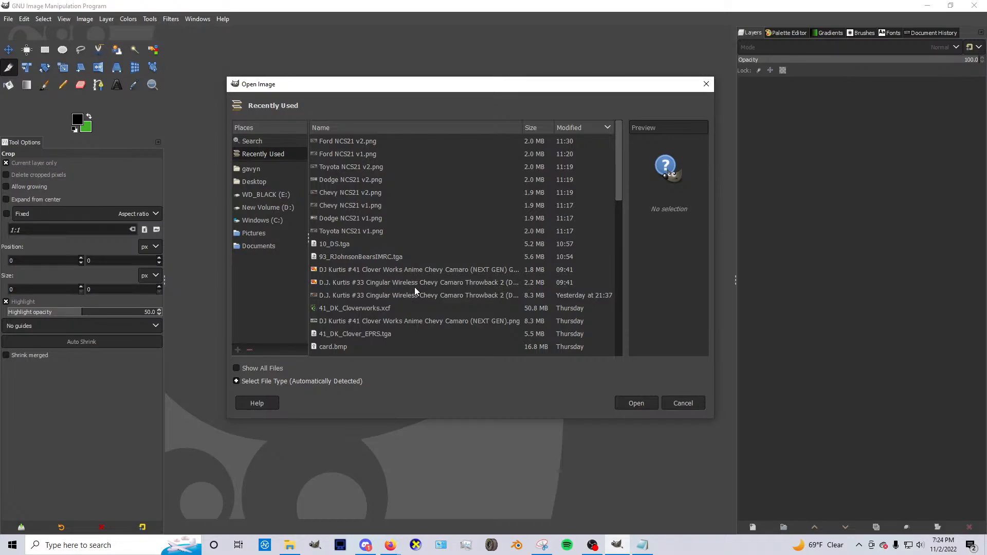
# Step: Launch Blender and open the recent scene DMRNXS16.blend
pyautogui.click(520, 539)
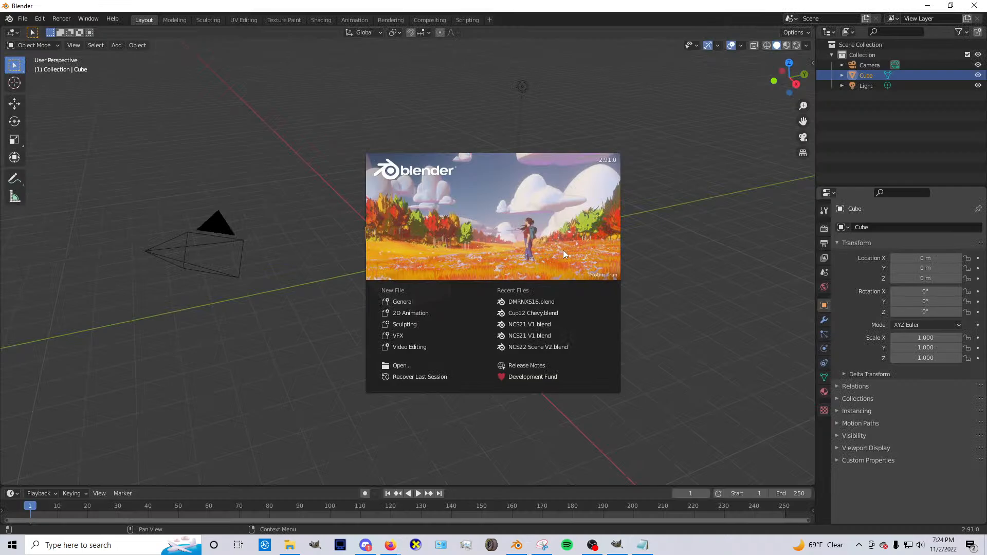
pyautogui.click(527, 302)
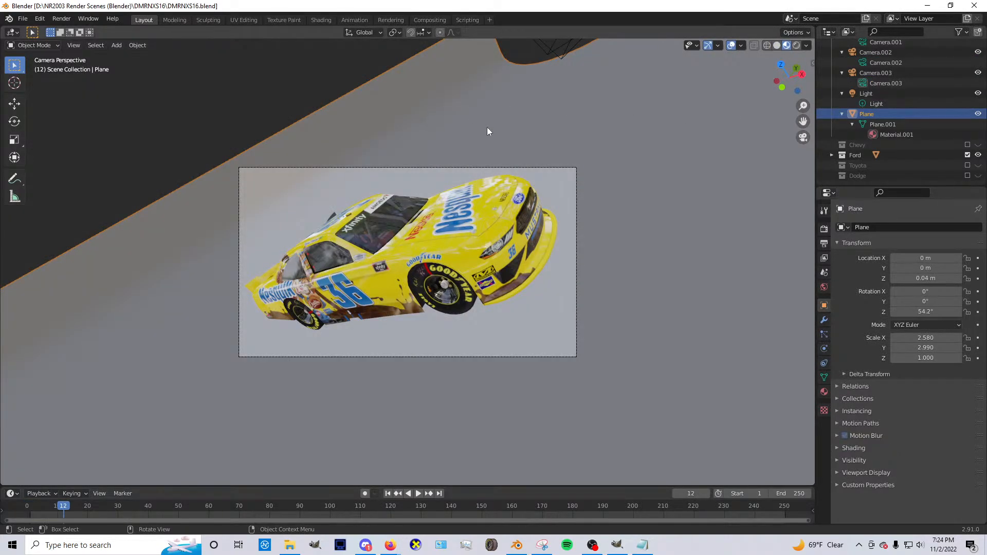
pyautogui.click(805, 137)
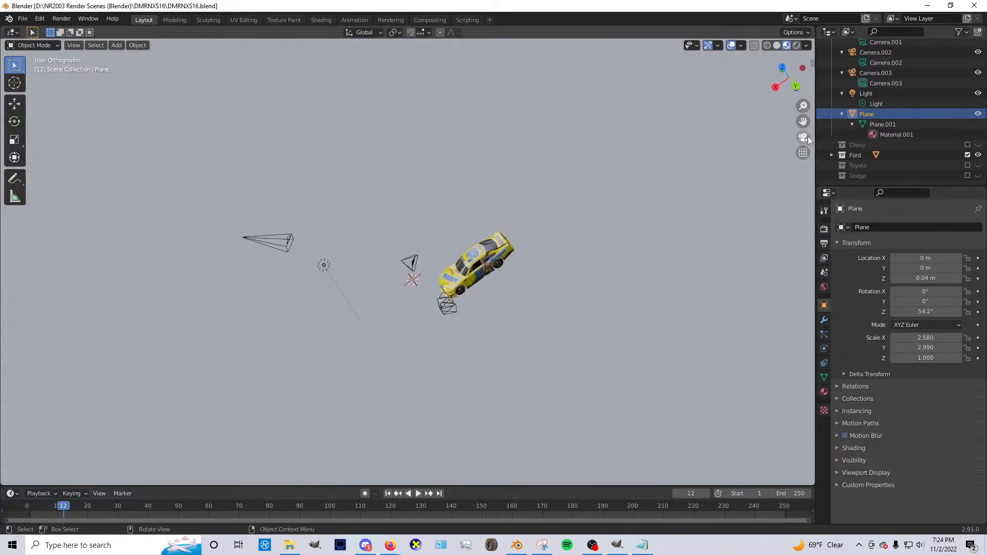
pyautogui.click(805, 137)
# Step: Switch the scene's view from Camera.001 to the camera named Camera
pyautogui.scroll(4, 864, 61)
pyautogui.scroll(1, 864, 60)
pyautogui.click(862, 94)
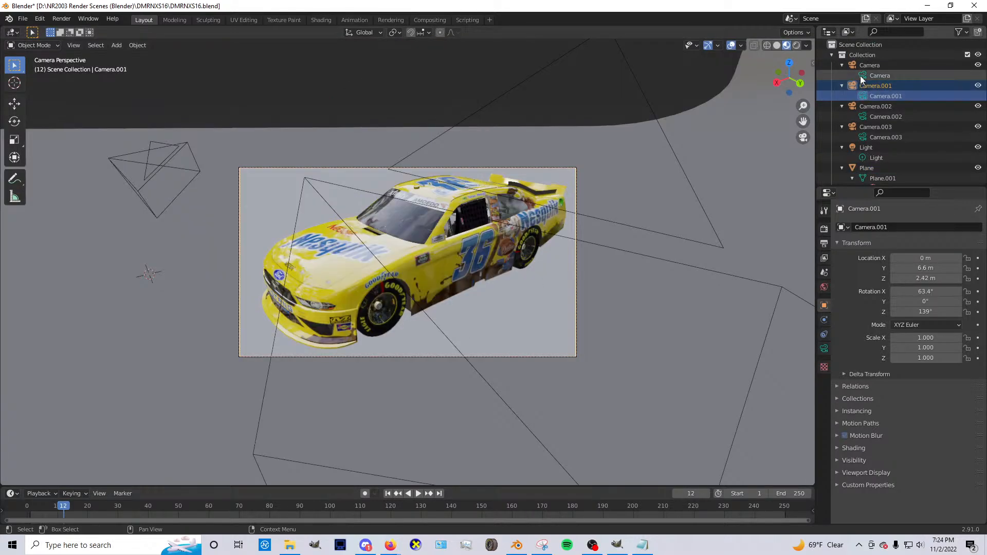
pyautogui.click(862, 77)
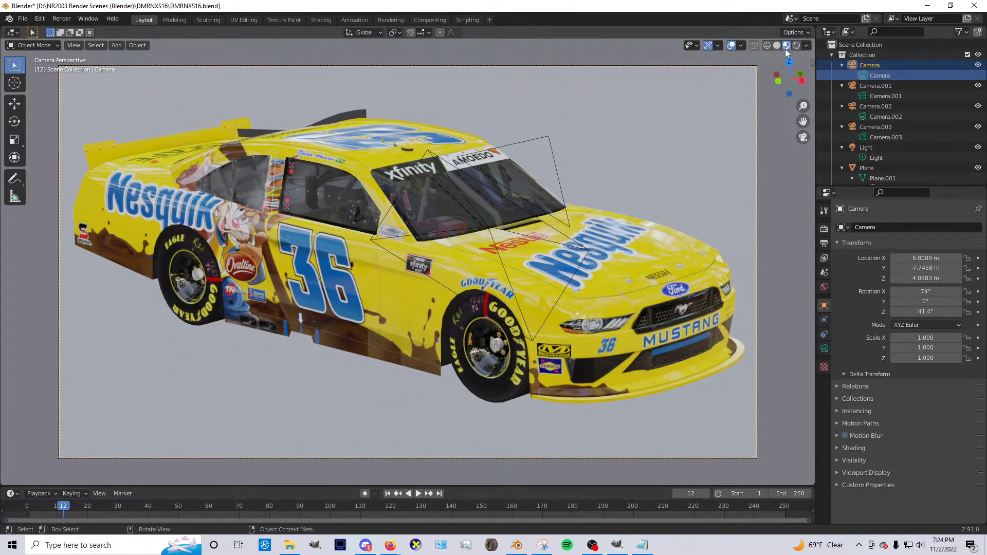
# Step: Preview the yellow number 36 car in rendered viewport shading and inspect it up close
pyautogui.click(796, 45)
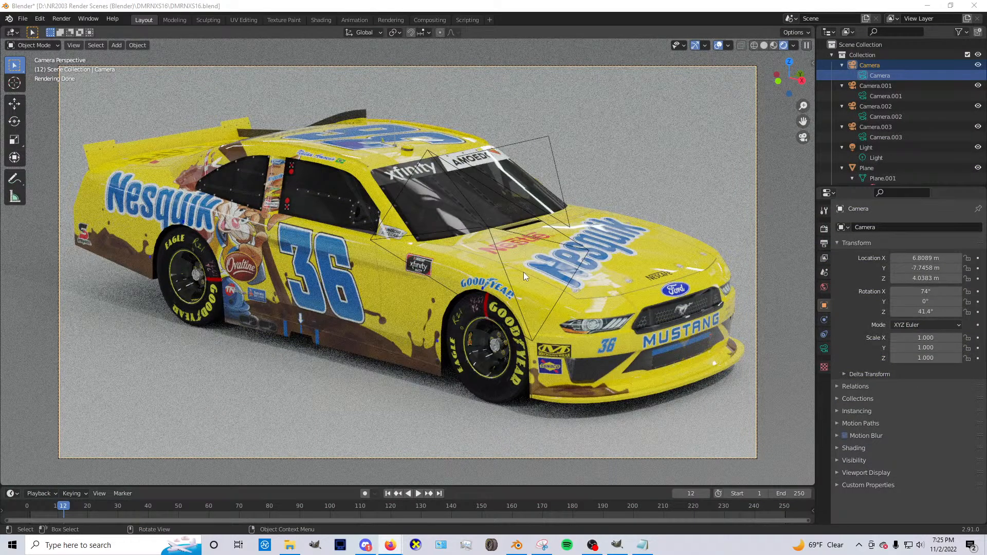
pyautogui.scroll(-1, 524, 272)
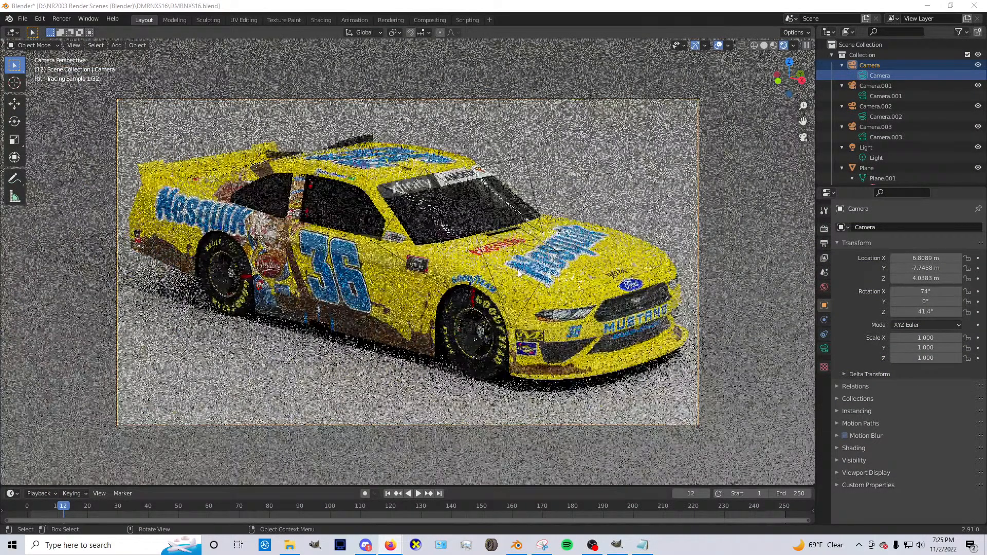
pyautogui.scroll(3, 521, 269)
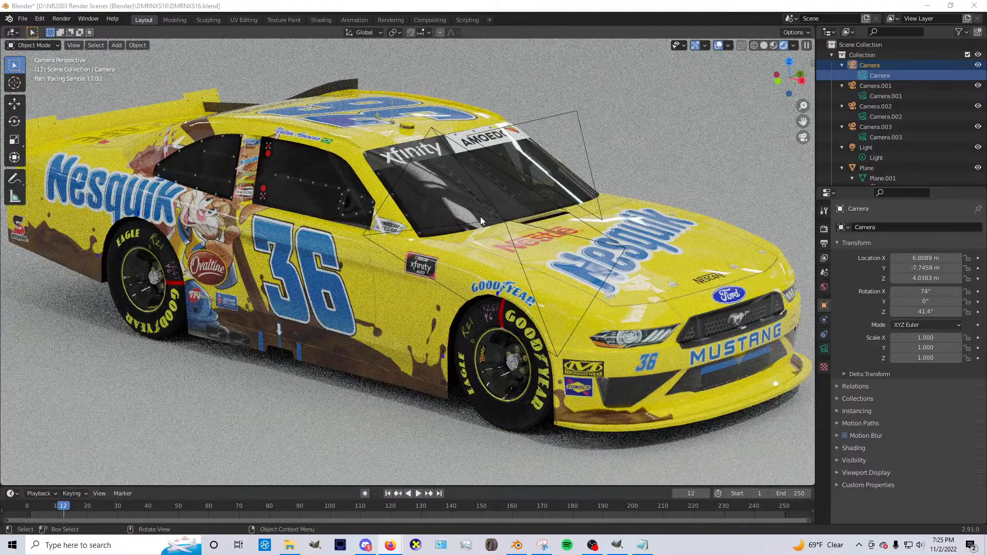
pyautogui.scroll(-1, 480, 217)
pyautogui.scroll(1, 461, 189)
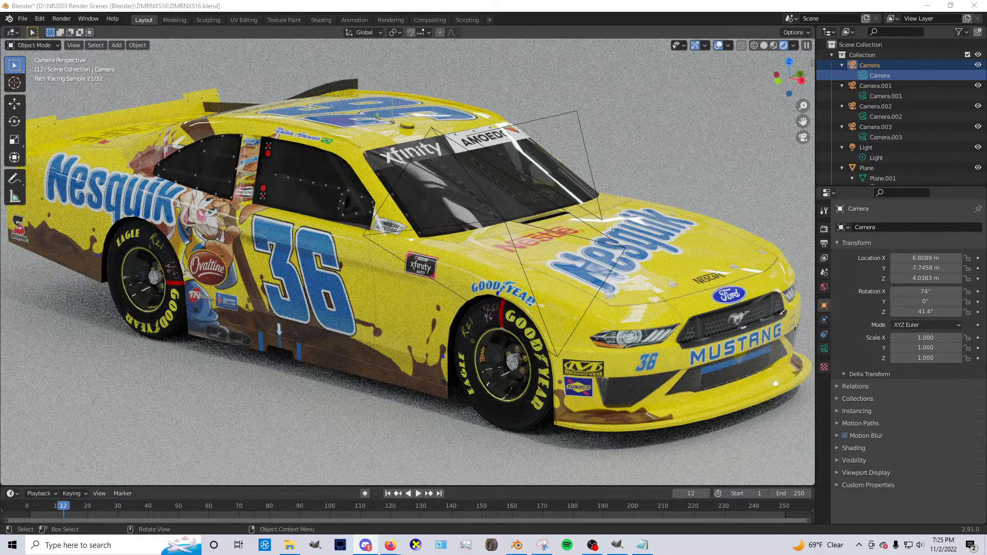
# Step: Open the recent NCS21 V1.blend scene from drive D without saving DMRNXS16, and preview the car in rendered shading
pyautogui.click(22, 18)
pyautogui.moveTo(82, 50)
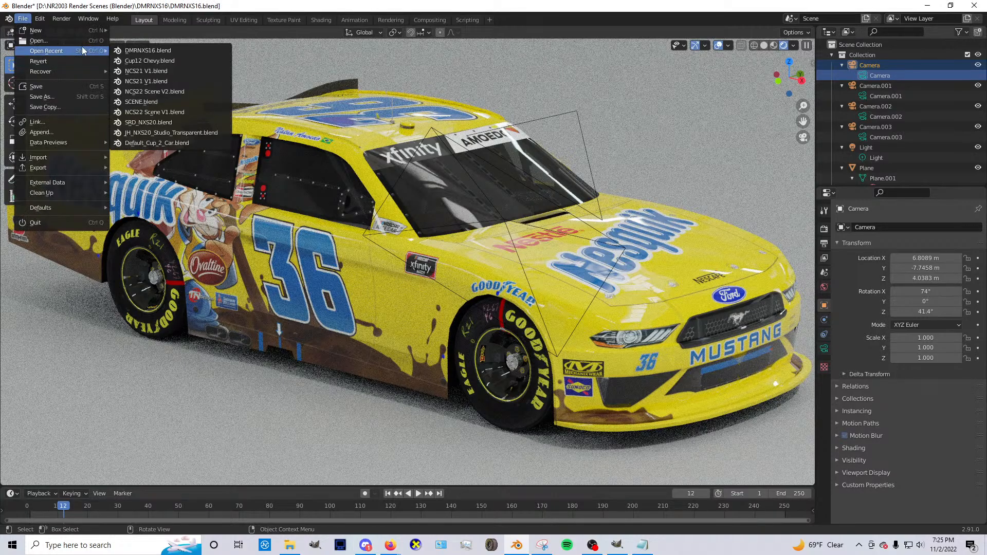
pyautogui.click(157, 71)
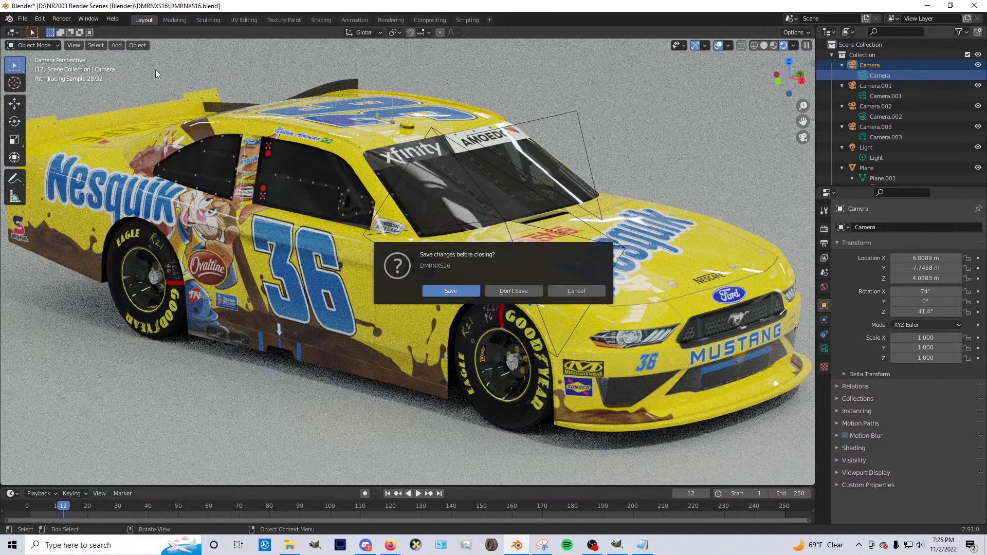
pyautogui.click(495, 291)
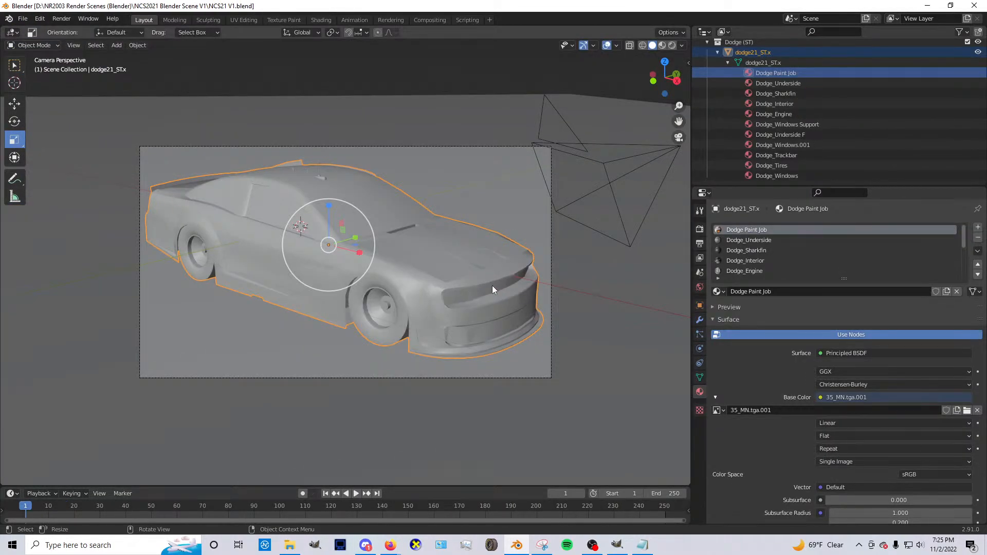
pyautogui.click(672, 45)
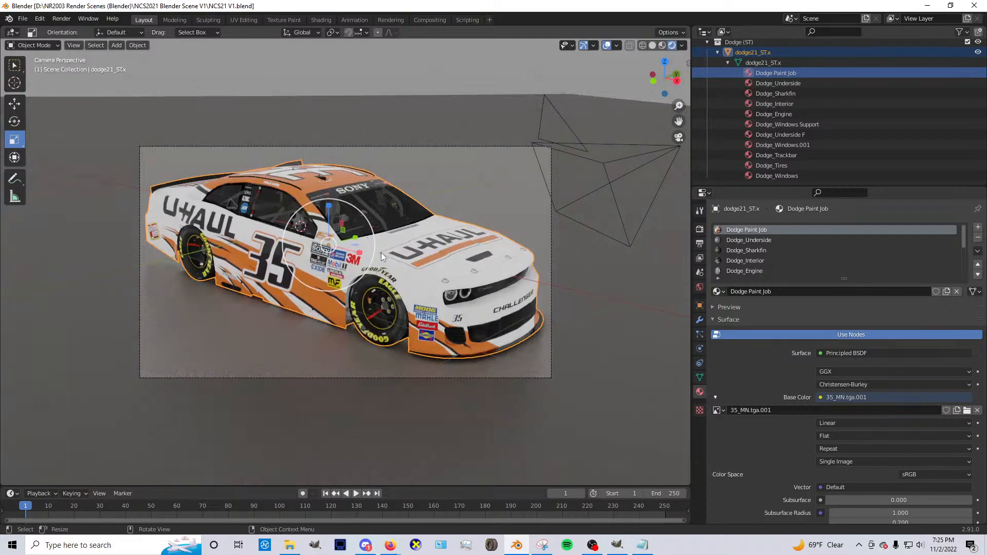
pyautogui.press('Home')
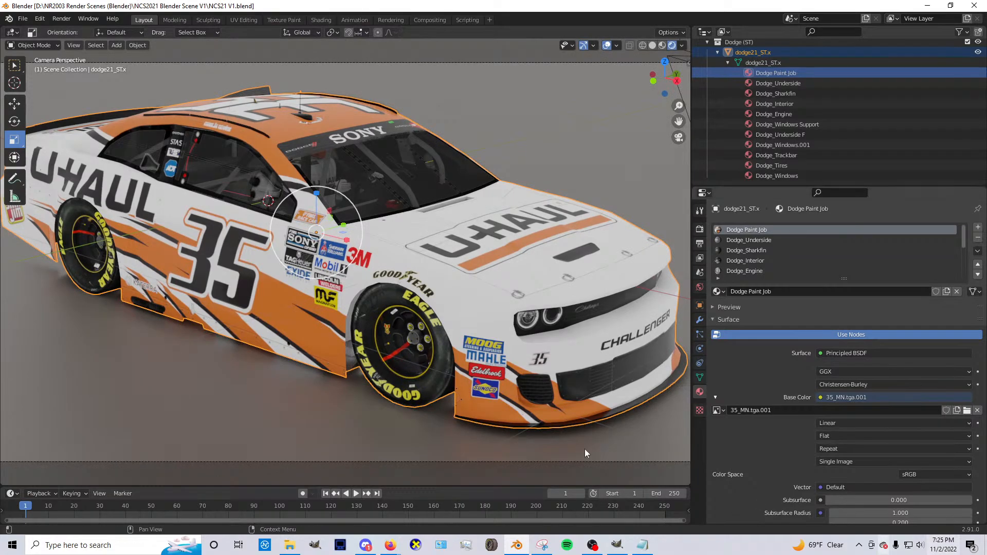
pyautogui.scroll(-1, 45, 85)
# Step: Open the other recent NCS21 V1.blend, stored in the Documents folder, and preview its car in rendered shading
pyautogui.click(23, 19)
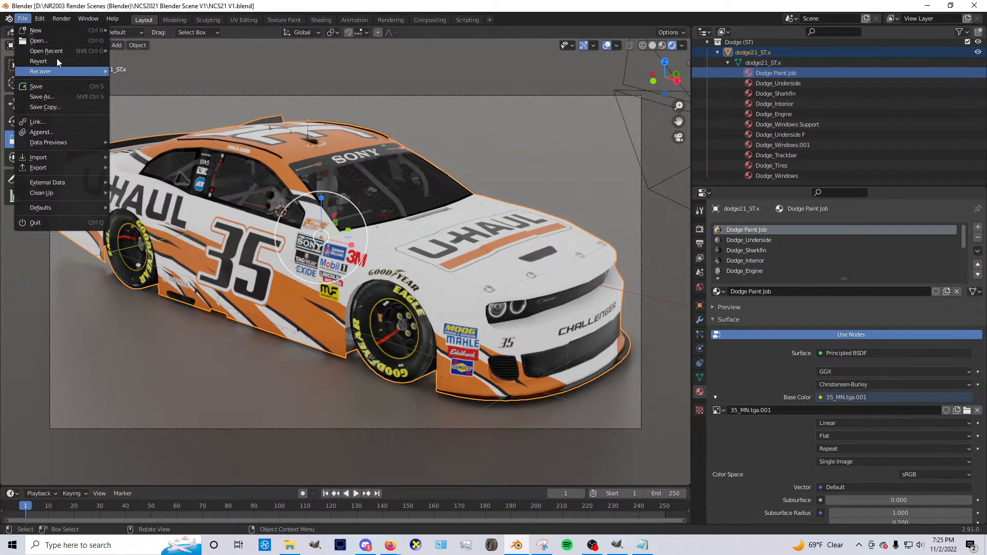
pyautogui.moveTo(65, 50)
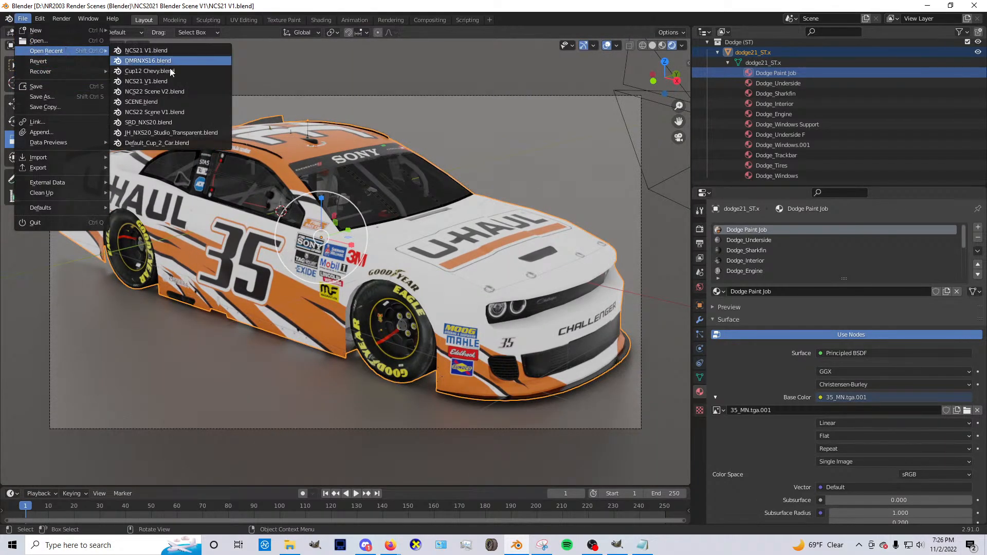
pyautogui.click(173, 84)
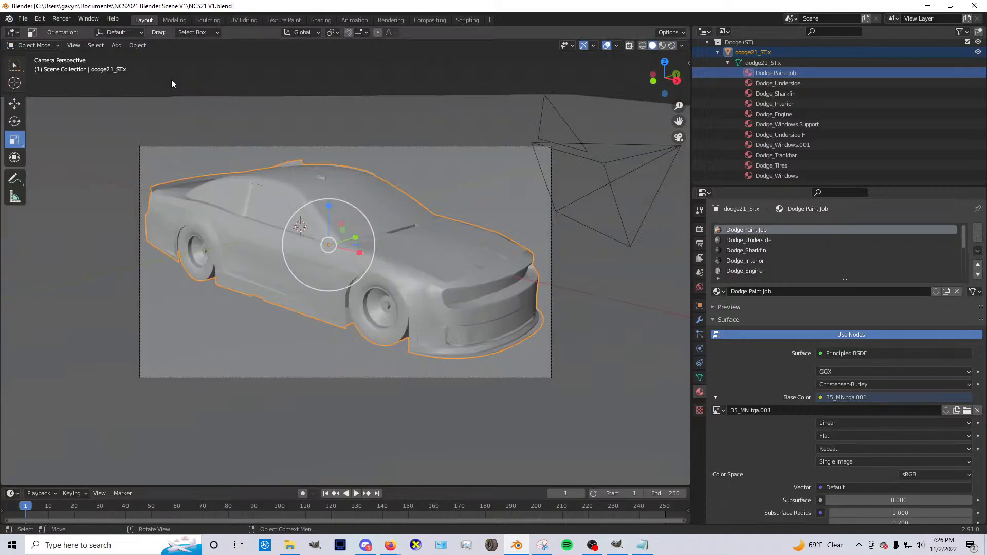
pyautogui.click(672, 45)
pyautogui.scroll(3, 328, 215)
pyautogui.scroll(1, 328, 214)
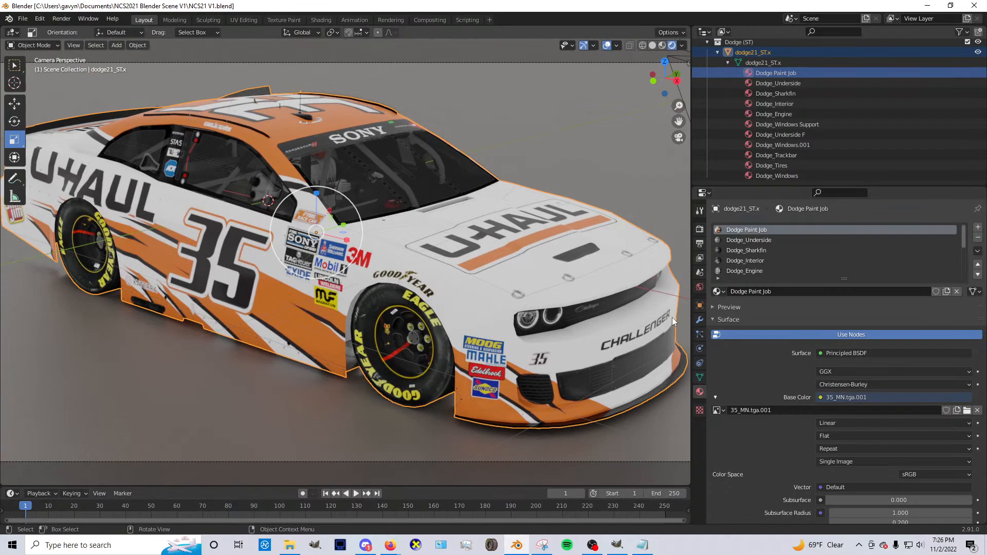
# Step: Set the world background color to an environment texture using autoshop_01_4k.exr
pyautogui.click(700, 287)
pyautogui.click(820, 294)
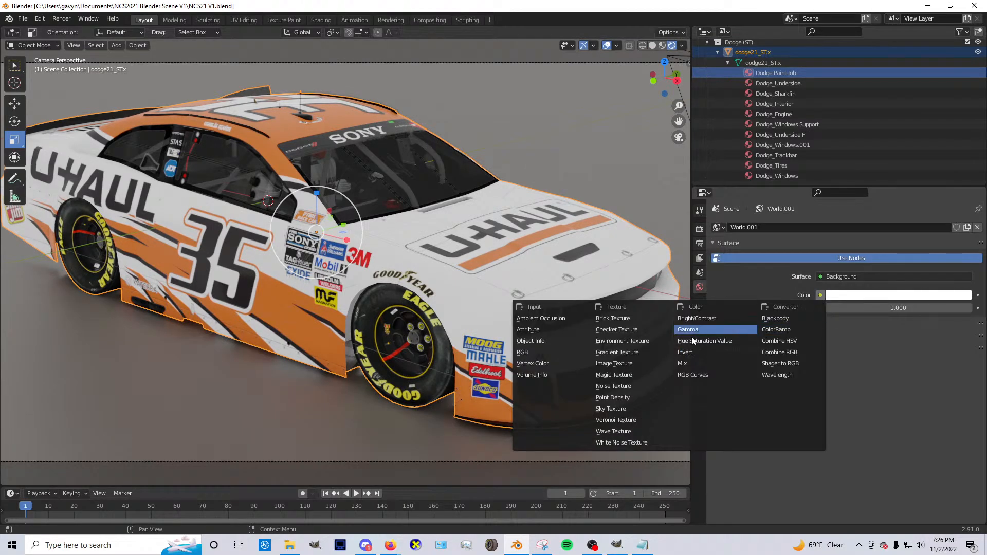
pyautogui.click(635, 341)
pyautogui.click(883, 307)
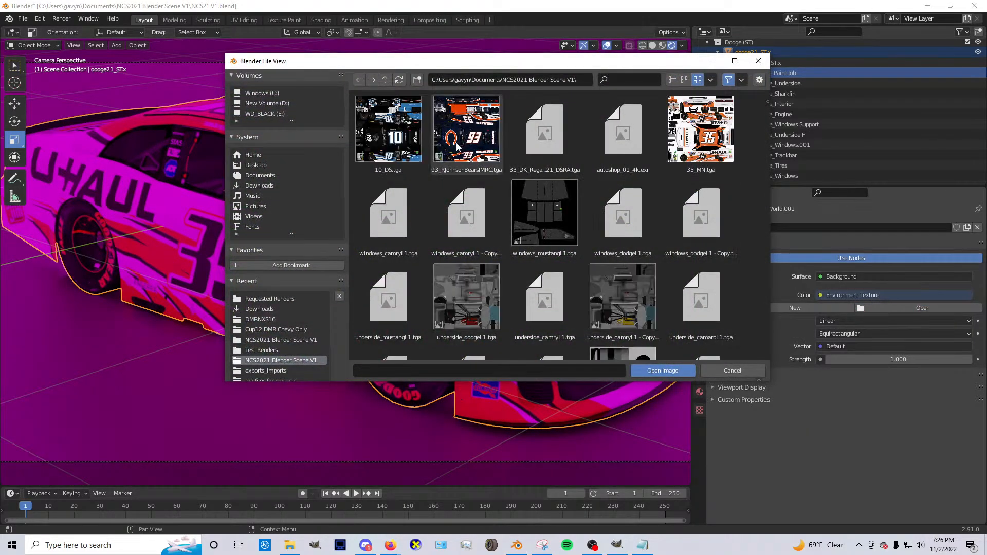
pyautogui.click(621, 132)
pyautogui.doubleClick(621, 132)
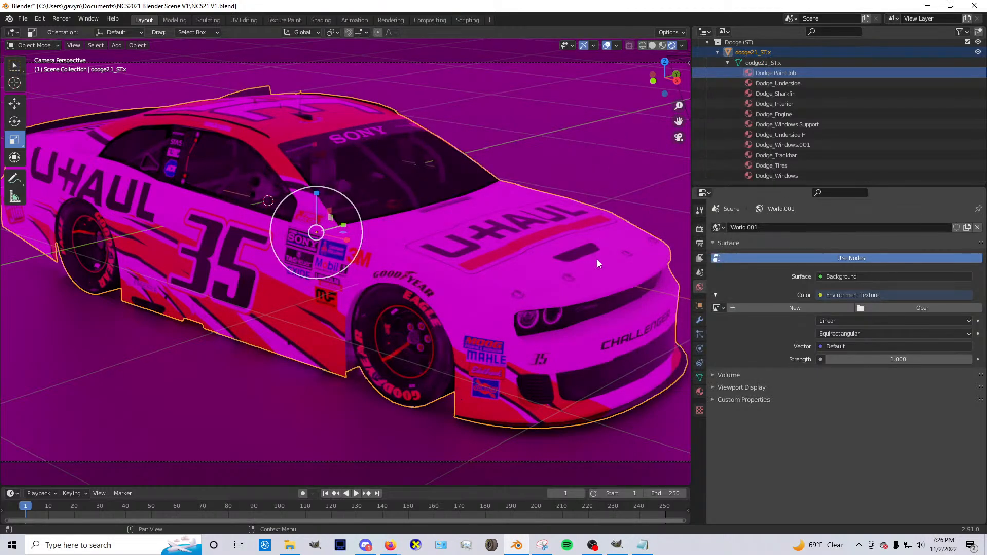
pyautogui.scroll(-2, 482, 253)
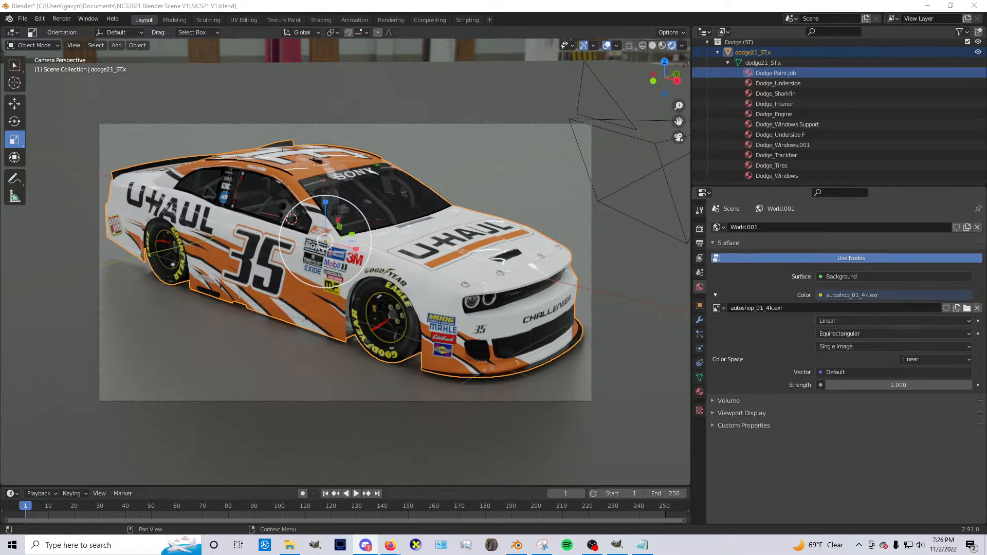
# Step: Close Blender without saving the changes to NCS21 V1
pyautogui.press('super+d')
pyautogui.press('super+d')
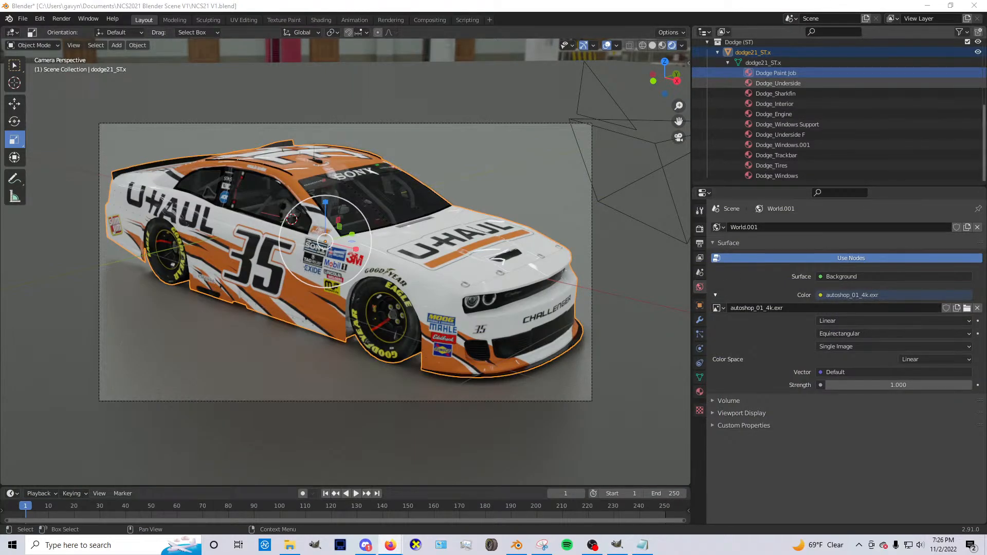
pyautogui.click(976, 7)
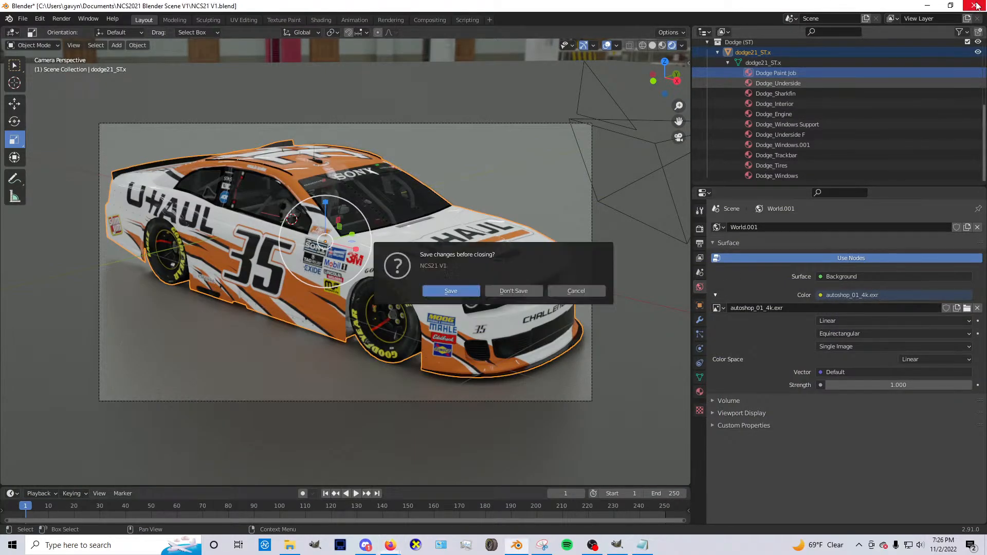
pyautogui.click(513, 291)
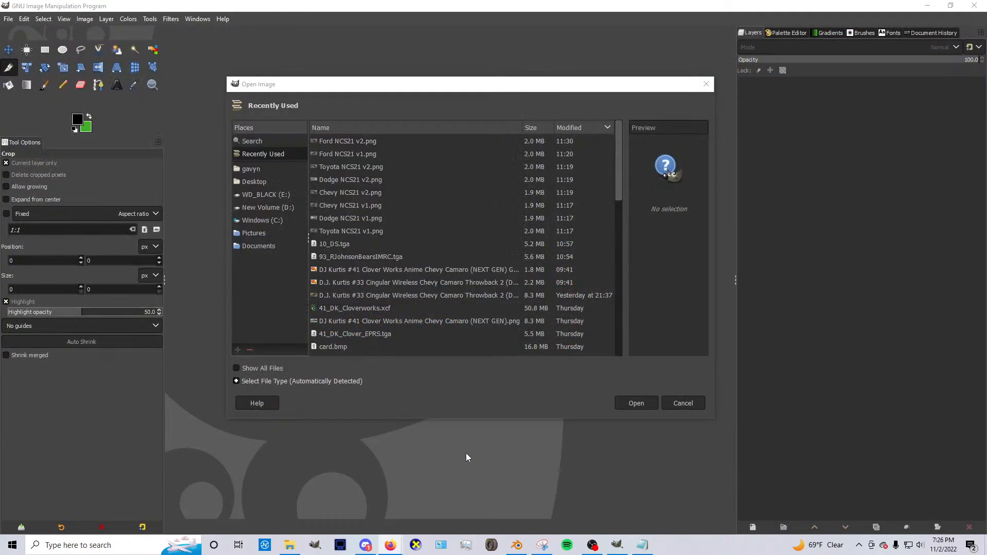
# Step: Switch to CarView, start opening a Direct X mesh file and browse to the NR2003 Carviewer folder
pyautogui.click(416, 545)
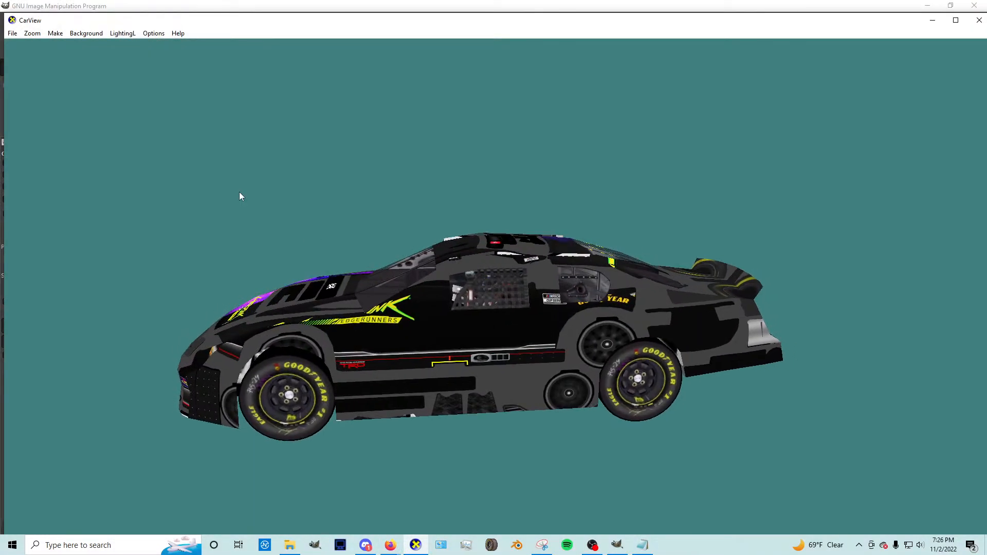
pyautogui.click(12, 34)
pyautogui.click(67, 112)
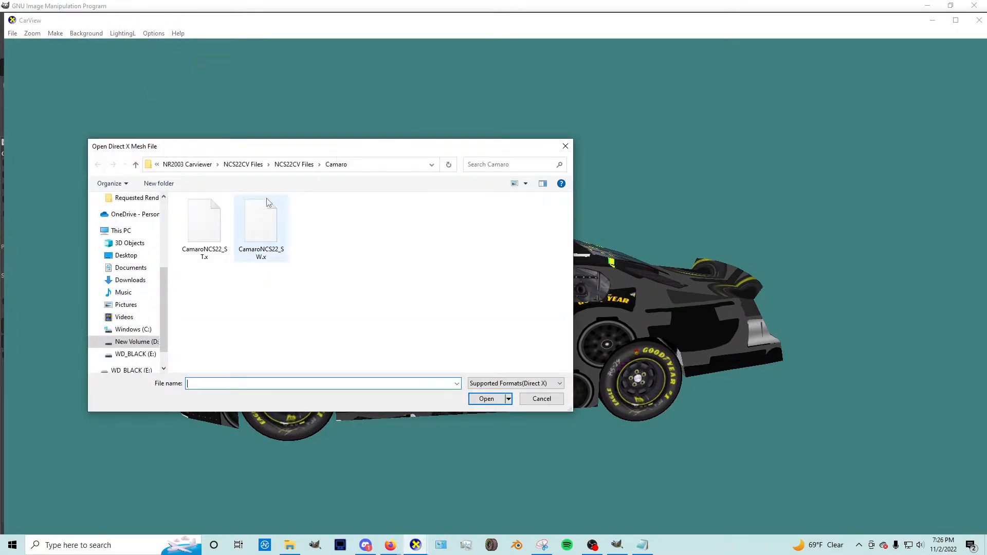
pyautogui.click(288, 166)
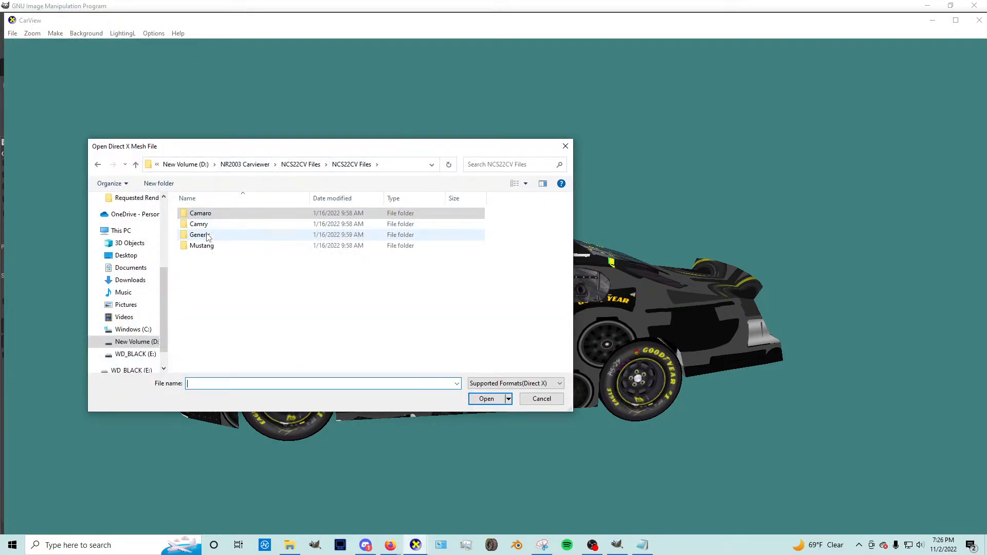
pyautogui.doubleClick(202, 213)
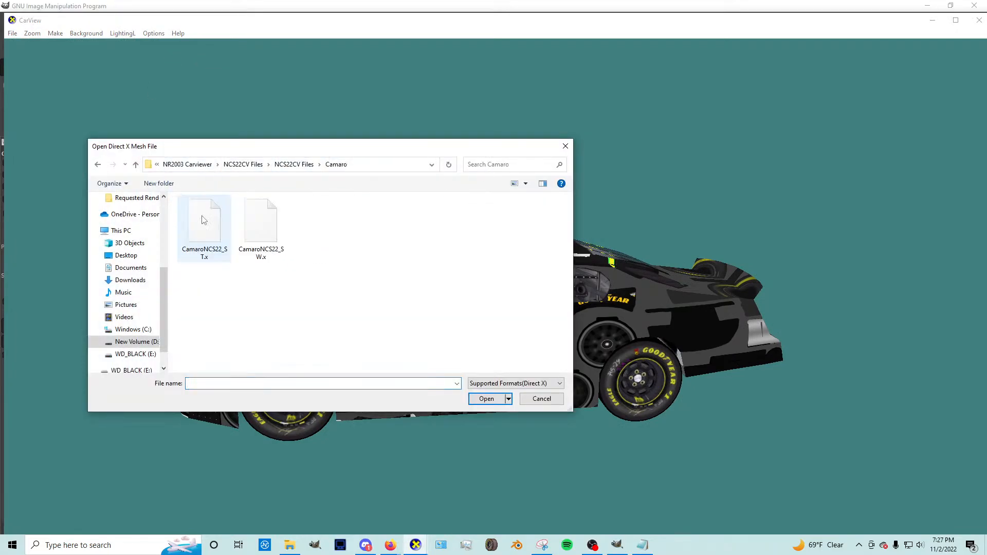
pyautogui.click(243, 165)
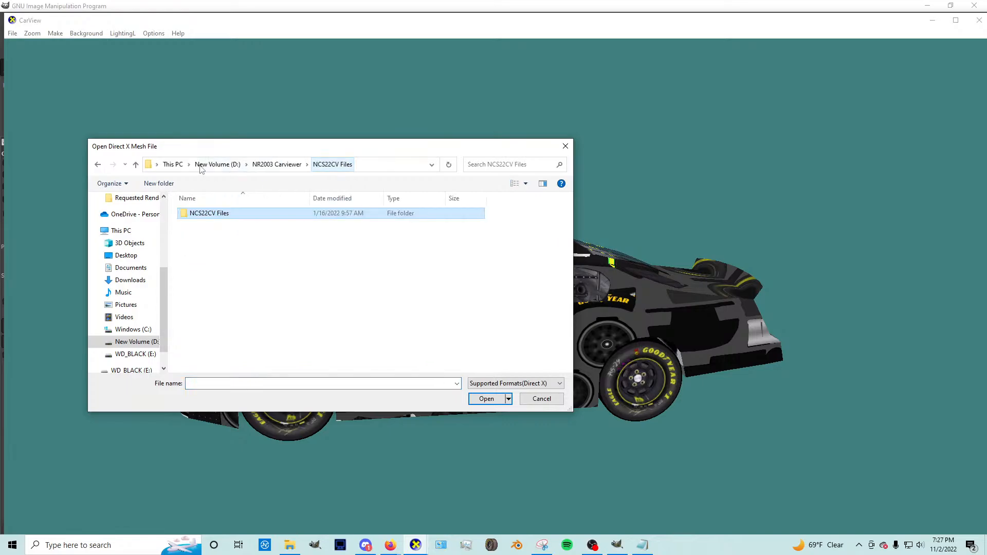
pyautogui.click(267, 165)
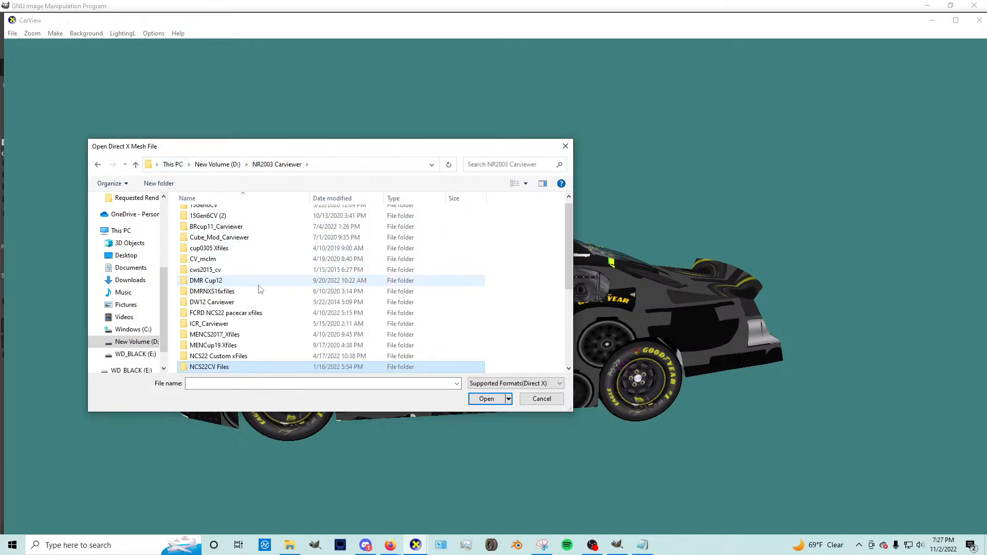
# Step: Open the 2020_camaro.X mesh from the 2020_xfinity_camaro folder in NXS20_Car_Viewers and turn the car to a front three-quarter view
pyautogui.scroll(-2, 224, 315)
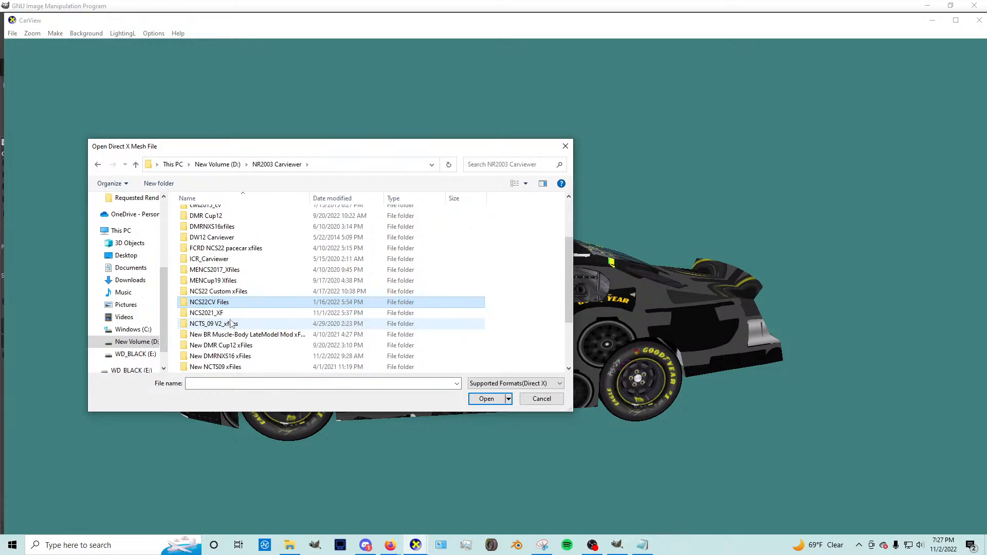
pyautogui.click(215, 312)
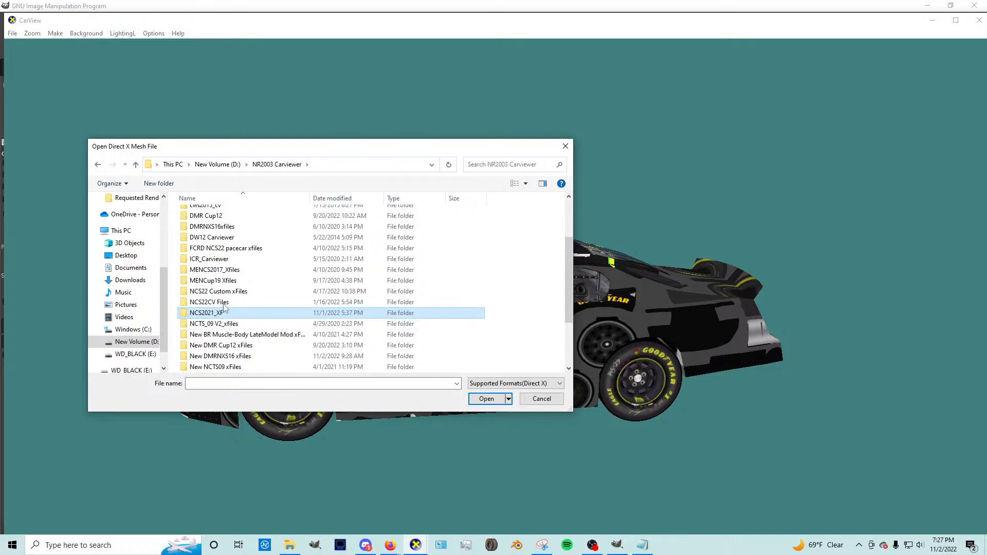
pyautogui.scroll(-2, 221, 308)
pyautogui.scroll(-1, 226, 316)
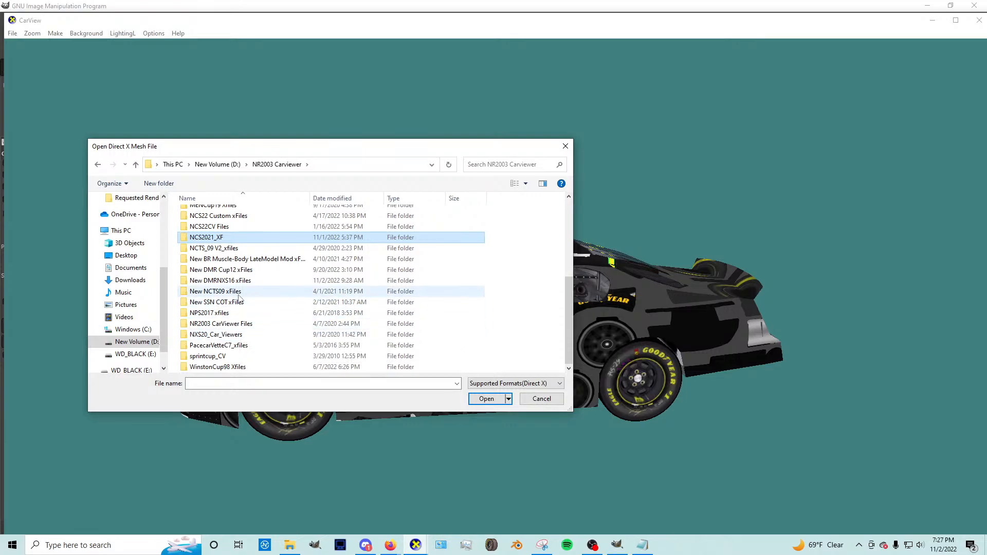
pyautogui.doubleClick(233, 335)
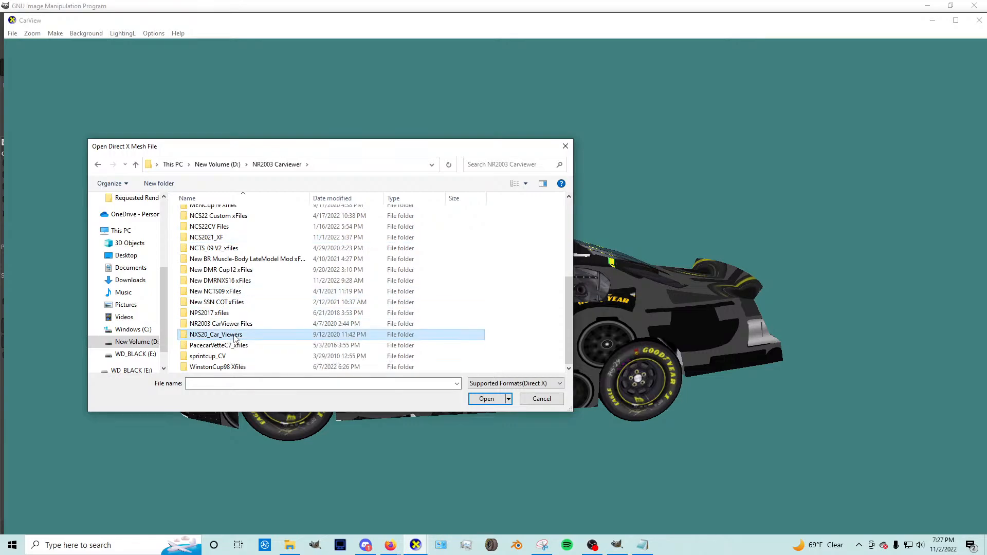
pyautogui.click(226, 213)
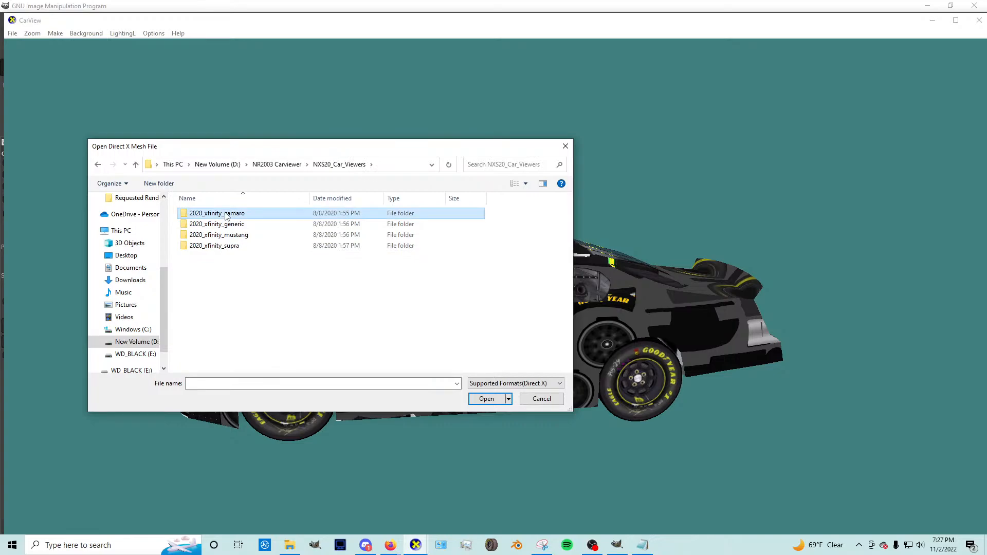
pyautogui.doubleClick(226, 214)
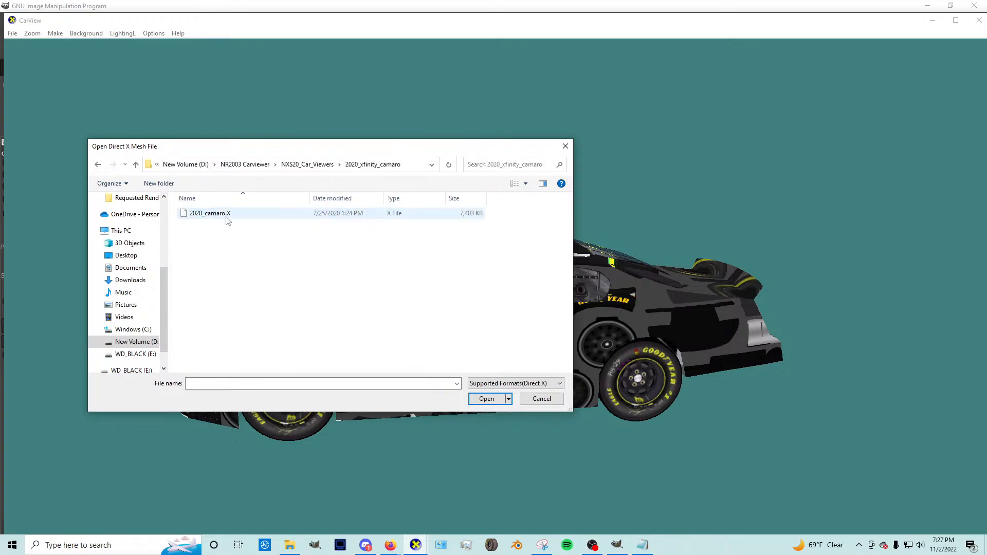
pyautogui.doubleClick(226, 215)
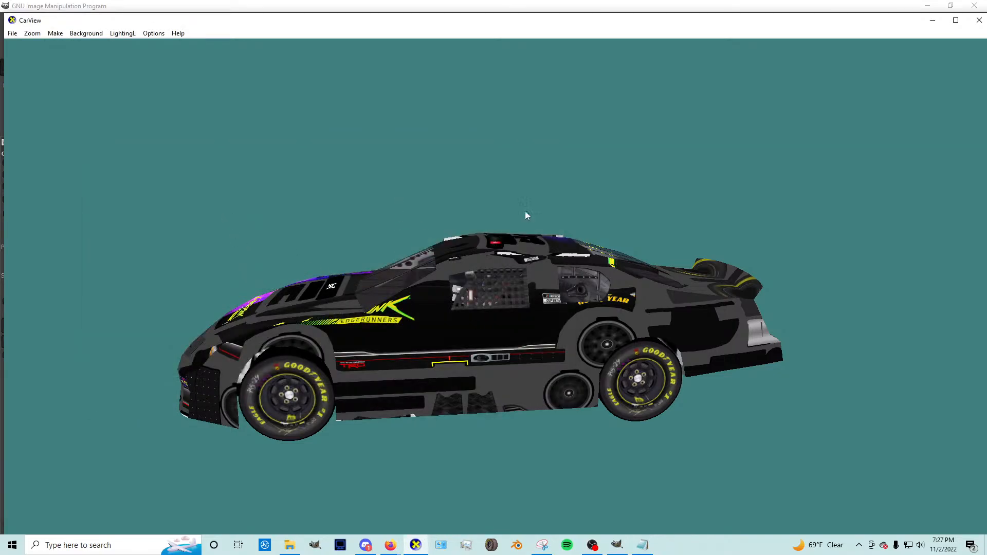
pyautogui.moveTo(451, 305); pyautogui.dragTo(626, 358)
pyautogui.moveTo(538, 384); pyautogui.dragTo(655, 397)
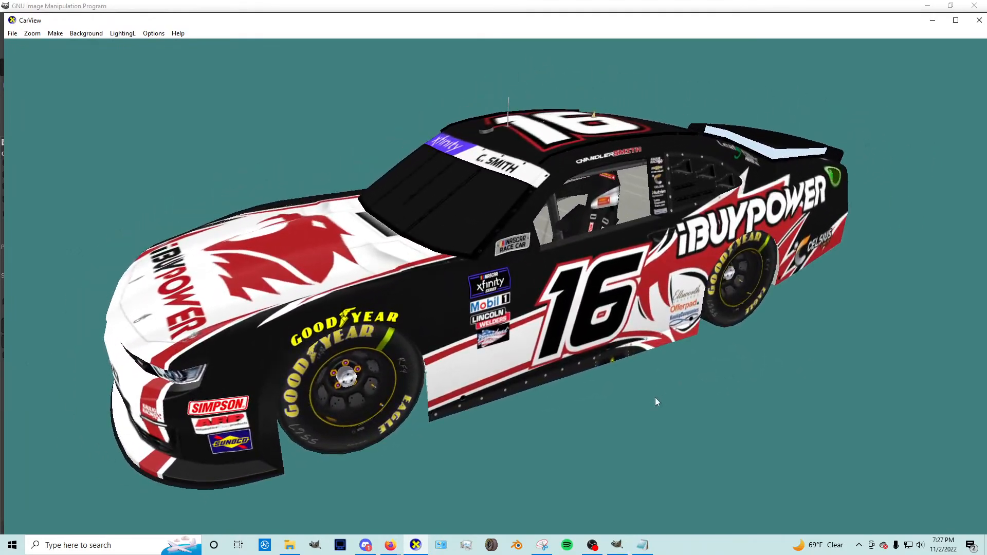
# Step: Switch to GIMP and open 16_CSmith_iBuyPOWER_Fict23_Xfinity.xcf from the Bases Made By Me folder on the D: drive
pyautogui.click(617, 545)
pyautogui.click(291, 208)
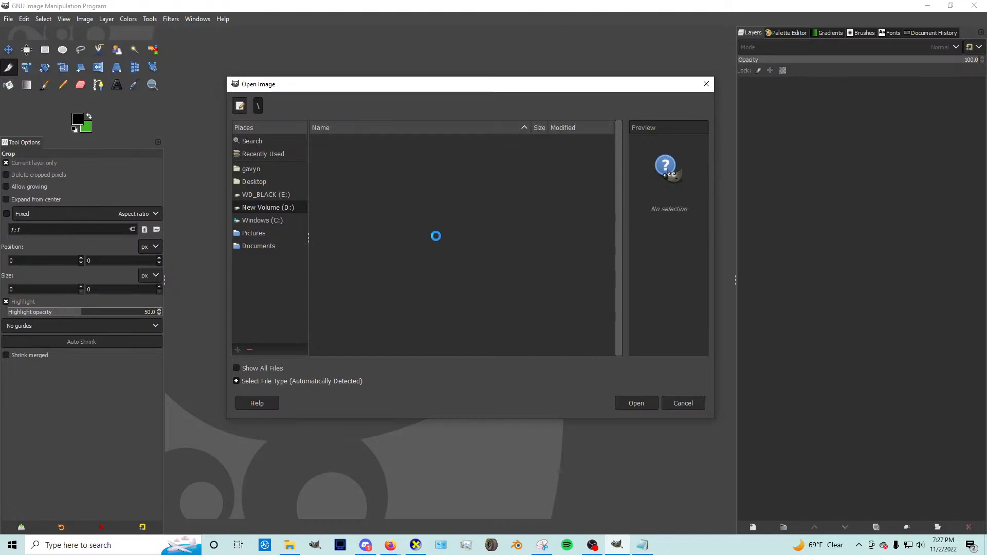
pyautogui.scroll(-5, 384, 245)
pyautogui.scroll(-6, 380, 242)
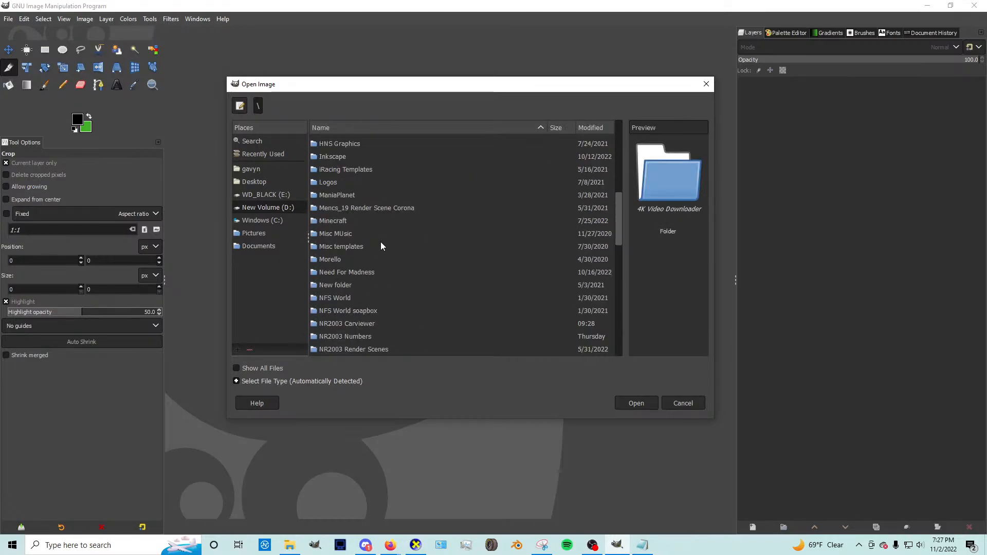
pyautogui.scroll(10, 359, 275)
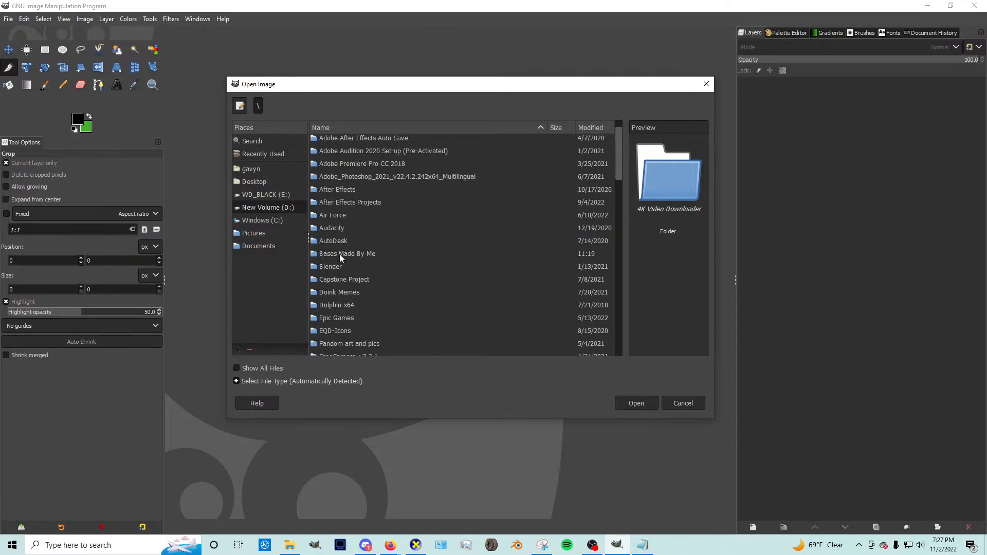
pyautogui.doubleClick(341, 254)
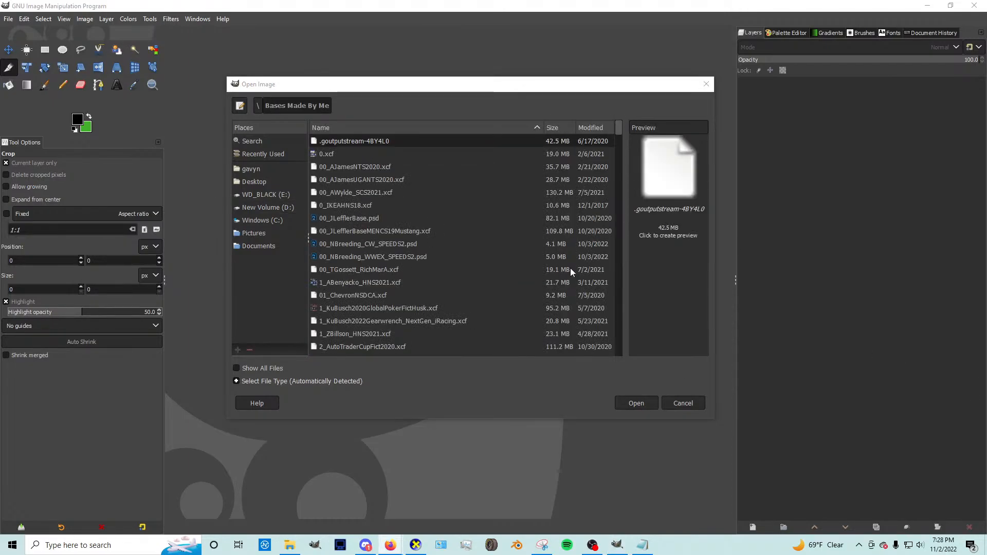
pyautogui.scroll(-10, 406, 233)
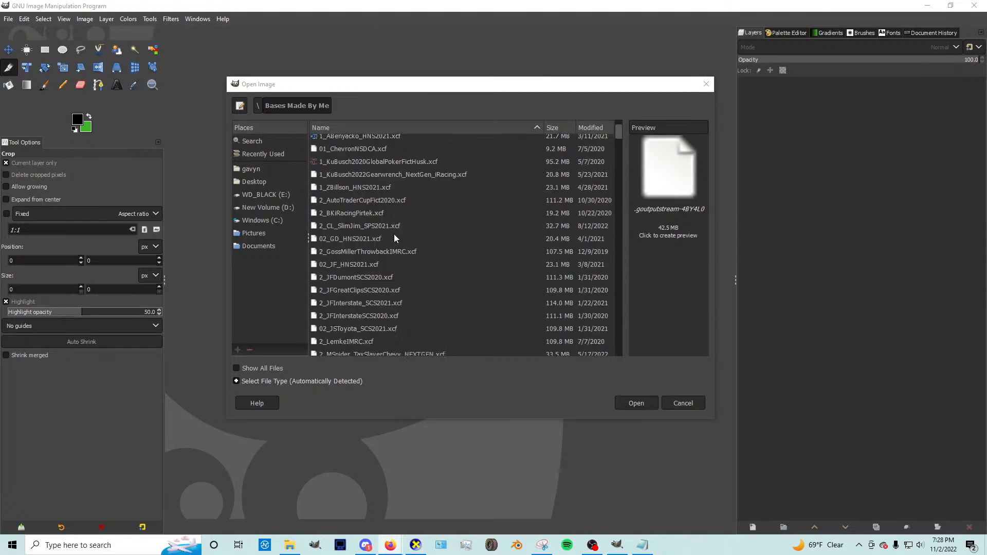
pyautogui.scroll(-10, 394, 241)
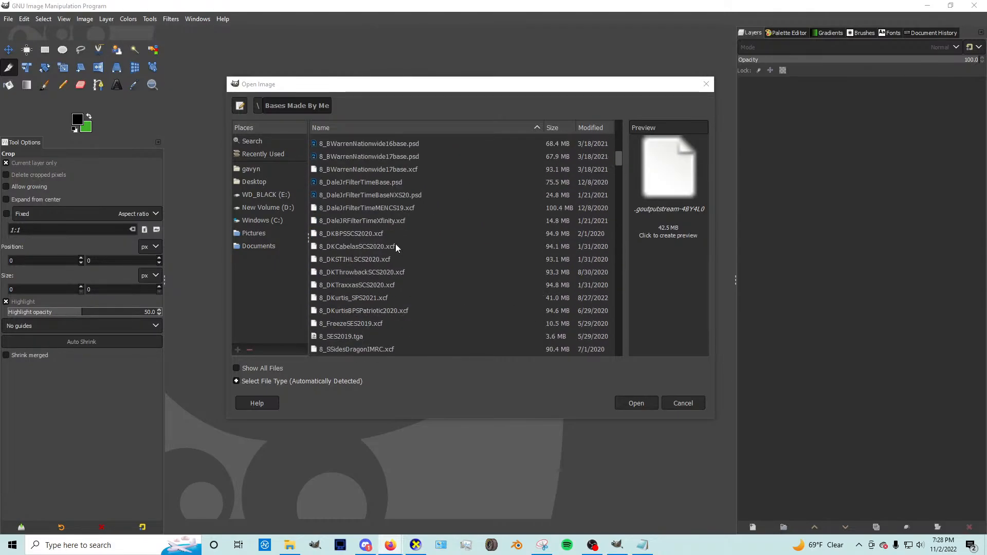
pyautogui.scroll(-8, 425, 250)
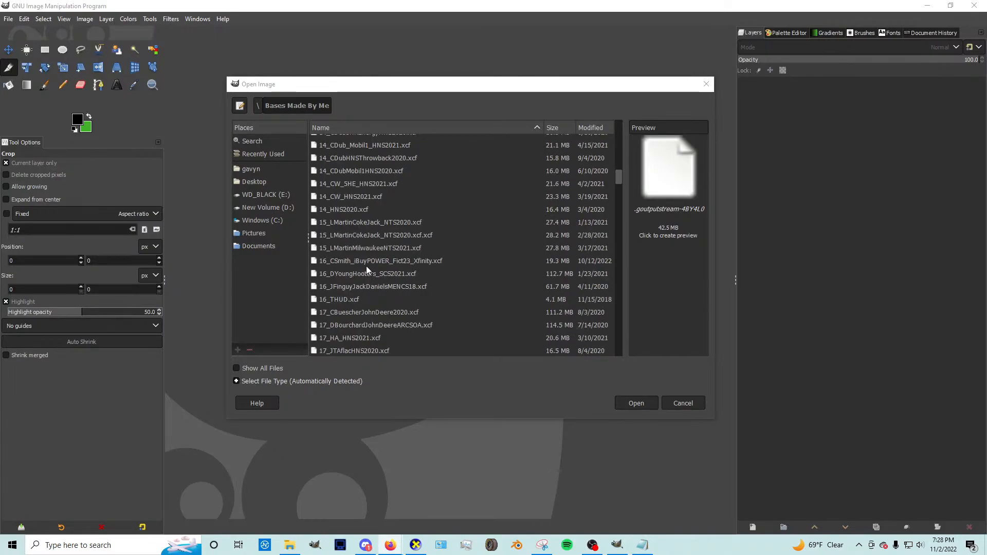
pyautogui.doubleClick(366, 261)
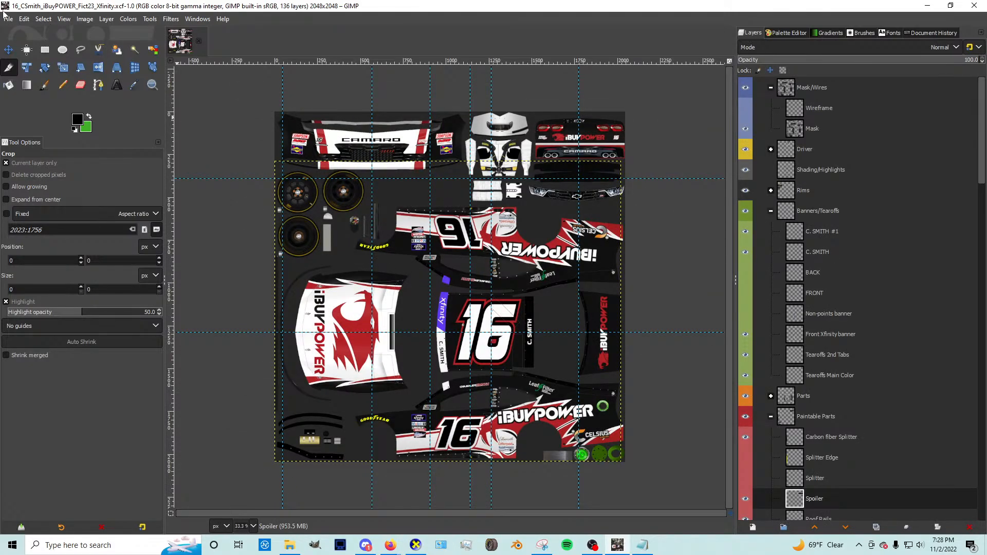
# Step: Open the 2022 NXS Chevrolet Camaro.psd template from the 2022 NXS20 templates folder in NR2003 Templates
pyautogui.click(5, 18)
pyautogui.click(26, 54)
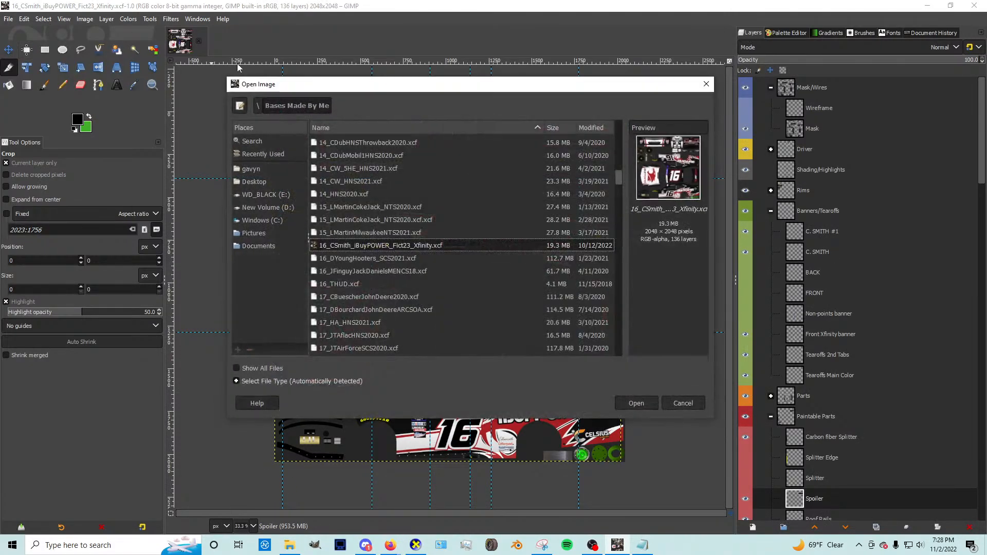
pyautogui.click(259, 106)
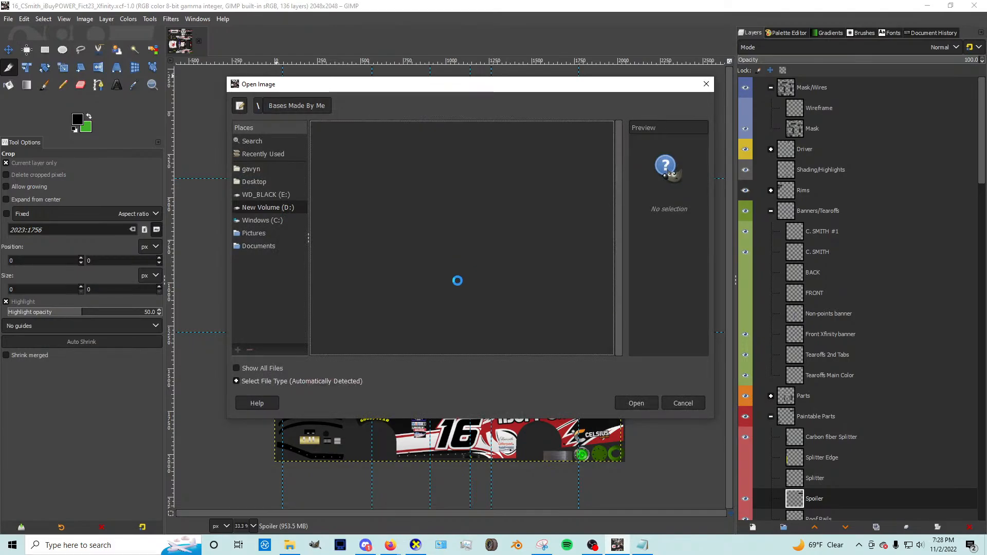
pyautogui.scroll(-5, 411, 290)
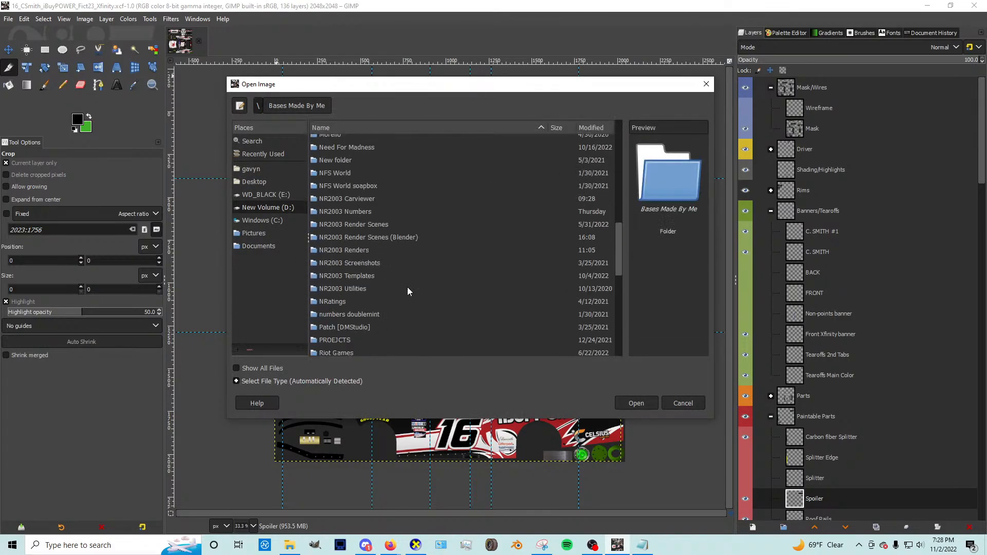
pyautogui.doubleClick(373, 280)
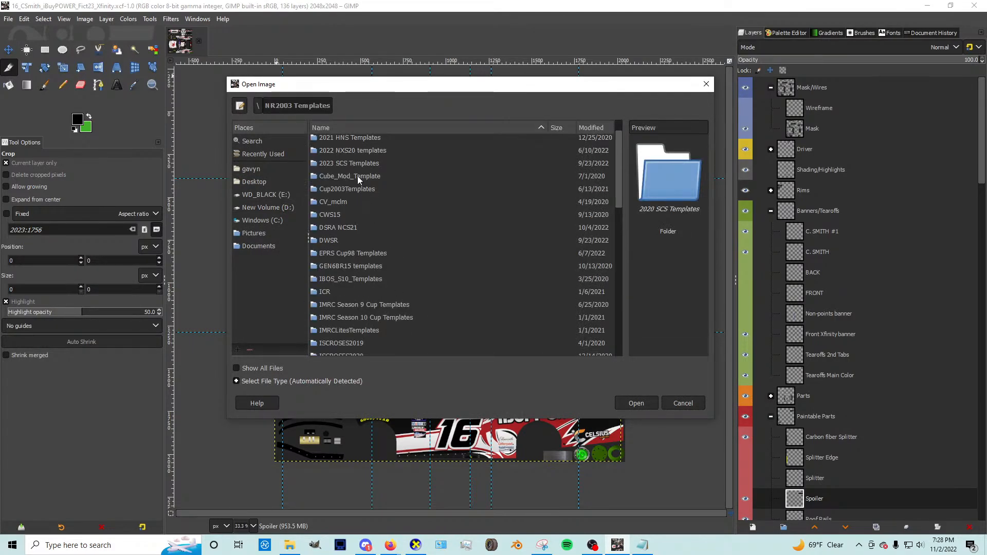
pyautogui.doubleClick(355, 152)
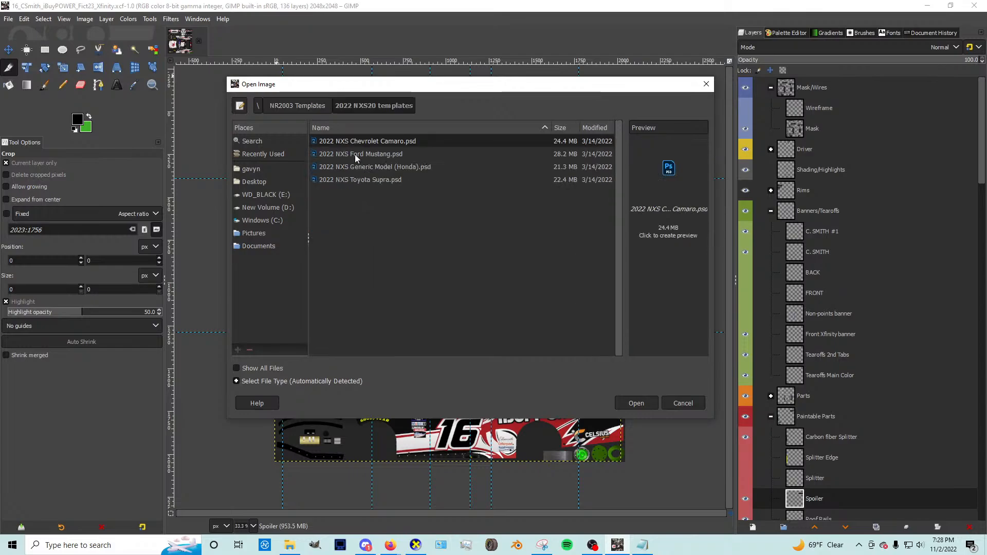
pyautogui.doubleClick(381, 139)
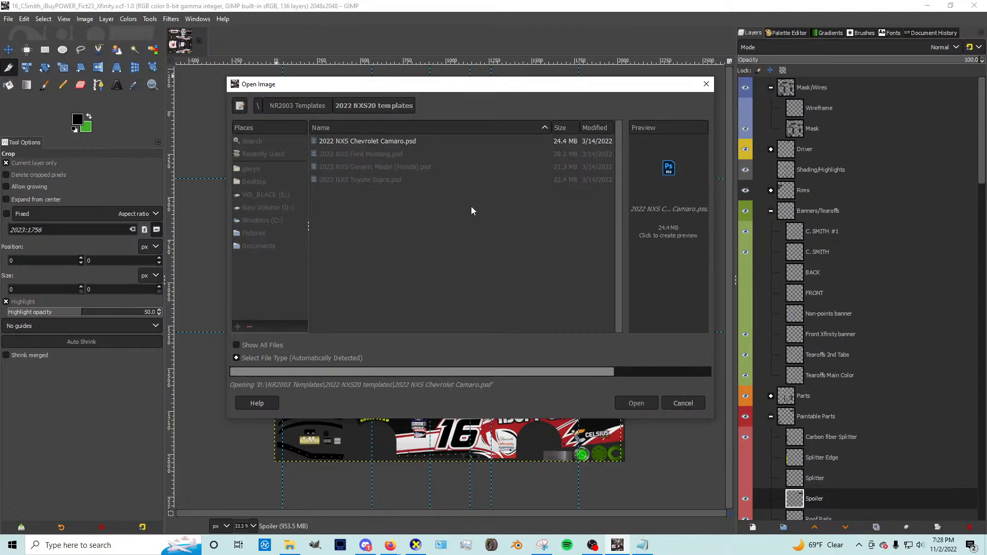
pyautogui.click(297, 238)
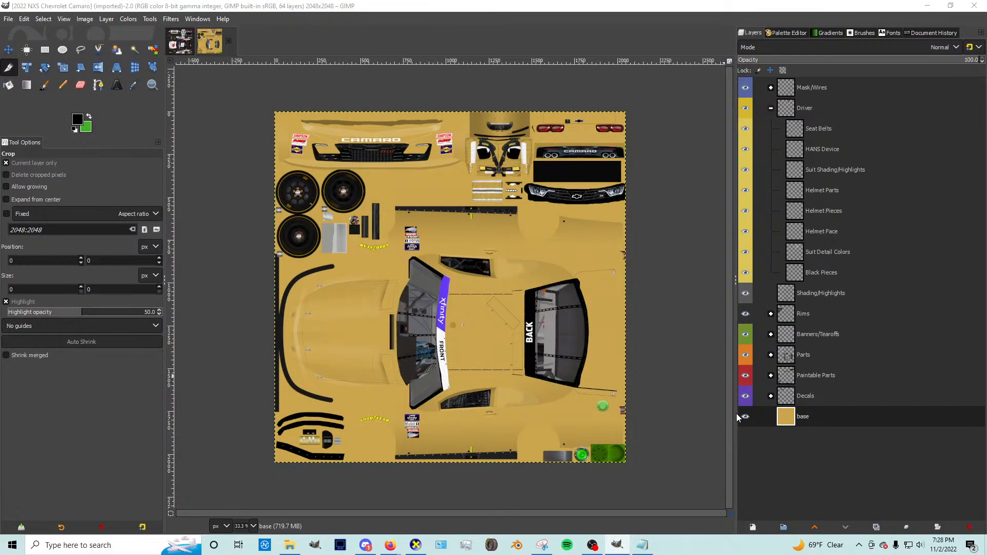
# Step: Expand the Decals and Paintable Parts layer groups of the Camaro template and hide the Side Skirt layer
pyautogui.click(765, 396)
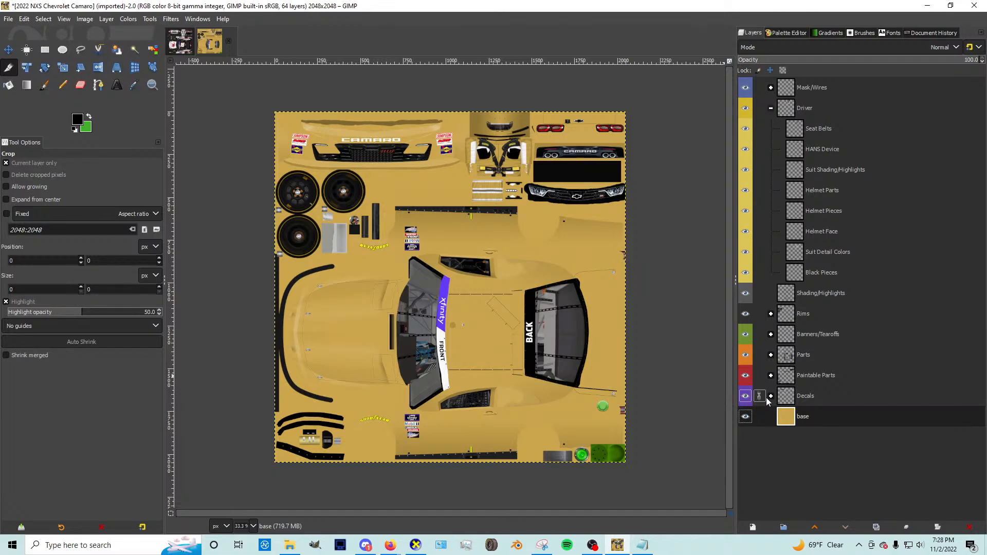
pyautogui.click(771, 396)
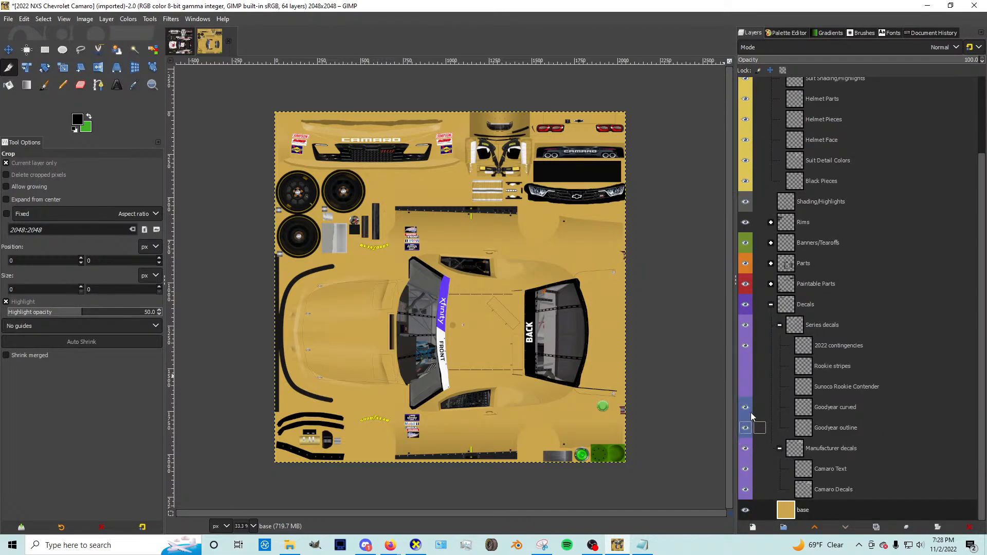
pyautogui.click(770, 284)
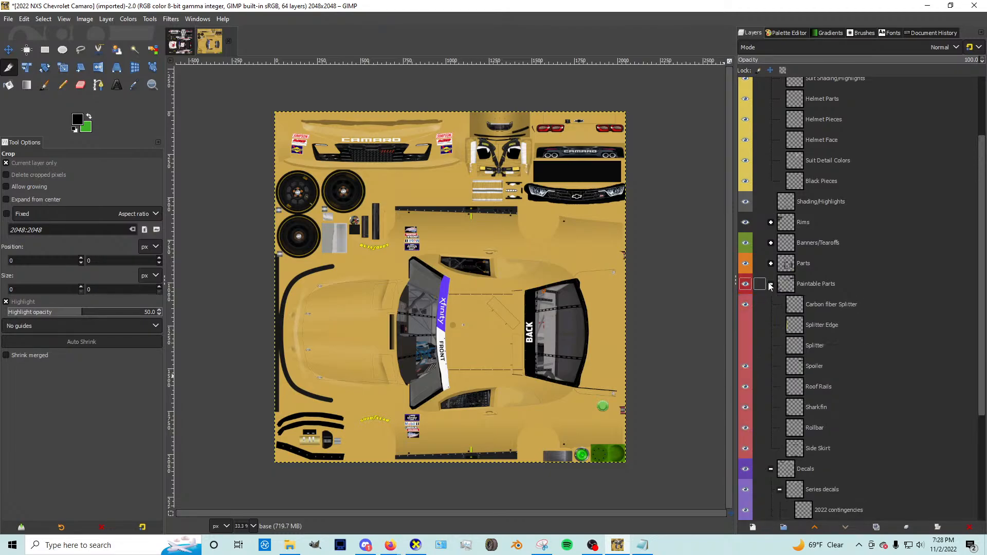
pyautogui.scroll(-3, 782, 340)
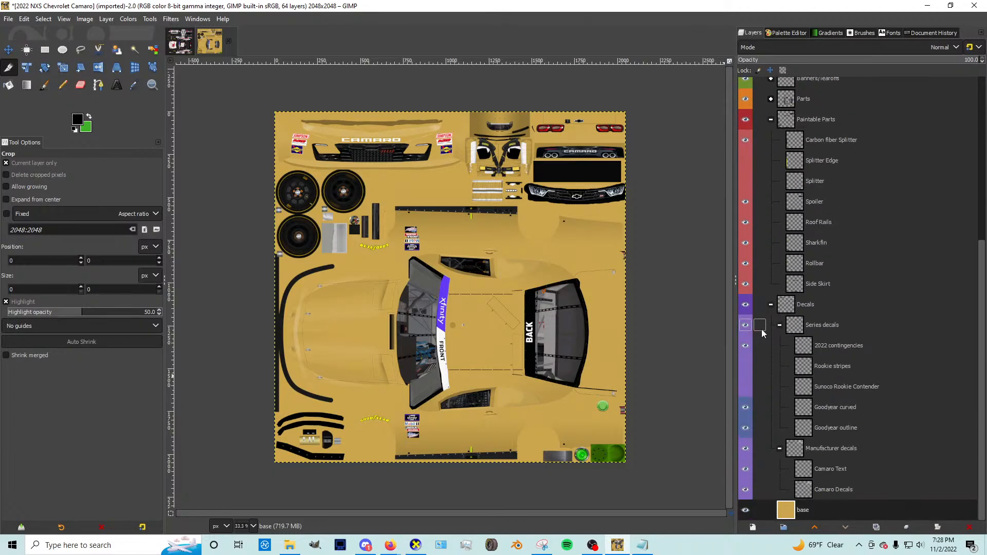
pyautogui.click(746, 285)
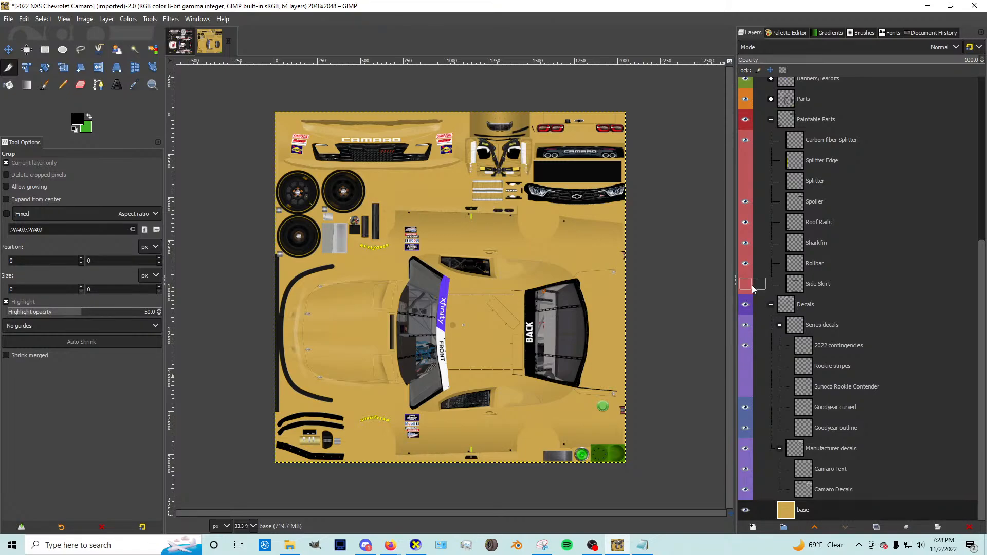
pyautogui.scroll(3, 749, 284)
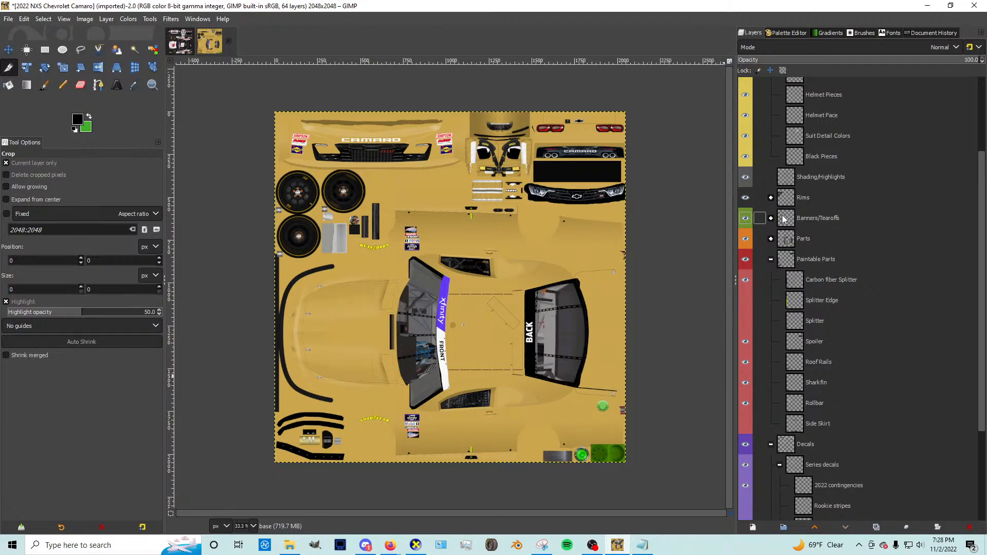
pyautogui.scroll(-3, 791, 247)
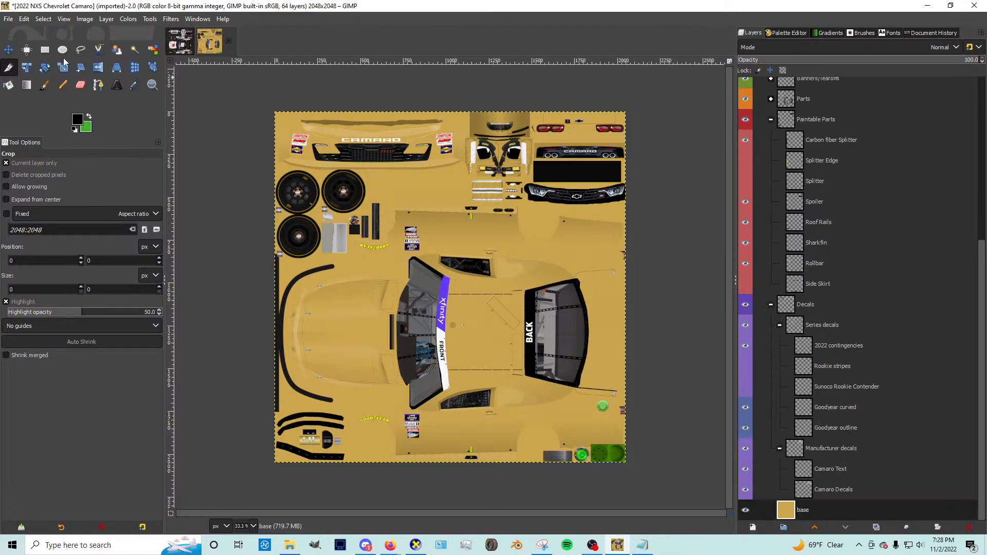
# Step: Open the 4_EDemax_HNS2021.xcf file from the Bases Made By Me folder on the D: drive
pyautogui.click(8, 19)
pyautogui.click(23, 67)
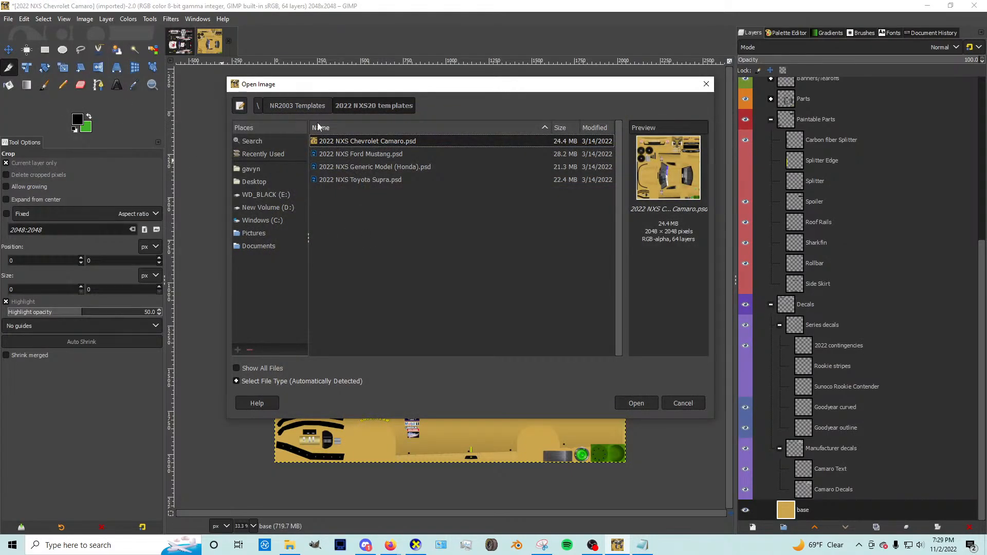
pyautogui.click(301, 105)
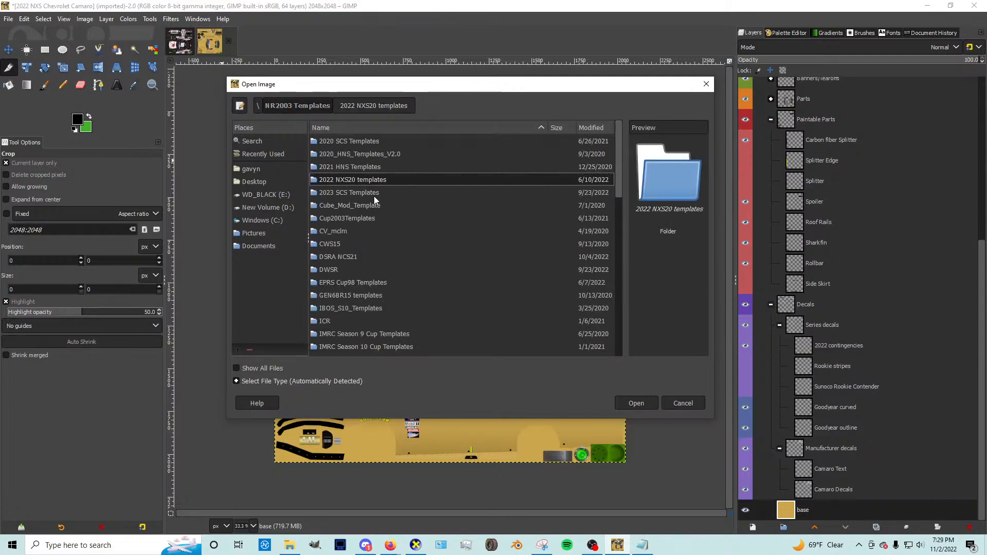
pyautogui.click(329, 128)
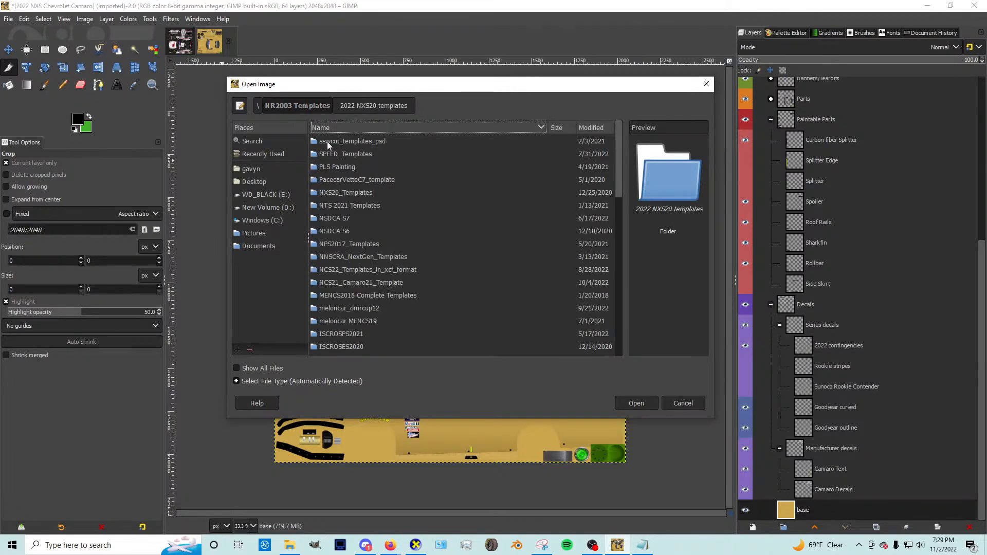
pyautogui.click(259, 207)
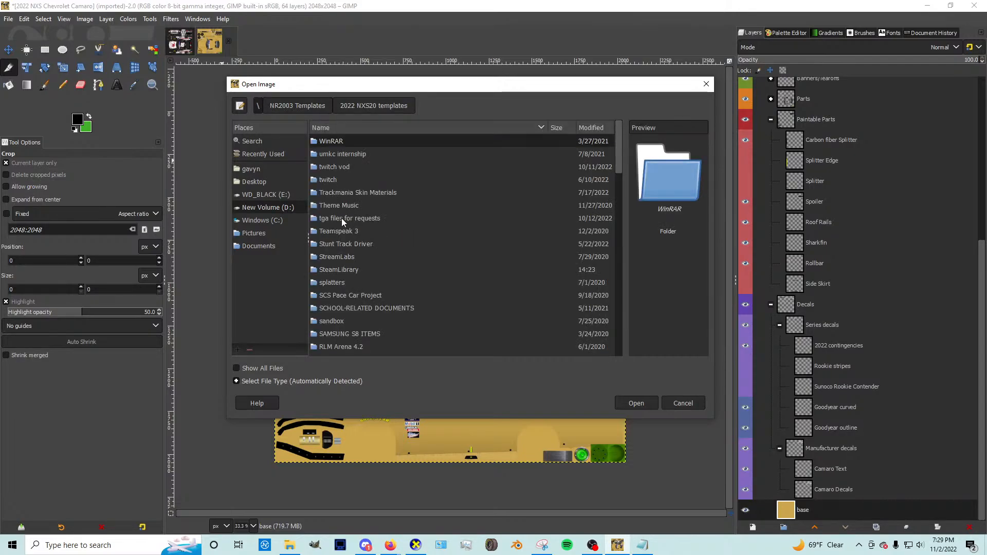
pyautogui.click(340, 129)
pyautogui.doubleClick(347, 279)
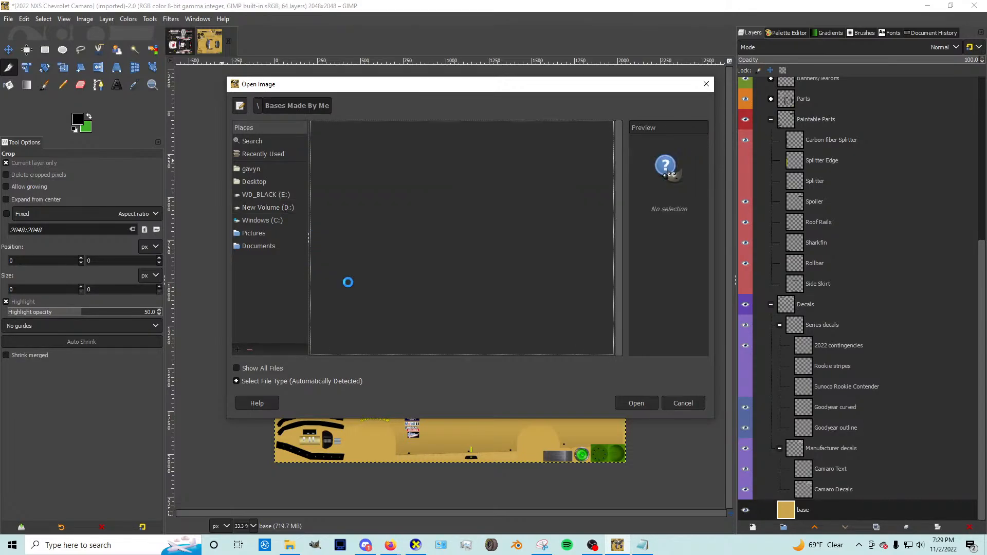
pyautogui.scroll(-10, 411, 257)
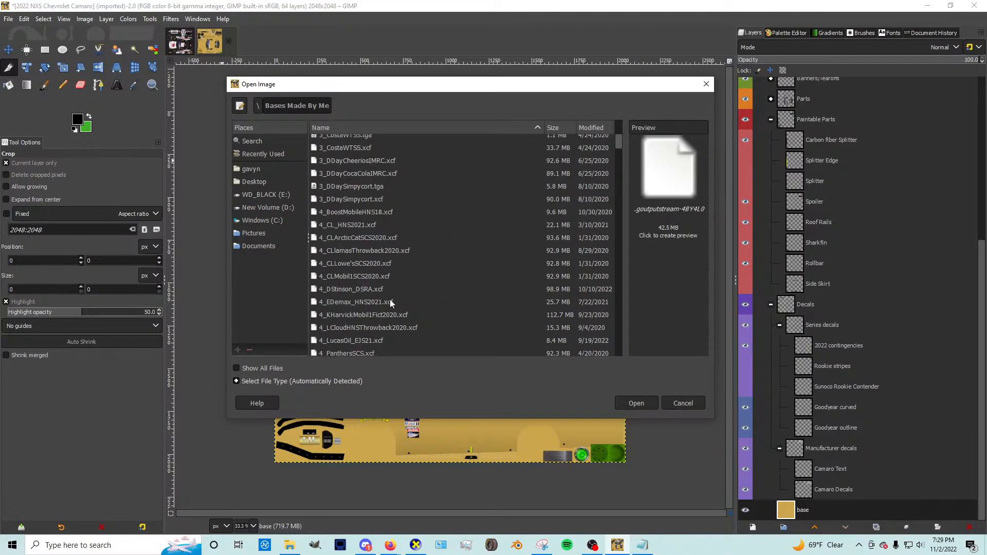
pyautogui.click(377, 302)
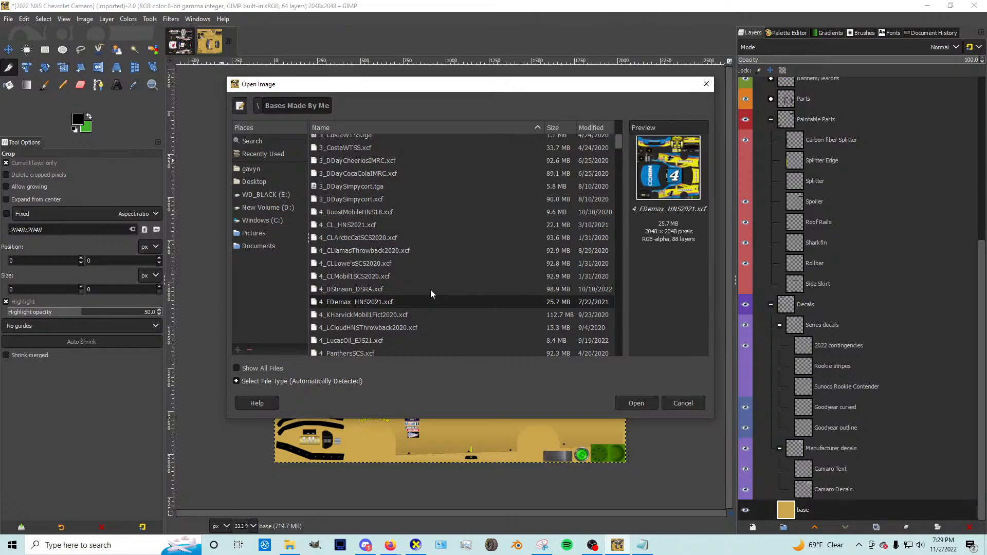
pyautogui.doubleClick(421, 302)
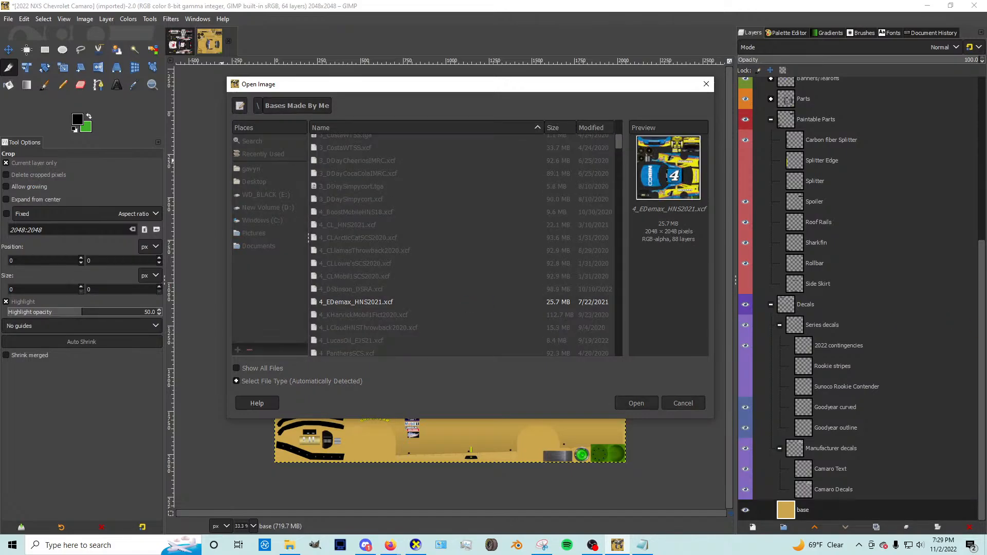
# Step: Select the Layer Group just above the yellow base layer and copy it
pyautogui.scroll(-18, 884, 310)
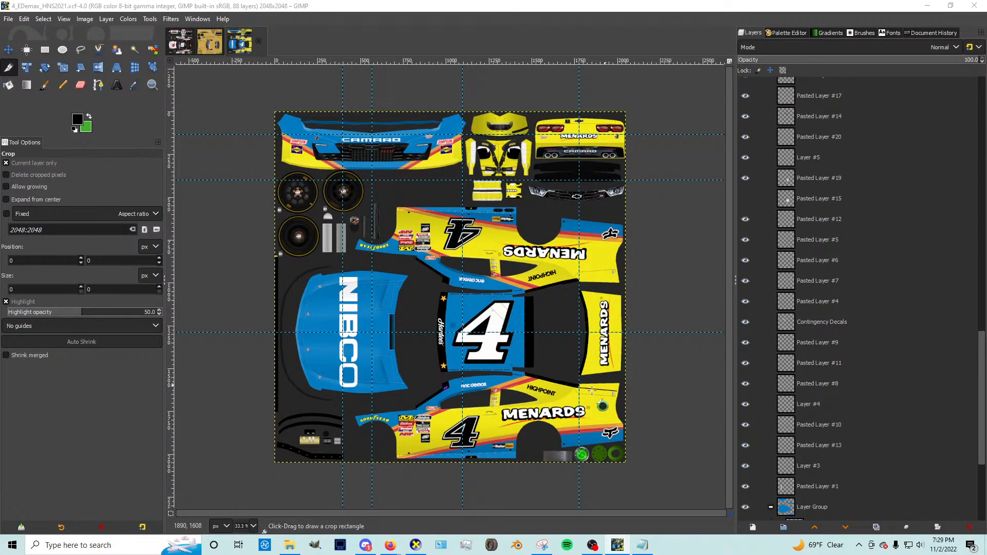
pyautogui.scroll(3, 591, 391)
pyautogui.scroll(-3, 585, 422)
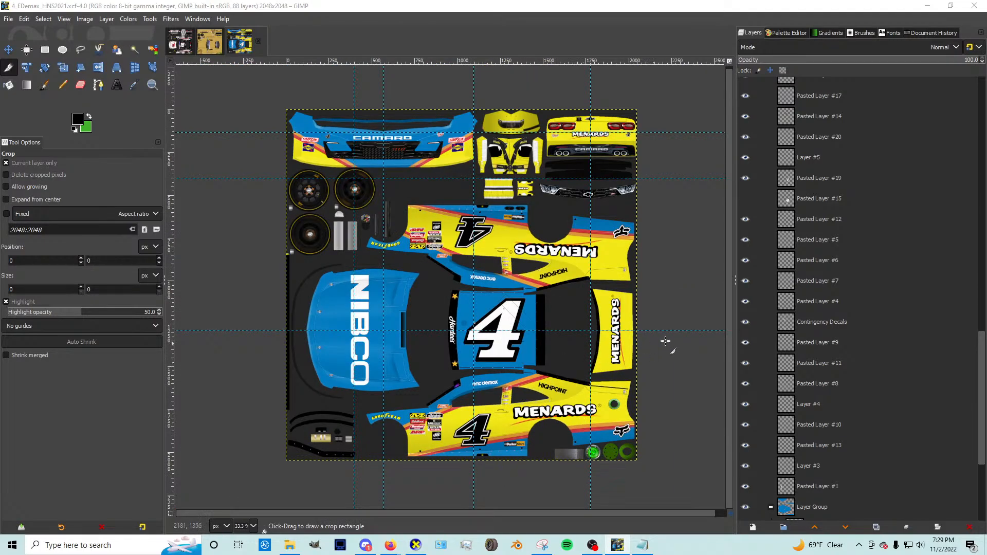
pyautogui.scroll(-5, 833, 406)
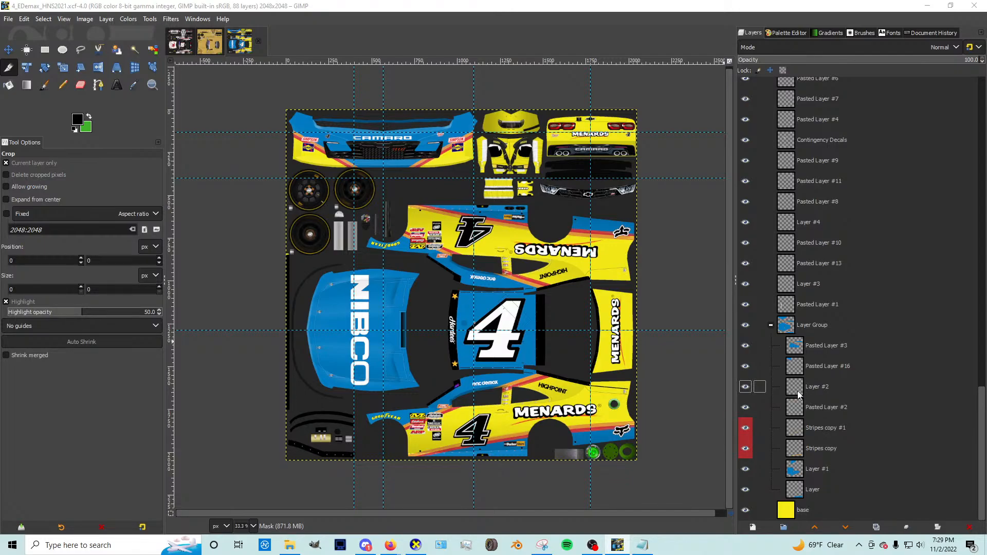
pyautogui.click(805, 325)
pyautogui.hotkey('ctrl', 'c')
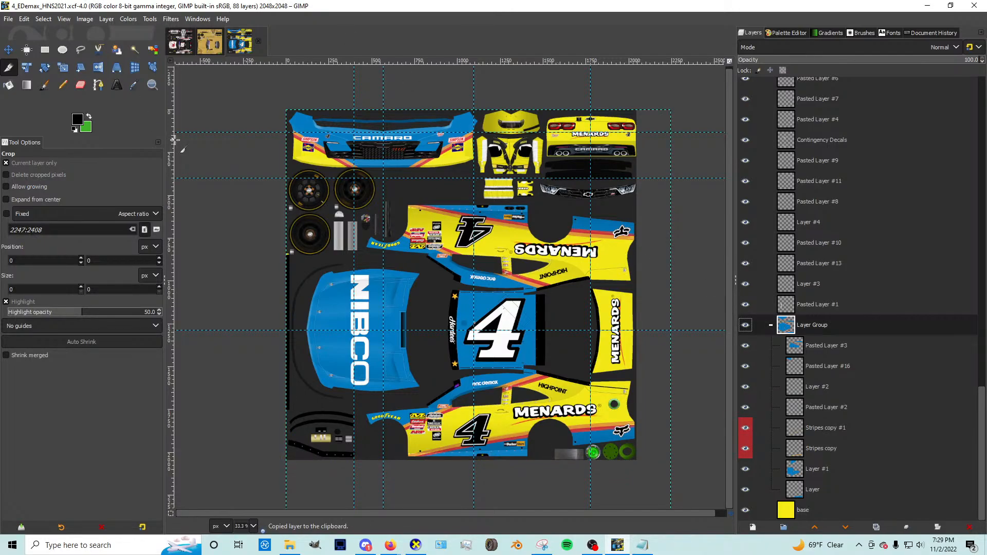
# Step: Crop the selected Layer Group to the canvas bounds, at position 0, 0 with a size of 2048 × 2048 px
pyautogui.scroll(-2, 442, 267)
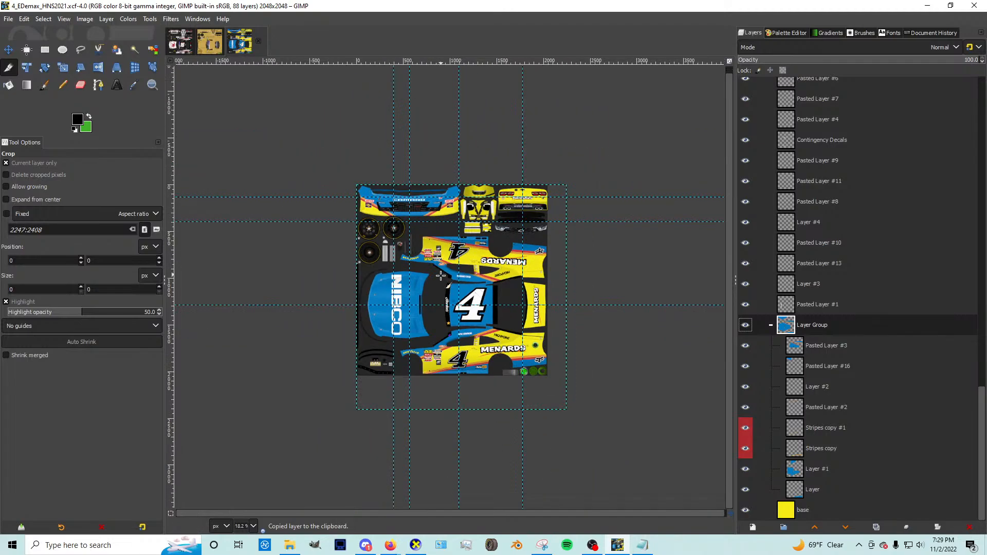
pyautogui.click(26, 85)
pyautogui.click(8, 69)
pyautogui.scroll(3, 421, 187)
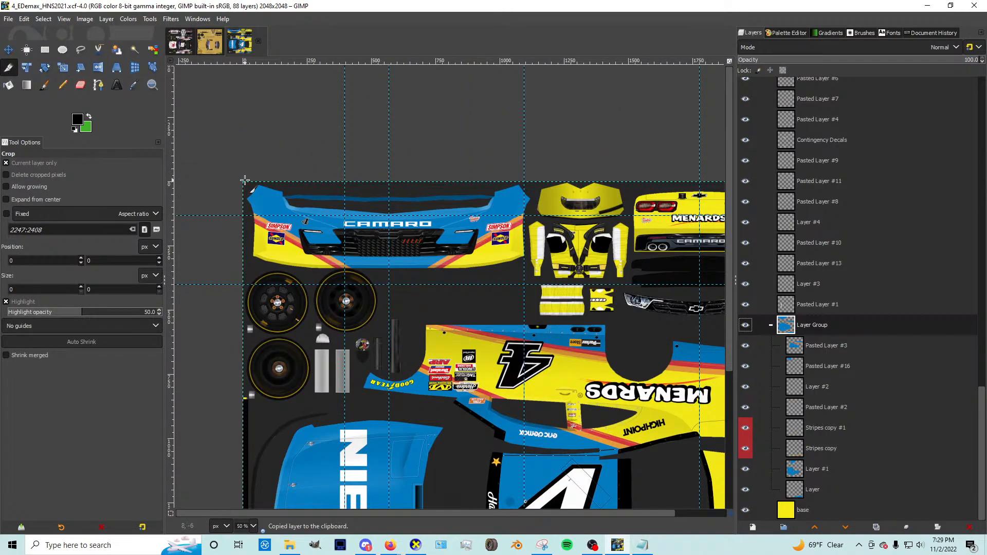
pyautogui.moveTo(245, 179); pyautogui.dragTo(681, 495)
pyautogui.scroll(-1, 722, 478)
pyautogui.scroll(5, 690, 497)
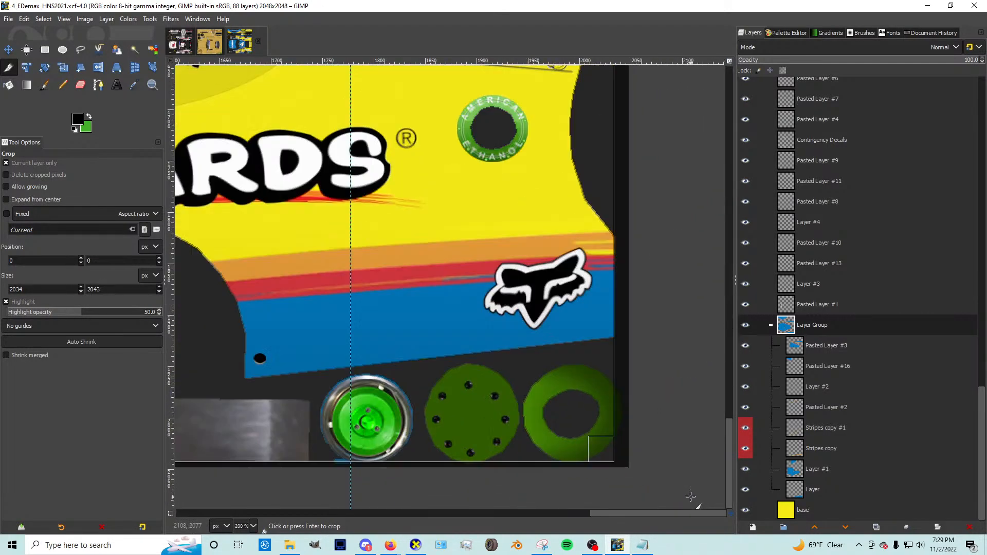
pyautogui.scroll(1, 643, 470)
pyautogui.moveTo(590, 447); pyautogui.dragTo(610, 448)
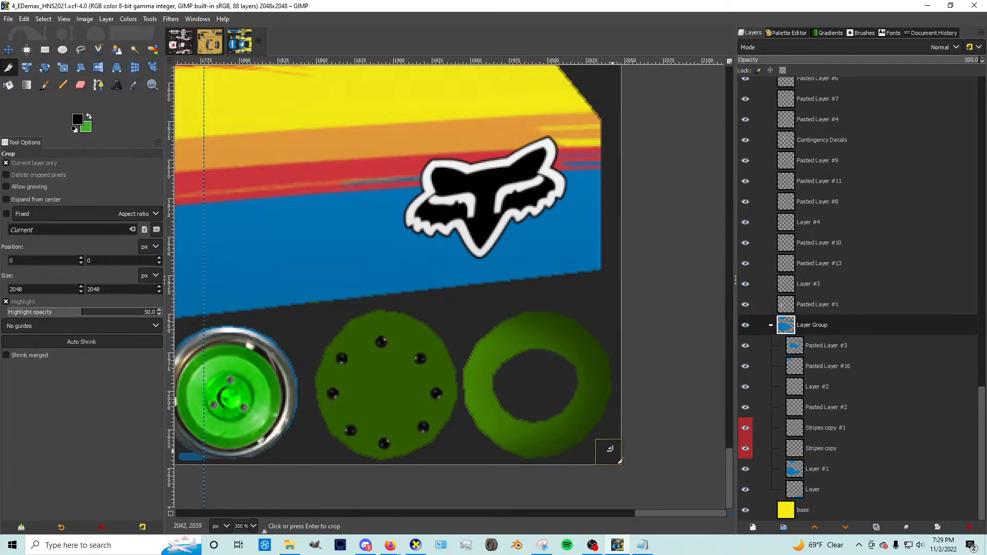
pyautogui.scroll(-4, 610, 449)
pyautogui.press('Return')
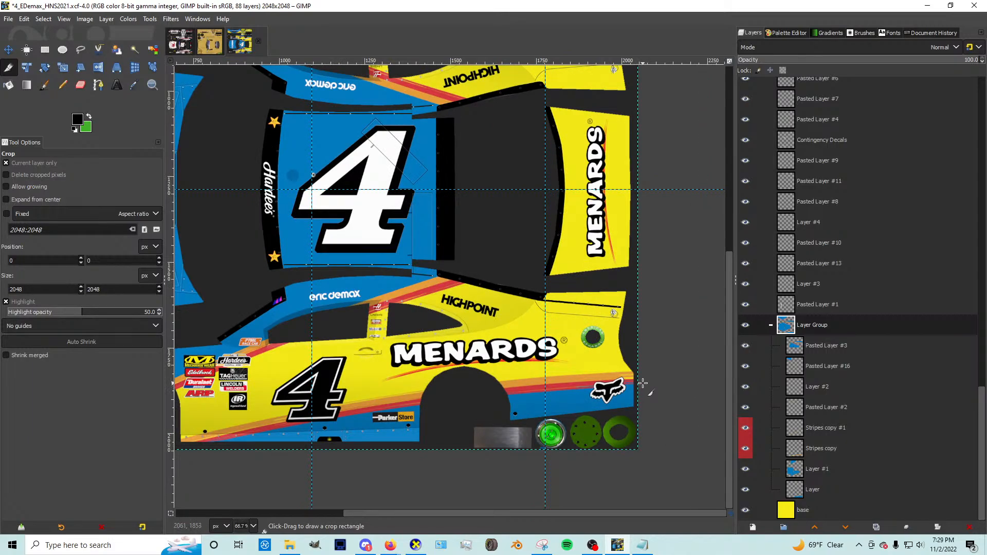
# Step: Copy the cropped Layer Group and switch to the 2022 NXS Chevrolet Camaro template image
pyautogui.scroll(-5, 649, 386)
pyautogui.hotkey('ctrl', 'c')
pyautogui.click(181, 42)
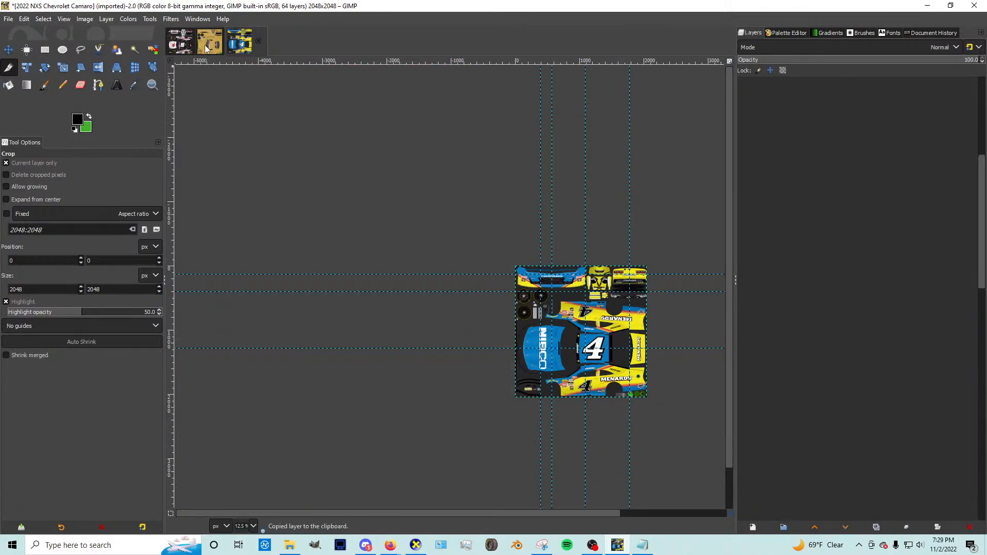
# Step: Try pasting the copied group as a single new layer above the Camaro template's base layer, and undo it
pyautogui.hotkey('ctrl', 'v')
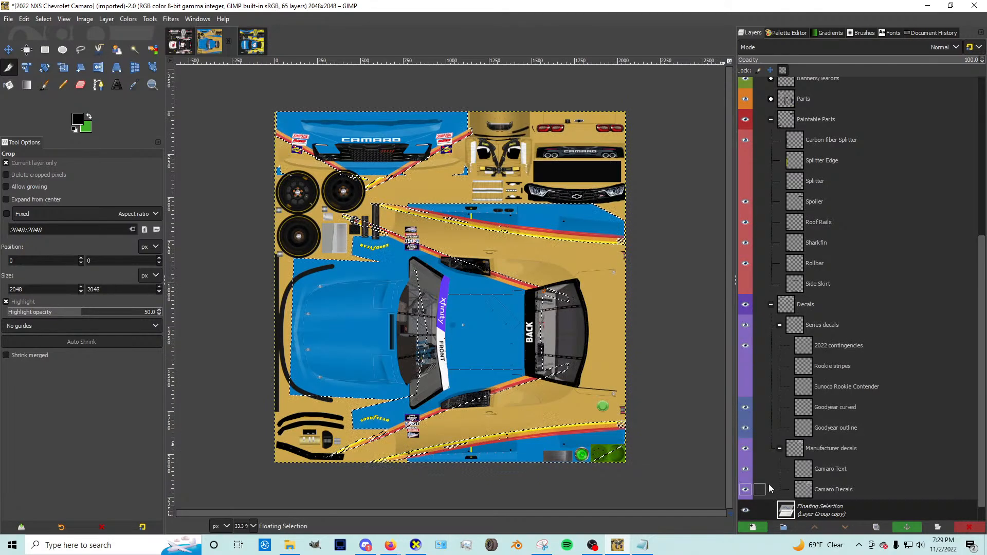
pyautogui.hotkey('ctrl', 'shift', 'n')
pyautogui.scroll(-1, 785, 483)
pyautogui.click(794, 504)
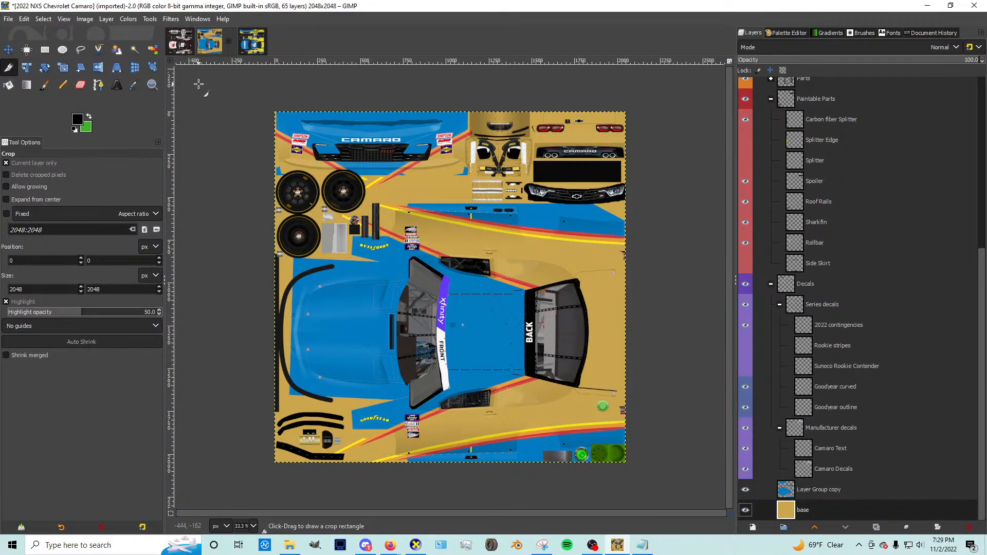
pyautogui.hotkey('ctrl', 'z')
pyautogui.hotkey('ctrl', 'z')
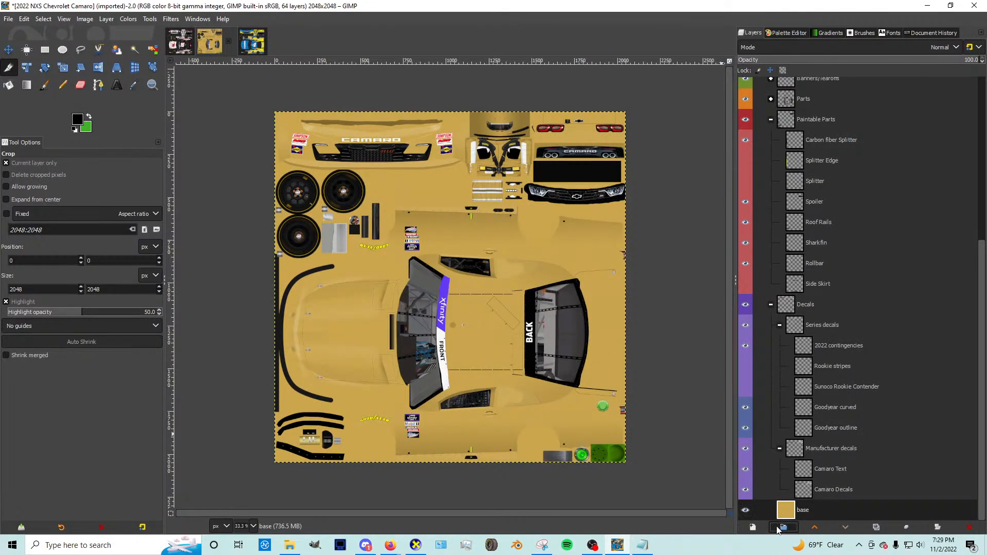
# Step: Create a layer group above the base layer and paste the copied group there with its individual layers
pyautogui.hotkey('ctrl', 'v')
pyautogui.scroll(-3, 805, 453)
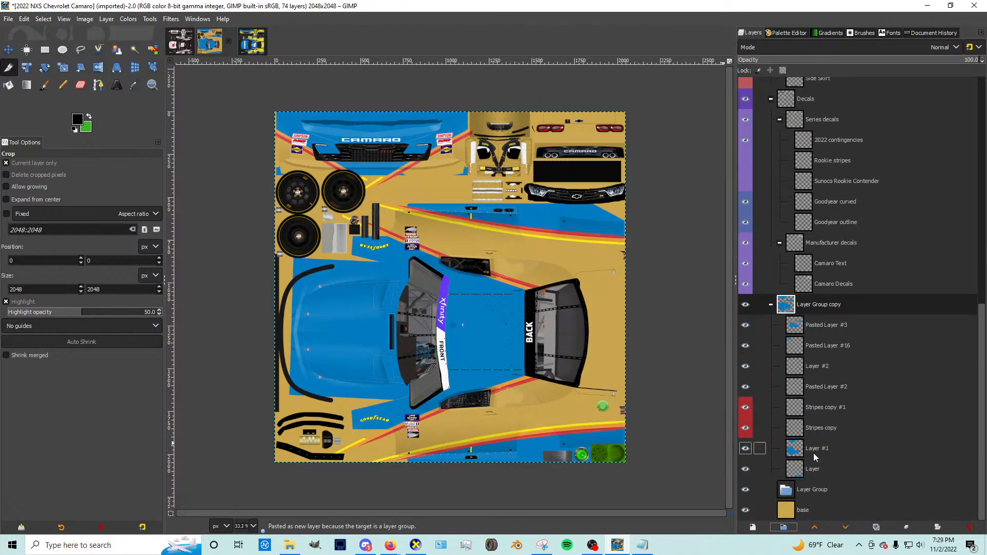
# Step: Sample the yellow body color from the 4_EDemax_HNS2021 image and bucket-fill the Camaro template's base layer with it
pyautogui.click(239, 40)
pyautogui.click(134, 84)
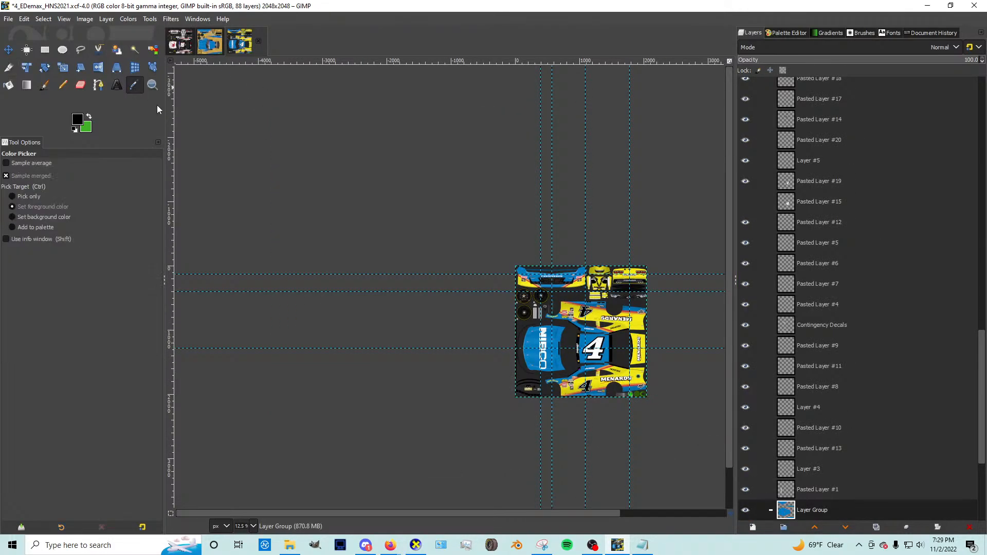
pyautogui.scroll(6, 597, 303)
pyautogui.click(518, 328)
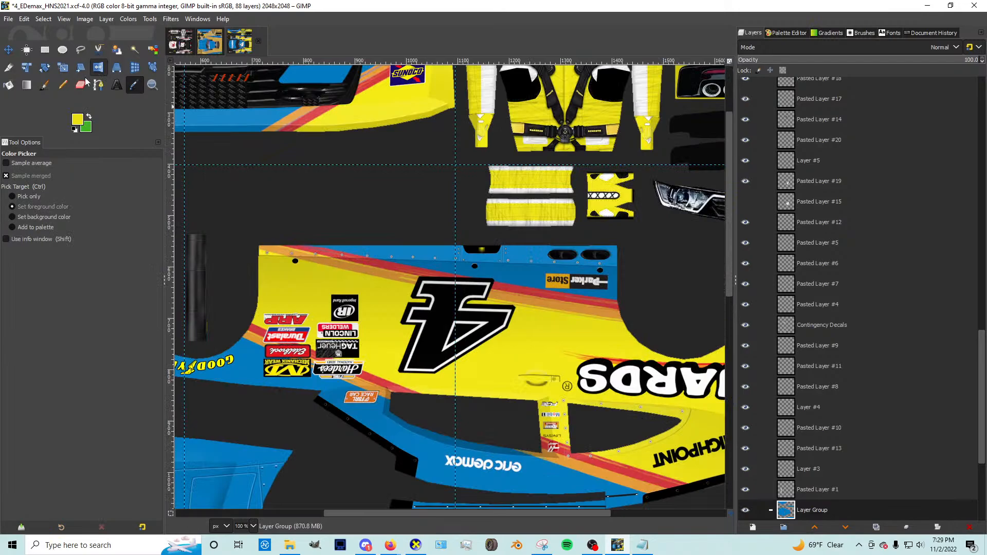
pyautogui.click(8, 85)
pyautogui.click(209, 40)
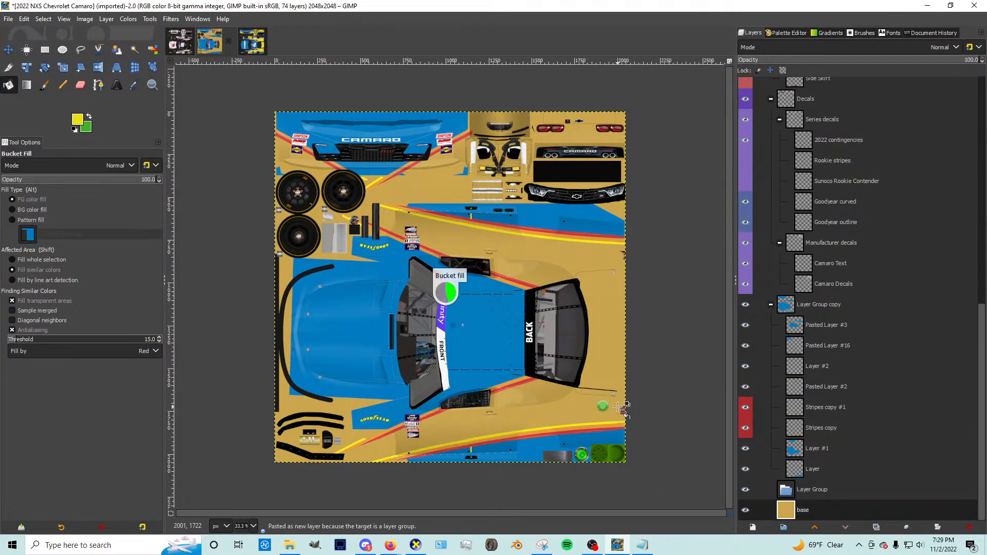
pyautogui.click(450, 287)
# Step: Expand the Mask/Wires group of the Camaro template and show its Wireframe and Mask layers
pyautogui.scroll(1, 574, 436)
pyautogui.scroll(10, 798, 360)
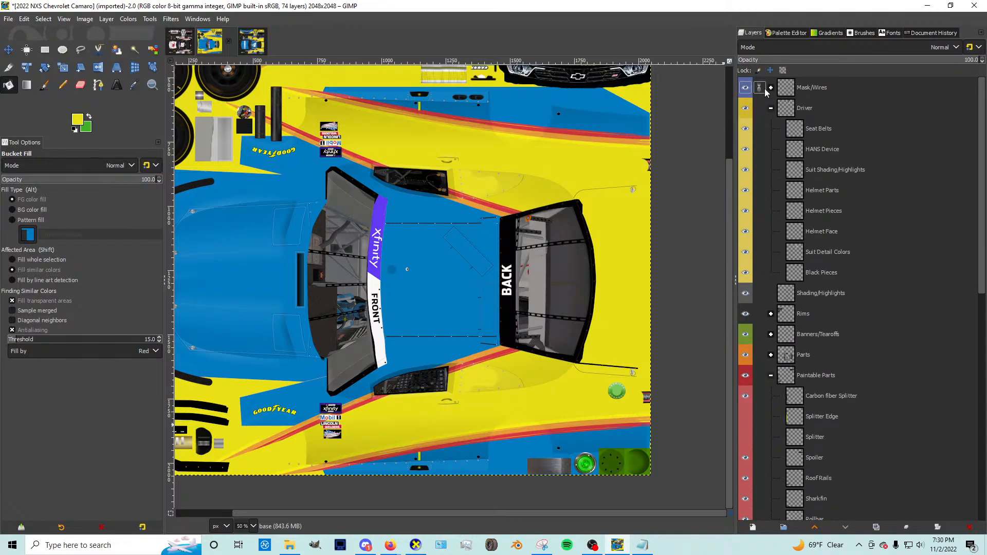
pyautogui.moveTo(745, 107); pyautogui.dragTo(744, 129)
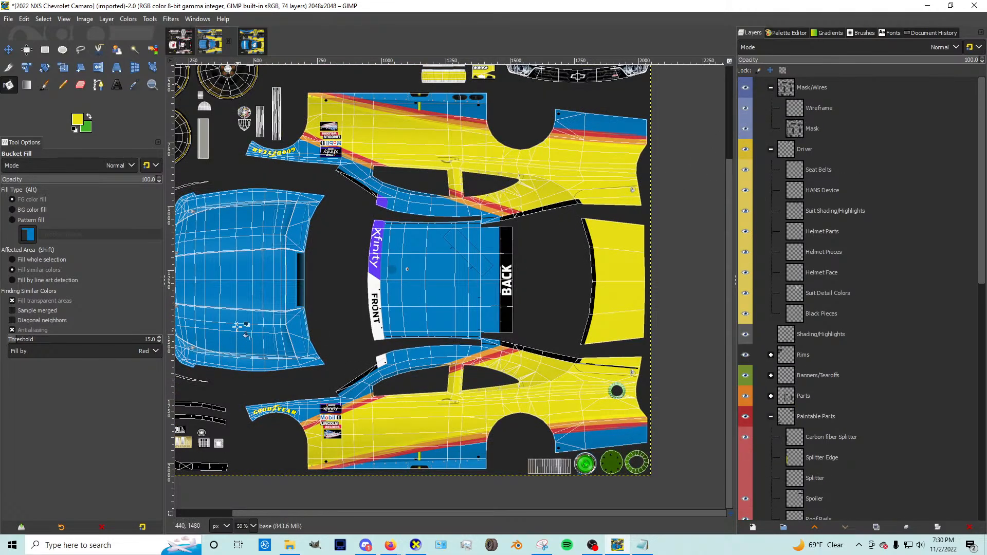
# Step: Place a horizontal guide along the center line of the hood wireframe
pyautogui.scroll(6, 249, 280)
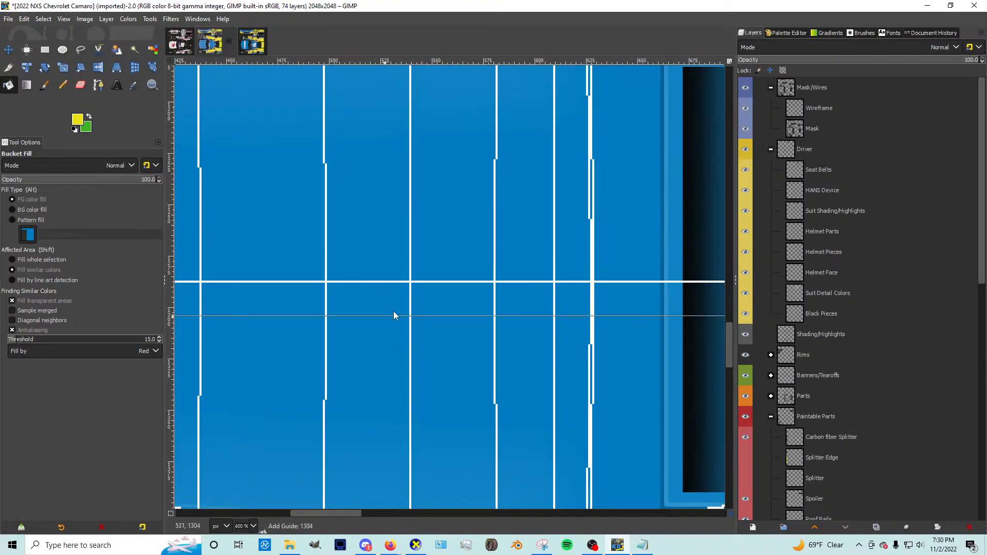
pyautogui.scroll(-7, 390, 280)
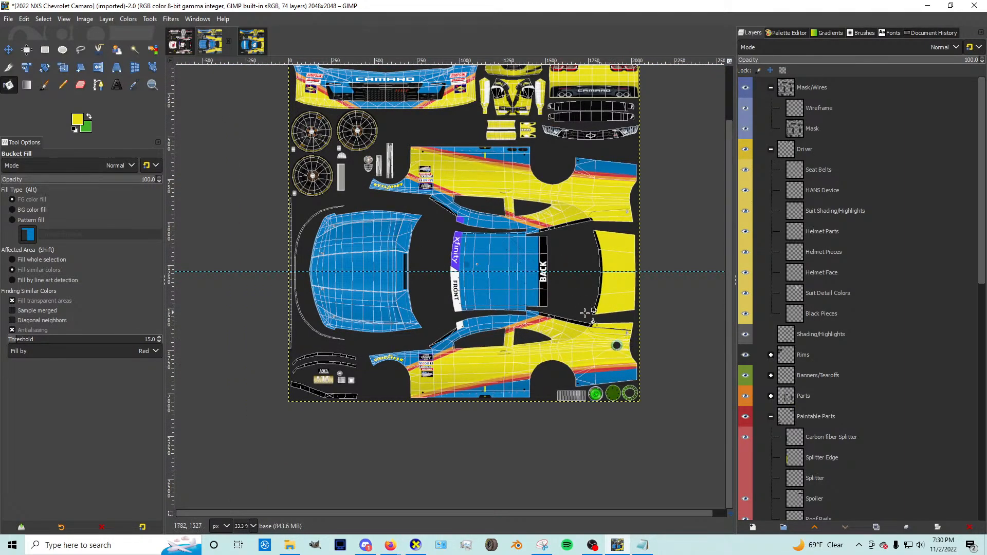
pyautogui.scroll(2, 564, 316)
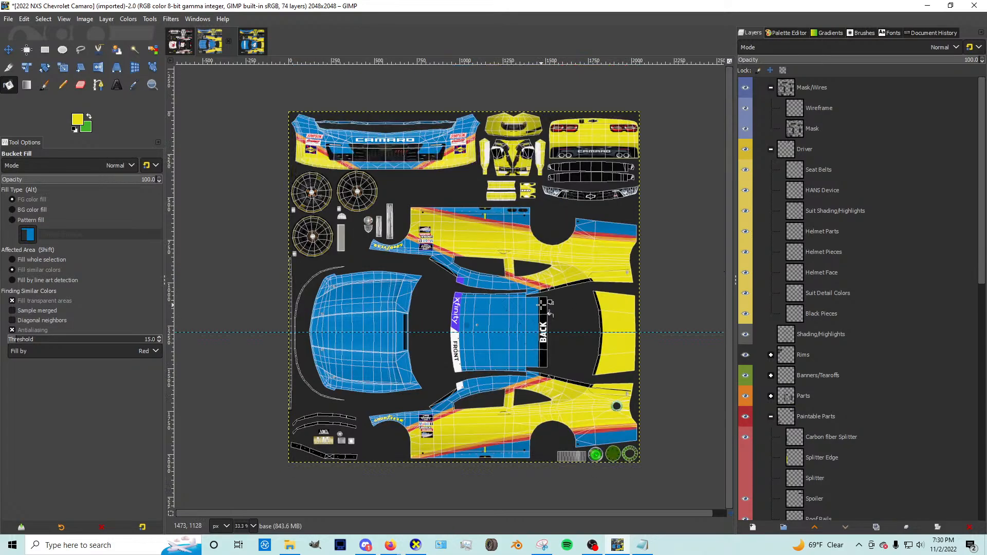
# Step: Delete the empty Layer Group above the base layer and rename the pasted Layer Group copy to Design
pyautogui.scroll(-15, 850, 310)
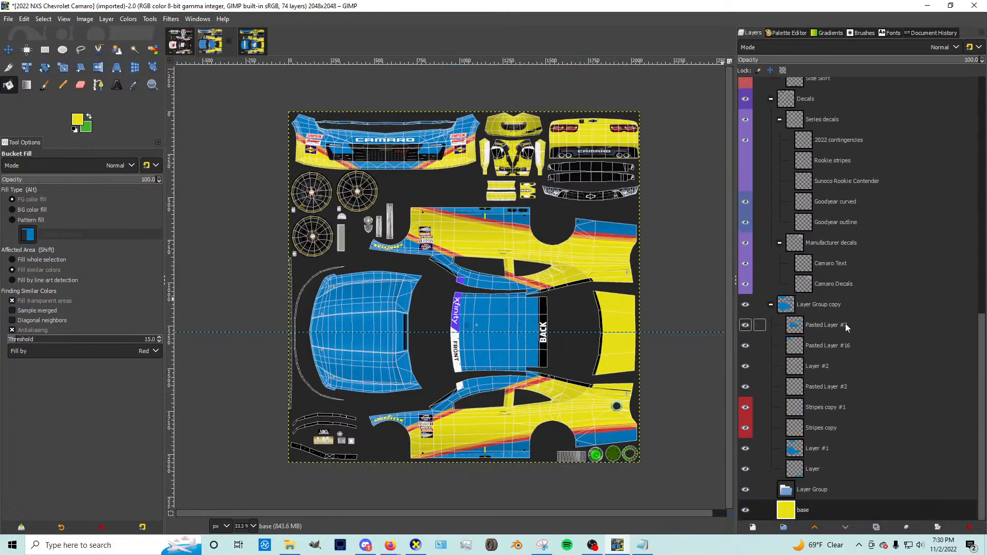
pyautogui.click(801, 494)
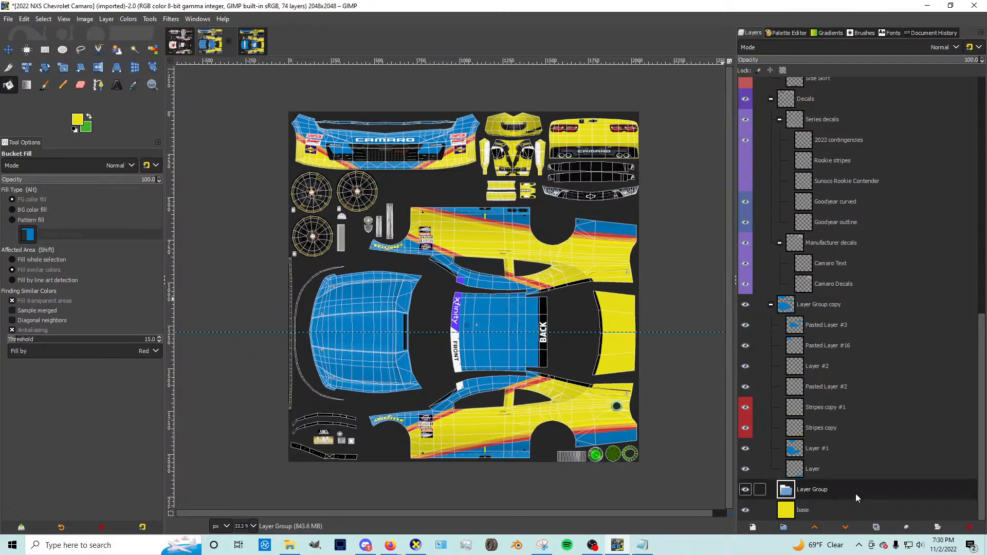
pyautogui.click(970, 527)
pyautogui.doubleClick(823, 324)
pyautogui.write('Des')
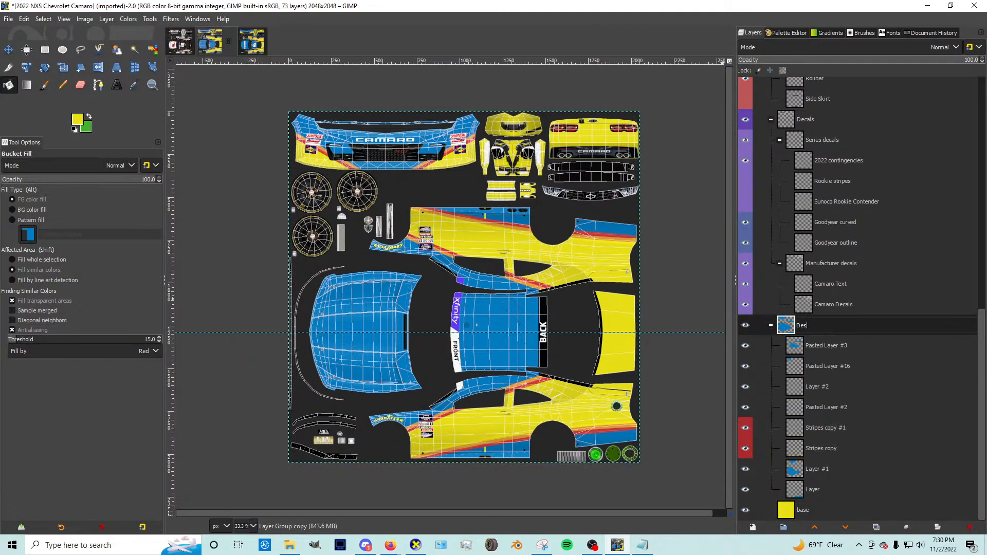
pyautogui.write('ign')
pyautogui.press('Return')
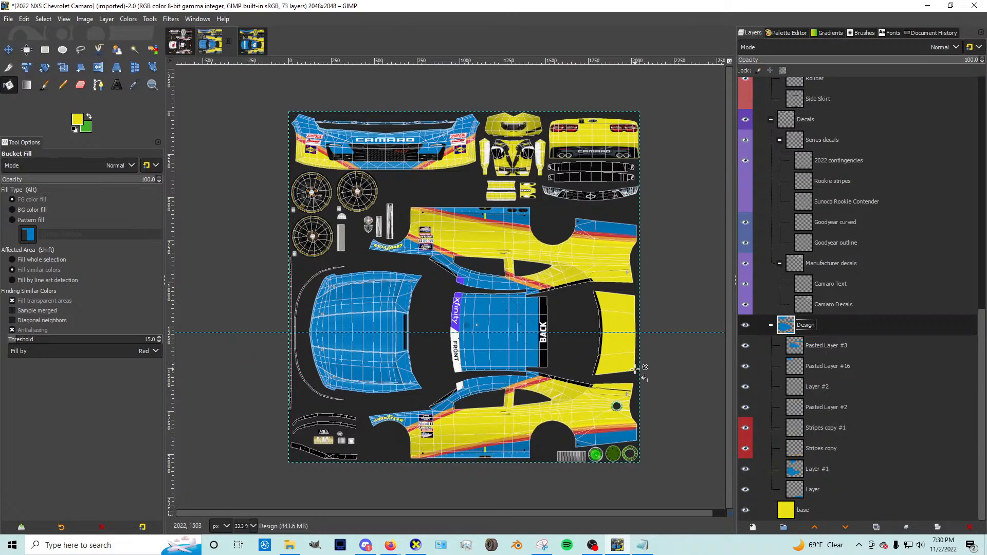
# Step: Check the visibility of the Design group's layers and delete Pasted Layer #3 from it
pyautogui.click(742, 469)
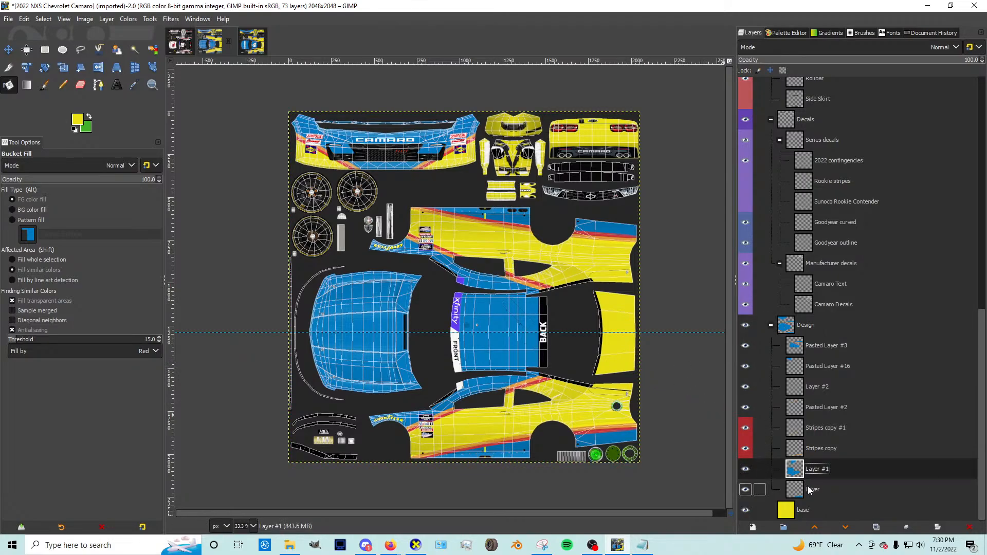
pyautogui.click(743, 489)
pyautogui.click(744, 489)
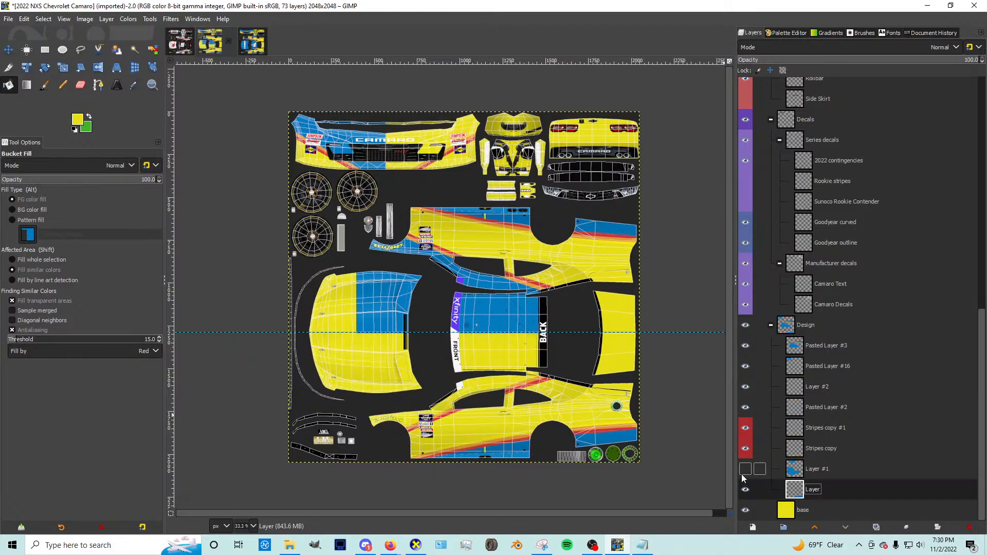
pyautogui.click(745, 344)
pyautogui.click(745, 345)
pyautogui.click(745, 345)
pyautogui.click(745, 344)
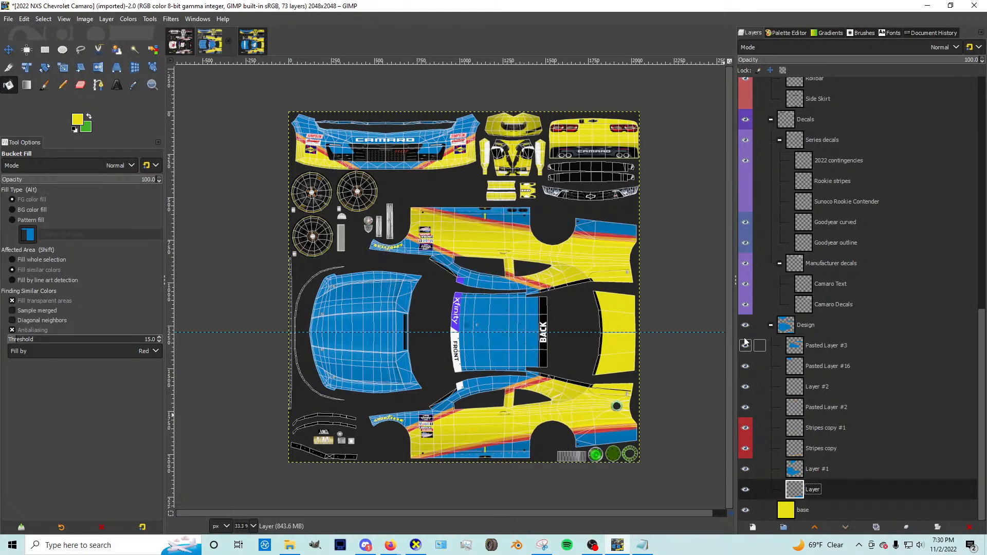
pyautogui.click(745, 345)
pyautogui.click(745, 345)
pyautogui.click(805, 349)
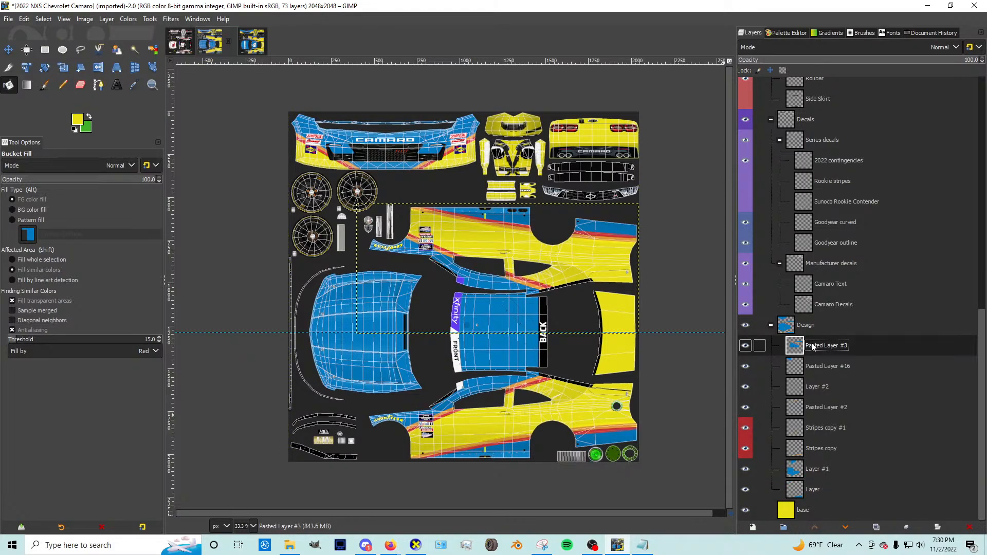
pyautogui.click(969, 526)
# Step: Delete Pasted Layer #16 from the Design group
pyautogui.click(741, 373)
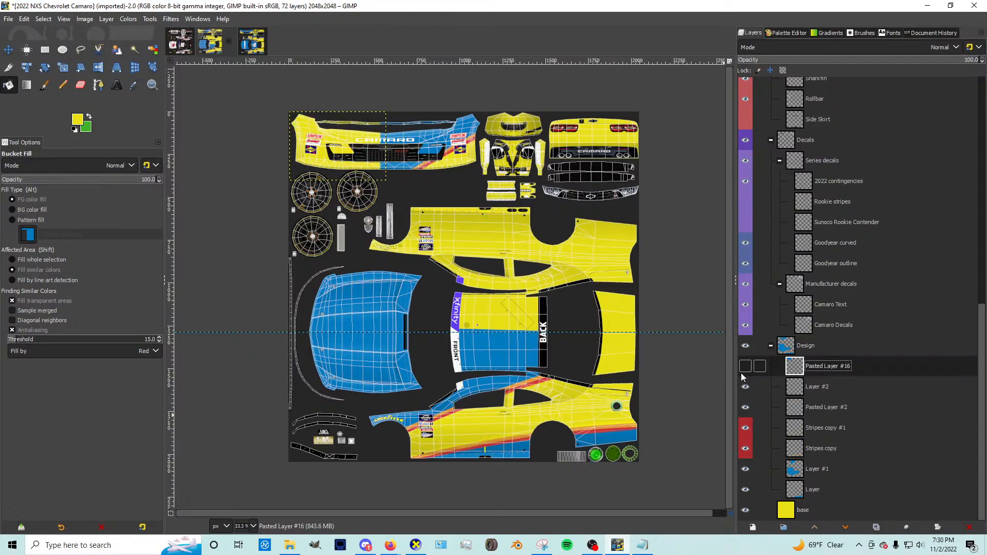
pyautogui.click(741, 373)
pyautogui.click(742, 373)
pyautogui.click(969, 527)
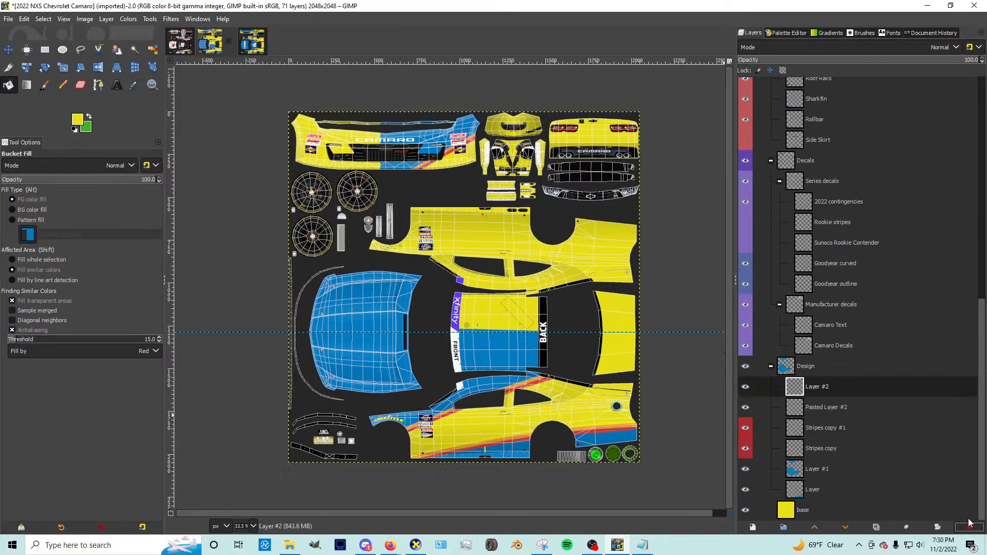
# Step: Merge Layer #1 with the layer below it in the Design group and rename the result Colors (interchangeable)
pyautogui.click(747, 449)
pyautogui.click(747, 448)
pyautogui.click(747, 448)
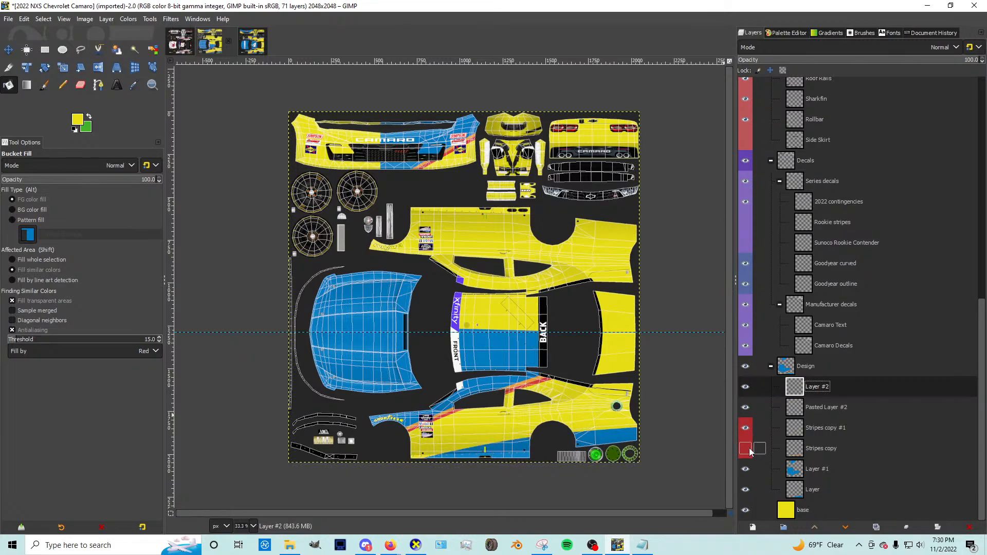
pyautogui.click(746, 449)
pyautogui.click(819, 490)
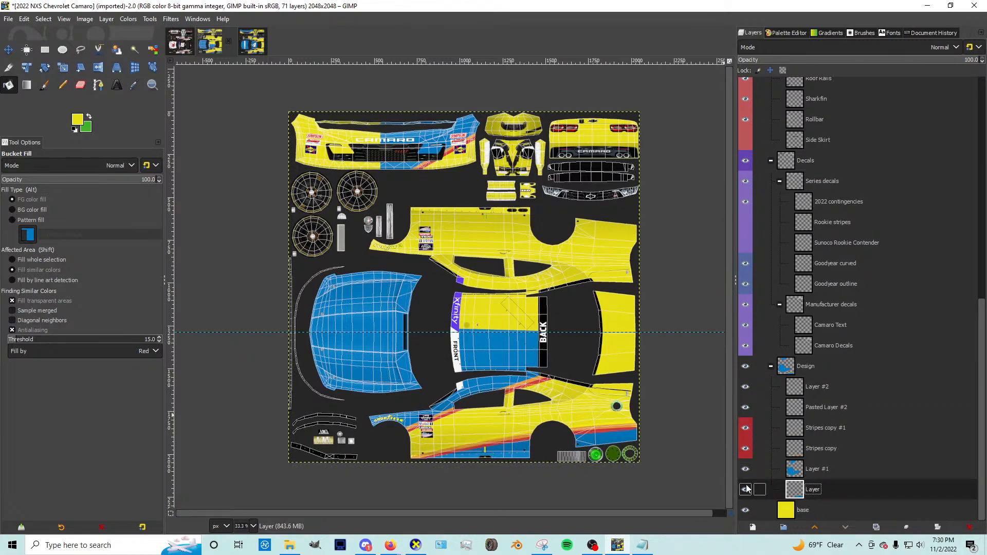
pyautogui.click(745, 469)
pyautogui.click(745, 469)
pyautogui.click(821, 468)
pyautogui.doubleClick(815, 487)
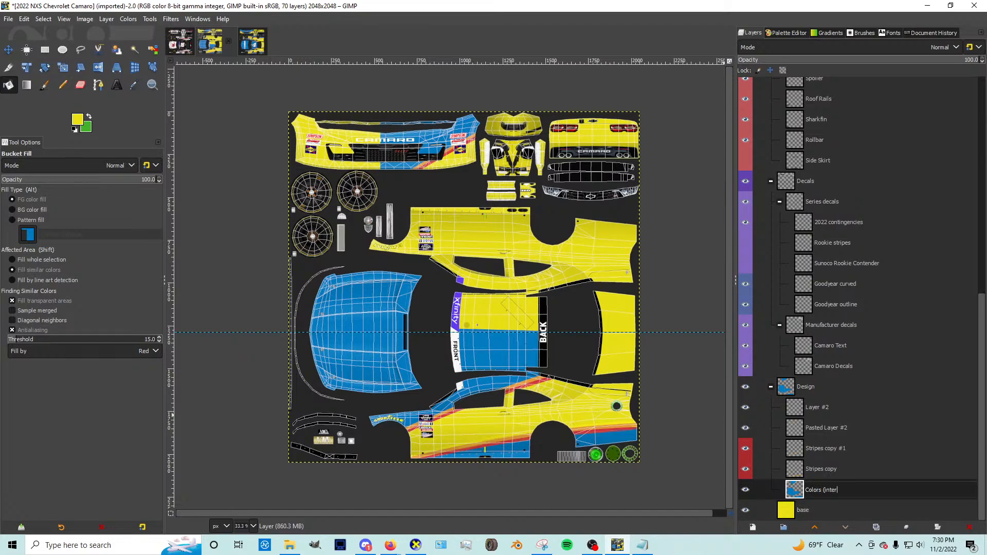
pyautogui.write('Colors (interchangeable)')
pyautogui.press('Return')
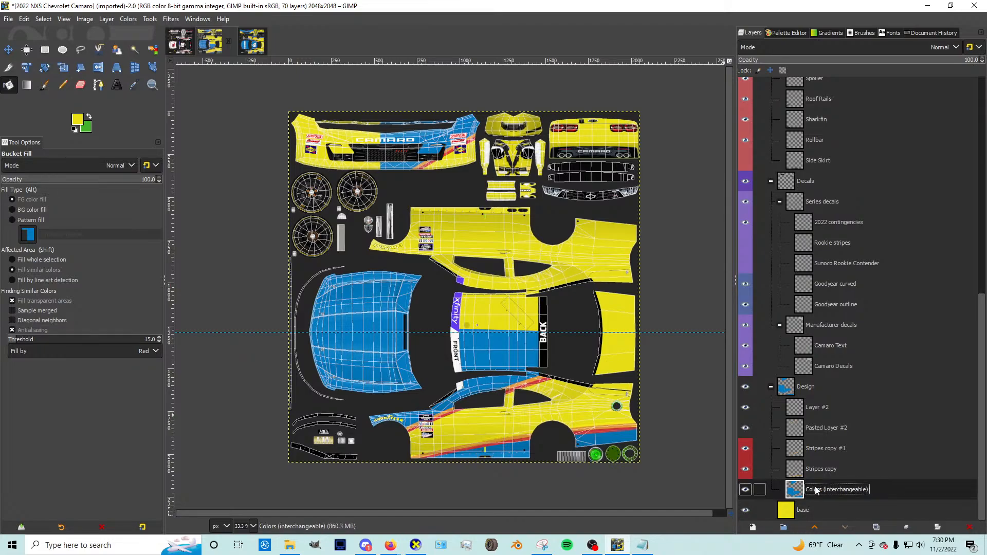
# Step: Merge the Stripes copy #1 layer down into Stripes copy
pyautogui.click(813, 471)
pyautogui.click(812, 449)
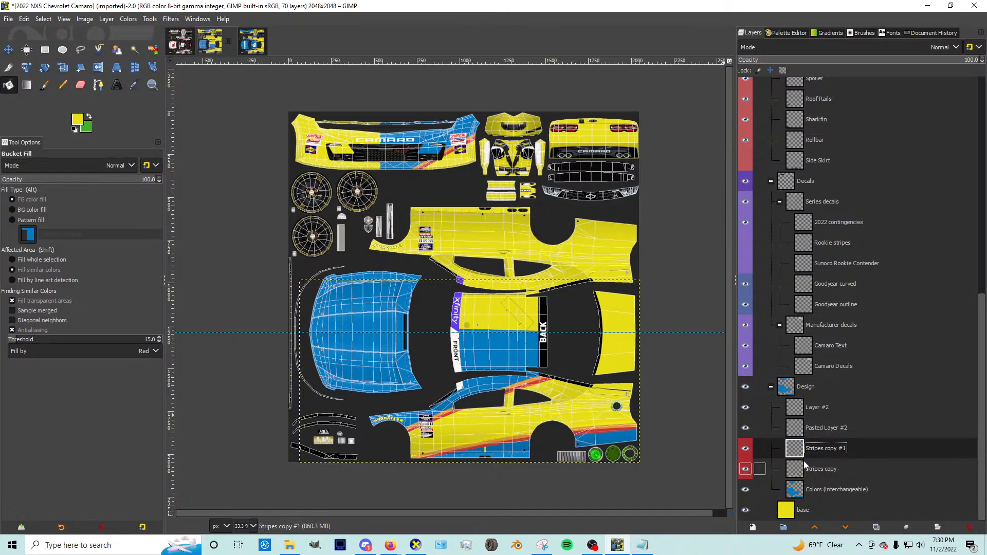
pyautogui.hotkey('ctrl', 'e')
# Step: Delete Pasted Layer #2 and Layer #2 from the Design group
pyautogui.click(744, 446)
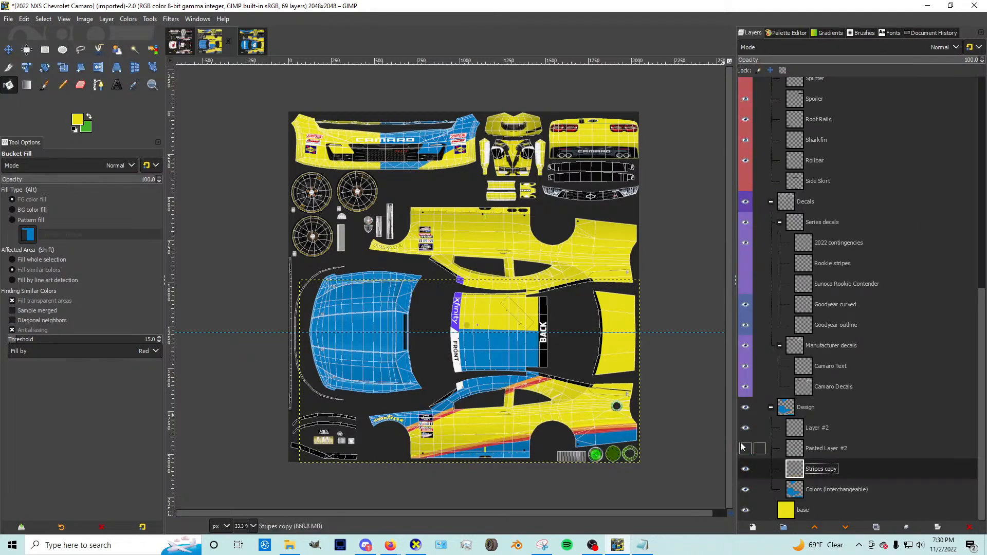
pyautogui.click(743, 447)
pyautogui.click(818, 448)
pyautogui.hotkey('ctrl', 'e')
pyautogui.click(808, 452)
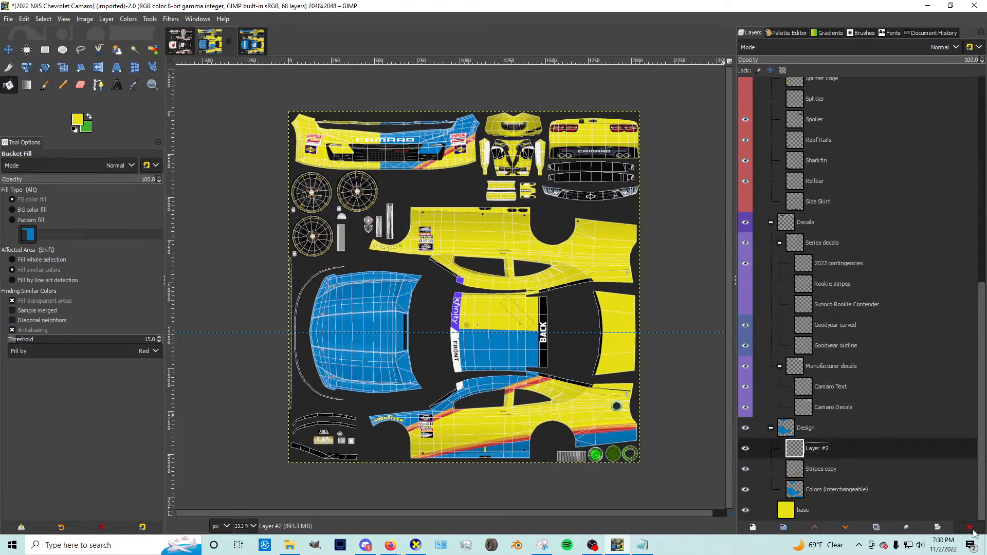
pyautogui.hotkey('ctrl', 'e')
# Step: Duplicate the Design layer group with its stripes and color layers
pyautogui.click(805, 449)
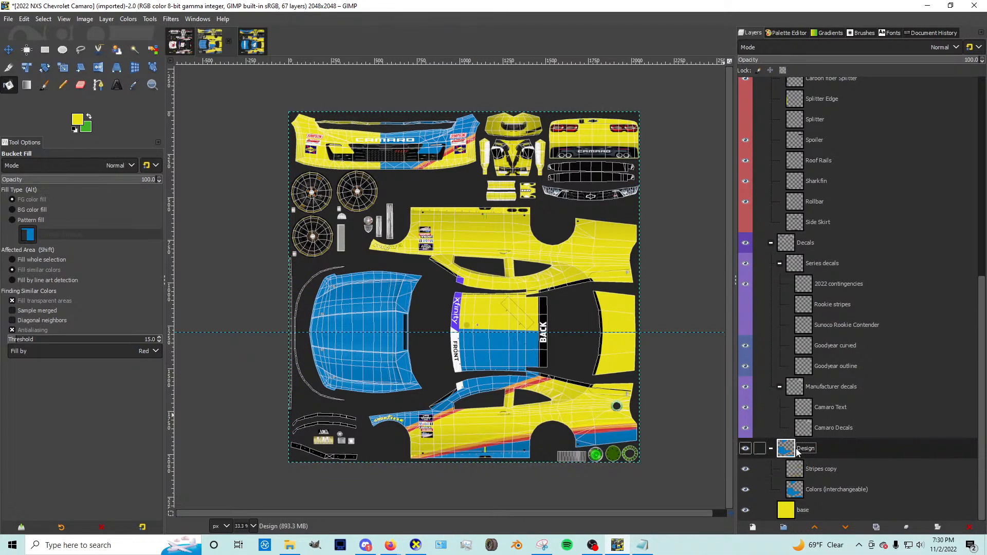
pyautogui.hotkey('shift', 'ctrl', 'd')
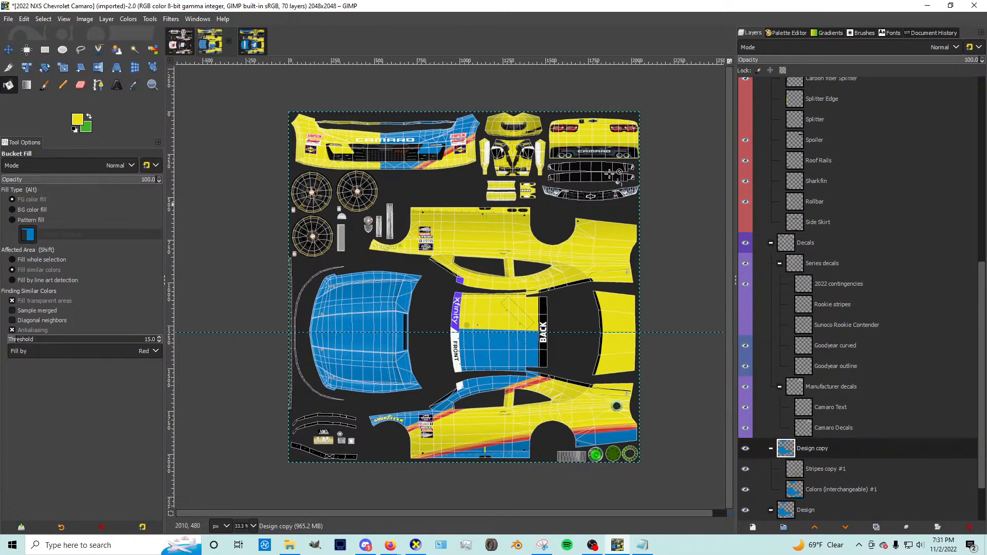
pyautogui.press('m')
pyautogui.click(7, 68)
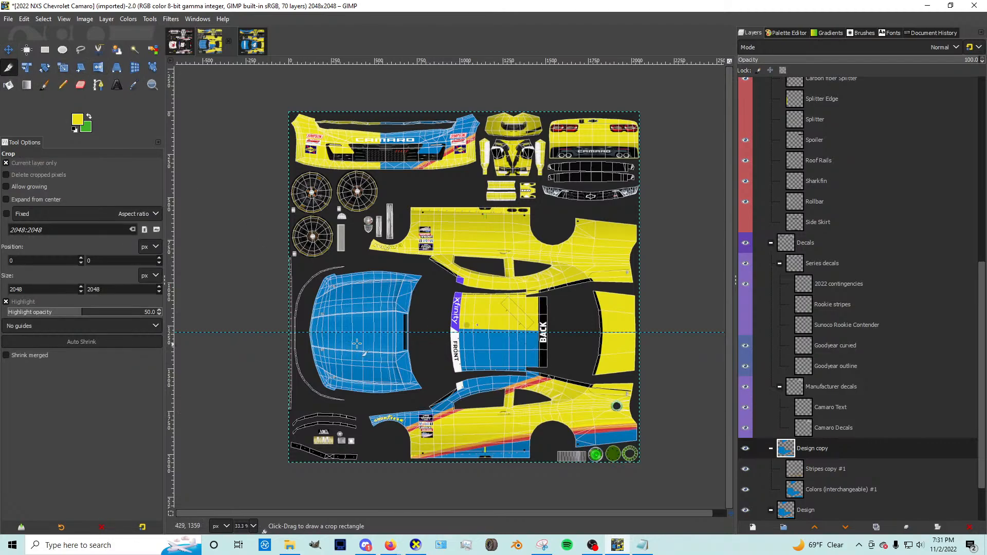
# Step: Export the template over card.bmp in the 2020_xfinity_camaro folder, replacing the existing file
pyautogui.hotkey('shift', 'ctrl', 'e')
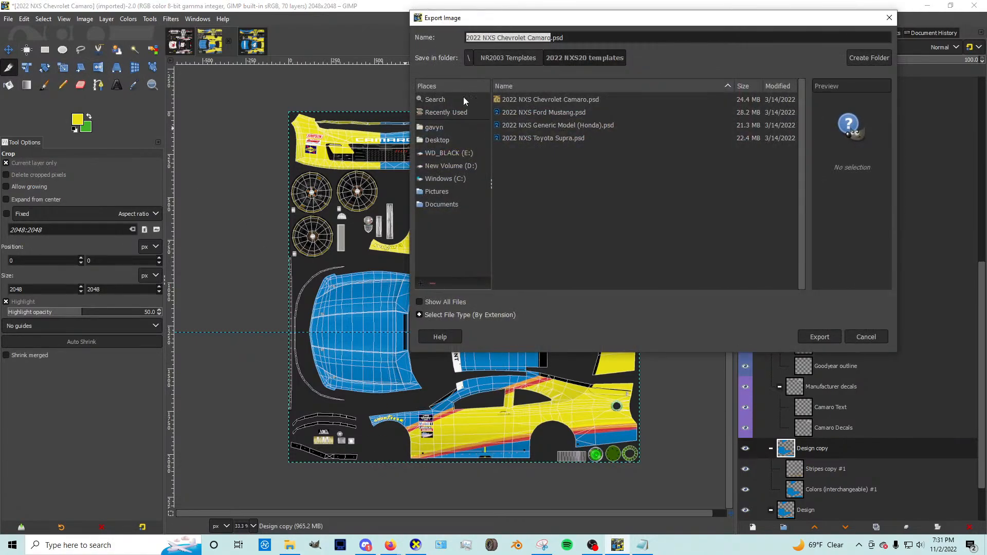
pyautogui.click(469, 112)
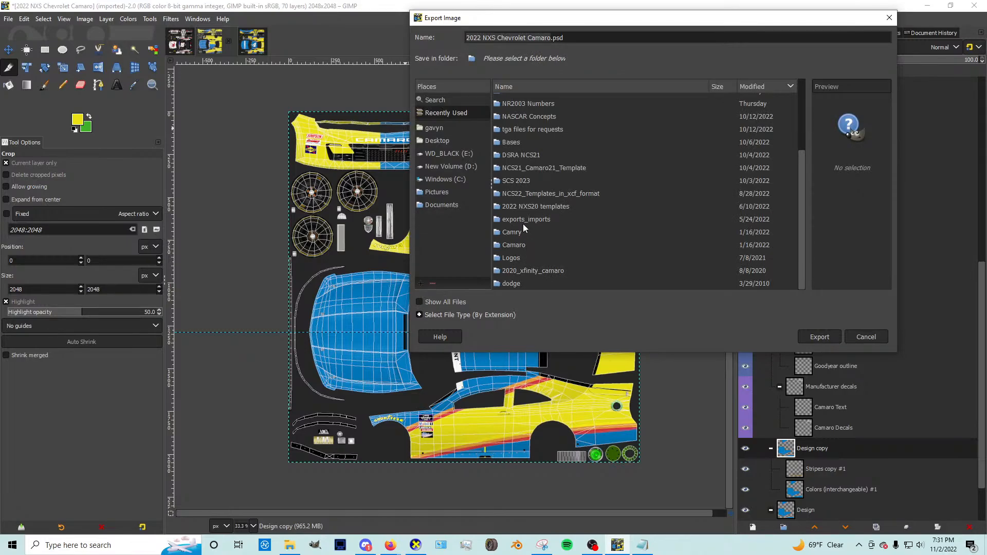
pyautogui.click(520, 271)
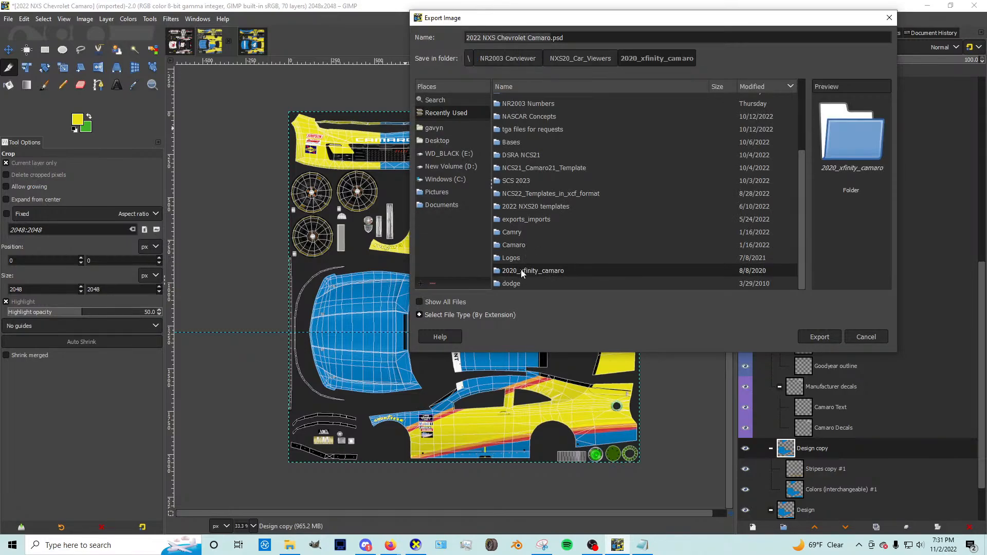
pyautogui.doubleClick(520, 269)
pyautogui.click(524, 112)
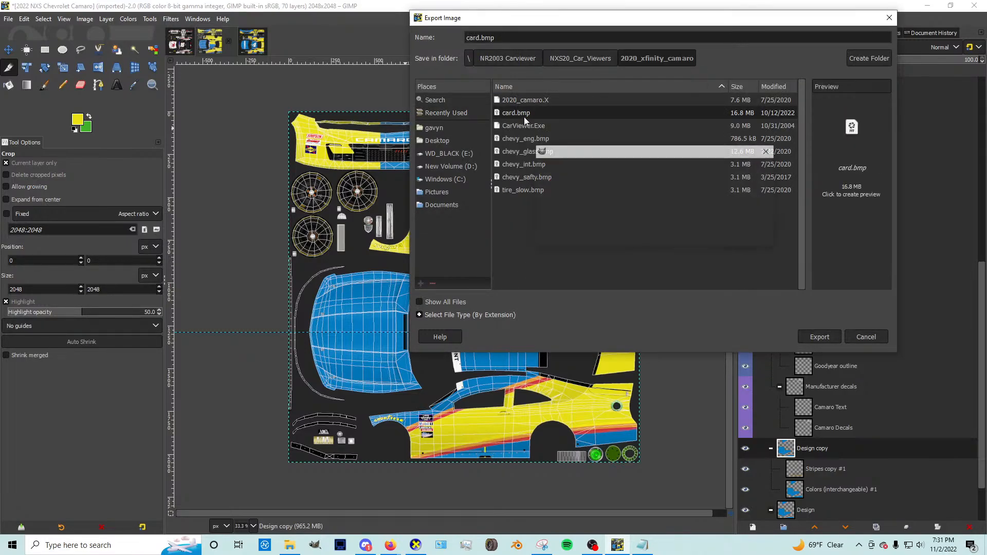
pyautogui.doubleClick(523, 116)
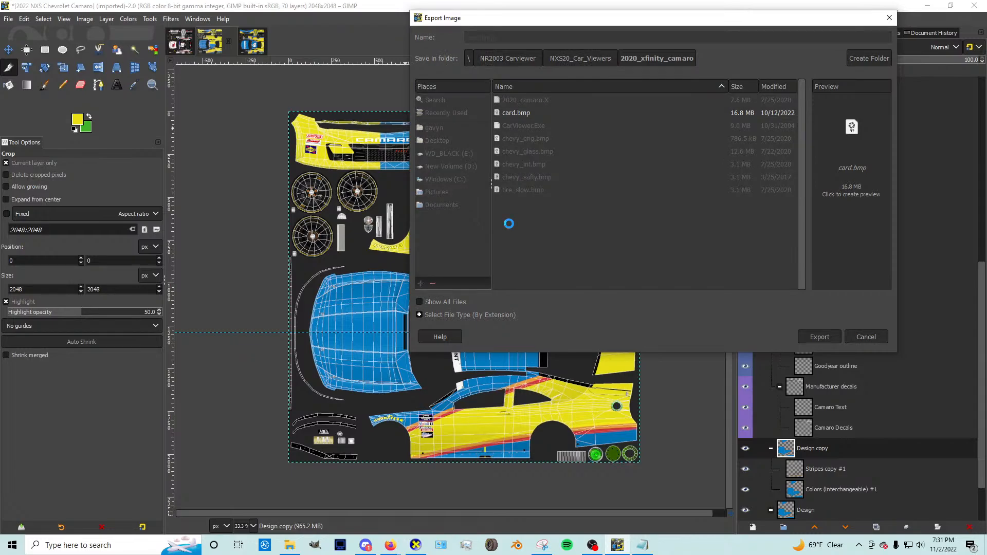
pyautogui.press('Return')
# Step: Switch to CarView and reload the car texture to examine the design on the Camaro's side, hood and roof
pyautogui.click(415, 545)
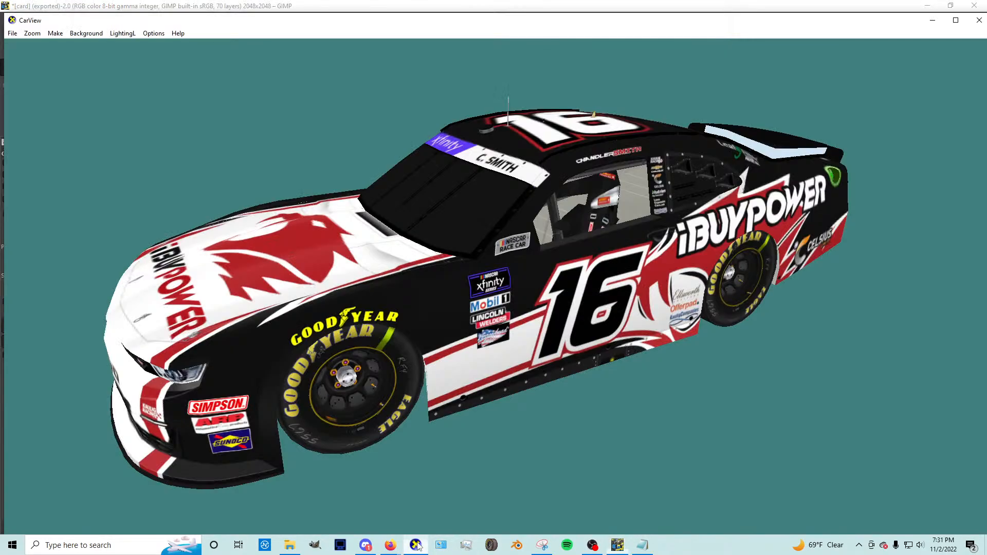
pyautogui.moveTo(537, 334); pyautogui.dragTo(626, 349)
pyautogui.press('F5')
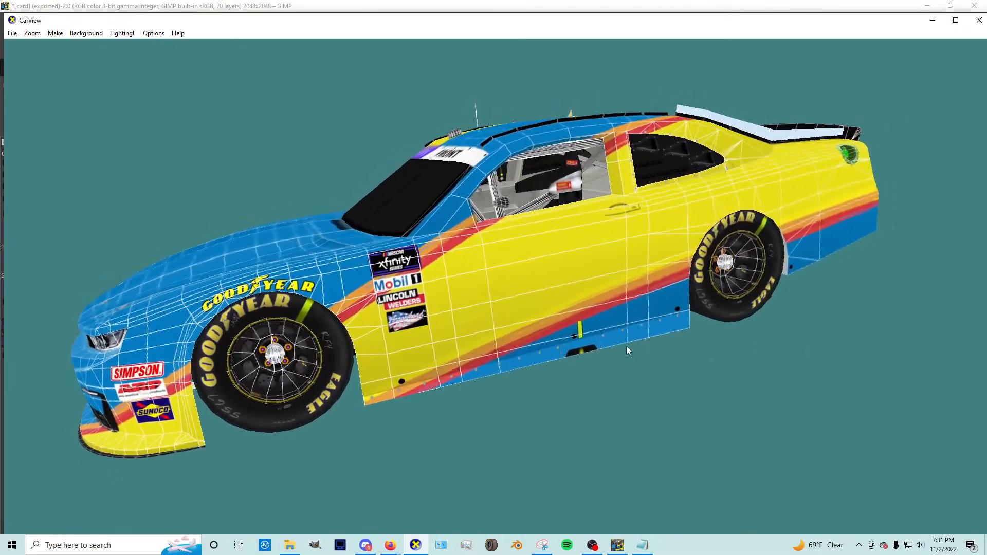
pyautogui.moveTo(637, 384); pyautogui.dragTo(635, 420)
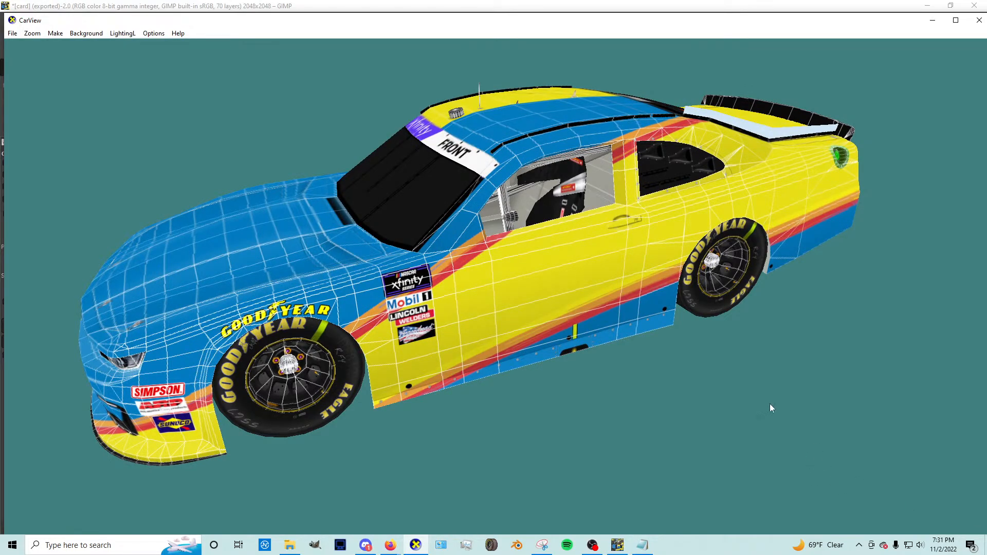
# Step: Switch back to GIMP and place a vertical guide along the left edge of the Camaro template
pyautogui.hotkey('alt', 'Tab')
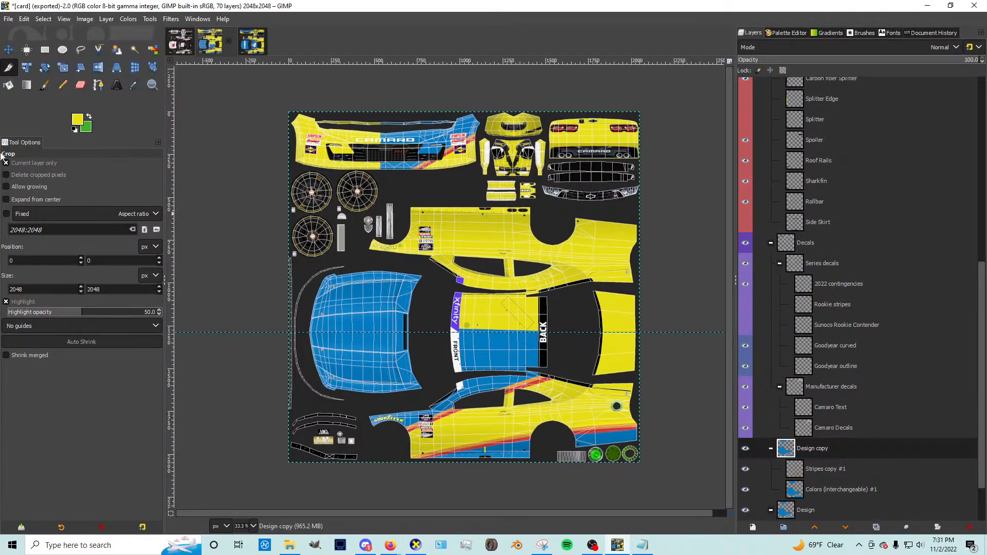
pyautogui.click(9, 51)
pyautogui.scroll(4, 205, 359)
pyautogui.scroll(-3, 195, 364)
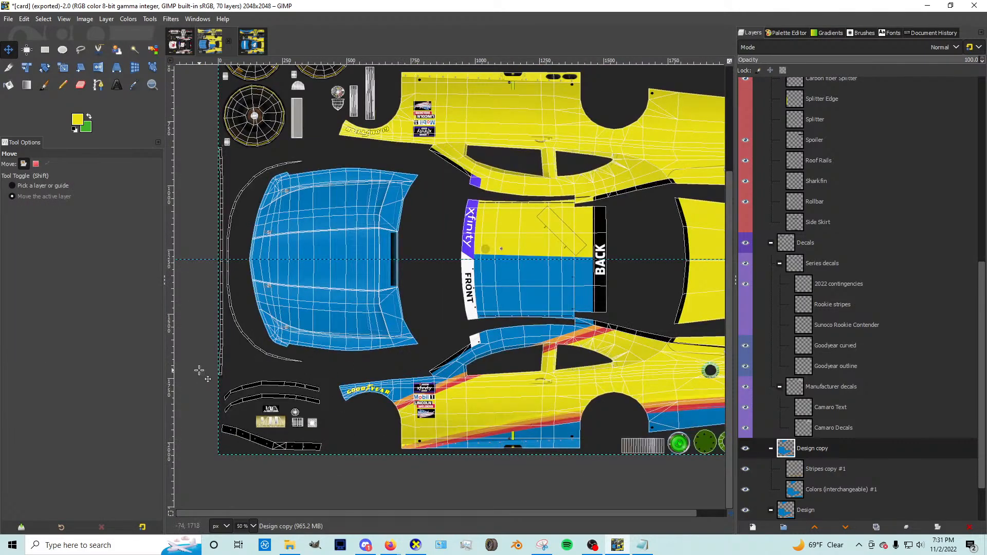
pyautogui.scroll(5, 226, 389)
pyautogui.scroll(1, 241, 402)
pyautogui.moveTo(170, 404); pyautogui.dragTo(294, 408)
pyautogui.scroll(-5, 294, 411)
# Step: Flip the whole Design copy group vertically
pyautogui.rightClick(374, 429)
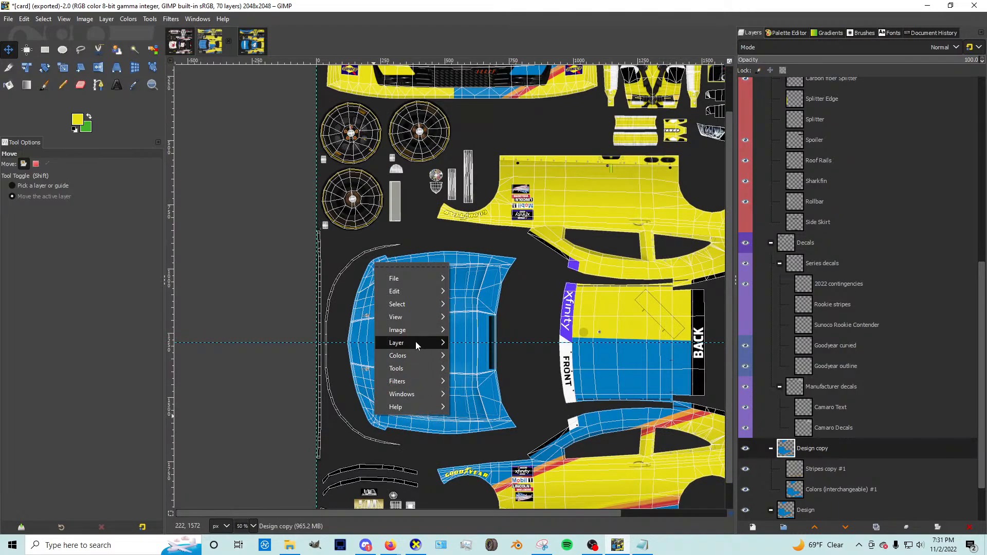
pyautogui.moveTo(415, 342)
pyautogui.moveTo(548, 469)
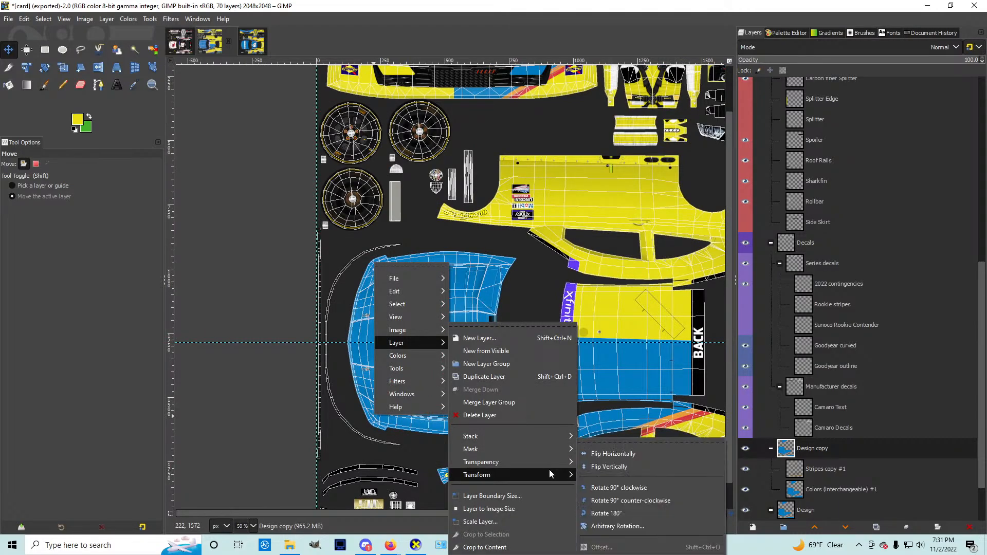
pyautogui.click(610, 466)
pyautogui.scroll(-1, 532, 445)
pyautogui.moveTo(525, 441); pyautogui.dragTo(630, 421)
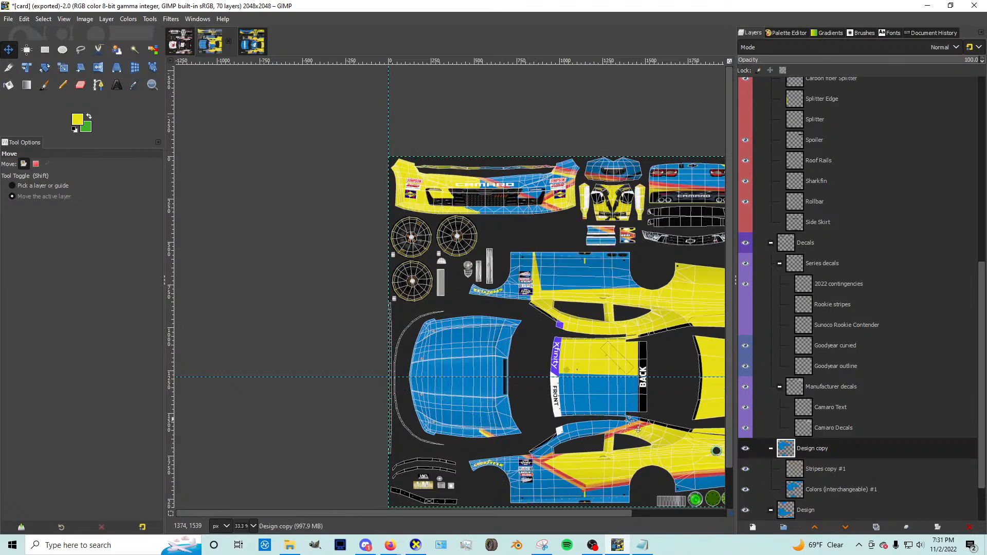
# Step: Crop the Design copy group to the 2048 × 761 px area starting at 0, 1287 and flip the cropped group vertically
pyautogui.click(9, 67)
pyautogui.scroll(-2, 282, 320)
pyautogui.moveTo(338, 348); pyautogui.dragTo(530, 420)
pyautogui.rightClick(415, 378)
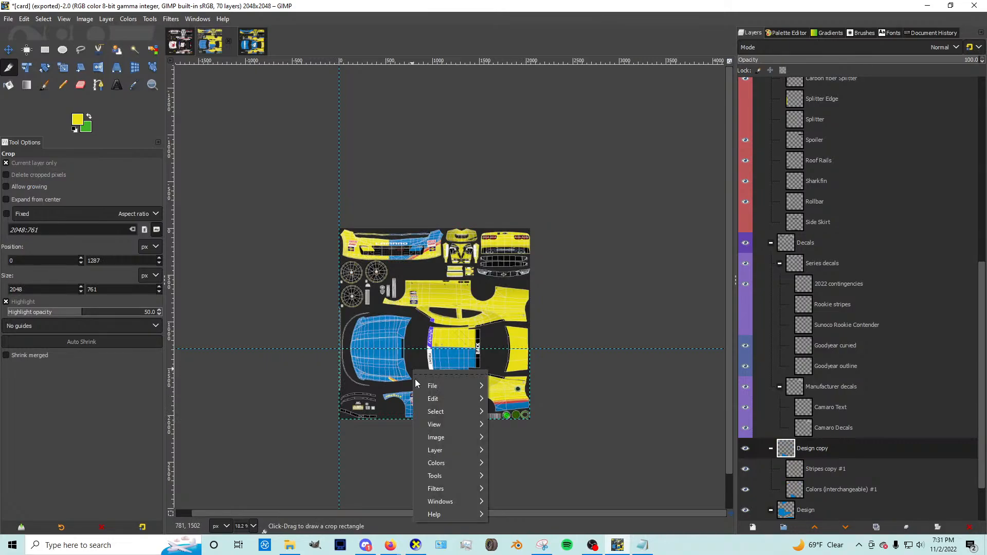
pyautogui.moveTo(448, 449)
pyautogui.moveTo(580, 476)
pyautogui.click(651, 469)
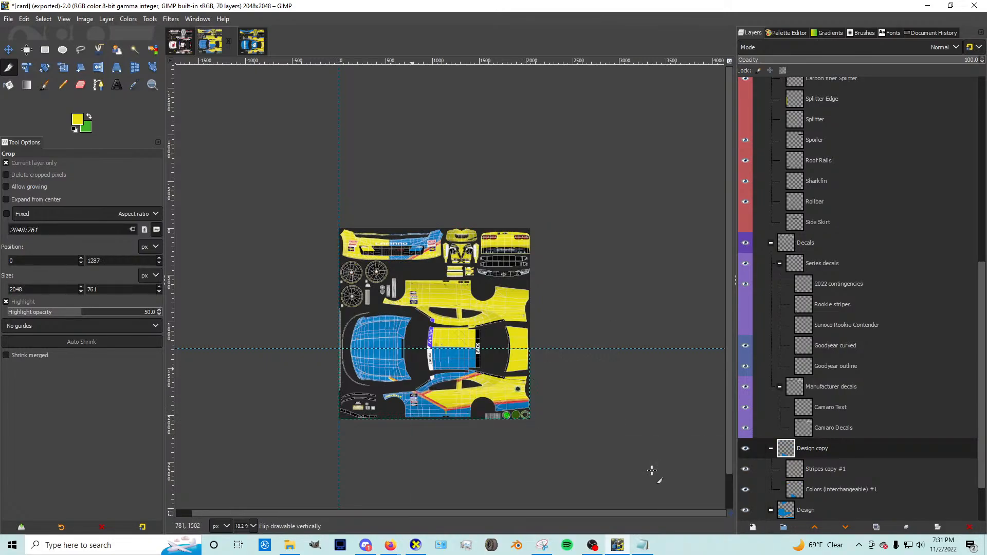
# Step: Move the cropped Design copy group straight up onto the opposite side of the car
pyautogui.click(9, 50)
pyautogui.scroll(3, 357, 360)
pyautogui.moveTo(409, 389); pyautogui.dragTo(407, 193)
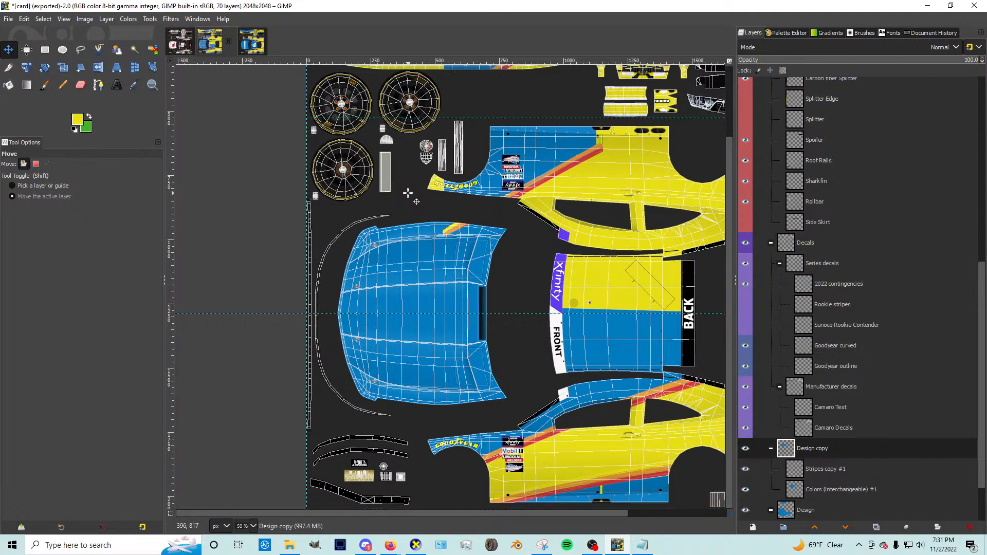
pyautogui.scroll(-2, 407, 193)
# Step: Undo the move, both vertical flips and the crop of the Design copy group
pyautogui.hotkey('ctrl', 'z')
pyautogui.hotkey('ctrl', 'z')
pyautogui.hotkey('ctrl', 'z')
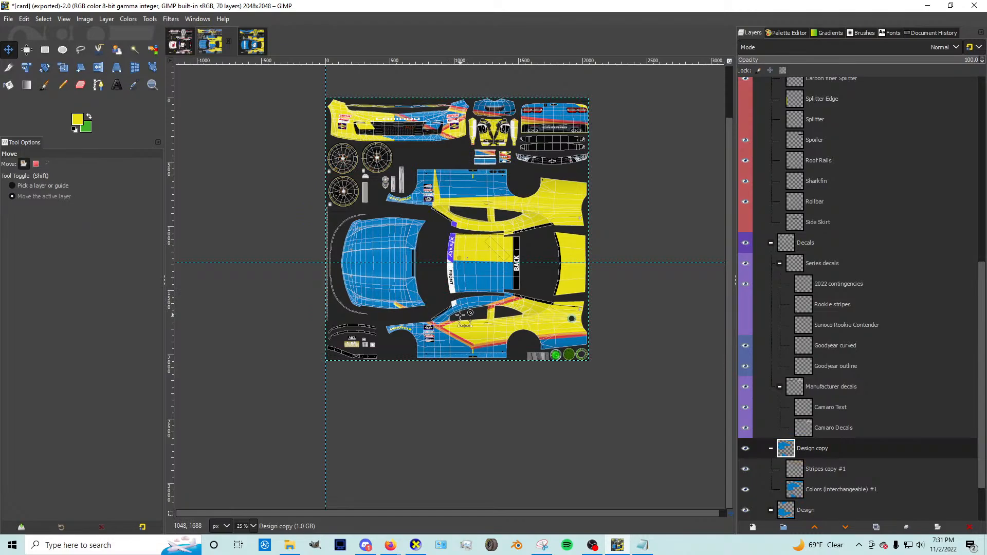
pyautogui.hotkey('ctrl', 'z')
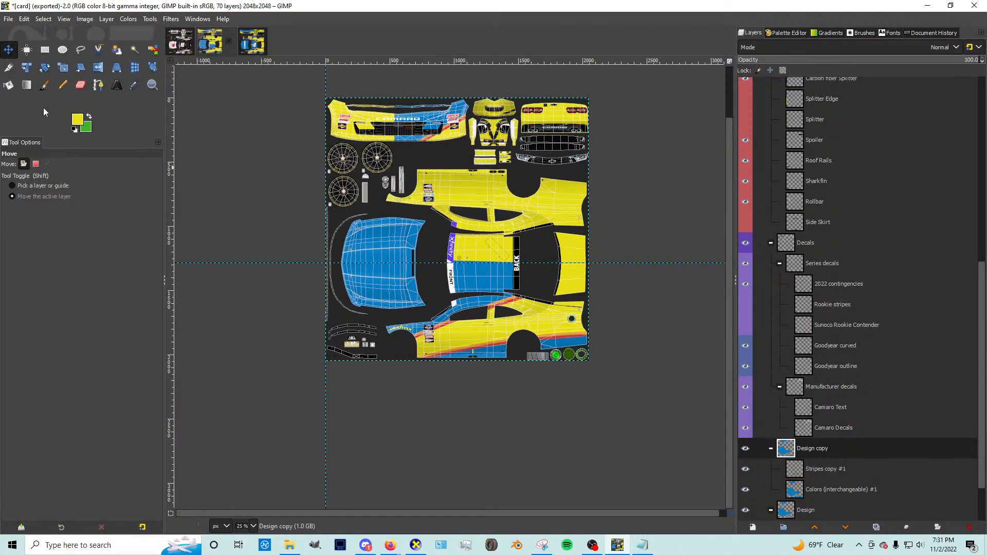
# Step: Crop the Design copy group to the 2048 × 761 px area starting at 0, 1287 and flip it vertically
pyautogui.click(8, 68)
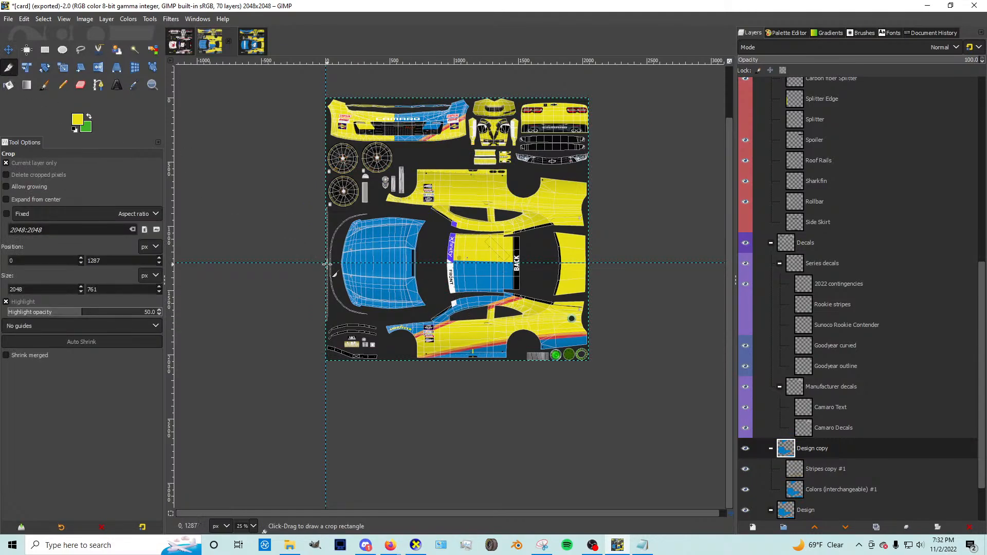
pyautogui.moveTo(323, 261); pyautogui.dragTo(601, 370)
pyautogui.press('Return')
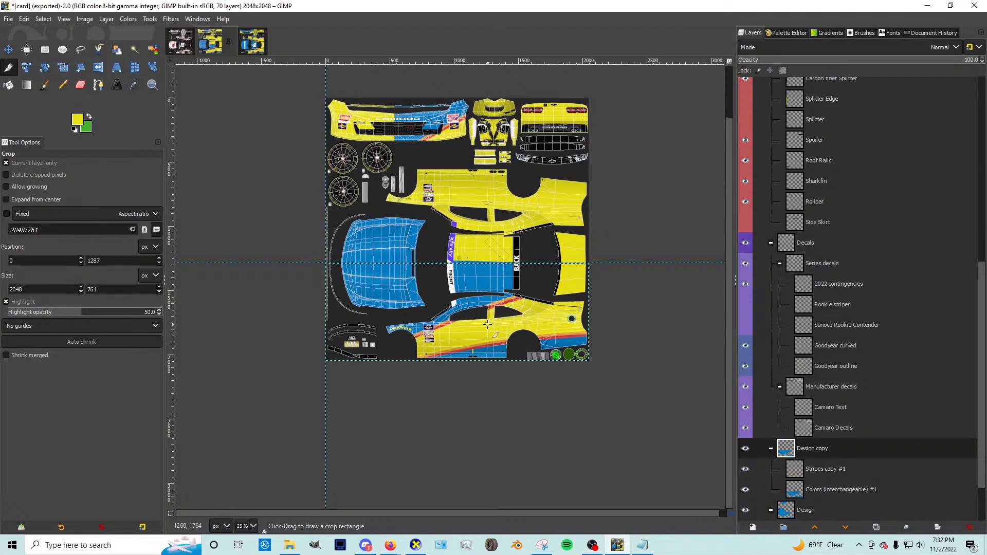
pyautogui.scroll(-3, 922, 462)
pyautogui.rightClick(559, 355)
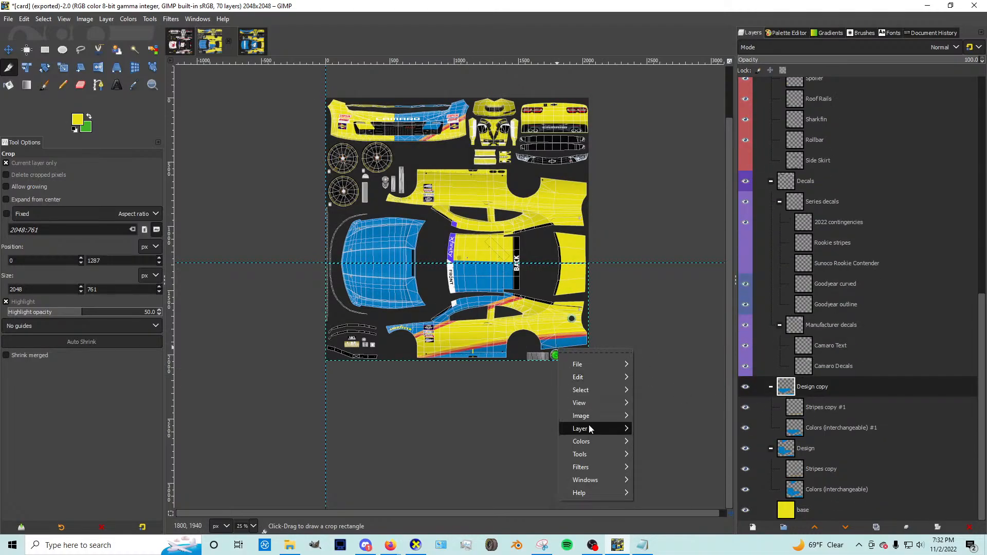
pyautogui.moveTo(588, 428)
pyautogui.click(806, 471)
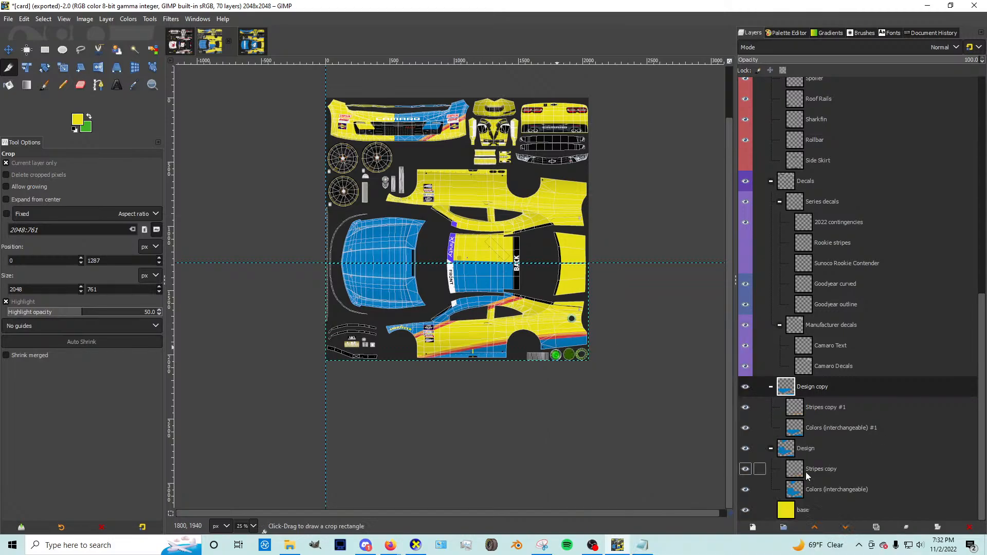
# Step: Move the flipped Design copy group up onto the opposite side of the car and nudge it down to meet the horizontal centre guide
pyautogui.press('m')
pyautogui.moveTo(415, 332); pyautogui.dragTo(415, 234)
pyautogui.keyDown('ctrl'); pyautogui.scroll(7, 415, 234); pyautogui.keyUp('ctrl')
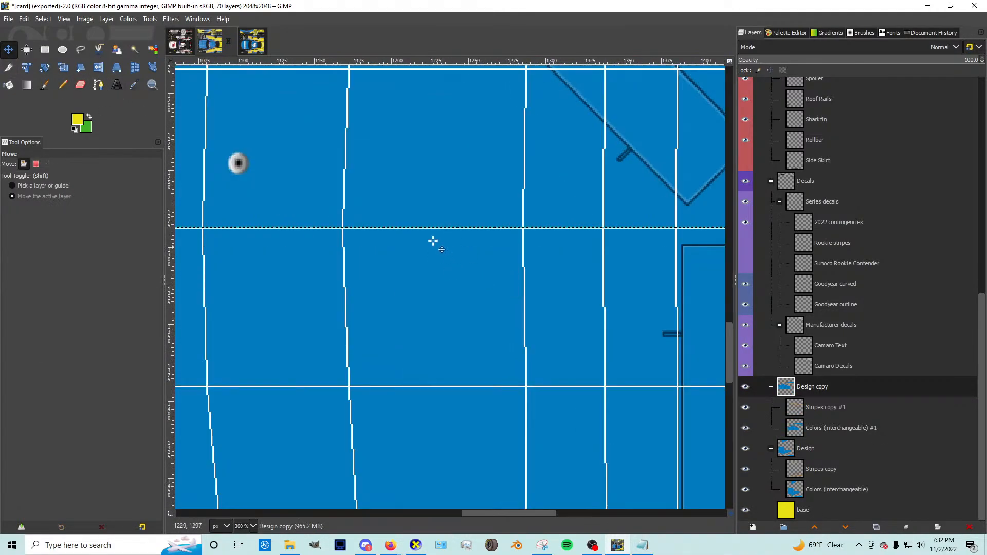
pyautogui.press('Down')
pyautogui.press('Down')
pyautogui.keyDown('ctrl'); pyautogui.scroll(3, 424, 228); pyautogui.keyUp('ctrl')
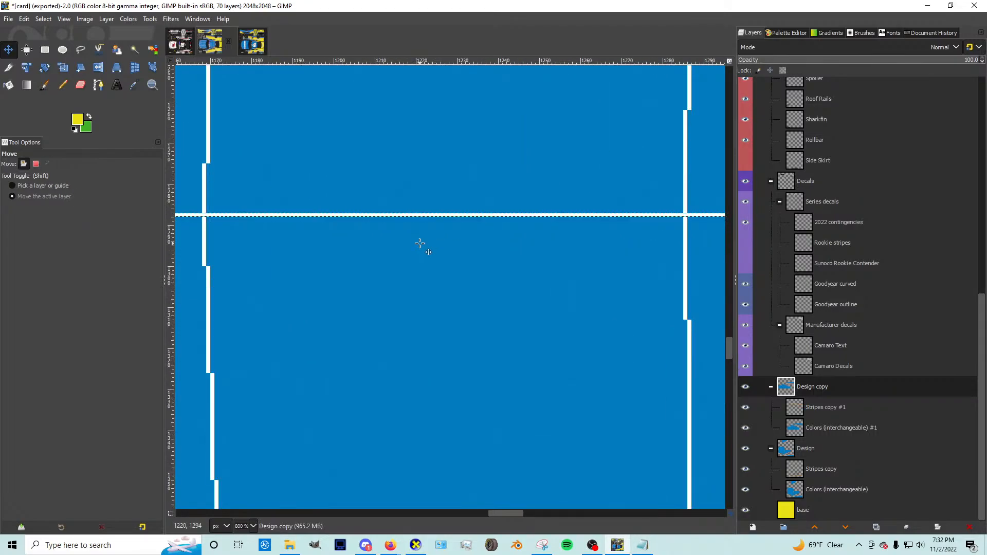
# Step: Merge Colors (interchangeable) #1 and Stripes copy #1 into their matching layers in the Design group, and delete the empty Design copy group
pyautogui.moveTo(819, 427); pyautogui.dragTo(835, 473)
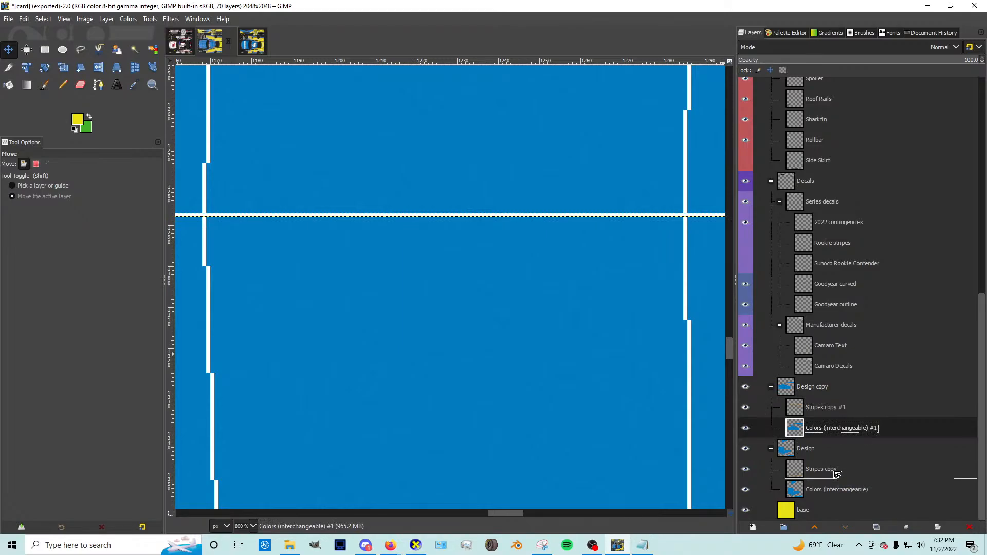
pyautogui.hotkey('ctrl', 'e')
pyautogui.moveTo(826, 429); pyautogui.dragTo(829, 460)
pyautogui.hotkey('ctrl', 'e')
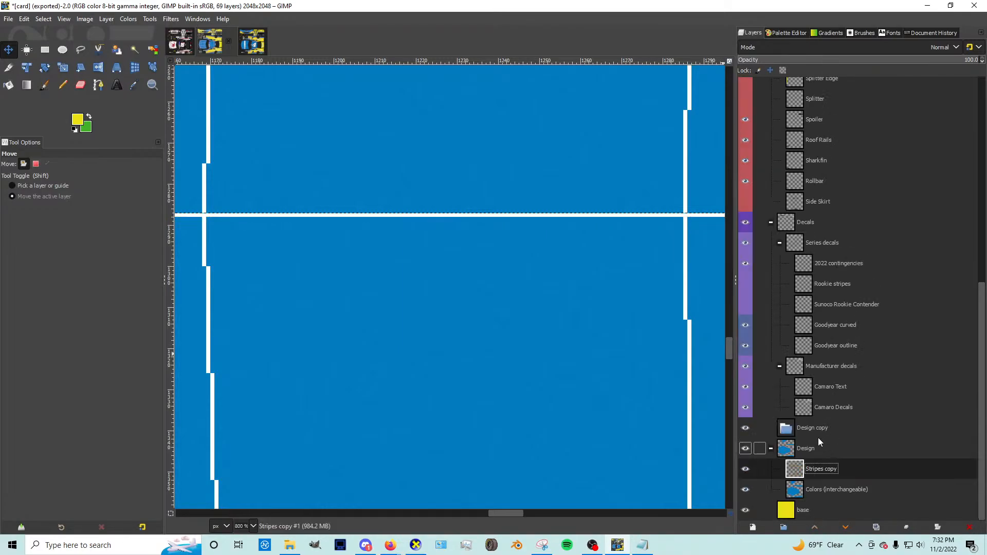
pyautogui.click(818, 431)
pyautogui.click(969, 527)
# Step: Duplicate the Design group and place a vertical guide on the centre line of the front bumper
pyautogui.hotkey('shift', 'ctrl', 'd')
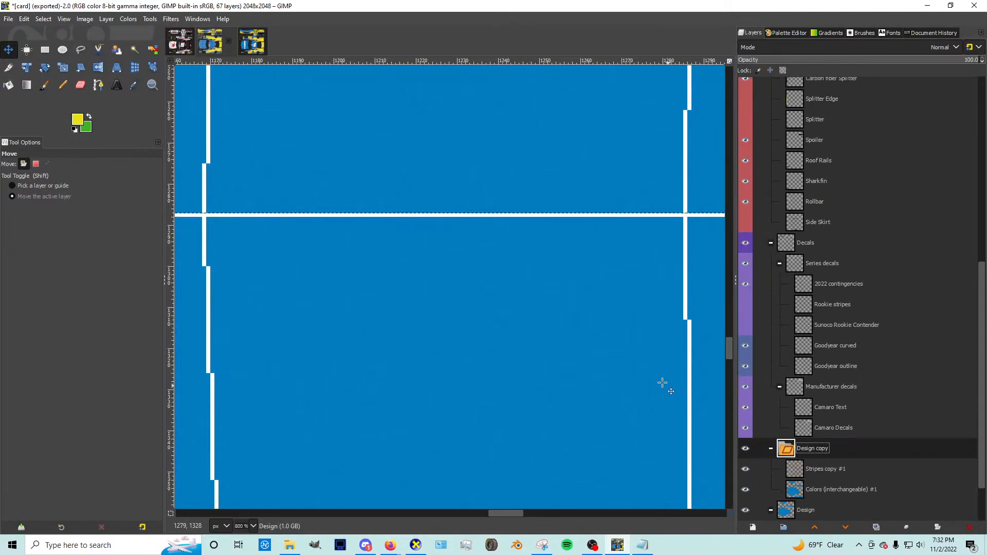
pyautogui.press('1')
pyautogui.keyDown('ctrl'); pyautogui.scroll(1, 315, 188); pyautogui.keyUp('ctrl')
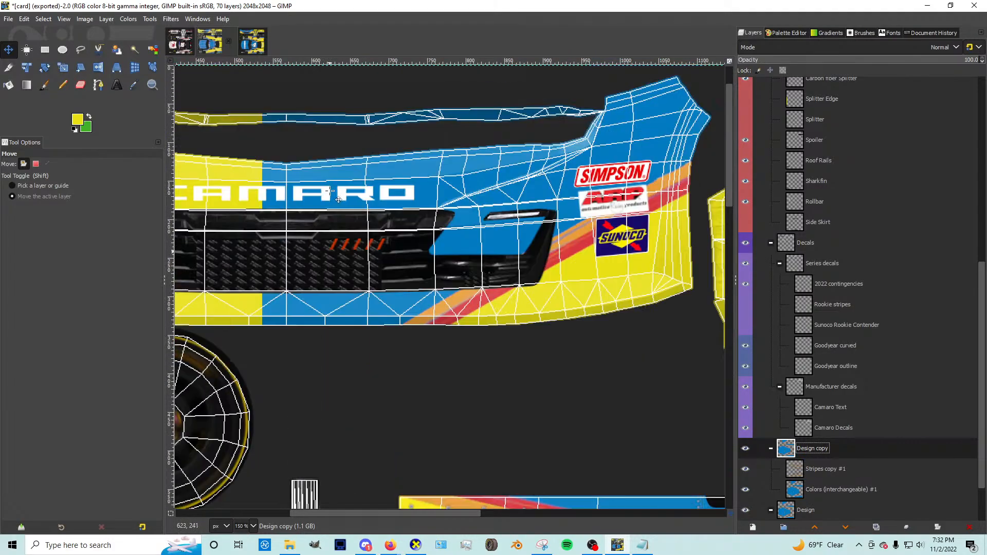
pyautogui.moveTo(170, 243); pyautogui.dragTo(286, 267)
pyautogui.keyDown('ctrl'); pyautogui.scroll(-2, 280, 267); pyautogui.keyUp('ctrl')
# Step: Crop the Design copy group to the 585 × 375 px bumper area starting at 567, 0 and flip it horizontally
pyautogui.click(8, 67)
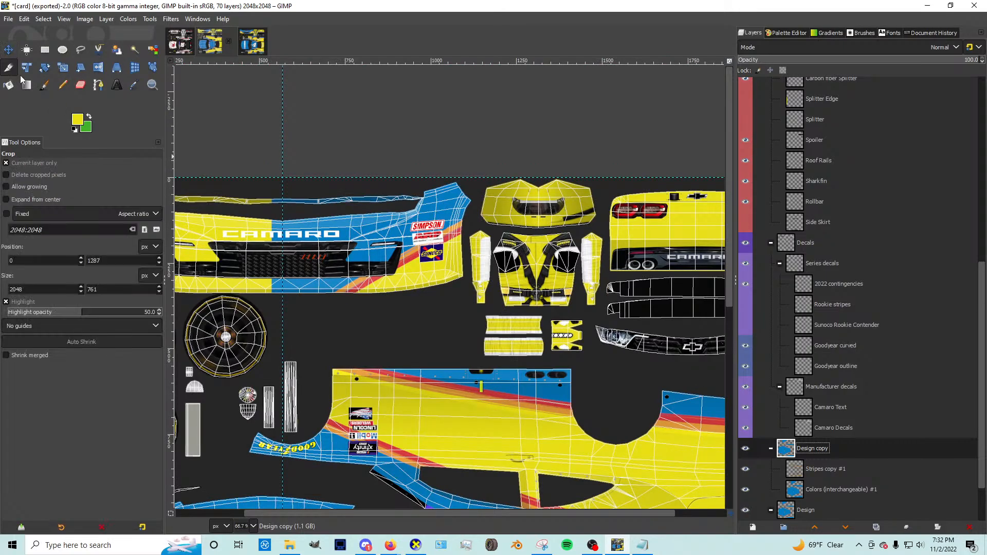
pyautogui.keyDown('ctrl'); pyautogui.scroll(1, 282, 178); pyautogui.keyUp('ctrl')
pyautogui.moveTo(282, 178); pyautogui.dragTo(582, 371)
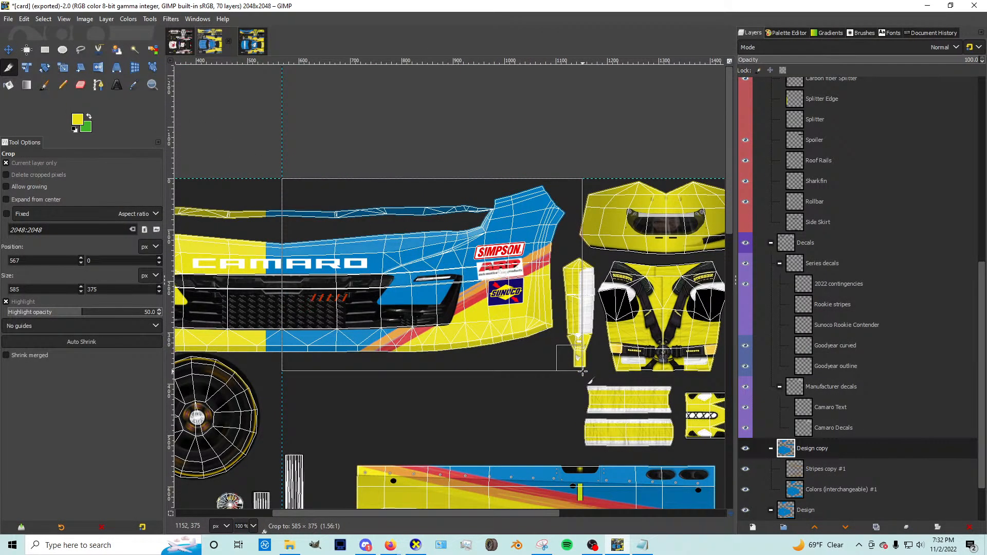
pyautogui.rightClick(435, 316)
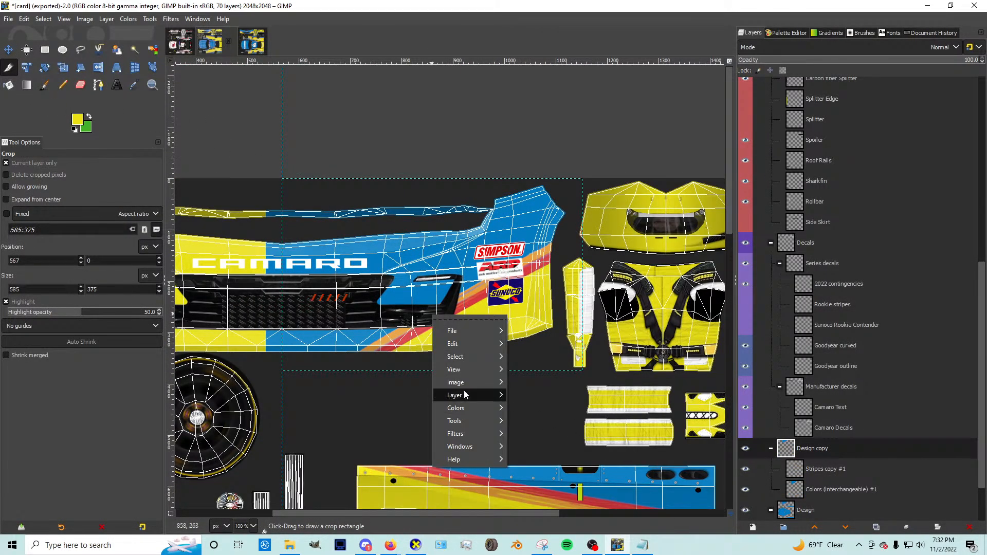
pyautogui.moveTo(464, 394)
pyautogui.press('Escape')
# Step: Add a horizontal guide at 375 px and move the flipped bumper copy onto the unpainted half, aligned with the guides
pyautogui.keyDown('ctrl'); pyautogui.scroll(3, 450, 357); pyautogui.keyUp('ctrl')
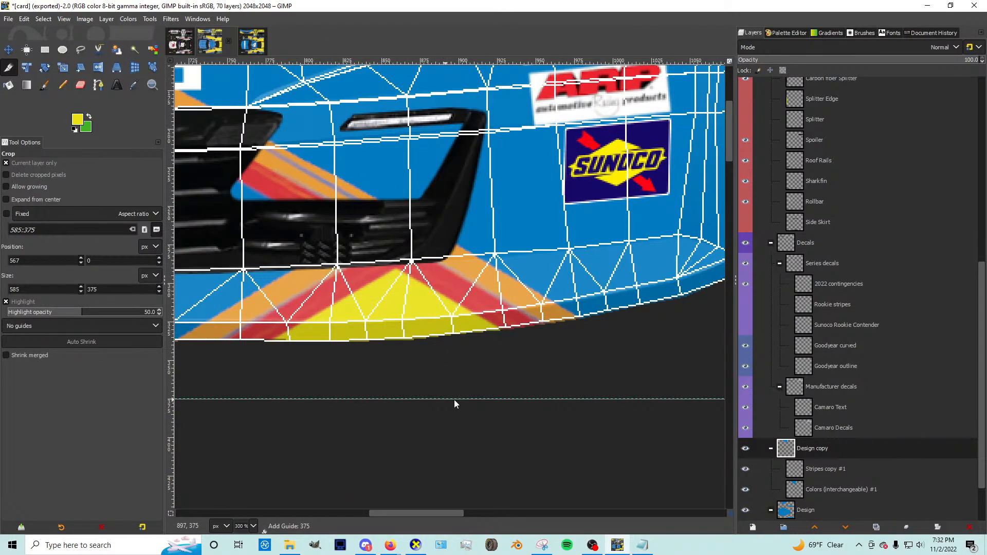
pyautogui.keyDown('ctrl'); pyautogui.scroll(-5, 452, 400); pyautogui.keyUp('ctrl')
pyautogui.press('m')
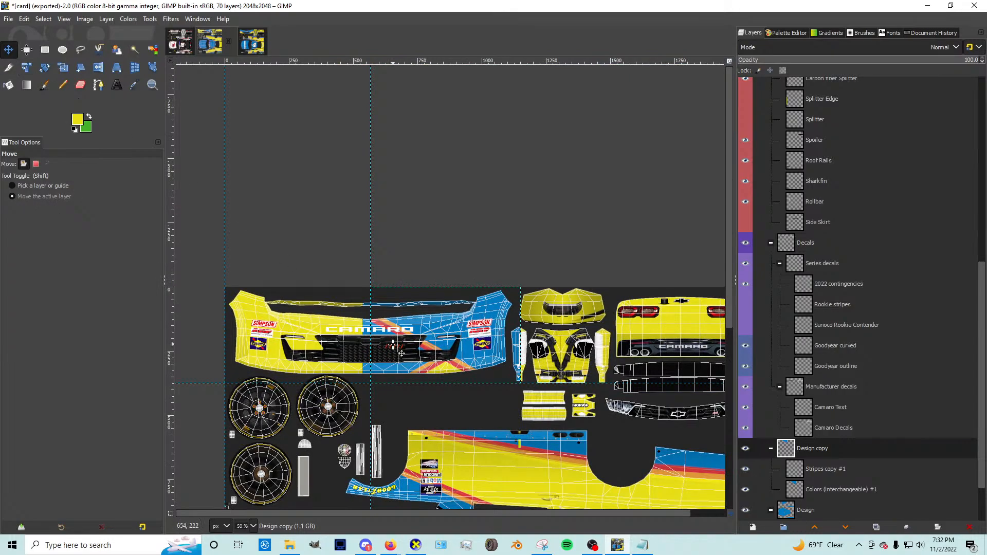
pyautogui.moveTo(393, 344); pyautogui.dragTo(267, 363)
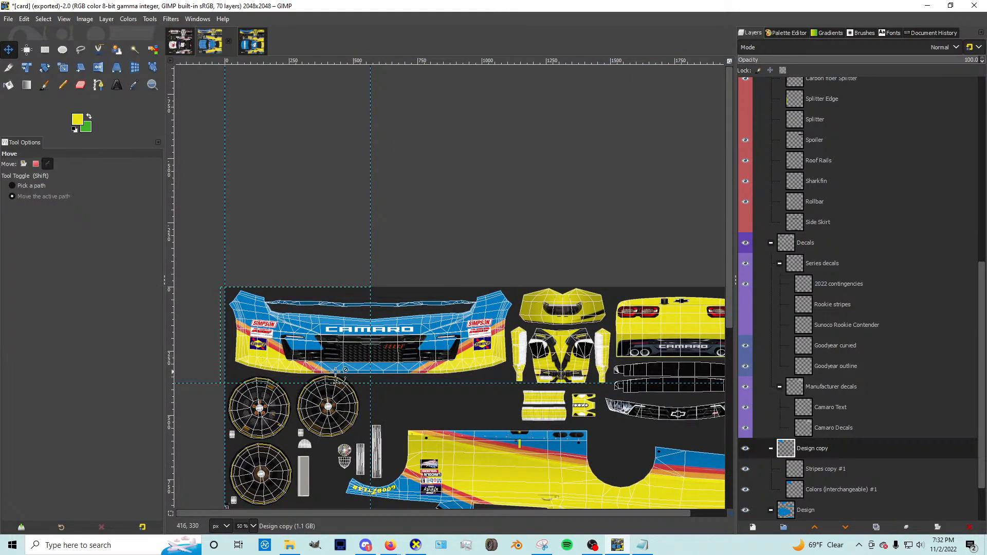
pyautogui.scroll(7, 370, 373)
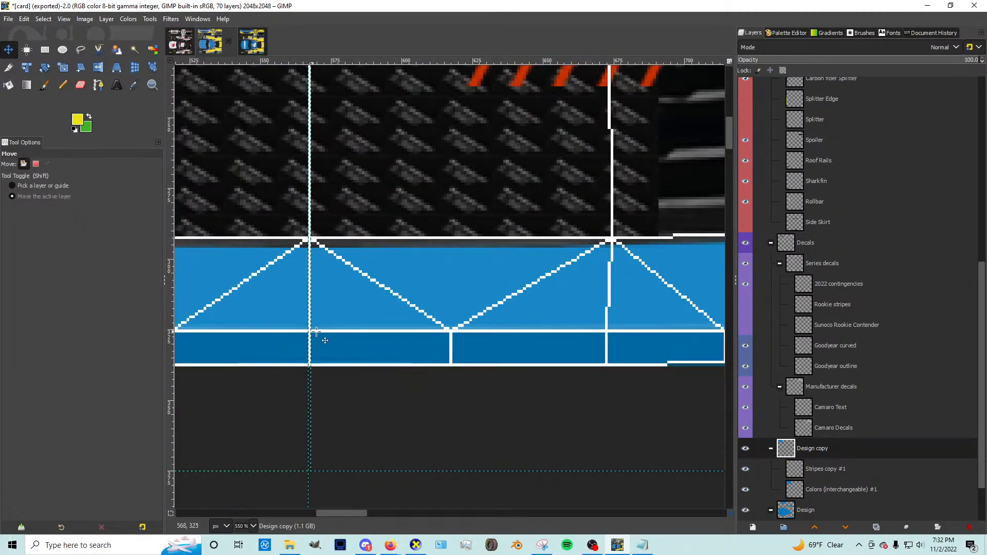
pyautogui.keyDown('ctrl'); pyautogui.scroll(-7, 443, 342); pyautogui.keyUp('ctrl')
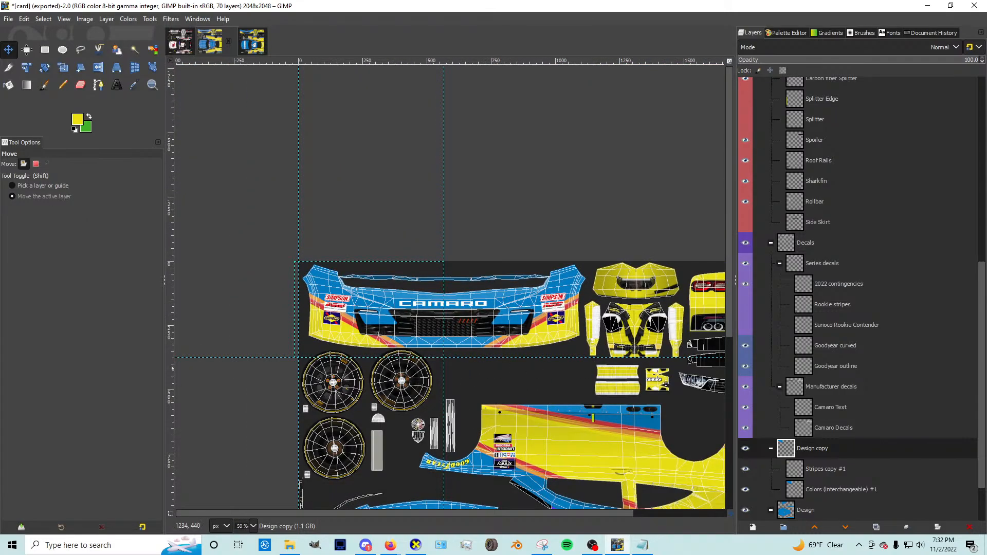
# Step: Merge the mirrored bumper's colors and stripes layers into the Design group's layers and delete the leftover Design copy group
pyautogui.scroll(-2, 797, 448)
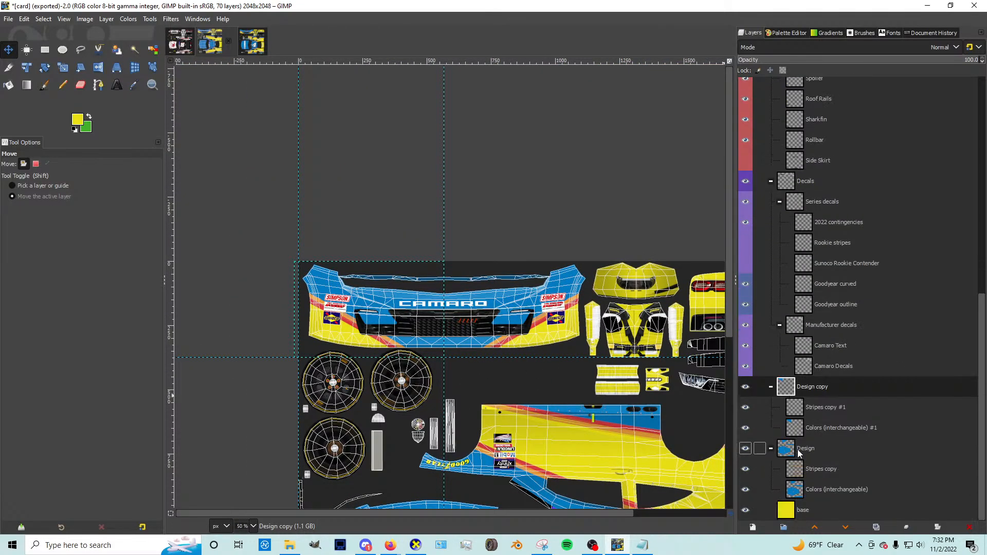
pyautogui.moveTo(818, 429); pyautogui.dragTo(826, 476)
pyautogui.hotkey('ctrl', 'e')
pyautogui.moveTo(819, 430); pyautogui.dragTo(822, 459)
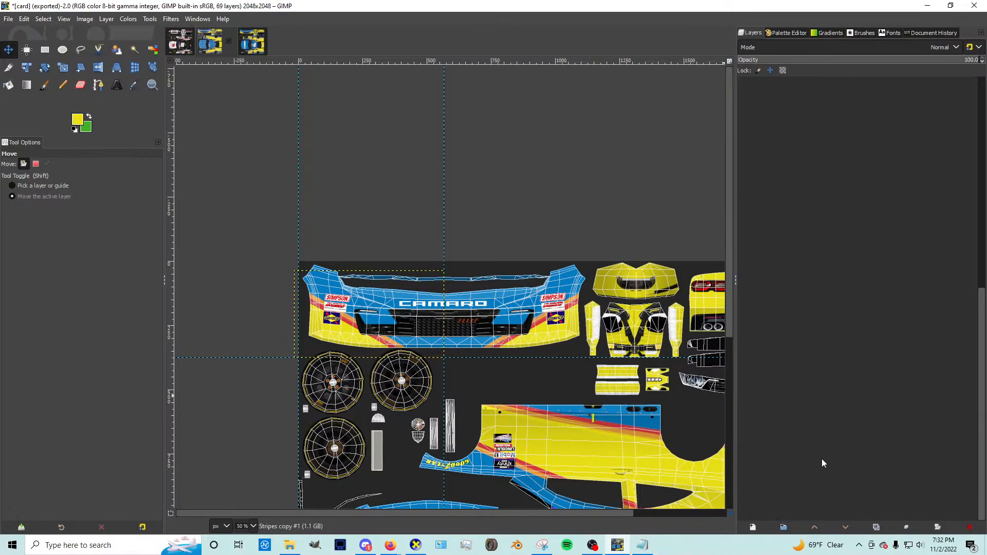
pyautogui.hotkey('ctrl', 'e')
pyautogui.click(805, 430)
pyautogui.click(969, 528)
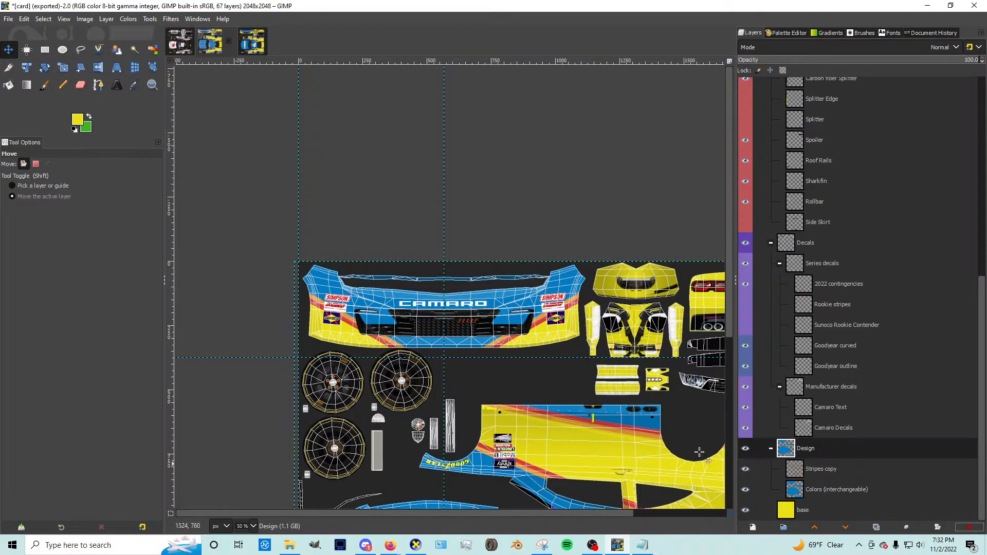
# Step: Export the template to card.bmp with the Wireframe layer hidden and preview the whole car in CarView
pyautogui.hotkey('ctrl', 'e')
pyautogui.scroll(8, 786, 164)
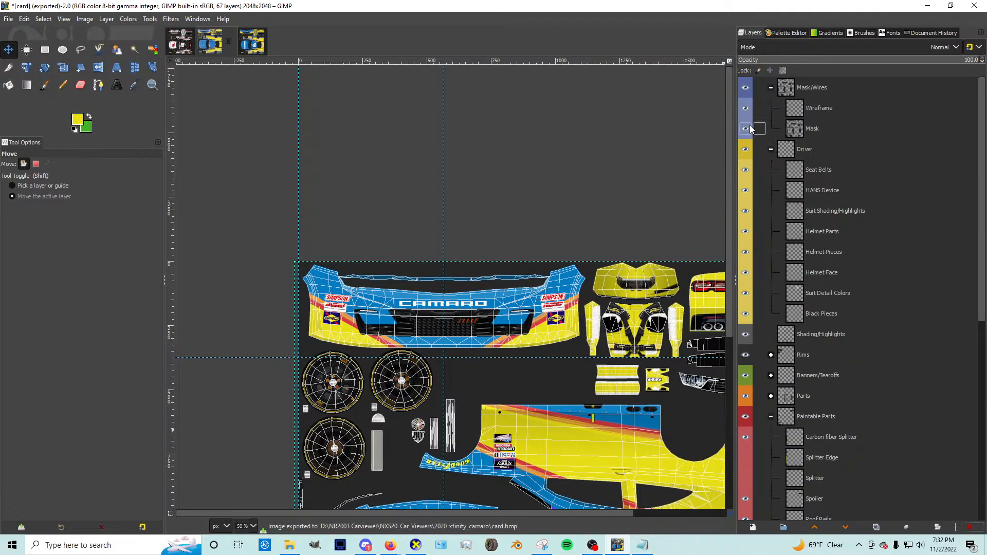
pyautogui.click(746, 109)
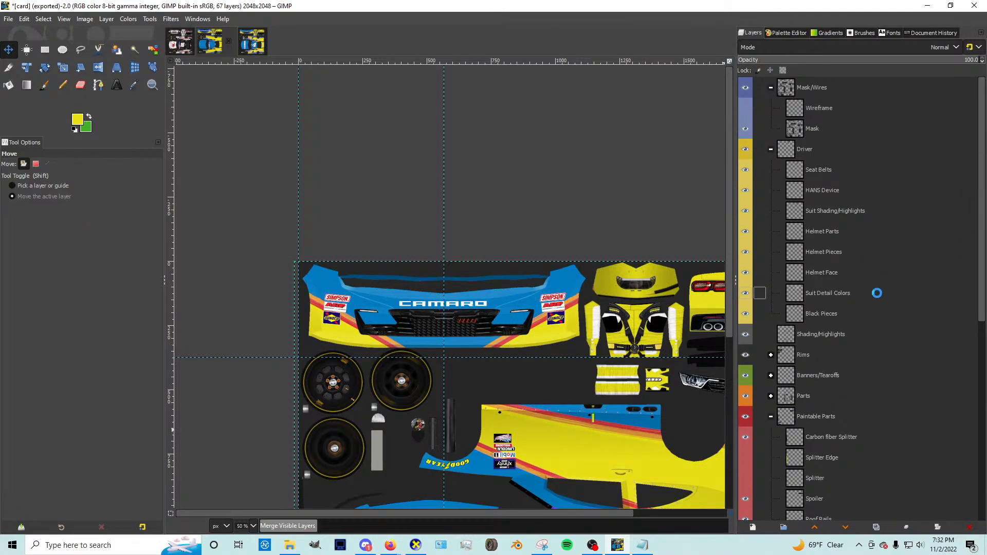
pyautogui.click(416, 545)
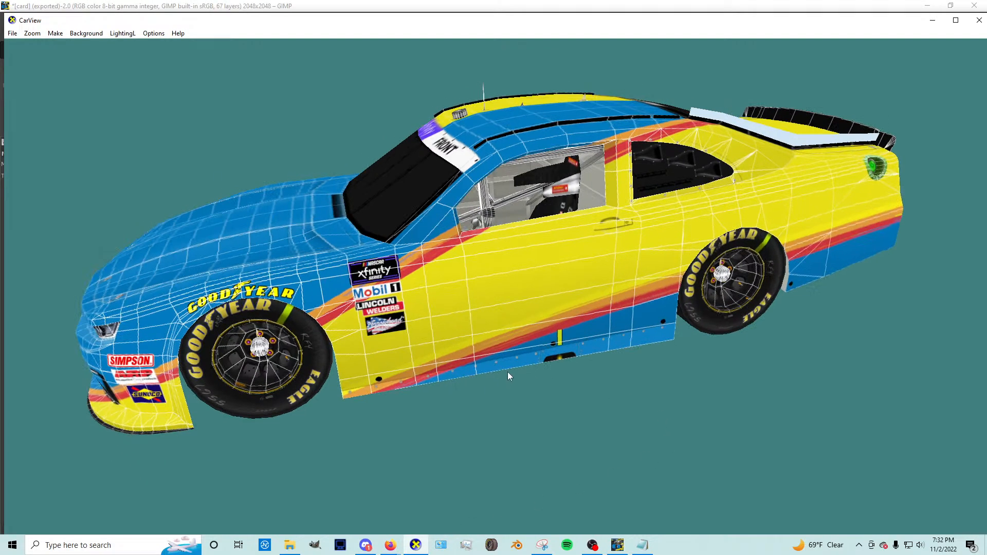
pyautogui.moveTo(180, 350); pyautogui.dragTo(478, 492)
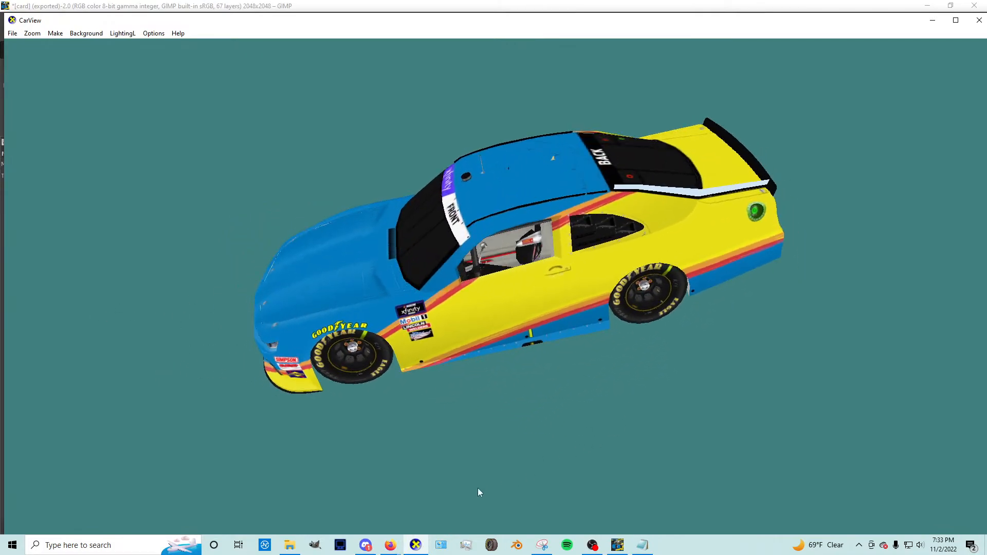
# Step: Switch to Firefox and look through Jayski's 2023 Cup and 2023 Xfinity paint scheme pages
pyautogui.click(377, 543)
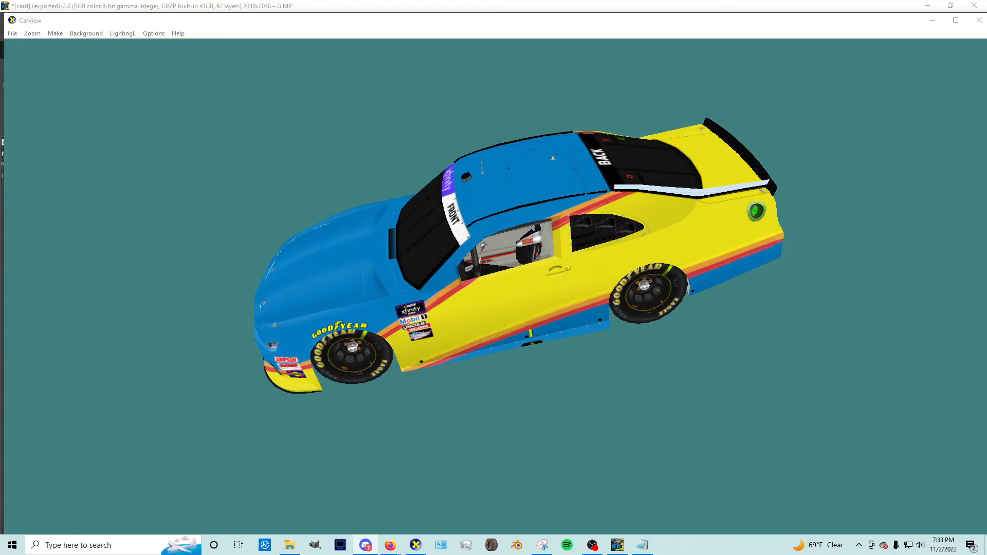
pyautogui.hotkey('alt', 'Tab')
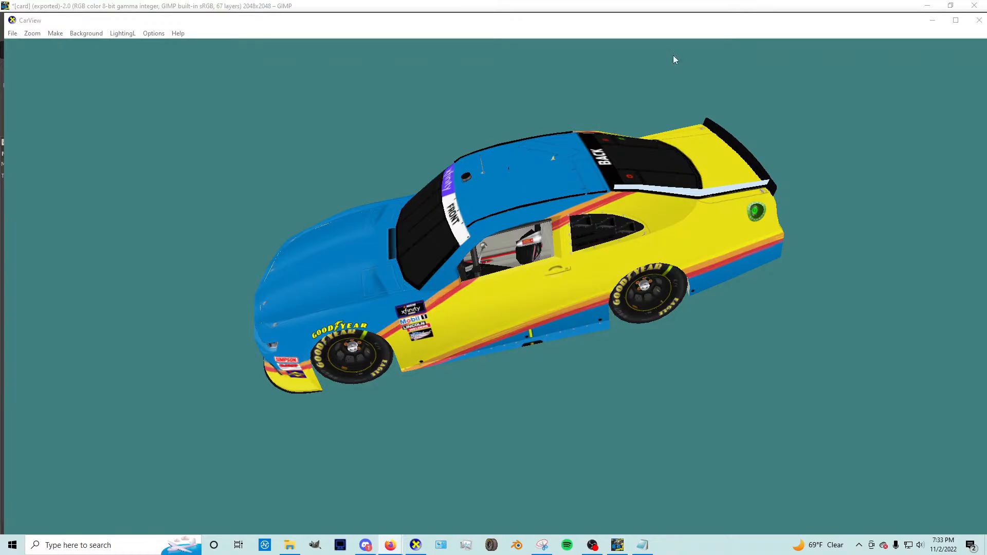
pyautogui.click(370, 153)
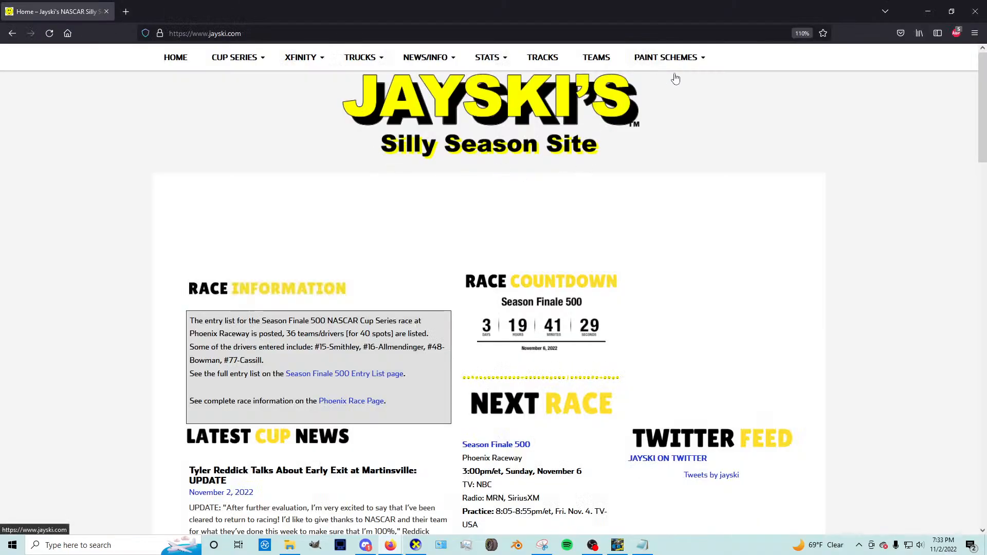
pyautogui.moveTo(669, 63)
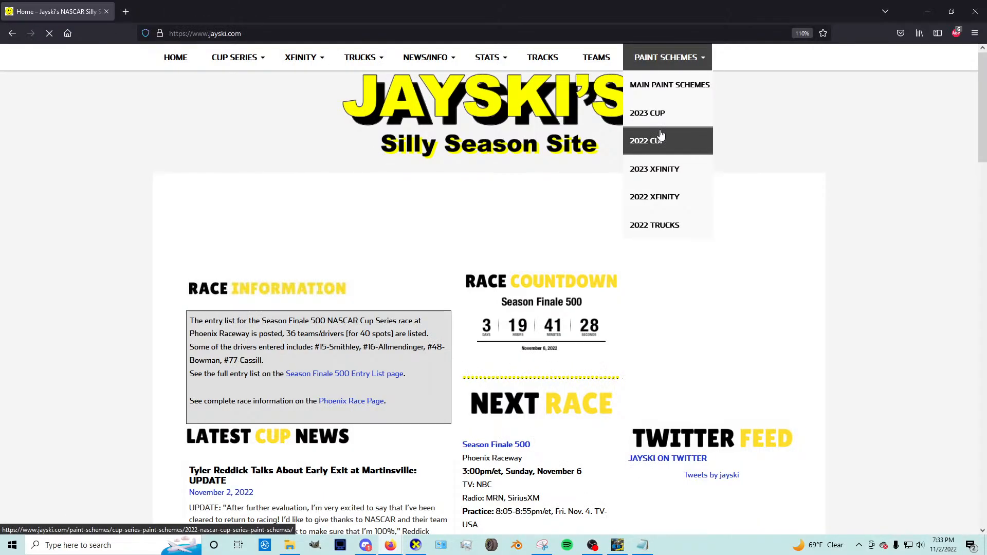
pyautogui.click(653, 122)
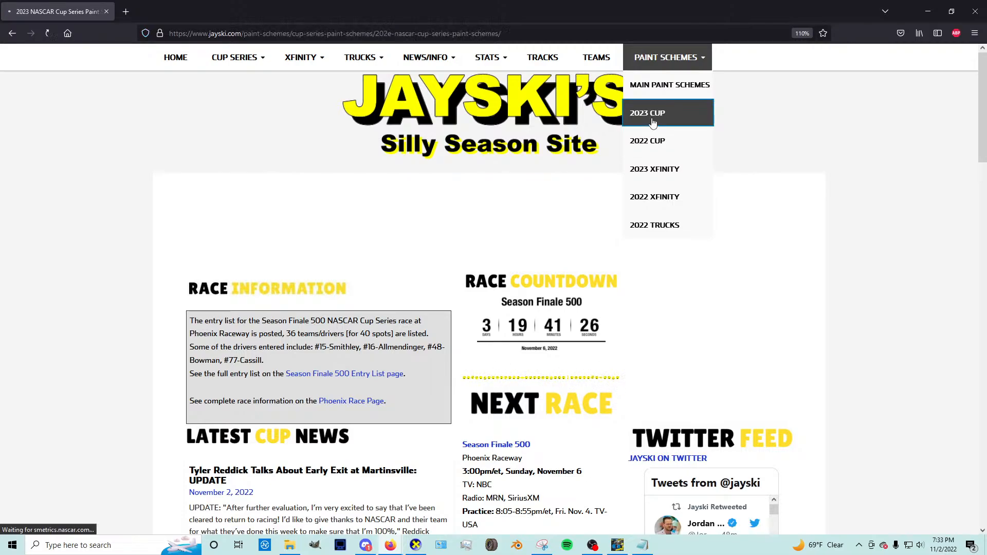
pyautogui.moveTo(657, 67)
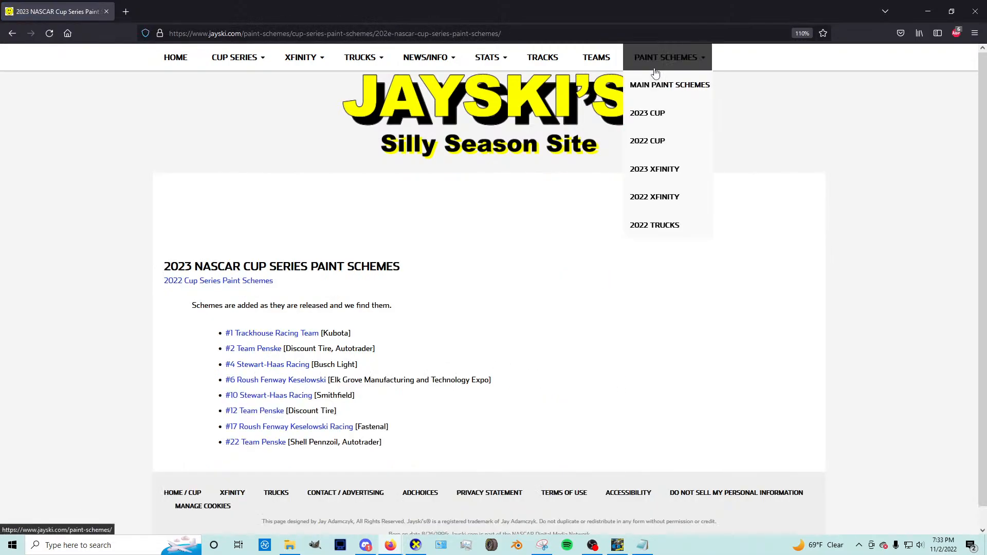
pyautogui.click(660, 170)
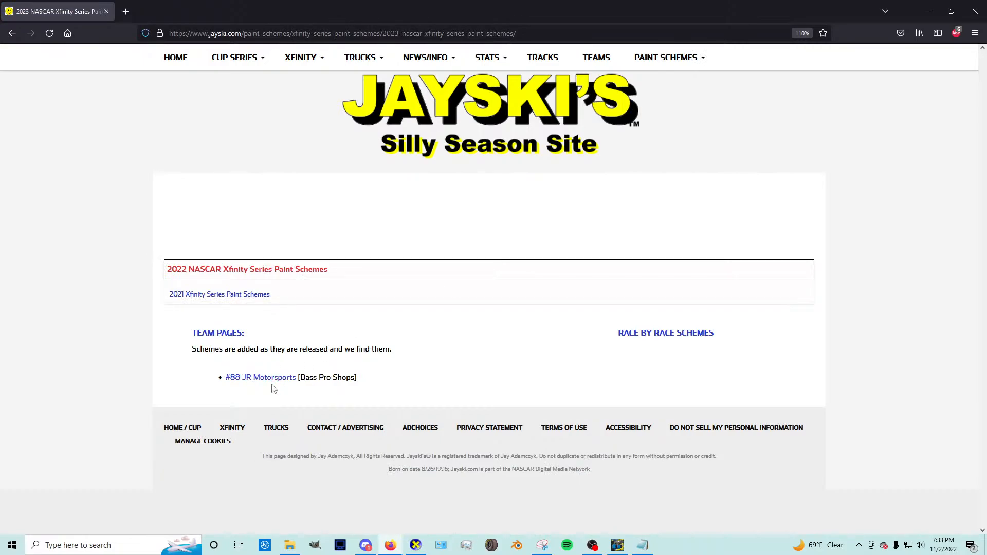
# Step: Open the #9 JR Motorsports page from Jayski's 2022 Xfinity paint schemes and examine the car photos
pyautogui.moveTo(666, 59)
pyautogui.click(650, 194)
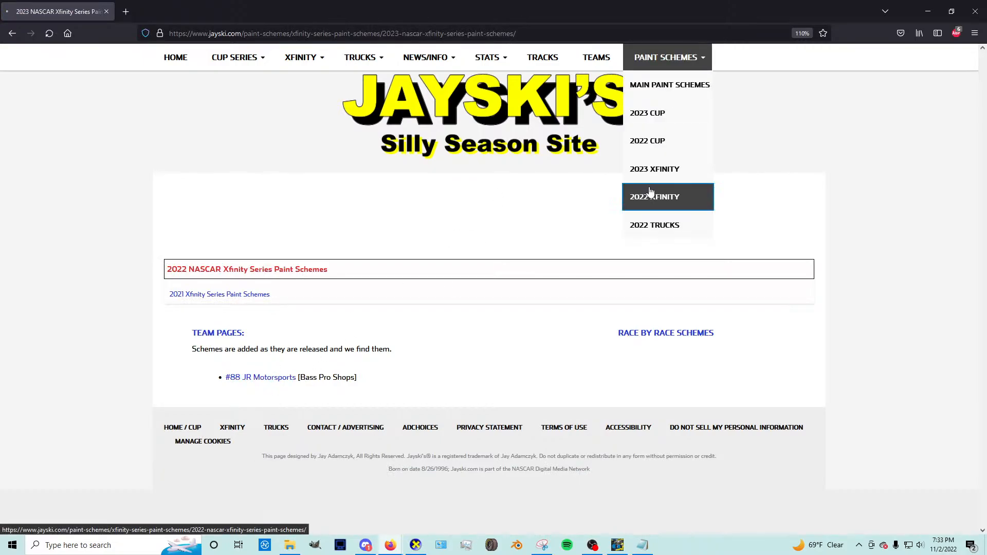
pyautogui.scroll(-6, 396, 313)
pyautogui.click(250, 353)
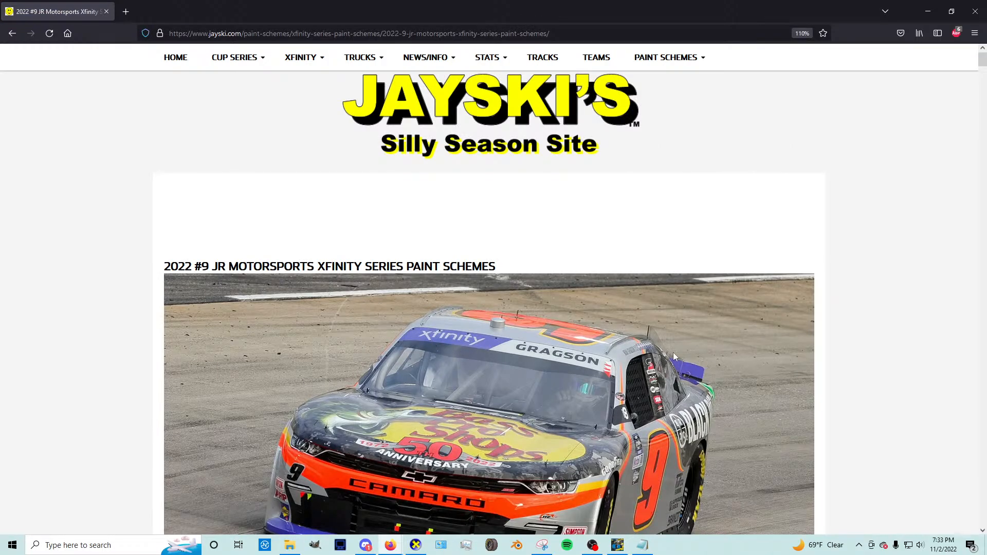
pyautogui.scroll(-10, 454, 232)
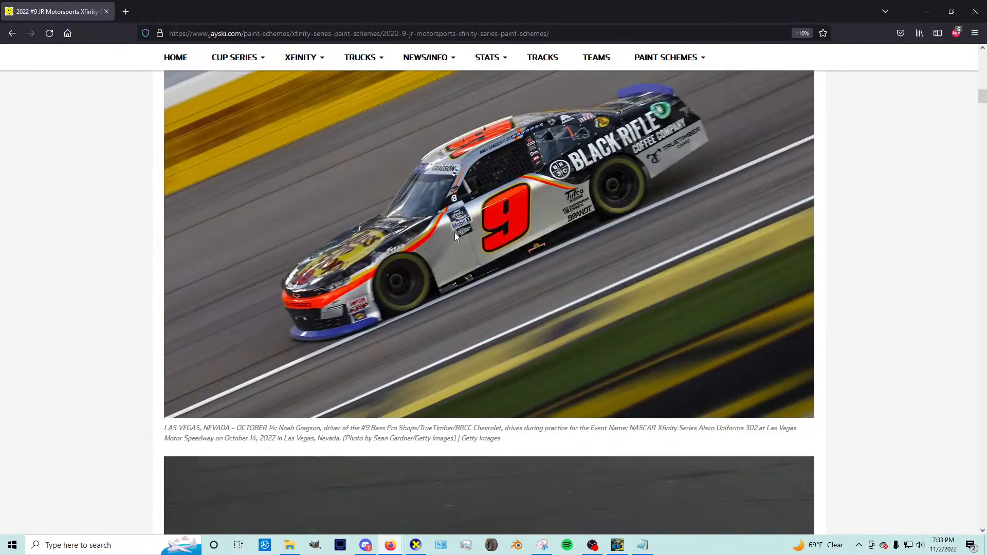
# Step: Open the #9 car's Las Vegas practice photo in a new tab and enlarge it to full size
pyautogui.rightClick(455, 232)
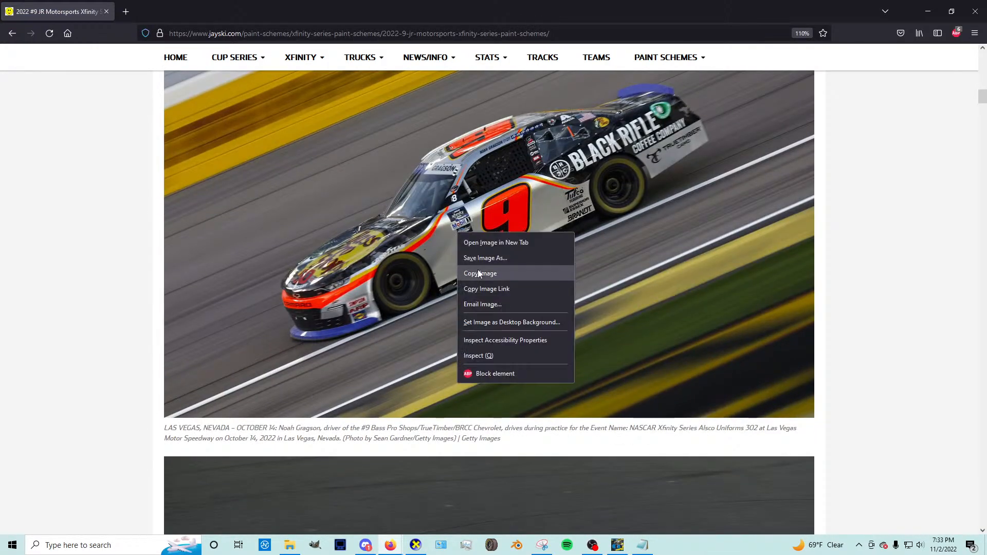
pyautogui.click(478, 238)
pyautogui.click(148, 7)
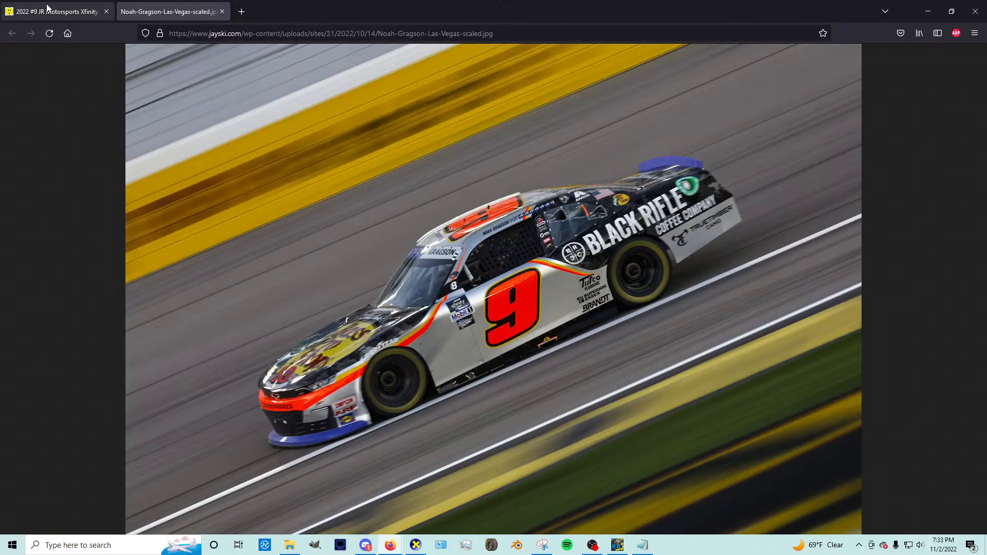
pyautogui.hotkey('ctrl', 'shift', 'Tab')
pyautogui.hotkey('ctrl', 'Tab')
pyautogui.click(303, 225)
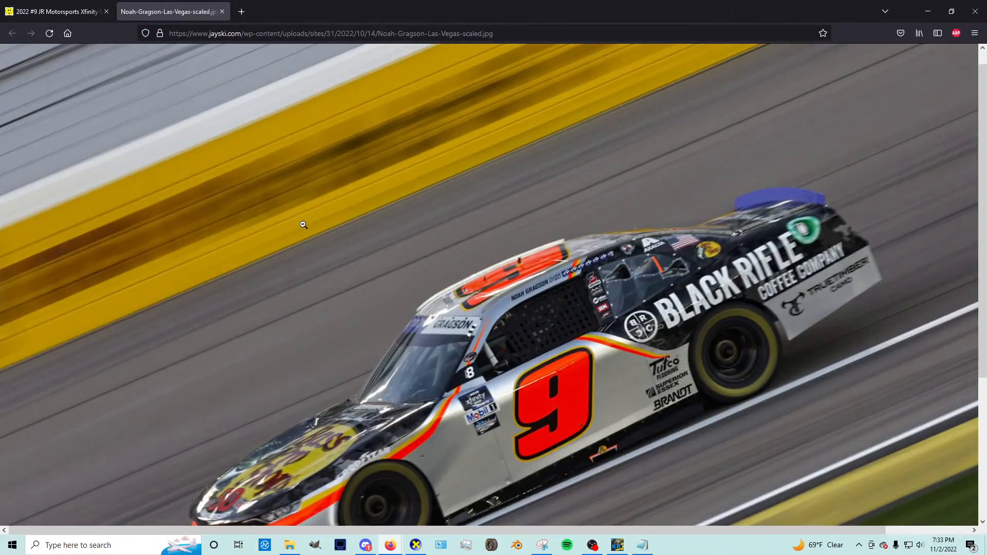
# Step: Return to the 2022 Xfinity paint schemes list, open the #19 Joe Gibbs Racing page and examine its car photos
pyautogui.hotkey('ctrl', 'shift', 'Tab')
pyautogui.hotkey('alt', 'Left')
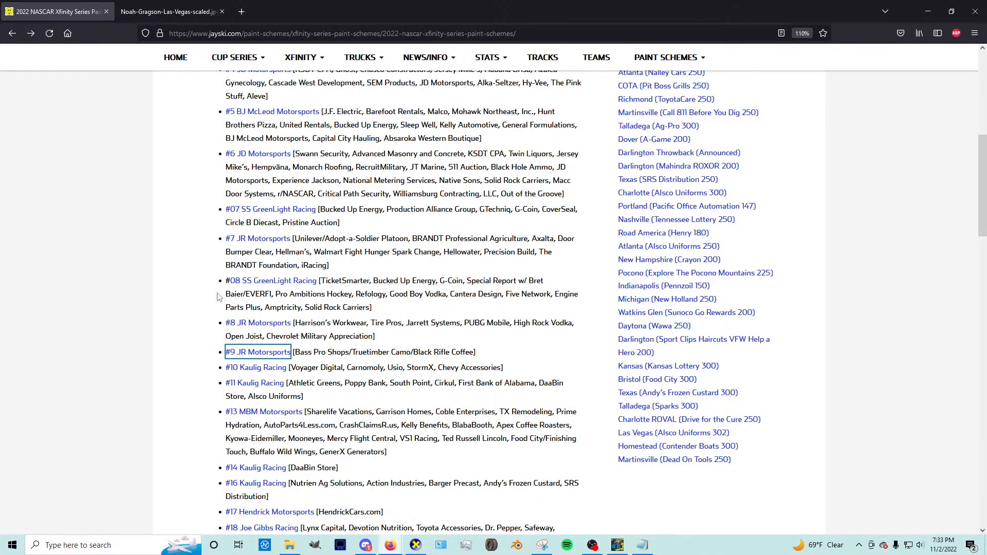
pyautogui.scroll(-5, 244, 303)
pyautogui.click(242, 200)
pyautogui.scroll(-20, 273, 225)
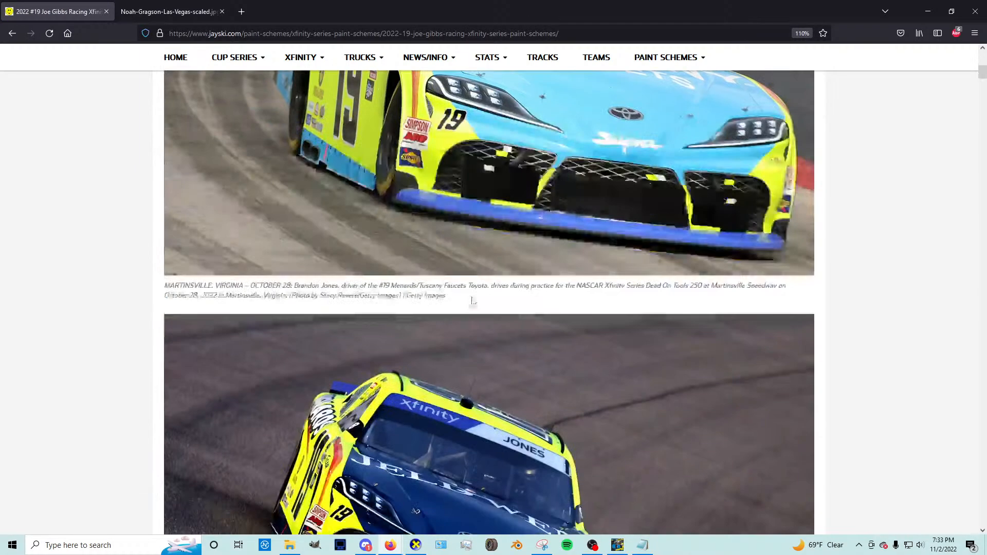
pyautogui.scroll(3, 750, 345)
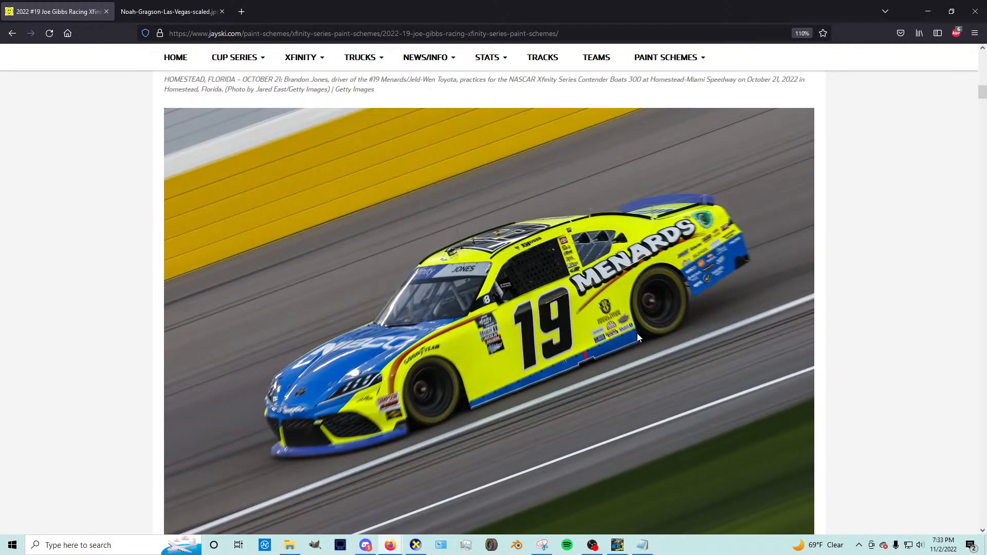
# Step: Load jayski.com in a new tab and open the #1 JR Motorsports page from the 2022 Xfinity paint schemes
pyautogui.click(170, 11)
pyautogui.click(249, 10)
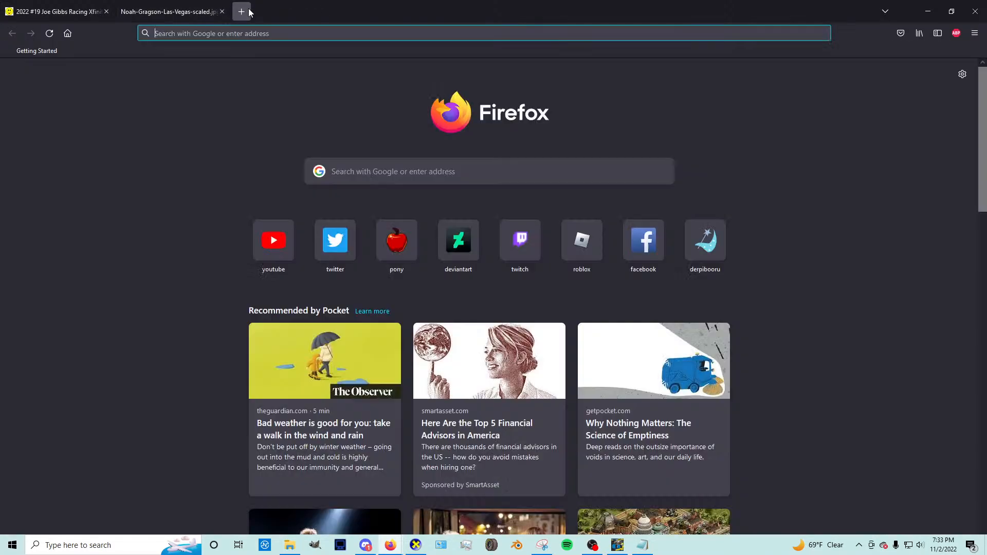
pyautogui.write('jayski.com/')
pyautogui.press('Return')
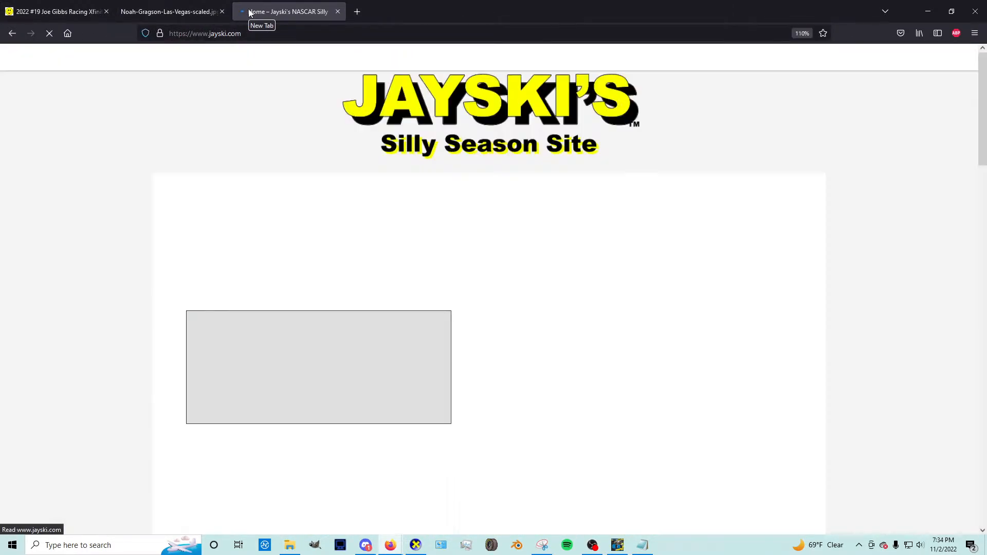
pyautogui.moveTo(668, 58)
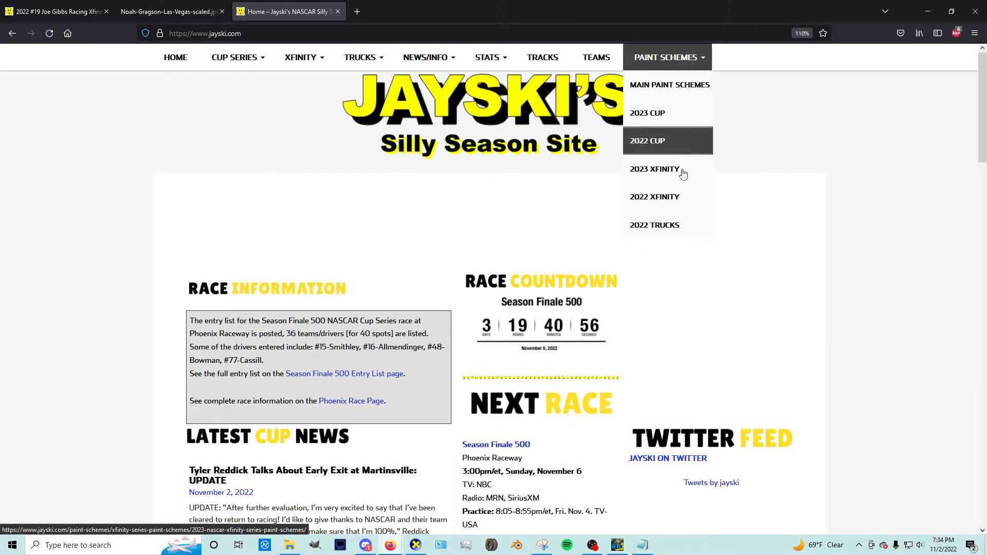
pyautogui.click(670, 194)
pyautogui.click(239, 355)
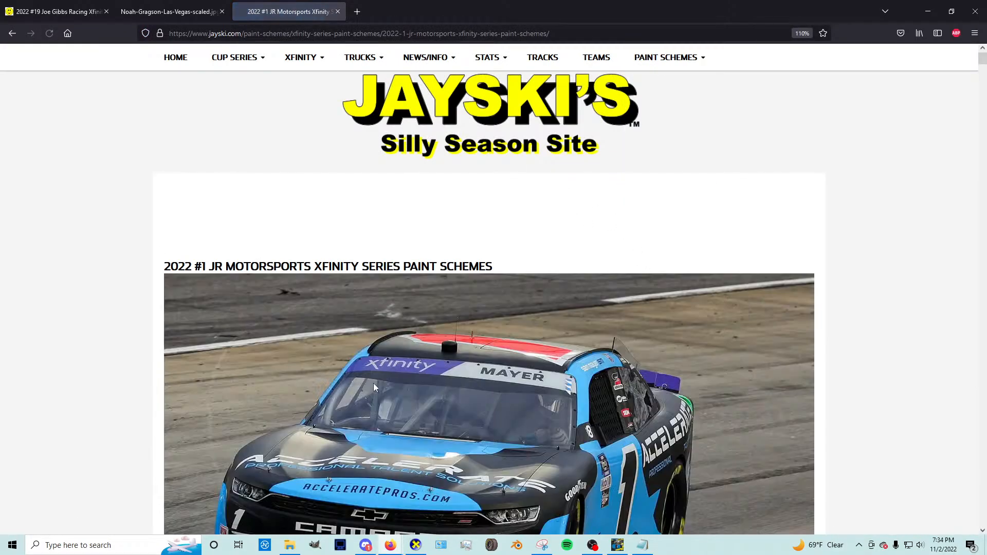
# Step: Examine the #1 JR Motorsports Accelerate and Huck's Market car photos down to the Darlington image
pyautogui.scroll(-15, 375, 381)
pyautogui.scroll(-6, 380, 380)
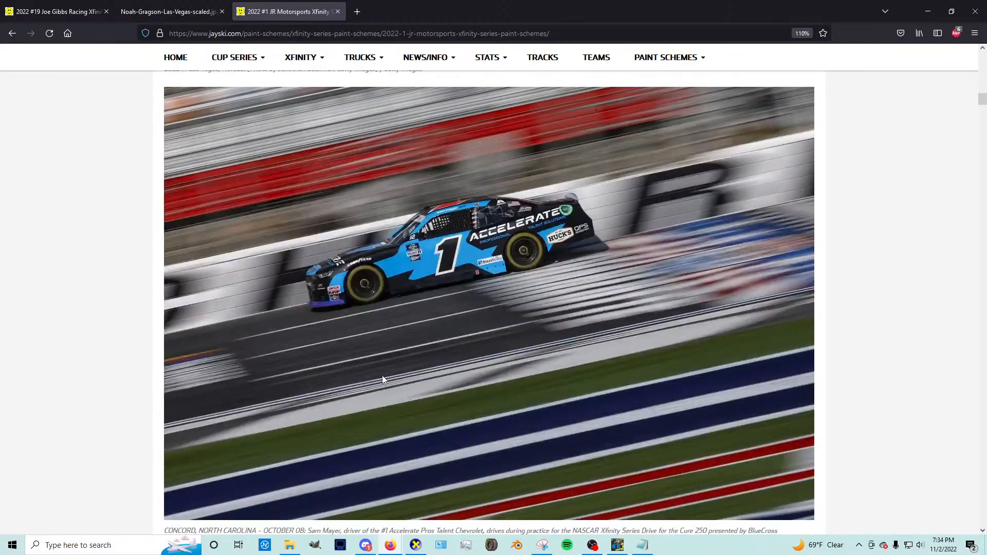
pyautogui.scroll(-10, 381, 380)
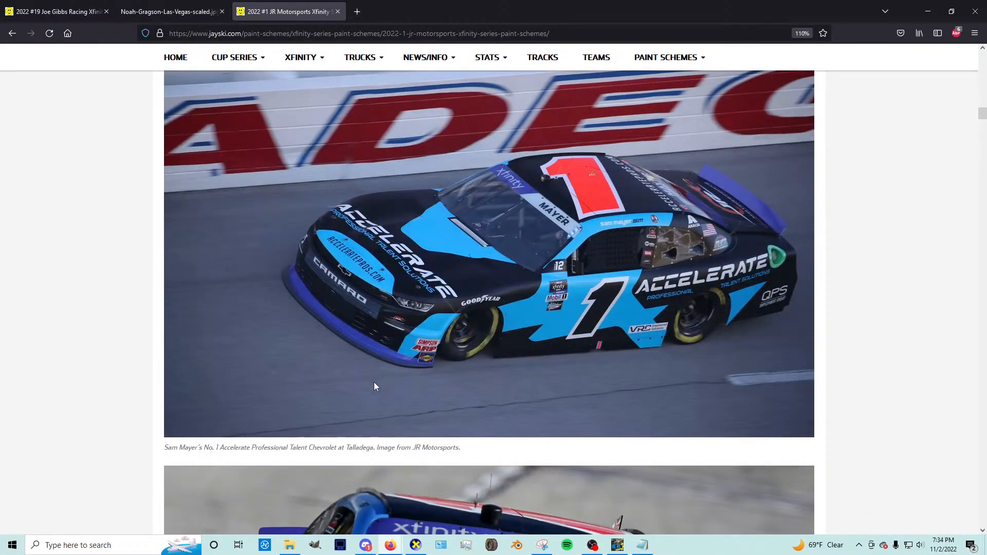
pyautogui.scroll(-12, 374, 385)
pyautogui.scroll(-4, 379, 412)
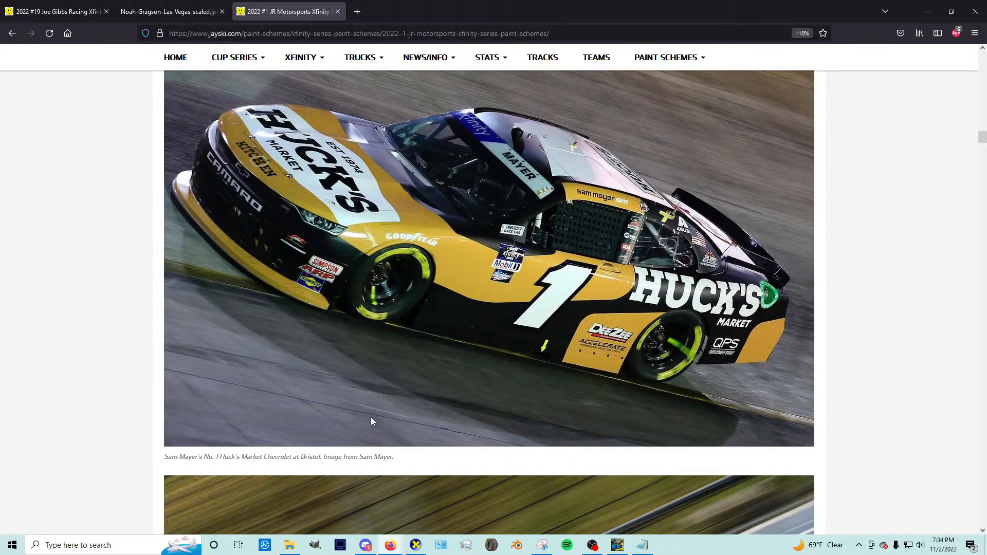
pyautogui.scroll(-8, 372, 418)
pyautogui.scroll(5, 379, 406)
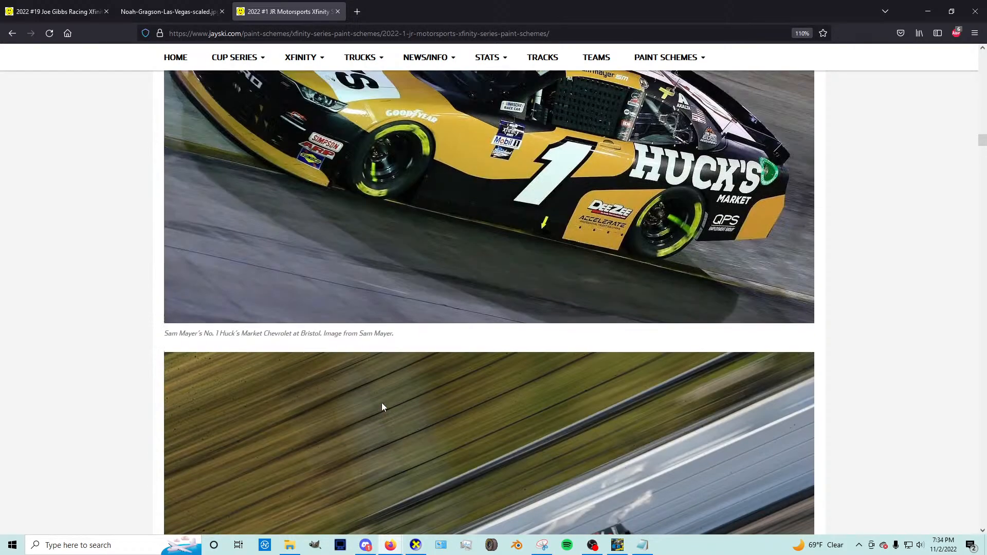
pyautogui.scroll(-9, 382, 405)
pyautogui.scroll(10, 412, 399)
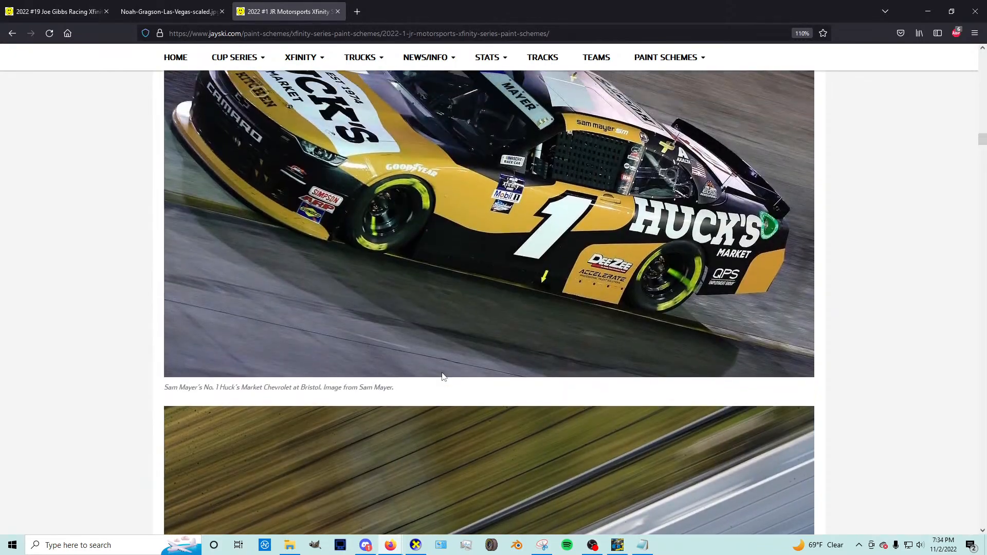
pyautogui.scroll(-7, 612, 253)
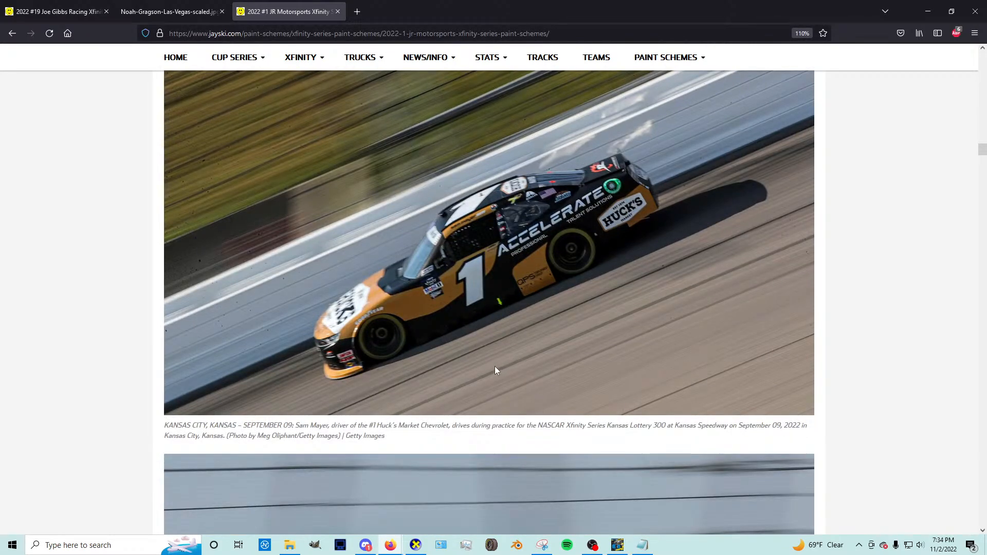
pyautogui.scroll(-7, 495, 371)
# Step: Compare the side designs in the #9, #1 and #19 car photos across the open tabs
pyautogui.click(188, 13)
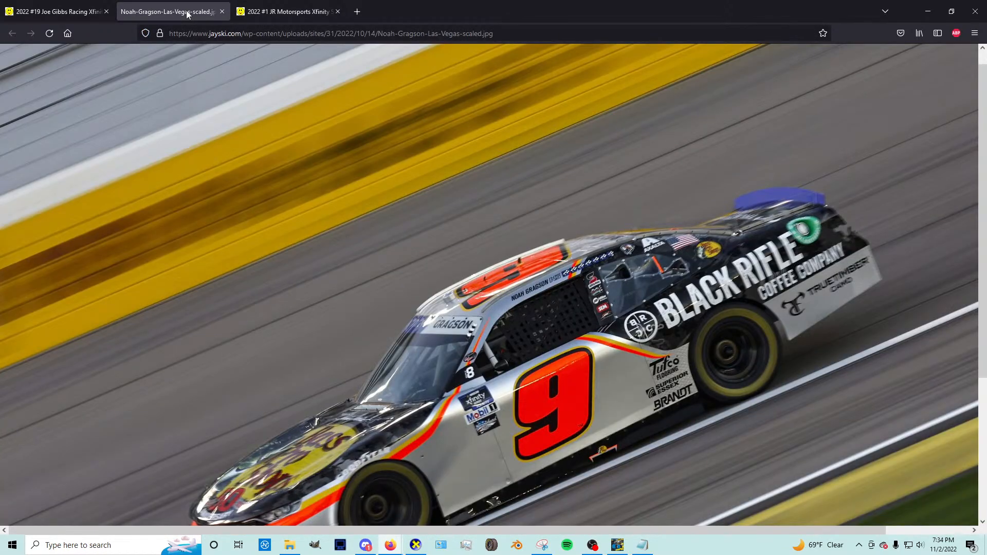
pyautogui.click(301, 5)
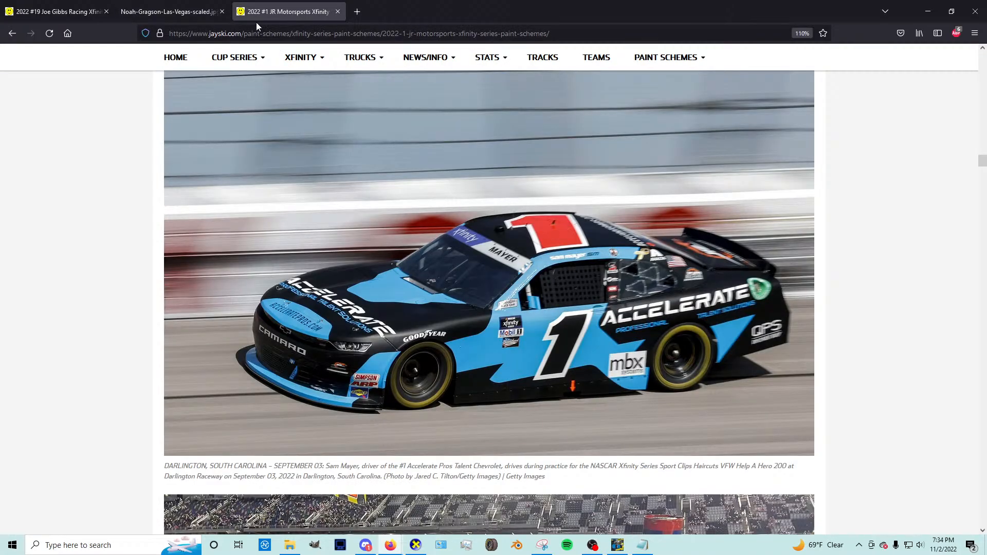
pyautogui.click(90, 12)
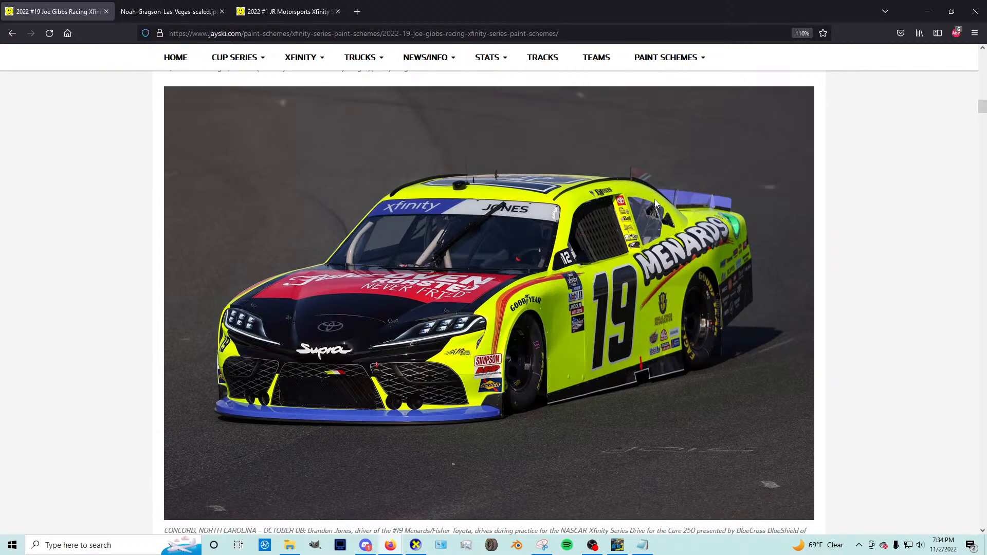
pyautogui.scroll(-12, 629, 273)
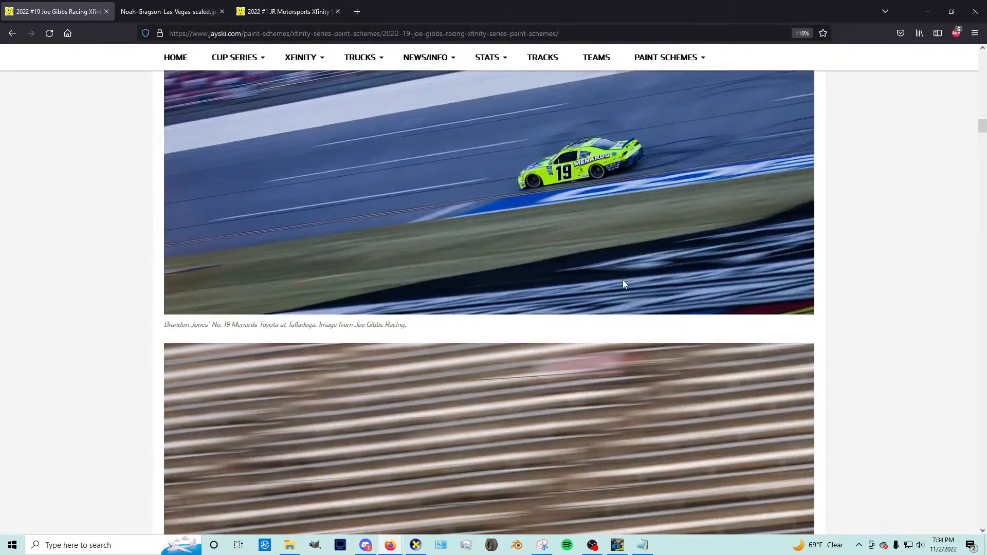
pyautogui.scroll(-12, 625, 284)
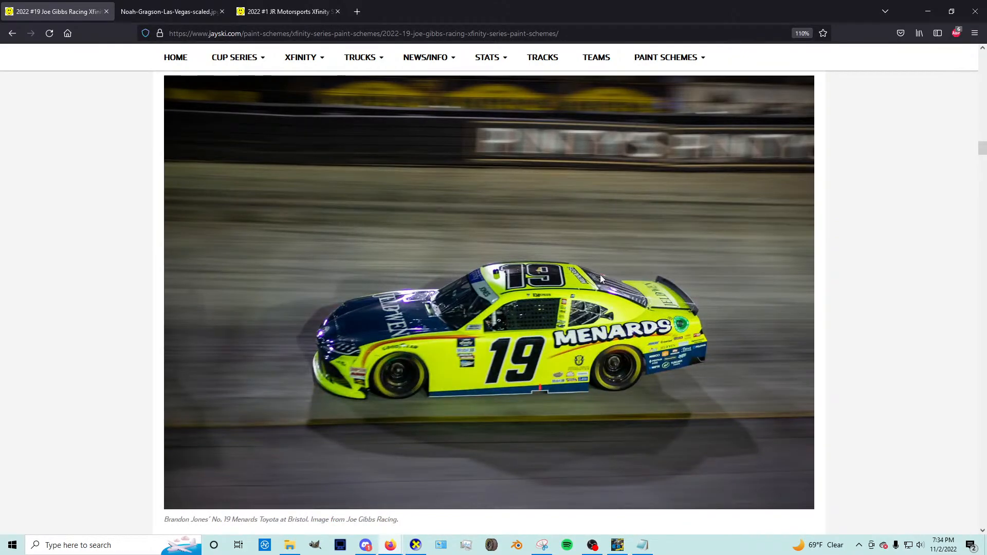
pyautogui.click(290, 11)
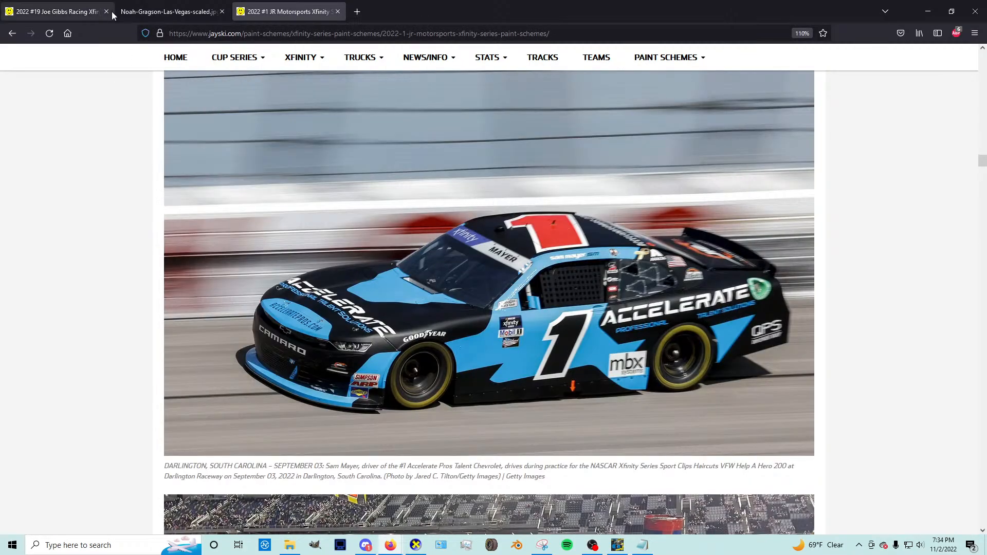
pyautogui.click(73, 11)
pyautogui.click(288, 12)
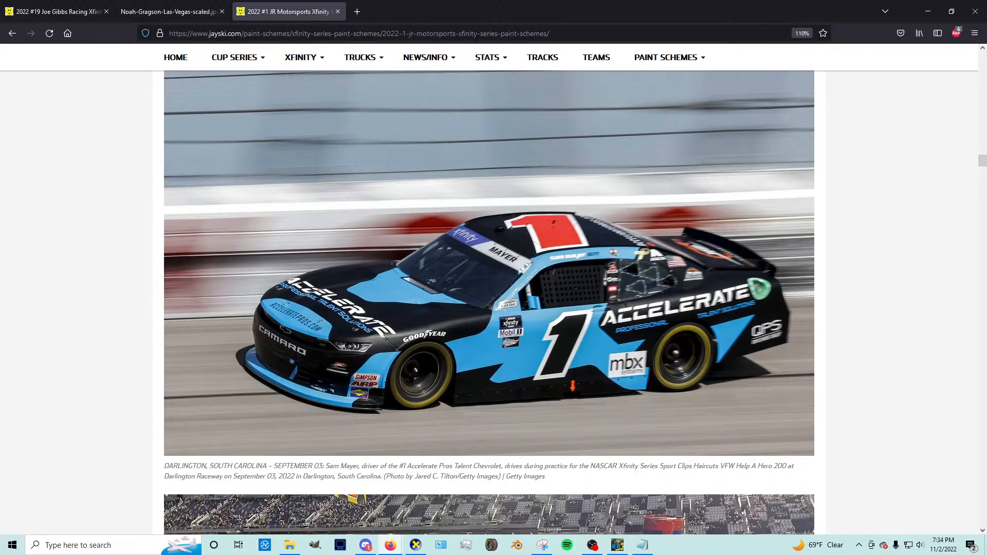
# Step: Open Jayski's 2022 Xfinity paint schemes list in a separate tab and switch to it
pyautogui.moveTo(669, 58)
pyautogui.rightClick(659, 194)
pyautogui.click(665, 202)
pyautogui.click(404, 11)
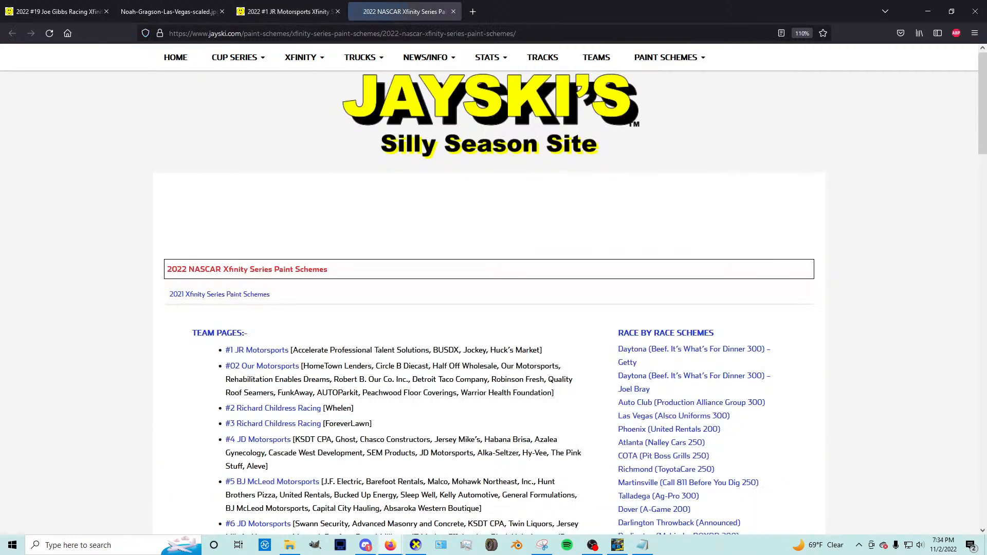
# Step: Open the #8 and #7 JR Motorsports pages from the team list in new tabs
pyautogui.scroll(-8, 251, 227)
pyautogui.rightClick(257, 202)
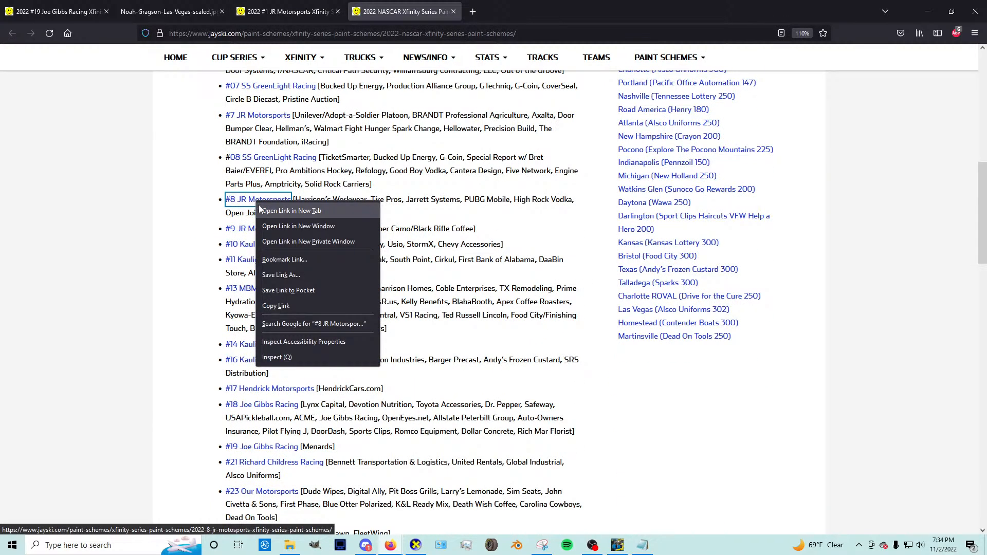
pyautogui.click(291, 210)
pyautogui.scroll(2, 241, 237)
pyautogui.rightClick(240, 234)
pyautogui.click(273, 243)
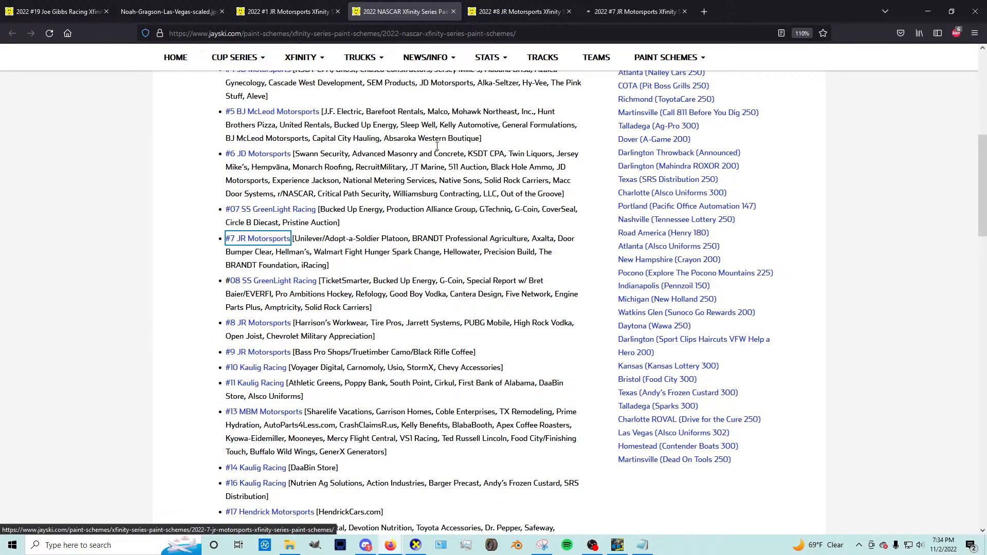
# Step: Examine the #8 Harrison's and #7 BRANDT car photos on the two JR Motorsports pages
pyautogui.click(537, 13)
pyautogui.click(638, 11)
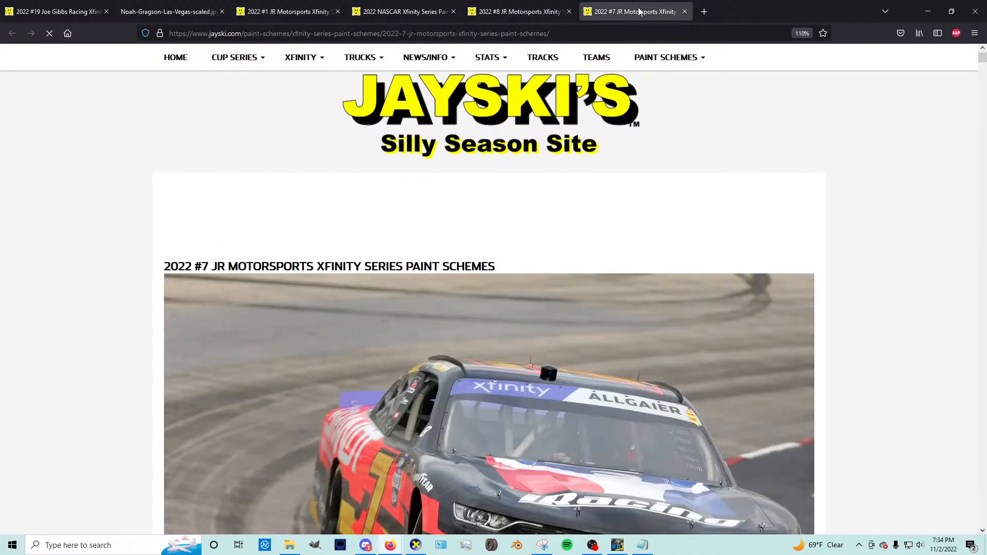
pyautogui.click(519, 11)
pyautogui.scroll(-10, 560, 232)
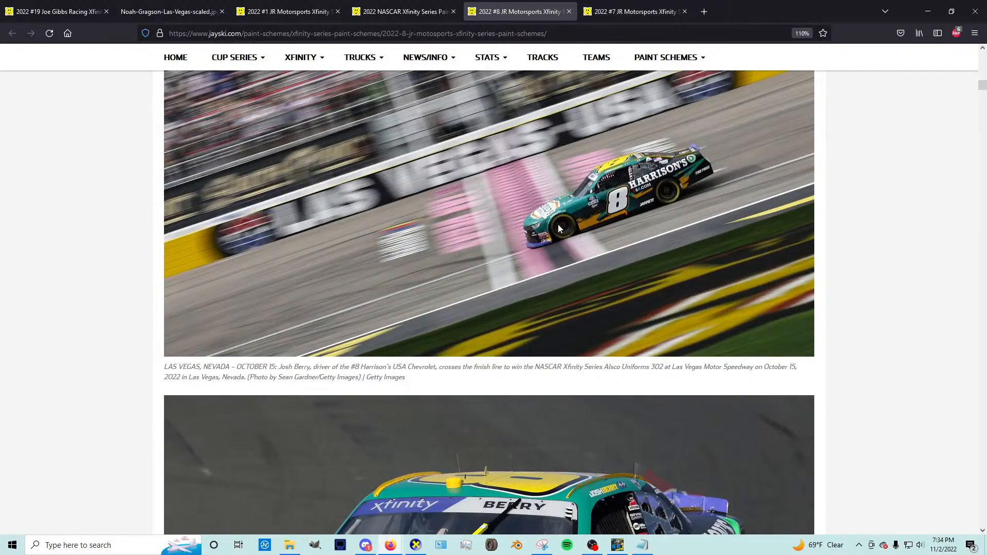
pyautogui.scroll(-6, 559, 228)
pyautogui.click(618, 13)
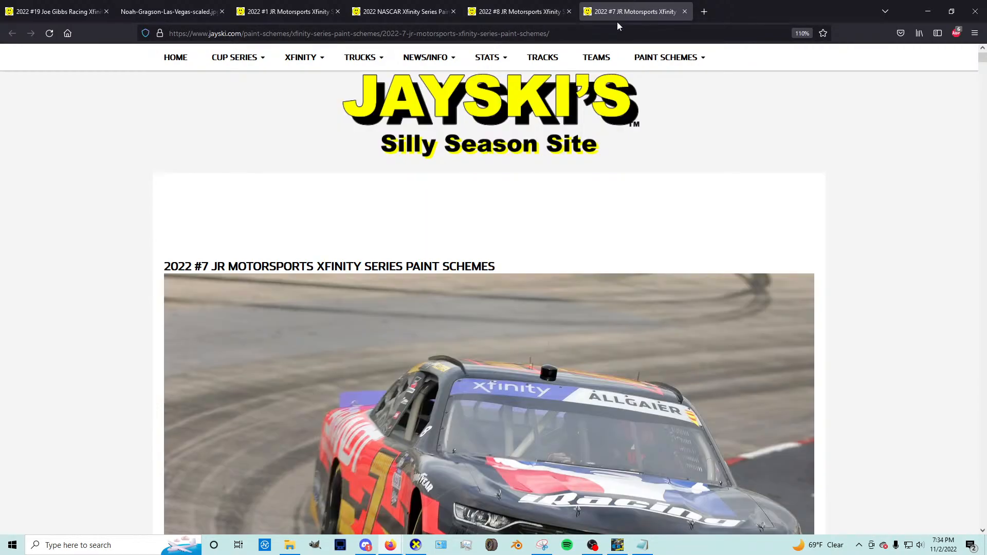
pyautogui.scroll(-15, 529, 258)
pyautogui.scroll(-6, 528, 260)
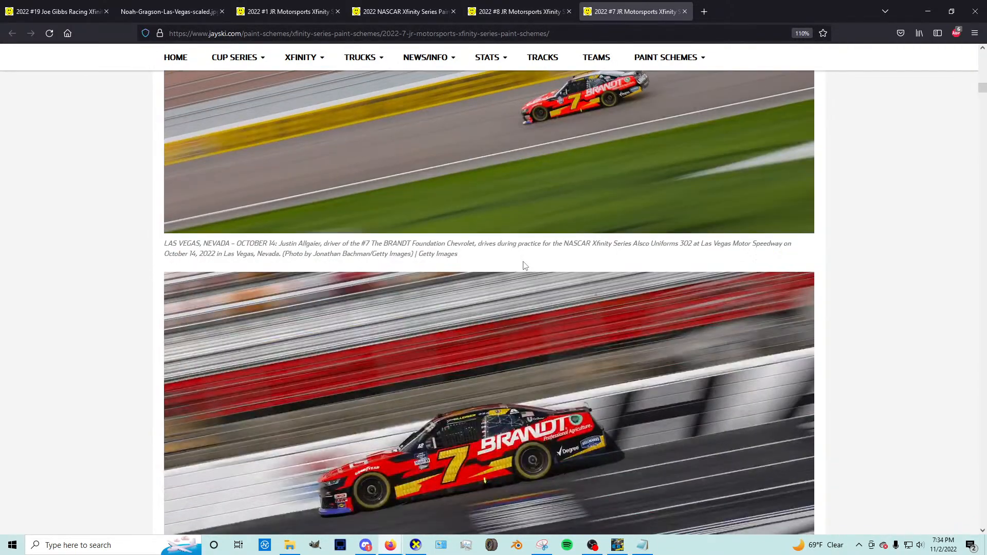
pyautogui.click(501, 12)
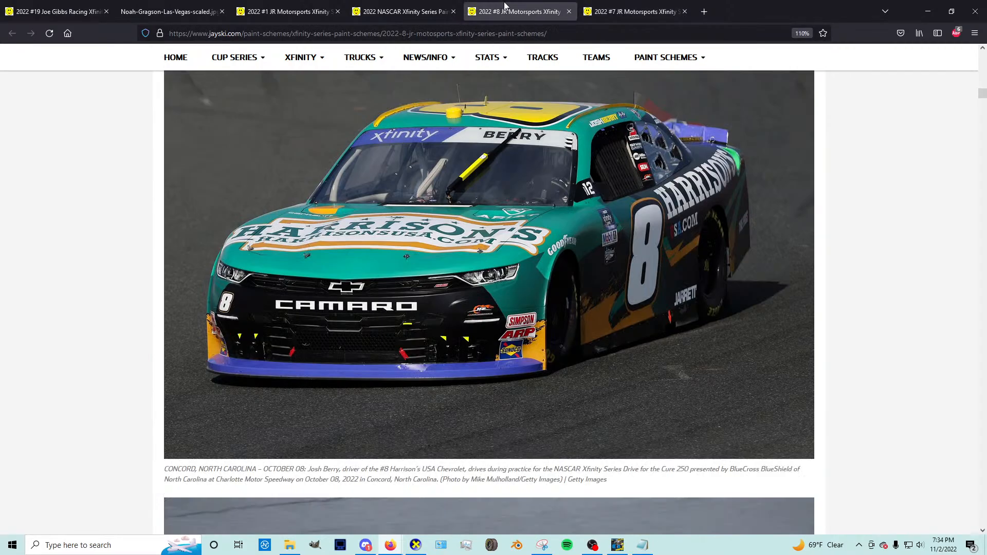
# Step: Revisit the #1 Darlington photo and look further through the #19 Joe Gibbs Racing Menards car photos
pyautogui.click(404, 11)
pyautogui.click(282, 13)
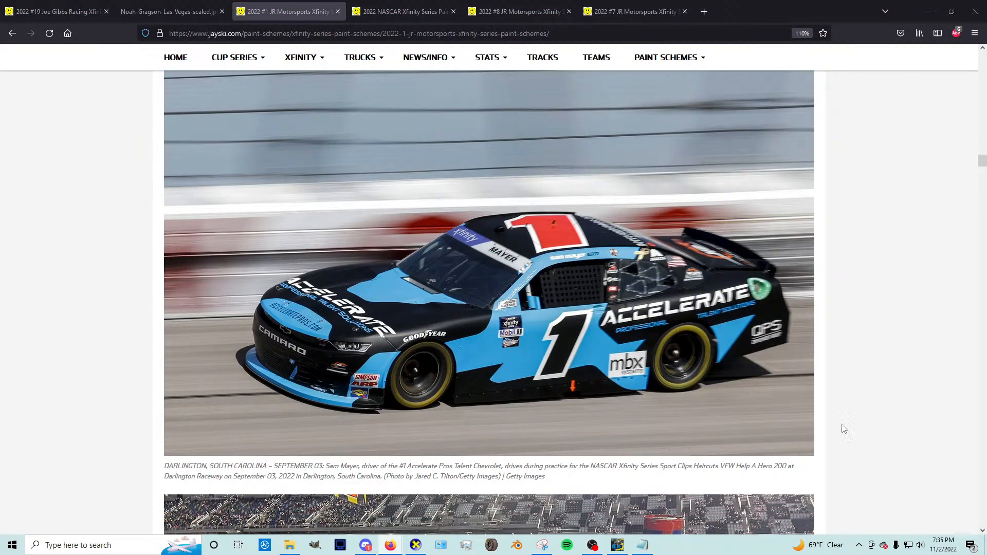
pyautogui.click(382, 4)
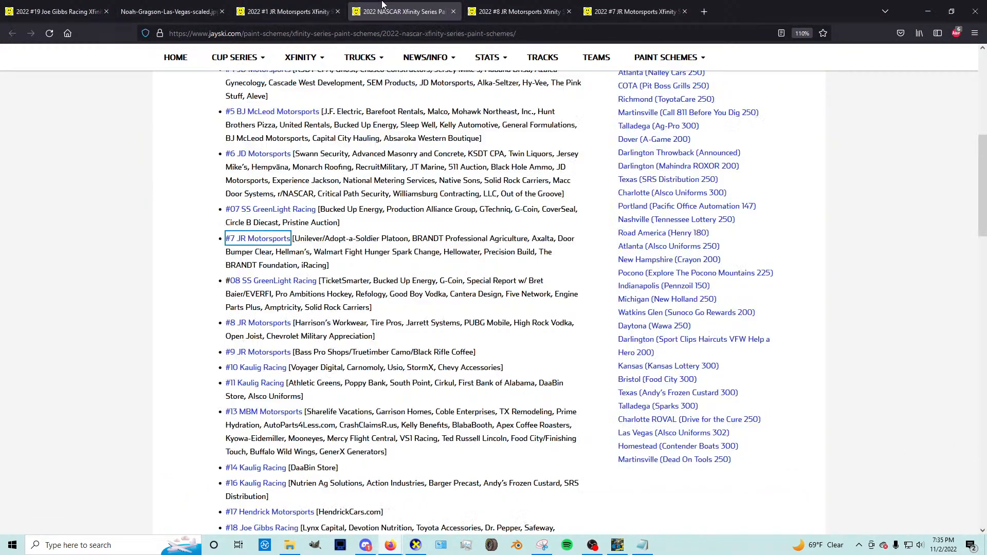
pyautogui.click(57, 11)
pyautogui.scroll(-10, 329, 255)
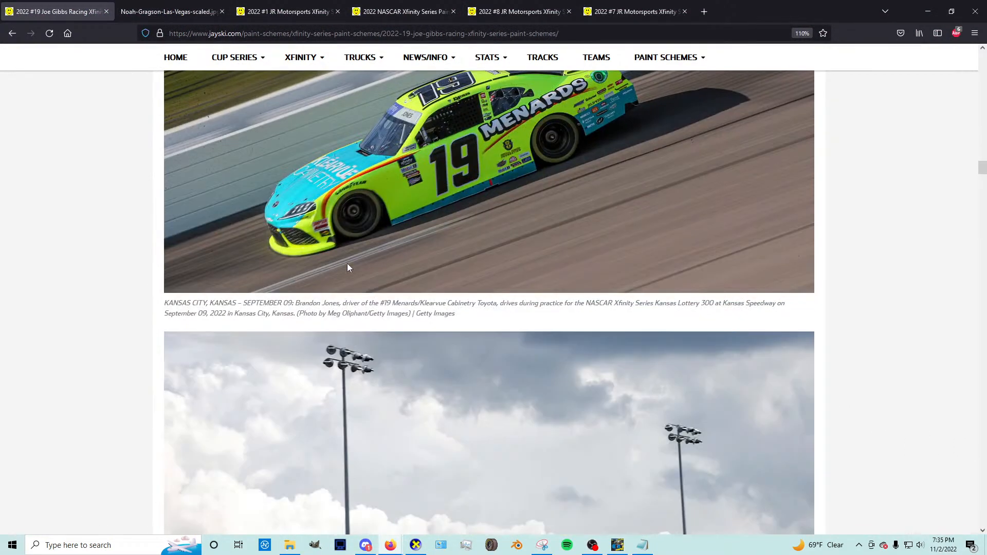
pyautogui.scroll(-20, 347, 266)
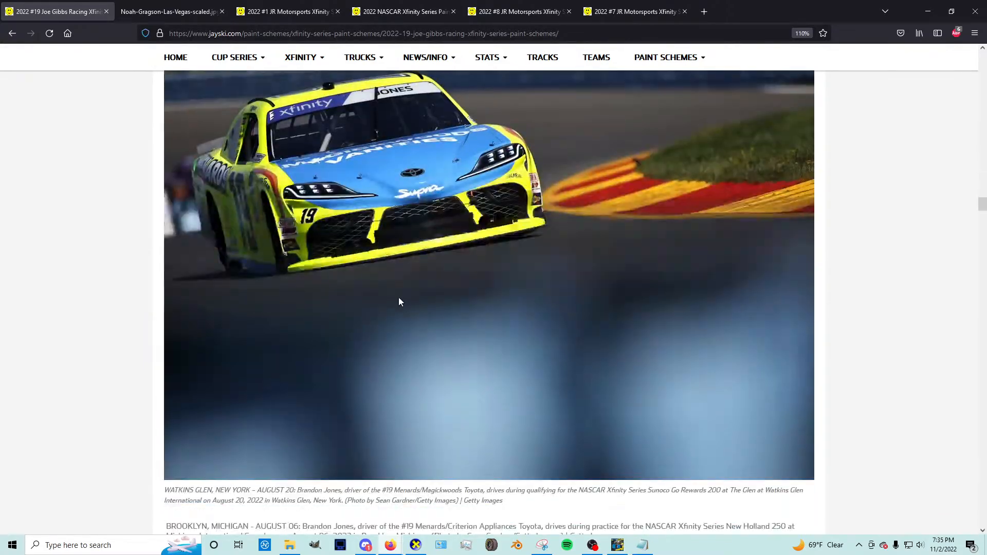
# Step: Examine the #19 Menards car photos from the Watkins Glen picture through Indianapolis, Road America and Nashville to the on-track Darlington picture
pyautogui.scroll(-10, 399, 296)
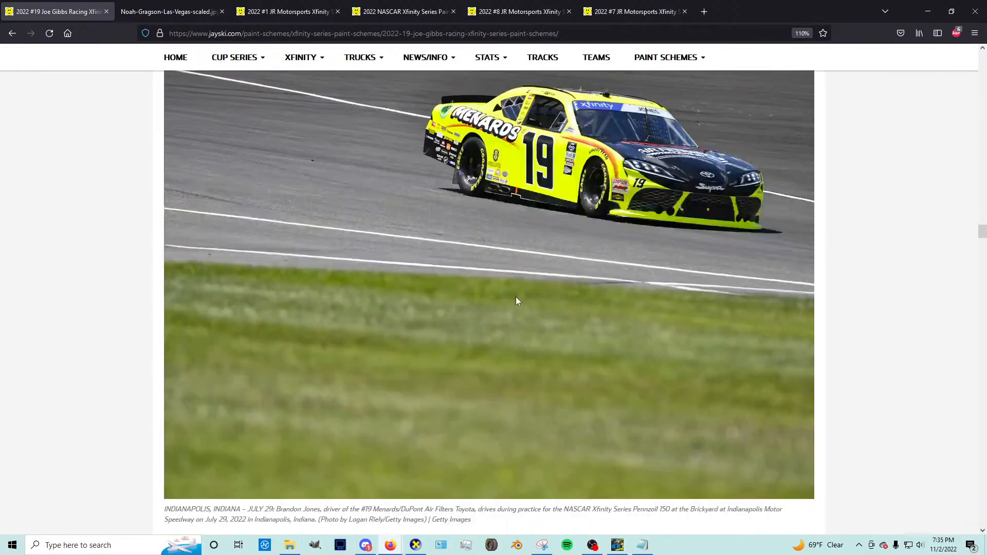
pyautogui.scroll(-20, 522, 287)
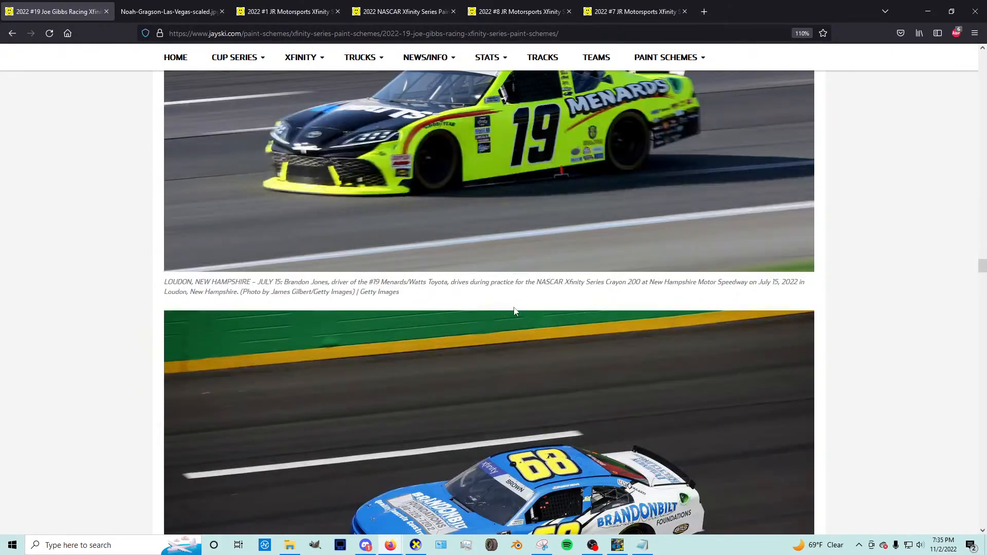
pyautogui.scroll(2, 493, 311)
pyautogui.scroll(-7, 470, 310)
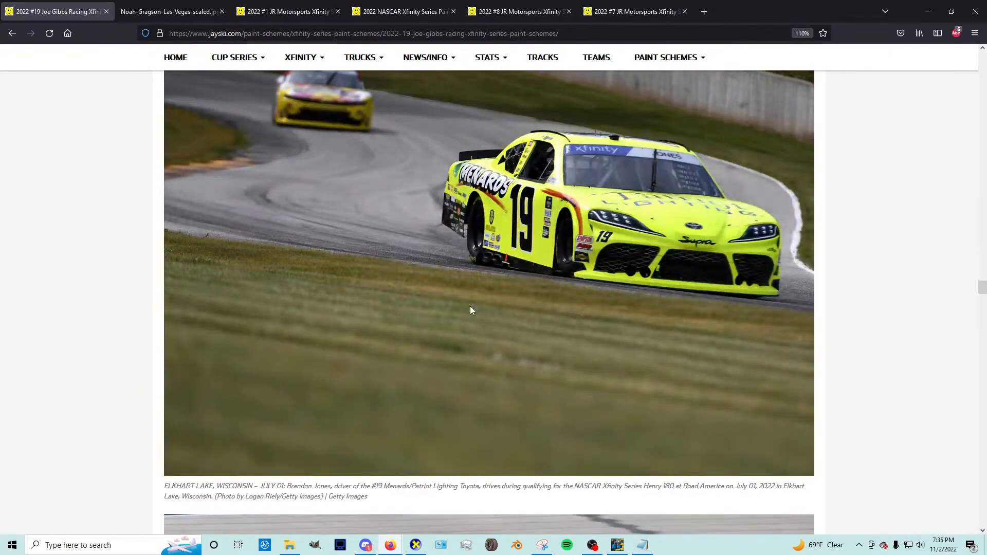
pyautogui.scroll(-6, 470, 308)
pyautogui.scroll(-8, 476, 311)
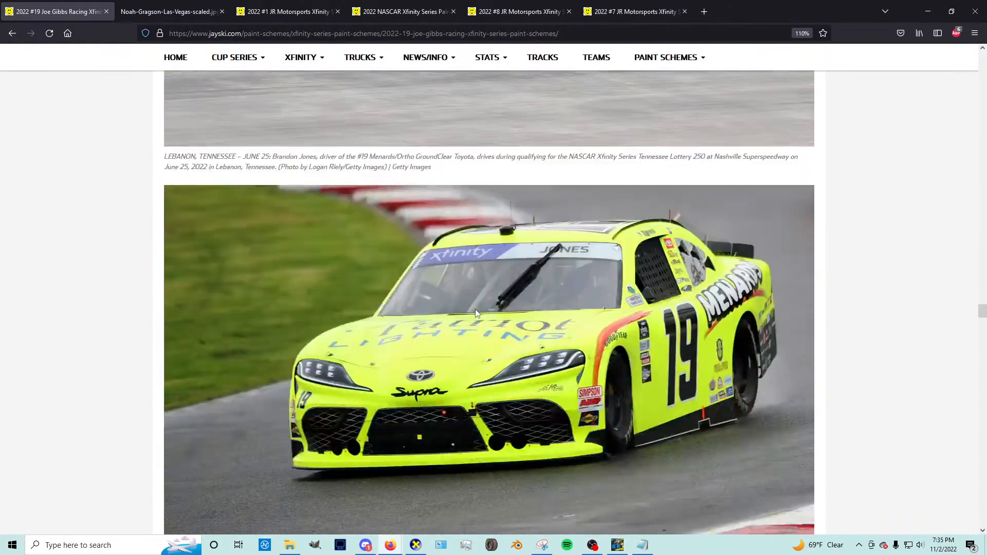
pyautogui.scroll(4, 475, 313)
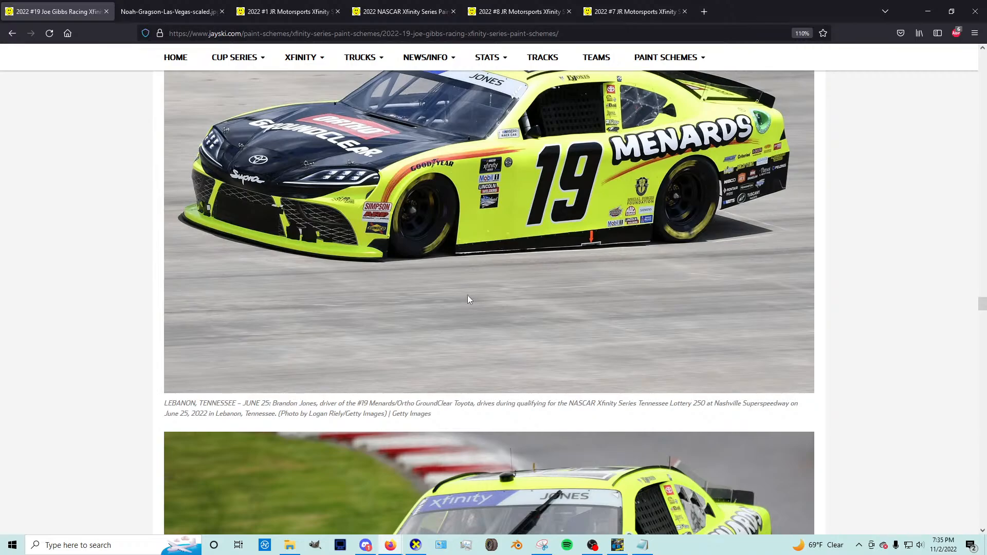
pyautogui.scroll(-17, 469, 303)
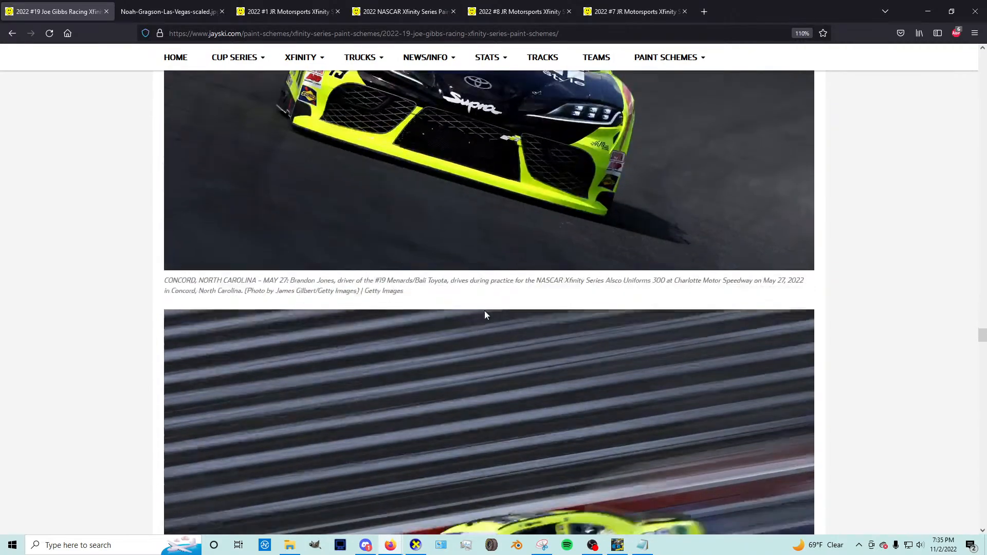
pyautogui.scroll(-15, 485, 314)
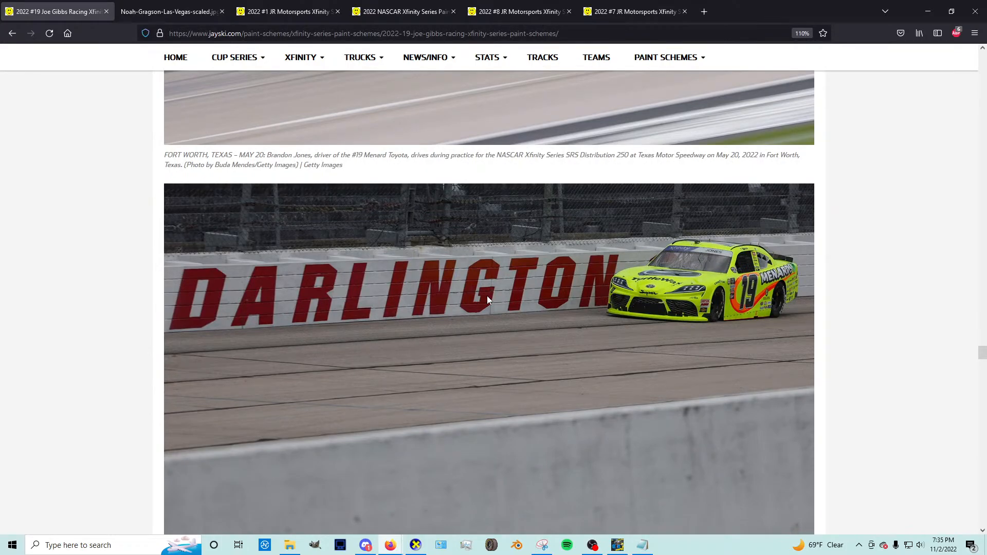
# Step: Examine the remaining #19 photos, from the 2011 Indy throwback scheme through the Pelonis and Joe's cars to the Daytona Swiffer cars
pyautogui.scroll(-14, 464, 282)
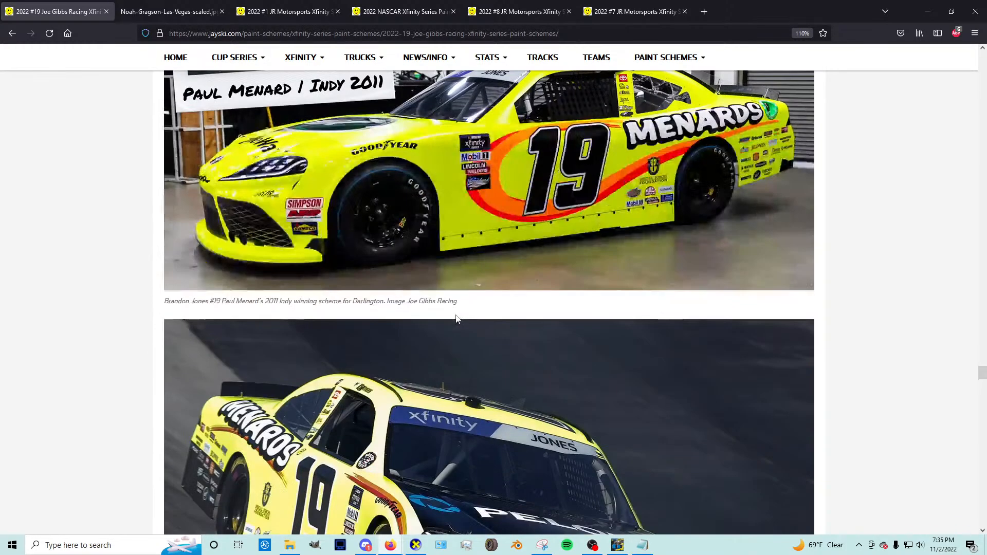
pyautogui.scroll(-7, 455, 319)
pyautogui.scroll(1, 453, 313)
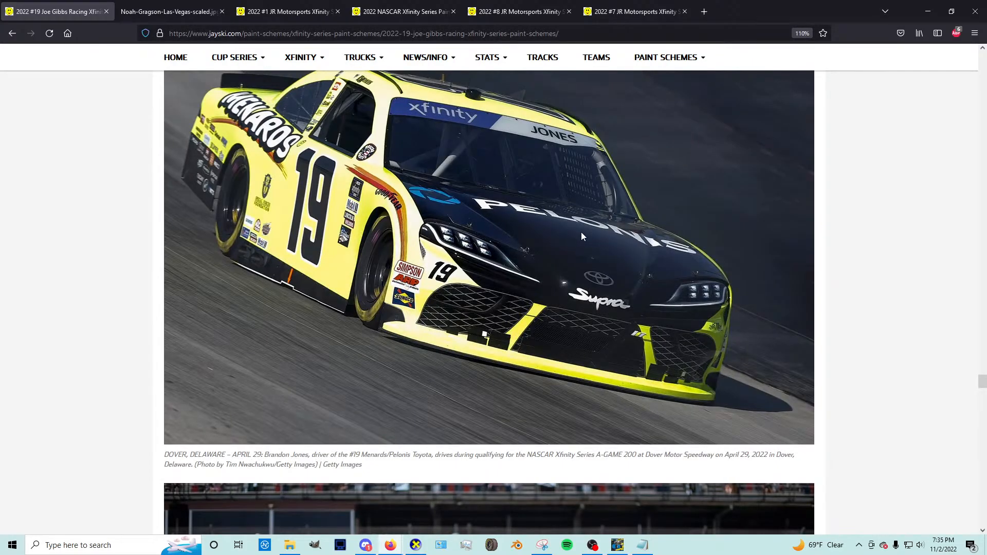
pyautogui.scroll(-12, 566, 273)
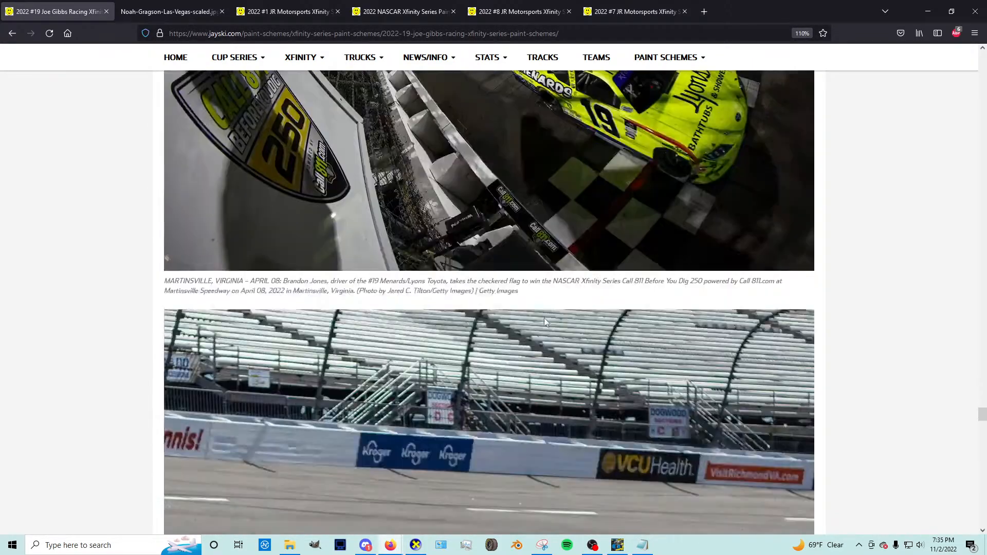
pyautogui.scroll(-5, 544, 319)
pyautogui.scroll(-6, 466, 315)
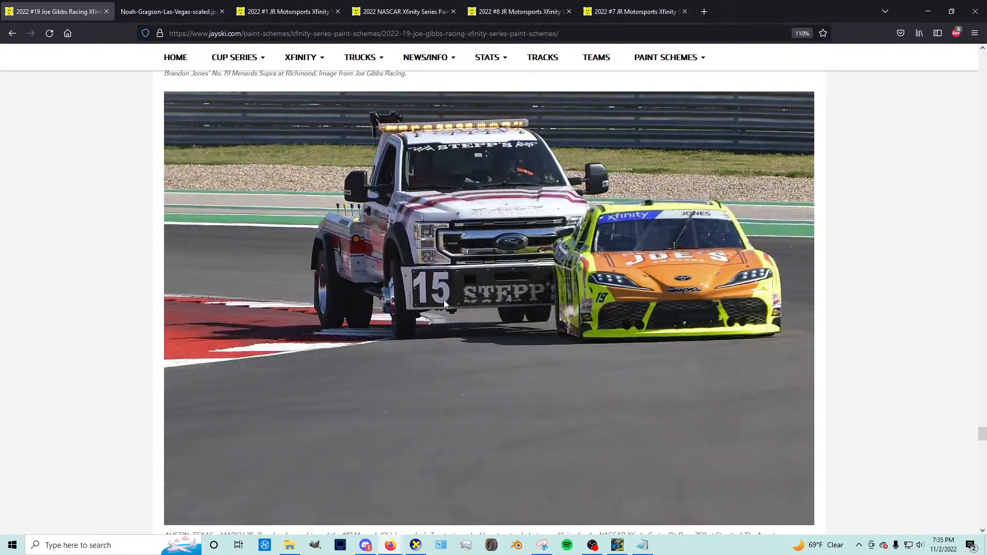
pyautogui.scroll(-7, 474, 305)
pyautogui.scroll(-20, 494, 308)
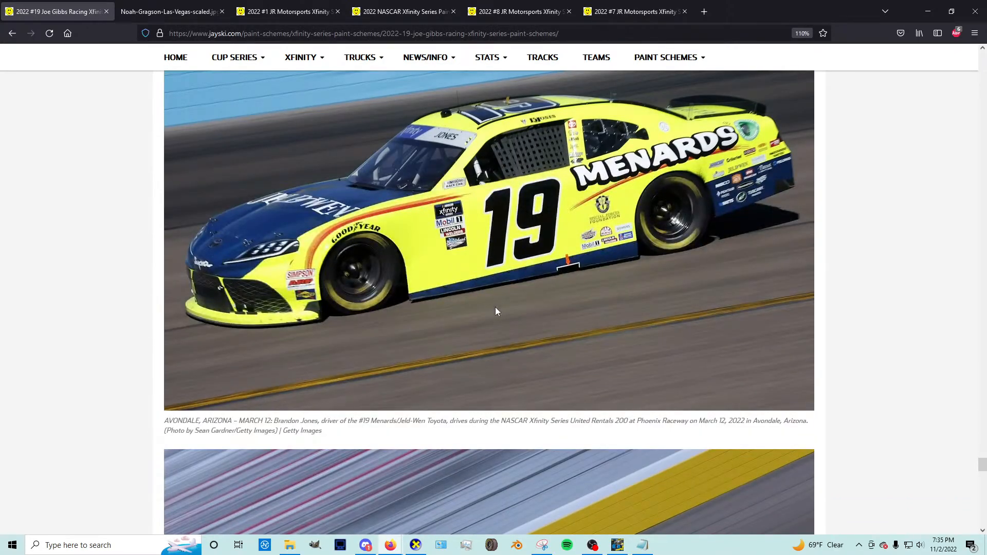
pyautogui.scroll(-20, 482, 310)
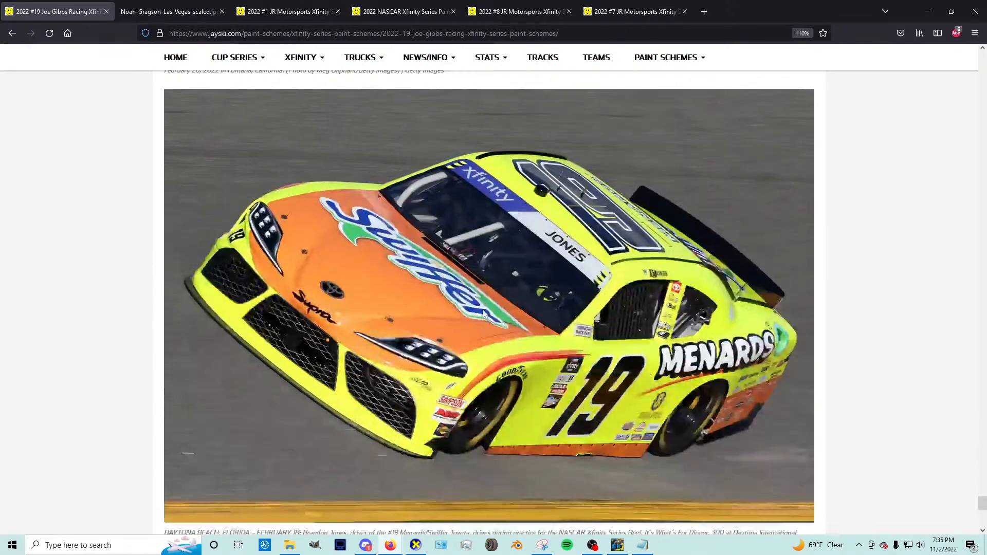
pyautogui.scroll(-12, 427, 303)
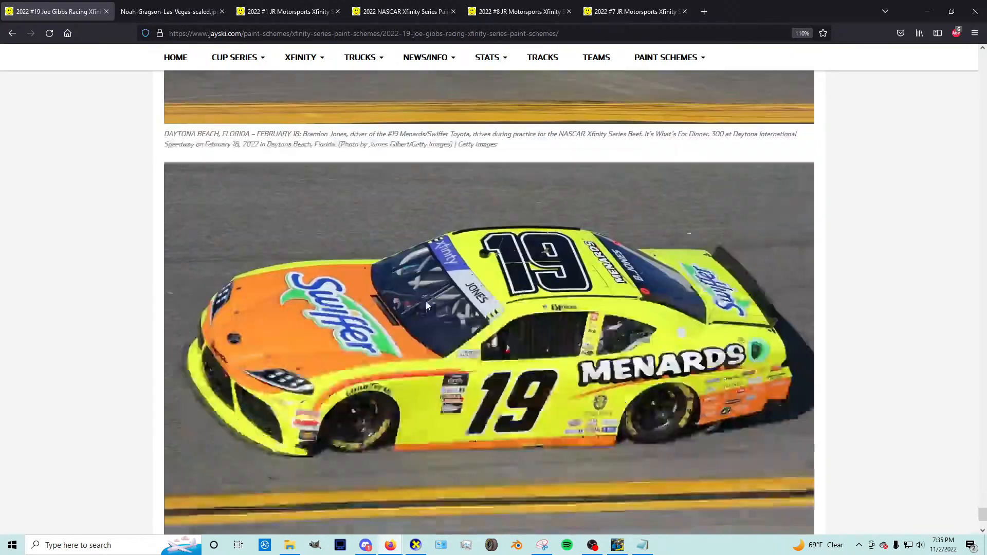
# Step: Return to the most recent #19 photos and review them again from the Tuscany Faucets car to the Michigan picture
pyautogui.scroll(20, 548, 236)
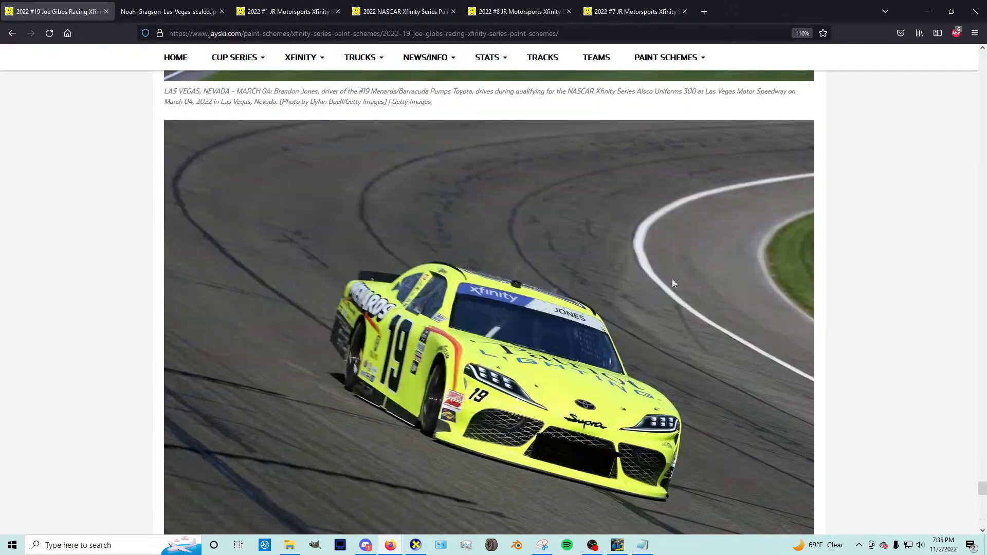
pyautogui.scroll(20, 415, 261)
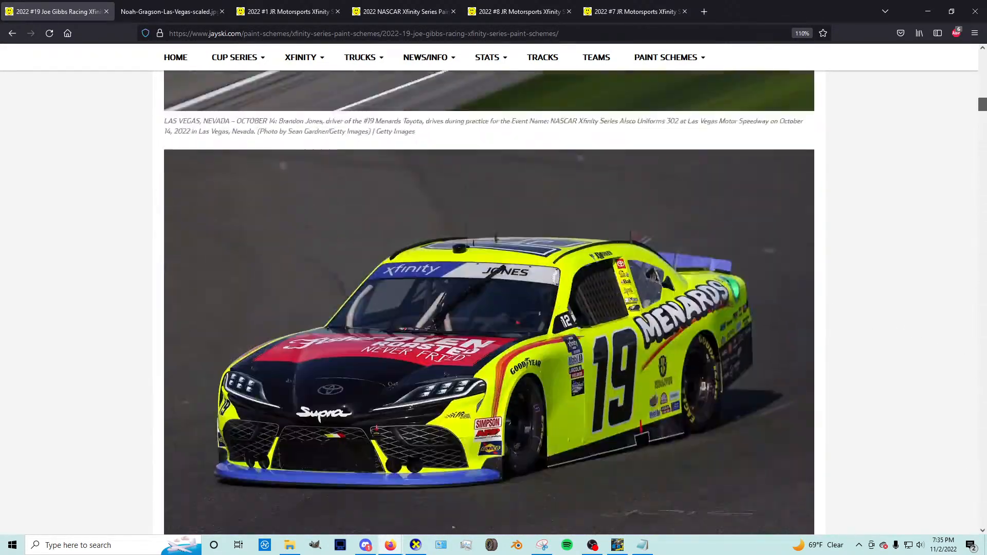
pyautogui.scroll(10, 415, 260)
pyautogui.scroll(-6, 648, 206)
pyautogui.scroll(1, 882, 146)
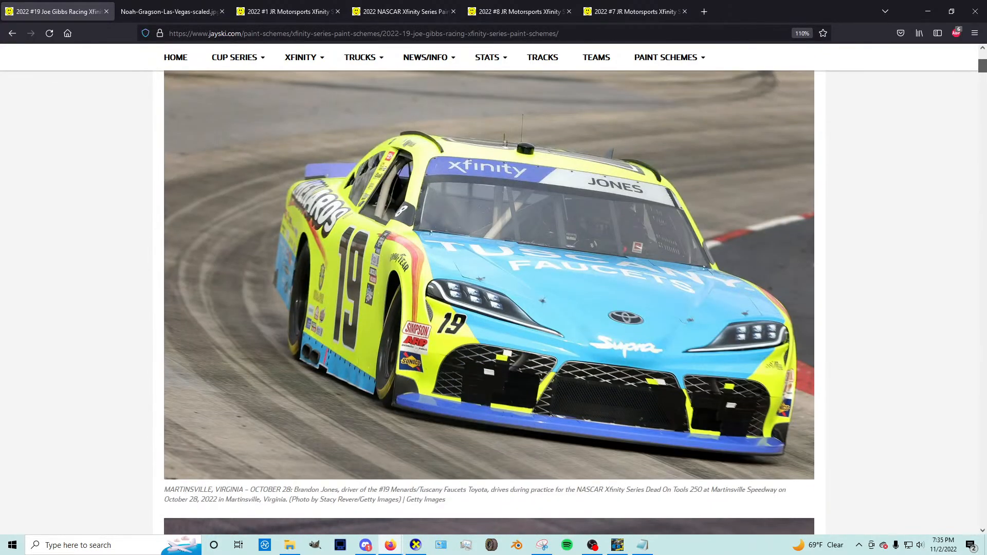
pyautogui.scroll(-10, 561, 309)
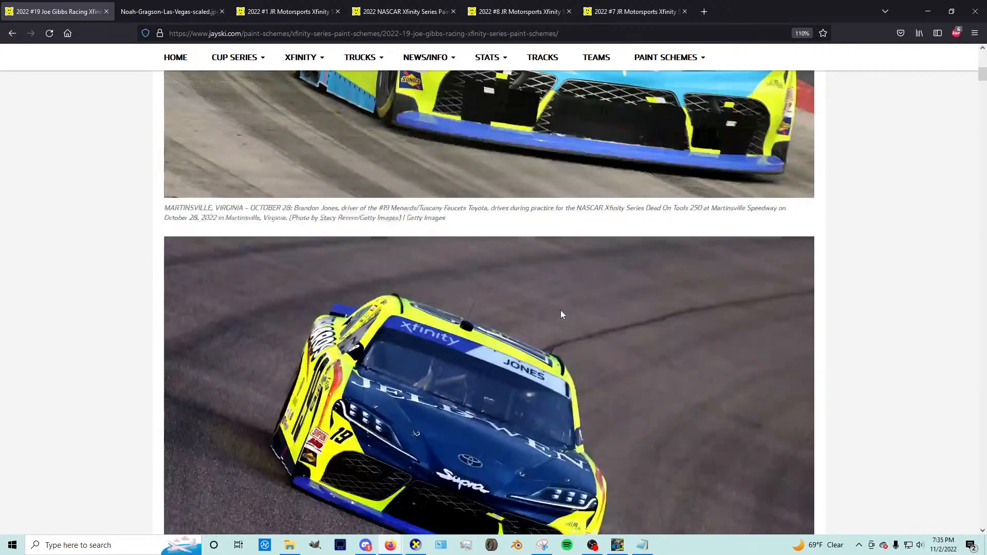
pyautogui.scroll(-10, 543, 293)
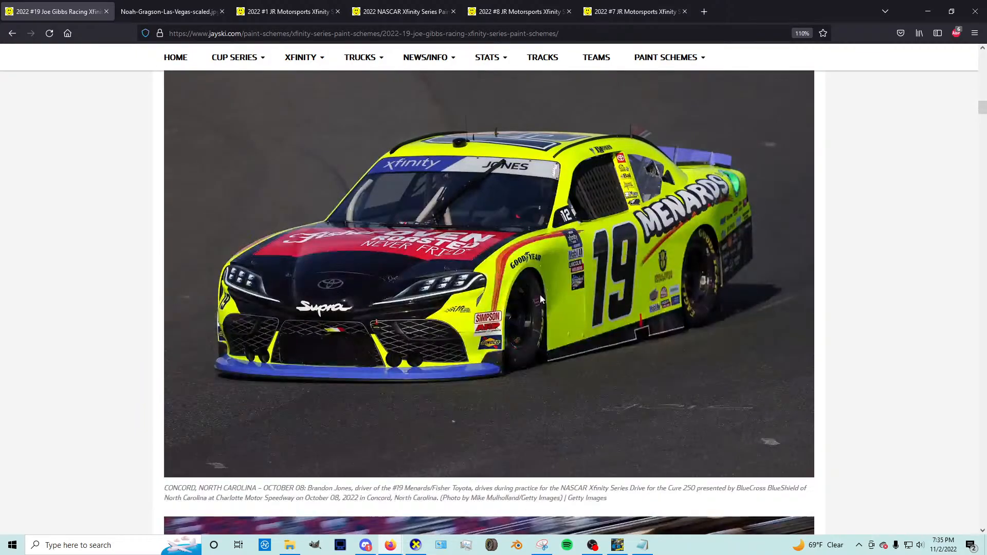
pyautogui.scroll(-10, 619, 301)
pyautogui.scroll(-20, 612, 301)
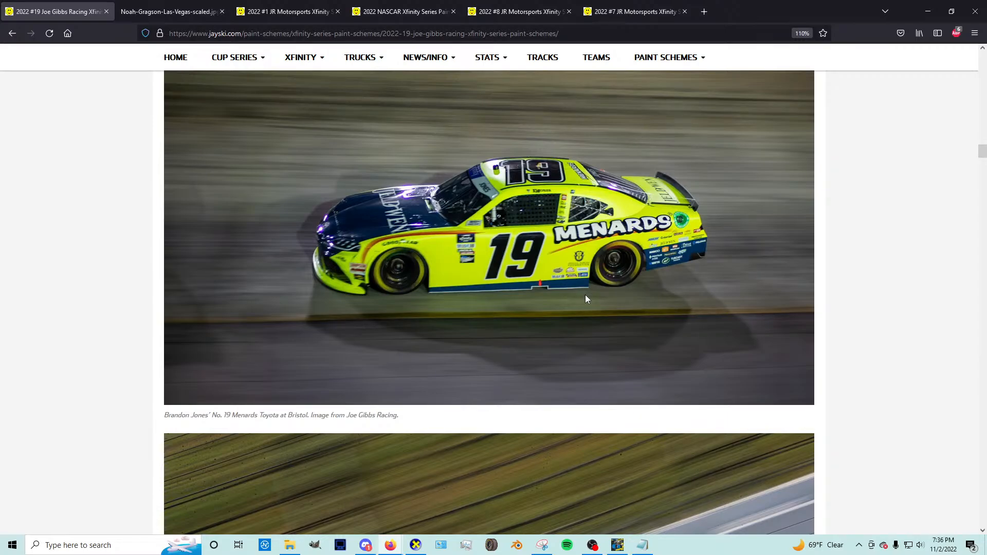
pyautogui.scroll(-10, 586, 298)
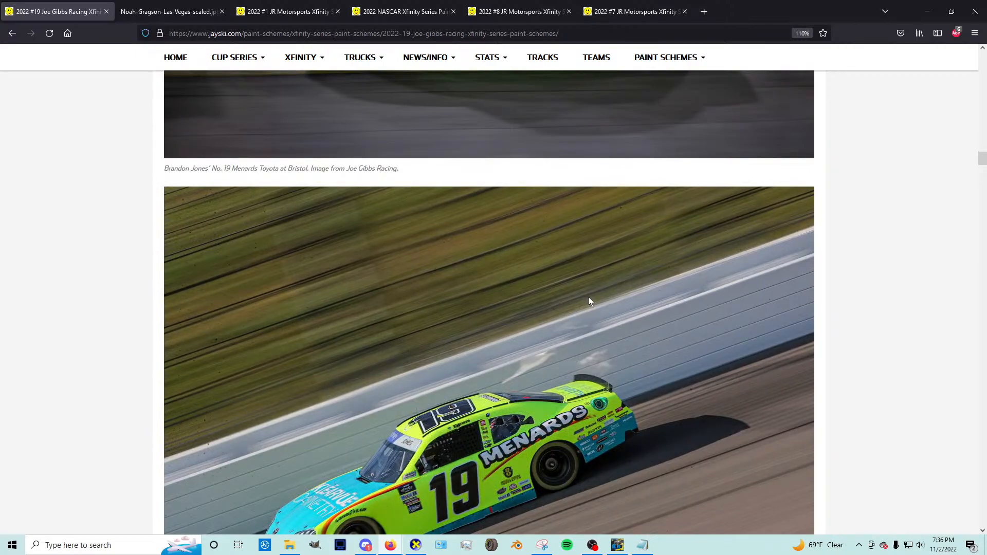
pyautogui.scroll(-10, 590, 307)
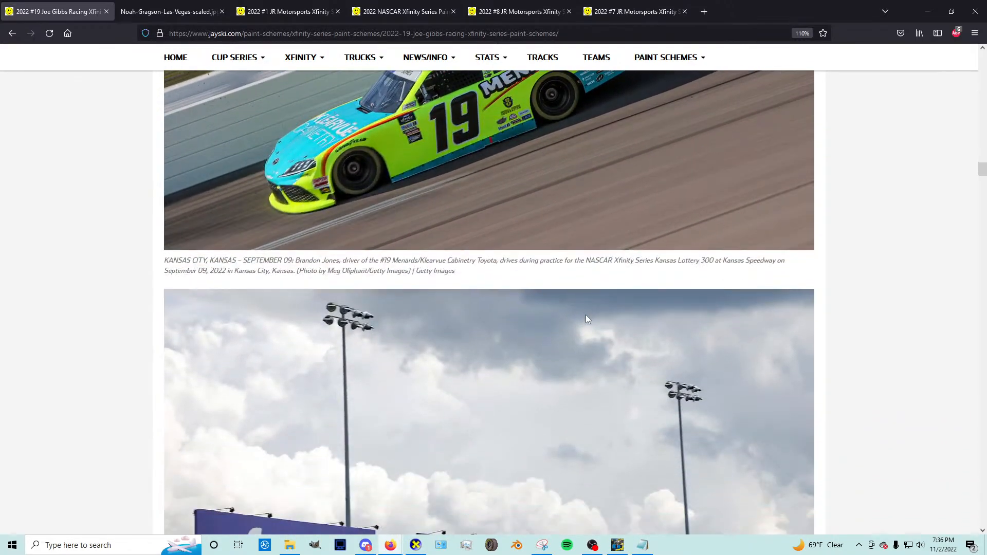
pyautogui.scroll(-10, 585, 314)
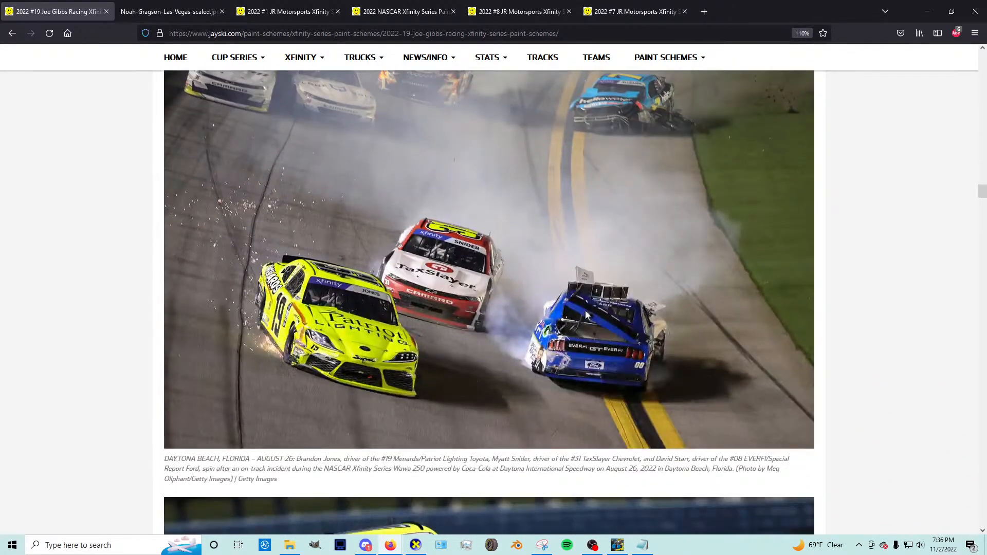
pyautogui.scroll(-10, 584, 315)
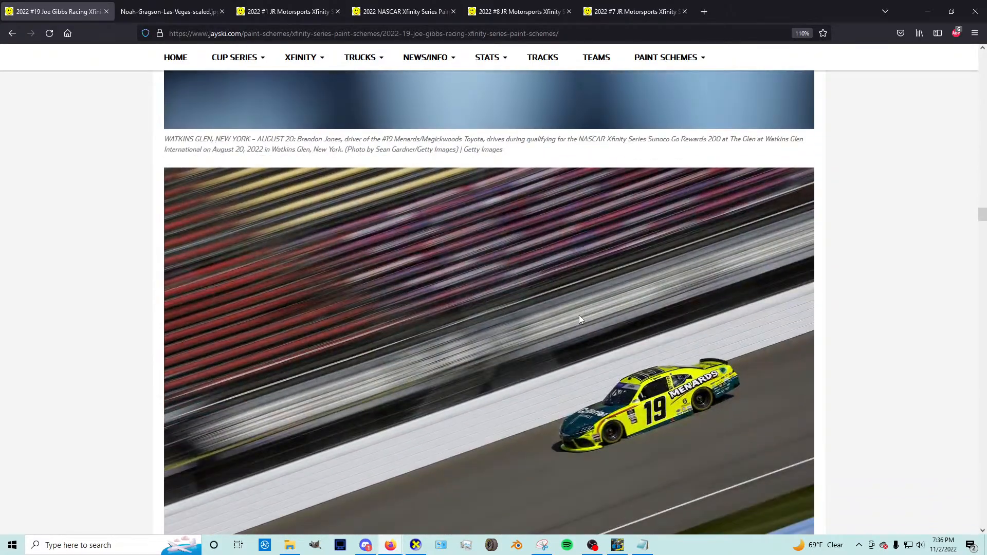
# Step: Switch to GIMP, bring up the #16 iBUYPOWER Camaro image and look through its paintable parts, decals and pasted layer groups
pyautogui.hotkey('alt', 'Tab')
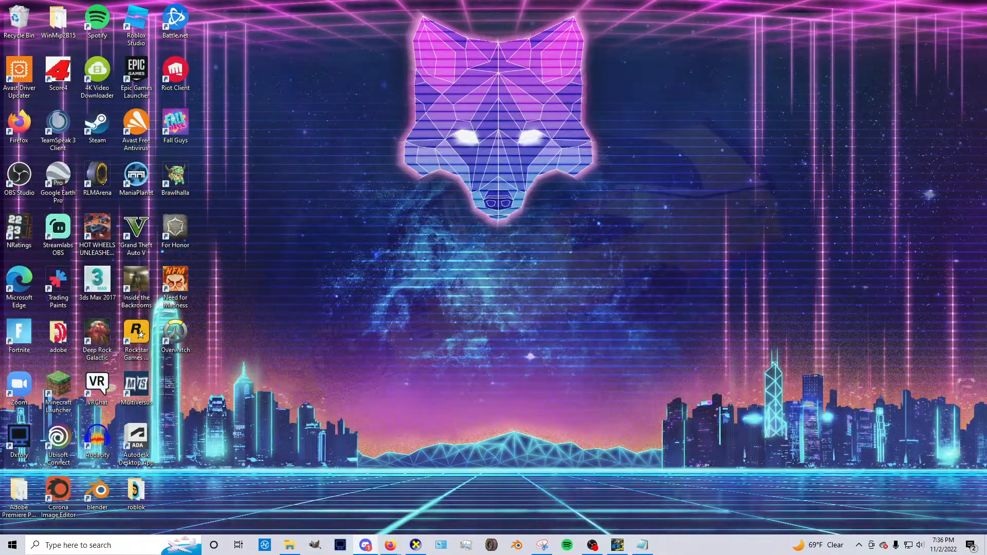
pyautogui.hotkey('alt', 'Tab')
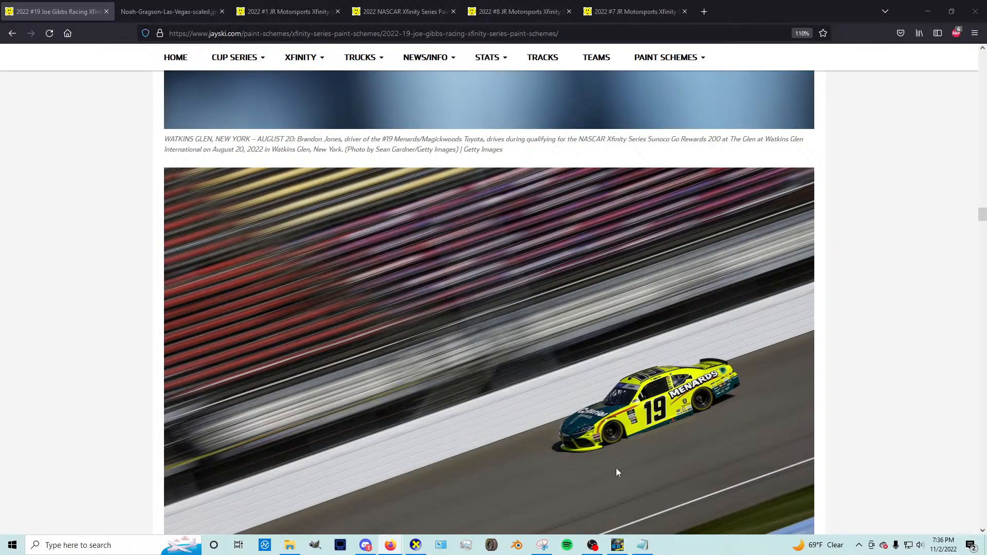
pyautogui.hotkey('alt', 'Tab')
pyautogui.scroll(-6, 573, 419)
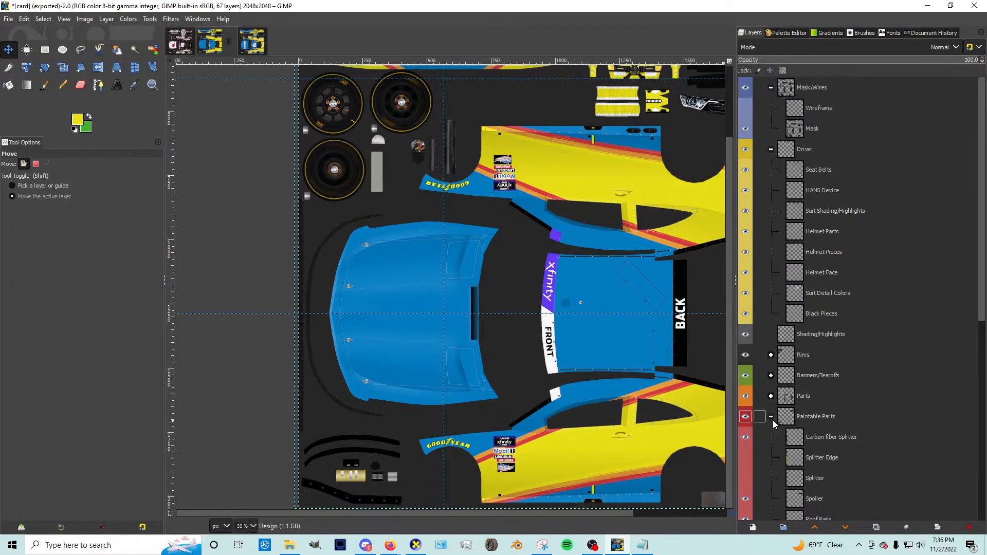
pyautogui.click(186, 46)
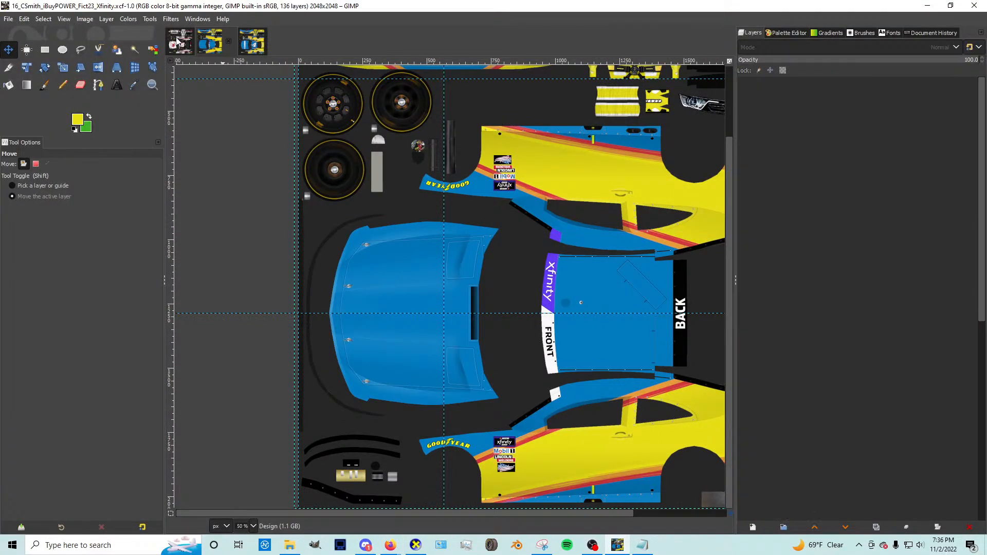
pyautogui.scroll(-15, 823, 360)
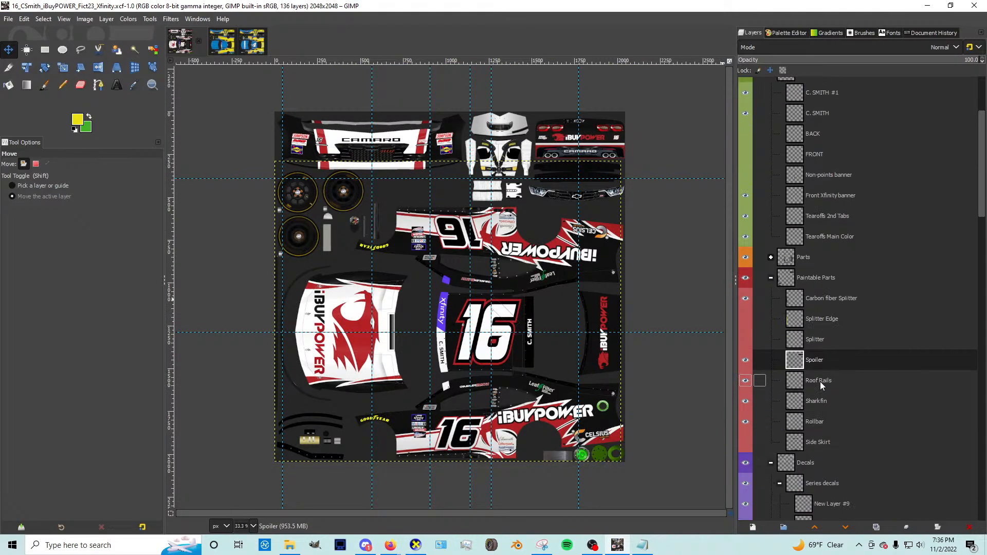
pyautogui.scroll(-2, 814, 369)
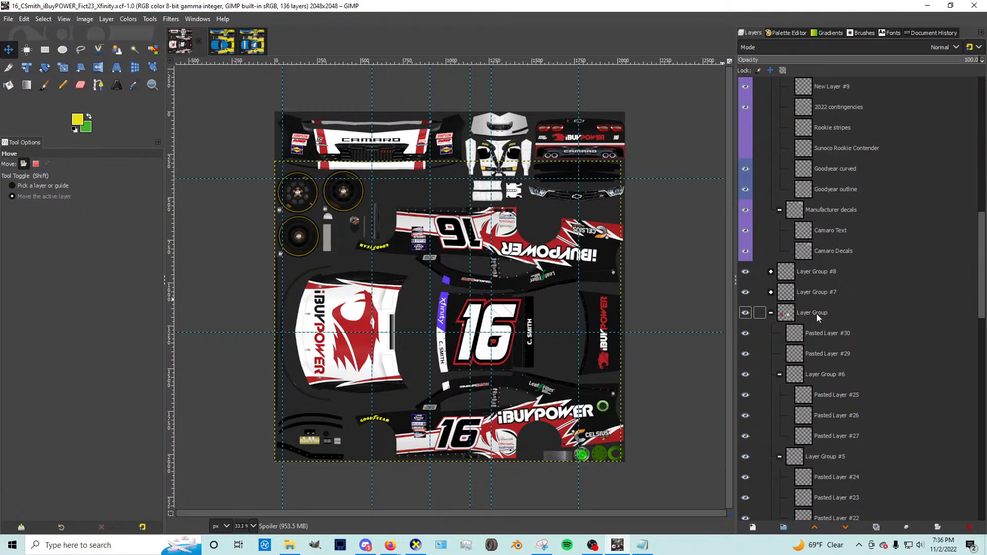
pyautogui.scroll(10, 816, 329)
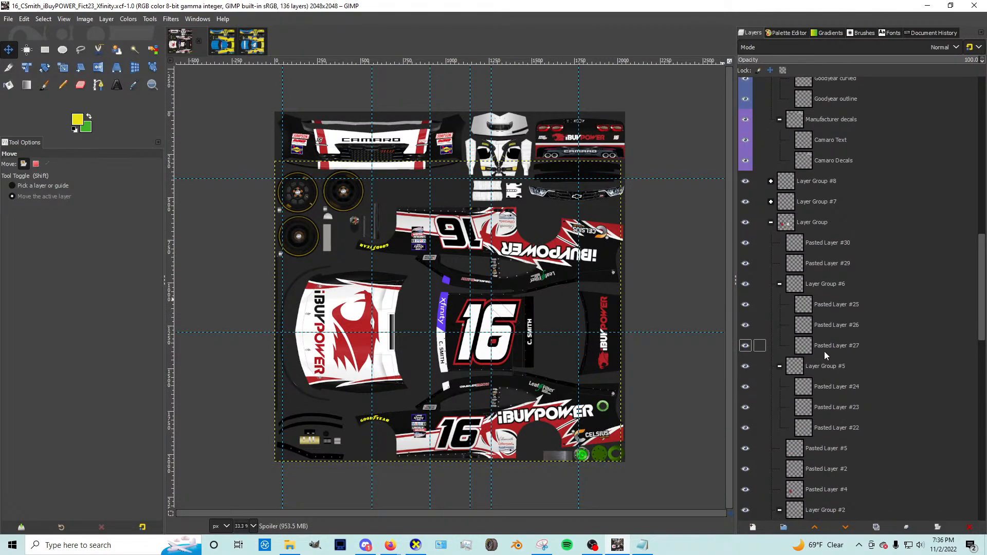
pyautogui.scroll(2, 825, 341)
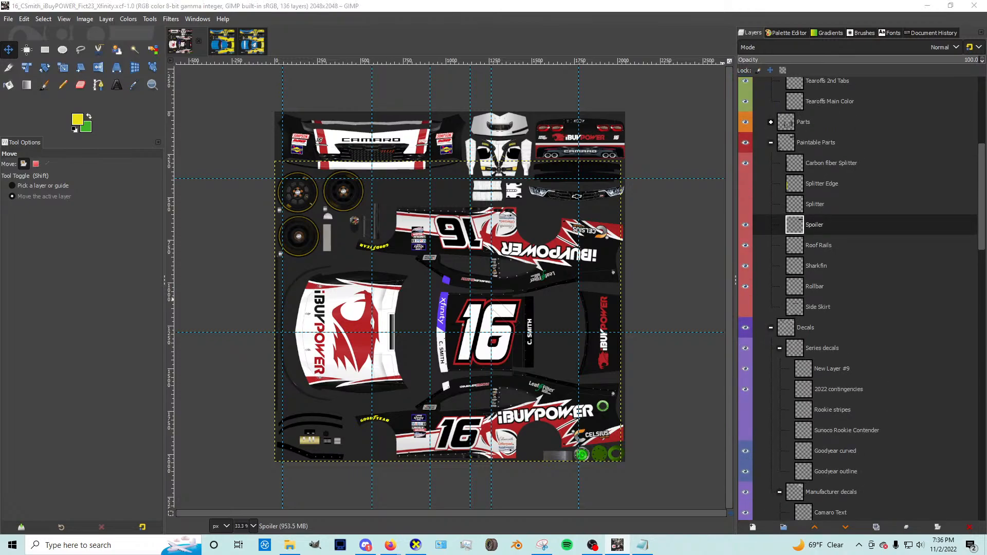
# Step: Switch back to Firefox and compare the #1 Accelerate, #8 Harrison's and #7 BRANDT car photos on the JR Motorsports pages
pyautogui.click(390, 545)
pyautogui.click(285, 11)
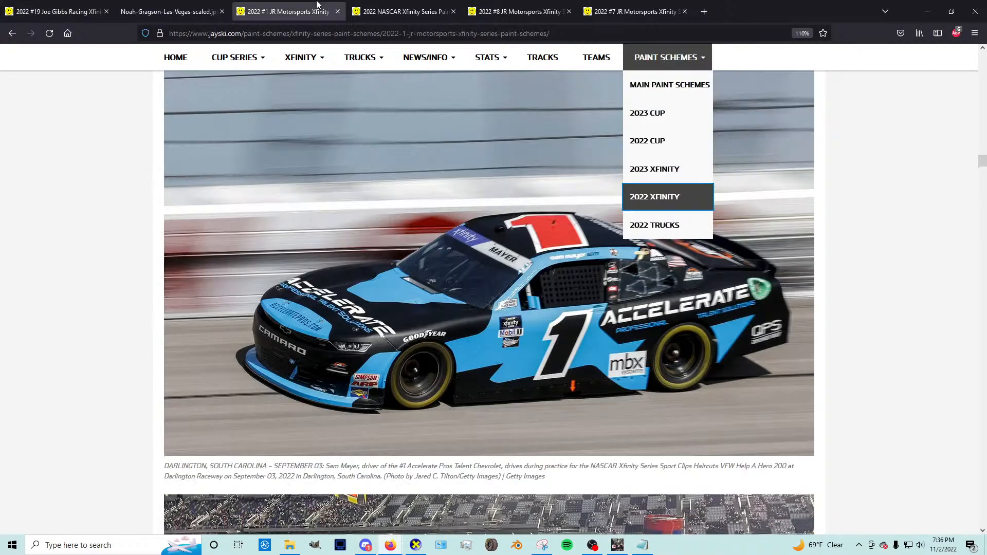
pyautogui.click(426, 7)
pyautogui.click(563, 7)
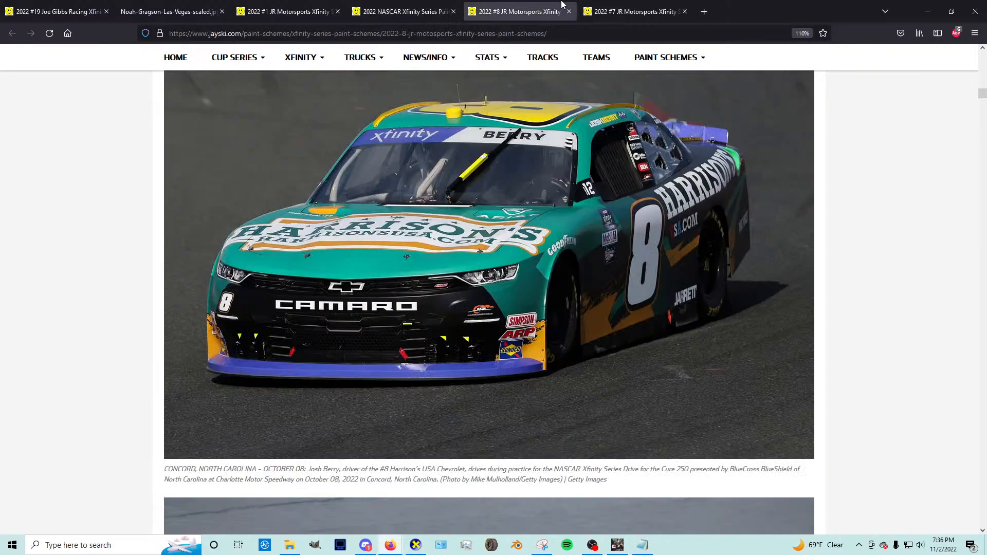
pyautogui.click(604, 11)
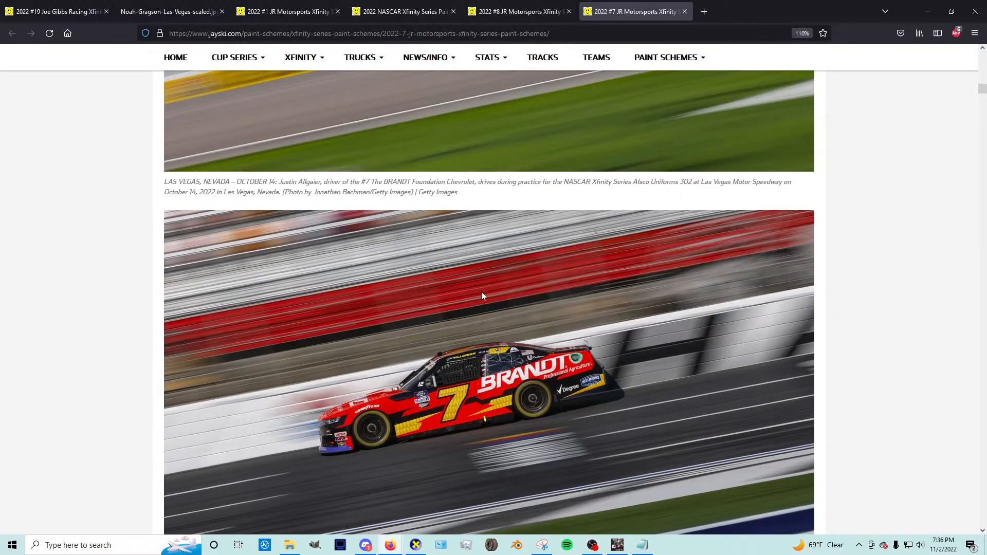
# Step: Flip through the open paint scheme pages and review the #1 JR Motorsports page down to the Huck's Market car photo
pyautogui.click(514, 12)
pyautogui.click(406, 11)
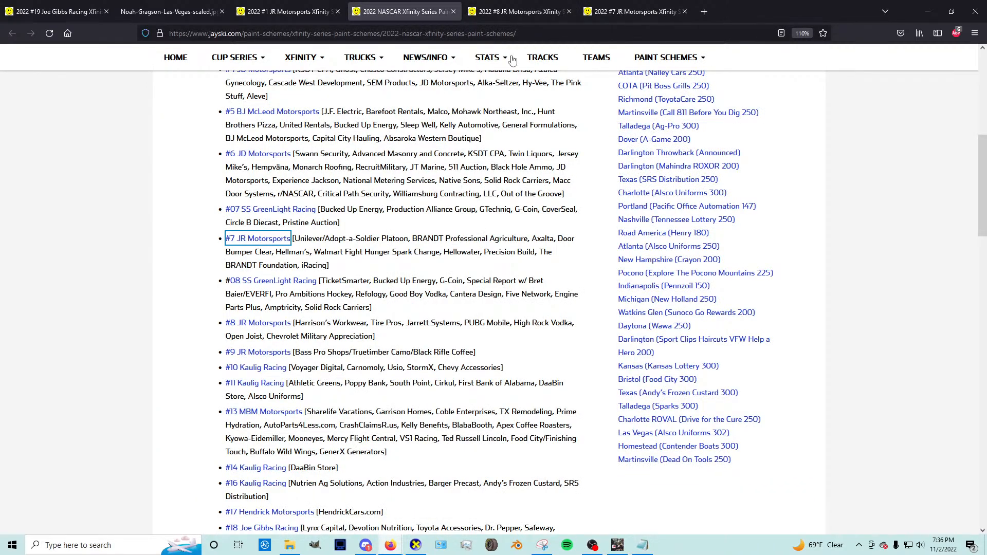
pyautogui.click(514, 11)
pyautogui.click(285, 11)
pyautogui.scroll(-10, 435, 303)
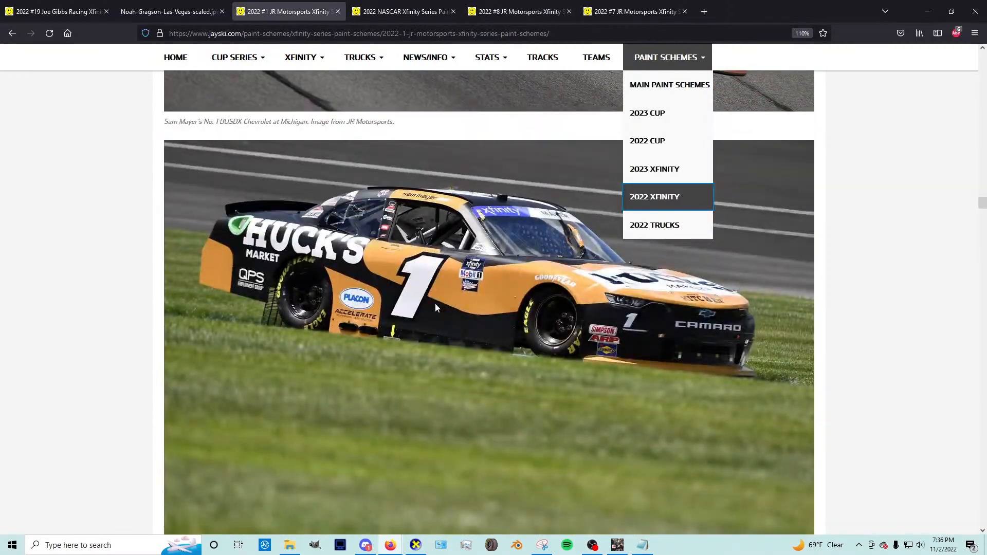
# Step: Switch to GIMP, bring up the #16 iBUYPOWER image and look through its pasted layers, layer groups and design layers
pyautogui.click(616, 544)
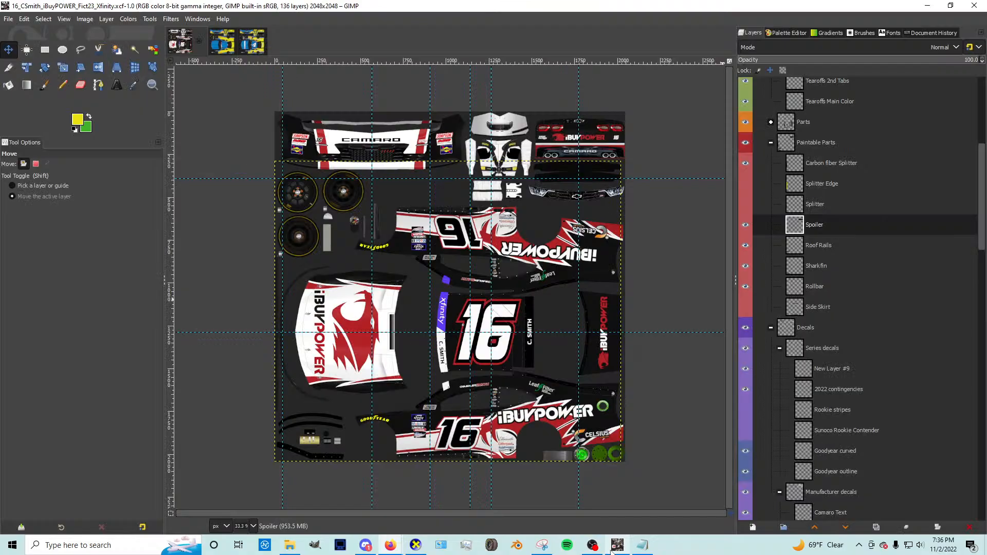
pyautogui.click(240, 42)
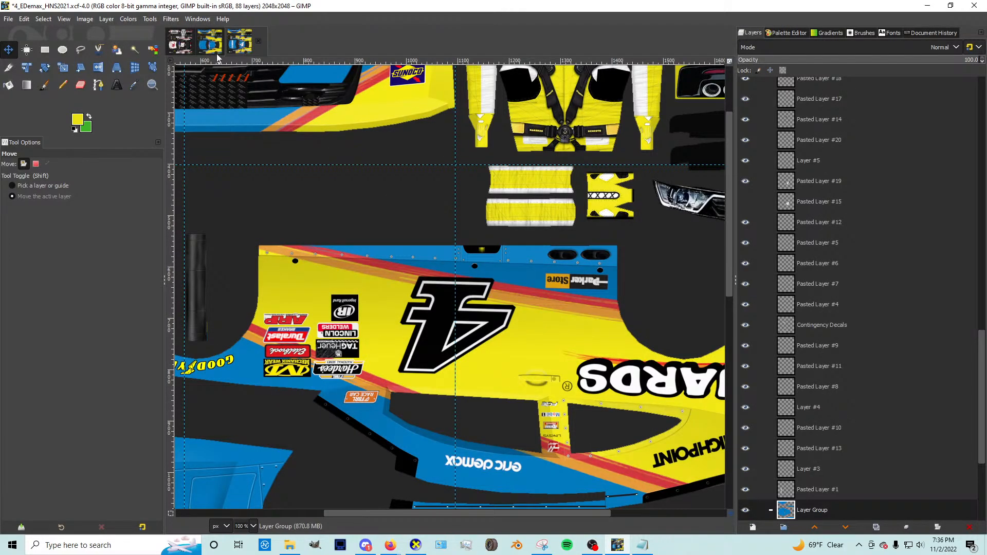
pyautogui.click(181, 42)
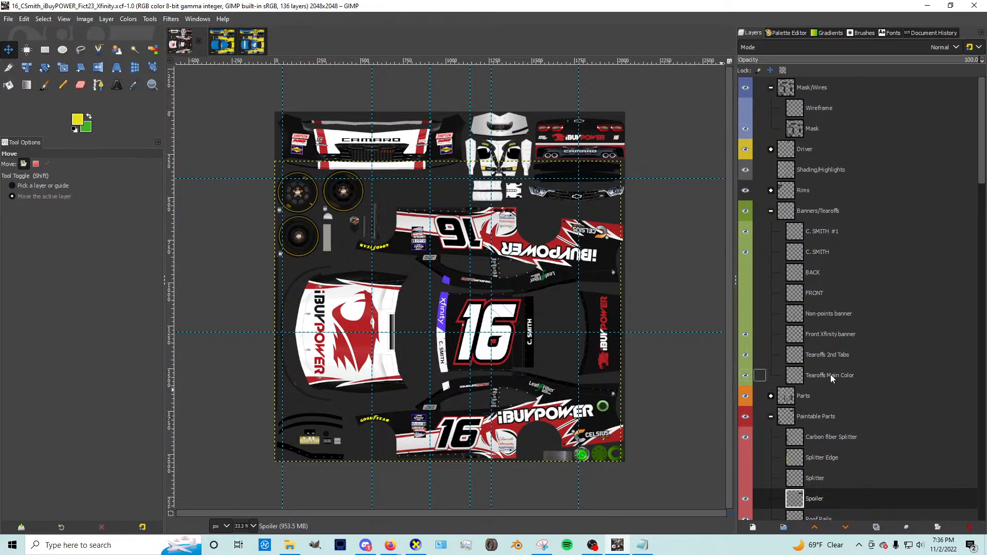
pyautogui.scroll(-15, 793, 241)
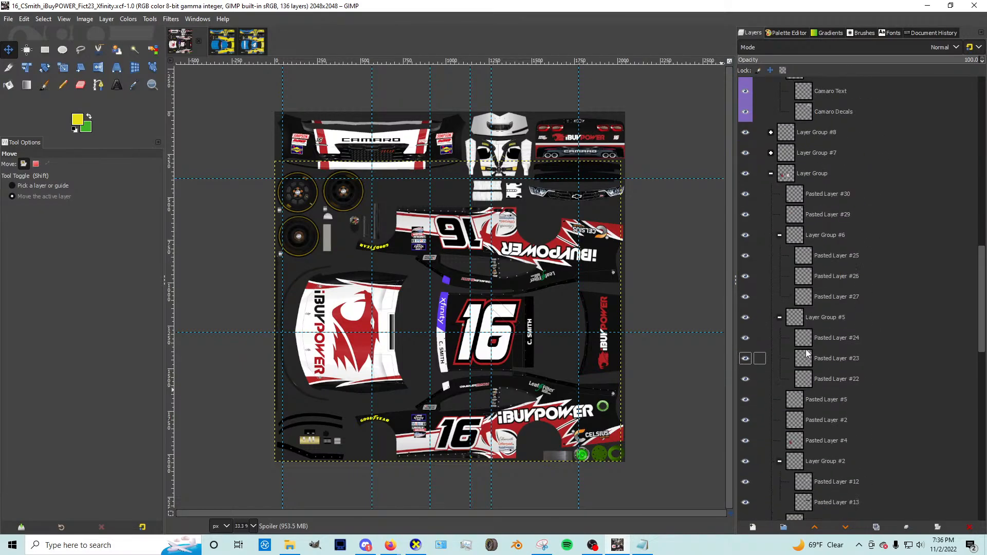
pyautogui.scroll(-15, 809, 345)
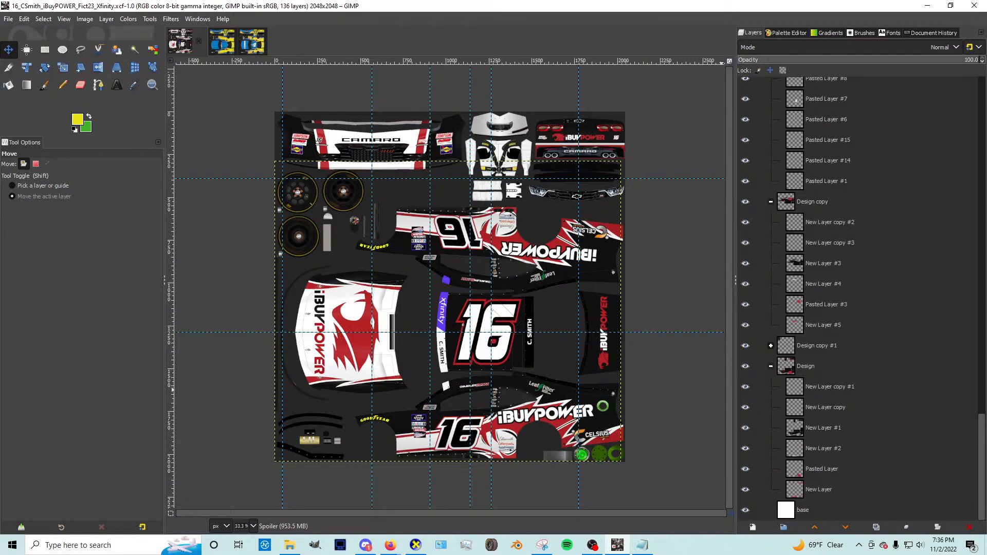
pyautogui.scroll(4, 846, 375)
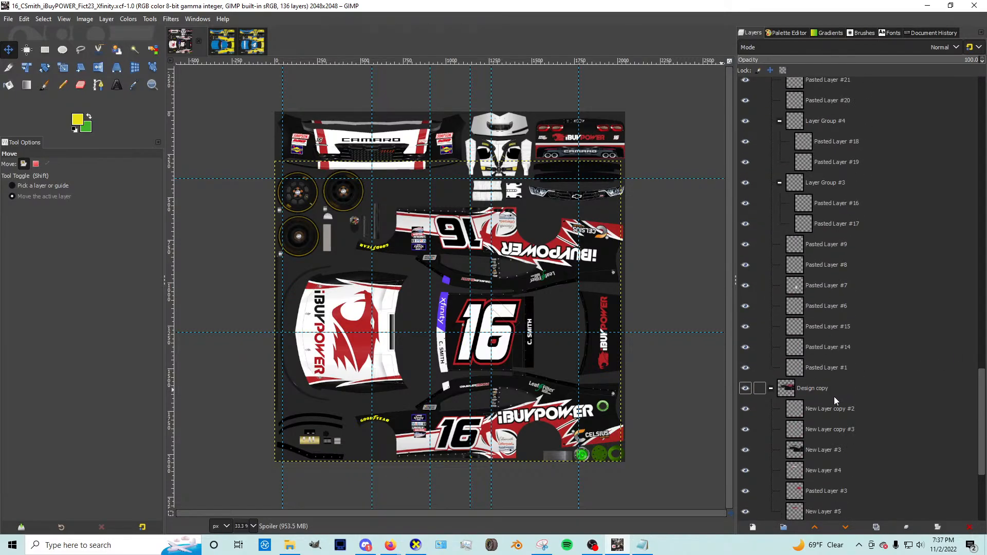
pyautogui.scroll(3, 831, 368)
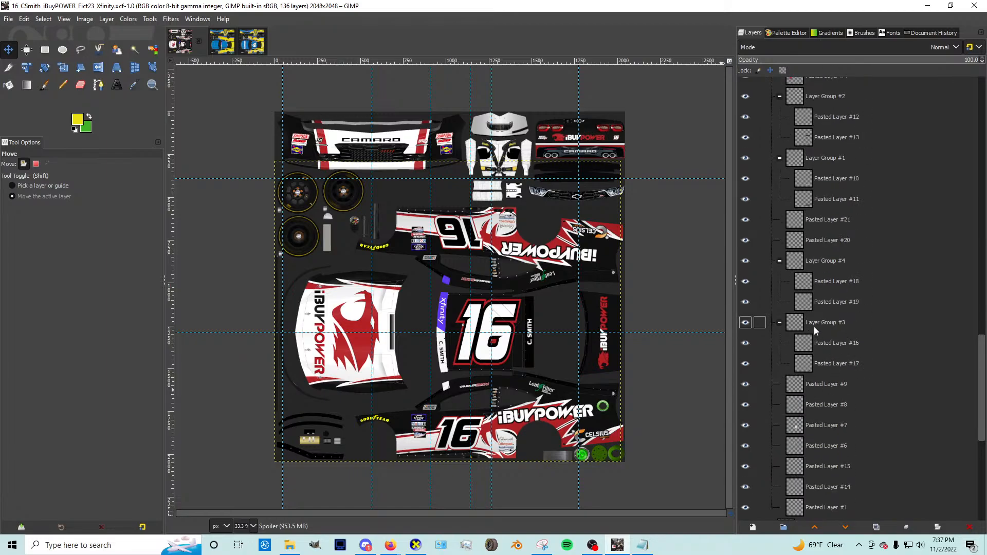
pyautogui.scroll(10, 814, 328)
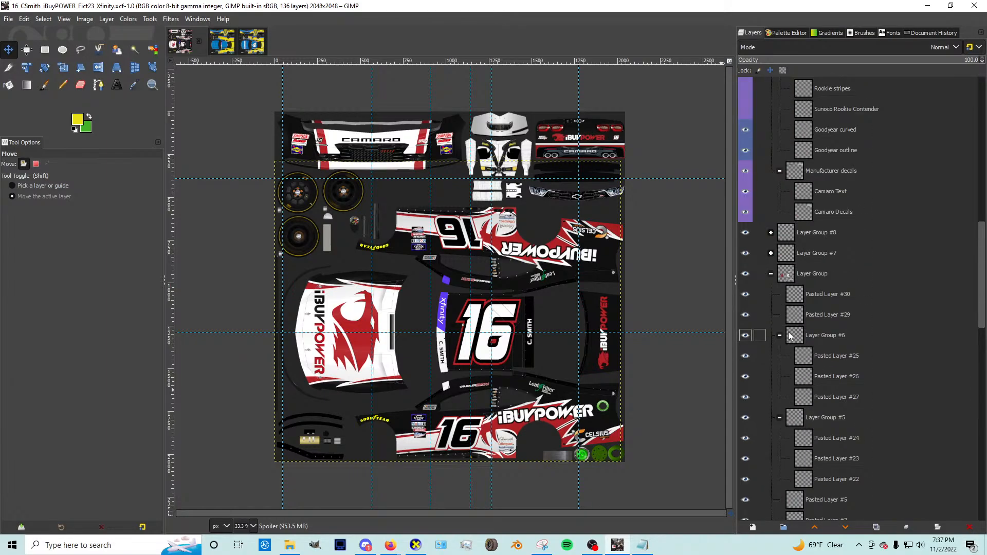
pyautogui.scroll(1, 789, 335)
pyautogui.click(771, 304)
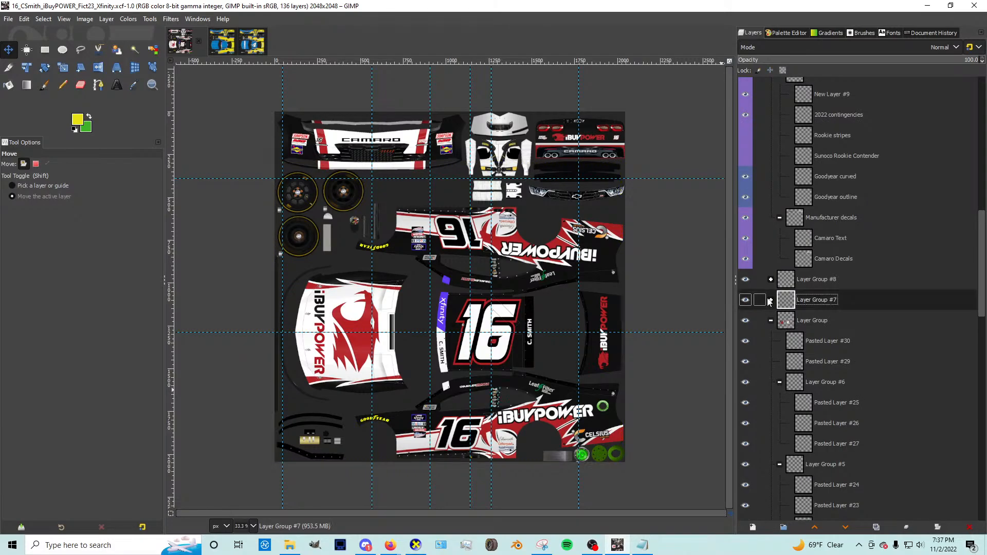
pyautogui.click(771, 301)
pyautogui.click(770, 281)
pyautogui.click(770, 280)
pyautogui.scroll(4, 791, 244)
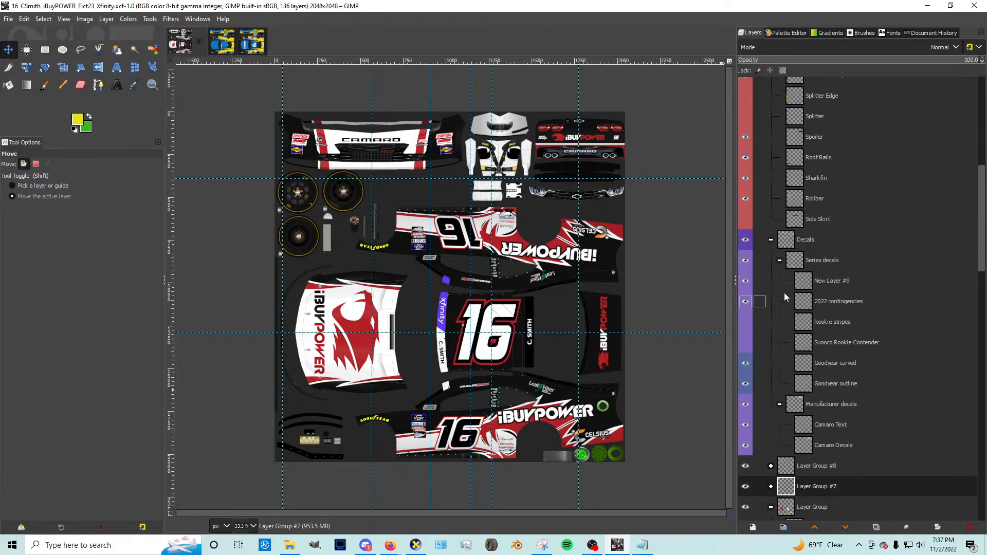
# Step: Toggle the visibility of the Series decals group and its New Layer #9 to check which decals they hold
pyautogui.click(745, 260)
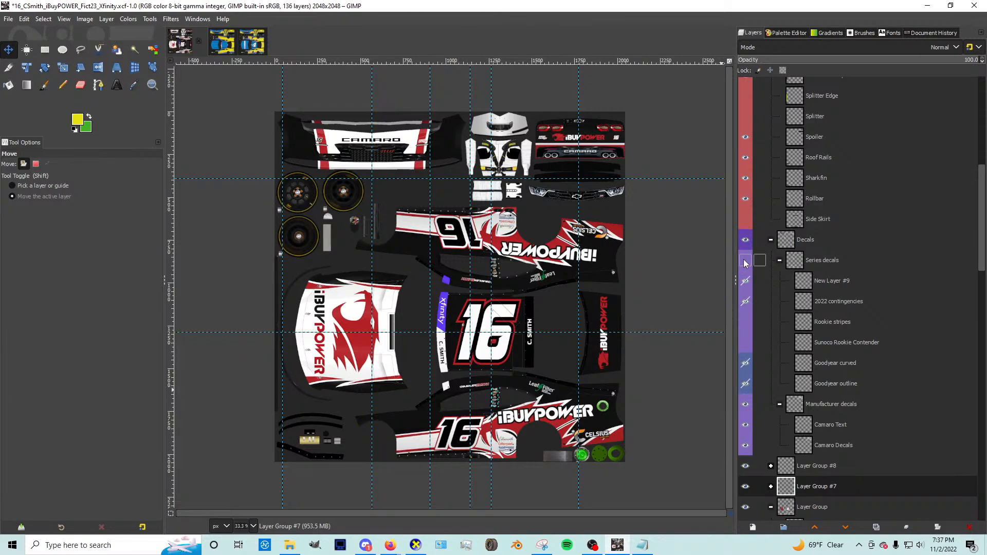
pyautogui.click(745, 260)
pyautogui.click(805, 261)
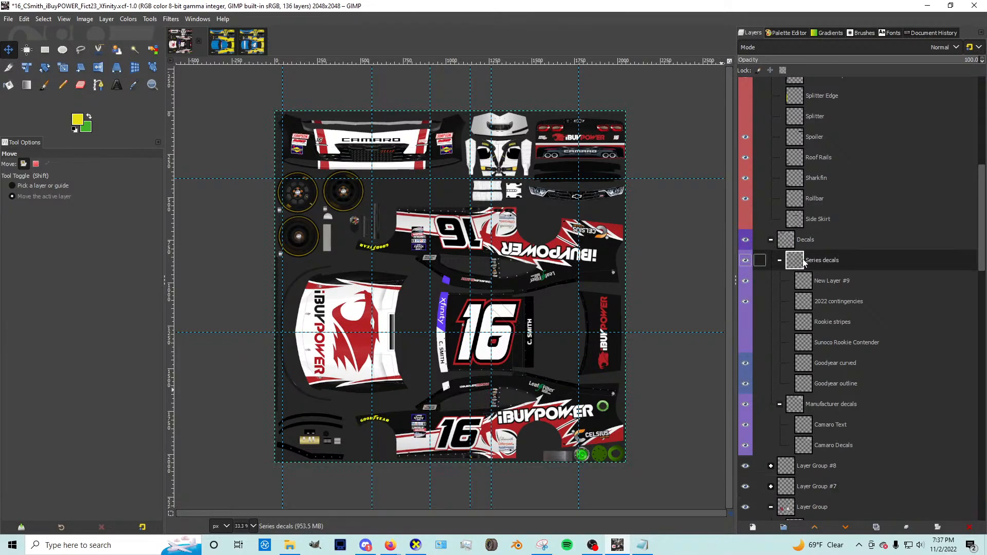
pyautogui.click(745, 281)
pyautogui.click(744, 281)
# Step: Add a new layer directly above 2022 contingencies in the #16 image and merge it down into that layer
pyautogui.click(802, 305)
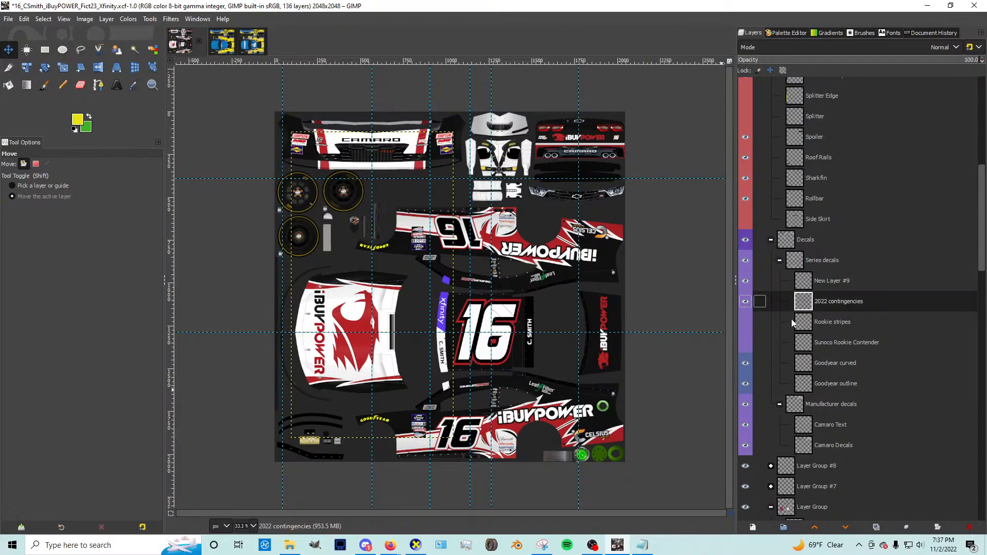
pyautogui.click(752, 526)
pyautogui.click(854, 517)
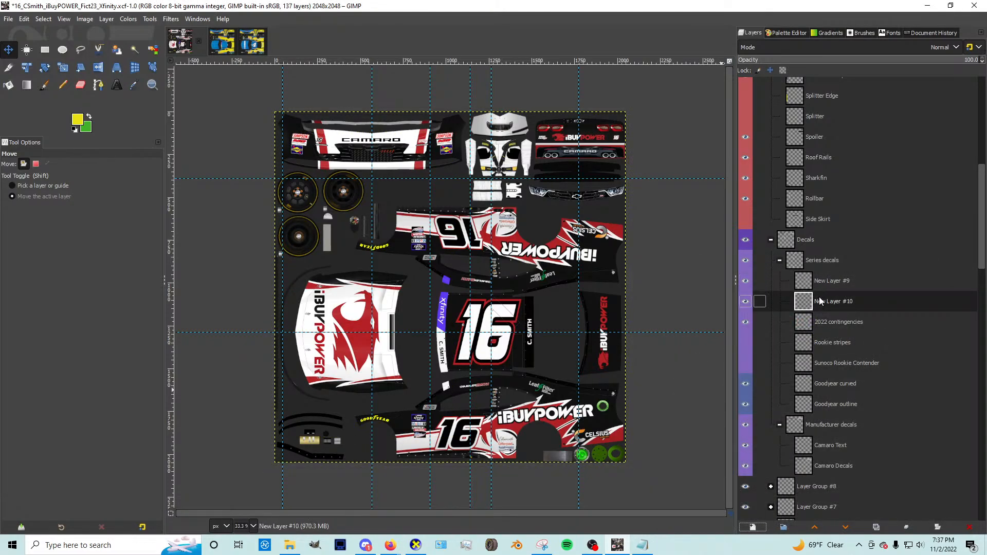
pyautogui.rightClick(818, 302)
pyautogui.click(836, 180)
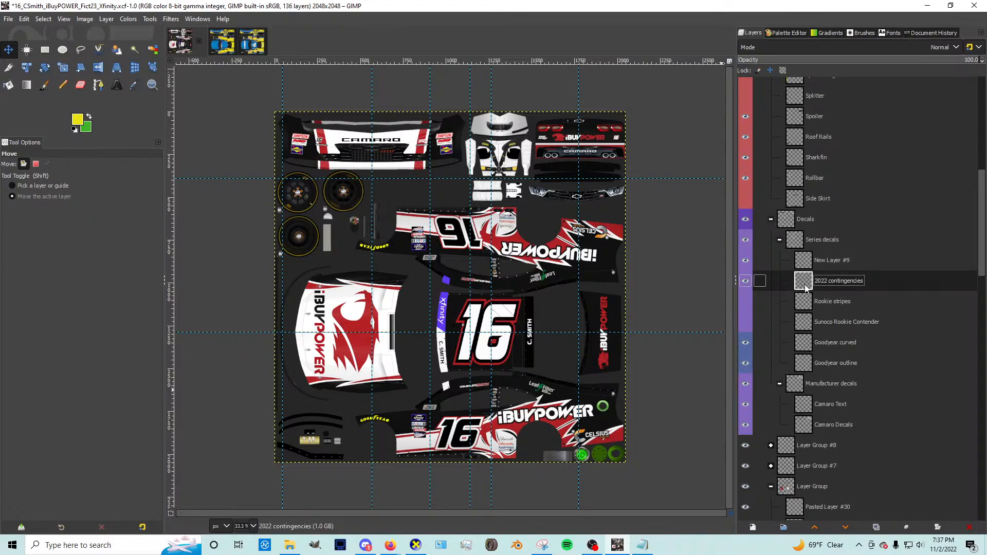
# Step: Bring up the blue and yellow Camaro template image and hide its 2022 contingencies layer
pyautogui.click(221, 41)
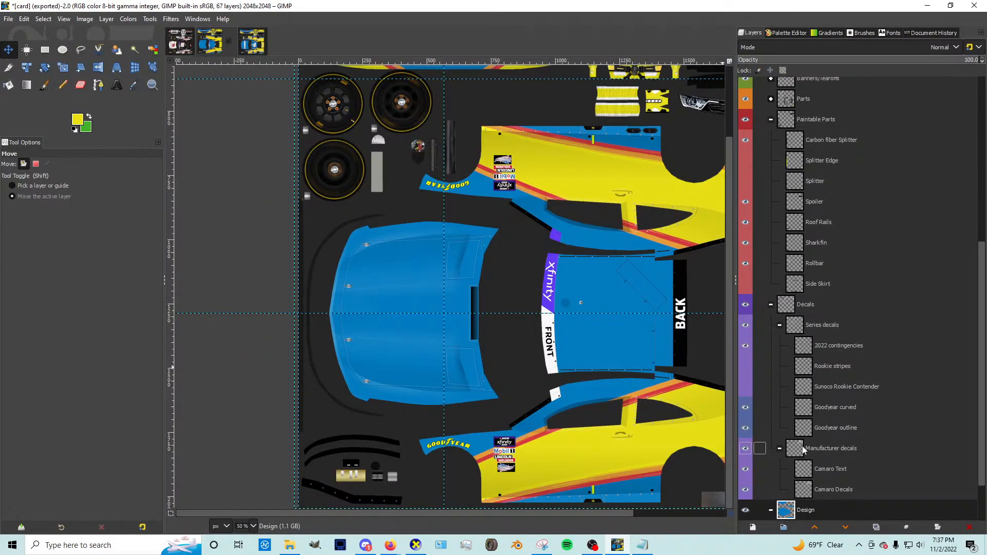
pyautogui.scroll(-2, 804, 449)
pyautogui.scroll(5, 783, 362)
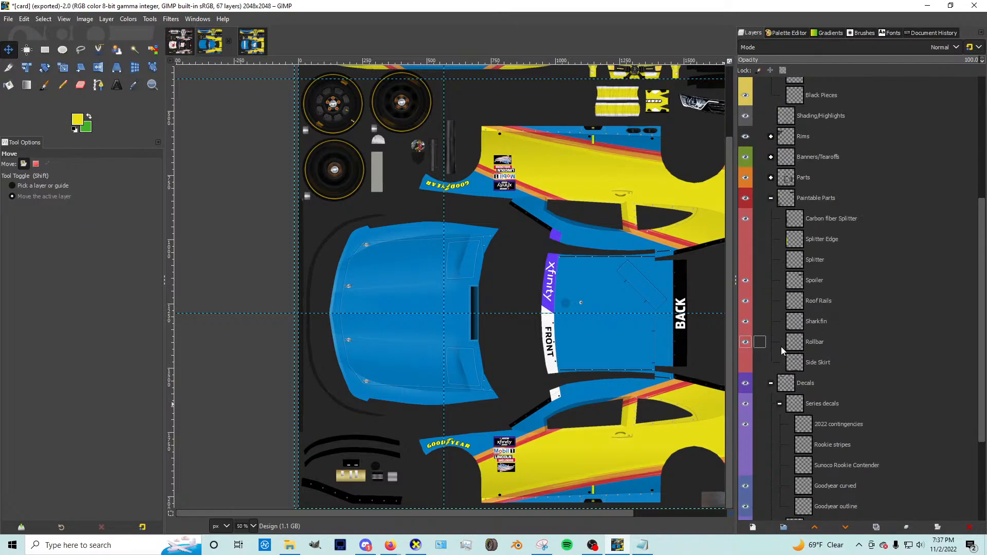
pyautogui.scroll(1, 781, 346)
pyautogui.scroll(5, 775, 346)
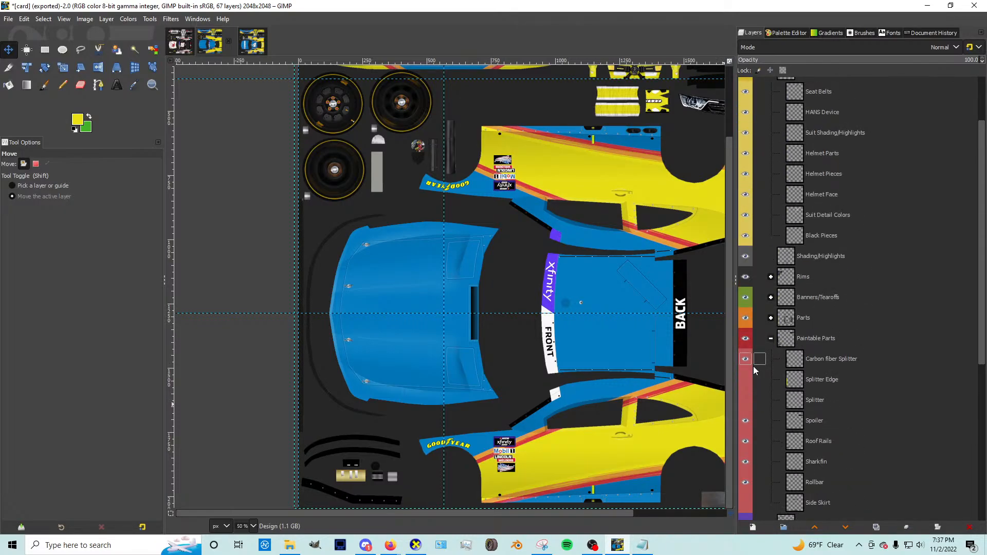
pyautogui.scroll(-7, 755, 368)
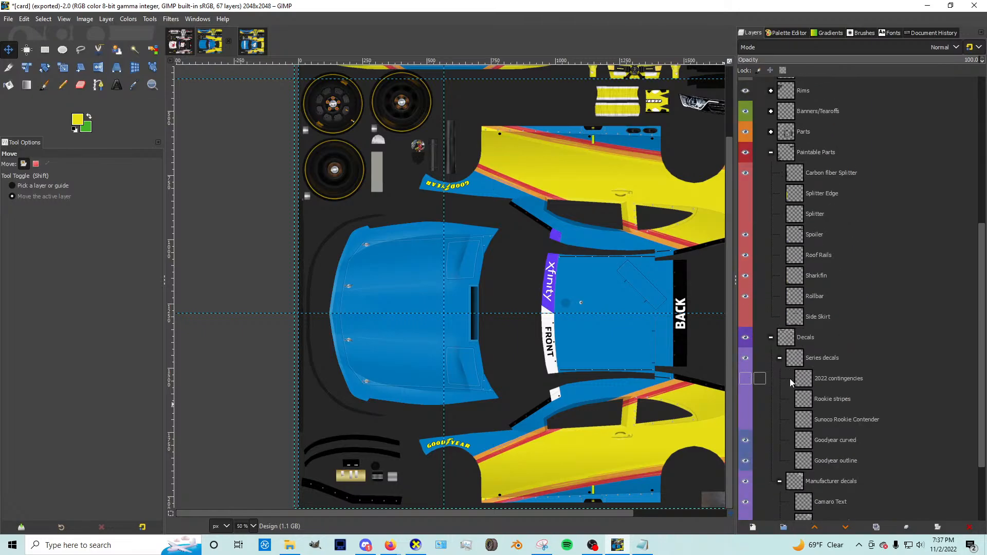
# Step: Add a new layer in the Series decals group and paste the copied 2022 contingencies as a separate layer above it
pyautogui.click(753, 527)
pyautogui.click(834, 513)
pyautogui.hotkey('ctrl', 'v')
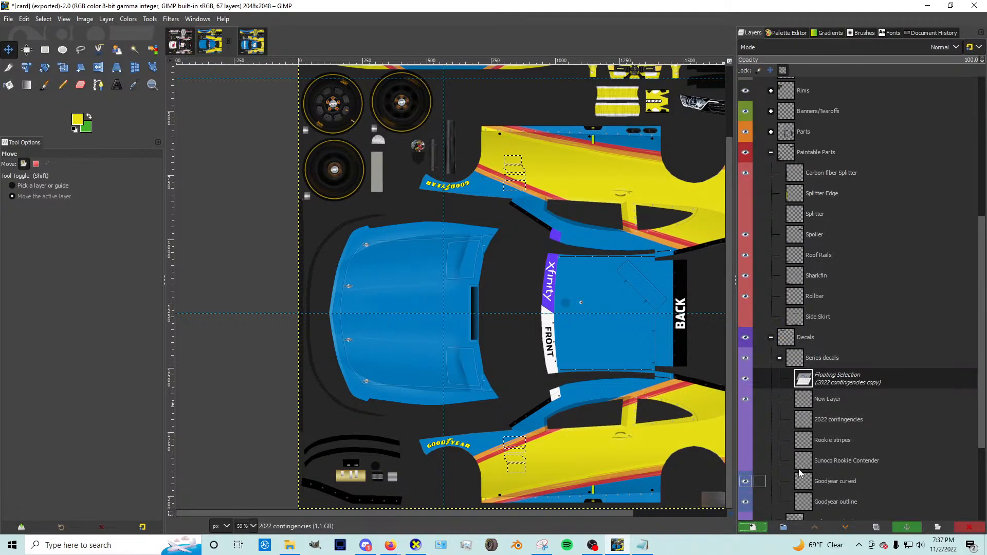
pyautogui.click(752, 527)
# Step: Select the upright Lincoln Welders decal on the car side with a rectangle about 97 by 32 px and delete it
pyautogui.scroll(5, 535, 468)
pyautogui.scroll(1, 508, 460)
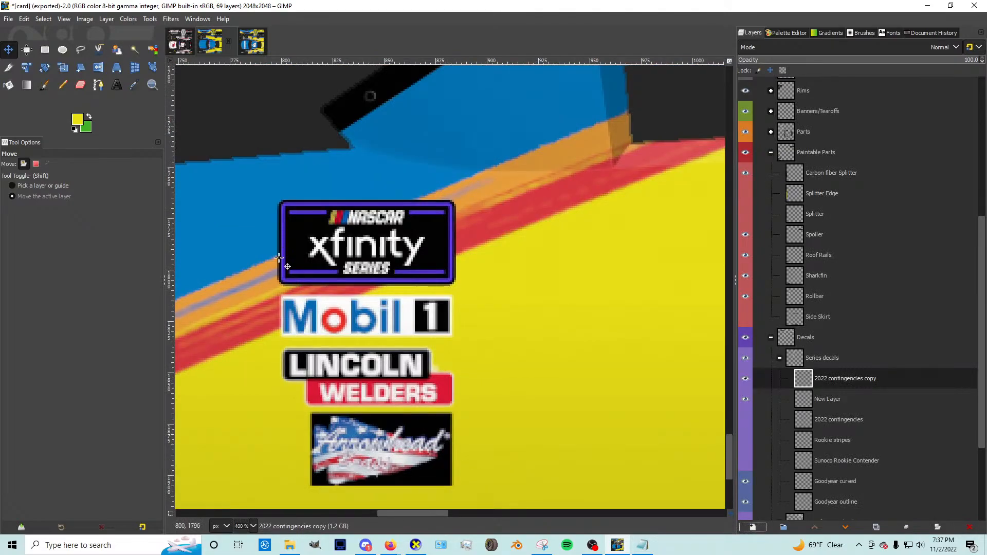
pyautogui.click(46, 50)
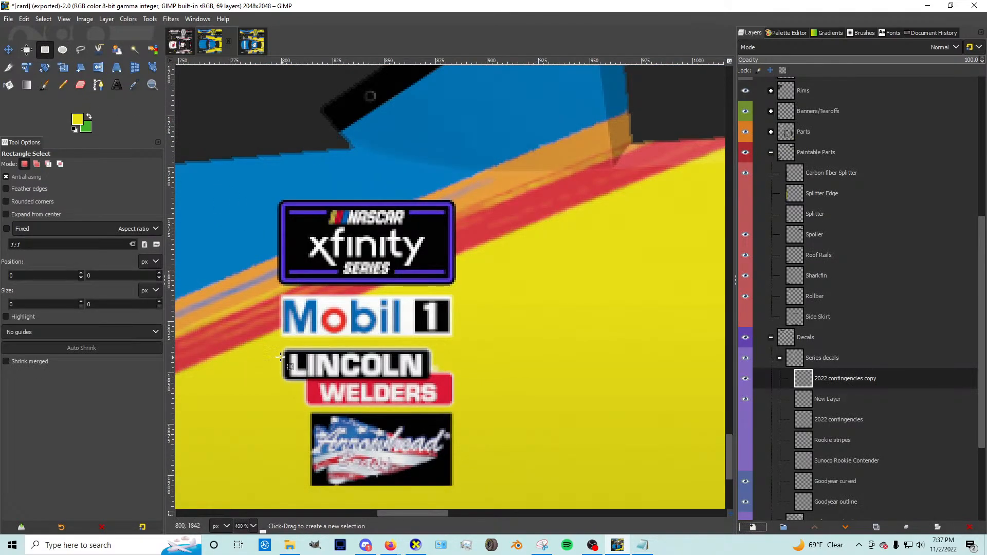
pyautogui.moveTo(271, 345); pyautogui.dragTo(470, 409)
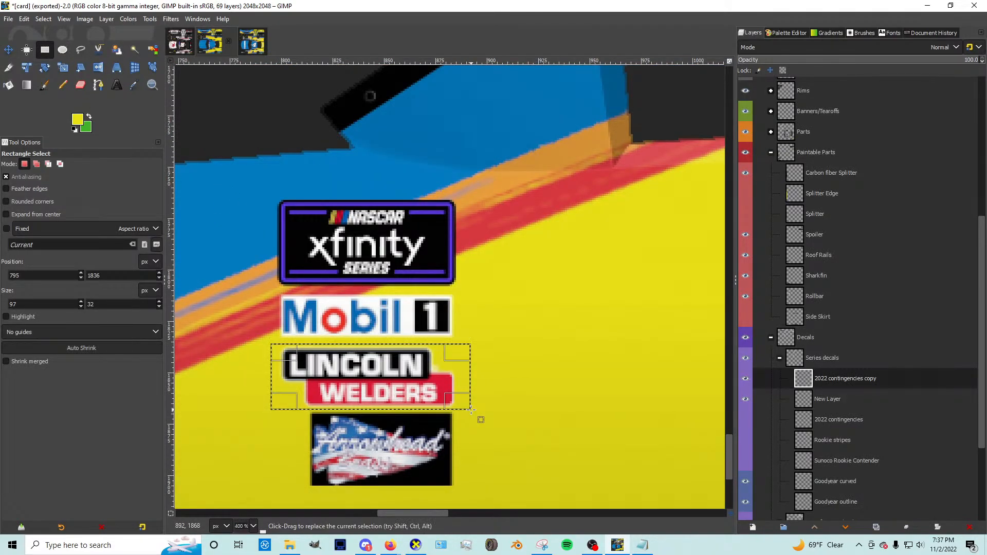
pyautogui.press('Delete')
pyautogui.click(750, 417)
pyautogui.click(750, 417)
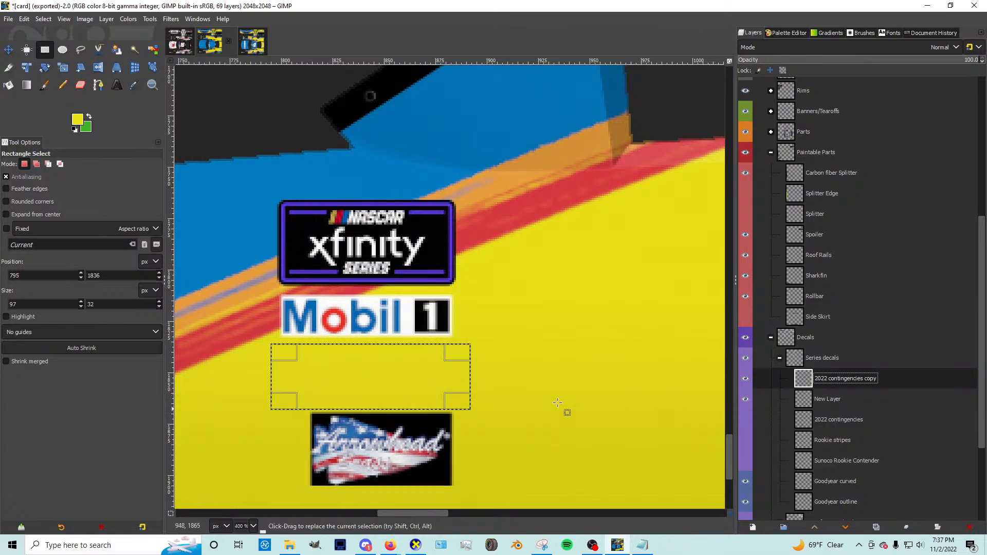
pyautogui.moveTo(383, 398); pyautogui.dragTo(397, 491)
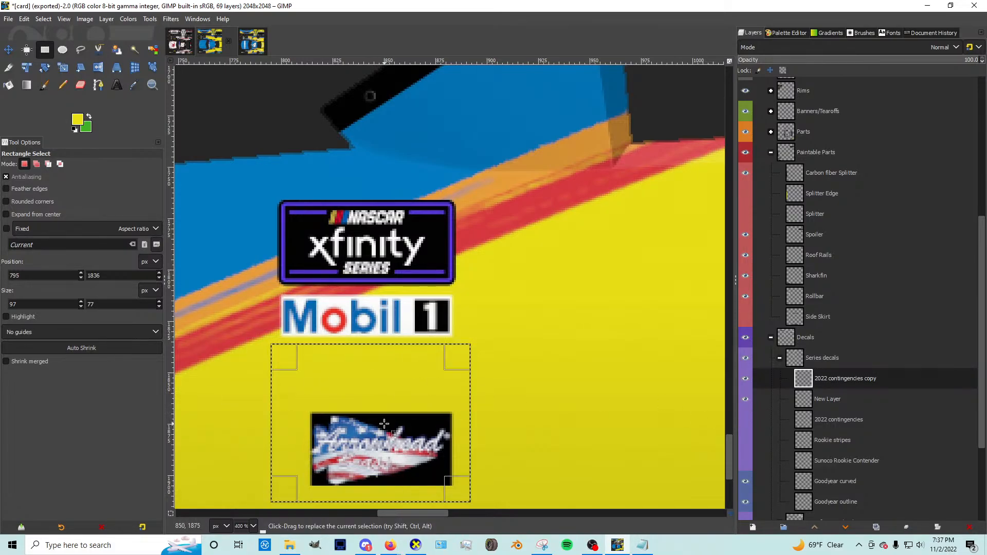
pyautogui.moveTo(384, 422); pyautogui.dragTo(400, 406)
pyautogui.scroll(20, 398, 401)
pyautogui.moveTo(376, 417); pyautogui.dragTo(369, 416)
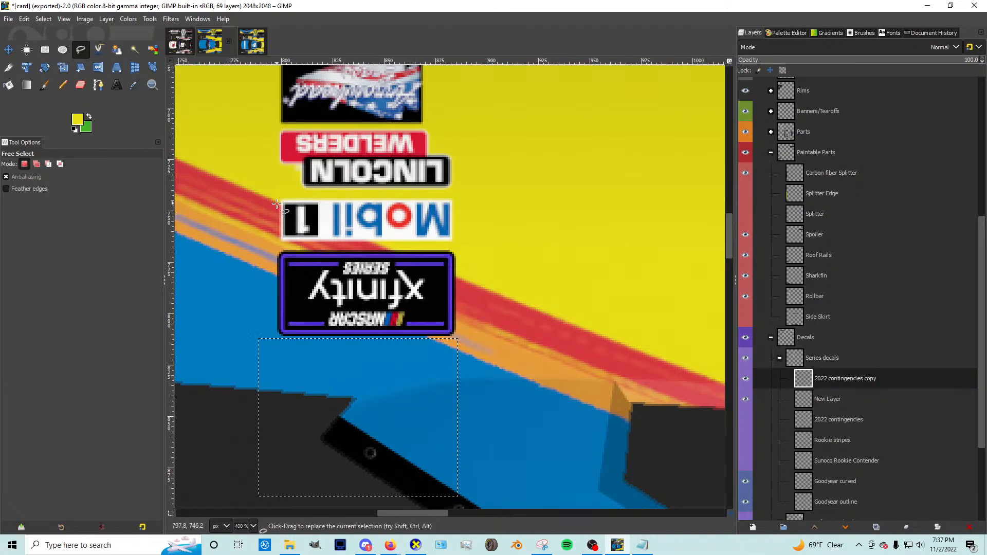
# Step: Outline the upside-down Lincoln Welders decal on the opposite car side with Free Select and delete it
pyautogui.press('f')
pyautogui.click(270, 189)
pyautogui.click(477, 193)
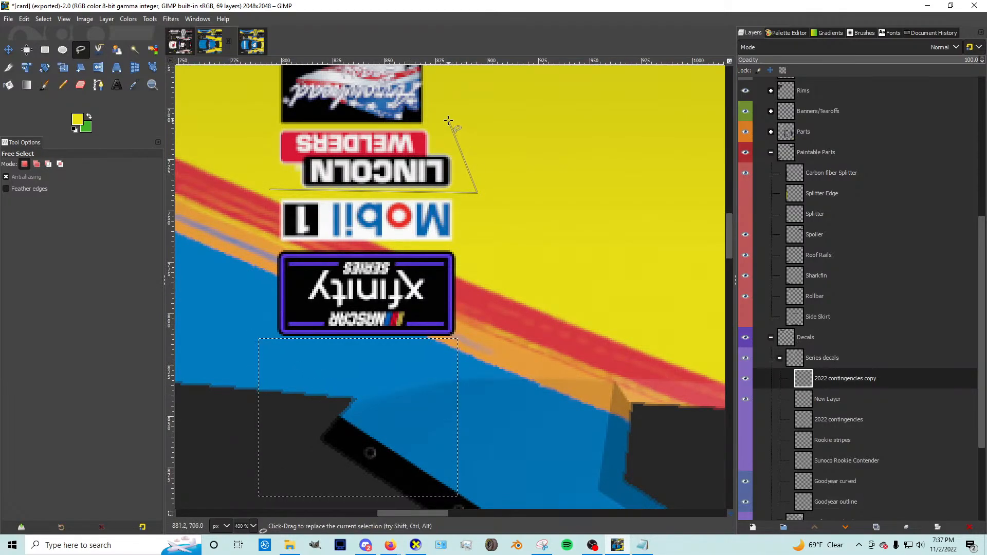
pyautogui.click(450, 127)
pyautogui.click(215, 127)
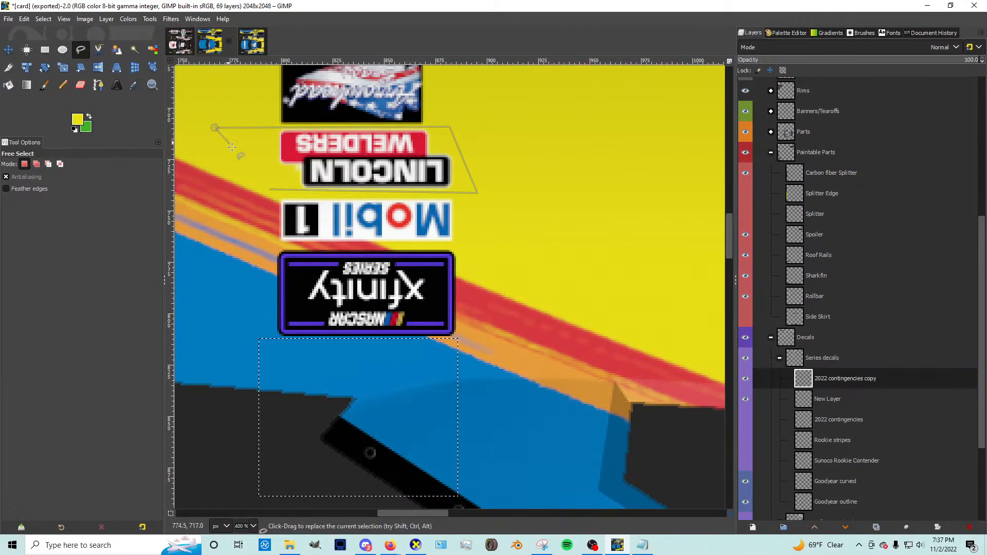
pyautogui.press('Return')
pyautogui.press('Delete')
# Step: Select the upside-down Arrowhead decal with a rectangle about 109 by 52 px, then copy and paste it in place
pyautogui.scroll(1, 237, 168)
pyautogui.click(44, 50)
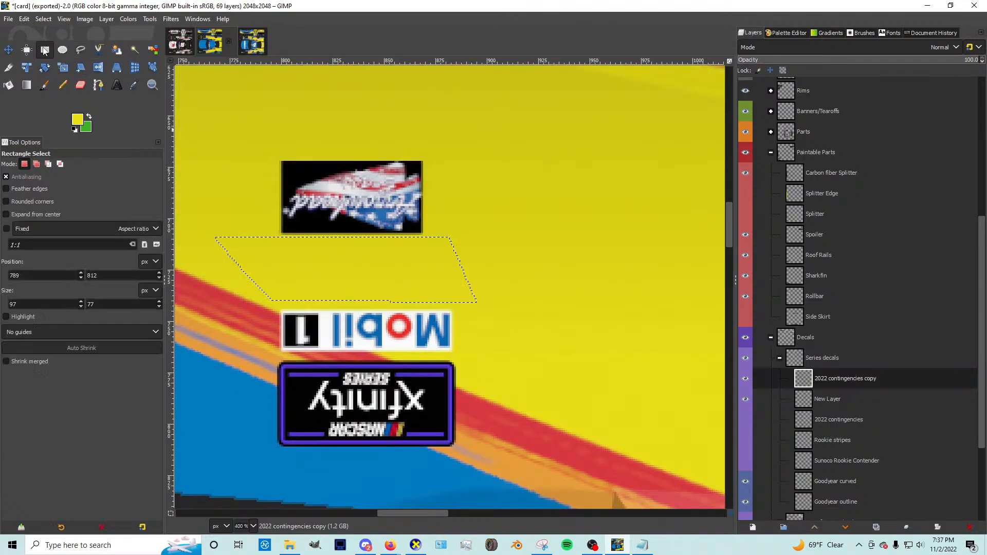
pyautogui.moveTo(234, 140); pyautogui.dragTo(457, 246)
pyautogui.hotkey('ctrl', 'c')
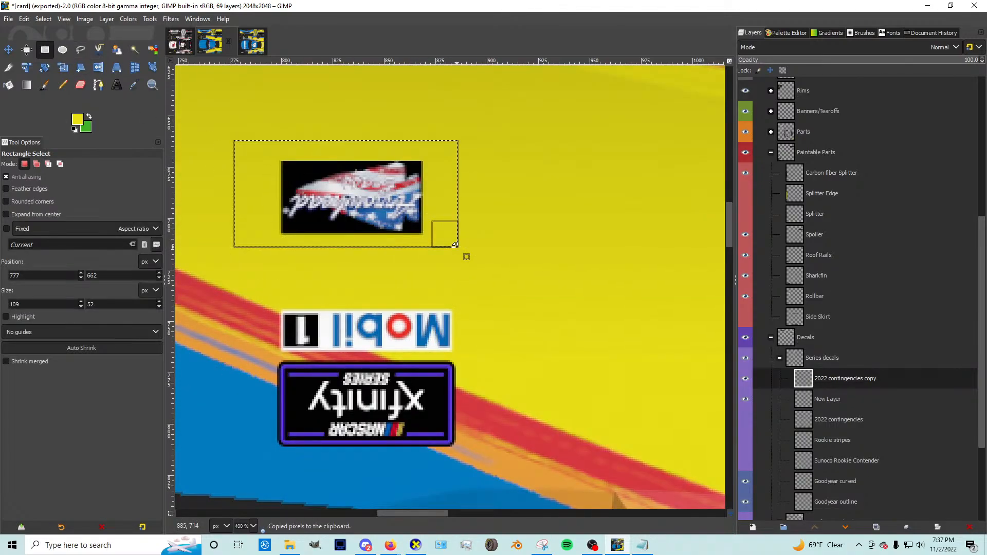
pyautogui.hotkey('ctrl', 'v')
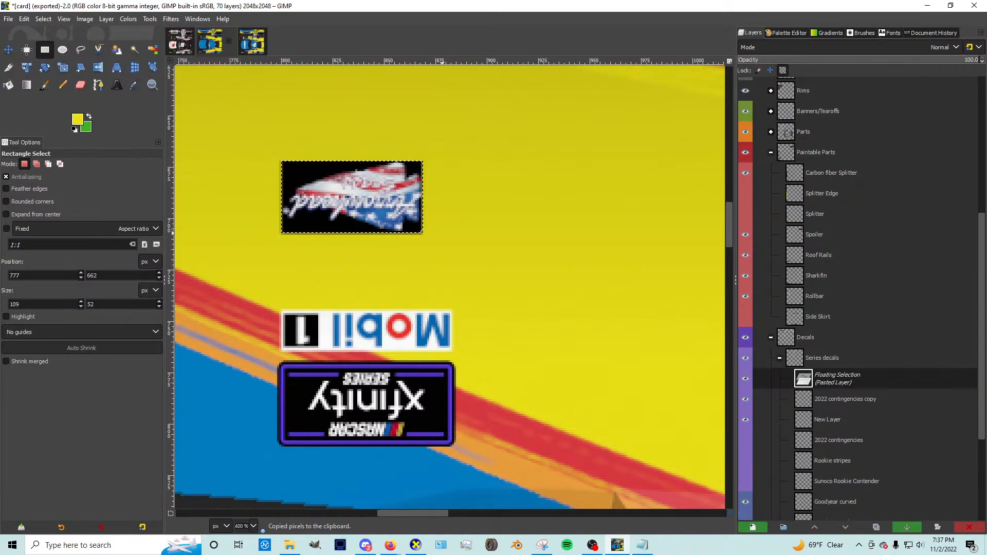
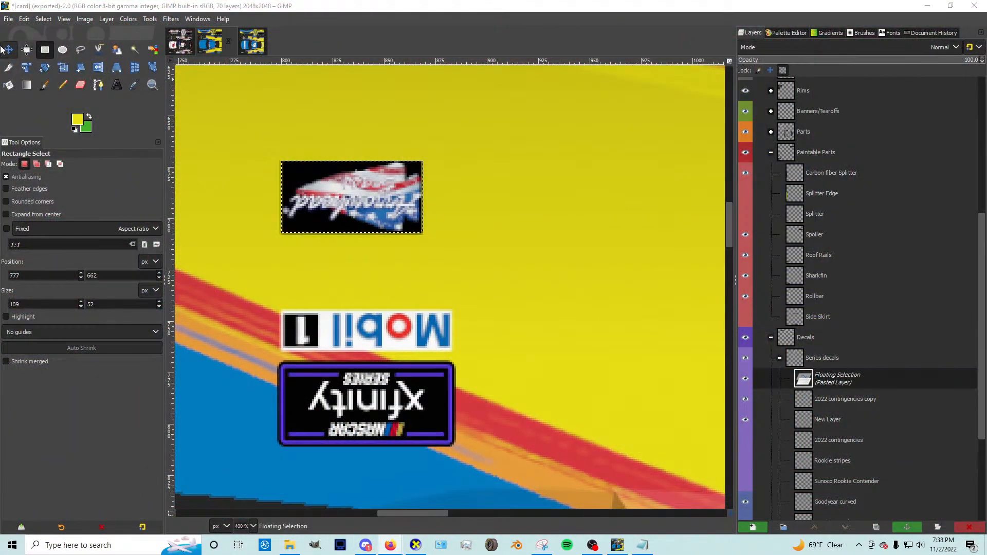
# Step: Move the pasted Arrowhead decal straight down into the gap so it sits just above the upside-down Mobil 1 decal
pyautogui.click(8, 49)
pyautogui.moveTo(389, 280); pyautogui.dragTo(427, 308)
pyautogui.press('Down')
pyautogui.press('Down')
pyautogui.press('Down')
pyautogui.press('Down')
pyautogui.press('Down')
pyautogui.press('Down')
pyautogui.press('Down')
pyautogui.press('Down')
pyautogui.press('Down')
pyautogui.press('Down')
pyautogui.press('Down')
pyautogui.press('Down')
pyautogui.press('Down')
pyautogui.press('Down')
pyautogui.press('Down')
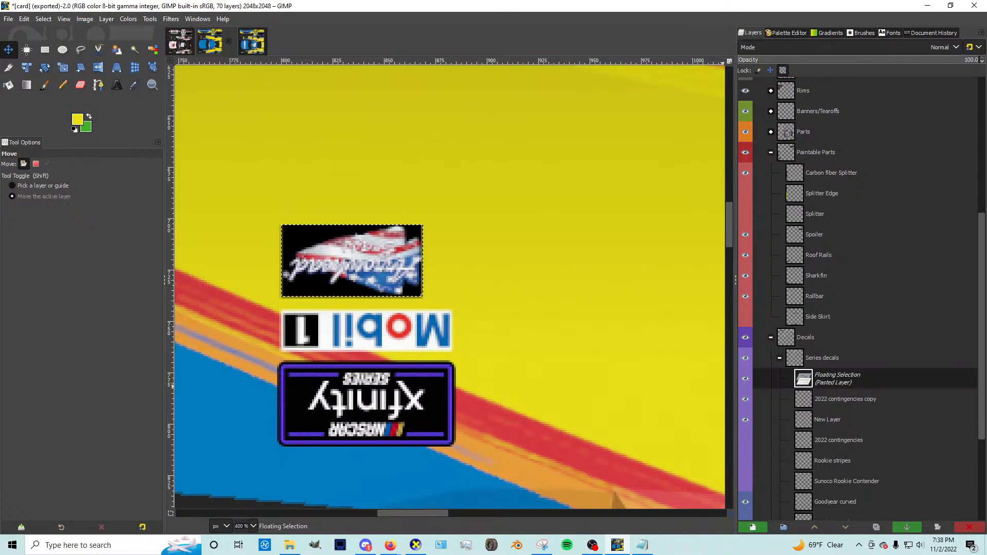
# Step: Anchor the upside-down Arrowhead decal and check the fender decal stack against the No. 1 Huck's Market car photo in Firefox
pyautogui.hotkey('ctrl', 'h')
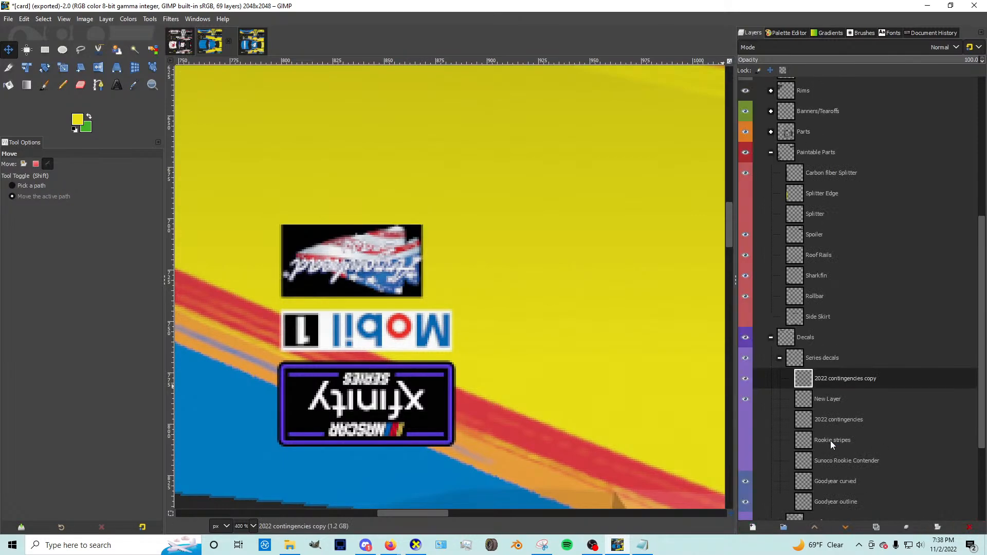
pyautogui.hotkey('ctrl', 'shift', 'e')
pyautogui.hotkey('alt', 'Tab')
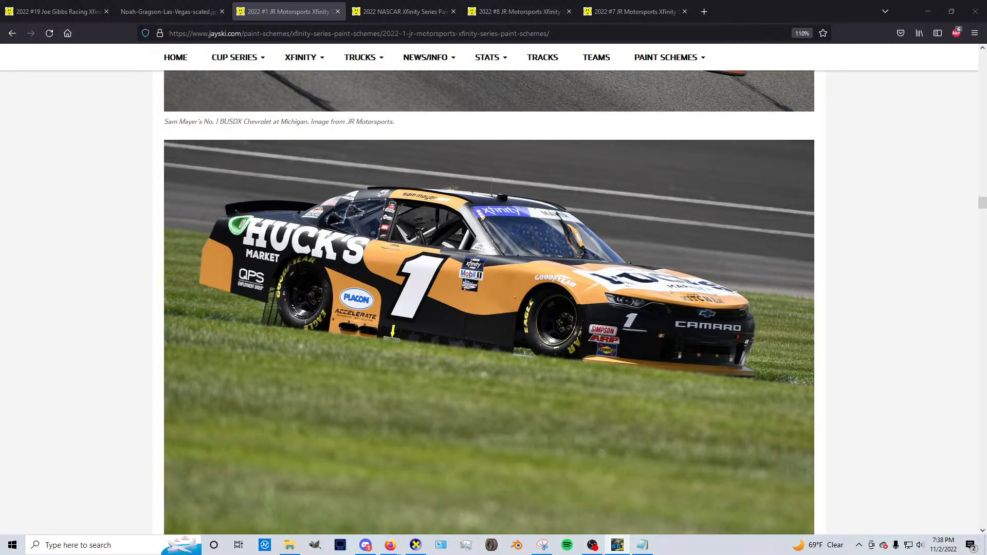
pyautogui.hotkey('alt', 'Tab')
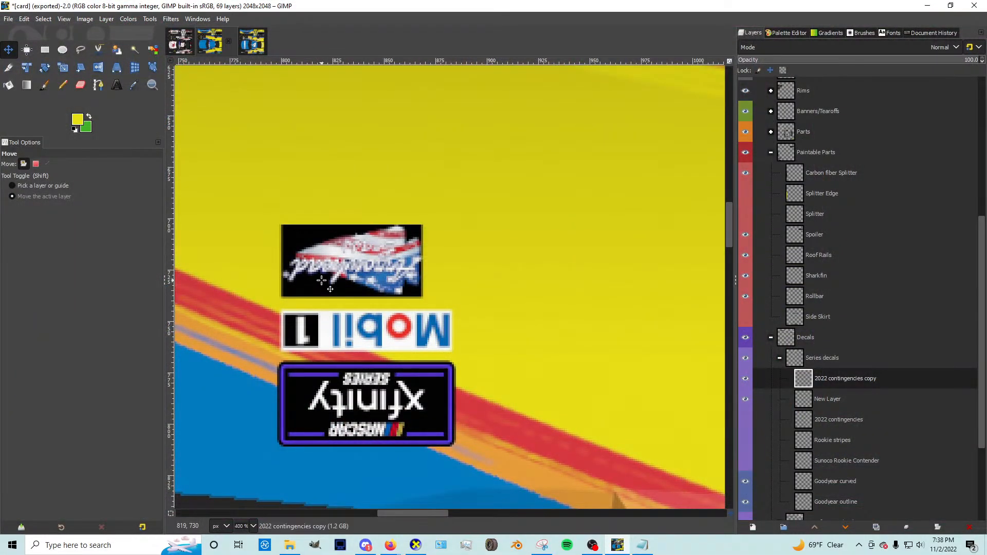
# Step: Shift the upside-down Arrowhead decal right to centre it over Mobil 1, lower it 2 px, compare with the reference photo and anchor it
pyautogui.hotkey('ctrl', 'v')
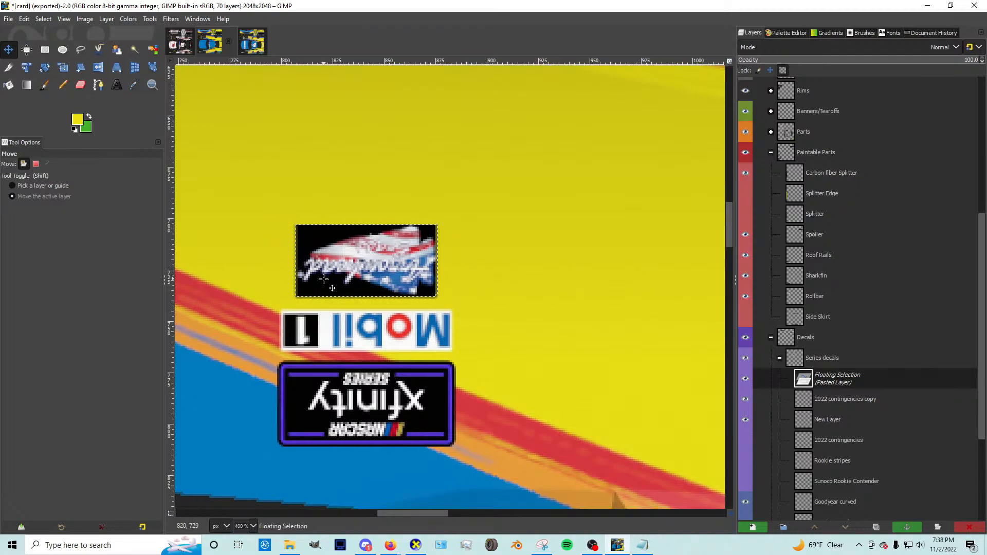
pyautogui.press('Down')
pyautogui.press('Down')
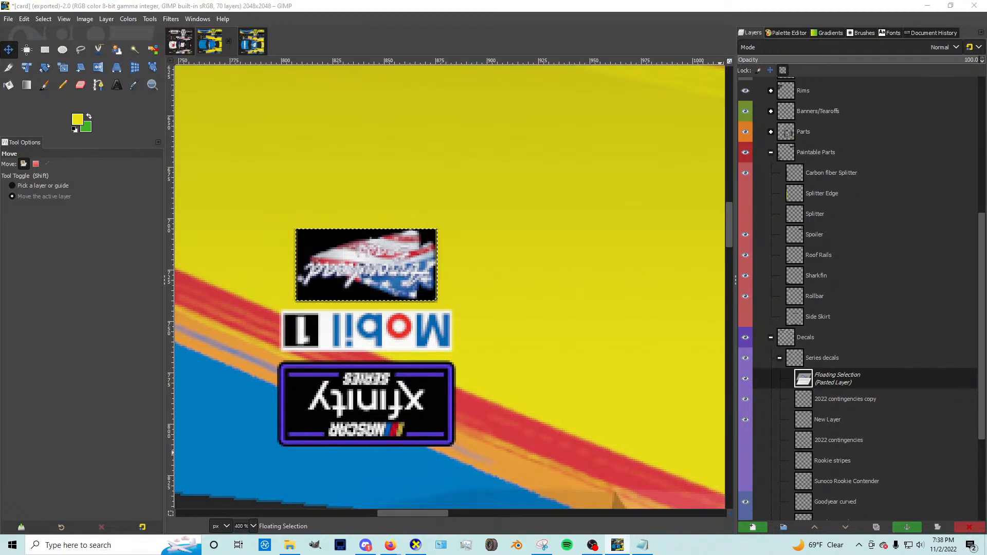
pyautogui.hotkey('alt', 'Tab')
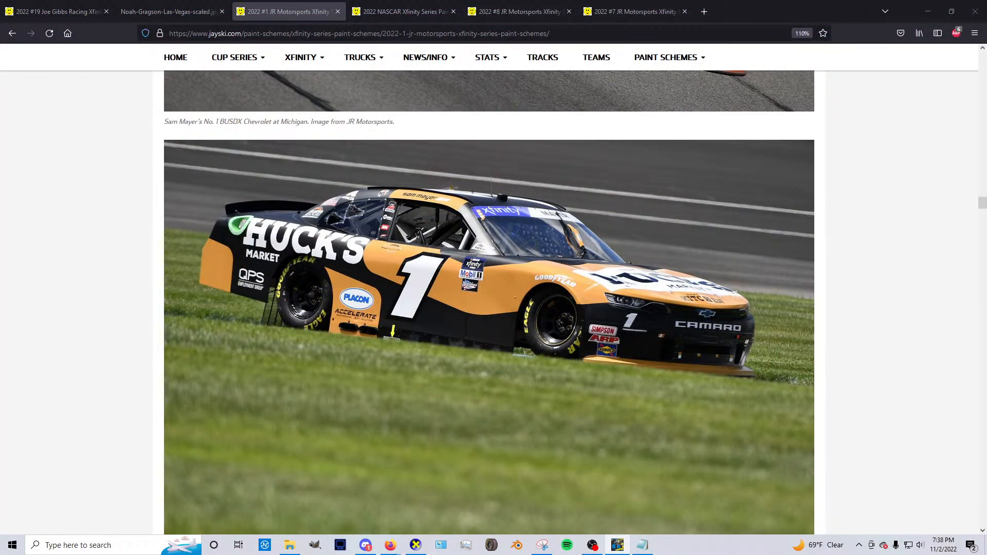
pyautogui.hotkey('alt', 'Tab')
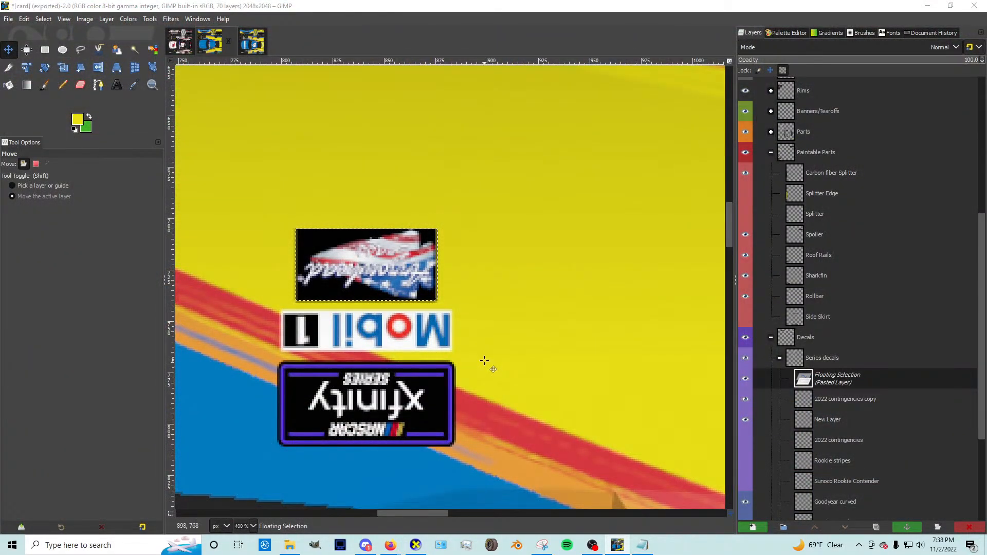
pyautogui.click(48, 163)
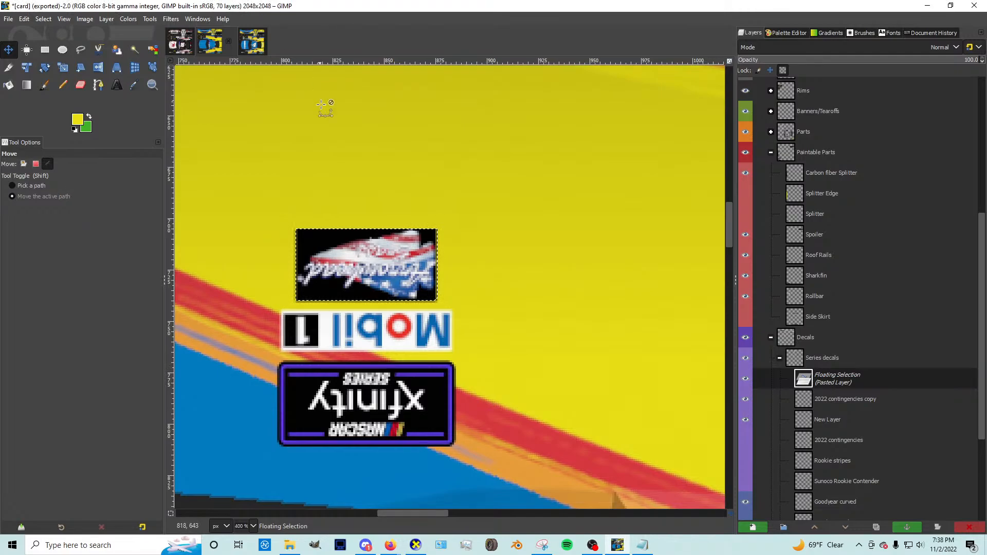
pyautogui.hotkey('ctrl', 'h')
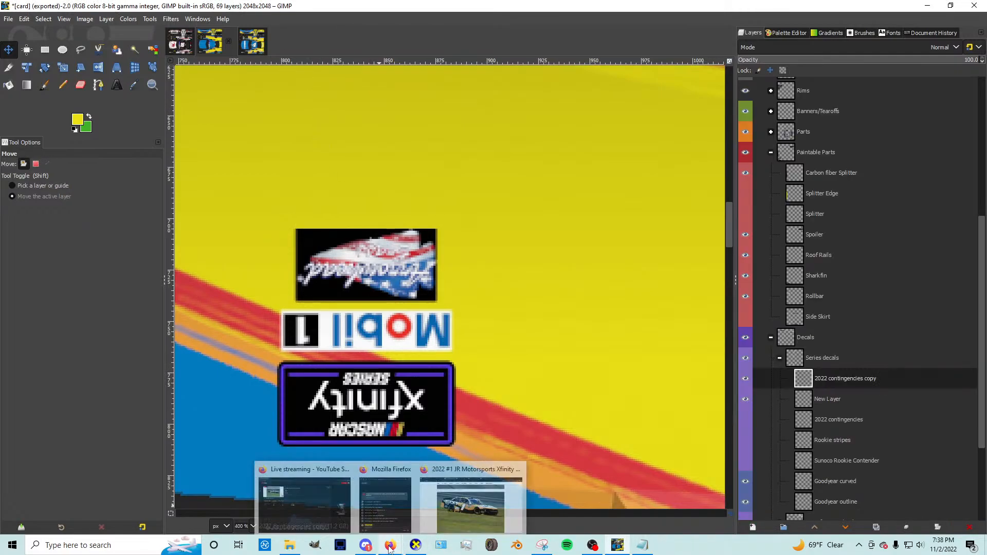
# Step: Select the upright Arrowhead decal on the opposite car side with a rectangle about 86 by 52 px and float it in place
pyautogui.scroll(-3, 432, 360)
pyautogui.scroll(-20, 431, 357)
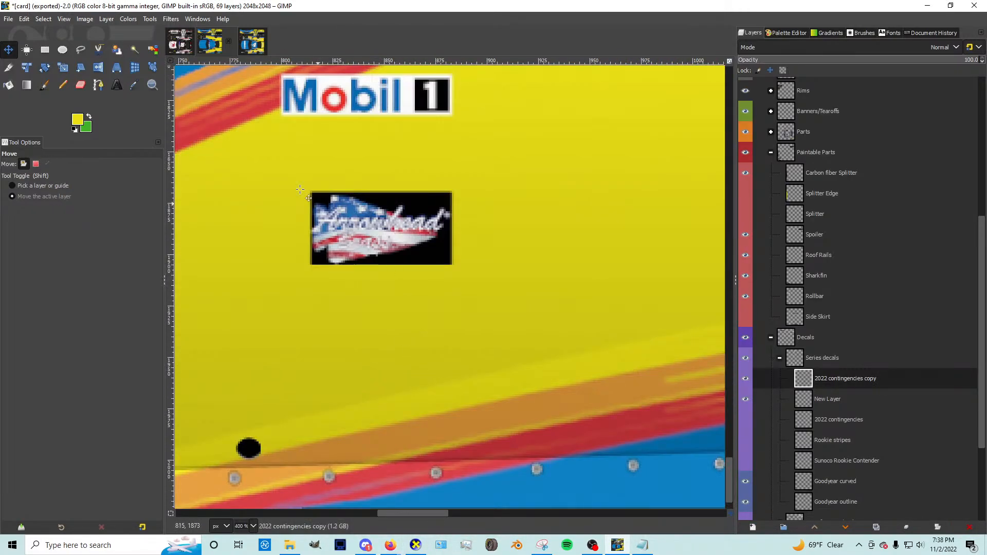
pyautogui.click(45, 49)
pyautogui.scroll(6, 247, 183)
pyautogui.moveTo(293, 392)
pyautogui.mouseDown()
pyautogui.moveTo(360, 418)
pyautogui.moveTo(469, 494)
pyautogui.mouseUp()
pyautogui.hotkey('ctrl', 'c')
pyautogui.hotkey('ctrl', 'v')
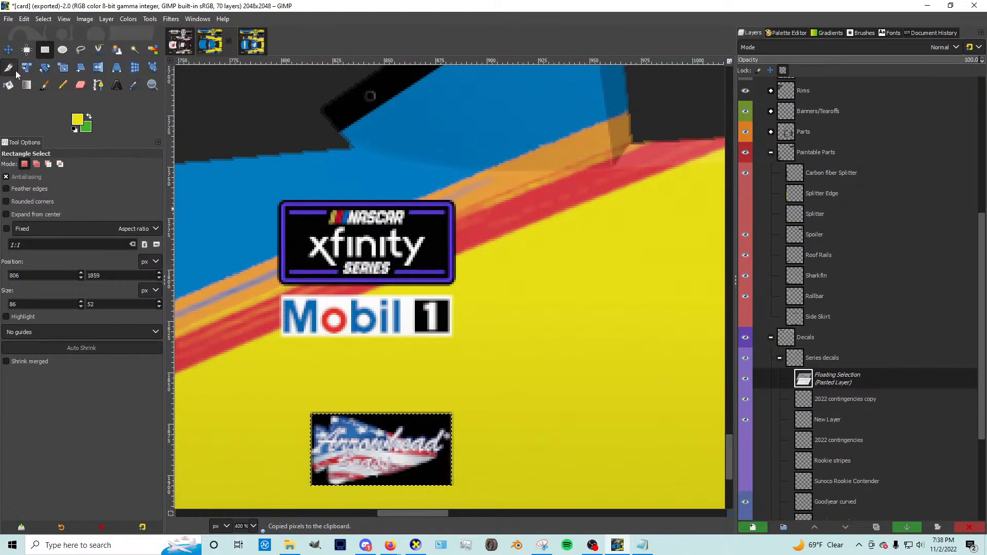
# Step: Move the floating Arrowhead decal up to sit centred just below the upright Mobil 1 decal and anchor it
pyautogui.click(9, 49)
pyautogui.moveTo(405, 451); pyautogui.dragTo(394, 390)
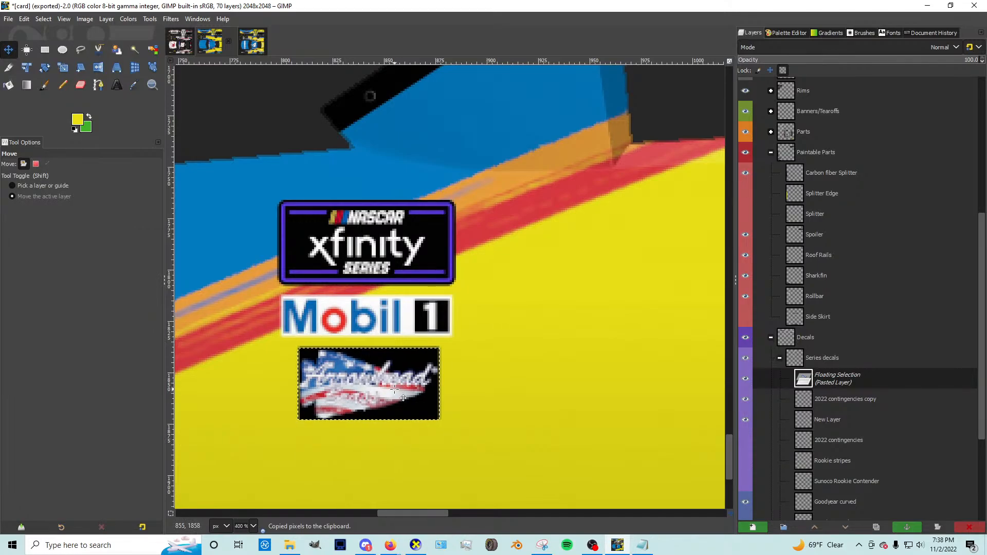
pyautogui.hotkey('ctrl', 'j')
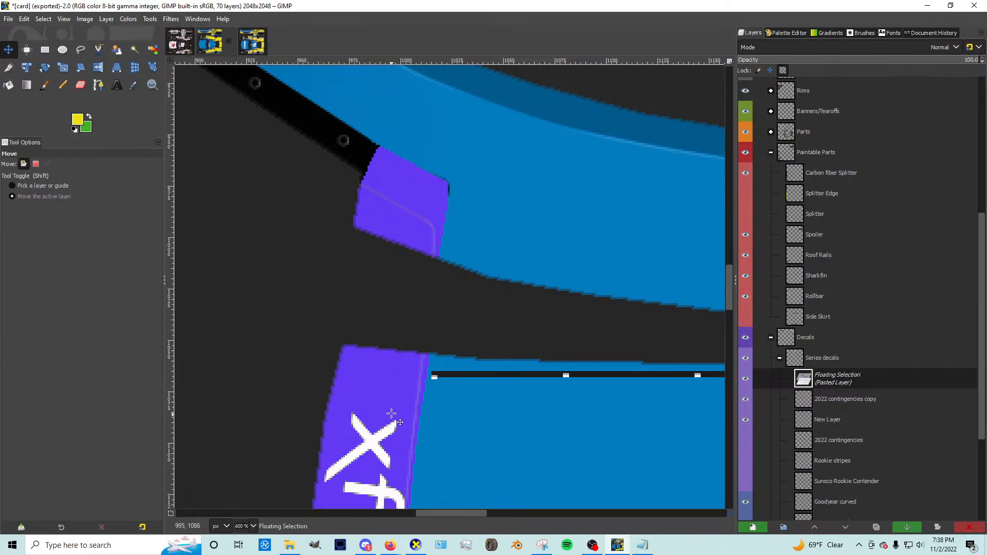
pyautogui.scroll(-15, 391, 413)
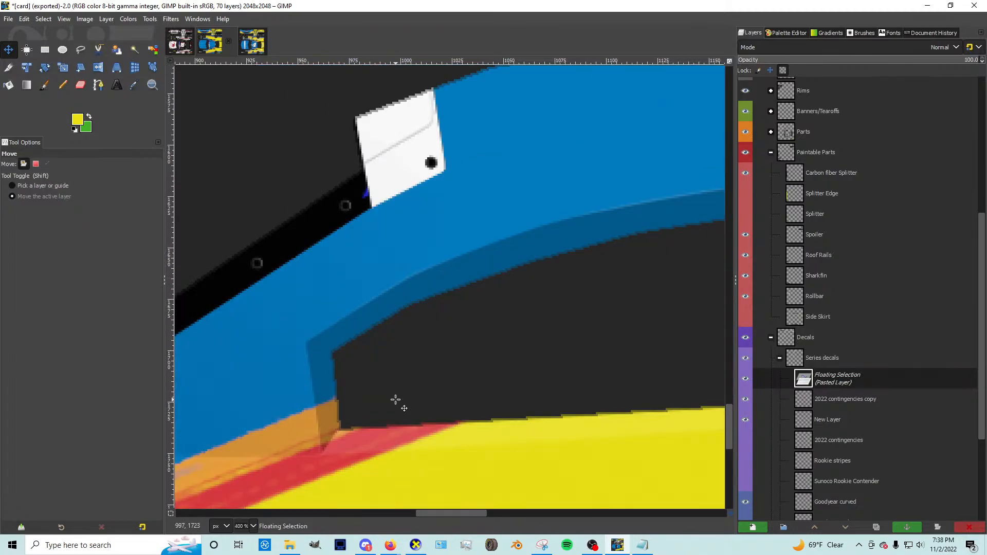
pyautogui.hotkey('ctrl', 'h')
pyautogui.press('1')
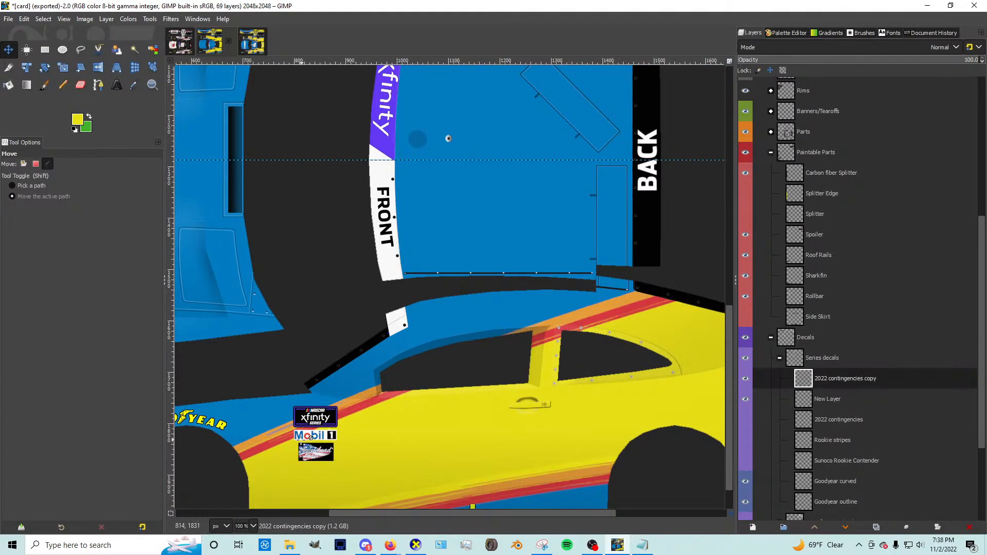
# Step: Select the upside-down Arrowhead and Mobil 1 decals with a rectangle about 104 by 67 px, lower them 3 px toward the Xfinity decal and anchor them
pyautogui.press('3')
pyautogui.press('r')
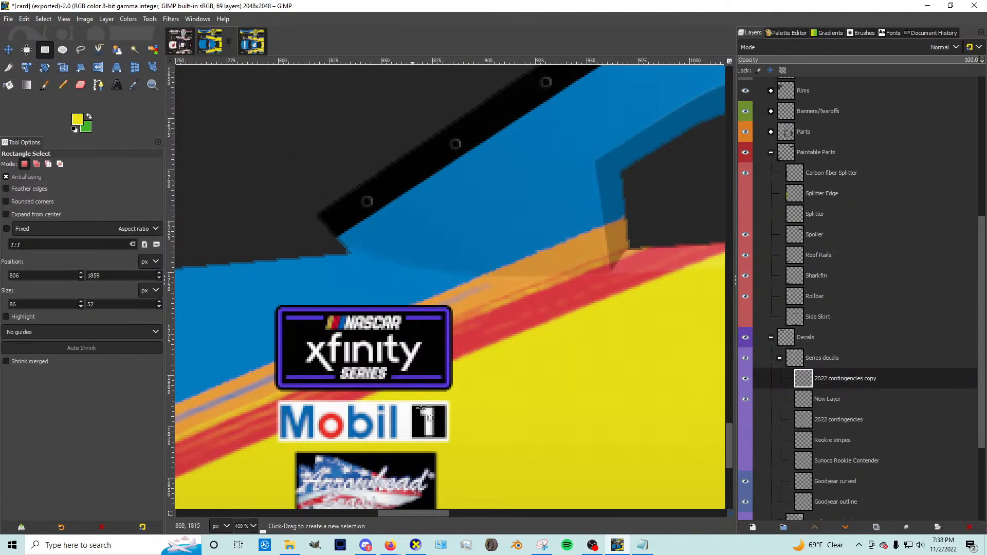
pyautogui.scroll(-3, 420, 409)
pyautogui.press('4')
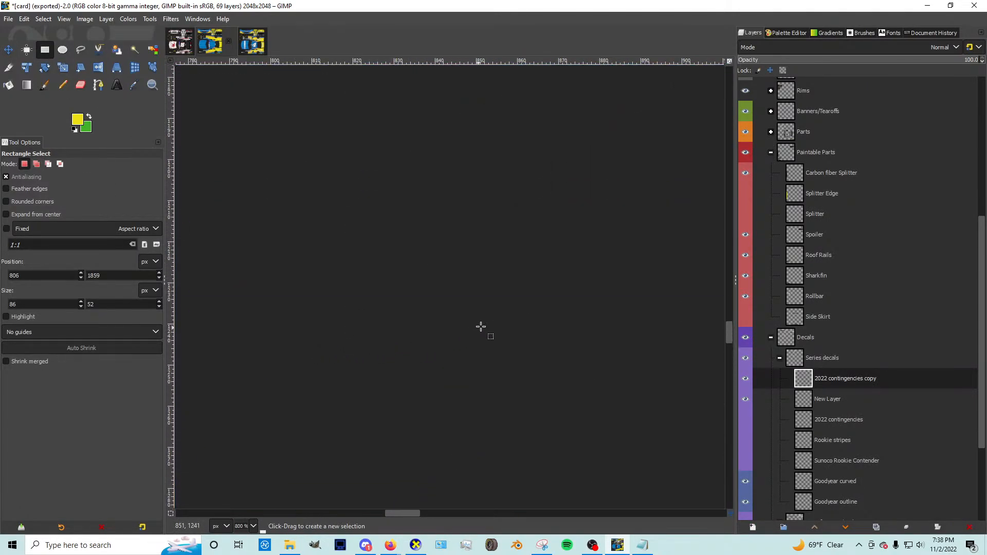
pyautogui.scroll(10, 478, 327)
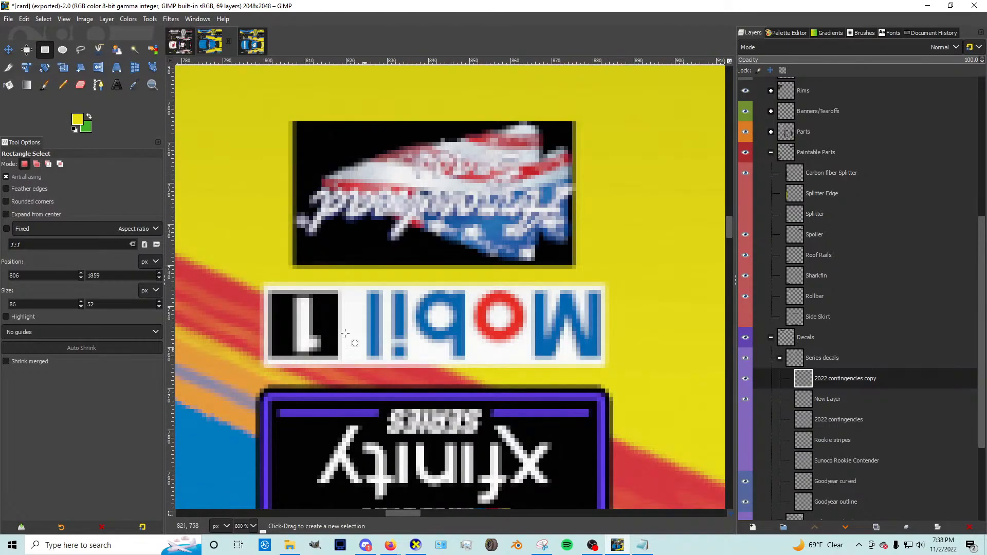
pyautogui.moveTo(231, 106); pyautogui.dragTo(658, 380)
pyautogui.hotkey('ctrl', 'c')
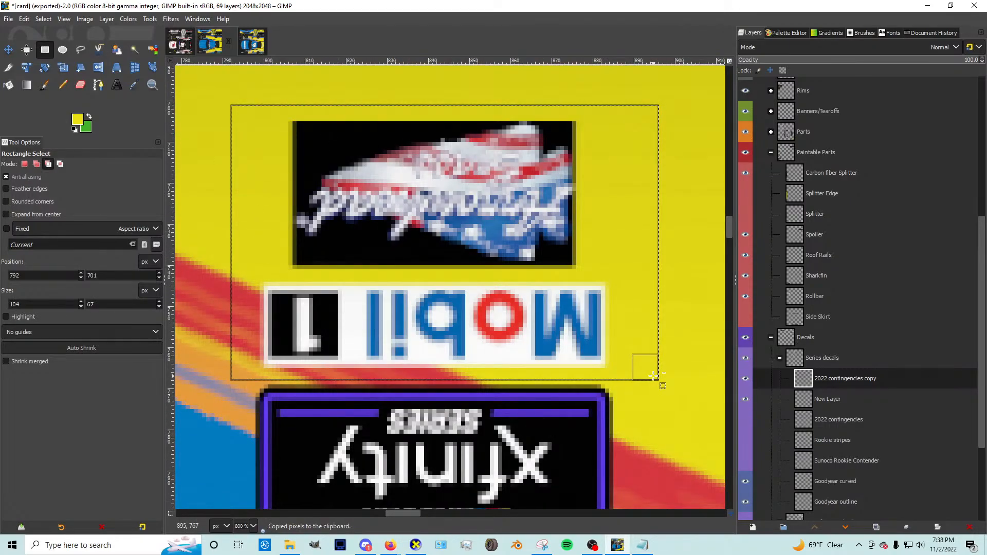
pyautogui.press('Delete')
pyautogui.hotkey('ctrl', 'v')
pyautogui.press('m')
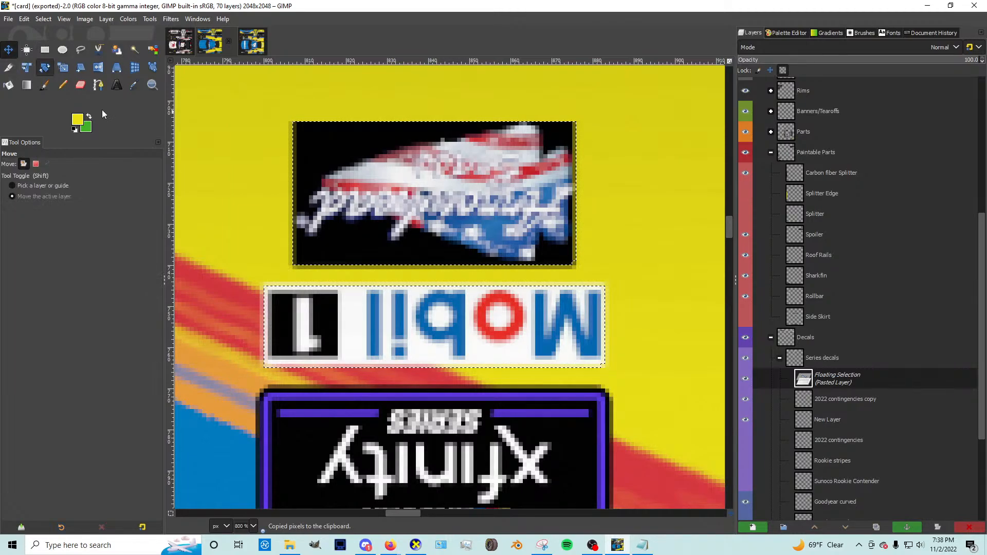
pyautogui.press('Down')
pyautogui.press('Down')
pyautogui.press('Down')
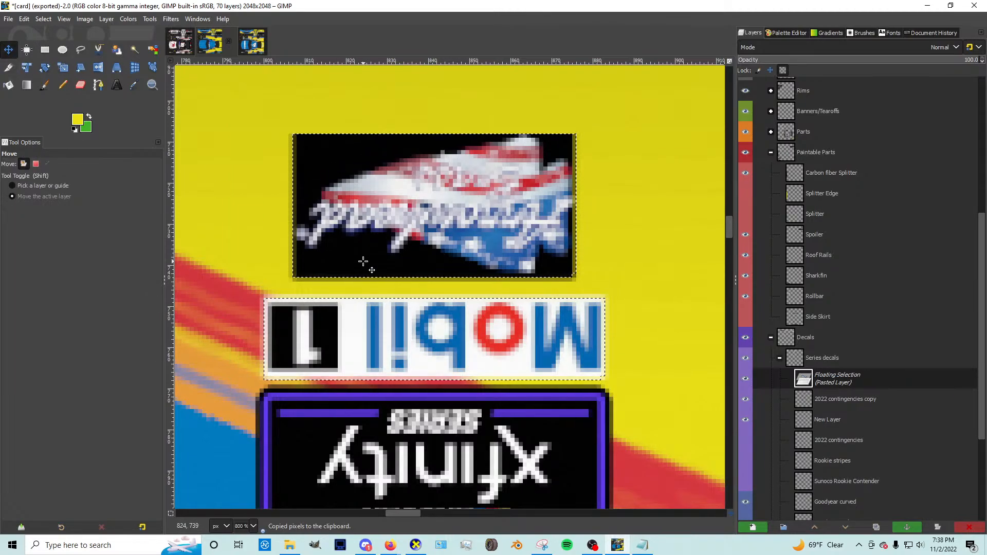
pyautogui.hotkey('ctrl', 'h')
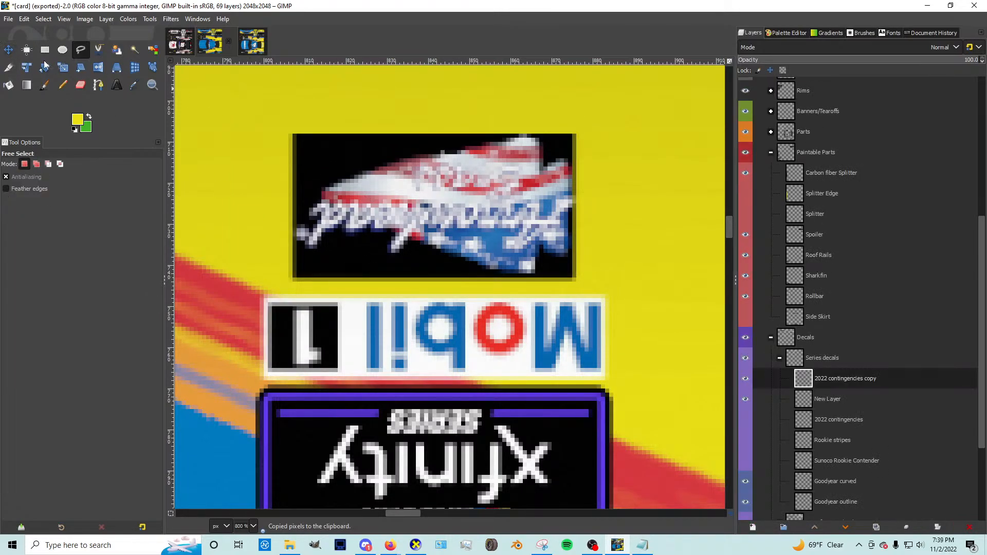
# Step: Select the upside-down Arrowhead decal alone with a rectangle about 95 by 41 px, lower it about 2 px toward Mobil 1 and anchor it
pyautogui.click(44, 49)
pyautogui.moveTo(248, 117); pyautogui.dragTo(638, 287)
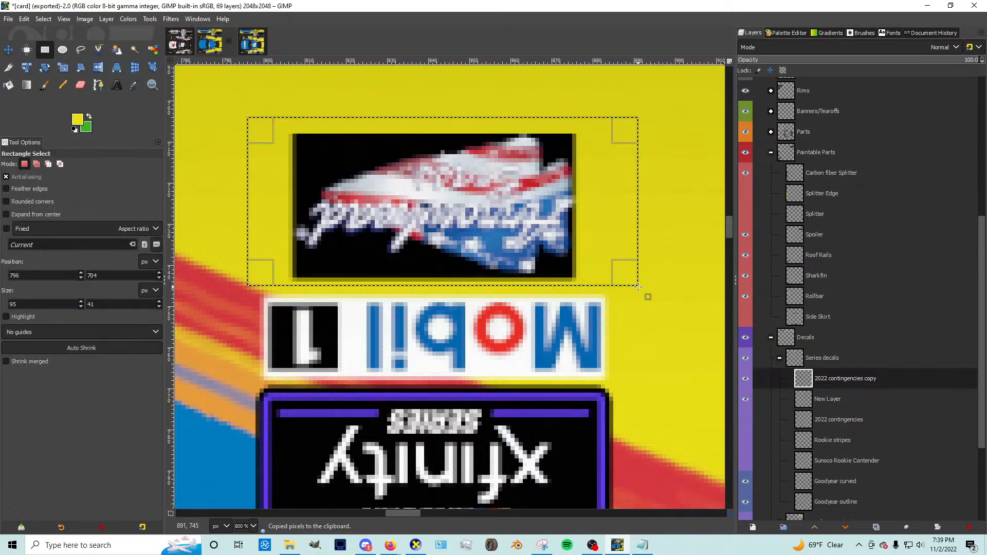
pyautogui.hotkey('ctrl', 'v')
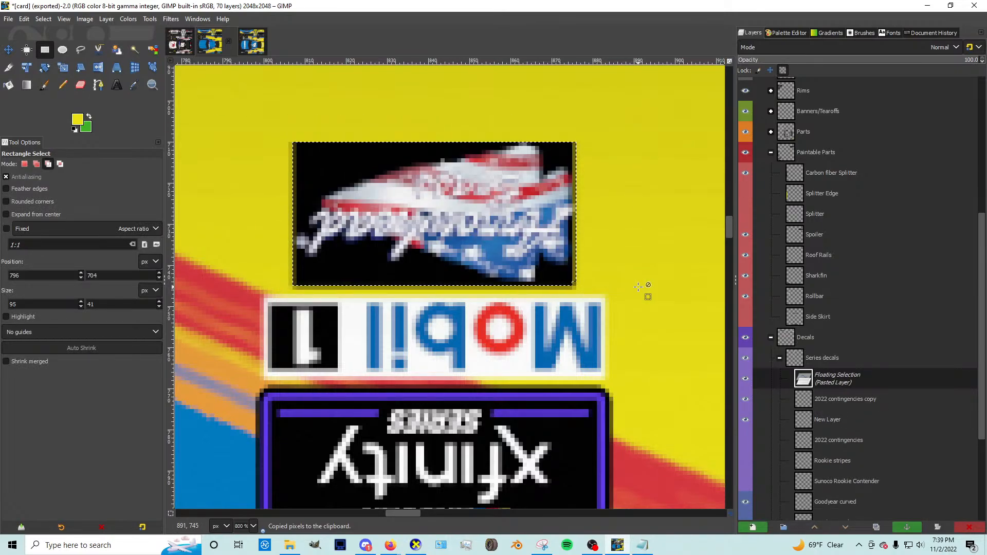
pyautogui.click(637, 287)
# Step: Select the upright Mobil 1 and Arrowhead decals with a rectangle about 89 by 65 px, raise them about 3 px toward the Xfinity decal and anchor them
pyautogui.scroll(-10, 525, 334)
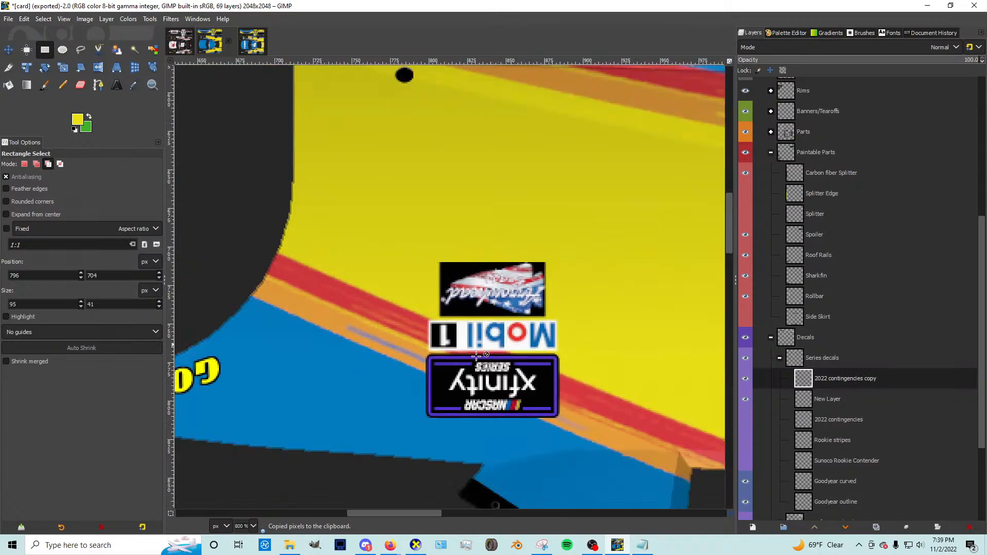
pyautogui.scroll(4, 419, 375)
pyautogui.scroll(6, 483, 370)
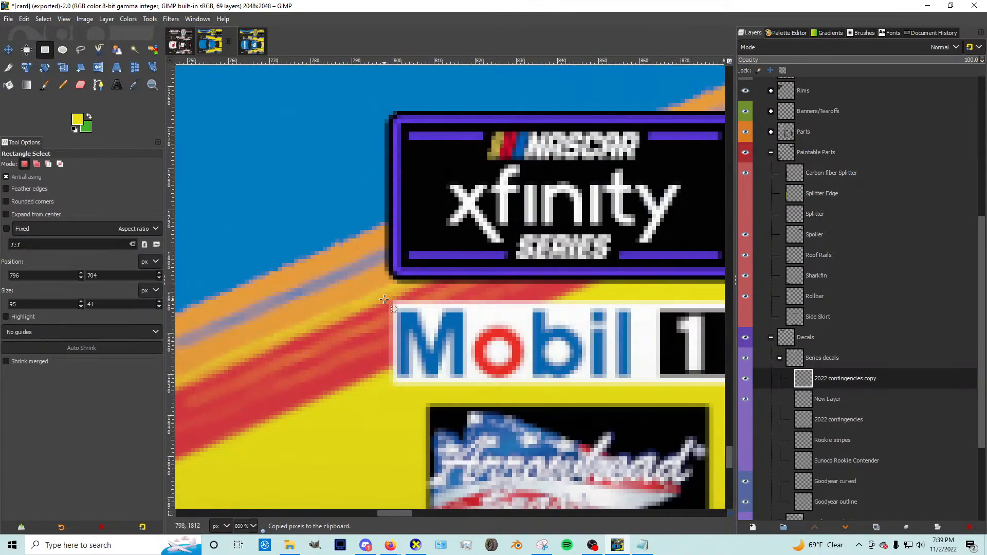
pyautogui.moveTo(381, 297)
pyautogui.mouseDown()
pyautogui.moveTo(701, 402)
pyautogui.moveTo(723, 437)
pyautogui.moveTo(709, 446)
pyautogui.mouseUp()
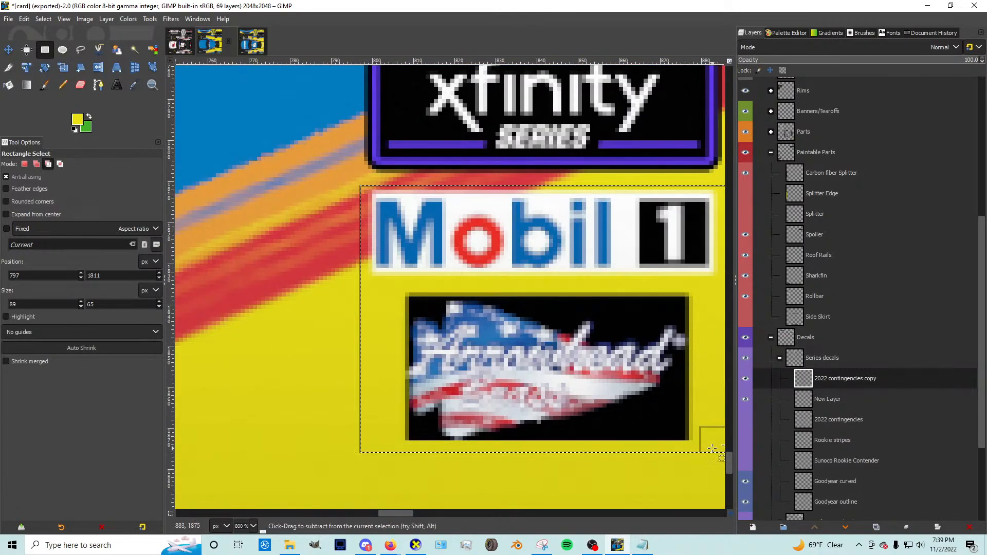
pyautogui.hotkey('ctrl', 'v')
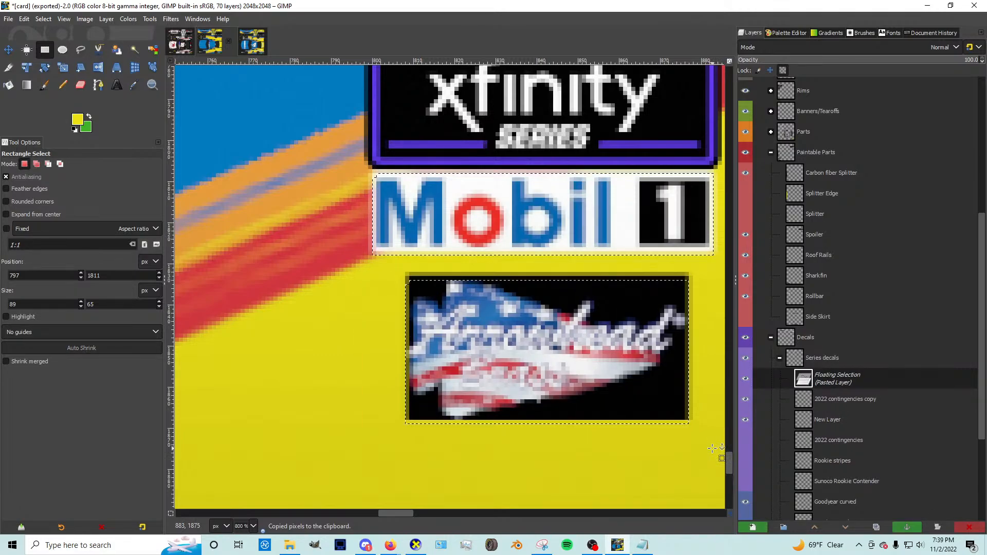
pyautogui.click(712, 448)
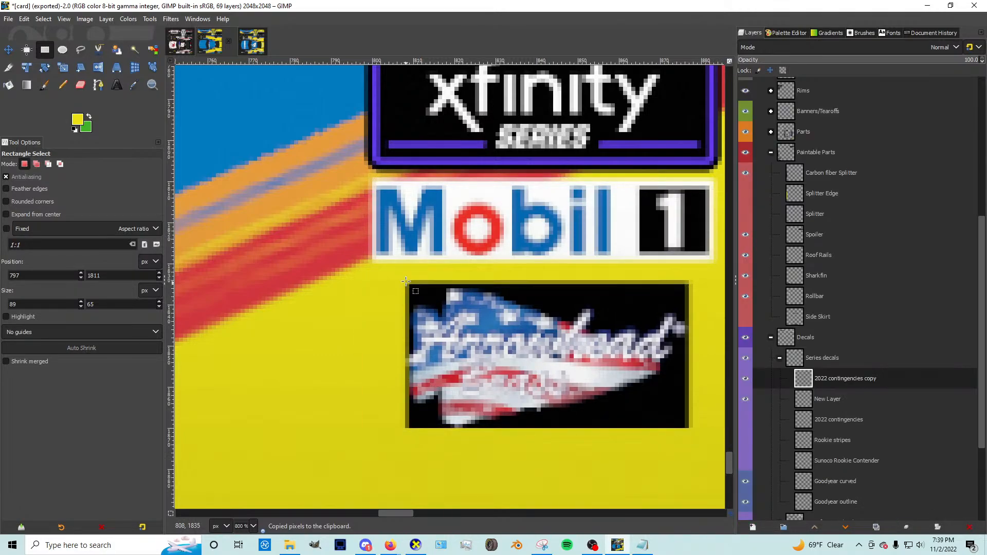
# Step: Select the upright Arrowhead decal alone with a rectangle about 74 by 42 px, raise it about 3 px toward Mobil 1 and anchor it
pyautogui.moveTo(397, 274); pyautogui.dragTo(677, 451)
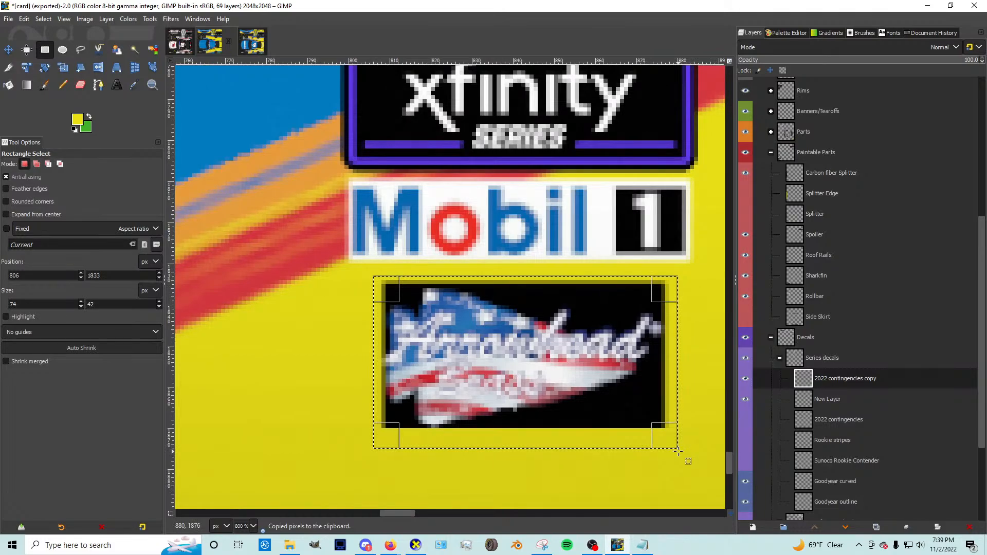
pyautogui.hotkey('ctrl', 'v')
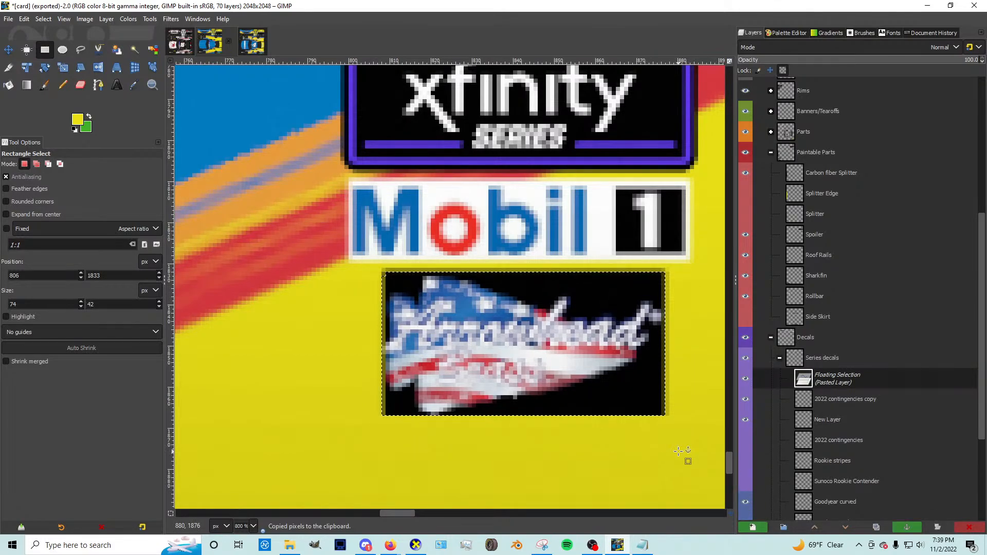
pyautogui.click(685, 458)
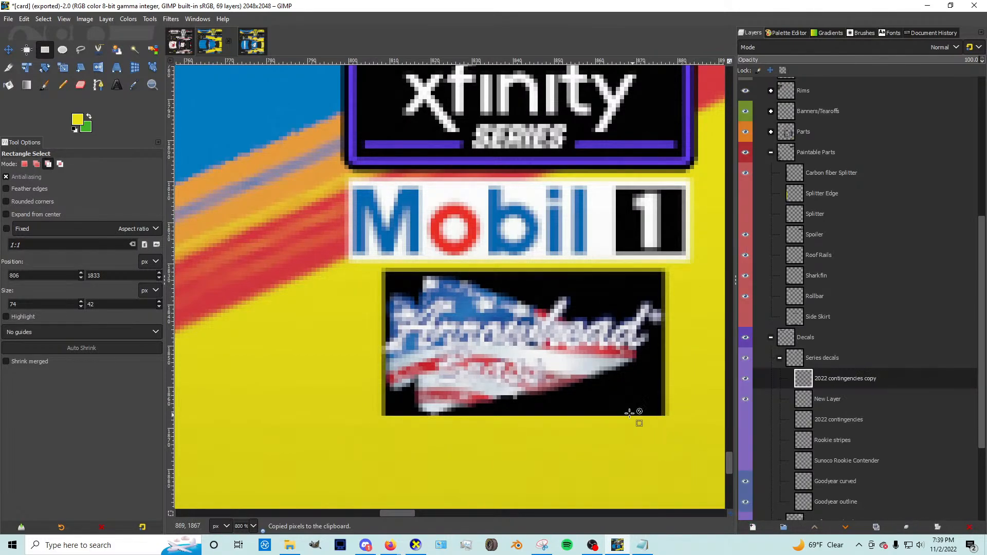
# Step: Paste the copied upright Arrowhead decal in place below Mobil 1, check its alignment and anchor it to the 2022 contingencies copy layer
pyautogui.press('1')
pyautogui.hotkey('ctrl', 'v')
pyautogui.scroll(5, 604, 415)
pyautogui.scroll(-1, 604, 416)
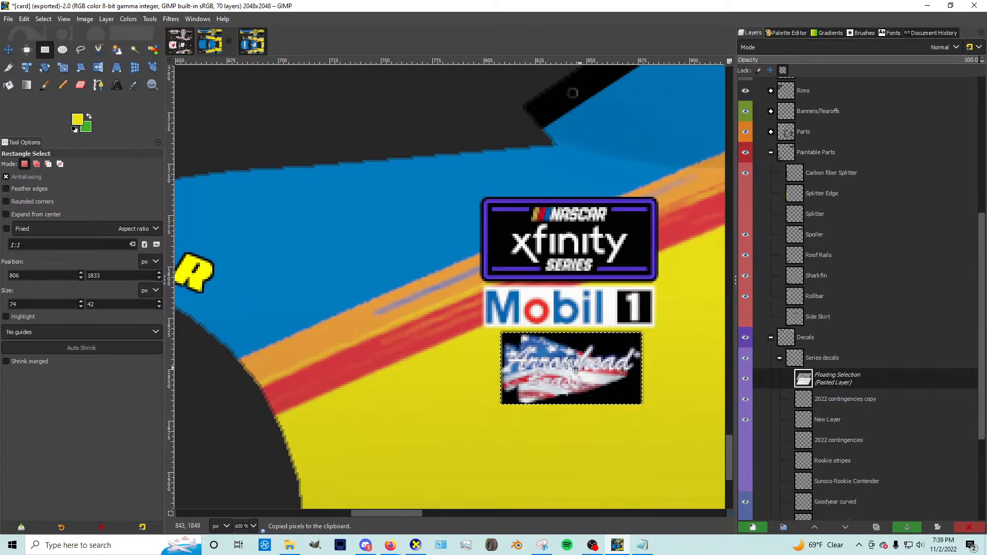
pyautogui.click(4, 48)
pyautogui.scroll(15, 527, 285)
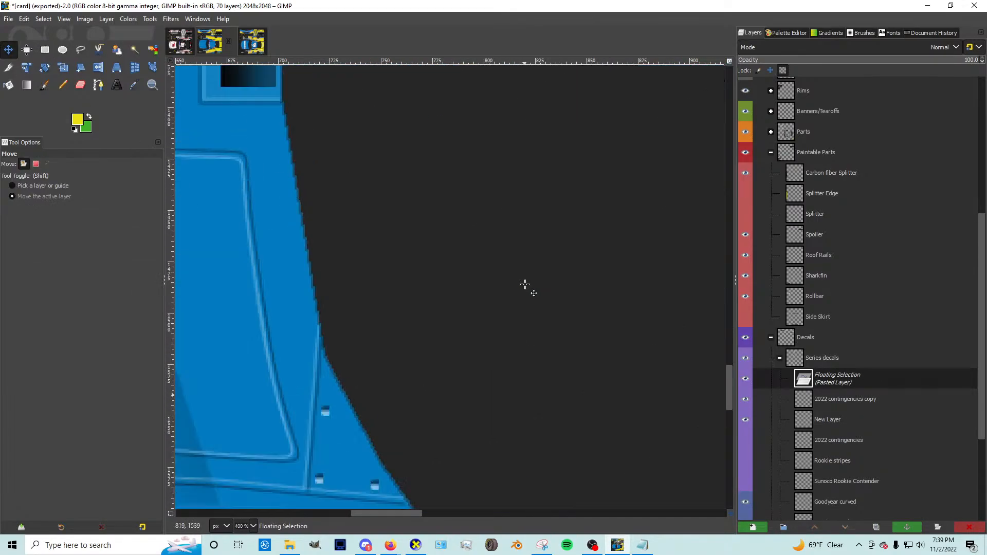
pyautogui.scroll(-15, 531, 288)
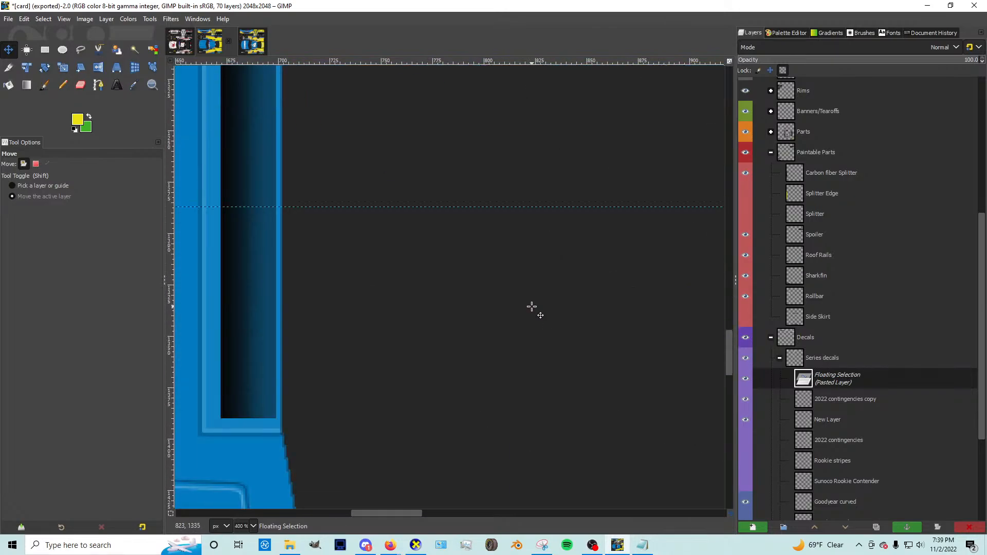
pyautogui.scroll(-3, 531, 301)
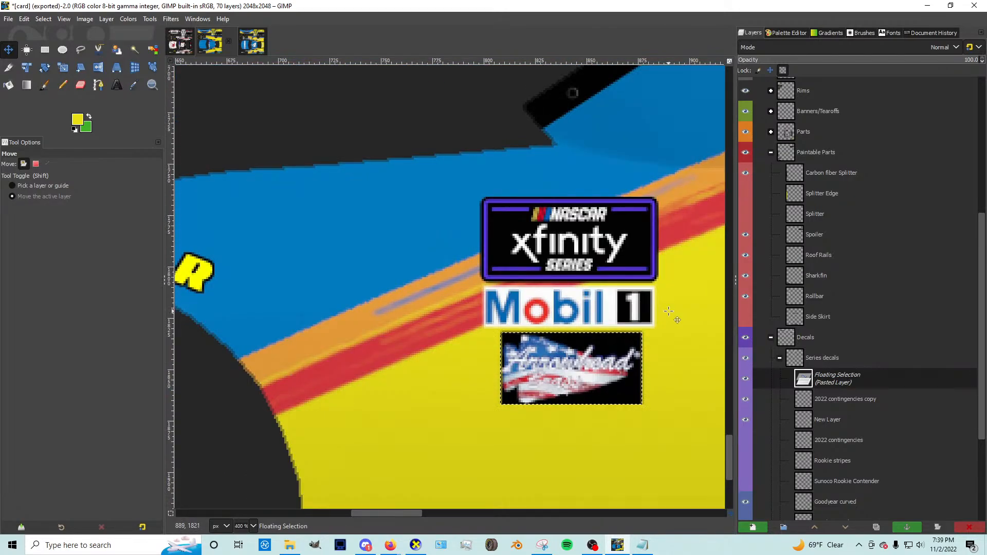
pyautogui.click(668, 318)
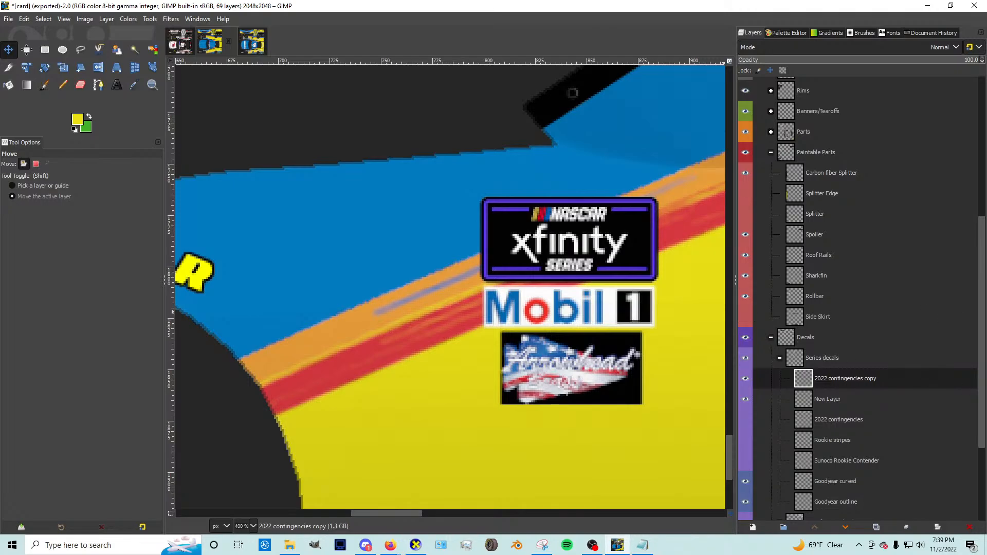
# Step: Collapse the Series decals layer group and select the base layer
pyautogui.press('super+d')
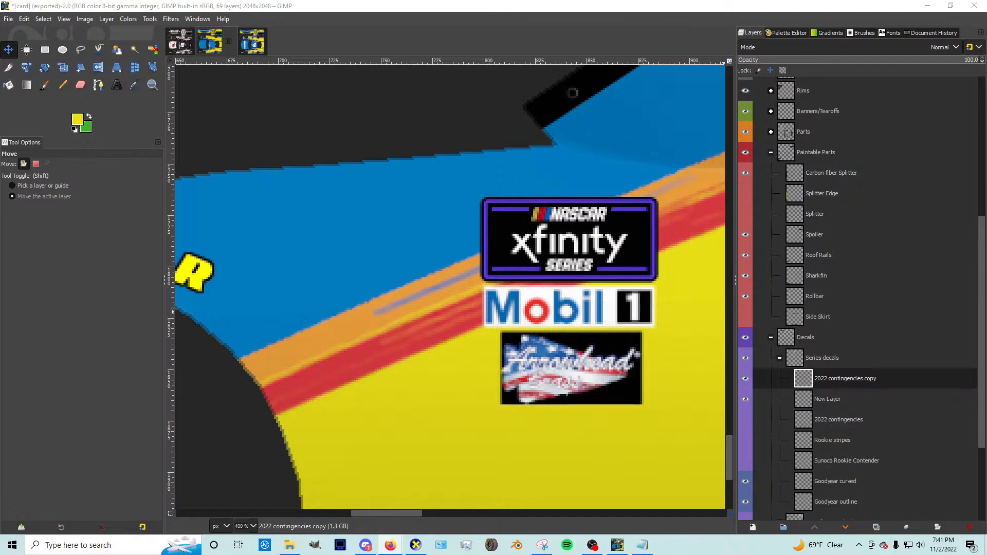
pyautogui.press('super+d')
pyautogui.press('super+d')
pyautogui.scroll(-3, 829, 373)
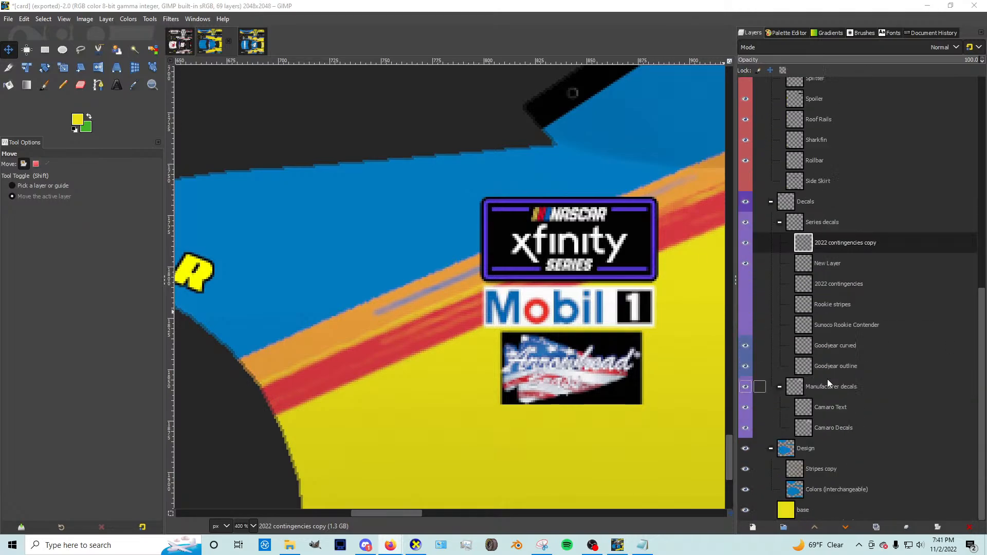
pyautogui.click(780, 224)
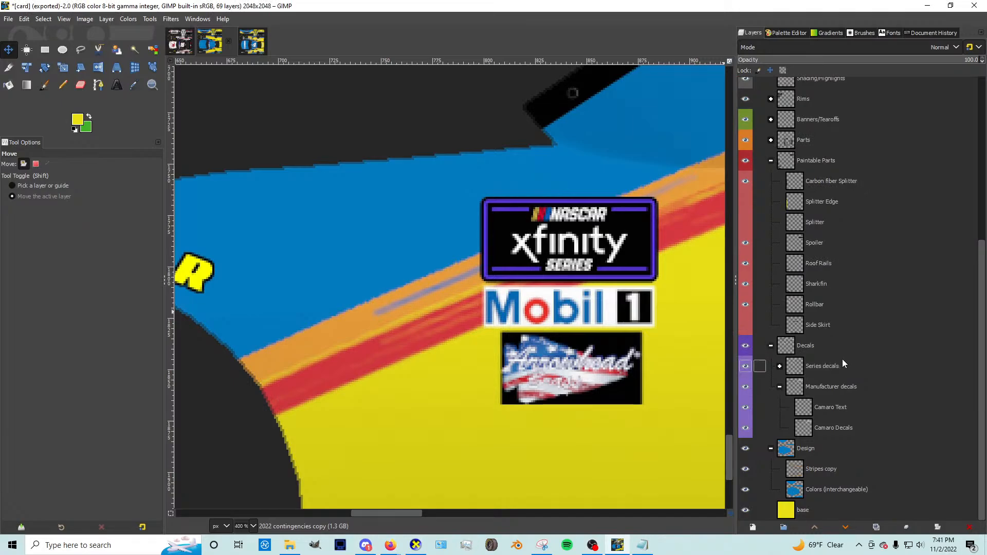
pyautogui.click(817, 507)
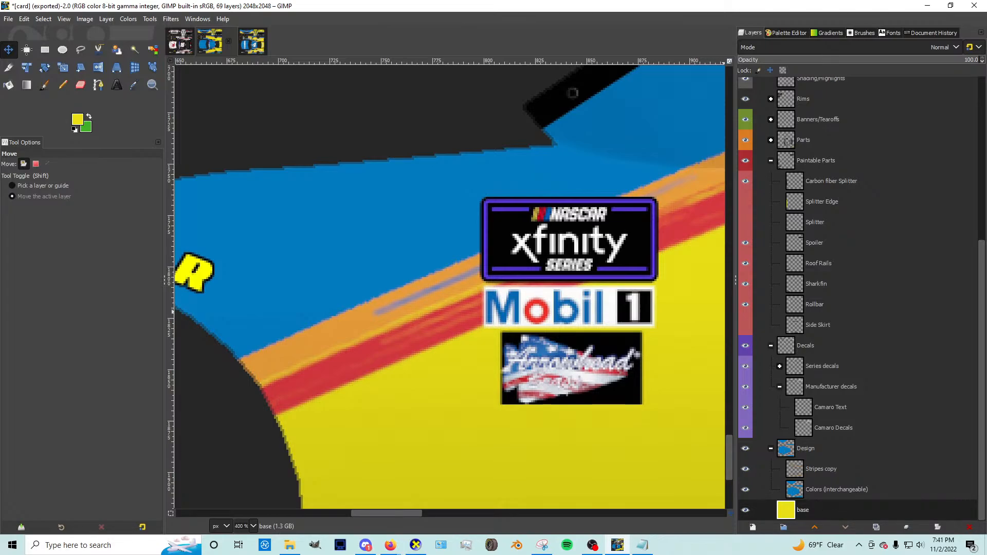
# Step: Switch to Discord, maximize it and browse the scs_paint_room gallery back to the September 20, 2022 paint scheme posts
pyautogui.hotkey('alt', 'Tab')
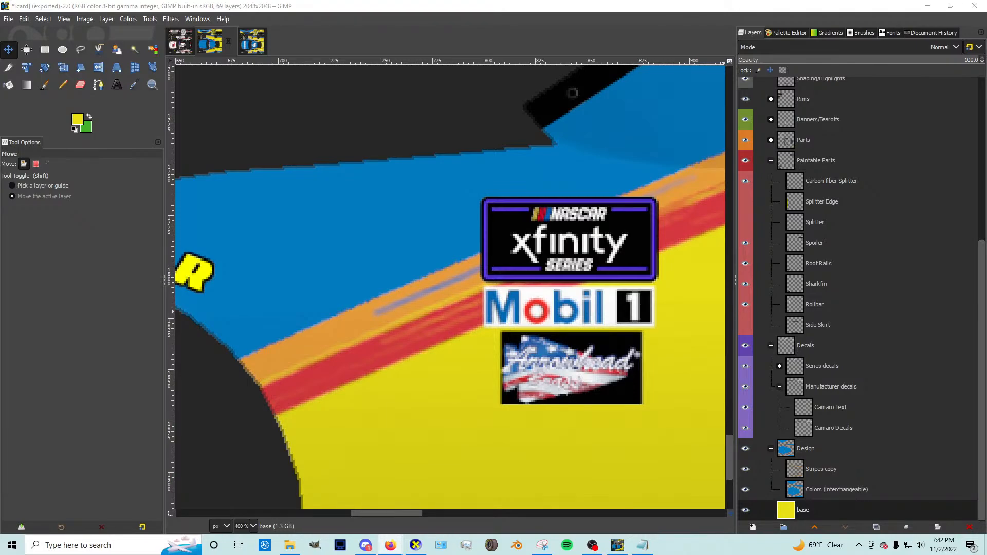
pyautogui.click(365, 545)
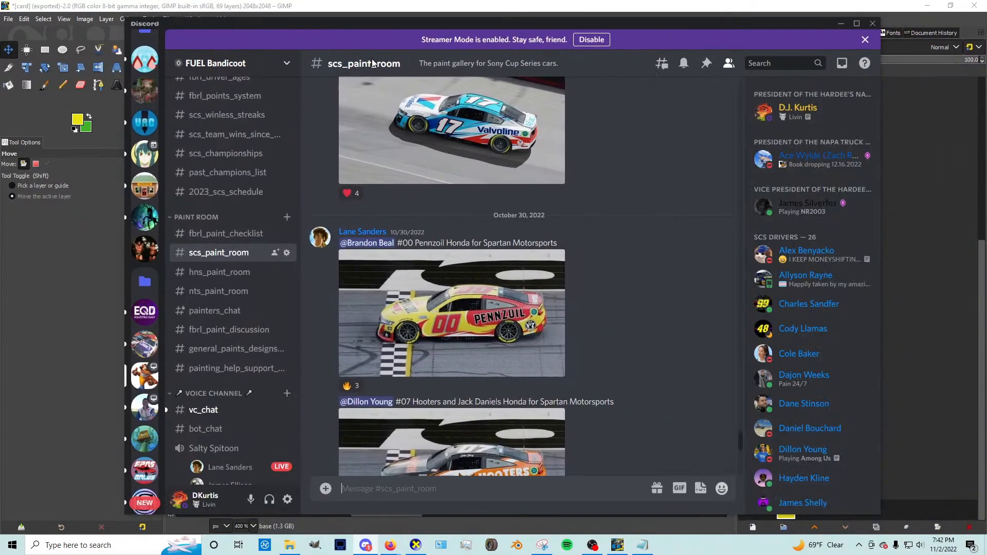
pyautogui.click(856, 24)
pyautogui.scroll(5, 421, 221)
pyautogui.scroll(15, 418, 238)
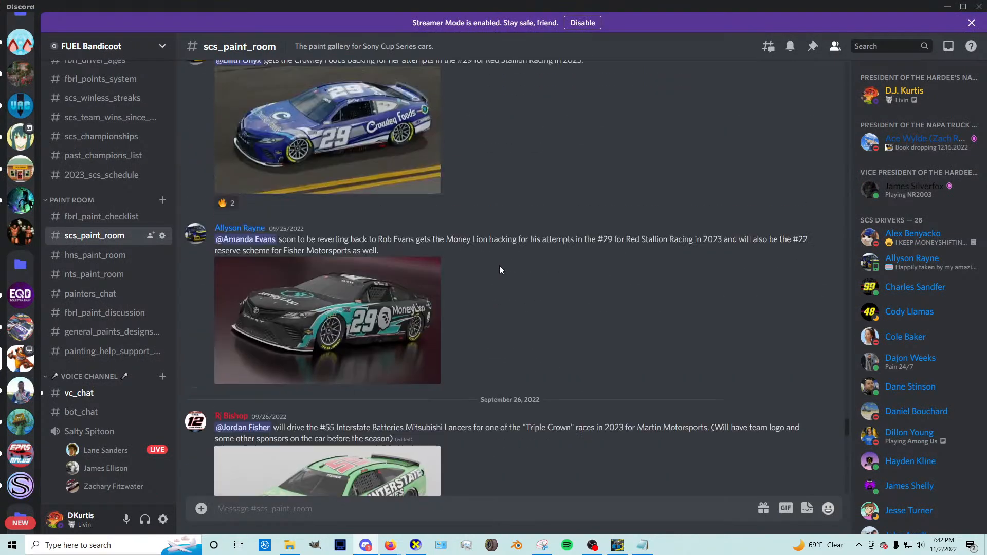
pyautogui.scroll(15, 503, 294)
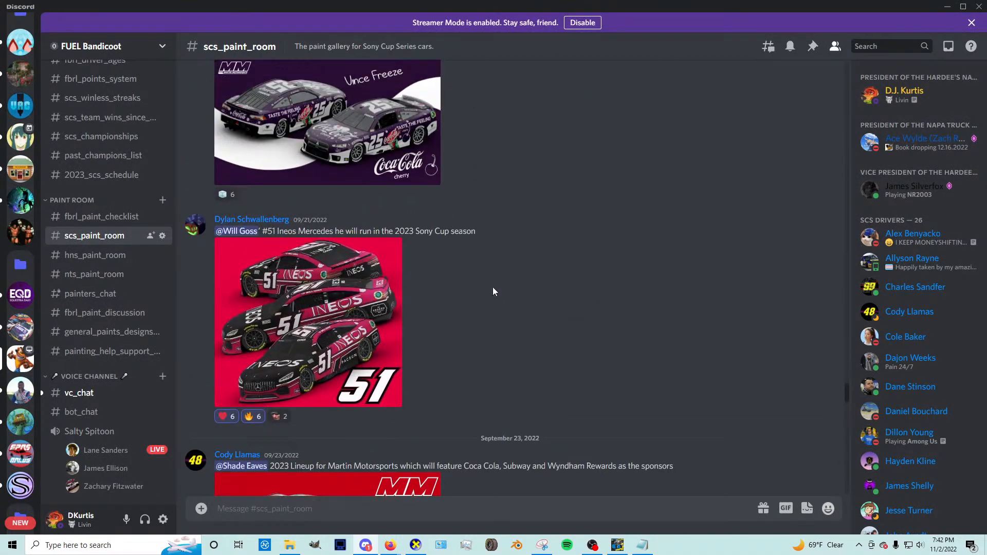
pyautogui.scroll(15, 507, 297)
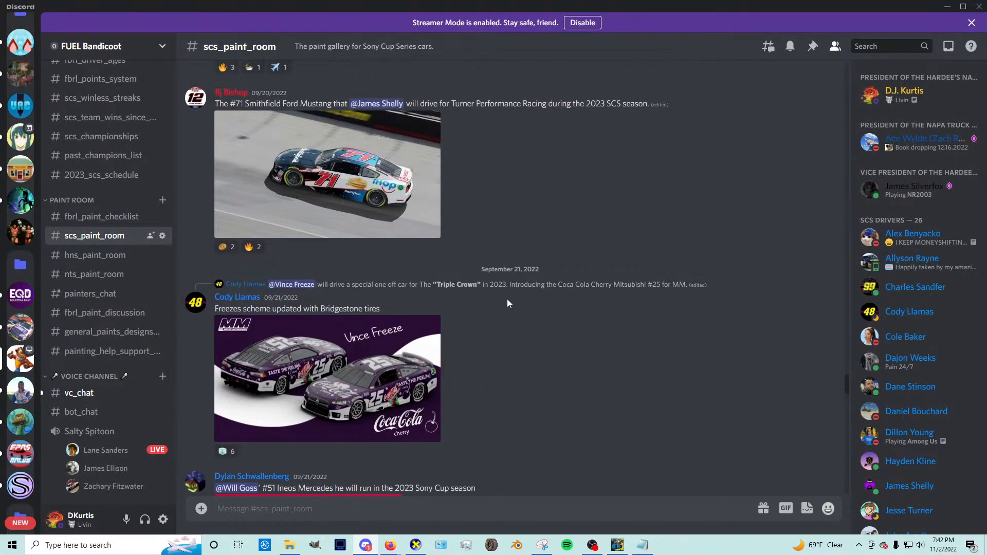
pyautogui.scroll(5, 482, 297)
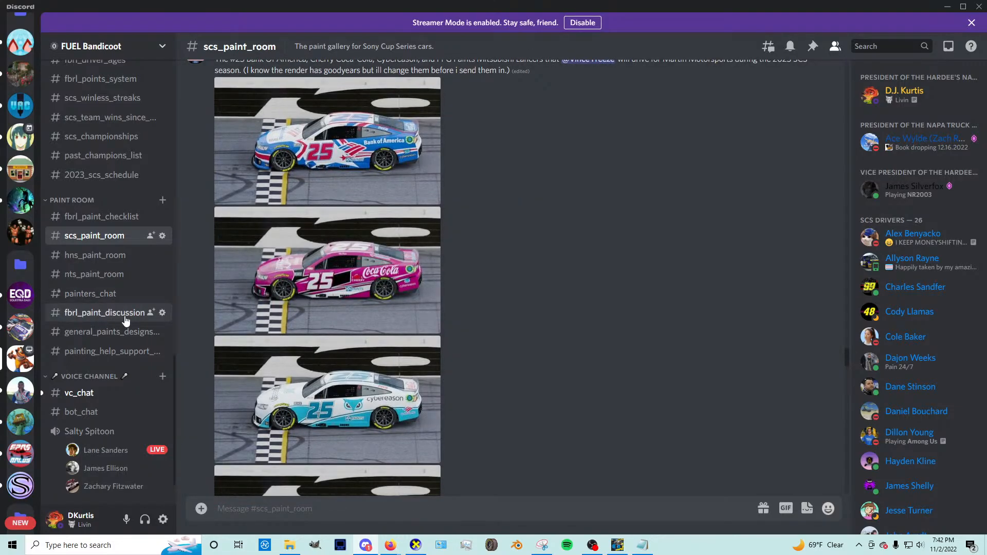
pyautogui.scroll(-3, 127, 321)
pyautogui.scroll(2, 409, 316)
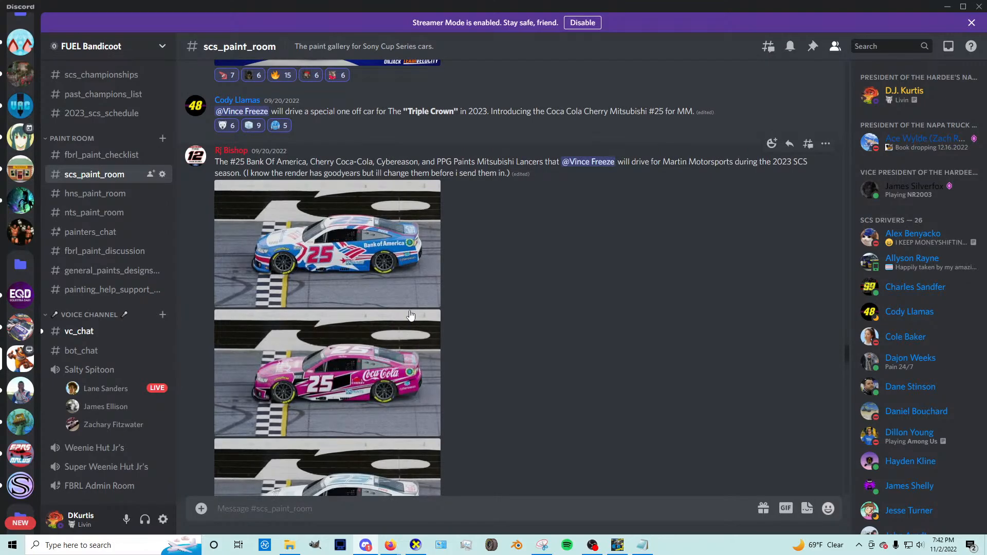
pyautogui.scroll(2, 411, 316)
pyautogui.scroll(8, 409, 317)
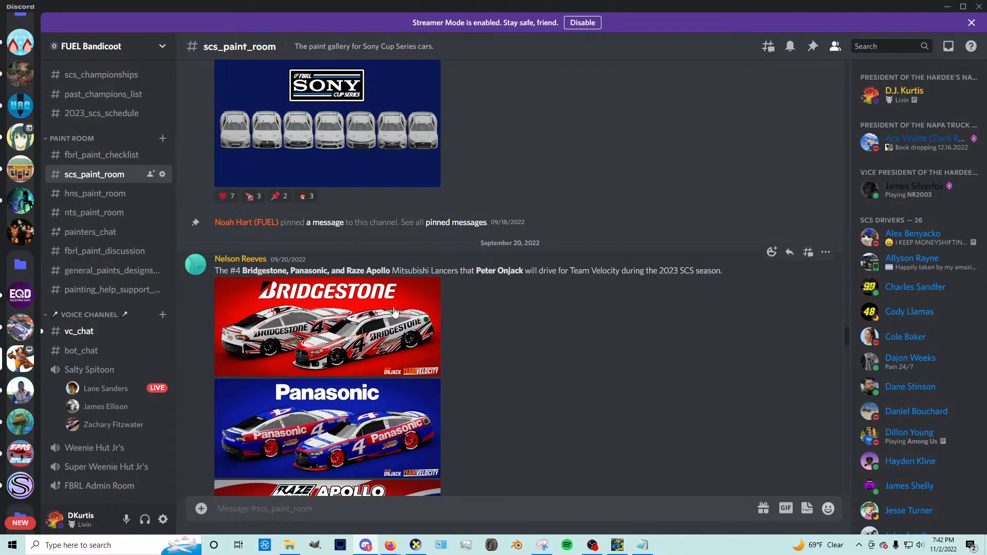
pyautogui.scroll(4, 395, 308)
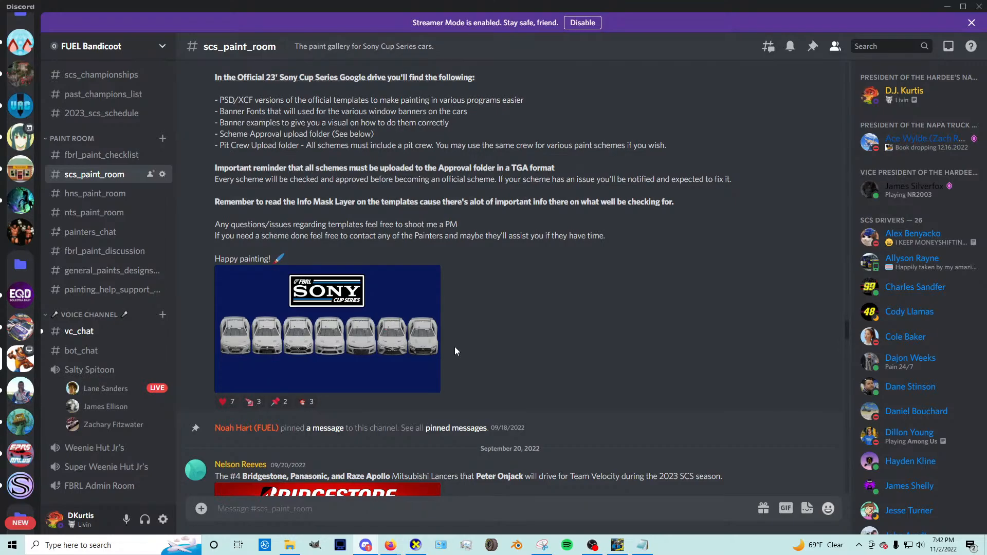
pyautogui.scroll(-4, 443, 348)
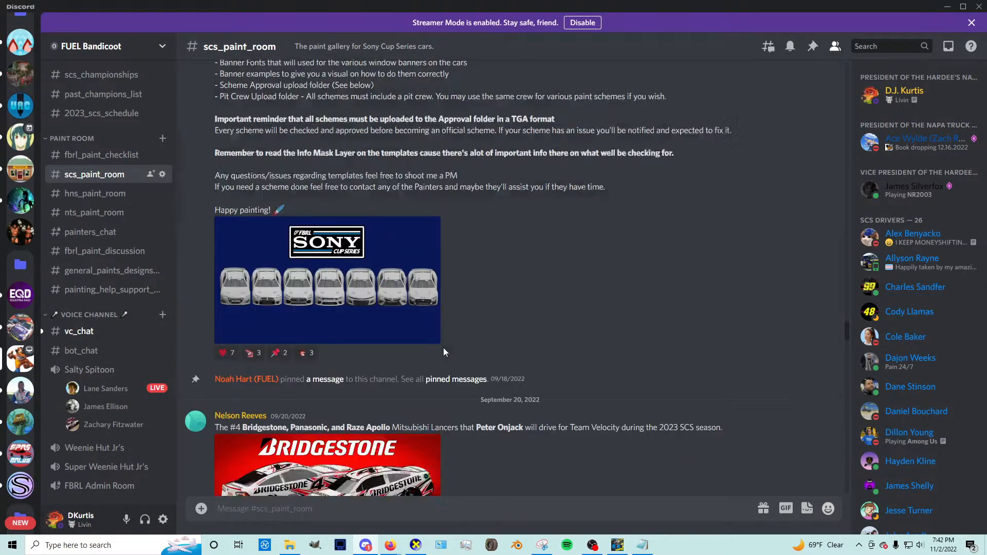
# Step: Examine enlarged renders of the #4 Bridgestone, Panasonic and Raze Apollo Mitsubishi schemes one after another
pyautogui.click(392, 355)
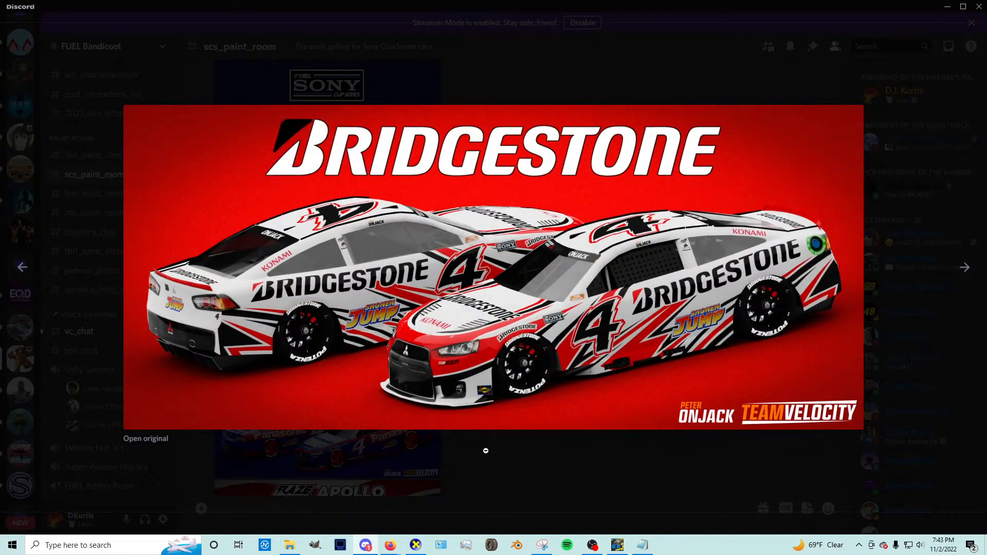
pyautogui.click(486, 449)
pyautogui.click(383, 443)
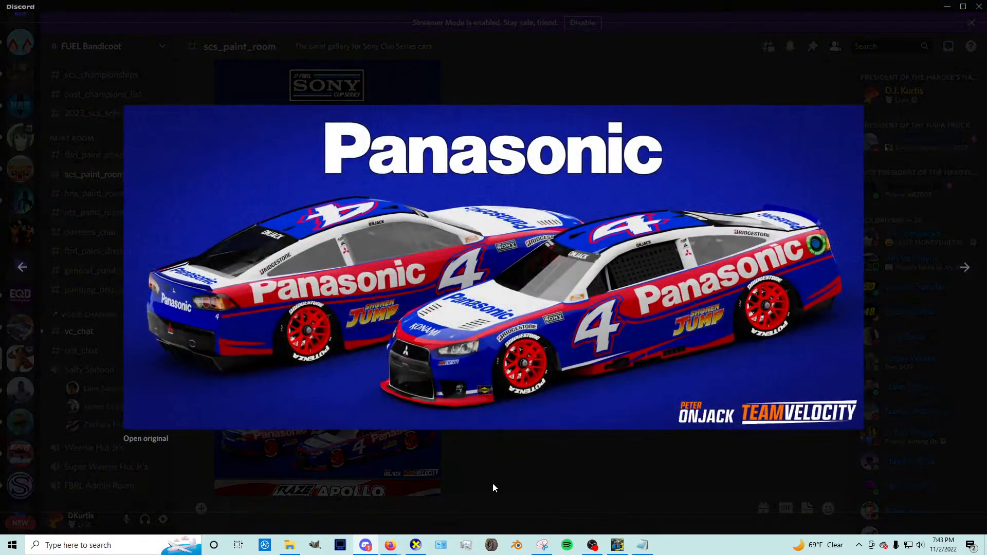
pyautogui.click(462, 467)
pyautogui.scroll(-2, 344, 321)
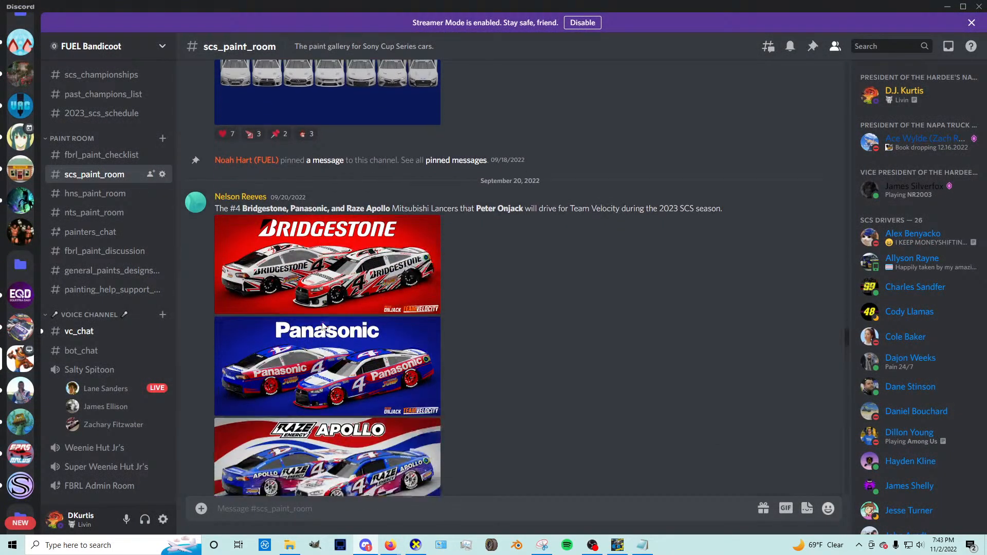
pyautogui.click(358, 427)
pyautogui.click(493, 452)
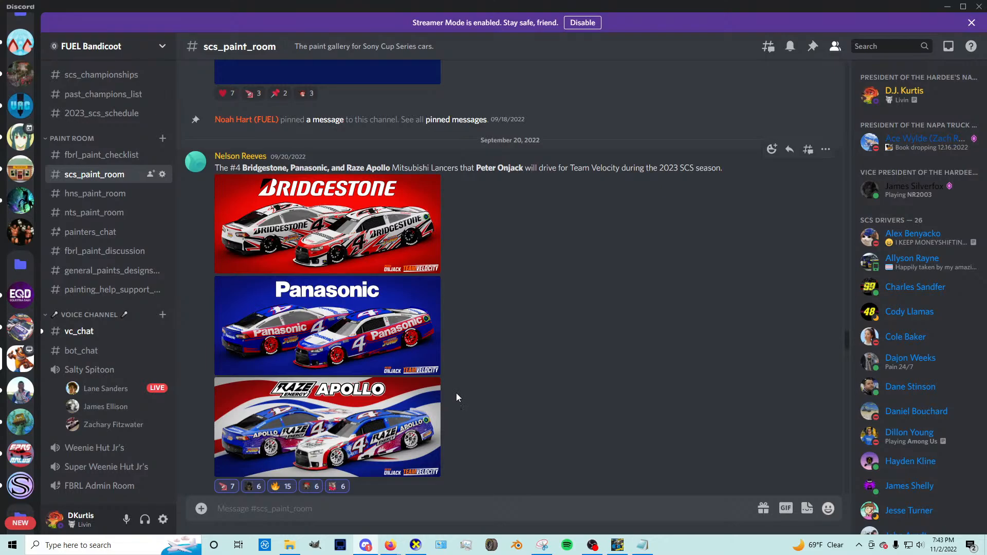
# Step: Examine enlarged renders of the #25 Bank of America and Cherry Coca-Cola schemes in the paint gallery
pyautogui.scroll(-4, 330, 354)
pyautogui.scroll(-2, 327, 355)
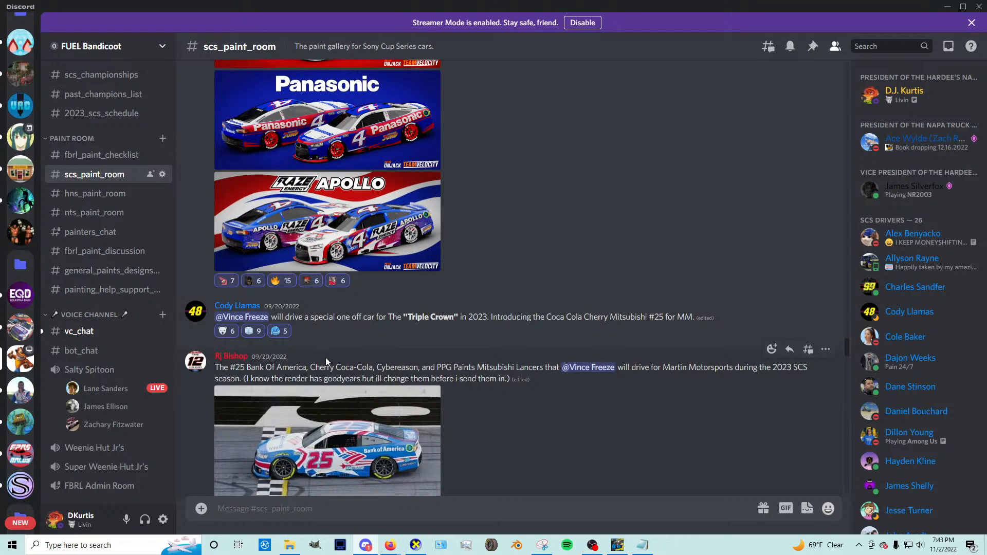
pyautogui.click(360, 386)
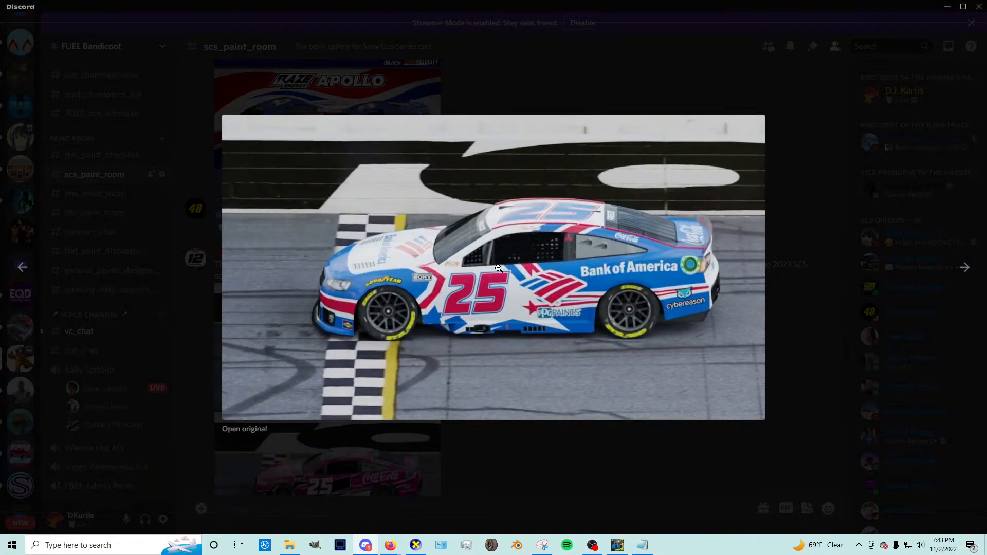
pyautogui.click(547, 446)
pyautogui.click(356, 381)
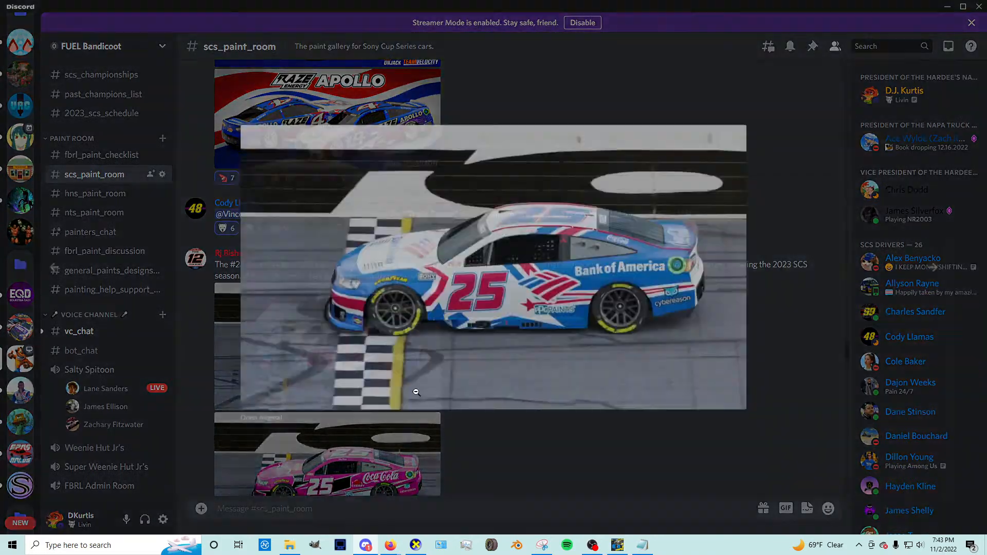
pyautogui.click(535, 456)
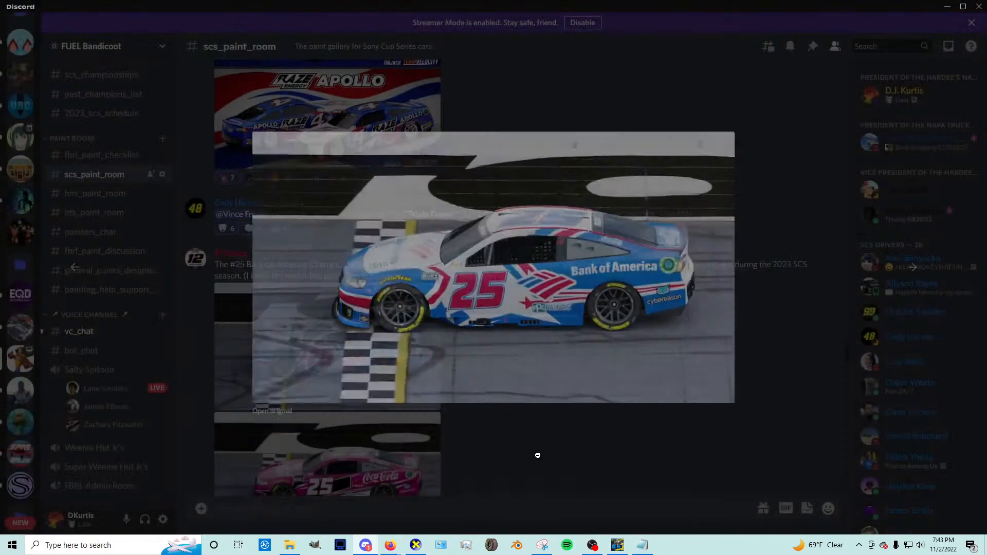
pyautogui.scroll(-6, 384, 345)
pyautogui.click(275, 291)
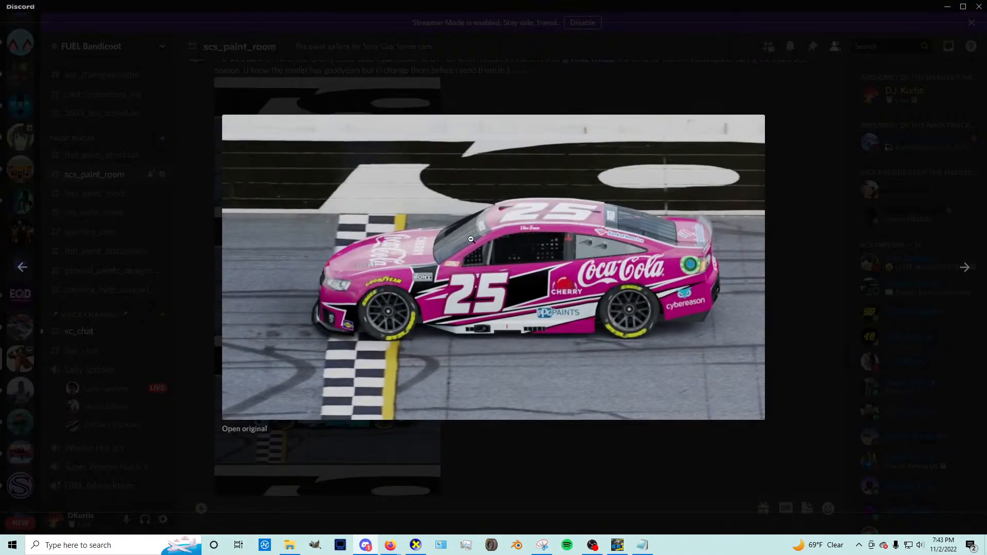
pyautogui.click(566, 448)
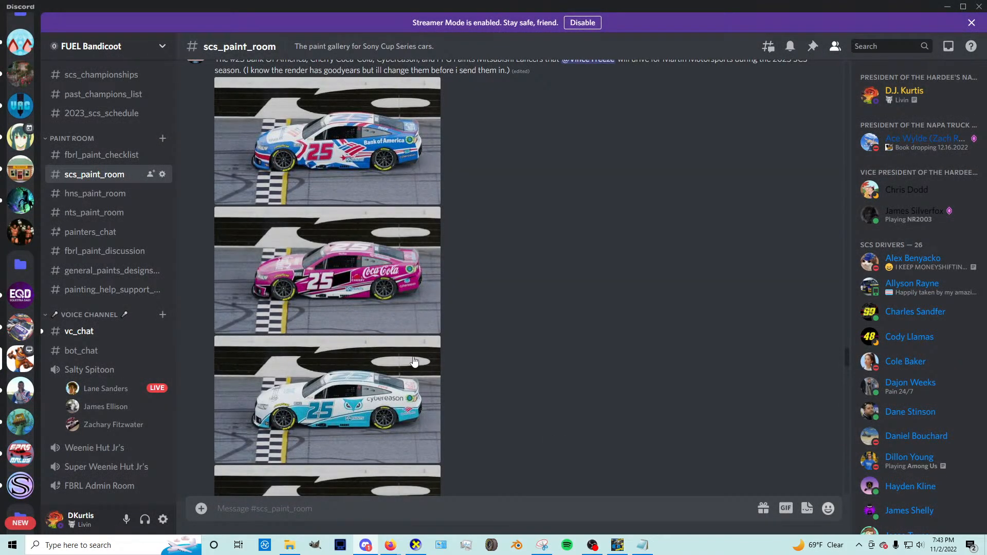
# Step: View the #25 Cybereason and PPG Paints renders at full size and close each one
pyautogui.click(386, 393)
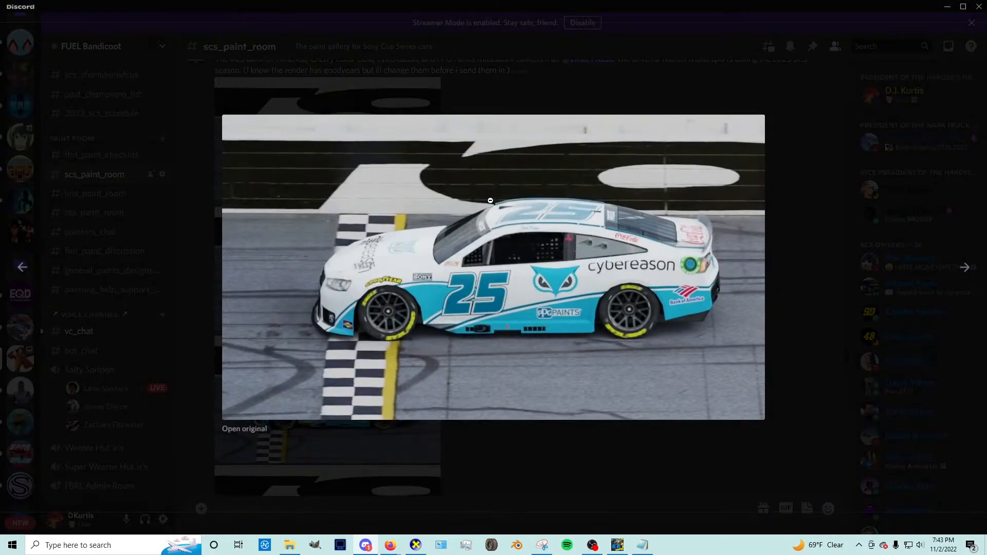
pyautogui.click(468, 454)
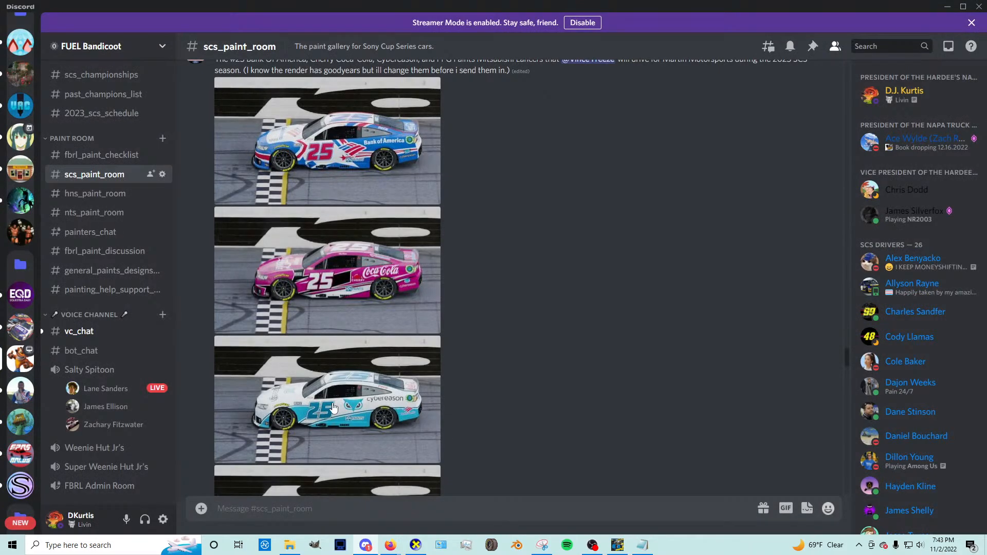
pyautogui.scroll(-1, 388, 409)
pyautogui.scroll(-1, 389, 409)
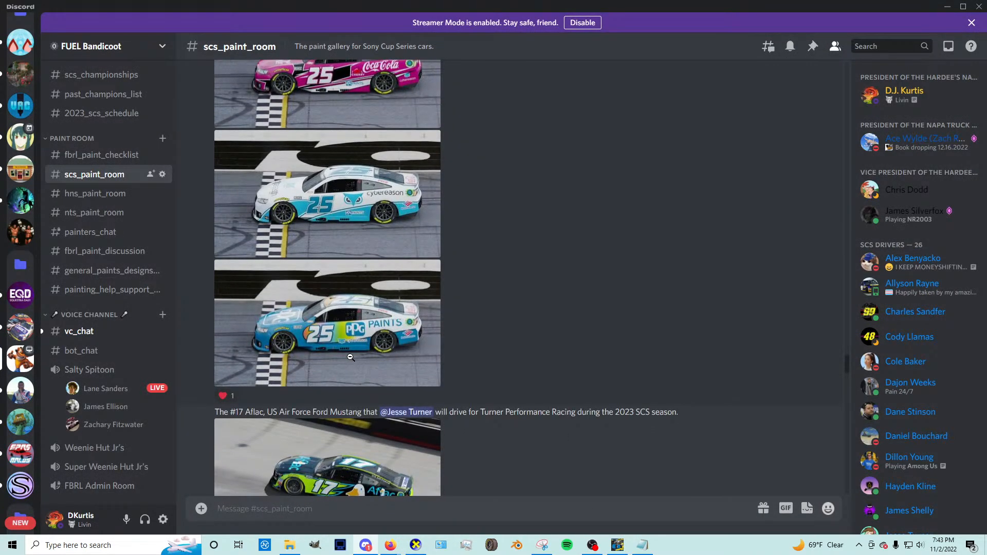
pyautogui.click(384, 397)
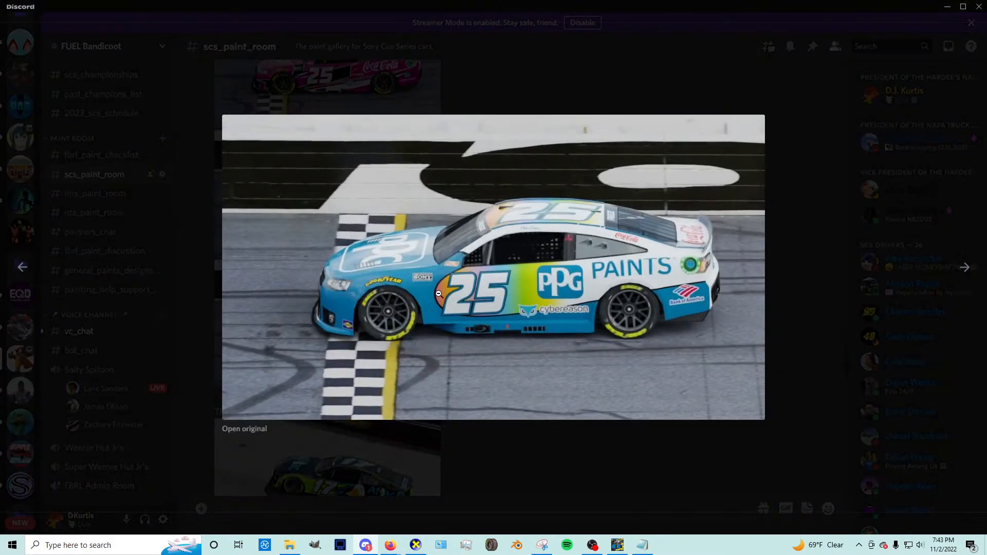
pyautogui.click(475, 459)
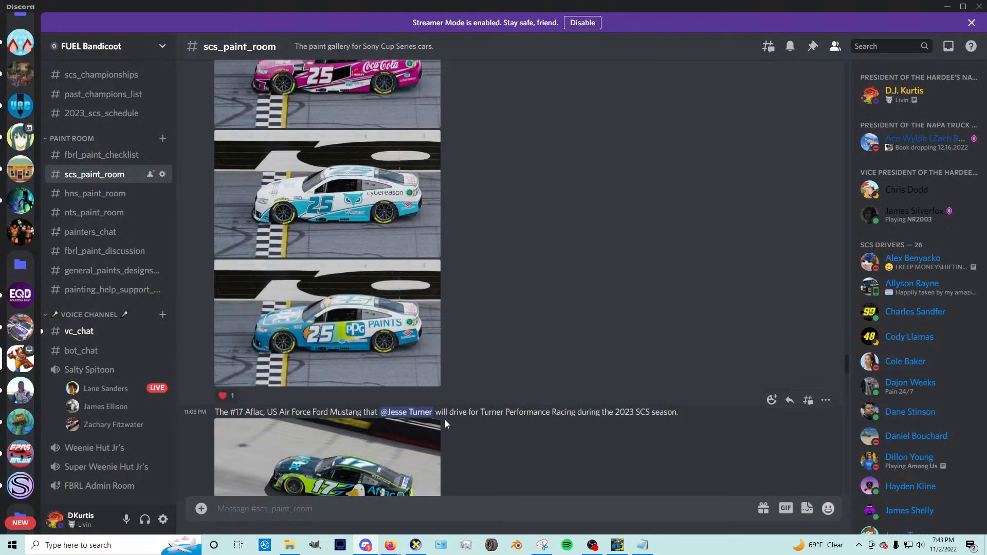
# Step: Examine enlarged renders of the #17 Aflac and U.S. Air Force Ford Mustang schemes, closing each one
pyautogui.scroll(-2, 445, 424)
pyautogui.click(380, 401)
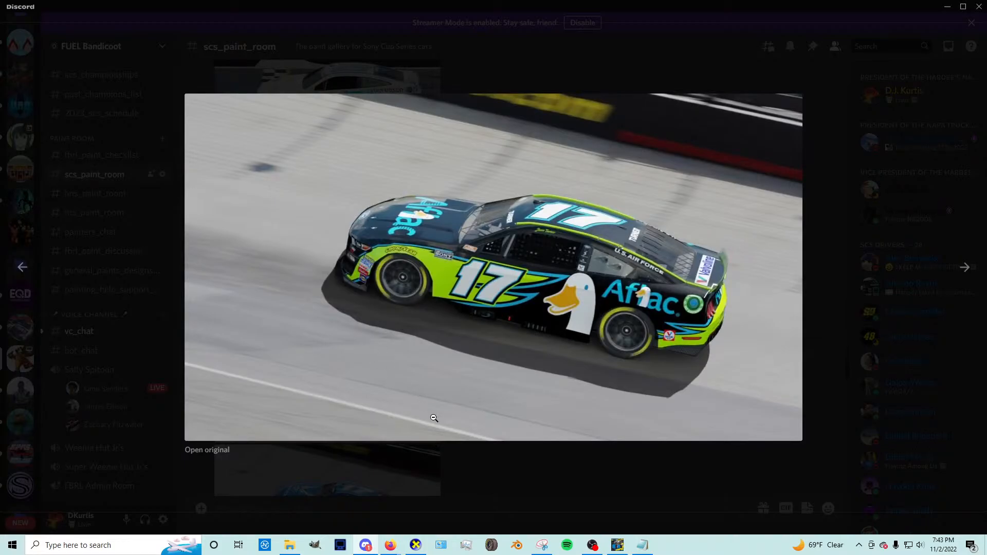
pyautogui.click(481, 471)
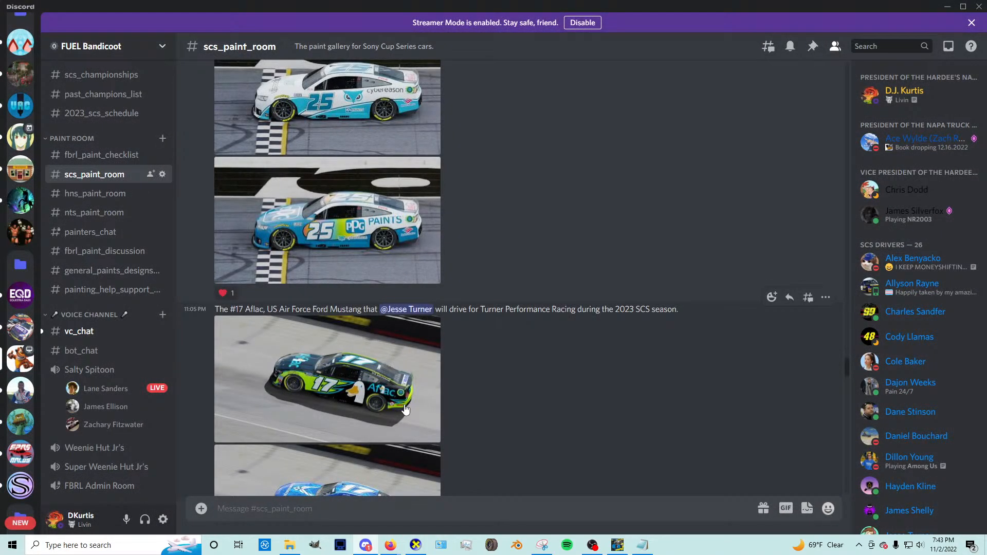
pyautogui.scroll(-1, 465, 396)
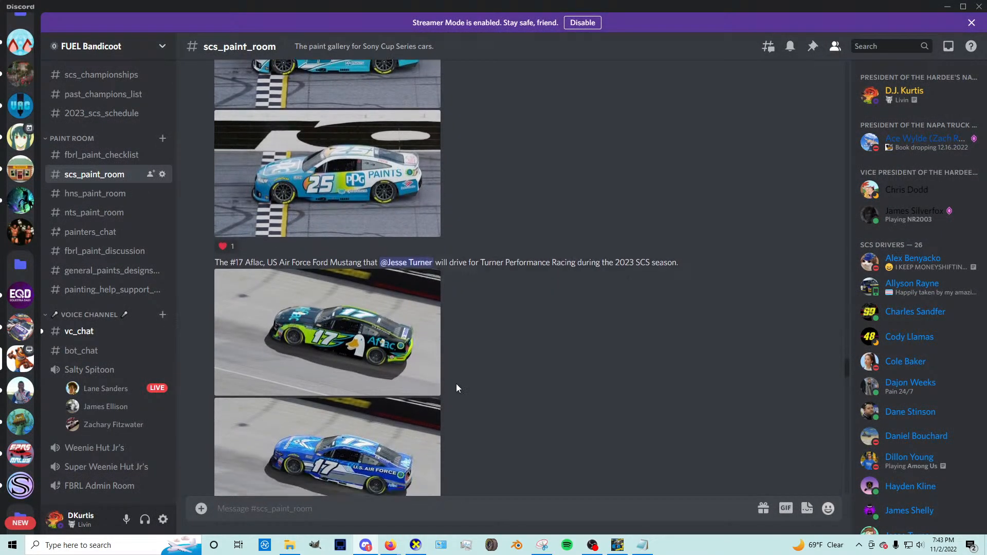
pyautogui.scroll(-2, 456, 385)
pyautogui.click(391, 380)
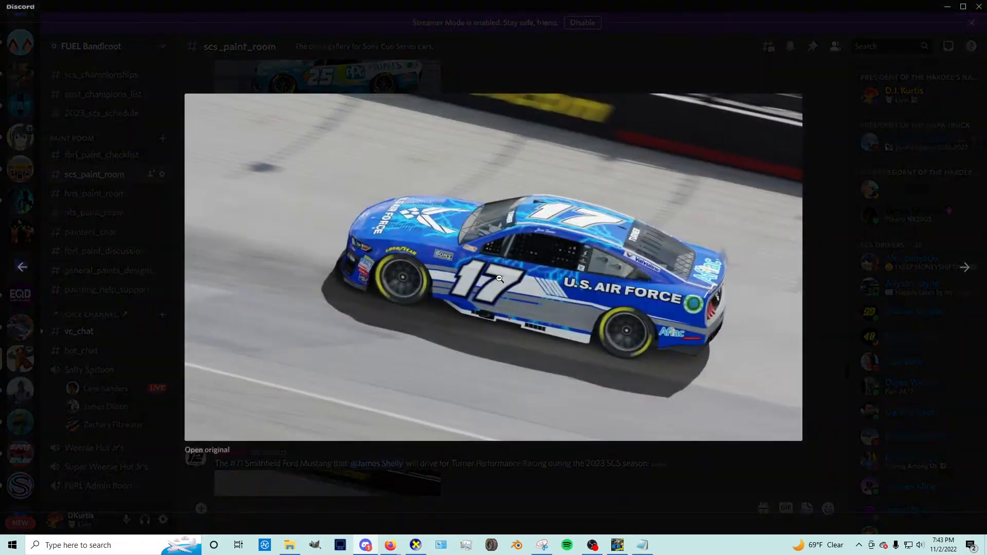
pyautogui.click(523, 467)
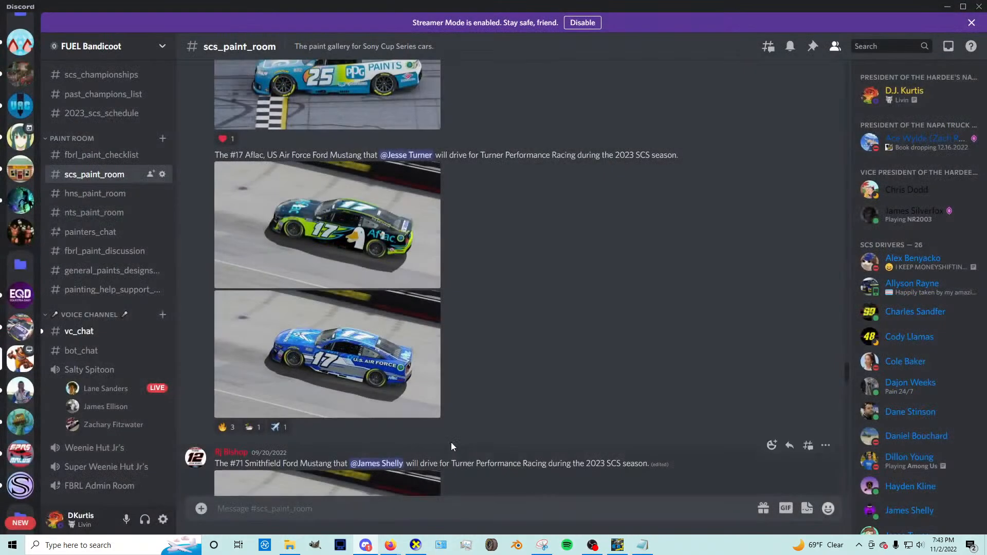
pyautogui.click(401, 415)
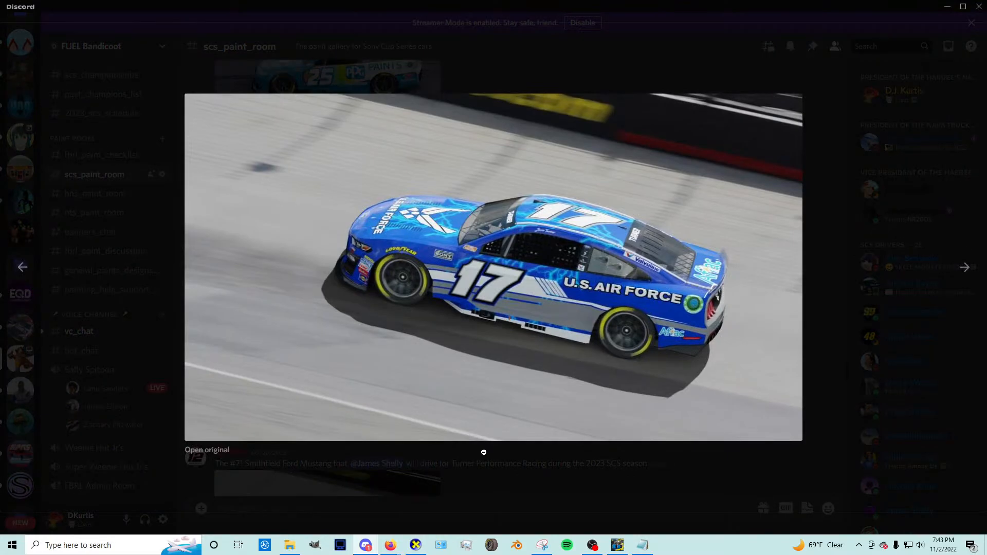
pyautogui.click(483, 452)
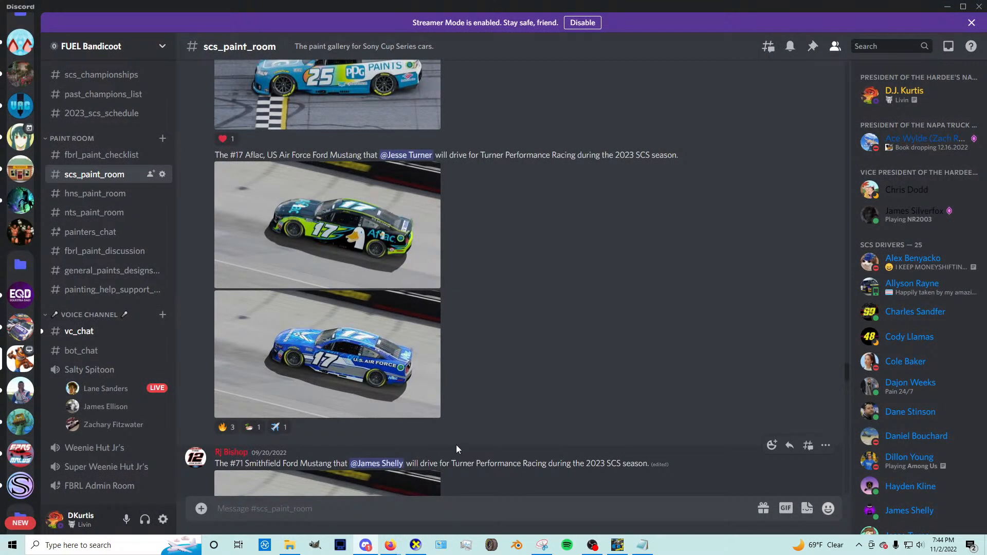
# Step: Examine the enlarged render of the #71 Smithfield and IHOP Ford Mustang scheme twice and close it
pyautogui.scroll(-2, 449, 444)
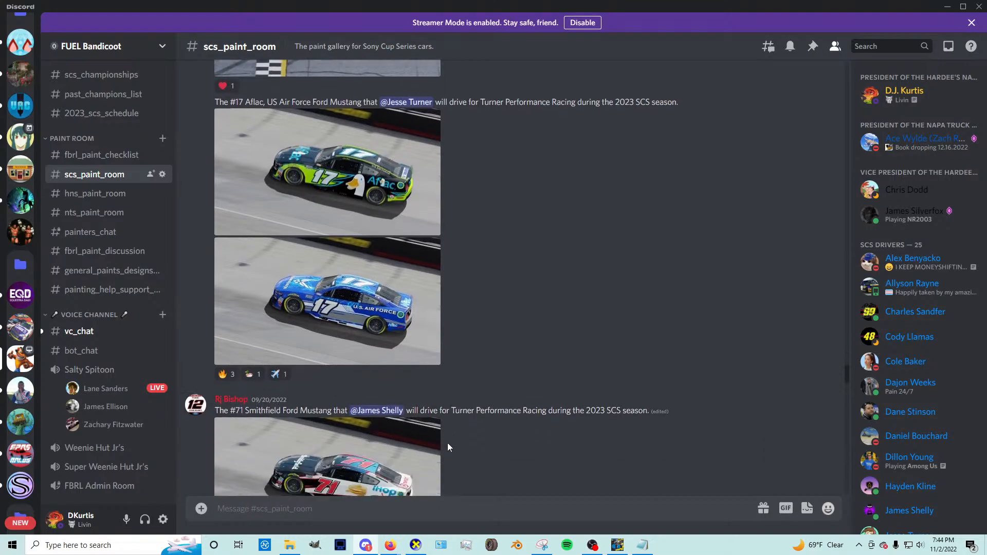
pyautogui.click(436, 443)
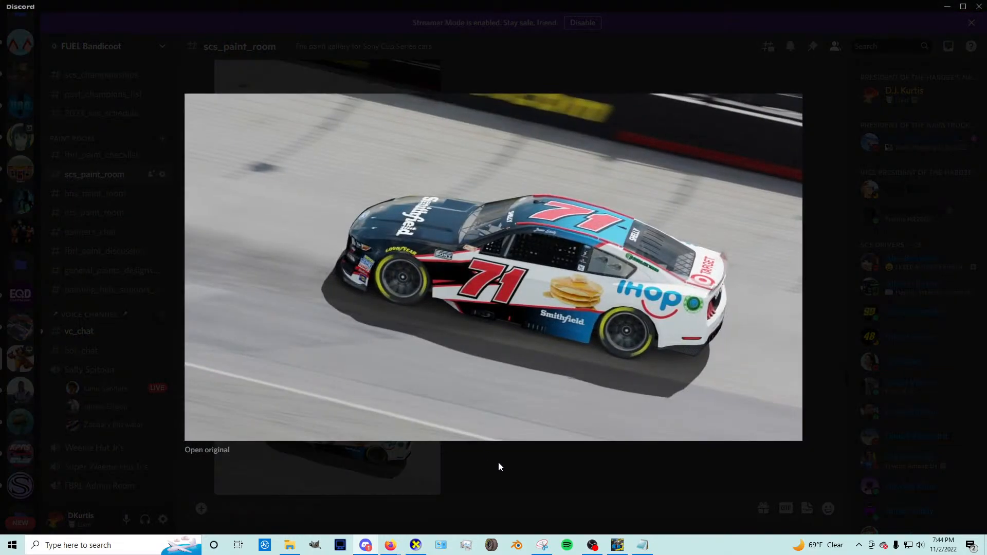
pyautogui.click(487, 456)
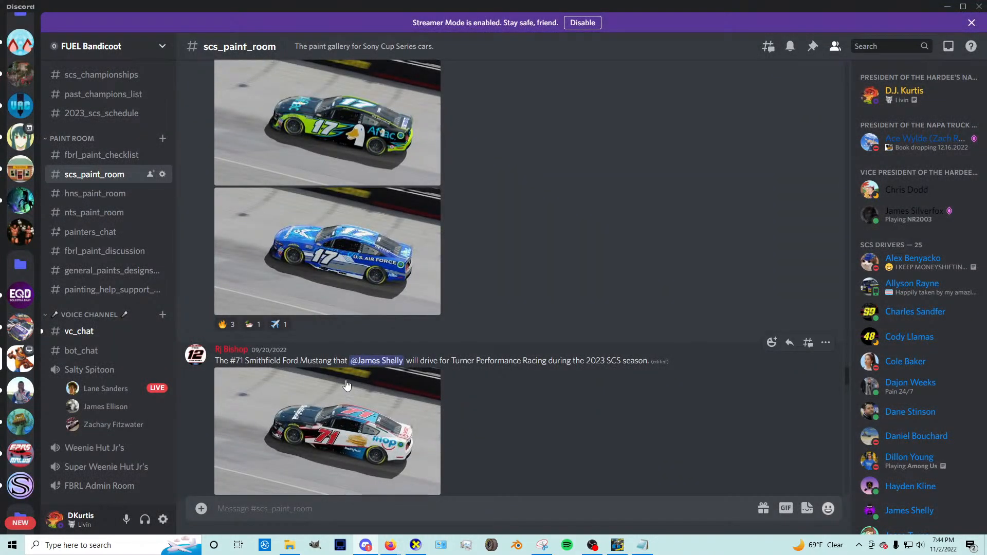
pyautogui.click(373, 429)
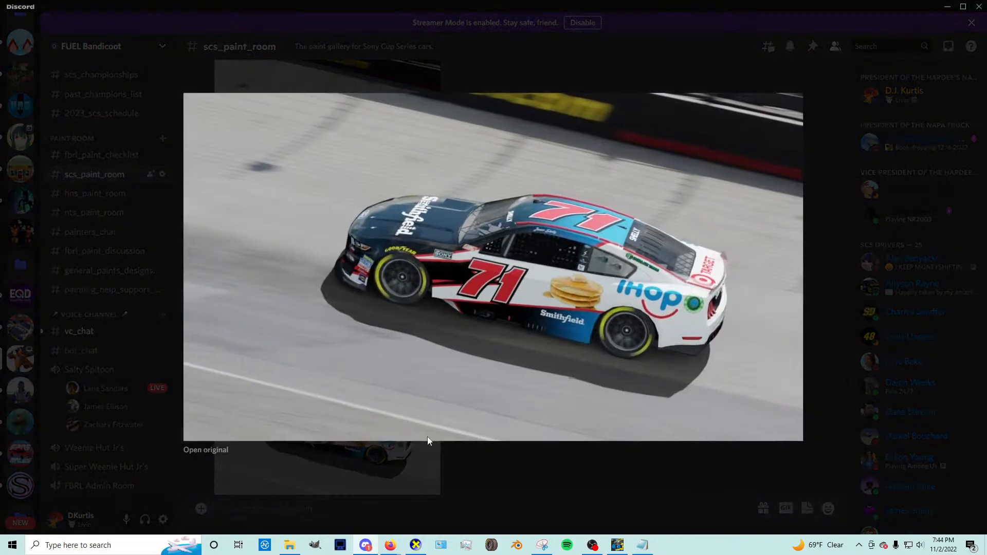
pyautogui.click(524, 463)
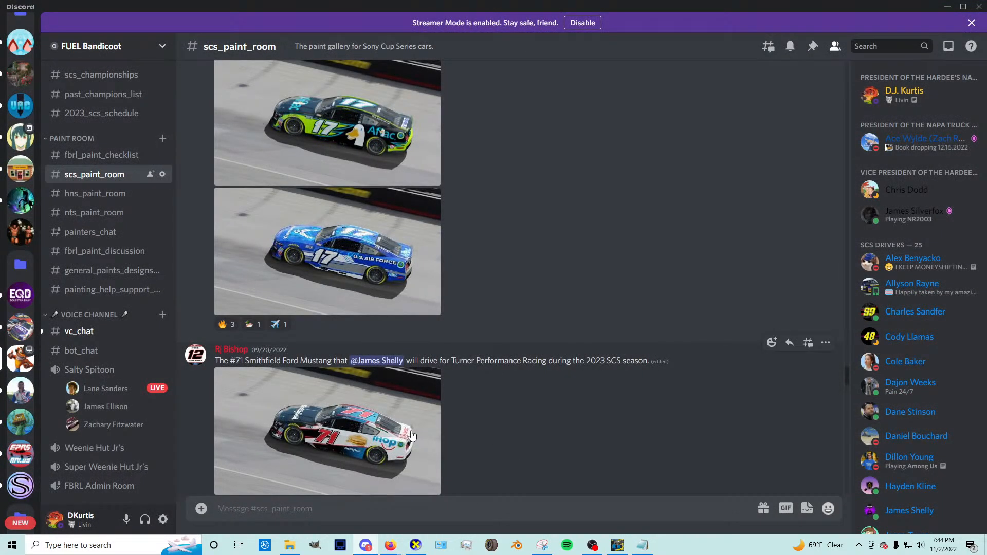
# Step: Examine the enlarged render of the purple #25 Coca-Cola Cherry Mitsubishi posted September 21, 2022, and close it
pyautogui.scroll(-1, 410, 431)
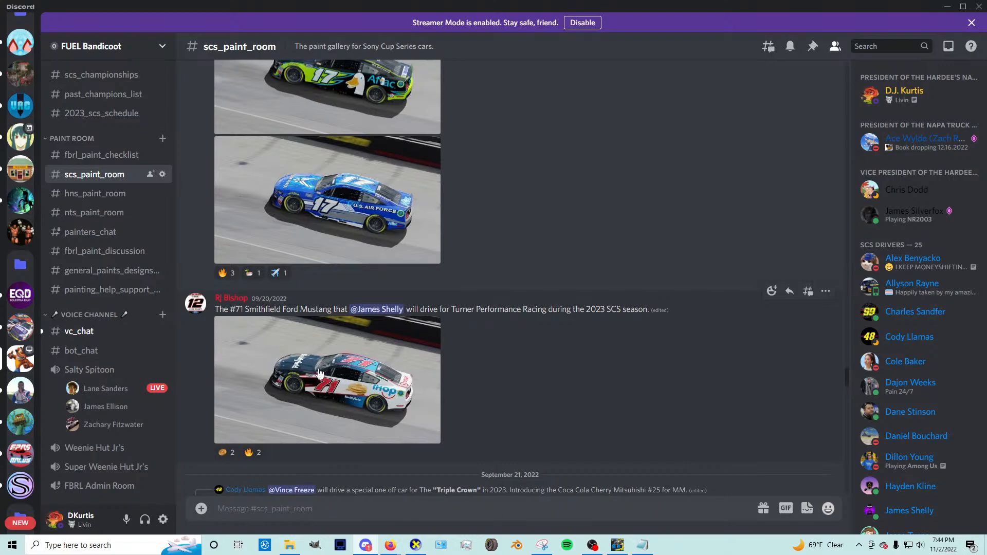
pyautogui.scroll(-3, 319, 373)
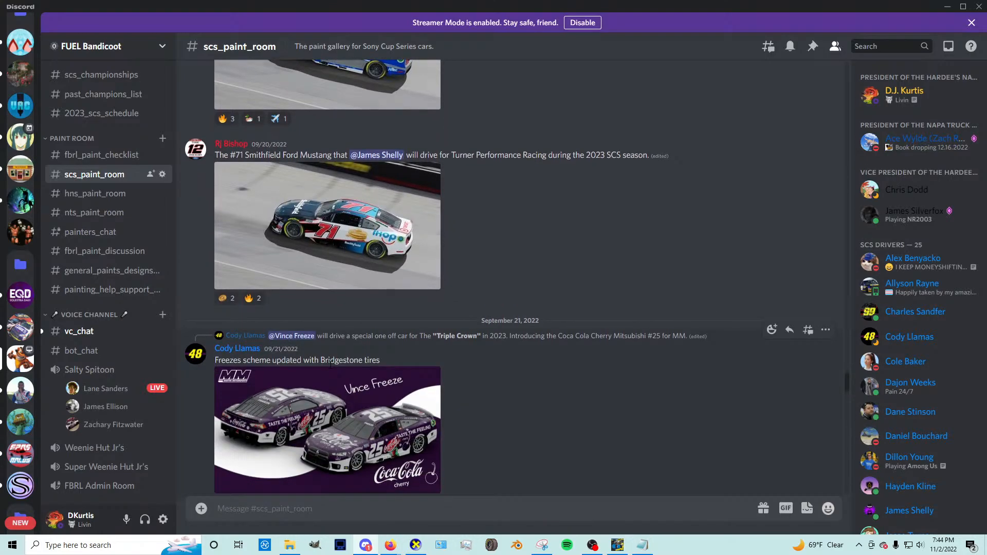
pyautogui.scroll(-1, 339, 375)
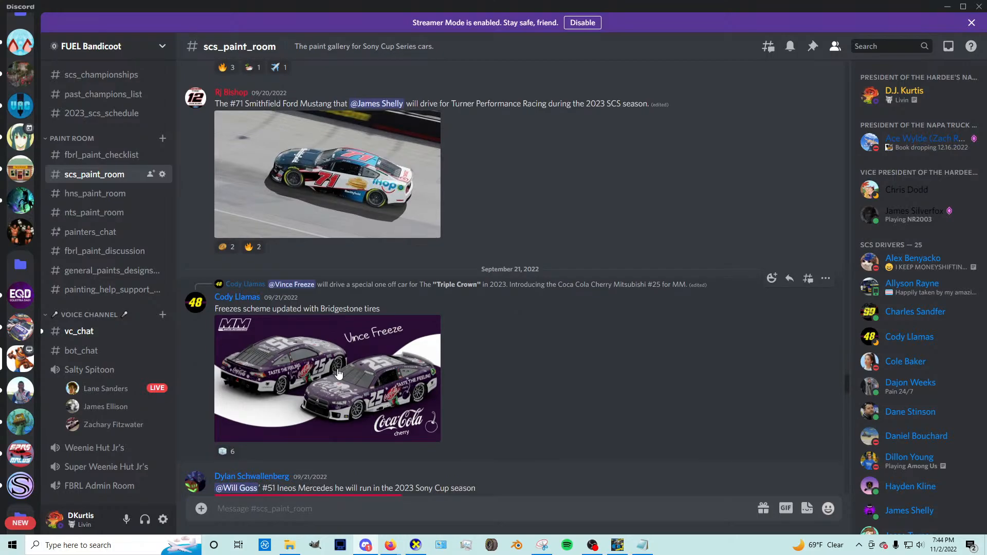
pyautogui.click(338, 374)
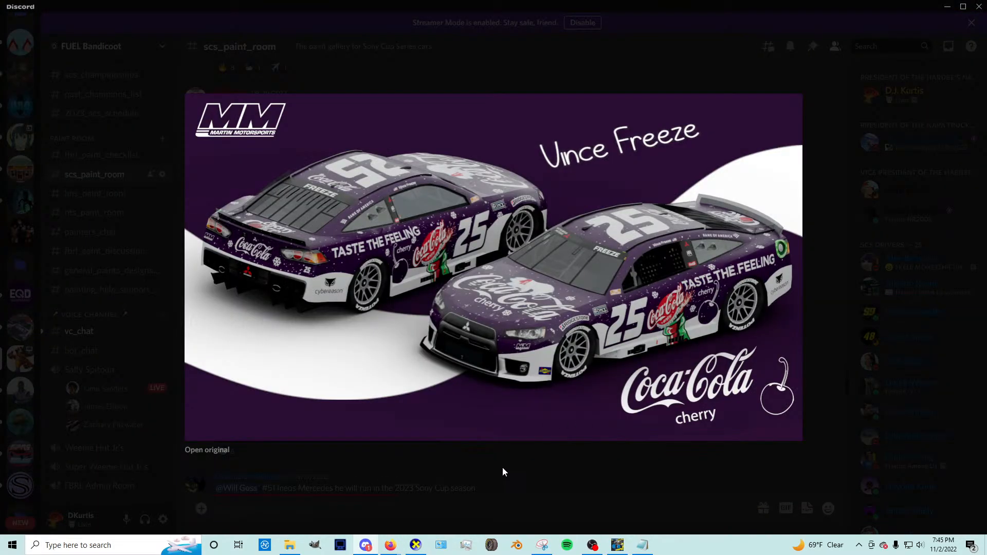
pyautogui.click(502, 467)
pyautogui.click(503, 468)
pyautogui.click(484, 459)
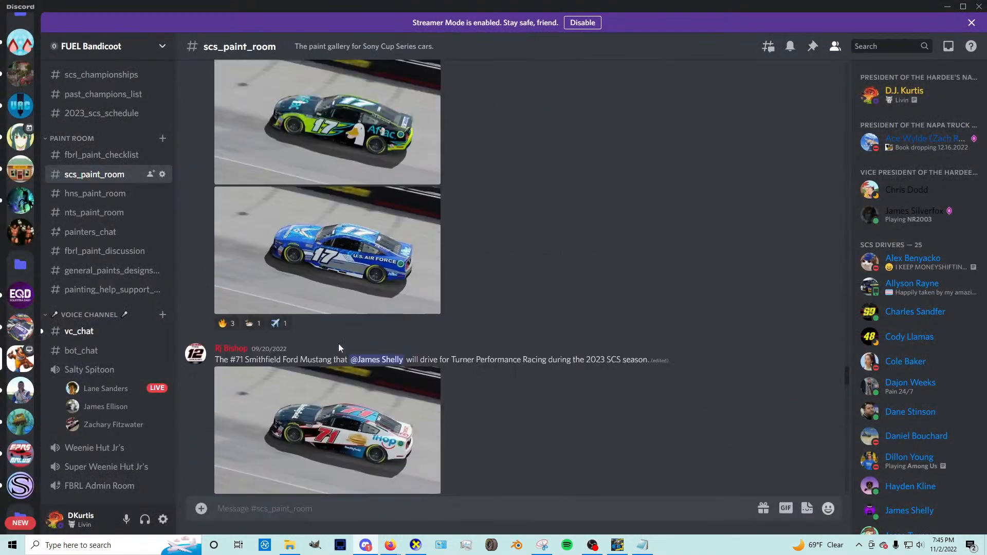
pyautogui.click(360, 343)
pyautogui.click(488, 446)
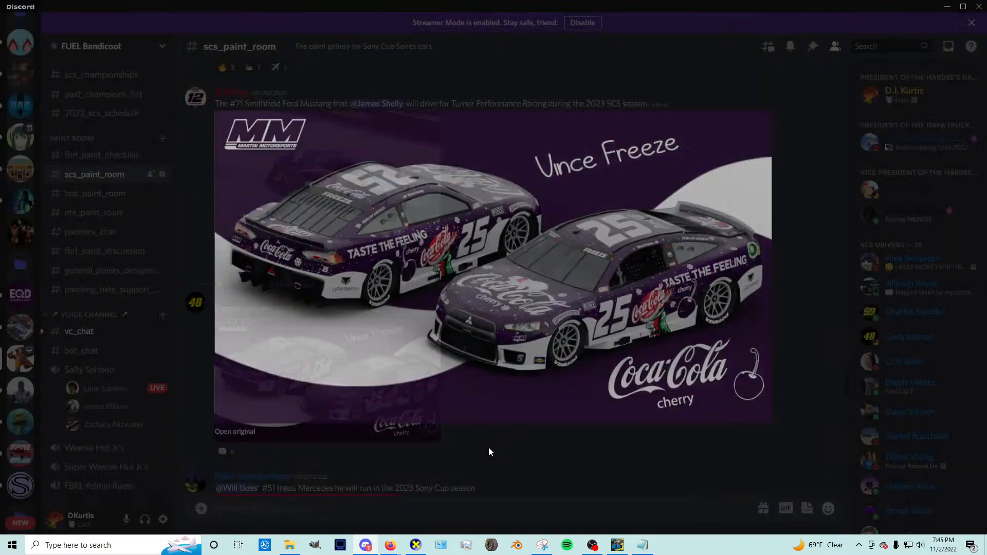
# Step: Examine the enlarged render of the #51 Ineos Mercedes scheme repeatedly and return to the gallery posts
pyautogui.scroll(-2, 406, 423)
pyautogui.scroll(-1, 406, 424)
pyautogui.click(392, 414)
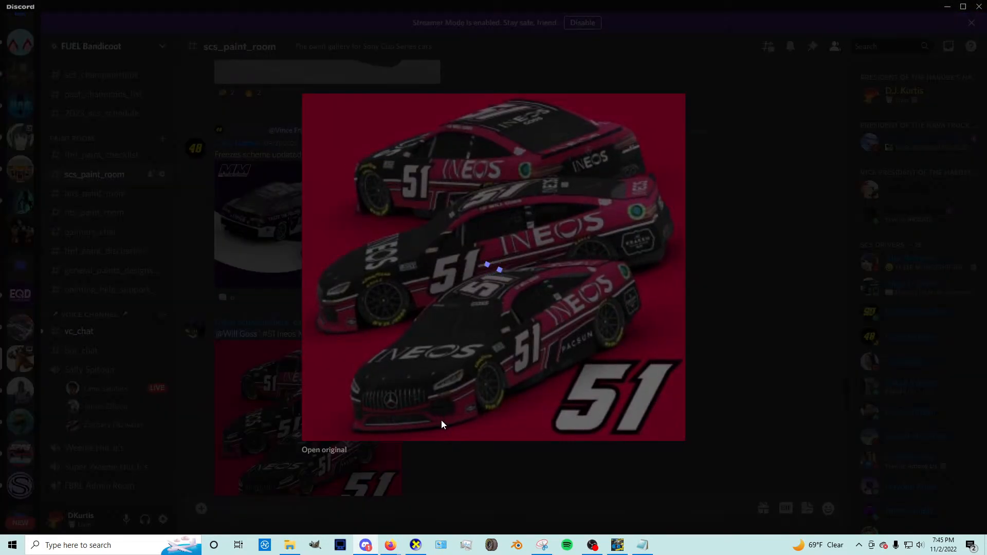
pyautogui.click(464, 487)
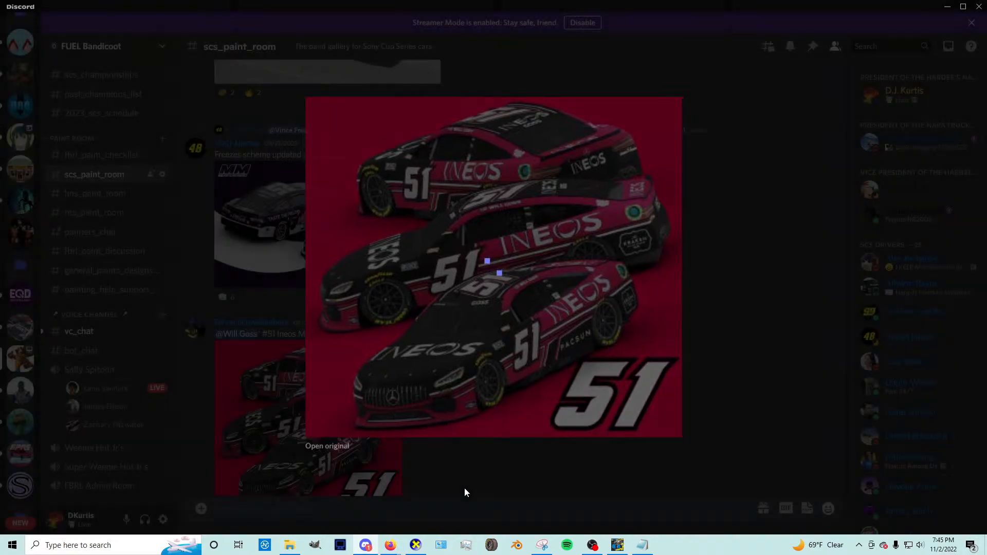
pyautogui.click(389, 445)
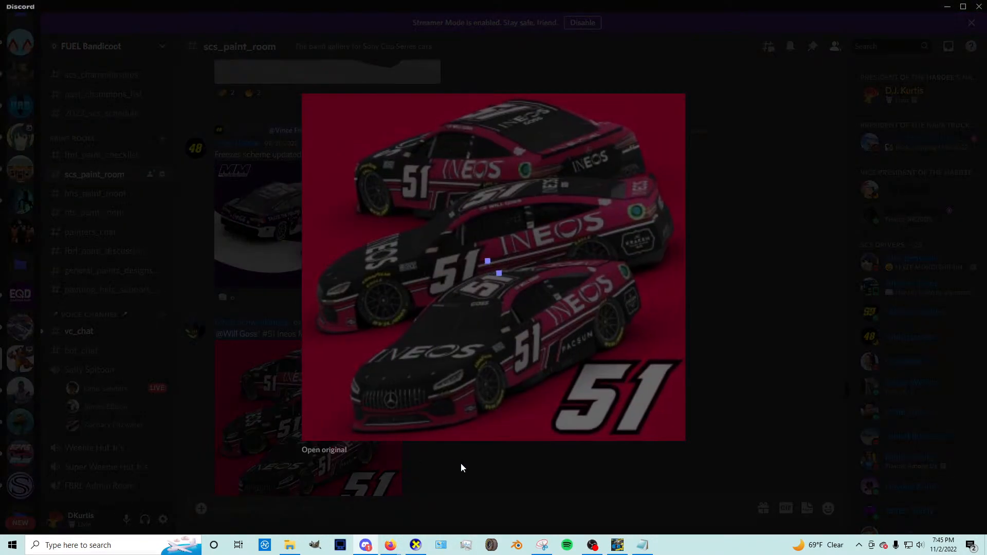
pyautogui.click(460, 463)
pyautogui.click(368, 444)
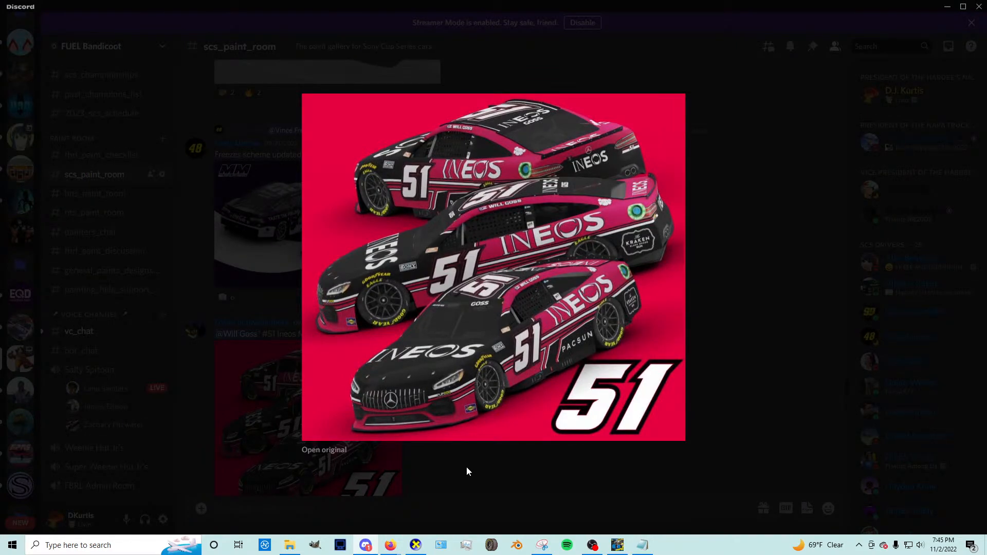
pyautogui.click(467, 471)
pyautogui.scroll(-1, 360, 422)
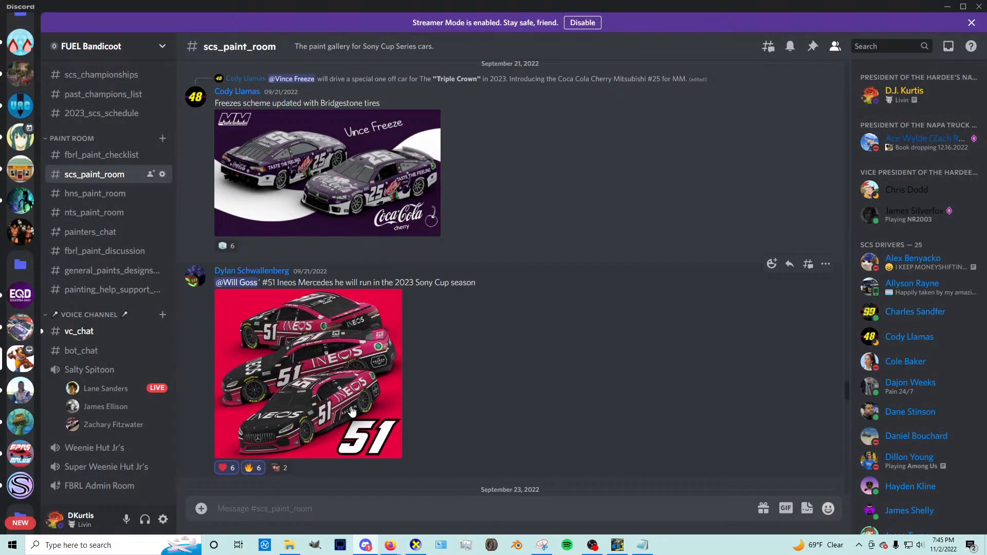
# Step: Examine the enlarged images of the #51 Ineos Mercedes and the #15 Coca-Cola car in the paint gallery, closing each one
pyautogui.click(351, 411)
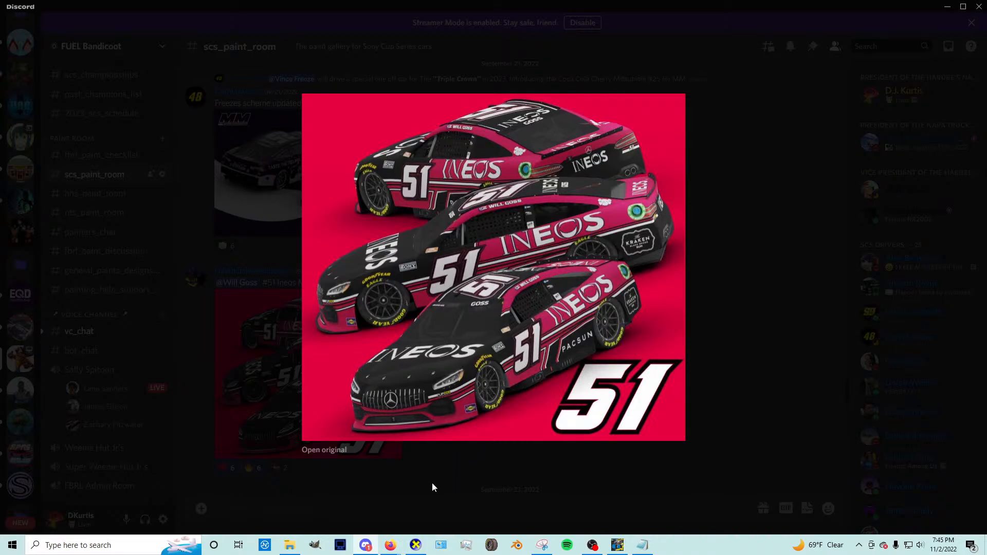
pyautogui.click(428, 469)
pyautogui.scroll(-5, 369, 239)
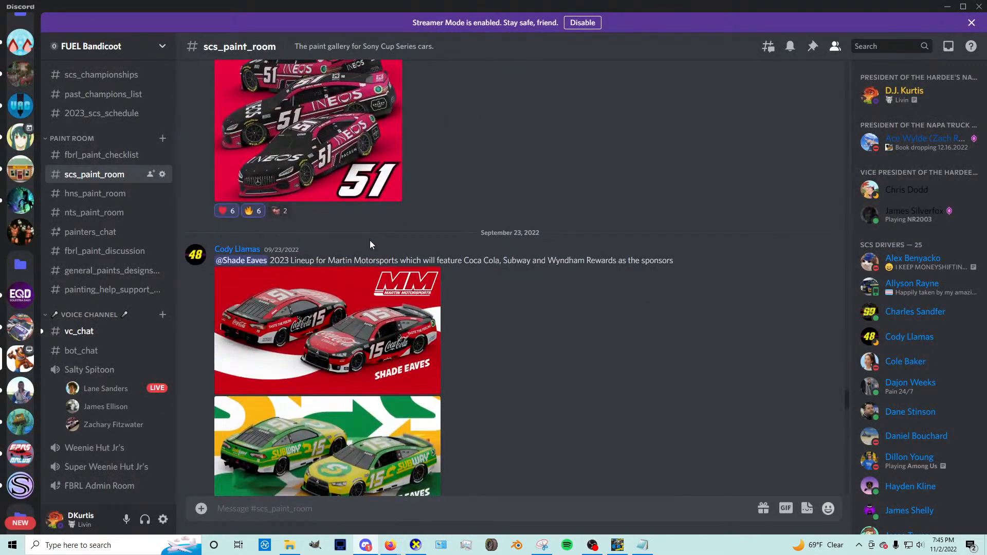
pyautogui.click(366, 308)
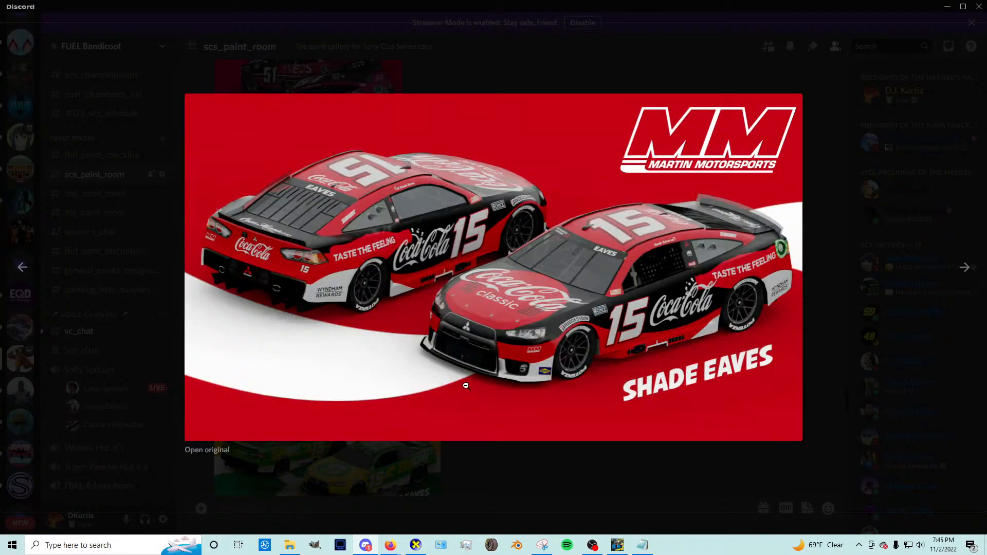
pyautogui.click(472, 455)
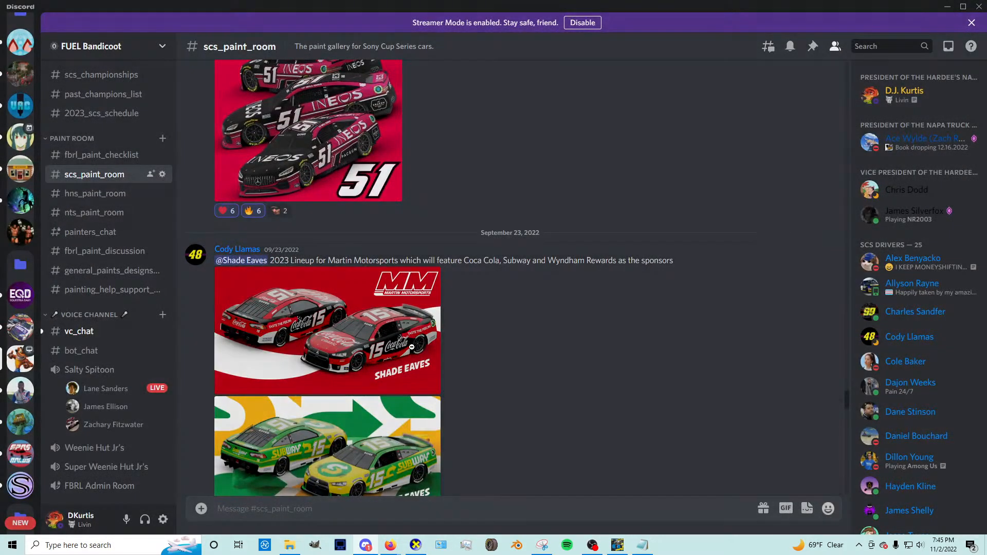
pyautogui.click(393, 350)
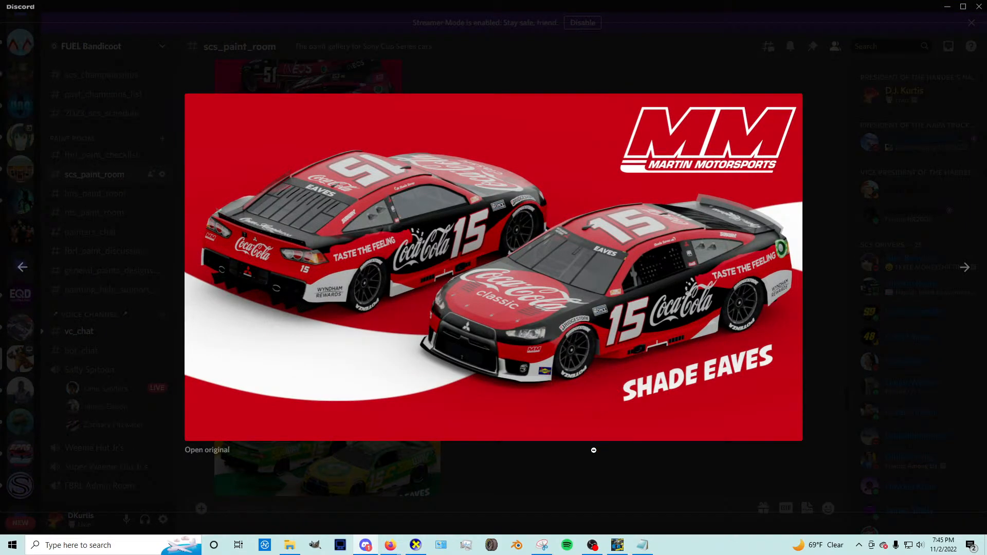
pyautogui.click(586, 460)
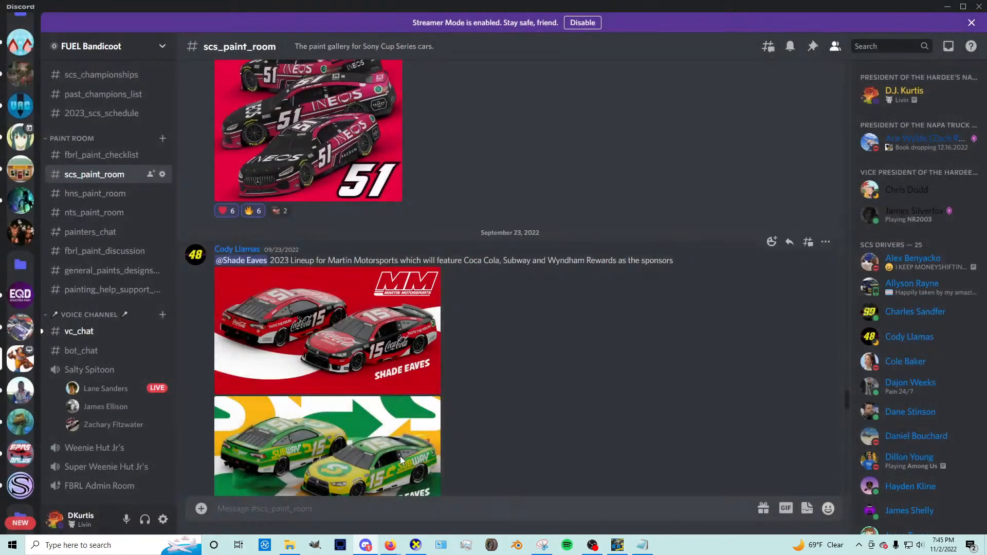
# Step: View the #15 Subway and #15 Wyndham Rewards paint schemes enlarged, closing each image after inspection
pyautogui.click(400, 455)
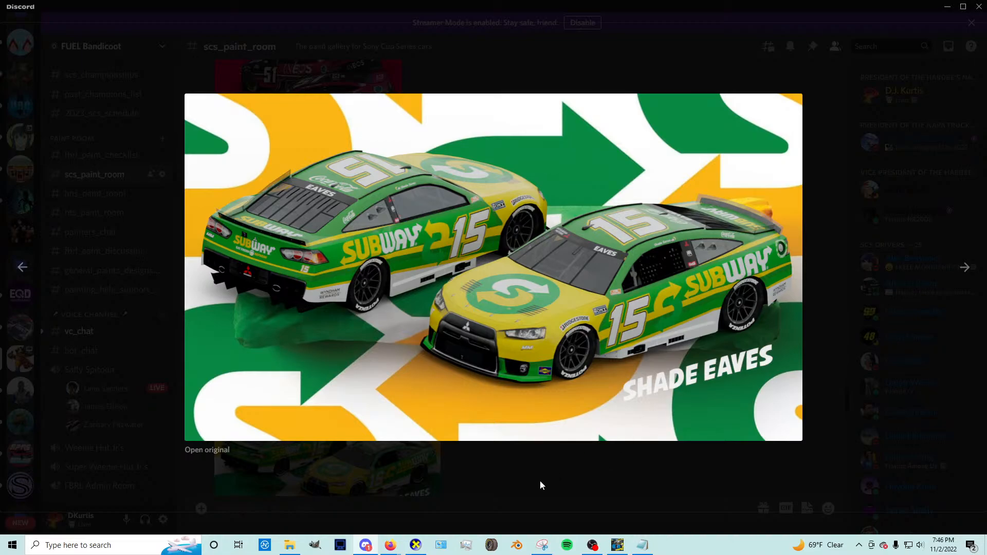
pyautogui.click(479, 477)
pyautogui.scroll(-4, 363, 329)
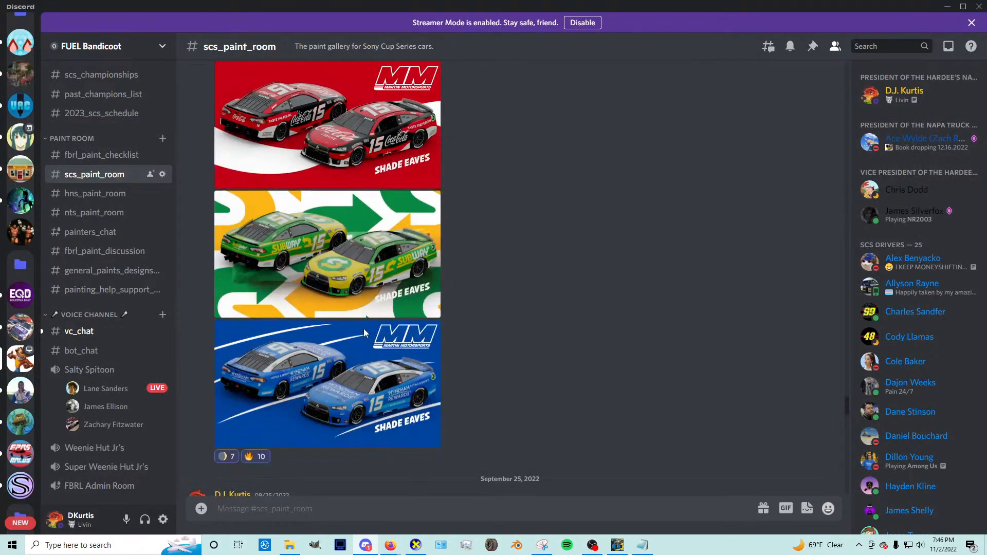
pyautogui.click(347, 388)
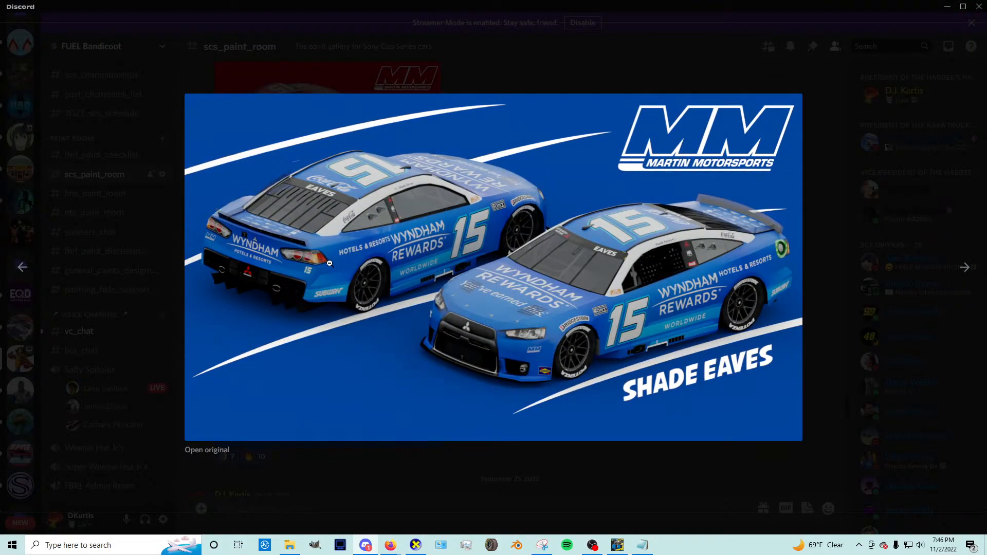
pyautogui.click(458, 464)
# Step: Enlarge the #19 KTM Mercedes image posted on September 25, 2022, inspect the scheme and close it
pyautogui.scroll(-3, 421, 451)
pyautogui.click(375, 433)
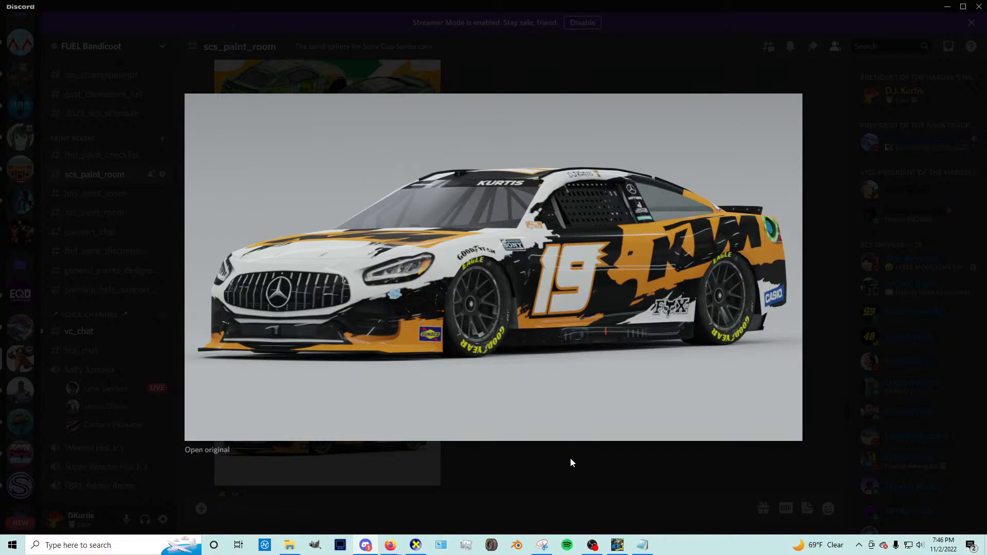
pyautogui.click(570, 457)
# Step: Examine the #29 Crowley Foods paint scheme for Red Stallion Racing in the enlarged view, reopening it for repeated looks
pyautogui.scroll(-3, 343, 373)
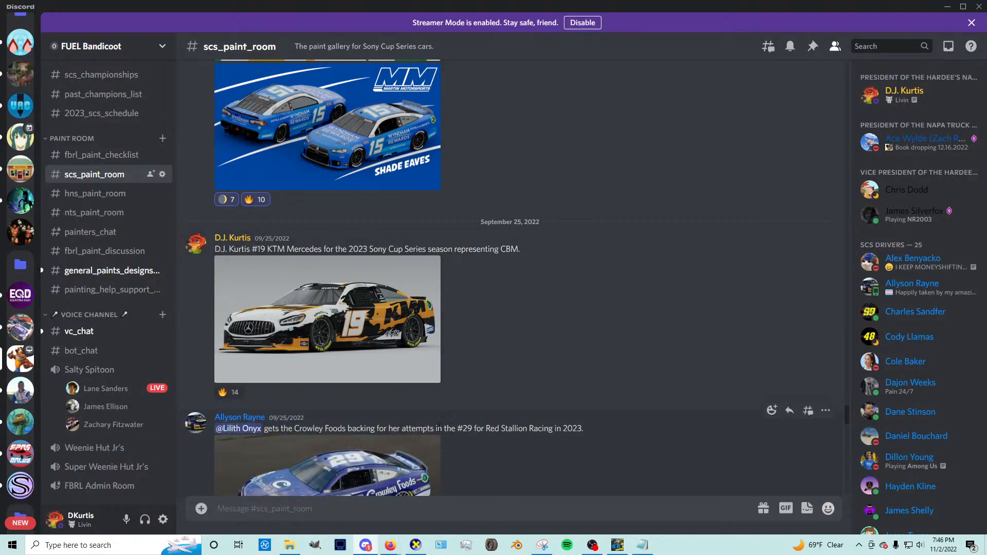
pyautogui.scroll(-3, 417, 421)
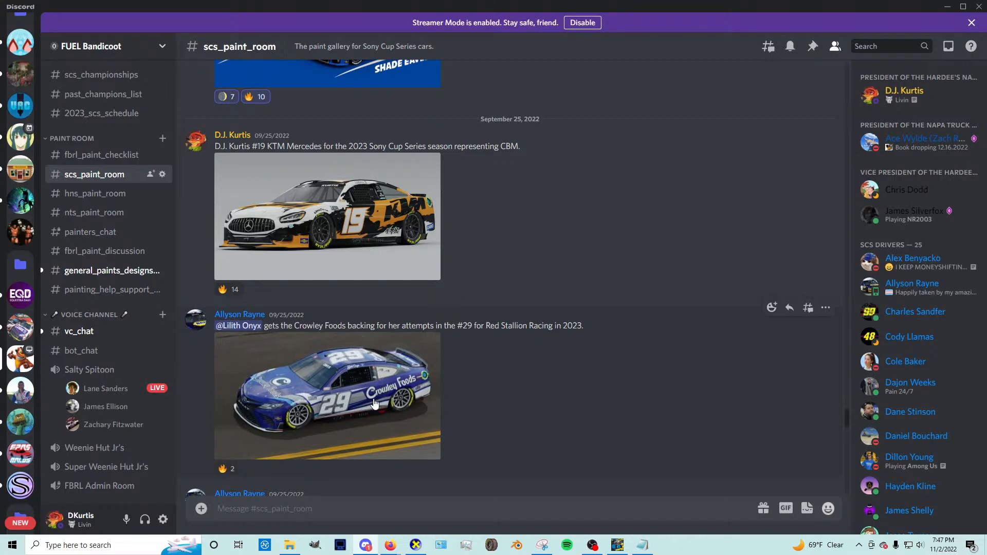
pyautogui.click(358, 388)
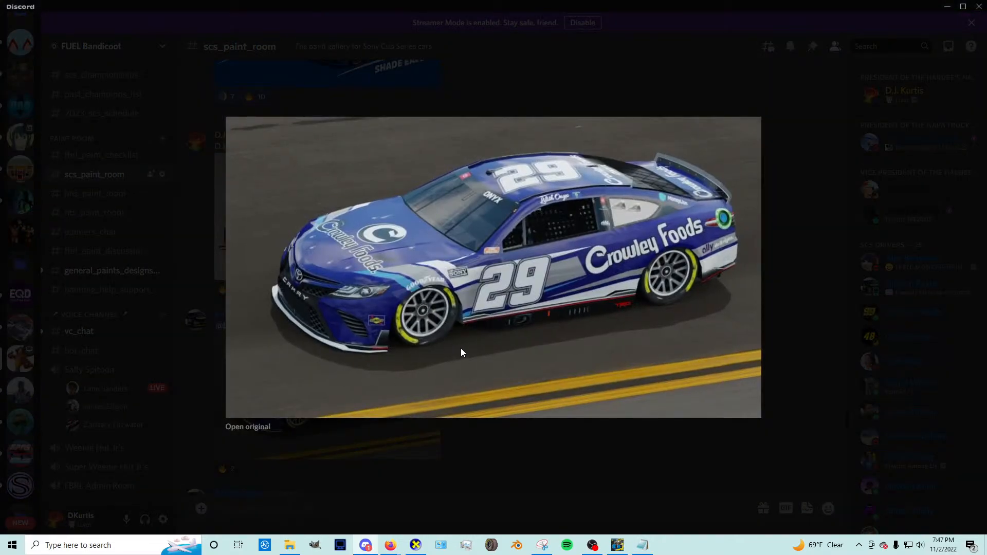
pyautogui.click(518, 451)
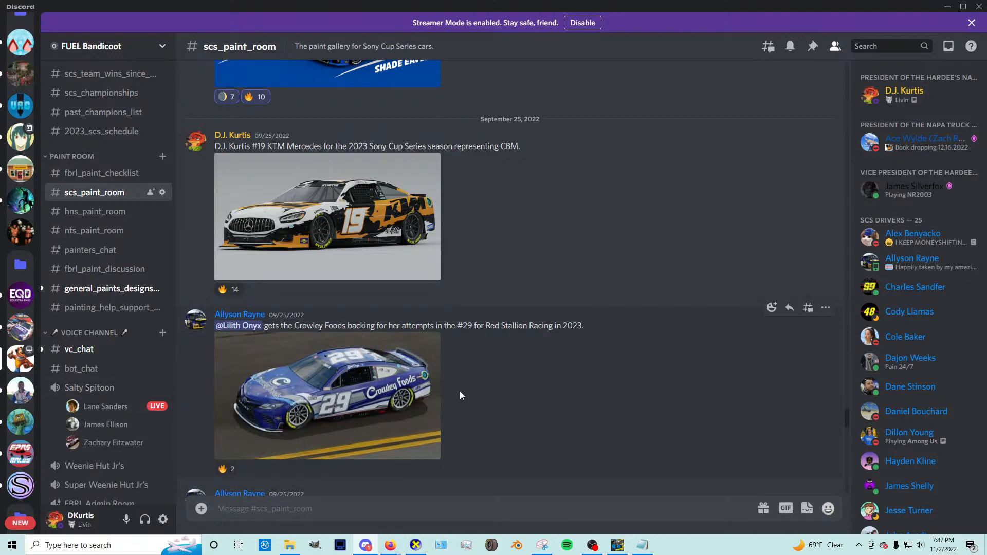
pyautogui.scroll(-1, 460, 390)
pyautogui.scroll(-3, 459, 390)
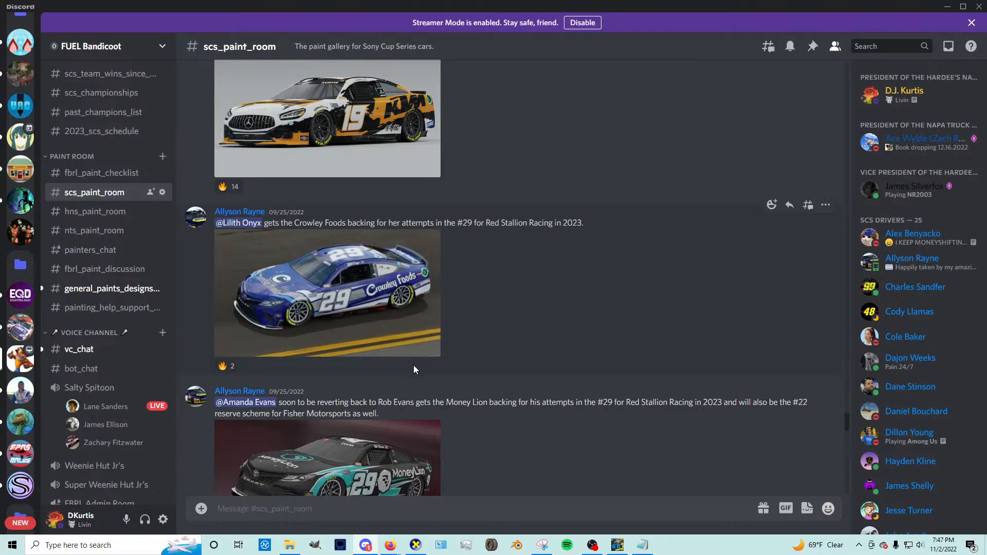
pyautogui.click(363, 334)
pyautogui.click(501, 439)
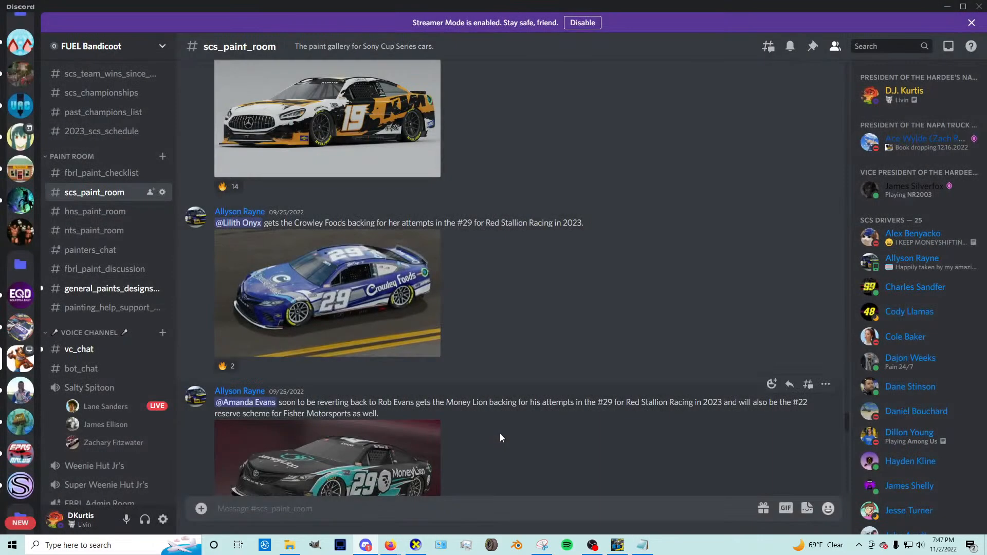
pyautogui.scroll(-2, 451, 416)
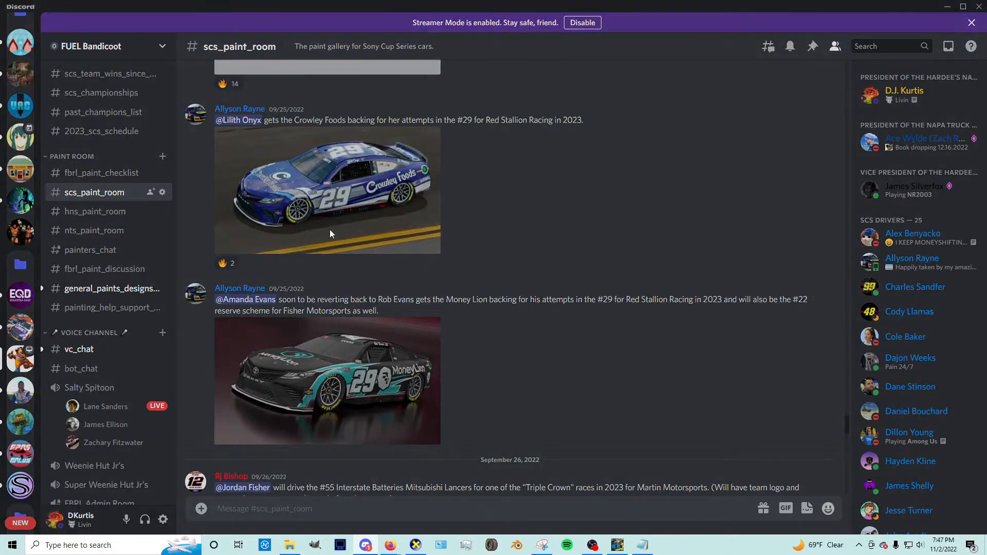
pyautogui.click(329, 230)
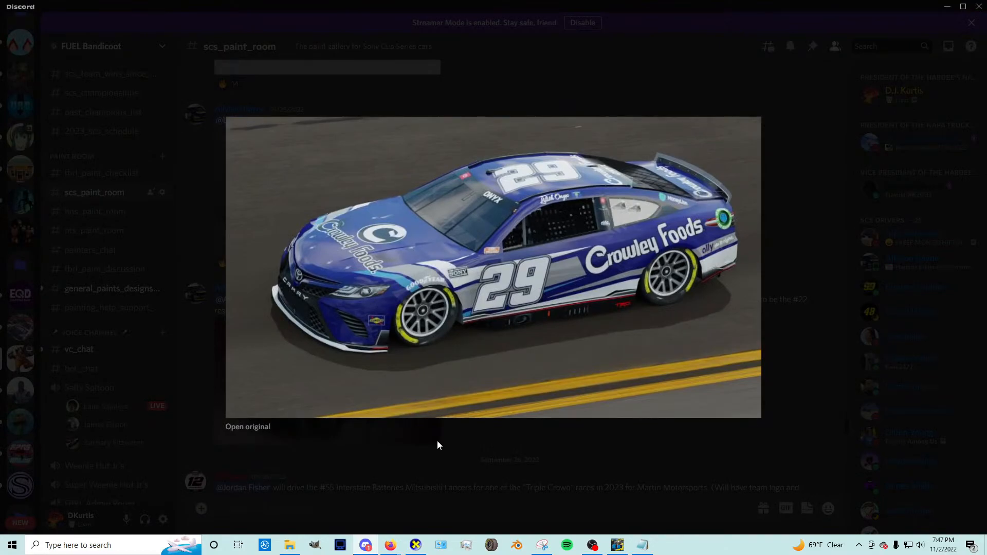
pyautogui.click(437, 443)
# Step: Inspect the black and teal #29 MoneyLion Camry scheme in the enlarged view, reopening it for closer looks
pyautogui.click(403, 418)
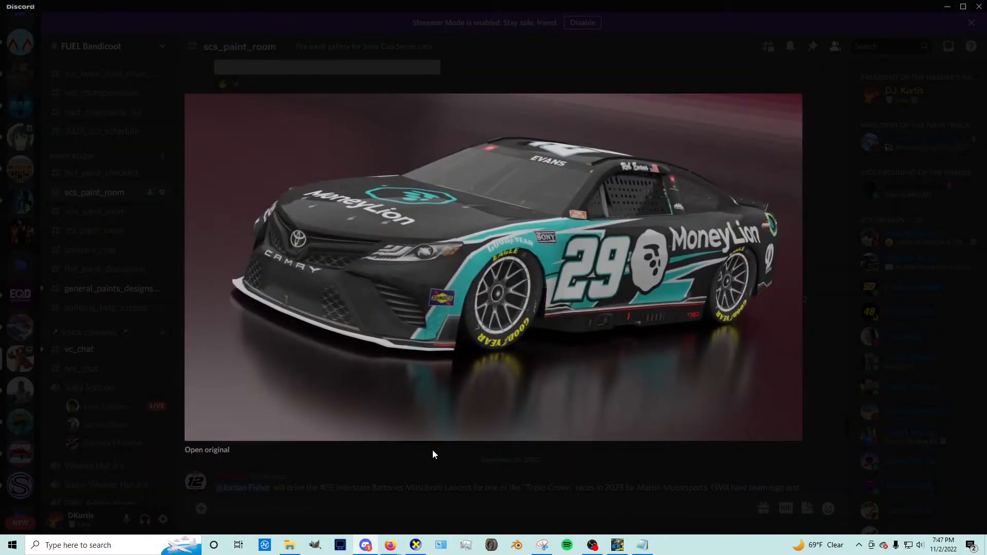
pyautogui.click(546, 464)
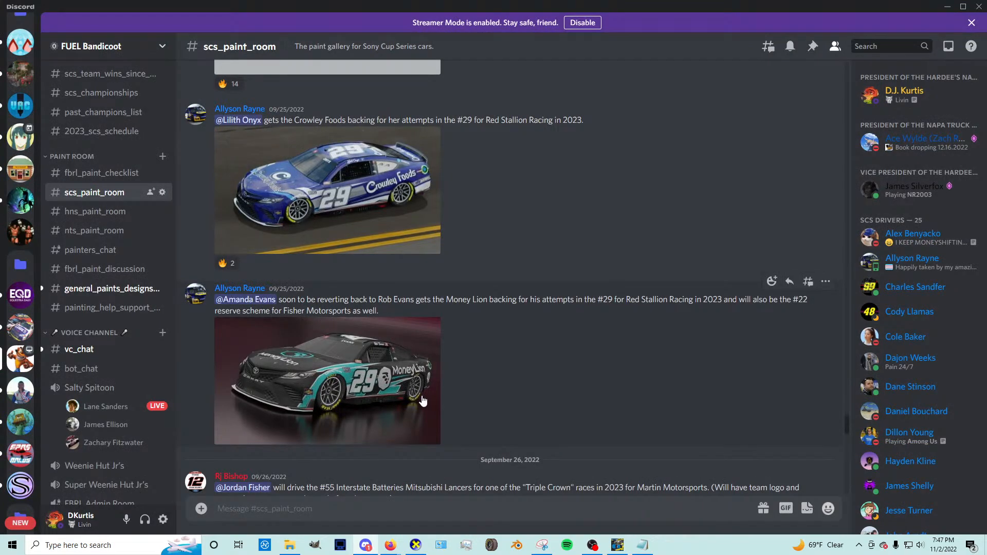
pyautogui.click(422, 401)
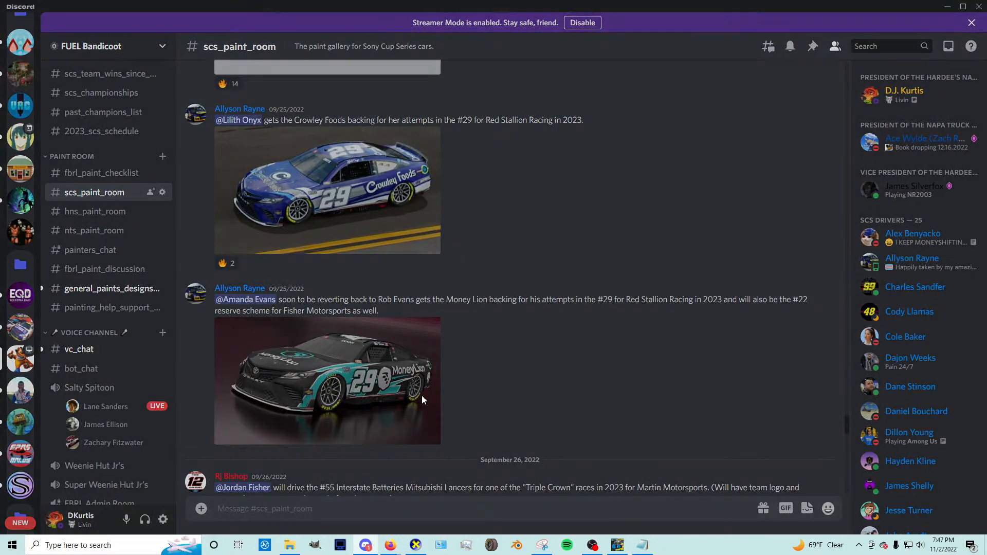
pyautogui.click(511, 452)
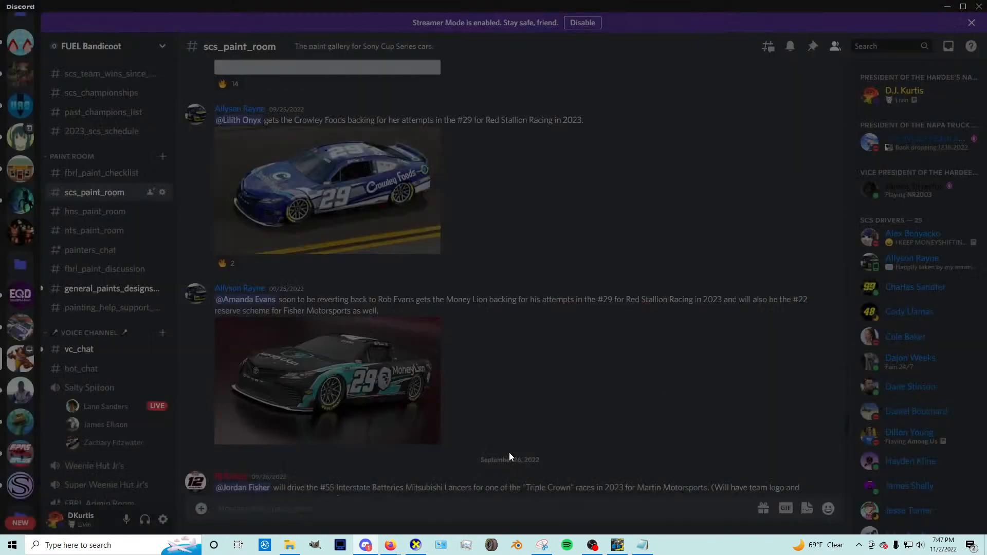
pyautogui.scroll(-2, 456, 381)
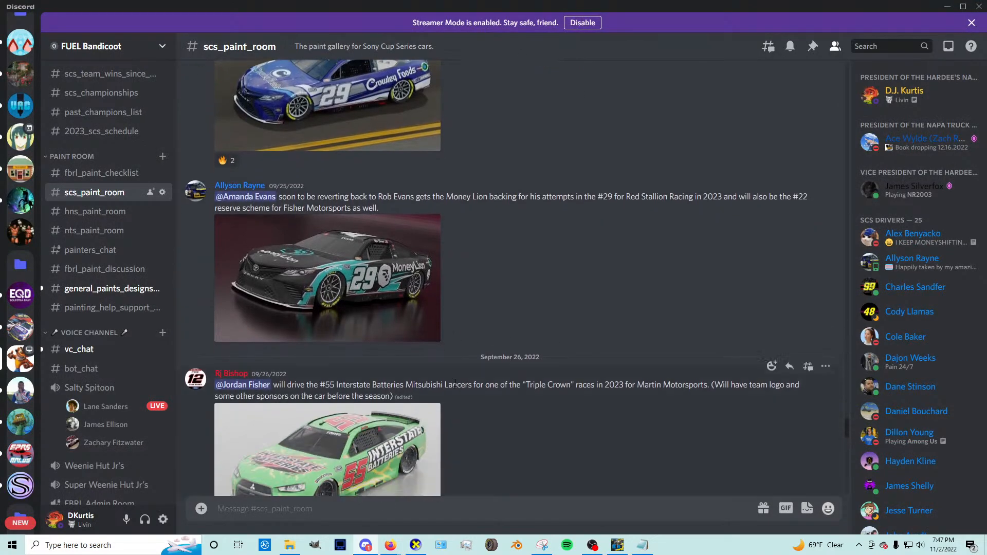
pyautogui.click(369, 298)
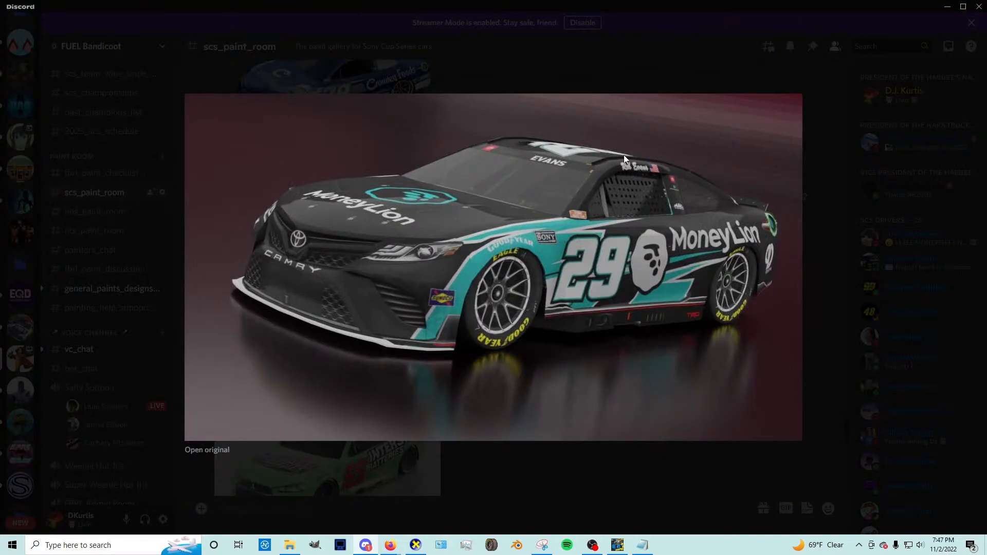
pyautogui.click(499, 456)
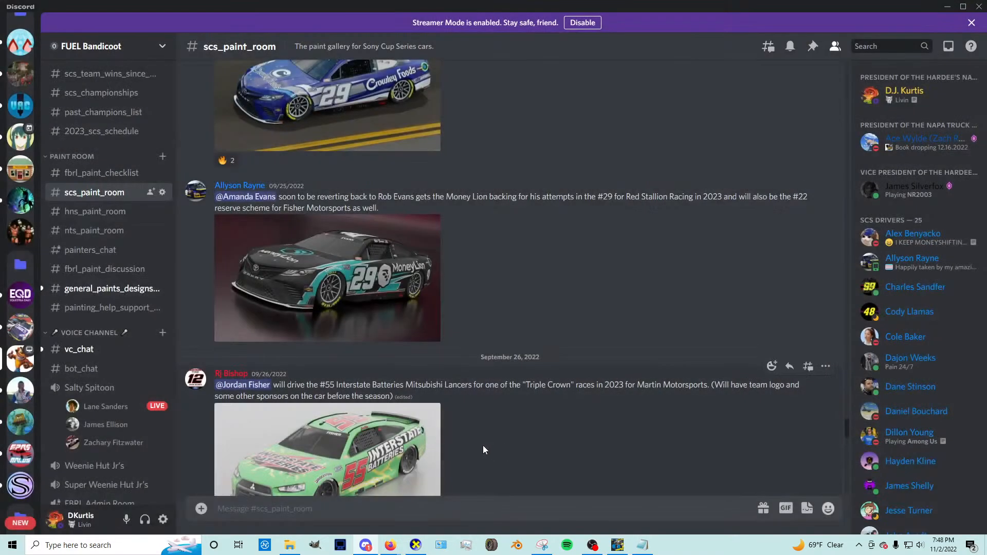
# Step: Inspect the enlarged images of the #55 Interstate Batteries Mitsubishi and the #94 Mahindra Tractors Chevy, closing each one
pyautogui.scroll(-2, 483, 445)
pyautogui.scroll(-3, 451, 424)
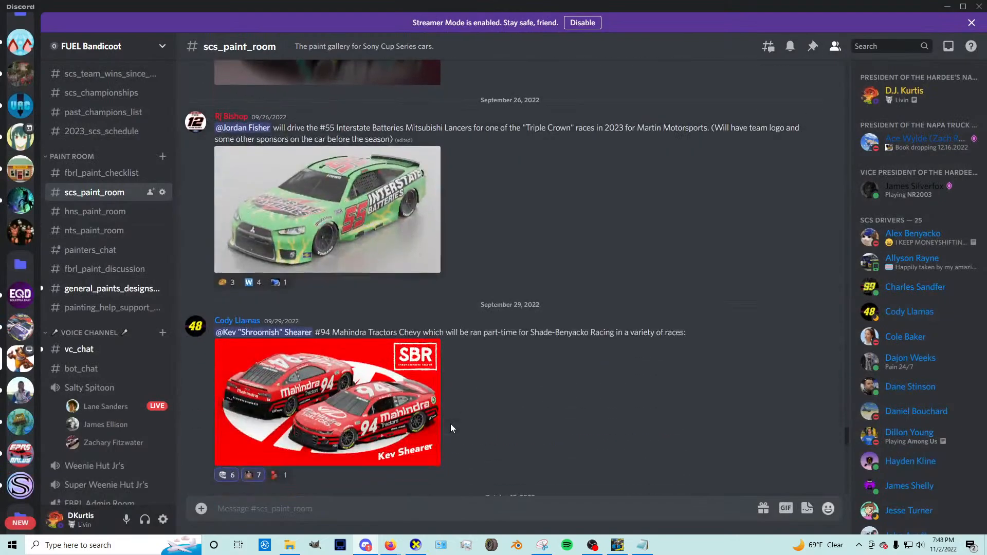
pyautogui.click(361, 256)
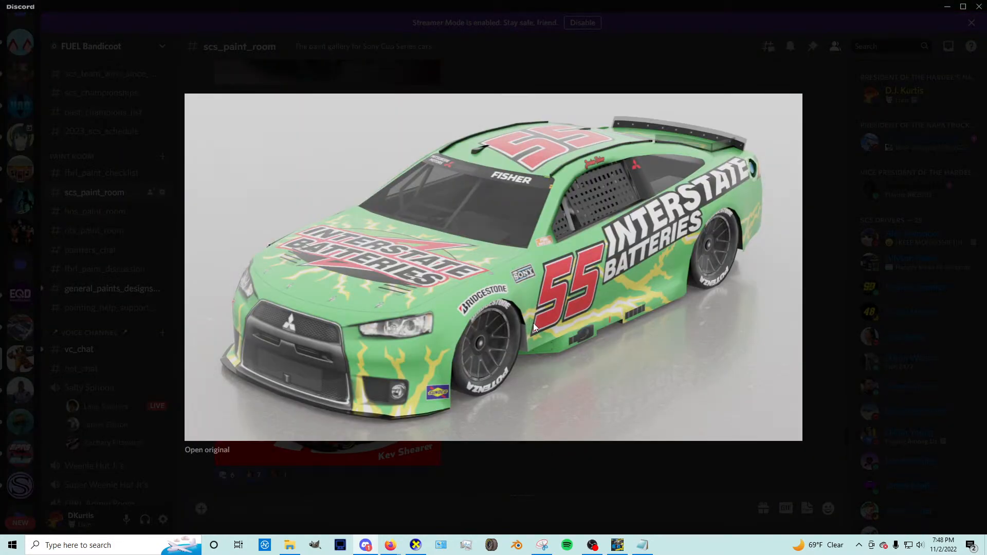
pyautogui.click(525, 460)
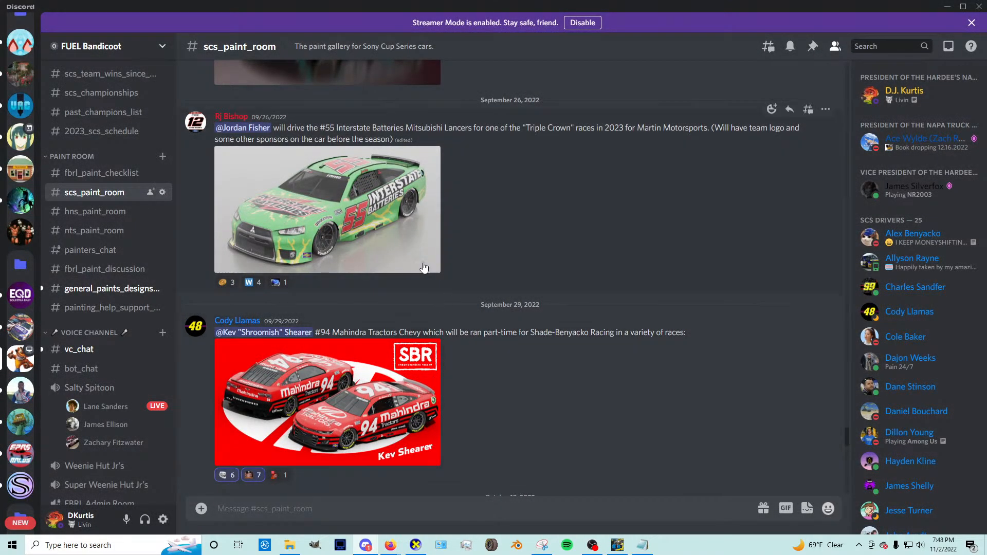
pyautogui.click(411, 247)
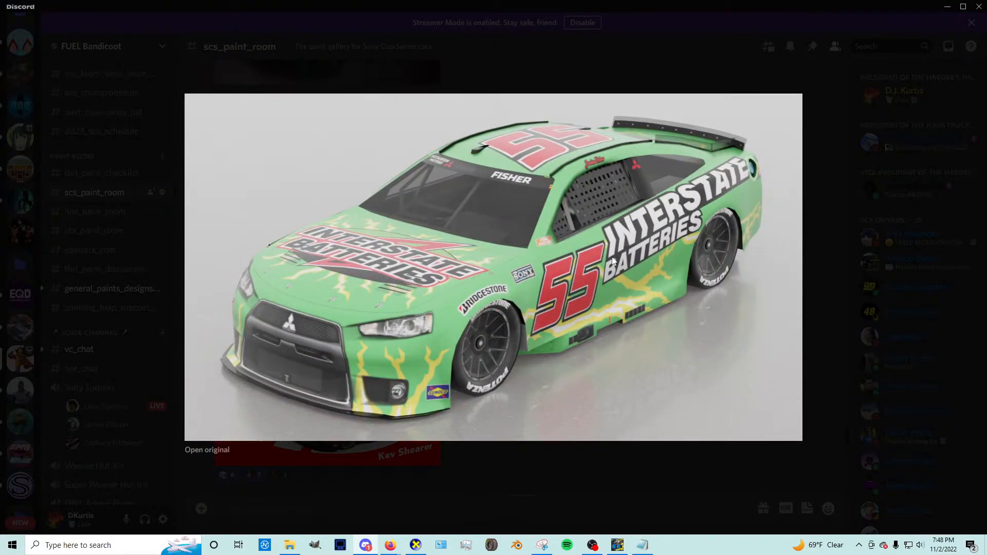
pyautogui.click(544, 461)
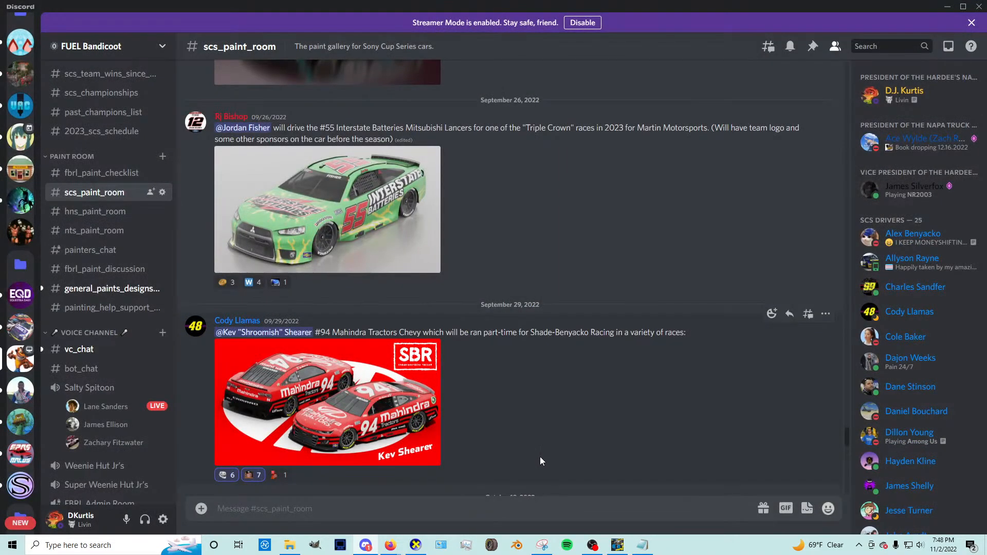
pyautogui.click(395, 427)
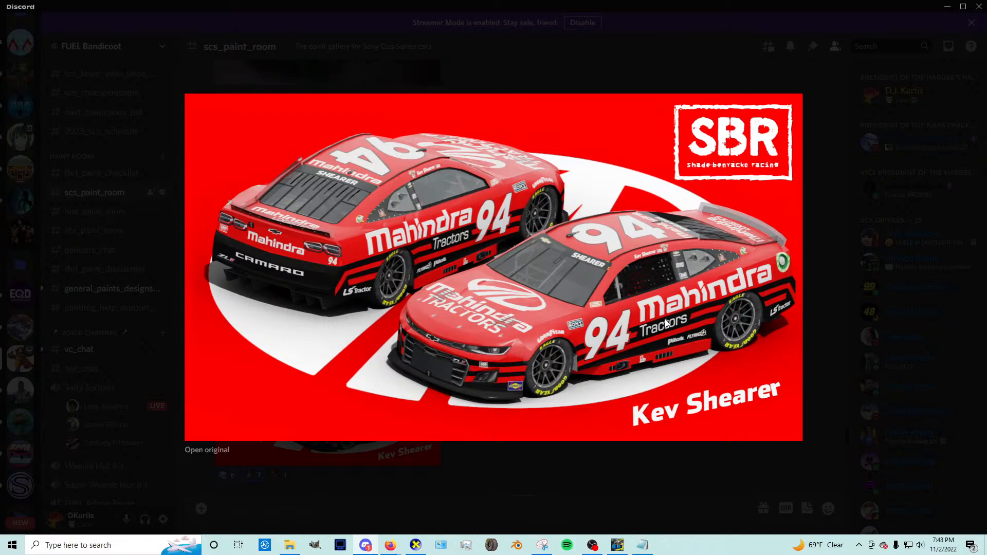
pyautogui.click(546, 478)
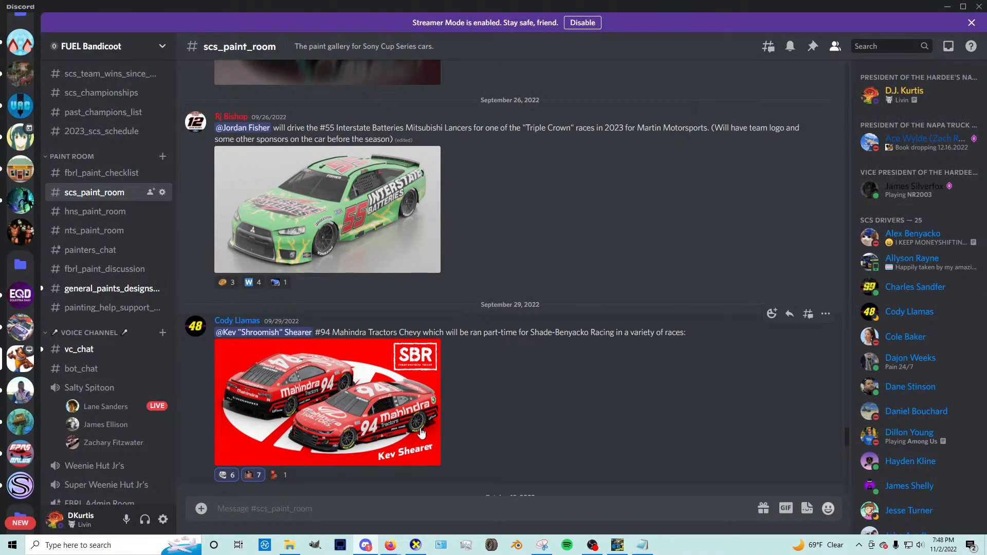
# Step: Enlarge the #91 Caterpillar car image posted on October 19, 2022 and open its original in the web browser
pyautogui.scroll(-6, 415, 435)
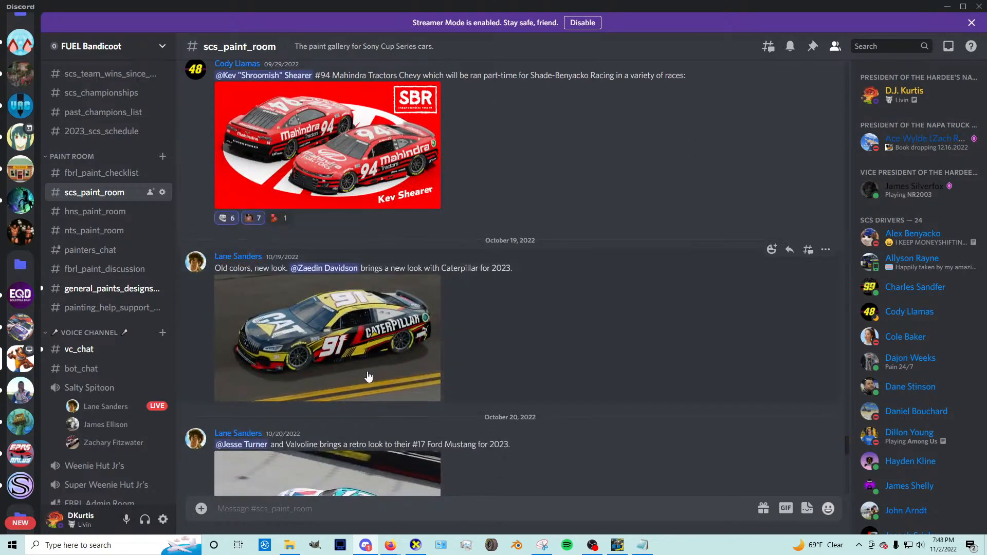
pyautogui.click(414, 401)
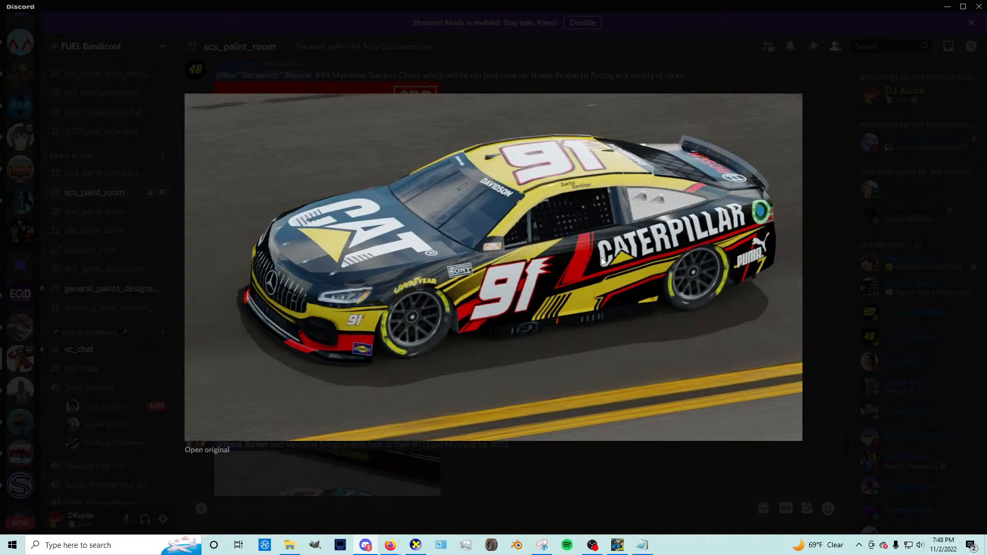
pyautogui.click(207, 451)
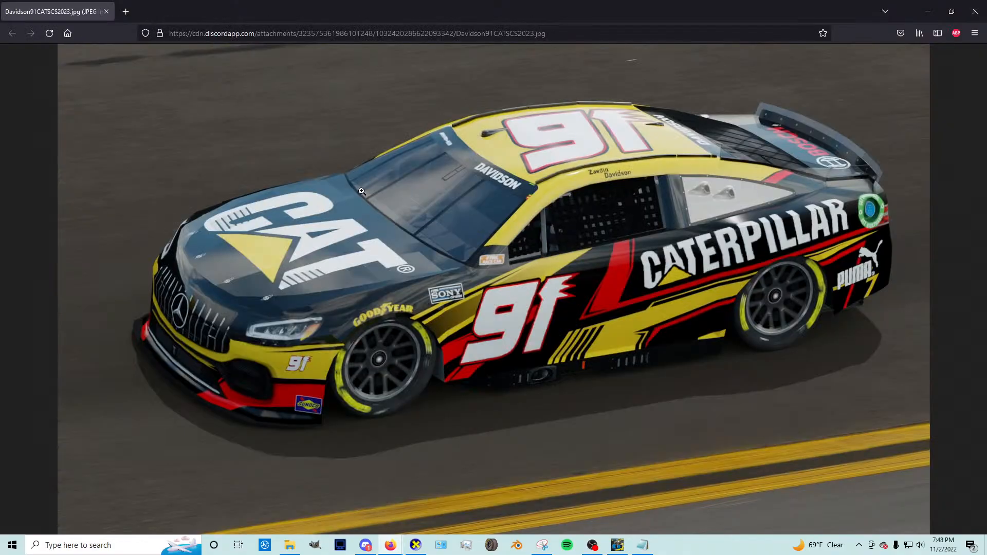
# Step: Inspect the original #91 Caterpillar image at full size and fitted to the window, and close both the original and the enlarged view
pyautogui.click(516, 310)
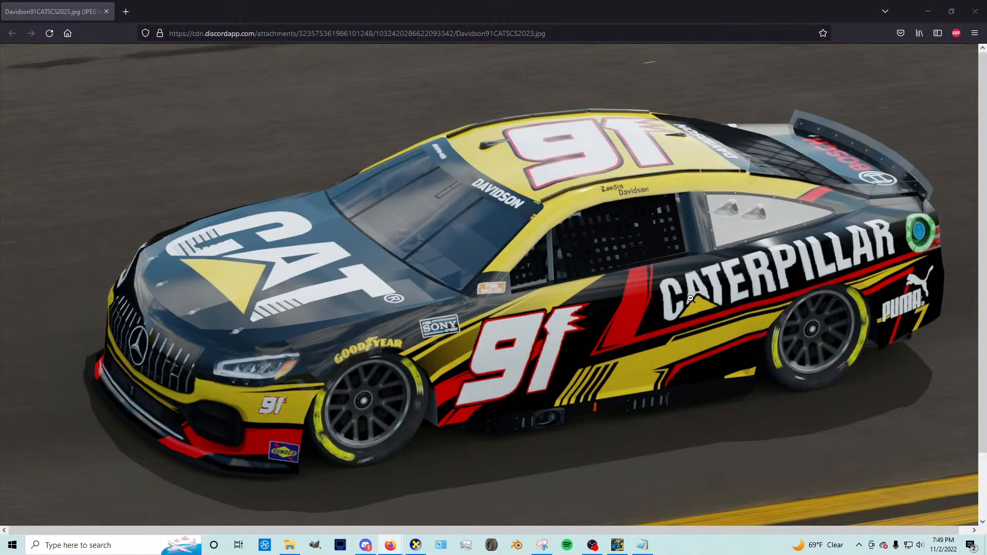
pyautogui.click(473, 327)
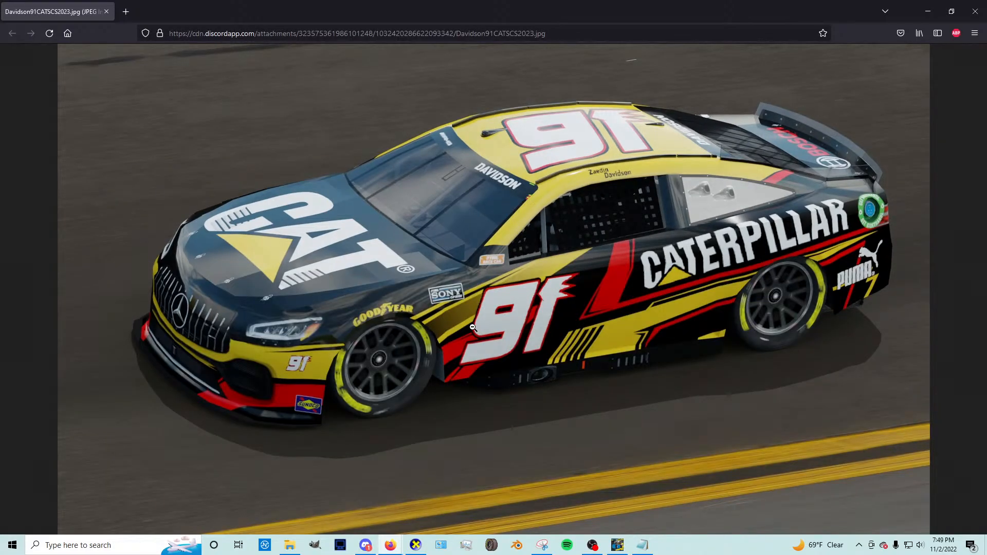
pyautogui.click(473, 328)
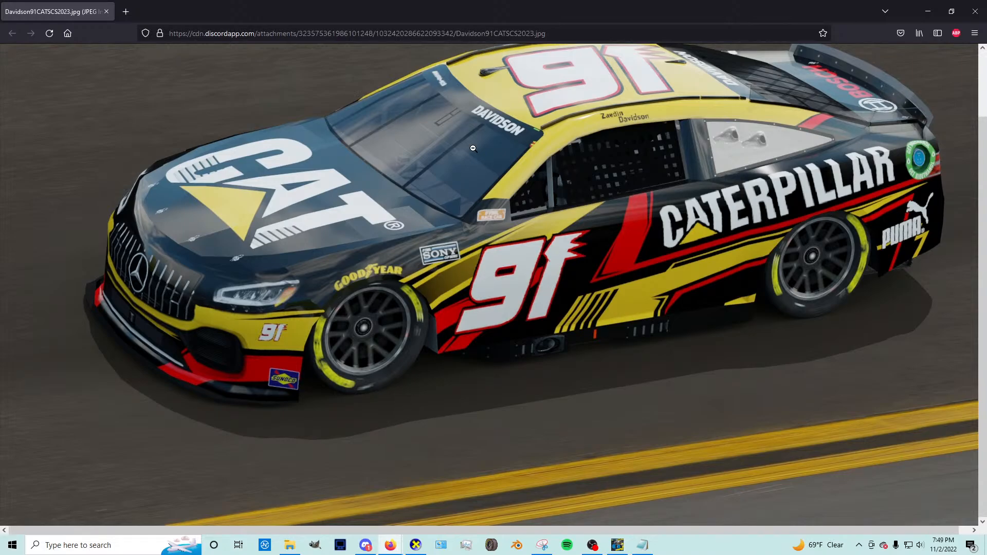
pyautogui.scroll(2, 478, 152)
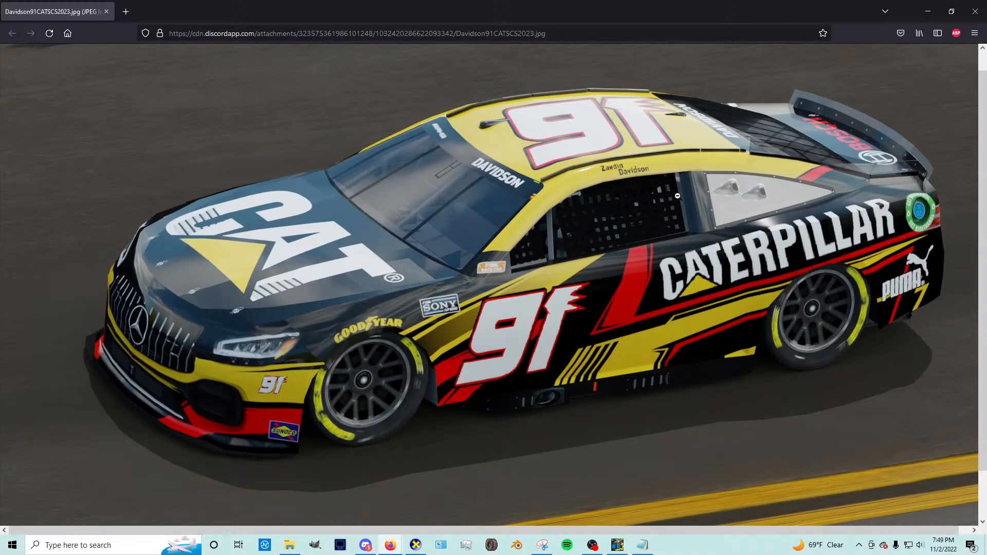
pyautogui.scroll(1, 677, 195)
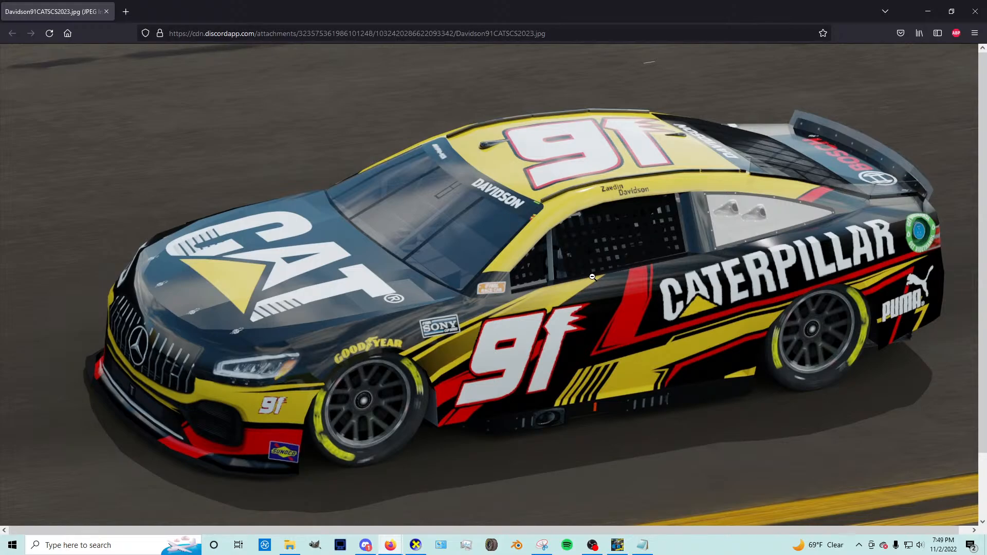
pyautogui.click(636, 228)
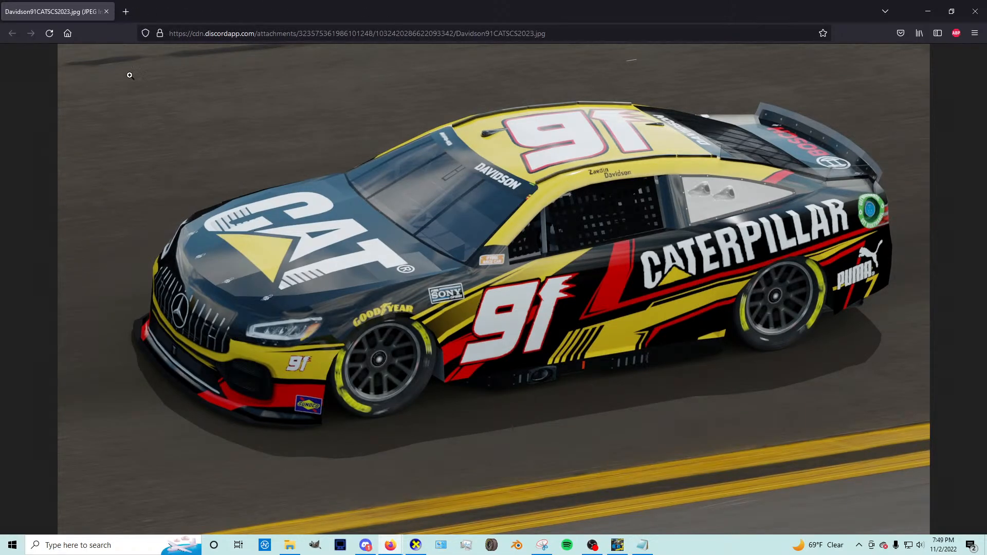
pyautogui.click(105, 11)
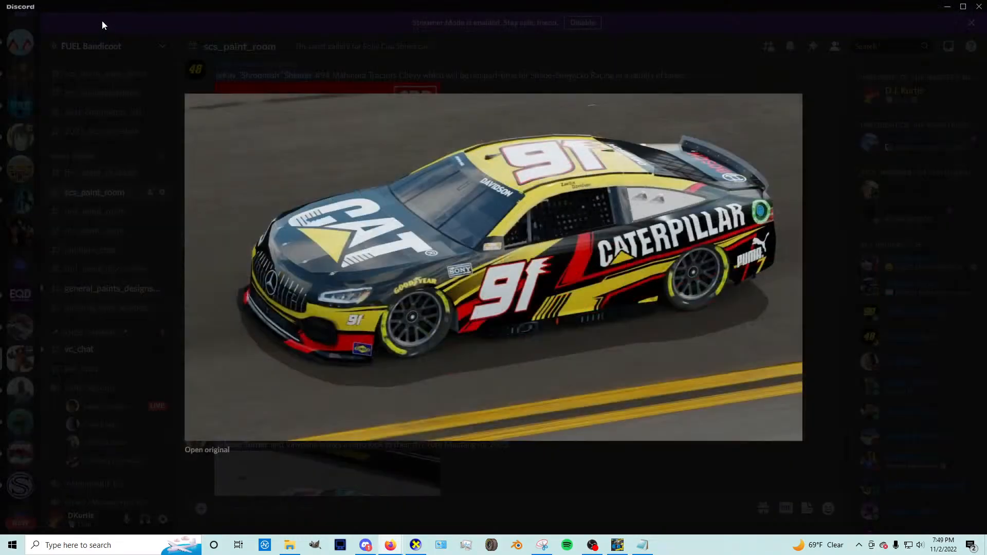
pyautogui.click(410, 455)
# Step: Open the original of the #17 Valvoline Ford Mustang image in the web browser, examine it at full size, and close it
pyautogui.scroll(-5, 377, 411)
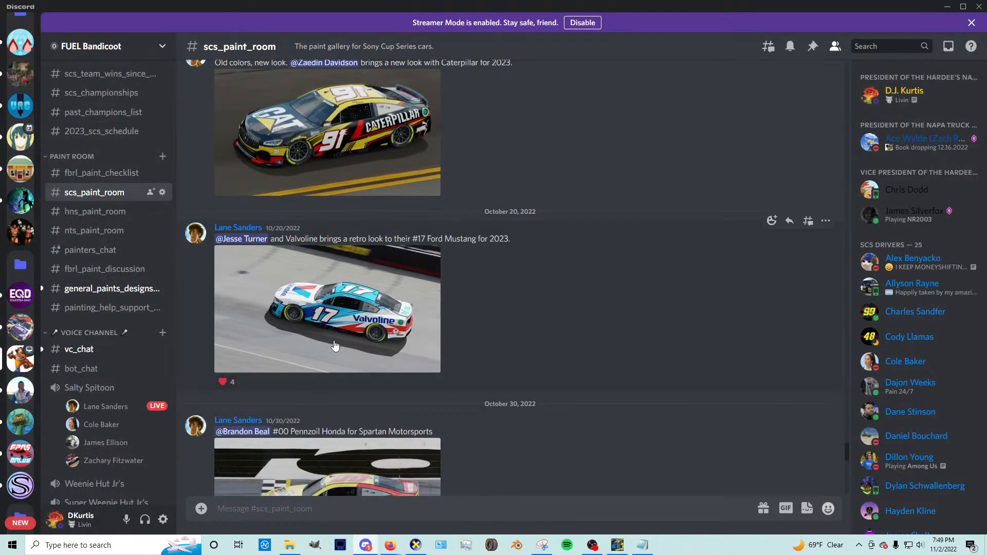
pyautogui.click(246, 370)
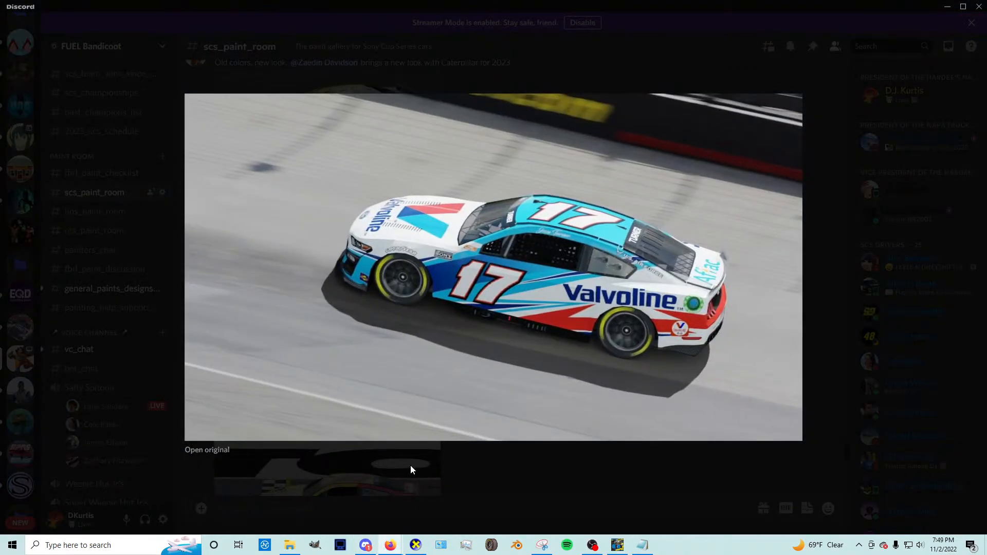
pyautogui.click(440, 474)
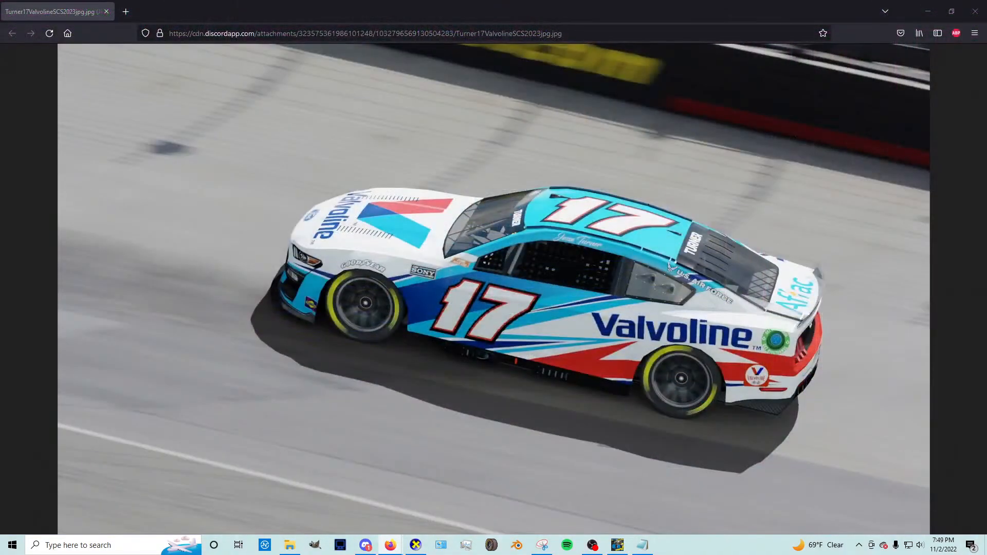
pyautogui.click(341, 183)
pyautogui.click(342, 182)
pyautogui.click(480, 298)
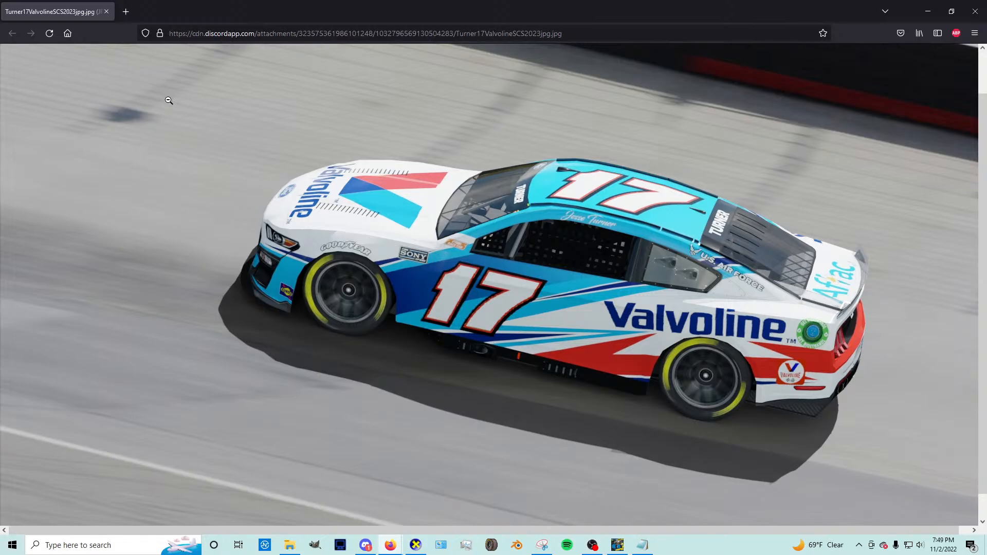
pyautogui.click(105, 12)
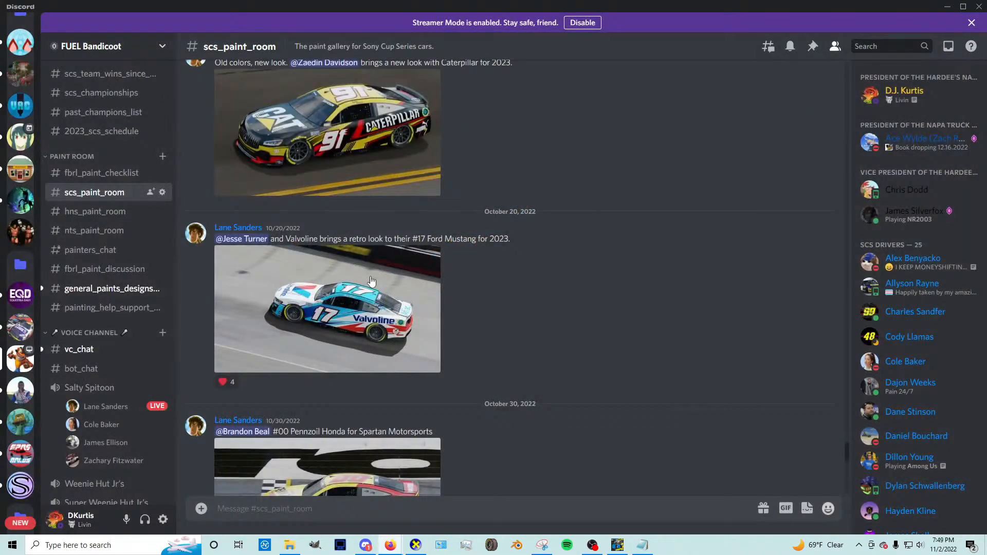
# Step: Enlarge the #17 Valvoline Mustang image again within the channel for another look and close it
pyautogui.scroll(-2, 363, 355)
pyautogui.click(439, 282)
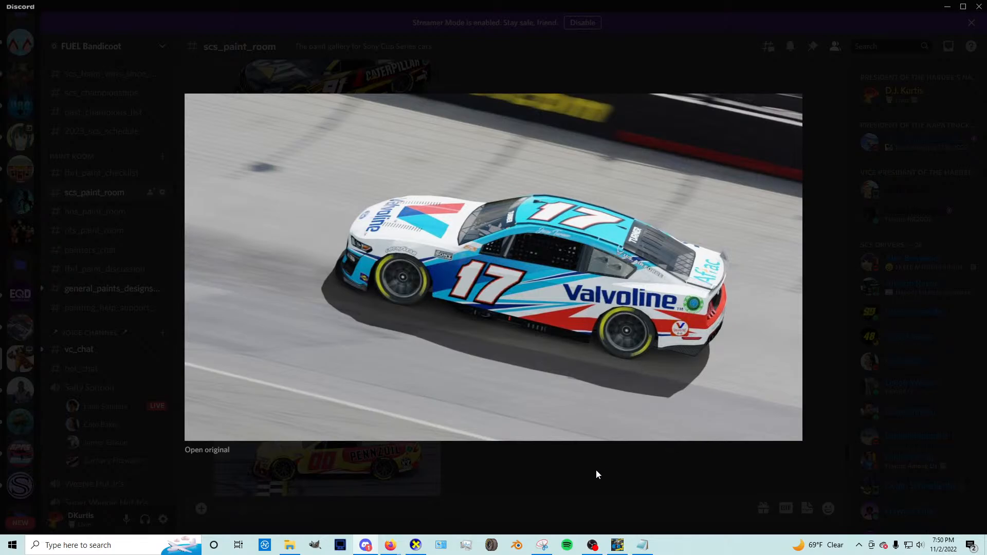
pyautogui.click(569, 463)
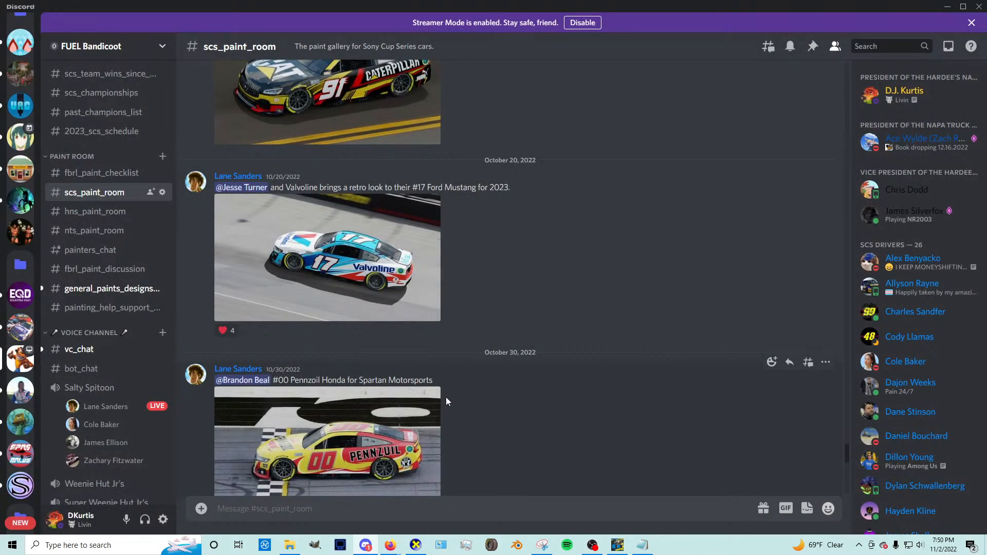
# Step: Inspect the #00 Pennzoil Honda for Spartan Motorsports in the enlarged view, reopening it for a second look
pyautogui.scroll(-2, 435, 393)
pyautogui.click(414, 382)
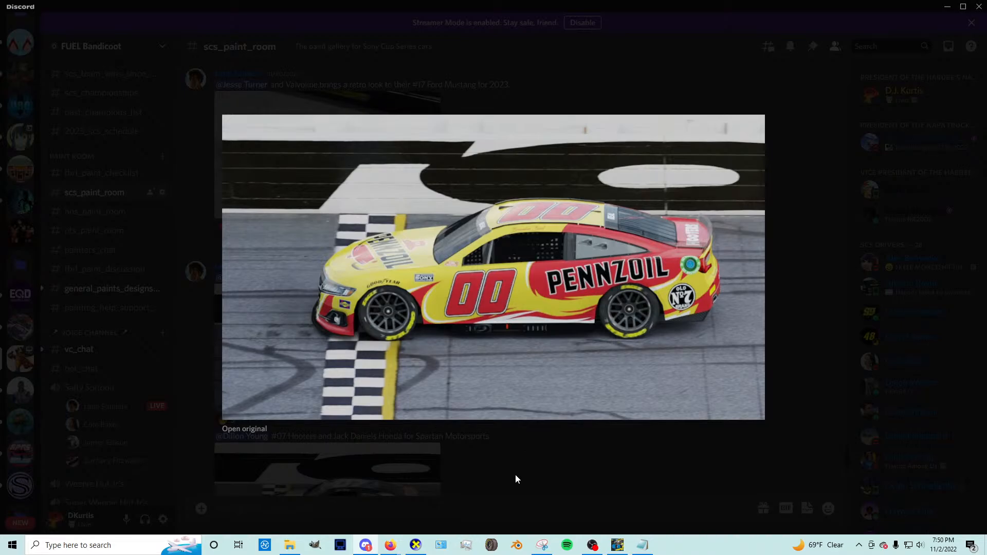
pyautogui.click(417, 468)
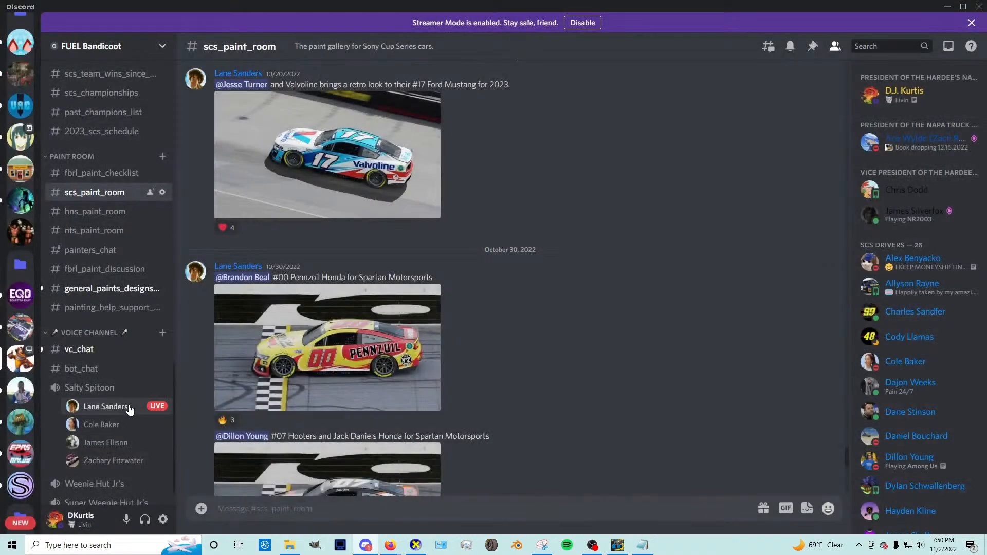
pyautogui.moveTo(127, 407)
pyautogui.click(396, 365)
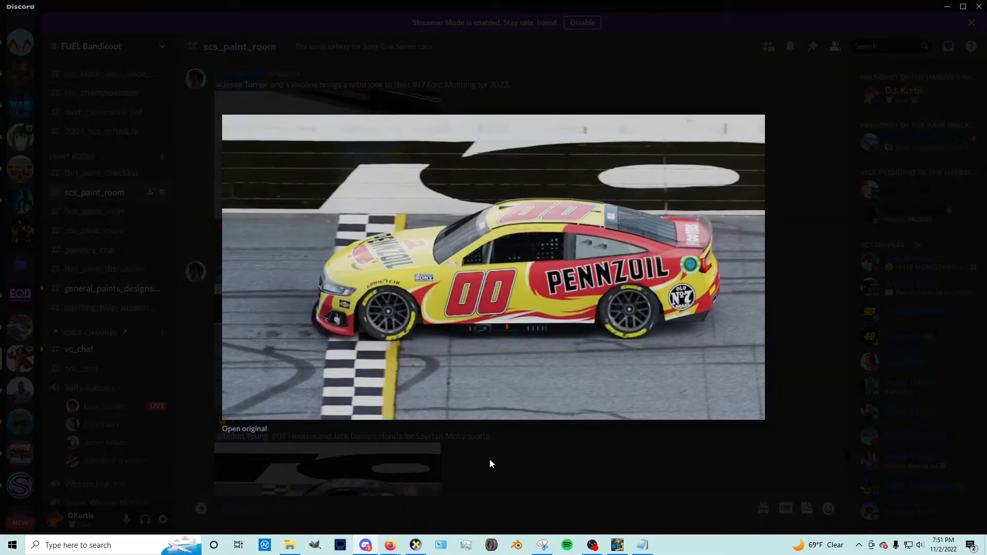
pyautogui.click(492, 460)
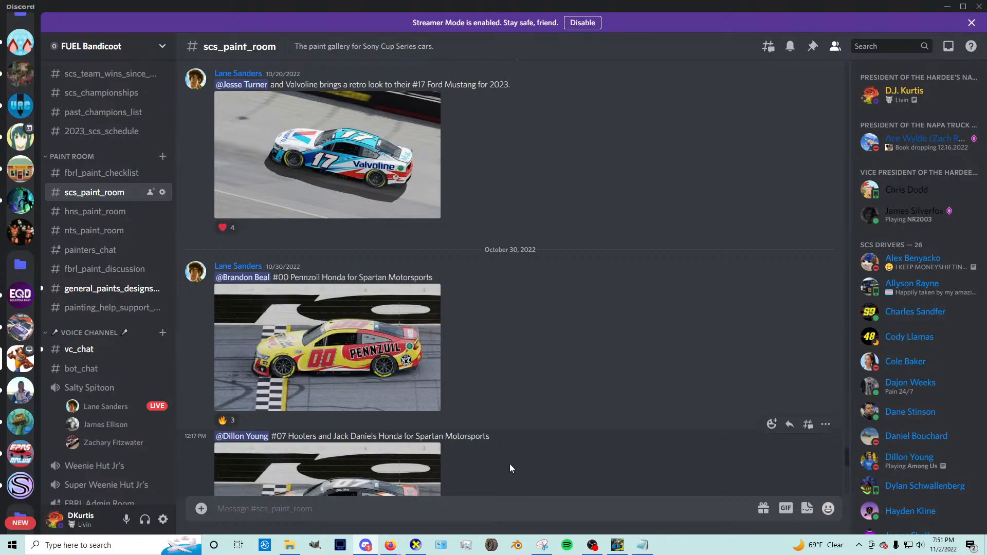
# Step: Inspect the enlarged images of the #07 Hooters and #07 Jack Daniel's Hondas, closing each one
pyautogui.scroll(-3, 510, 464)
pyautogui.click(431, 355)
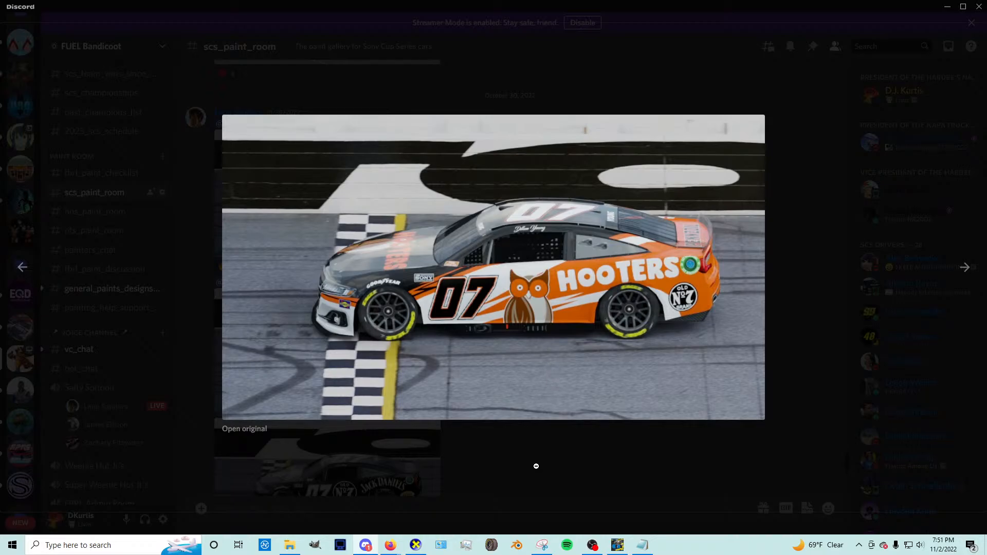
pyautogui.click(536, 466)
pyautogui.scroll(-4, 445, 408)
pyautogui.click(427, 381)
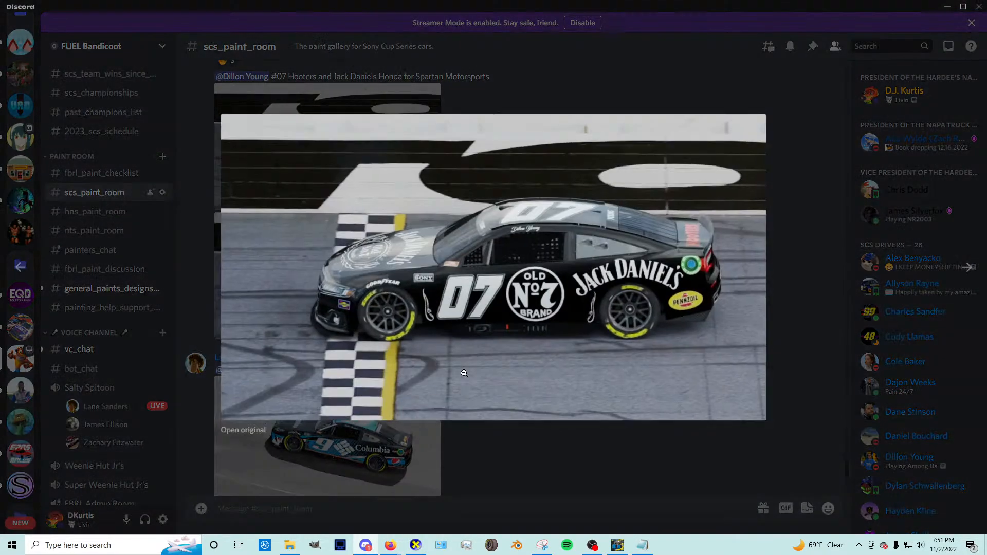
pyautogui.click(554, 445)
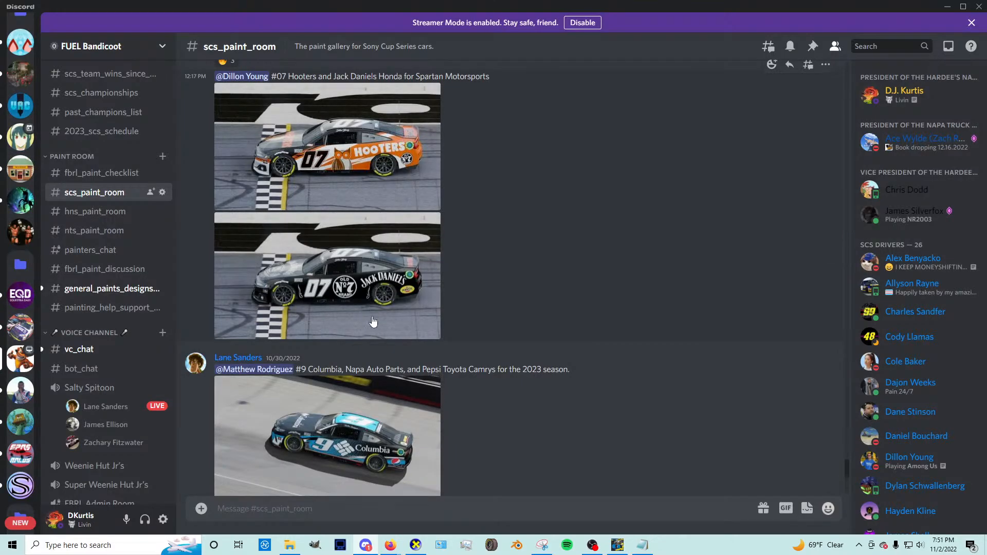
# Step: Inspect the enlarged images of the #9 Columbia, NAPA Auto Parts and Pepsi Toyota Camrys, closing each one
pyautogui.scroll(-1, 377, 301)
pyautogui.click(376, 377)
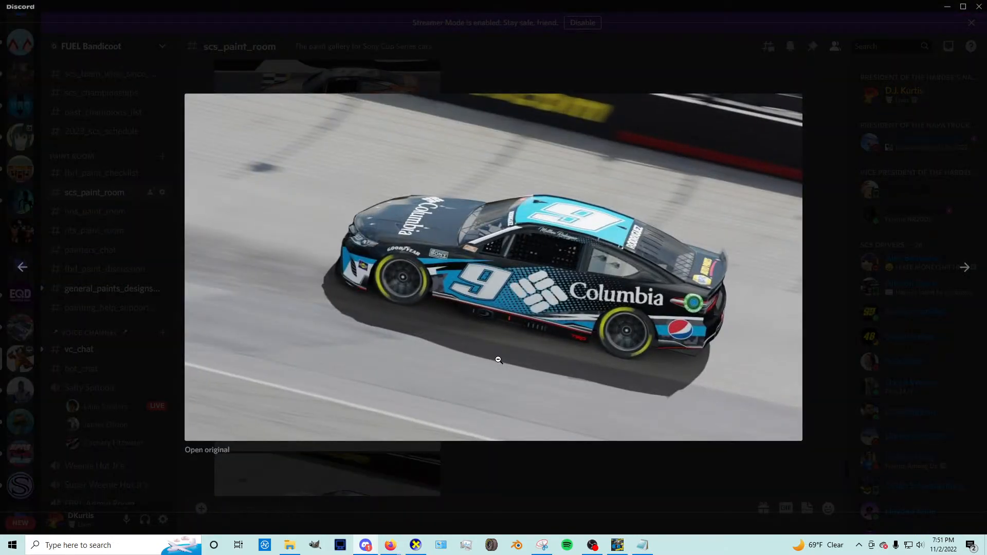
pyautogui.click(557, 467)
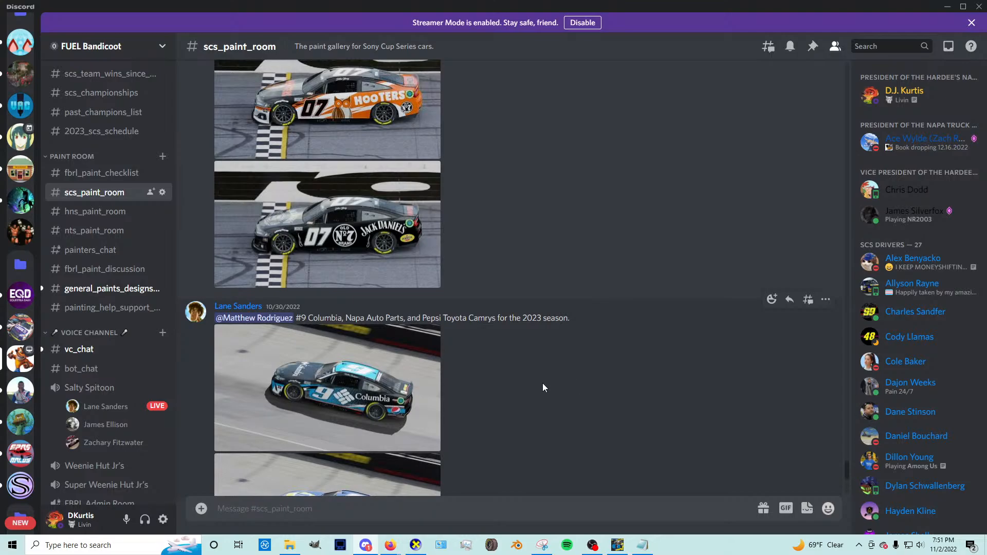
pyautogui.scroll(-3, 535, 391)
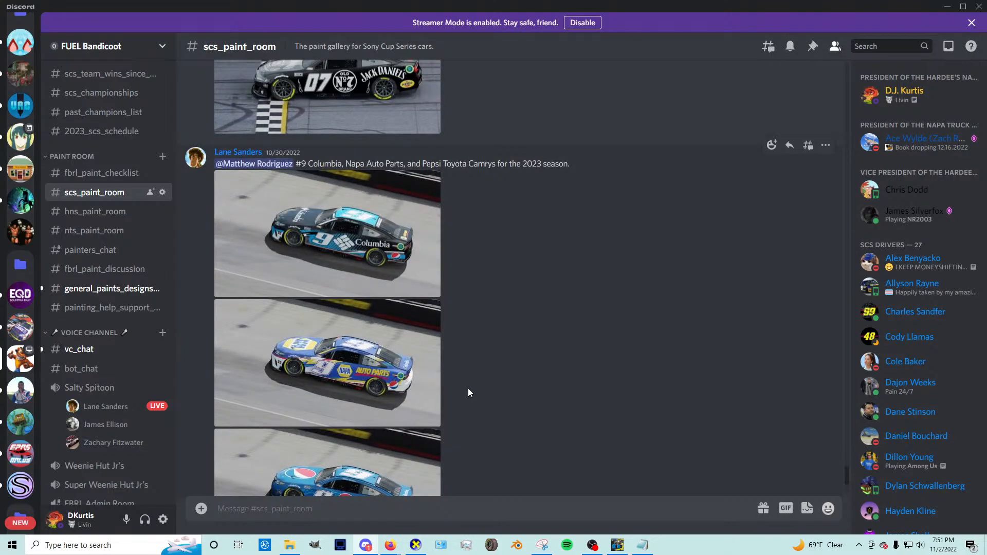
pyautogui.click(399, 366)
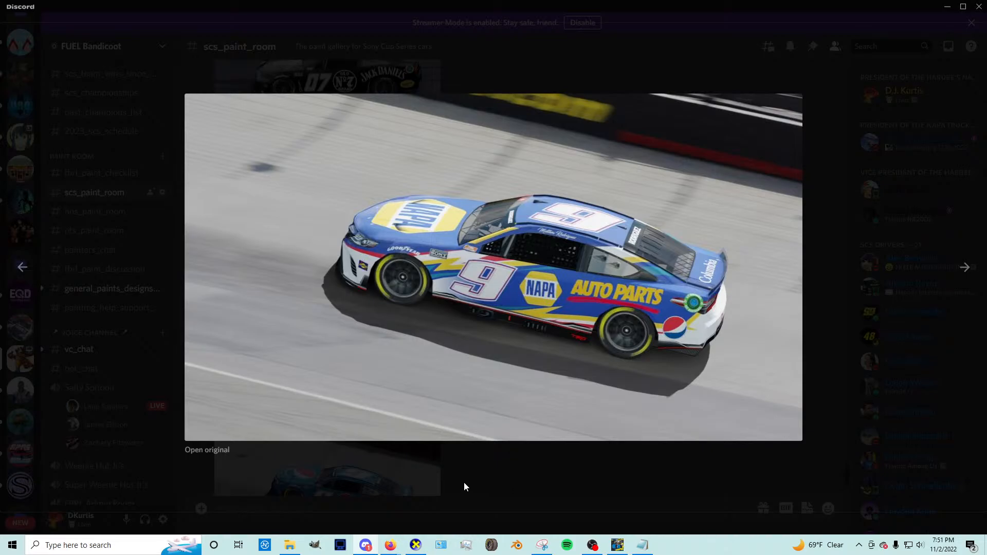
pyautogui.click(405, 482)
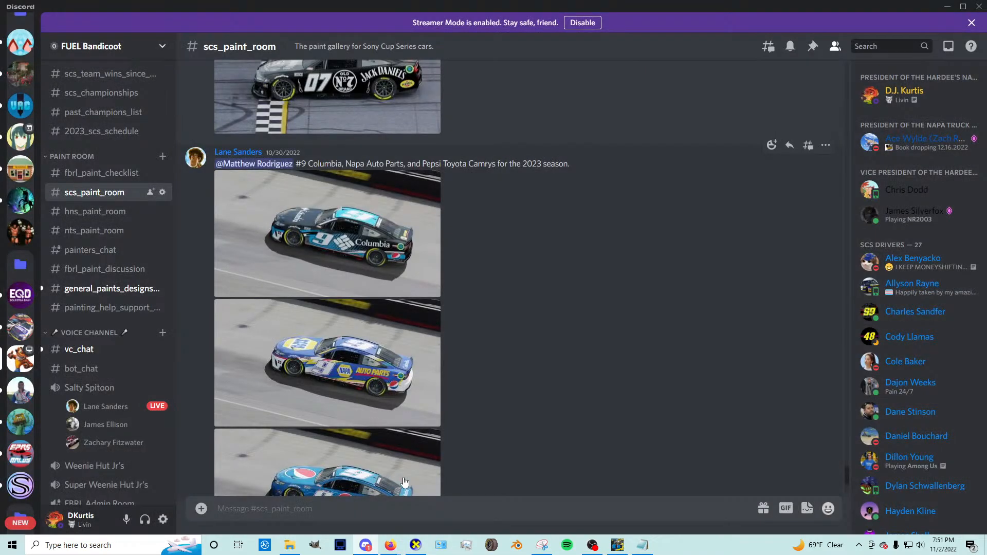
pyautogui.scroll(-2, 405, 481)
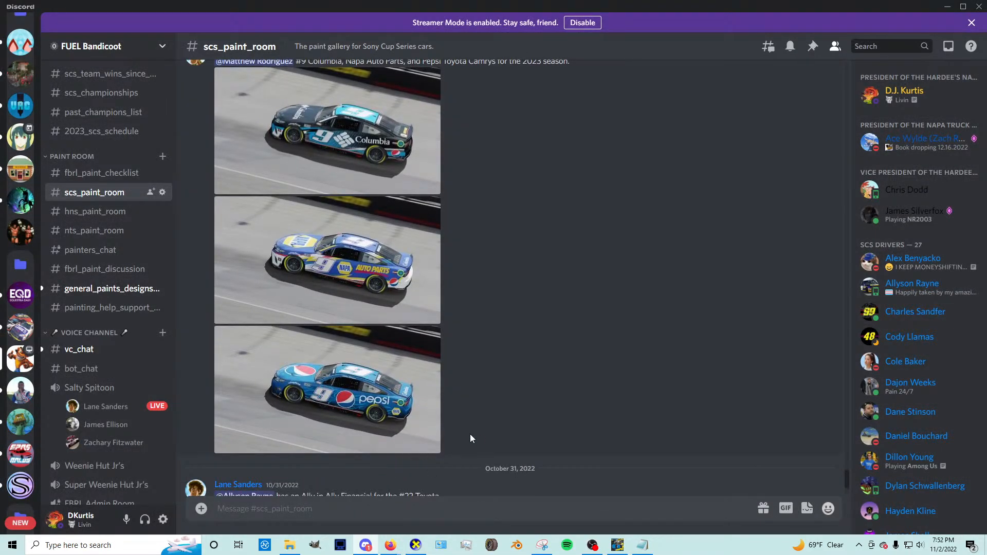
pyautogui.click(326, 381)
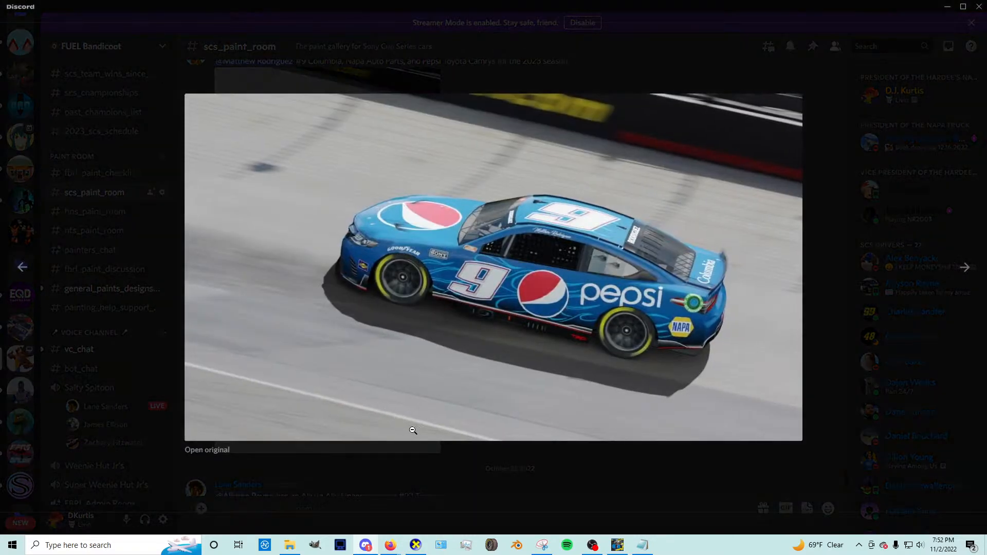
pyautogui.click(443, 461)
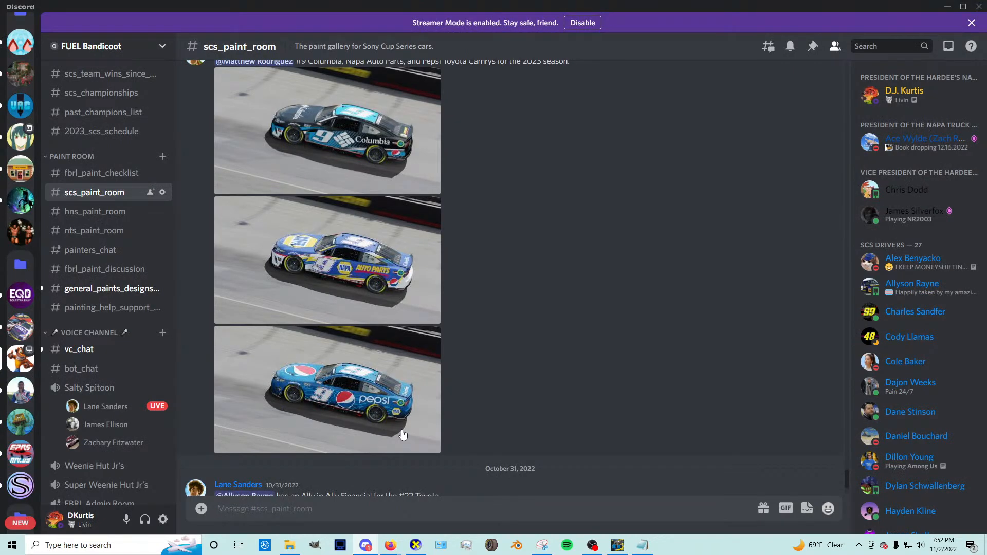
# Step: Reopen the #9 NAPA Auto Parts Camry image twice for a closer look at its front end and close it
pyautogui.click(360, 309)
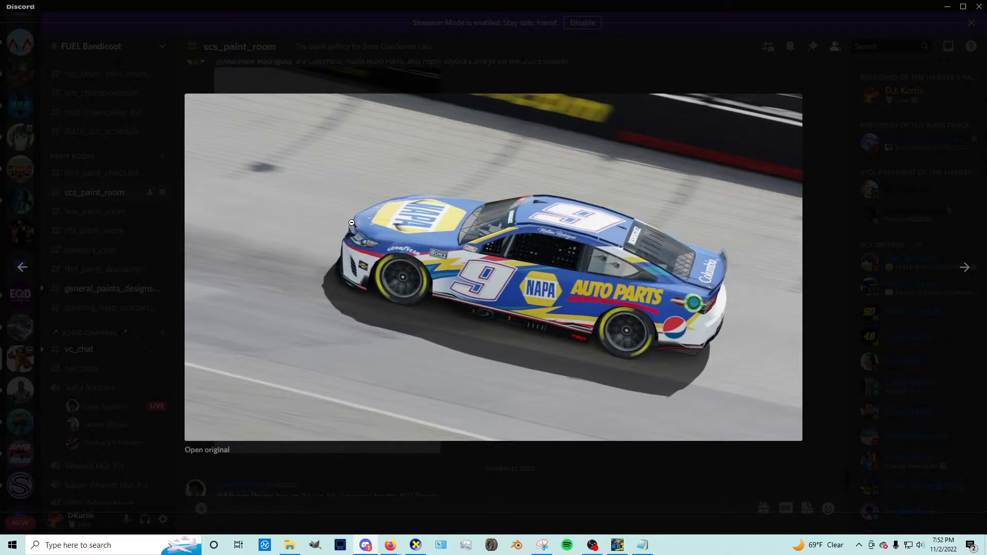
pyautogui.click(379, 466)
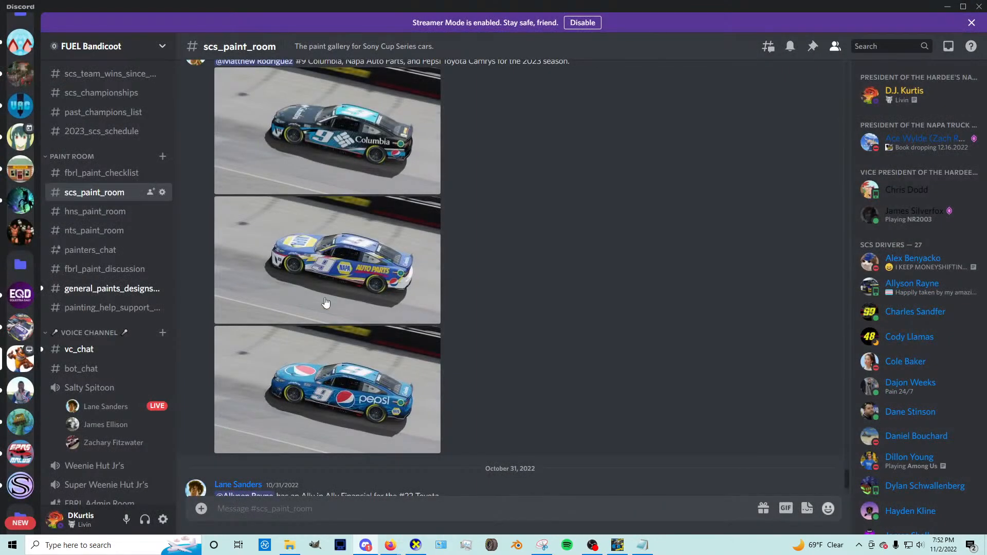
pyautogui.click(332, 250)
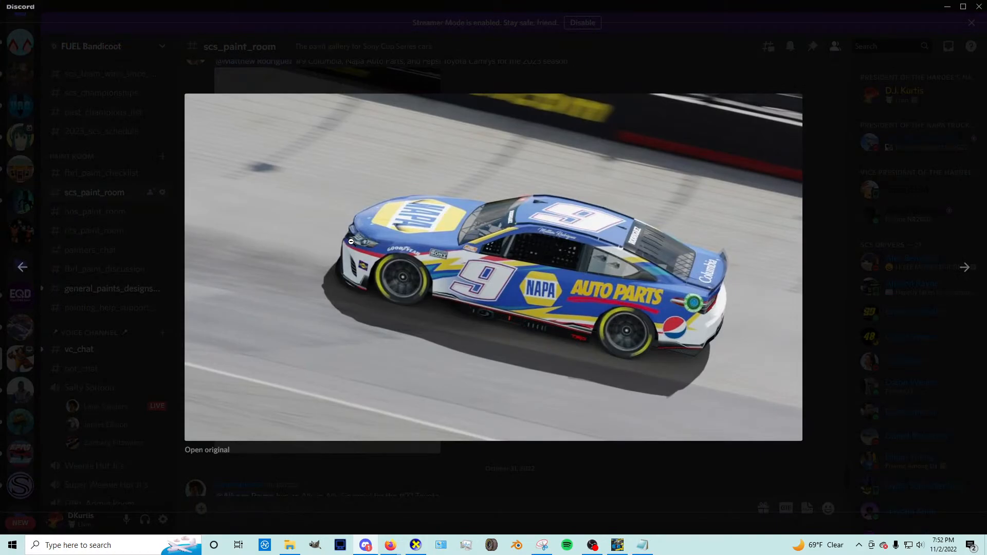
pyautogui.click(485, 470)
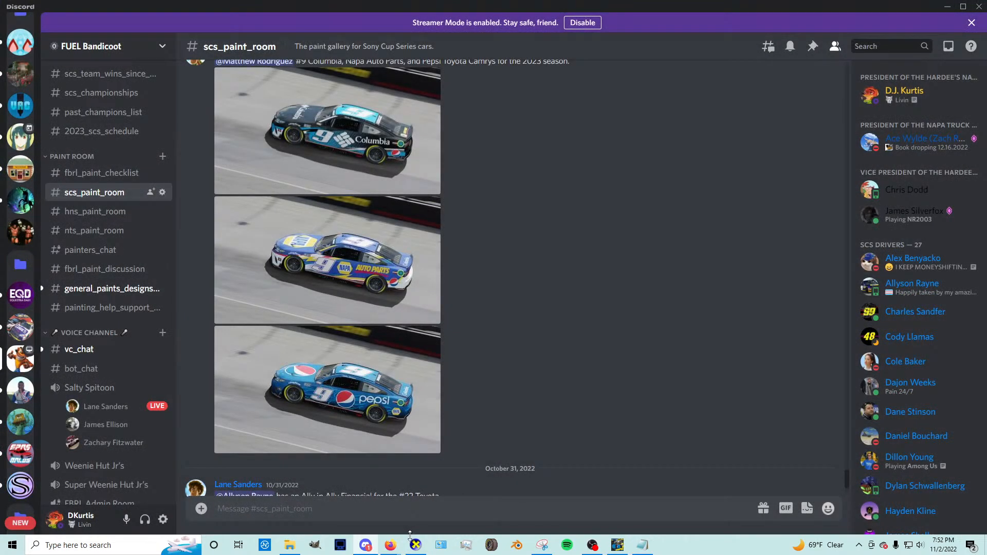
# Step: Switch to File Explorer and open the New Volume (D:) drive
pyautogui.click(617, 544)
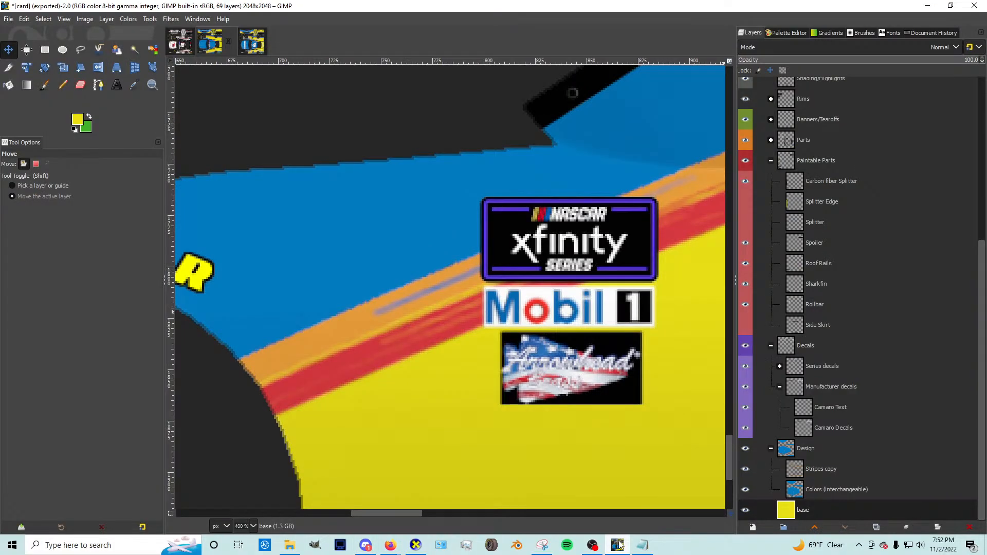
pyautogui.click(618, 544)
pyautogui.click(290, 545)
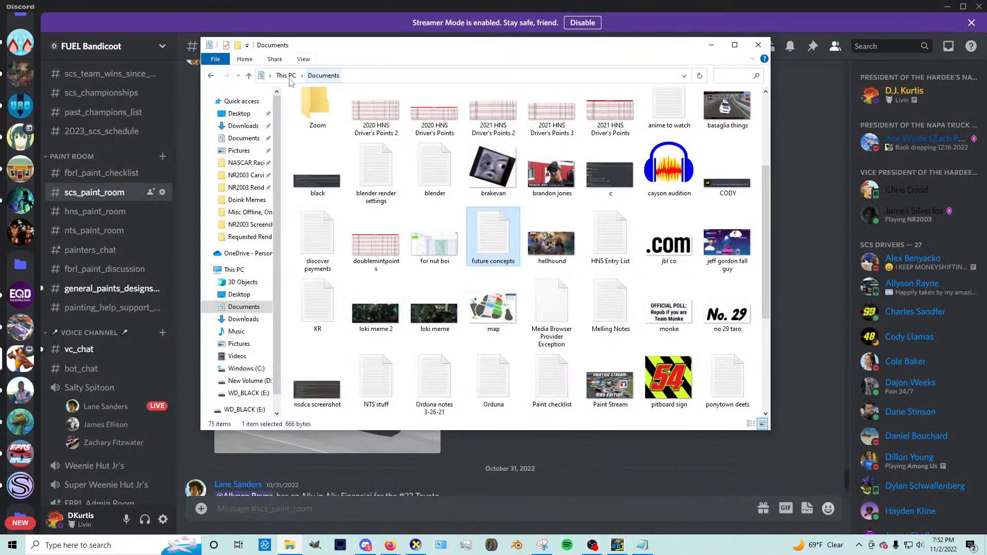
pyautogui.click(248, 393)
pyautogui.click(247, 380)
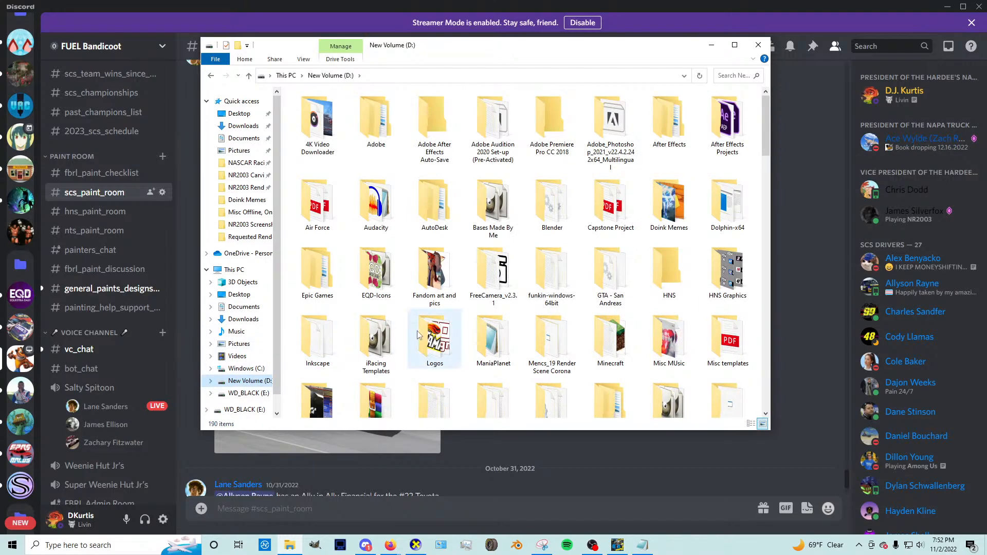
# Step: Look through the folders on New Volume (D:) to locate the car renders
pyautogui.scroll(-5, 526, 268)
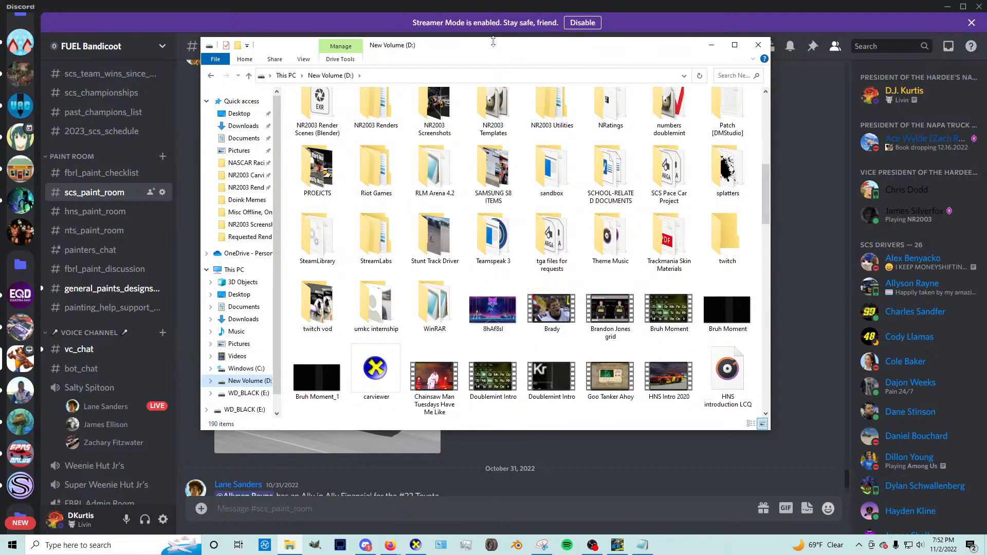
pyautogui.moveTo(528, 50); pyautogui.dragTo(646, 99)
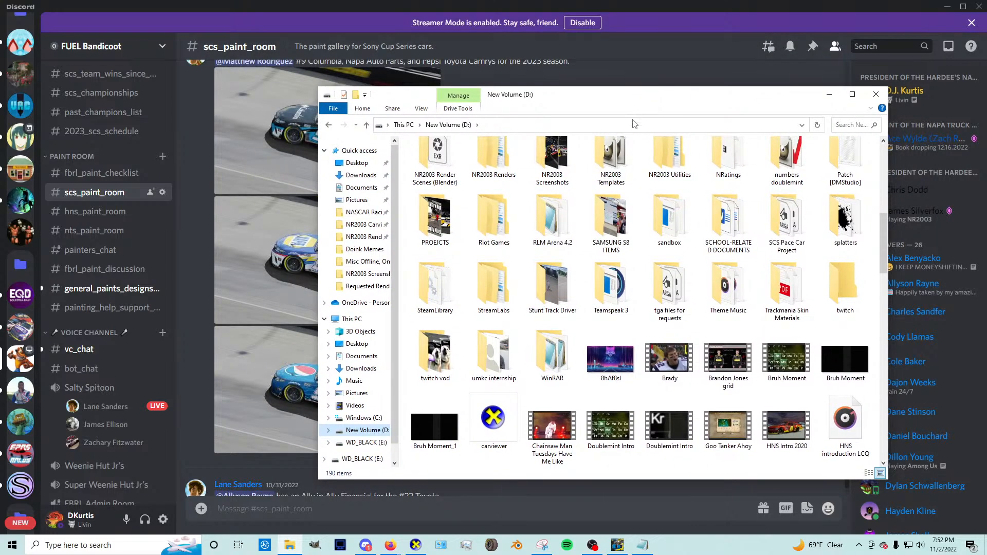
pyautogui.scroll(3, 617, 290)
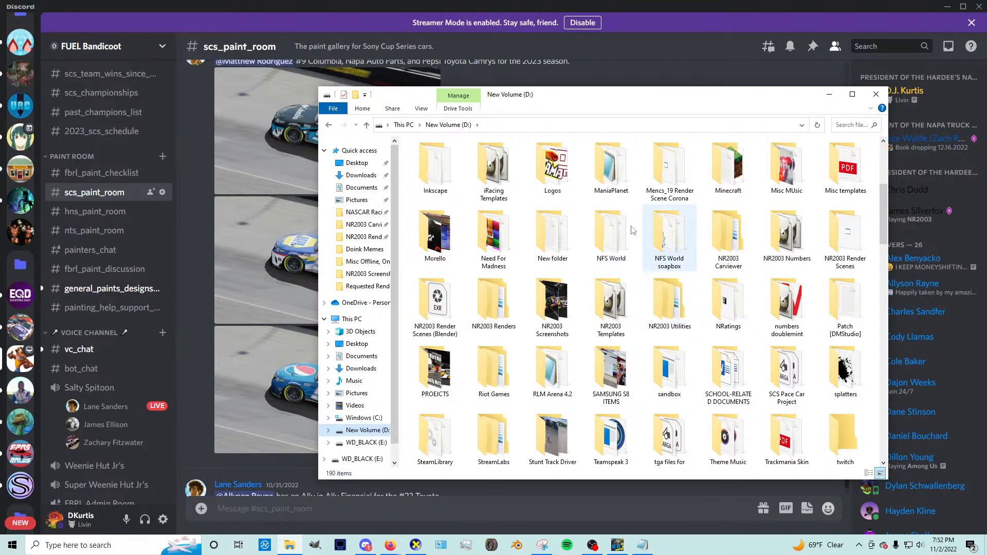
pyautogui.moveTo(566, 104); pyautogui.dragTo(520, 107)
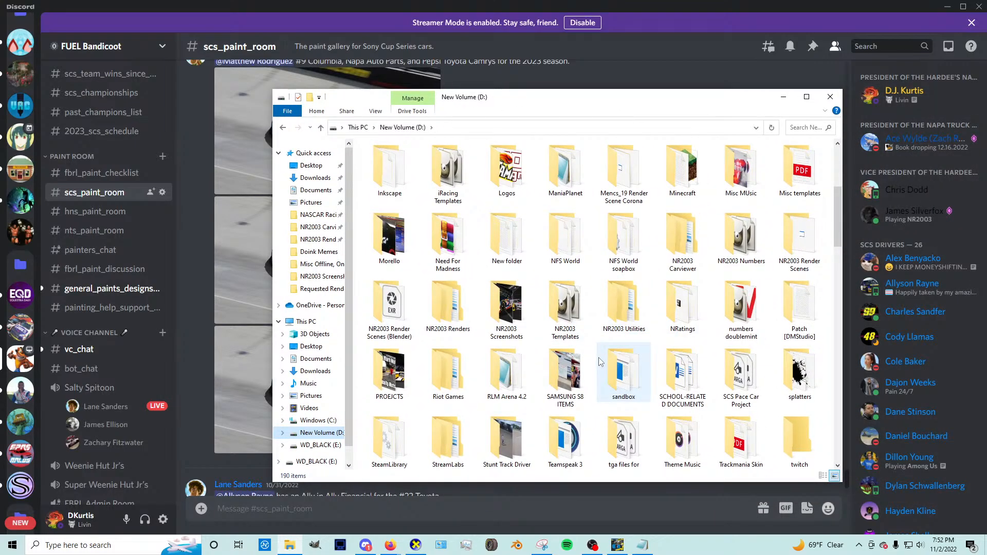
pyautogui.scroll(3, 588, 358)
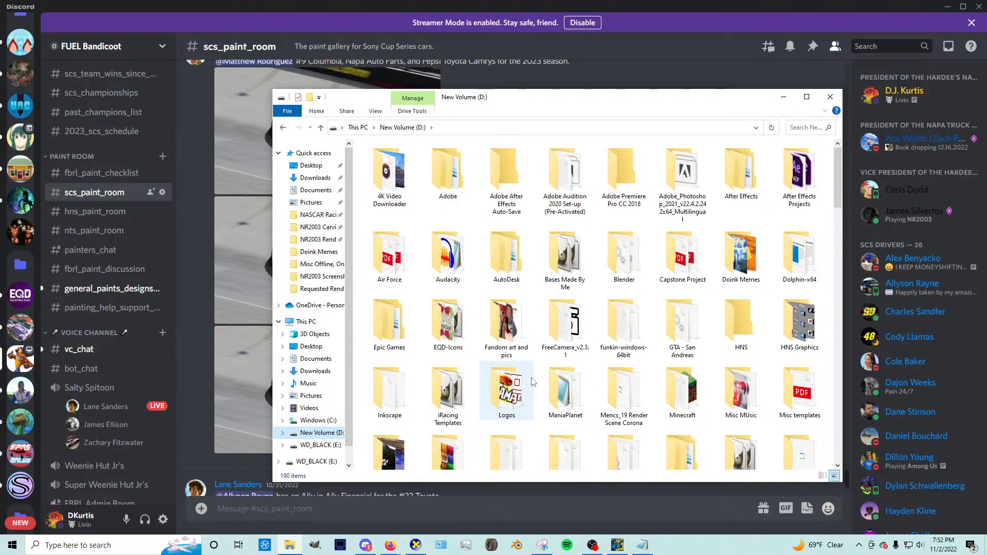
pyautogui.scroll(-3, 534, 380)
pyautogui.scroll(-3, 536, 376)
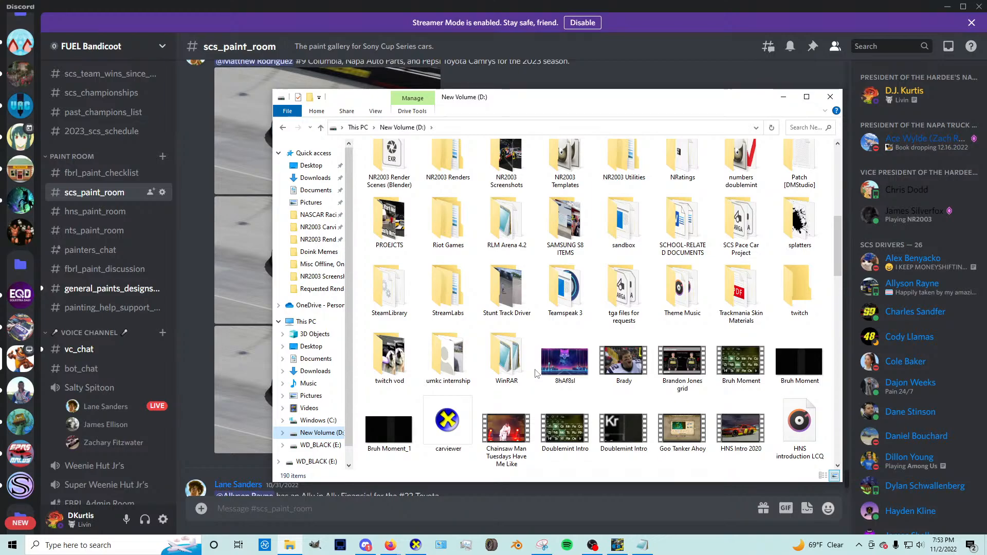
pyautogui.scroll(2, 537, 371)
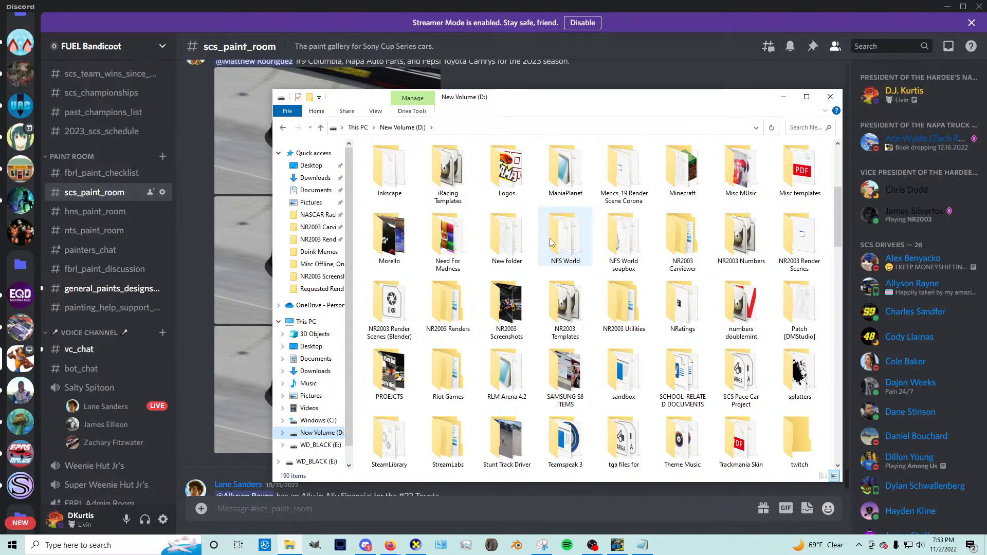
pyautogui.scroll(3, 548, 229)
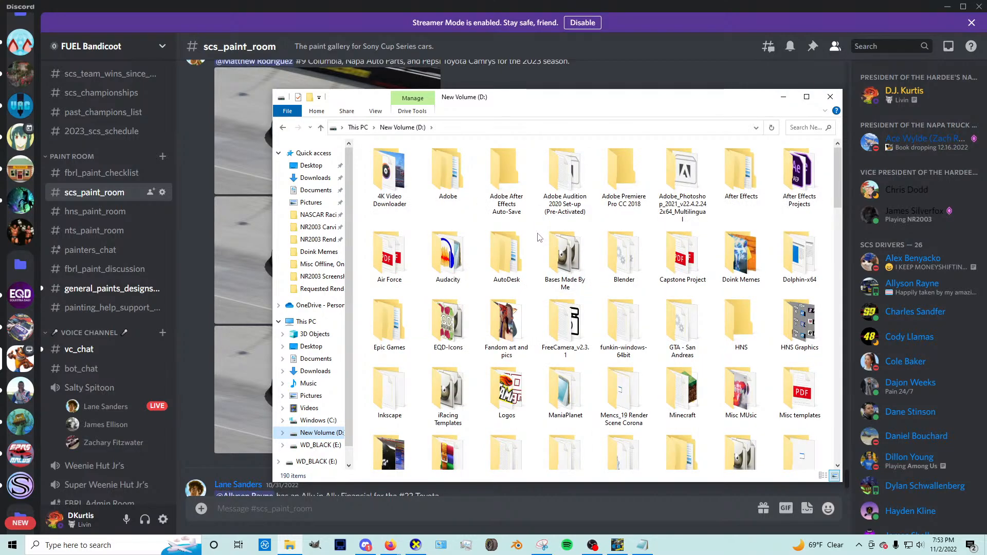
pyautogui.moveTo(541, 245)
pyautogui.scroll(-3, 535, 352)
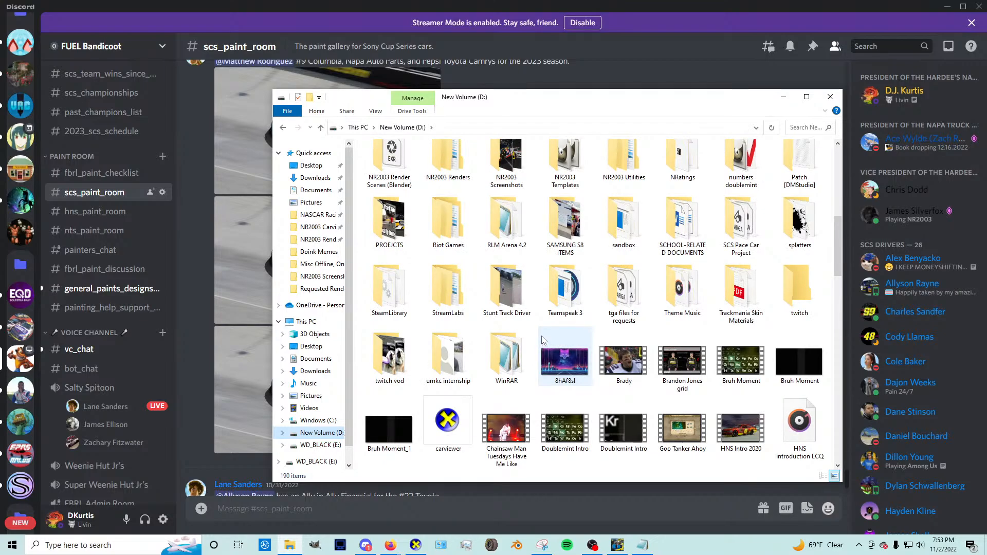
pyautogui.moveTo(542, 330)
# Step: Check the SCS 2023 folder under NR2003 Renders > FBRL, and open the SCS 2021 folder beside it
pyautogui.doubleClick(448, 306)
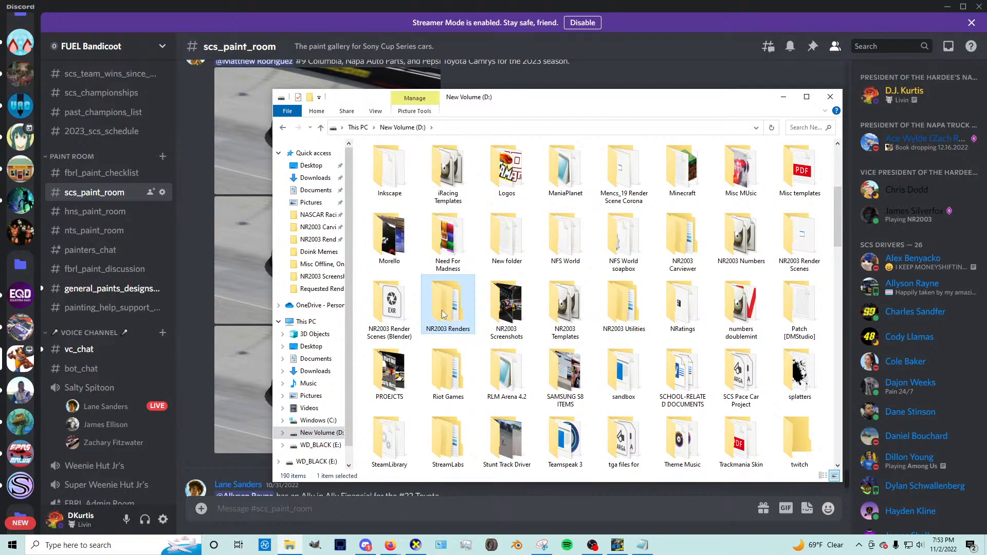
pyautogui.doubleClick(472, 186)
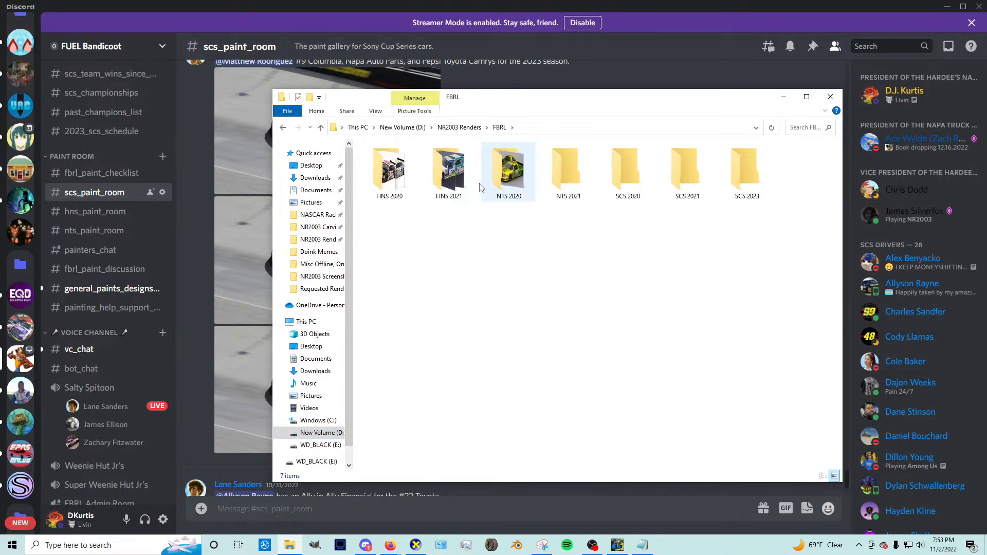
pyautogui.doubleClick(743, 185)
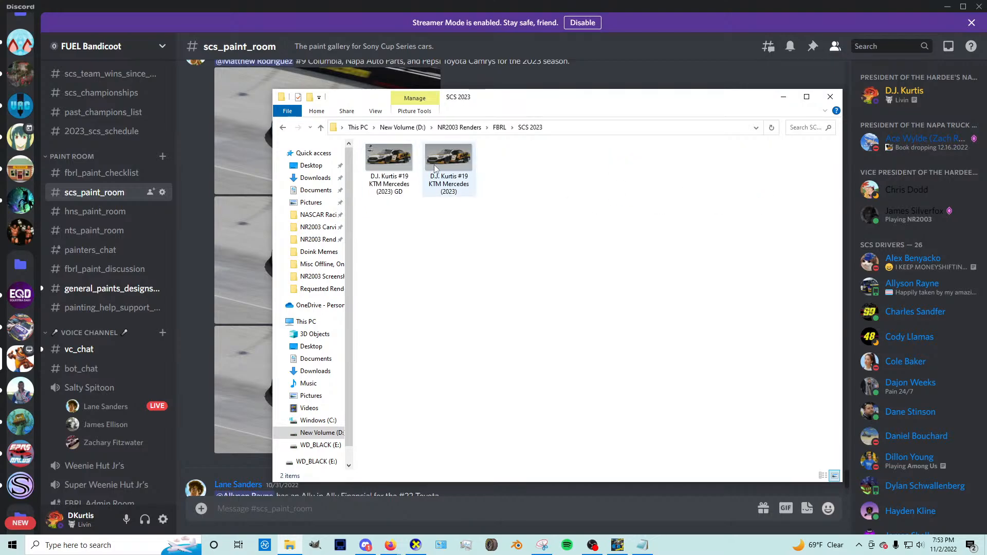
pyautogui.hotkey('alt', 'Left')
pyautogui.click(667, 189)
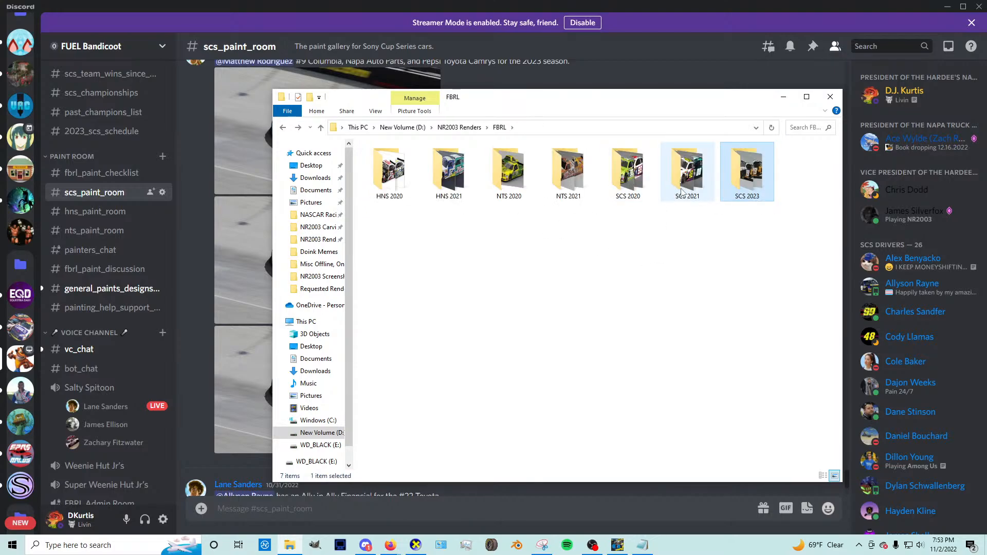
pyautogui.doubleClick(690, 194)
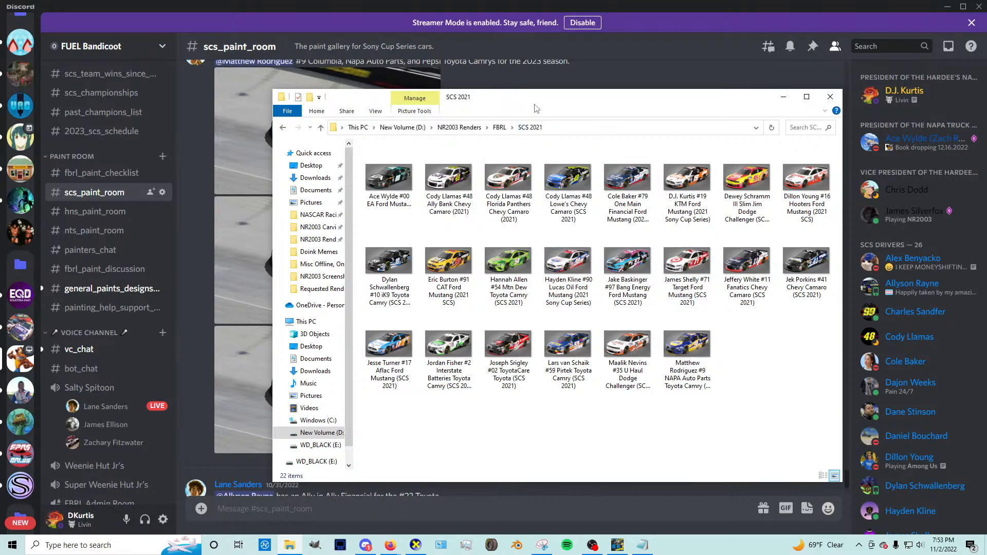
# Step: Open the #9 NAPA Auto Parts Toyota Camry (SCS 2021) render and inspect its paint scheme at up to 146% zoom
pyautogui.moveTo(535, 103); pyautogui.dragTo(673, 95)
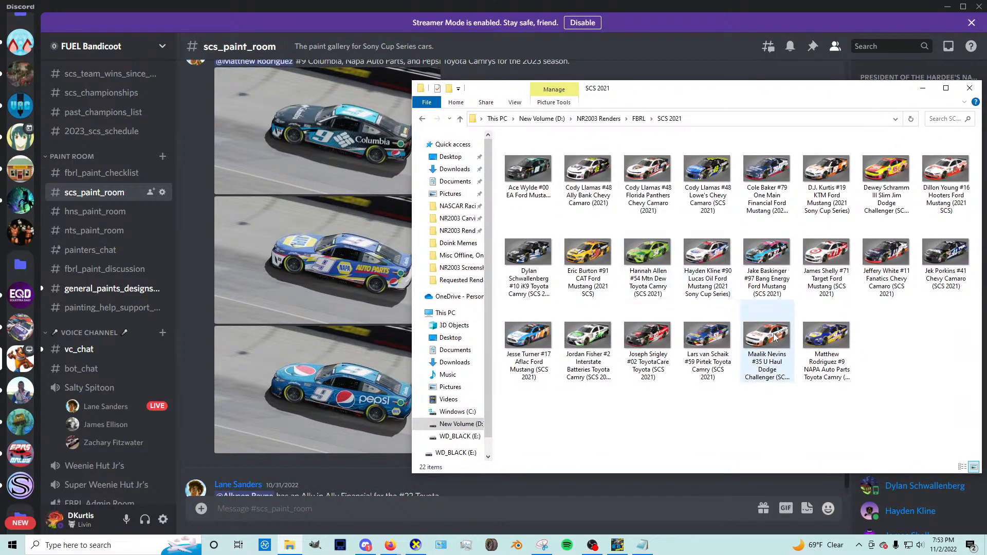
pyautogui.click(822, 339)
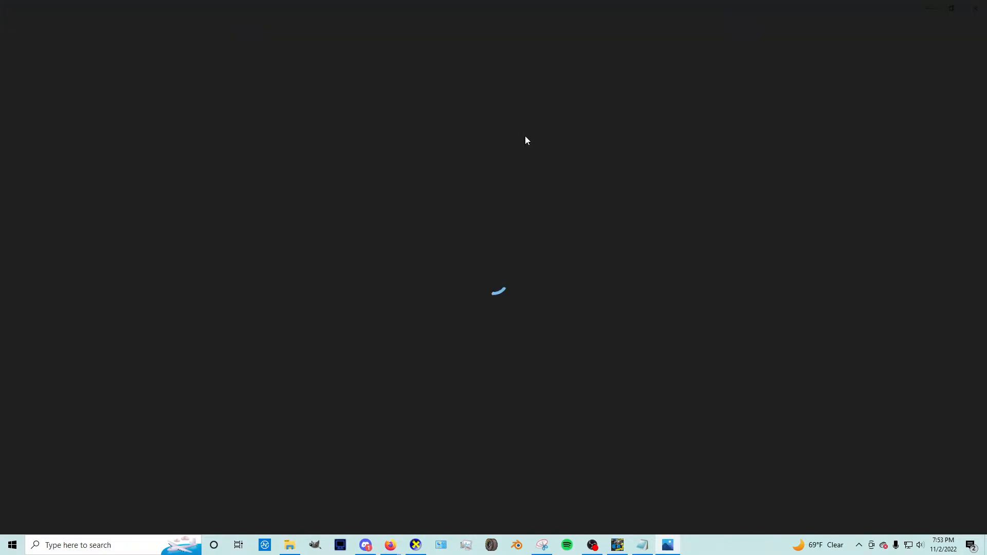
pyautogui.scroll(1, 506, 260)
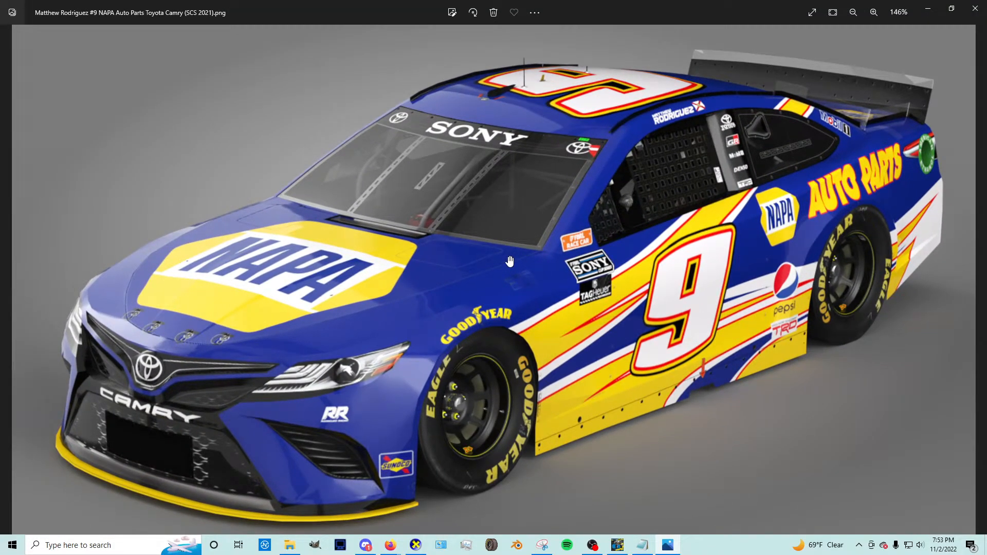
pyautogui.scroll(1, 510, 260)
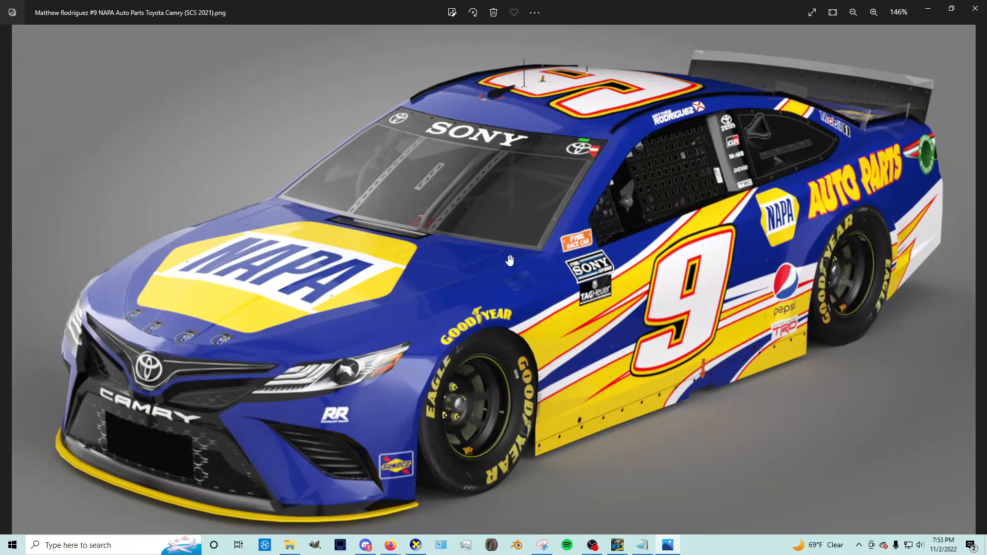
pyautogui.scroll(-2, 510, 261)
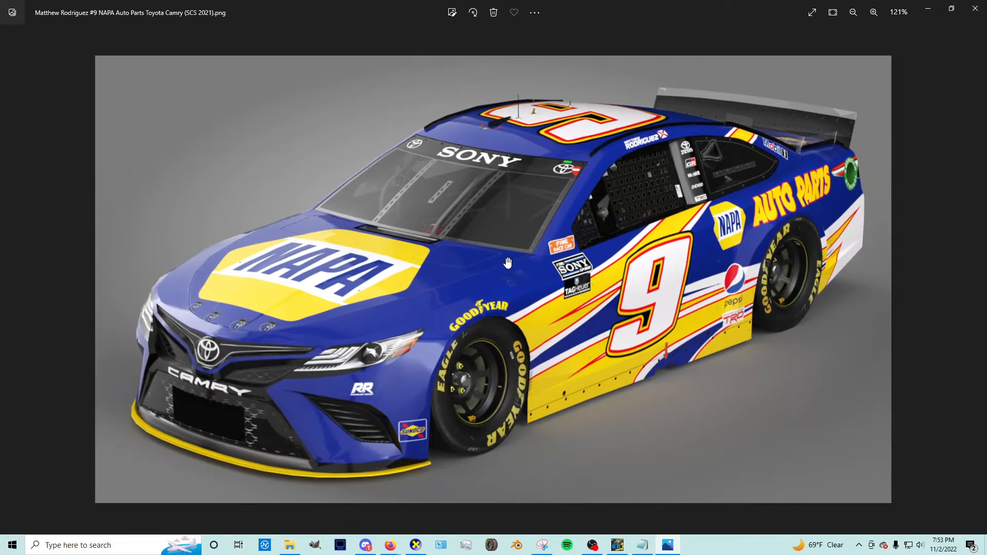
pyautogui.scroll(2, 508, 263)
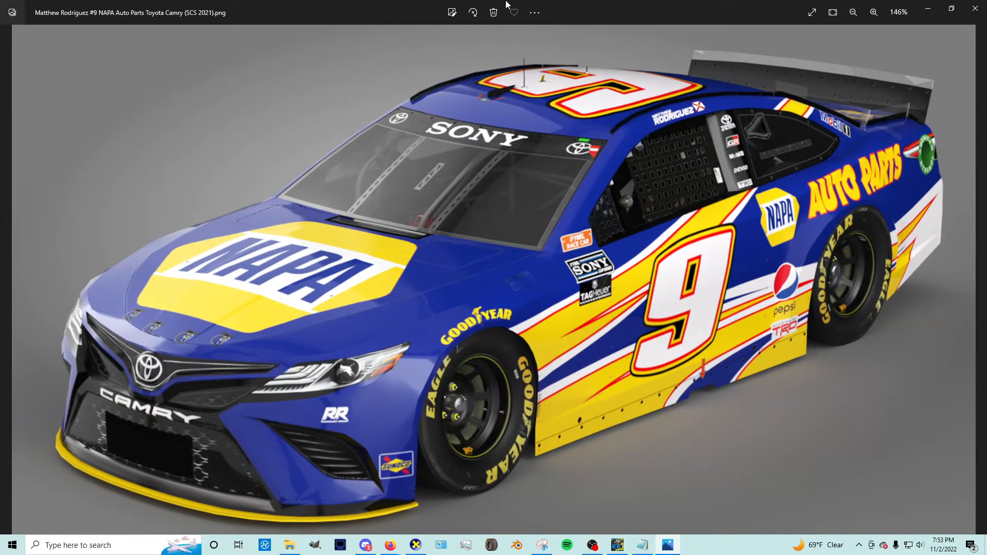
# Step: Switch to Discord, view the 2023 #9 NAPA Auto Parts Camry enlarged for comparison with the 2021 render, and close it
pyautogui.click(372, 547)
pyautogui.click(364, 277)
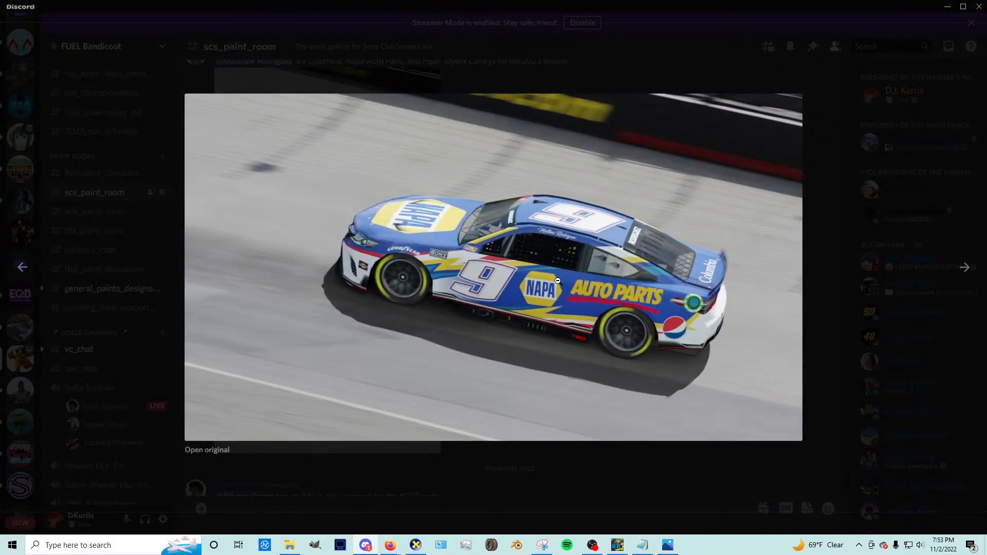
pyautogui.click(598, 475)
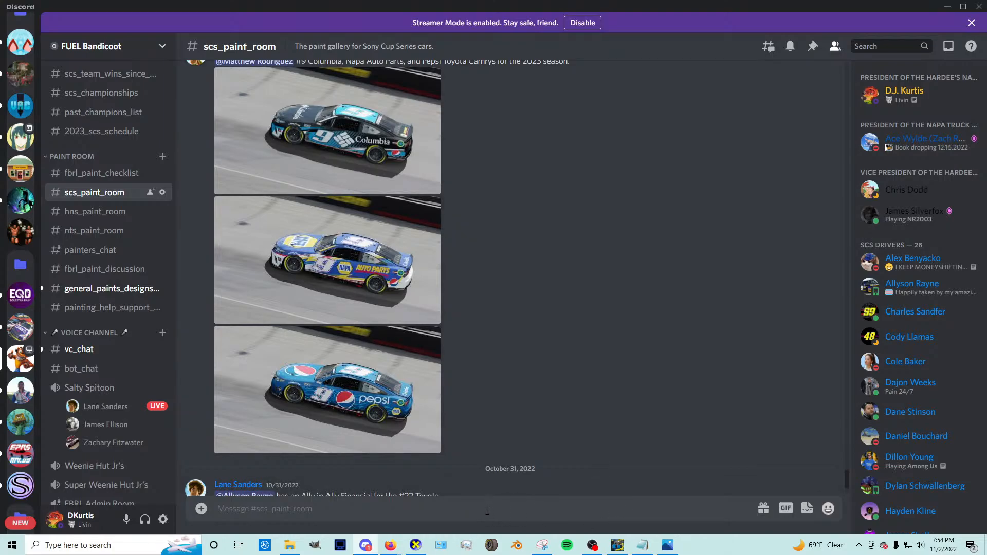
# Step: Inspect the enlarged image of the #9 Pepsi Toyota Camry again and close it
pyautogui.click(618, 543)
pyautogui.click(620, 545)
pyautogui.click(384, 410)
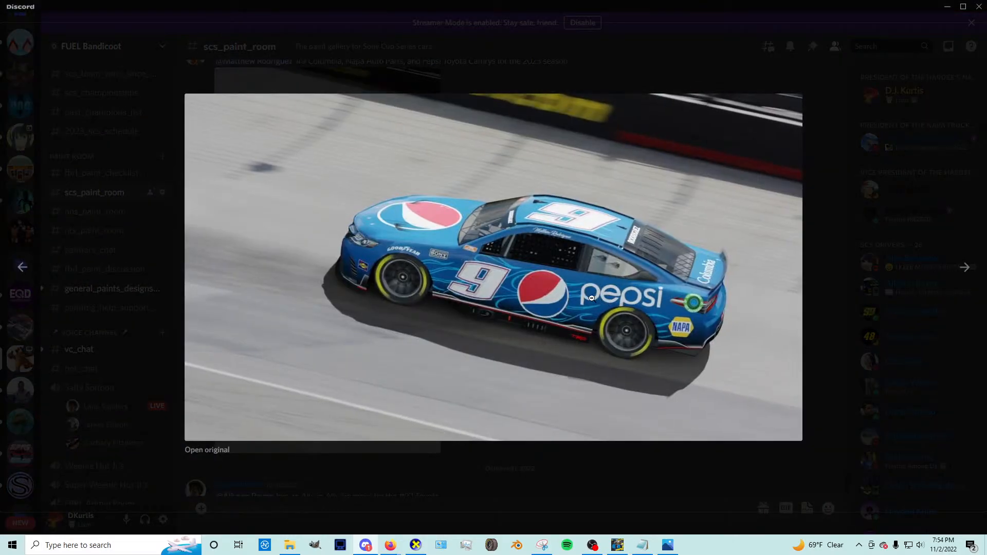
pyautogui.click(535, 480)
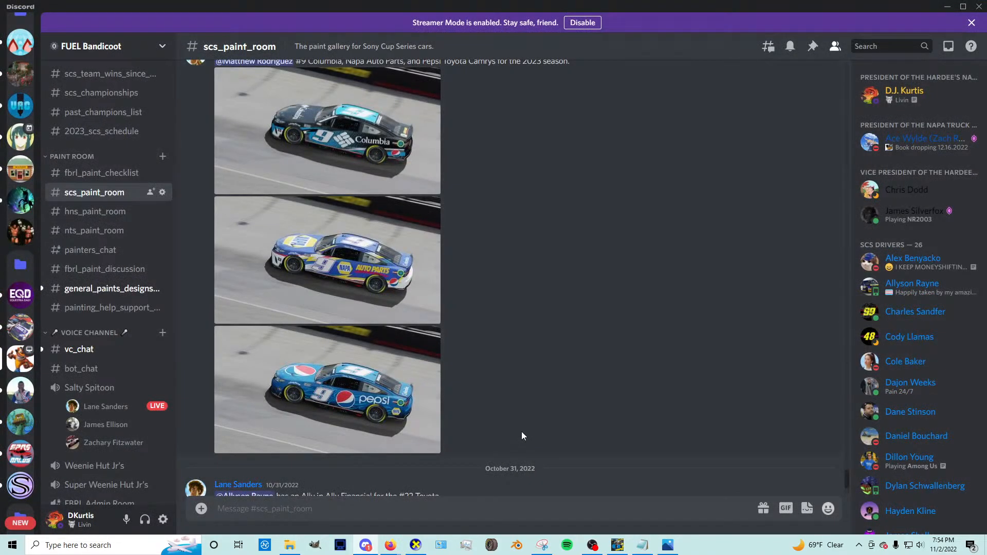
# Step: Inspect the #22 Ally Financial Toyota enlarged and as the original image in the browser, returning to Discord to close it
pyautogui.scroll(-2, 520, 428)
pyautogui.scroll(-1, 520, 428)
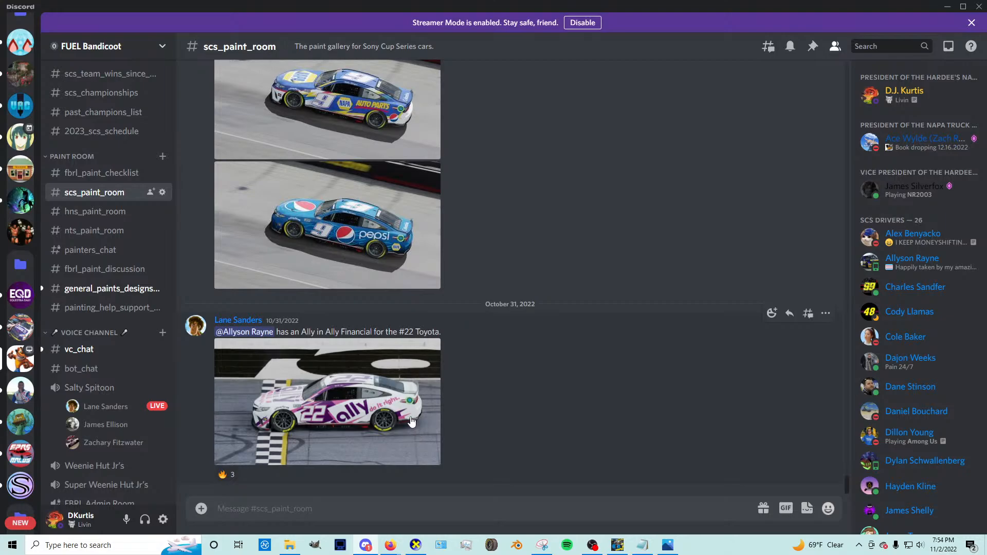
pyautogui.click(415, 424)
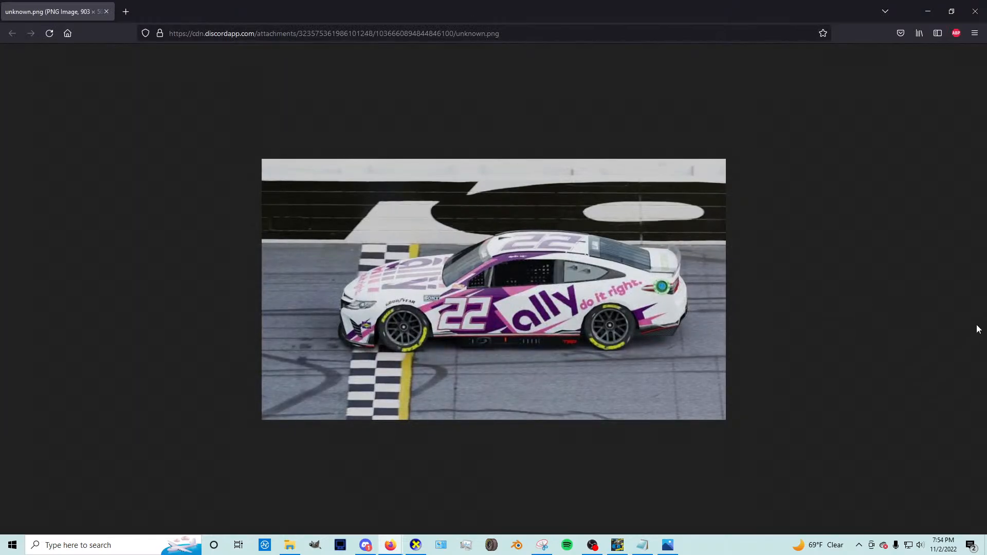
pyautogui.hotkey('alt', 'Tab')
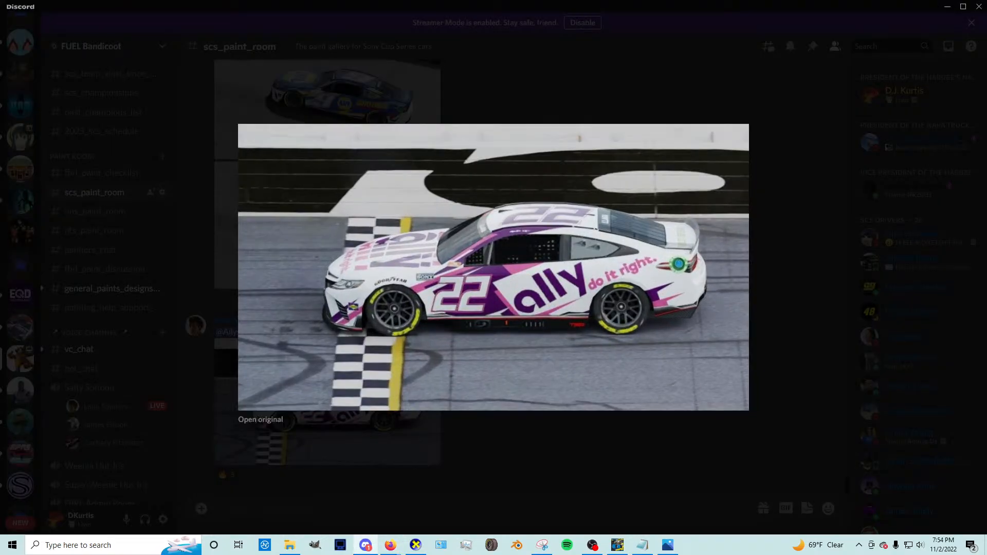
pyautogui.press('super+d')
pyautogui.press('super+d')
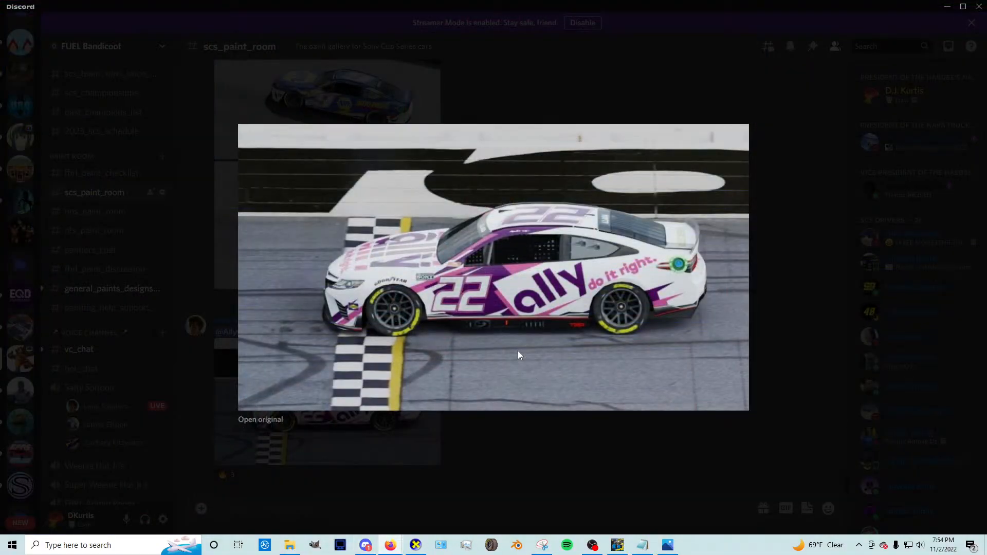
pyautogui.click(520, 452)
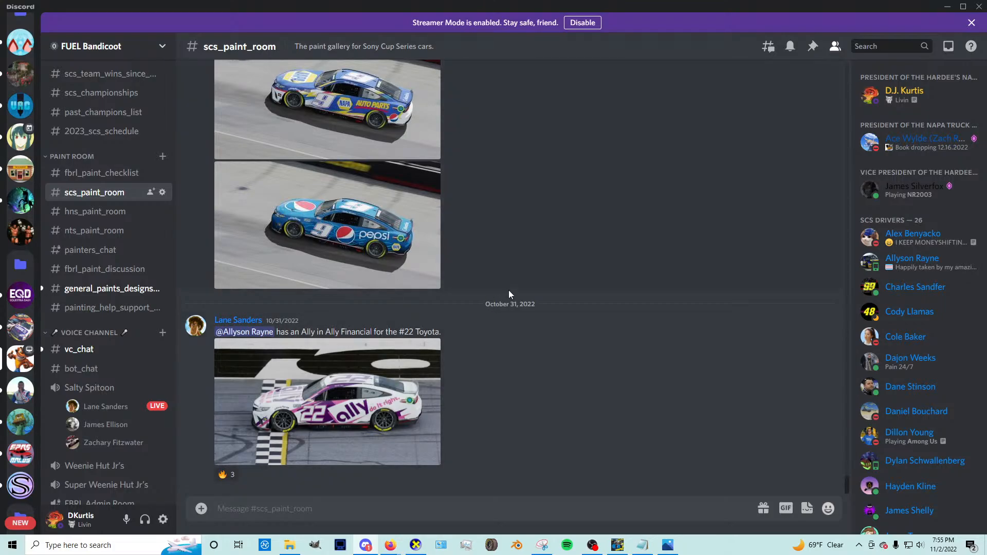
# Step: View the #22 Ally Financial Toyota enlarged once more, close it, and go back to the earlier October 2022 posts
pyautogui.click(387, 427)
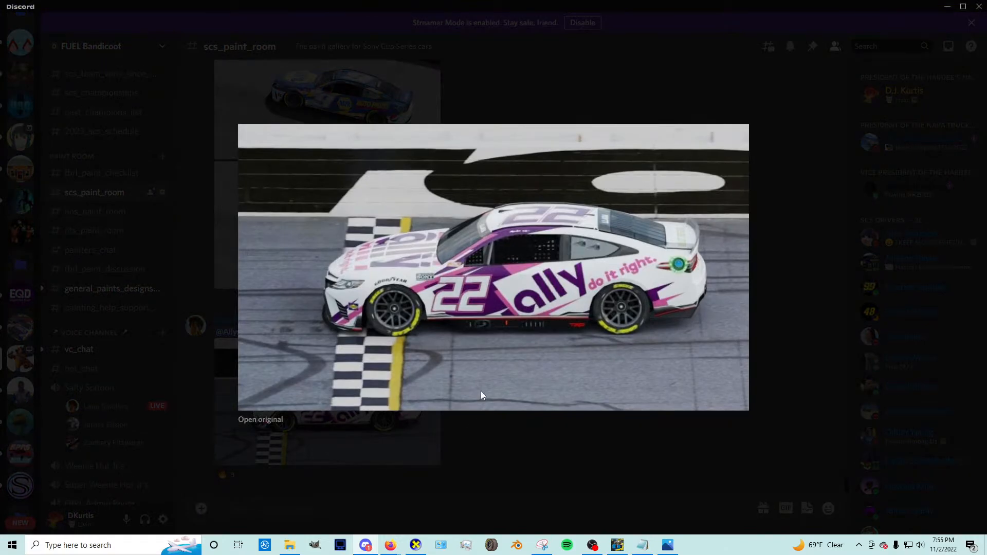
pyautogui.click(584, 477)
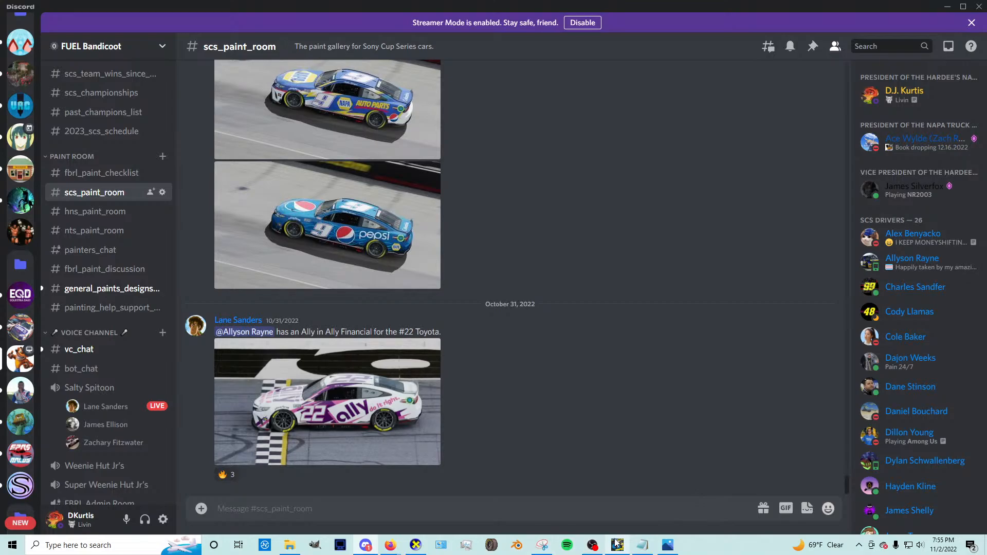
pyautogui.scroll(10, 545, 342)
pyautogui.scroll(15, 567, 380)
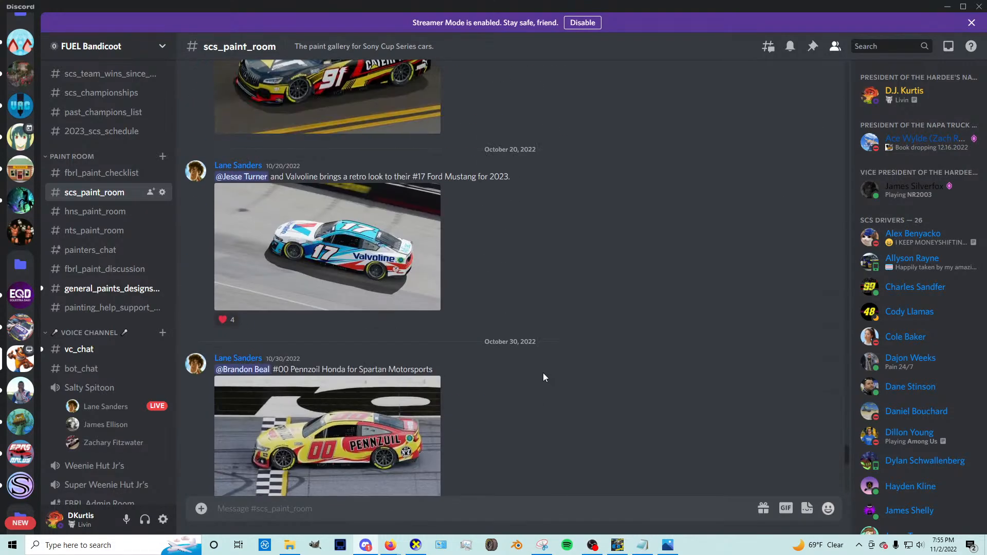
# Step: Go back to the September 1, 2022 post in scs_paint_room, view both #33 Ignition Toyota Camry images enlarged, and close them
pyautogui.scroll(15, 306, 350)
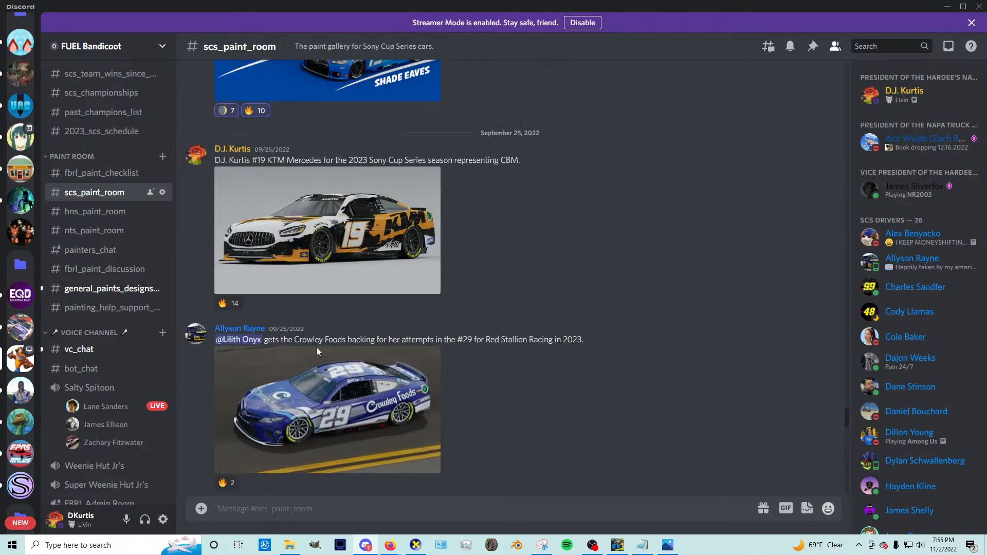
pyautogui.scroll(15, 296, 235)
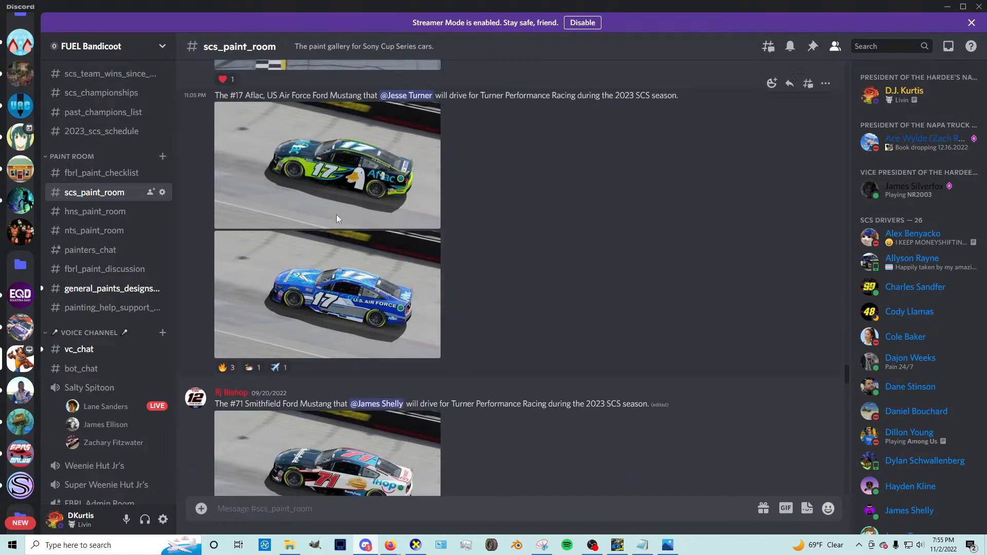
pyautogui.scroll(5, 283, 229)
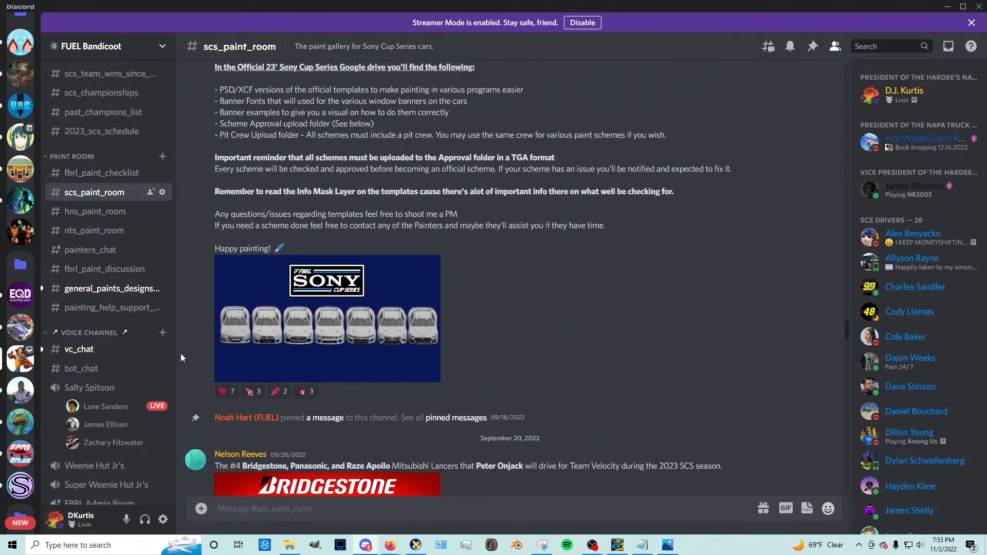
pyautogui.click(81, 220)
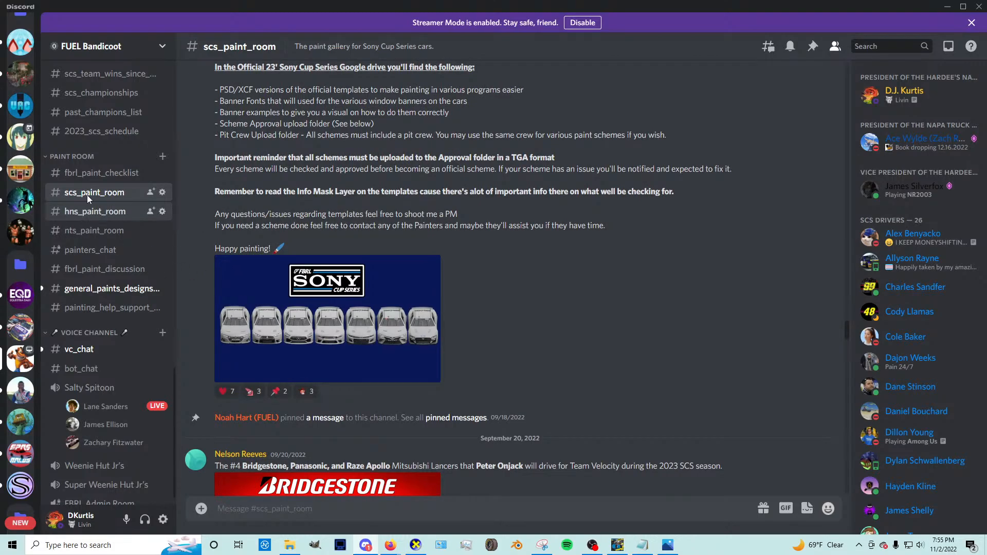
pyautogui.click(82, 194)
pyautogui.scroll(10, 381, 317)
pyautogui.scroll(1, 380, 316)
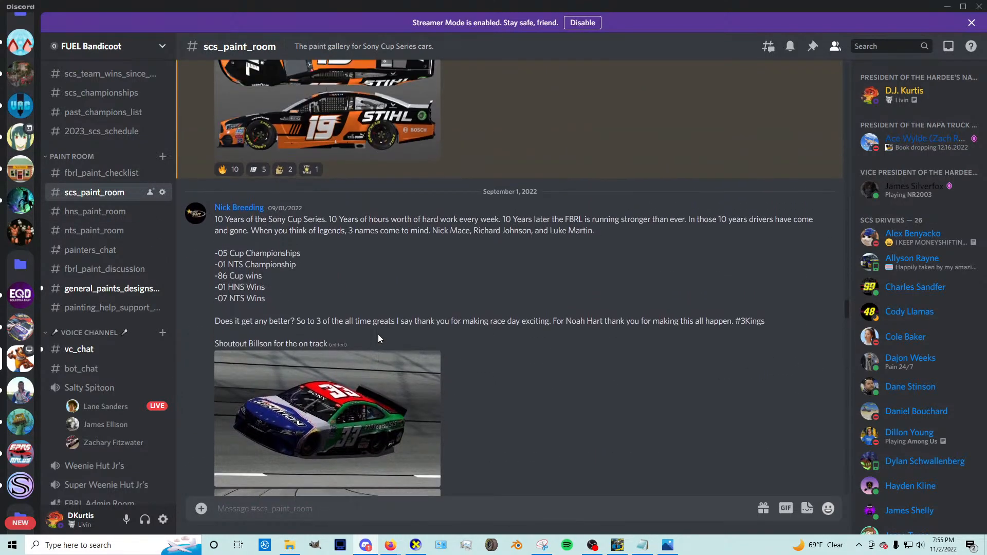
pyautogui.scroll(-3, 378, 334)
pyautogui.click(333, 296)
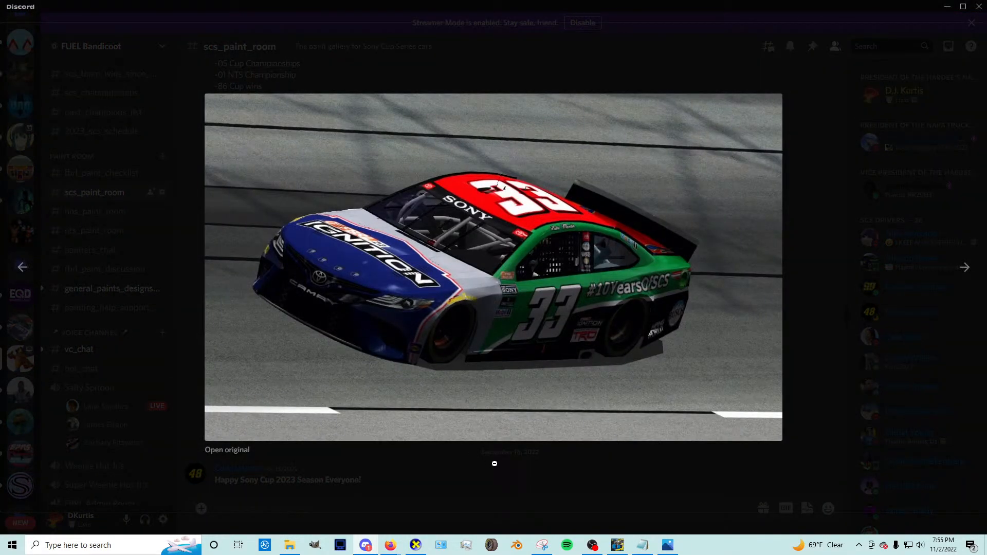
pyautogui.click(490, 462)
pyautogui.click(268, 367)
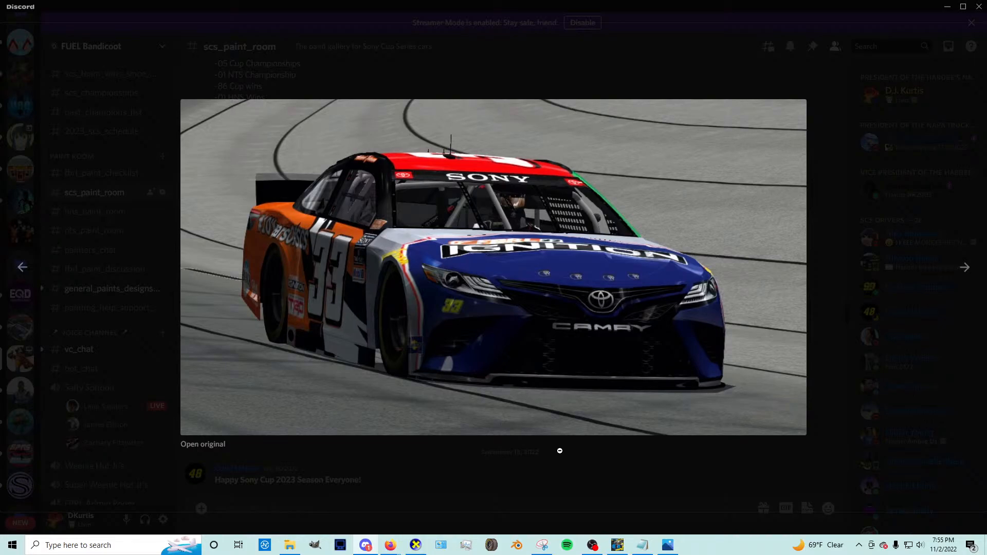
pyautogui.click(556, 451)
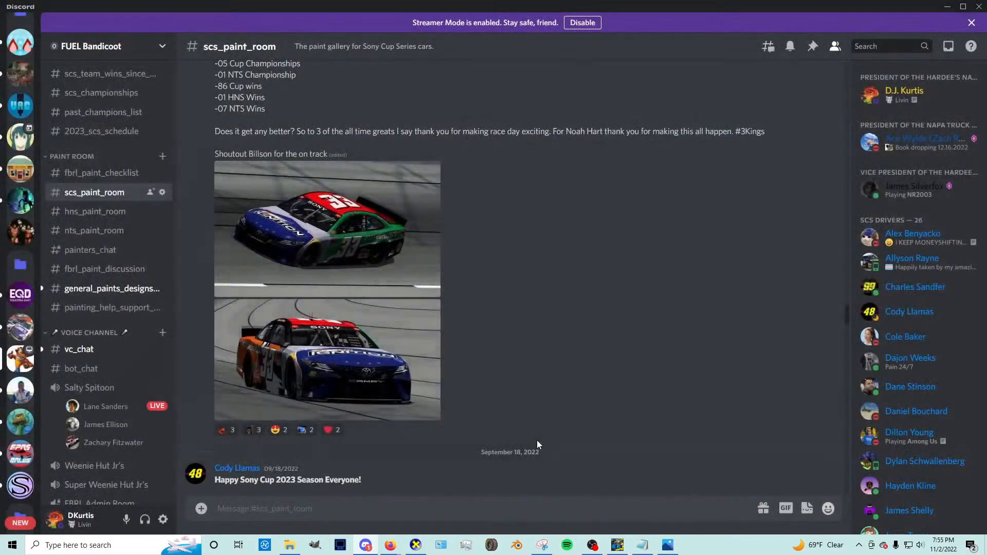
# Step: Inspect the side-angle image of the #33 #10YearsOfSCS Camry enlarged twice more, closing it each time
pyautogui.click(301, 271)
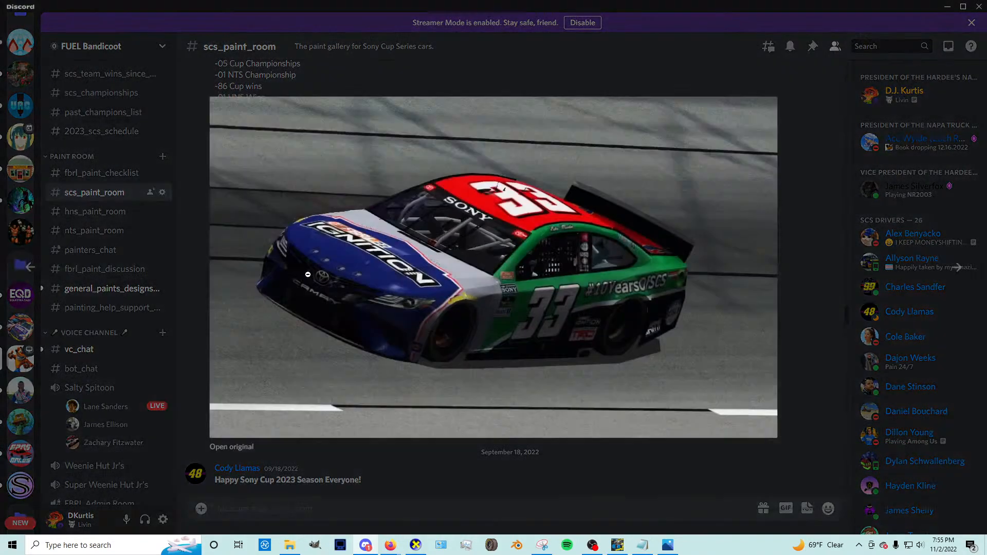
pyautogui.click(491, 453)
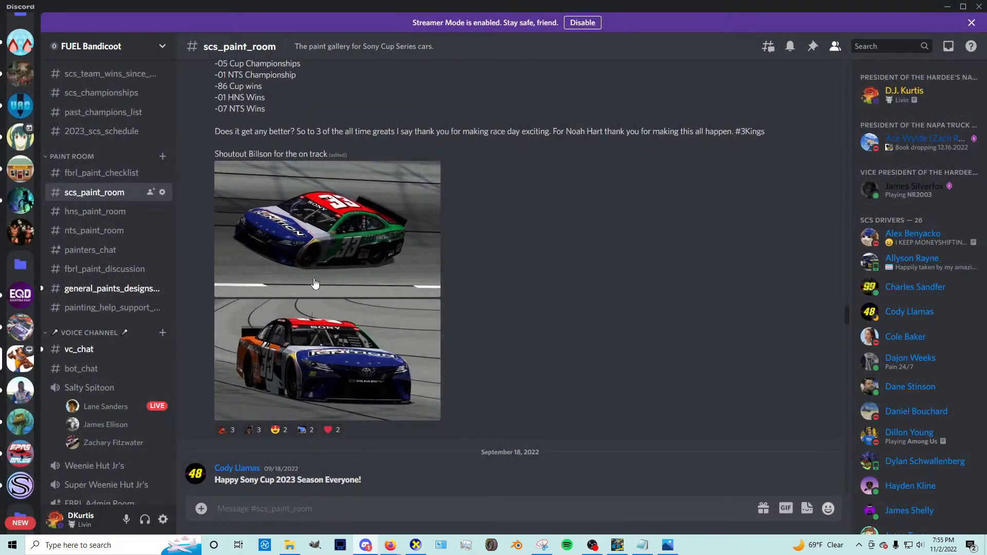
pyautogui.click(314, 272)
pyautogui.click(489, 477)
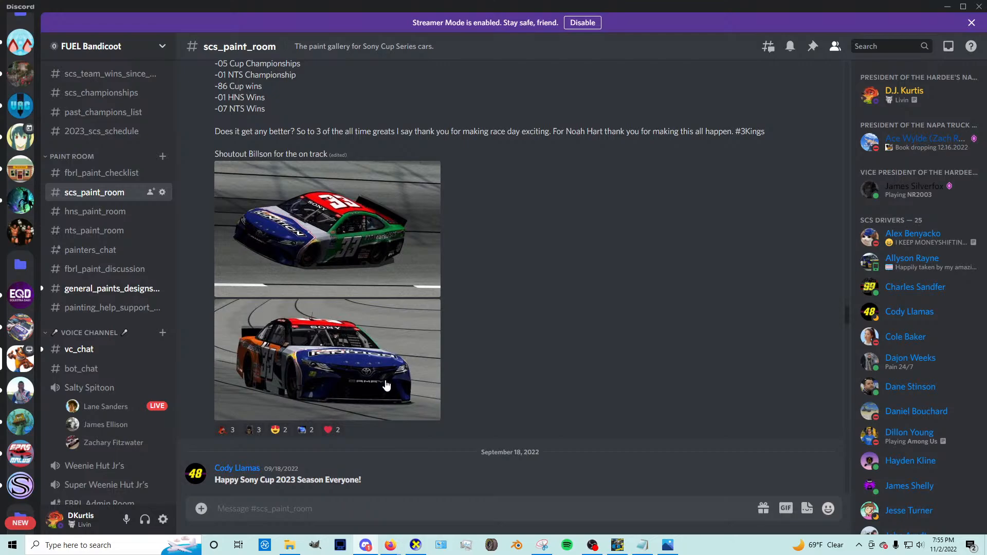
# Step: View the June 21, 2022 #19 STIHL CBM Mercedes secondary scheme enlarged and close it
pyautogui.scroll(7, 387, 380)
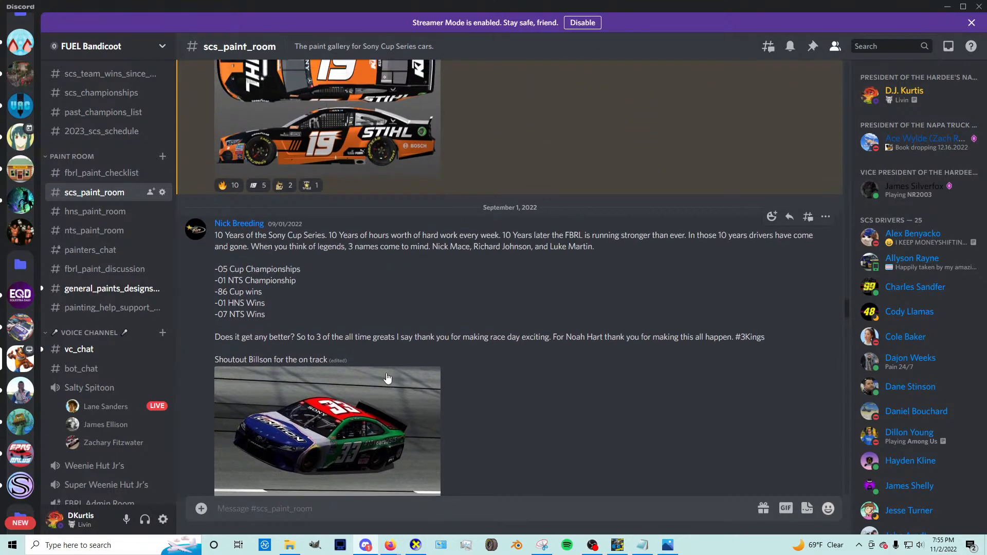
pyautogui.click(354, 294)
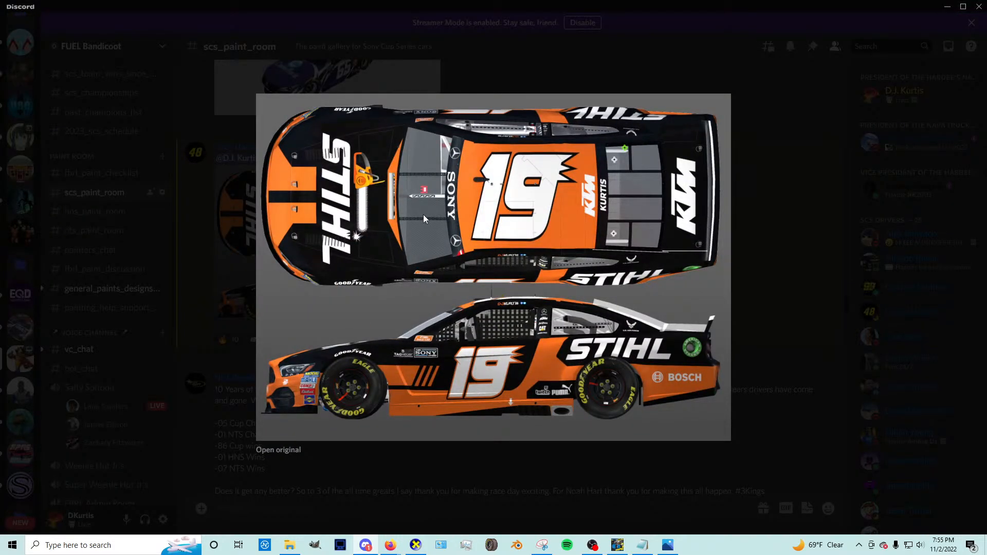
pyautogui.click(473, 477)
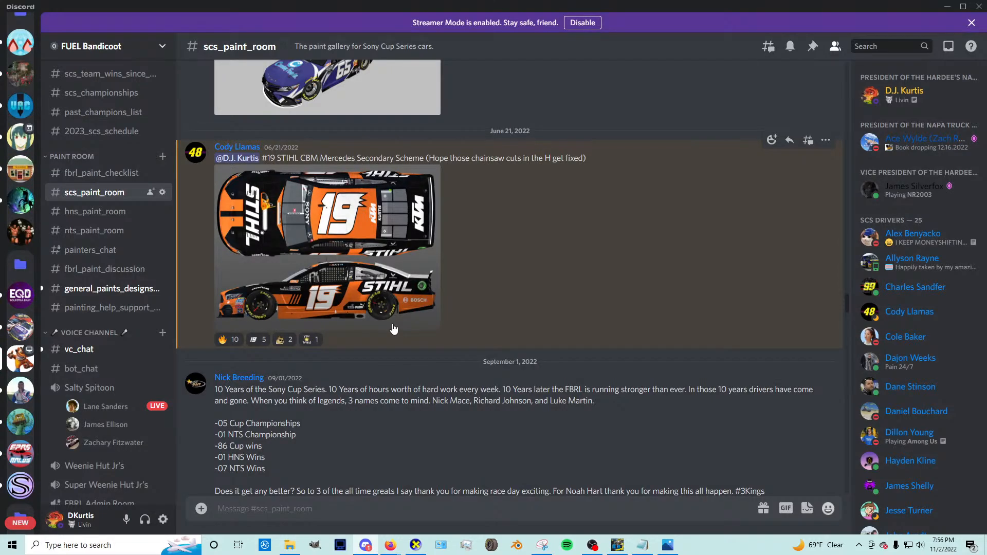
# Step: Go back to the June 15, 2022 post and inspect the #31 Wabash scheme enlarged three times, closing it each time
pyautogui.scroll(6, 393, 329)
pyautogui.scroll(1, 355, 294)
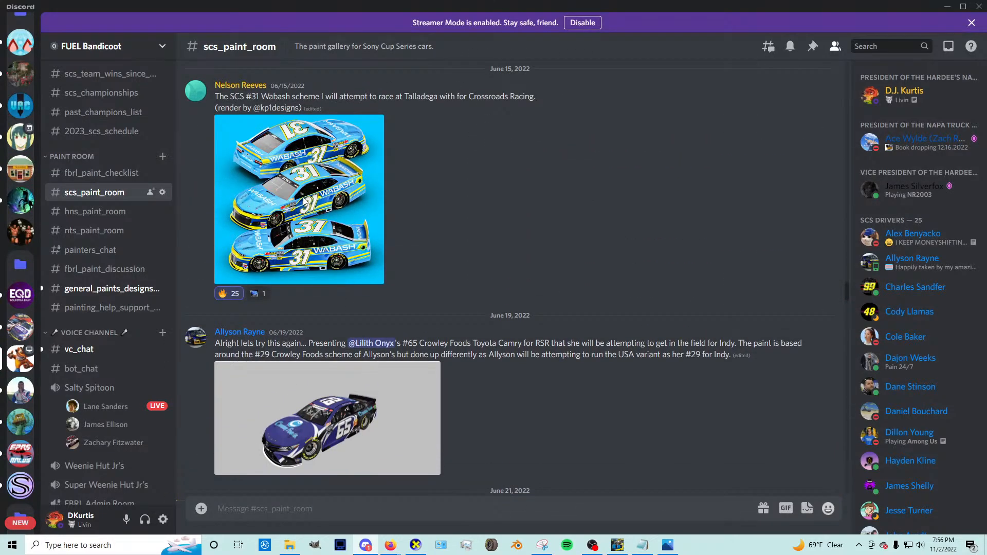
pyautogui.click(339, 242)
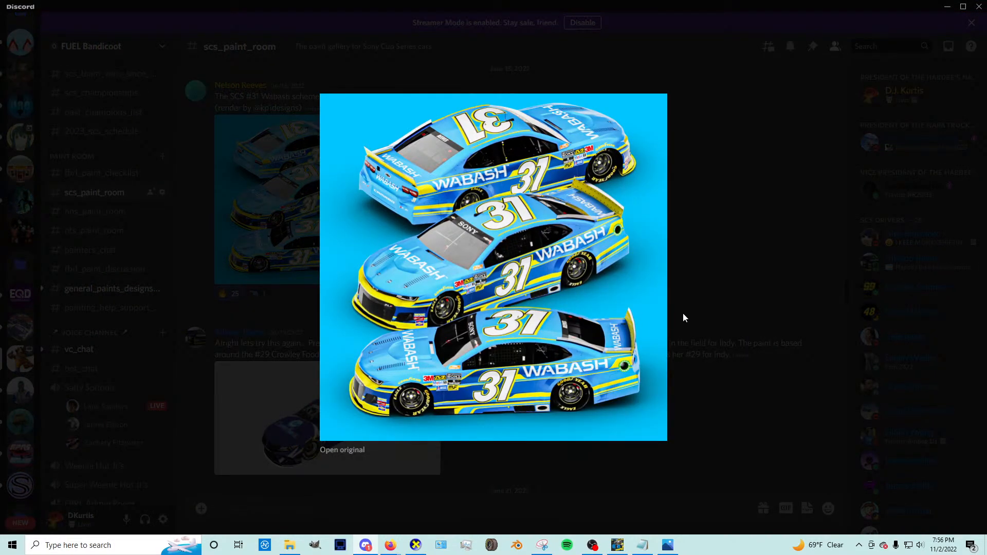
pyautogui.click(683, 317)
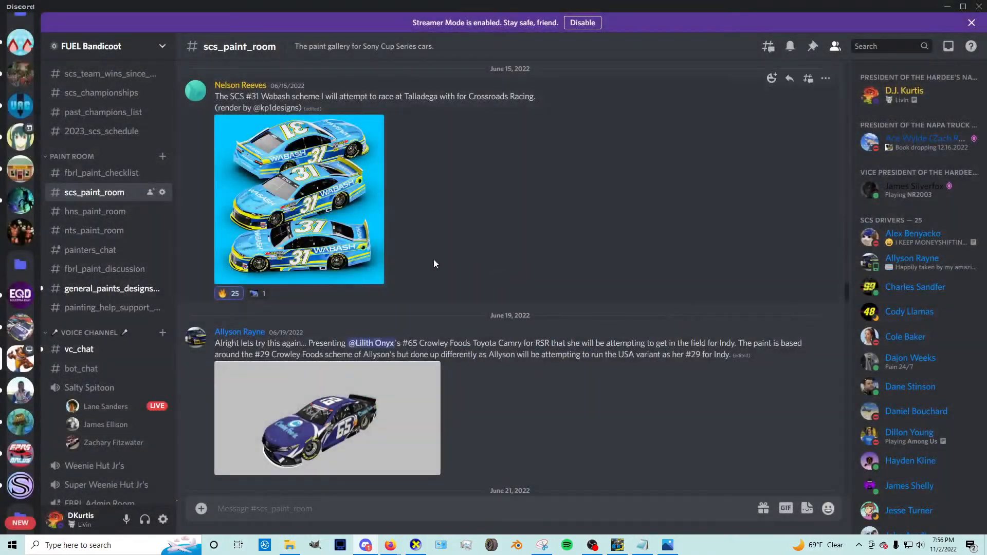
pyautogui.click(272, 243)
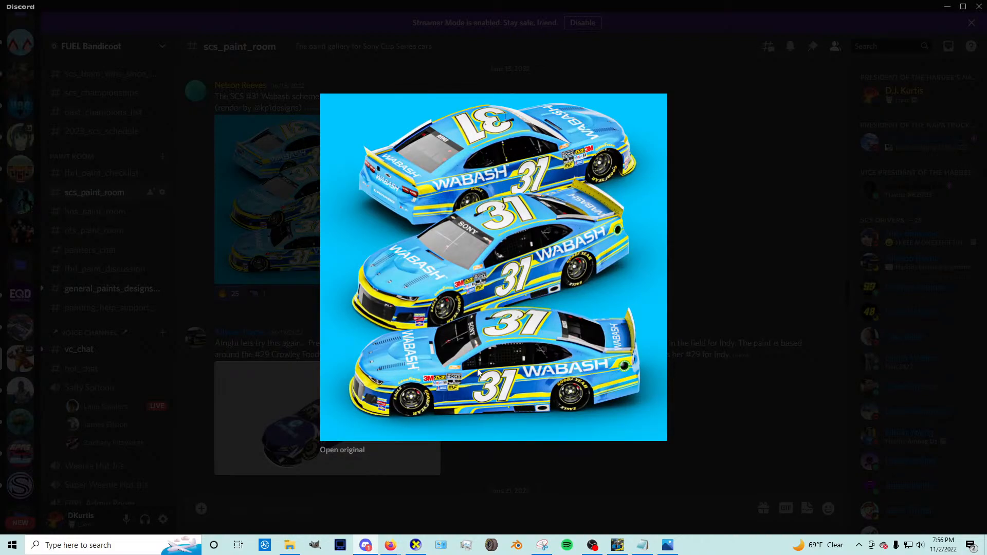
pyautogui.click(738, 389)
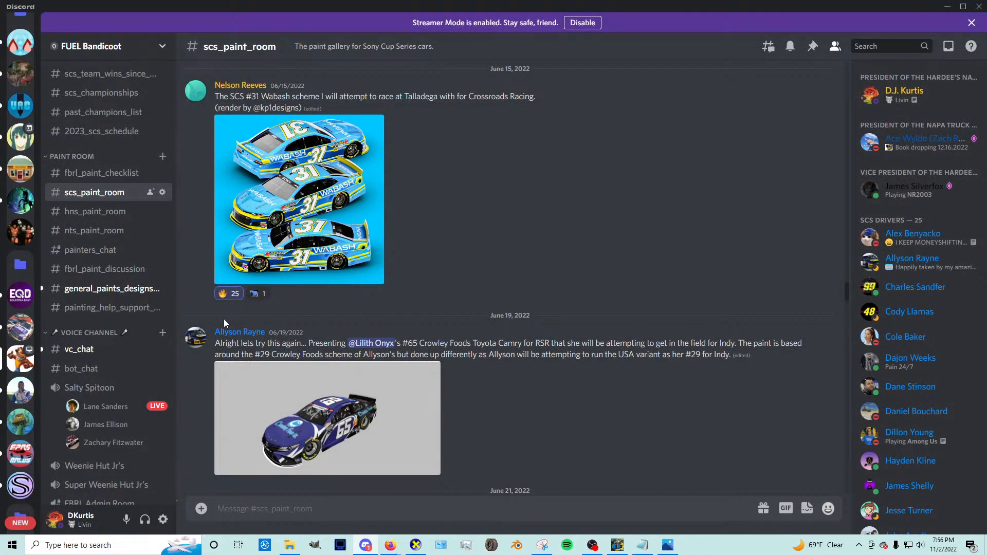
pyautogui.click(313, 247)
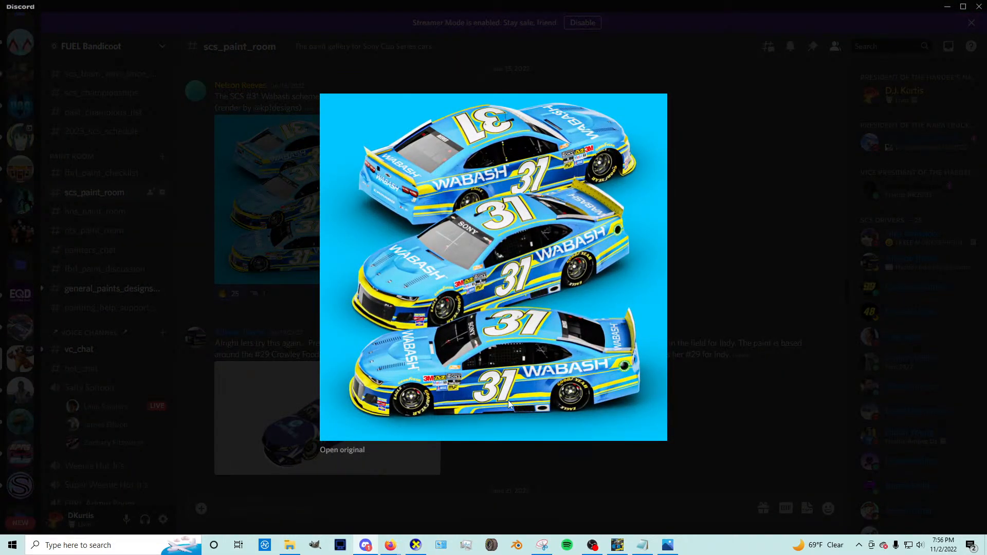
pyautogui.click(773, 358)
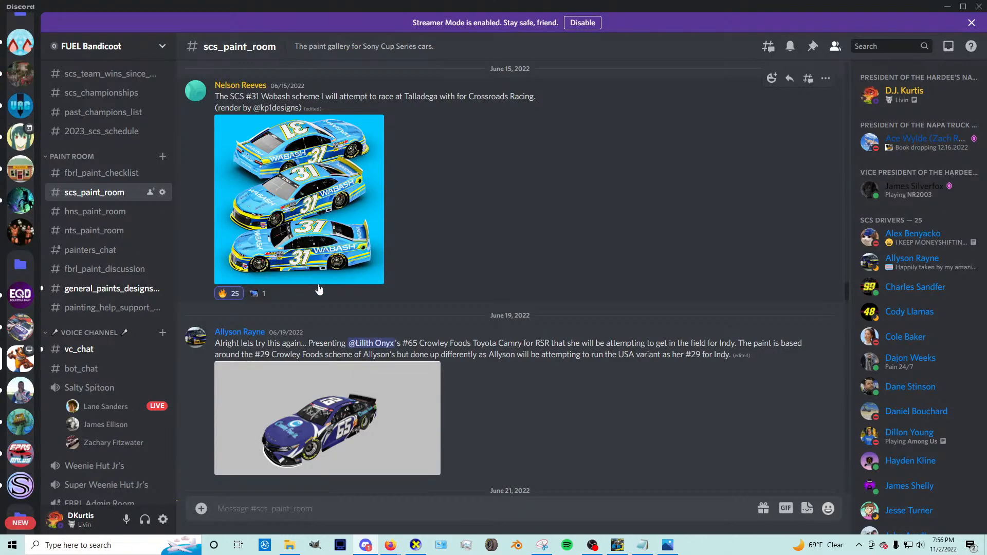
# Step: Look through the older scheme posts in scs_paint_room from June 8 back to April 27, 2022
pyautogui.scroll(4, 334, 293)
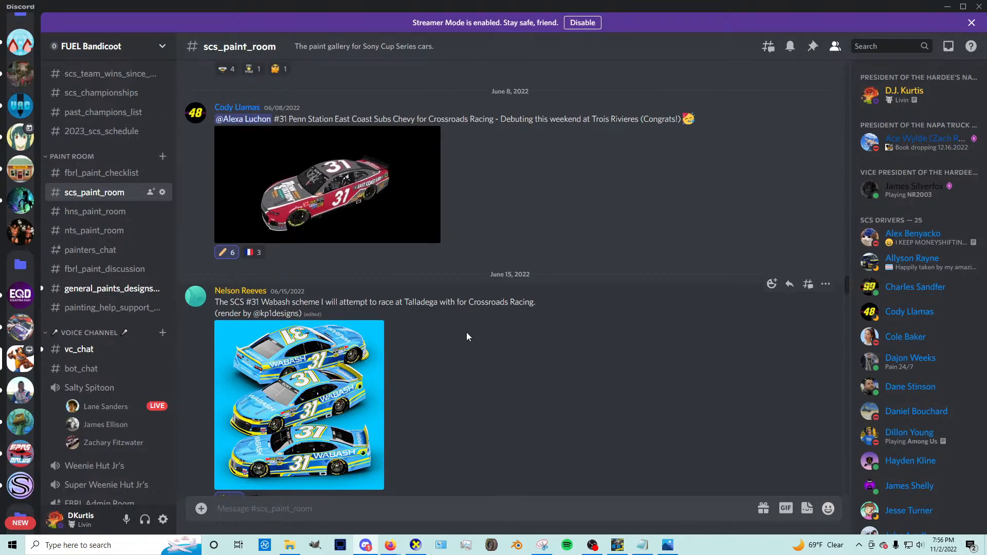
pyautogui.scroll(4, 463, 328)
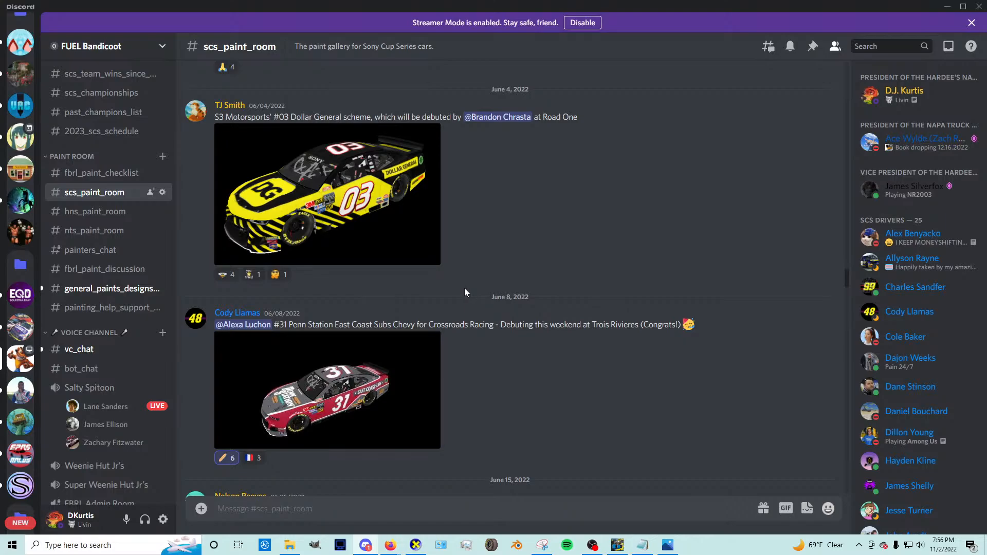
pyautogui.scroll(-3, 465, 292)
pyautogui.scroll(7, 466, 294)
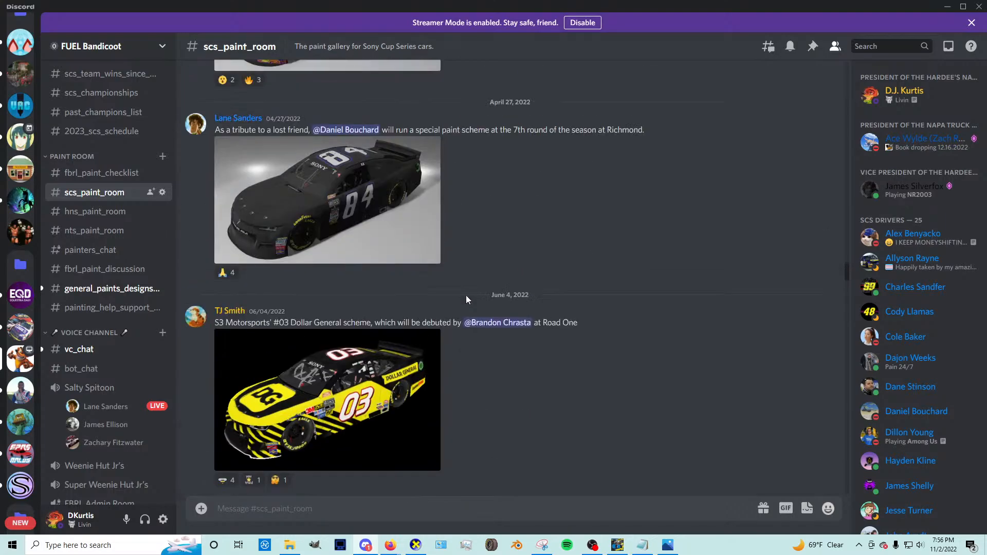
# Step: Open the hns_paint_room channel, view the #45 Mopar "Blue Fire" Dodge Dart enlarged, and close it
pyautogui.click(77, 219)
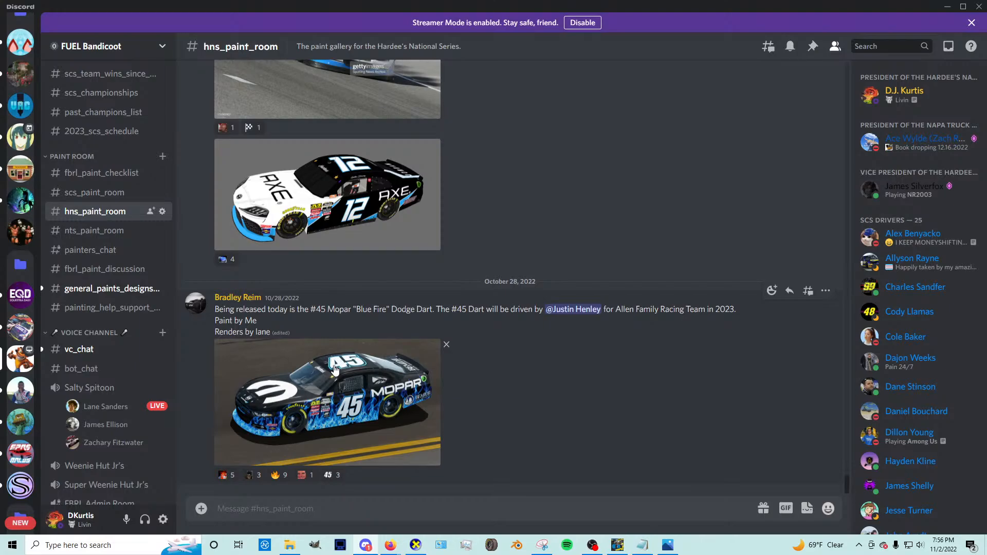
pyautogui.click(335, 369)
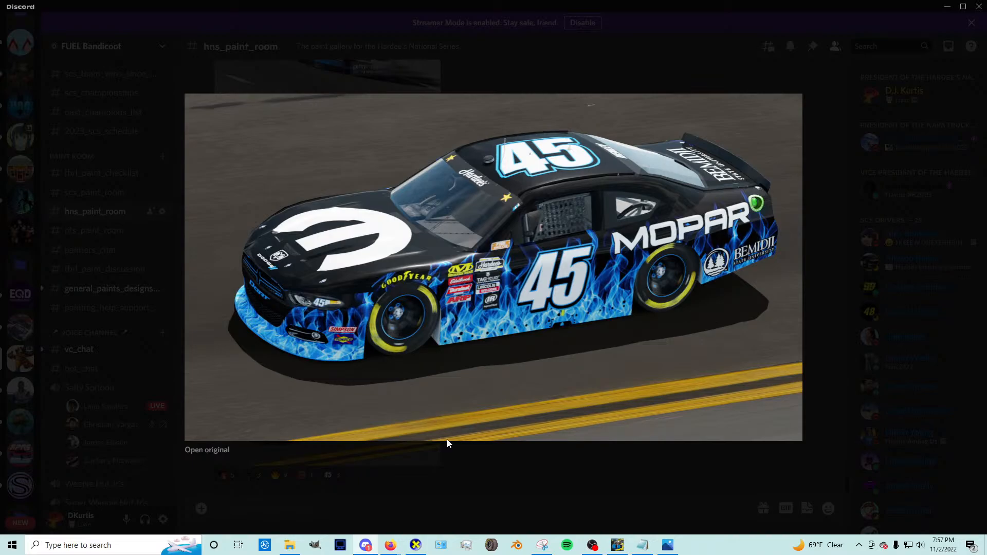
pyautogui.click(479, 465)
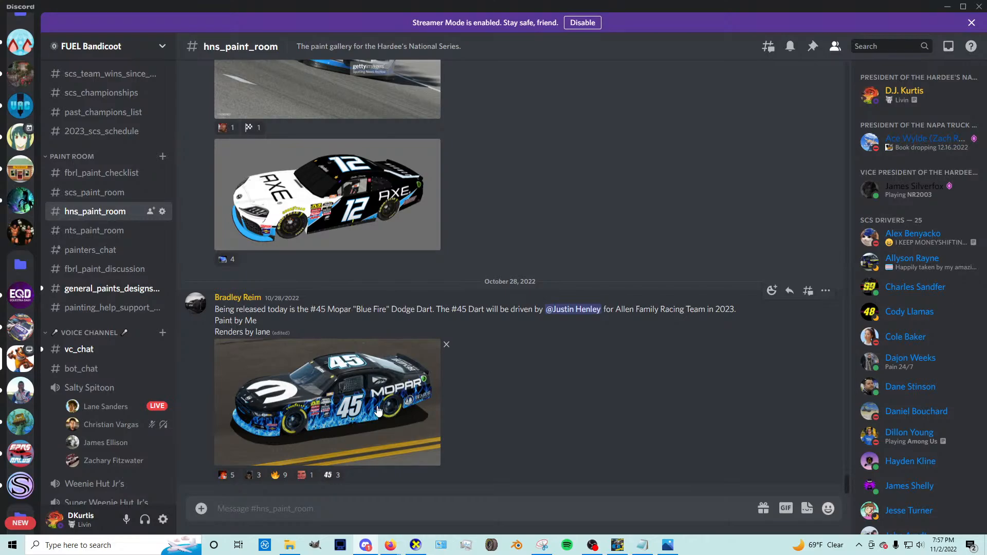
# Step: Go back to the August 18, 2022 throwback post and view the #75 Select Blinds and #57 Excedrin cars enlarged, closing each
pyautogui.scroll(10, 380, 416)
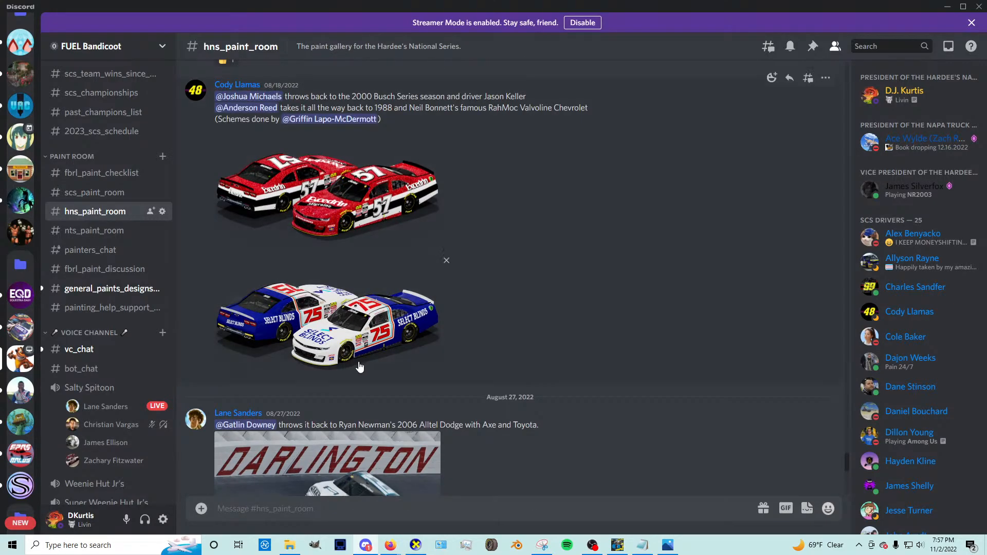
pyautogui.click(362, 369)
pyautogui.click(427, 447)
pyautogui.click(331, 246)
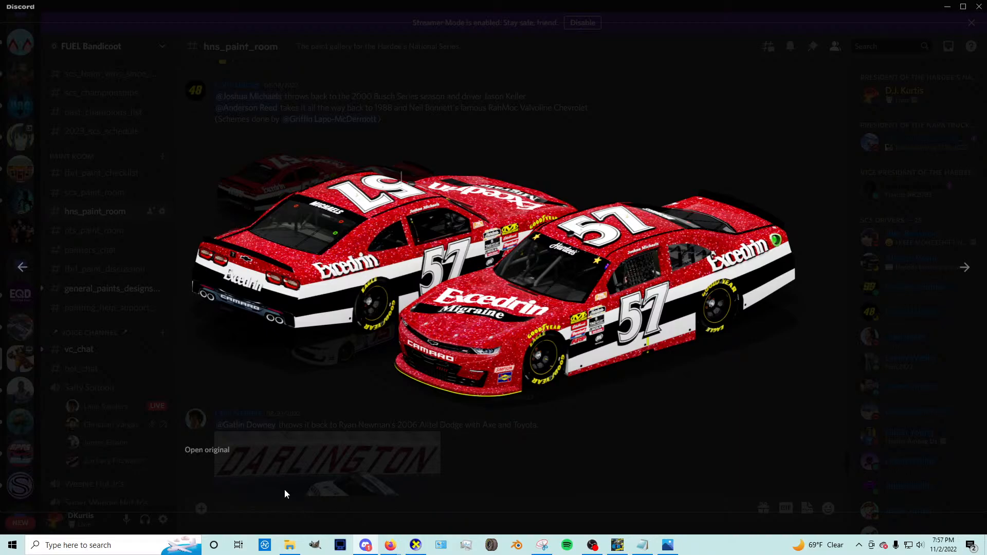
pyautogui.click(94, 240)
# Step: Find the #88 Shreddy throwback scheme in the earlier August 18, 2022 posts, view it enlarged, and close it
pyautogui.scroll(5, 359, 261)
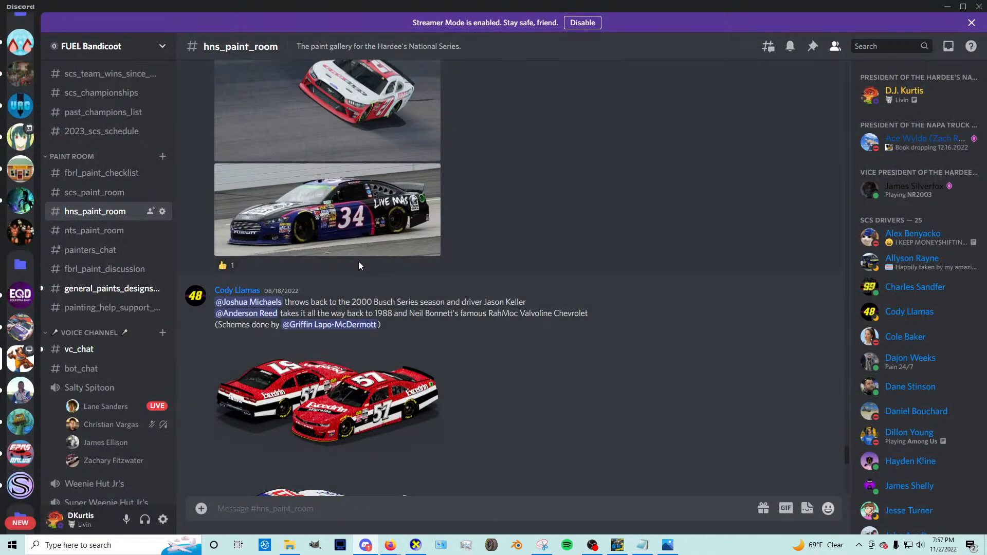
pyautogui.scroll(5, 388, 279)
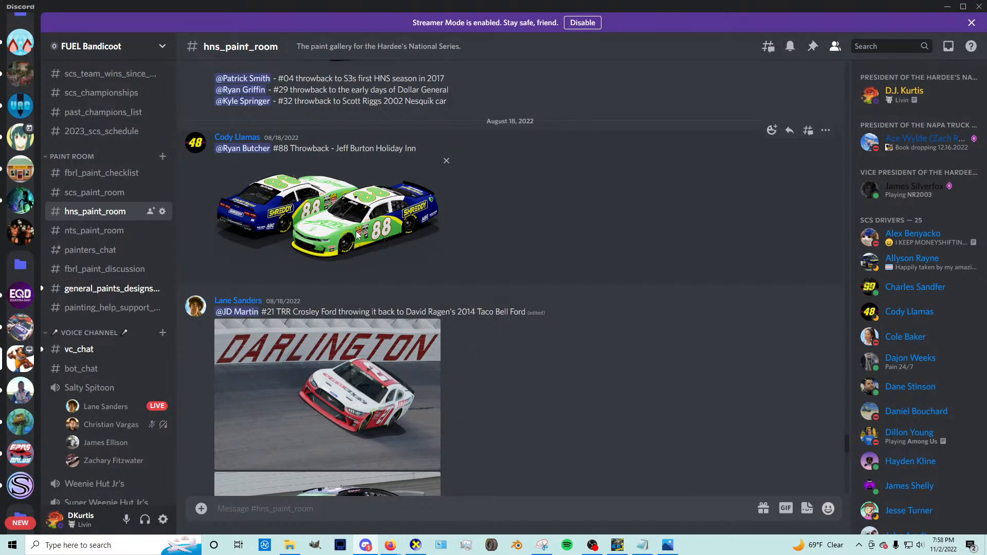
pyautogui.click(358, 235)
pyautogui.click(366, 451)
# Step: Check the latest posts in general_paints_designs_etc and nts_paint_room, and return to scs_paint_room
pyautogui.click(120, 290)
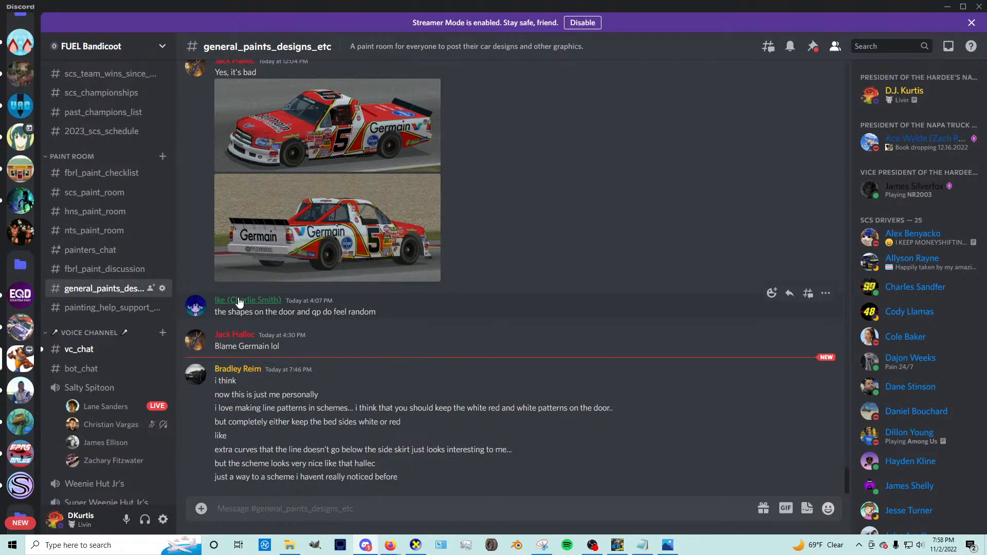
pyautogui.click(86, 232)
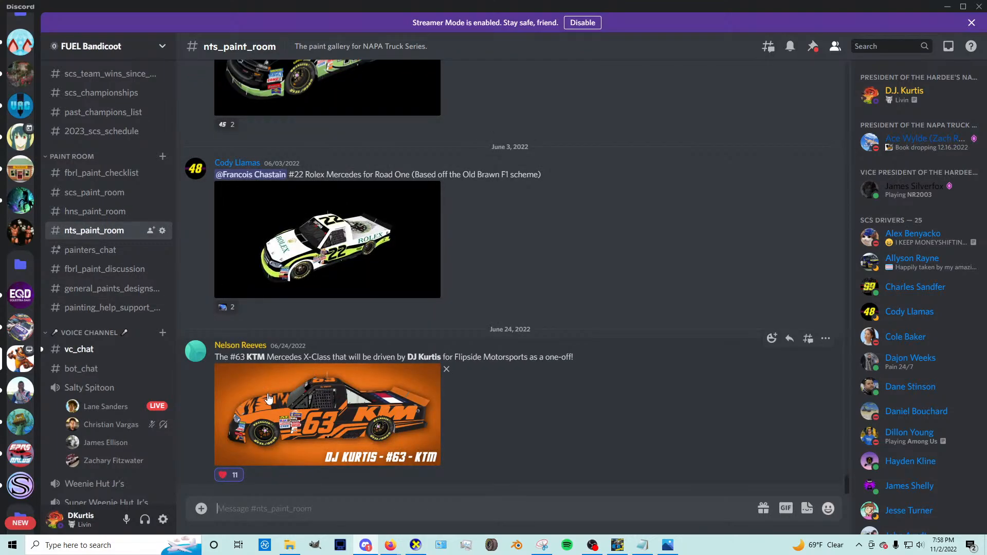
pyautogui.click(117, 212)
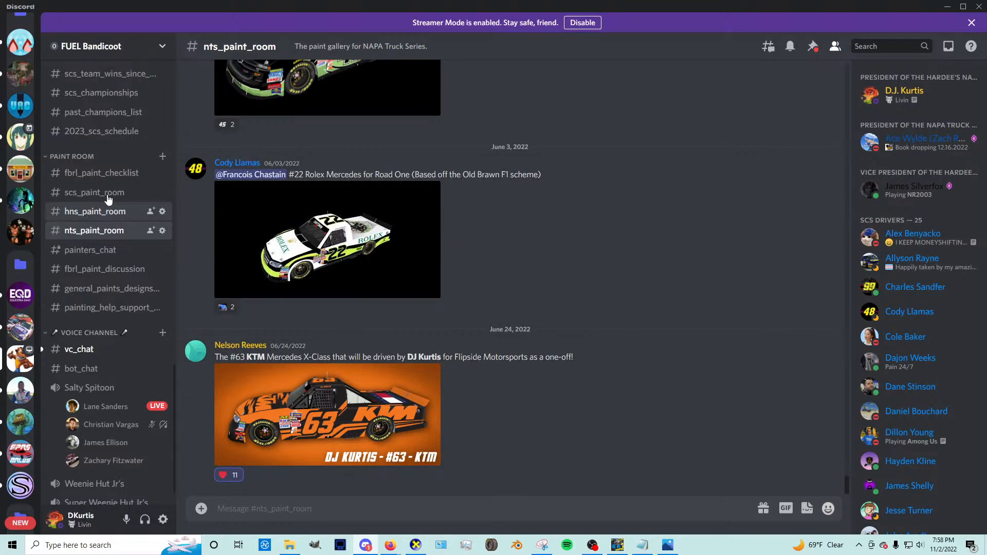
pyautogui.click(108, 195)
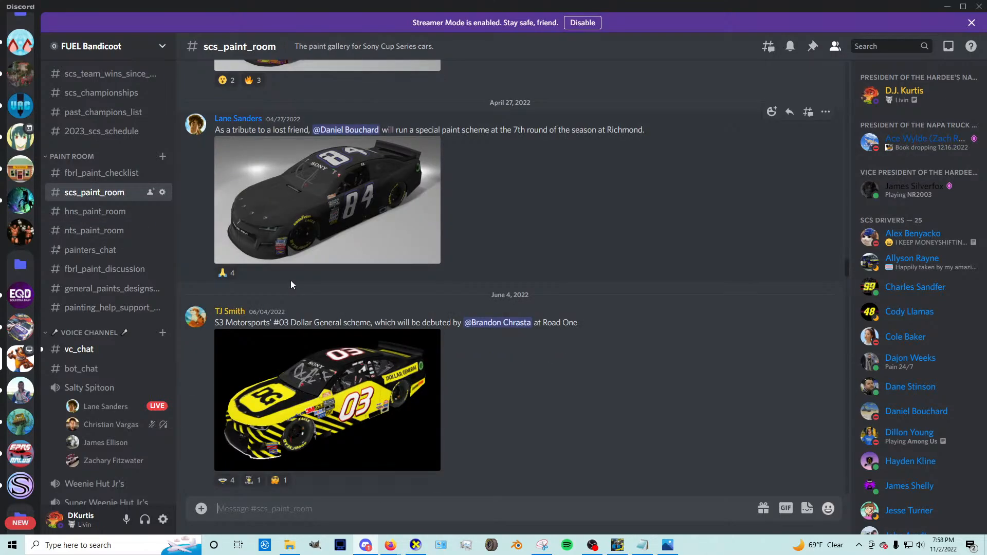
# Step: Browse the older scs_paint_room posts from June 2022 back to the January 25, 2022 paint schemes
pyautogui.scroll(10, 290, 281)
pyautogui.scroll(5, 291, 284)
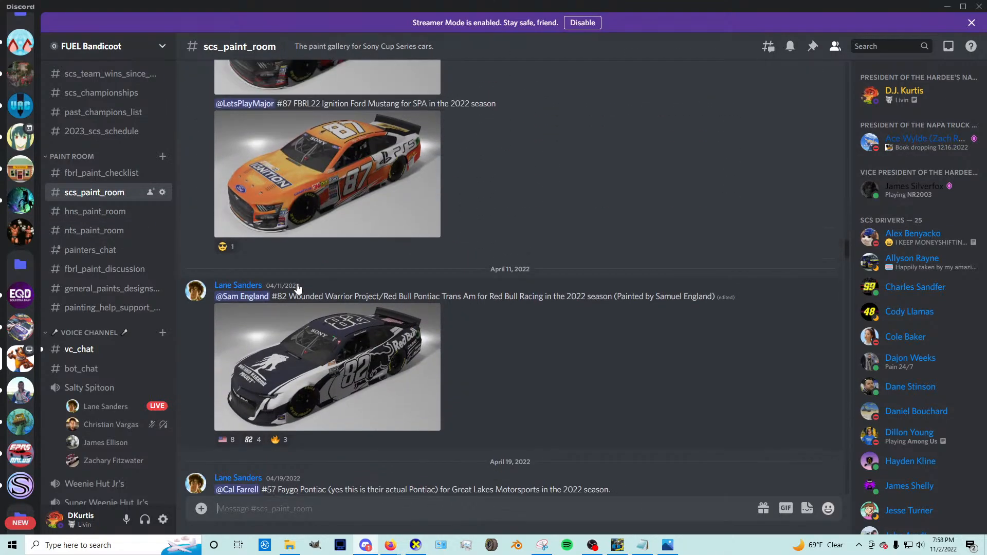
pyautogui.scroll(15, 298, 288)
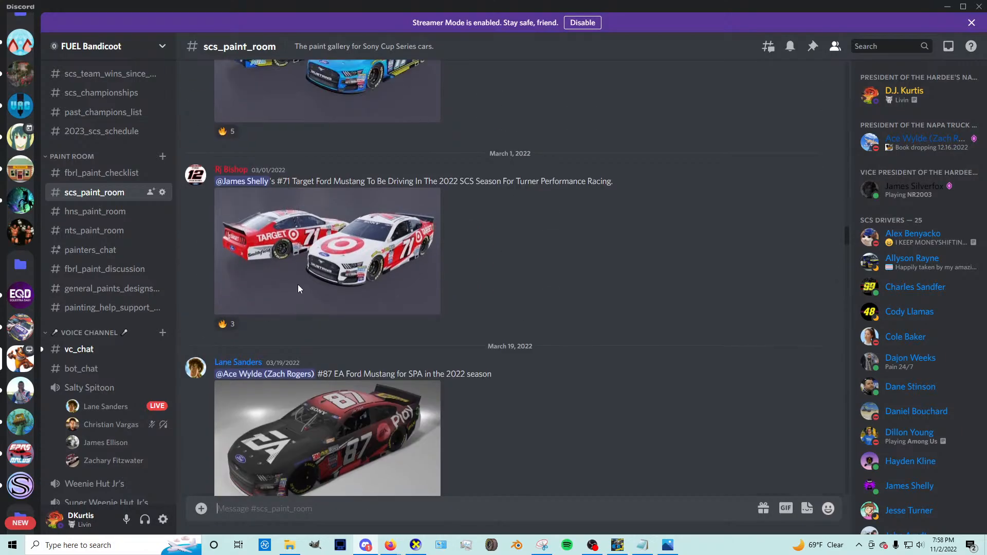
pyautogui.scroll(15, 331, 299)
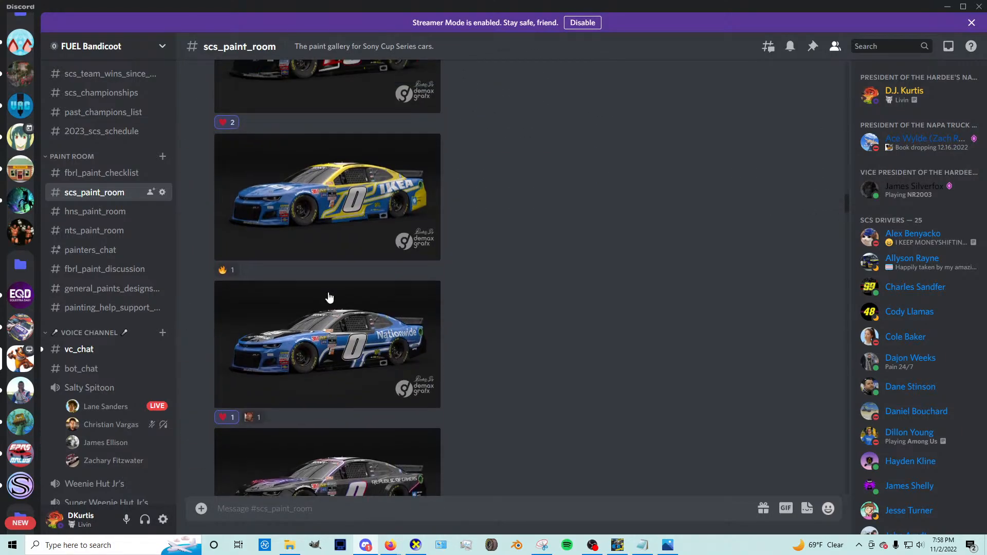
pyautogui.scroll(10, 329, 298)
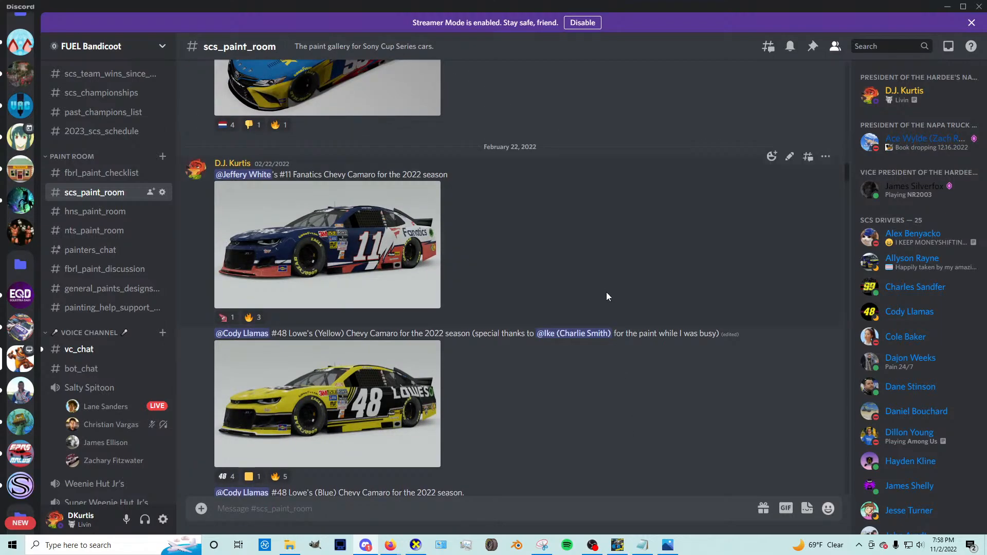
pyautogui.scroll(10, 545, 282)
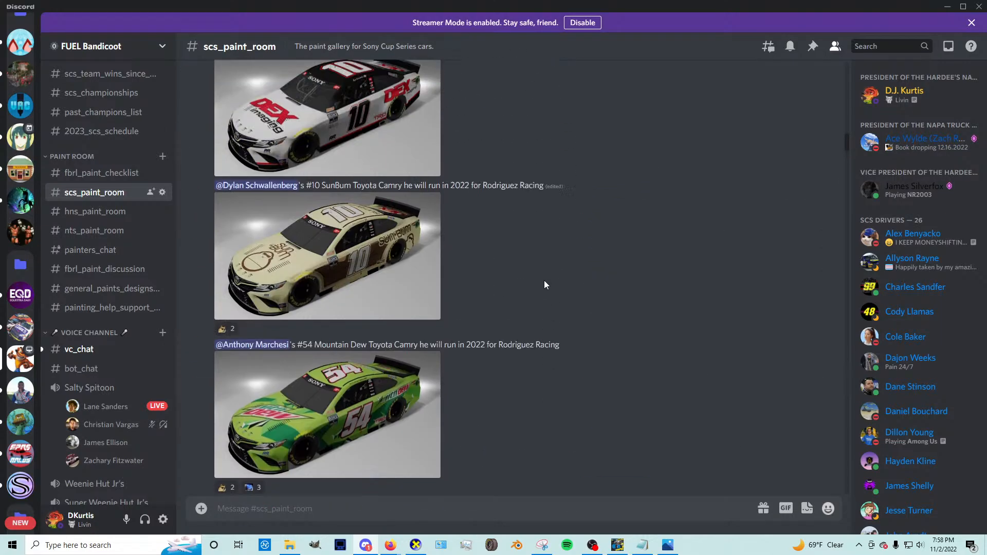
pyautogui.scroll(4, 424, 239)
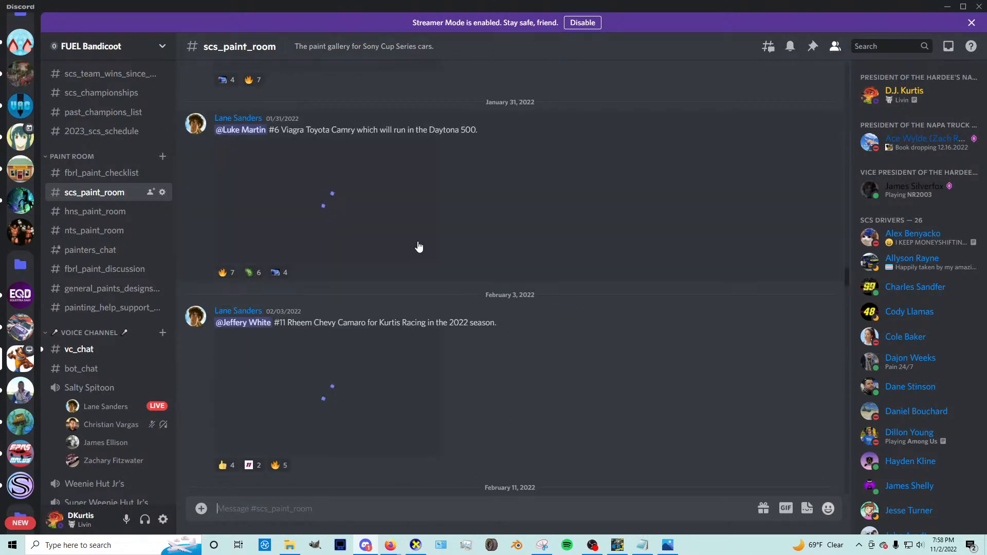
pyautogui.scroll(10, 399, 303)
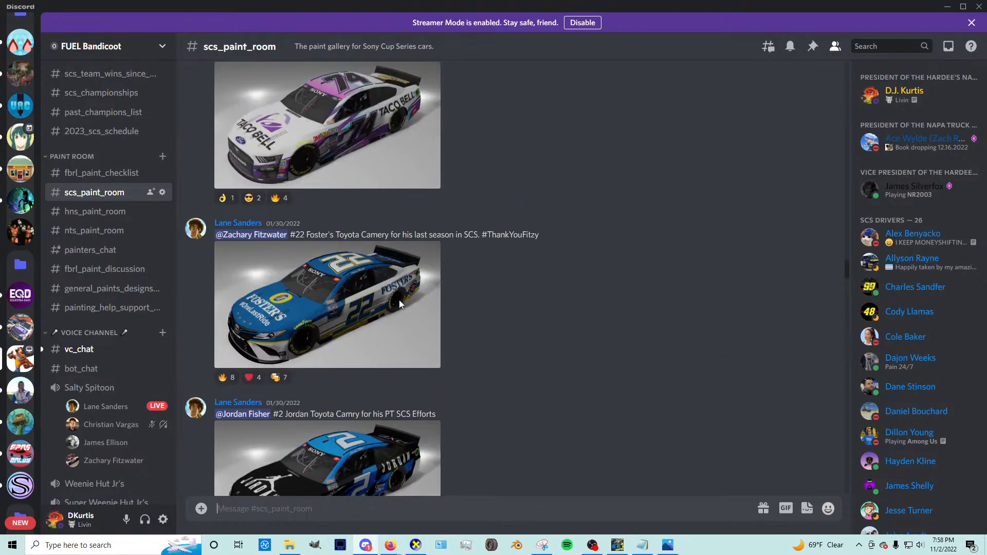
pyautogui.scroll(15, 400, 303)
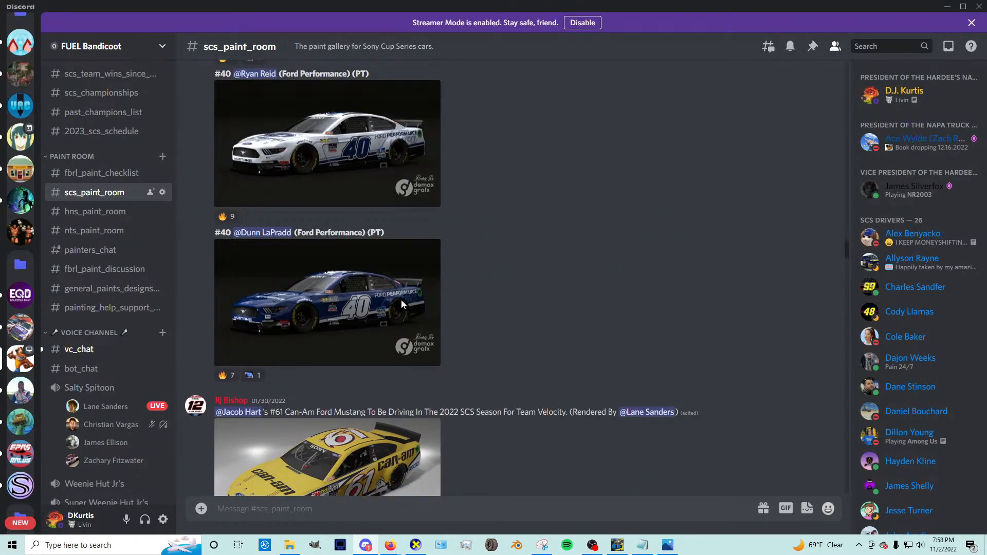
pyautogui.scroll(7, 402, 305)
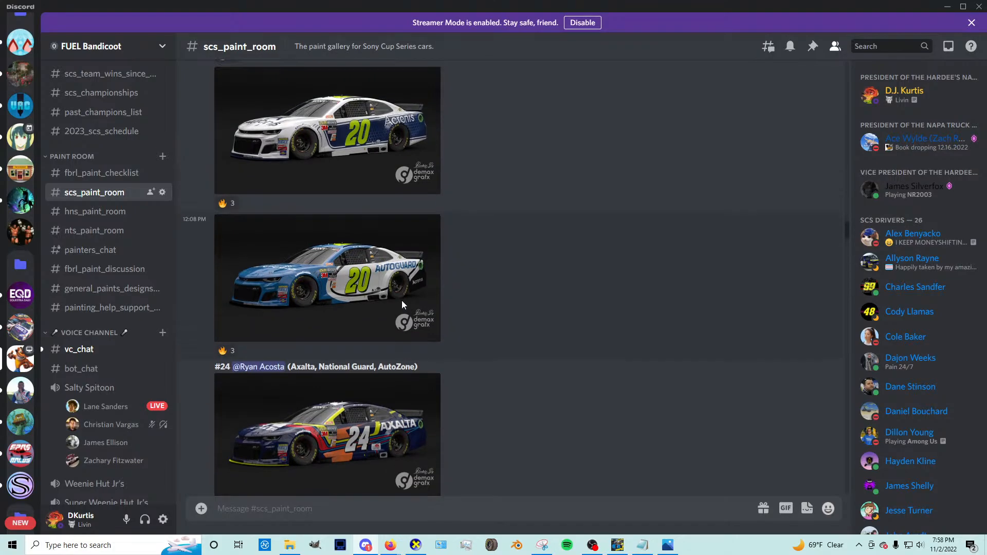
pyautogui.scroll(5, 402, 306)
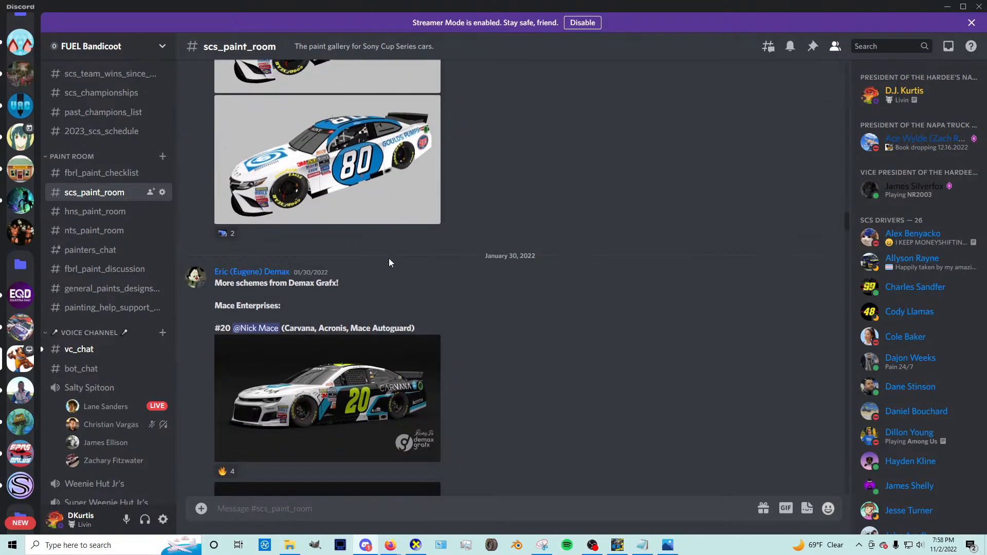
pyautogui.scroll(10, 396, 278)
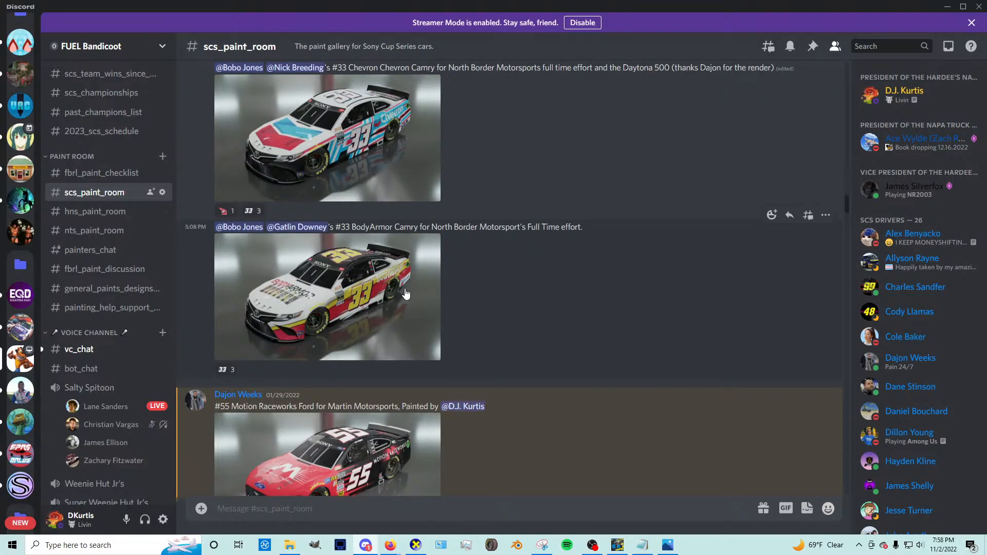
pyautogui.scroll(10, 405, 294)
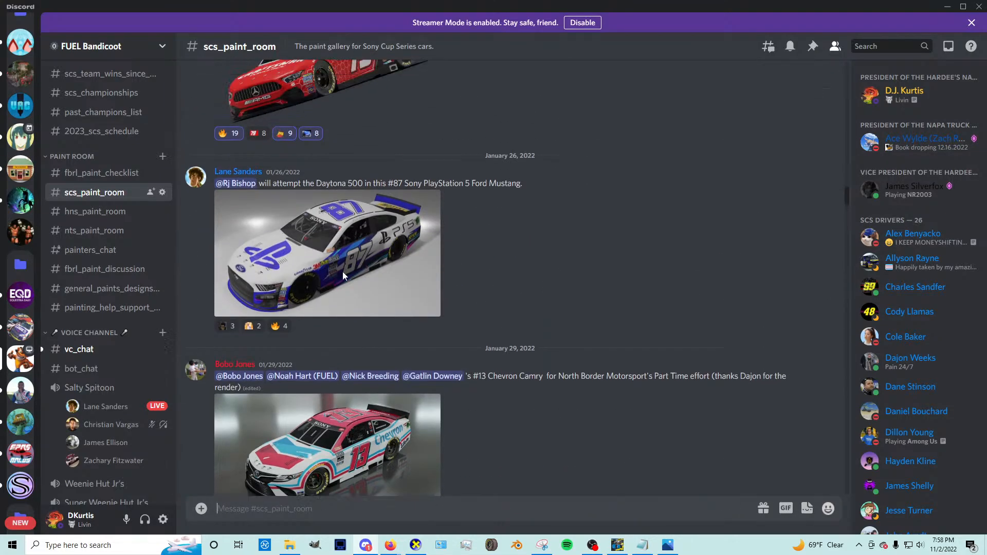
pyautogui.scroll(10, 354, 278)
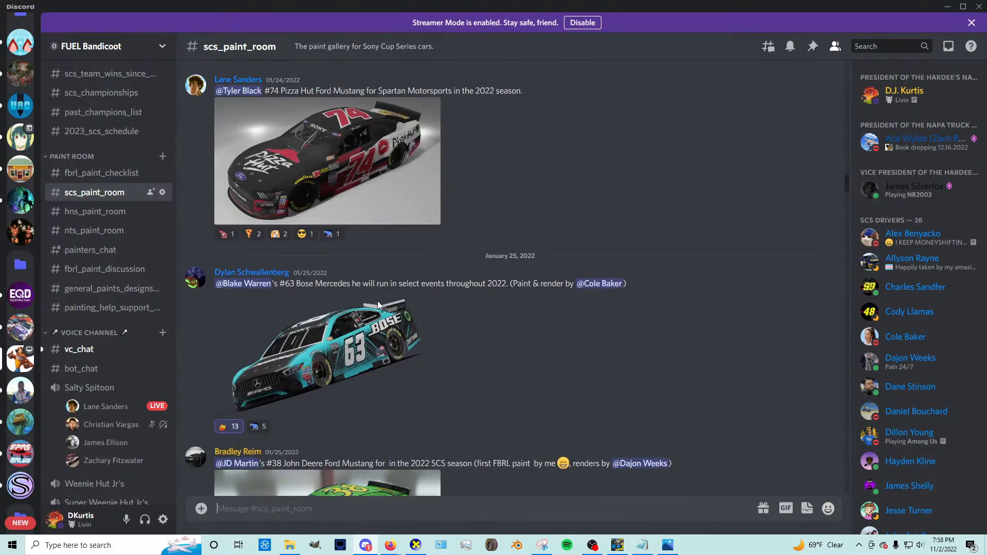
# Step: View the #63 Bose Mercedes from January 25, 2022 enlarged twice, closing it each time
pyautogui.click(346, 335)
pyautogui.click(513, 478)
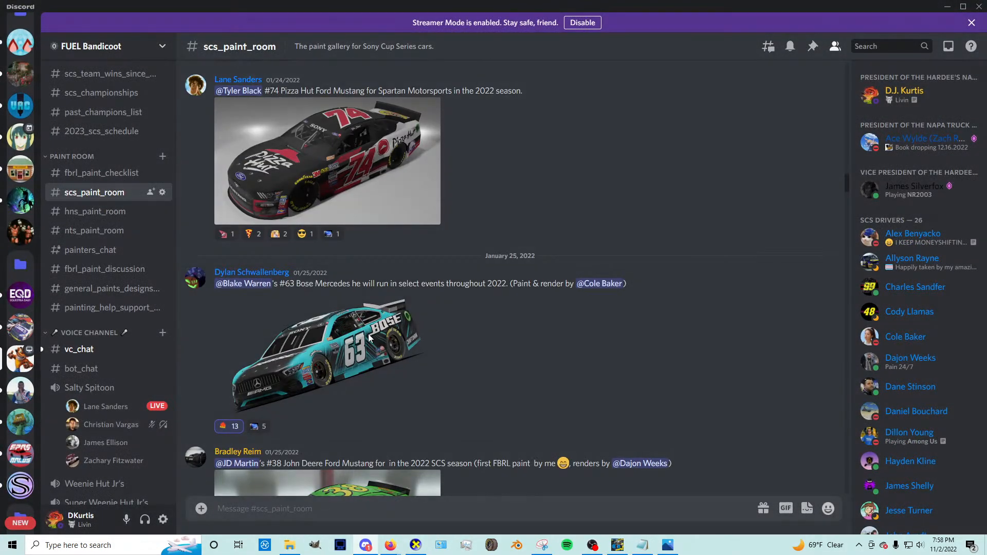
pyautogui.click(373, 335)
pyautogui.click(455, 461)
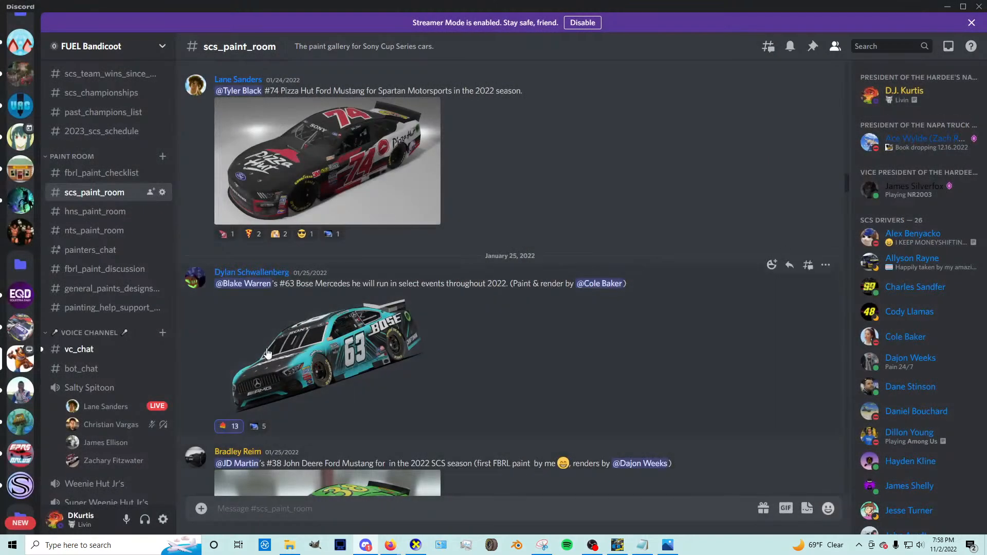
# Step: Find the #88 StarCom Fiber car in the January 22, 2022 post and view it enlarged twice, closing it each time
pyautogui.scroll(15, 356, 344)
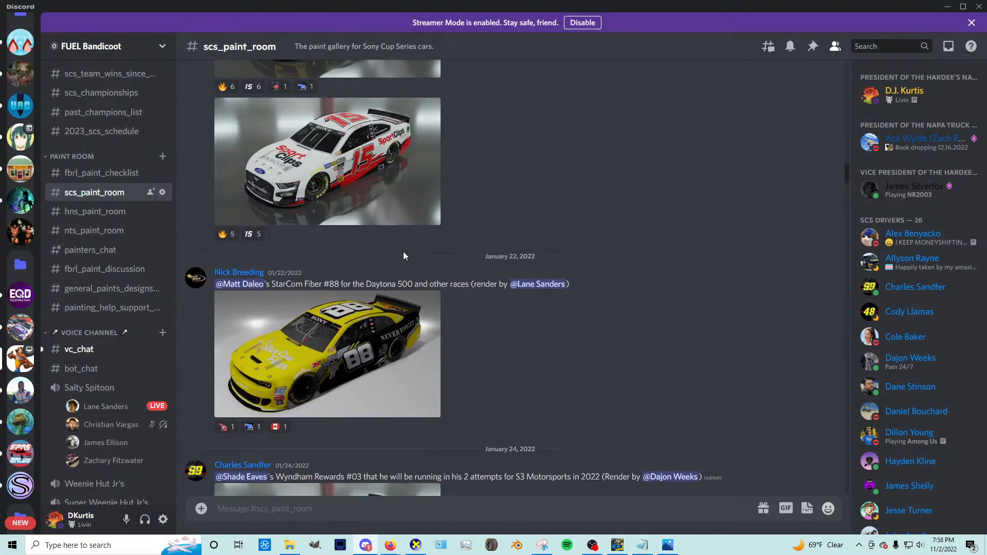
pyautogui.click(363, 366)
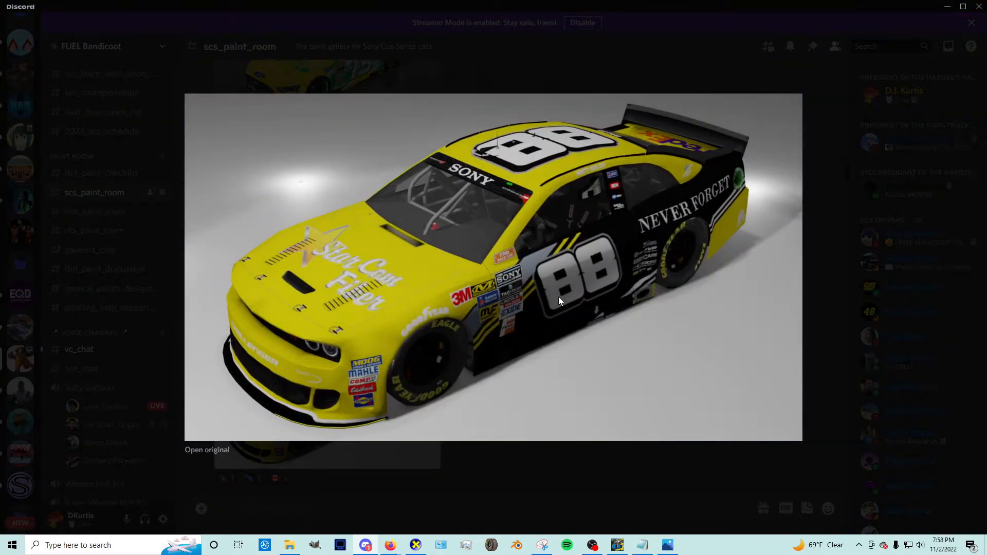
pyautogui.click(462, 477)
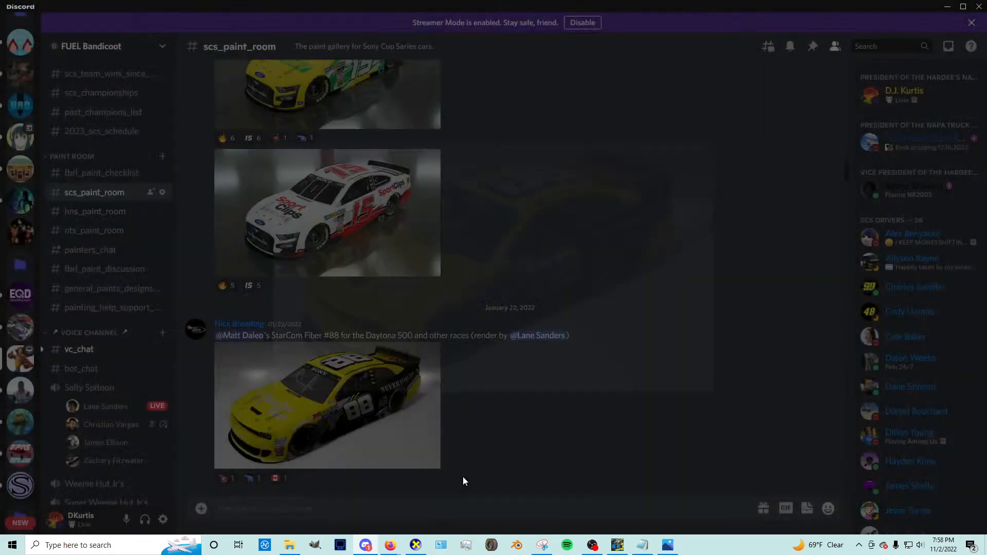
pyautogui.click(348, 390)
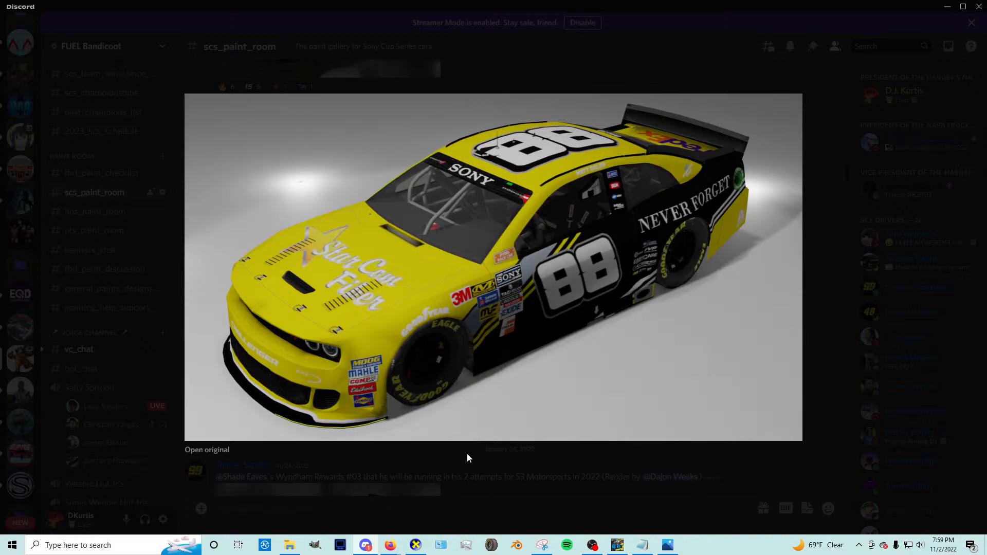
pyautogui.click(444, 470)
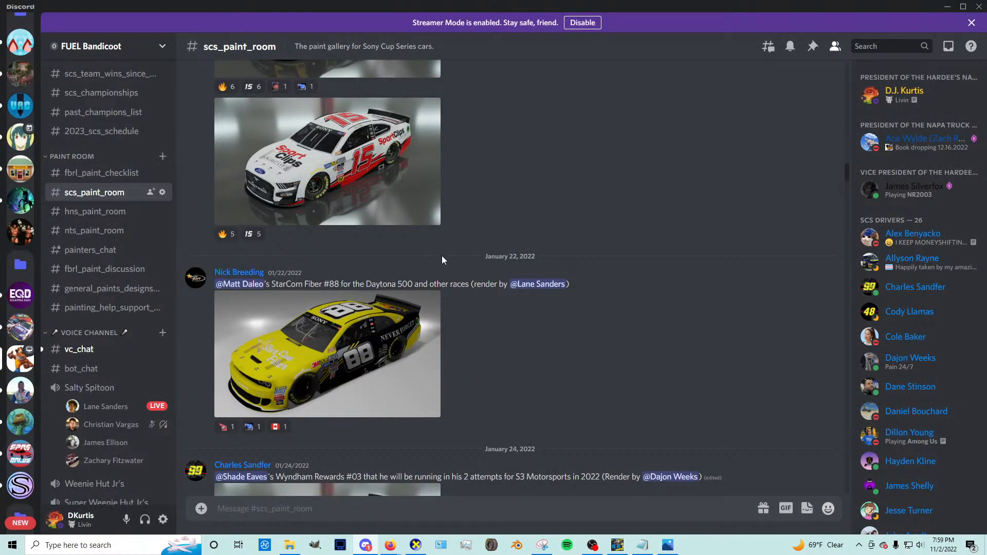
# Step: Find the #35 UHaul Dodge Challenger in the January 19, 2022 posts, view it enlarged, and close it
pyautogui.scroll(-20, 442, 259)
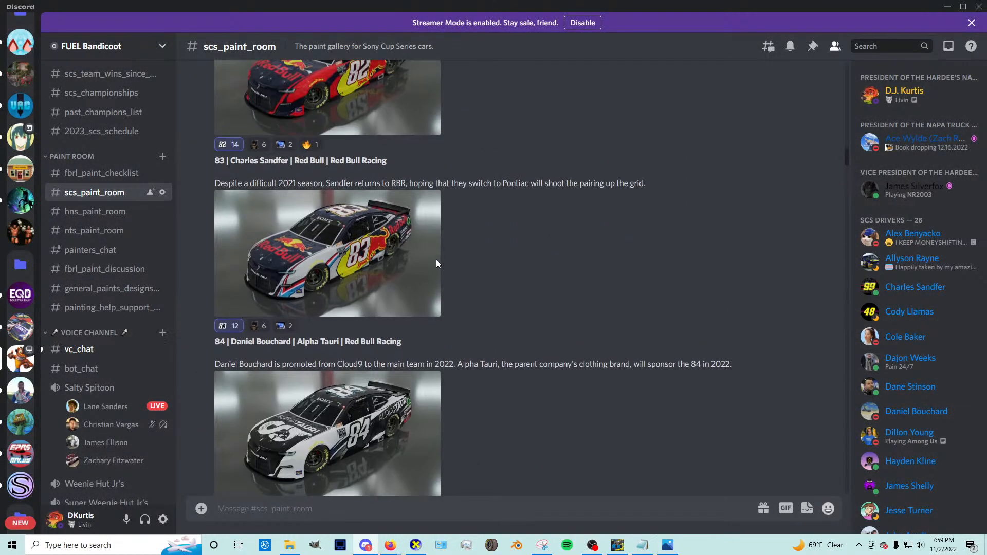
pyautogui.scroll(10, 436, 263)
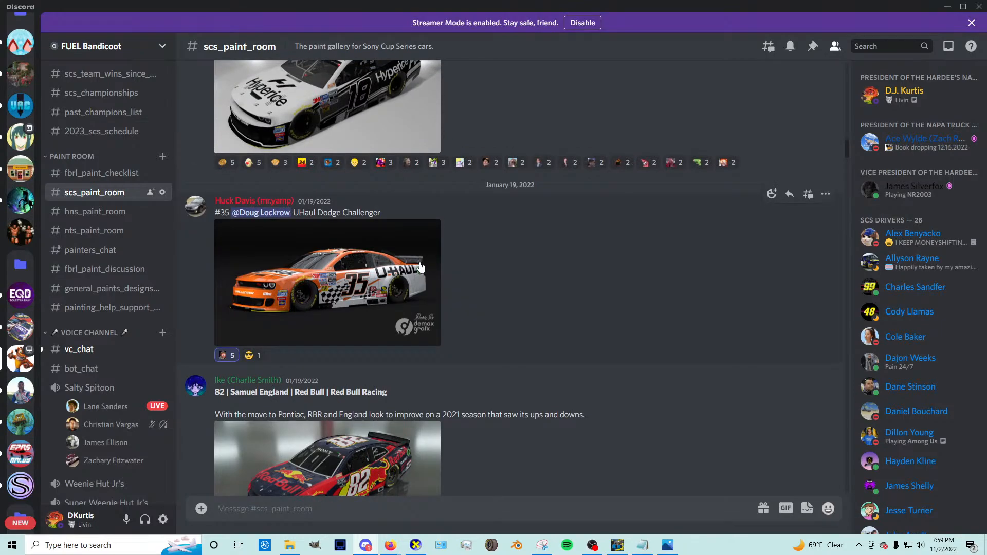
pyautogui.scroll(3, 417, 261)
pyautogui.scroll(-3, 418, 261)
pyautogui.click(373, 269)
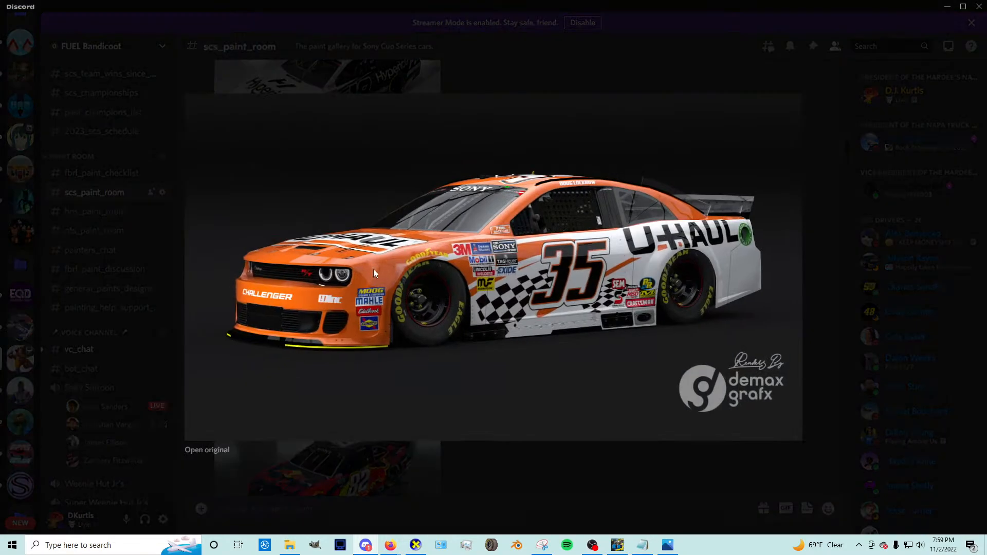
pyautogui.click(625, 457)
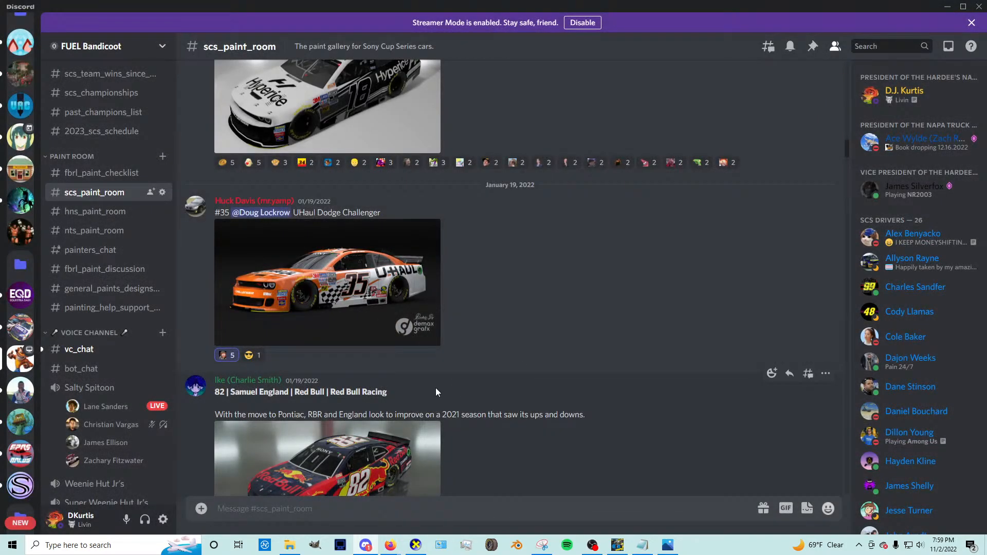
# Step: Go to the January 18, 2022 post, view the #18 Hyperice Dodge Challenger enlarged, and close it
pyautogui.scroll(7, 418, 375)
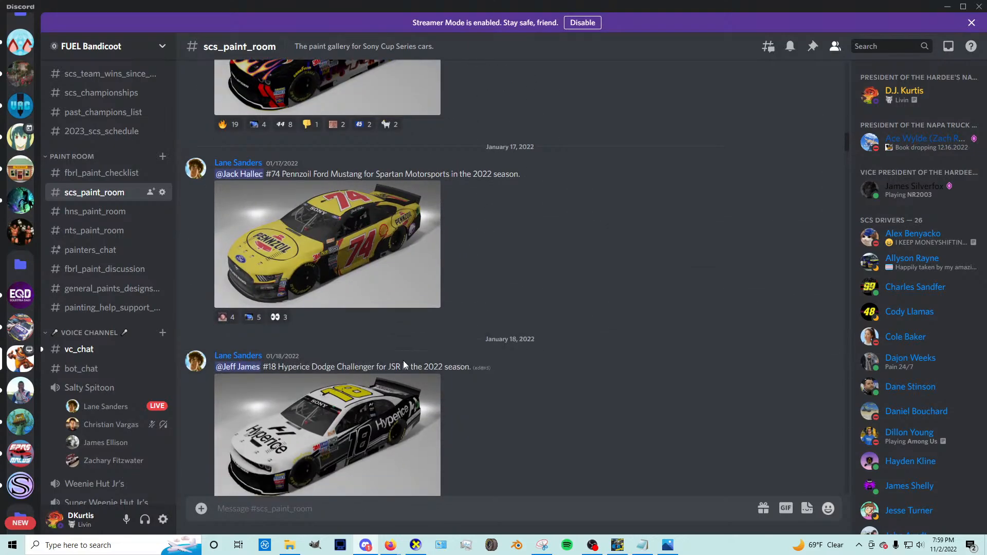
pyautogui.scroll(-3, 403, 359)
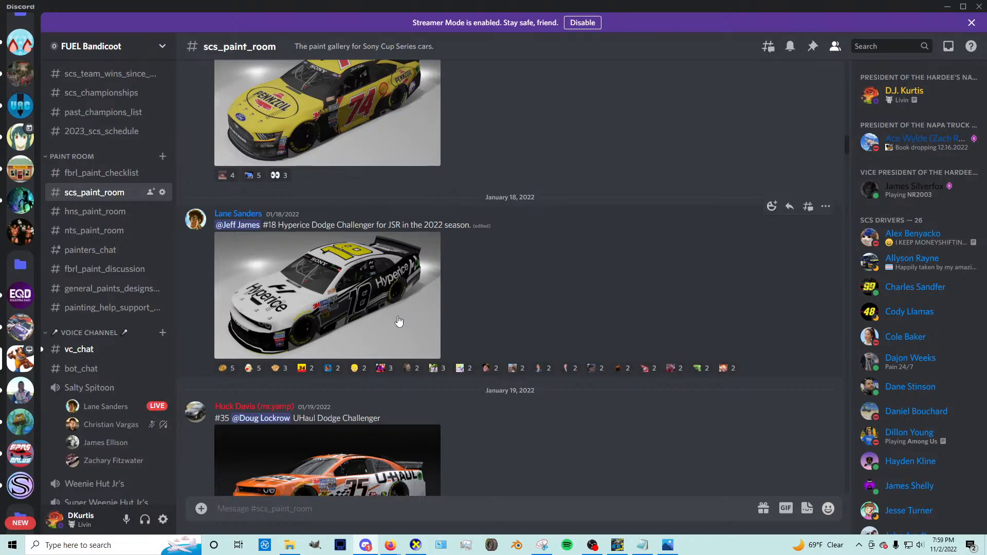
pyautogui.click(399, 321)
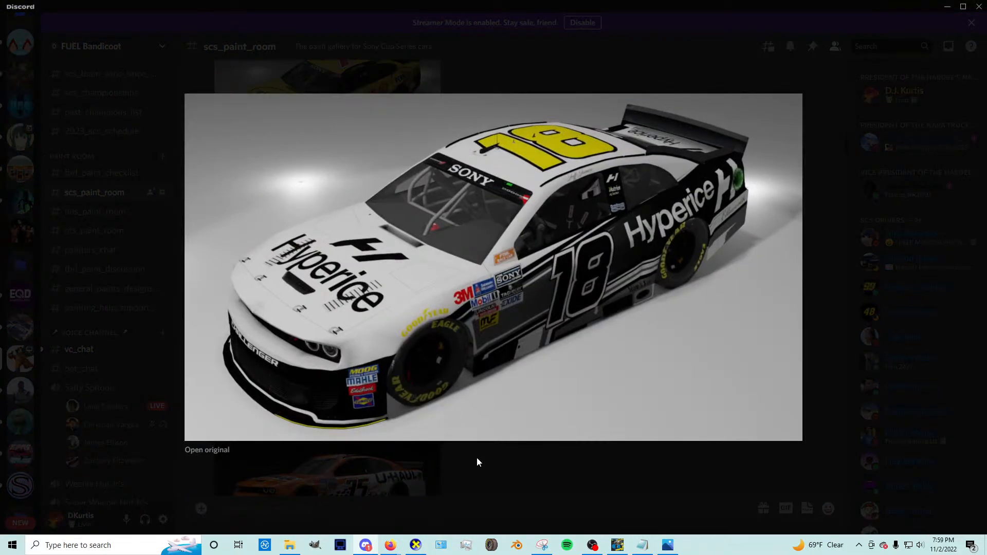
pyautogui.click(495, 477)
# Step: Go to the January 16, 2022 post of the #44 Hot Wheels Racing Dodge Challenger, view it enlarged, and close it
pyautogui.scroll(3, 433, 218)
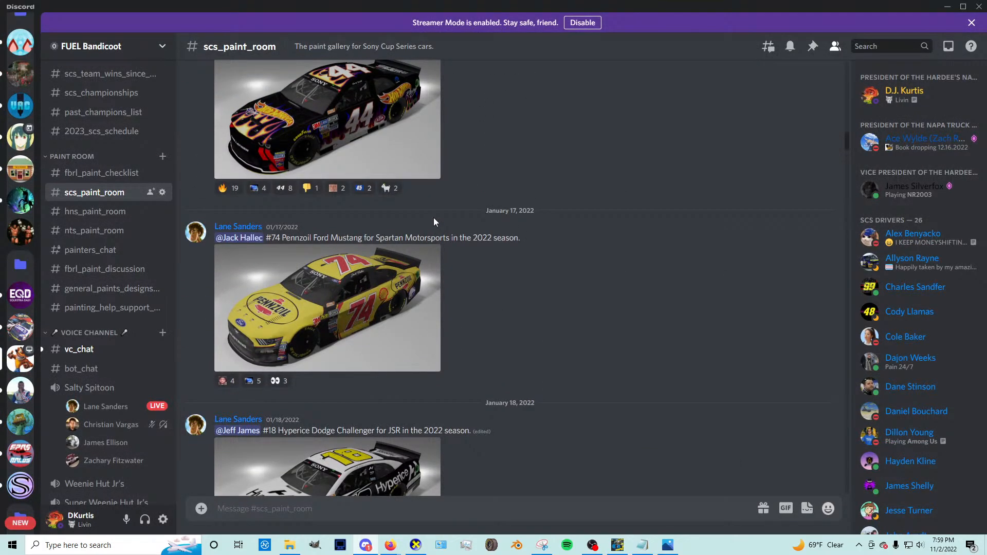
pyautogui.scroll(3, 382, 218)
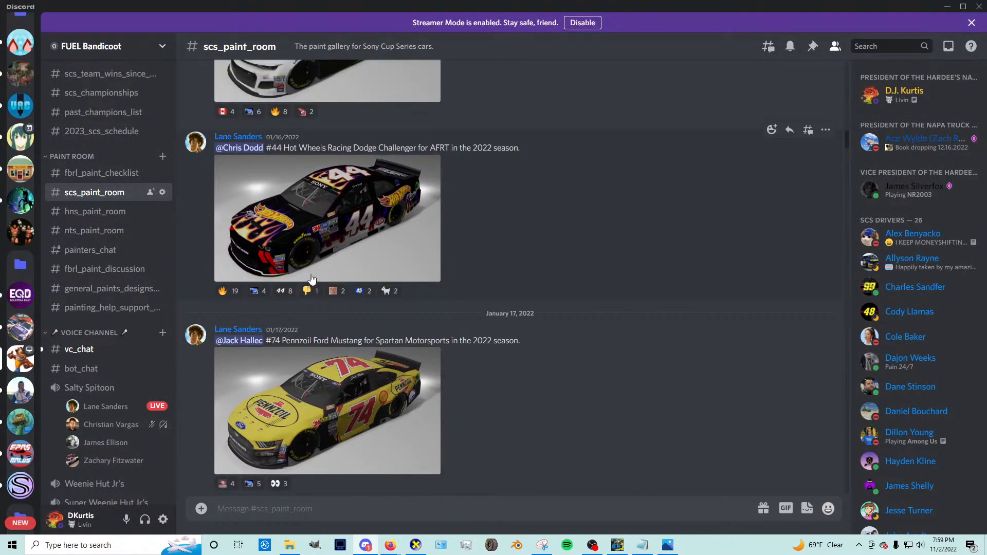
pyautogui.click(421, 234)
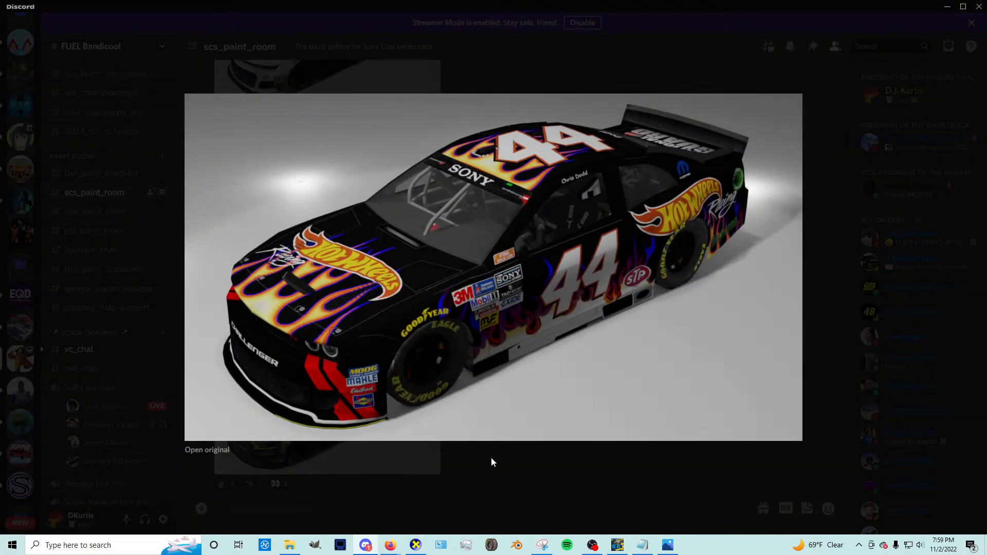
pyautogui.click(492, 457)
# Step: Browse the earlier scs_paint_room schemes from January 16 back to the January 11, 2022 posts
pyautogui.scroll(5, 413, 331)
pyautogui.scroll(12, 414, 331)
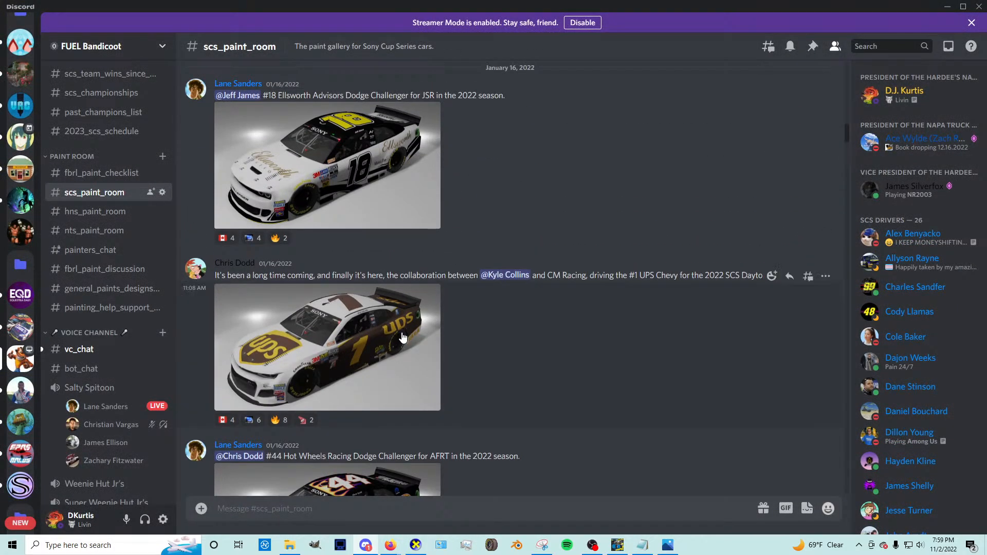
pyautogui.scroll(-3, 393, 334)
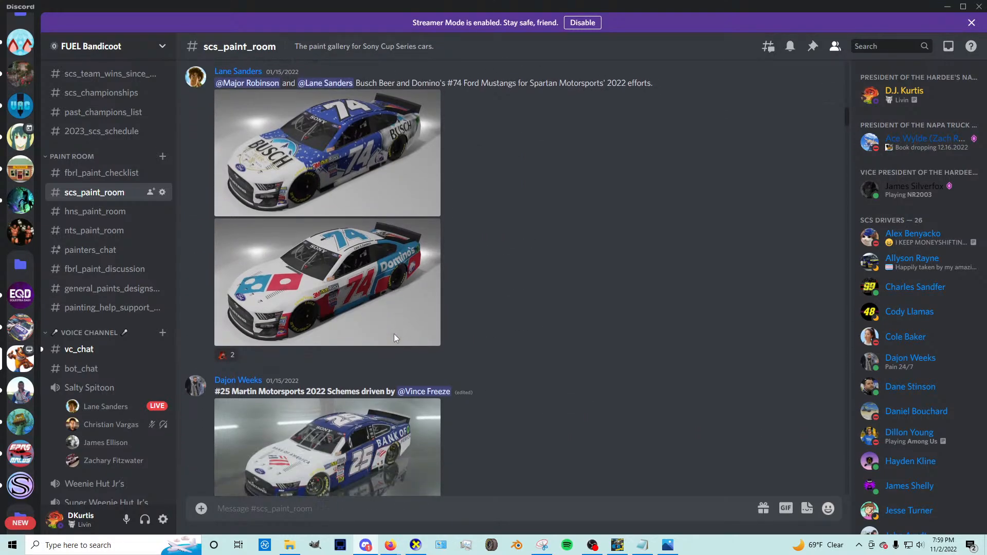
pyautogui.scroll(5, 395, 338)
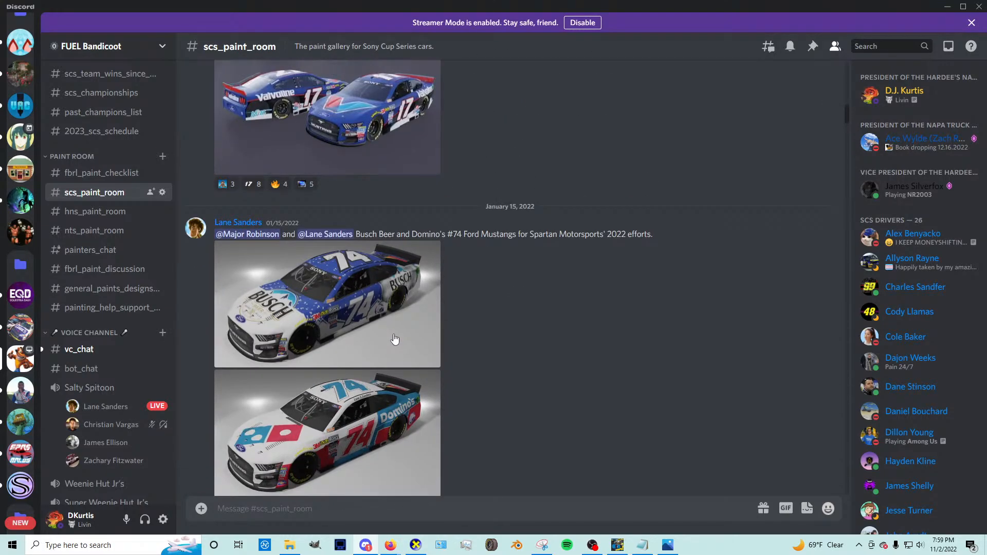
pyautogui.scroll(2, 337, 287)
pyautogui.scroll(8, 344, 288)
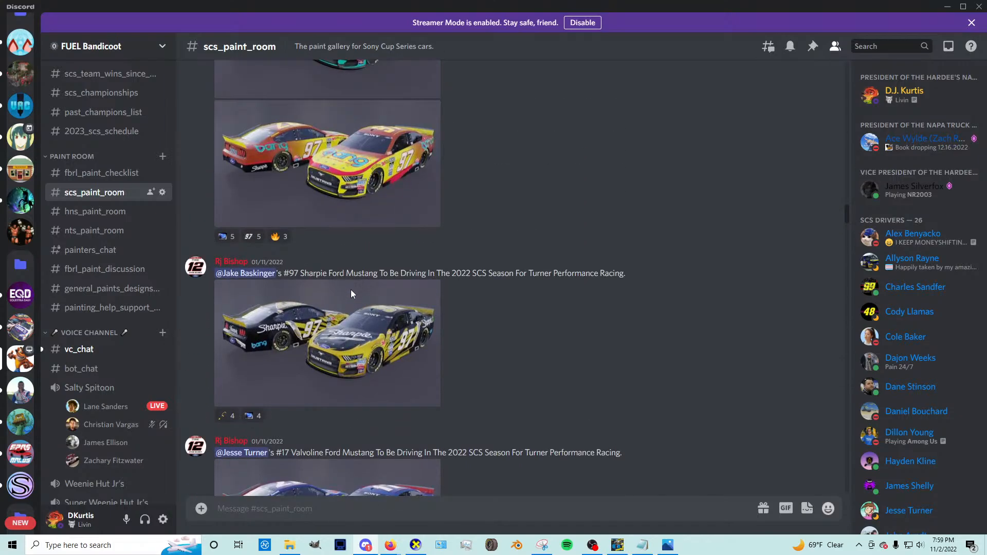
pyautogui.scroll(10, 352, 298)
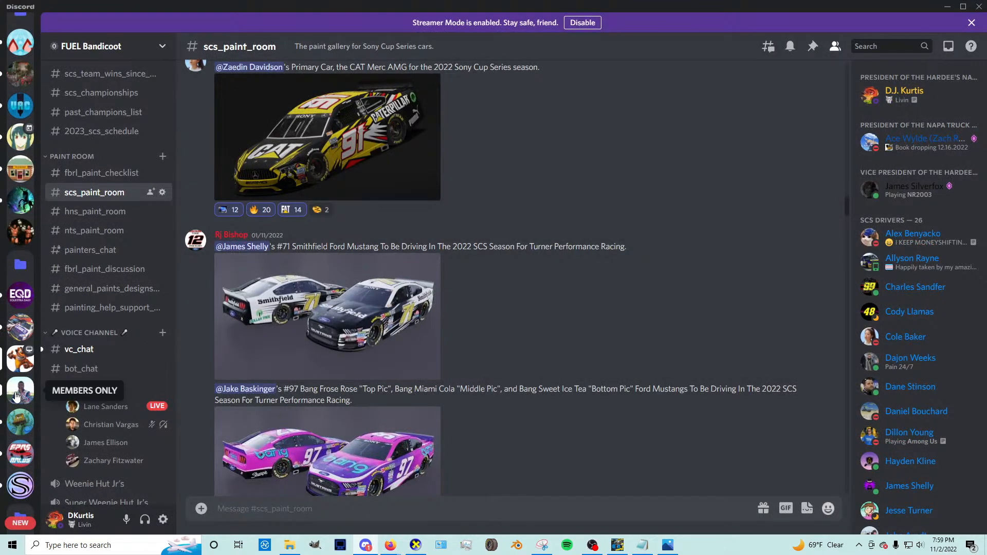
# Step: Browse the earlier scs_paint_room schemes from January 11 back to January 1, 2022, then return to the January 3 #14 Mercedes schemes
pyautogui.scroll(8, 521, 279)
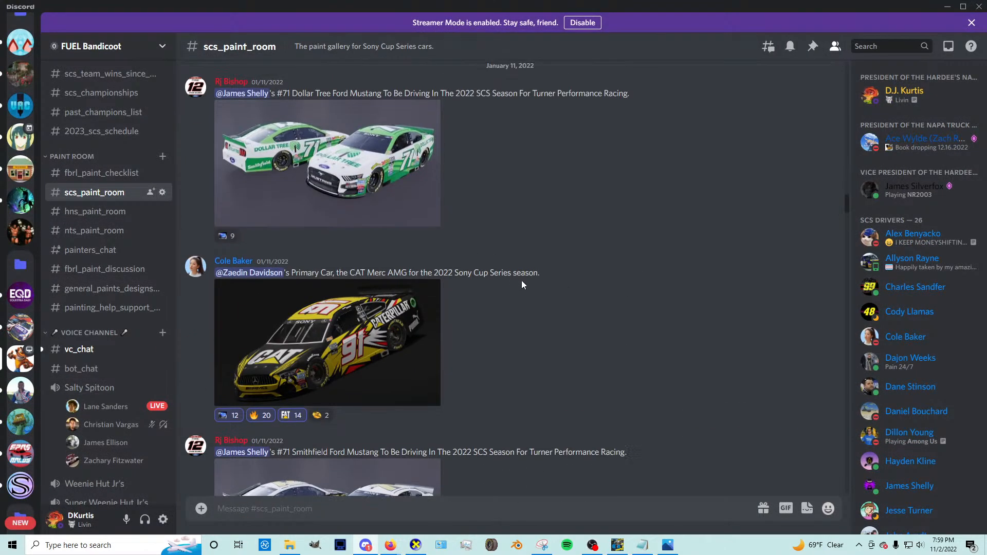
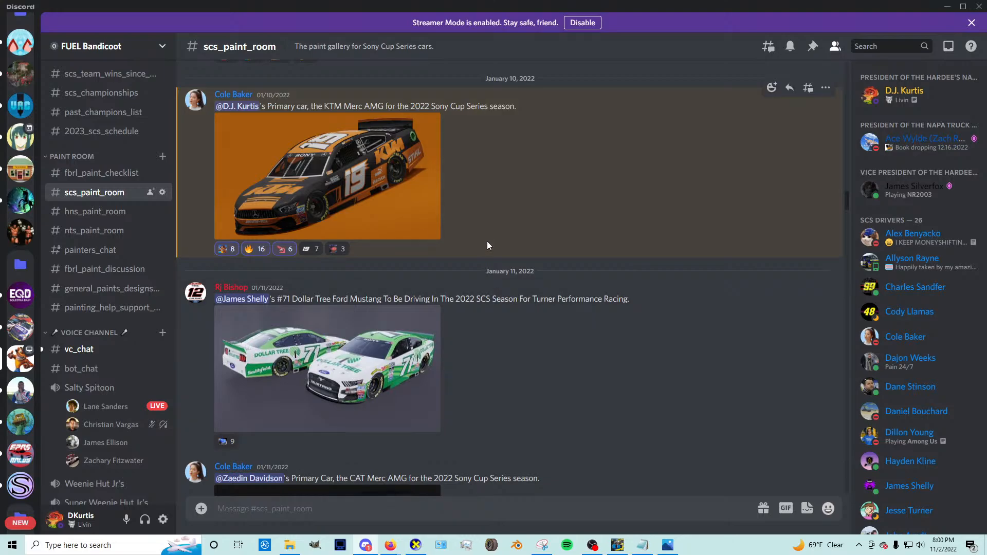
pyautogui.scroll(10, 486, 241)
pyautogui.scroll(15, 464, 285)
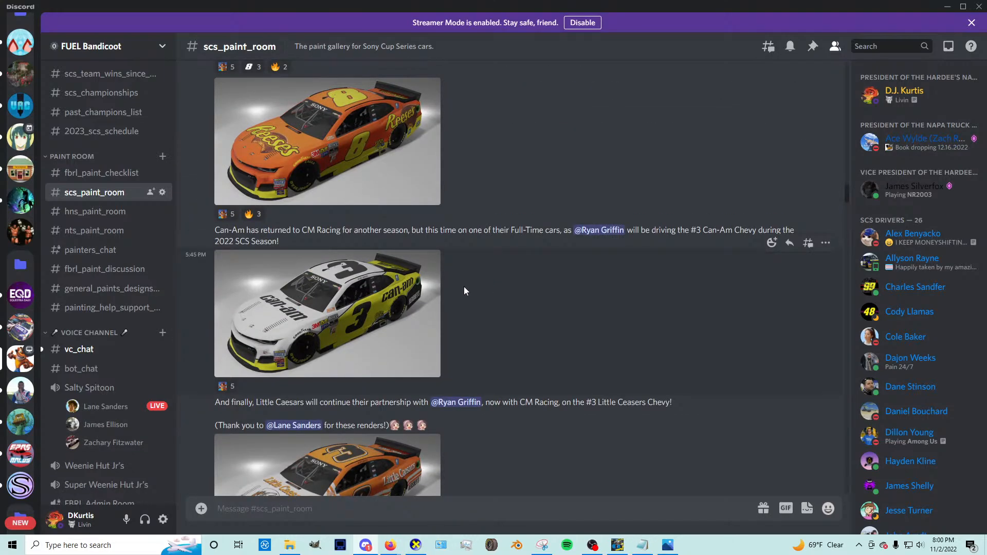
pyautogui.scroll(10, 412, 270)
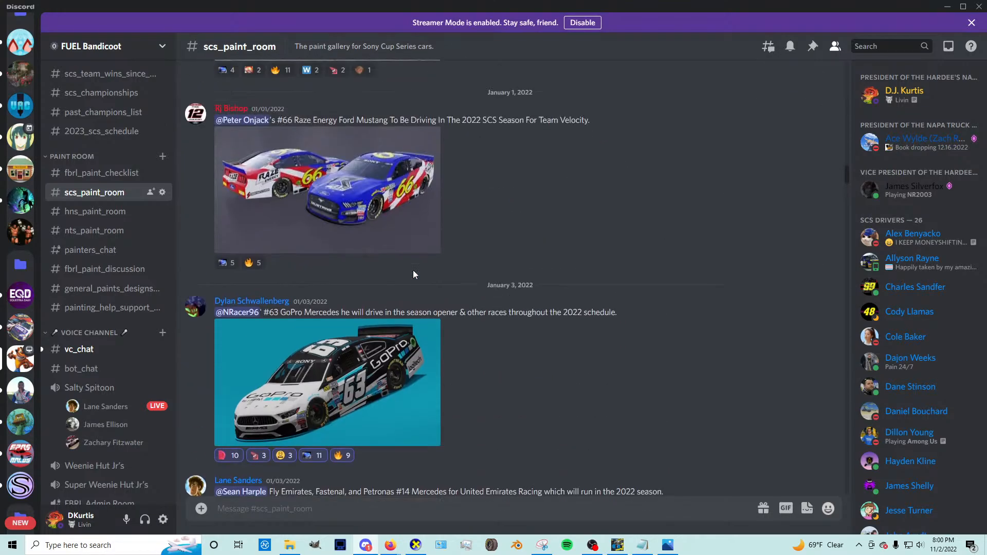
pyautogui.scroll(-6, 366, 352)
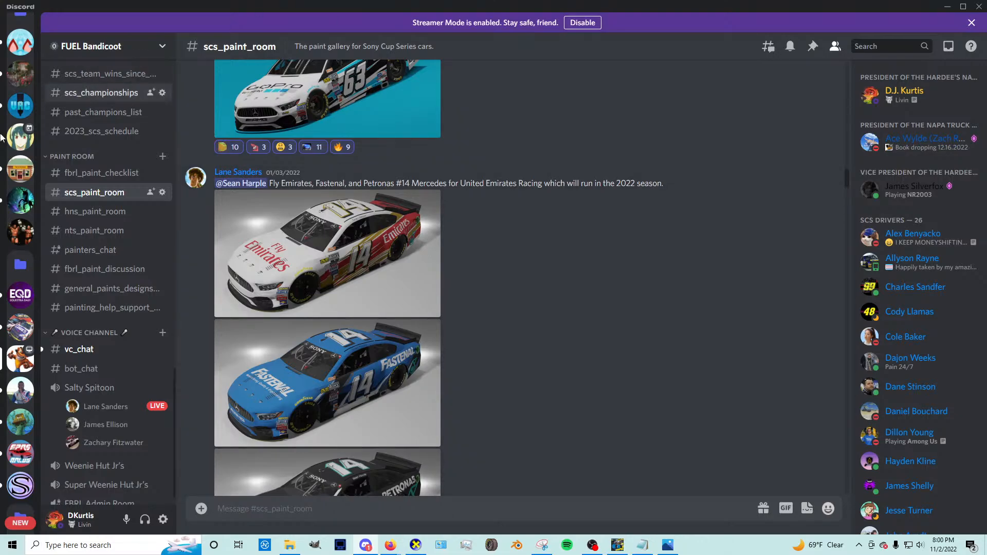
# Step: Switch to the MEMBERS ONLY server, view the photo of the white and purple #22 ally car in the browser, and close it
pyautogui.scroll(-3, 15, 253)
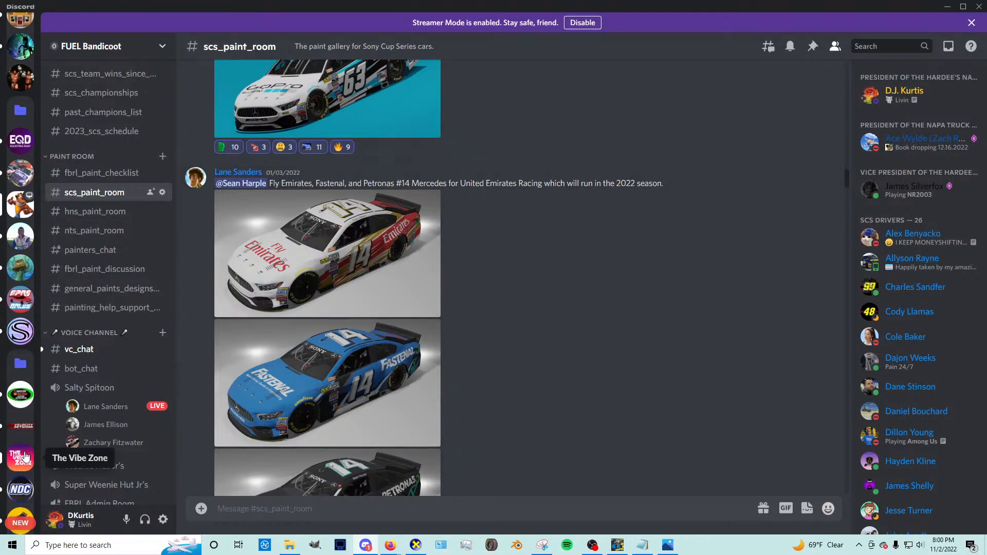
pyautogui.click(20, 236)
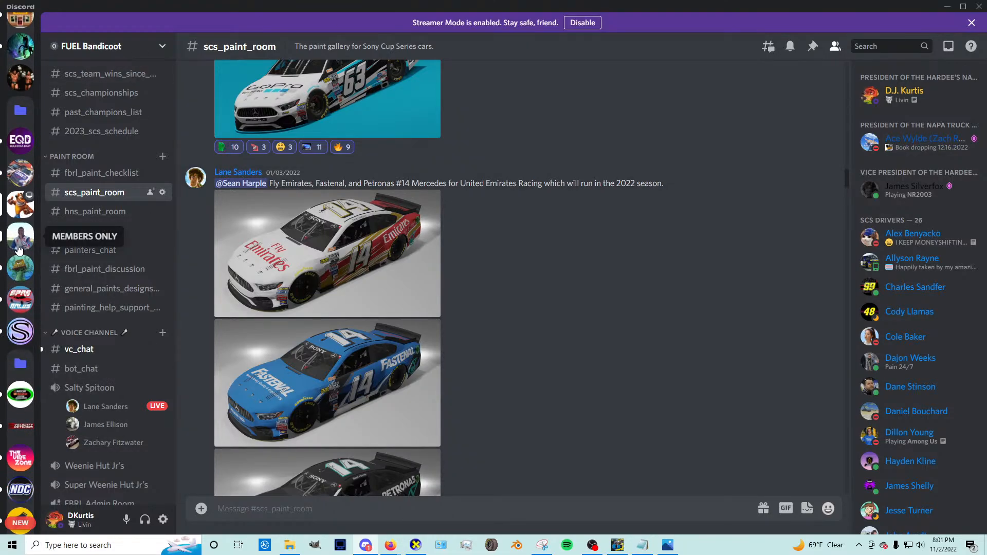
pyautogui.scroll(-5, 105, 284)
pyautogui.scroll(10, 107, 299)
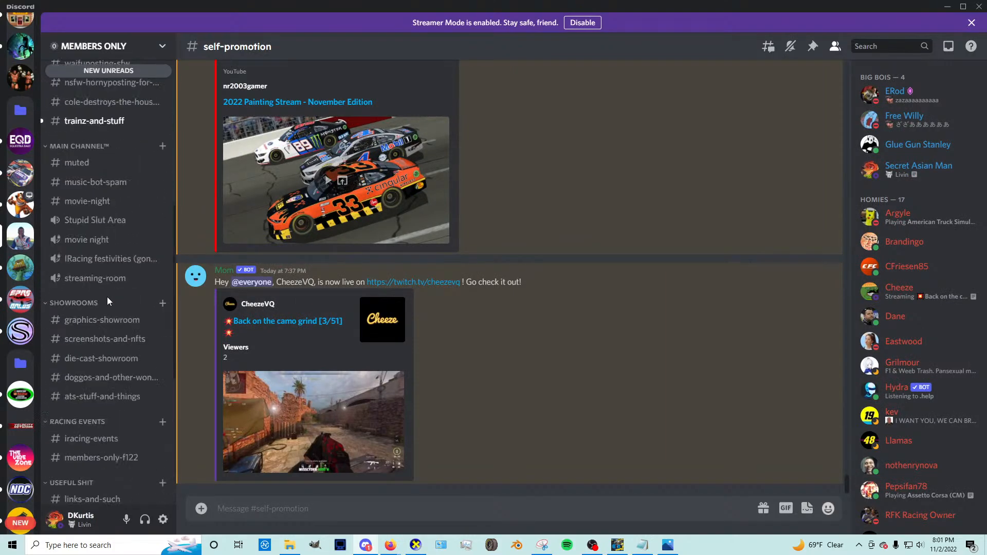
pyautogui.click(85, 132)
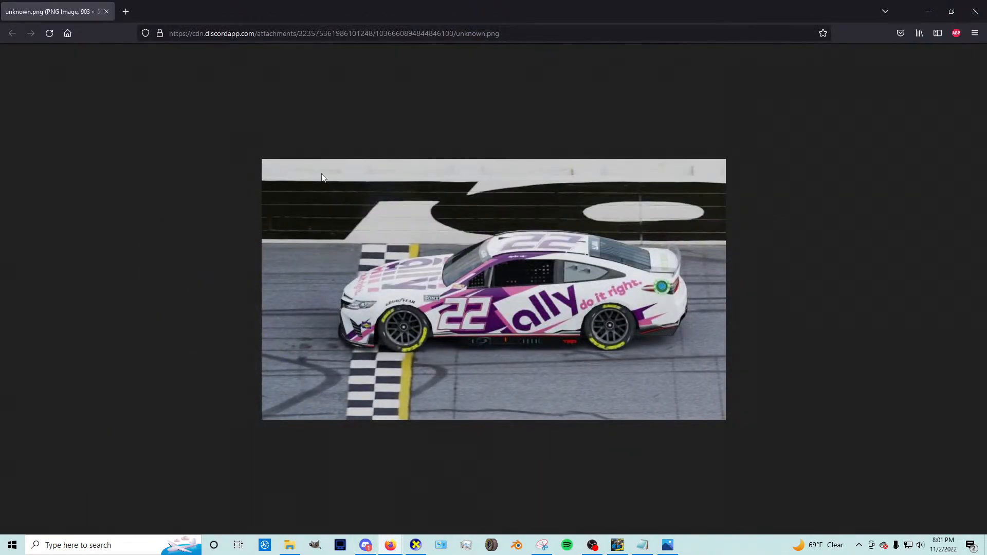
pyautogui.click(106, 11)
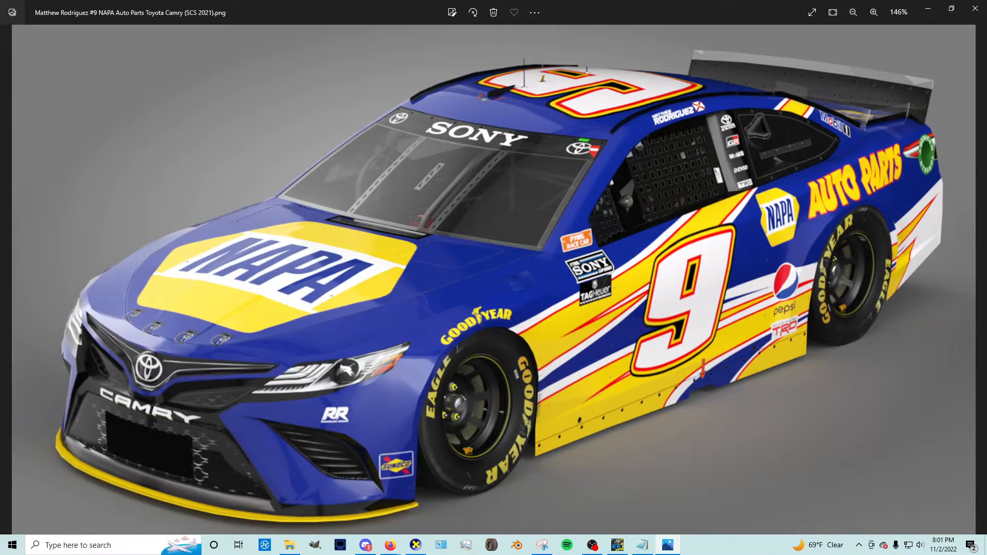
# Step: Close the #9 NAPA Camry image and go from the SCS 2021 folder to the Requested Renders folder in NR2003 Renders
pyautogui.click(974, 9)
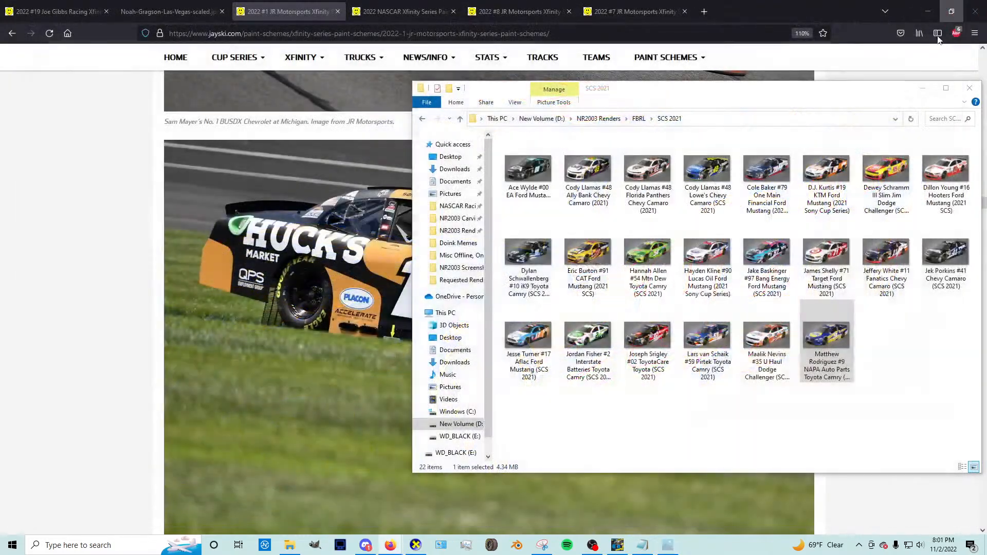
pyautogui.click(424, 121)
pyautogui.moveTo(639, 93); pyautogui.dragTo(408, 104)
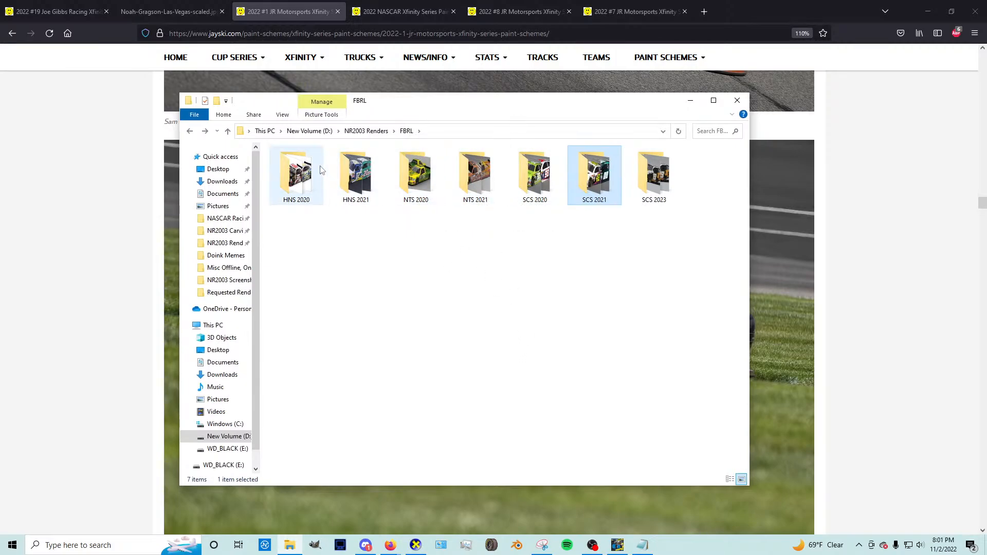
pyautogui.click(366, 130)
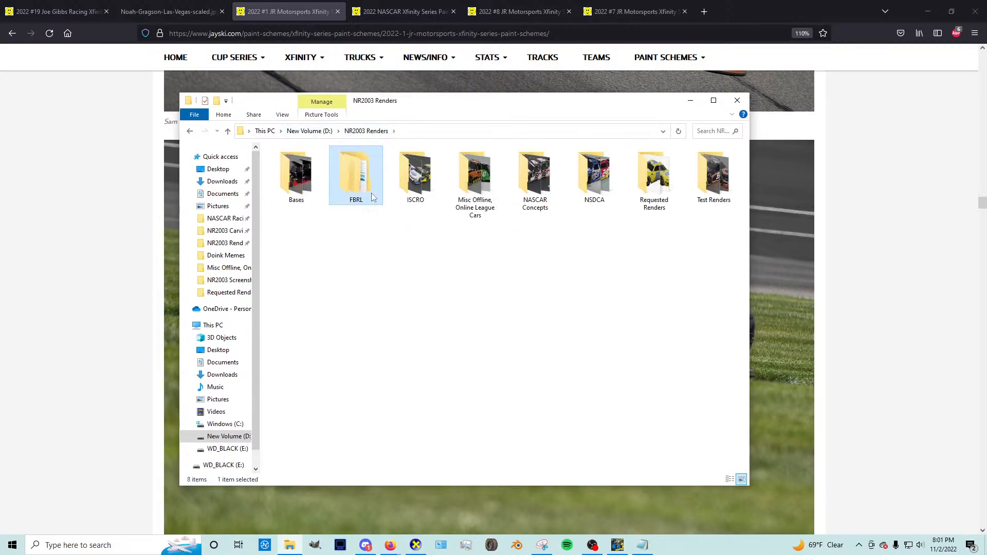
pyautogui.doubleClick(654, 177)
pyautogui.scroll(-5, 530, 252)
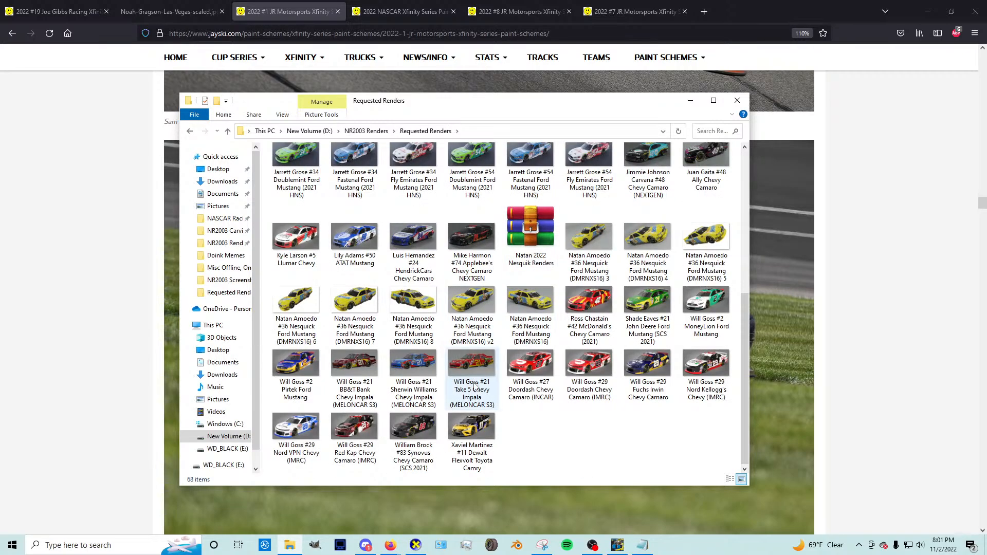
# Step: View the unnumbered #36 Nesquick Ford Mustang (DMRNXS16) render up close, then close it
pyautogui.doubleClick(508, 304)
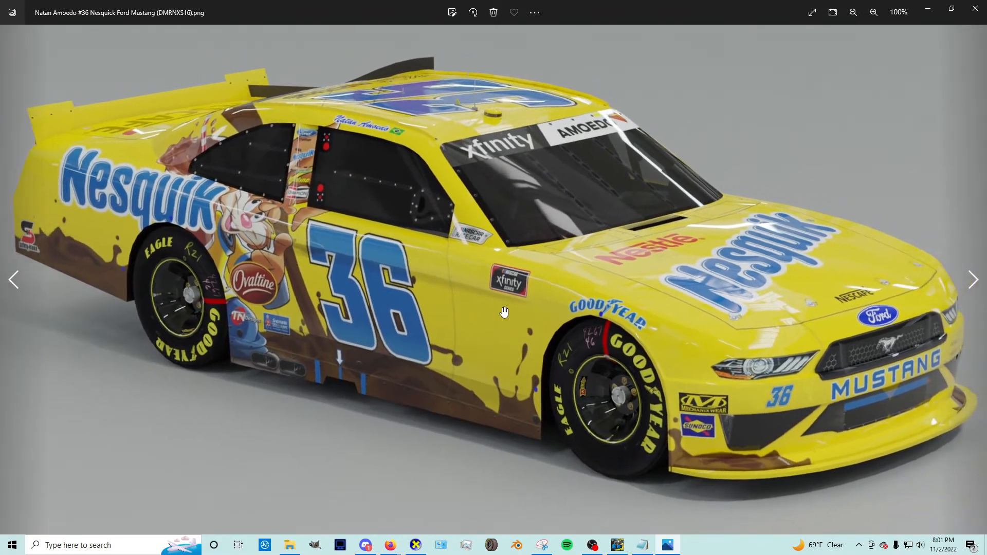
pyautogui.scroll(1, 507, 303)
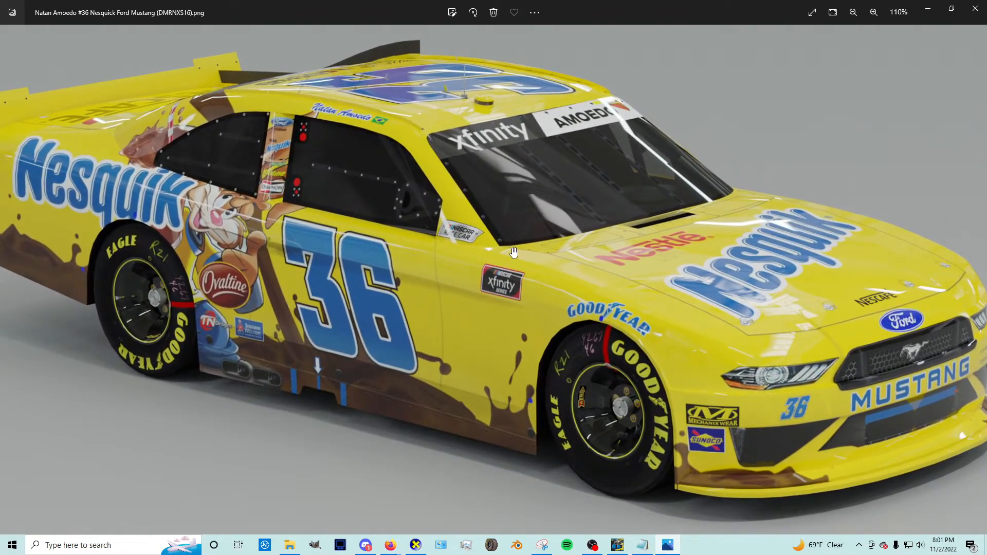
pyautogui.click(975, 8)
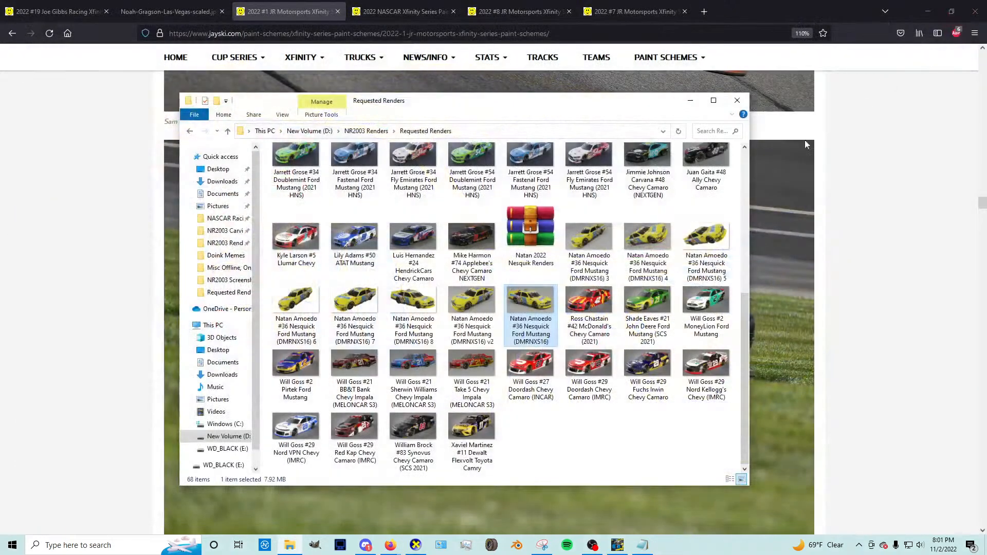
# Step: View versions 4 and 3 of the #36 Nesquick Ford Mustang (DMRNXS16) renders one after the other, closing each
pyautogui.doubleClick(649, 237)
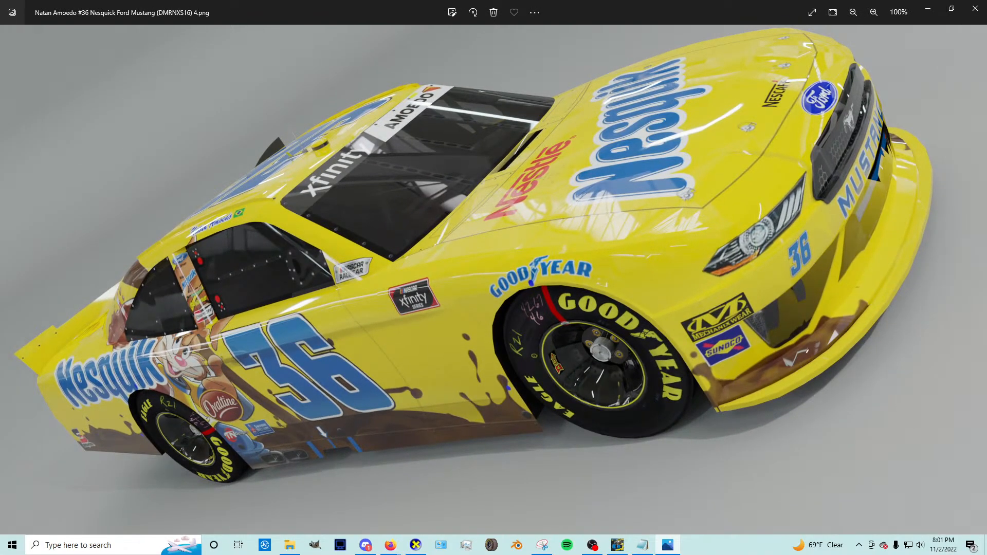
pyautogui.click(975, 8)
pyautogui.doubleClick(589, 239)
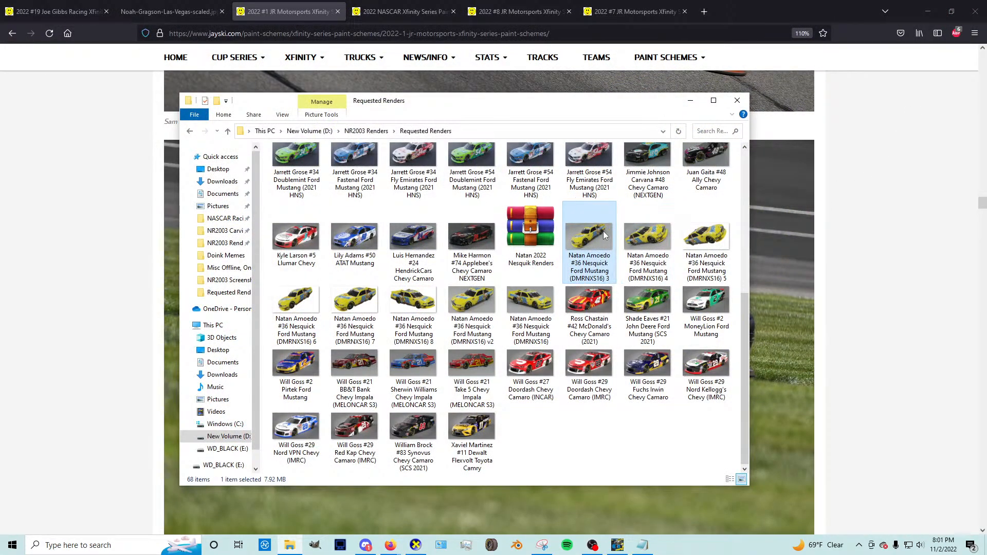
pyautogui.scroll(-1, 551, 246)
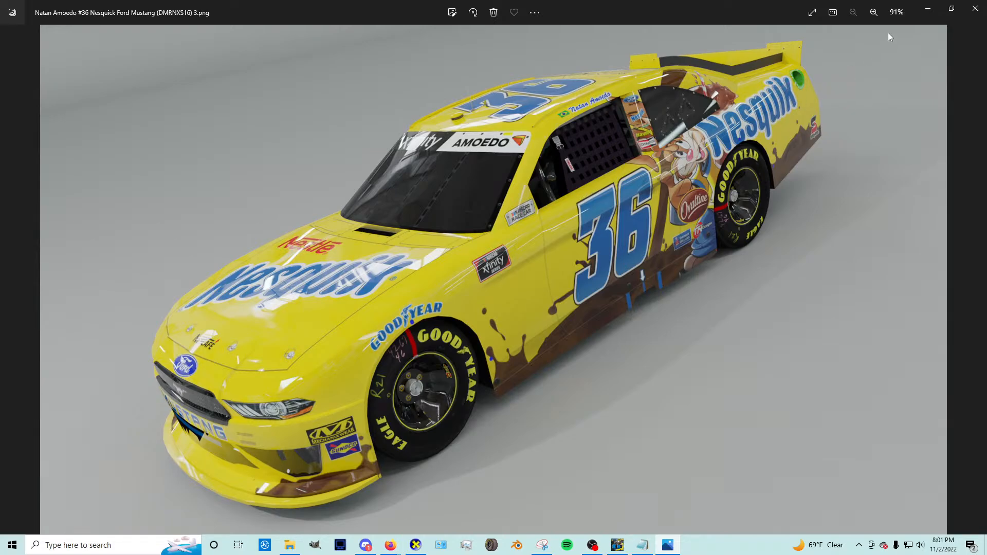
pyautogui.click(975, 8)
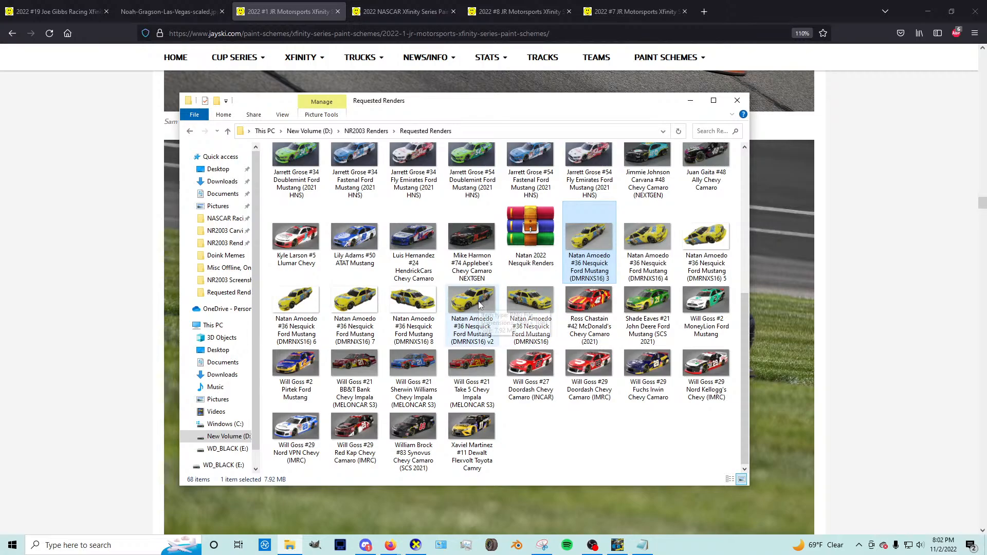
# Step: Reopen the unnumbered #36 Nesquick Ford Mustang (DMRNXS16) render, inspect it at 100% zoom, and close it
pyautogui.doubleClick(521, 303)
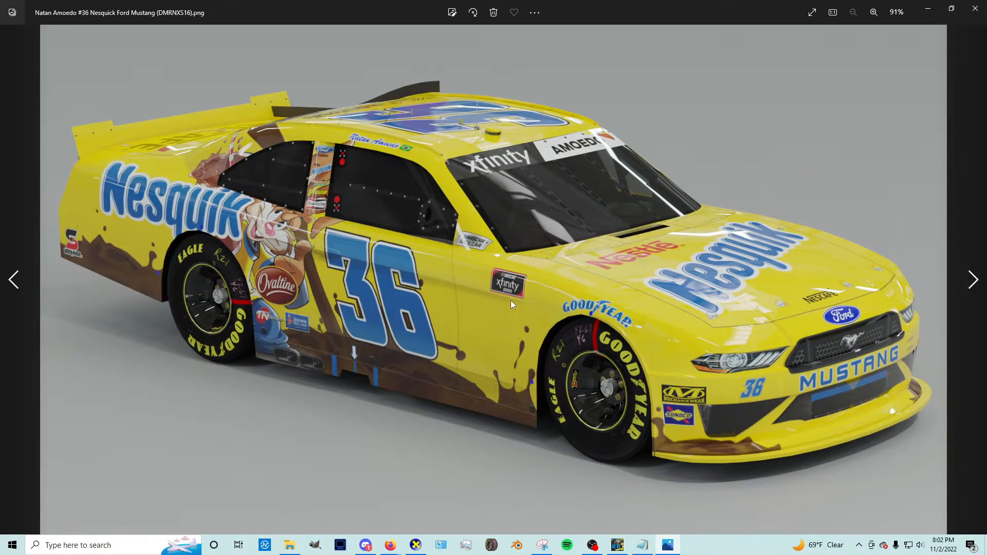
pyautogui.scroll(1, 510, 300)
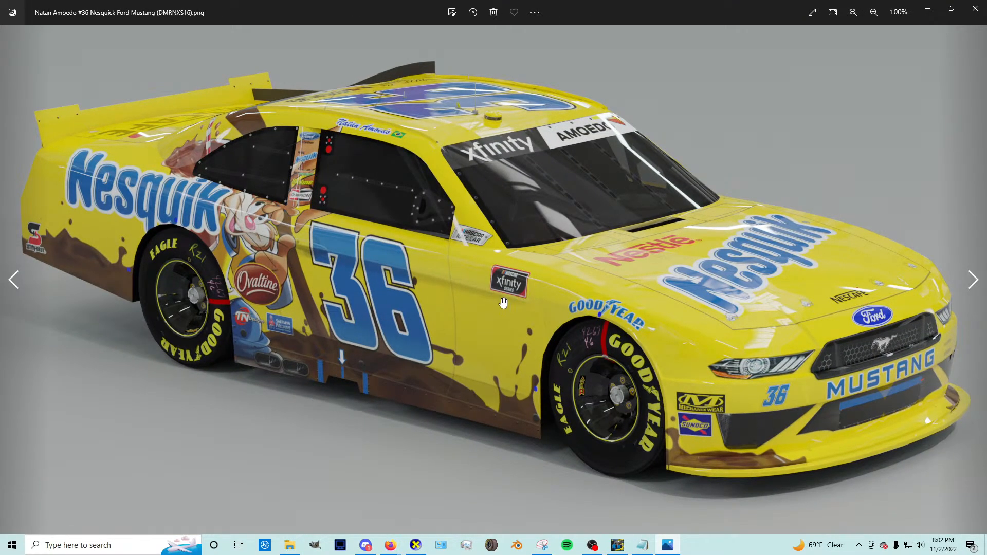
pyautogui.scroll(-1, 508, 304)
pyautogui.scroll(1, 509, 307)
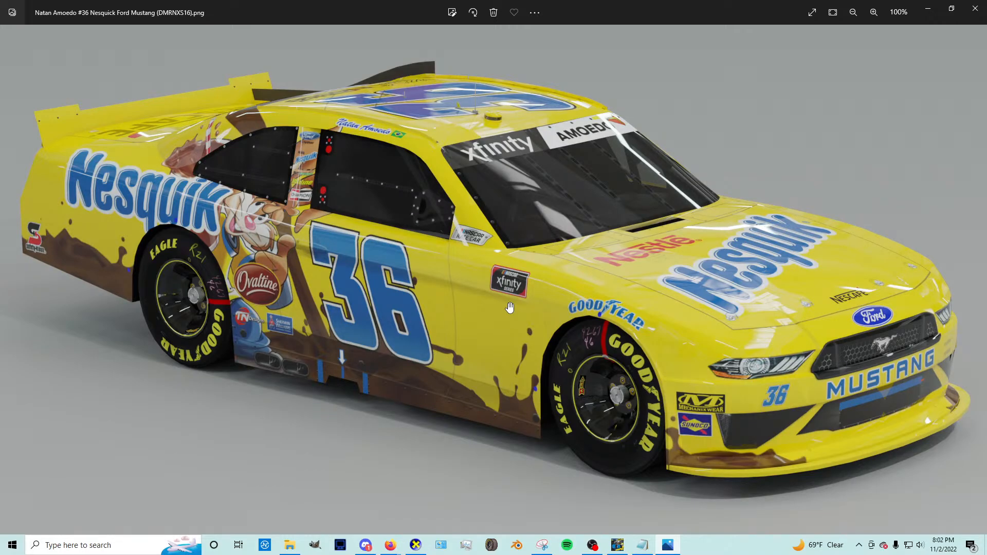
pyautogui.click(975, 8)
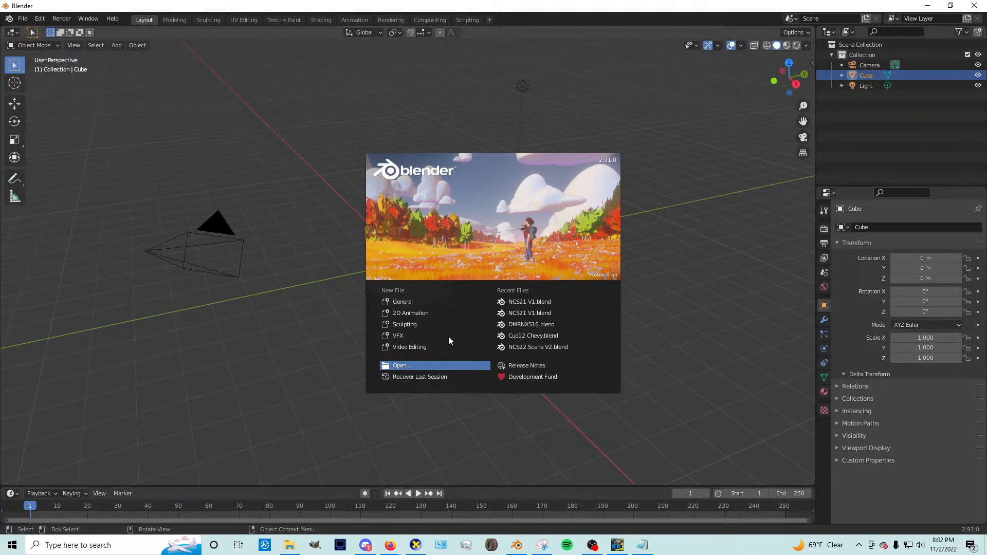
# Step: Open the recent Cup12 Chevy.blend scene in Blender and show the #51 Wesco Impala in rendered shading
pyautogui.click(524, 335)
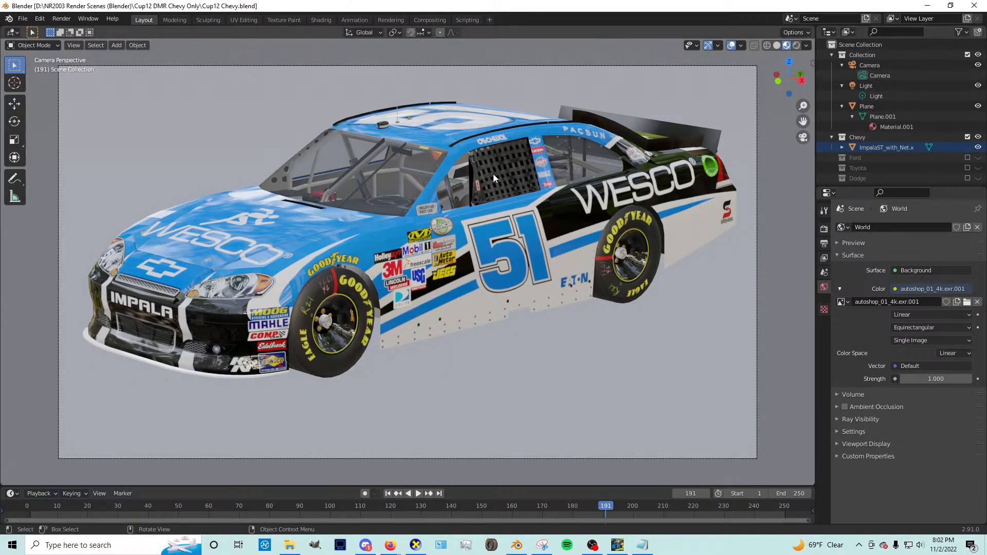
pyautogui.scroll(-3, 493, 178)
pyautogui.scroll(6, 493, 192)
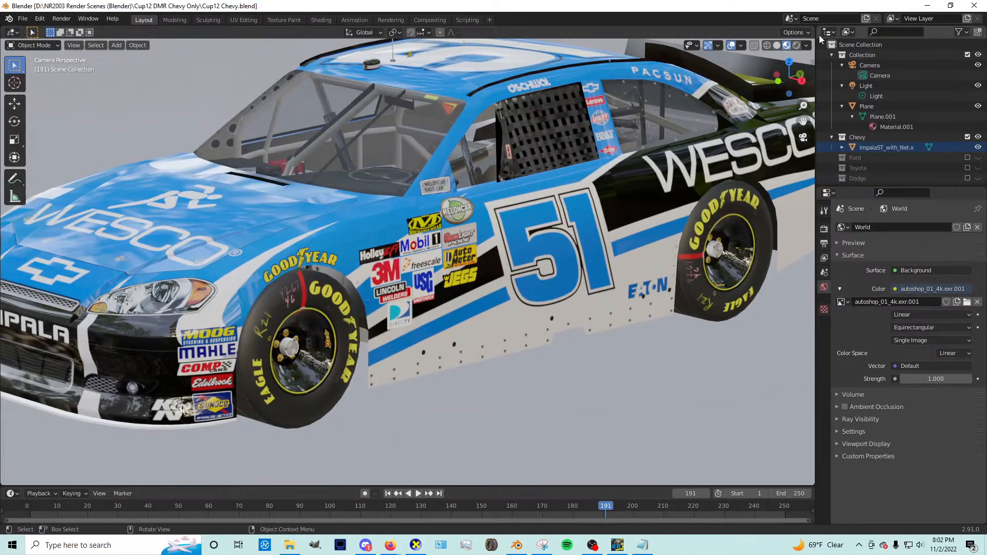
pyautogui.click(796, 45)
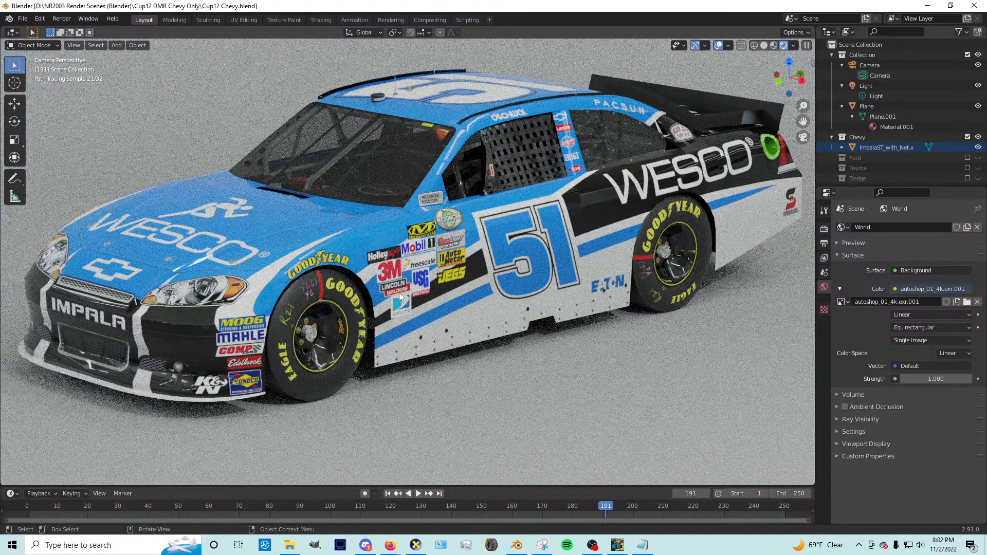
# Step: Enable Ambient Occlusion in the scene's world settings and check its effect on the rendered #51 Impala
pyautogui.scroll(-1, 396, 294)
pyautogui.scroll(1, 396, 295)
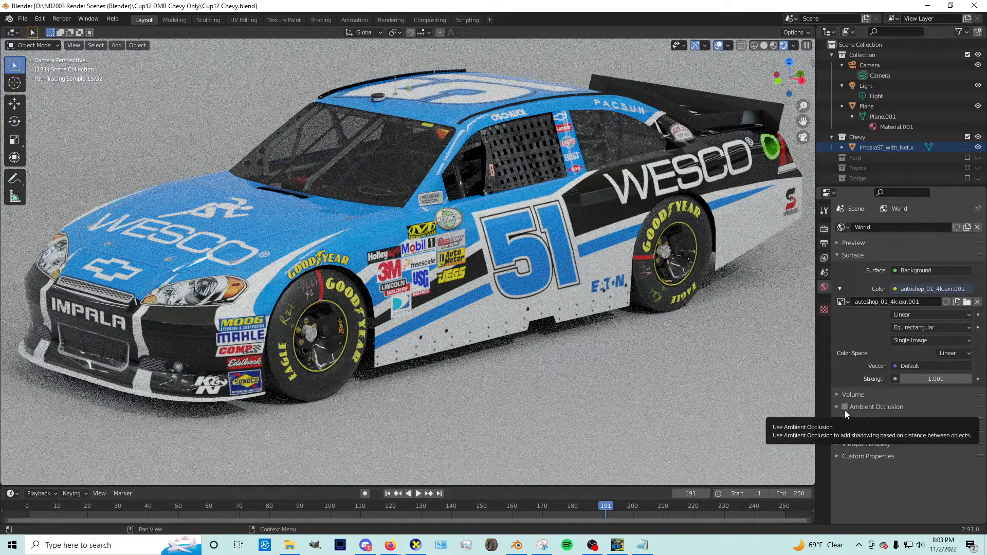
pyautogui.click(844, 408)
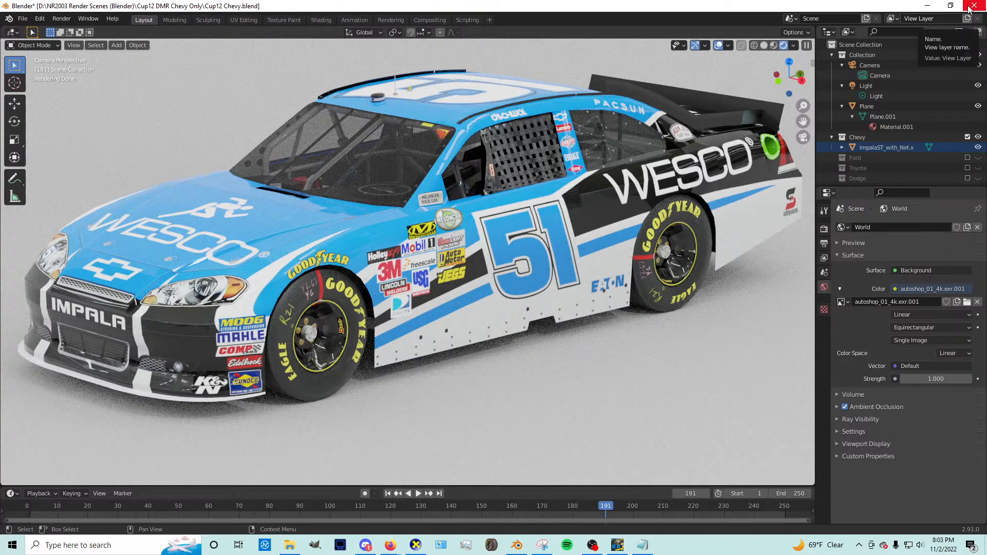
pyautogui.scroll(-3, 560, 218)
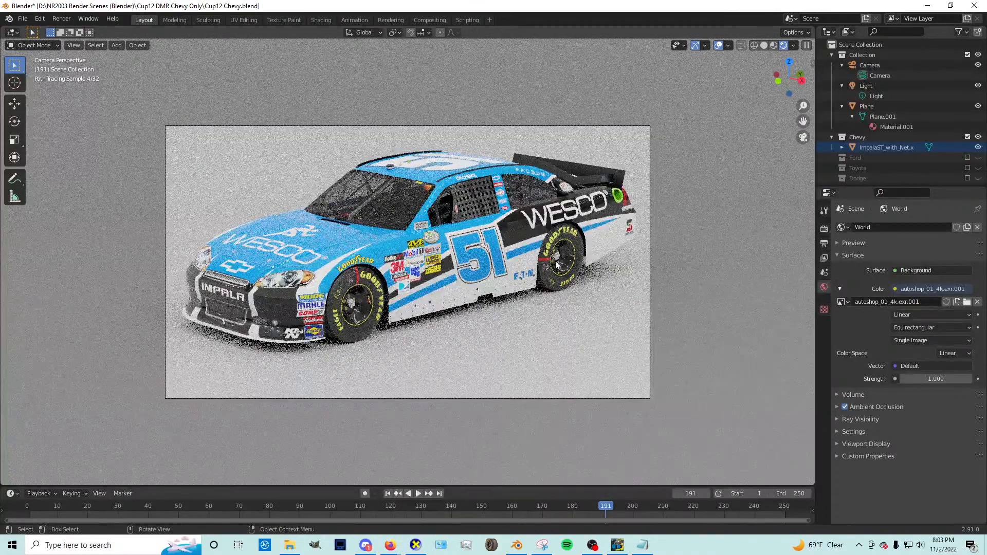
# Step: Close the Cup12 Chevy scene without saving, close the Requested Renders folder, and return to the car paint file in GIMP
pyautogui.moveTo(401, 553)
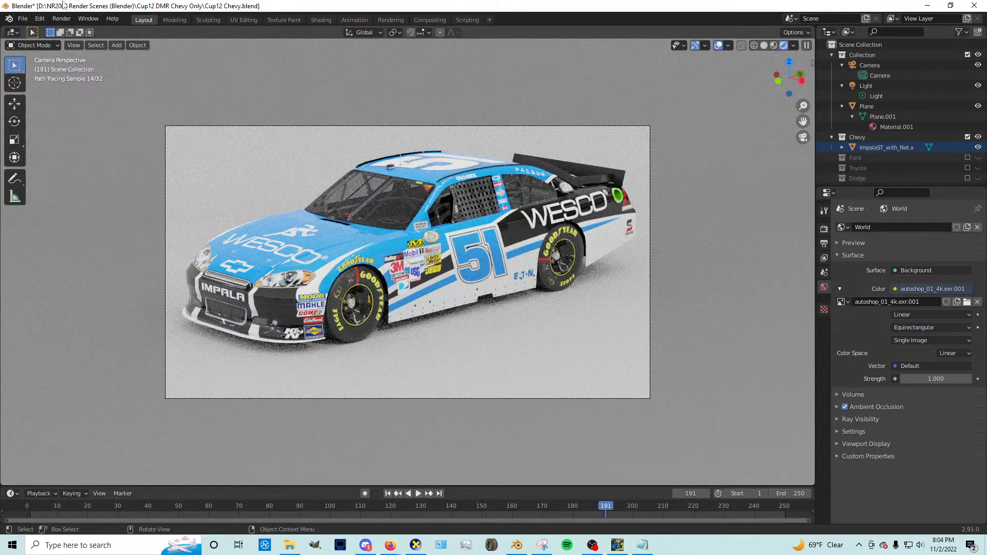
pyautogui.click(974, 6)
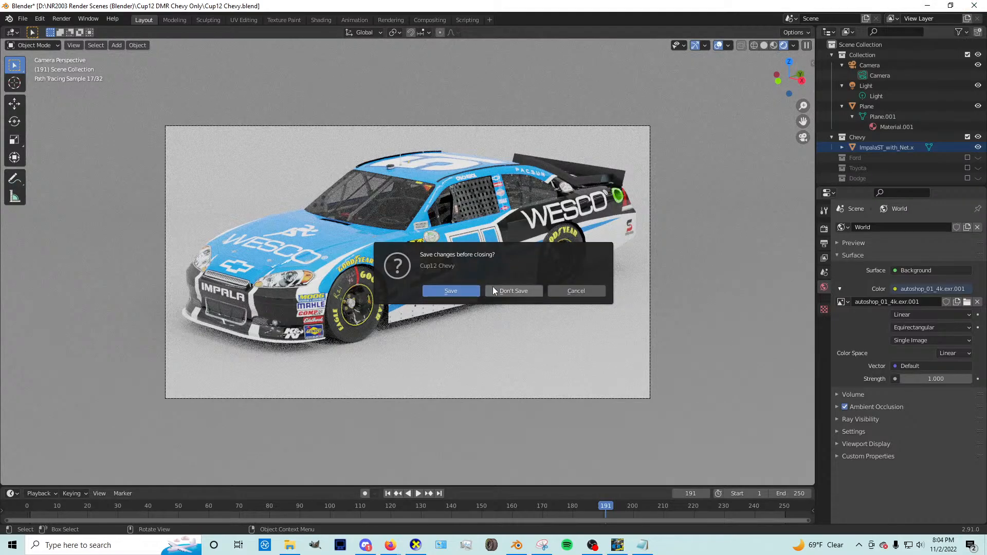
pyautogui.click(511, 291)
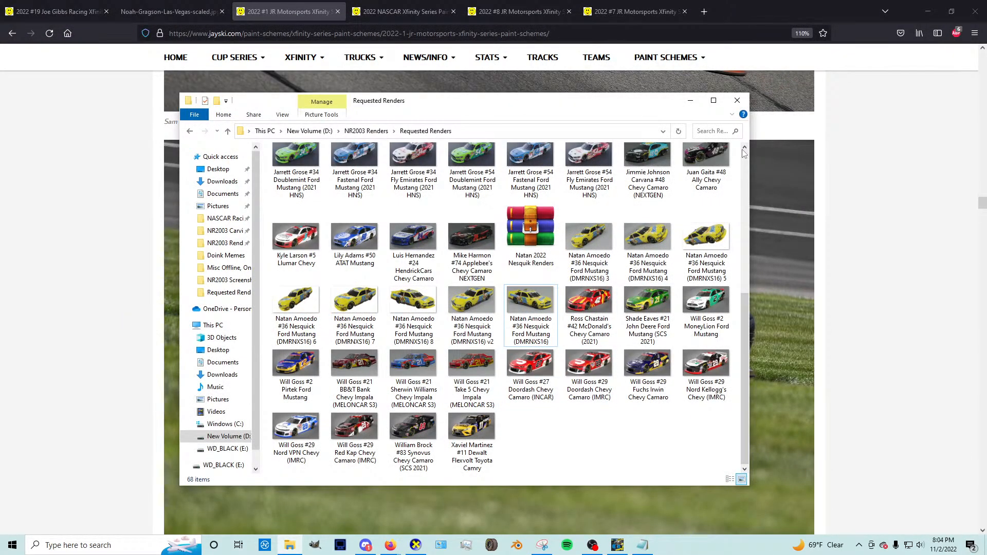
pyautogui.click(737, 100)
pyautogui.click(617, 545)
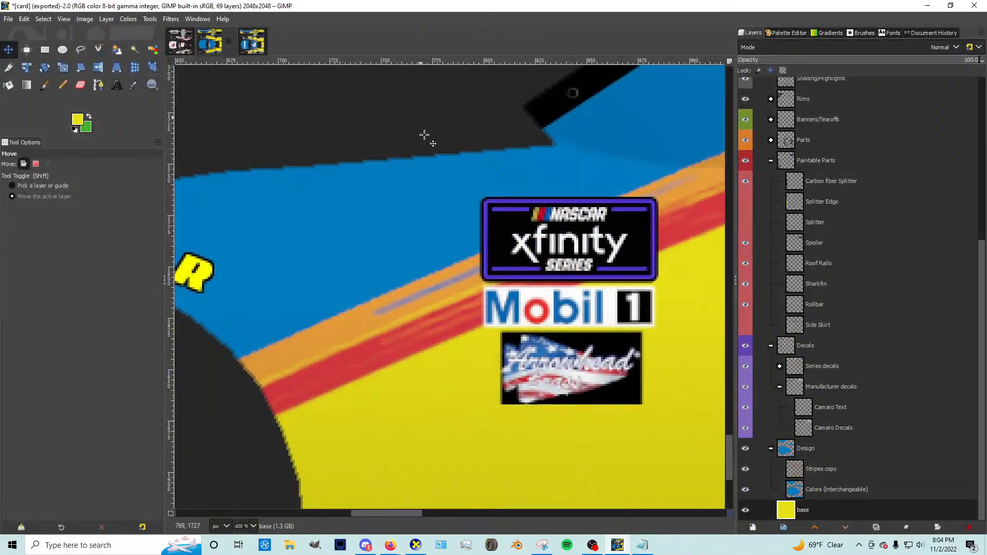
# Step: Switch to the 4_EDemax_HNS2021 file and step through its layers to locate the Menards door logos
pyautogui.scroll(-5, 426, 281)
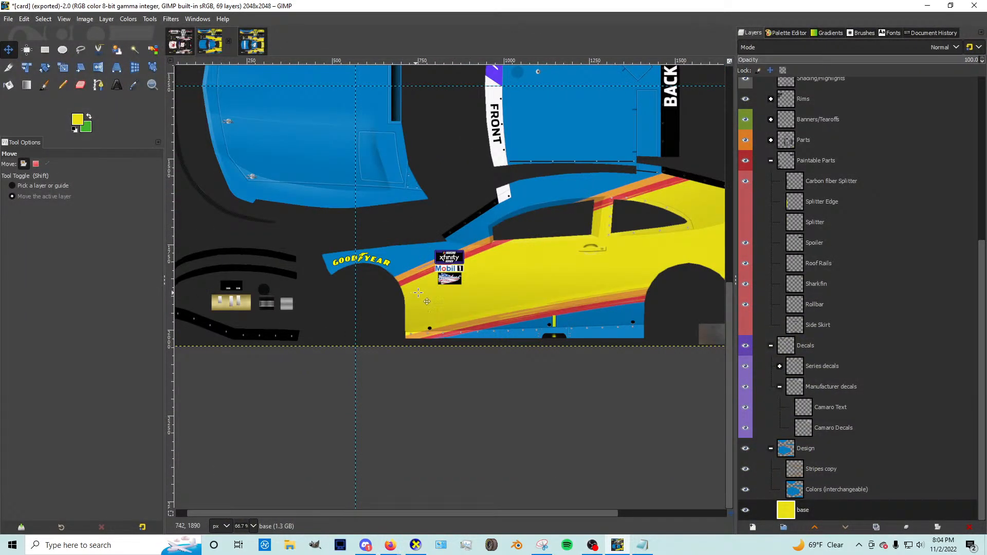
pyautogui.scroll(-2, 435, 293)
pyautogui.scroll(1, 545, 291)
pyautogui.scroll(1, 545, 292)
pyautogui.click(252, 42)
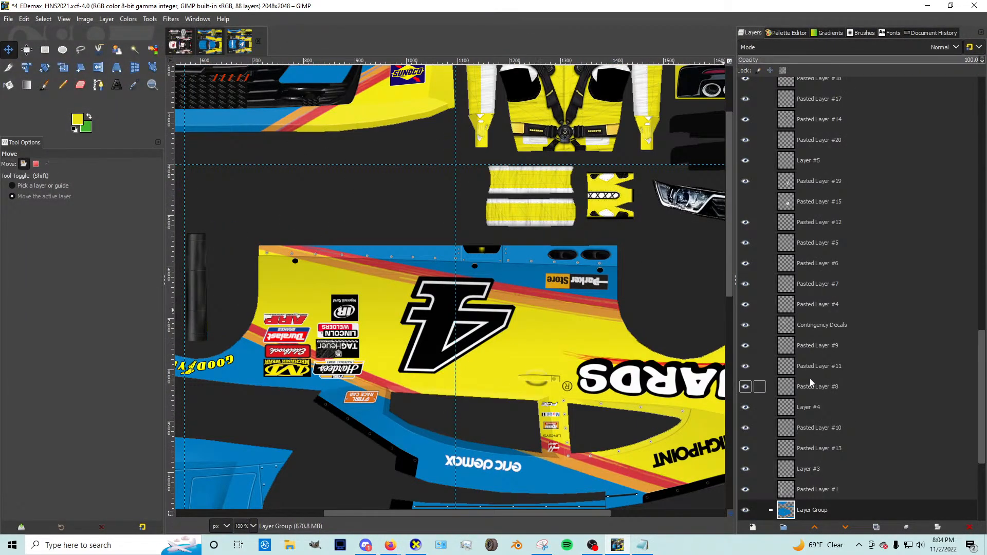
pyautogui.scroll(-4, 811, 385)
pyautogui.click(826, 306)
pyautogui.scroll(-7, 510, 420)
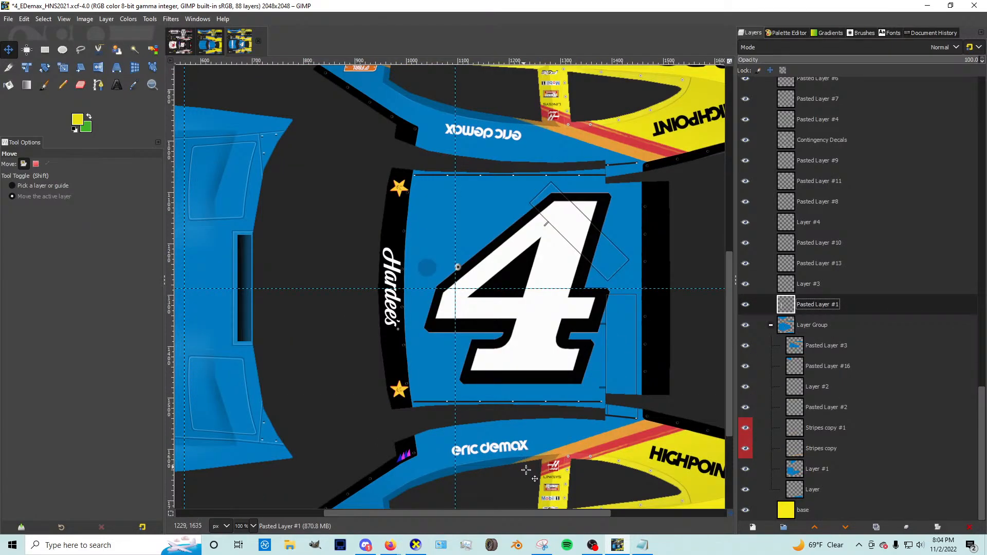
pyautogui.scroll(-2, 522, 434)
pyautogui.press('Up')
pyautogui.press('Up')
pyautogui.press('Up')
pyautogui.press('Up')
pyautogui.press('Up')
pyautogui.press('Up')
pyautogui.press('Up')
pyautogui.press('Up')
pyautogui.press('Up')
pyautogui.press('Up')
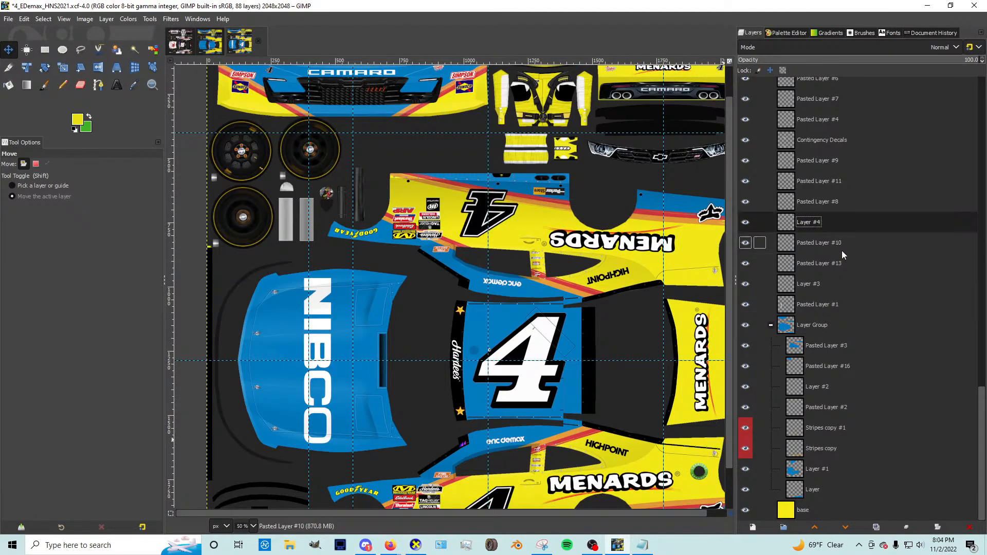
pyautogui.scroll(1, 827, 231)
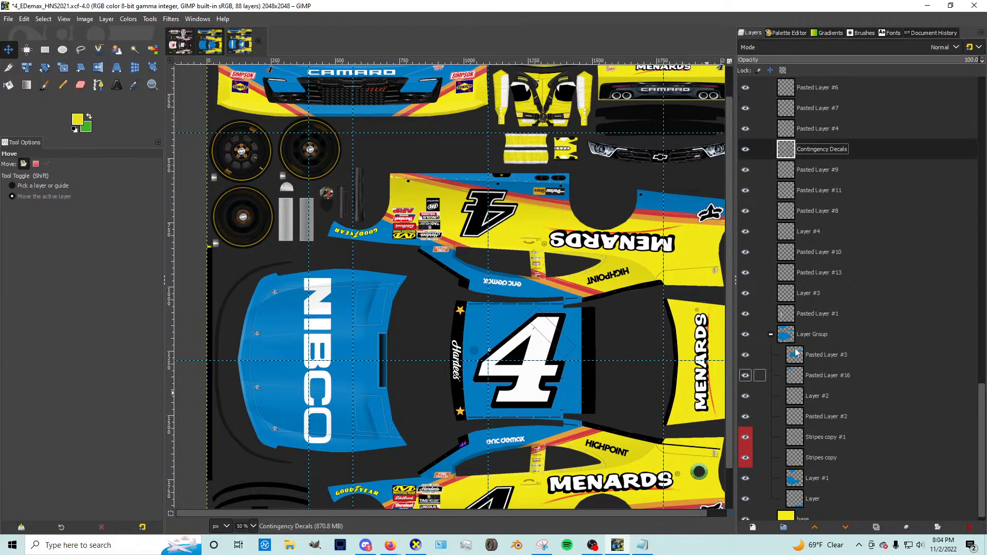
pyautogui.scroll(5, 809, 288)
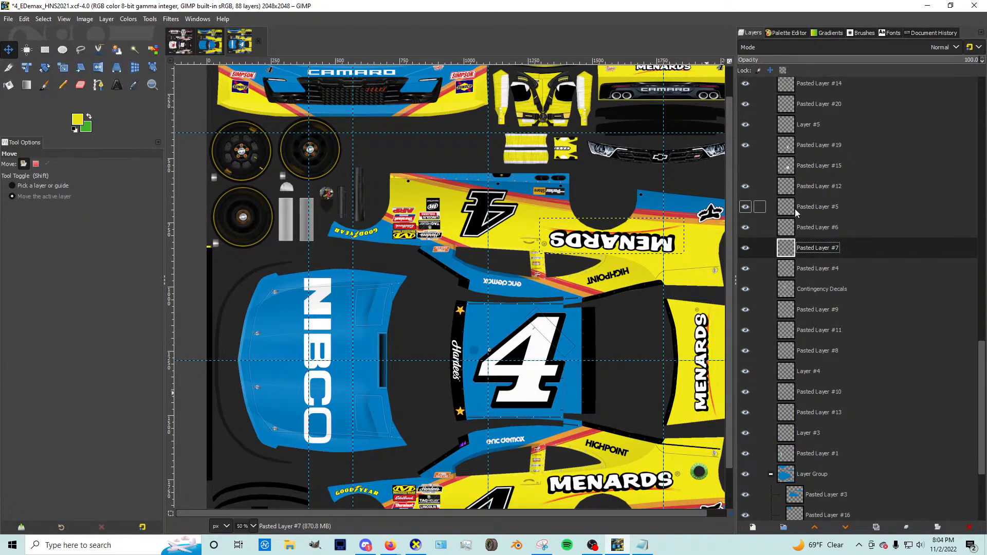
# Step: Put the two Menards logo layers, Pasted Layer #7 and Pasted Layer #4, in a new layer group and add a blank layer between them
pyautogui.click(804, 208)
pyautogui.click(806, 268)
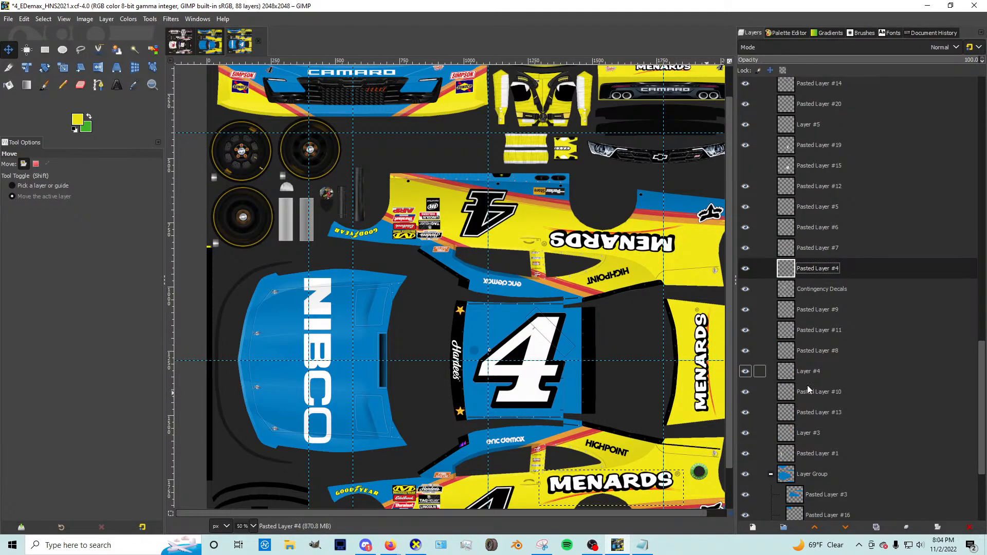
pyautogui.click(785, 528)
pyautogui.moveTo(803, 291); pyautogui.dragTo(809, 274)
pyautogui.click(819, 287)
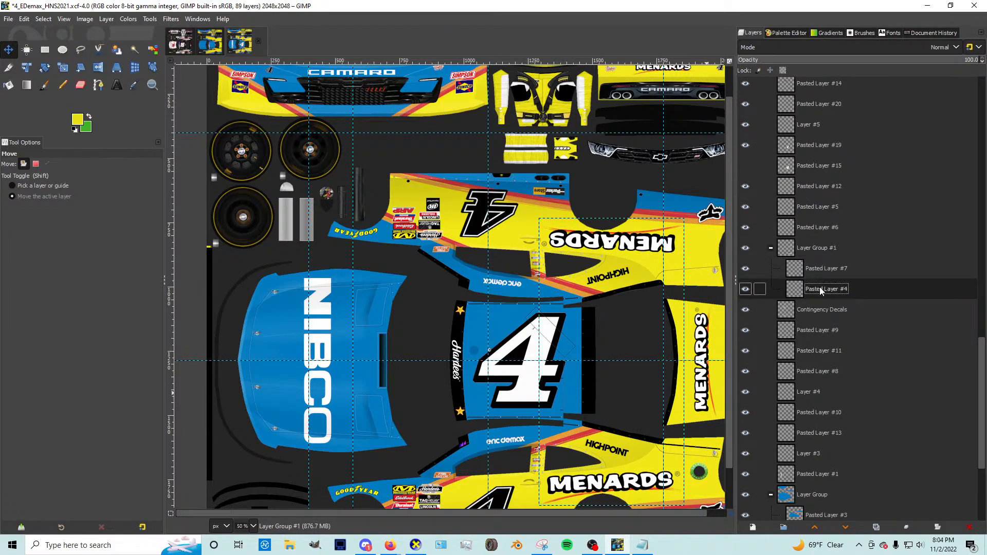
pyautogui.click(854, 518)
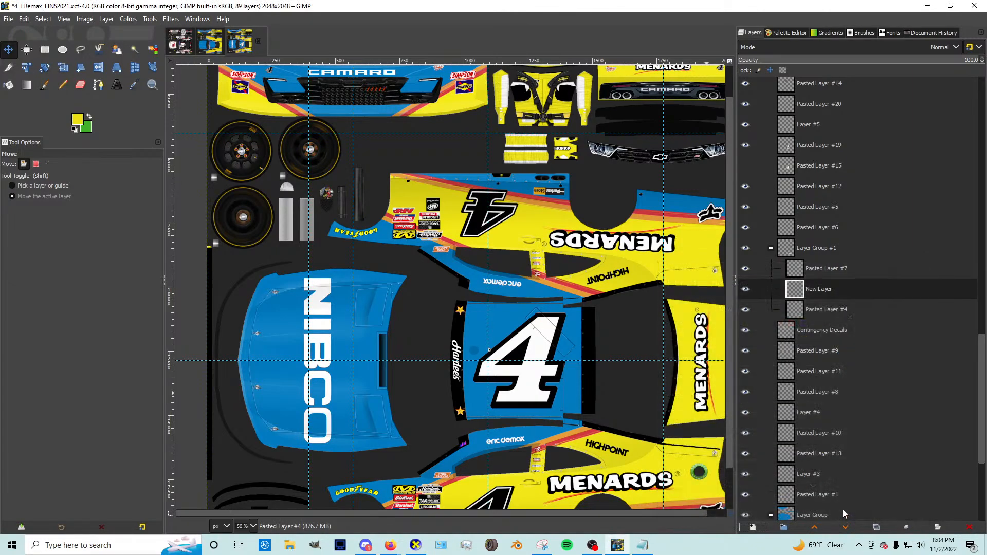
# Step: Examine the 2022 #19 Joe Gibbs Racing Menards car photos on Jayski in Firefox and return to GIMP
pyautogui.moveTo(390, 545)
pyautogui.click(445, 511)
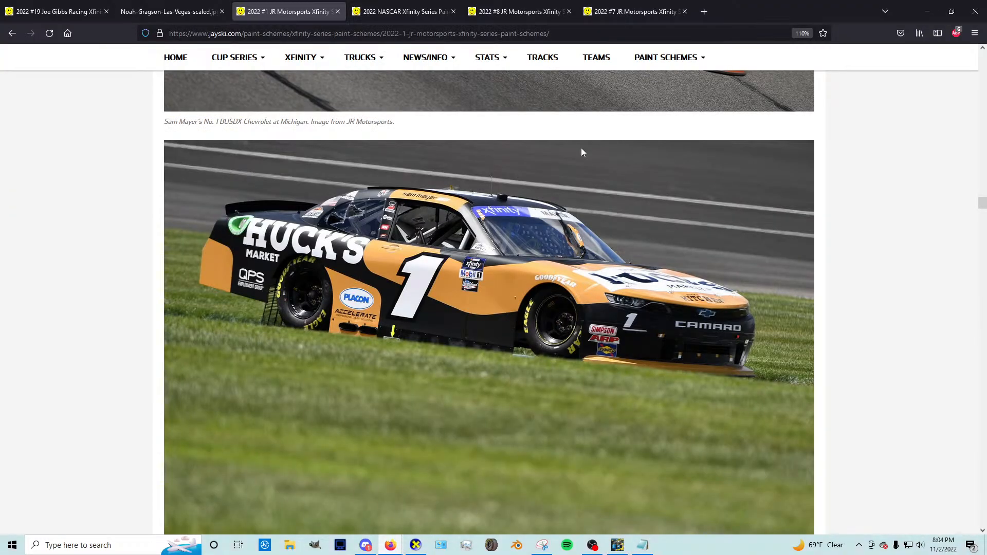
pyautogui.click(52, 11)
pyautogui.scroll(20, 470, 309)
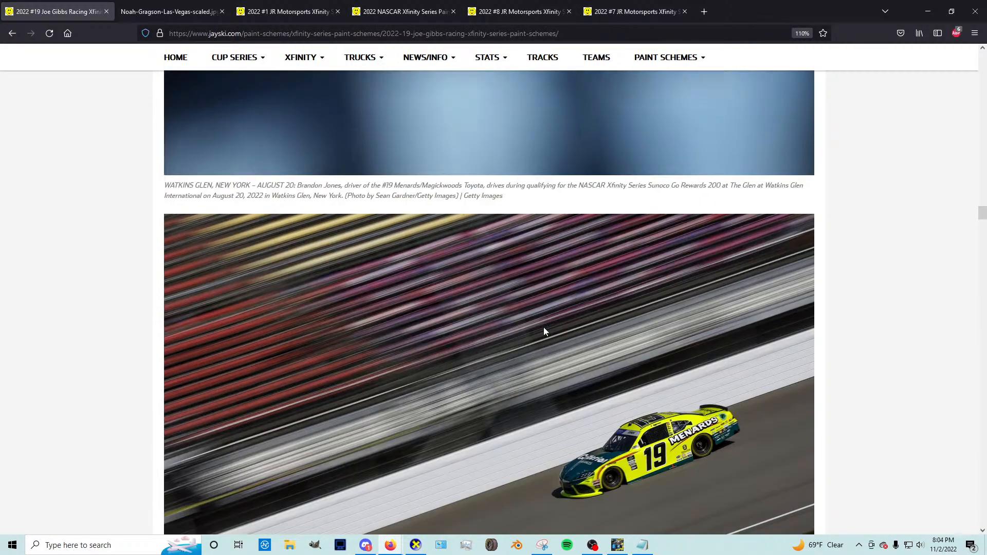
pyautogui.scroll(-10, 504, 295)
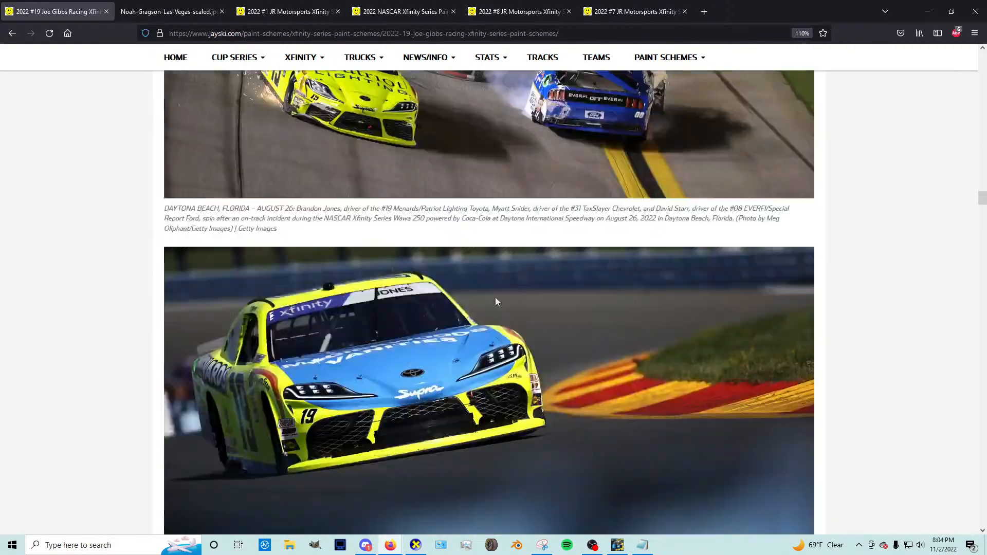
pyautogui.scroll(5, 480, 289)
pyautogui.scroll(8, 395, 280)
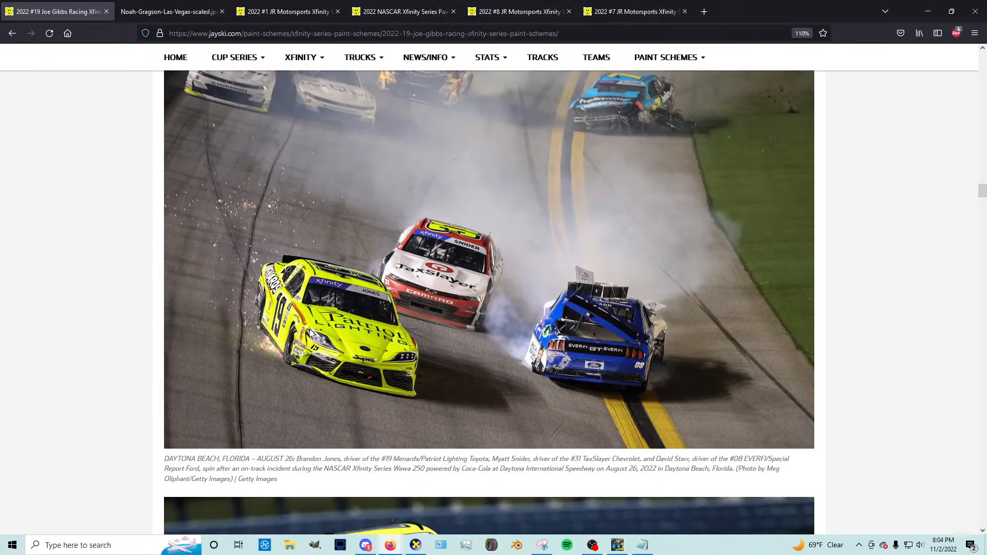
pyautogui.scroll(15, 437, 350)
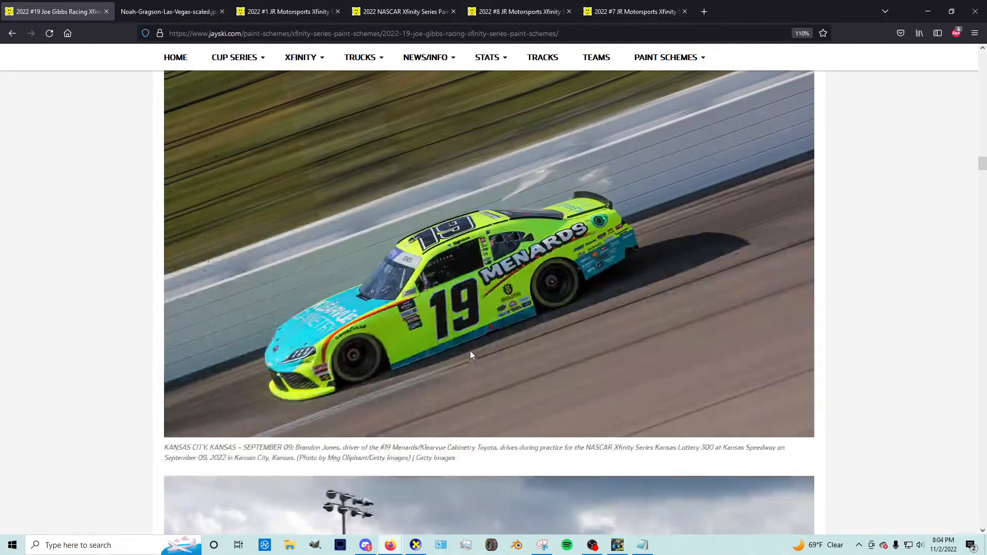
pyautogui.scroll(10, 474, 355)
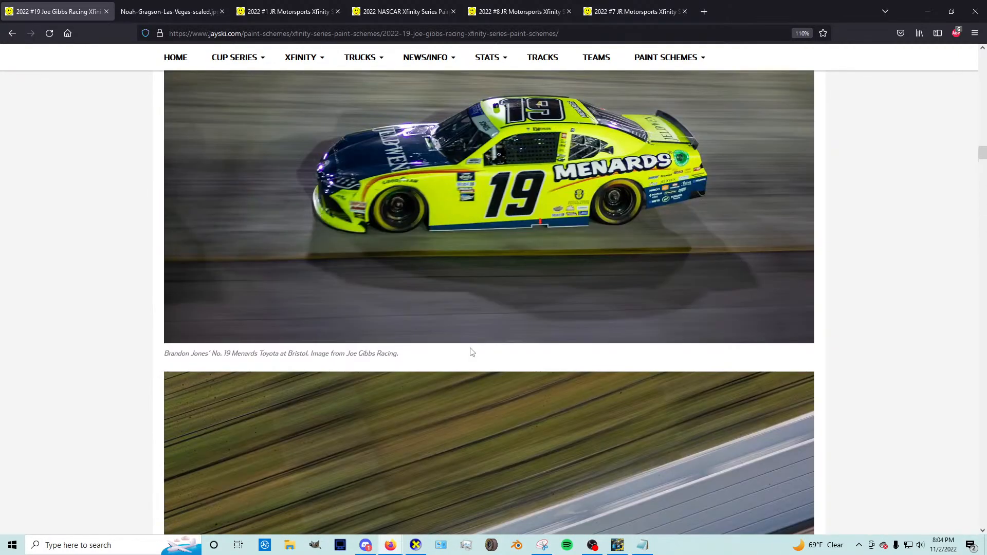
pyautogui.click(617, 545)
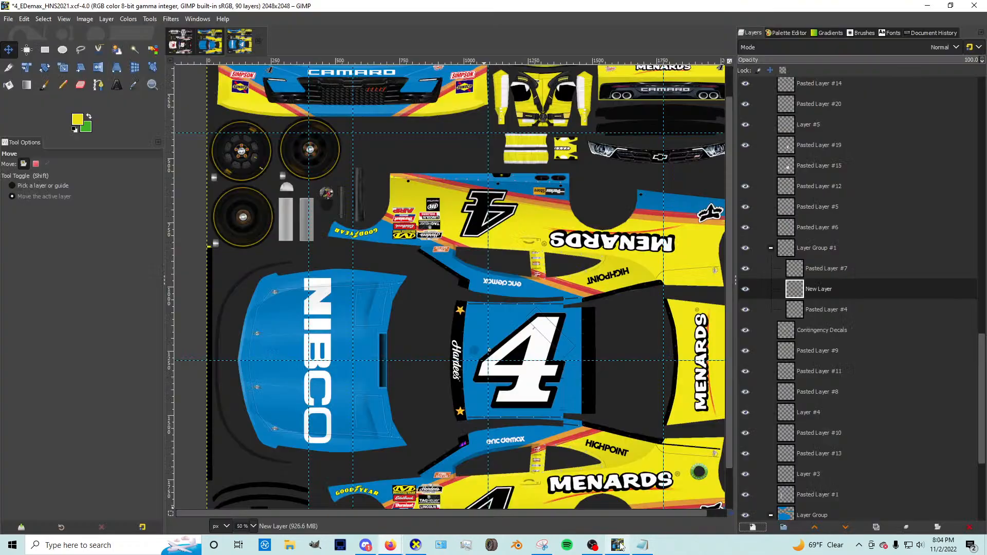
# Step: Copy the layer group holding the two Menards logos
pyautogui.click(818, 247)
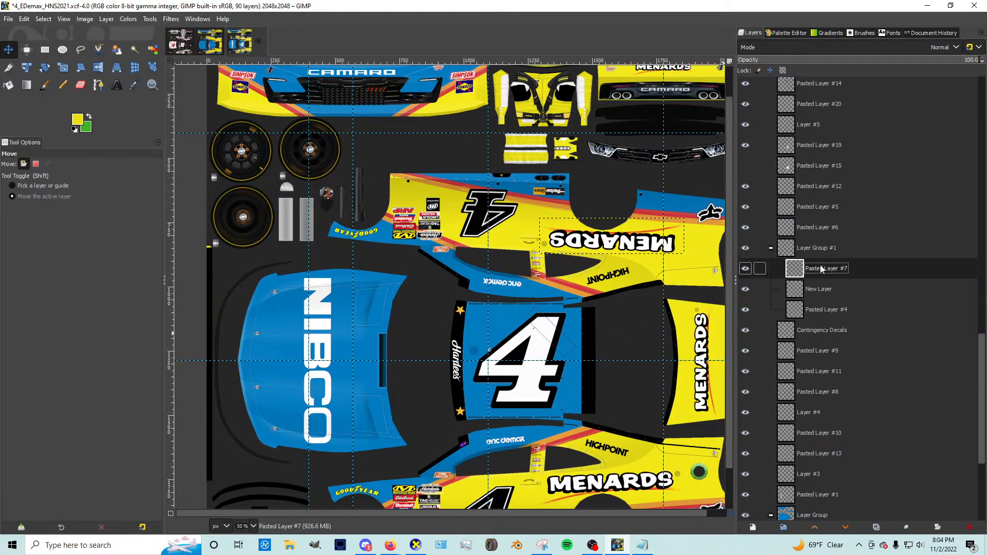
pyautogui.scroll(-2, 406, 259)
pyautogui.keyDown('ctrl'); pyautogui.scroll(-2, 406, 259); pyautogui.keyUp('ctrl')
pyautogui.hotkey('ctrl', 'c')
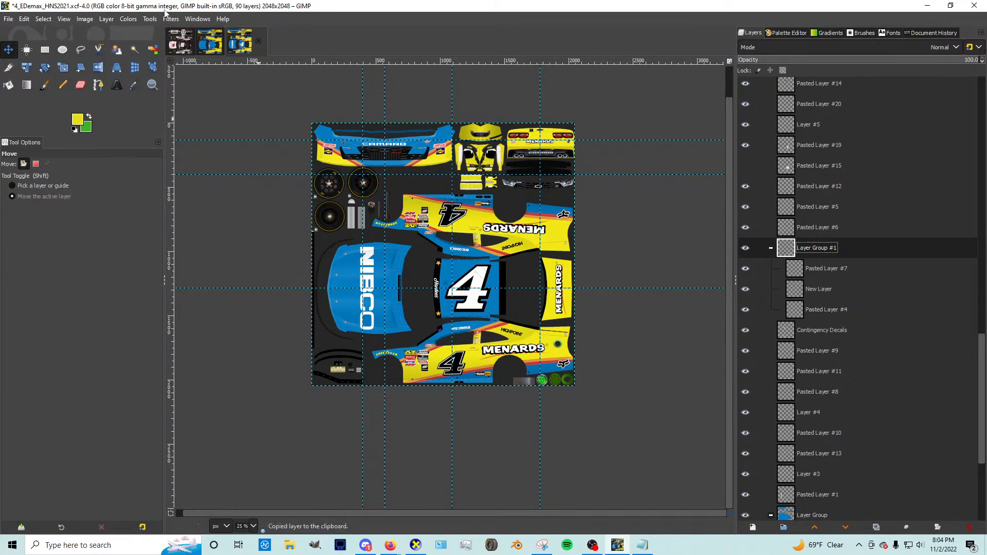
# Step: Check the side of the #19 Menards Toyota in the Firefox reference photos again and return to GIMP
pyautogui.moveTo(391, 545)
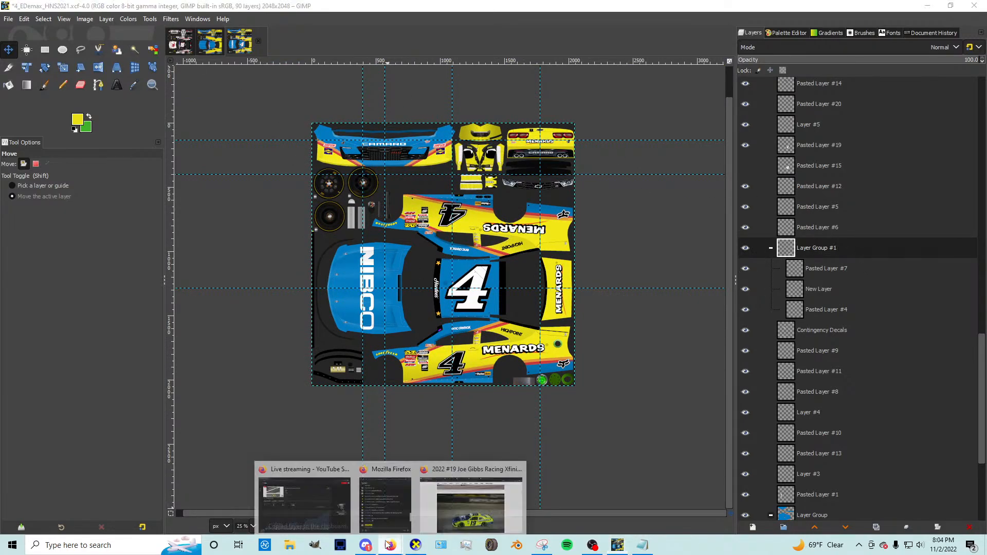
pyautogui.click(475, 514)
pyautogui.scroll(-10, 458, 375)
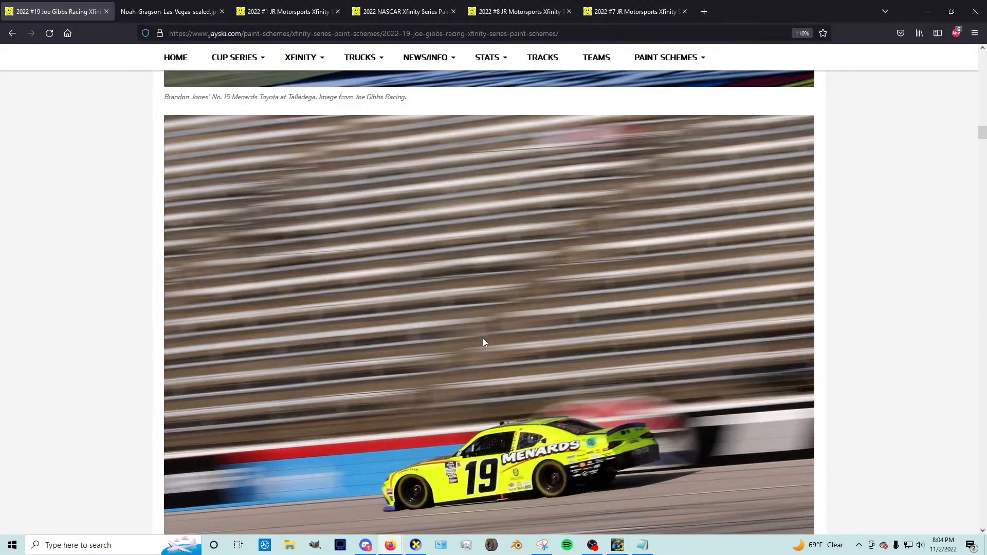
pyautogui.click(617, 545)
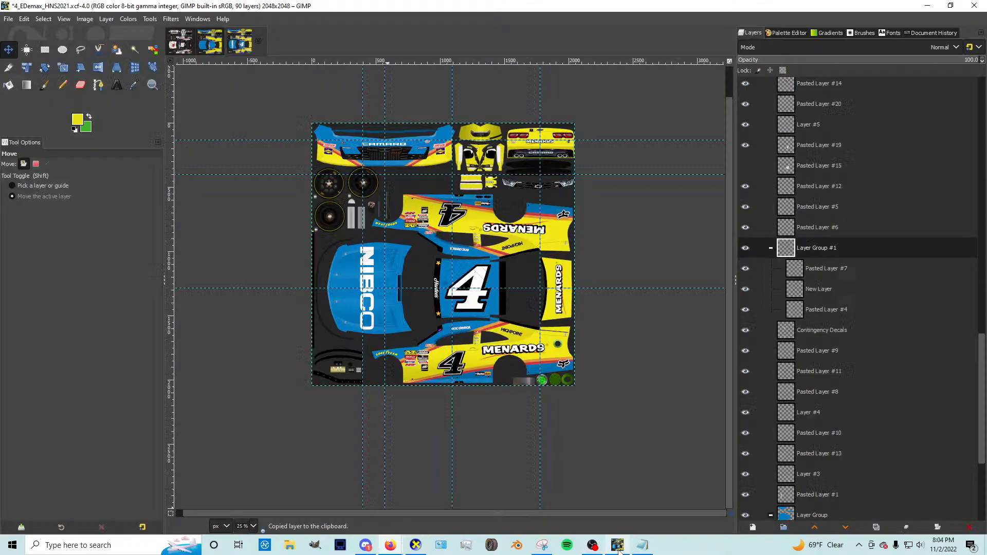
# Step: Move Pasted Layer #5 into the Menards logo group and copy the whole group
pyautogui.click(803, 230)
pyautogui.moveTo(807, 211); pyautogui.dragTo(815, 278)
pyautogui.click(813, 226)
pyautogui.hotkey('ctrl', 'c')
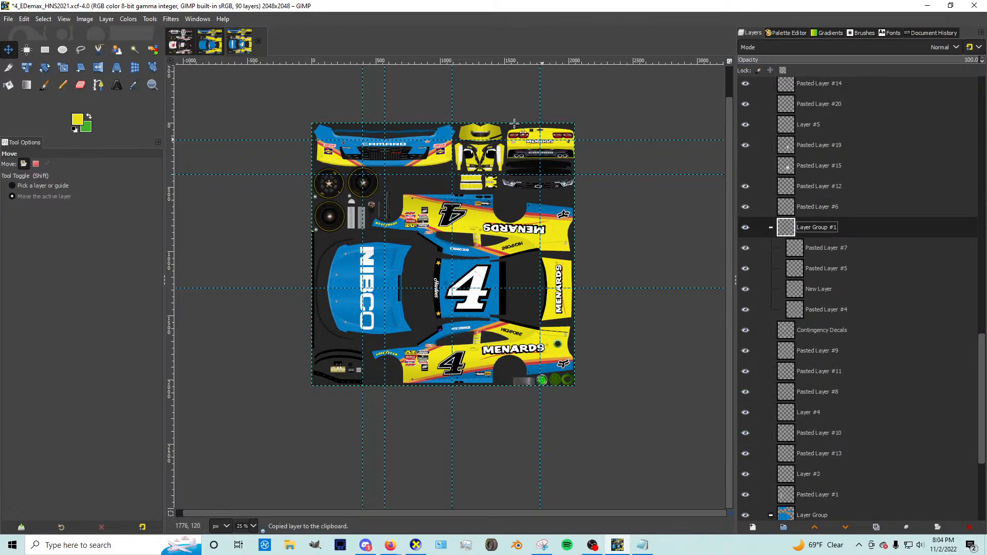
# Step: In the card file, add a transparent 2048 x 2048 layer above the Design group and anchor the pasted Menards logos to it
pyautogui.click(223, 50)
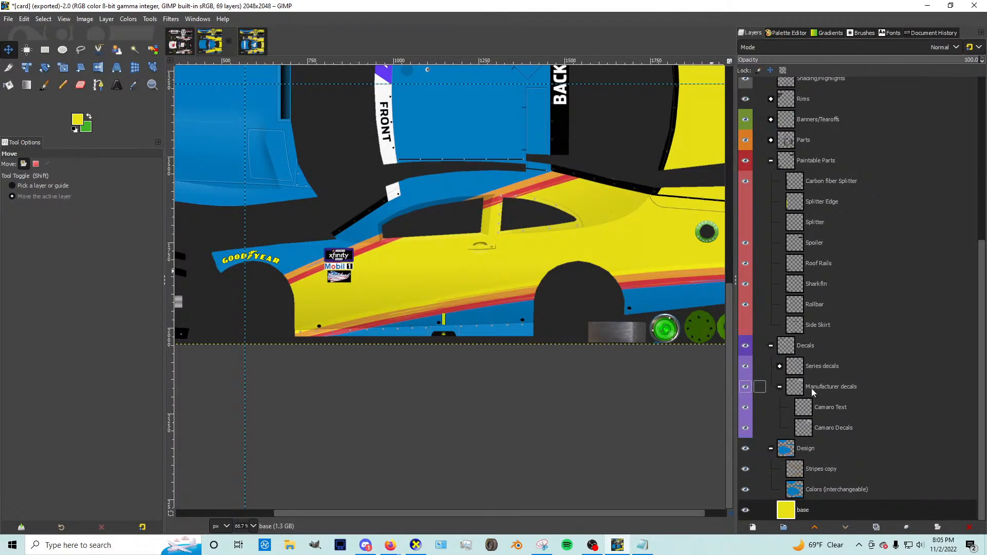
pyautogui.click(810, 474)
pyautogui.click(753, 527)
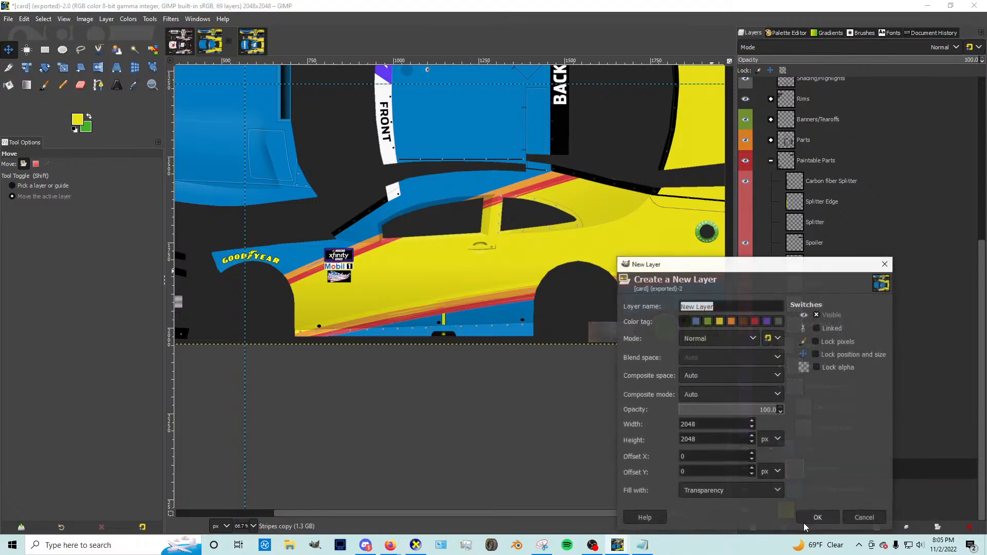
pyautogui.press('Return')
pyautogui.moveTo(811, 468); pyautogui.dragTo(817, 443)
pyautogui.hotkey('ctrl', 'v')
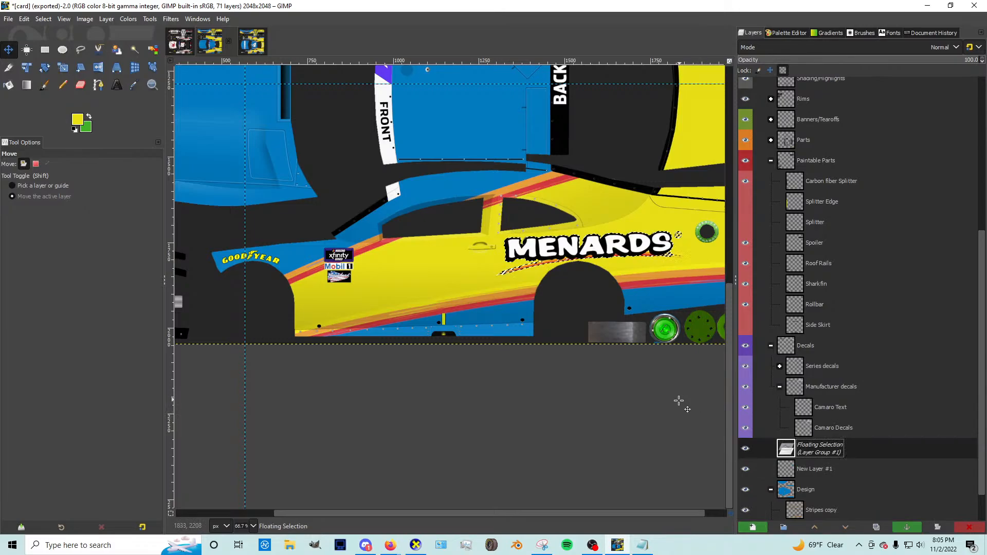
pyautogui.hotkey('ctrl', 'shift', 'n')
pyautogui.rightClick(800, 445)
pyautogui.click(827, 201)
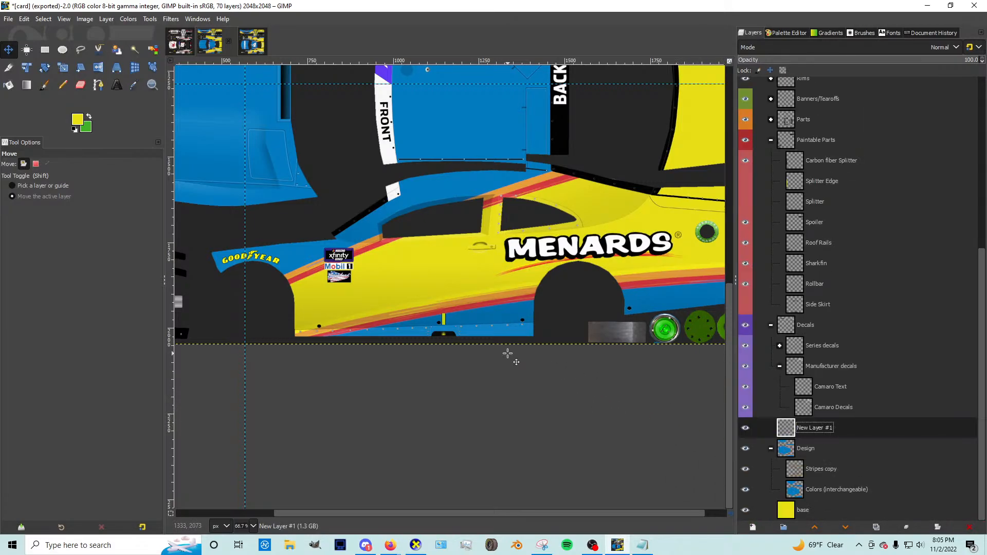
# Step: Find the NIBCO hood logo layer, Pasted Layer #1, in the 4_EDemax_HNS2021 file and copy it
pyautogui.scroll(-2, 508, 354)
pyautogui.scroll(3, 546, 346)
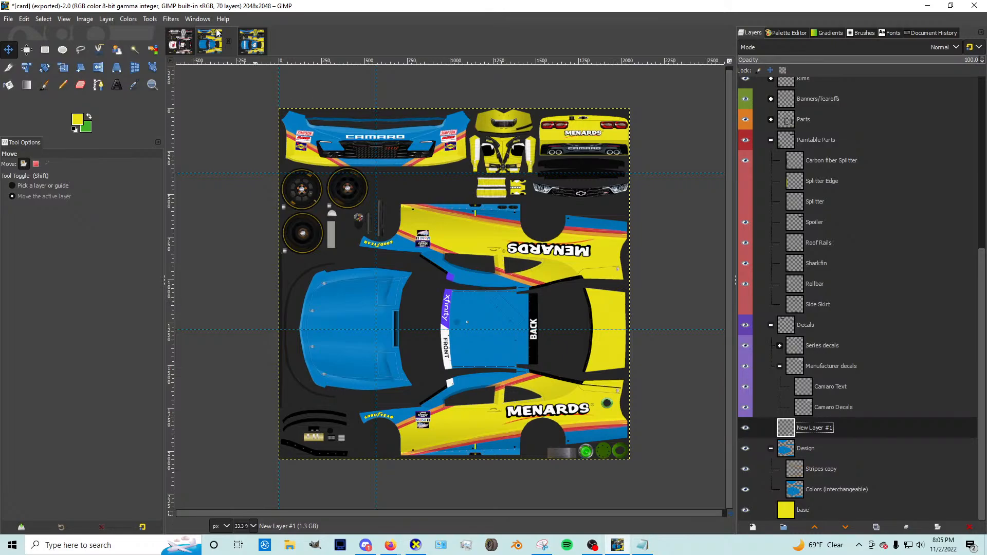
pyautogui.click(257, 41)
pyautogui.press('pageup')
pyautogui.press('pageup')
pyautogui.press('pageup')
pyautogui.press('pageup')
pyautogui.press('pageup')
pyautogui.press('pageup')
pyautogui.press('pageup')
pyautogui.press('pageup')
pyautogui.press('pageup')
pyautogui.press('pageup')
pyautogui.press('pageup')
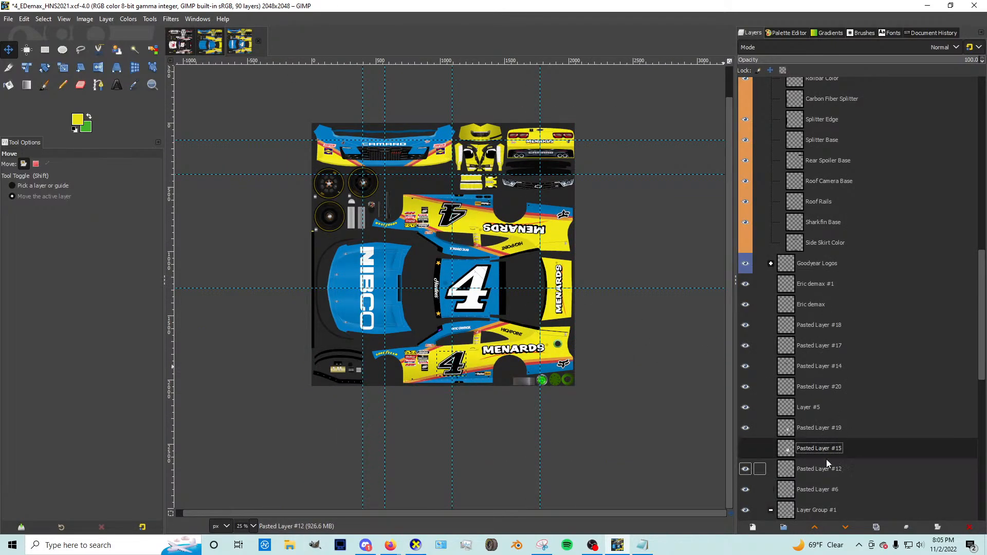
pyautogui.press('pagedown')
pyautogui.press('pagedown')
pyautogui.press('pagedown')
pyautogui.press('pagedown')
pyautogui.press('pagedown')
pyautogui.press('pagedown')
pyautogui.press('pagedown')
pyautogui.press('pagedown')
pyautogui.press('pagedown')
pyautogui.press('pagedown')
pyautogui.press('pagedown')
pyautogui.press('pagedown')
pyautogui.press('pagedown')
pyautogui.press('pagedown')
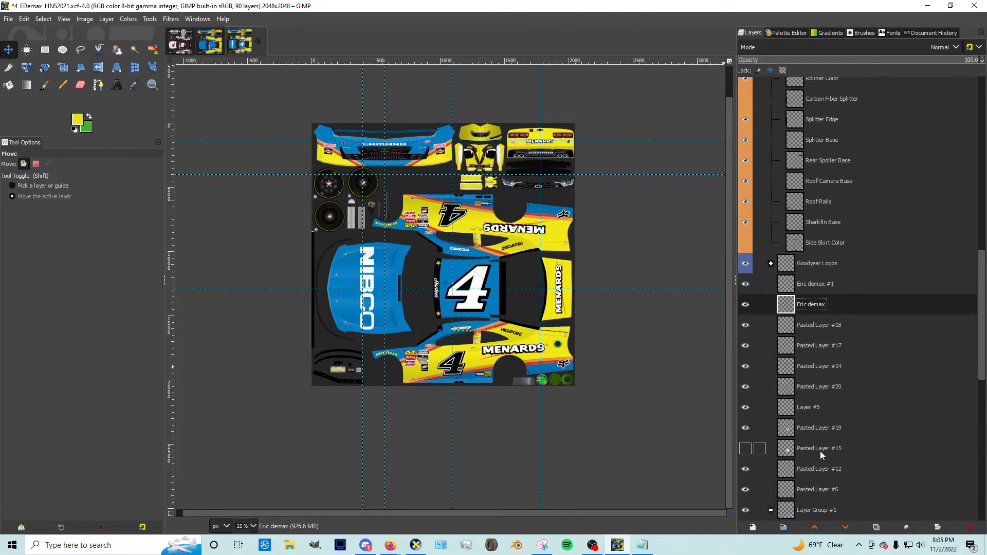
pyautogui.press('pagedown')
pyautogui.press('pagedown')
pyautogui.press('pagedown')
pyautogui.press('pagedown')
pyautogui.press('pagedown')
pyautogui.press('pagedown')
pyautogui.press('pagedown')
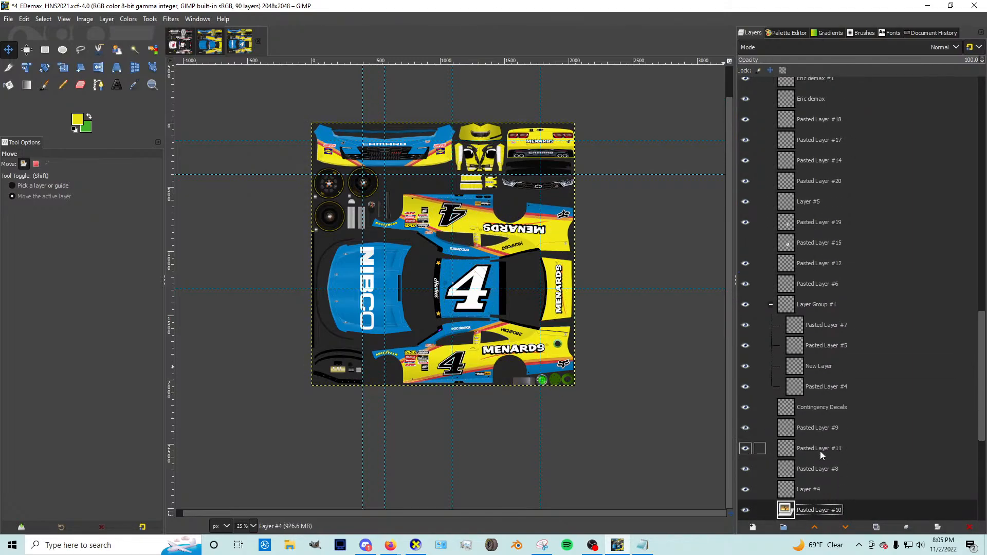
pyautogui.press('pageup')
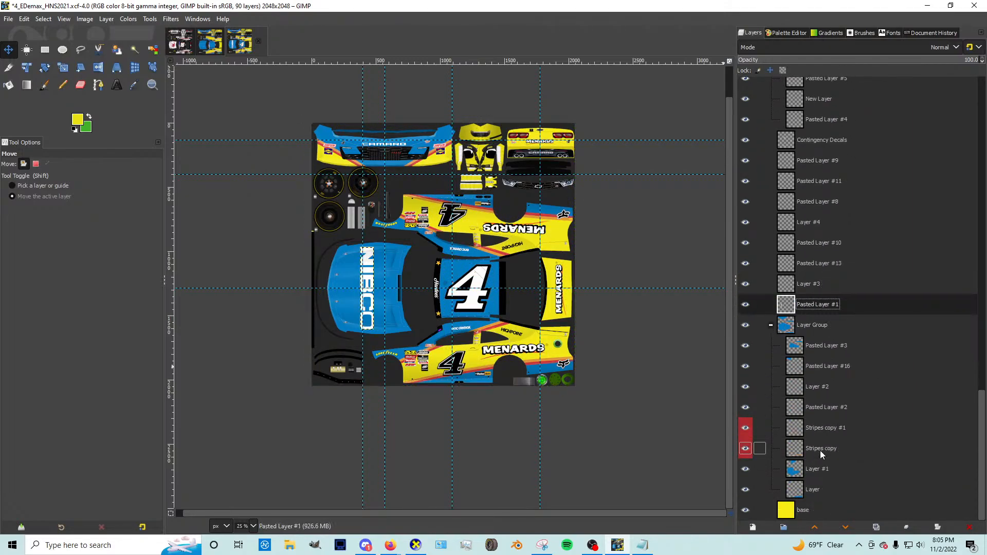
# Step: Paste the NIBCO logo into the card file as its own layer and position it across the hood, slightly toward the nose
pyautogui.click(209, 48)
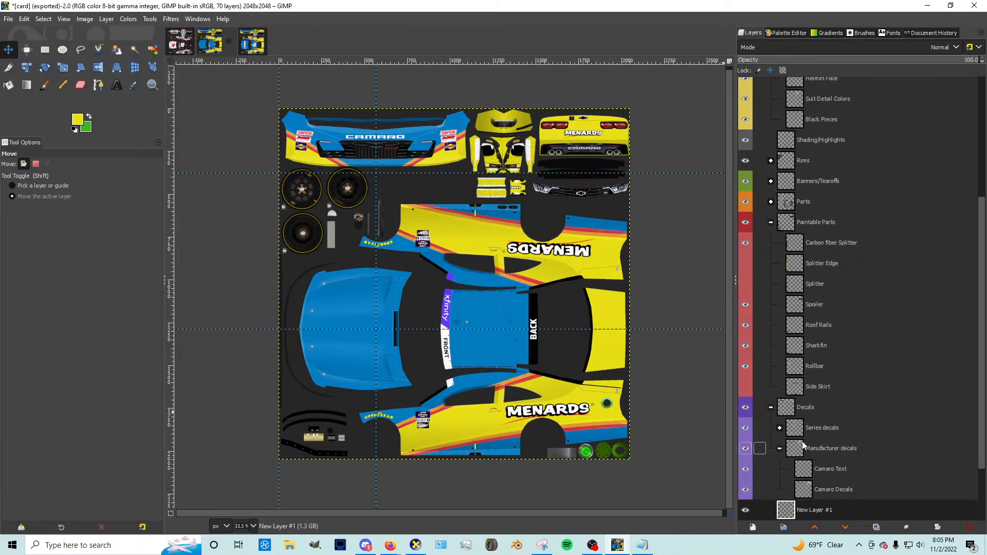
pyautogui.hotkey('ctrl', 'v')
pyautogui.moveTo(469, 332); pyautogui.dragTo(361, 358)
pyautogui.hotkey('ctrl', 'shift', 'n')
pyautogui.scroll(3, 354, 360)
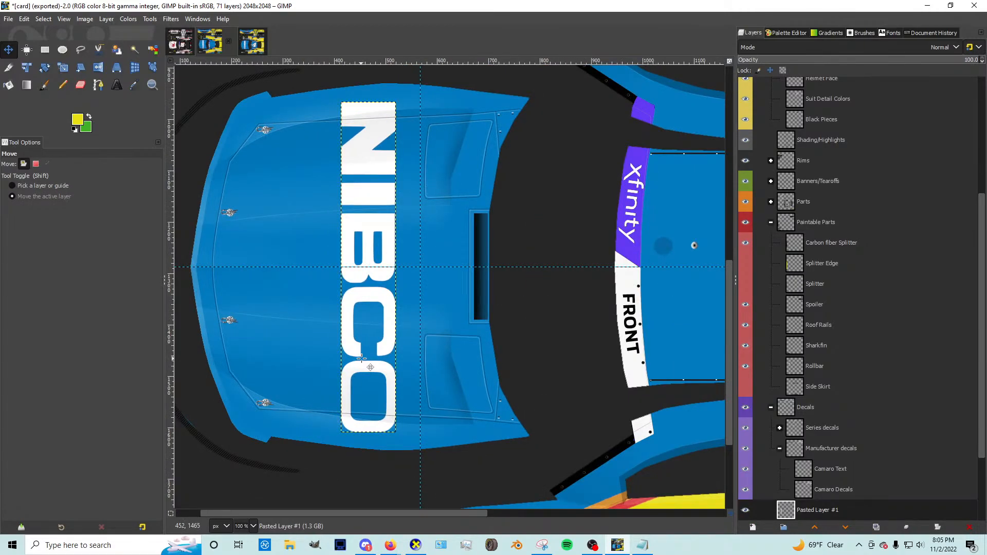
pyautogui.scroll(-1, 364, 354)
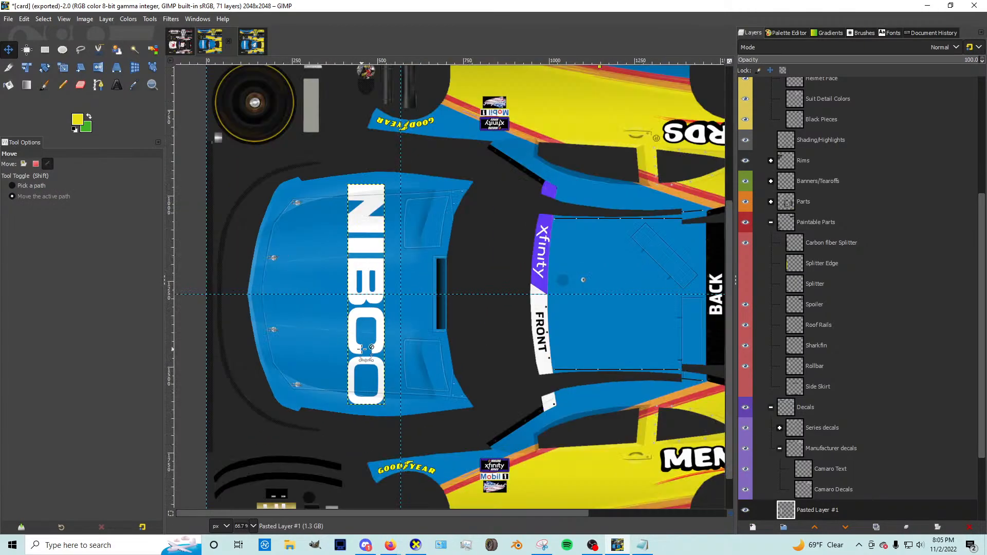
pyautogui.moveTo(361, 352); pyautogui.dragTo(351, 356)
# Step: Switch to the Firefox window and search for images of "nibco logo"
pyautogui.click(391, 545)
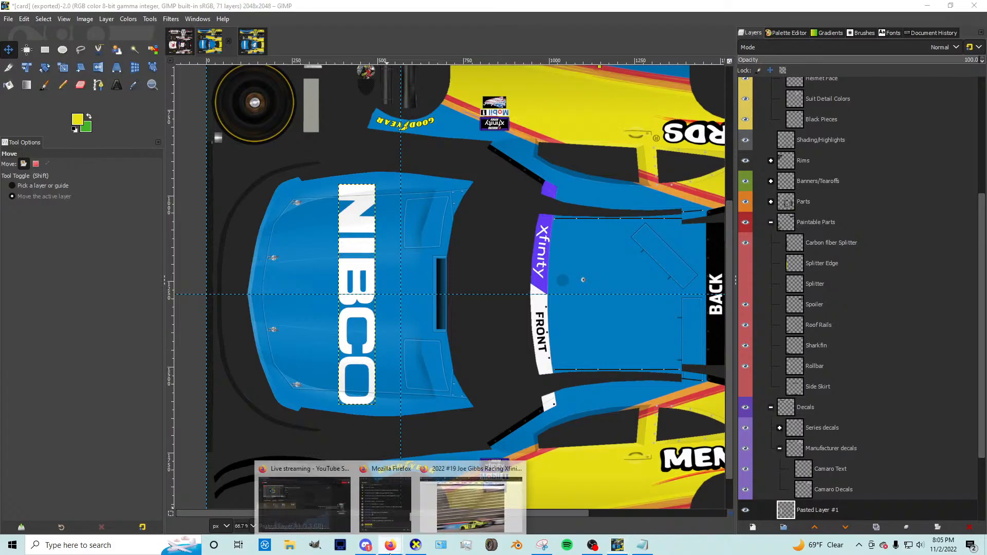
pyautogui.click(465, 501)
pyautogui.click(704, 11)
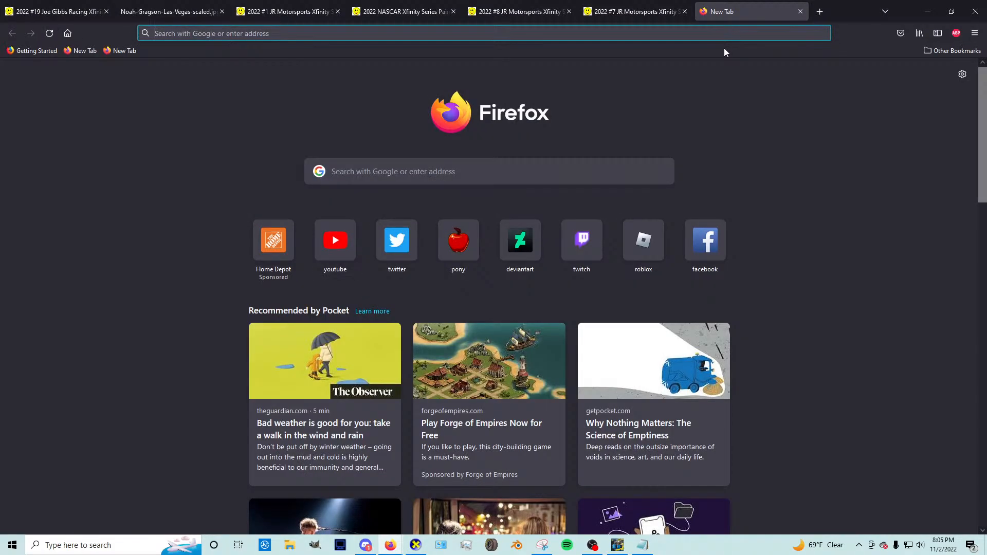
pyautogui.write('ni')
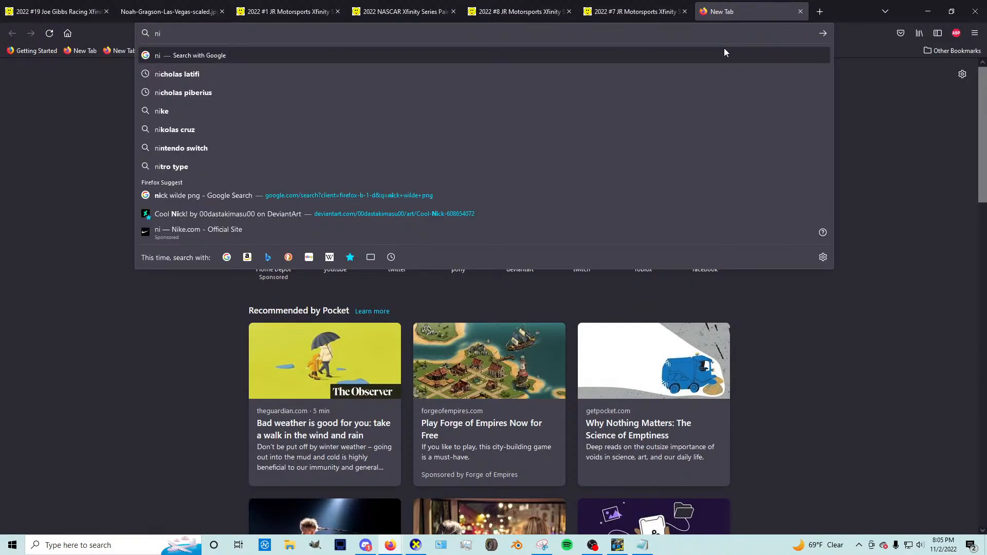
pyautogui.write('bco logo')
pyautogui.press('Return')
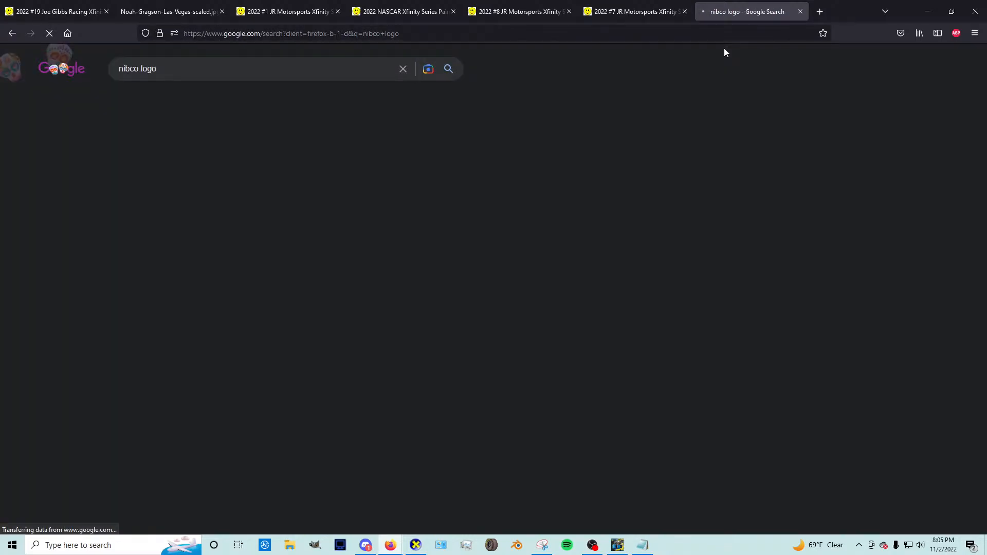
pyautogui.click(163, 108)
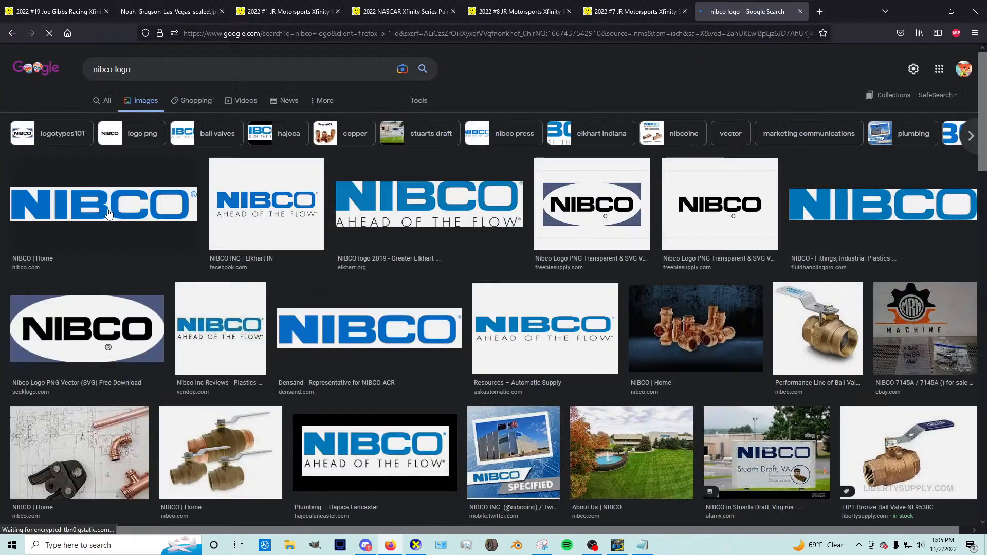
# Step: Open the transparent blue NIBCO logo from fluidhandlingpro.com and copy the image
pyautogui.click(110, 220)
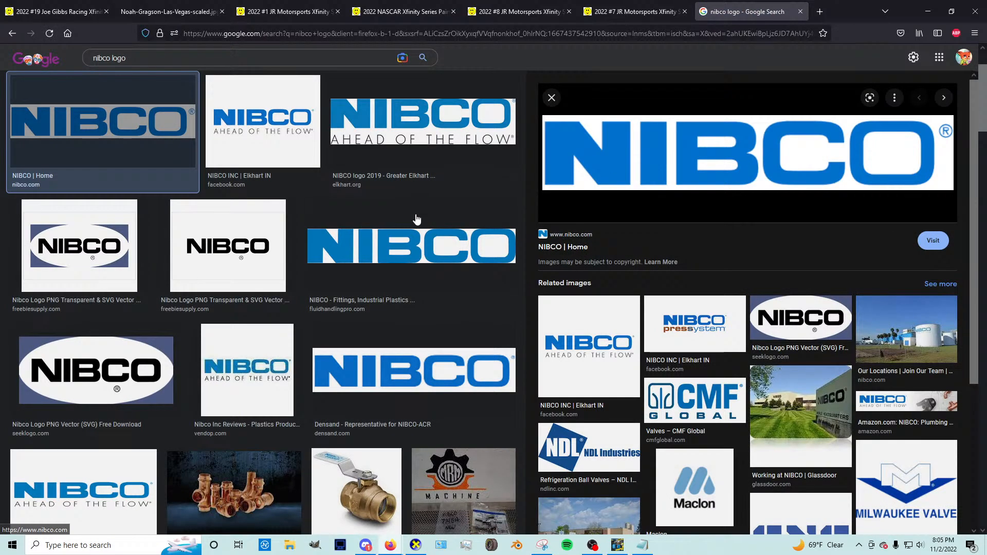
pyautogui.click(418, 237)
pyautogui.rightClick(694, 165)
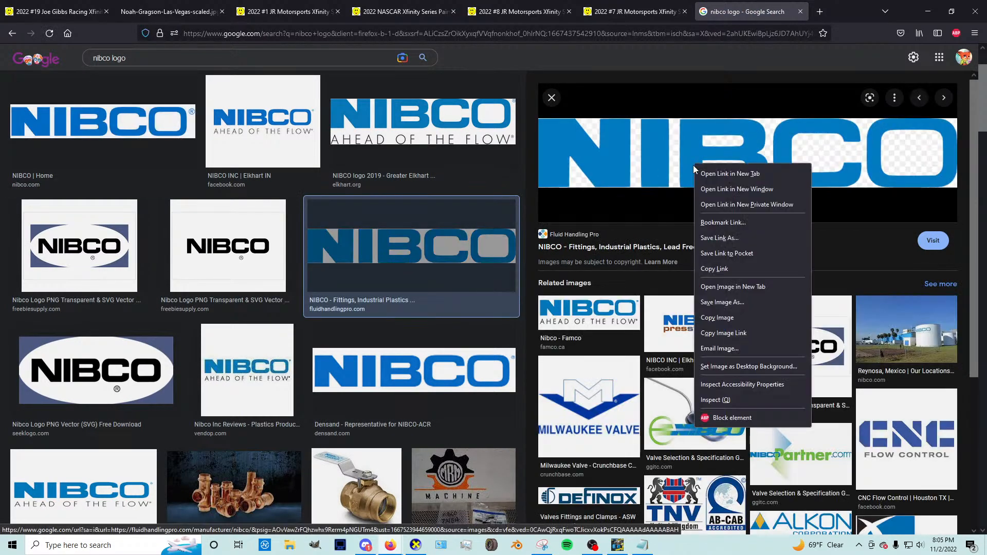
pyautogui.click(714, 317)
# Step: Paste the blue NIBCO logo into the card file in GIMP and rotate it 90° counter-clockwise
pyautogui.hotkey('alt', 'Tab')
pyautogui.scroll(-3, 308, 311)
pyautogui.hotkey('ctrl', 'v')
pyautogui.rightClick(333, 343)
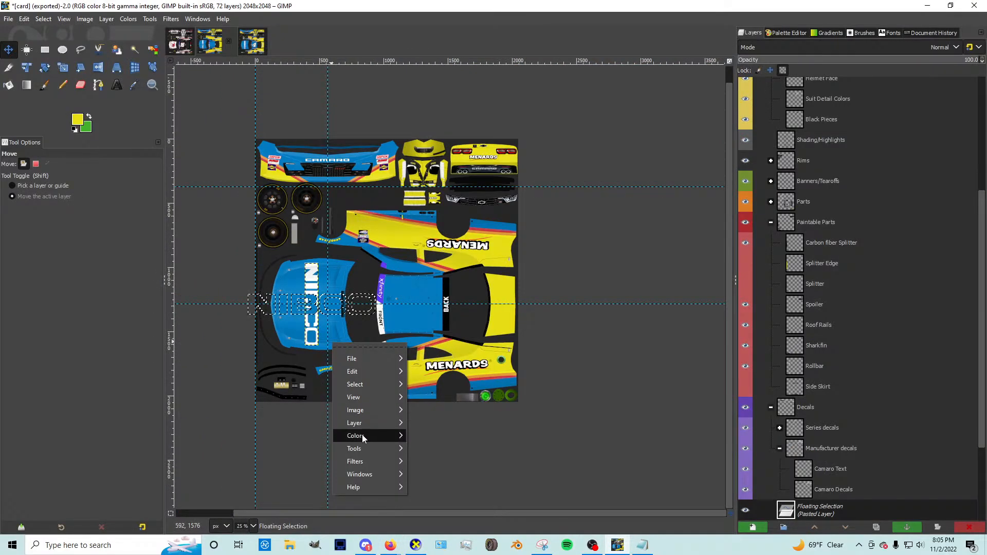
pyautogui.moveTo(366, 424)
pyautogui.moveTo(485, 475)
pyautogui.click(547, 500)
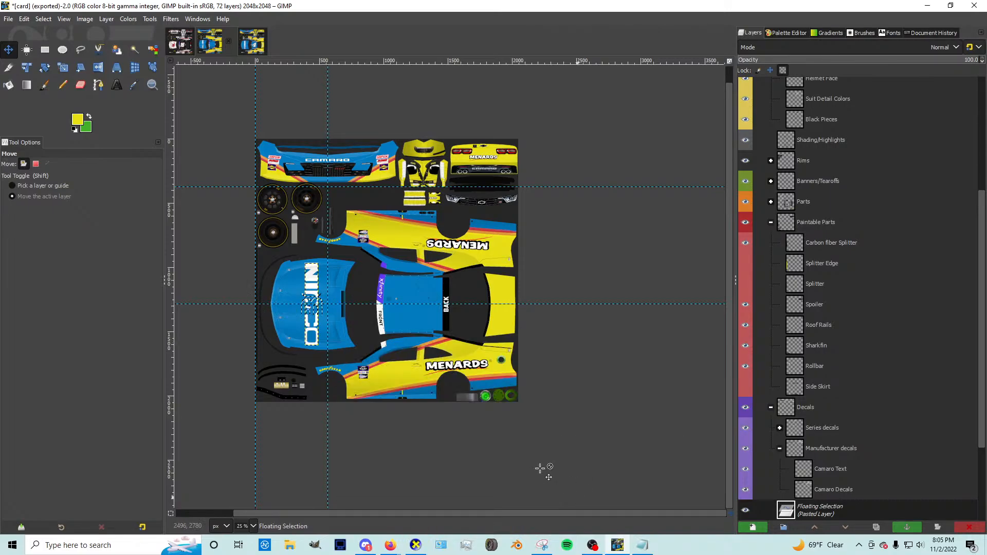
# Step: Move the floating NIBCO logo onto the yellow rear deck and scale it proportionally to 68 x 415 pixels
pyautogui.hotkey('shift', 's')
pyautogui.moveTo(313, 305); pyautogui.dragTo(514, 330)
pyautogui.moveTo(523, 393); pyautogui.dragTo(511, 321)
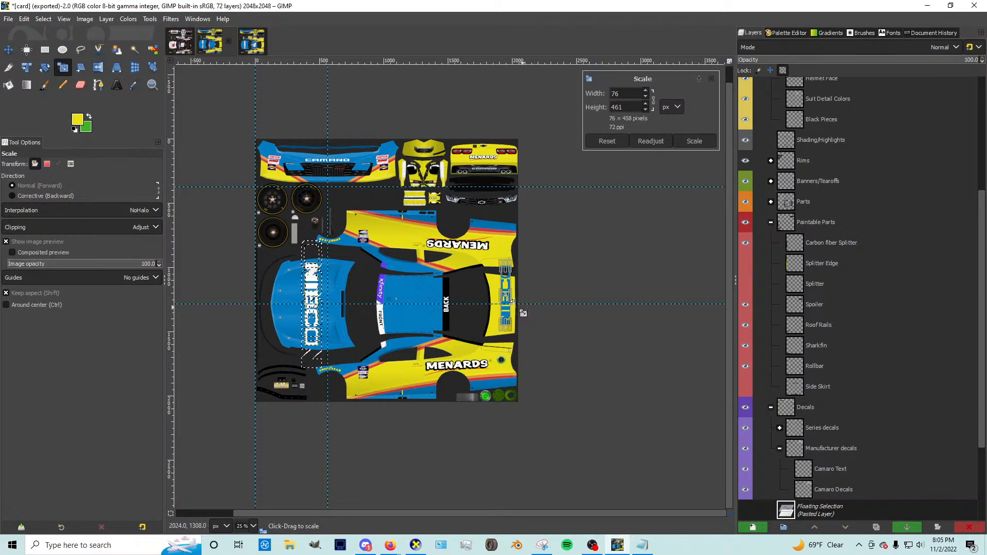
pyautogui.press('1')
pyautogui.moveTo(487, 268)
pyautogui.mouseDown()
pyautogui.moveTo(481, 311)
pyautogui.moveTo(501, 268)
pyautogui.mouseUp()
pyautogui.moveTo(482, 317); pyautogui.dragTo(482, 313)
pyautogui.press('Return')
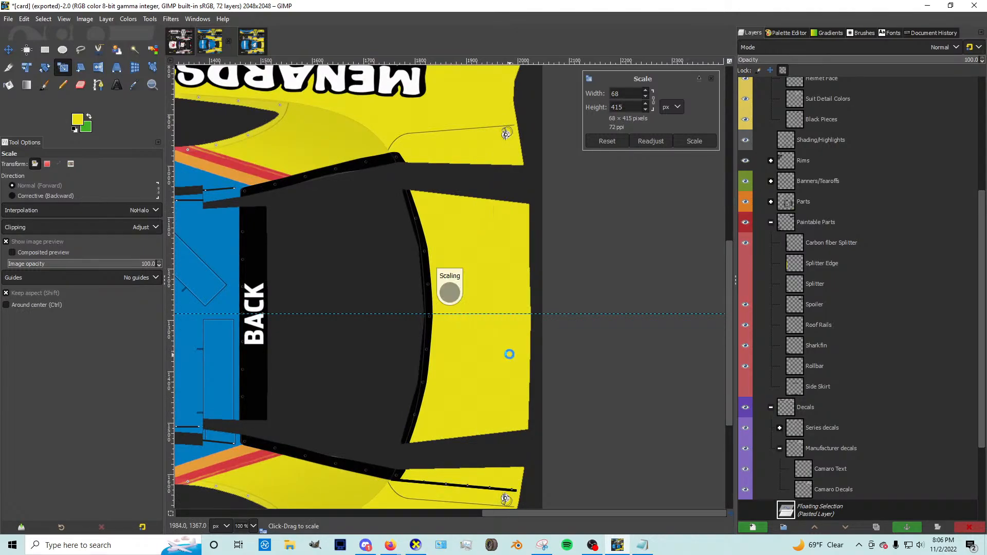
# Step: Turn the floating NIBCO logo into its own layer and fine-tune its position on the rear deck
pyautogui.hotkey('shift', 'ctrl', 'n')
pyautogui.press('m')
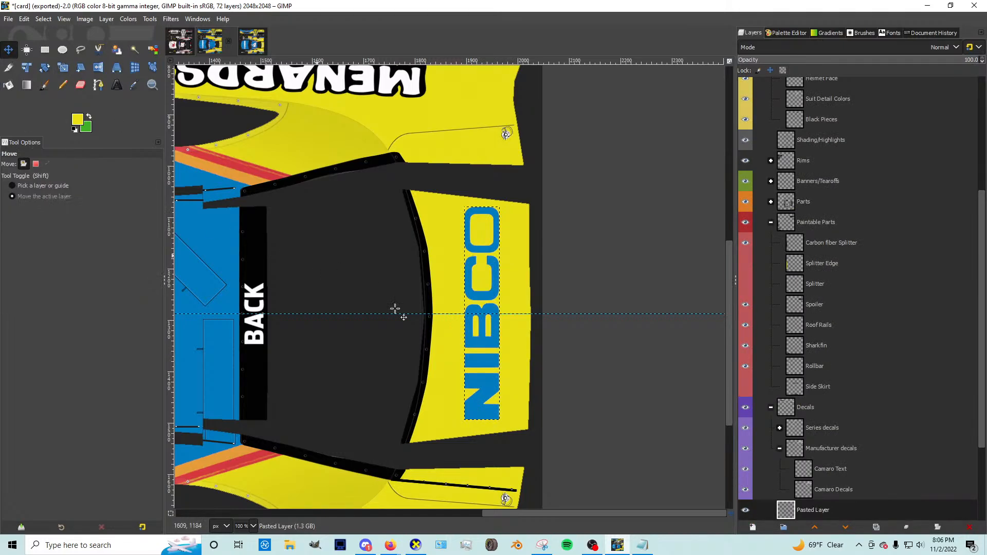
pyautogui.press('2')
pyautogui.scroll(-1, 467, 381)
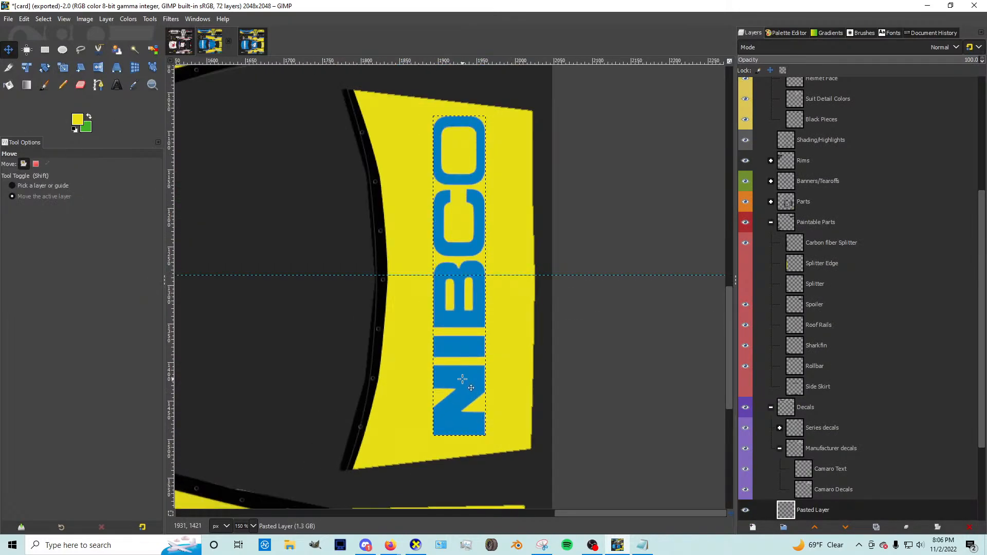
pyautogui.moveTo(464, 381); pyautogui.dragTo(464, 381)
pyautogui.scroll(-4, 467, 372)
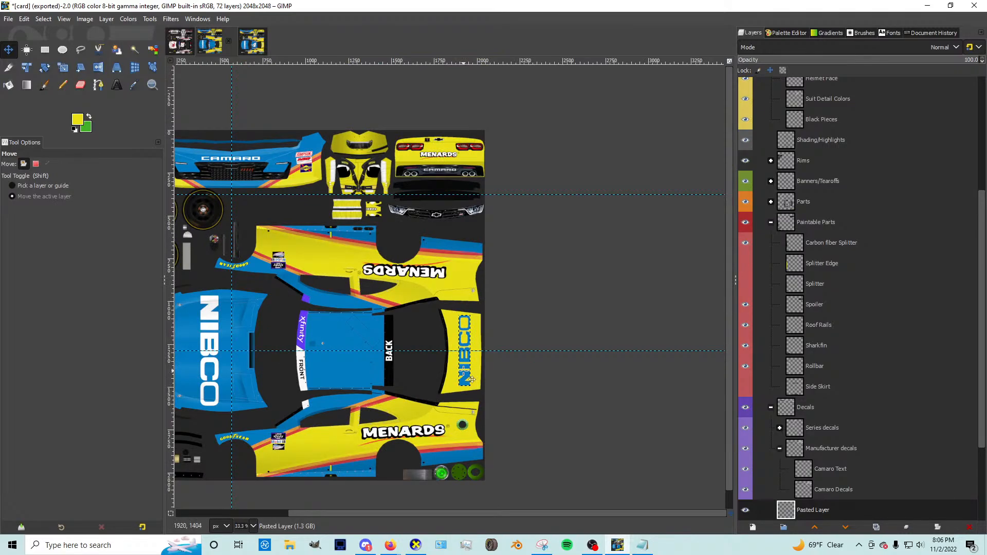
pyautogui.scroll(3, 468, 370)
pyautogui.scroll(-1, 462, 366)
pyautogui.scroll(-1, 461, 366)
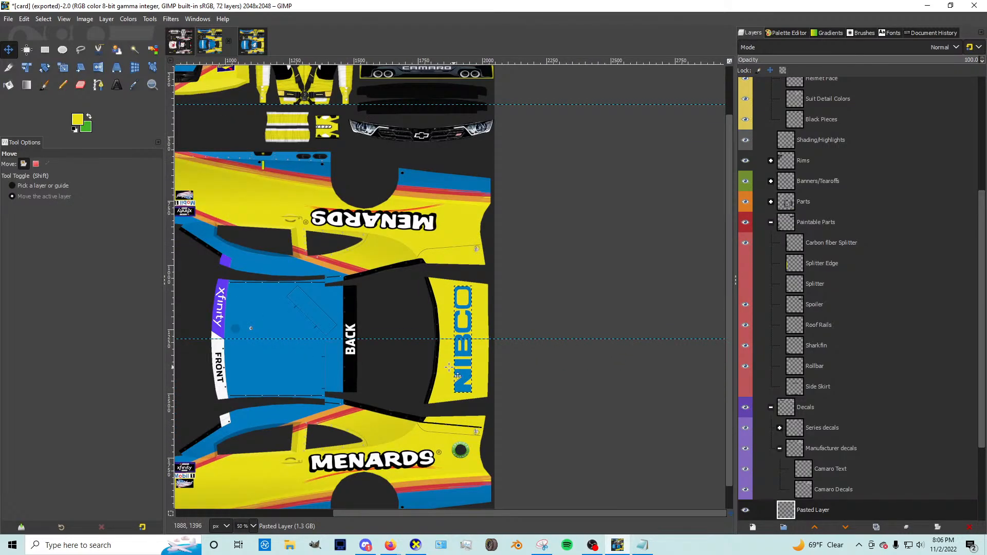
pyautogui.scroll(-1, 479, 370)
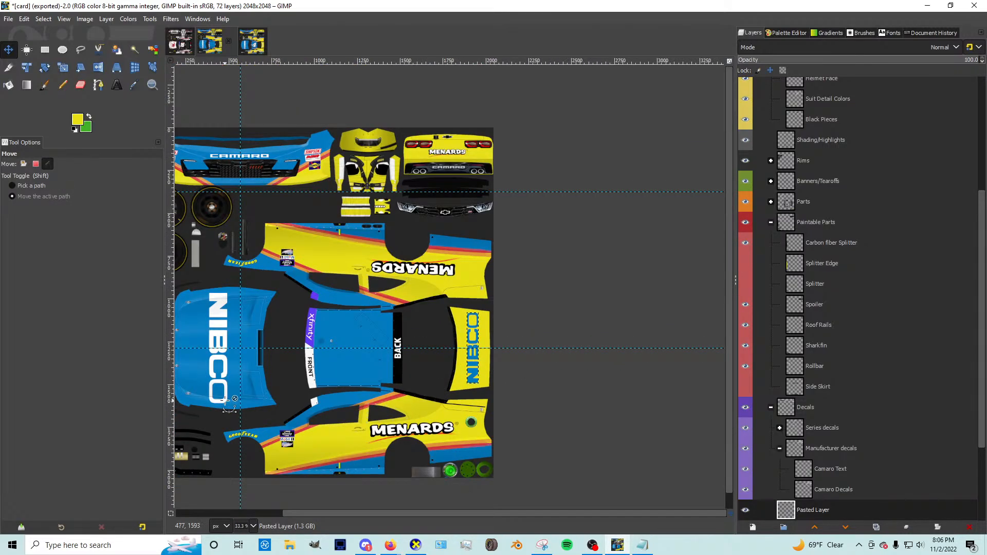
pyautogui.scroll(2, 229, 398)
pyautogui.scroll(-1, 435, 402)
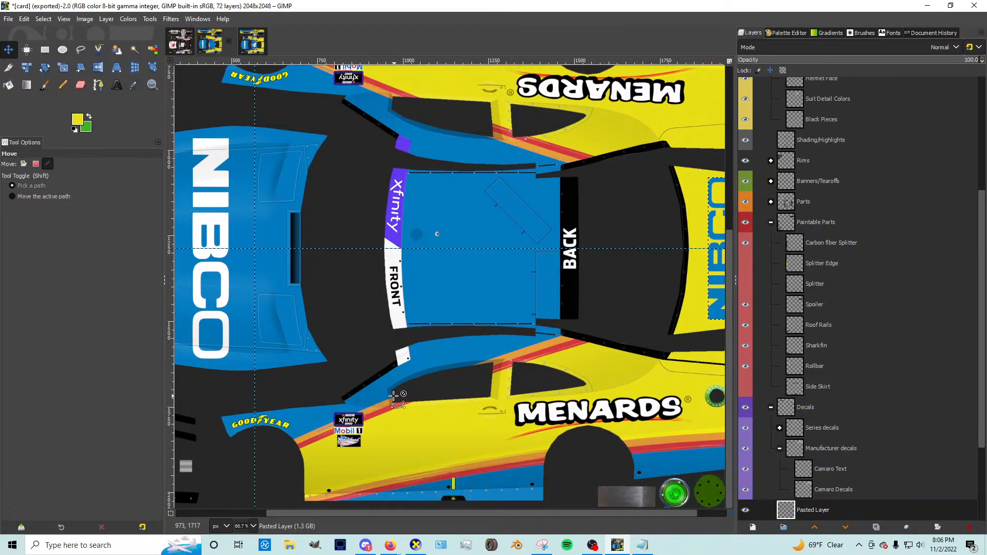
# Step: Save the card file as 9_BJ_Xfinity23.xcf in the Bases Made By Me folder
pyautogui.hotkey('ctrl', 's')
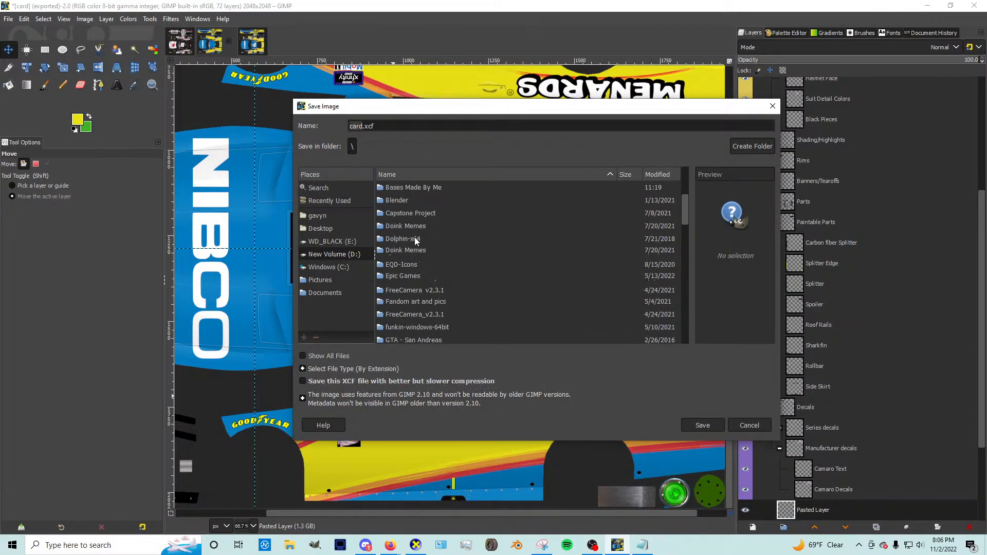
pyautogui.scroll(-2, 411, 301)
pyautogui.doubleClick(425, 280)
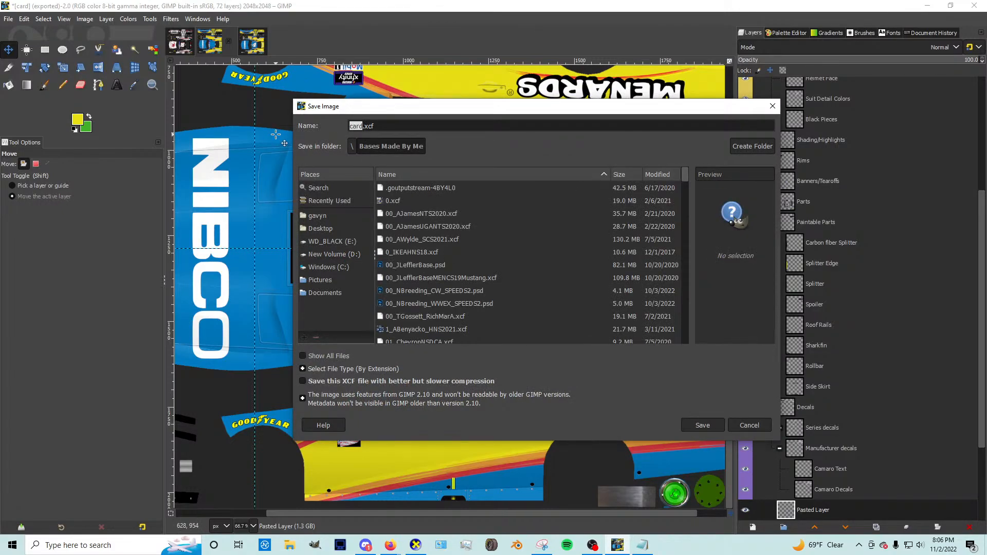
pyautogui.write('0')
pyautogui.press('BackSpace')
pyautogui.write('9')
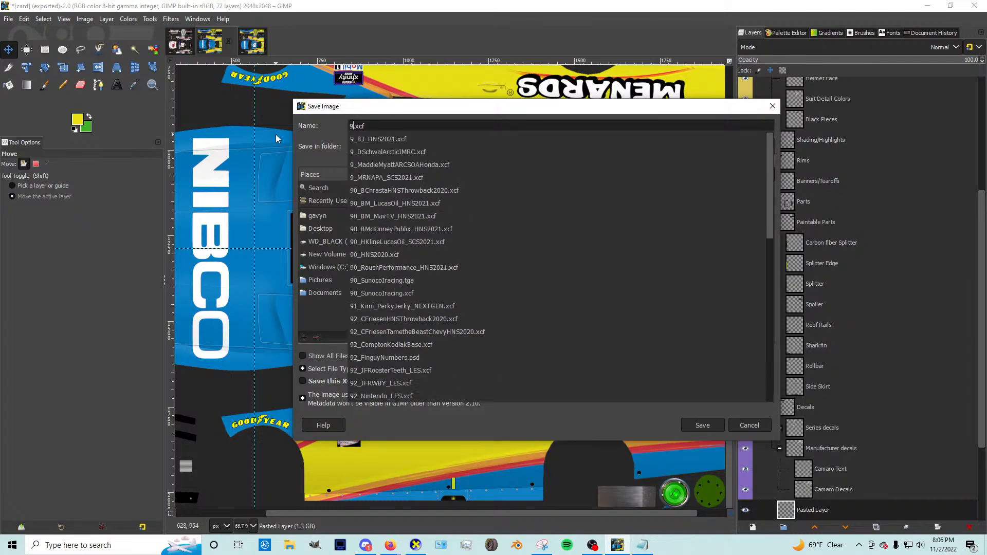
pyautogui.write('_BJ_')
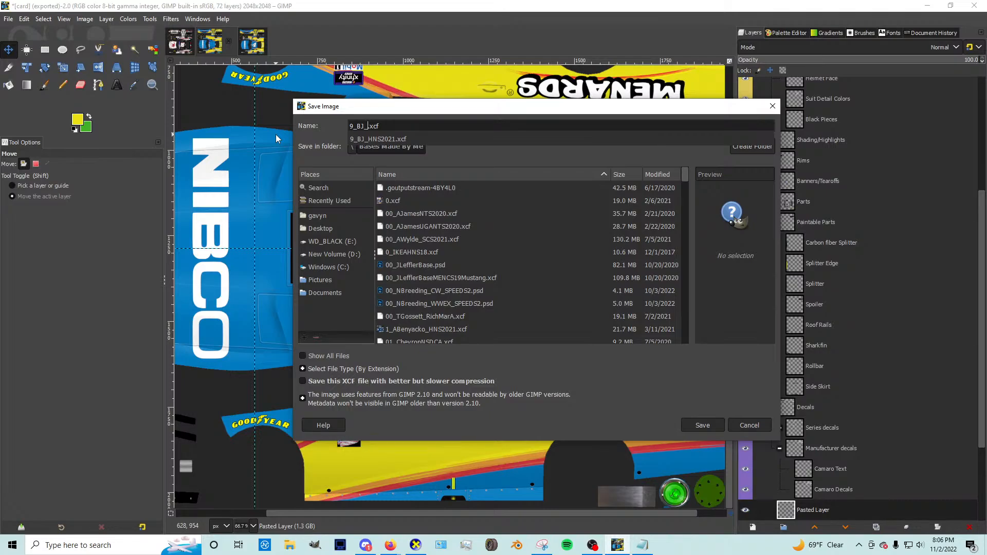
pyautogui.write('Xfinity23')
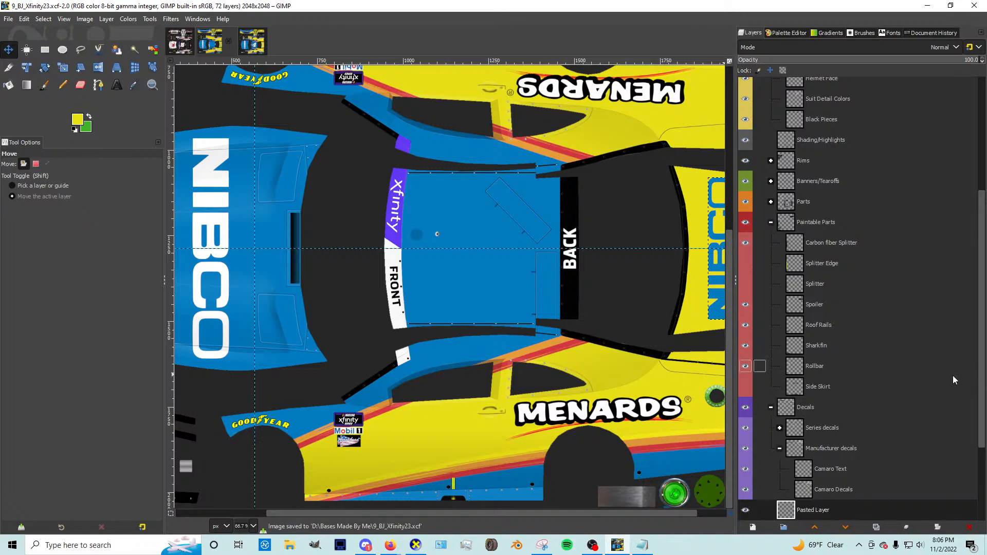
# Step: Select the Stripes copy layer in the Design group
pyautogui.scroll(-2, 447, 350)
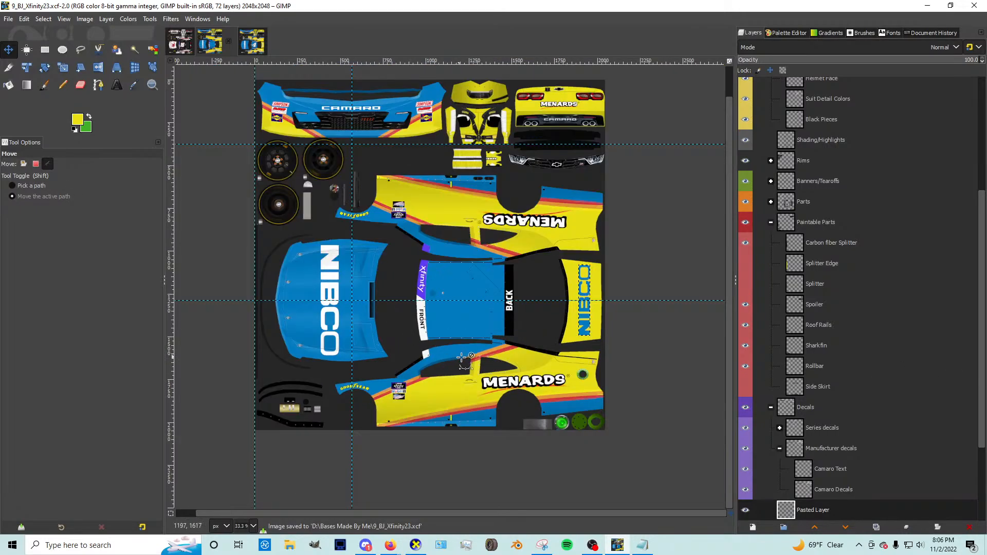
pyautogui.scroll(2, 478, 358)
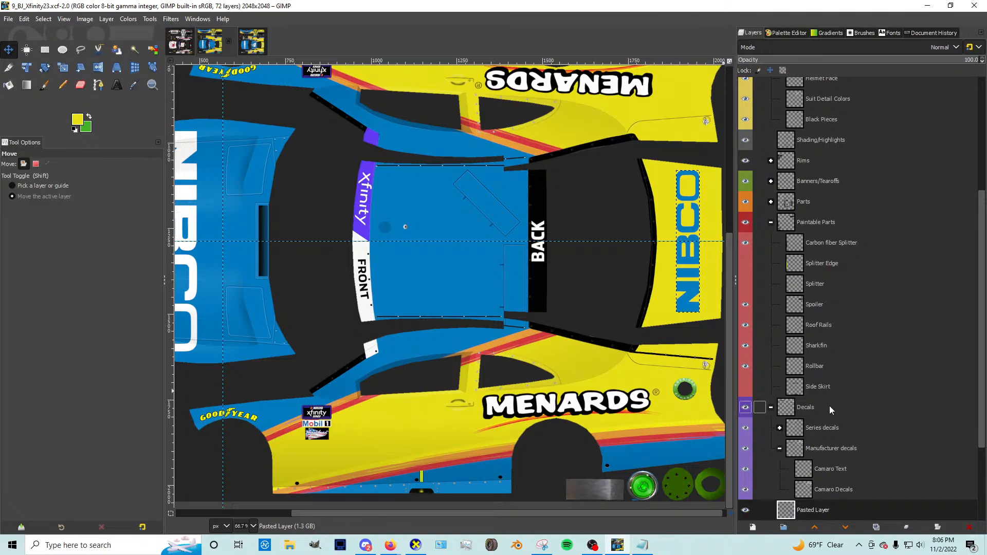
pyautogui.scroll(-4, 802, 407)
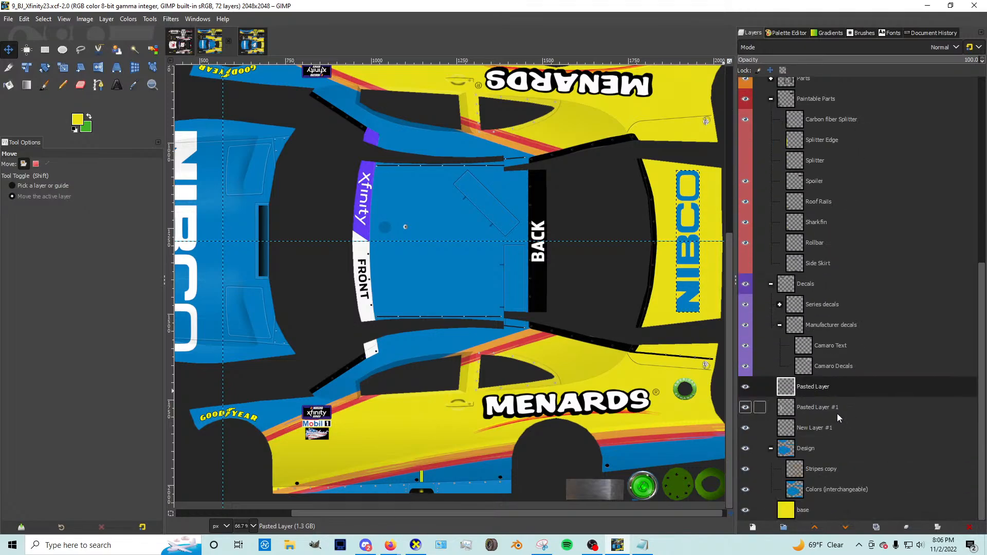
pyautogui.click(818, 488)
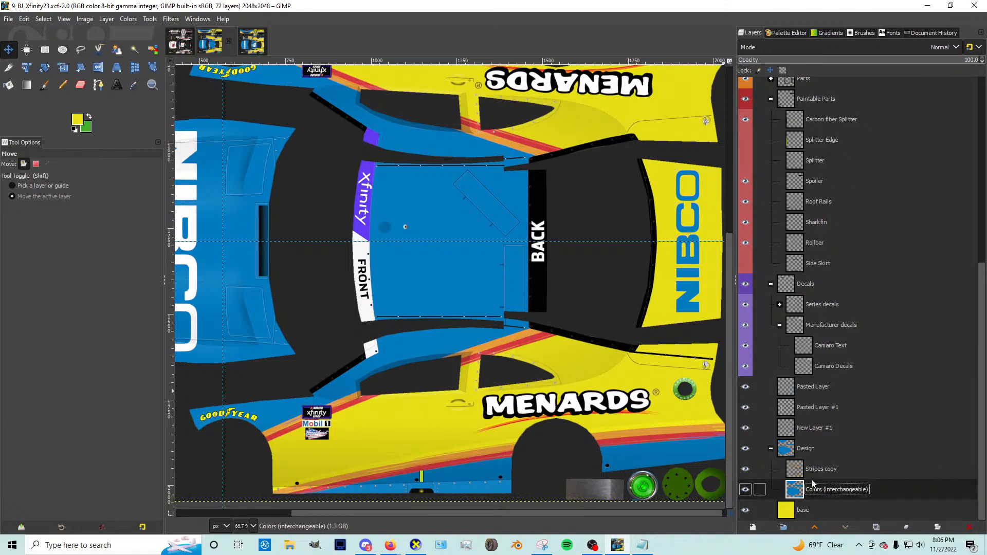
pyautogui.click(817, 471)
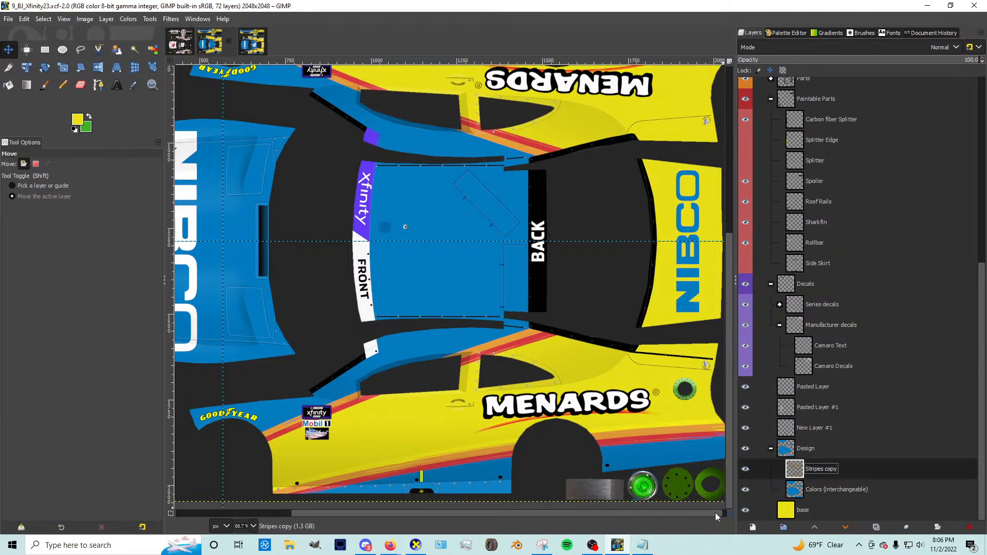
pyautogui.moveTo(715, 513)
pyautogui.mouseDown()
pyautogui.moveTo(699, 514)
pyautogui.moveTo(717, 513)
pyautogui.mouseUp()
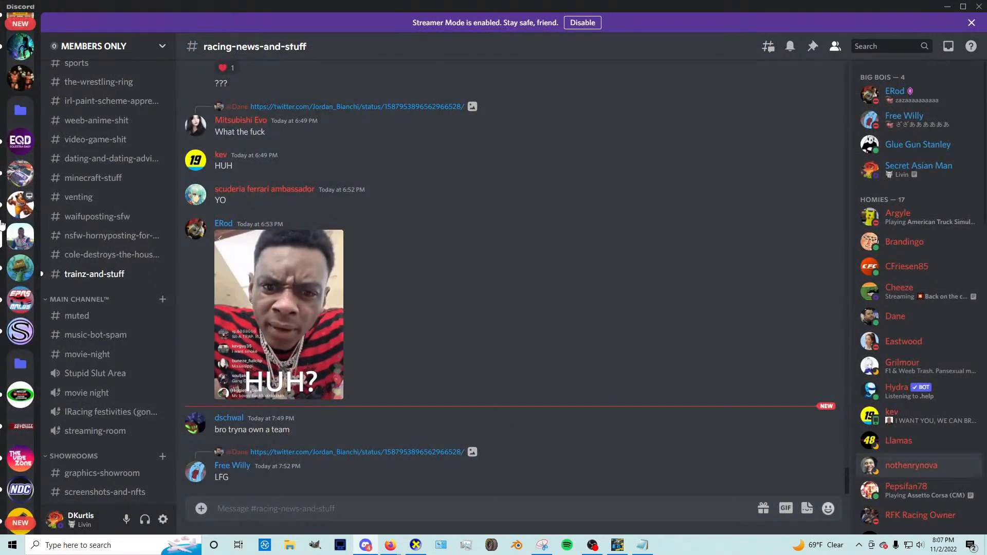
pyautogui.scroll(5, 15, 225)
pyautogui.click(19, 64)
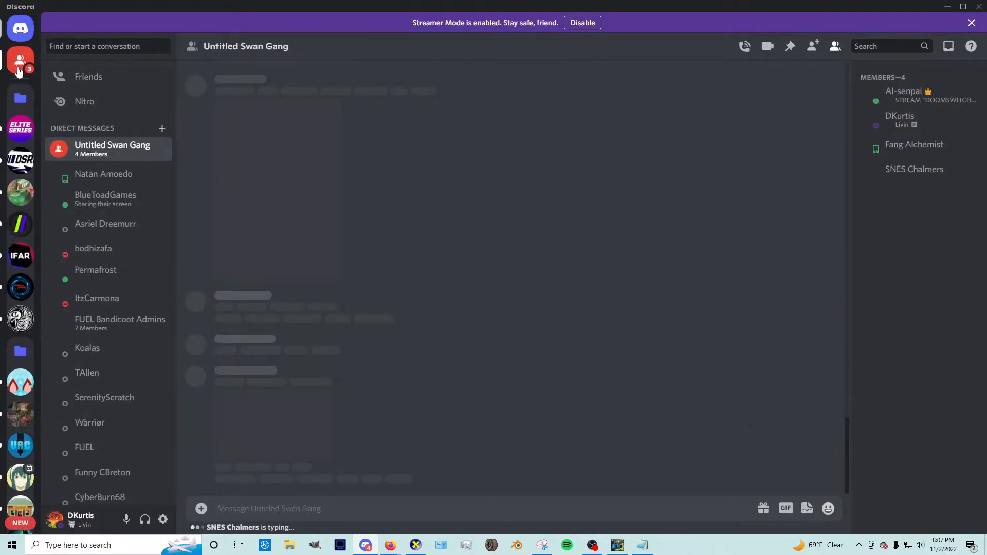
pyautogui.scroll(-5, 31, 286)
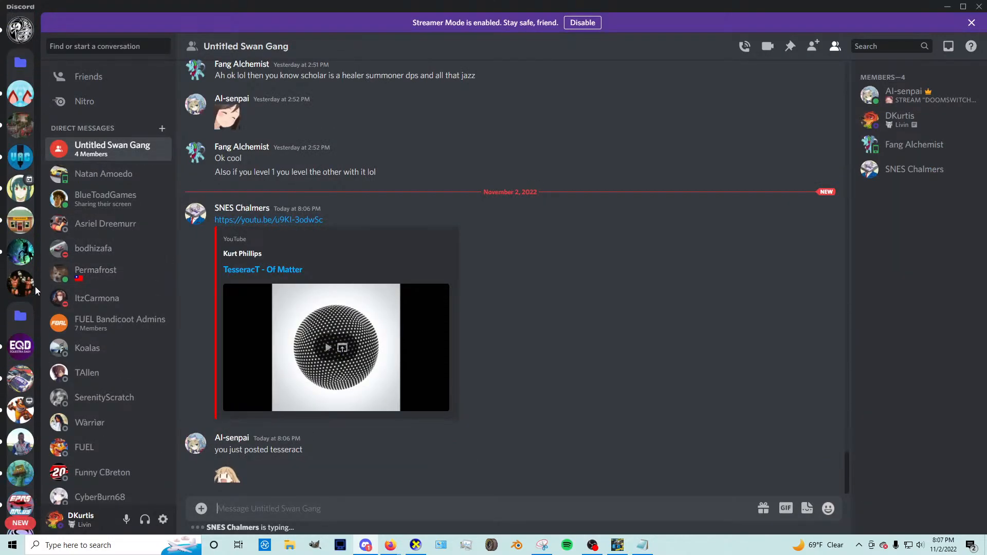
pyautogui.scroll(-4, 35, 286)
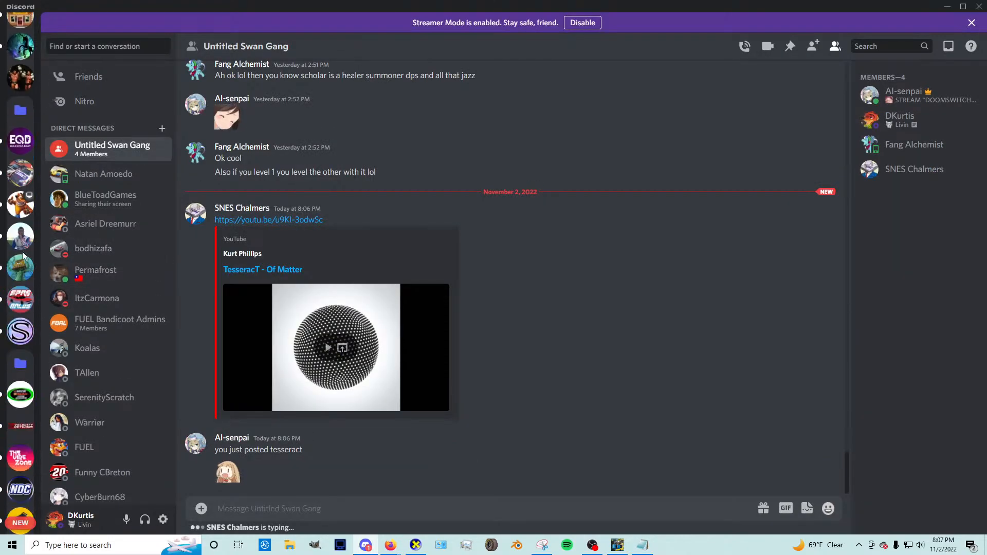
pyautogui.click(948, 7)
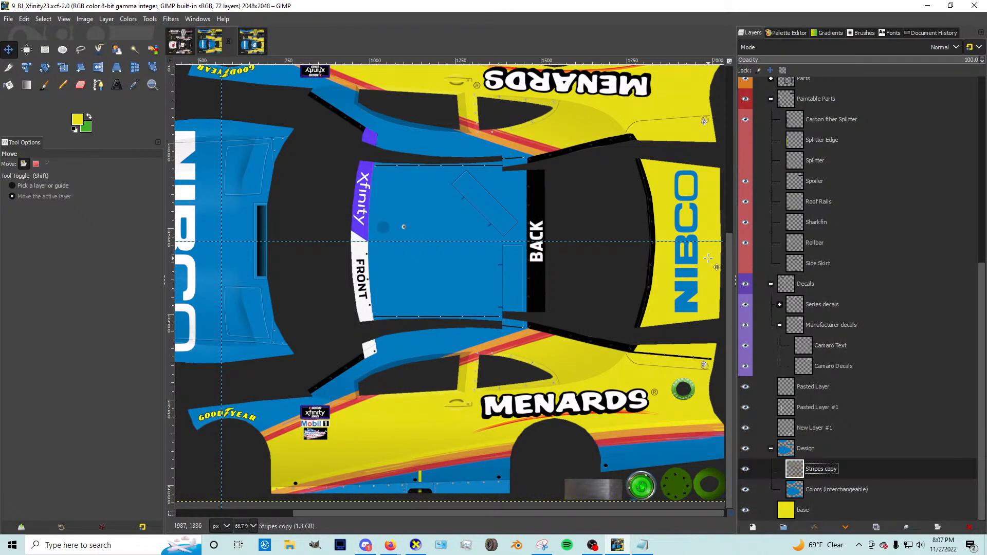
pyautogui.scroll(5, 975, 265)
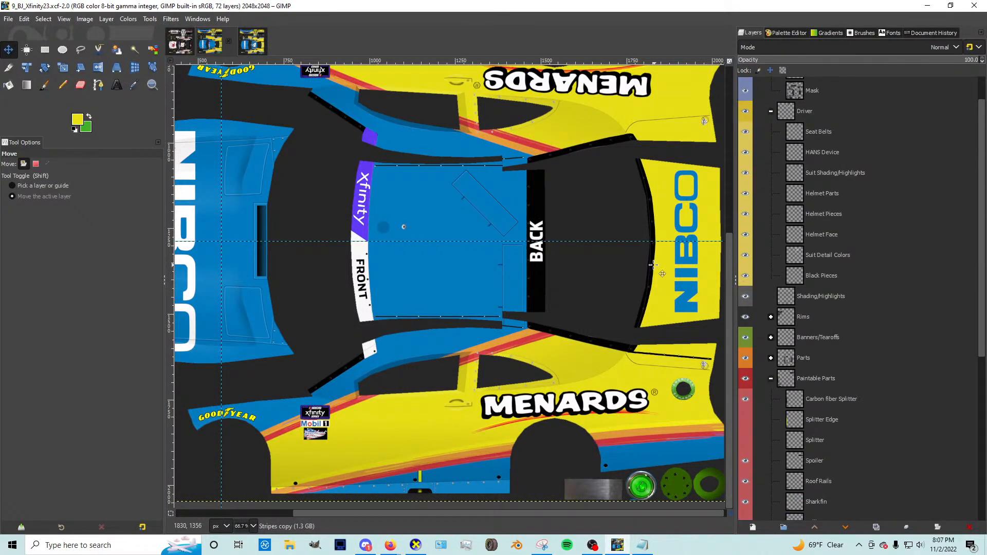
pyautogui.scroll(5, 707, 302)
pyautogui.scroll(-5, 664, 288)
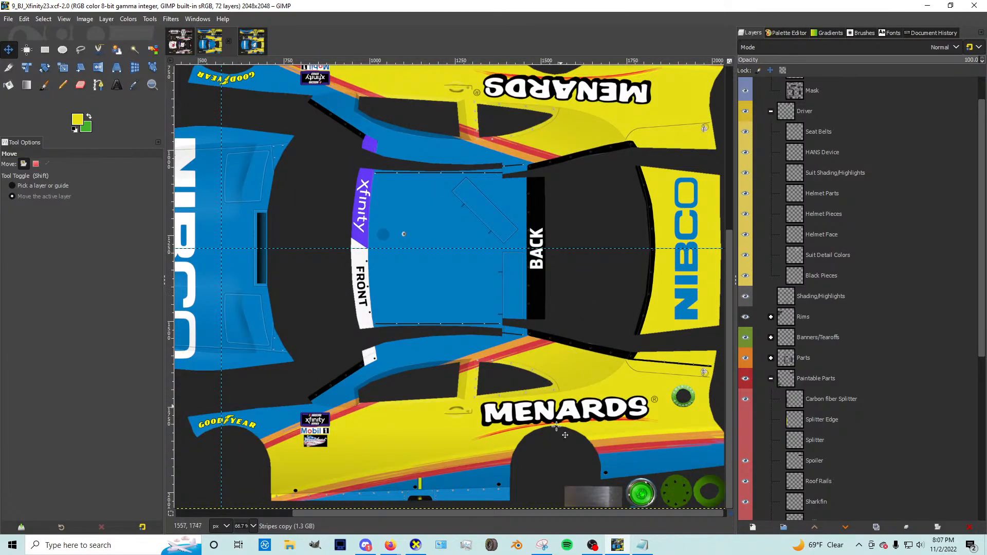
pyautogui.moveTo(537, 516); pyautogui.dragTo(524, 514)
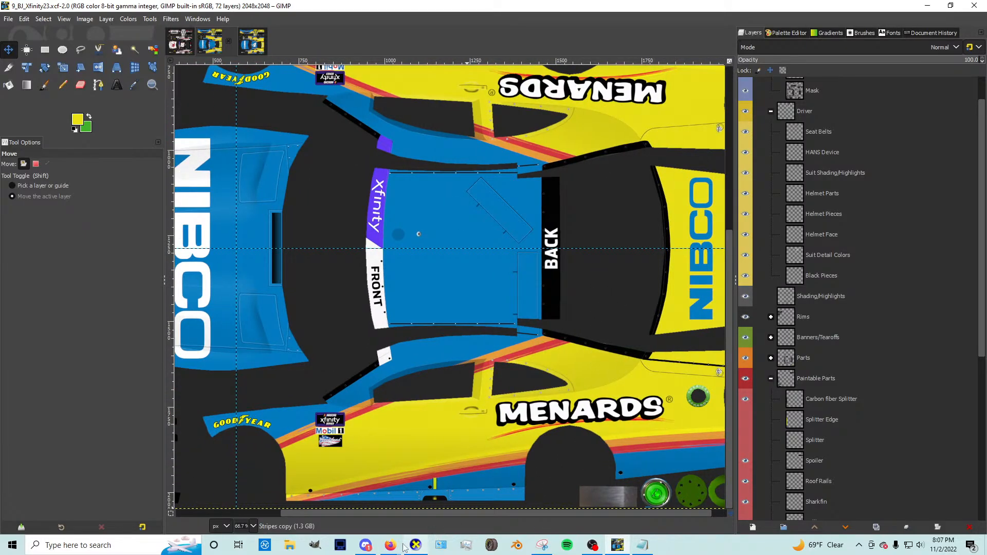
# Step: Switch to Firefox and look through the recent race photos on the 2022 #19 Joe Gibbs Racing paint schemes page
pyautogui.moveTo(390, 545)
pyautogui.click(420, 501)
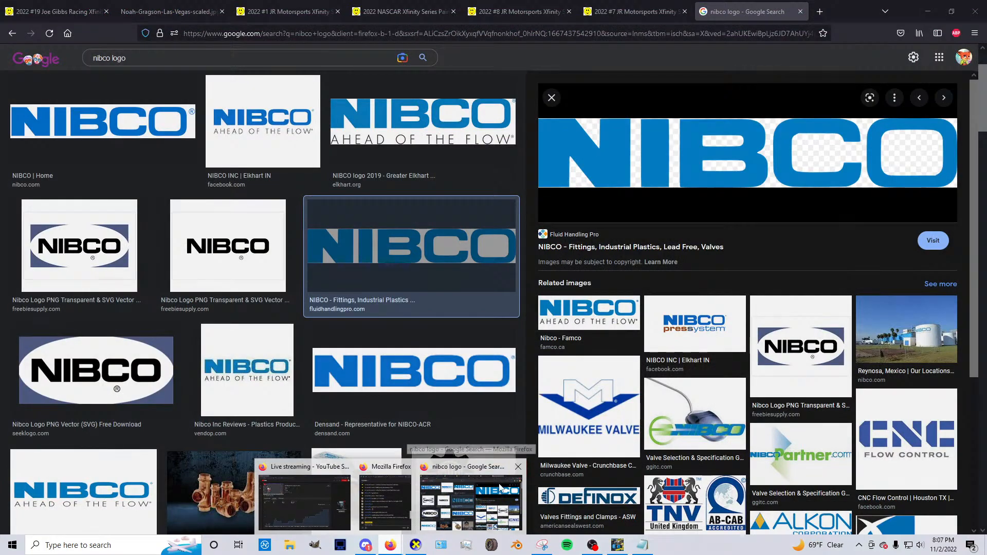
pyautogui.click(23, 4)
pyautogui.scroll(15, 500, 345)
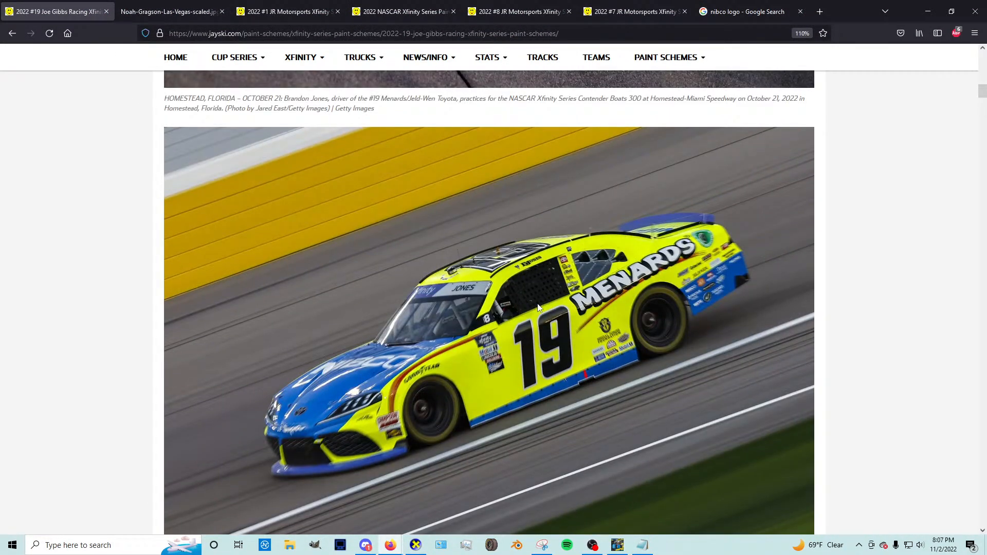
pyautogui.rightClick(526, 315)
pyautogui.click(441, 283)
pyautogui.scroll(10, 452, 288)
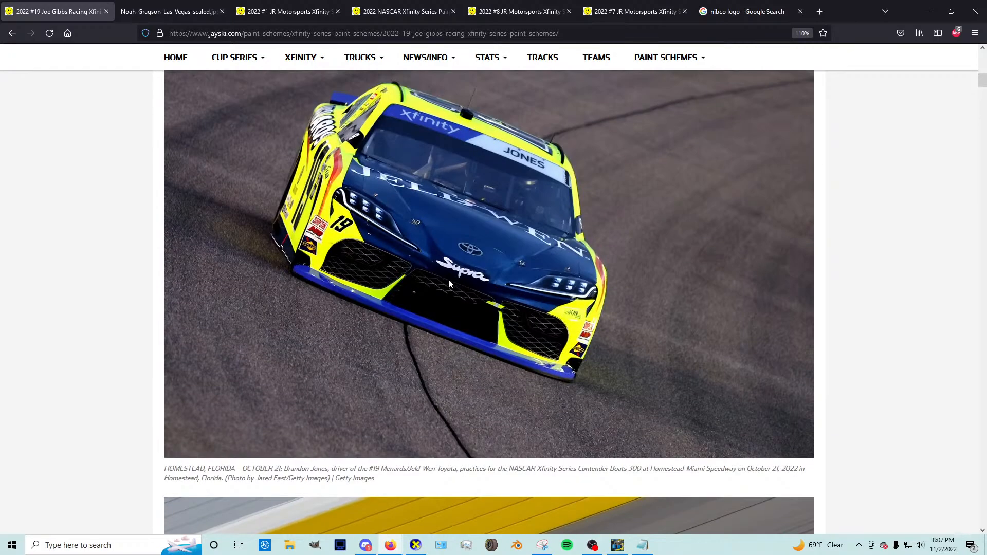
pyautogui.scroll(5, 465, 289)
pyautogui.scroll(-15, 470, 285)
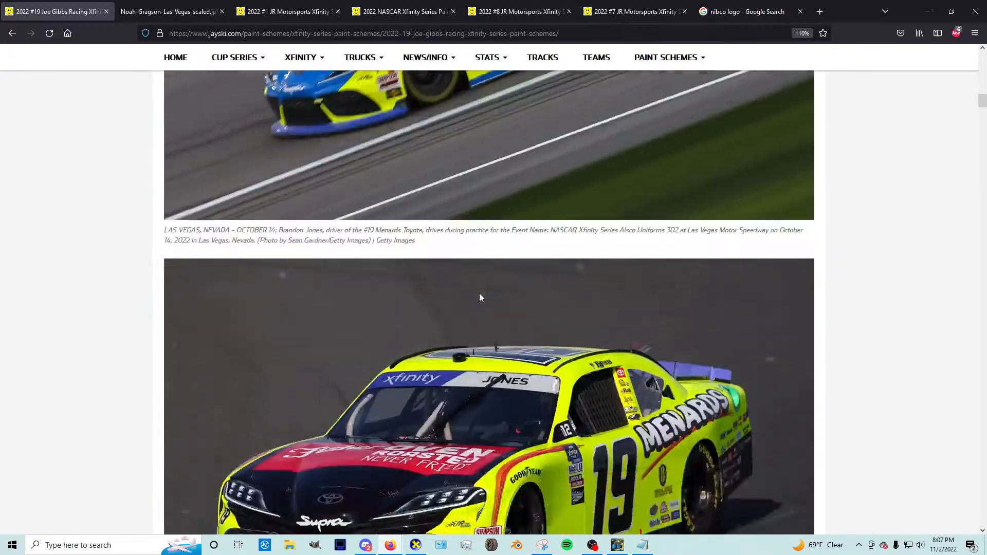
pyautogui.scroll(-18, 483, 299)
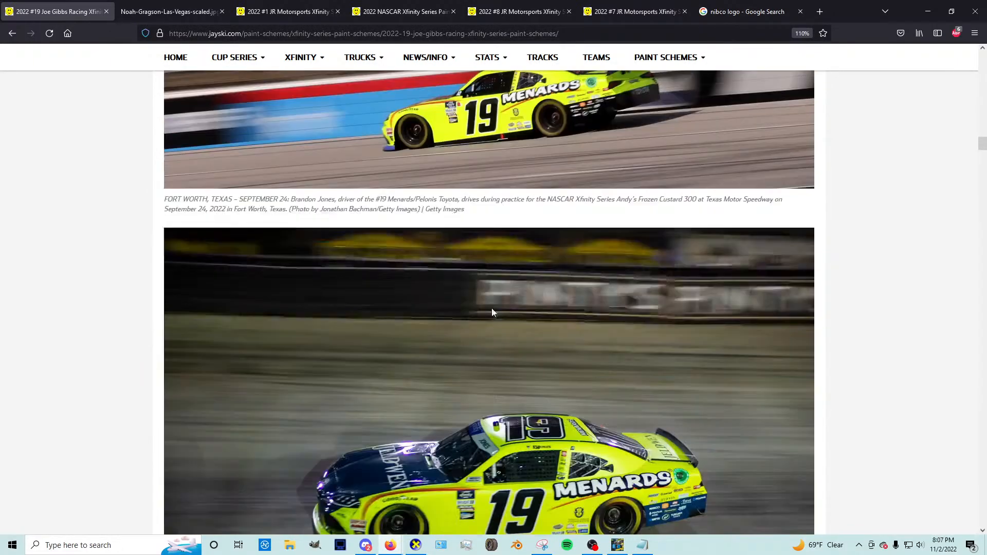
# Step: Open the #19 Menards Bristol photo in its own tab and view the car enlarged
pyautogui.scroll(-5, 493, 312)
pyautogui.rightClick(489, 285)
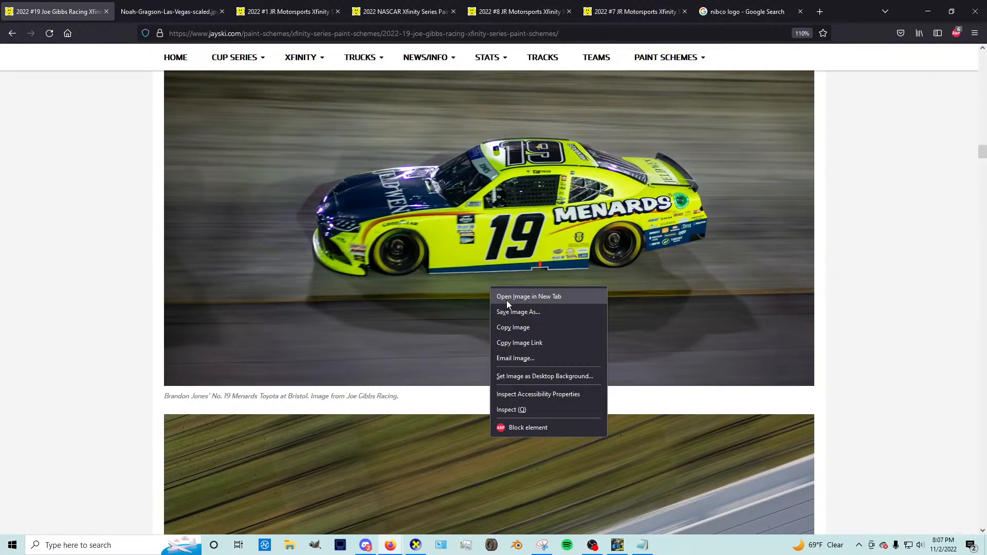
pyautogui.click(507, 296)
pyautogui.click(159, 16)
pyautogui.click(539, 259)
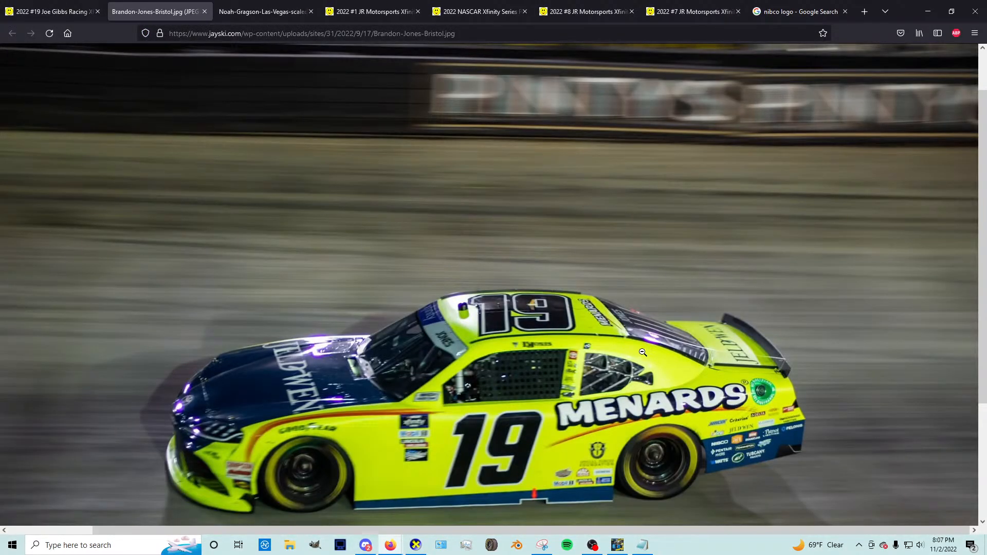
pyautogui.scroll(-2, 643, 352)
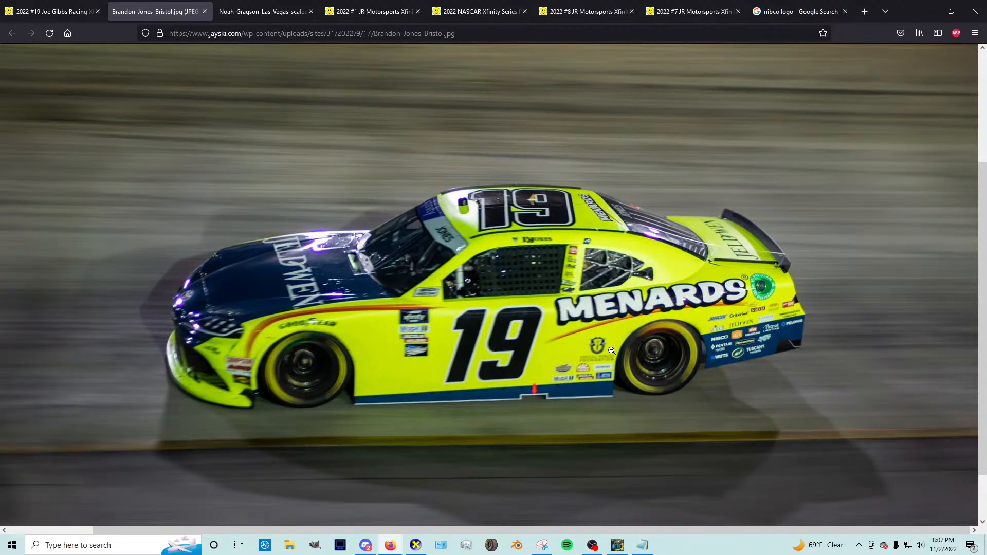
# Step: Examine the earlier 2022 #19 Menards car photos on the paint schemes page, comparing sponsor variations and lower side colors
pyautogui.click(28, 4)
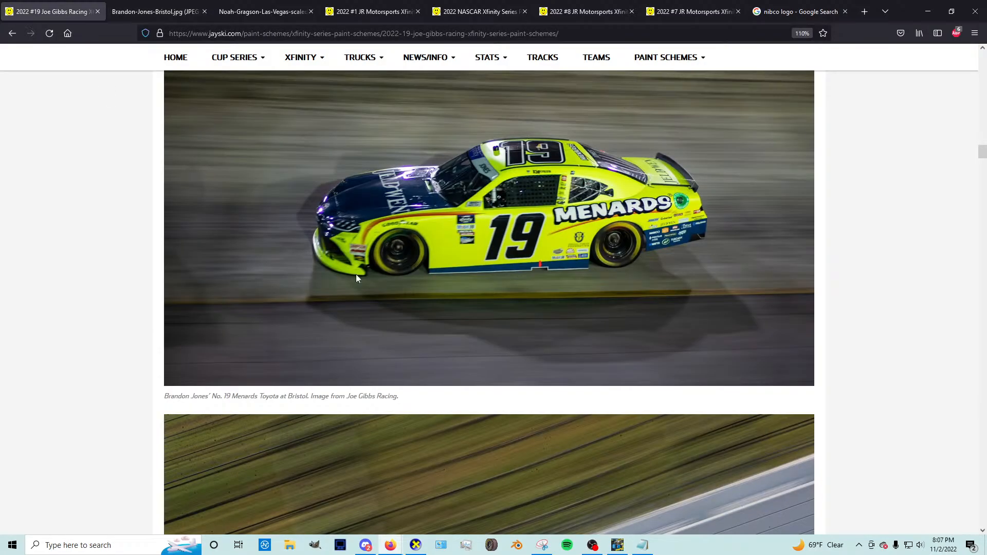
pyautogui.scroll(-10, 376, 297)
pyautogui.scroll(-12, 383, 294)
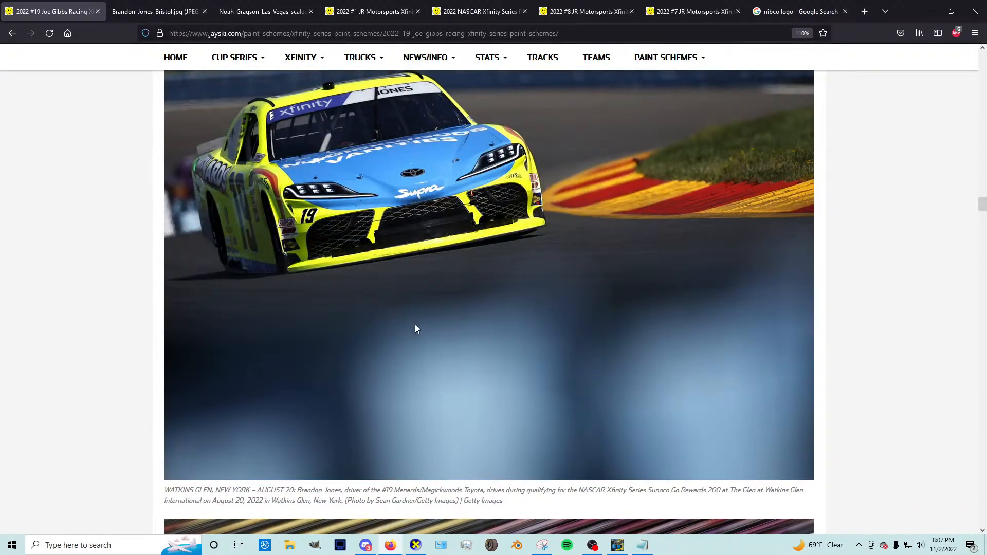
pyautogui.scroll(-12, 411, 334)
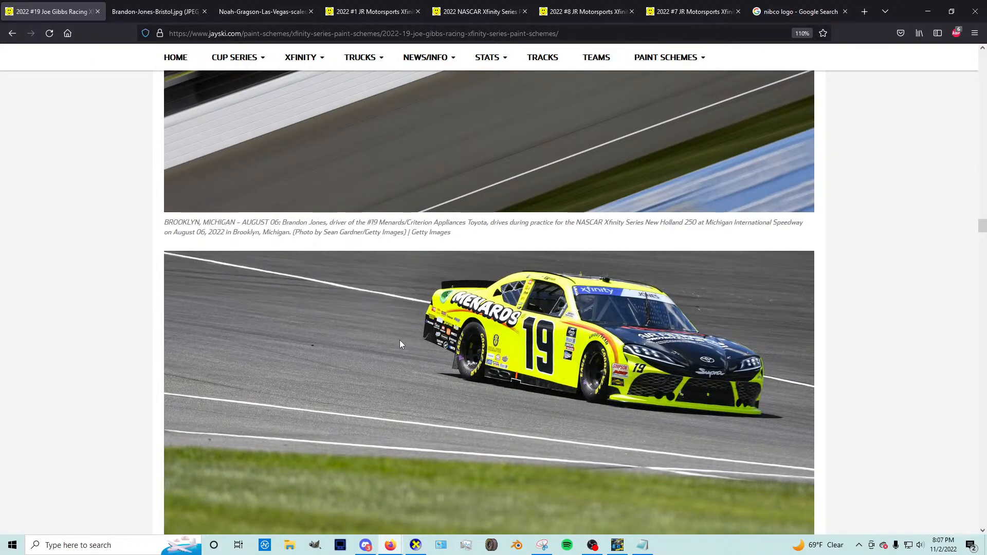
pyautogui.scroll(-10, 397, 346)
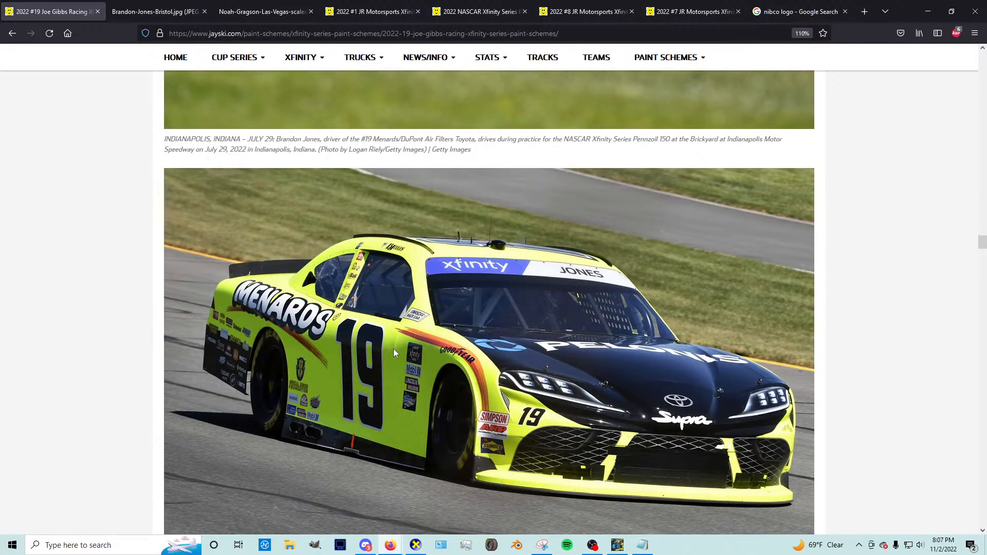
pyautogui.scroll(-4, 393, 348)
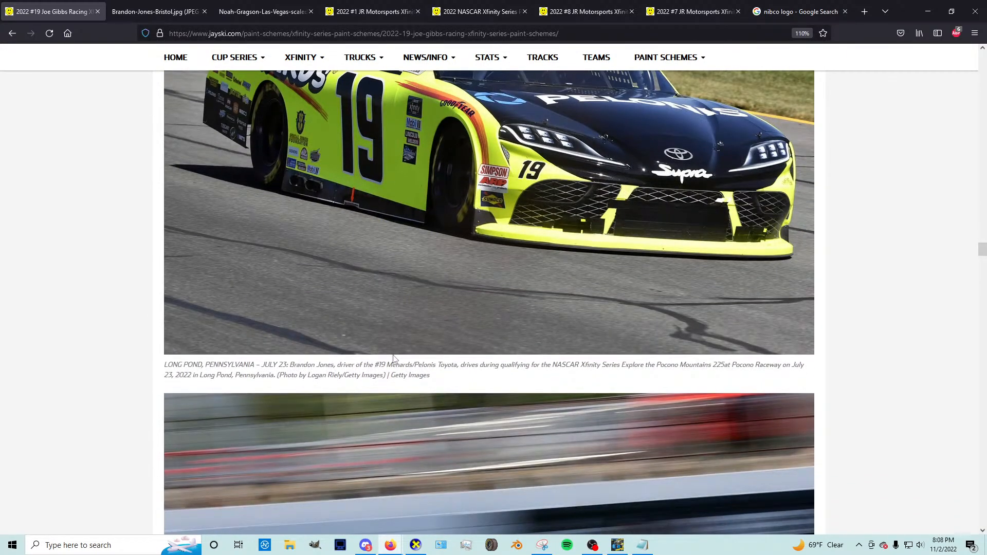
pyautogui.scroll(-3, 394, 358)
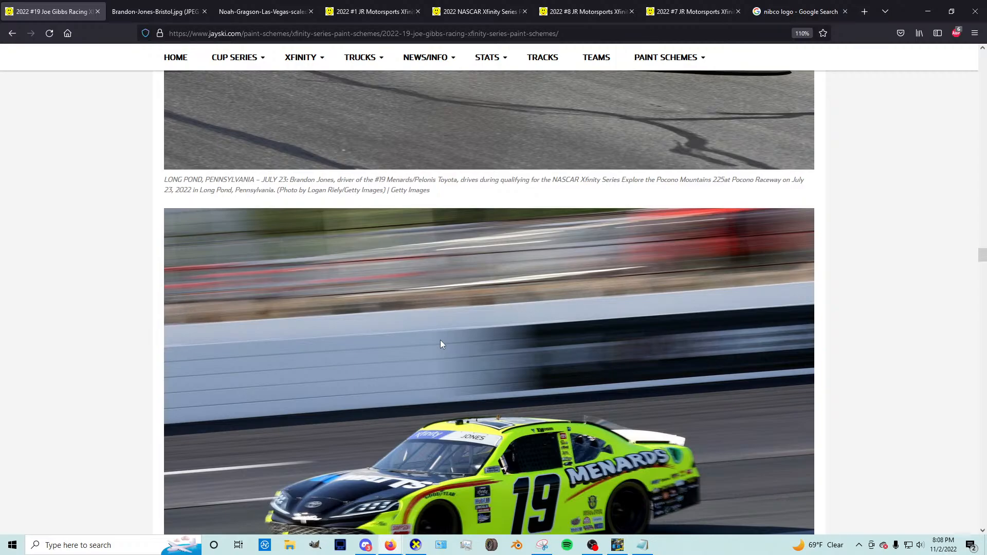
pyautogui.scroll(-3, 427, 337)
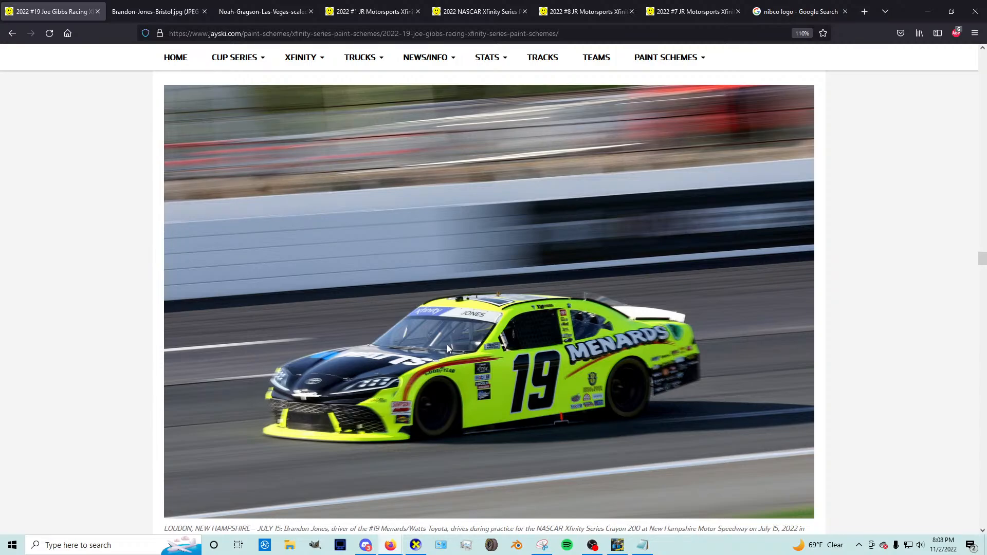
pyautogui.scroll(-5, 449, 350)
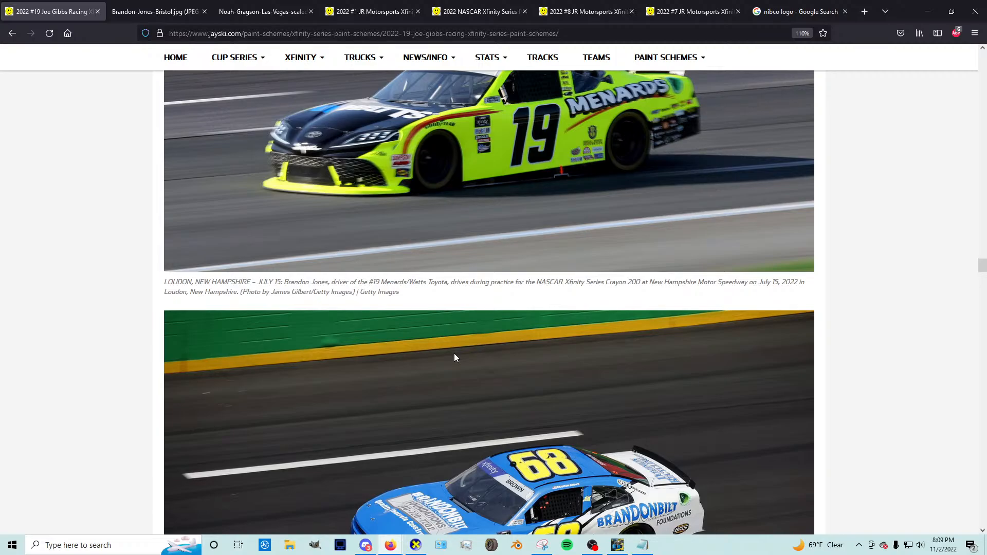
pyautogui.scroll(-15, 472, 354)
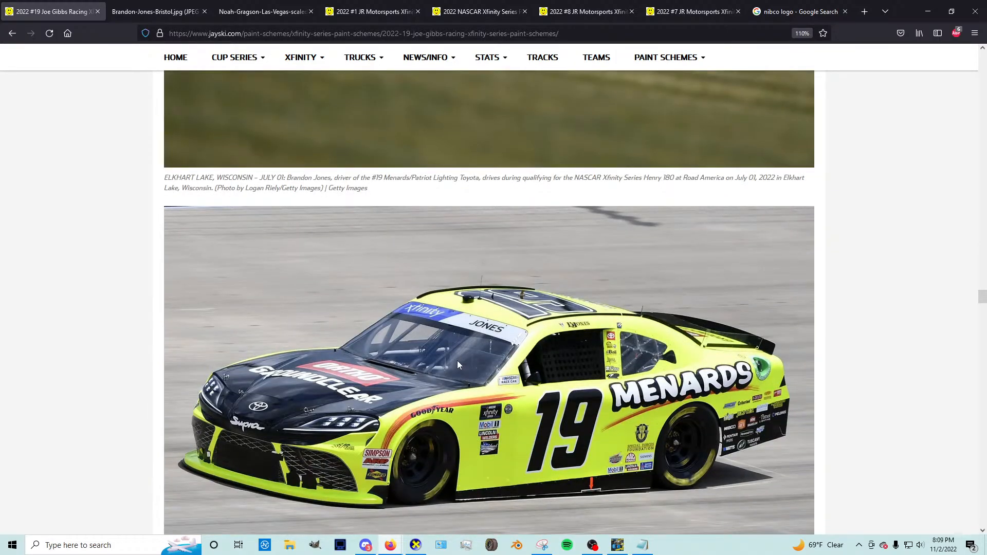
pyautogui.scroll(-10, 500, 333)
pyautogui.scroll(-20, 517, 335)
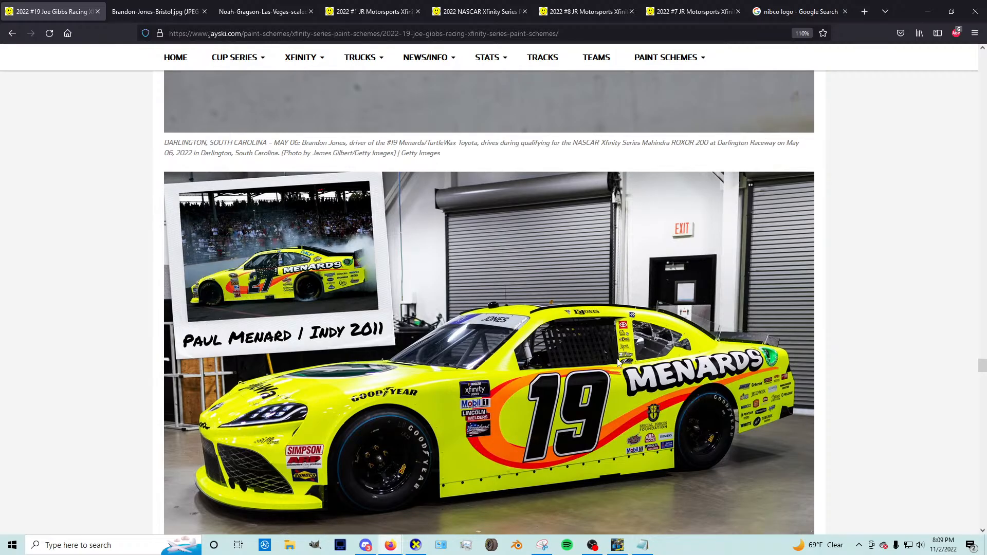
pyautogui.scroll(-7, 612, 360)
pyautogui.scroll(-10, 599, 352)
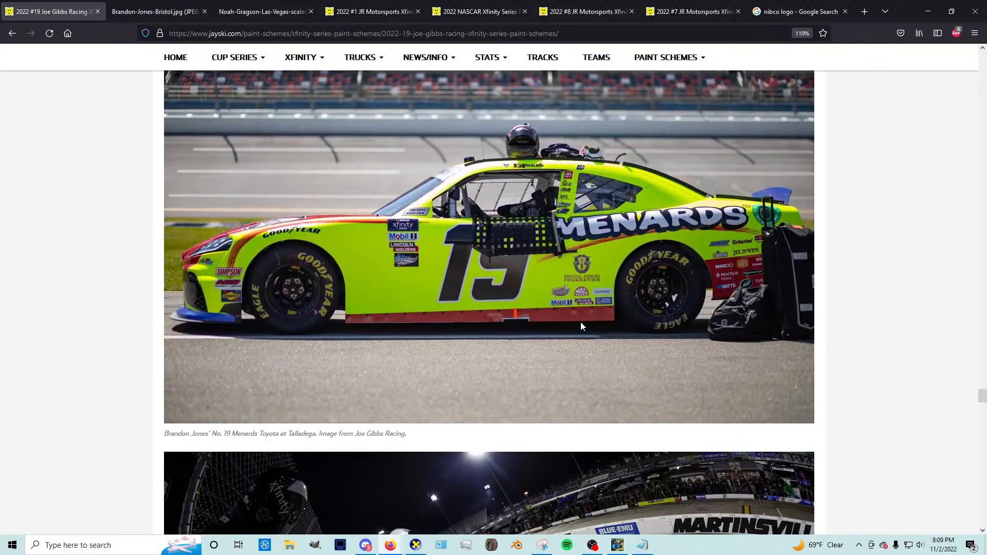
pyautogui.scroll(-20, 581, 326)
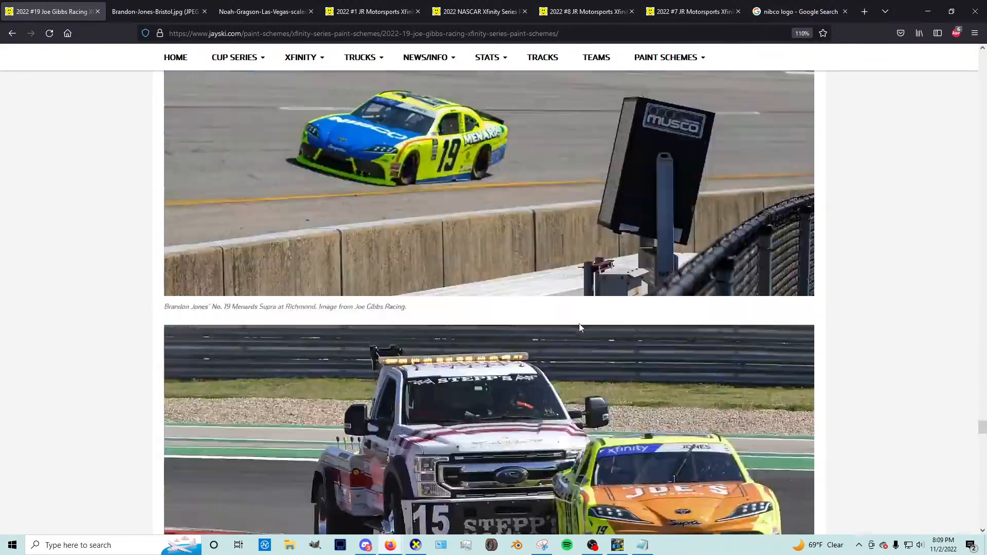
pyautogui.scroll(-15, 580, 327)
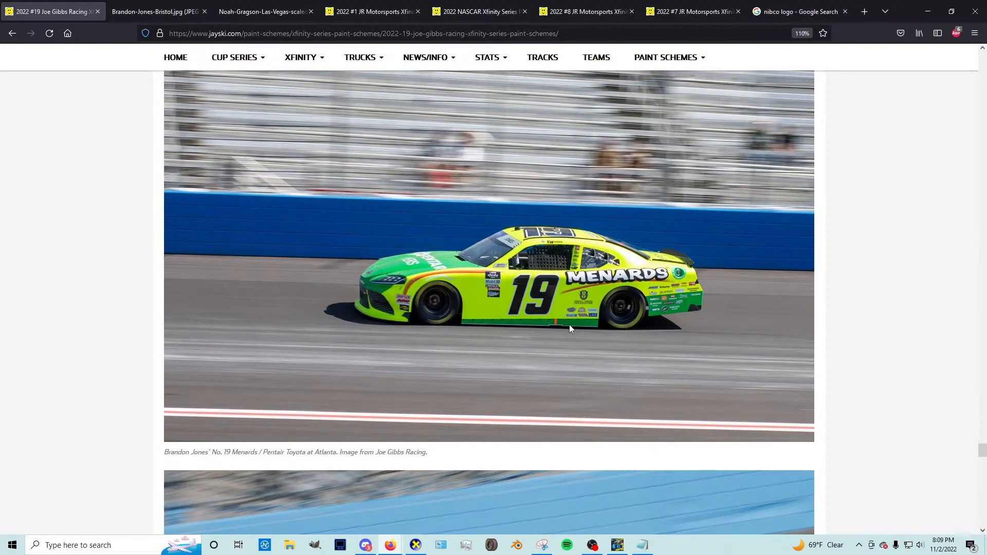
pyautogui.scroll(-10, 566, 329)
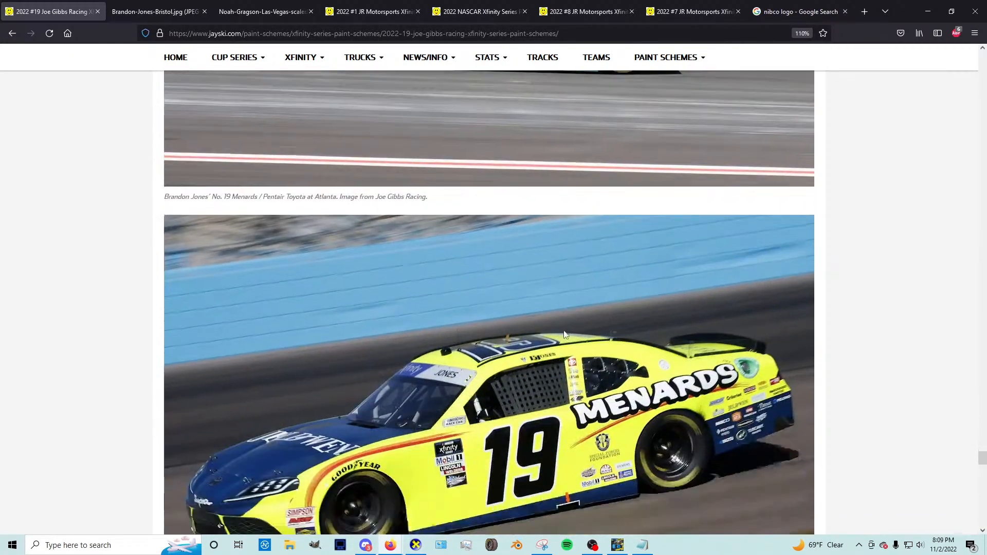
pyautogui.scroll(-20, 563, 334)
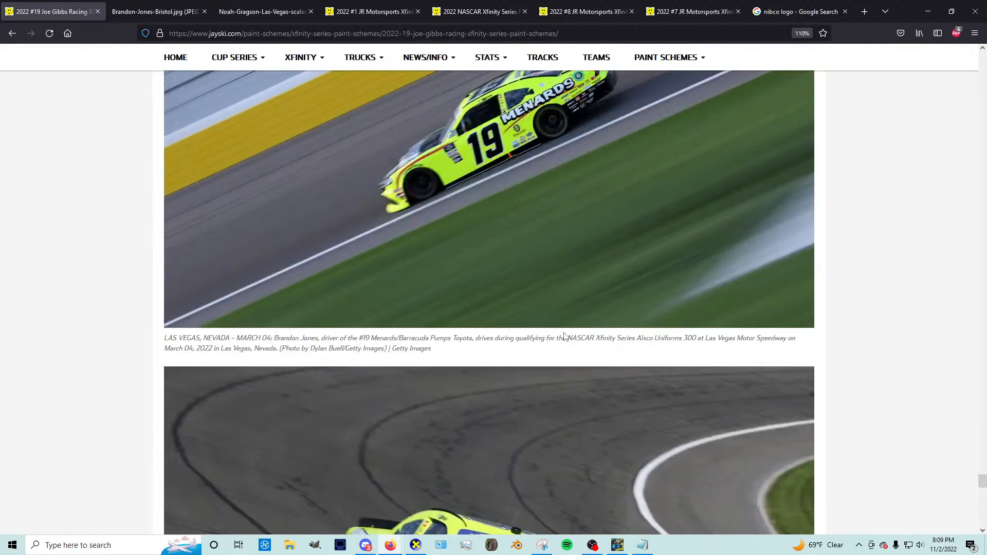
pyautogui.scroll(-12, 560, 335)
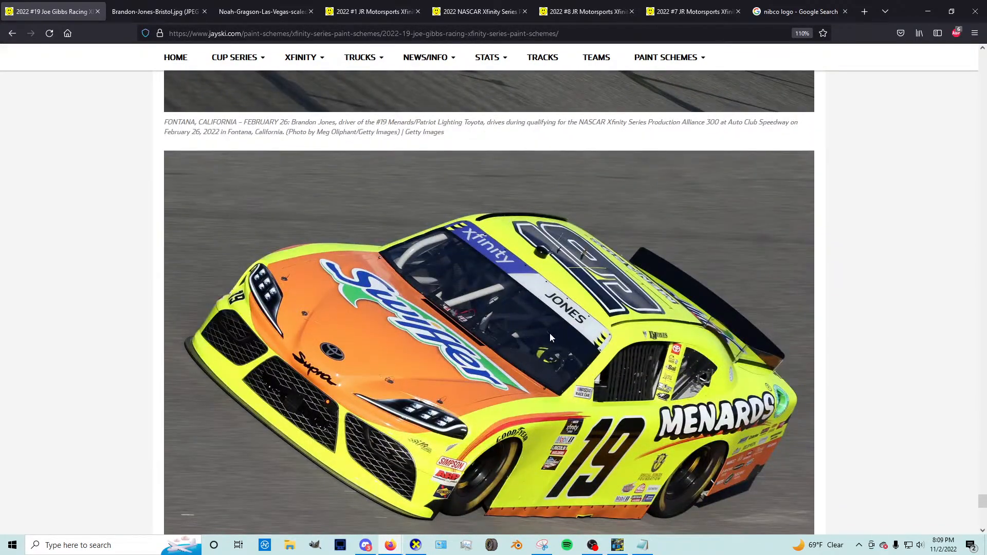
# Step: Open the #19 Menards/Swiffer Daytona side-view photo in its own tab
pyautogui.scroll(-14, 544, 347)
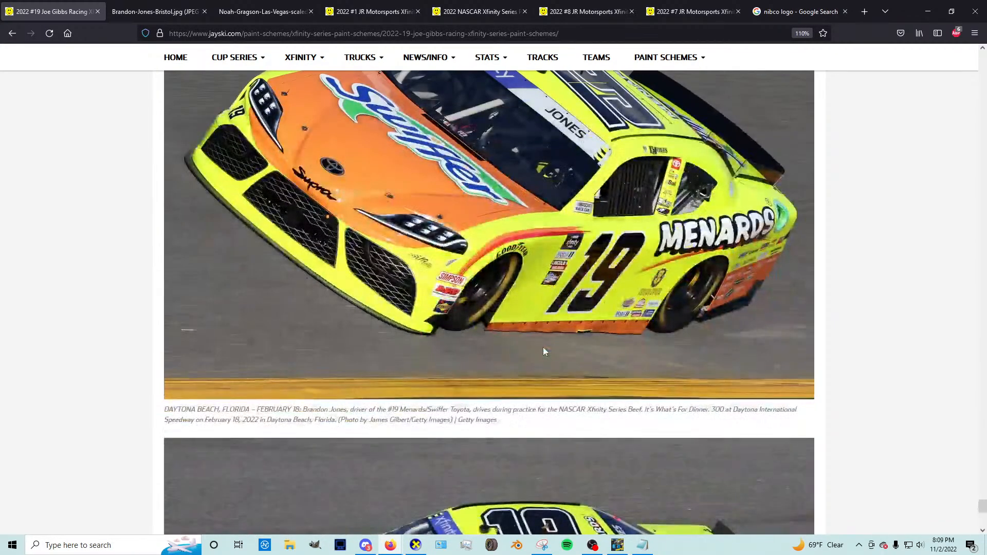
pyautogui.rightClick(543, 342)
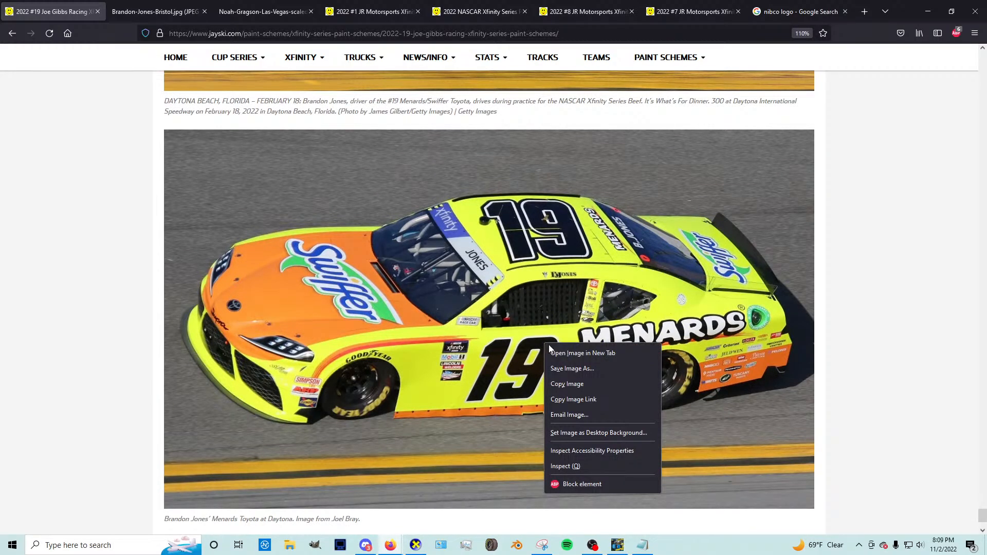
pyautogui.click(570, 352)
pyautogui.click(124, 8)
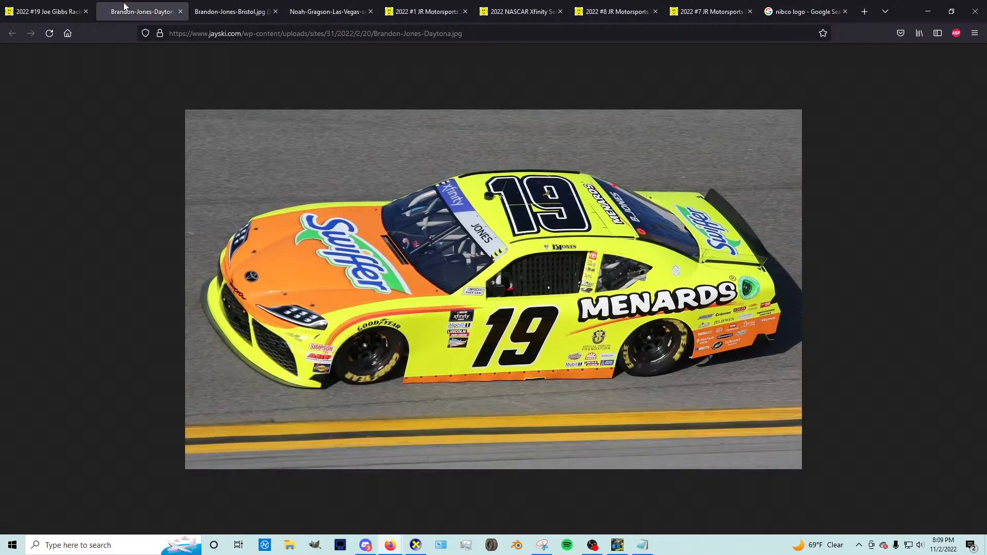
# Step: Examine the sponsor decals behind the rear wheel in the enlarged Bristol photo of the #19 car
pyautogui.click(225, 15)
pyautogui.click(702, 359)
pyautogui.click(702, 360)
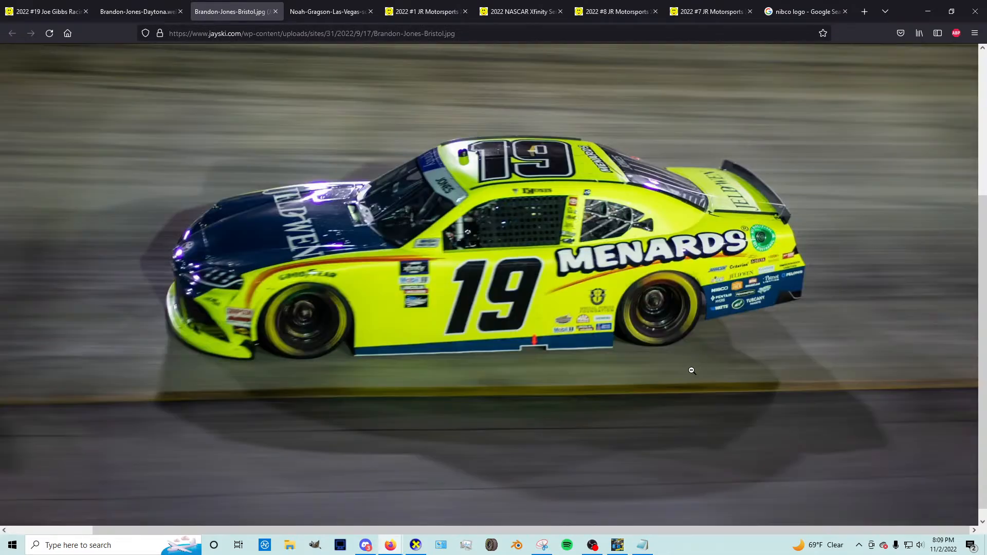
pyautogui.scroll(3, 849, 322)
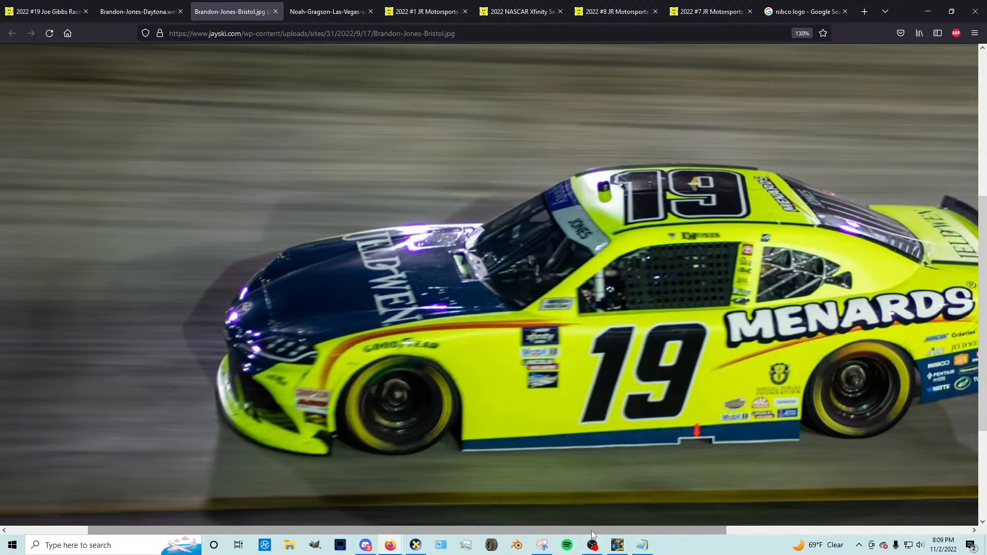
pyautogui.moveTo(580, 531); pyautogui.dragTo(829, 529)
pyautogui.scroll(1, 940, 116)
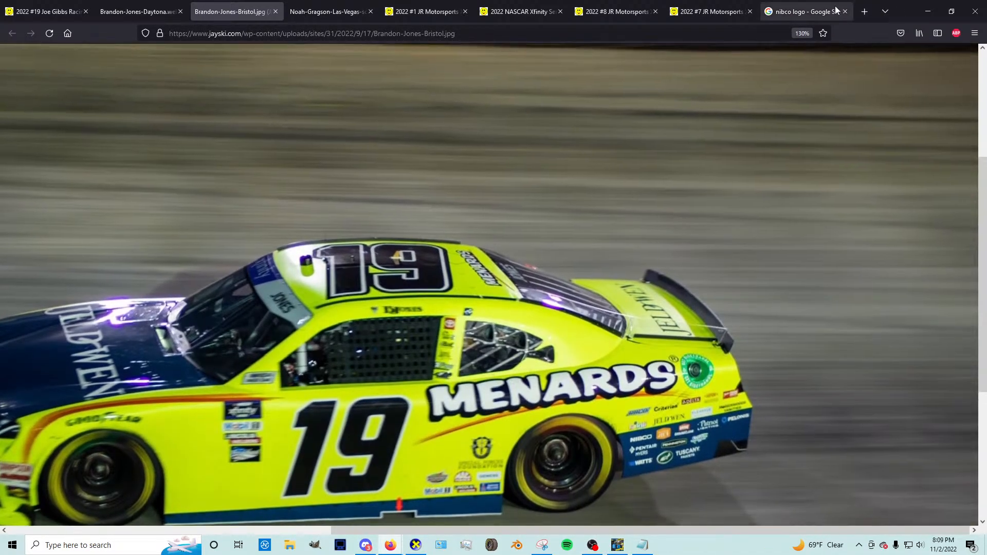
pyautogui.click(725, 254)
pyautogui.click(725, 254)
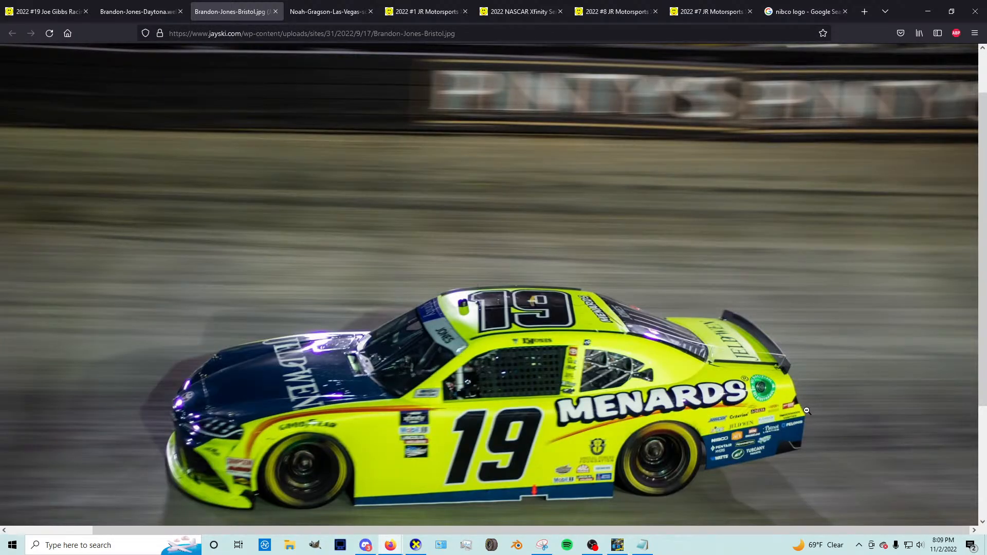
pyautogui.scroll(4, 801, 411)
pyautogui.moveTo(594, 529); pyautogui.dragTo(916, 530)
# Step: Search Google Images for "pelonis logo" and preview the Manuals+ result with the black emblem and wordmark
pyautogui.click(804, 11)
pyautogui.click(686, 34)
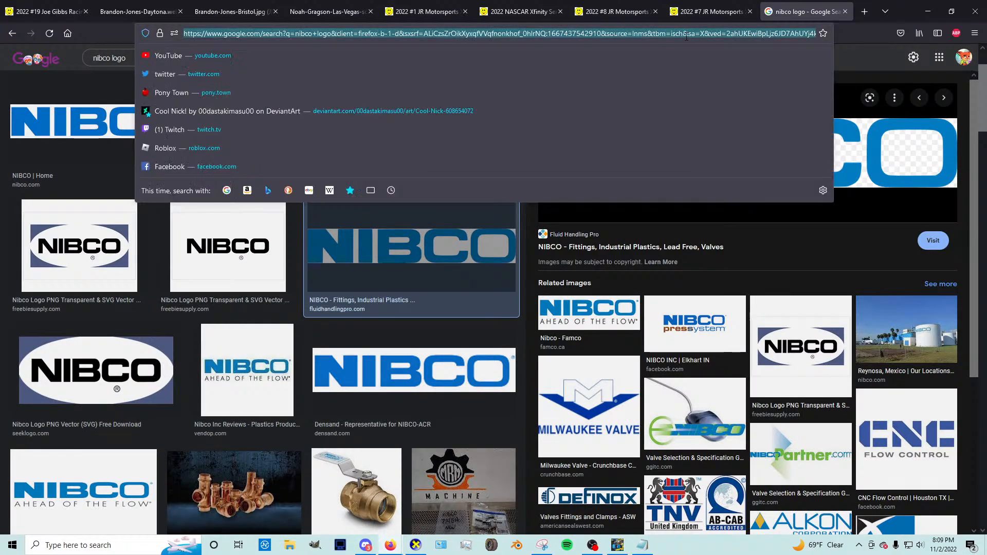
pyautogui.write('pelonis logo')
pyautogui.press('Return')
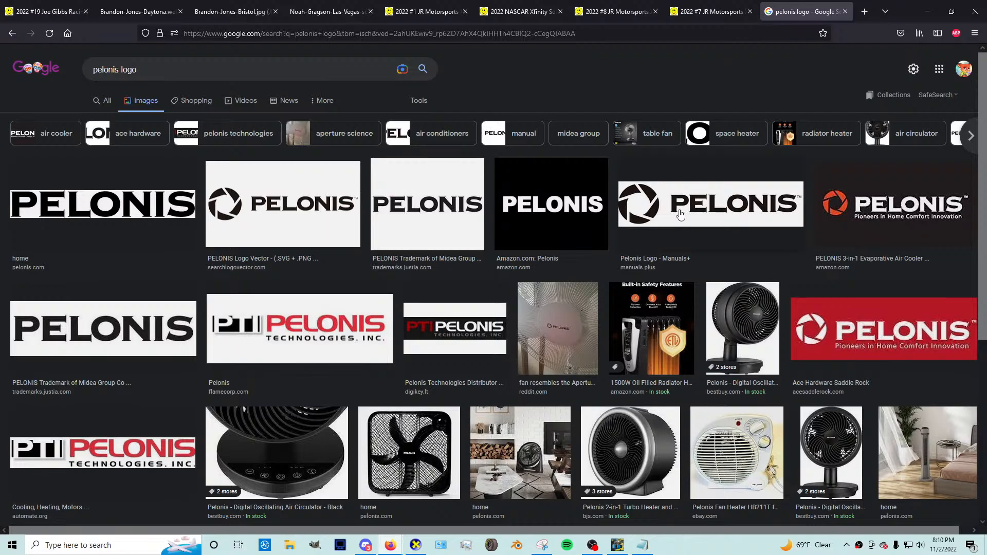
pyautogui.click(683, 214)
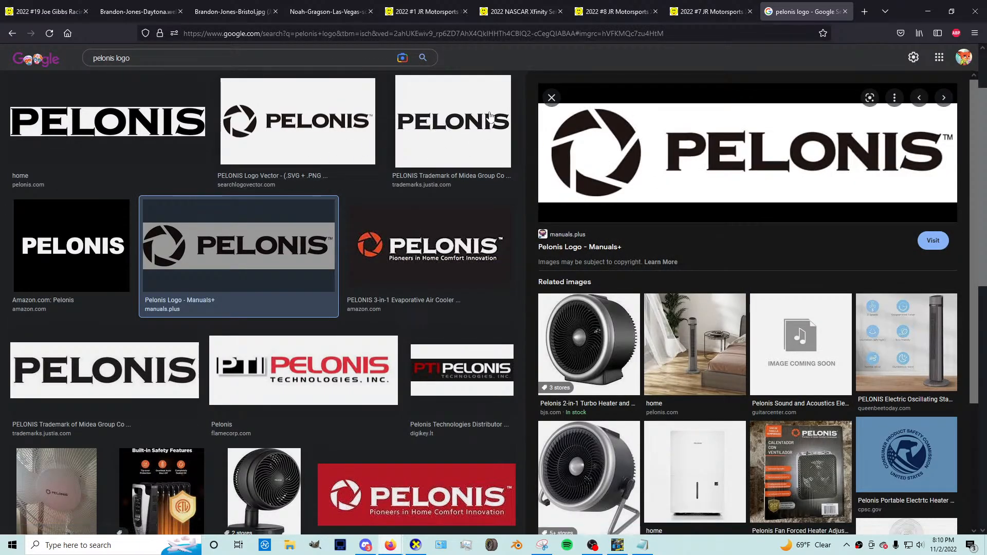
pyautogui.click(700, 11)
pyautogui.click(622, 11)
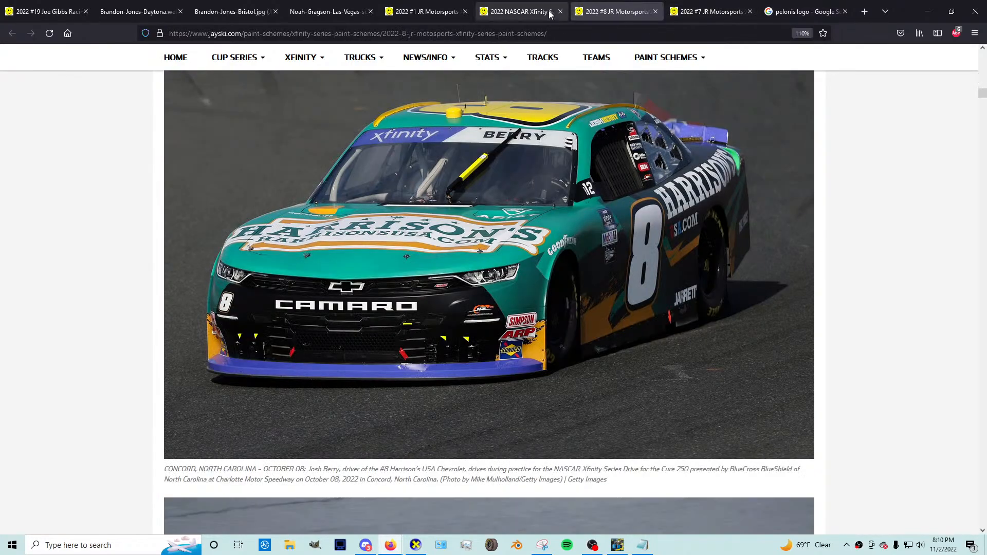
pyautogui.click(524, 10)
pyautogui.click(406, 1)
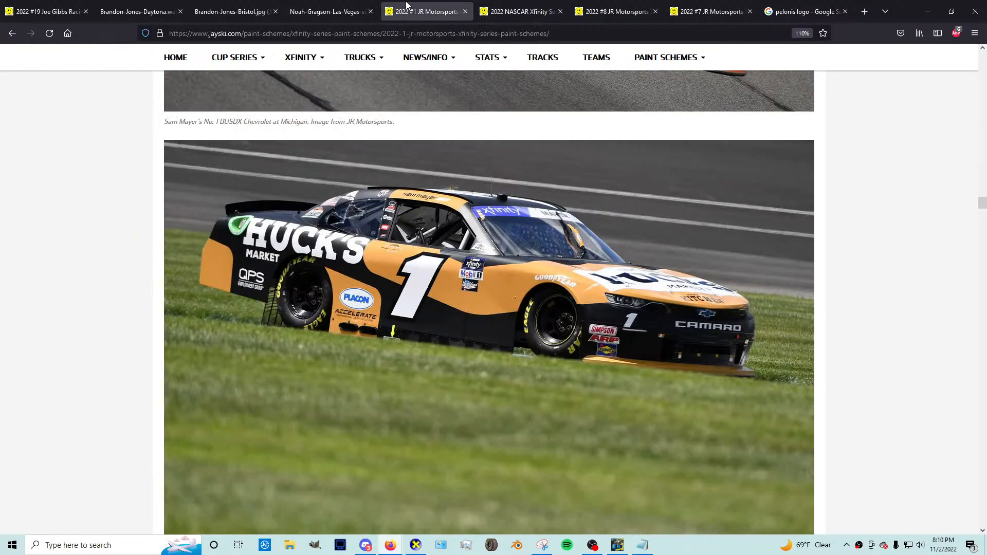
pyautogui.click(317, 13)
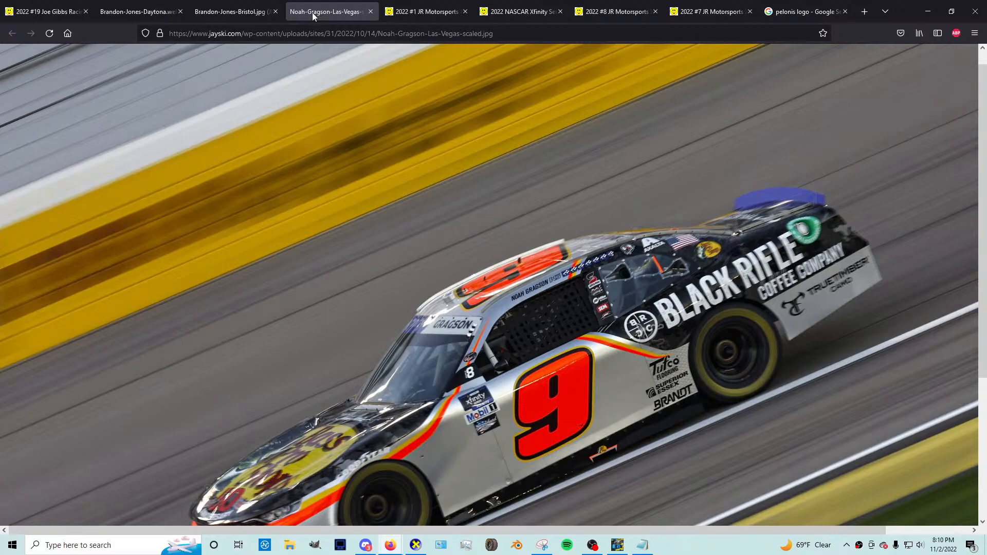
pyautogui.hotkey('alt', 'Tab')
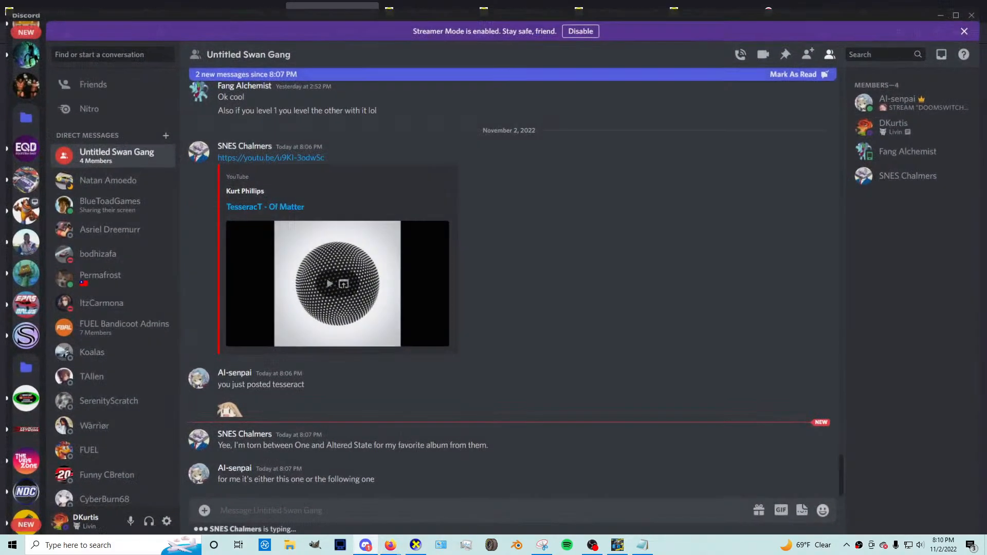
pyautogui.hotkey('alt', 'Tab')
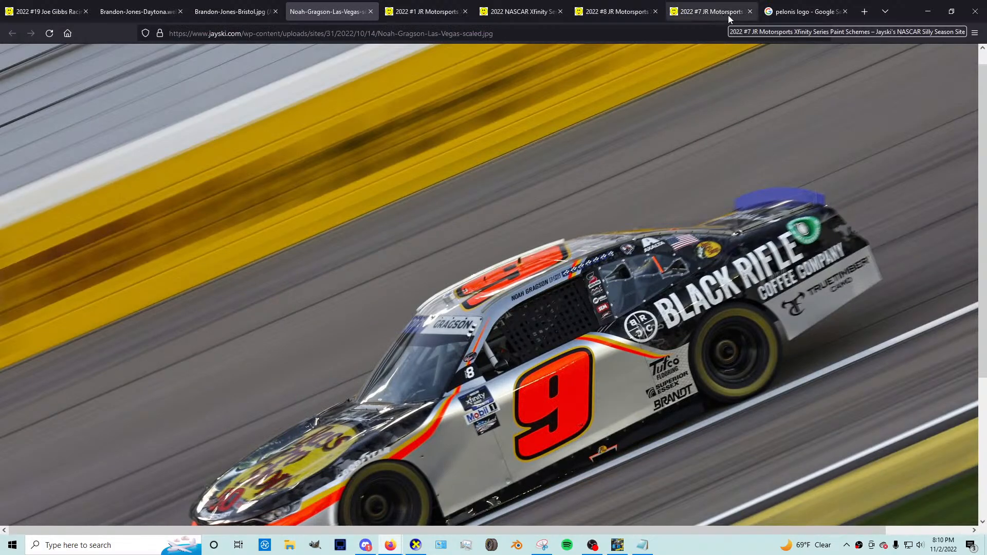
# Step: Preview the plain Pelonis wordmark from pelonis.com and check it against the open car reference pages
pyautogui.click(775, 13)
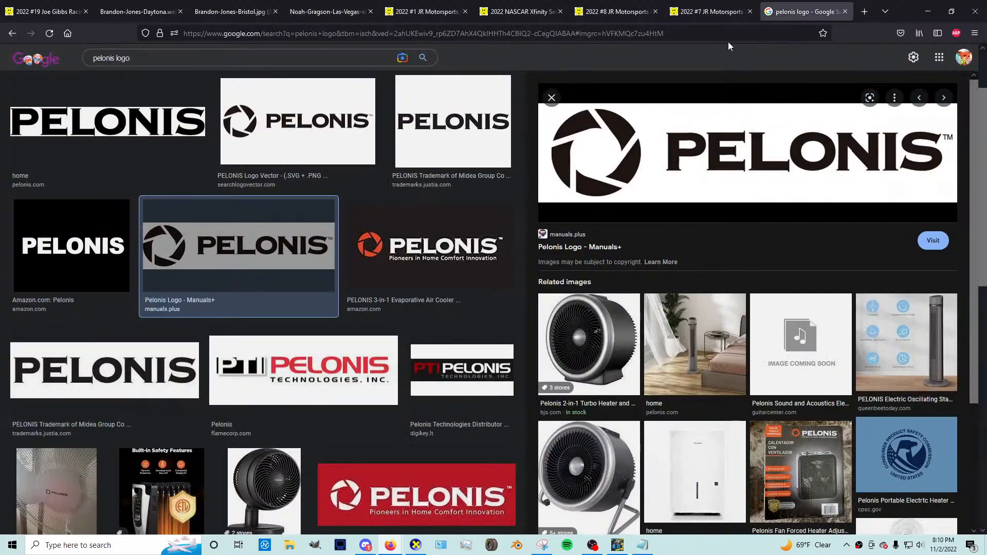
pyautogui.click(551, 98)
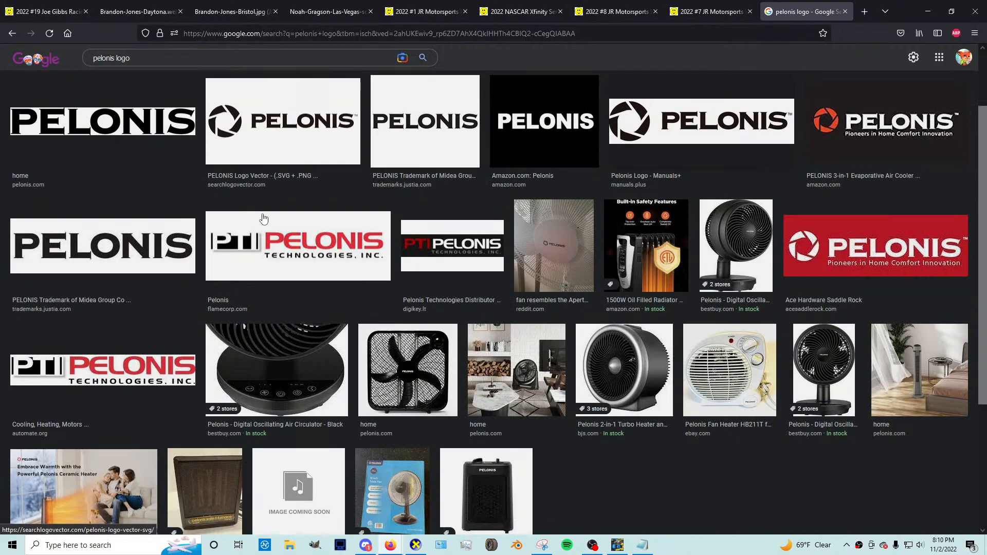
pyautogui.click(94, 152)
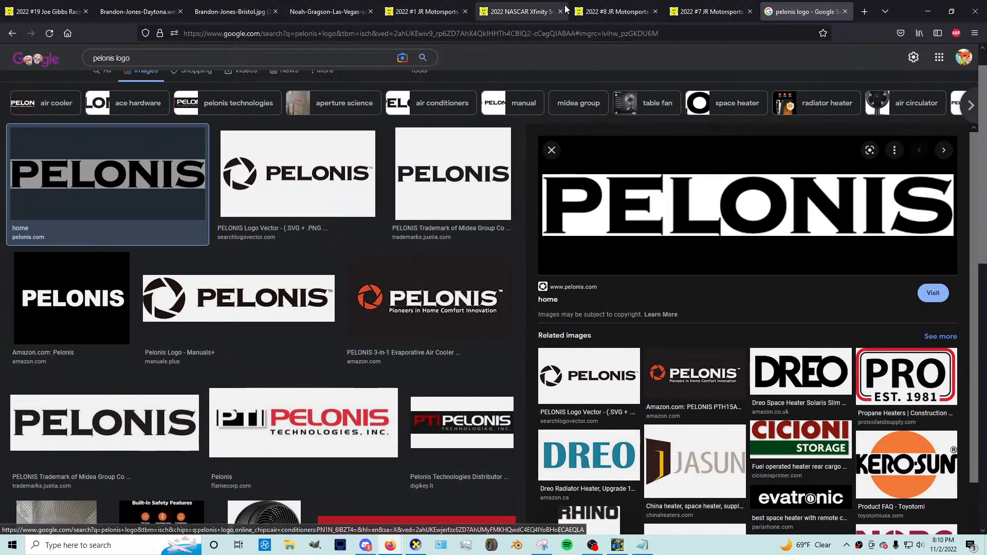
pyautogui.click(605, 8)
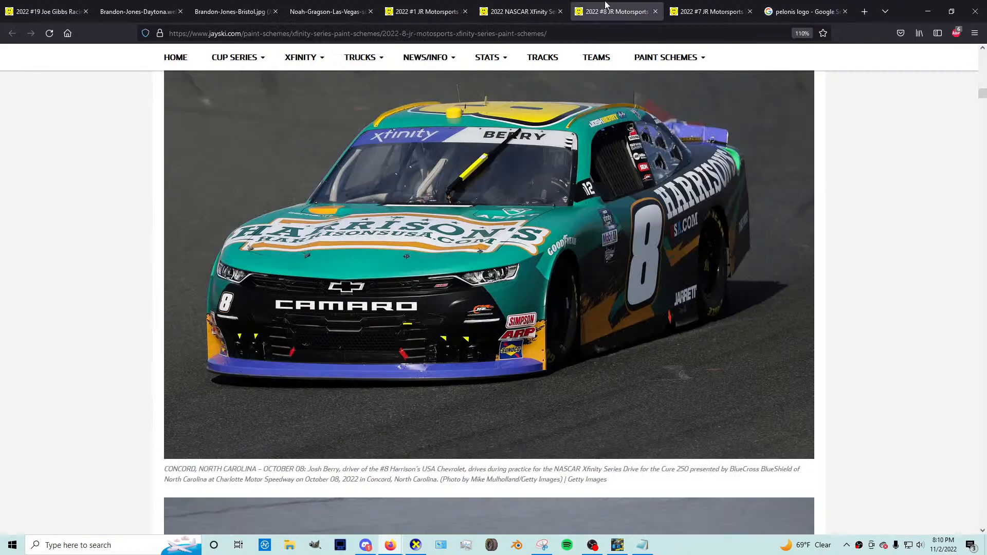
pyautogui.click(705, 10)
pyautogui.click(429, 7)
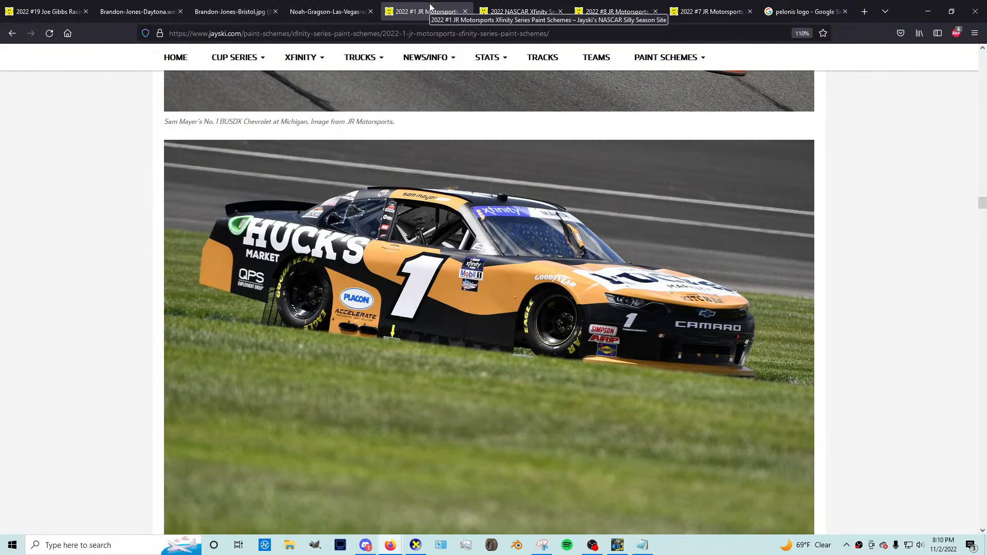
pyautogui.click(329, 7)
pyautogui.click(54, 6)
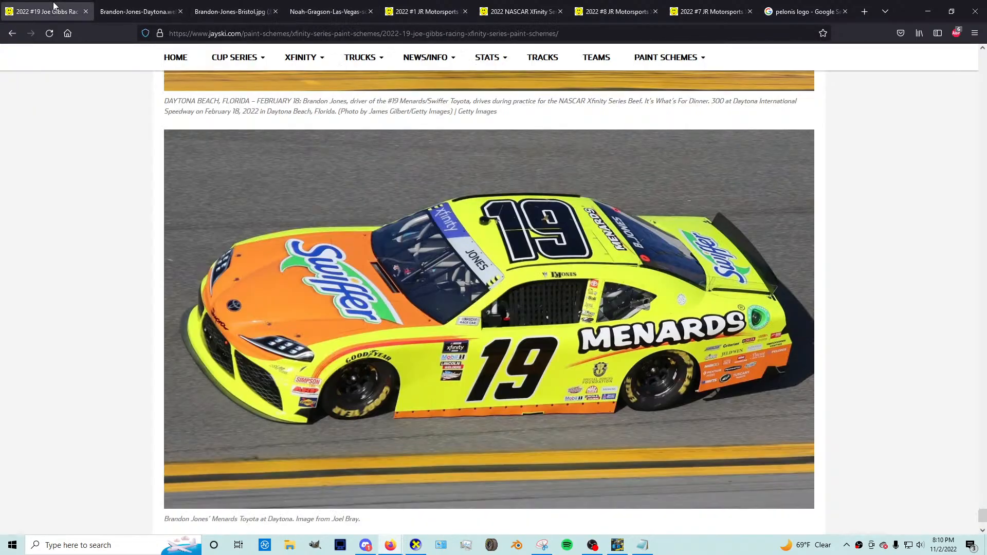
pyautogui.click(800, 7)
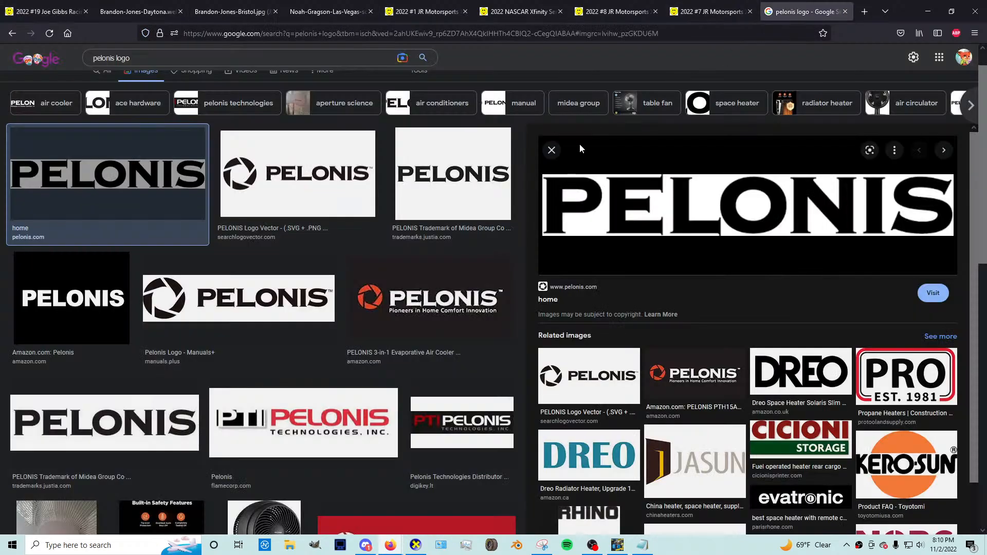
# Step: Open the SearchLogoVector Pelonis logo with the black emblem in its own tab and copy the image
pyautogui.click(360, 170)
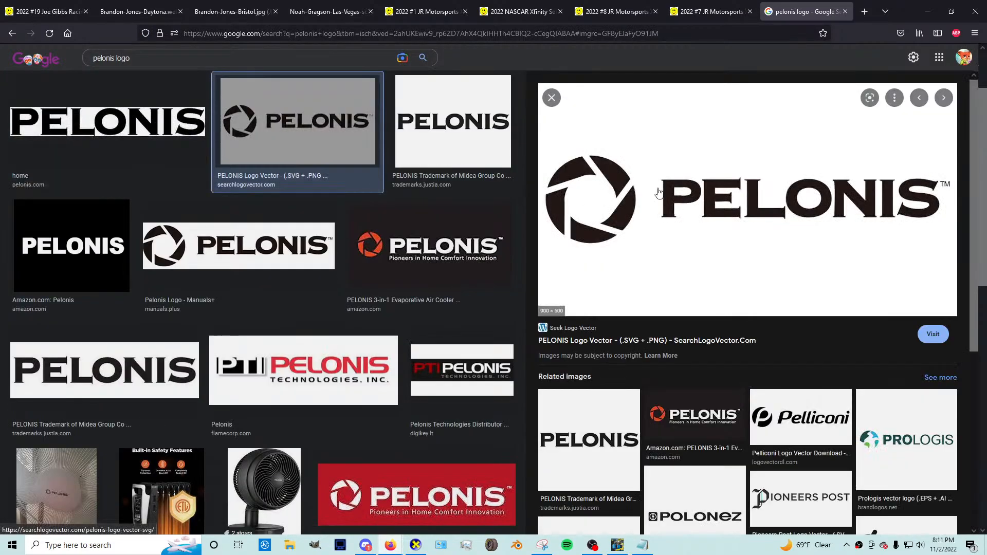
pyautogui.rightClick(658, 192)
pyautogui.click(704, 308)
pyautogui.click(780, 12)
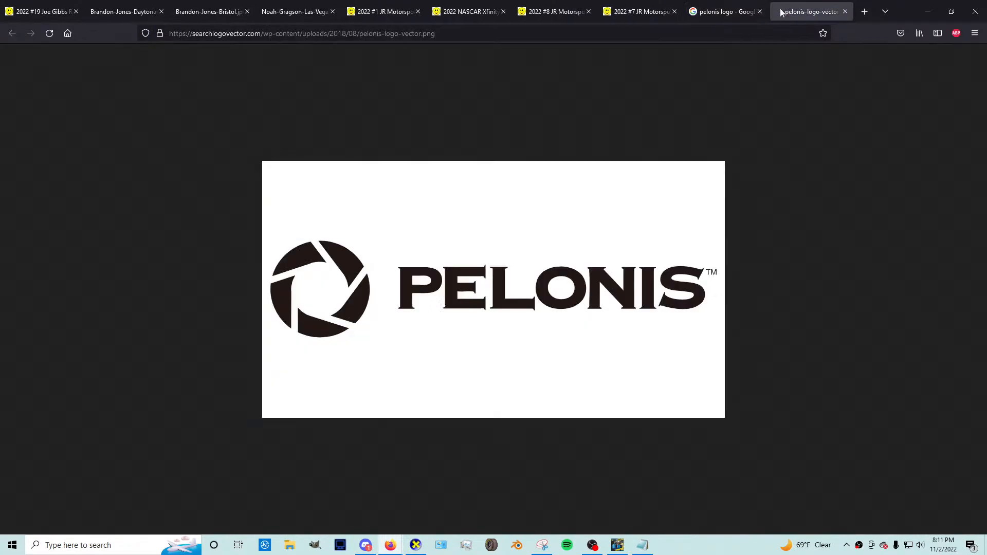
pyautogui.rightClick(573, 247)
pyautogui.click(585, 271)
# Step: Switch to GIMP, create a new 2048 x 2048 image, add a transparent layer and hide the green background
pyautogui.click(617, 544)
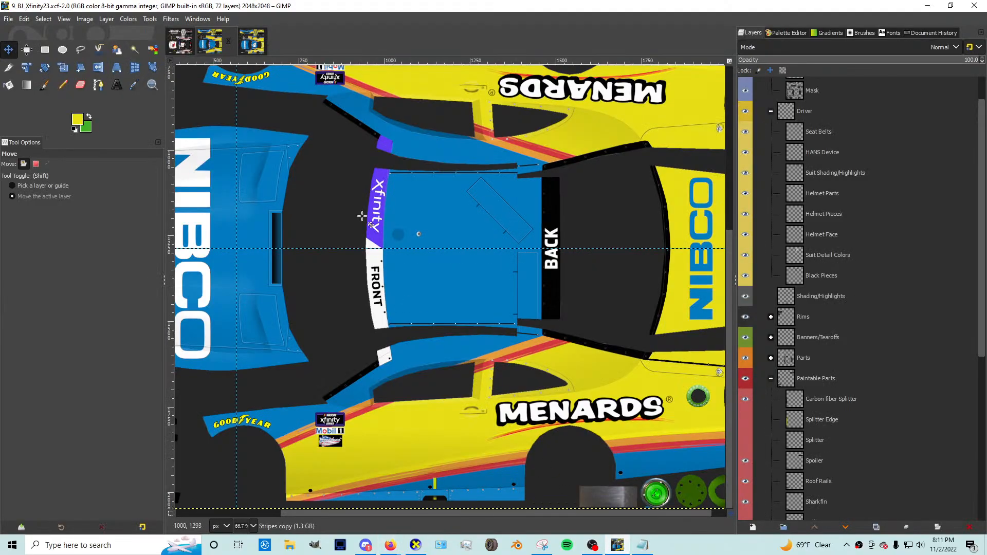
pyautogui.click(12, 20)
pyautogui.click(15, 31)
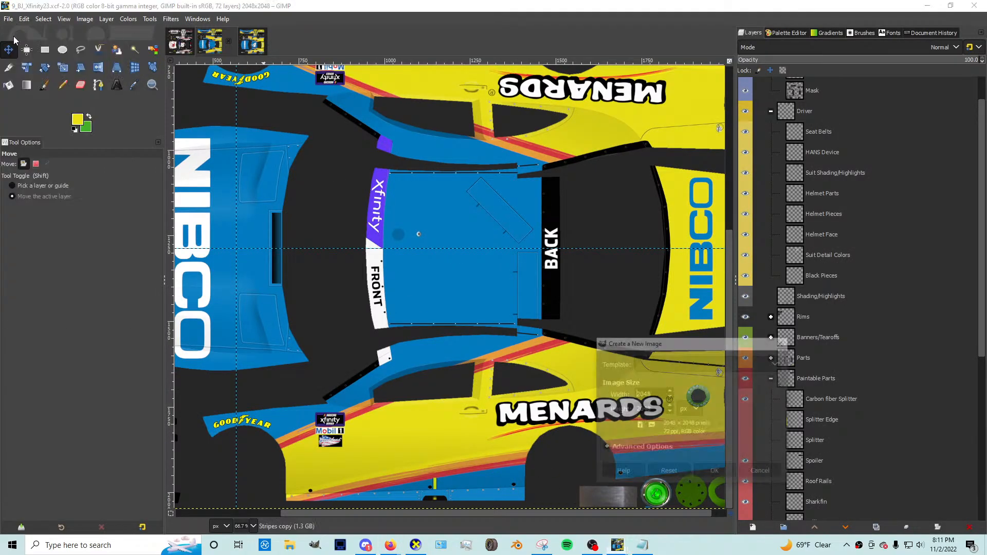
pyautogui.click(714, 470)
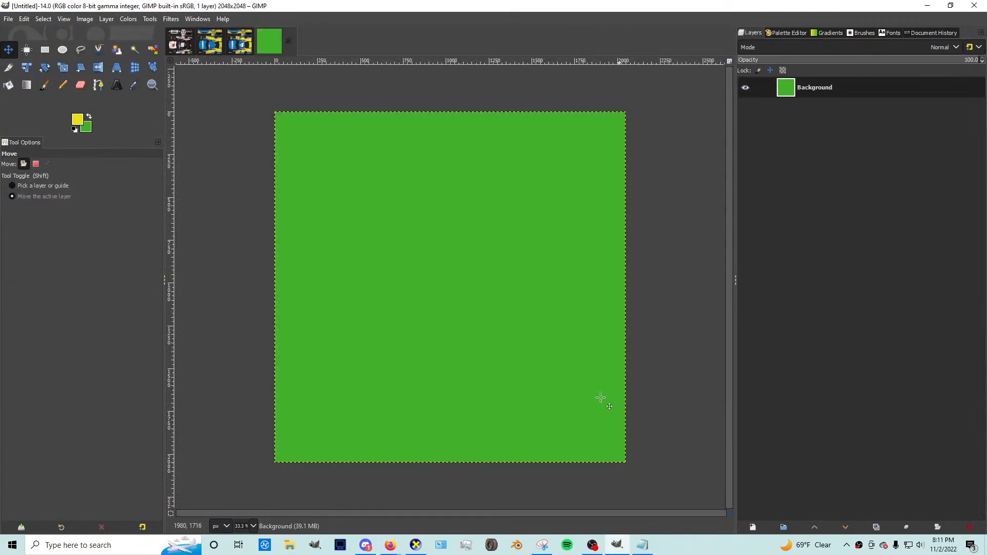
pyautogui.click(752, 527)
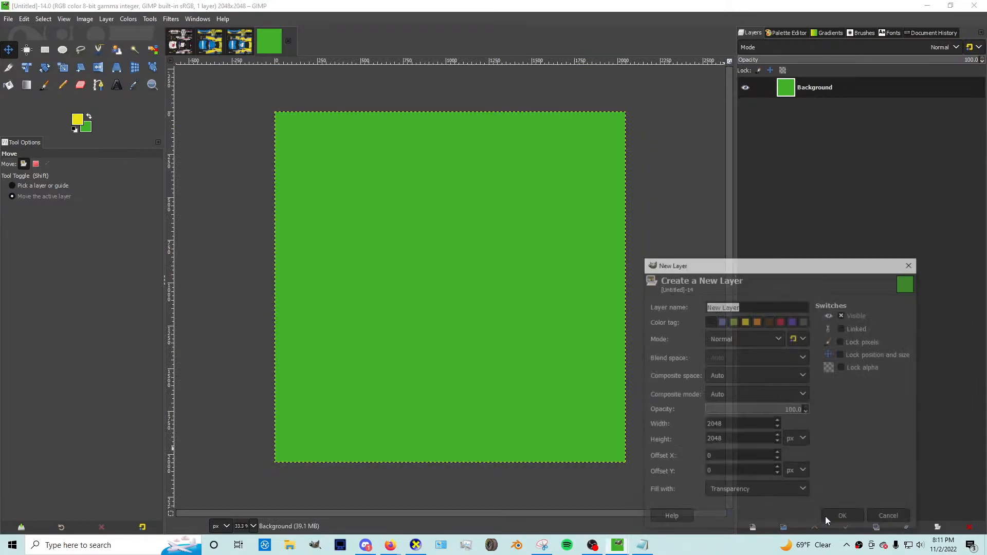
pyautogui.click(826, 516)
pyautogui.click(746, 108)
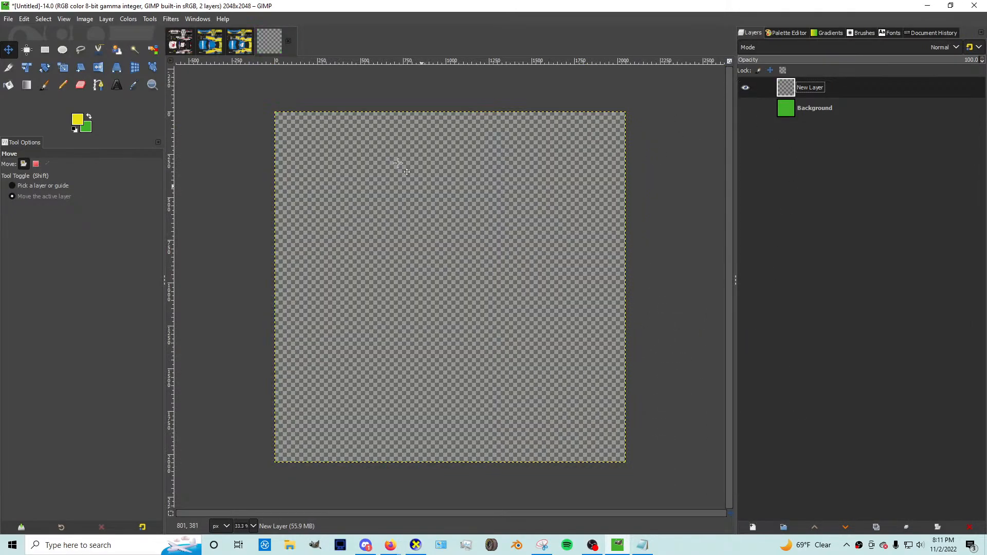
# Step: Paste the Pelonis logo as a new layer and remove its white background with Color to Alpha
pyautogui.hotkey('ctrl', 'v')
pyautogui.hotkey('shift', 'ctrl', 'n')
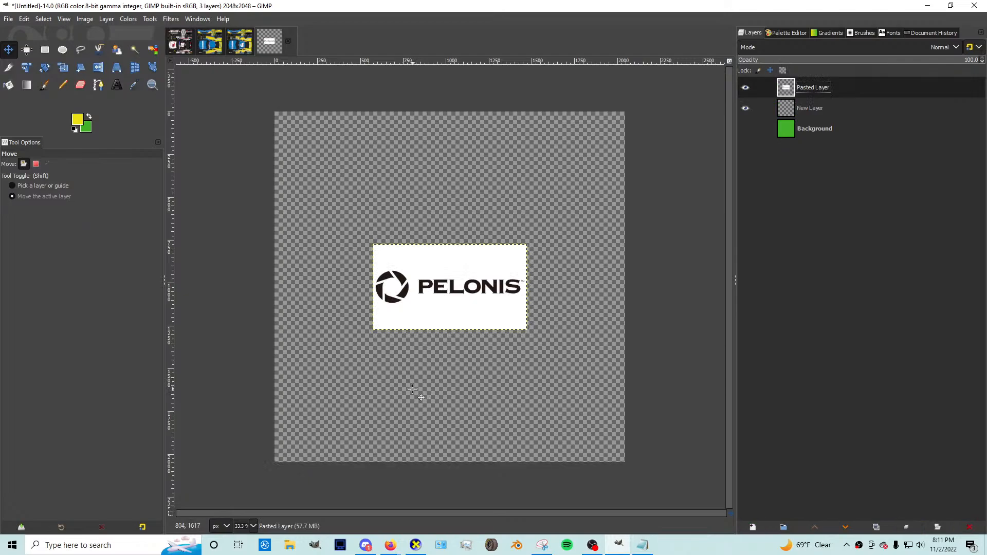
pyautogui.press('1')
pyautogui.click(128, 19)
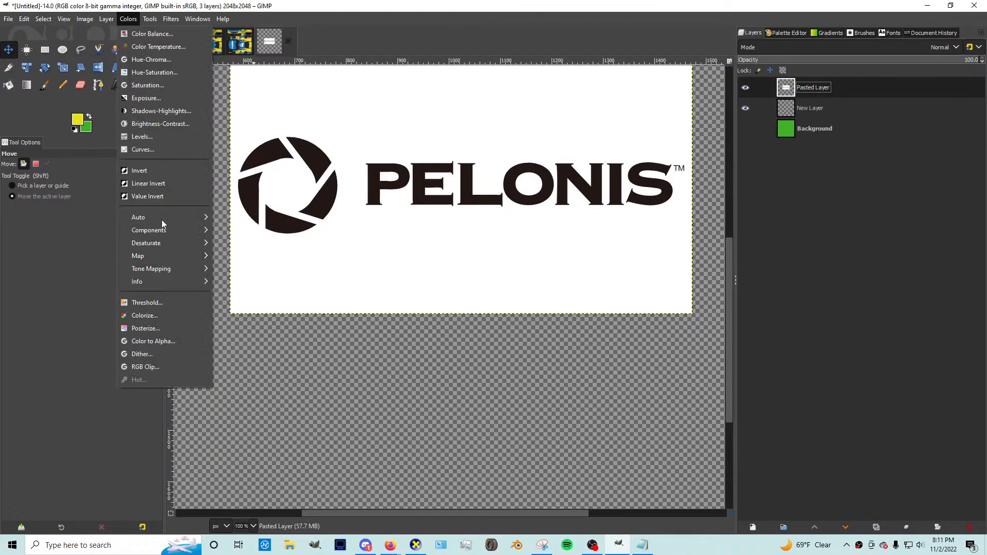
pyautogui.click(149, 341)
pyautogui.click(331, 265)
pyautogui.scroll(5, 381, 271)
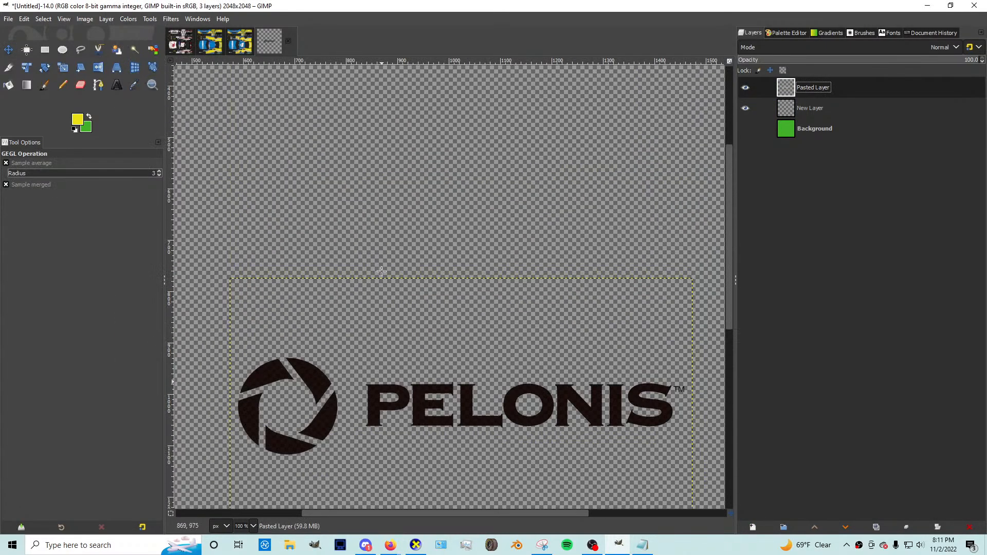
# Step: Copy the Pelonis logo's opaque pixels and paste them as a layer cropped tightly to the logo, replacing the original pasted layer
pyautogui.rightClick(822, 93)
pyautogui.click(847, 434)
pyautogui.hotkey('ctrl', 'c')
pyautogui.hotkey('ctrl', 'v')
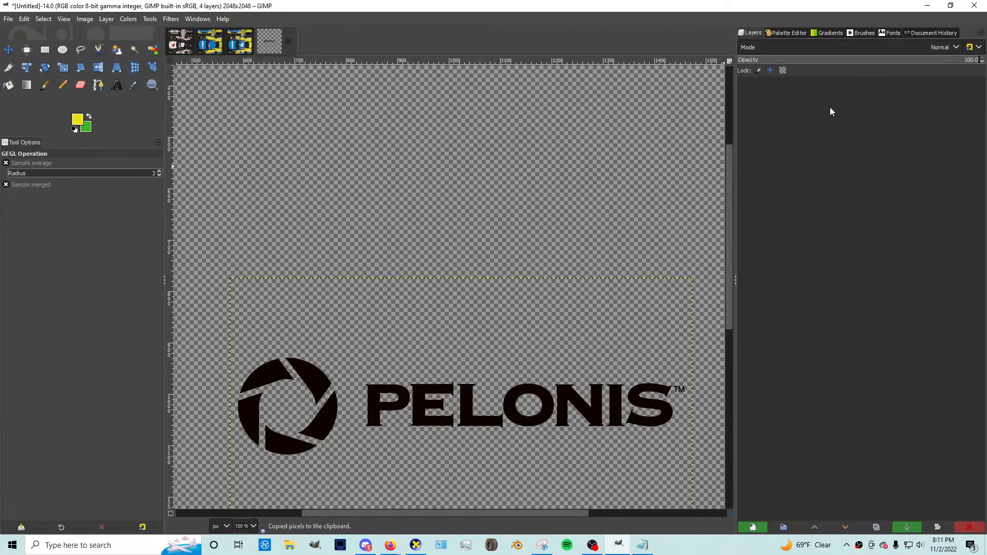
pyautogui.click(783, 82)
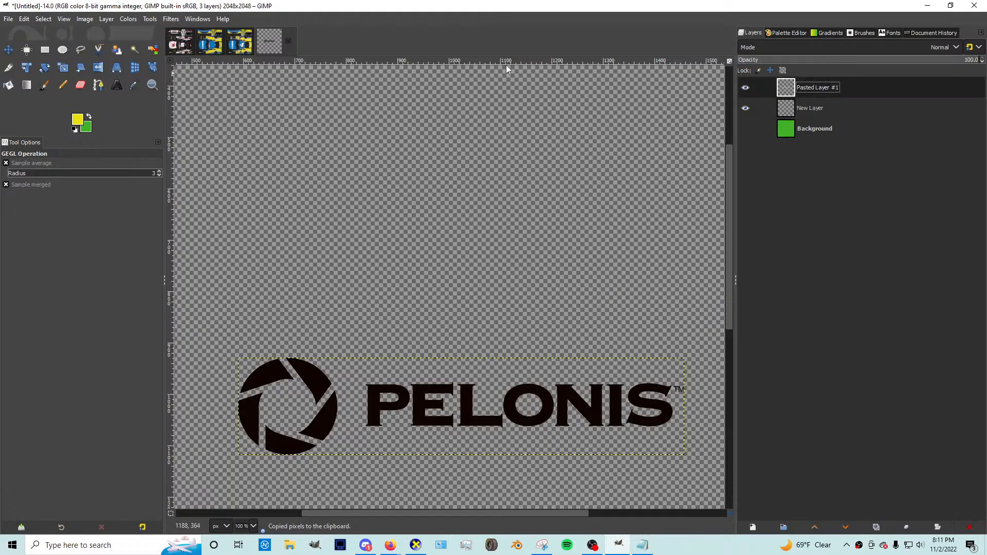
# Step: Switch to the browser and check the #19 Menards/Swiffer Daytona photos and the remaining Pelonis logo results
pyautogui.moveTo(390, 544)
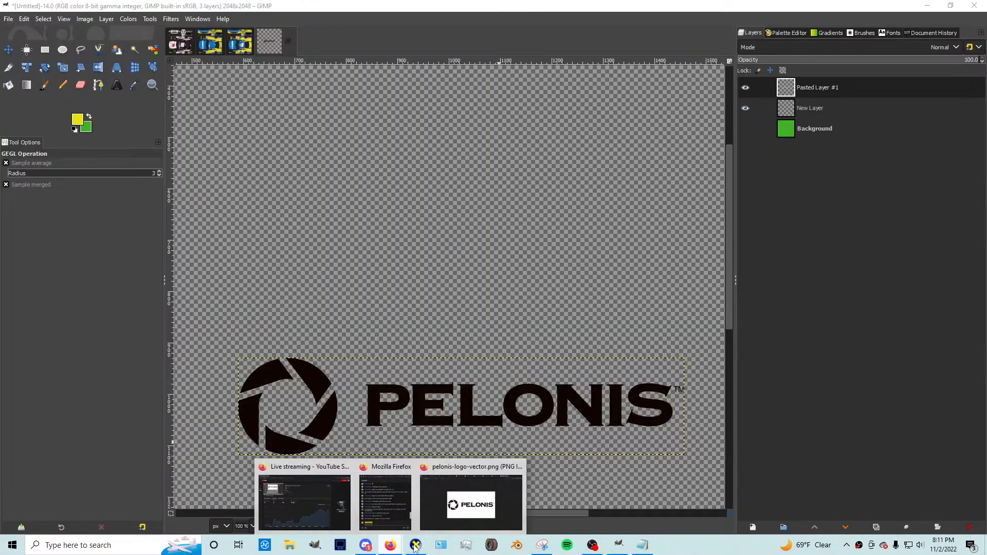
pyautogui.click(476, 501)
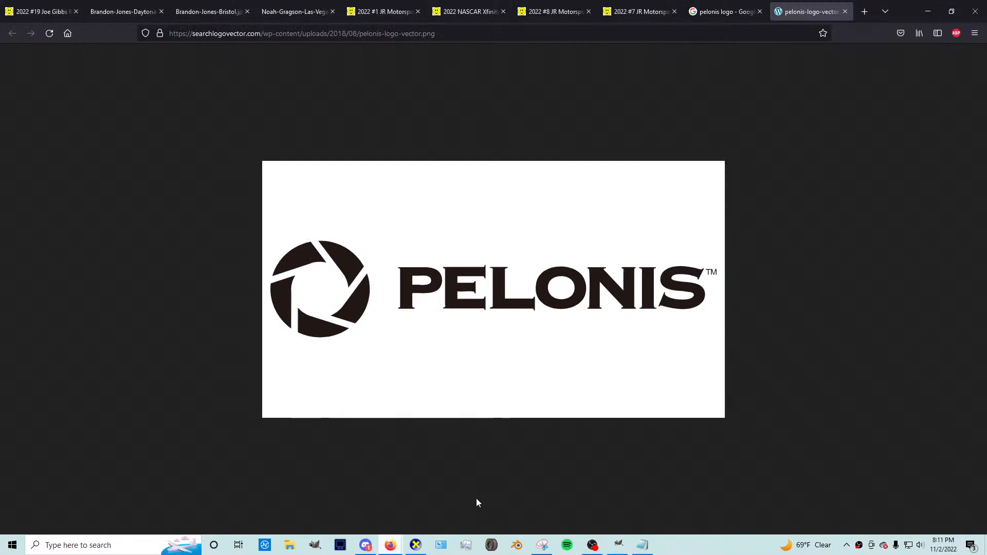
pyautogui.click(38, 11)
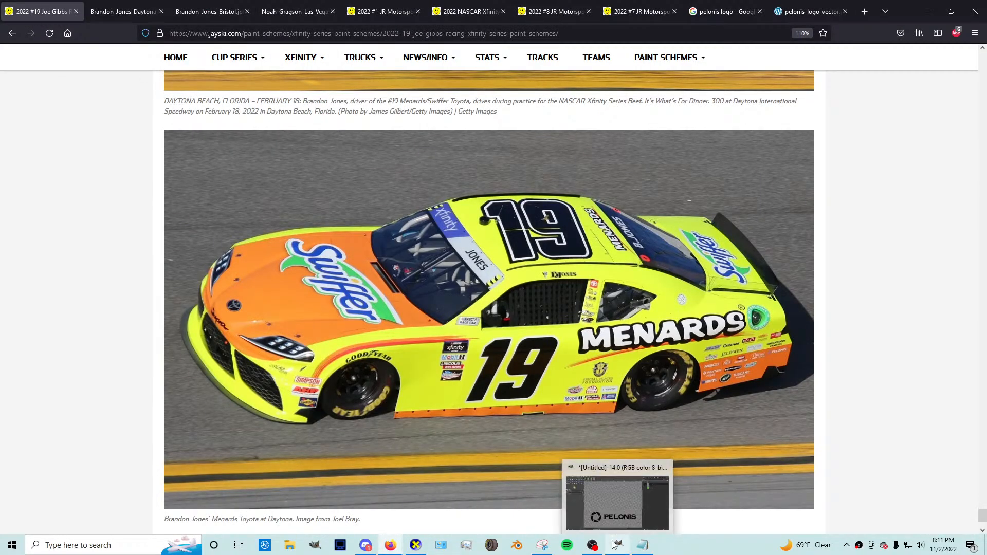
pyautogui.scroll(-3, 431, 271)
pyautogui.scroll(8, 431, 271)
pyautogui.click(707, 10)
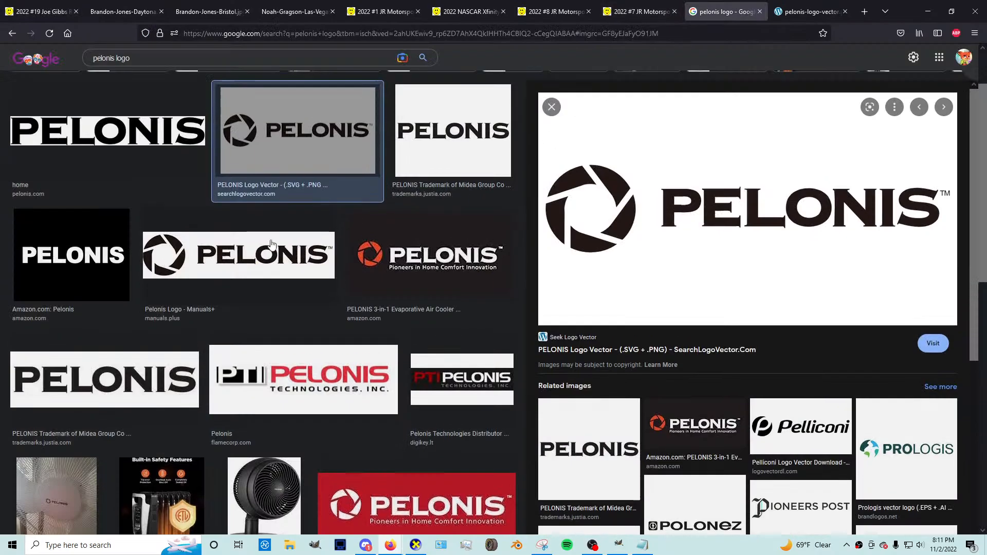
pyautogui.scroll(-8, 360, 267)
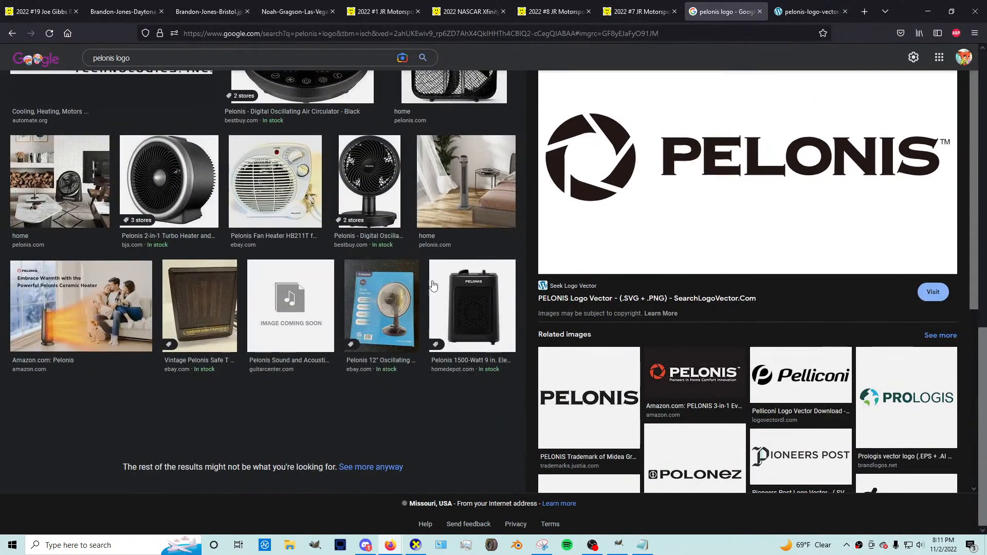
pyautogui.click(643, 11)
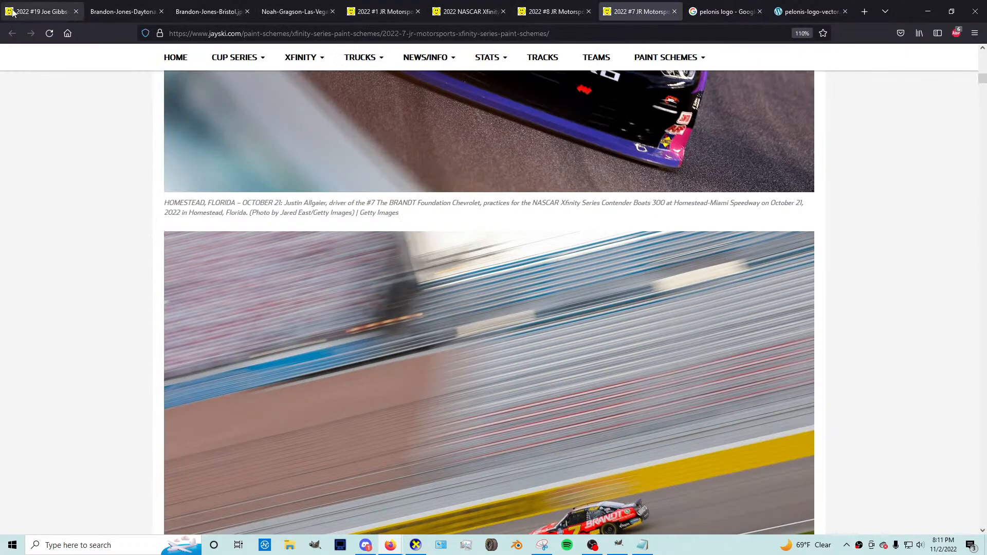
# Step: Examine the earlier-season #19 Menards car photos from Daytona back up to Richmond for sponsor decals
pyautogui.click(39, 11)
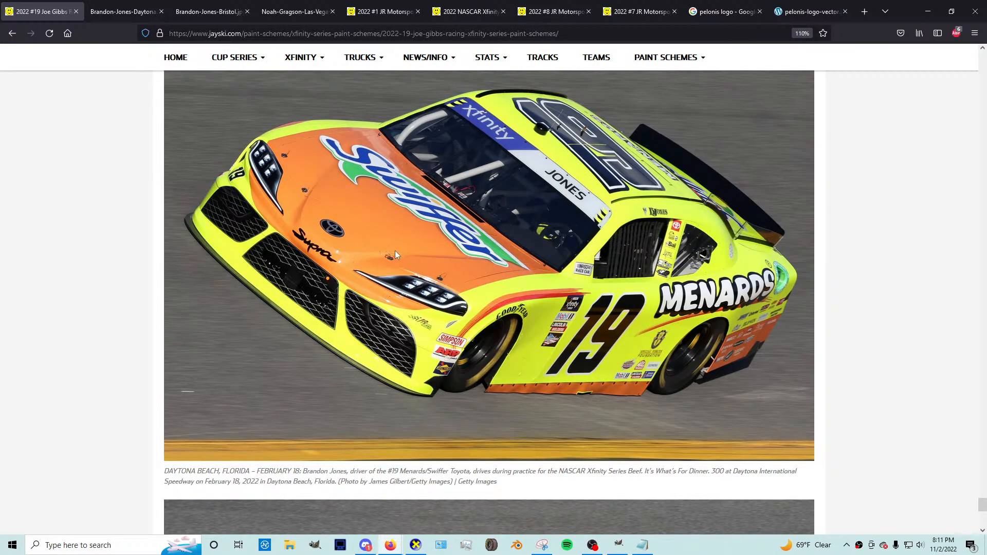
pyautogui.scroll(-10, 394, 257)
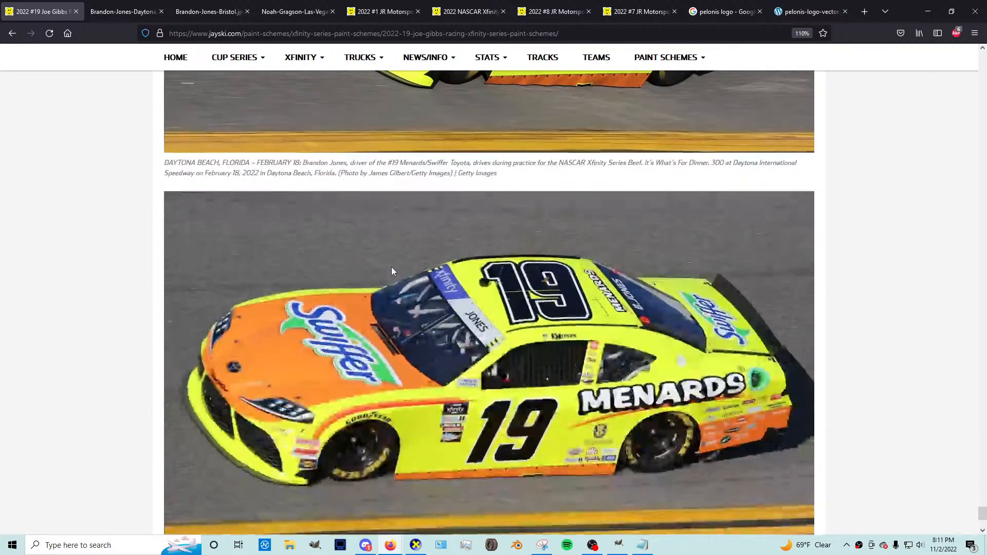
pyautogui.scroll(15, 389, 285)
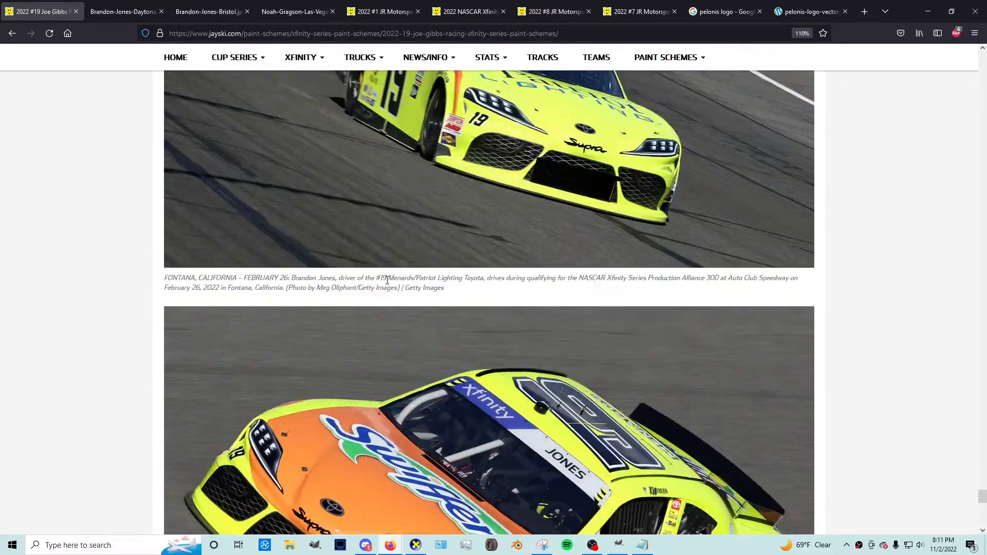
pyautogui.scroll(12, 395, 275)
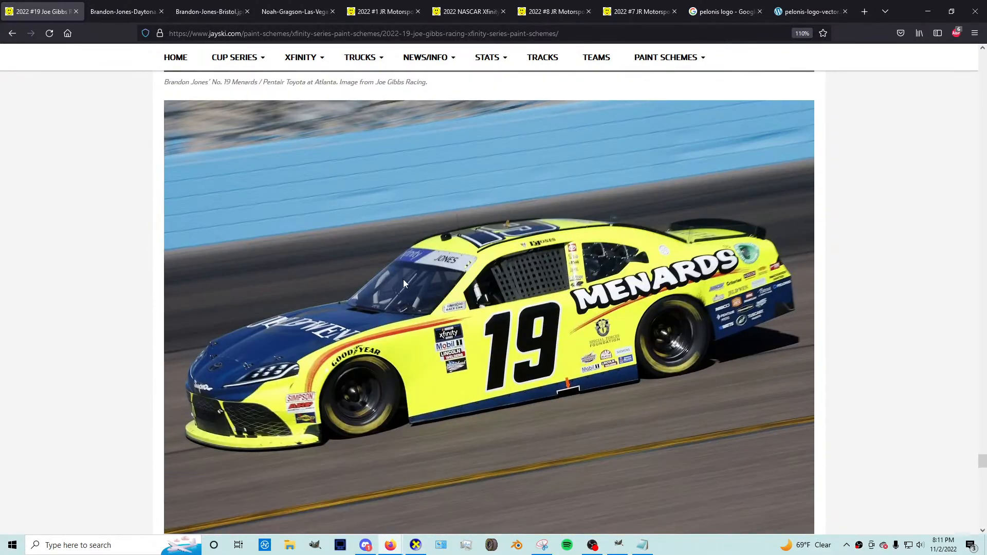
pyautogui.scroll(15, 400, 273)
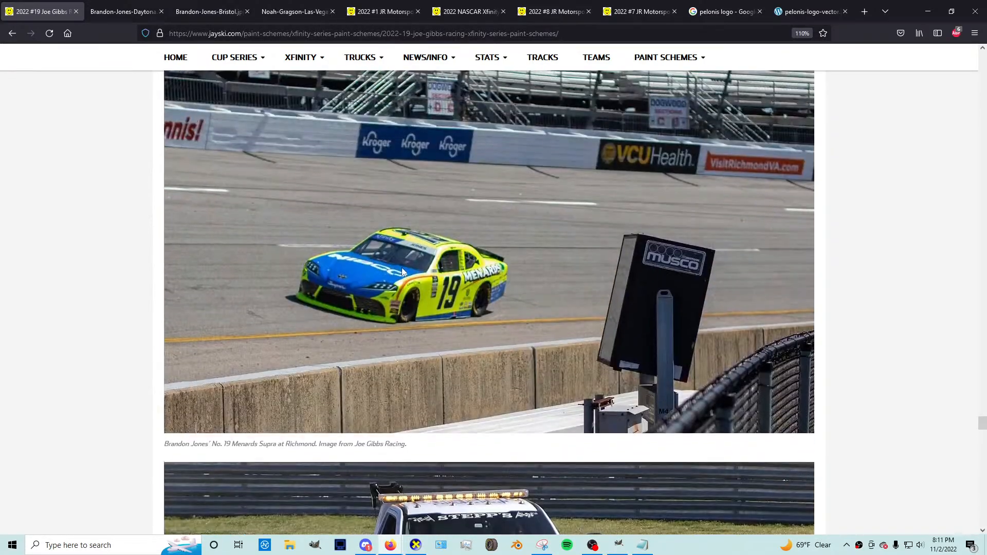
# Step: Check the #19 Menards car photos from Richmond through Dover up to Darlington for sponsor decals
pyautogui.scroll(12, 403, 273)
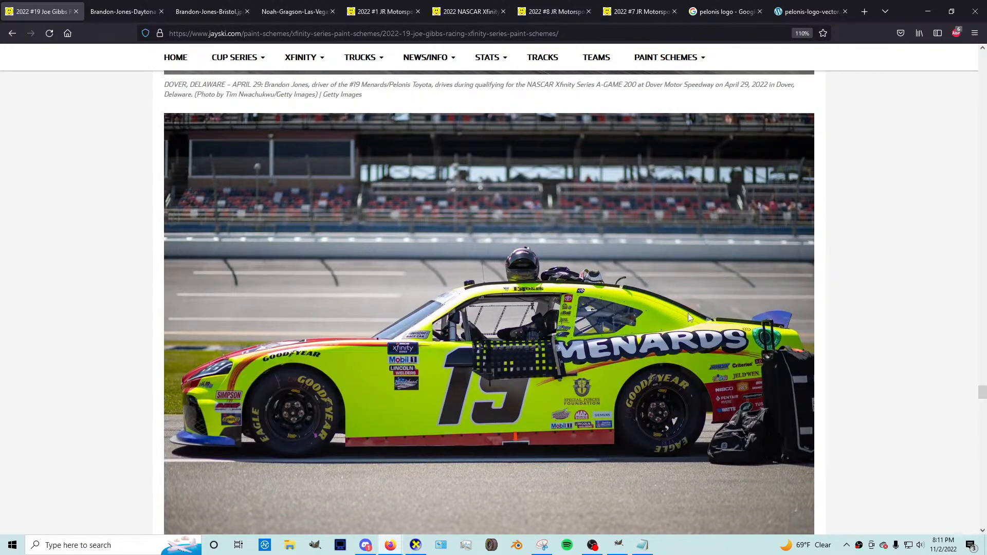
pyautogui.scroll(12, 605, 307)
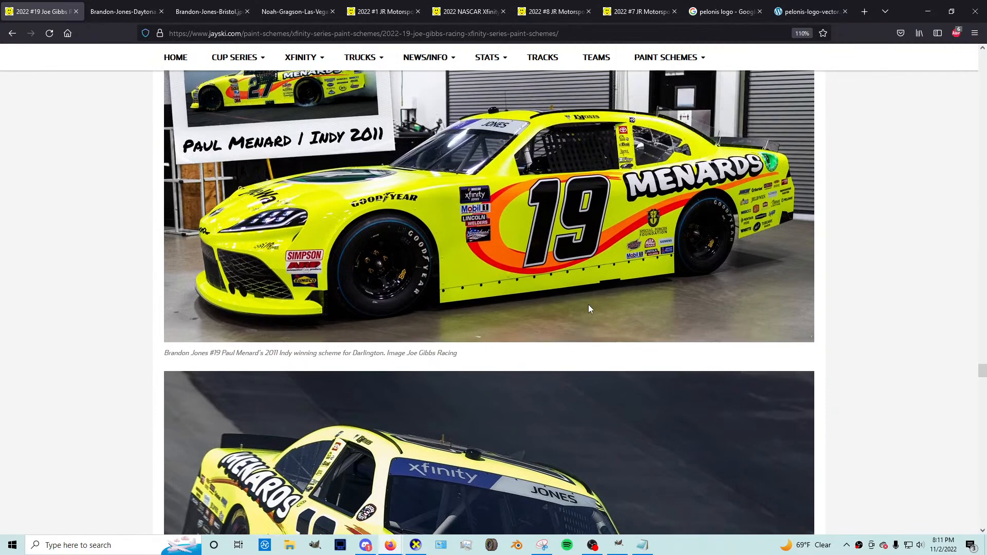
pyautogui.scroll(12, 588, 308)
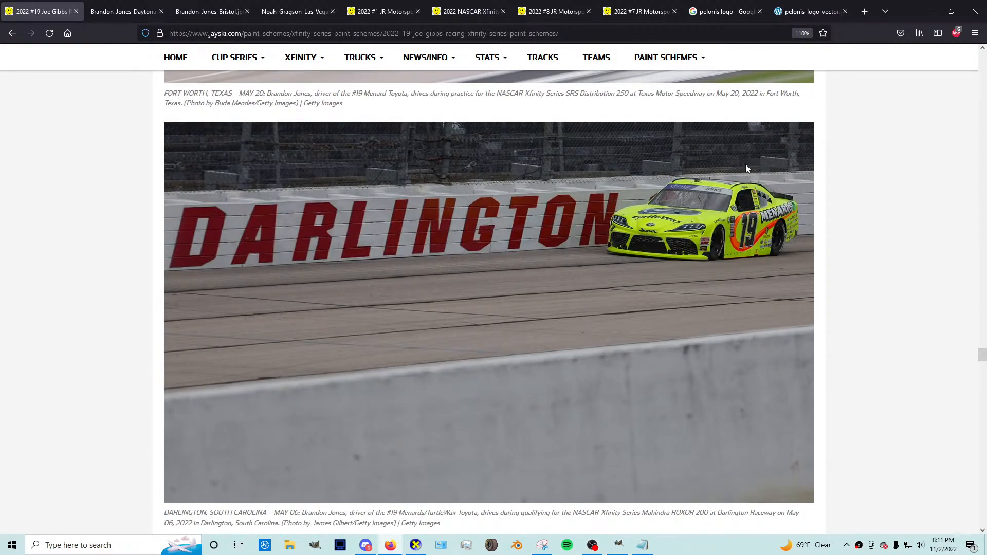
# Step: Search the web in a new tab for "brandon jones website" and open the driver's Twitter profile from the results
pyautogui.click(862, 12)
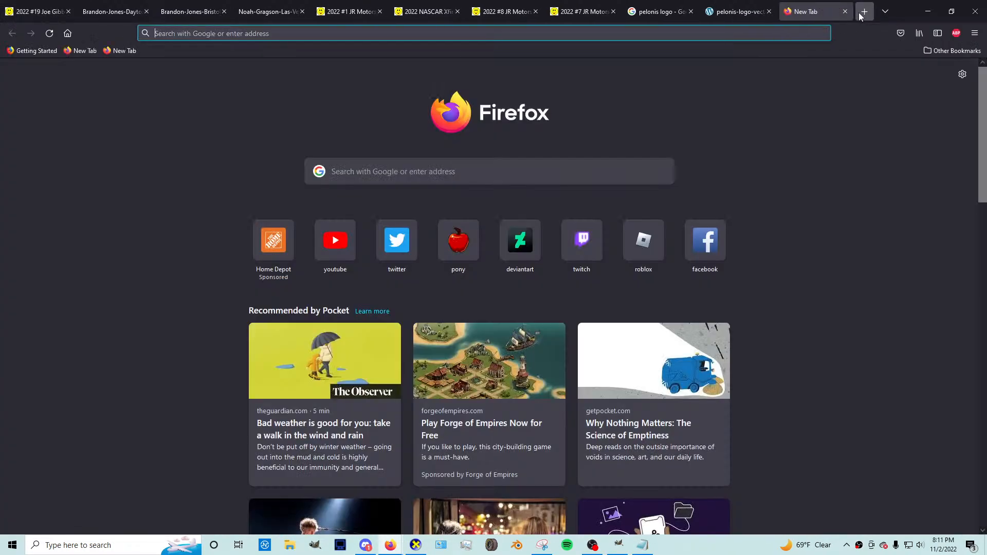
pyautogui.write('brandon j')
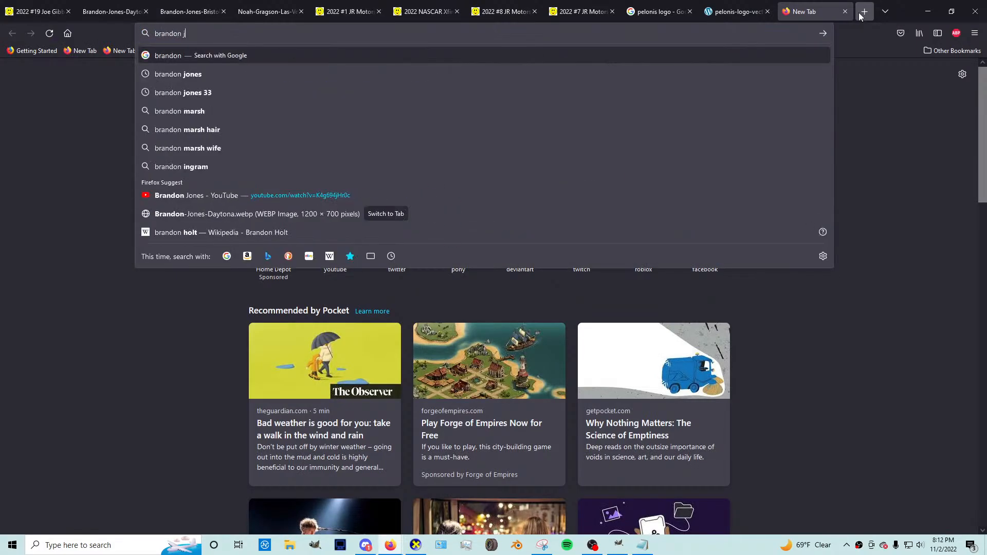
pyautogui.write('ones website')
pyautogui.press('Return')
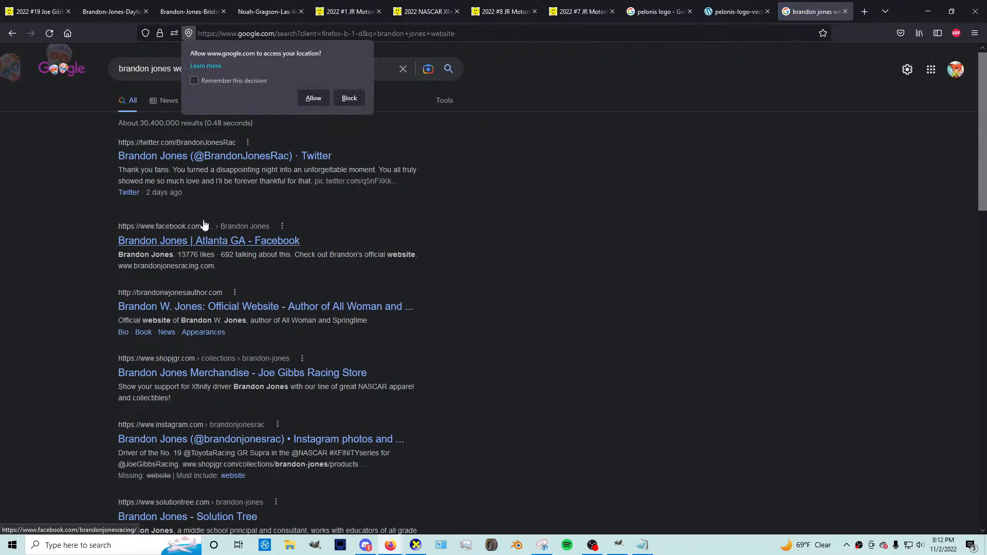
pyautogui.click(174, 163)
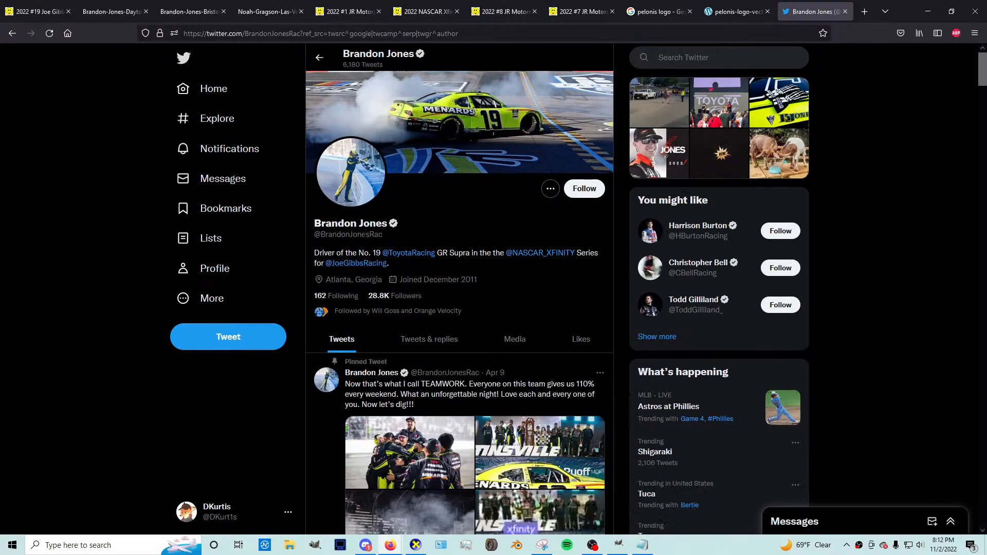
# Step: Find the driver's interview video in the tweets, pause it, and inspect the fire suit's sponsor logos in full screen before returning to the feed
pyautogui.scroll(-8, 433, 250)
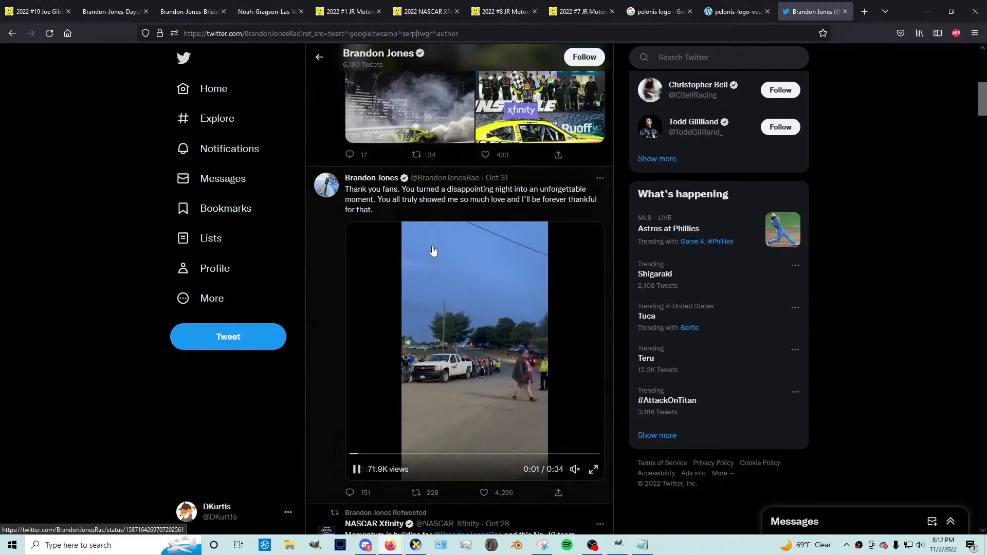
pyautogui.scroll(-10, 434, 250)
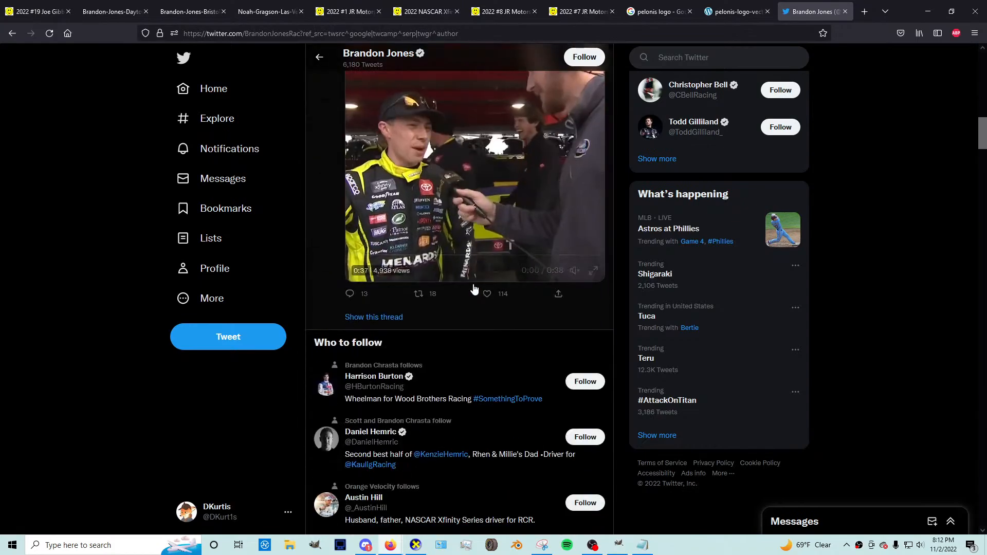
pyautogui.click(356, 271)
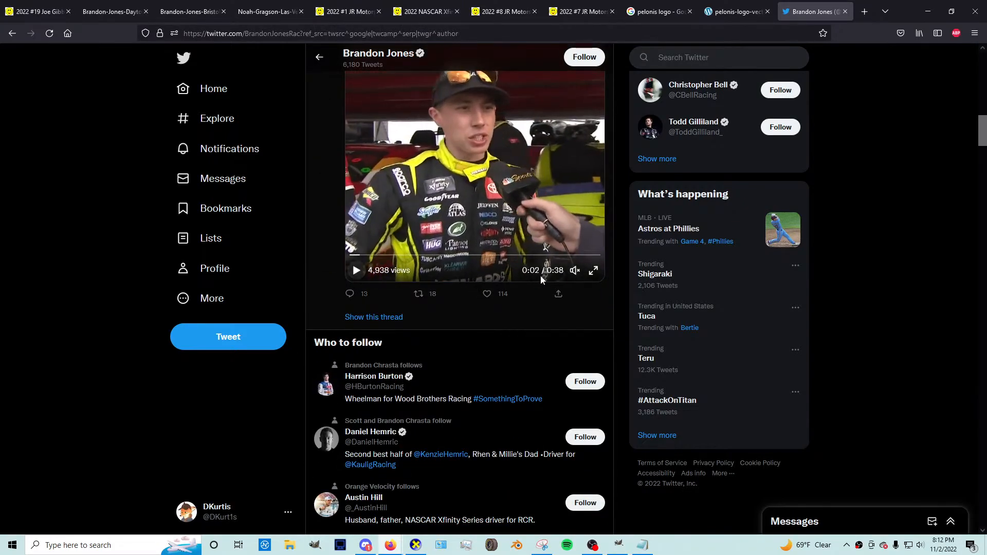
pyautogui.click(594, 271)
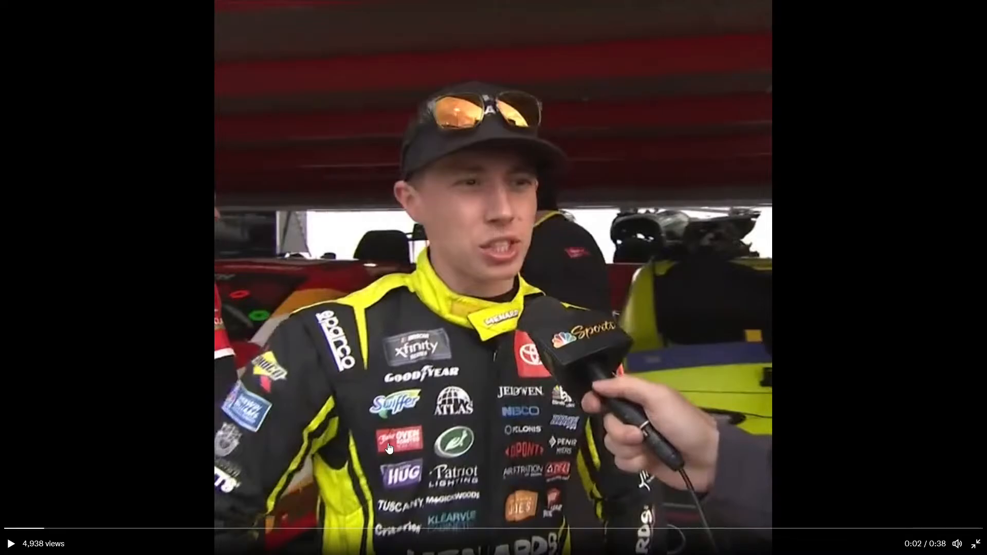
pyautogui.click(980, 544)
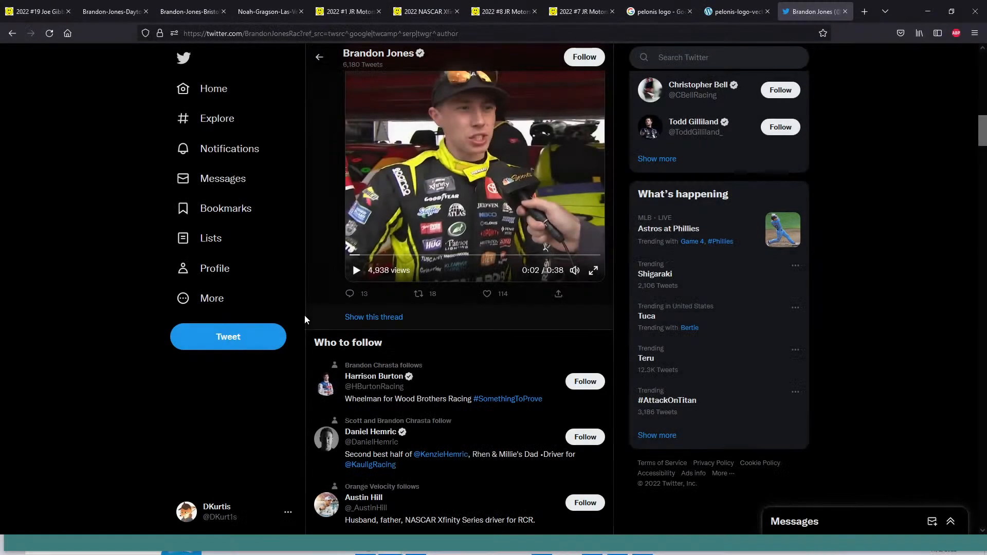
# Step: Open the Joe Gibbs Racing pole-winner interview photo from the driver's Twitter feed to view the sponsor logos on the race suit
pyautogui.scroll(-10, 334, 324)
pyautogui.click(513, 336)
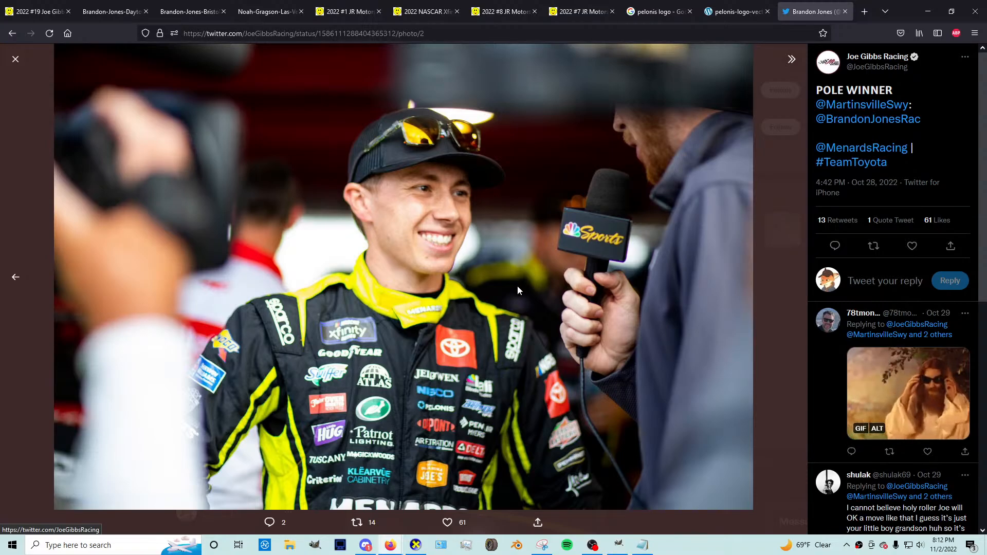
# Step: Switch to GIMP, sample the blue from the hood of the #4 NIBCO car template, and return to the PELONIS logo image
pyautogui.click(618, 546)
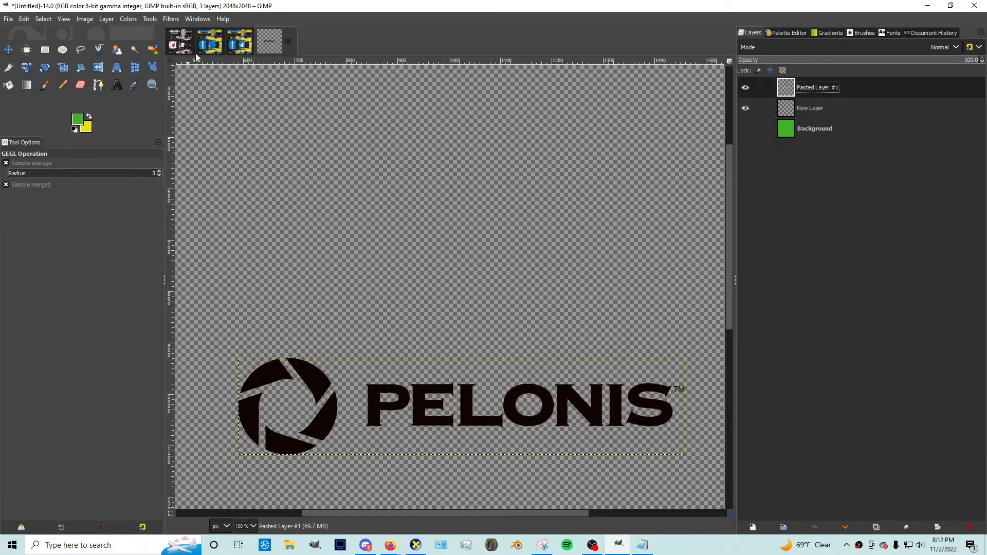
pyautogui.click(240, 42)
pyautogui.click(347, 268)
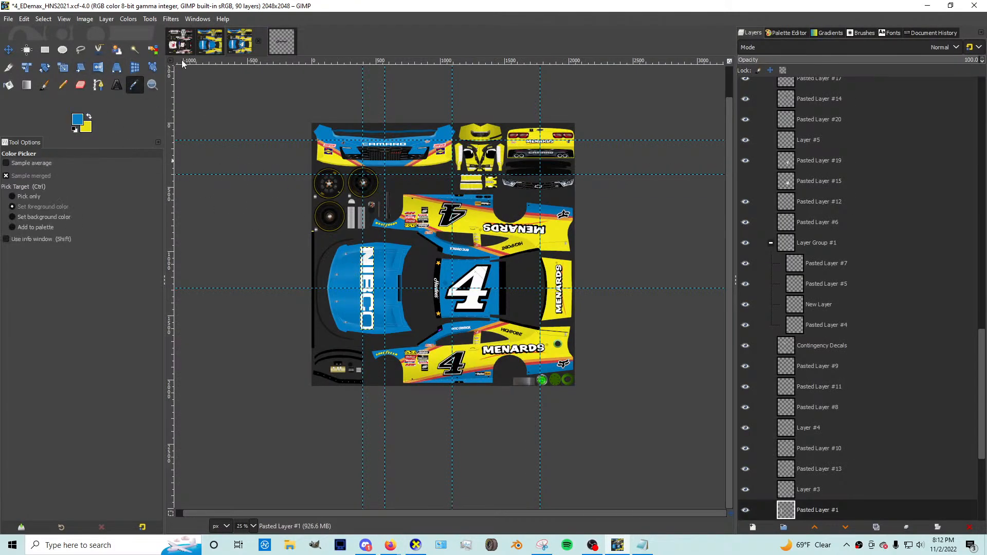
pyautogui.click(217, 49)
pyautogui.click(288, 45)
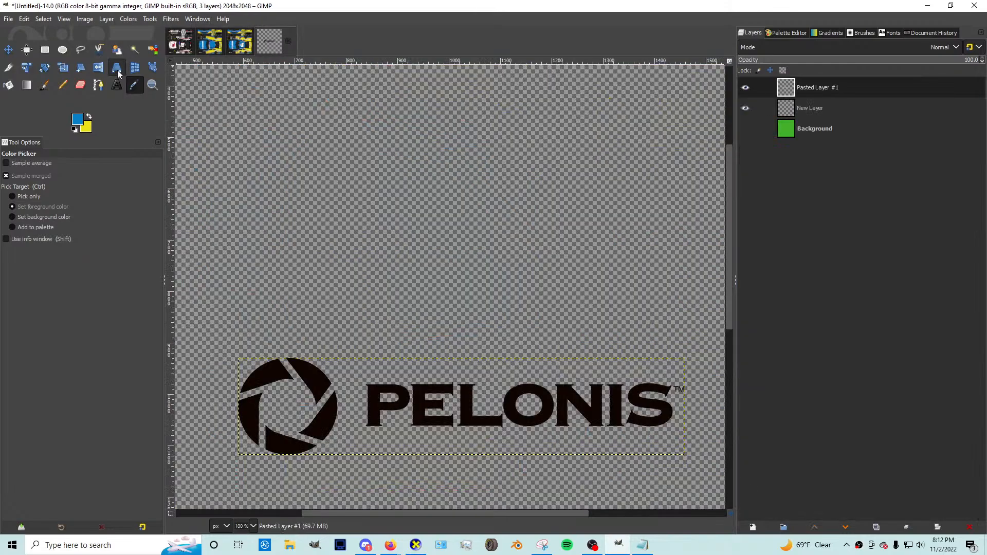
# Step: Convert the PELONIS logo layer's alpha to a selection and paint the circular emblem with the sampled blue using the Pencil
pyautogui.click(62, 85)
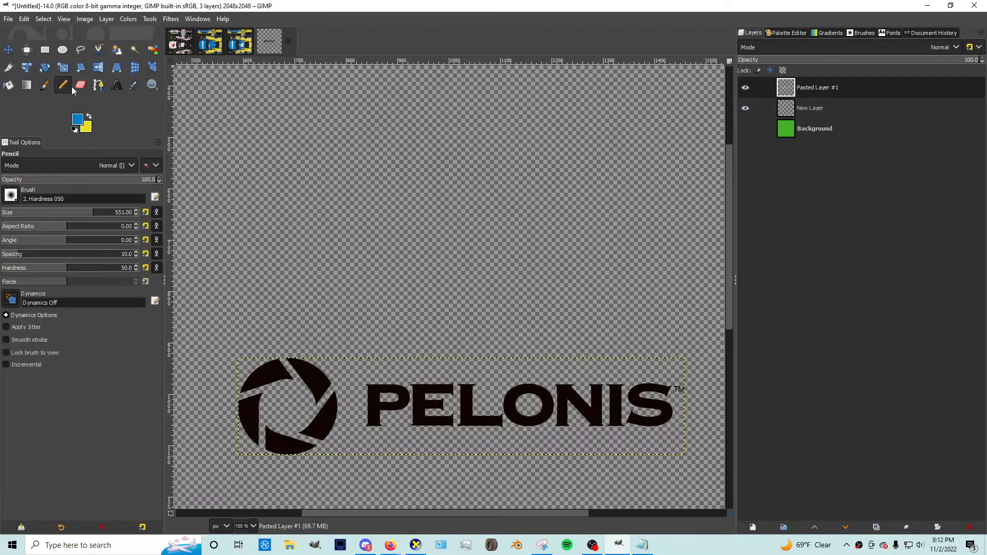
pyautogui.rightClick(812, 92)
pyautogui.click(843, 437)
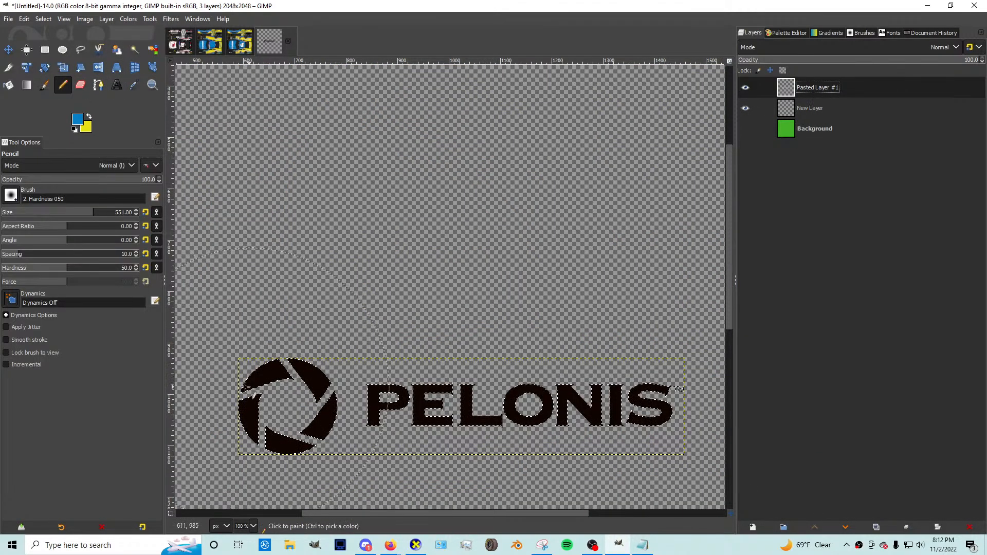
pyautogui.click(222, 384)
# Step: Set the foreground colour to black and paint the selected PELONIS lettering with the Pencil
pyautogui.click(77, 121)
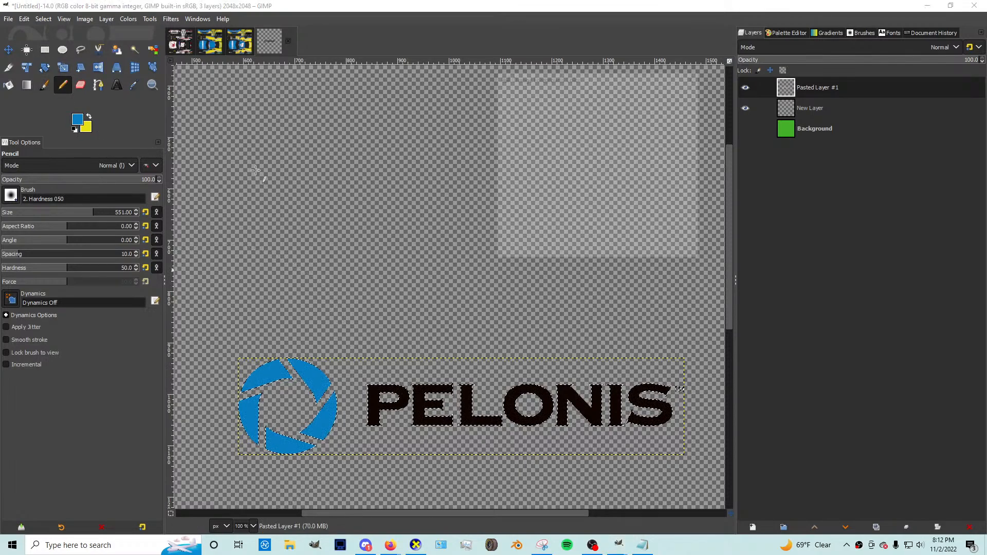
pyautogui.click(657, 215)
pyautogui.click(636, 248)
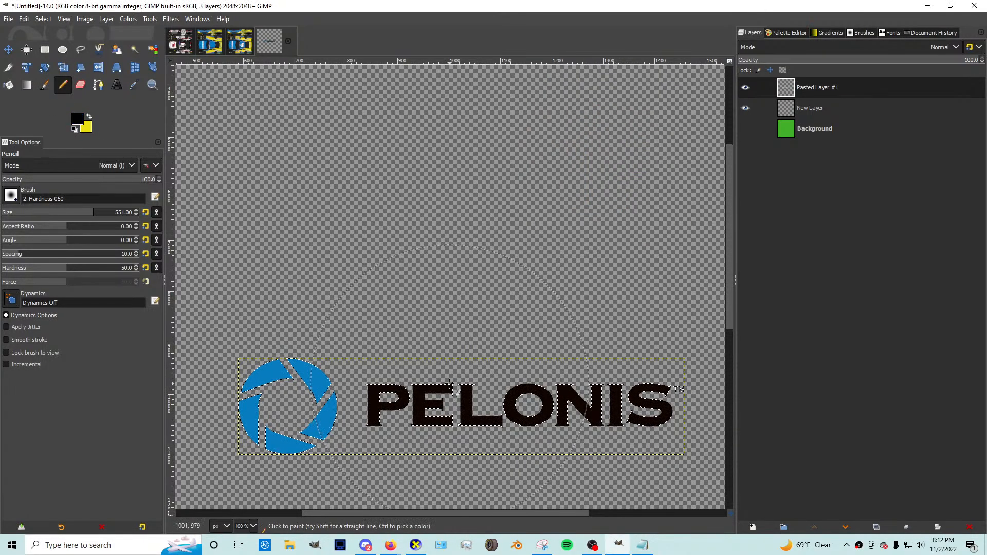
pyautogui.moveTo(486, 393); pyautogui.dragTo(562, 397)
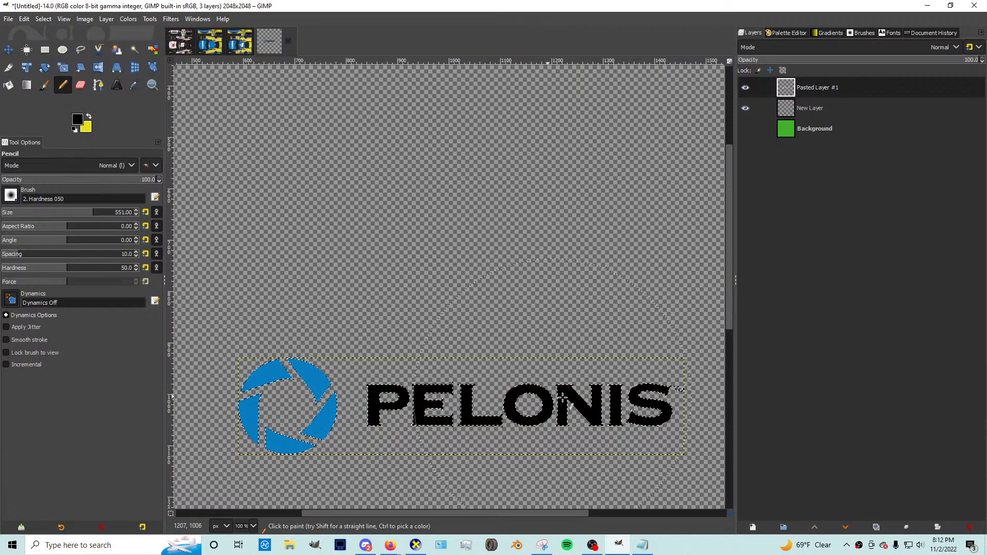
pyautogui.click(41, 19)
pyautogui.click(41, 19)
pyautogui.click(41, 19)
pyautogui.click(41, 19)
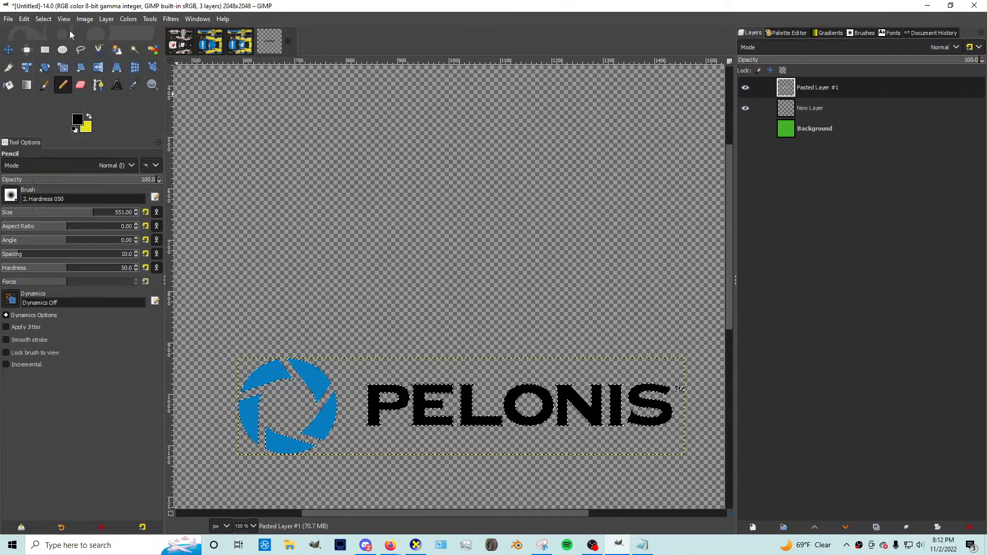
# Step: Try to paste the blue-and-black PELONIS logo above New Layer #1 in the 9_BJ_Xfinity23 template and reposition it on the car
pyautogui.click(210, 41)
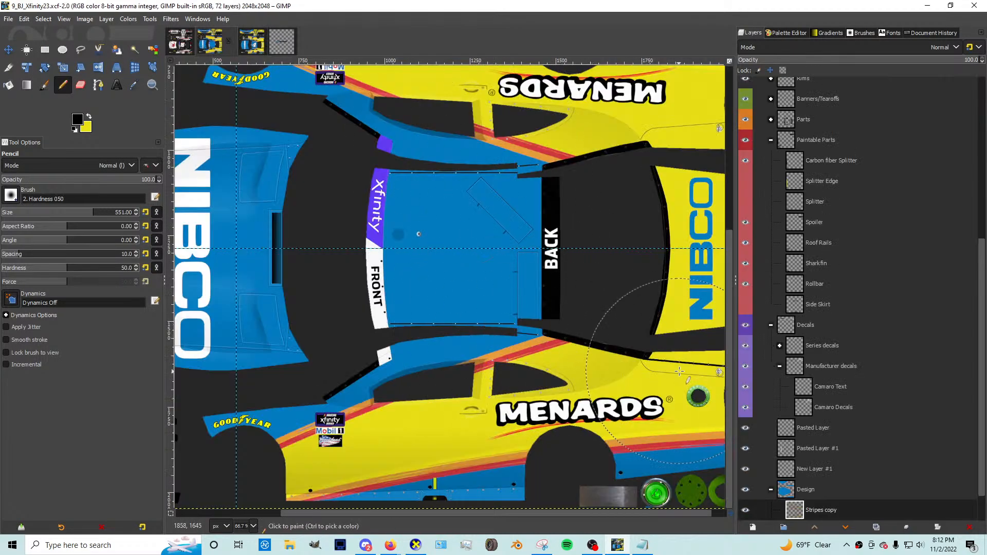
pyautogui.scroll(-2, 772, 393)
pyautogui.click(799, 426)
pyautogui.scroll(-3, 442, 351)
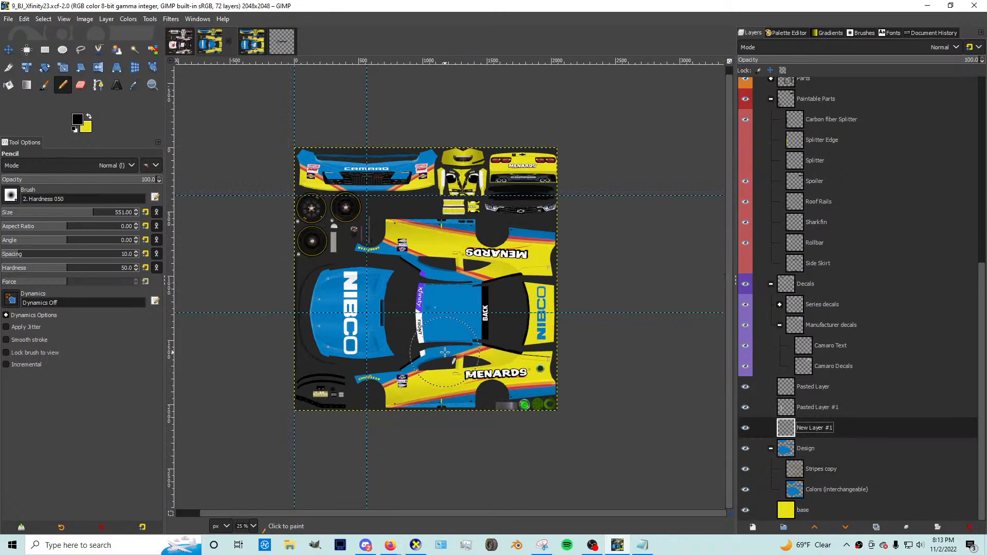
pyautogui.hotkey('ctrl', 'v')
pyautogui.hotkey('shift', 's')
pyautogui.press('m')
pyautogui.moveTo(490, 285); pyautogui.dragTo(512, 307)
pyautogui.scroll(3, 477, 321)
pyautogui.hotkey('ctrl', 'z')
pyautogui.hotkey('ctrl', 'z')
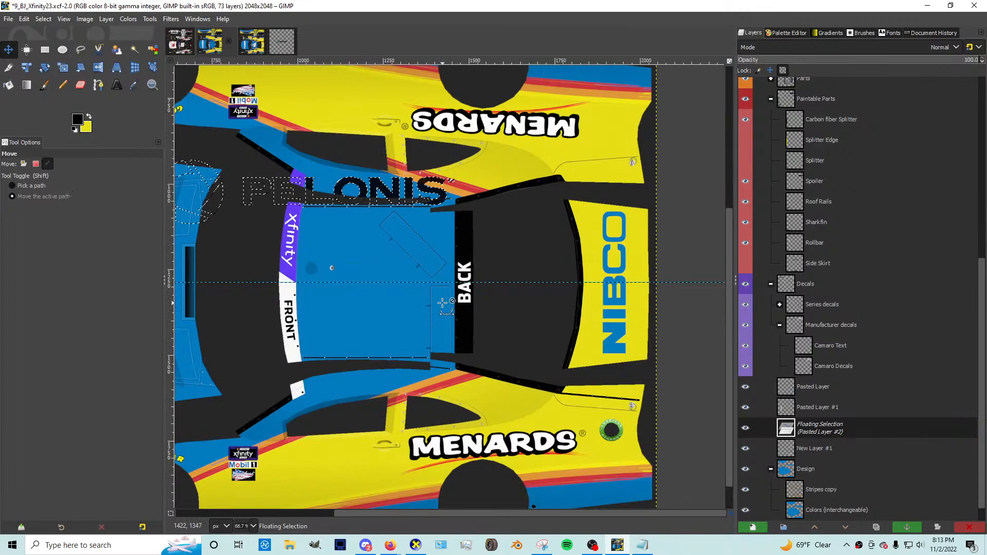
# Step: Return to the PELONIS logo image and paint the circular emblem black with the Pencil
pyautogui.click(282, 51)
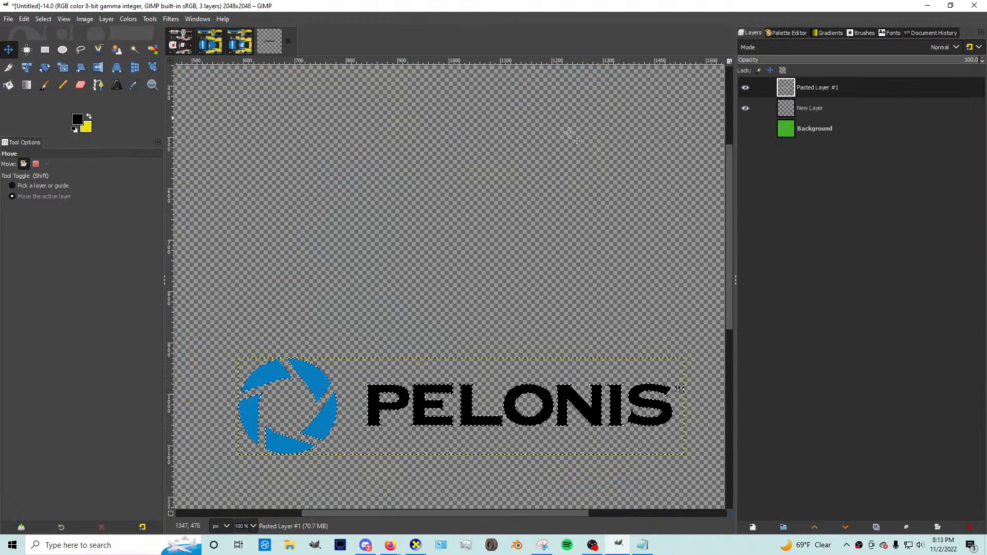
pyautogui.click(57, 87)
pyautogui.click(262, 407)
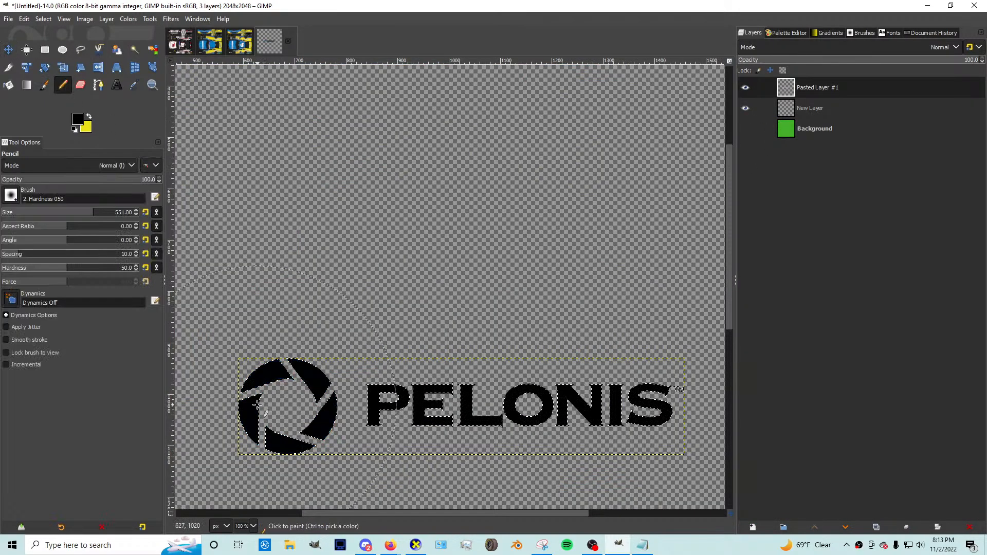
# Step: Clear the selection, reselect the logo layer from its alpha channel, and copy the all-black PELONIS logo
pyautogui.click(43, 19)
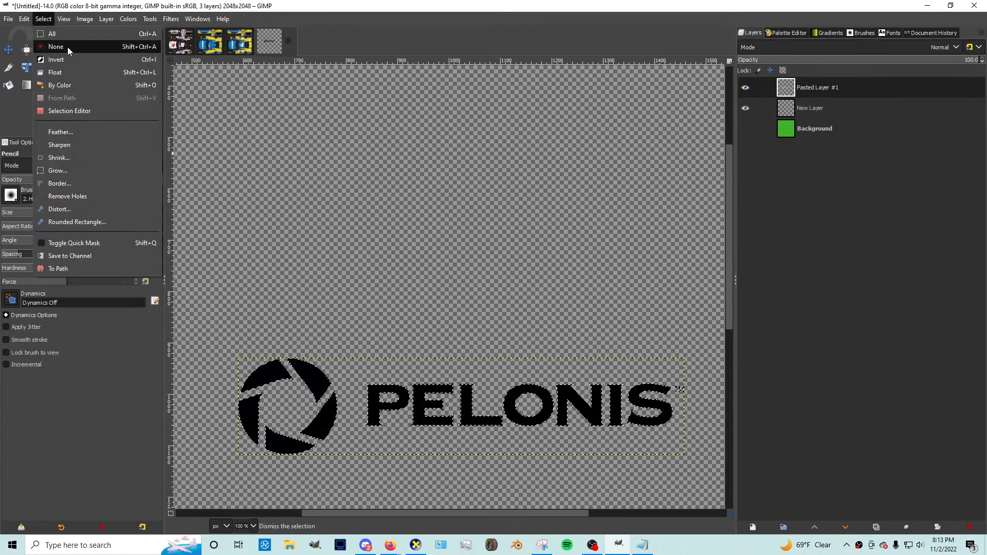
pyautogui.click(67, 47)
pyautogui.rightClick(832, 86)
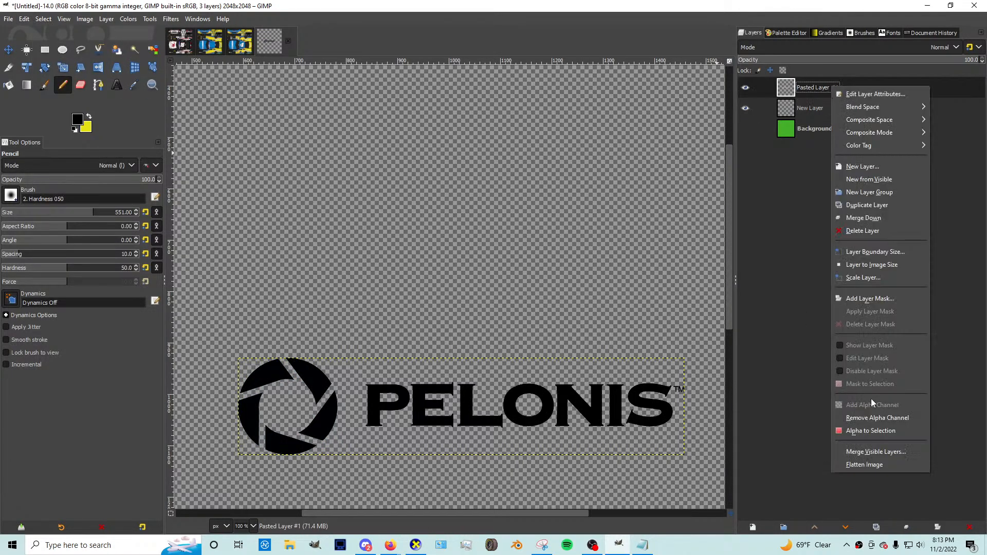
pyautogui.click(863, 431)
pyautogui.hotkey('ctrl', 'c')
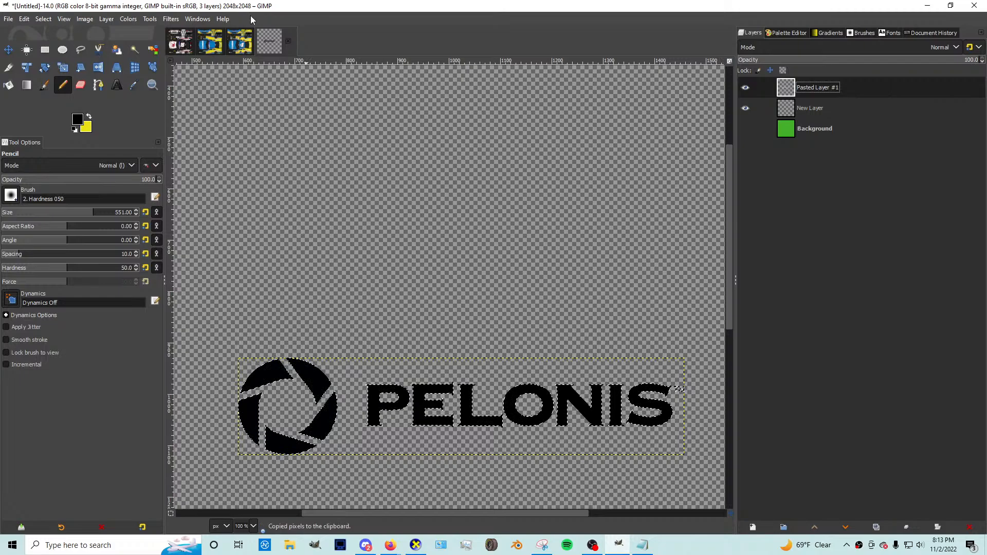
# Step: Paste the black PELONIS logo into the 9_BJ_Xfinity23 template and scale it to about 300 × 65 px near the lower rear quarter panel
pyautogui.click(219, 49)
pyautogui.scroll(-1, 502, 269)
pyautogui.hotkey('ctrl', 'v')
pyautogui.hotkey('shift', 's')
pyautogui.moveTo(345, 308); pyautogui.dragTo(586, 462)
pyautogui.moveTo(530, 476); pyautogui.dragTo(614, 458)
pyautogui.scroll(1, 695, 461)
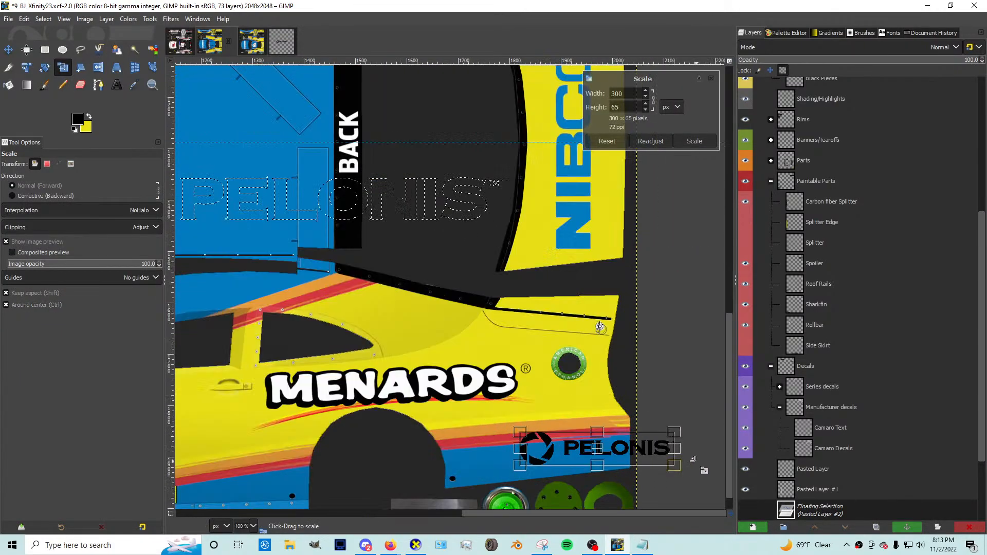
# Step: Shrink the PELONIS logo further onto the stripes behind the rear wheel, apply the scaling, and turn the floating selection into a layer
pyautogui.scroll(1, 693, 459)
pyautogui.moveTo(682, 469); pyautogui.dragTo(523, 414)
pyautogui.scroll(1, 572, 426)
pyautogui.press('Return')
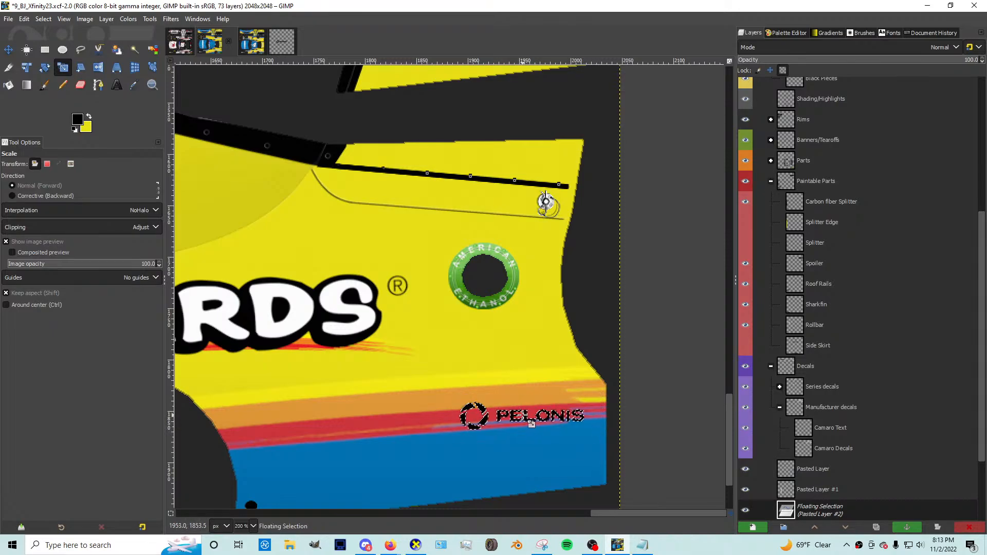
pyautogui.hotkey('ctrl', 'shift', 'n')
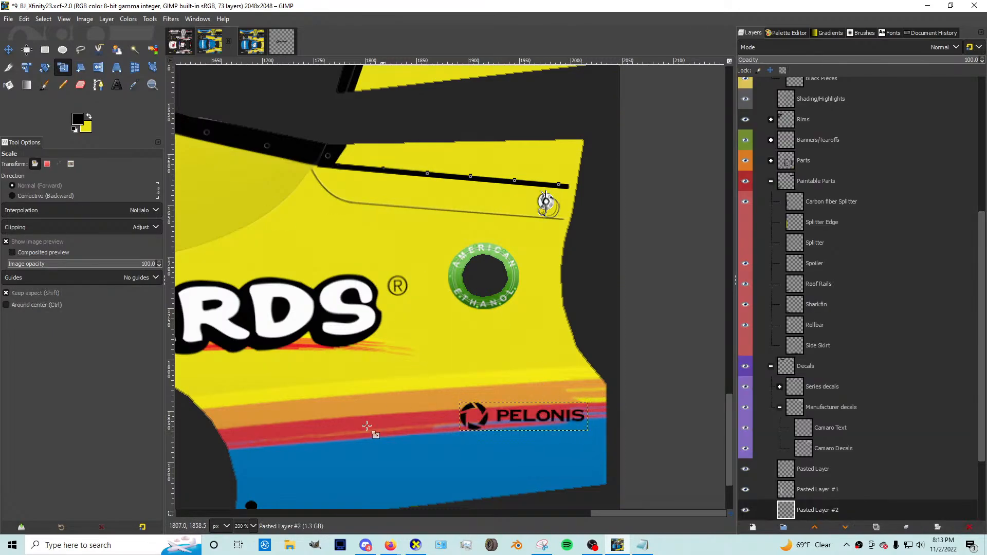
# Step: Examine the rear-quarter sponsor decals in the browser's #19 Menards car photos, closing the #19 paint-scheme and Bristol photo tabs
pyautogui.moveTo(390, 545)
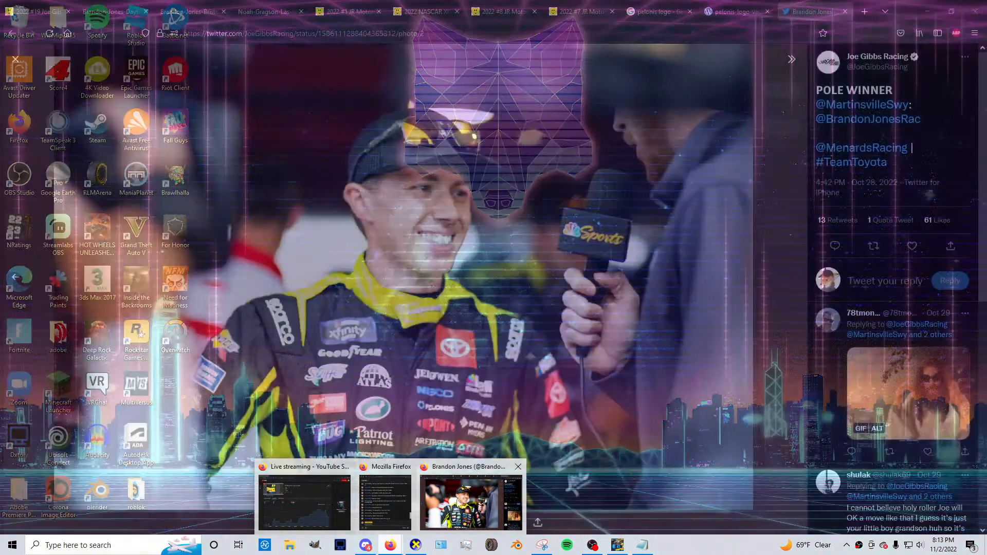
pyautogui.click(471, 493)
pyautogui.click(51, 11)
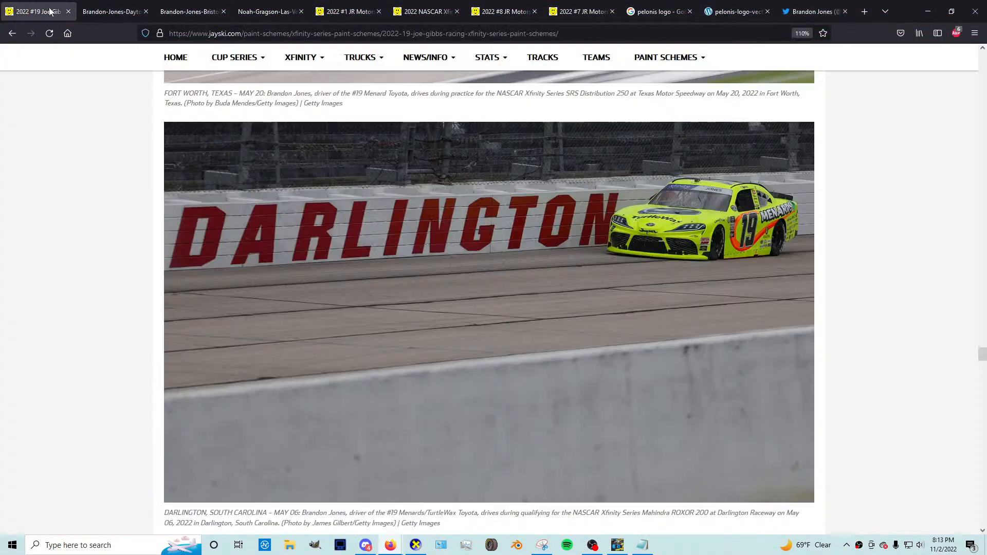
pyautogui.hotkey('ctrl', 'w')
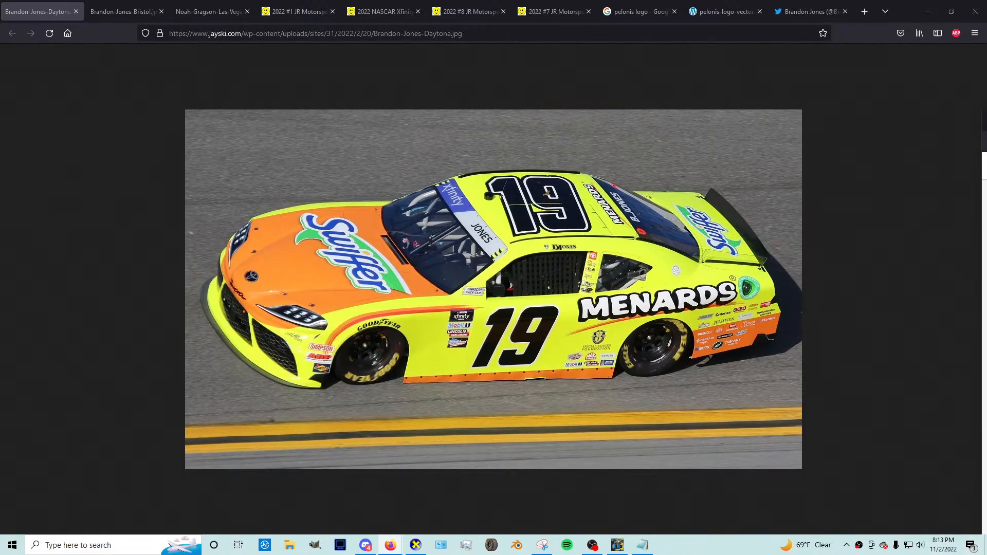
pyautogui.click(122, 12)
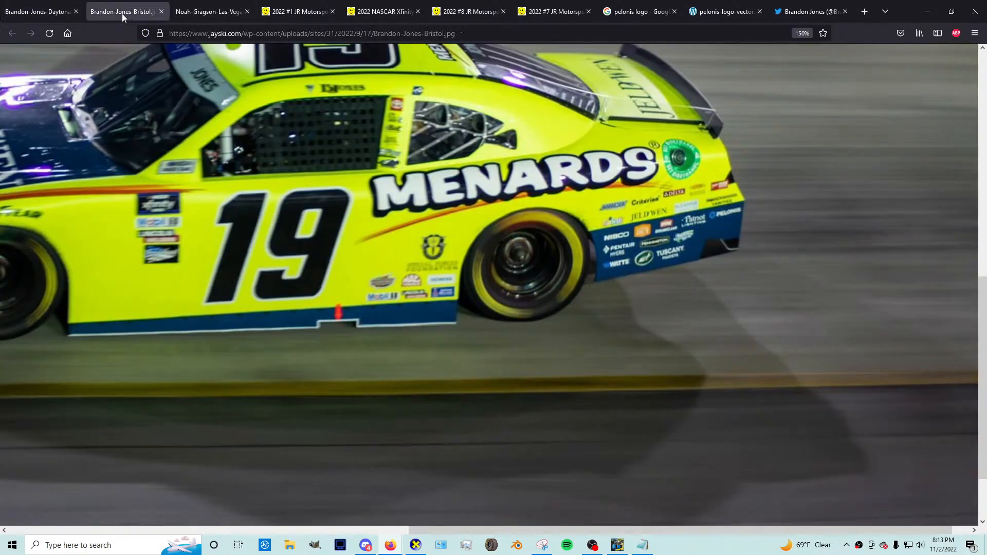
pyautogui.hotkey('ctrl', 'w')
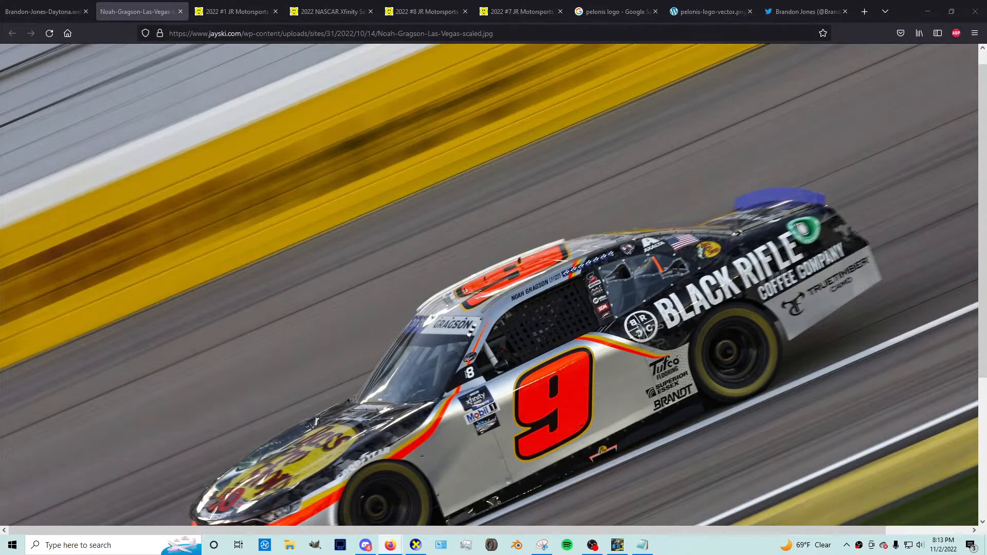
pyautogui.hotkey('alt', 'Tab')
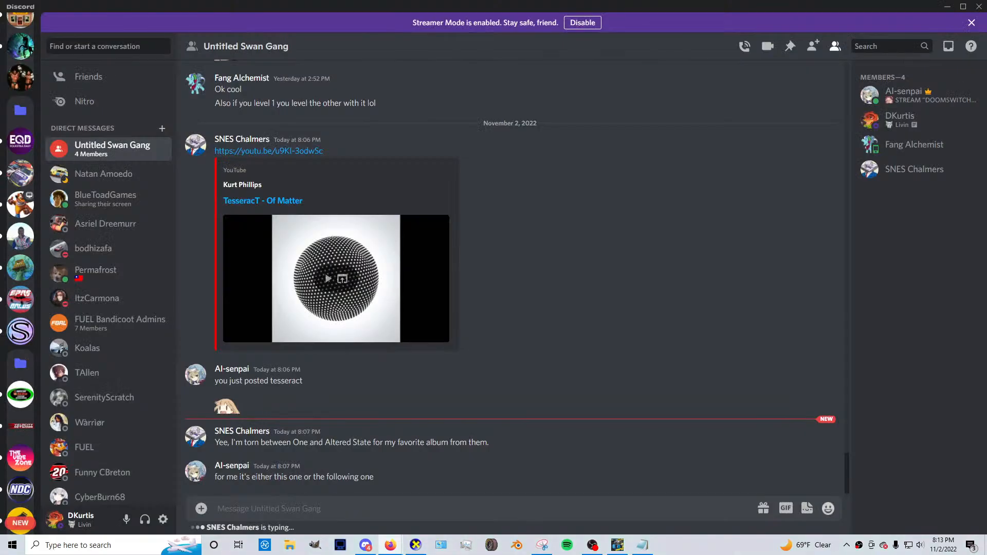
pyautogui.scroll(5, 21, 267)
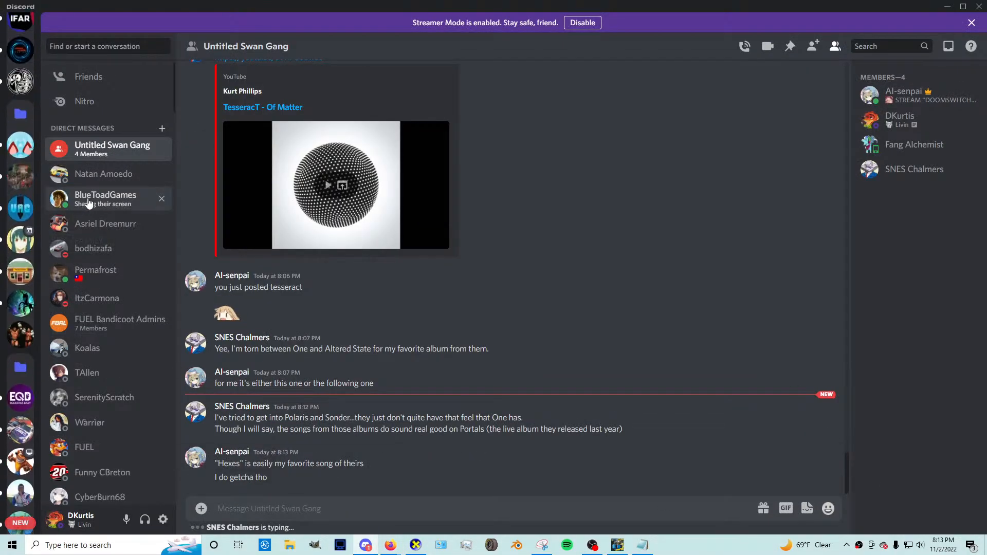
pyautogui.scroll(-5, 16, 237)
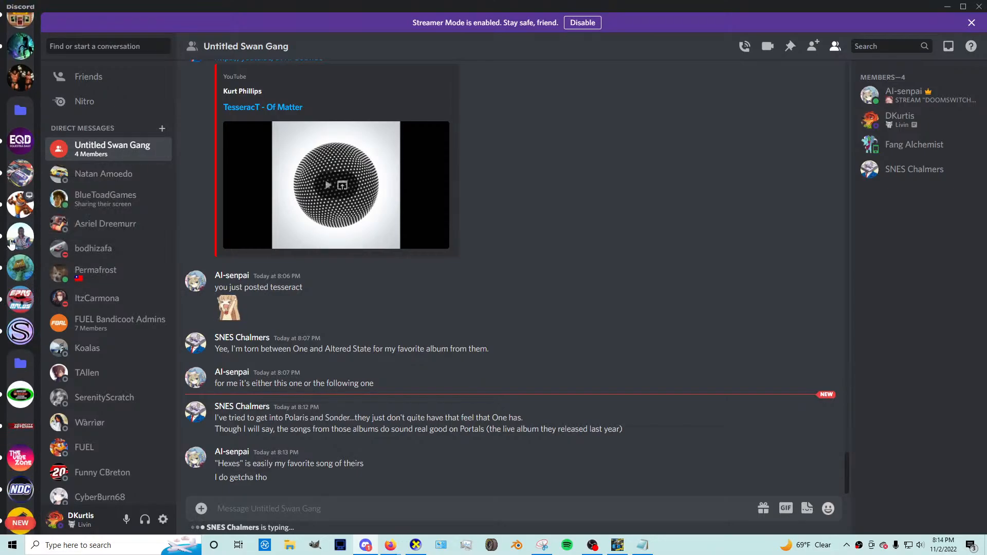
pyautogui.scroll(-5, 12, 249)
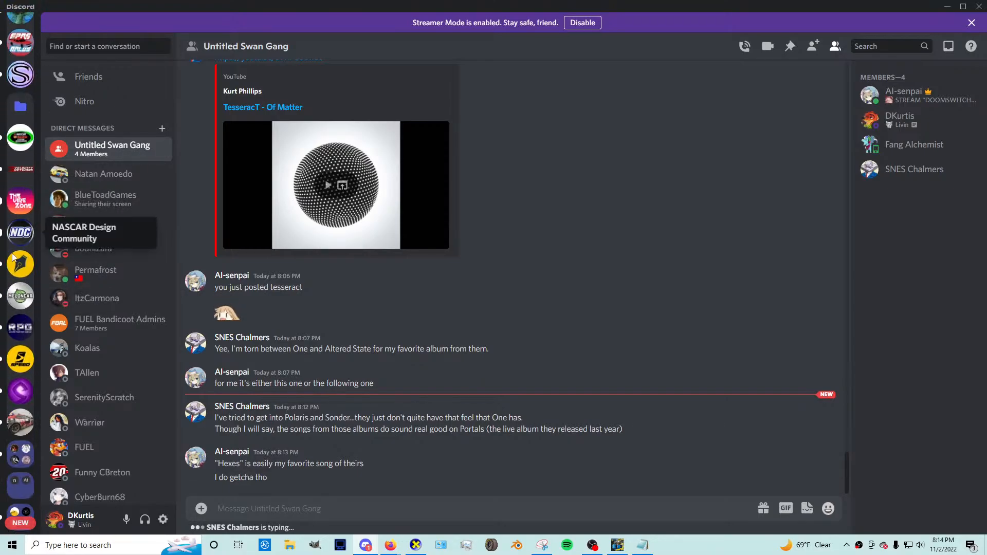
pyautogui.scroll(-3, 14, 257)
pyautogui.click(949, 8)
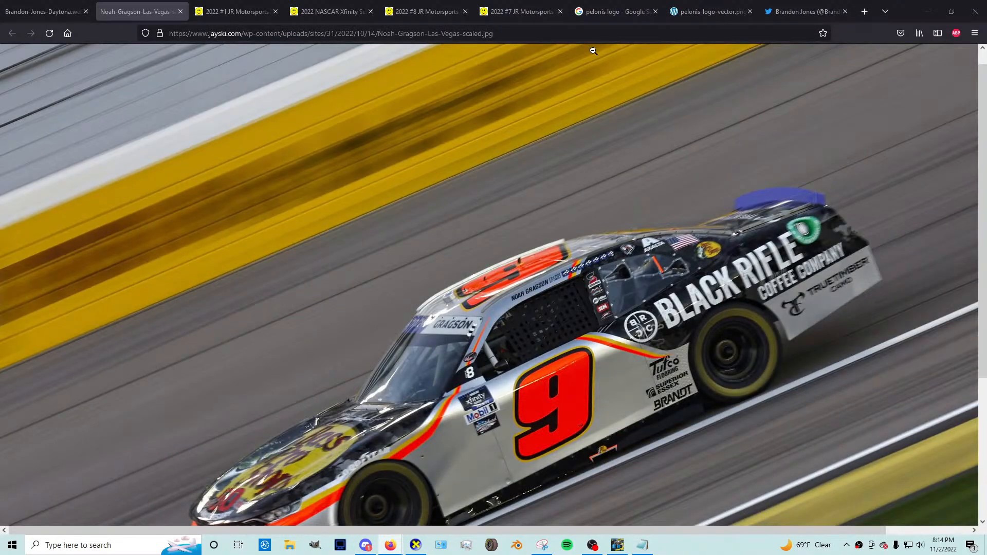
# Step: Return to GIMP, scale the PELONIS decal to 101 × 23 px, and move it nearer the rear edge of the quarter panel
pyautogui.click(927, 11)
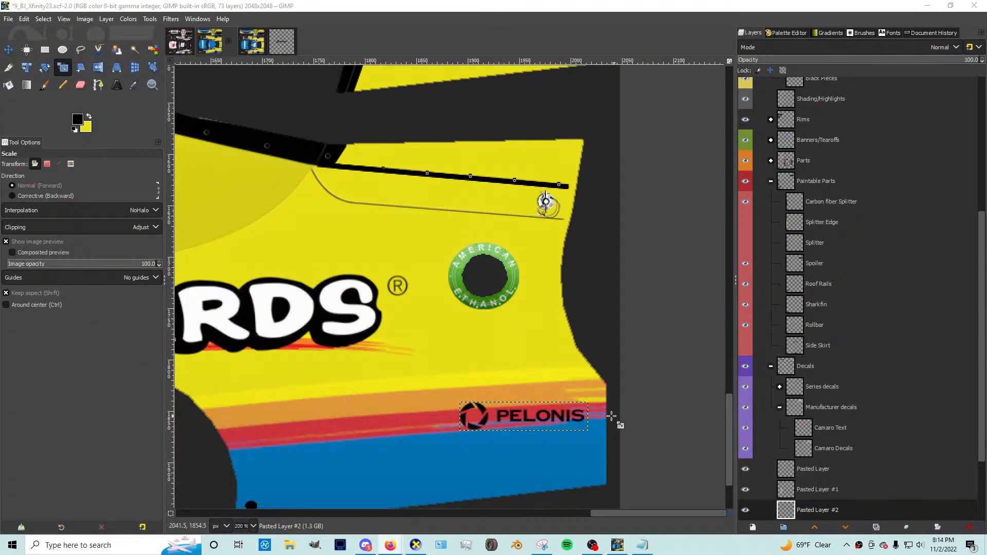
pyautogui.click(525, 414)
pyautogui.moveTo(501, 422)
pyautogui.mouseDown()
pyautogui.moveTo(491, 433)
pyautogui.moveTo(552, 425)
pyautogui.moveTo(549, 407)
pyautogui.moveTo(550, 421)
pyautogui.moveTo(544, 408)
pyautogui.moveTo(509, 414)
pyautogui.mouseUp()
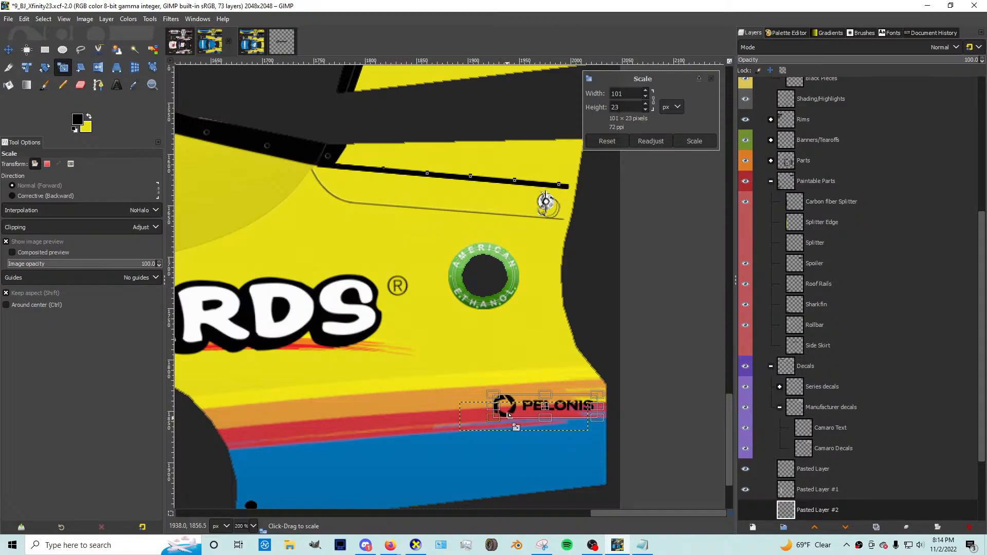
pyautogui.press('Return')
# Step: Create a layer group above New Layer #1 and place the PELONIS decal layer, Pasted Layer #2, inside it
pyautogui.scroll(-3, 779, 480)
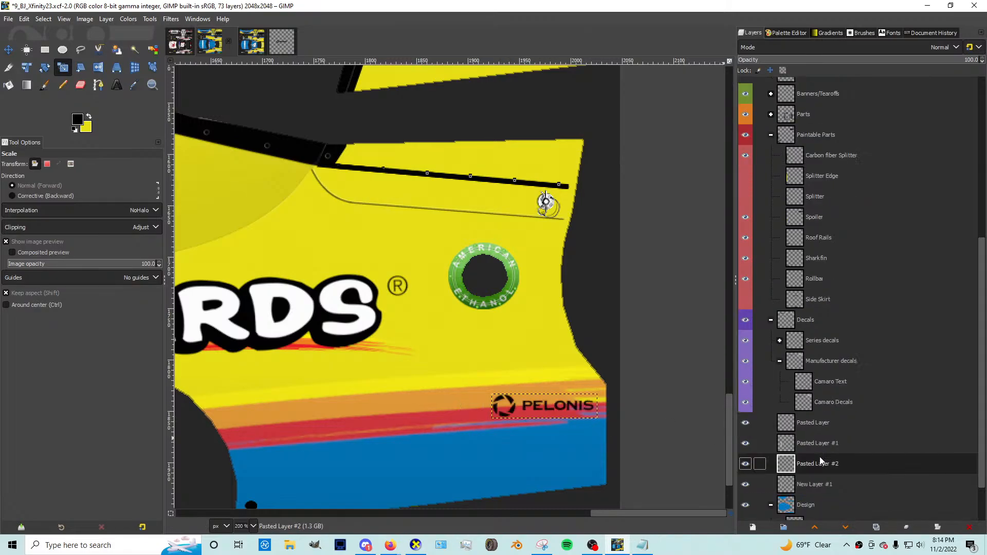
pyautogui.click(778, 527)
pyautogui.moveTo(803, 432); pyautogui.dragTo(797, 410)
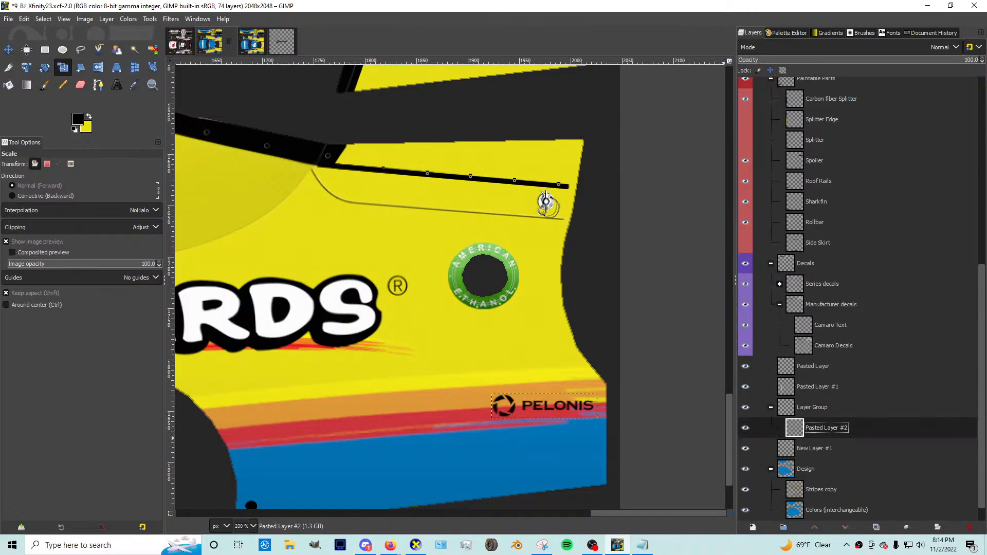
# Step: Switch to the browser and examine the sponsor logos on the driver's firesuit in the Joe Gibbs Racing tweet photo
pyautogui.hotkey('alt', 'Tab')
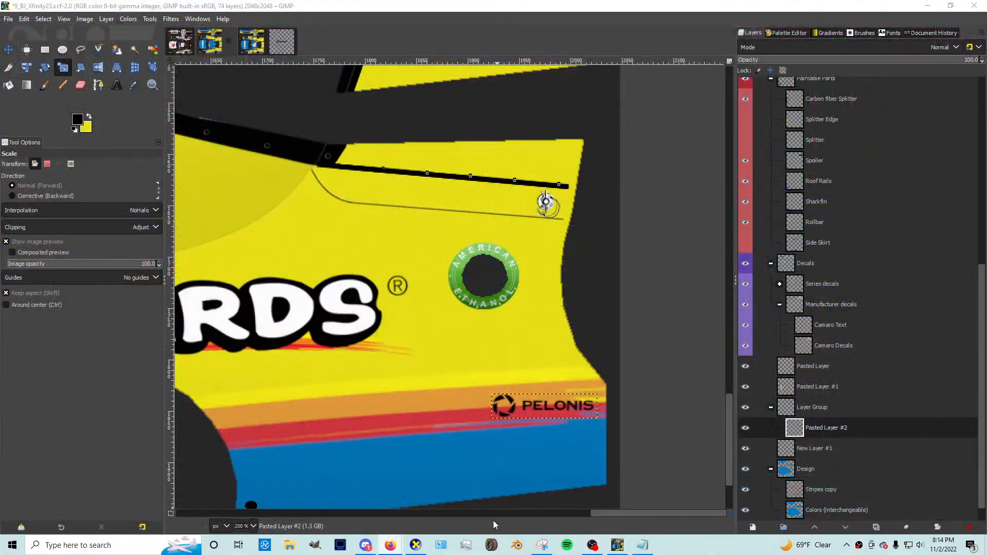
pyautogui.moveTo(389, 544)
pyautogui.click(431, 507)
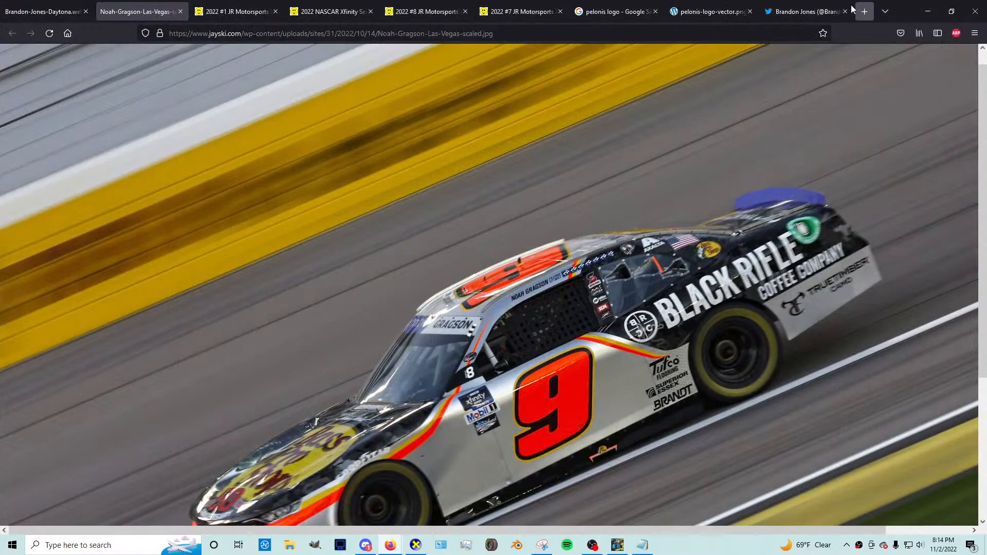
pyautogui.click(809, 12)
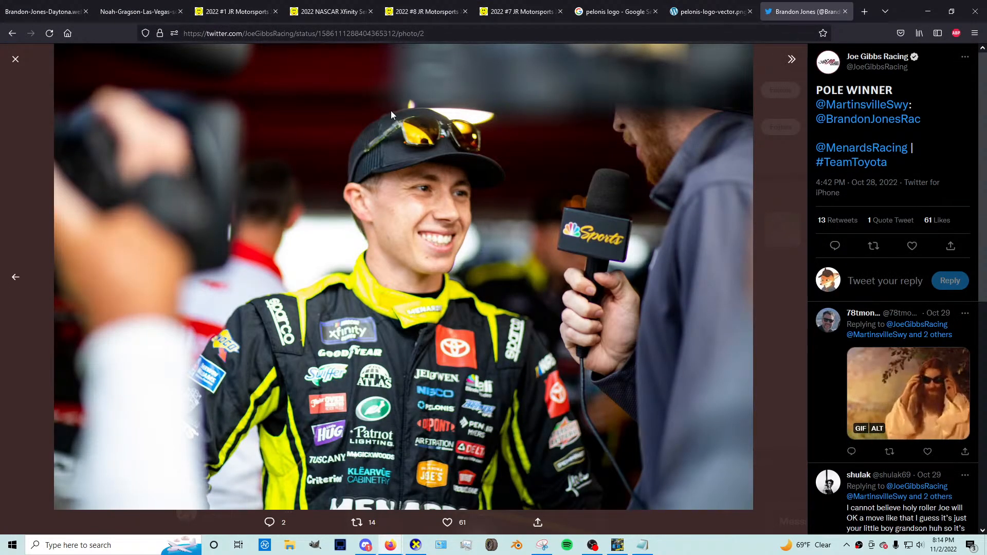
# Step: Search Google for "patriot logo" in place of the #9 Las Vegas car photo
pyautogui.click(145, 10)
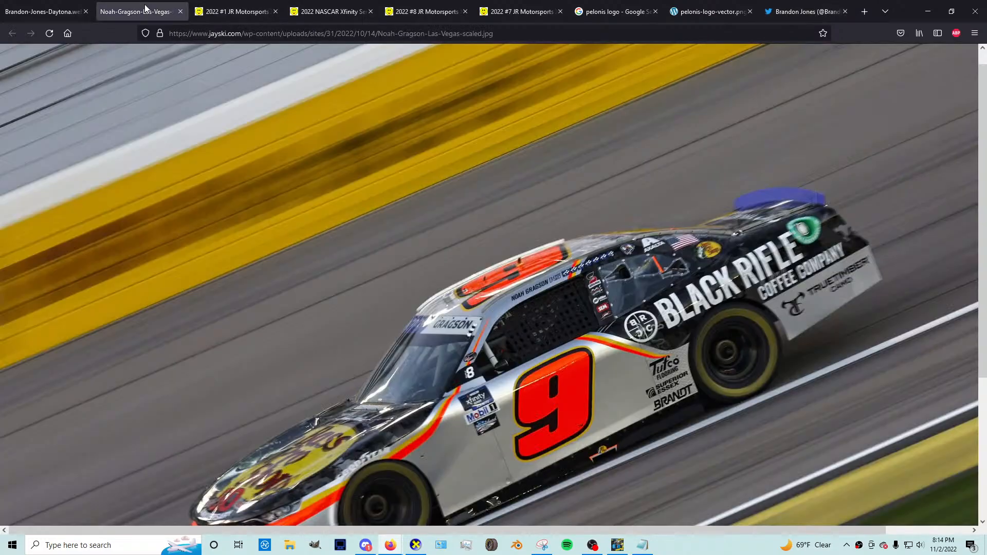
pyautogui.click(238, 32)
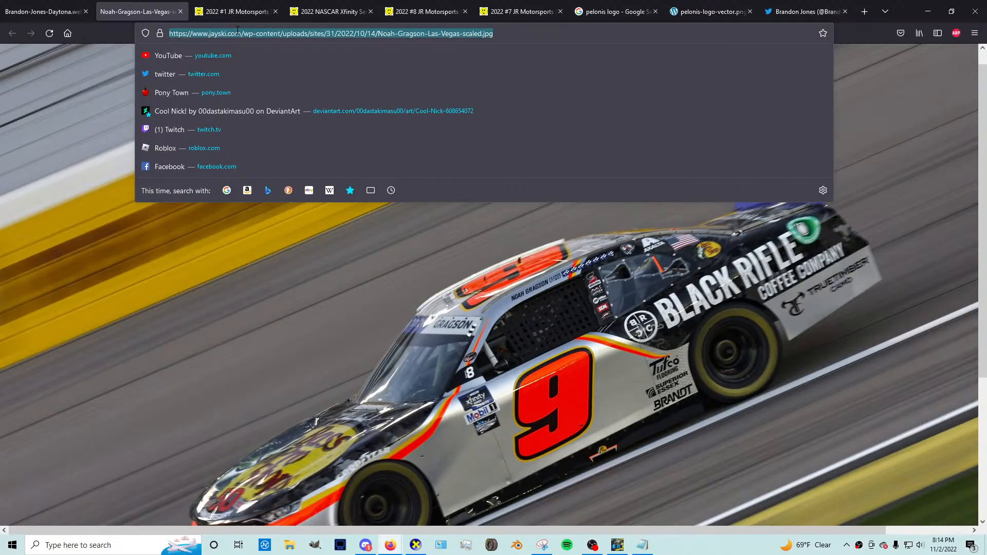
pyautogui.write('patriot')
pyautogui.write('logo')
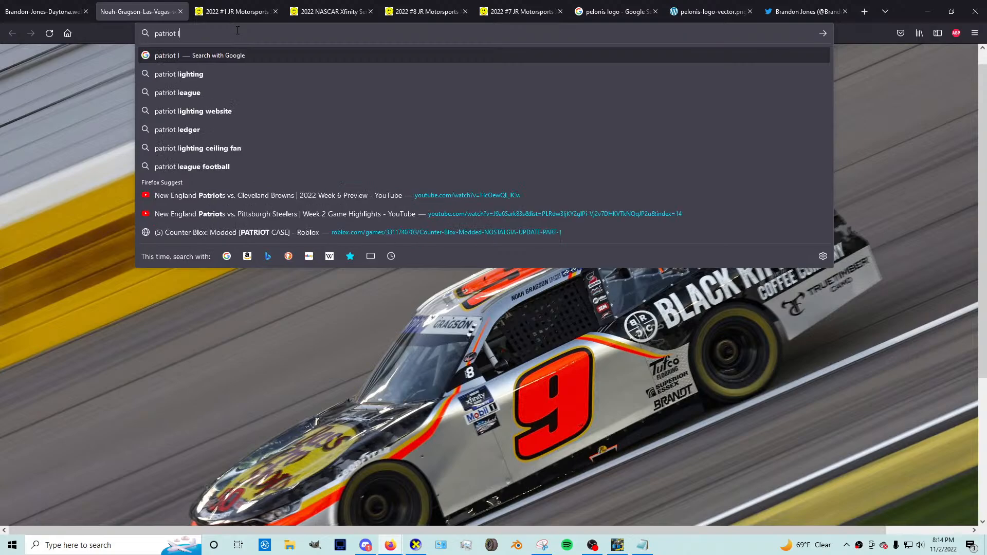
pyautogui.press('Return')
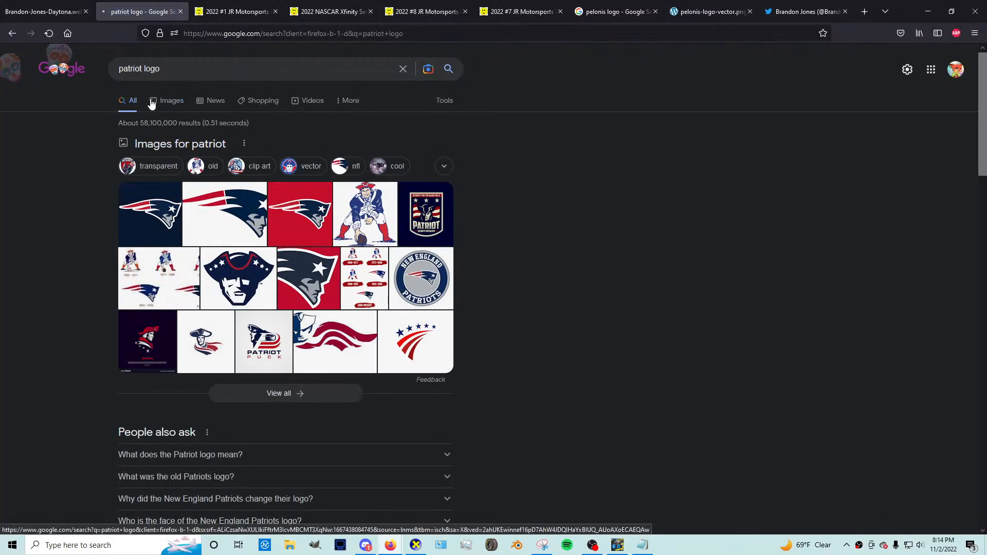
# Step: Examine the rear-quarter sponsor decals in the #19 Daytona car photo, enlarged to 170%
pyautogui.click(90, 6)
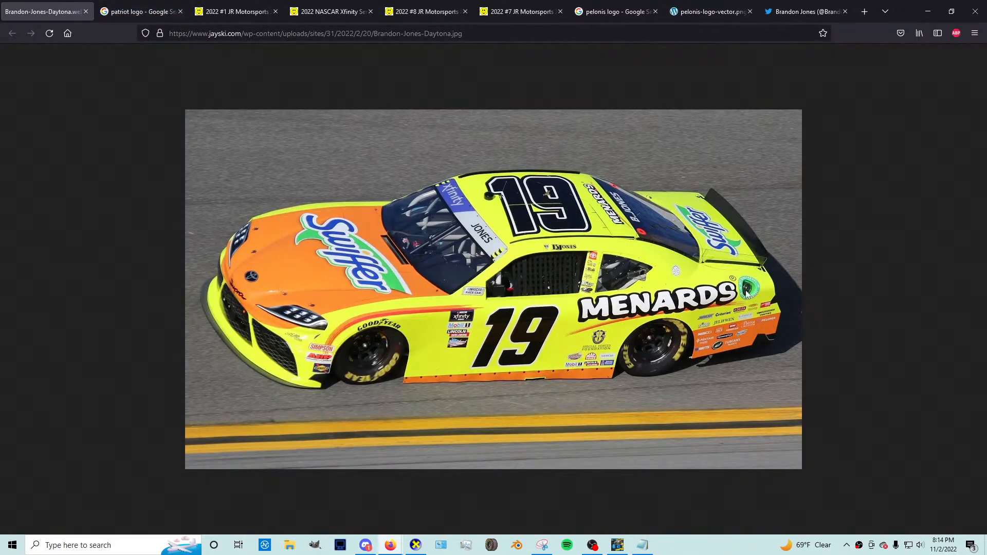
pyautogui.keyDown('ctrl'); pyautogui.scroll(5, 810, 312); pyautogui.keyUp('ctrl')
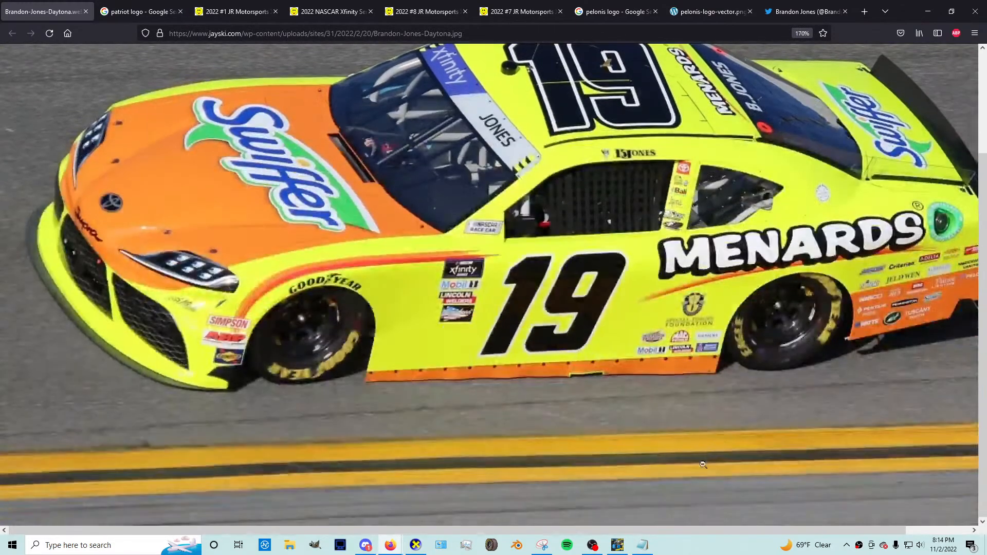
pyautogui.moveTo(722, 531); pyautogui.dragTo(923, 441)
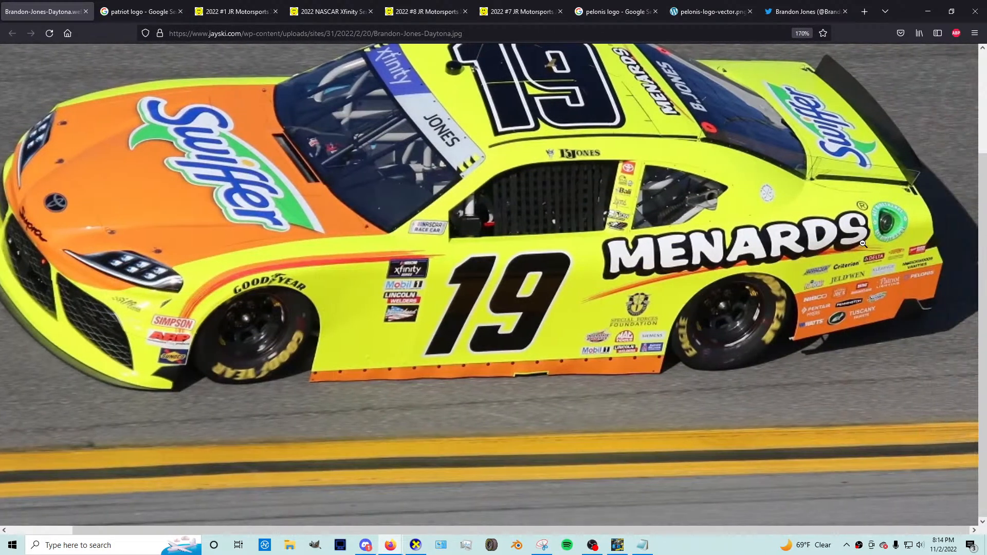
# Step: Look through the open logo and paint-scheme pages, and close the "patriot logo" search results
pyautogui.click(804, 12)
pyautogui.click(712, 11)
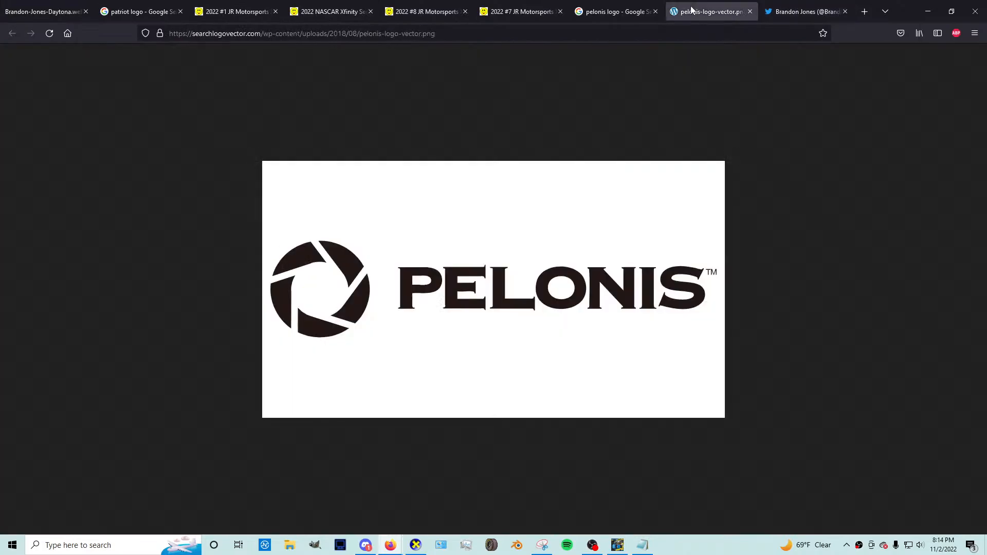
pyautogui.click(591, 6)
pyautogui.click(517, 9)
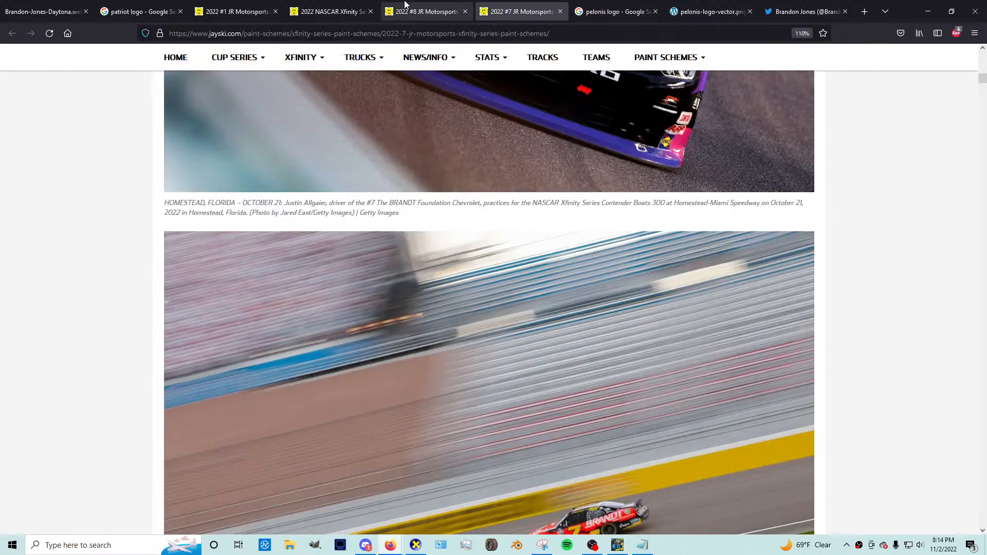
pyautogui.click(424, 10)
pyautogui.click(299, 7)
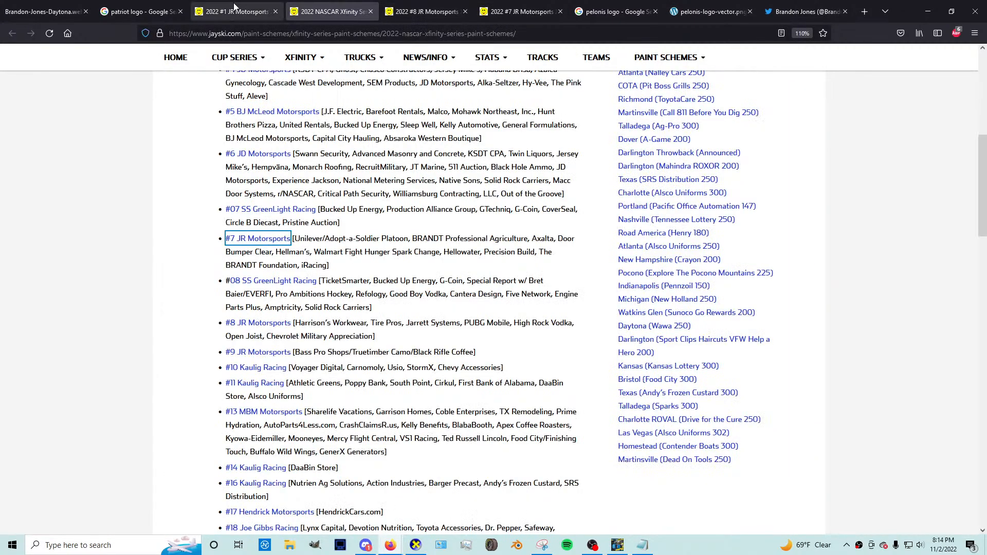
pyautogui.click(180, 11)
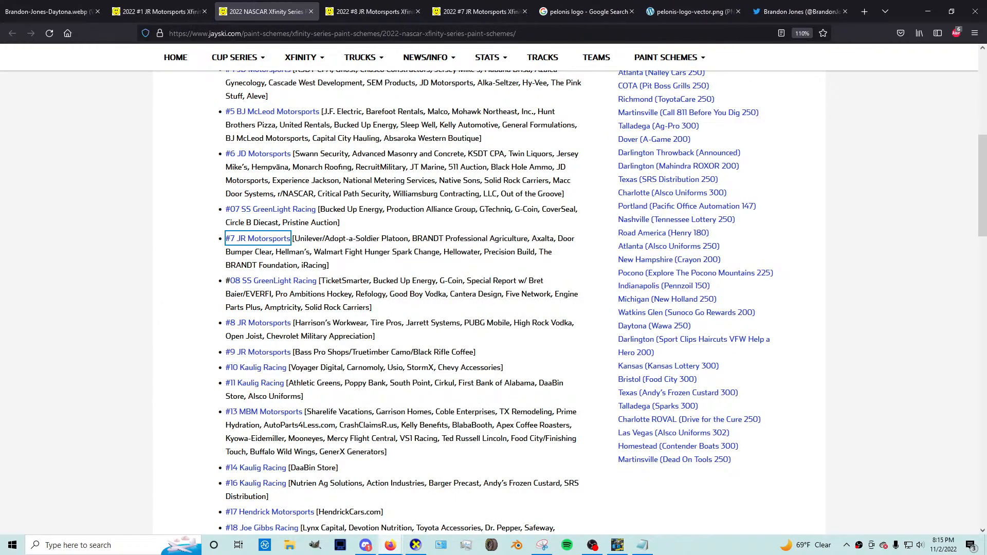
# Step: Inspect the rear-quarter sponsors in the #19 Daytona photo at 270%, and enter "patriot lighting logo" as the image search
pyautogui.click(80, 20)
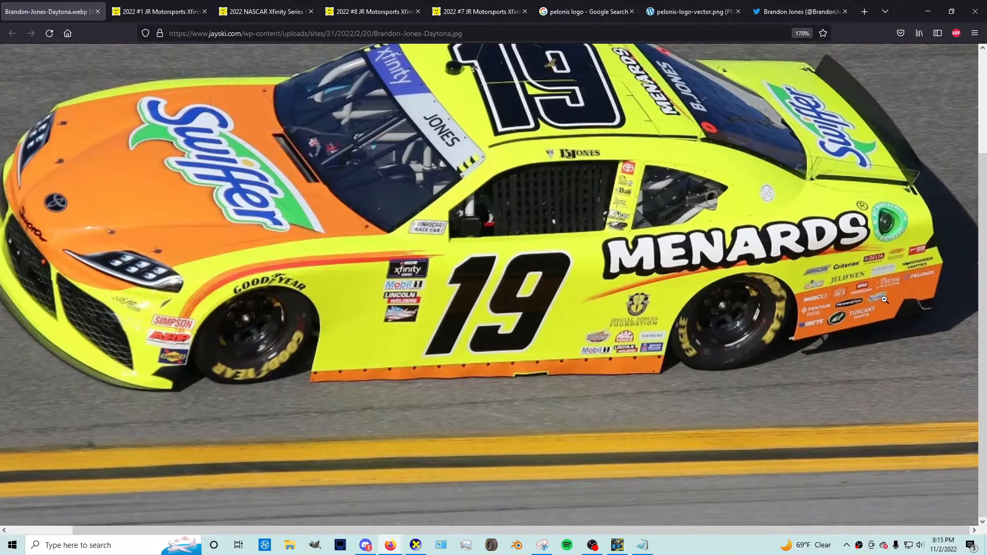
pyautogui.scroll(3, 921, 303)
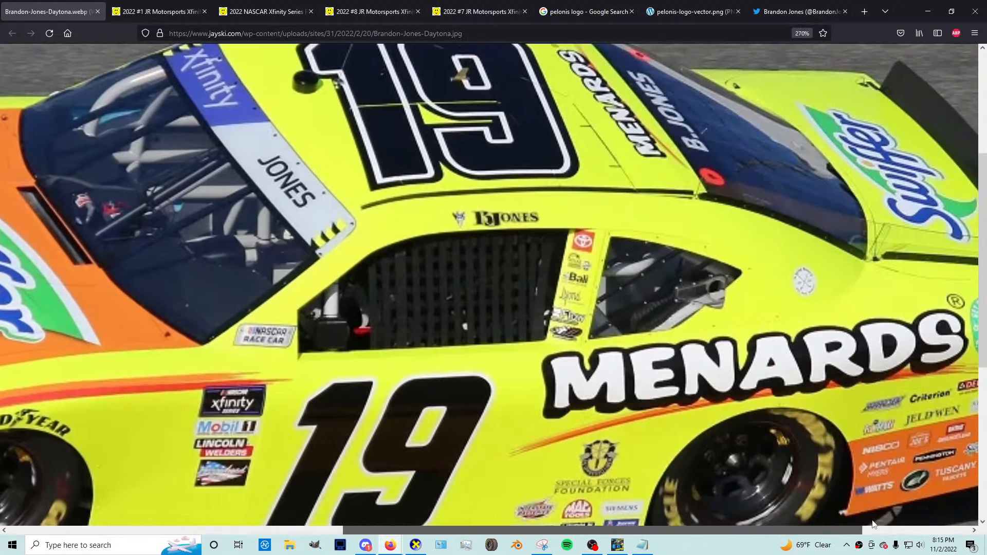
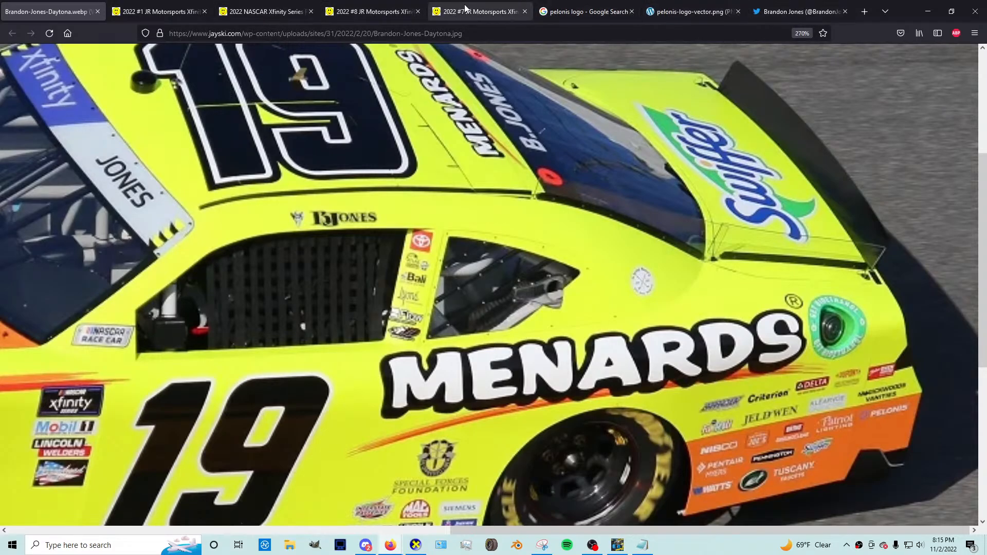
pyautogui.click(585, 12)
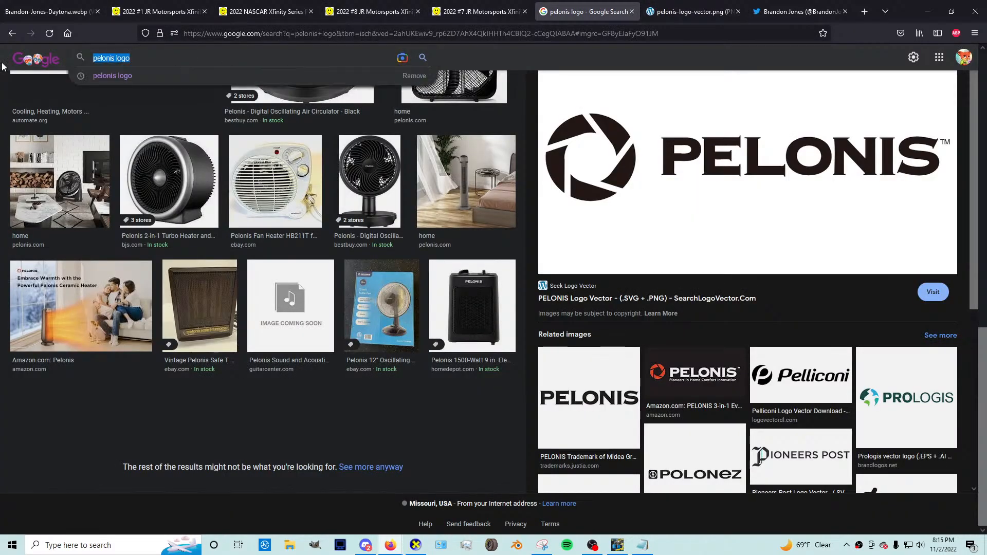
pyautogui.write('patriot light')
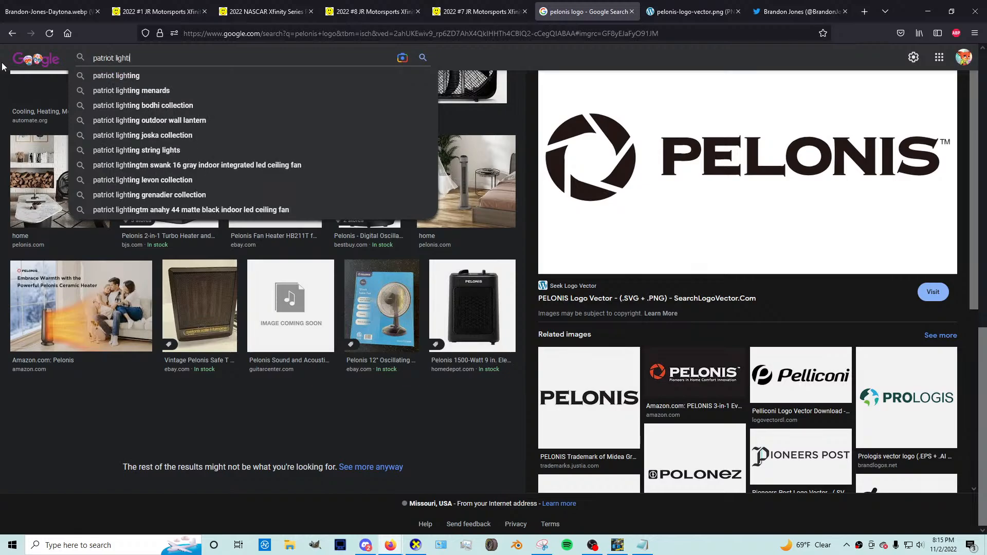
pyautogui.write('n')
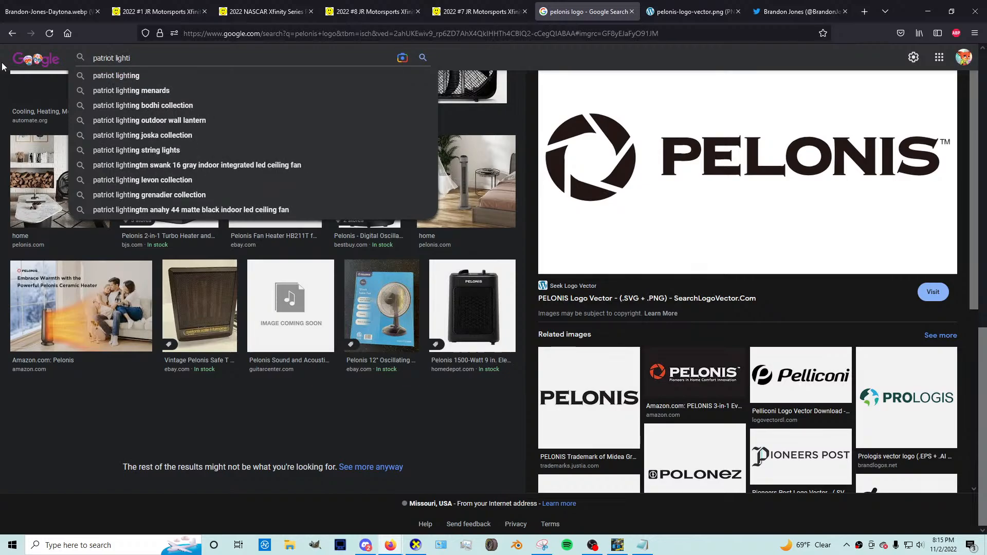
pyautogui.write('ng logo')
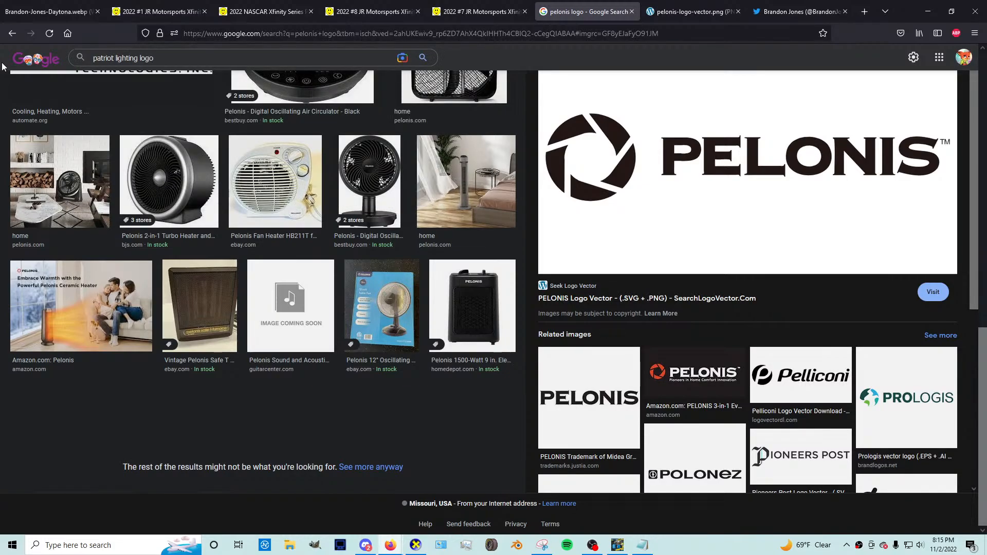
# Step: Search Google Images for "menards brands" on a new browser page
pyautogui.hotkey('ctrl', 't')
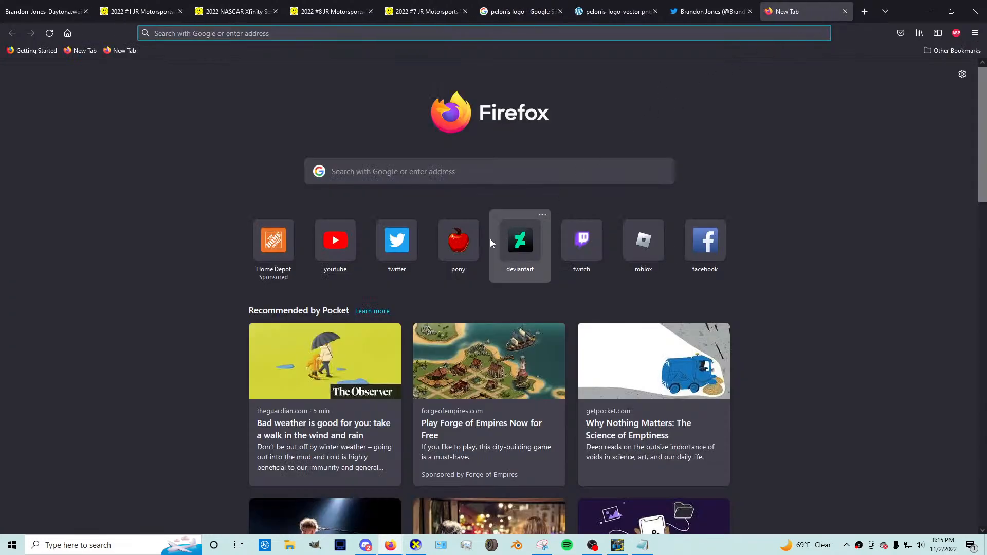
pyautogui.write('g')
pyautogui.press('Return')
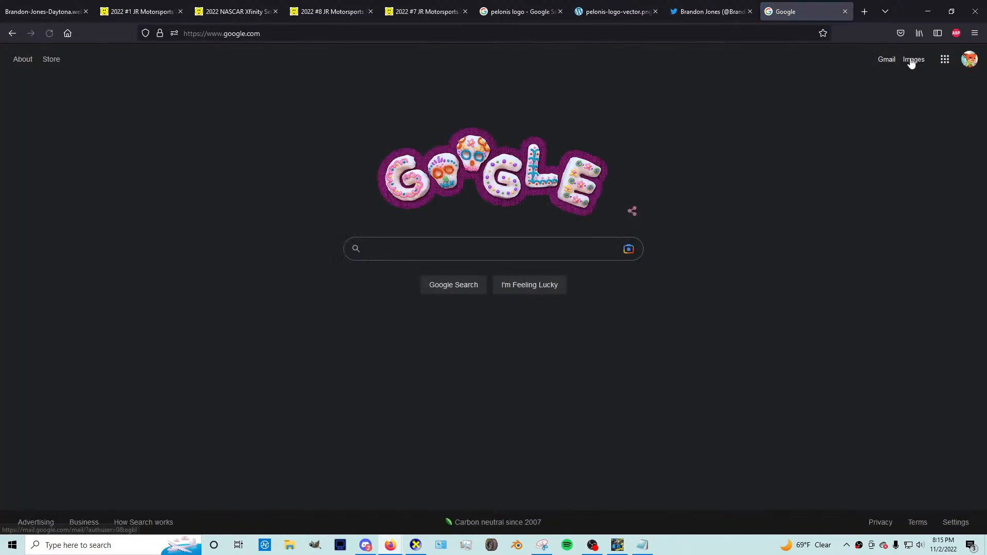
pyautogui.click(911, 61)
pyautogui.click(368, 244)
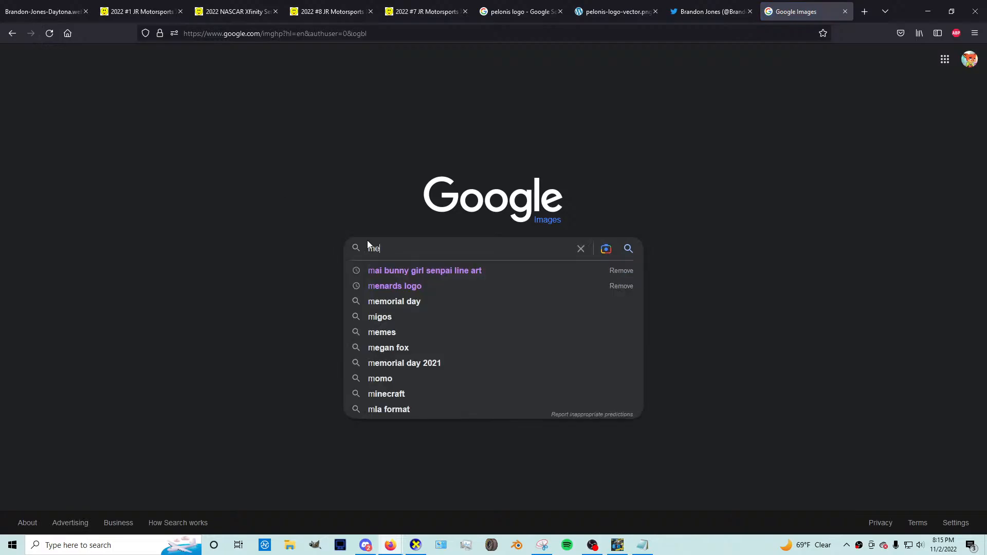
pyautogui.write('menards brands')
pyautogui.press('Return')
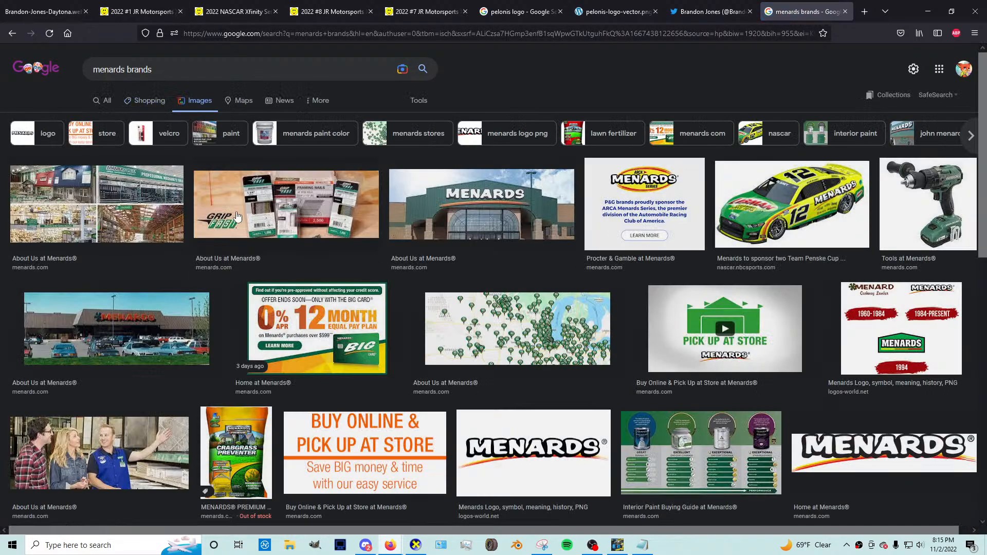
# Step: Change the search to "menards brand" and show the general web results instead of images
pyautogui.doubleClick(139, 70)
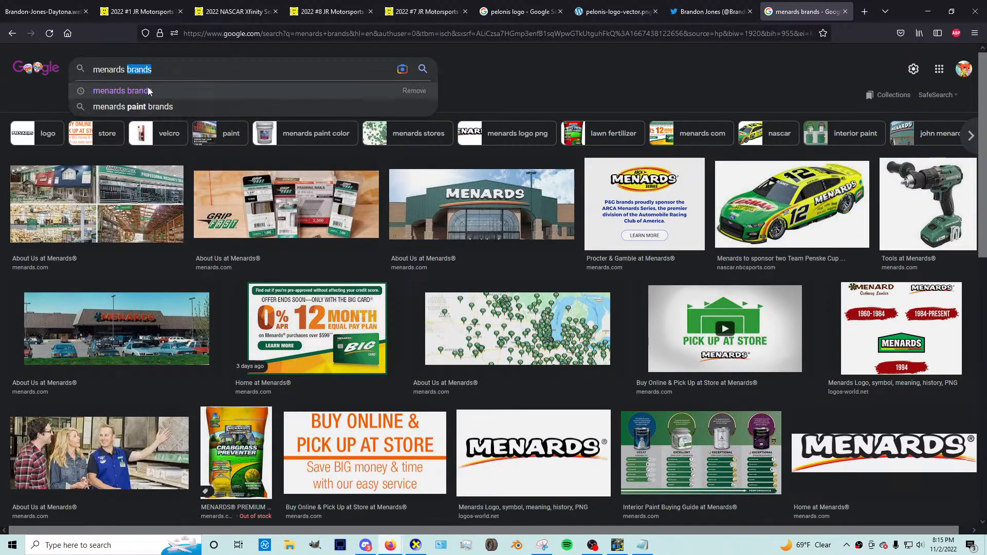
pyautogui.press('BackSpace')
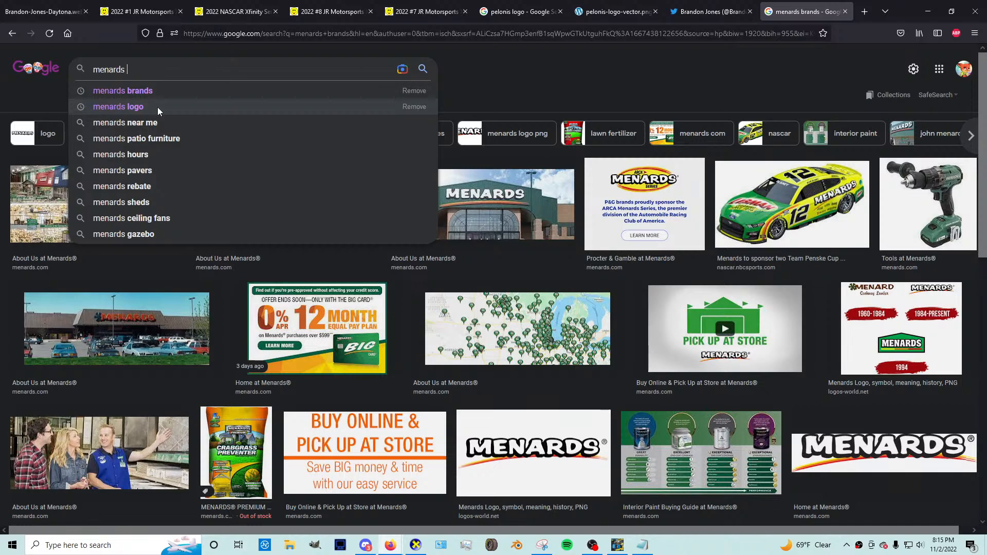
pyautogui.write('brand')
pyautogui.press('Return')
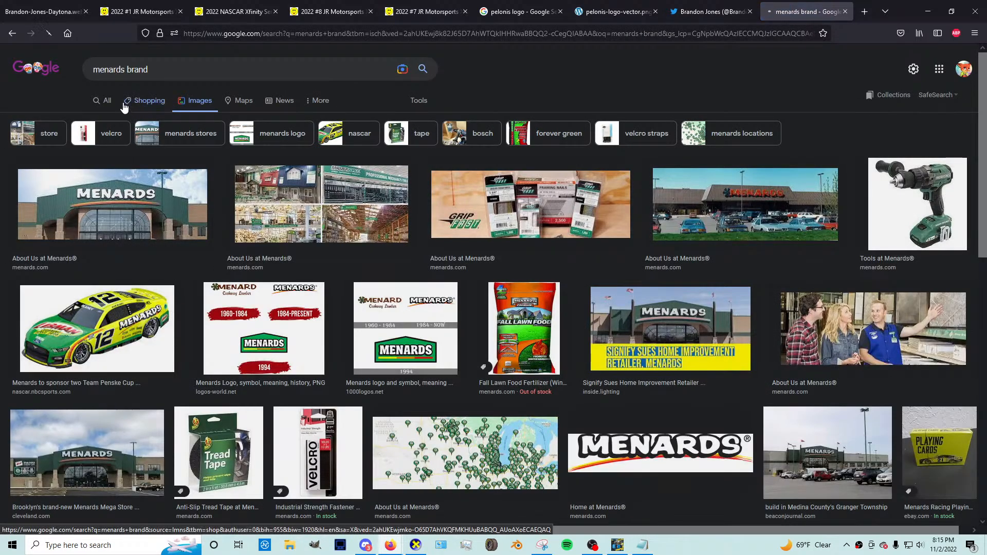
pyautogui.click(114, 102)
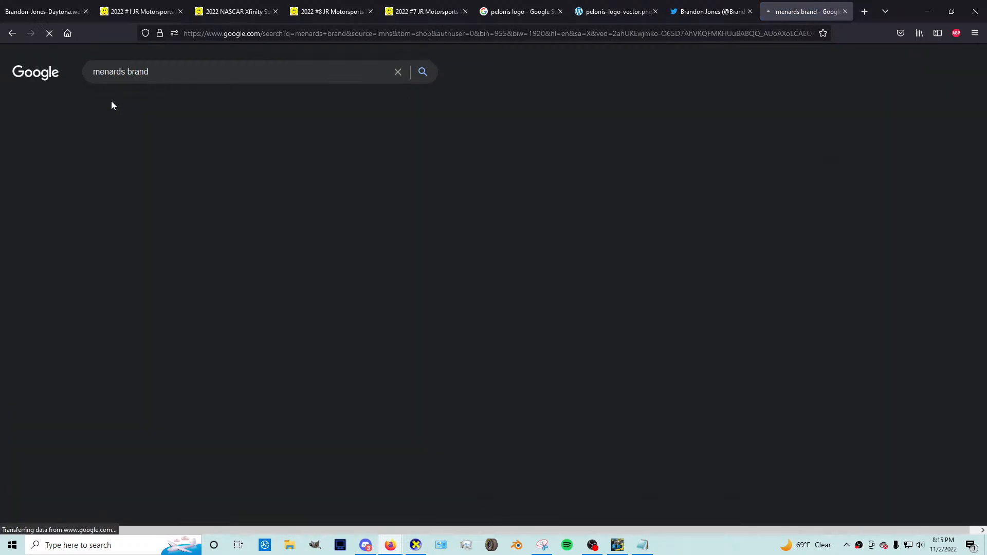
pyautogui.click(105, 103)
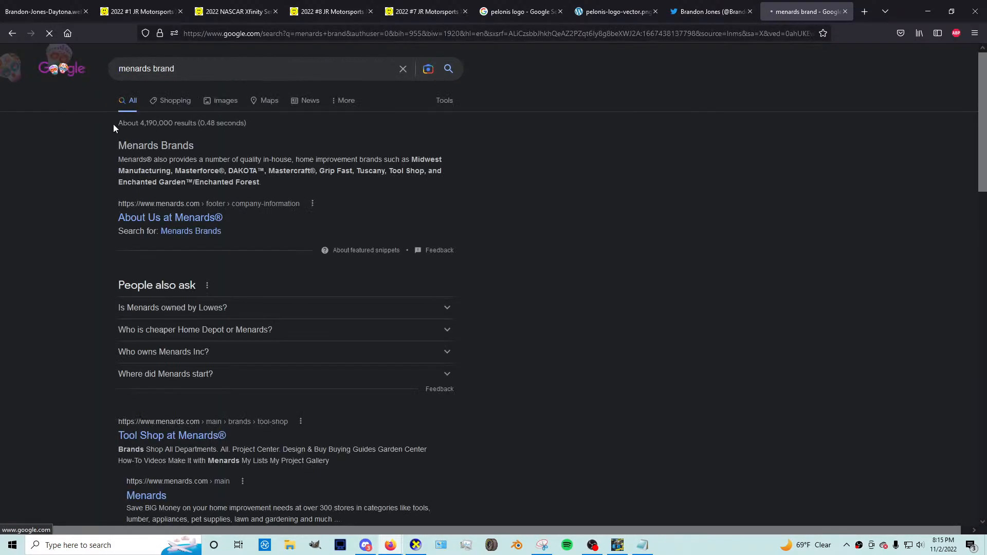
# Step: Open the About Us page at Menards with location access allowed, and go to its parent Company Information page
pyautogui.click(155, 217)
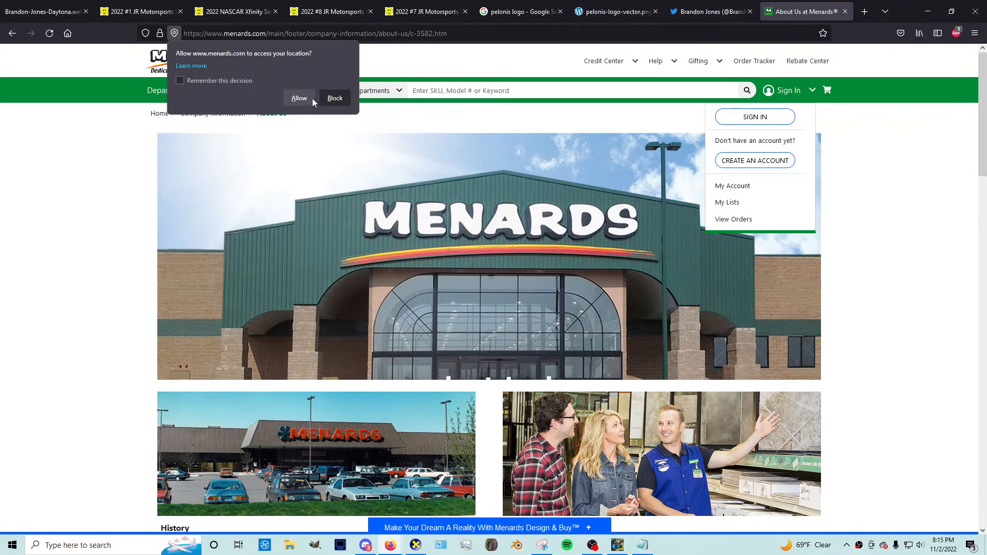
pyautogui.click(299, 97)
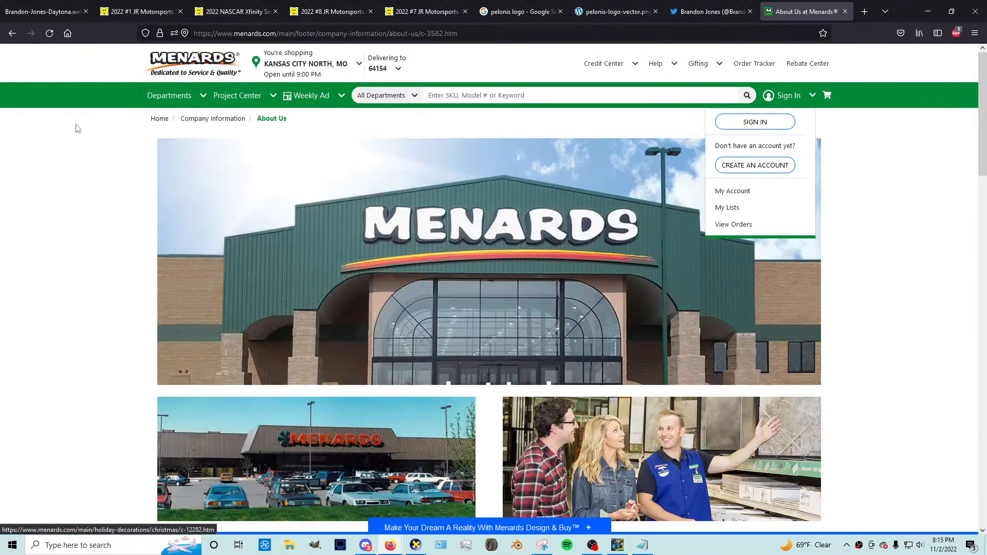
pyautogui.click(212, 118)
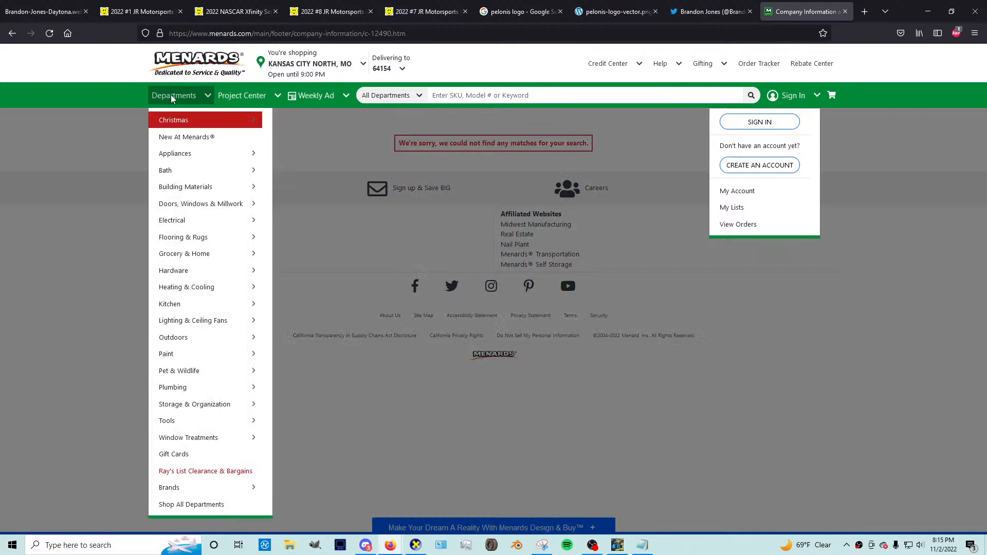
# Step: Look through the Menards department list and the full site map for house brands, and close the Menards page
pyautogui.click(173, 98)
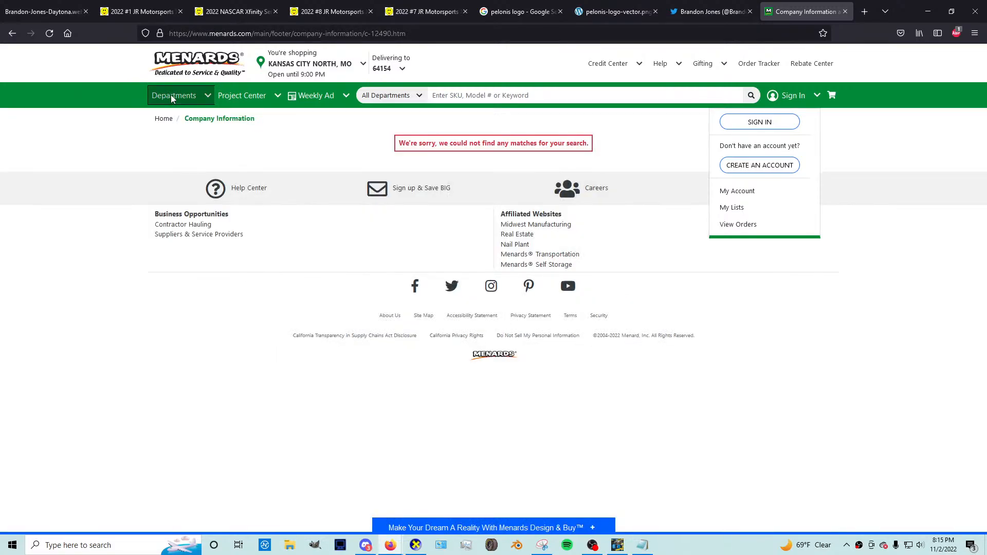
pyautogui.click(173, 97)
pyautogui.moveTo(206, 227)
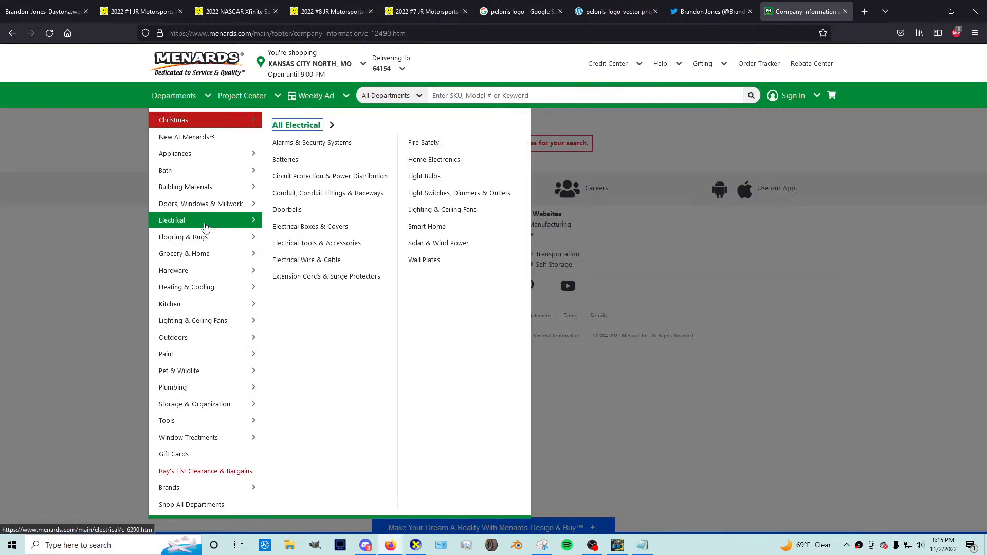
pyautogui.click(193, 504)
pyautogui.scroll(-12, 339, 401)
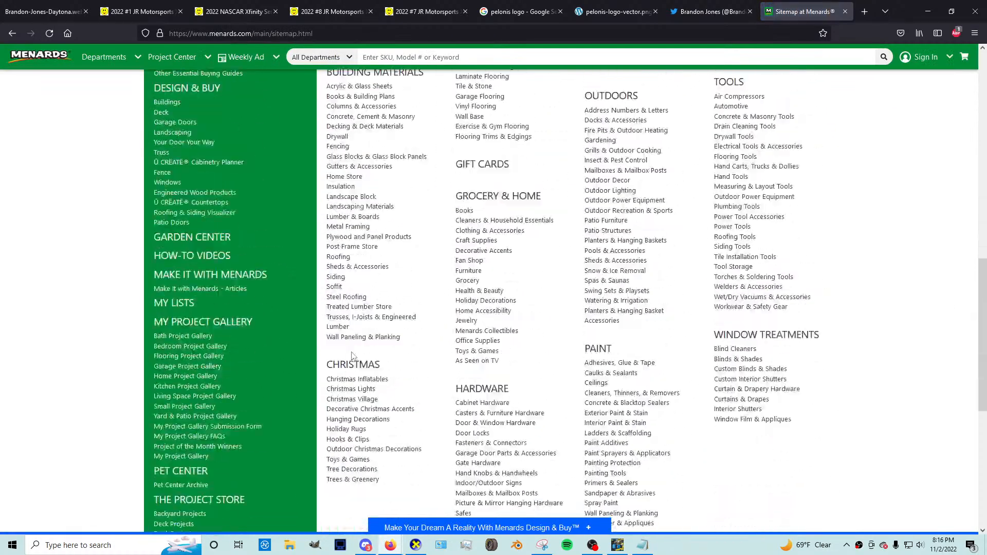
pyautogui.scroll(12, 355, 355)
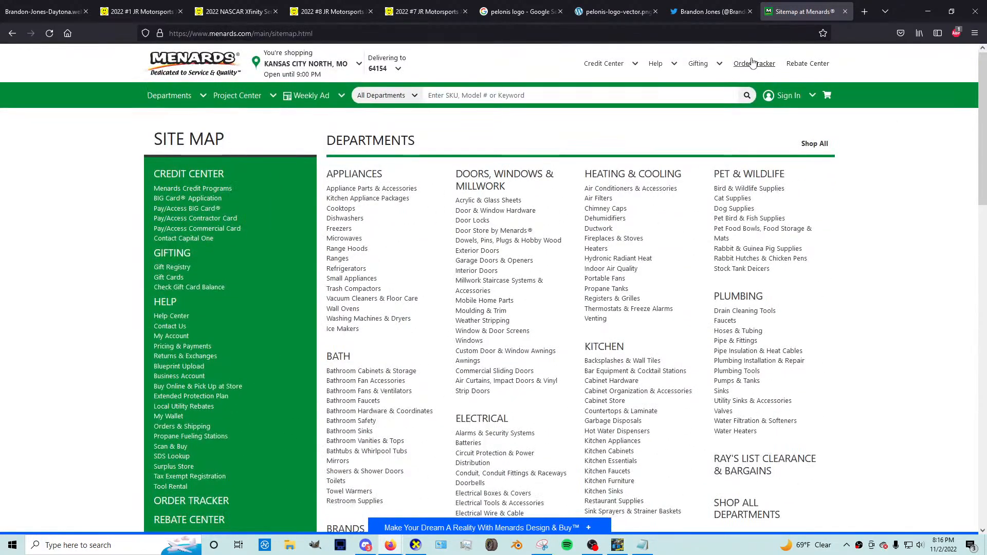
pyautogui.click(846, 12)
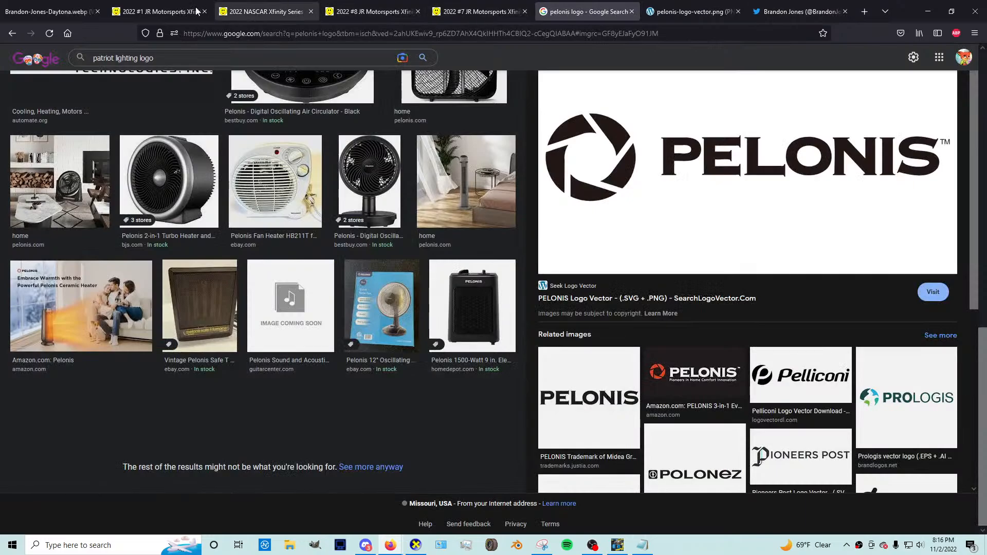
# Step: Check the sponsors in the #19 Daytona photo, run the "patriot lighting logo" image search, and copy the transparent Patriot Lighting logo
pyautogui.click(70, 13)
pyautogui.click(658, 232)
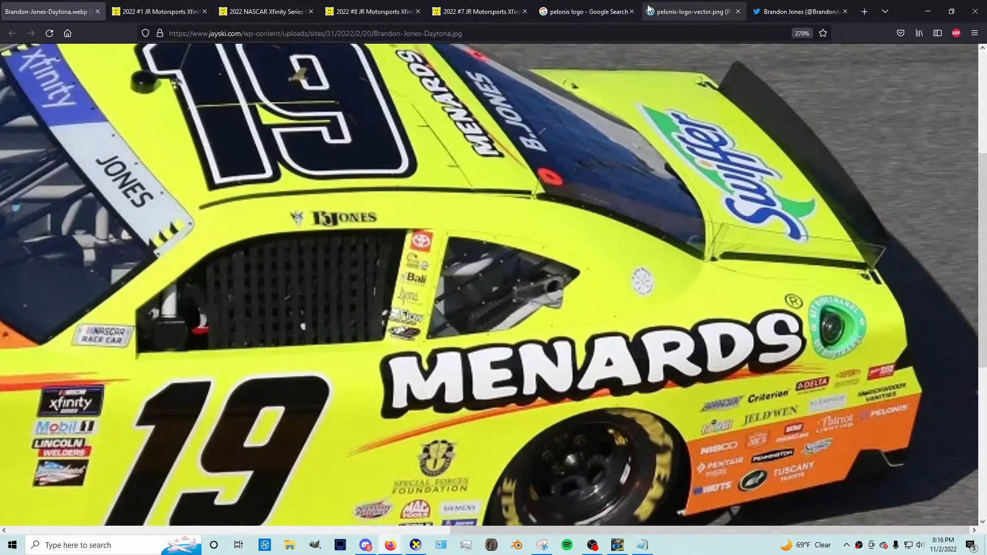
pyautogui.click(653, 10)
pyautogui.click(575, 11)
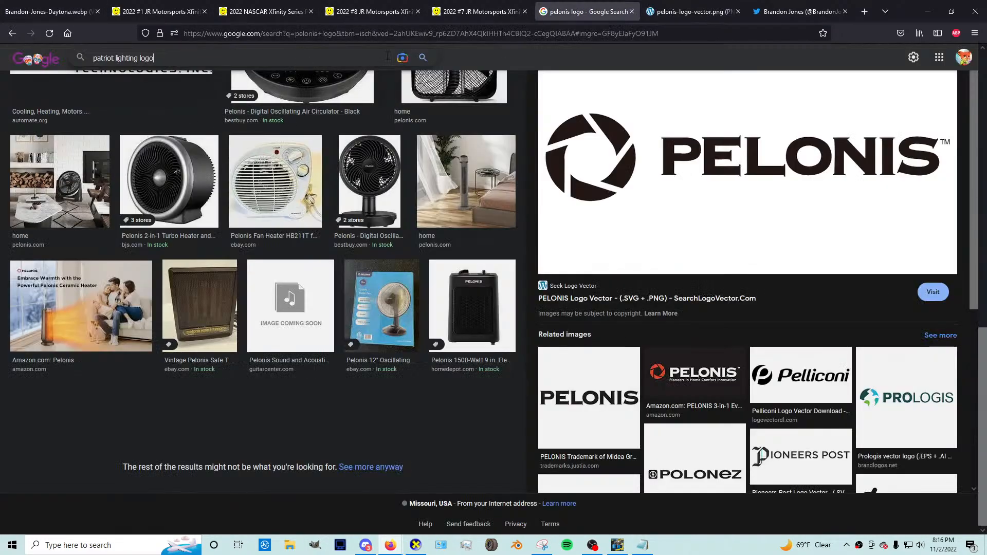
pyautogui.click(422, 58)
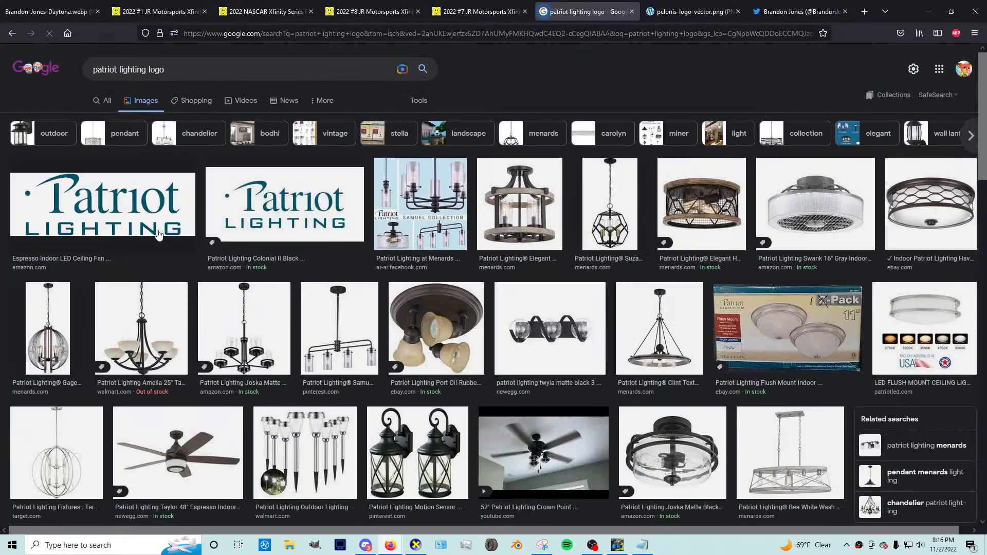
pyautogui.click(154, 229)
pyautogui.rightClick(795, 163)
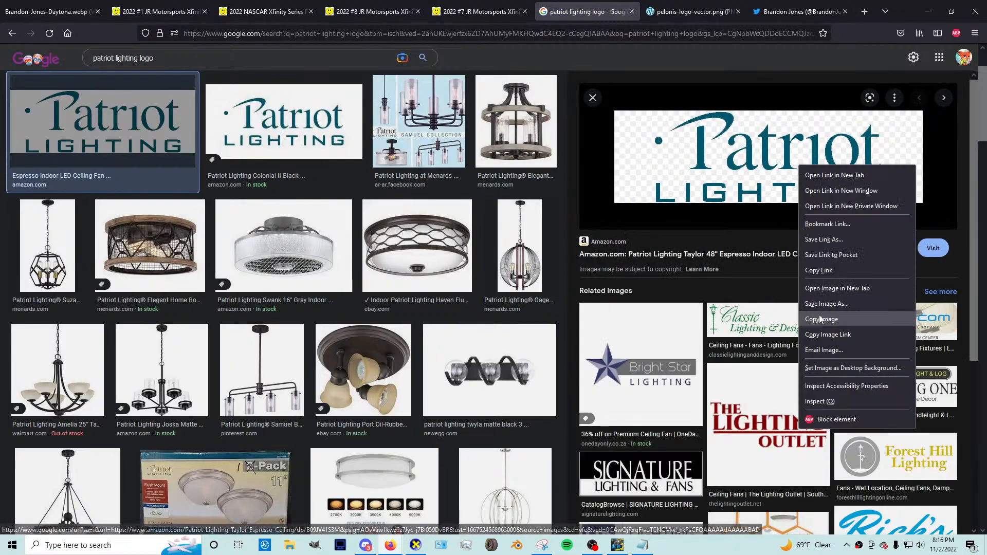
pyautogui.click(816, 374)
# Step: Switch to GIMP, paste the Patriot Lighting logo, scale it to 280 × 84 px, and turn it into a new layer
pyautogui.click(619, 544)
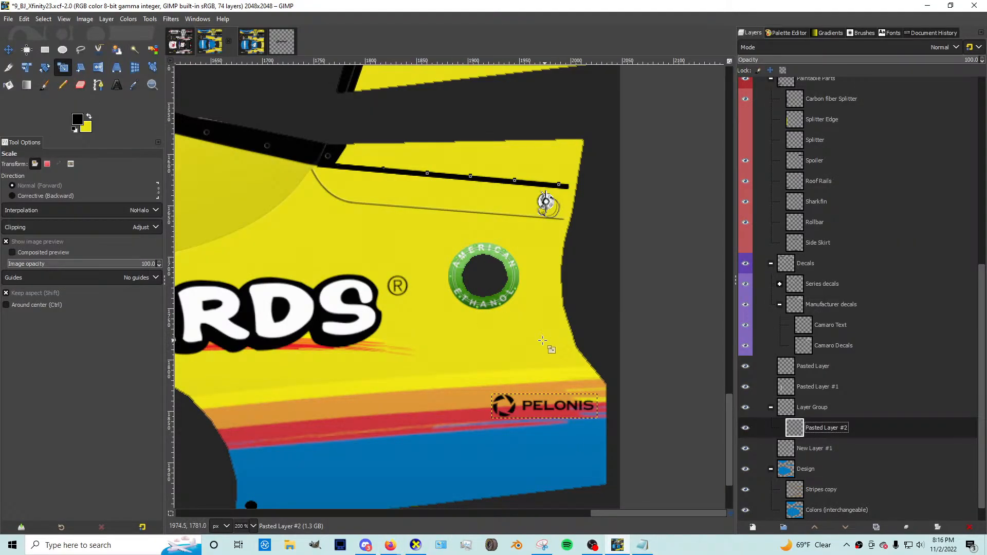
pyautogui.scroll(-2, 484, 346)
pyautogui.hotkey('ctrl', 'v')
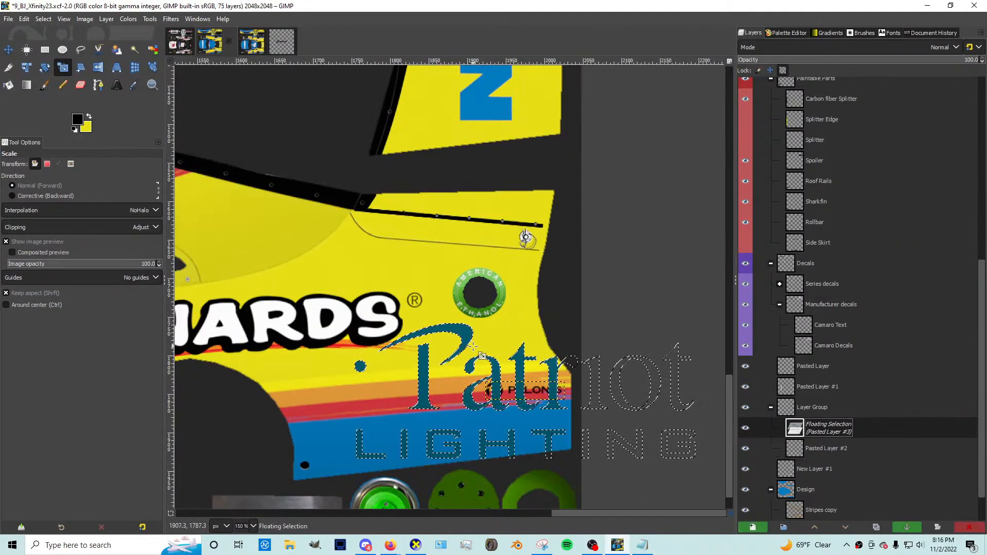
pyautogui.scroll(-1, 473, 346)
pyautogui.click(583, 406)
pyautogui.scroll(2, 348, 352)
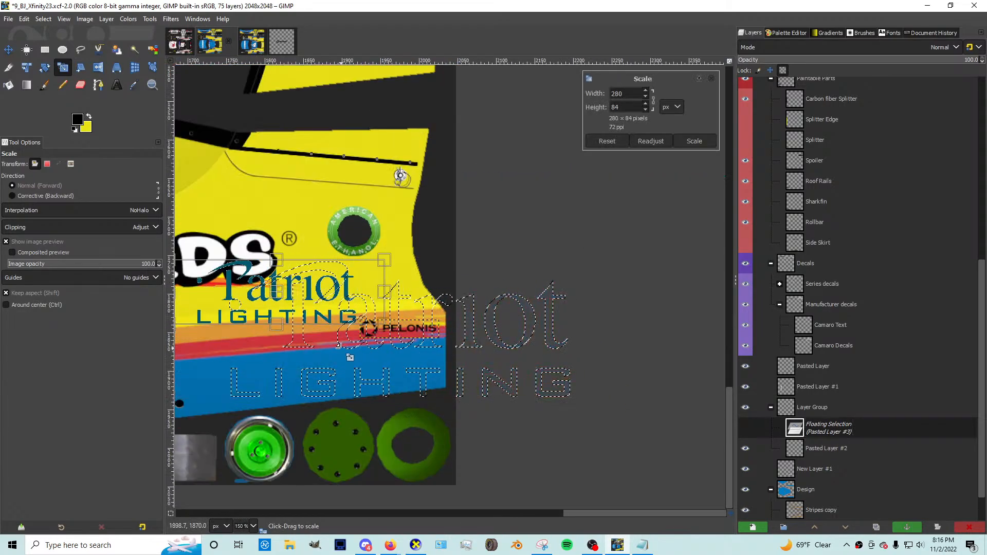
pyautogui.press('Return')
pyautogui.hotkey('shift', 'ctrl', 'n')
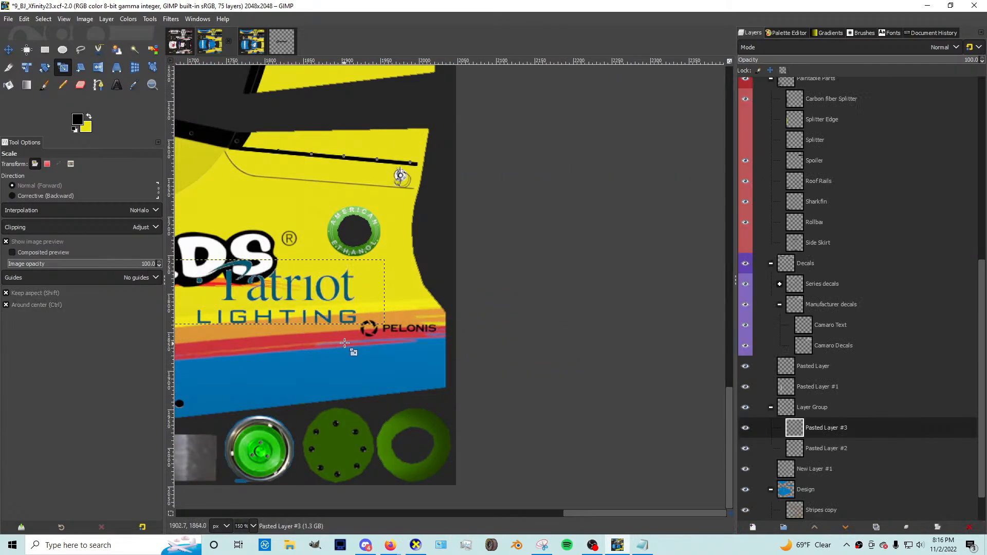
# Step: Select the Patriot Lighting logo by its alpha and recolour it black with the Pencil
pyautogui.rightClick(825, 428)
pyautogui.click(818, 382)
pyautogui.press('n')
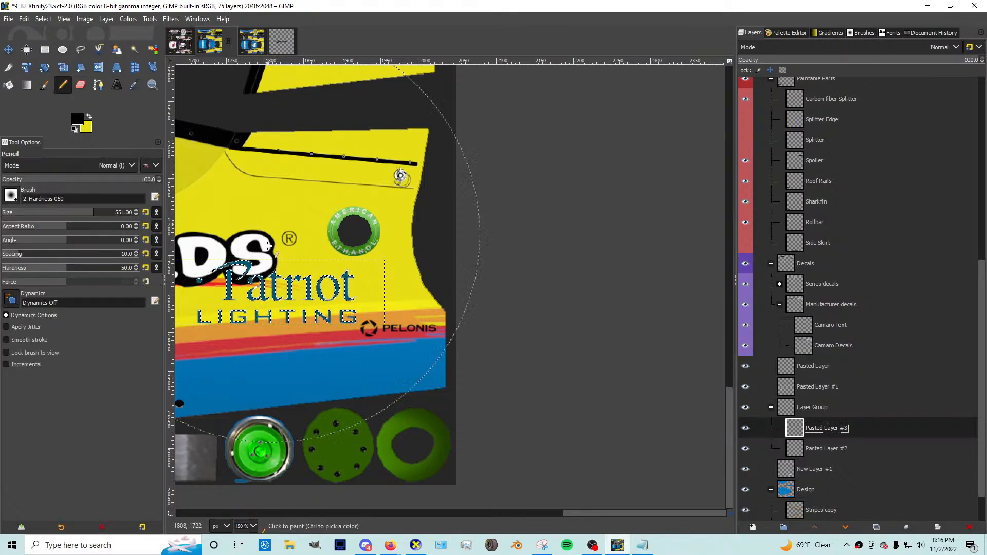
pyautogui.click(267, 246)
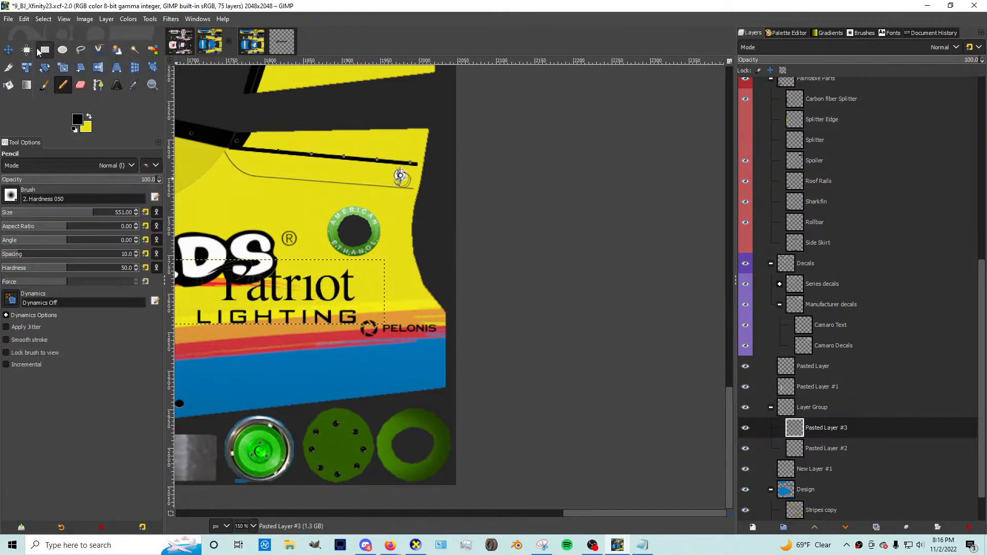
# Step: Move the Patriot Lighting logo down toward the stripes and scale it to 132 × 40 px
pyautogui.click(9, 50)
pyautogui.moveTo(316, 345); pyautogui.dragTo(361, 378)
pyautogui.hotkey('shift', 's')
pyautogui.moveTo(440, 367); pyautogui.dragTo(327, 359)
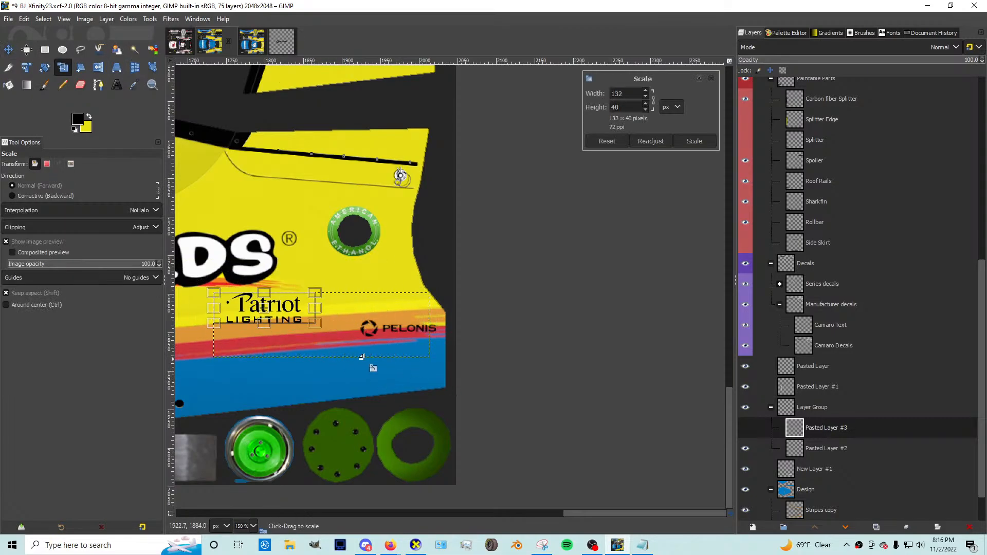
pyautogui.press('Return')
# Step: Copy only the logo's alpha-selected pixels into a new tightly cropped layer, and delete the original Patriot Lighting layer
pyautogui.rightClick(803, 429)
pyautogui.click(817, 383)
pyautogui.hotkey('ctrl', 'c')
pyautogui.hotkey('ctrl', 'v')
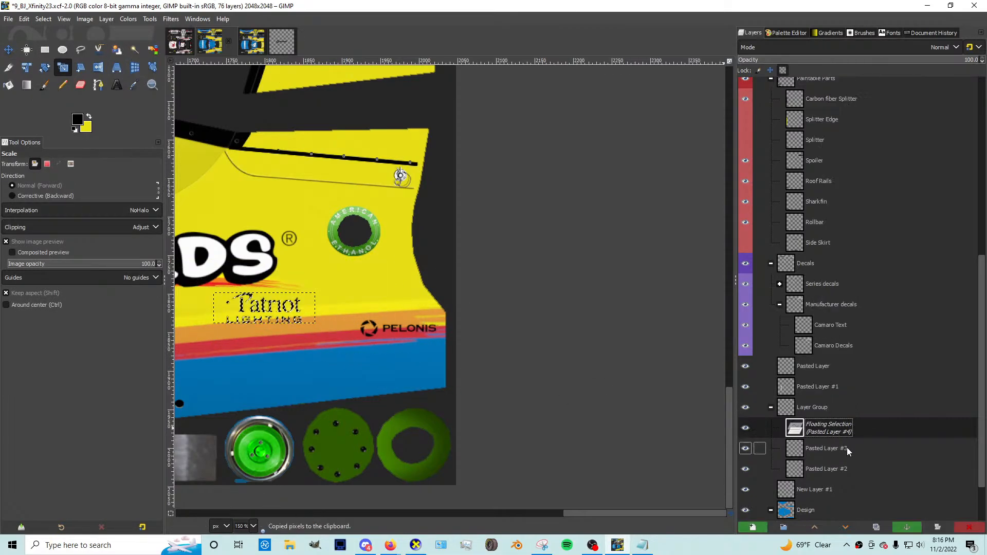
pyautogui.hotkey('ctrl', 'shift', 'n')
pyautogui.click(847, 452)
pyautogui.click(969, 527)
pyautogui.click(863, 428)
# Step: Scale the cropped Patriot Lighting logo down and place it just left of PELONIS on the orange and red stripes
pyautogui.scroll(2, 265, 327)
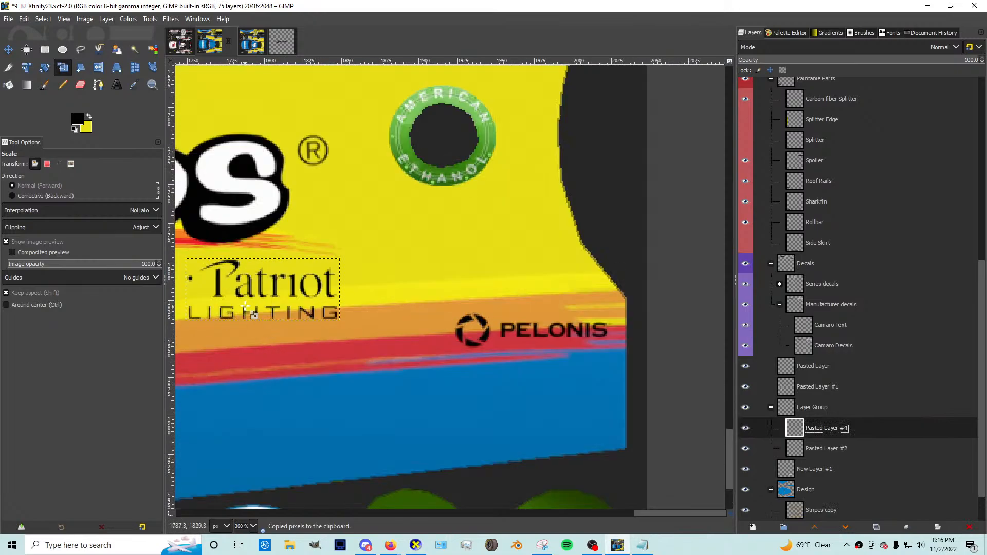
pyautogui.click(244, 307)
pyautogui.moveTo(263, 289); pyautogui.dragTo(332, 340)
pyautogui.moveTo(287, 371); pyautogui.dragTo(388, 343)
pyautogui.press('Return')
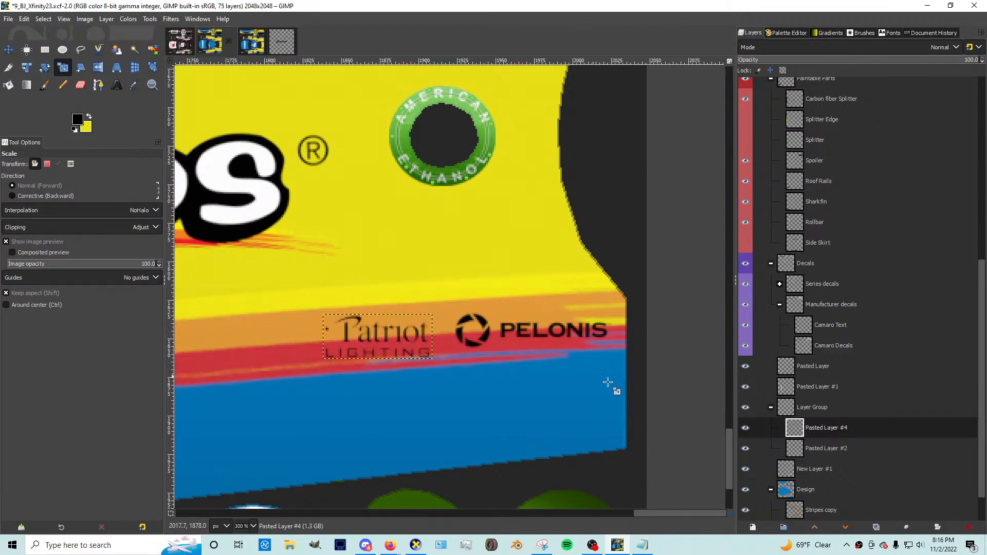
pyautogui.click(822, 443)
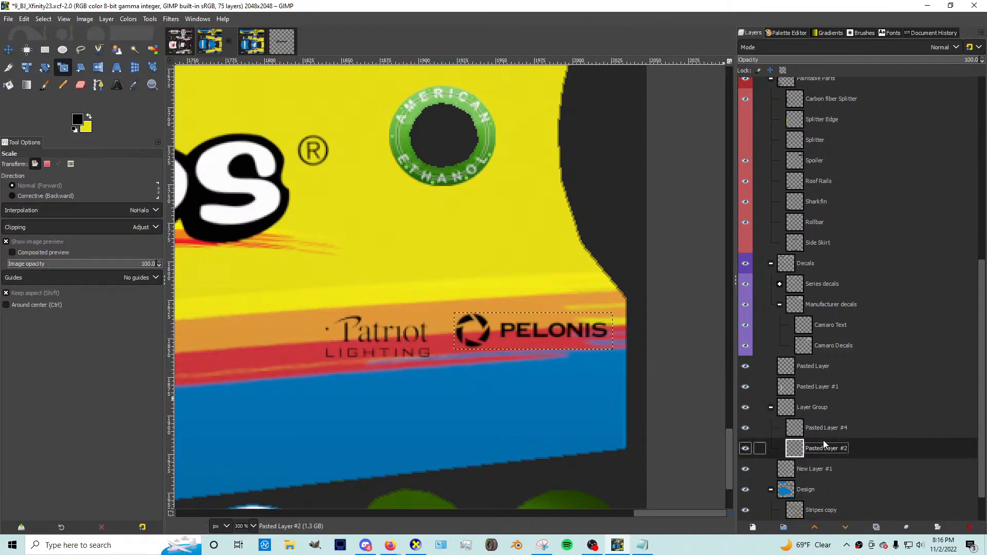
pyautogui.hotkey('shift', 'r')
pyautogui.click(597, 374)
pyautogui.click(709, 77)
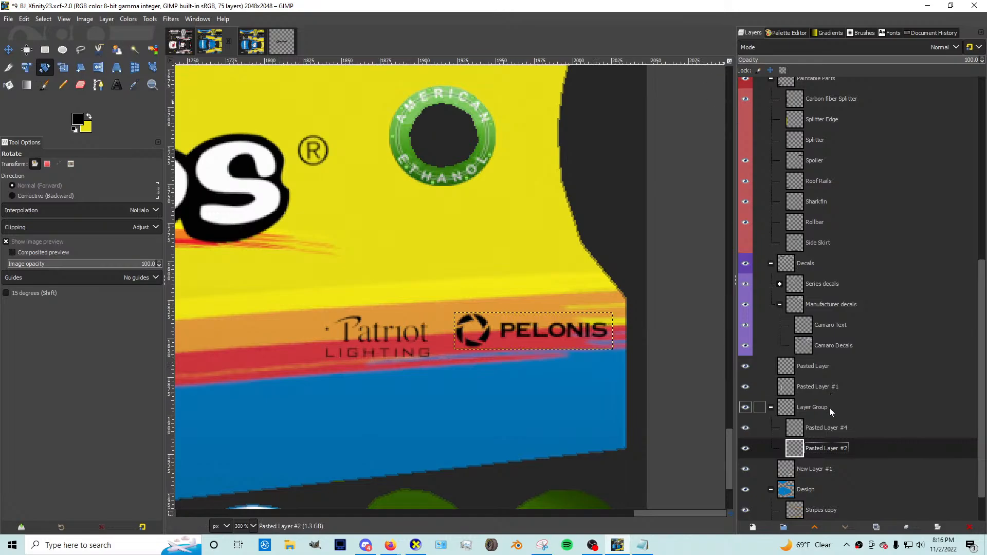
pyautogui.click(822, 427)
pyautogui.hotkey('ctrl', 'shift', 'd')
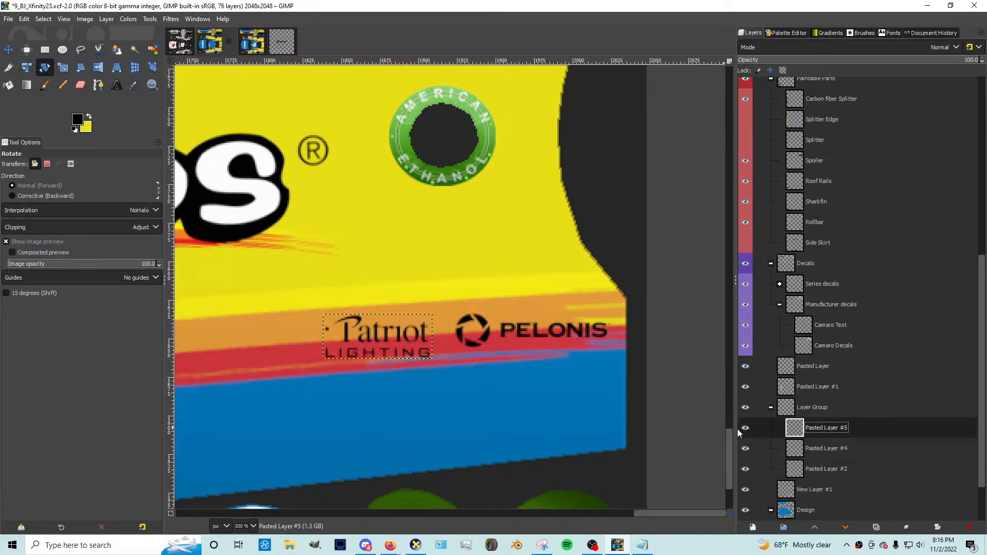
pyautogui.hotkey('ctrl', 'z')
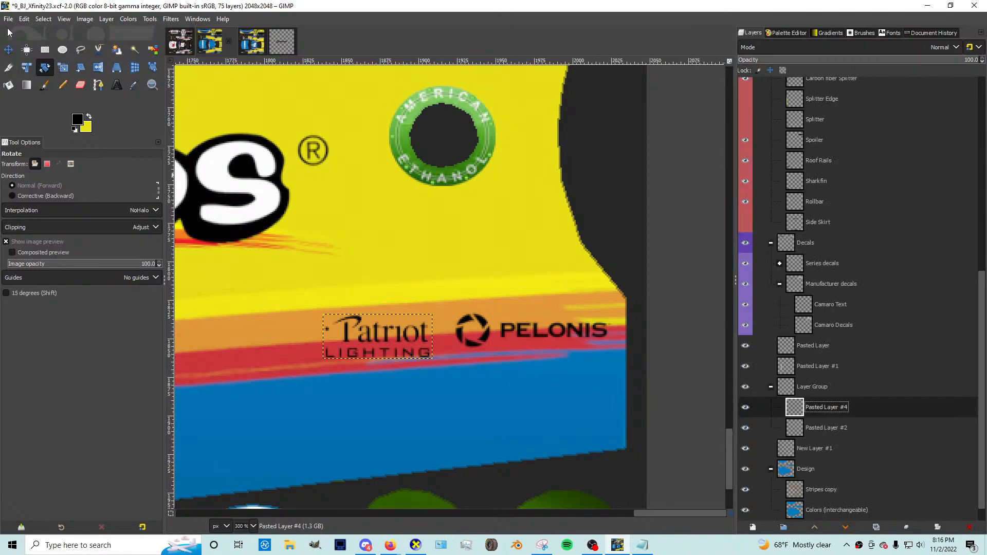
pyautogui.click(9, 49)
pyautogui.press('Left')
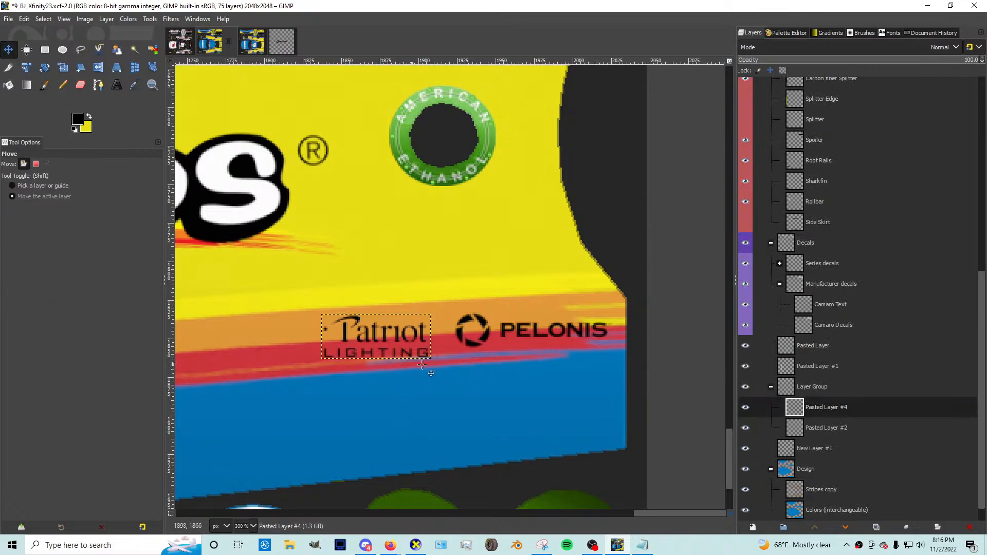
pyautogui.press('Right')
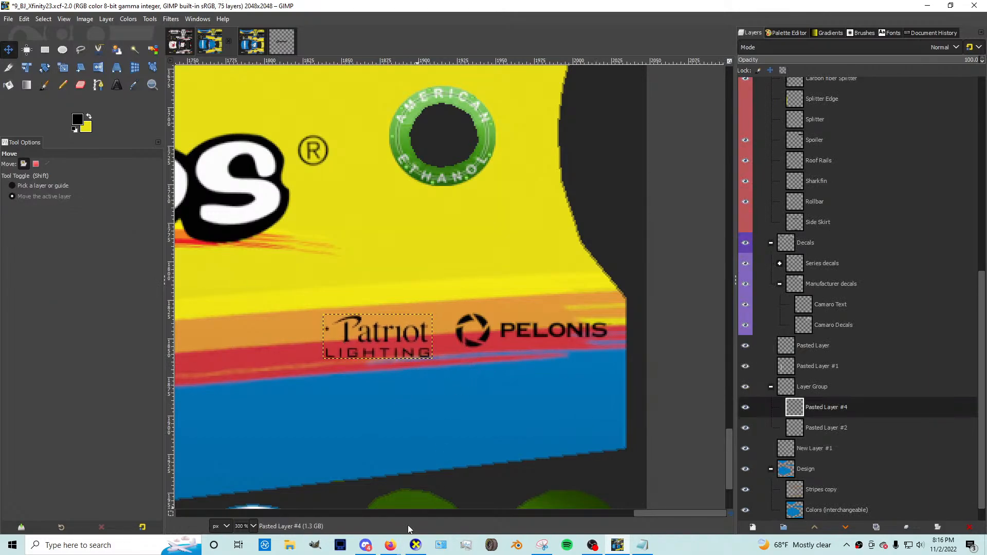
# Step: Switch to the browser, search Google Images for "swiffer logo", and copy the transparent Swiffer logo from the Wikipedia result
pyautogui.moveTo(390, 545)
pyautogui.click(456, 501)
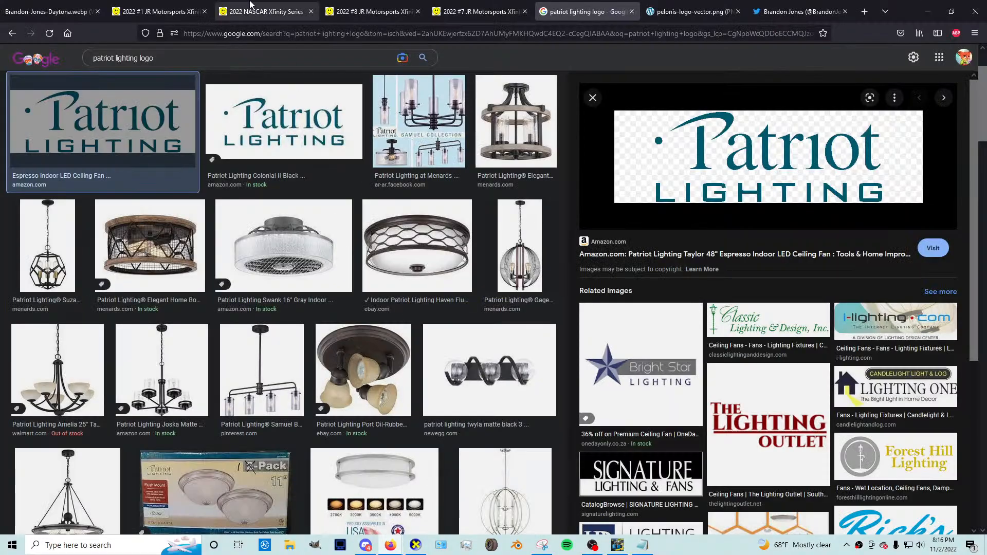
pyautogui.click(270, 71)
pyautogui.write('swiffer logo')
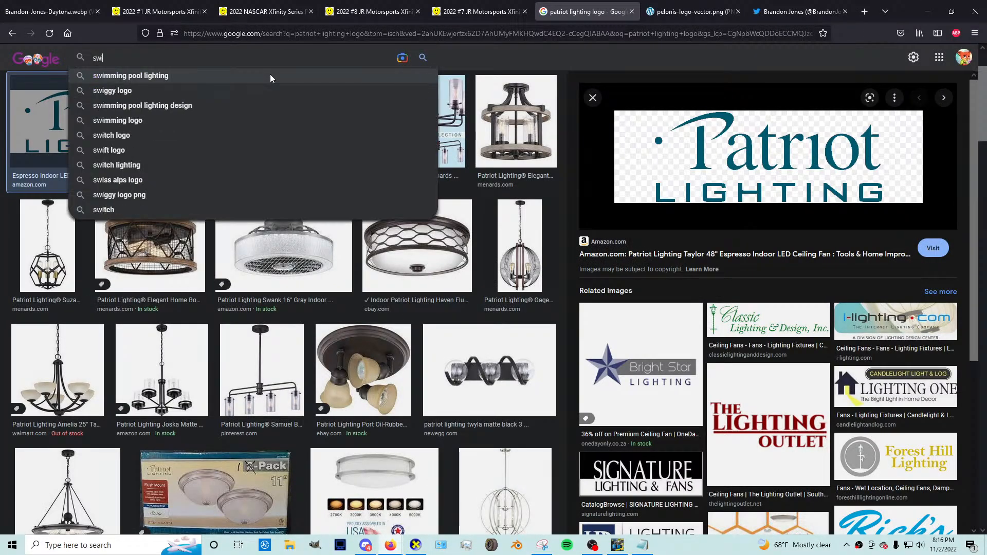
pyautogui.press('Return')
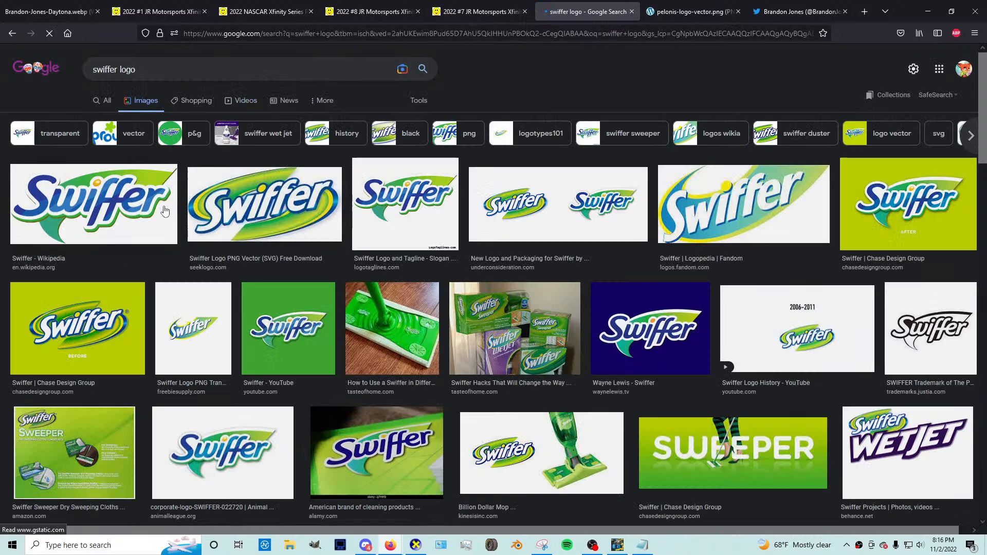
pyautogui.click(165, 209)
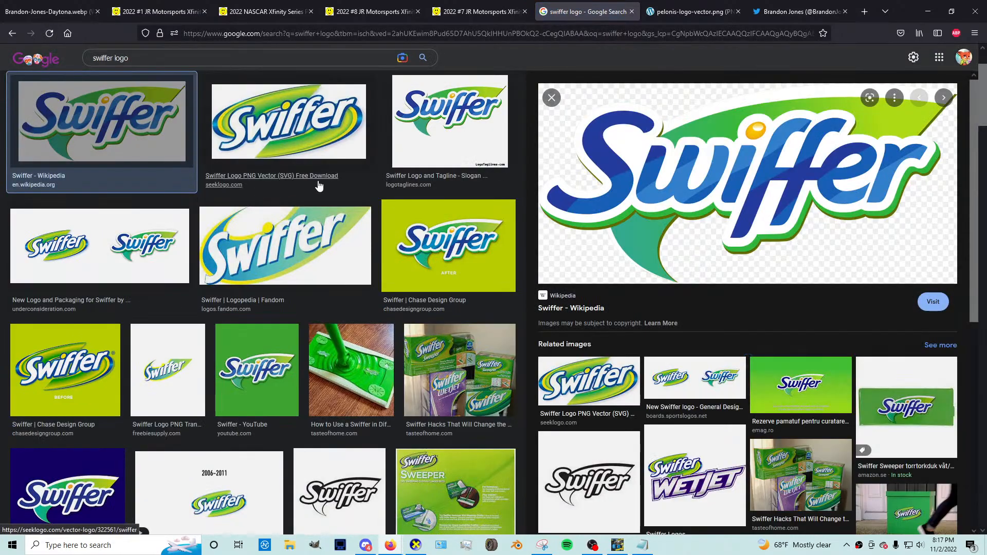
pyautogui.rightClick(741, 191)
pyautogui.click(761, 342)
# Step: Switch to GIMP, paste the Swiffer logo into the car template, and scale it to 66 × 32 px
pyautogui.click(617, 545)
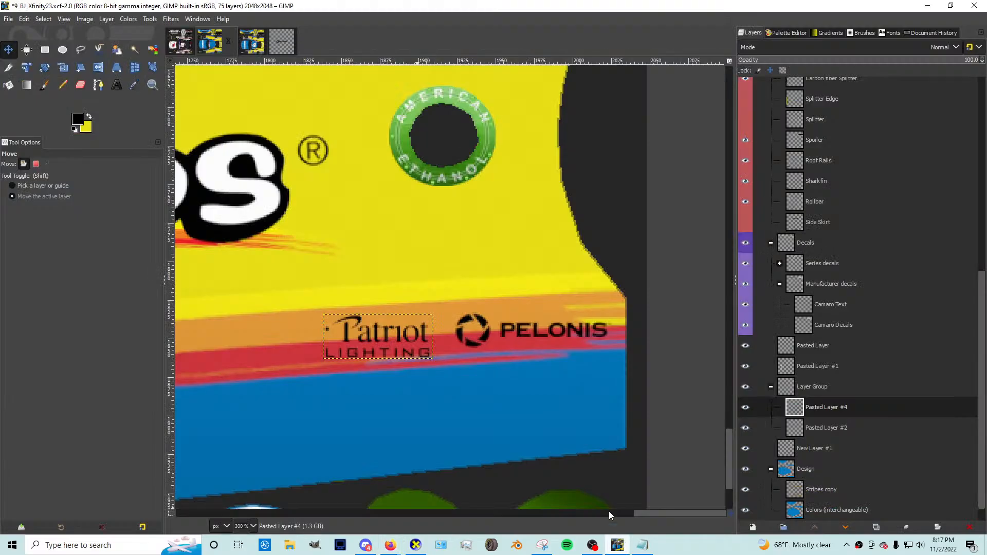
pyautogui.scroll(-3, 479, 392)
pyautogui.hotkey('ctrl', 'v')
pyautogui.hotkey('shift', 's')
pyautogui.moveTo(621, 452); pyautogui.dragTo(477, 386)
pyautogui.scroll(3, 472, 385)
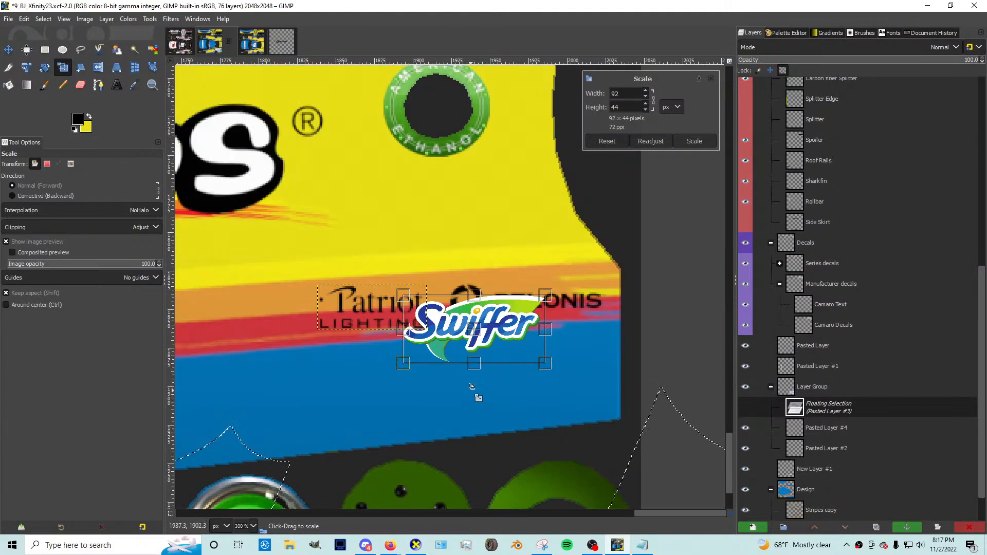
pyautogui.moveTo(506, 348); pyautogui.dragTo(467, 329)
# Step: Place the Swiffer logo on the blue area just below Patriot Lighting and turn it into a new layer
pyautogui.moveTo(461, 324); pyautogui.dragTo(459, 402)
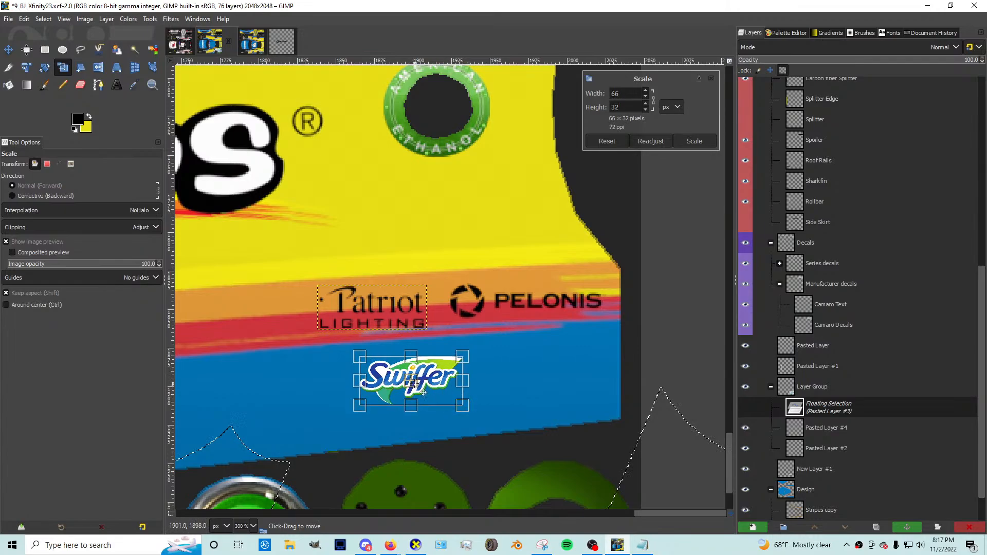
pyautogui.moveTo(411, 383); pyautogui.dragTo(351, 378)
pyautogui.press('Return')
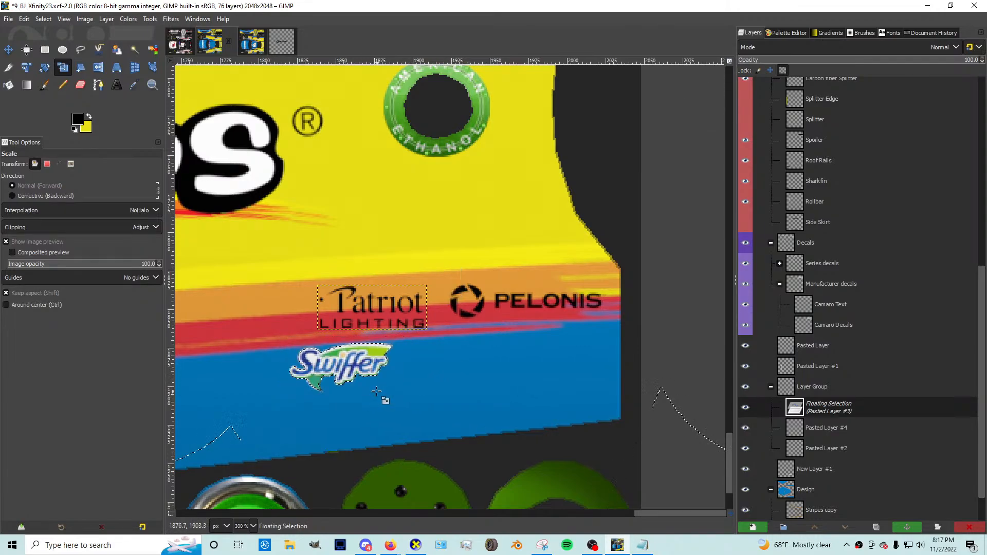
pyautogui.hotkey('shift', 'ctrl', 'n')
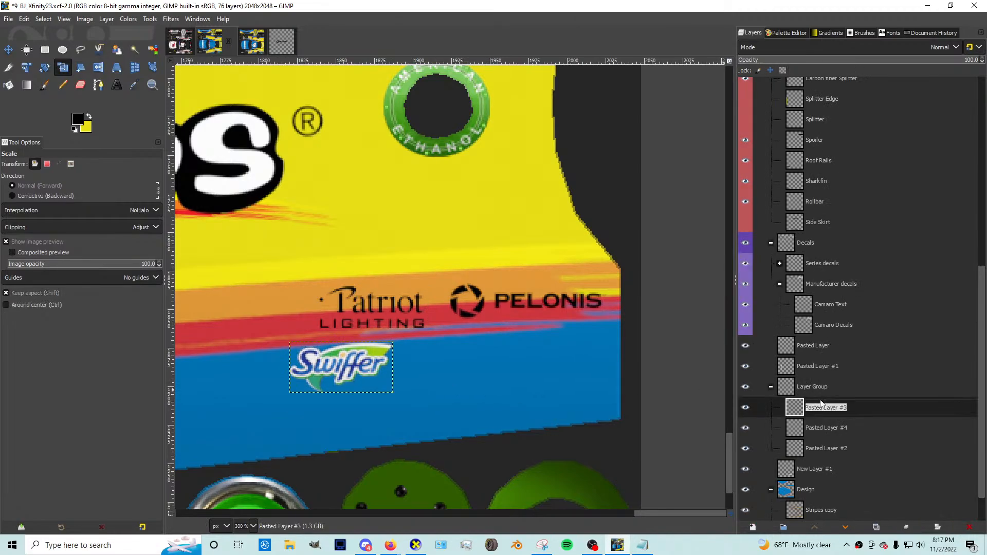
# Step: Rename the three pasted sponsor layers in the layer group as Swiffer, Patriot Lighting and Pelonis, and activate the Move tool
pyautogui.click(821, 405)
pyautogui.write('Swiffer')
pyautogui.press('Tab')
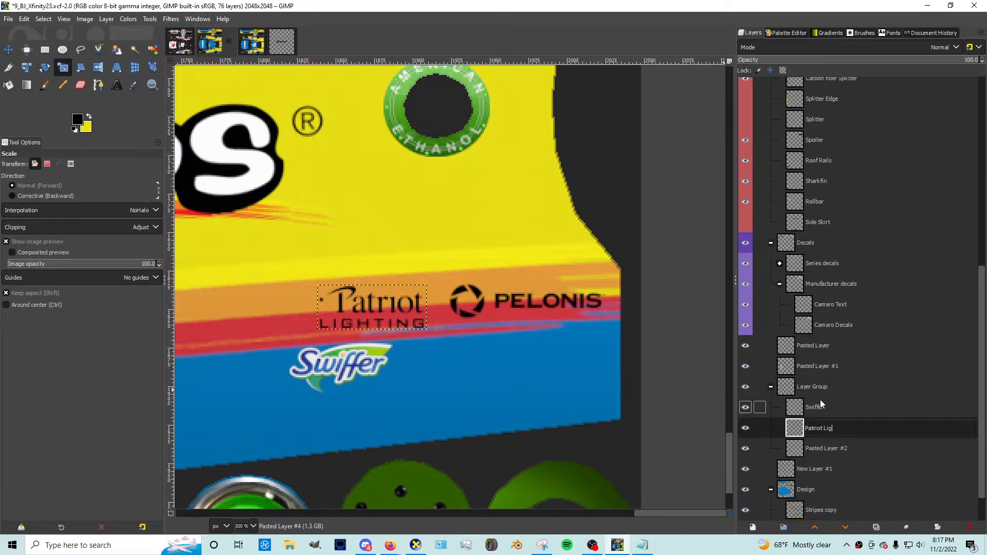
pyautogui.write('Patriot Lighting')
pyautogui.press('Tab')
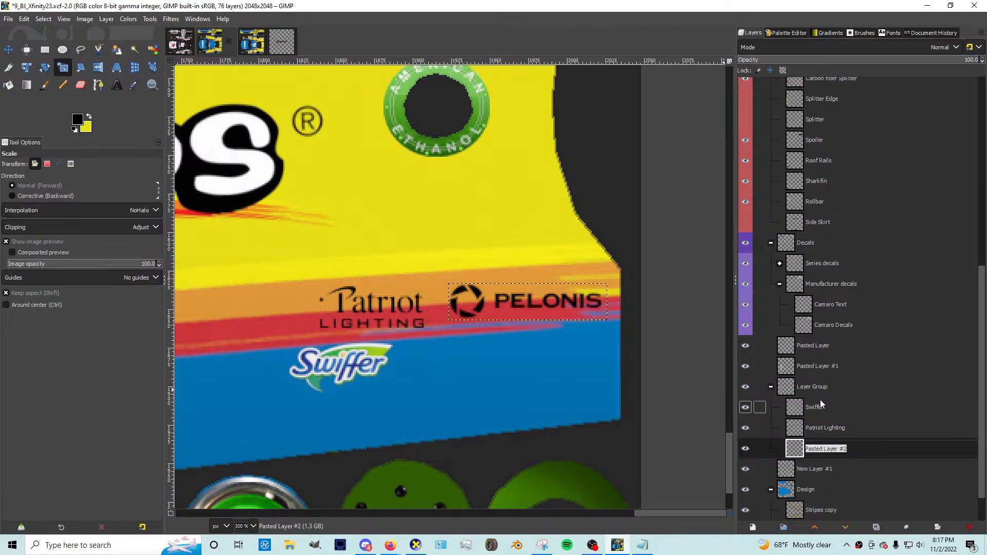
pyautogui.write('Pelonis')
pyautogui.press('Return')
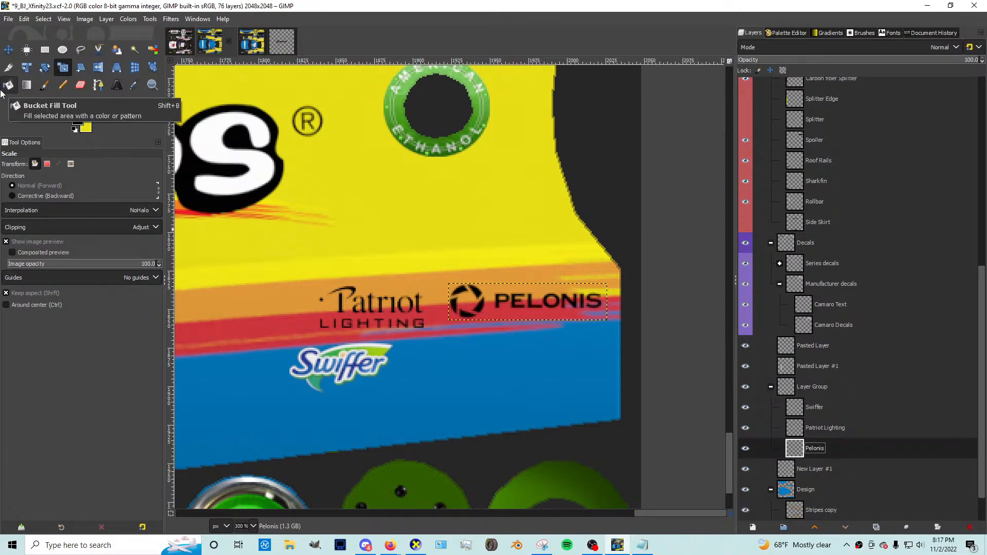
pyautogui.click(7, 50)
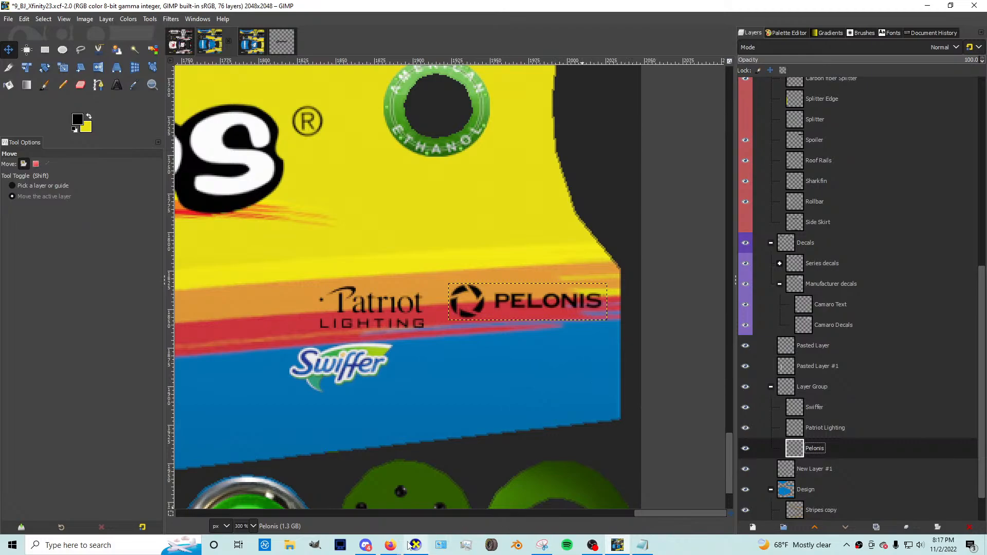
# Step: Switch to the browser and search Google Images for "tuscany faucets logo"
pyautogui.click(390, 544)
pyautogui.click(487, 501)
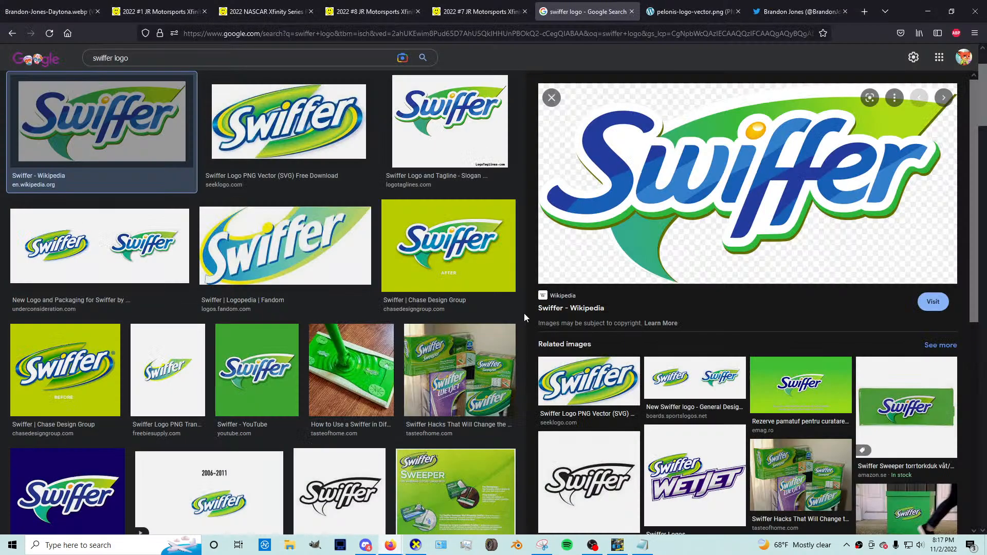
pyautogui.click(333, 59)
pyautogui.write('tusc')
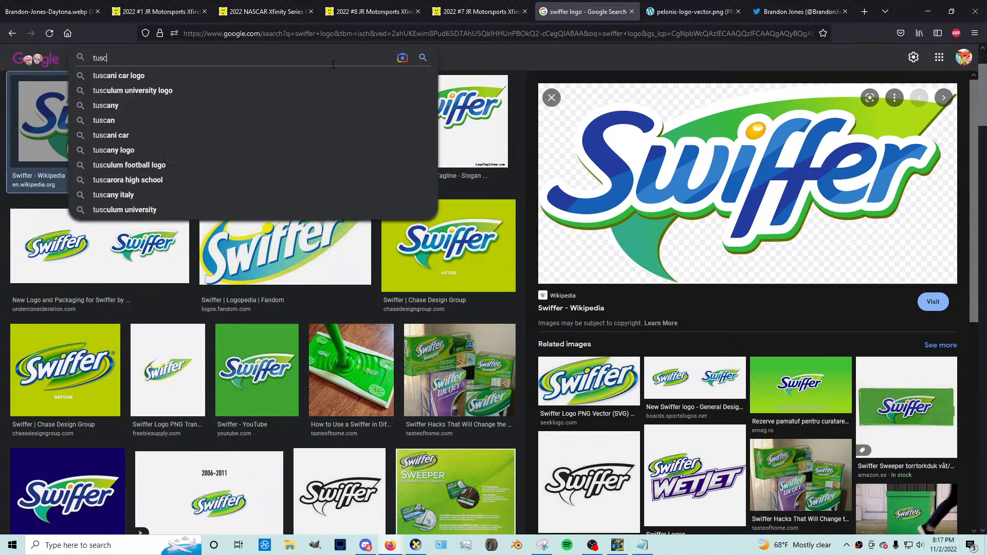
pyautogui.write('any fau')
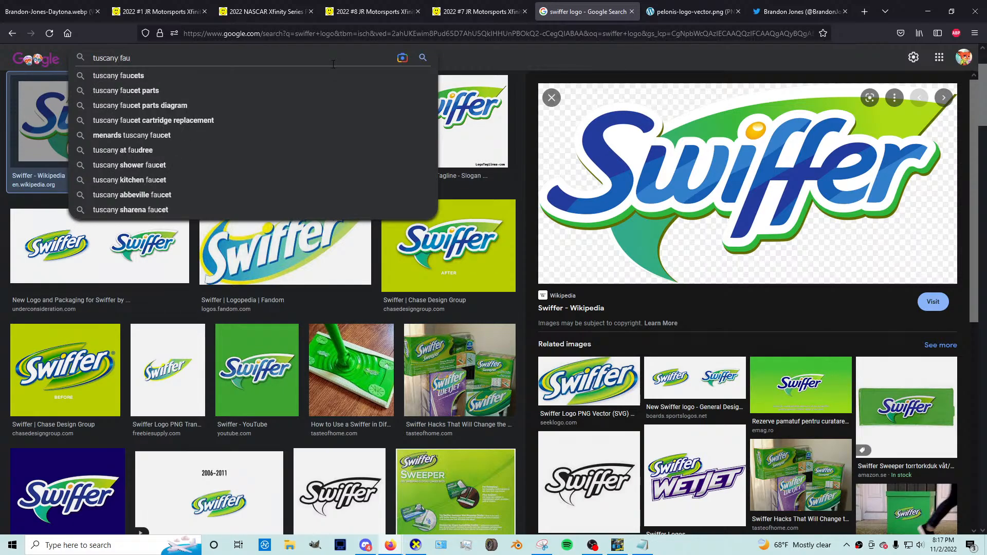
pyautogui.write('cets logo')
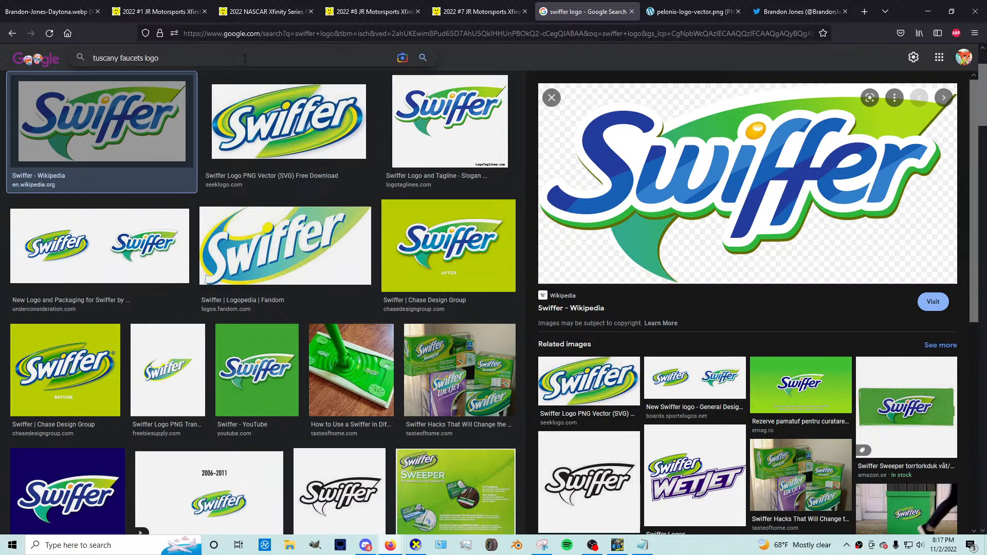
pyautogui.click(421, 57)
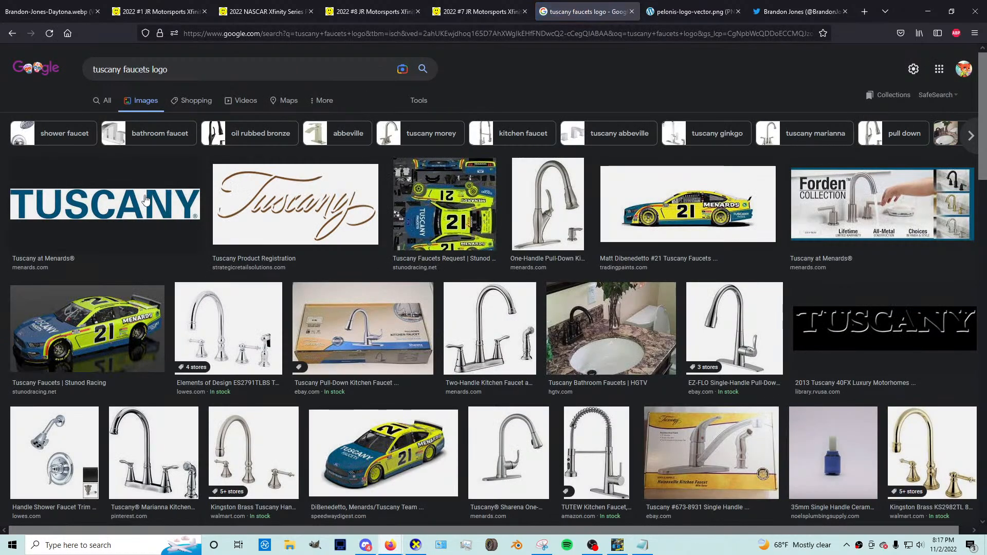
# Step: Compare the Tuscany logo and race car previews, and bring up the blue "Tuscany at Menards" wordmark
pyautogui.click(912, 348)
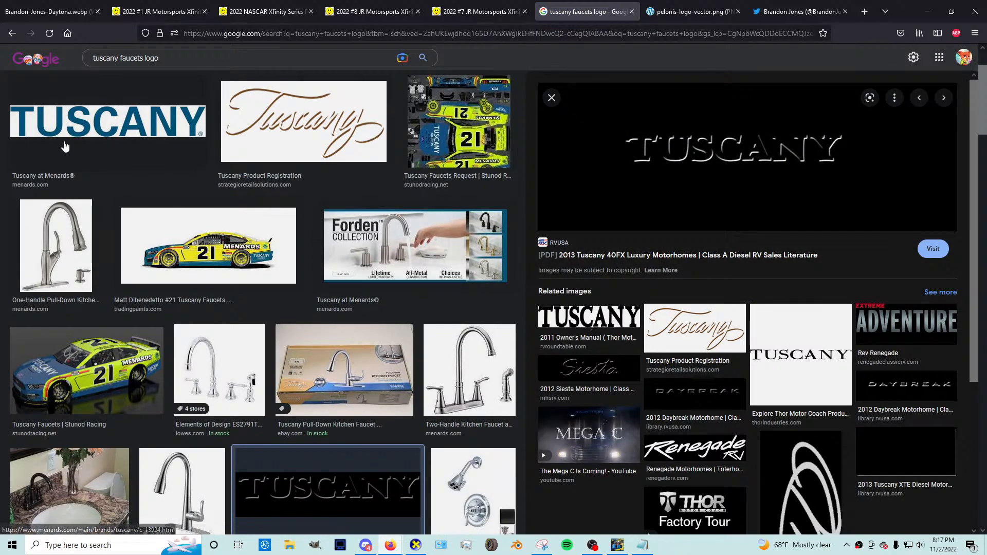
pyautogui.click(110, 132)
pyautogui.click(235, 251)
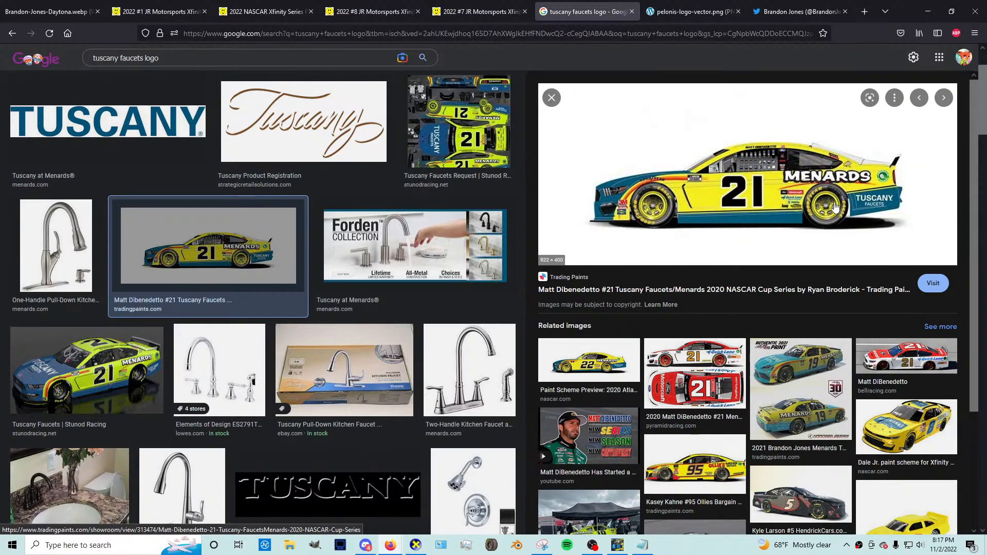
pyautogui.click(161, 133)
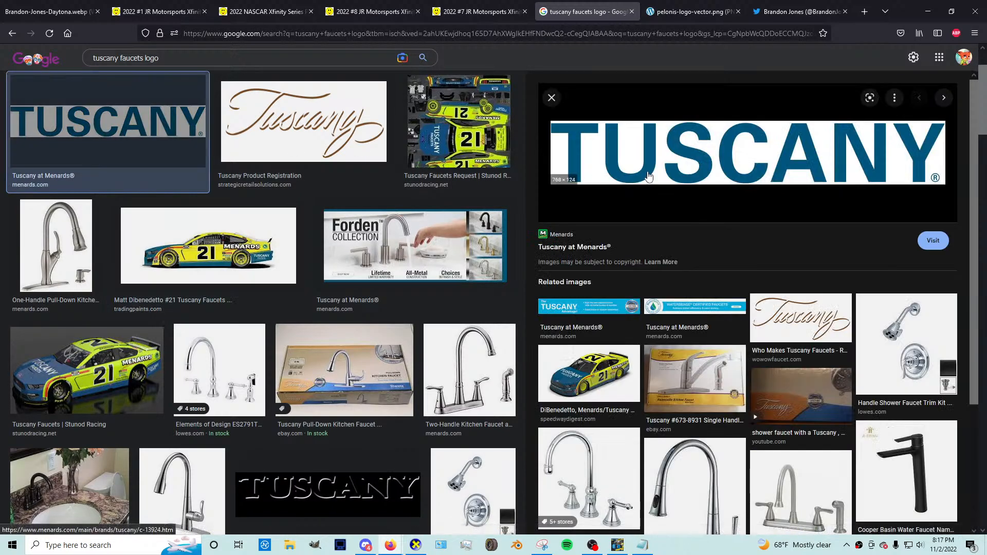
# Step: Try the image search "tuscany faucets menards" and return to the previous results
pyautogui.click(152, 59)
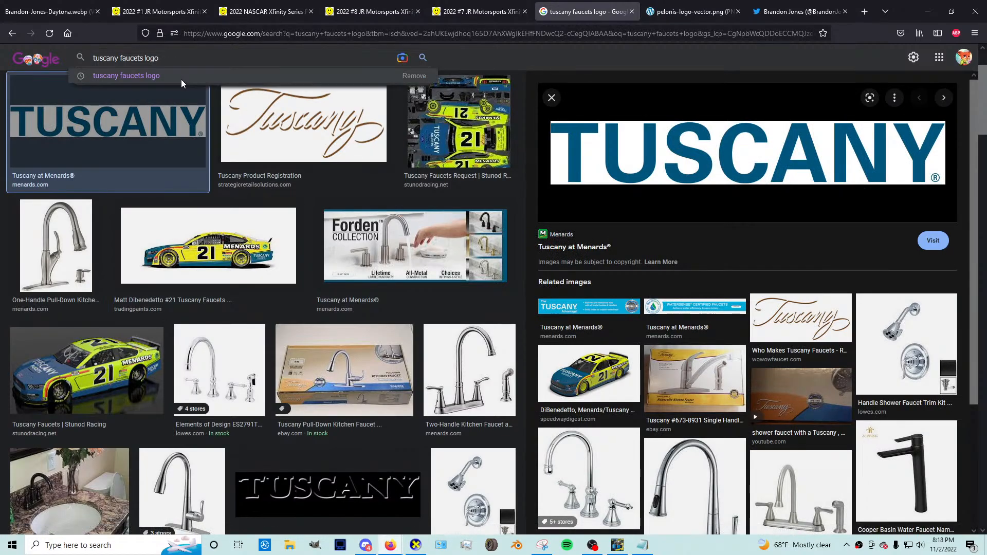
pyautogui.press('BackSpace')
pyautogui.press('BackSpace')
pyautogui.press('BackSpace')
pyautogui.write('menards')
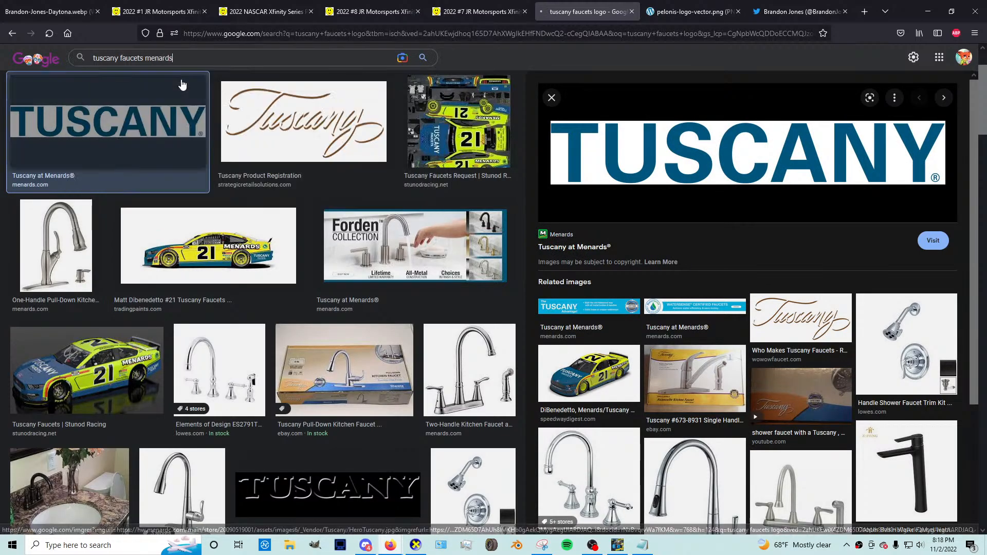
pyautogui.press('Return')
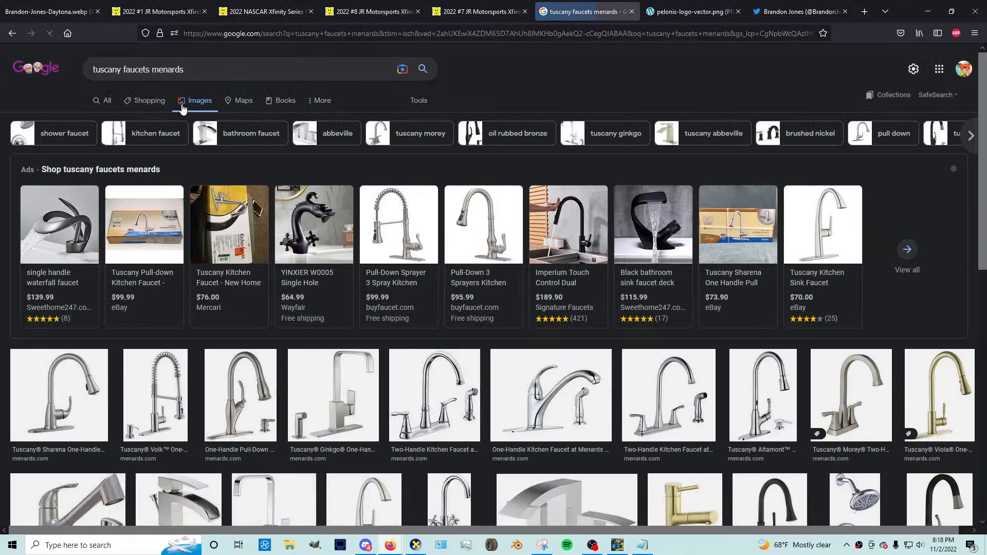
pyautogui.hotkey('alt', 'Left')
# Step: Open the blue Tuscany wordmark image in its own browser tab and save it to Downloads as the JPEG file HeroTuscany
pyautogui.scroll(-4, 343, 178)
pyautogui.scroll(-7, 343, 178)
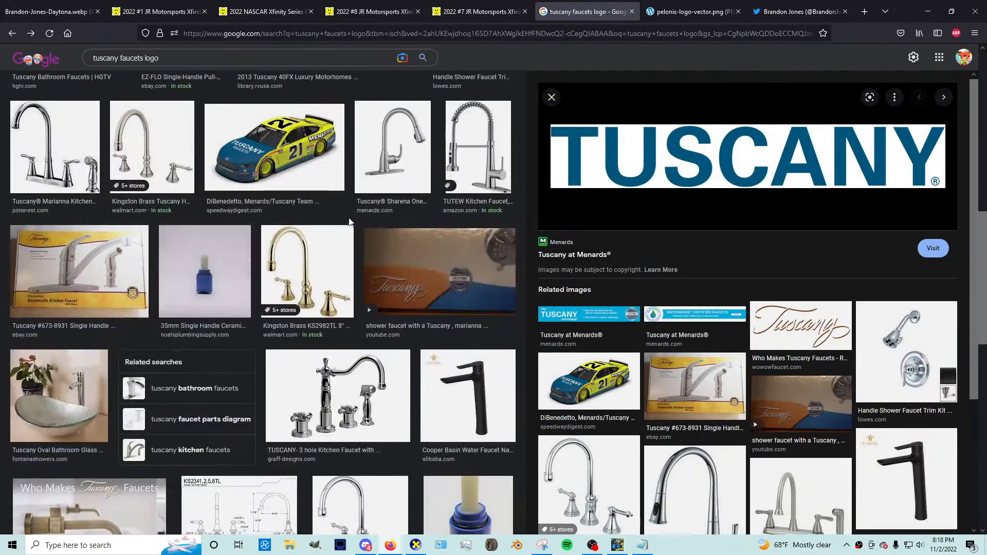
pyautogui.rightClick(643, 173)
pyautogui.click(680, 294)
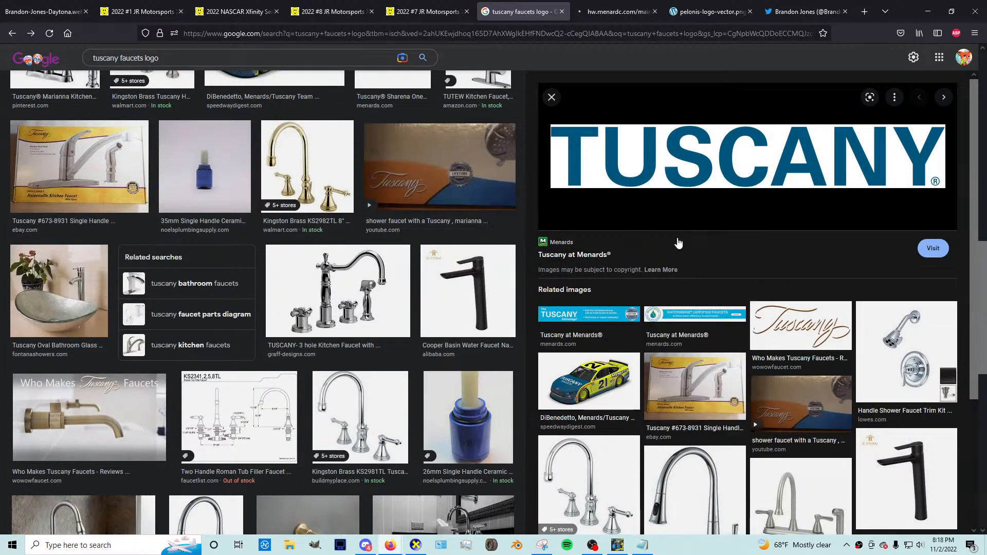
pyautogui.hotkey('ctrl', 'Tab')
pyautogui.rightClick(497, 271)
pyautogui.click(506, 279)
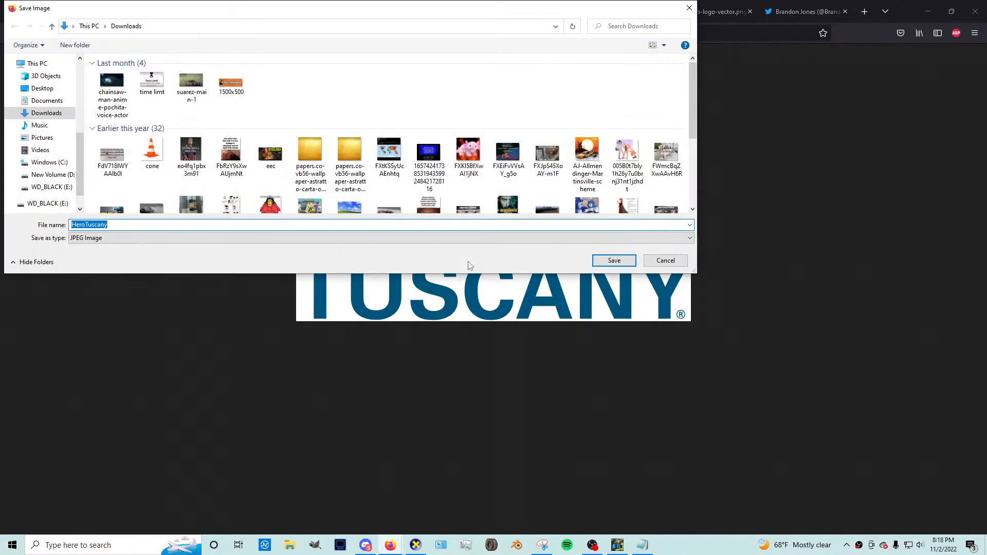
pyautogui.press('Return')
# Step: Search for "what the font" in place of the Pelonis logo page and open the MyFonts WhatTheFont page
pyautogui.click(719, 12)
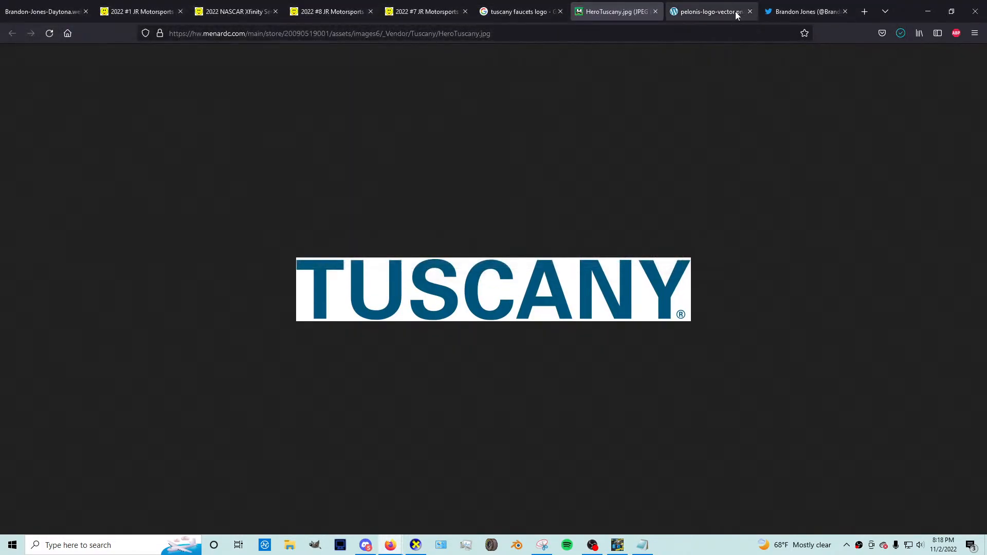
pyautogui.click(803, 12)
pyautogui.click(674, 34)
pyautogui.click(691, 16)
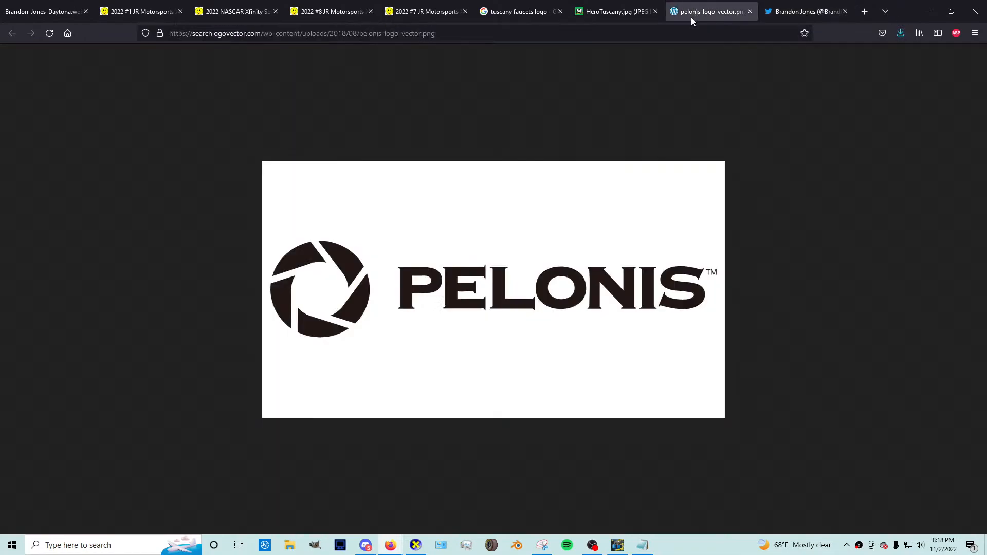
pyautogui.click(680, 34)
pyautogui.write('what')
pyautogui.click(295, 73)
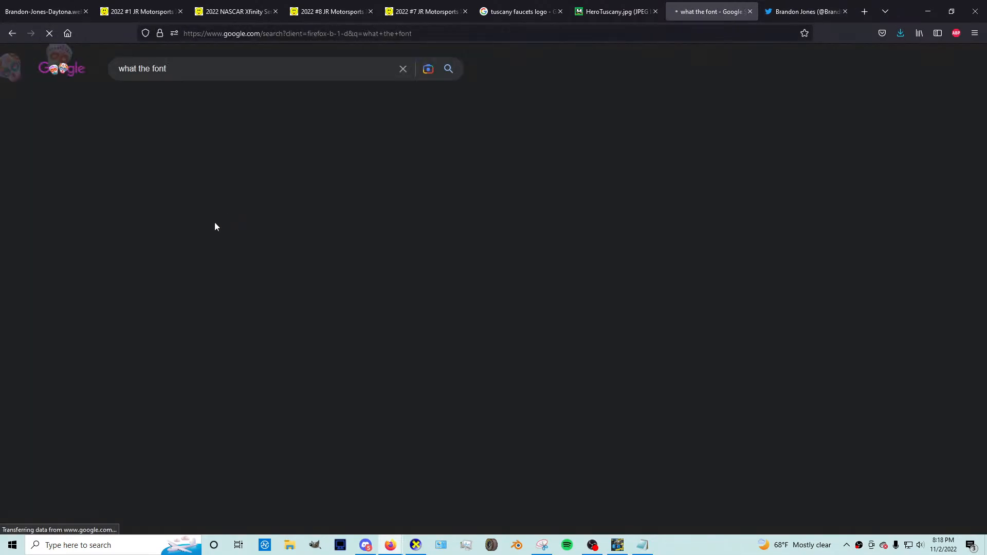
pyautogui.click(167, 157)
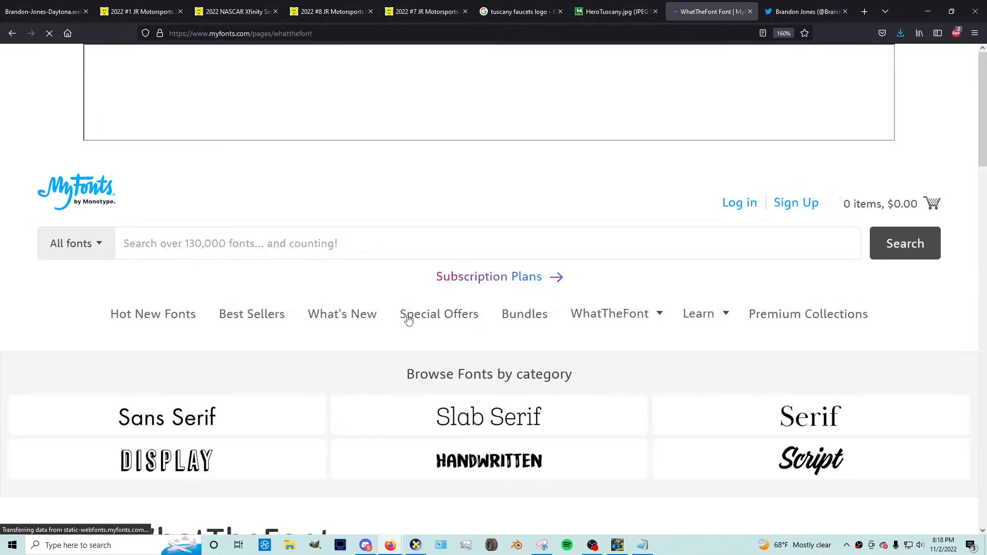
# Step: Upload HeroTuscany from Downloads to WhatTheFont and identify the font of its detected text
pyautogui.scroll(-5, 389, 319)
pyautogui.scroll(-5, 389, 319)
pyautogui.click(457, 297)
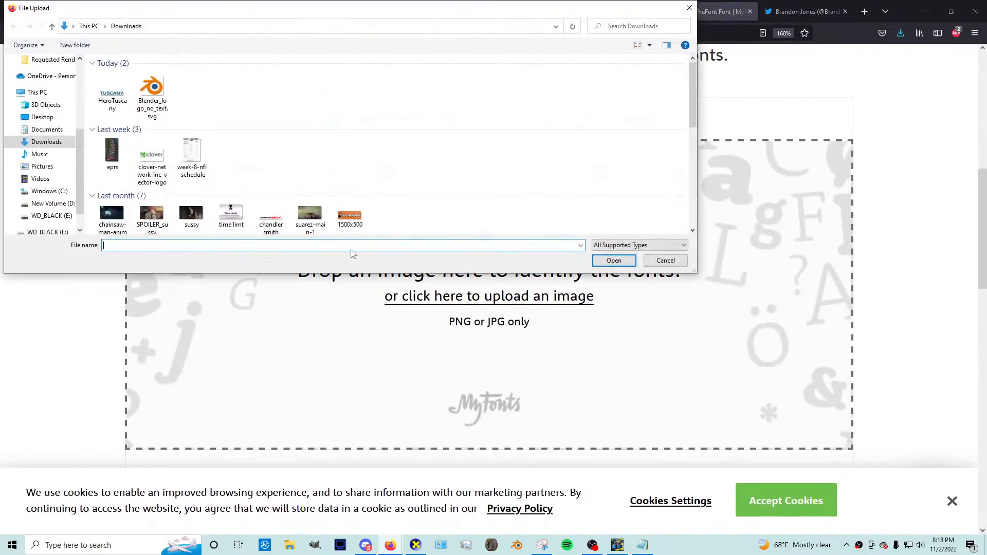
pyautogui.doubleClick(112, 95)
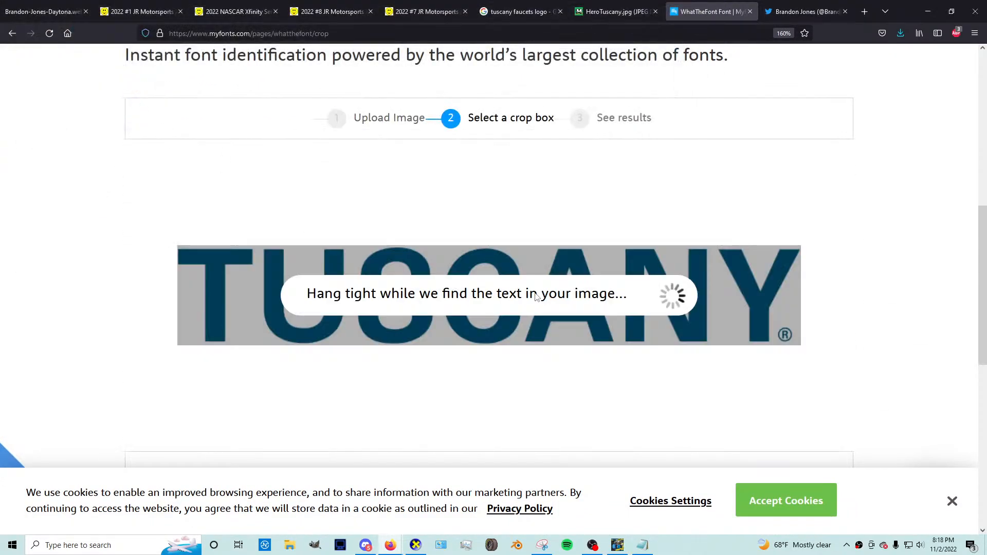
pyautogui.scroll(-5, 555, 296)
pyautogui.click(488, 114)
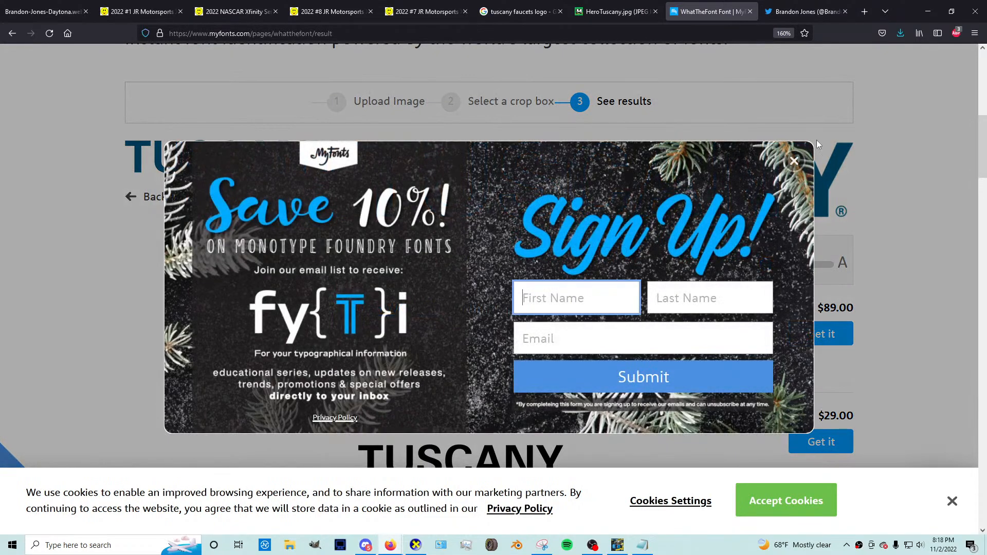
# Step: Dismiss the sign-up offer, accept the cookies, and change the preview text of the font matches to FAUCETS
pyautogui.click(820, 144)
pyautogui.click(491, 260)
pyautogui.click(794, 161)
pyautogui.click(786, 501)
pyautogui.click(533, 266)
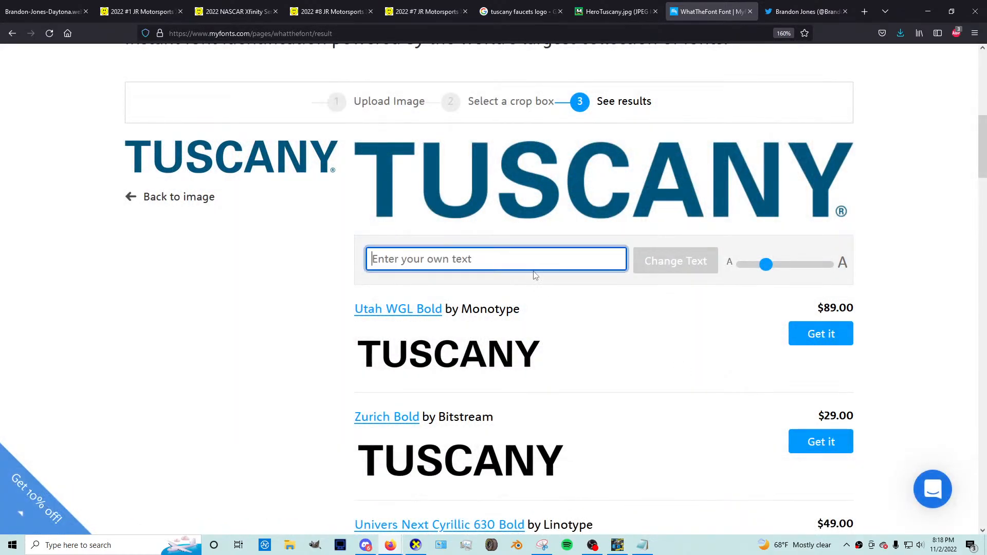
pyautogui.write('FAUCETS')
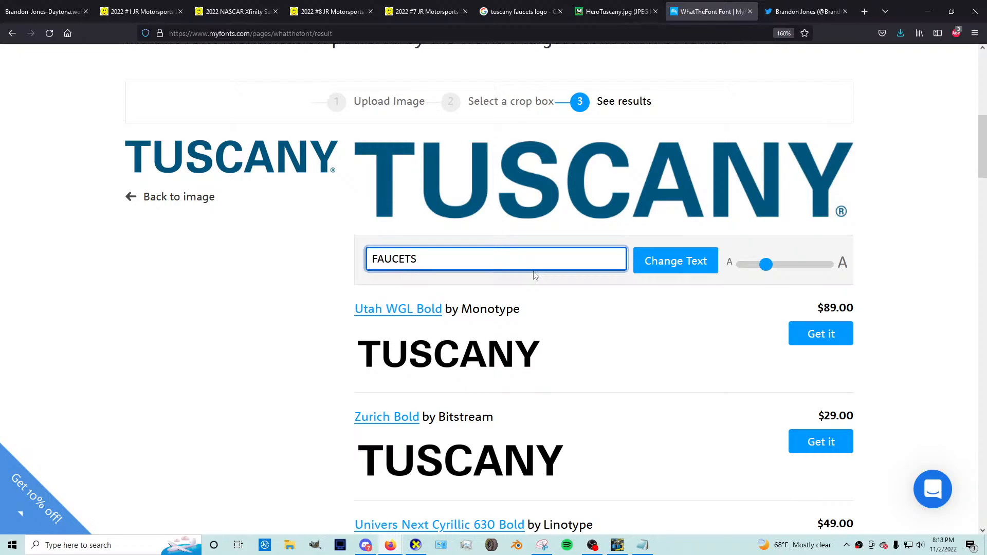
pyautogui.click(690, 269)
# Step: Check the lettering of "TUSCANY FAUCETS" on the number 21 Menards car image among the related Google Images results
pyautogui.click(638, 7)
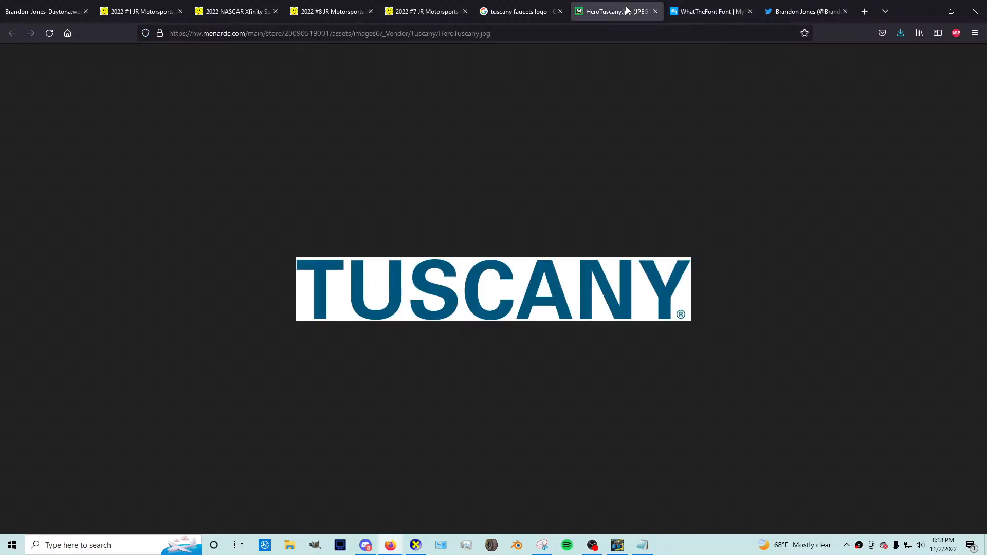
pyautogui.click(709, 11)
pyautogui.click(804, 11)
pyautogui.click(709, 11)
pyautogui.click(510, 12)
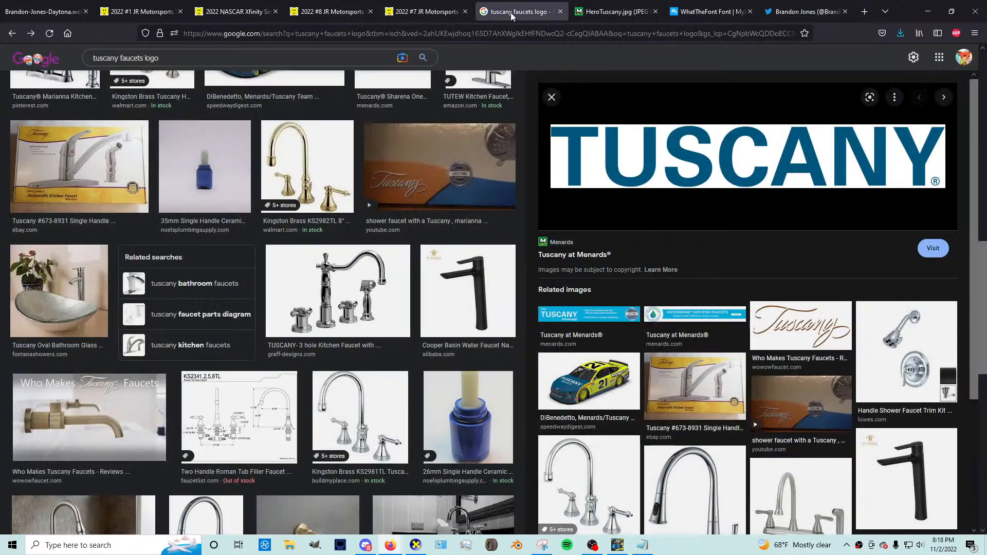
pyautogui.click(593, 369)
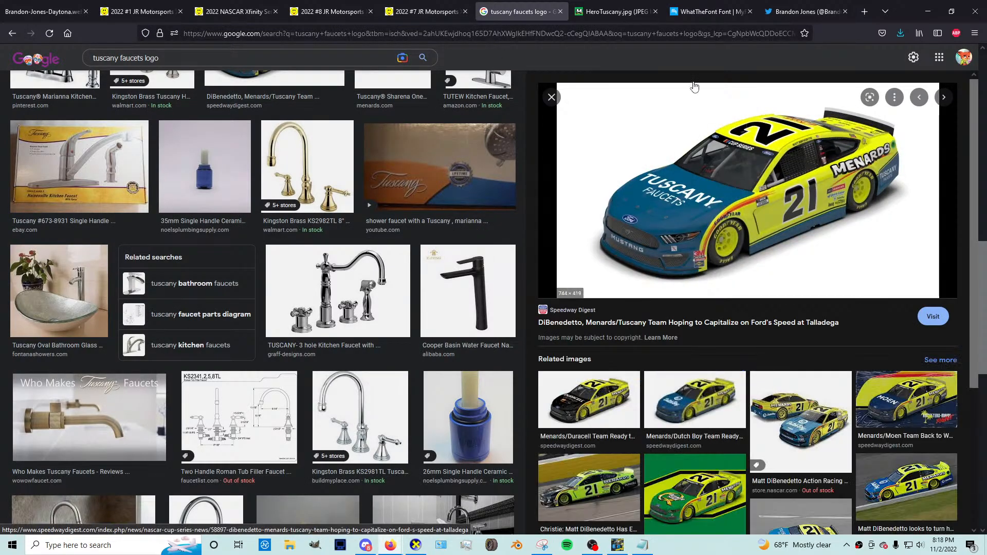
# Step: Compare the FAUCETS previews of the matching fonts on WhatTheFont with the Tuscany lettering
pyautogui.click(709, 12)
pyautogui.scroll(-5, 480, 269)
pyautogui.scroll(2, 472, 268)
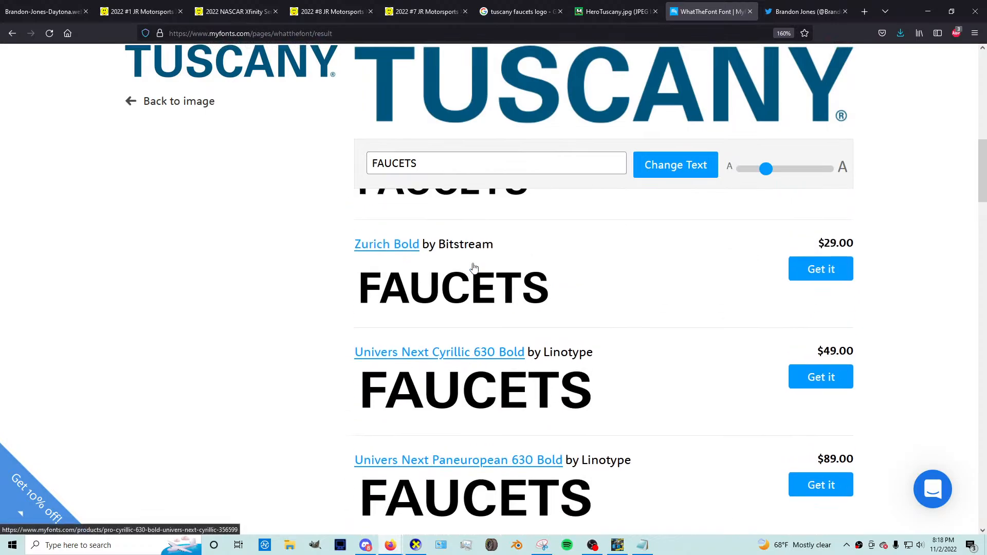
pyautogui.scroll(-6, 448, 267)
pyautogui.scroll(1, 442, 267)
pyautogui.scroll(8, 442, 267)
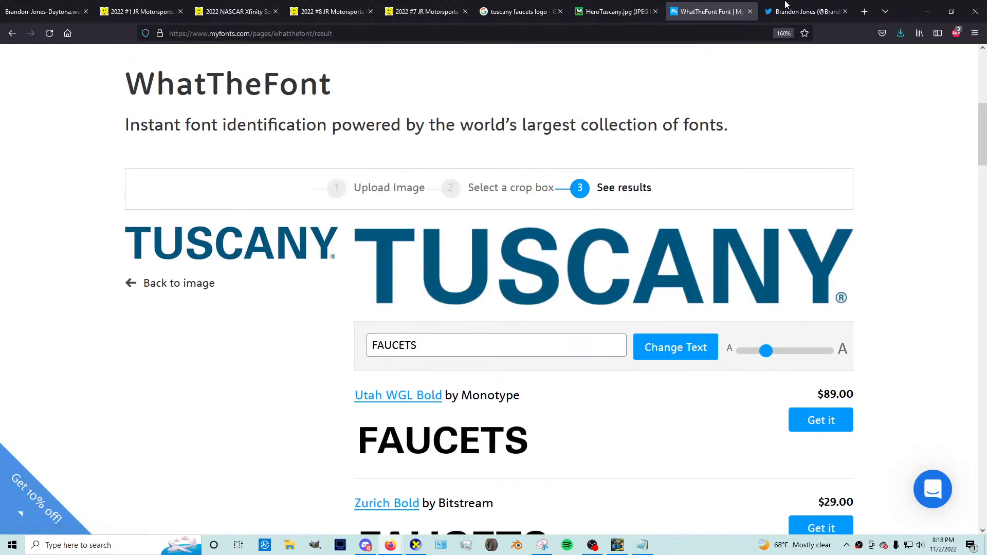
# Step: Open the Utah WGL Bold font page in a new tab and examine its purchase and licensing options
pyautogui.click(421, 393)
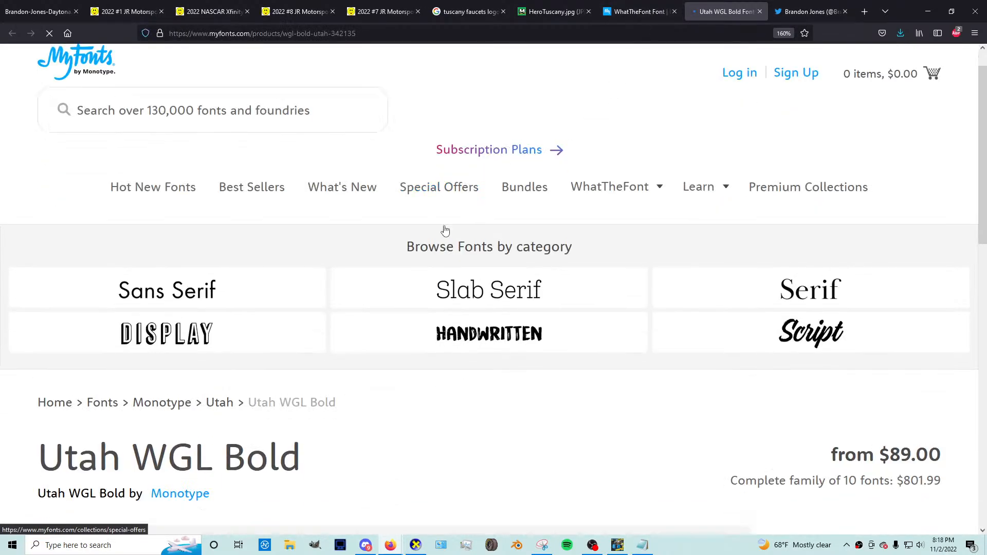
pyautogui.scroll(-5, 445, 230)
pyautogui.scroll(-2, 332, 251)
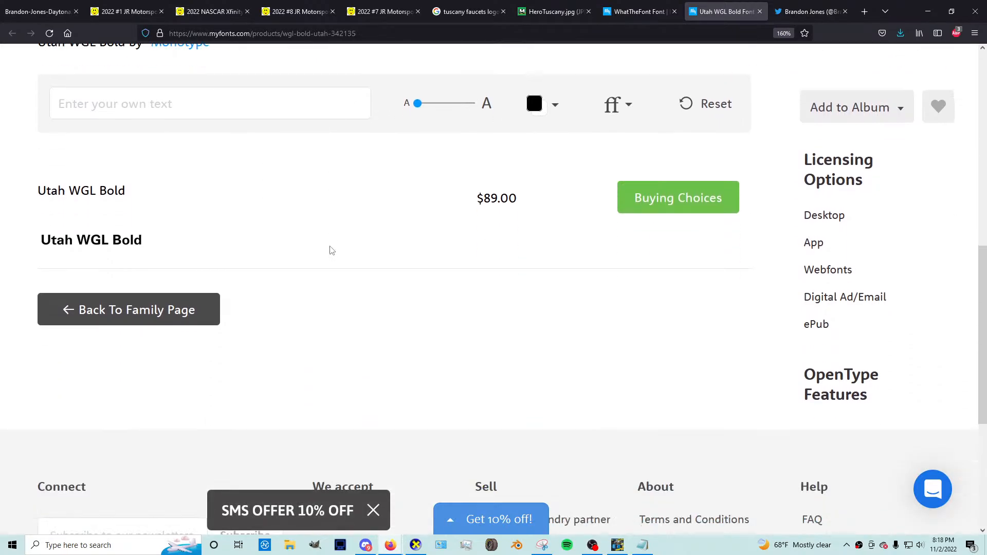
pyautogui.scroll(-2, 330, 250)
pyautogui.scroll(3, 203, 251)
pyautogui.scroll(8, 292, 163)
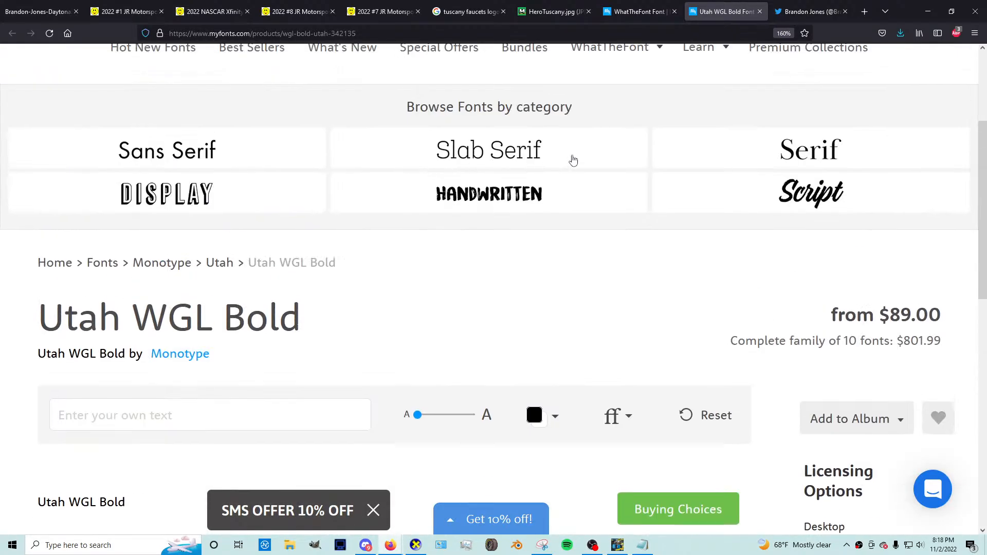
# Step: Search MyFonts for "UTAH WGL", open the Utah family and go to the page of its regular Utah WGL style
pyautogui.click(291, 151)
pyautogui.scroll(-5, 447, 267)
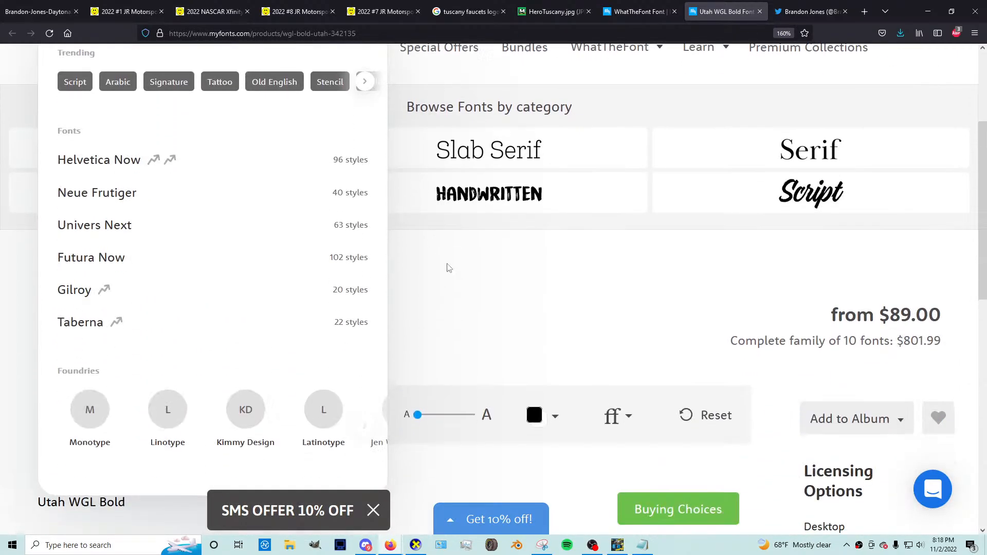
pyautogui.click(494, 264)
pyautogui.scroll(5, 291, 189)
pyautogui.click(192, 143)
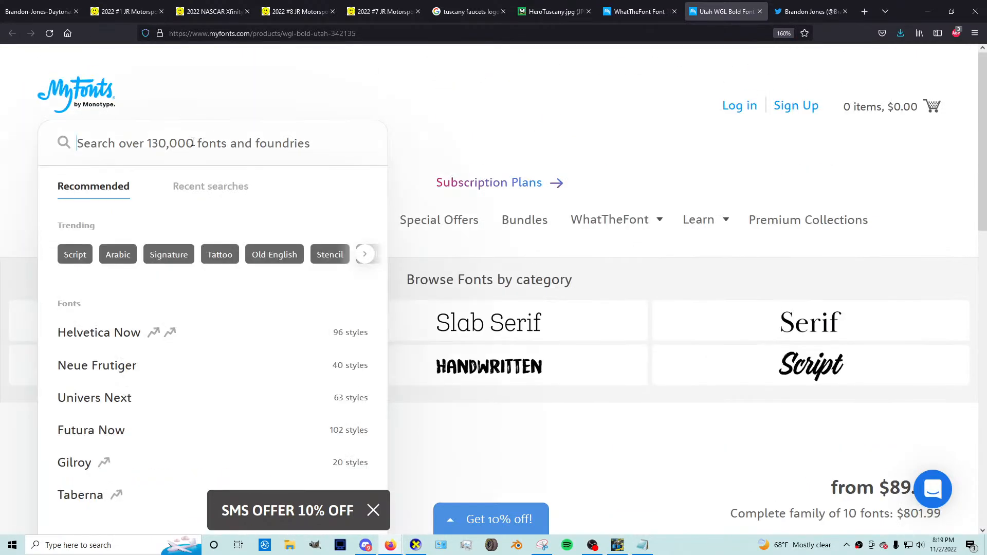
pyautogui.write('UTAH WGL')
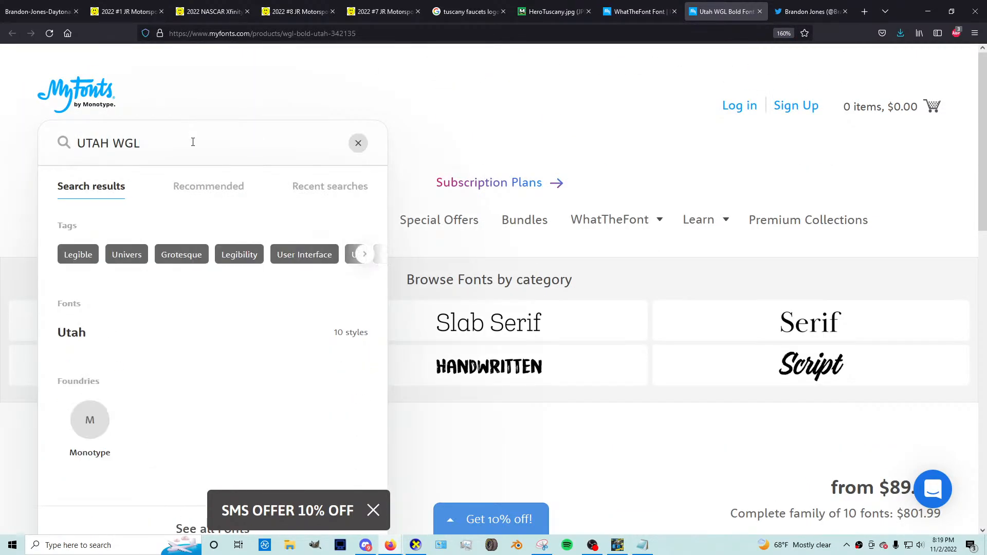
pyautogui.click(128, 342)
pyautogui.scroll(-10, 114, 341)
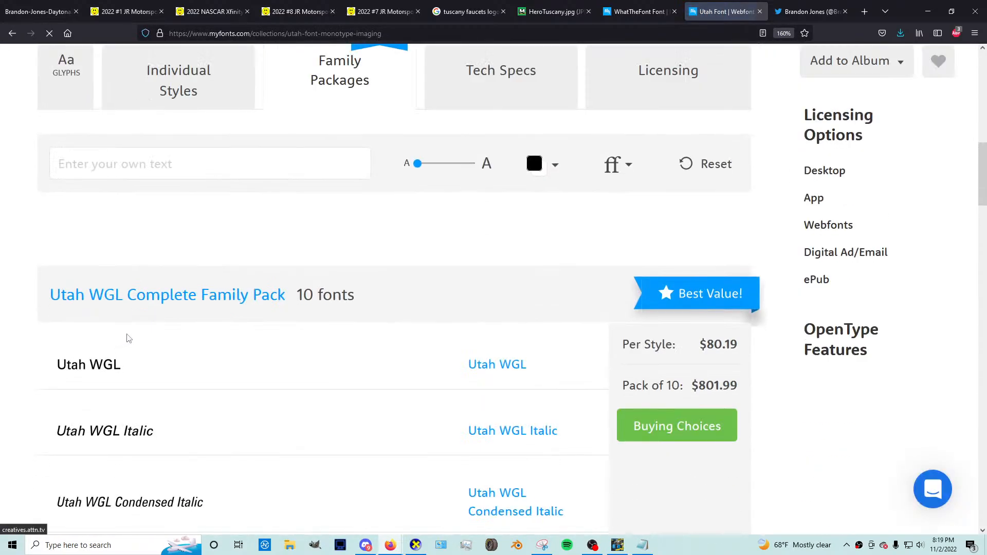
pyautogui.click(489, 370)
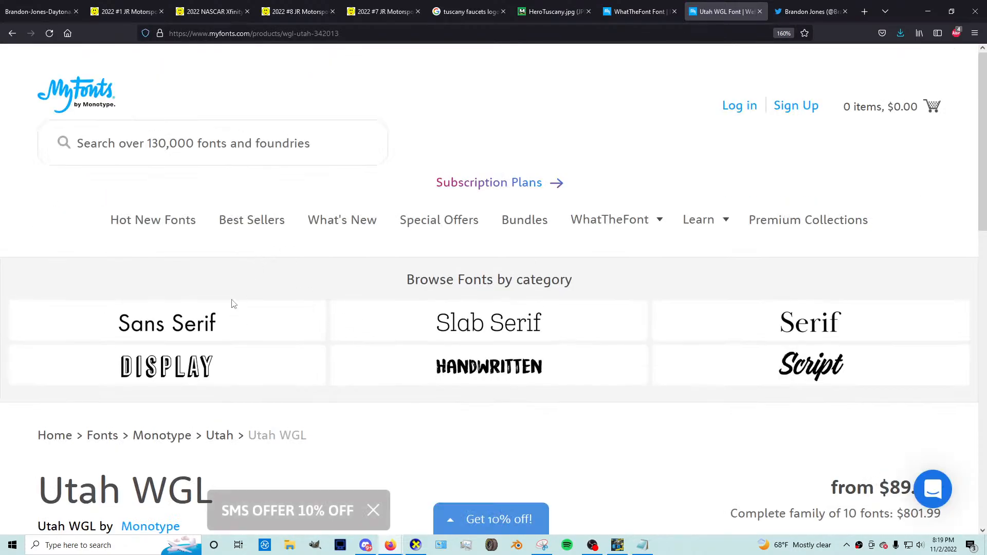
# Step: Preview the text FAUCETS in Utah WGL and enlarge the preview to roughly the middle of the size range
pyautogui.scroll(-7, 226, 306)
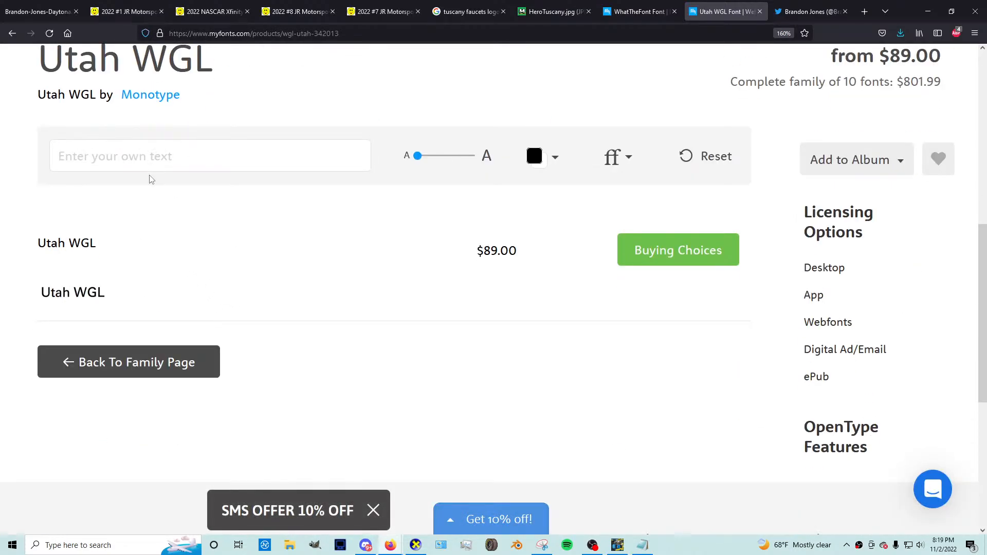
pyautogui.write('FAUCETS')
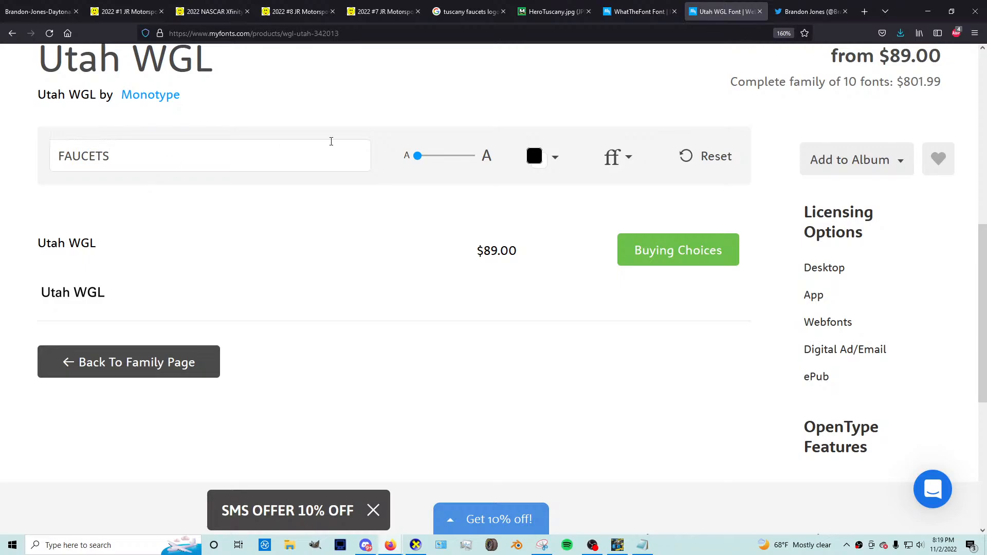
pyautogui.moveTo(437, 162); pyautogui.dragTo(442, 161)
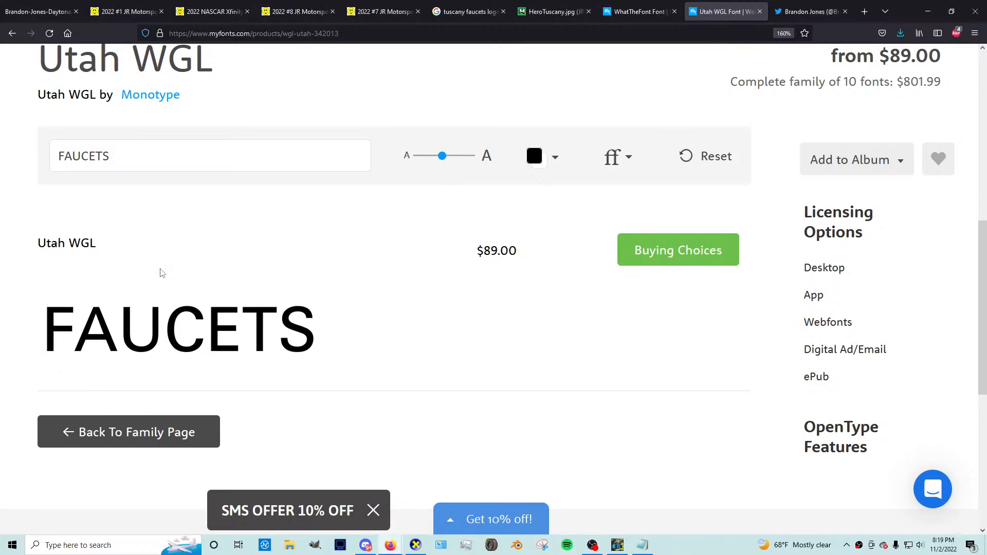
# Step: Capture a screen snip around the enlarged FAUCETS preview, copy it and minimize the Snipping Tool
pyautogui.moveTo(33, 291); pyautogui.dragTo(329, 360)
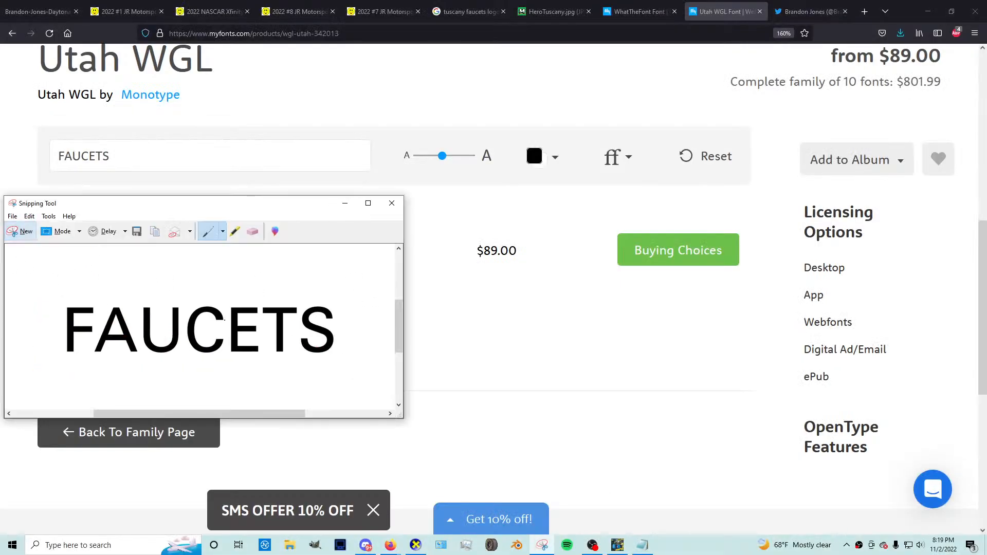
pyautogui.rightClick(158, 321)
pyautogui.click(181, 339)
pyautogui.click(343, 203)
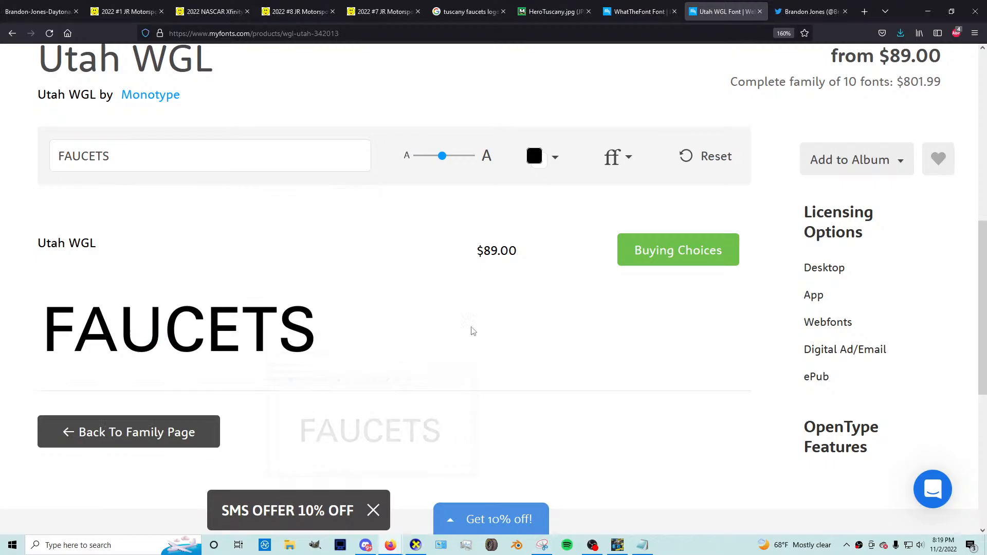
# Step: Switch to GIMP and paste the FAUCETS snip as a new layer above the logo in the untitled Pelonis image
pyautogui.click(617, 545)
pyautogui.click(269, 41)
pyautogui.hotkey('ctrl', 'v')
pyautogui.hotkey('shift', 'ctrl', 'n')
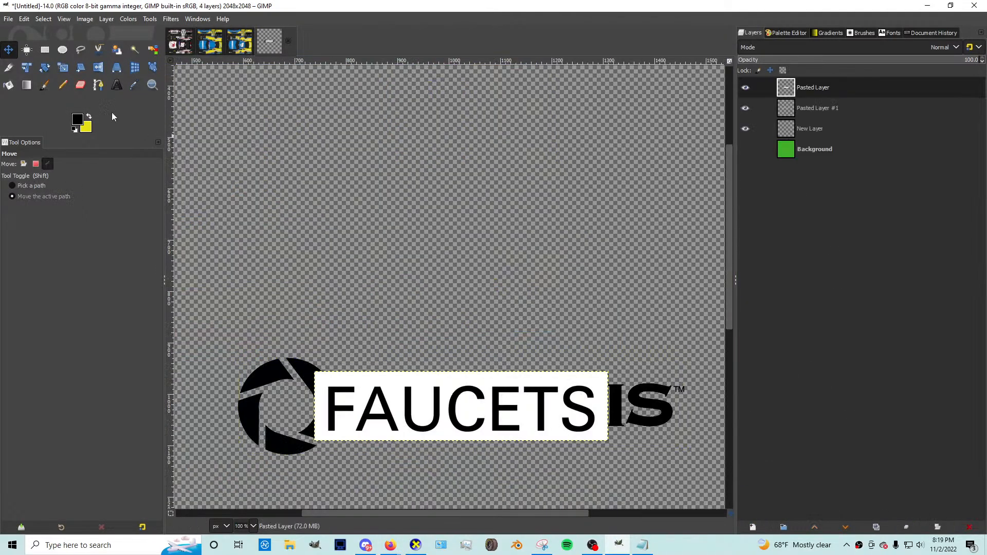
pyautogui.hotkey('ctrl', 'z')
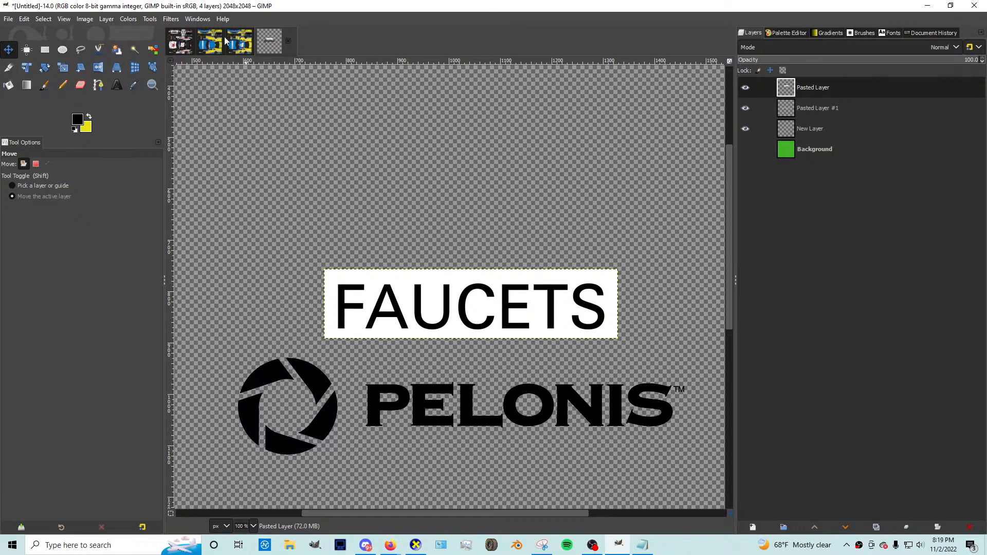
# Step: Turn the white background of the pasted FAUCETS layer transparent with Color to Alpha
pyautogui.click(128, 19)
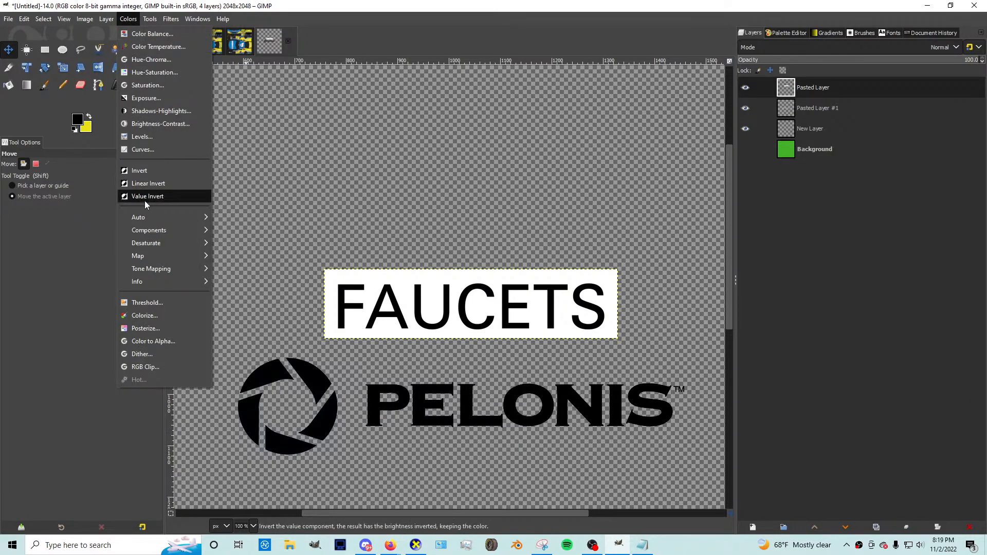
pyautogui.click(162, 341)
pyautogui.click(349, 262)
# Step: Select the FAUCETS lettering by its alpha, copy it into a new layer and hide the original snip layer
pyautogui.rightClick(822, 89)
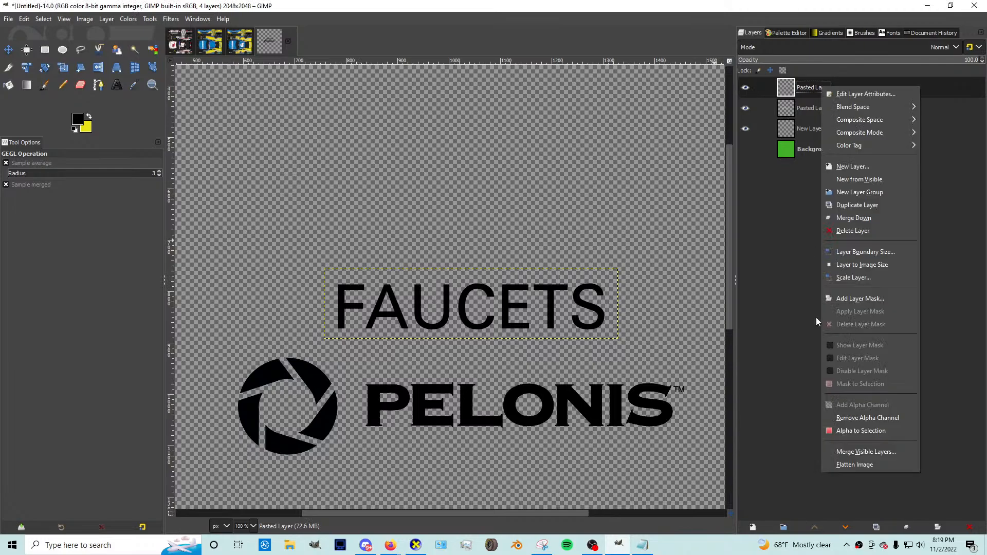
pyautogui.click(852, 431)
pyautogui.hotkey('ctrl', 'c')
pyautogui.hotkey('ctrl', 'v')
pyautogui.hotkey('ctrl', 'shift', 'n')
pyautogui.click(823, 108)
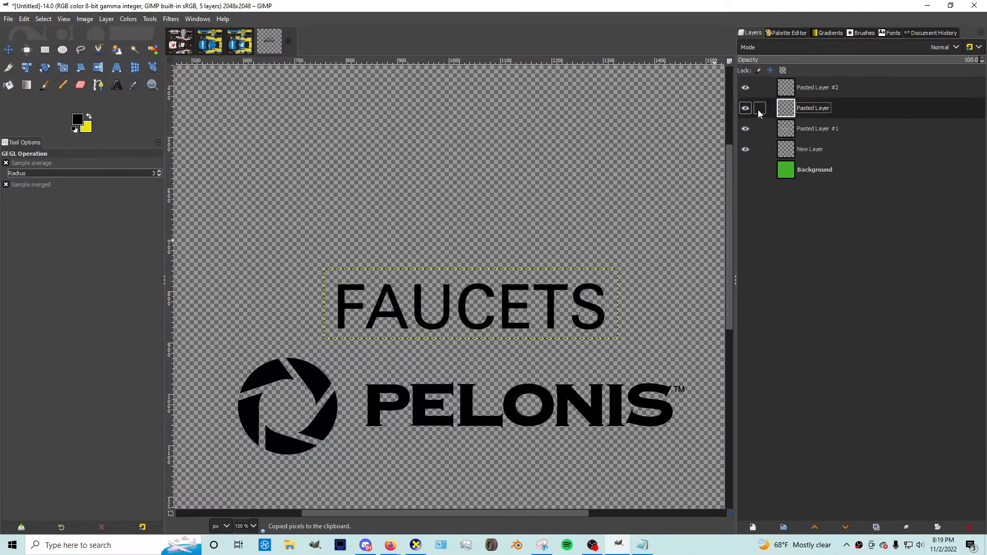
pyautogui.click(792, 91)
# Step: Move the new FAUCETS lettering higher above the Pelonis logo
pyautogui.click(8, 50)
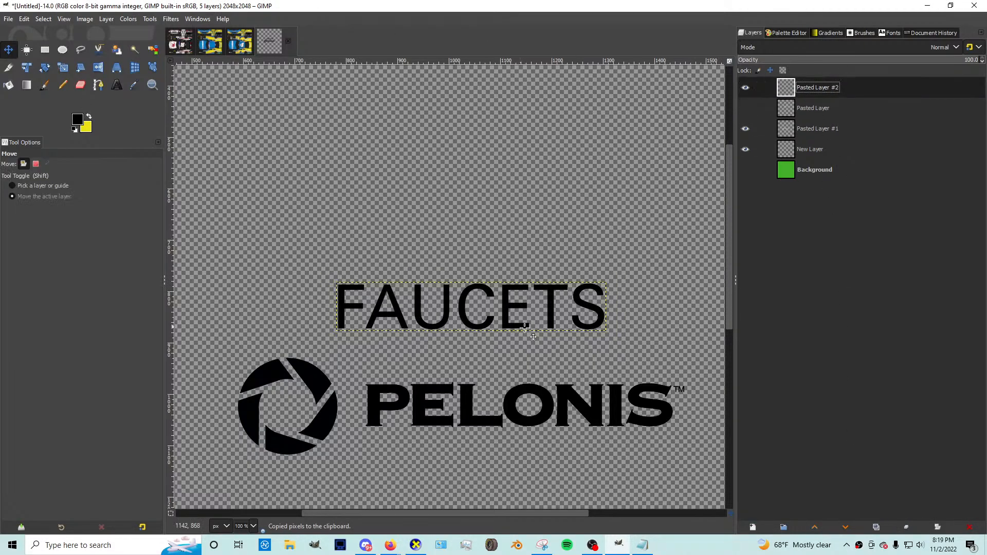
pyautogui.moveTo(434, 365); pyautogui.dragTo(427, 304)
pyautogui.click(230, 46)
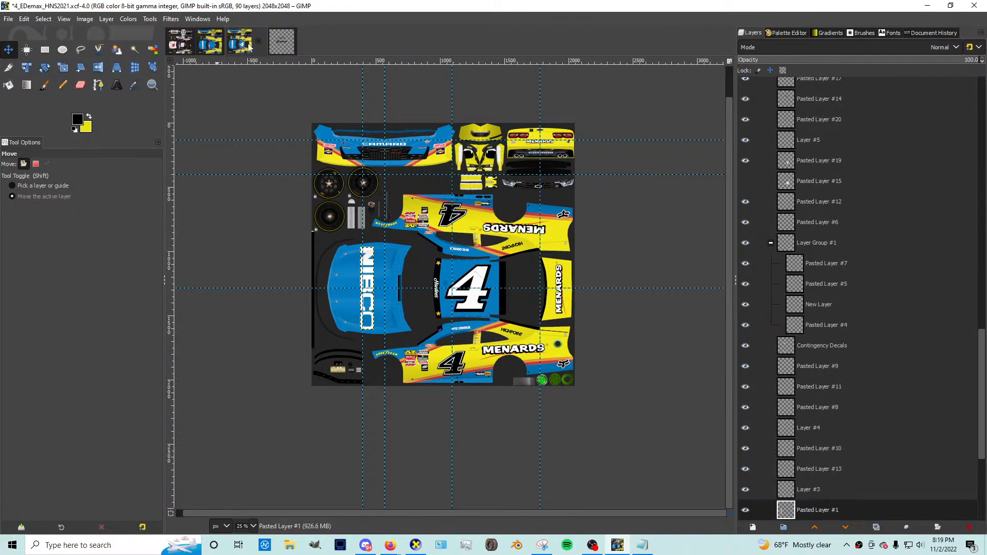
pyautogui.click(291, 45)
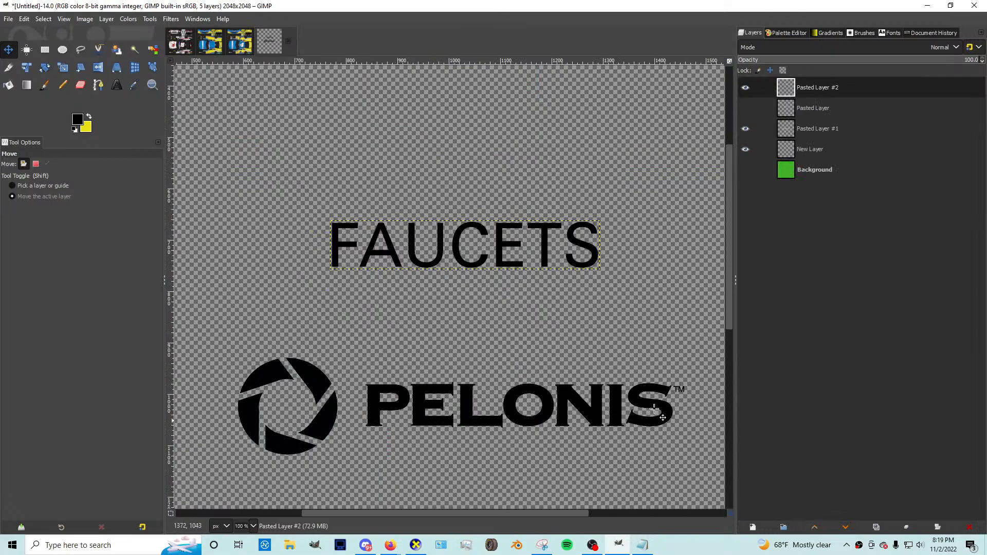
# Step: Open HeroTuscany.jpg from the Downloads folder, sorting the files by newest modification date to find it
pyautogui.click(8, 19)
pyautogui.click(20, 59)
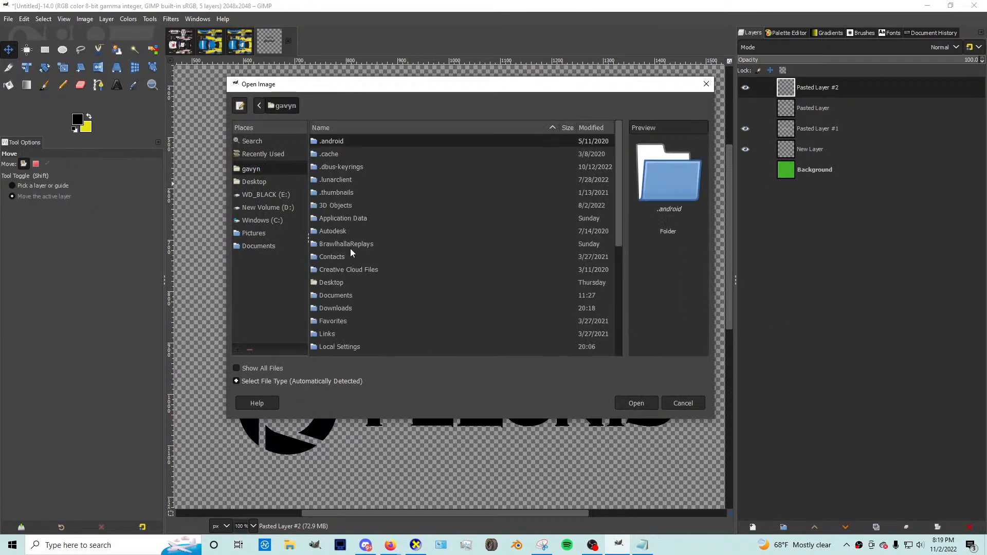
pyautogui.doubleClick(345, 305)
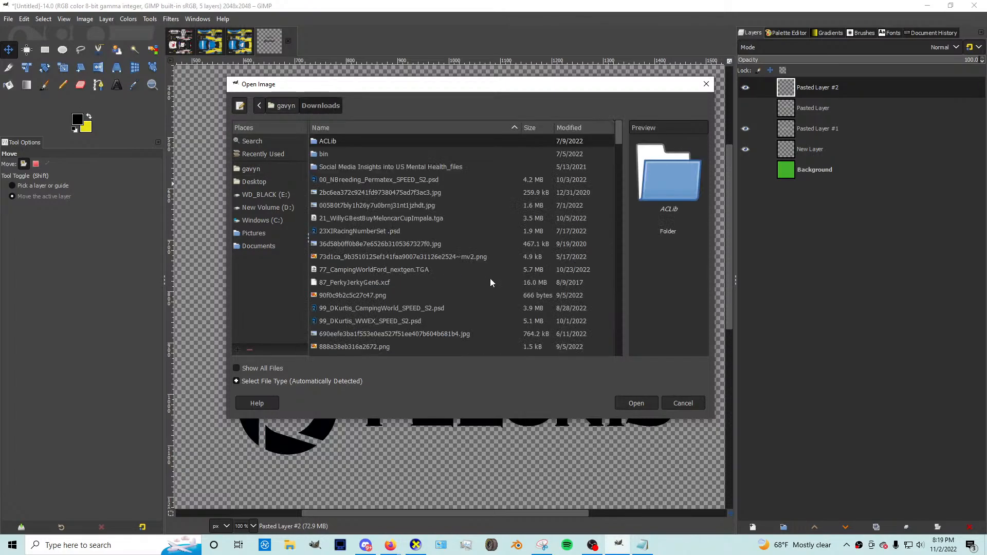
pyautogui.click(568, 131)
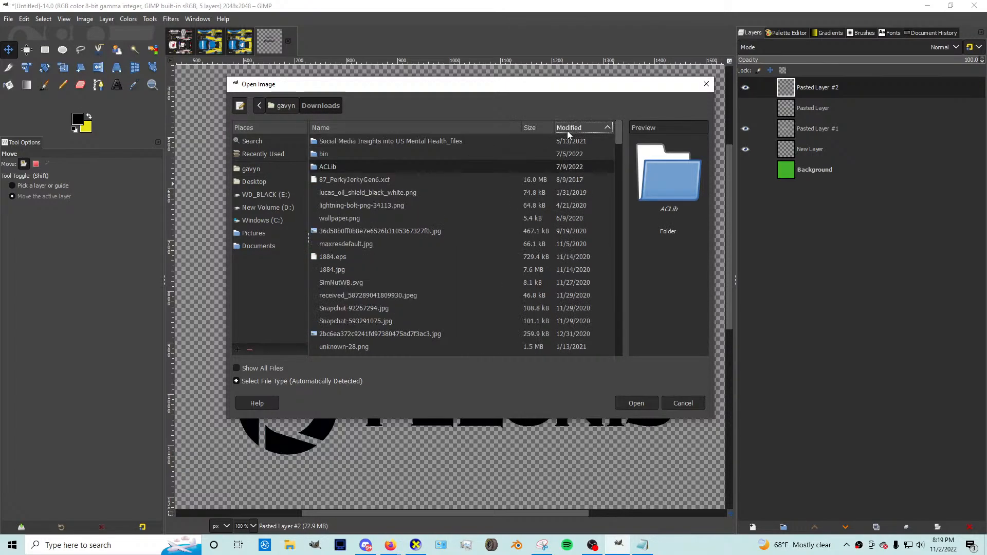
pyautogui.click(568, 131)
pyautogui.click(491, 172)
pyautogui.click(491, 181)
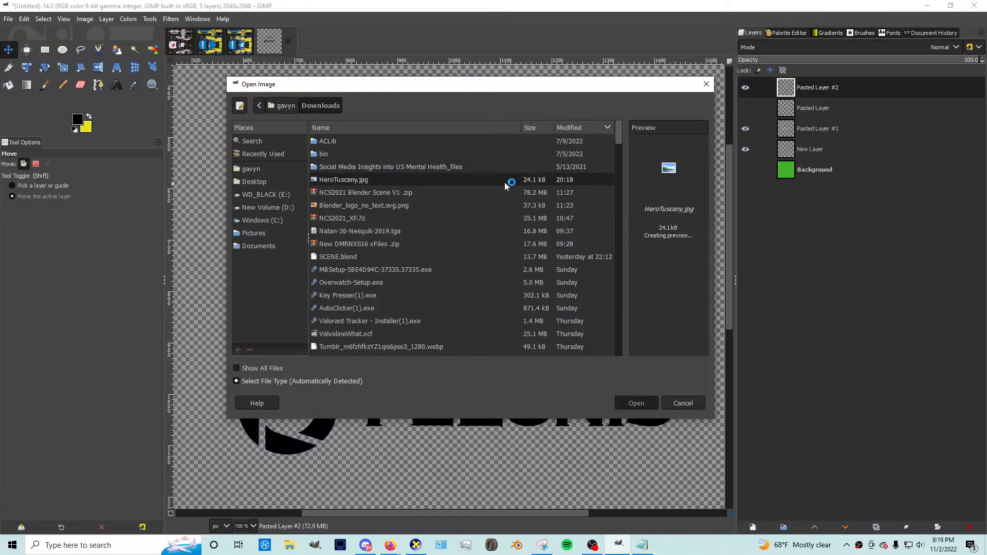
pyautogui.doubleClick(471, 183)
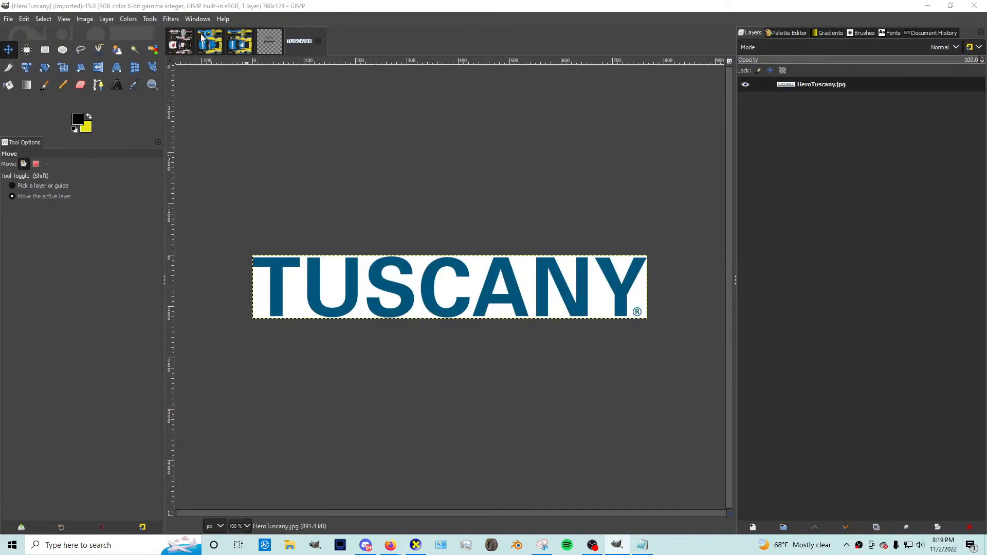
# Step: Make the white background of the HeroTuscany image transparent with Color to Alpha
pyautogui.click(128, 18)
pyautogui.click(186, 341)
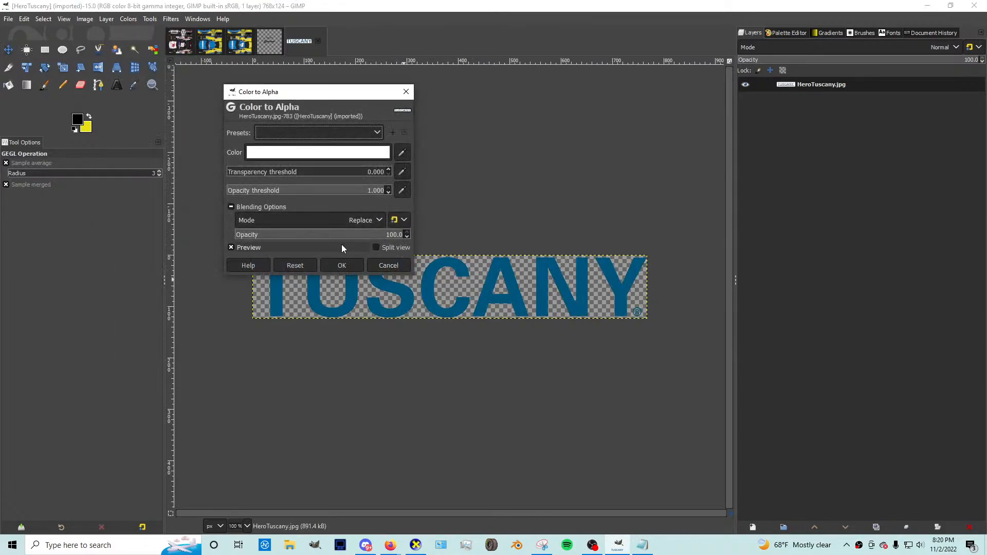
pyautogui.click(342, 265)
# Step: Select the TUSCANY lettering by its alpha and copy it, undoing any unwanted change to the HeroTuscany layer
pyautogui.rightClick(800, 85)
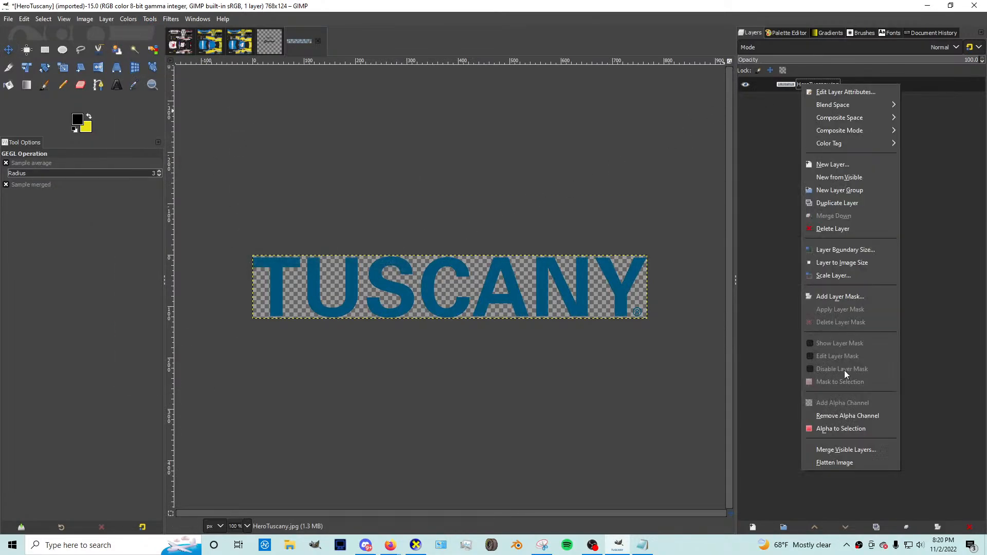
pyautogui.click(842, 419)
pyautogui.hotkey('ctrl', 'z')
pyautogui.rightClick(832, 85)
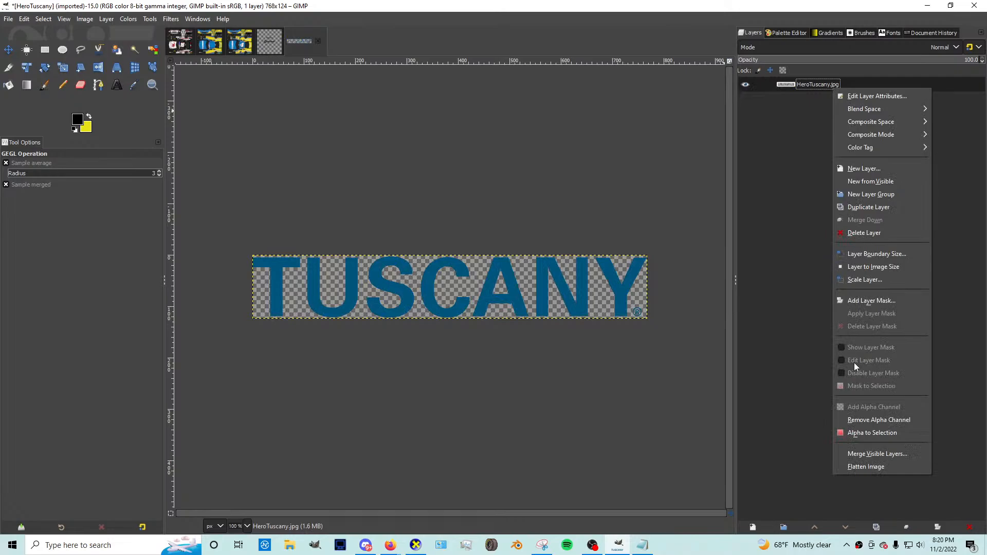
pyautogui.click(853, 436)
pyautogui.hotkey('ctrl', 'c')
pyautogui.hotkey('ctrl', 'v')
pyautogui.hotkey('ctrl', 'z')
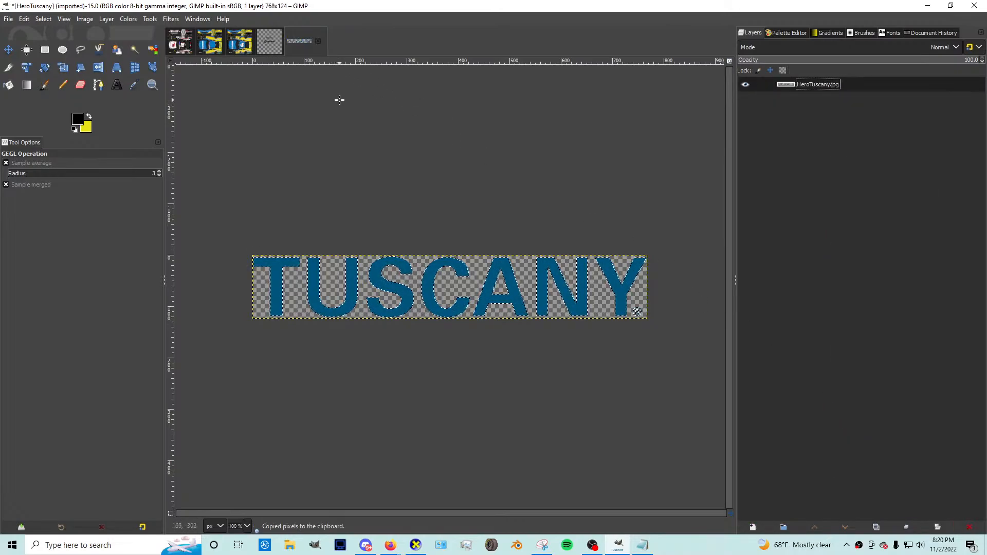
# Step: Paste the TUSCANY lettering into the Pelonis logo image as a new layer and place it directly above FAUCETS
pyautogui.click(270, 48)
pyautogui.hotkey('ctrl', 'v')
pyautogui.hotkey('ctrl', 'shift', 'n')
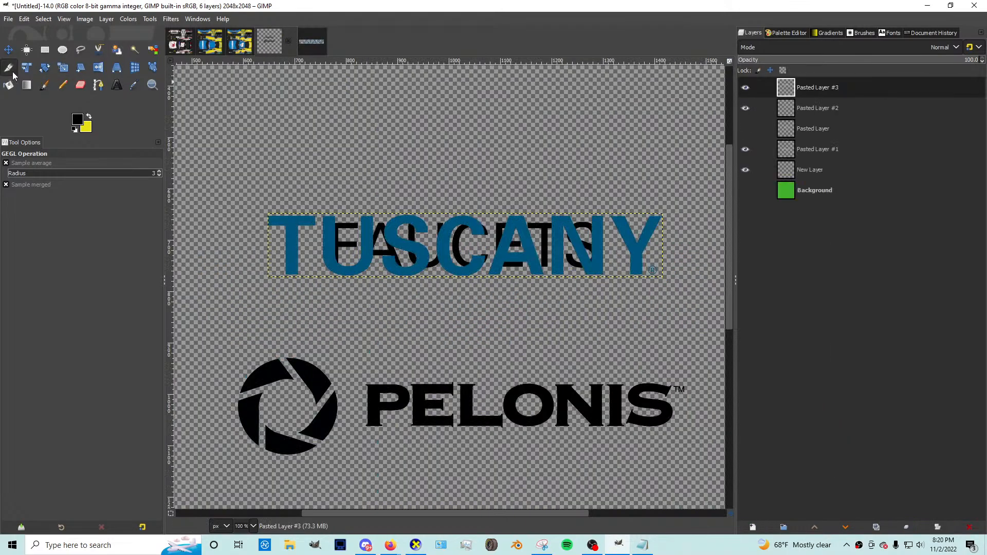
pyautogui.press('m')
pyautogui.moveTo(457, 247); pyautogui.dragTo(453, 174)
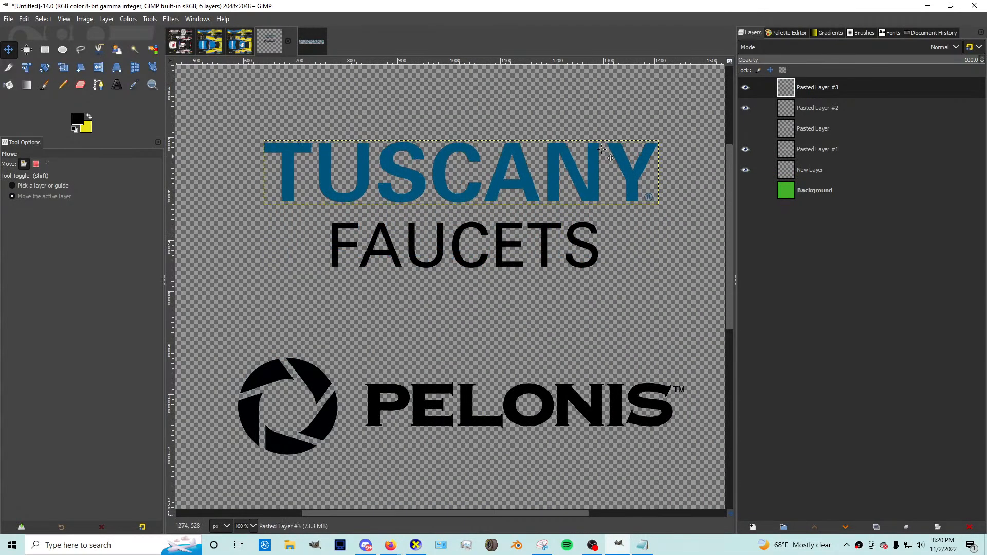
# Step: Select the TUSCANY lettering by its alpha, paint it black with the Pencil tool and clear the selection
pyautogui.rightClick(790, 96)
pyautogui.click(848, 443)
pyautogui.click(66, 89)
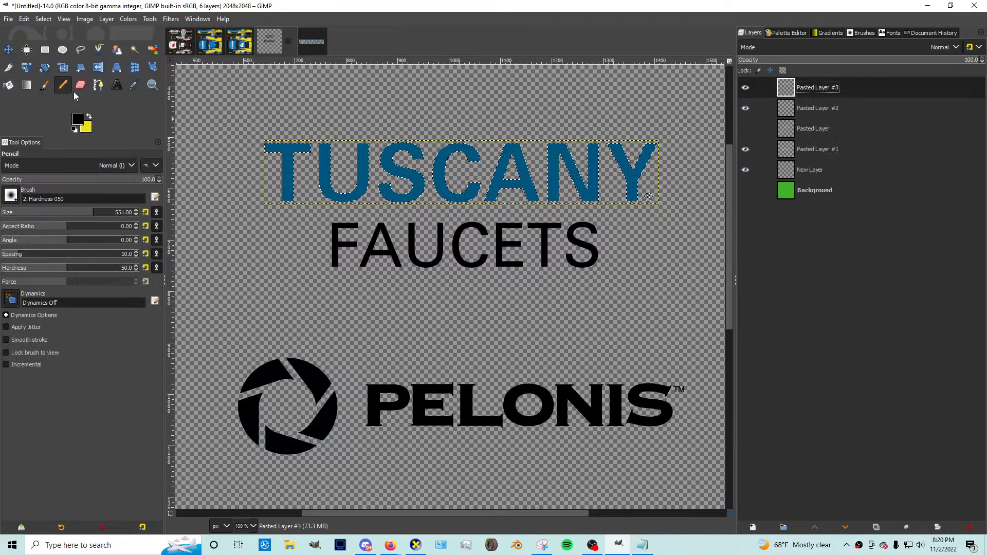
pyautogui.moveTo(206, 136)
pyautogui.mouseDown()
pyautogui.moveTo(334, 157)
pyautogui.moveTo(550, 167)
pyautogui.mouseUp()
pyautogui.click(44, 20)
pyautogui.click(54, 36)
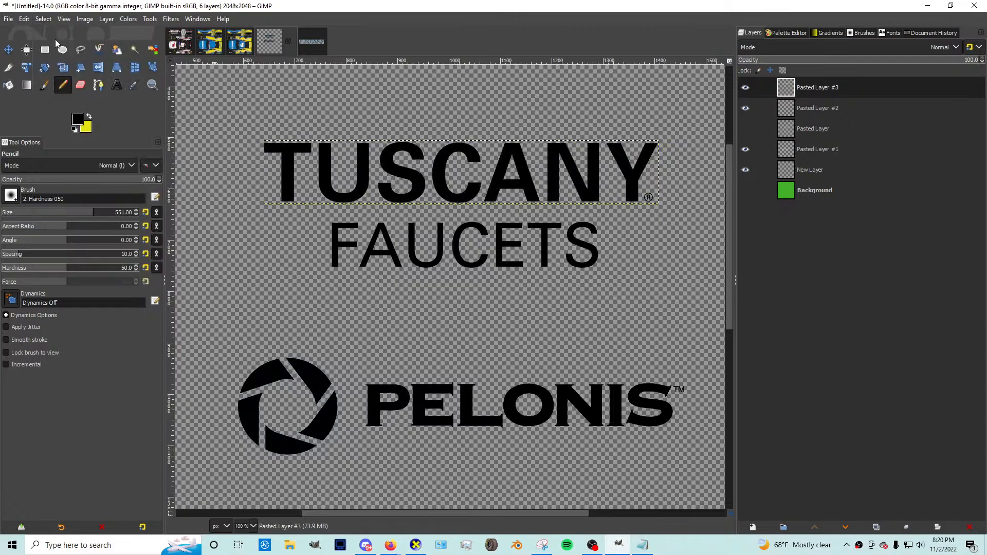
pyautogui.click(43, 20)
pyautogui.click(54, 36)
pyautogui.click(50, 46)
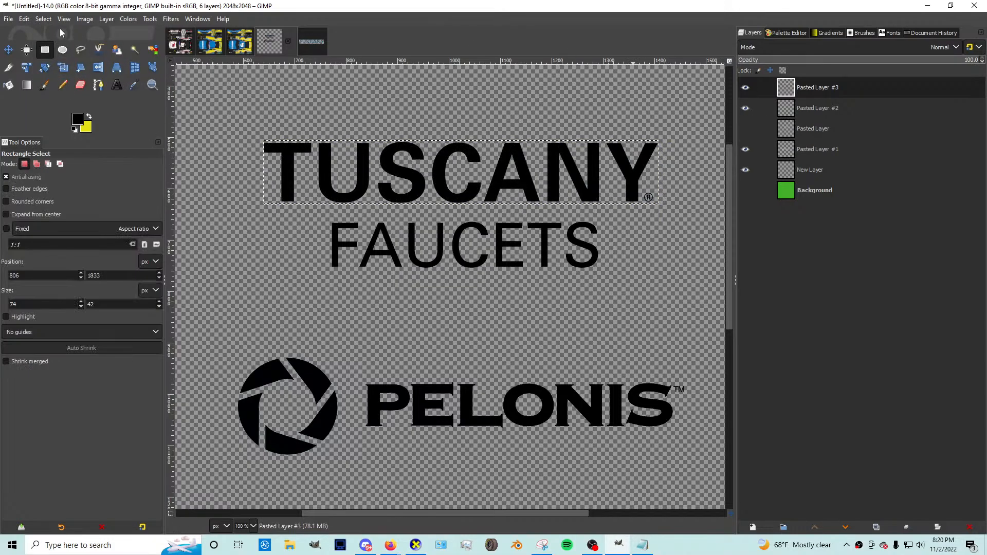
pyautogui.click(49, 19)
pyautogui.click(52, 20)
# Step: Create a layer group and put the TUSCANY and FAUCETS layers inside it
pyautogui.click(783, 527)
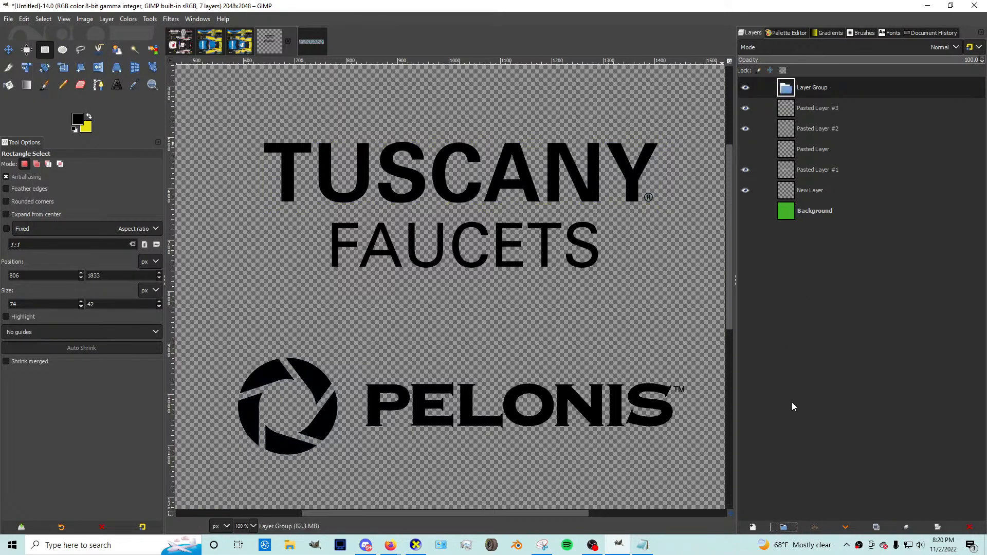
pyautogui.moveTo(810, 108); pyautogui.dragTo(810, 89)
pyautogui.moveTo(818, 128); pyautogui.dragTo(821, 109)
pyautogui.click(812, 87)
# Step: Try to nudge the TUSCANY layer down closer to FAUCETS and centre it over the word with the Move tool
pyautogui.scroll(1, 520, 208)
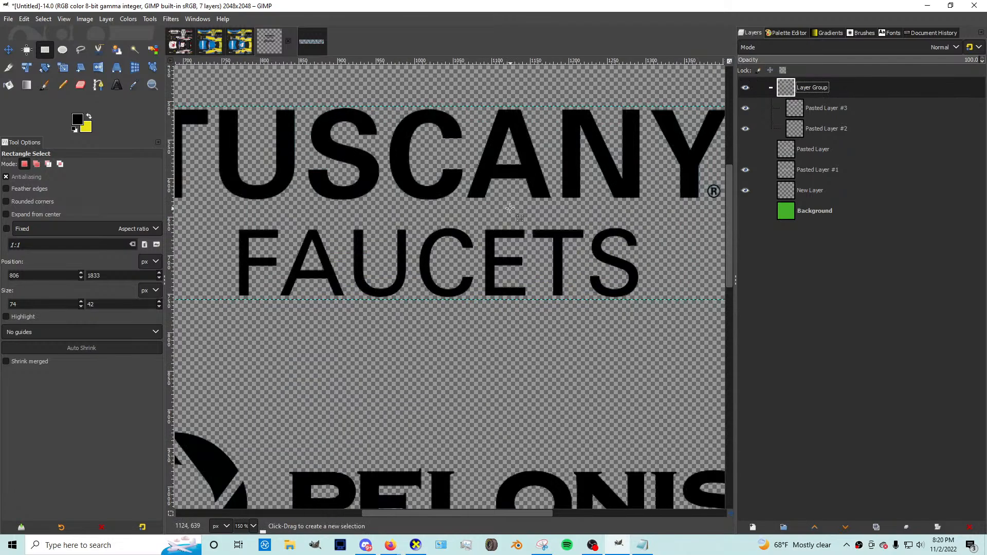
pyautogui.click(9, 50)
pyautogui.scroll(-1, 602, 277)
pyautogui.click(808, 112)
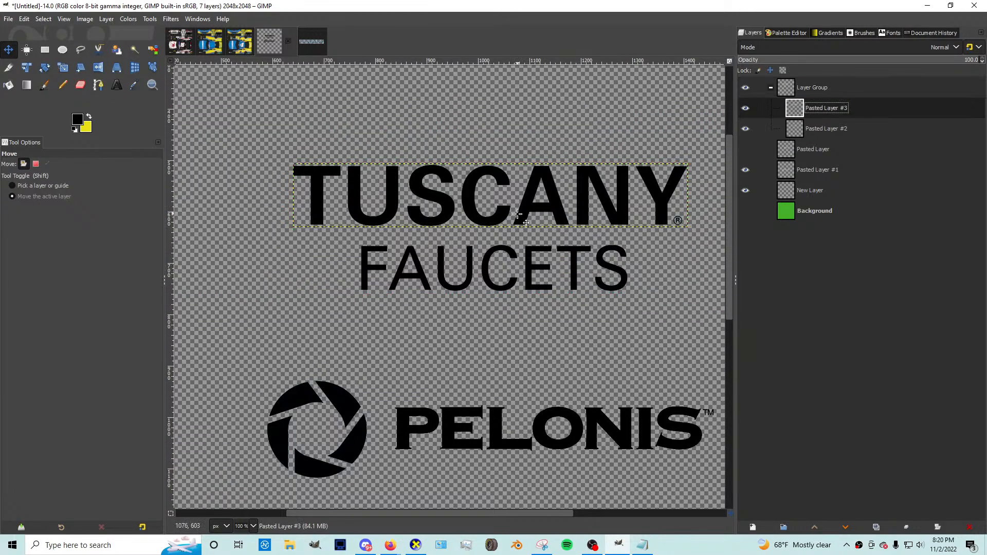
pyautogui.press('Down')
pyautogui.press('Down')
pyautogui.press('Down')
pyautogui.press('Down')
pyautogui.press('Down')
pyautogui.press('Down')
pyautogui.press('Down')
pyautogui.press('Down')
pyautogui.press('Down')
pyautogui.press('Down')
pyautogui.press('Down')
pyautogui.press('Down')
pyautogui.press('Down')
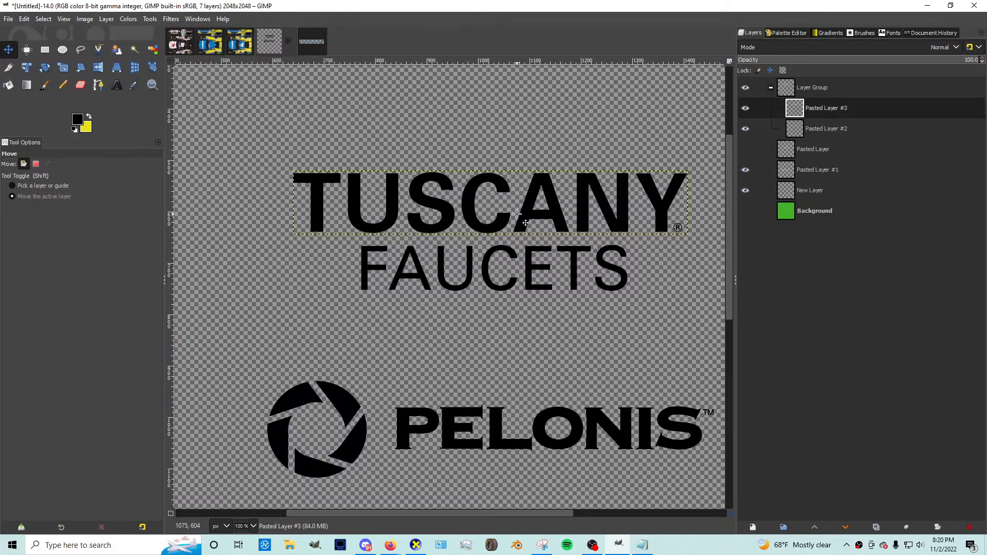
pyautogui.press('Right')
pyautogui.press('Right')
pyautogui.press('Right')
pyautogui.press('Right')
pyautogui.press('Right')
pyautogui.press('Right')
pyautogui.press('Right')
pyautogui.press('Right')
pyautogui.press('Right')
pyautogui.press('Right')
pyautogui.press('Right')
pyautogui.press('Right')
pyautogui.press('Right')
pyautogui.press('Right')
pyautogui.press('Right')
pyautogui.press('Right')
pyautogui.press('Right')
pyautogui.press('Right')
pyautogui.press('Right')
pyautogui.press('Right')
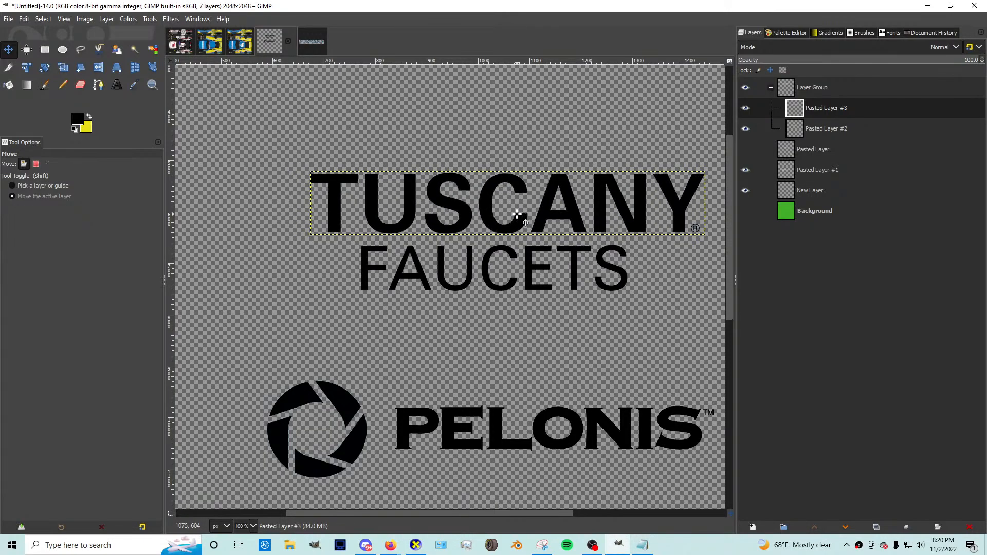
pyautogui.press('Down')
pyautogui.press('Left')
pyautogui.press('Left')
pyautogui.press('Left')
pyautogui.press('Down')
pyautogui.press('Down')
pyautogui.press('Left')
pyautogui.press('Down')
pyautogui.press('Down')
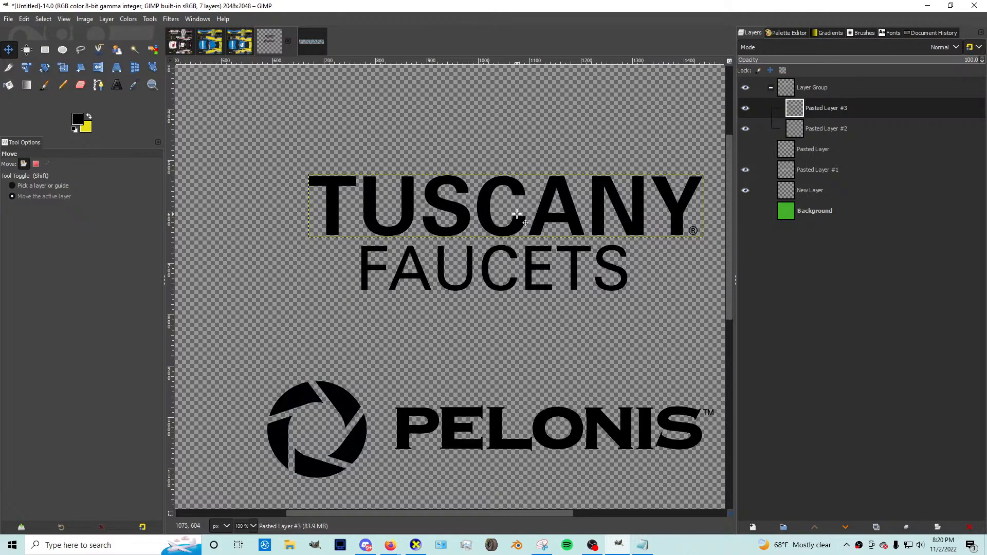
pyautogui.press('Left')
pyautogui.press('Left')
pyautogui.press('Left')
pyautogui.press('Left')
pyautogui.press('Left')
pyautogui.press('Left')
pyautogui.press('Left')
pyautogui.press('Left')
pyautogui.press('Left')
pyautogui.press('Left')
pyautogui.press('Left')
pyautogui.press('Left')
pyautogui.press('Left')
pyautogui.press('Left')
pyautogui.press('Left')
pyautogui.press('Left')
pyautogui.press('Left')
pyautogui.press('Left')
pyautogui.press('Left')
pyautogui.press('Left')
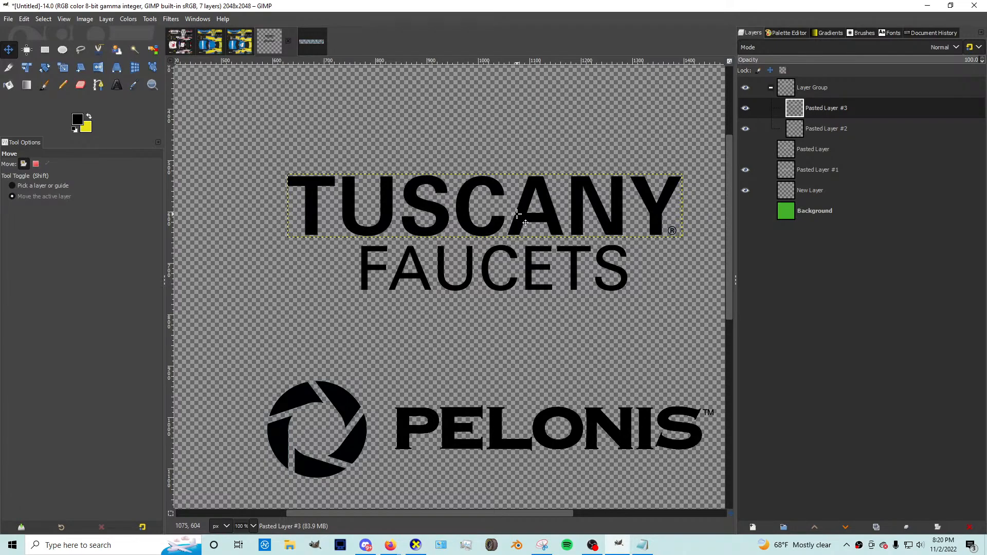
pyautogui.press('Down')
pyautogui.press('Down')
pyautogui.press('Left')
pyautogui.press('Left')
pyautogui.press('Left')
pyautogui.press('Left')
pyautogui.press('Down')
pyautogui.press('Down')
pyautogui.press('Down')
pyautogui.press('Down')
pyautogui.press('Down')
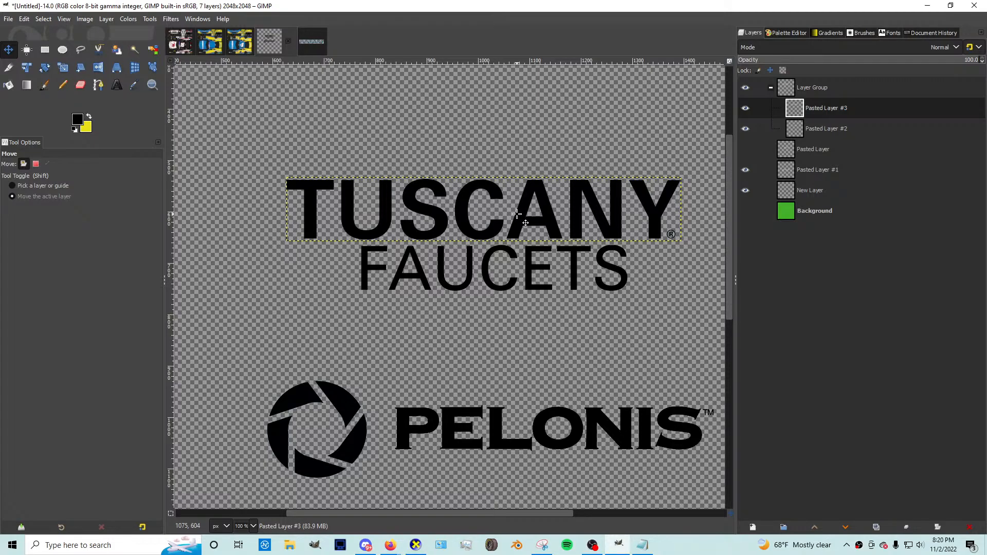
pyautogui.press('Right')
pyautogui.press('Right')
pyautogui.press('Right')
pyautogui.press('Right')
pyautogui.press('Right')
pyautogui.press('Right')
pyautogui.press('Right')
pyautogui.press('Right')
pyautogui.press('Right')
pyautogui.press('Right')
pyautogui.press('Right')
pyautogui.press('Right')
pyautogui.press('Right')
pyautogui.press('Right')
pyautogui.press('Right')
pyautogui.press('Right')
pyautogui.press('Right')
pyautogui.press('Right')
pyautogui.press('Right')
pyautogui.press('Right')
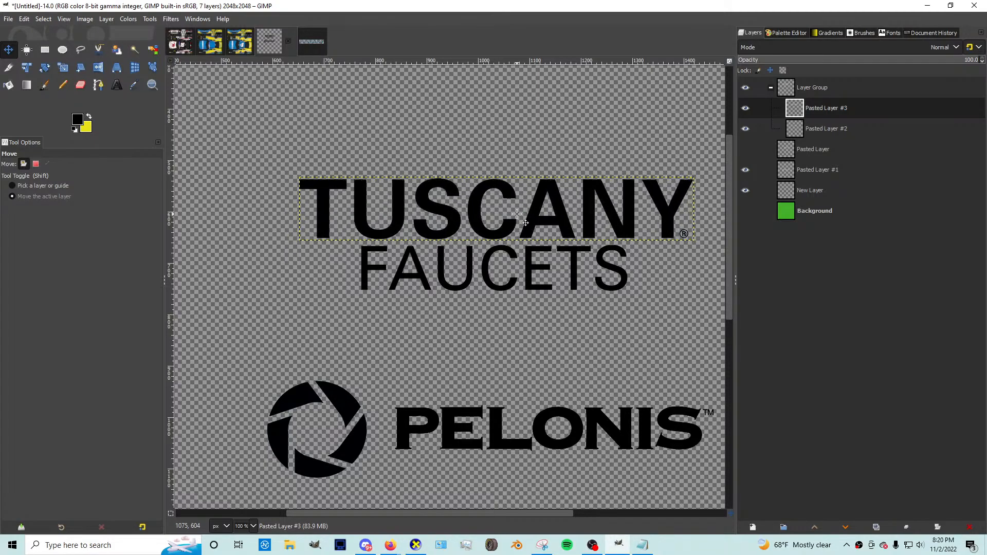
pyautogui.press('Right')
pyautogui.press('Right')
pyautogui.press('Right')
pyautogui.press('Right')
pyautogui.press('Right')
pyautogui.press('Right')
pyautogui.press('Right')
pyautogui.press('Right')
pyautogui.press('Right')
pyautogui.press('Right')
pyautogui.press('Right')
pyautogui.press('Right')
pyautogui.press('Right')
pyautogui.press('Right')
pyautogui.press('Right')
pyautogui.press('Right')
pyautogui.press('Right')
pyautogui.press('Right')
pyautogui.press('Right')
pyautogui.press('Right')
pyautogui.press('Right')
pyautogui.press('Right')
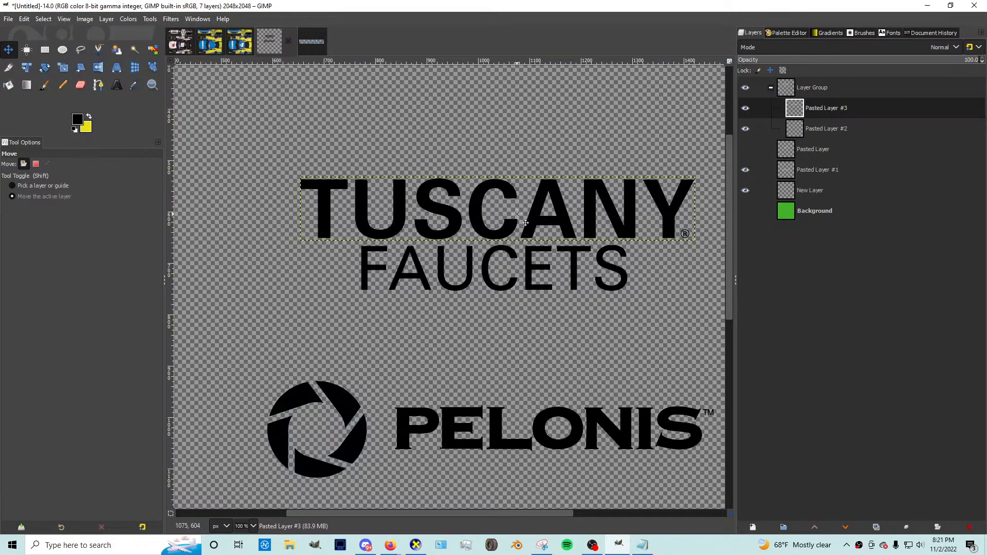
pyautogui.press('Left')
pyautogui.press('Left')
pyautogui.press('Left')
pyautogui.press('Left')
pyautogui.press('Left')
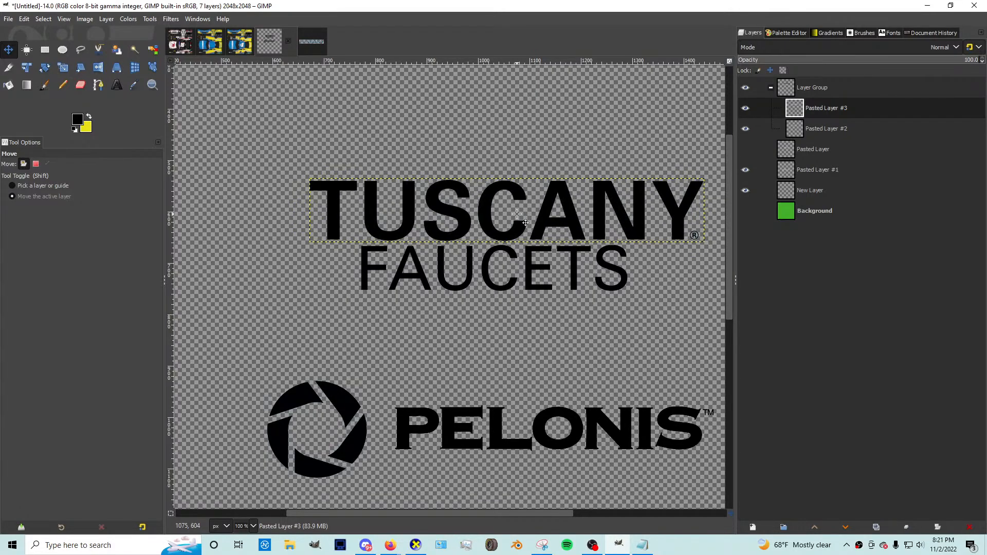
pyautogui.press('Down')
pyautogui.press('Down')
pyautogui.press('Down')
pyautogui.press('Down')
# Step: Undo the TUSCANY nudges and the grouping of the TUSCANY and FAUCETS layers
pyautogui.hotkey('ctrl', 'z')
pyautogui.hotkey('ctrl', 'z')
pyautogui.hotkey('ctrl', 'z')
pyautogui.hotkey('ctrl', 'z')
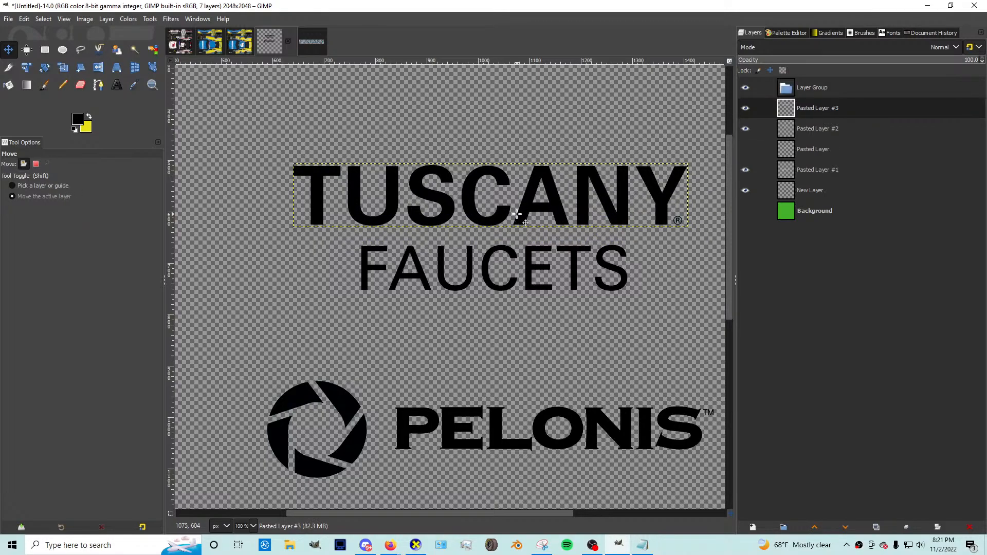
# Step: Move the FAUCETS layer closer beneath TUSCANY, scale it down proportionally and centre it under the word
pyautogui.click(814, 130)
pyautogui.moveTo(453, 267); pyautogui.dragTo(451, 258)
pyautogui.hotkey('shift', 's')
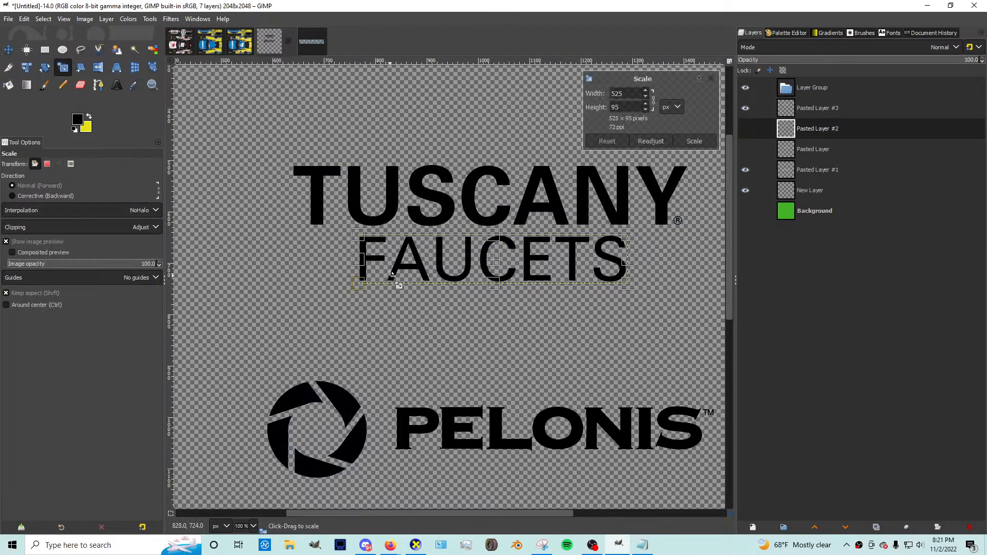
pyautogui.moveTo(387, 278); pyautogui.dragTo(446, 276)
pyautogui.click(9, 50)
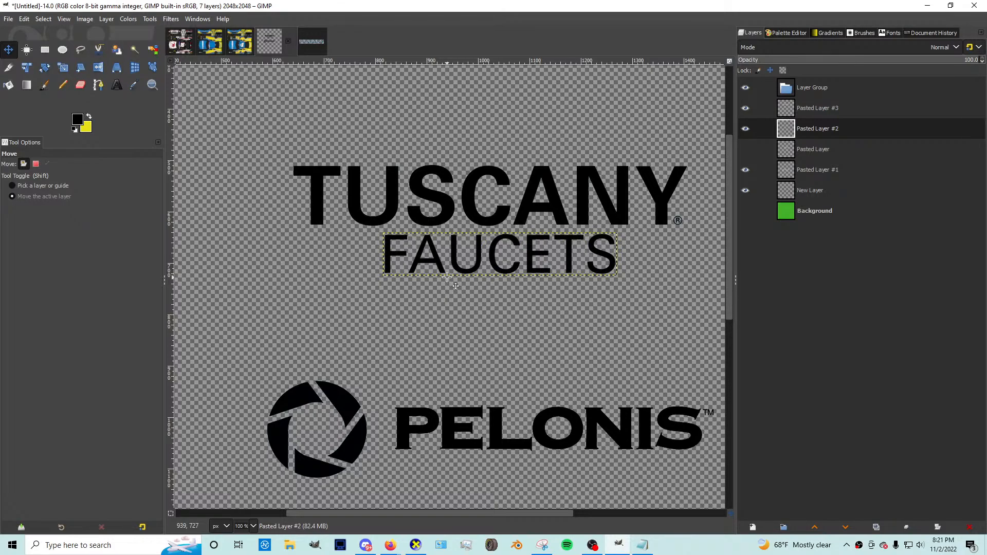
pyautogui.press('Left')
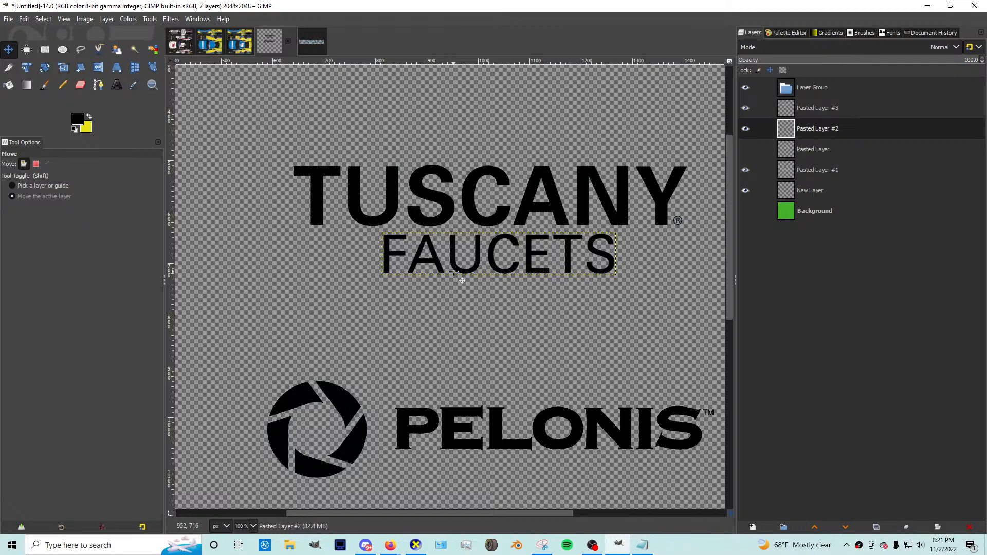
# Step: Put the TUSCANY and FAUCETS layers inside the empty layer group, with TUSCANY above FAUCETS
pyautogui.scroll(3, 566, 249)
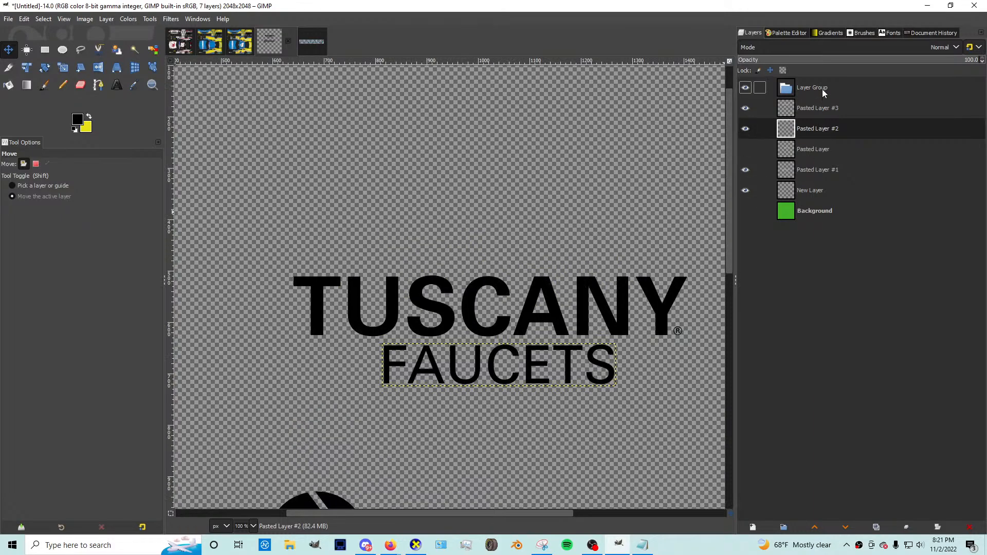
pyautogui.moveTo(817, 109); pyautogui.dragTo(813, 82)
pyautogui.moveTo(812, 127); pyautogui.dragTo(811, 111)
# Step: Copy the Tuscany Faucets layer group and paste it into the 9_BJ_Xfinity23 image as a new layer above Pelonis
pyautogui.click(803, 91)
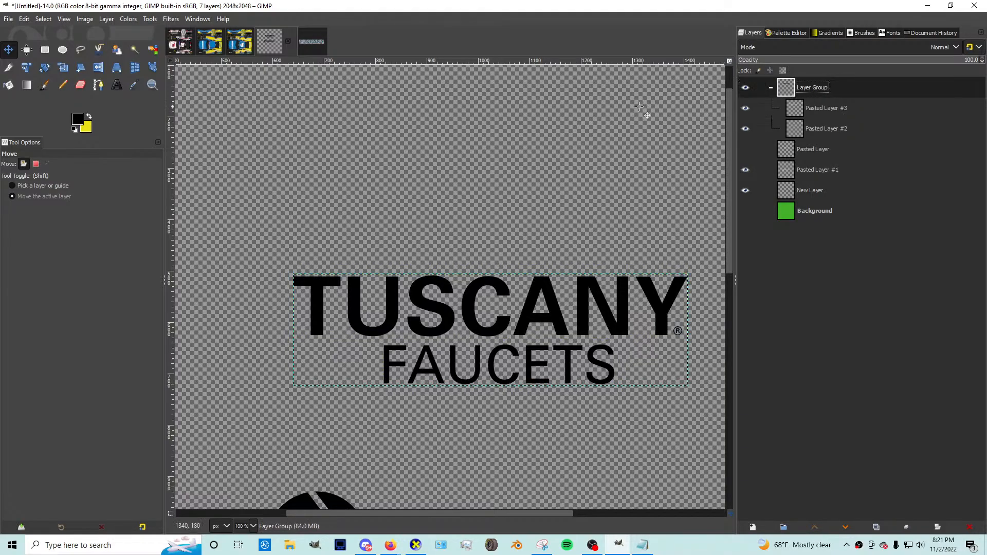
pyautogui.hotkey('ctrl', 'c')
pyautogui.click(212, 44)
pyautogui.scroll(-9, 592, 279)
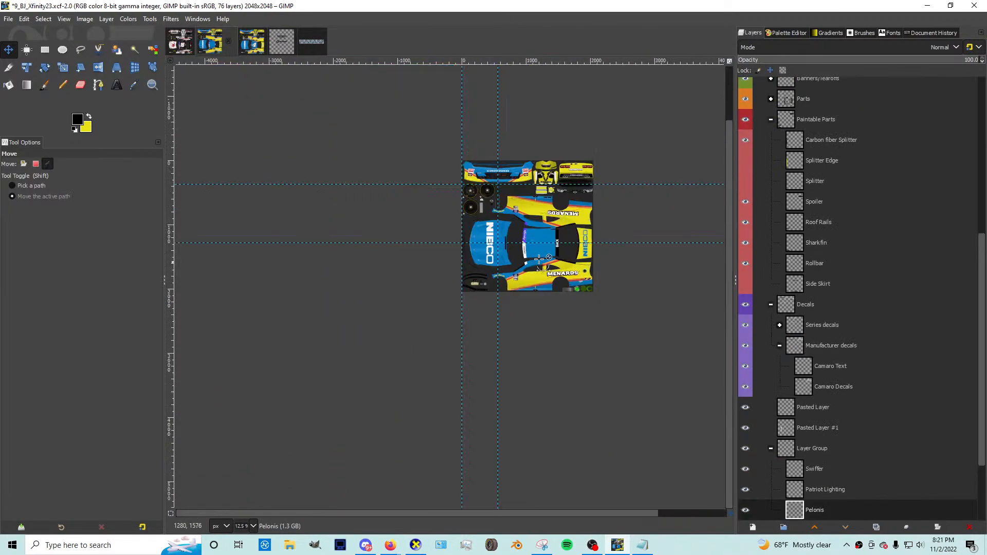
pyautogui.hotkey('ctrl', 'v')
pyautogui.hotkey('shift', 'ctrl', 'n')
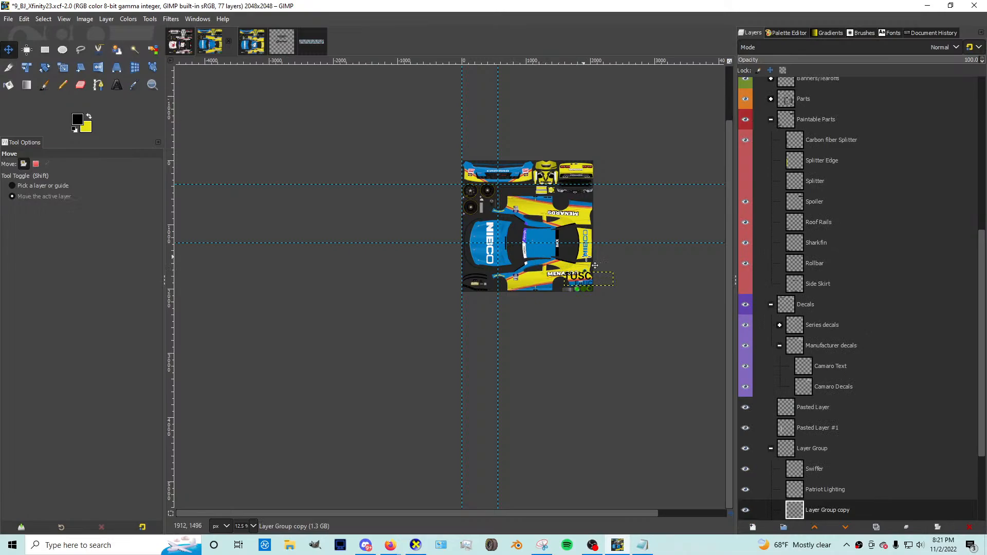
# Step: Try placing the Tuscany Faucets logo on the hood, rotated 90° clockwise over the NIBCO lettering
pyautogui.moveTo(595, 265); pyautogui.dragTo(493, 230)
pyautogui.scroll(4, 485, 244)
pyautogui.rightClick(498, 260)
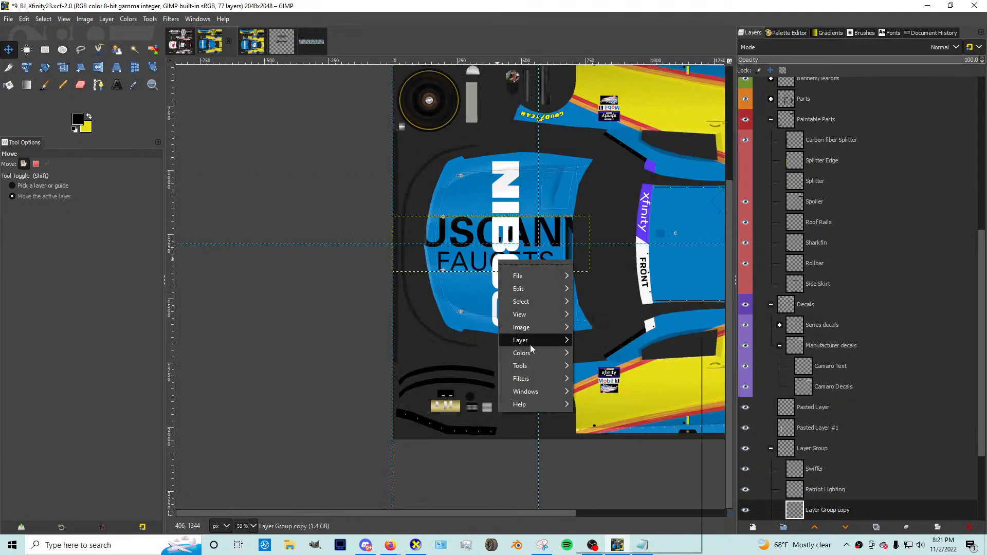
pyautogui.moveTo(530, 344)
pyautogui.moveTo(646, 468)
pyautogui.click(767, 492)
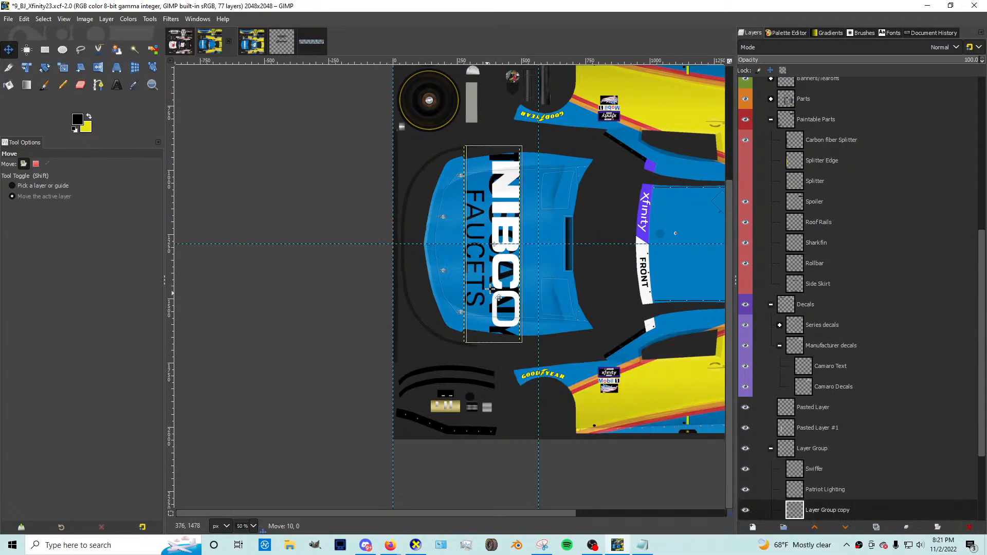
pyautogui.scroll(-4, 794, 381)
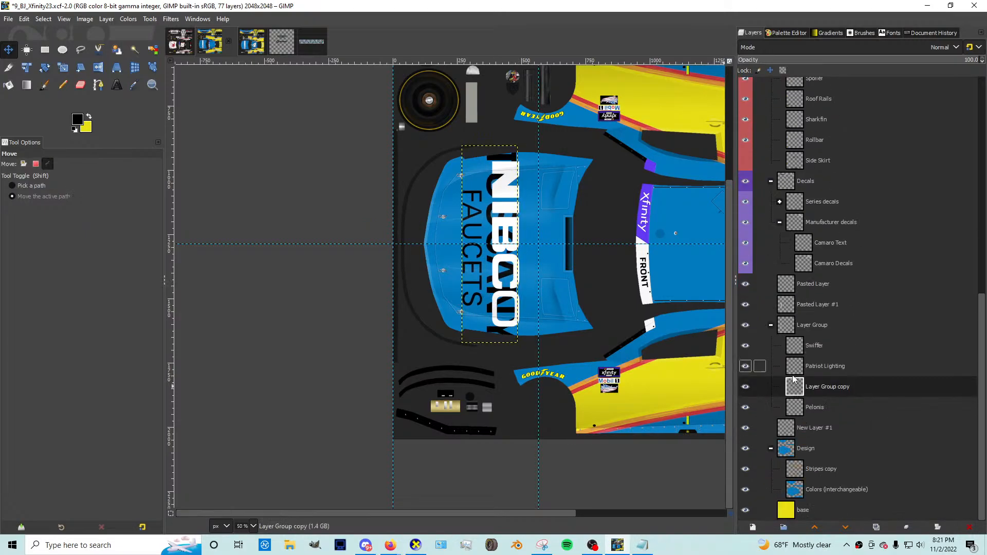
# Step: Undo the rotation and placement of the Tuscany Faucets logo on the hood
pyautogui.hotkey('ctrl', 'z')
pyautogui.hotkey('ctrl', 'z')
pyautogui.hotkey('ctrl', 'z')
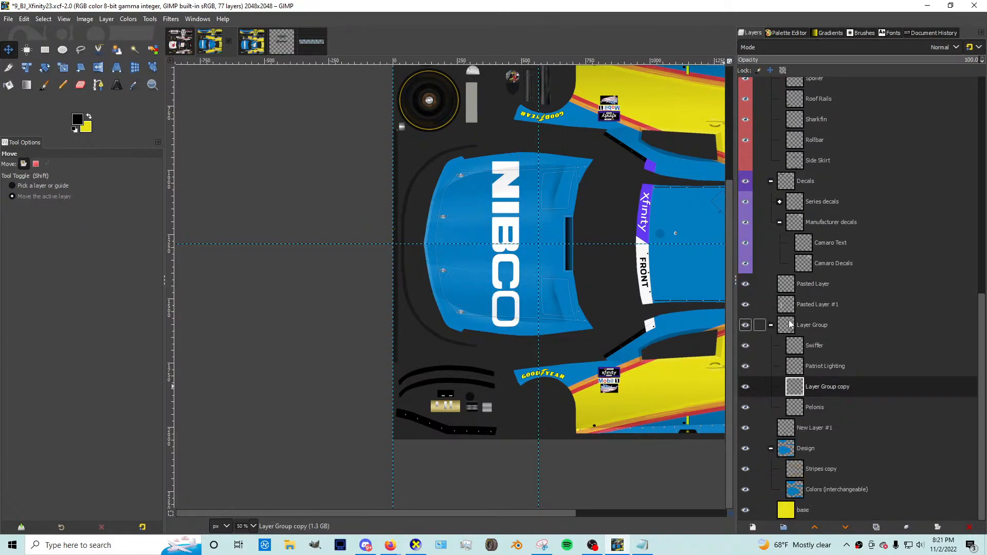
# Step: Copy the Tuscany Faucets layer group from the untitled logo image and return to the 9_BJ_Xfinity23 image
pyautogui.click(795, 304)
pyautogui.click(308, 44)
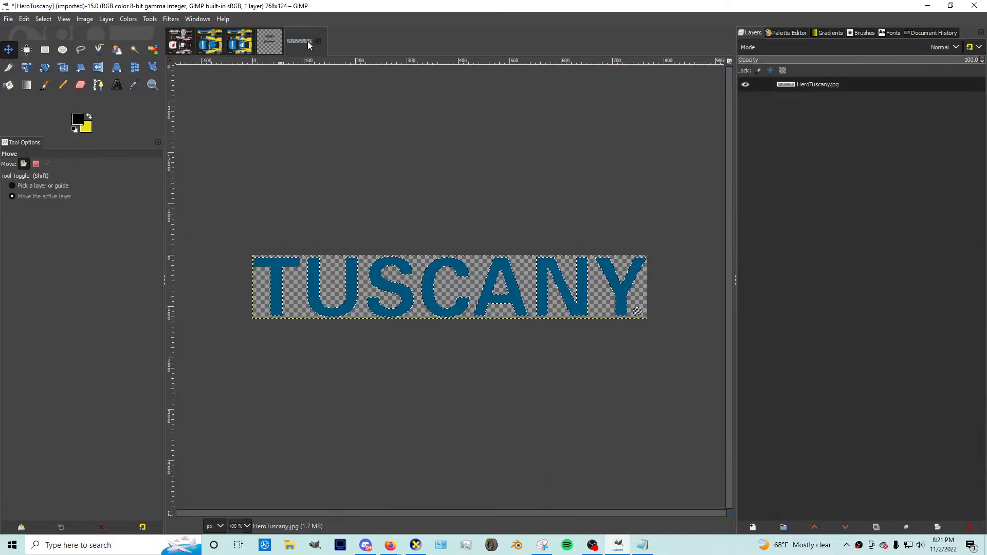
pyautogui.click(285, 42)
pyautogui.hotkey('ctrl', 'c')
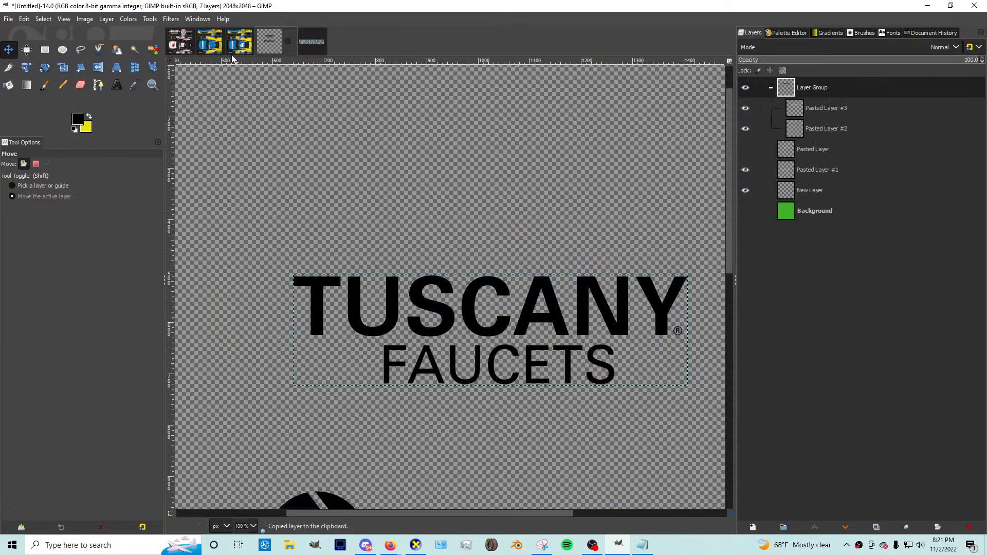
pyautogui.click(207, 46)
# Step: Try pasting the Tuscany Faucets layer group into the car image and placing it on the hood, rotated 90° clockwise
pyautogui.hotkey('ctrl', 'v')
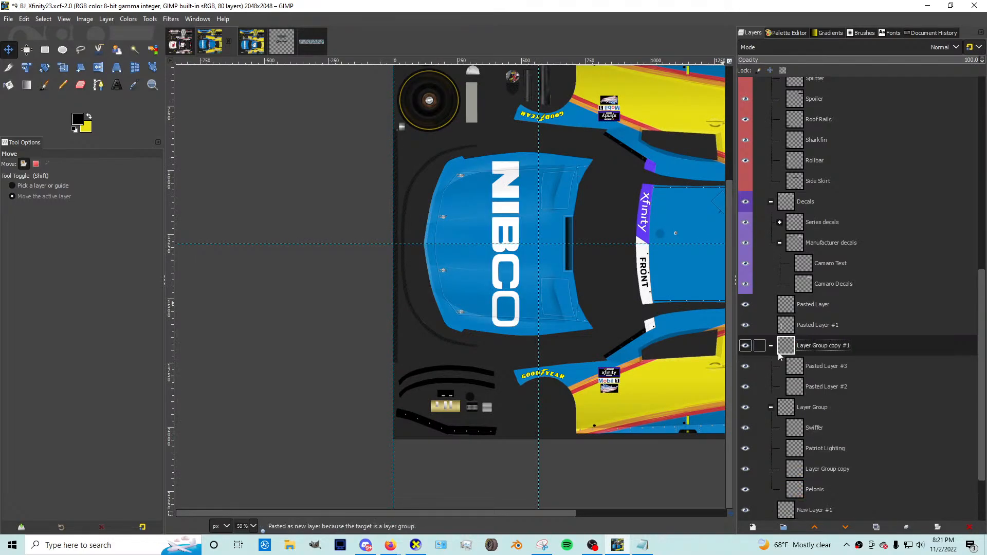
pyautogui.scroll(-3, 414, 298)
pyautogui.scroll(2, 580, 337)
pyautogui.moveTo(580, 335); pyautogui.dragTo(257, 238)
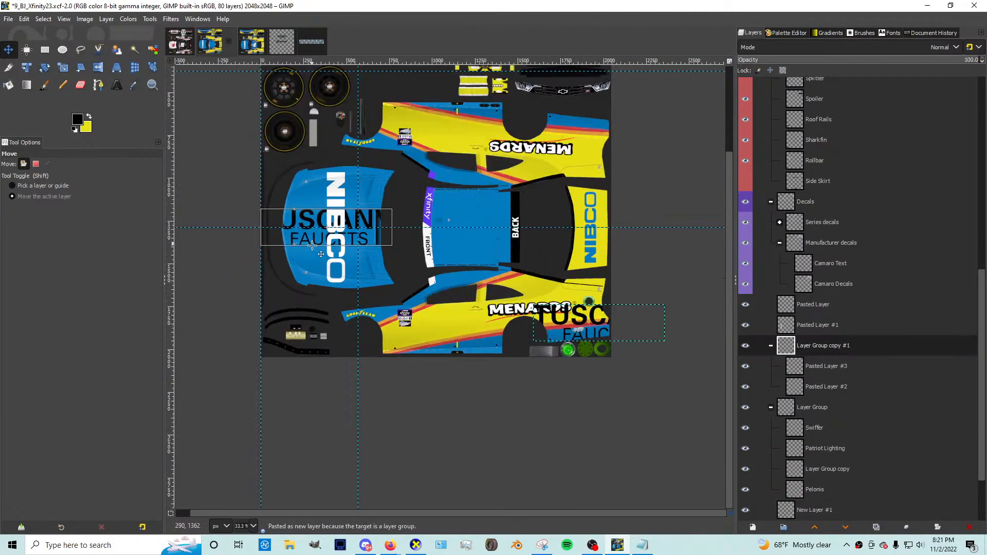
pyautogui.rightClick(315, 252)
pyautogui.moveTo(348, 334)
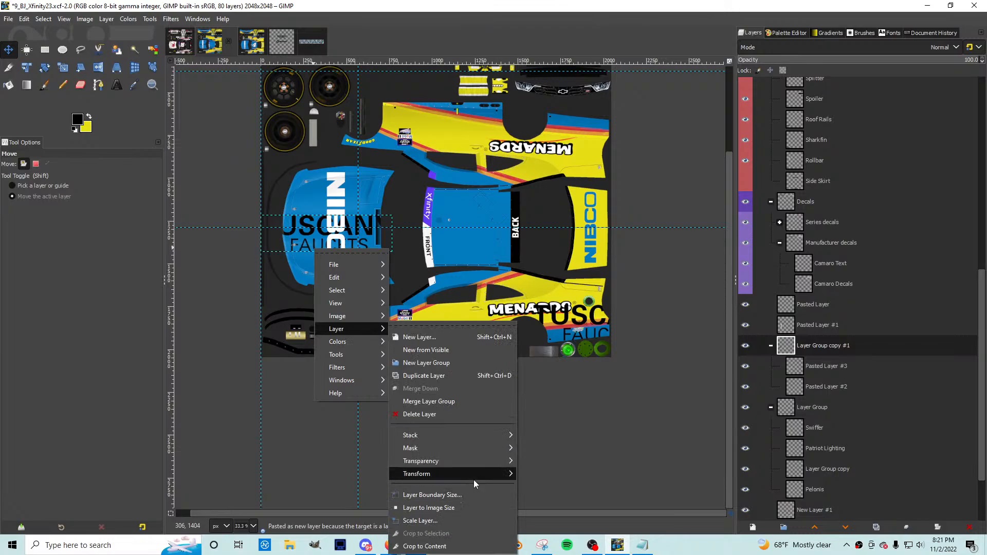
pyautogui.moveTo(474, 478)
pyautogui.click(565, 488)
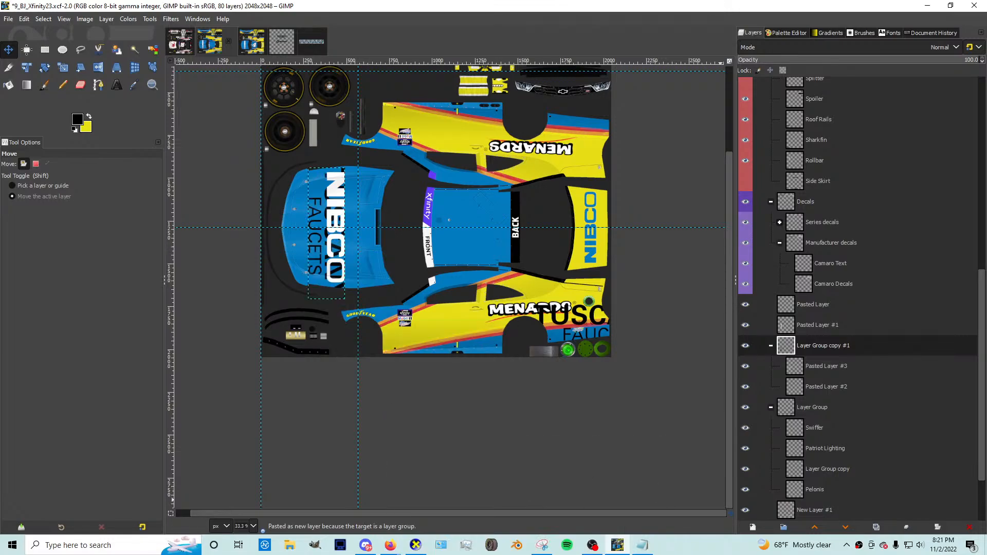
pyautogui.hotkey('alt', 'Tab')
pyautogui.hotkey('alt', 'Tab')
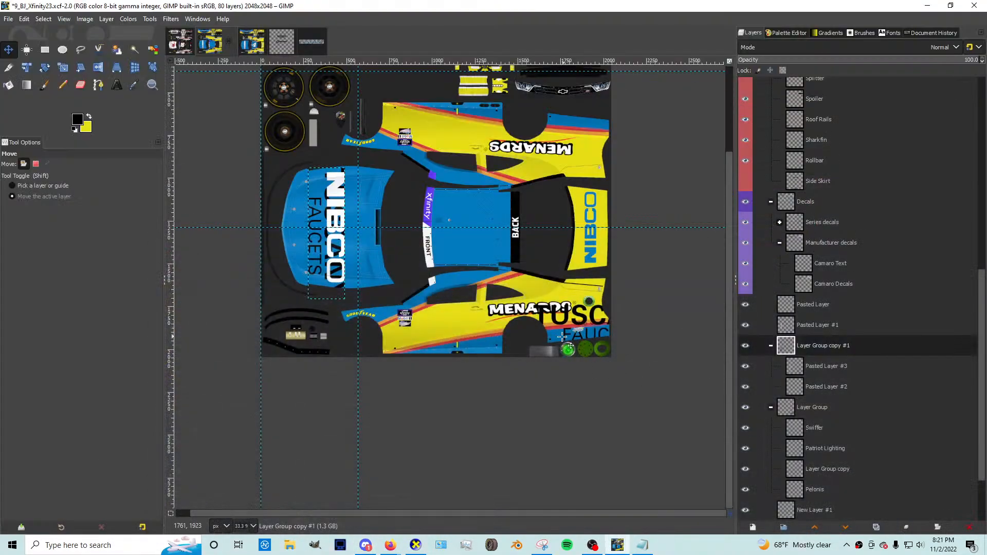
pyautogui.hotkey('alt', 'Tab')
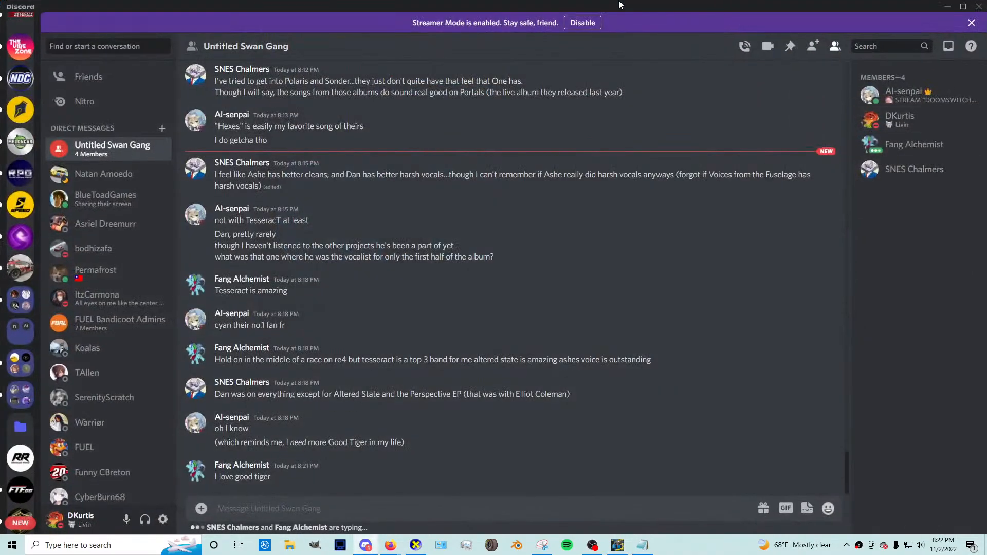
pyautogui.hotkey('alt', 'Tab')
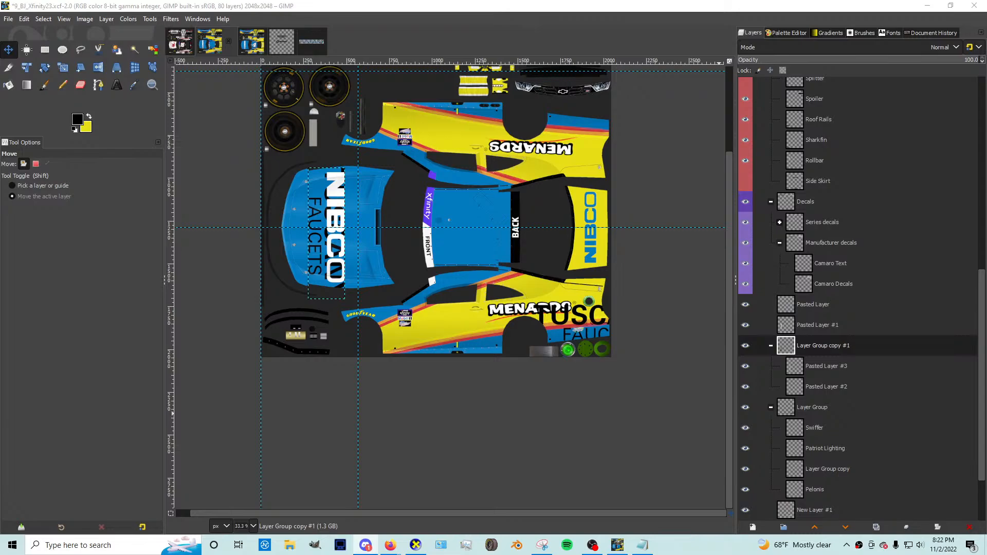
pyautogui.hotkey('alt', 'Tab')
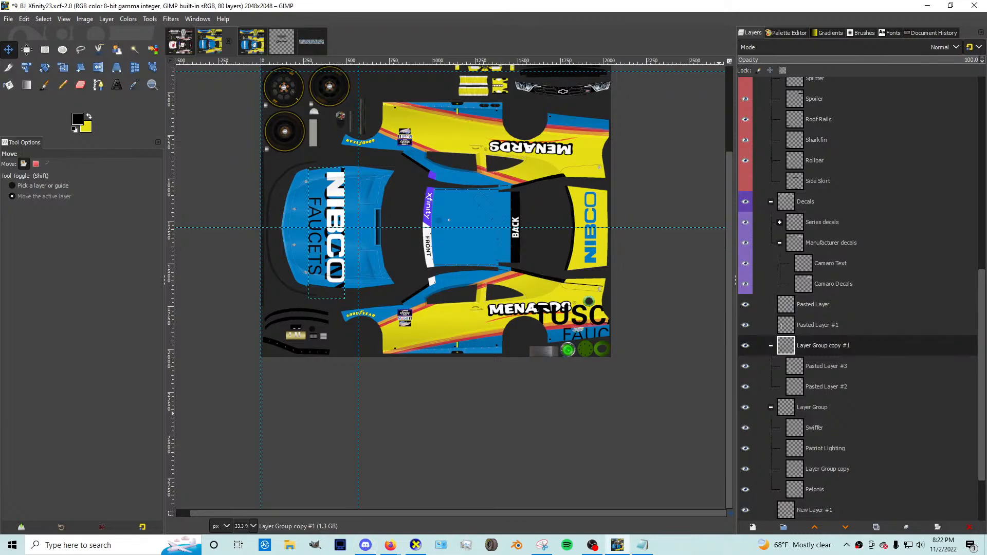
pyautogui.hotkey('alt', 'Tab')
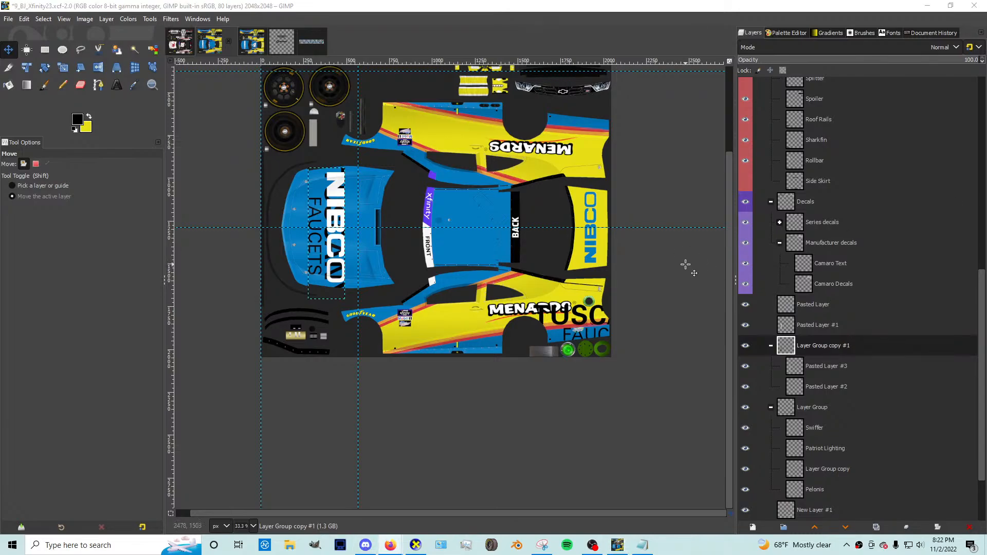
# Step: Undo the hood placement and both earlier pastes of the Tuscany Faucets logo in the car image
pyautogui.scroll(1, 363, 278)
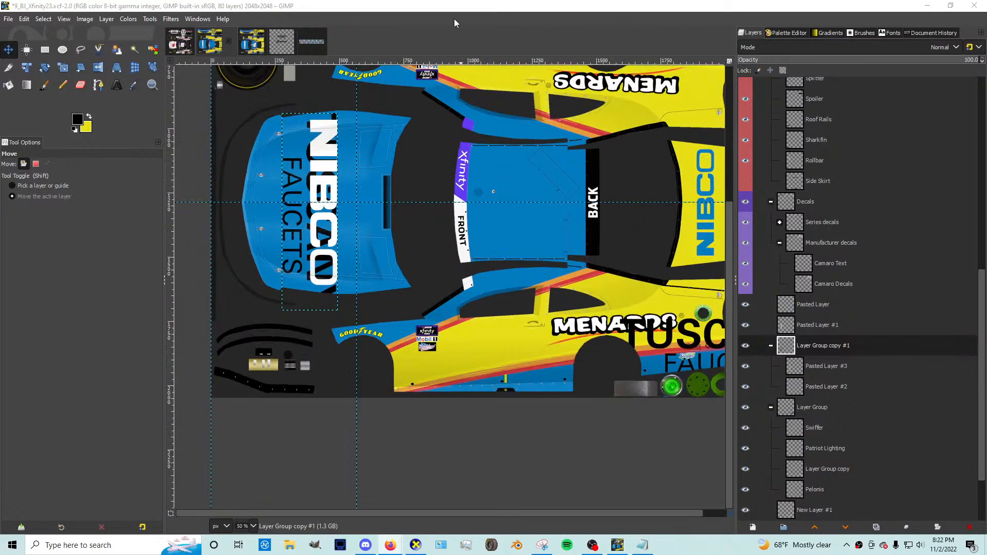
pyautogui.moveTo(647, 336); pyautogui.dragTo(284, 236)
pyautogui.scroll(-1, 412, 277)
pyautogui.hotkey('ctrl', 'z')
pyautogui.hotkey('ctrl', 'z')
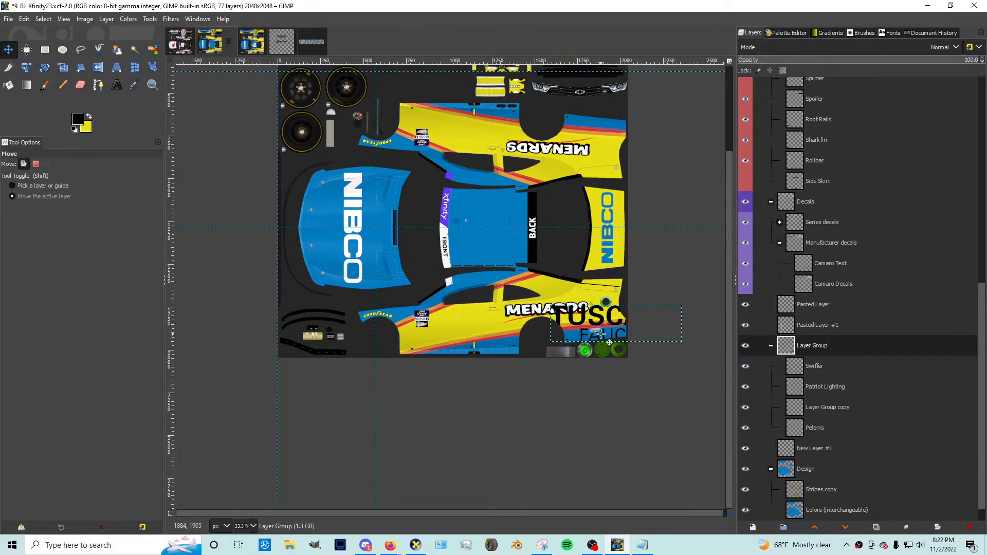
pyautogui.hotkey('ctrl', 'z')
pyautogui.hotkey('ctrl', 'y')
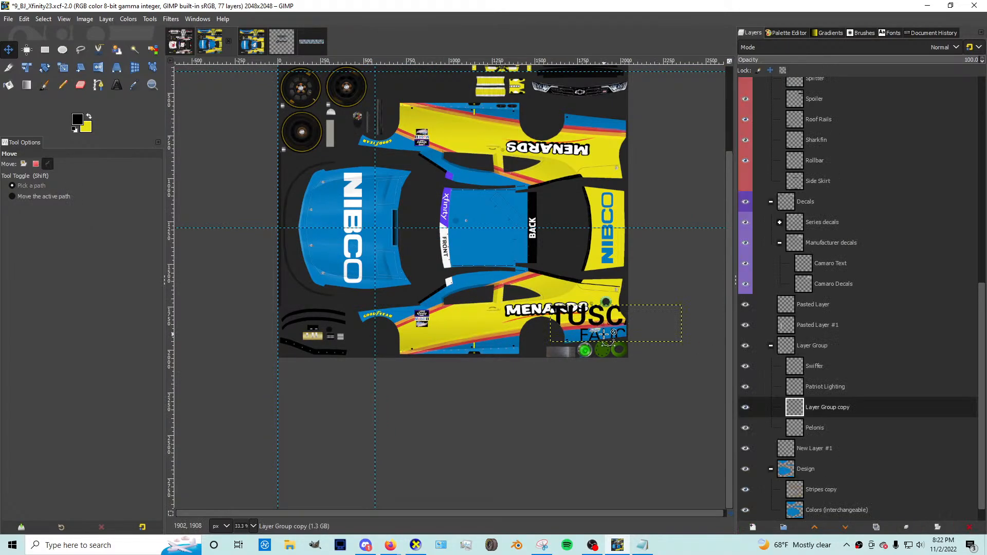
pyautogui.hotkey('ctrl', 'z')
pyautogui.hotkey('ctrl', 'z')
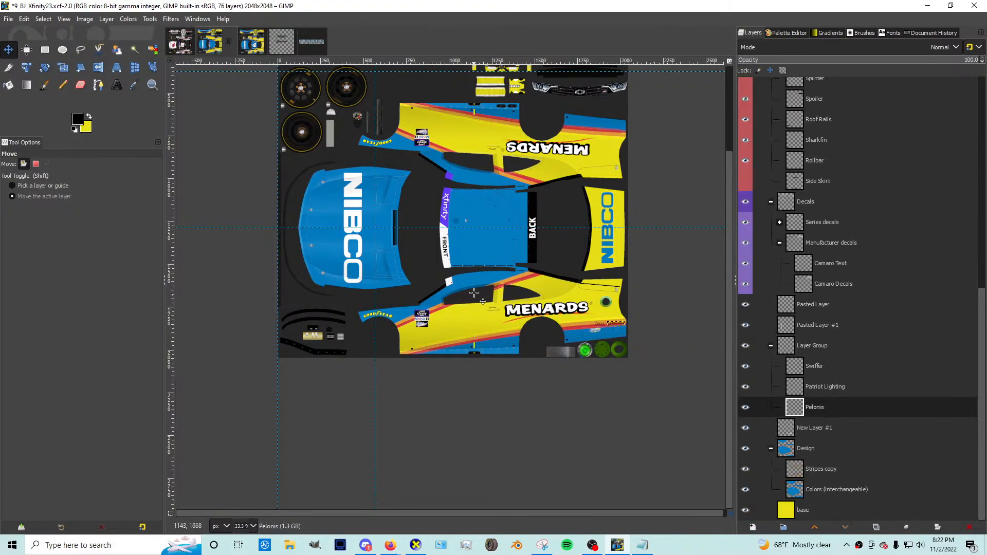
# Step: Paste the Tuscany Faucets layer group into the car image and rotate it 90° clockwise over the hood
pyautogui.hotkey('ctrl', 'v')
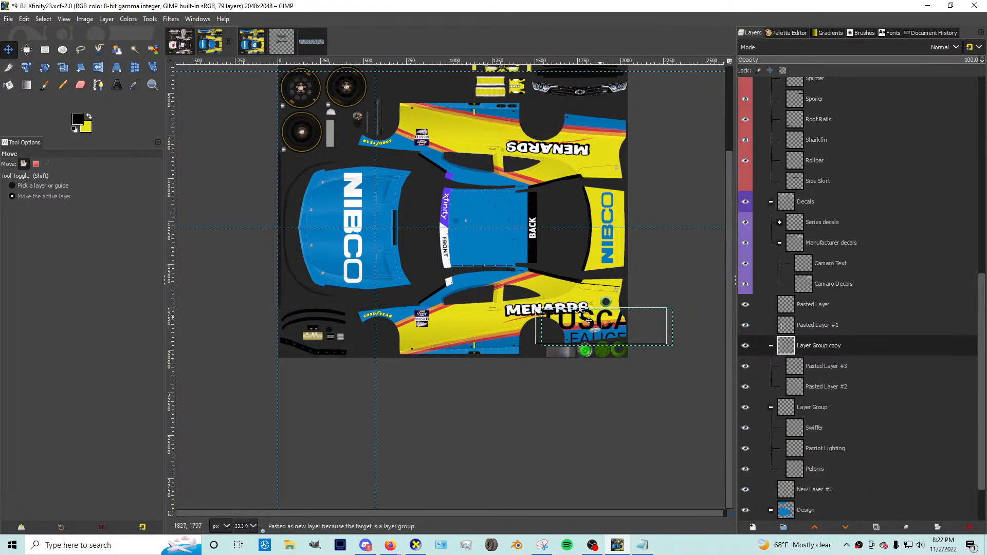
pyautogui.moveTo(608, 318); pyautogui.dragTo(378, 247)
pyautogui.rightClick(378, 247)
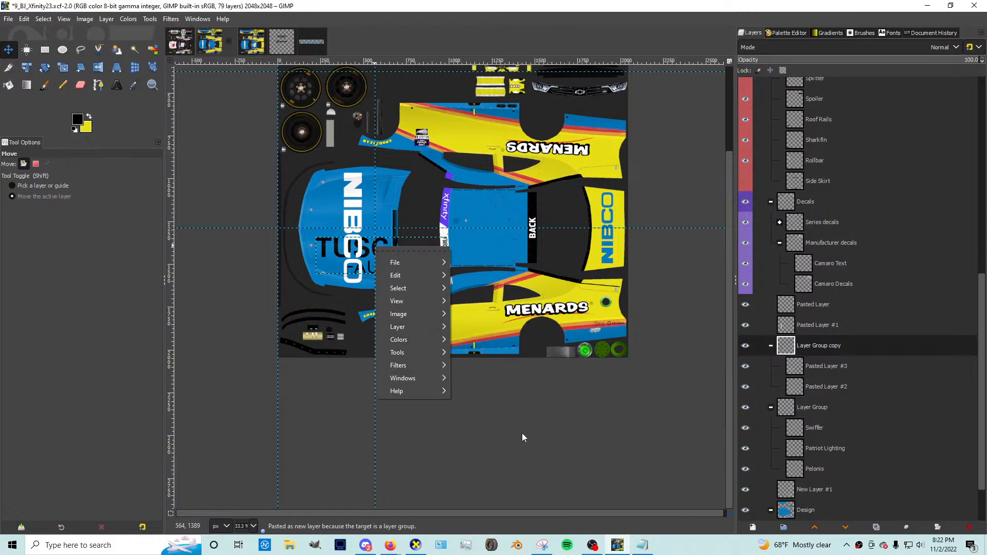
pyautogui.click(415, 327)
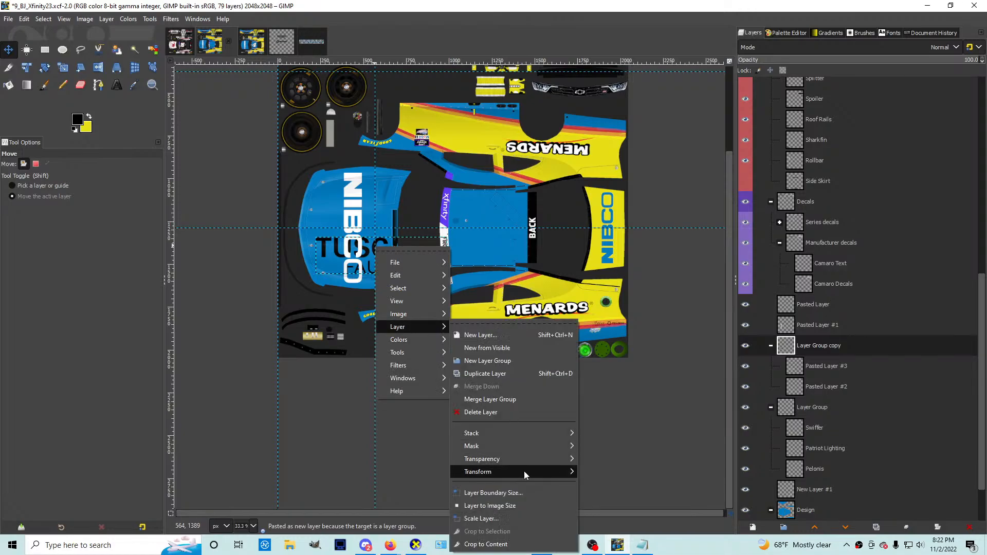
pyautogui.click(616, 488)
# Step: Try centering the rotated Tuscany Faucets logo on the hood's horizontal guide, checking its TUSCANY and FAUCETS layers
pyautogui.scroll(2, 391, 297)
pyautogui.moveTo(391, 298); pyautogui.dragTo(384, 221)
pyautogui.click(844, 385)
pyautogui.click(835, 366)
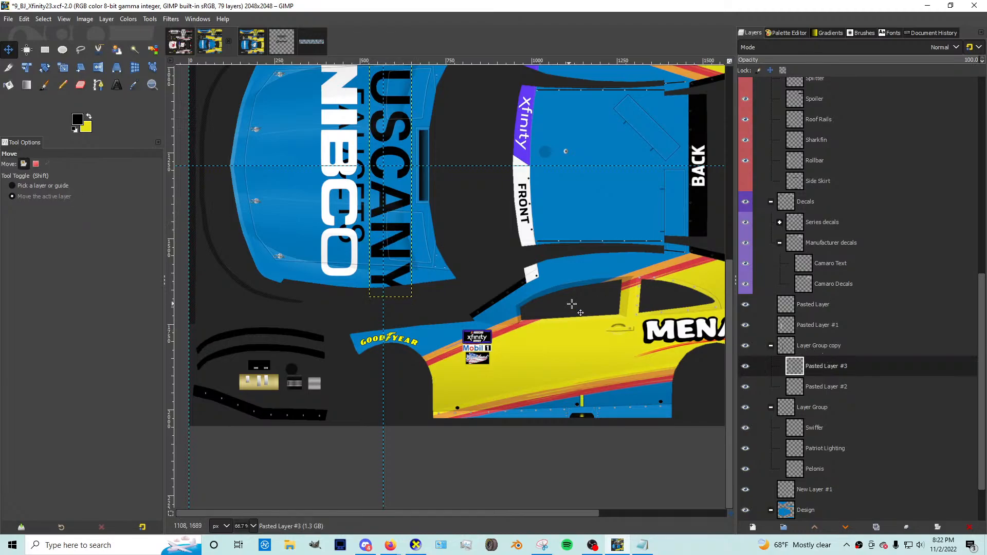
pyautogui.click(818, 384)
pyautogui.moveTo(366, 245); pyautogui.dragTo(366, 238)
pyautogui.click(818, 346)
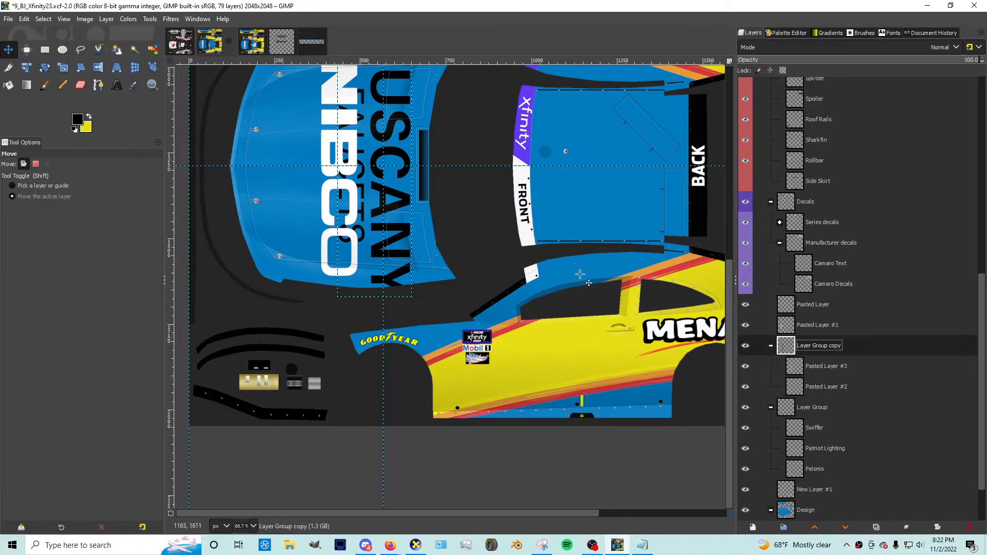
# Step: Rotate the whole Tuscany Faucets layer group 90° counter-clockwise so the text reads horizontally
pyautogui.scroll(-1, 358, 243)
pyautogui.rightClick(351, 236)
pyautogui.moveTo(397, 319)
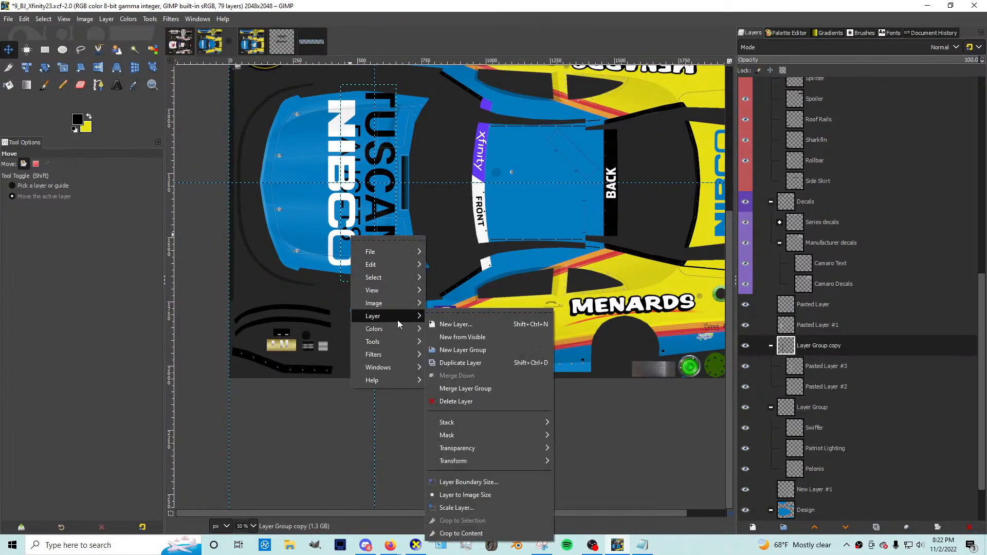
pyautogui.moveTo(541, 464)
pyautogui.click(611, 500)
# Step: Move the Tuscany Faucets logo from the hood to the lower rear quarter panel below the MENARDS lettering
pyautogui.scroll(-1, 356, 252)
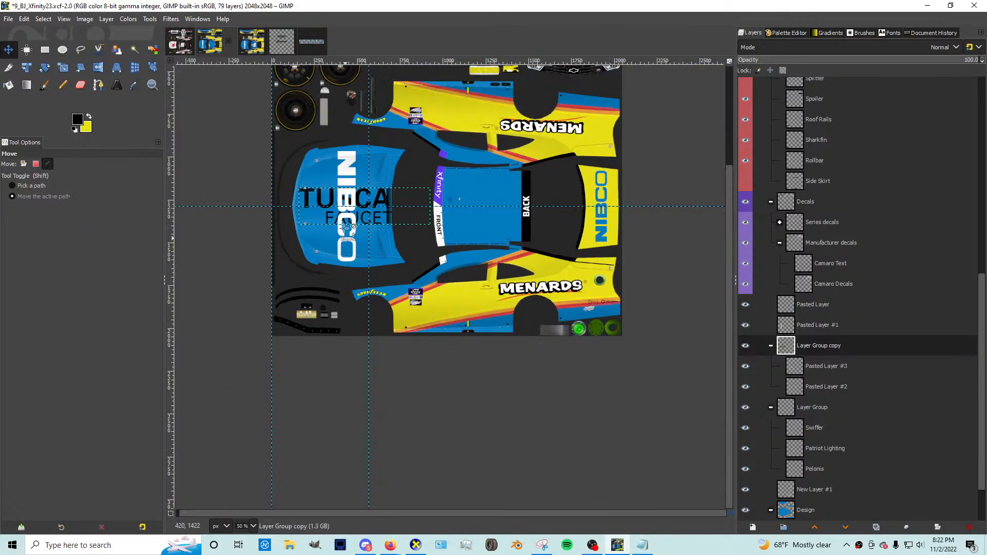
pyautogui.moveTo(348, 216); pyautogui.dragTo(574, 337)
pyautogui.scroll(2, 627, 317)
# Step: Scale the Tuscany Faucets group proportionally to 78 × 22 px and position it on the blue area just below the Swiffer decal
pyautogui.hotkey('shift', 's')
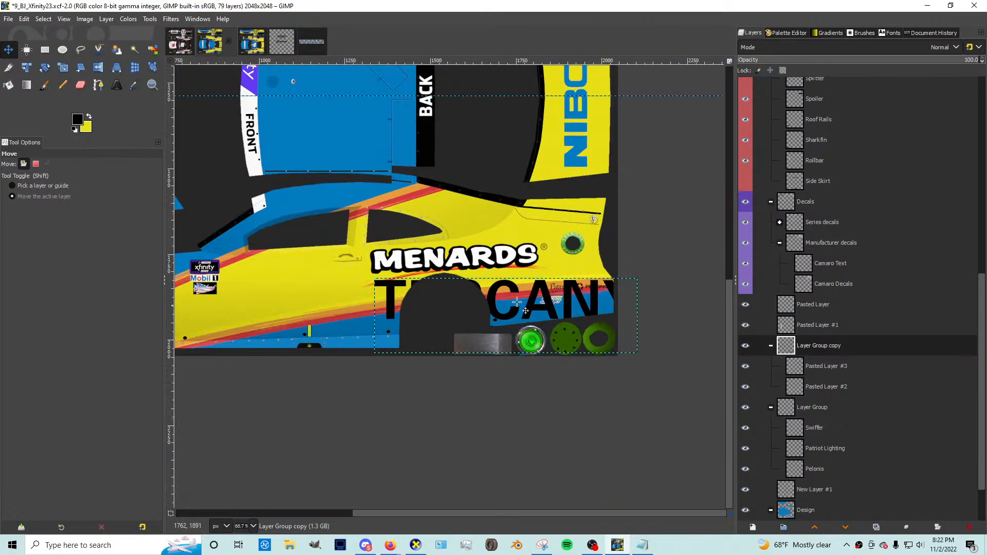
pyautogui.click(525, 299)
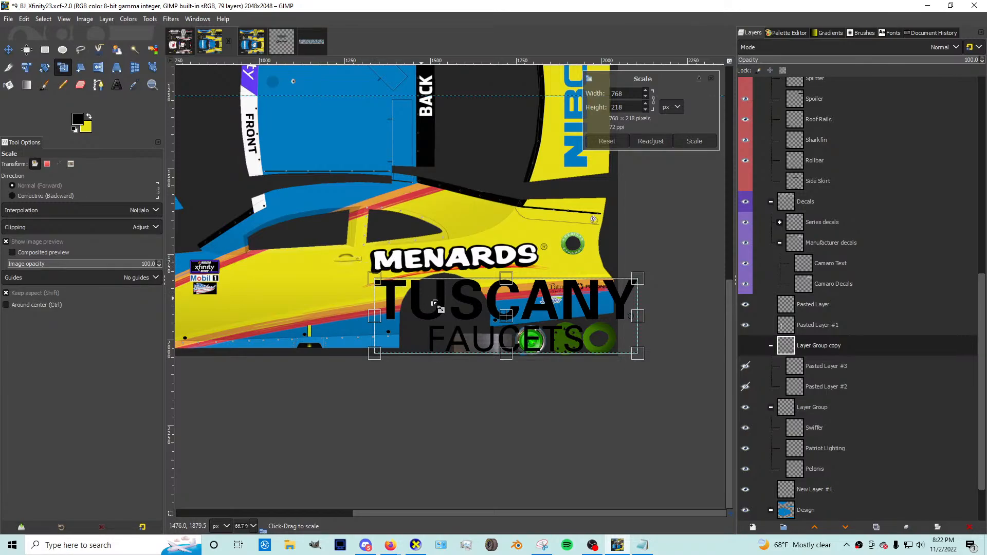
pyautogui.moveTo(434, 304); pyautogui.dragTo(520, 328)
pyautogui.moveTo(568, 354); pyautogui.dragTo(450, 324)
pyautogui.scroll(3, 594, 327)
pyautogui.moveTo(266, 304); pyautogui.dragTo(440, 301)
pyautogui.moveTo(362, 314); pyautogui.dragTo(406, 305)
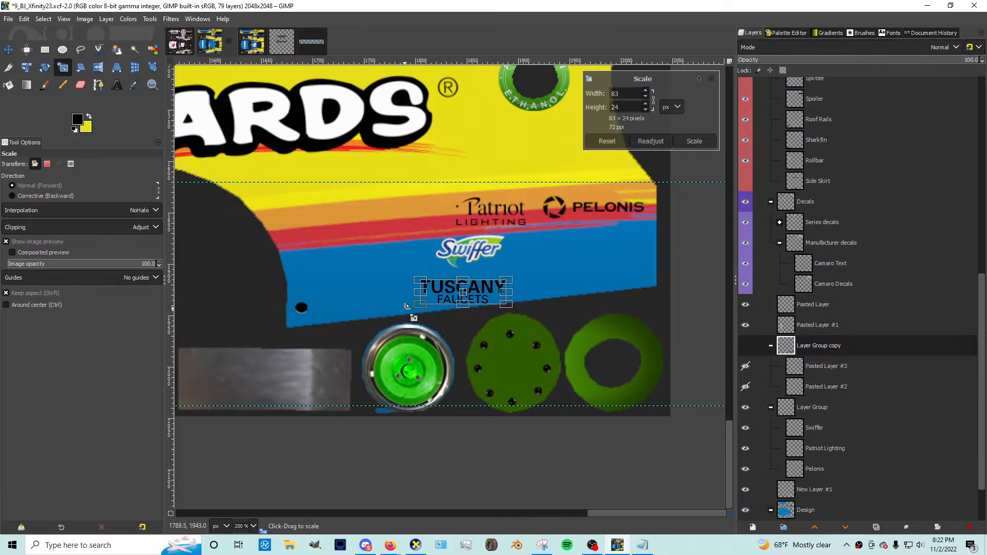
pyautogui.scroll(1, 478, 298)
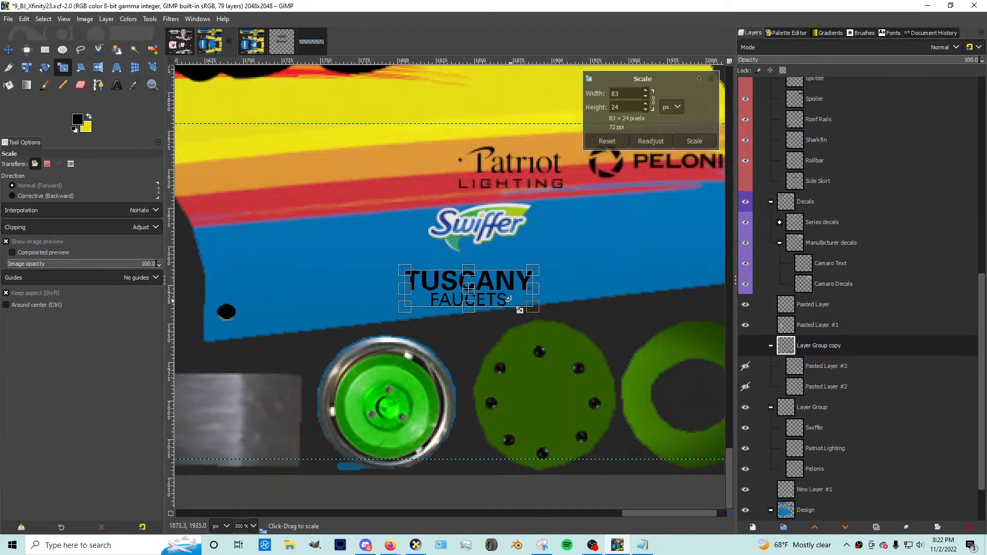
pyautogui.moveTo(519, 310); pyautogui.dragTo(434, 289)
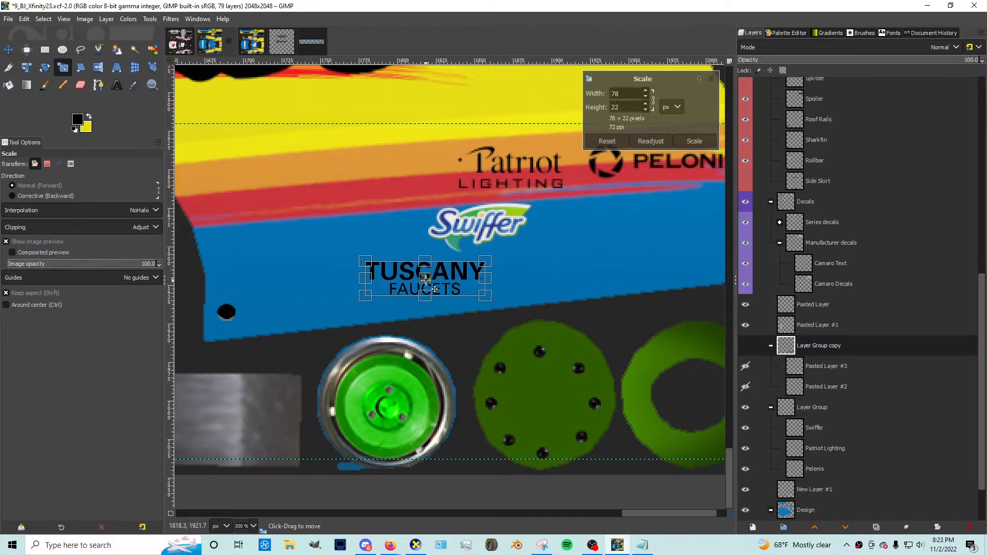
pyautogui.press('Return')
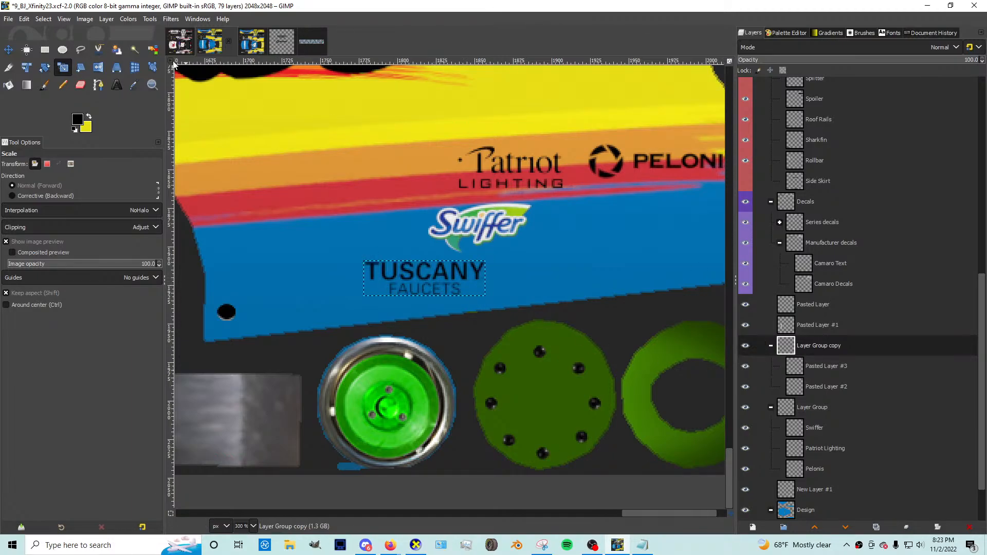
# Step: Invert the colors of the TUSCANY and FAUCETS text layers in the pasted group from black to white
pyautogui.click(129, 19)
pyautogui.click(129, 19)
pyautogui.click(811, 366)
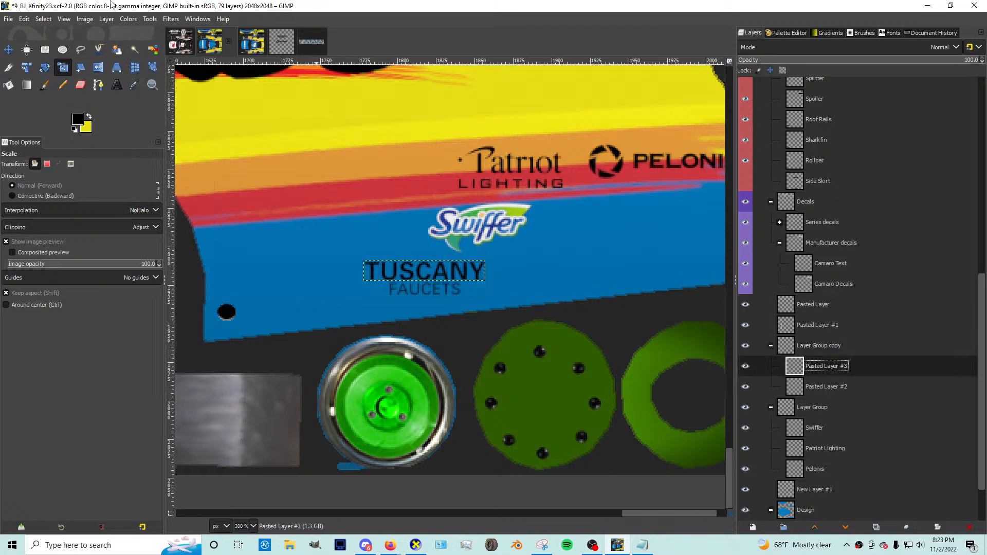
pyautogui.click(128, 19)
pyautogui.click(148, 182)
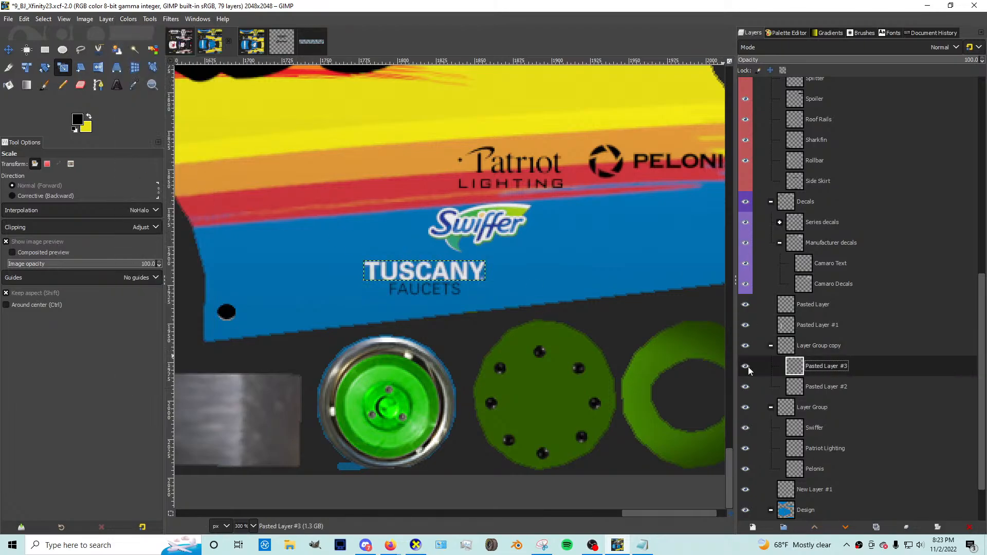
pyautogui.press('pagedown')
pyautogui.click(128, 19)
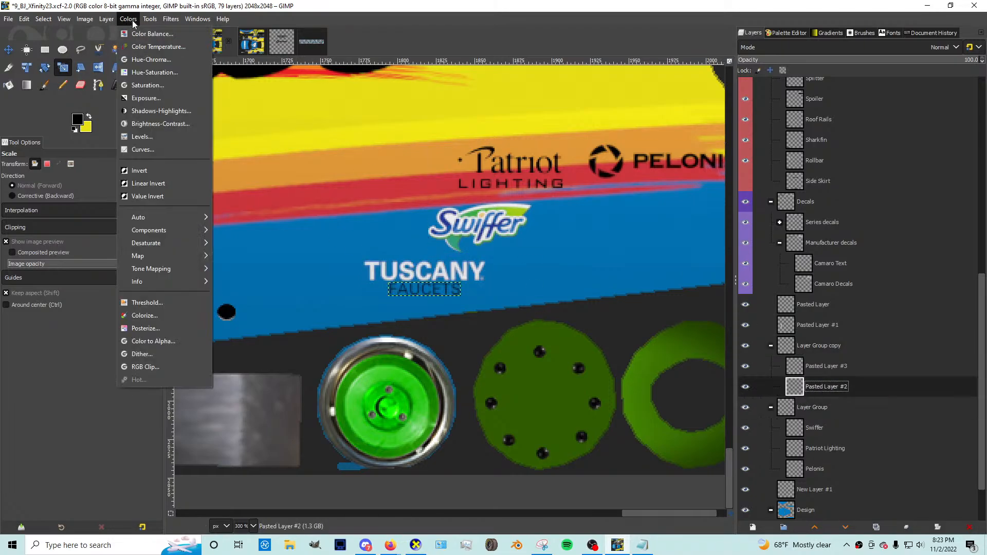
pyautogui.click(144, 175)
# Step: Check how the white Tuscany Faucets logo sits on the rear quarter panel and look over the layers beneath its group
pyautogui.click(10, 49)
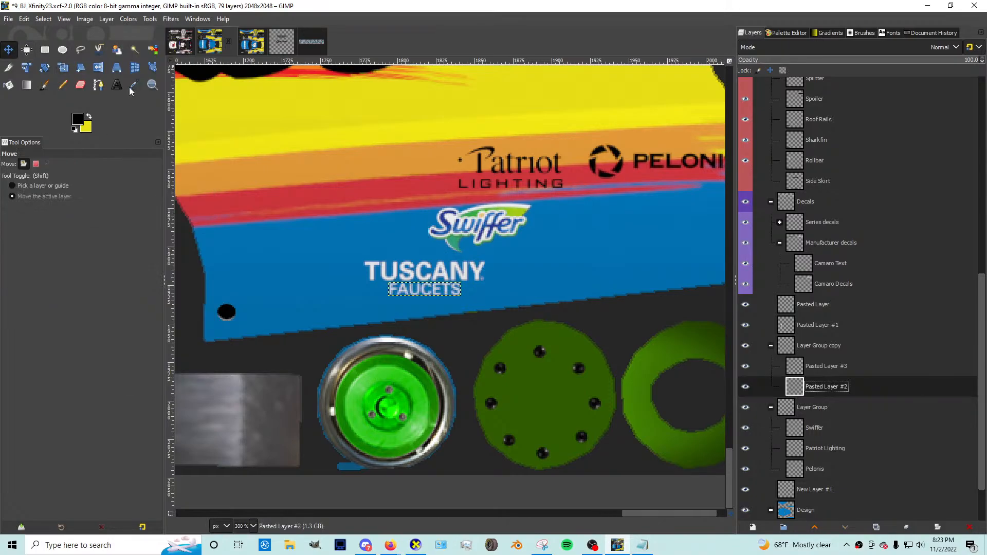
pyautogui.click(813, 346)
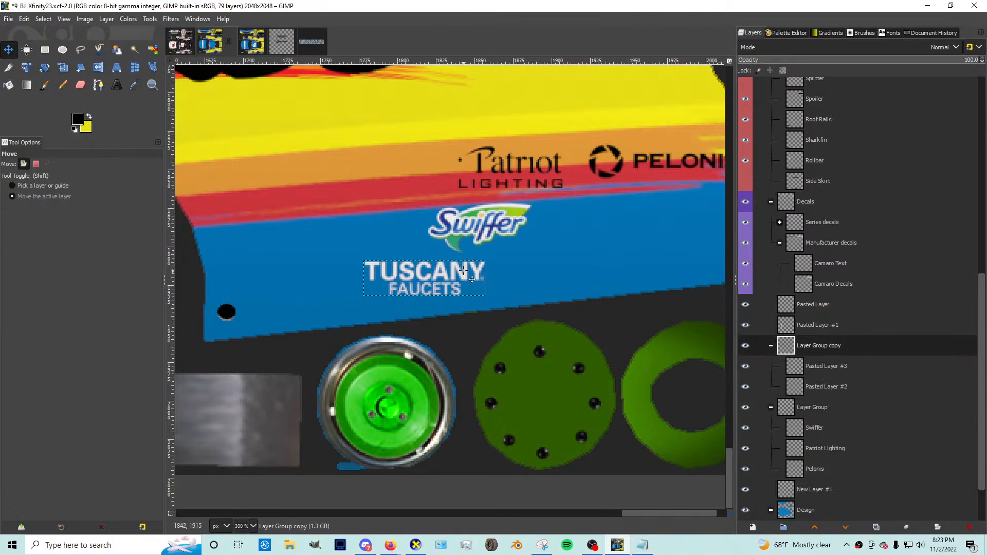
pyautogui.scroll(-4, 522, 267)
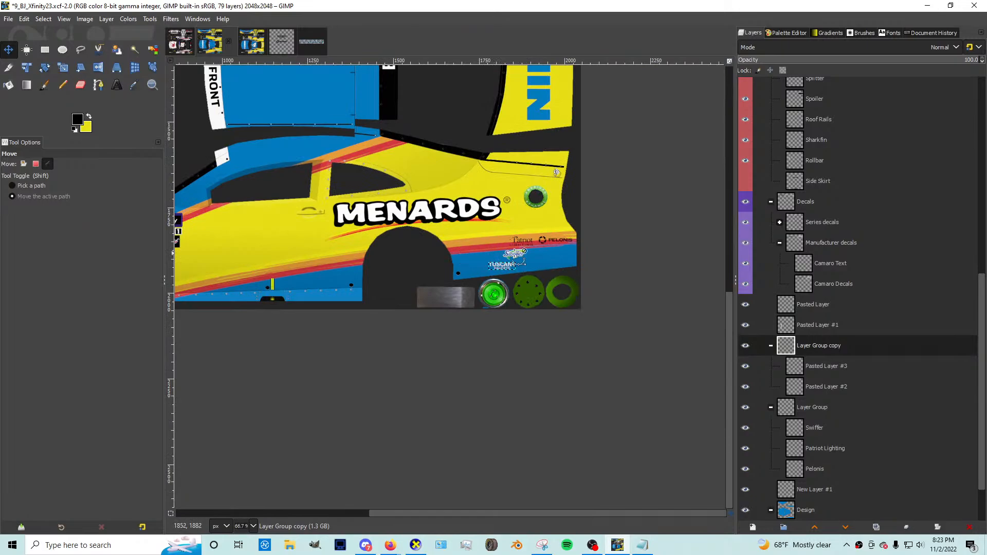
pyautogui.scroll(-1, 514, 253)
pyautogui.scroll(-3, 823, 478)
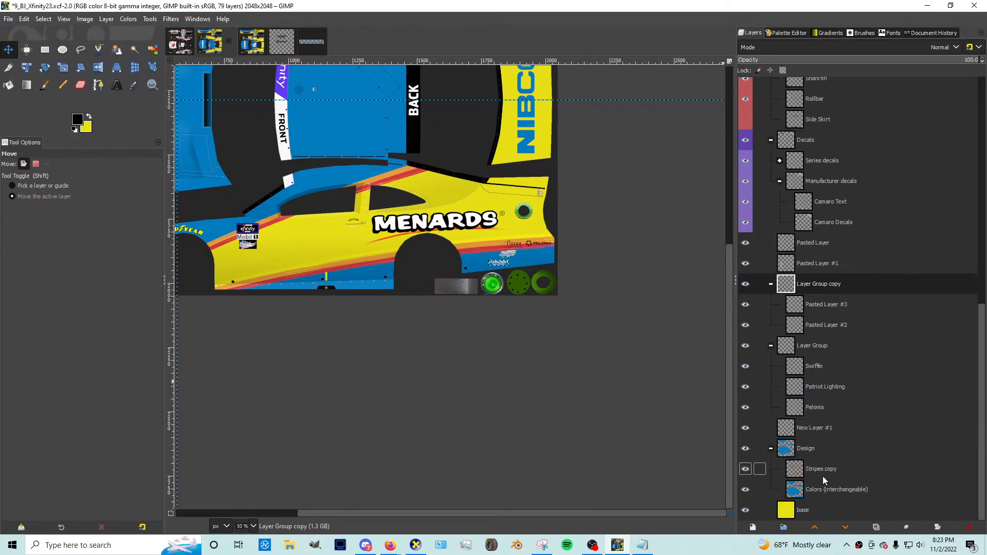
pyautogui.click(823, 485)
pyautogui.click(822, 469)
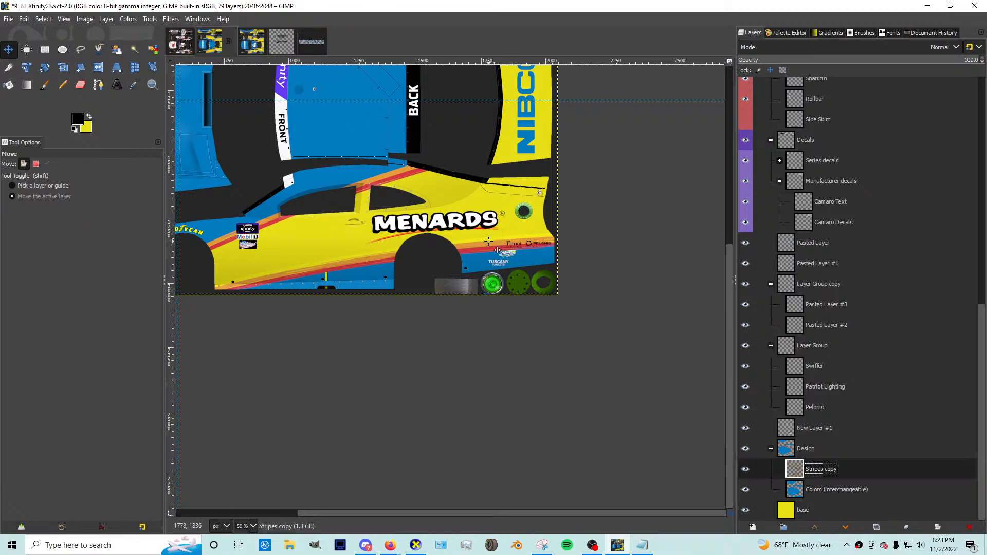
pyautogui.click(814, 430)
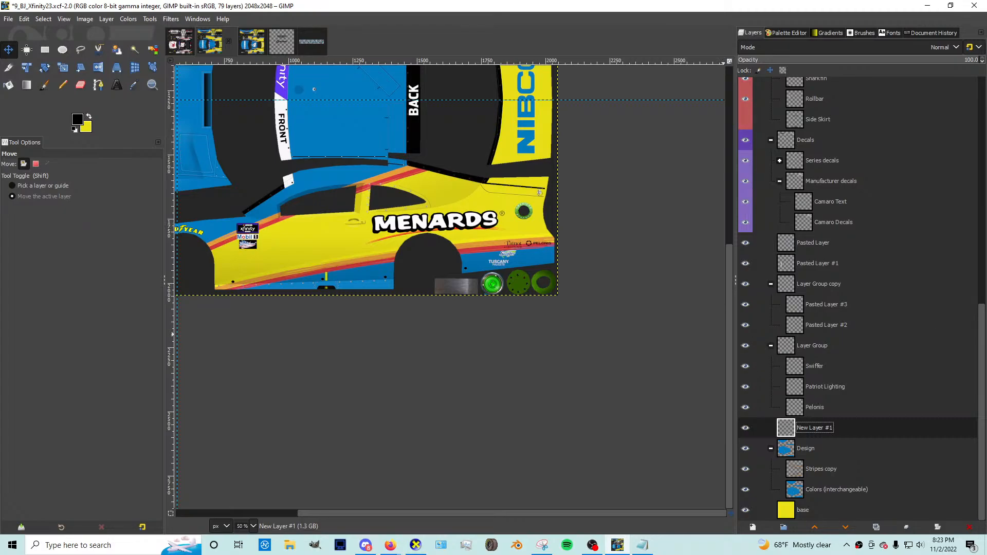
# Step: Switch to Firefox and close the Utah WGL font page
pyautogui.moveTo(387, 545)
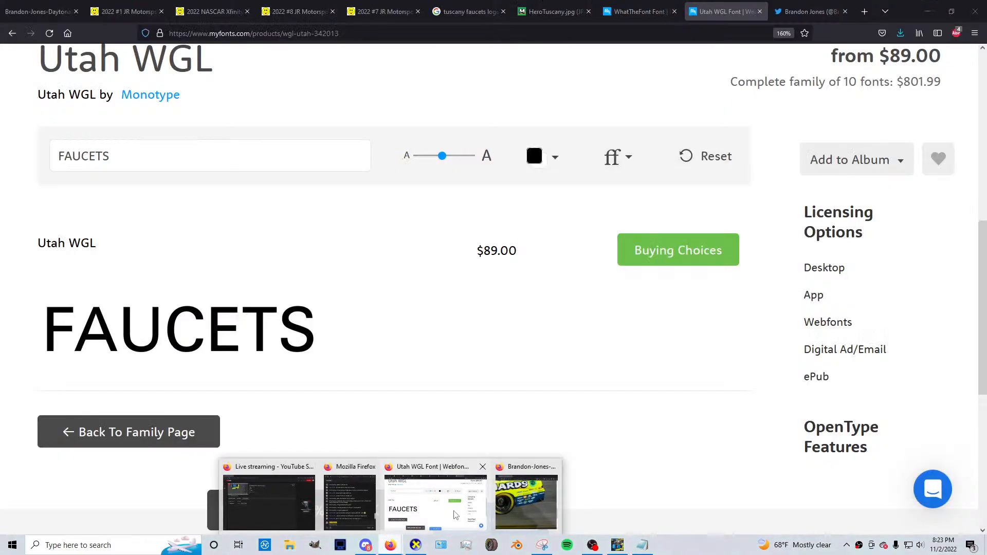
pyautogui.click(424, 494)
pyautogui.click(759, 11)
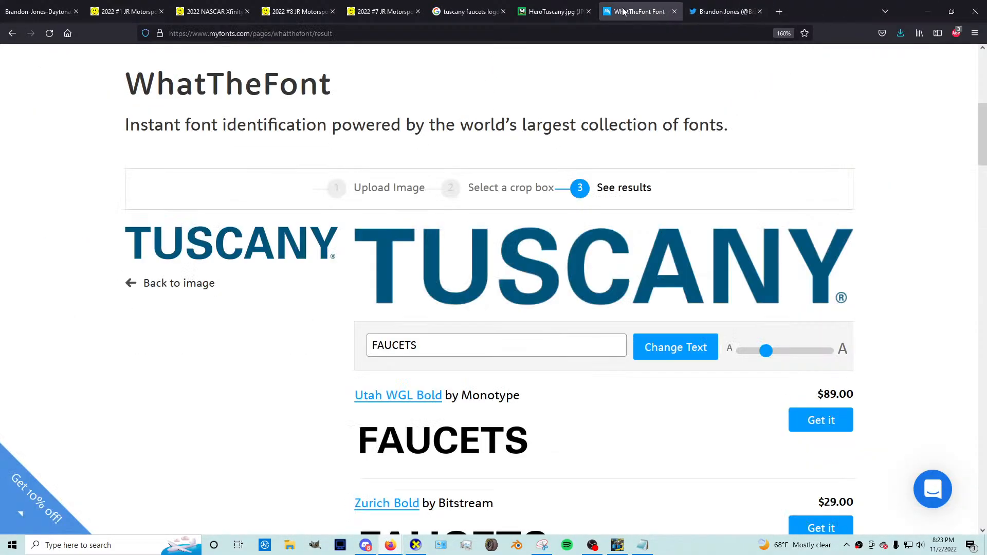
# Step: Search the web for "turtle beach logo" in place of the Tuscany image page and show the image results
pyautogui.click(559, 13)
pyautogui.click(524, 29)
pyautogui.hotkey('ctrl', 'a')
pyautogui.write('turtle b')
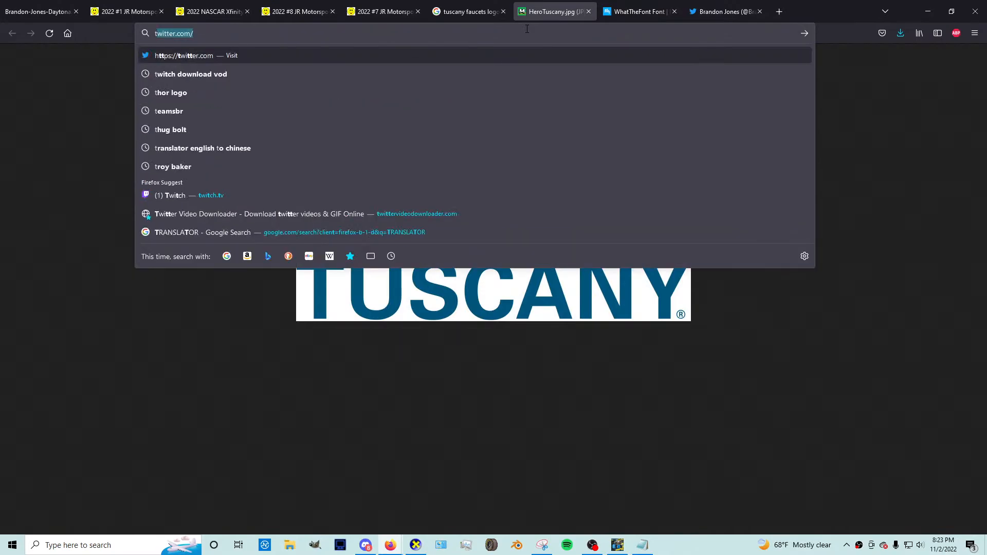
pyautogui.write('each')
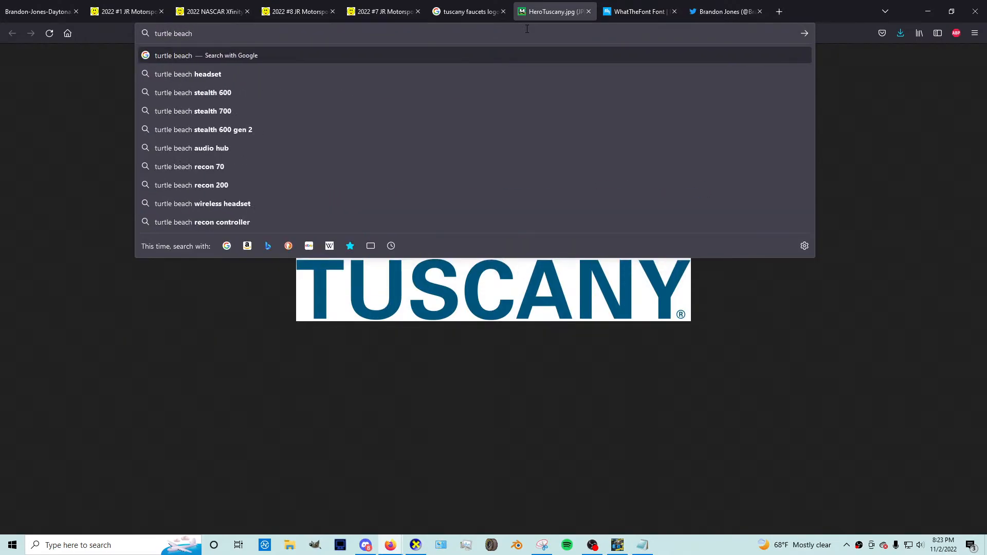
pyautogui.write(' logo')
pyautogui.press('Return')
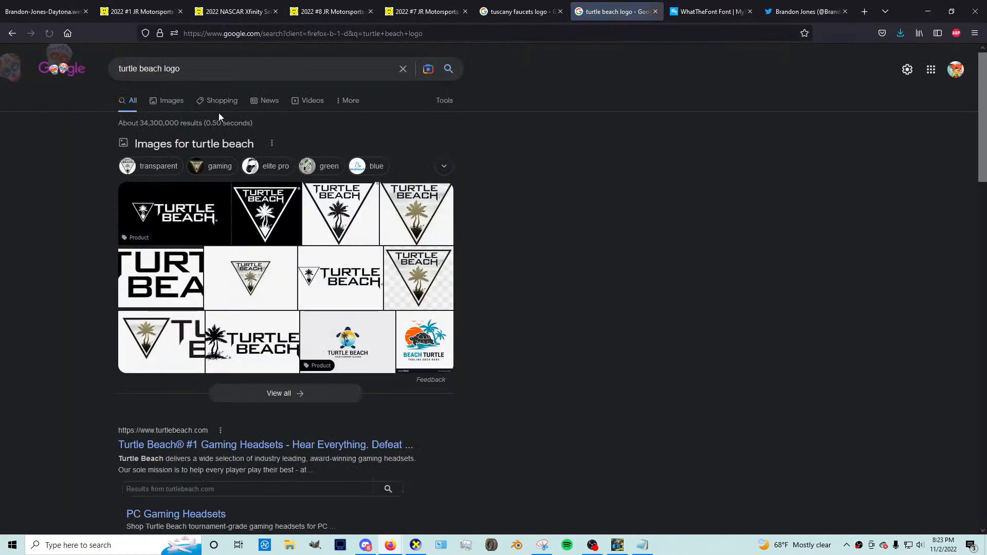
pyautogui.click(158, 112)
# Step: Replace the image search with "turtle wax logo"
pyautogui.doubleClick(128, 61)
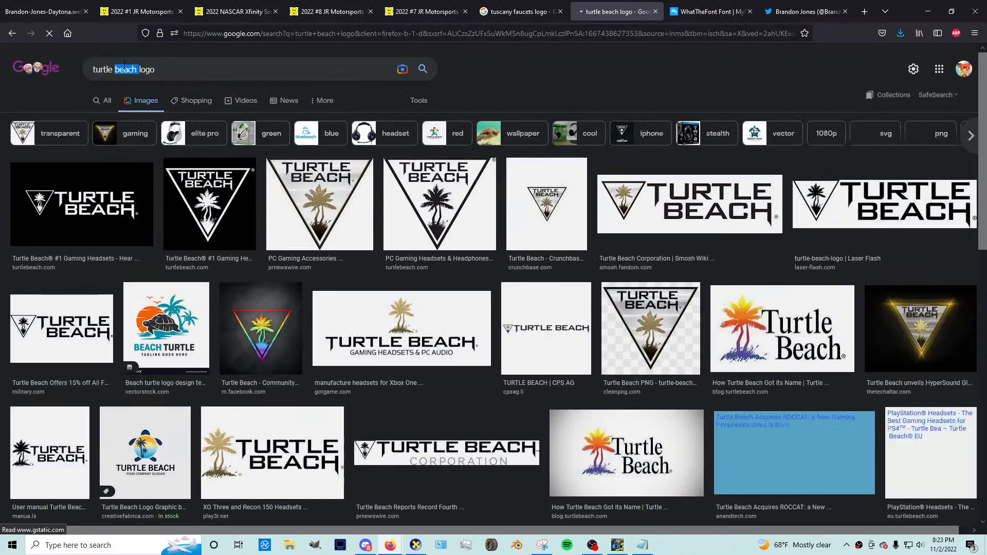
pyautogui.write('swi')
pyautogui.hotkey('ctrl', 'a')
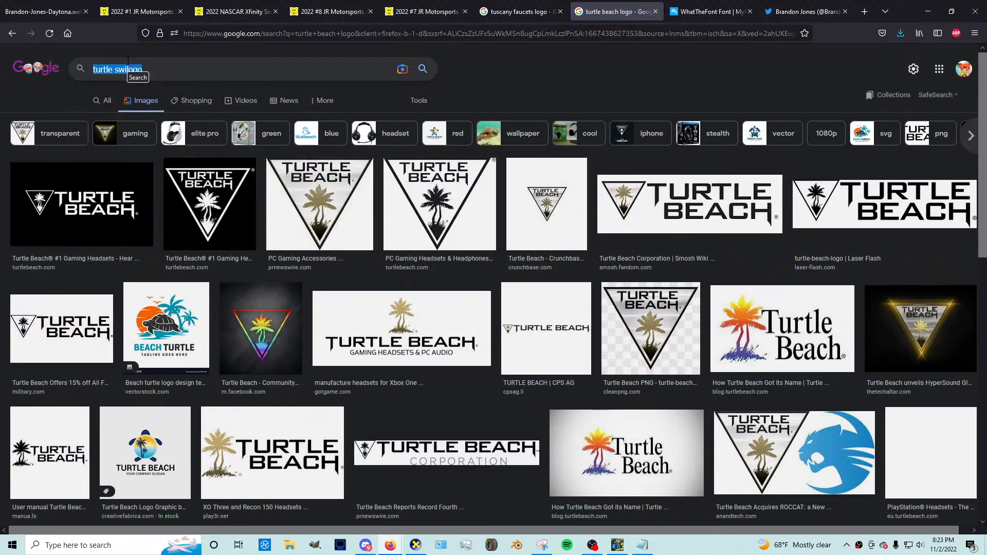
pyautogui.press('BackSpace')
pyautogui.write('turt')
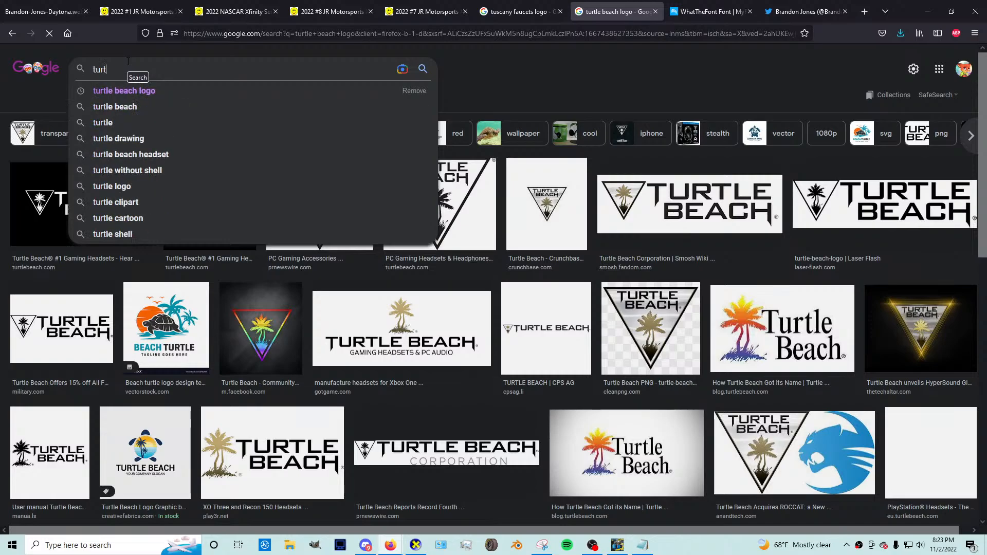
pyautogui.write('le wax logo')
pyautogui.press('Return')
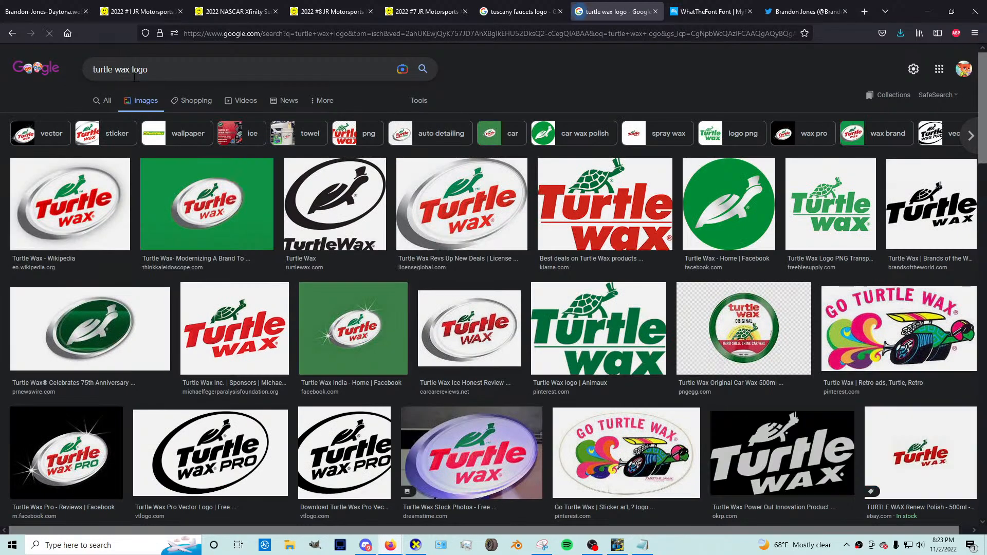
# Step: Preview several Turtle Wax logos and copy the transparent Supercheap Auto image with the green turtle oval
pyautogui.click(93, 189)
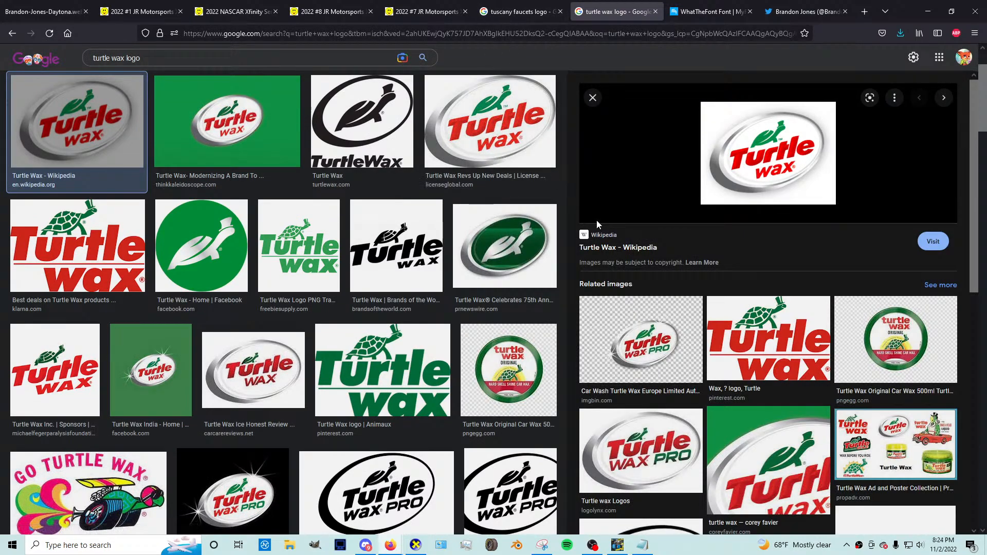
pyautogui.click(484, 240)
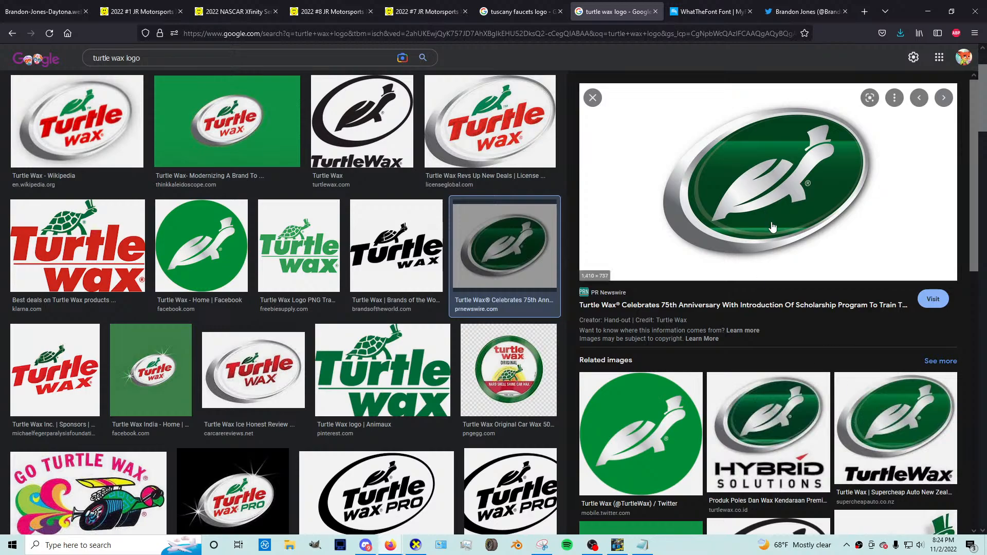
pyautogui.click(881, 417)
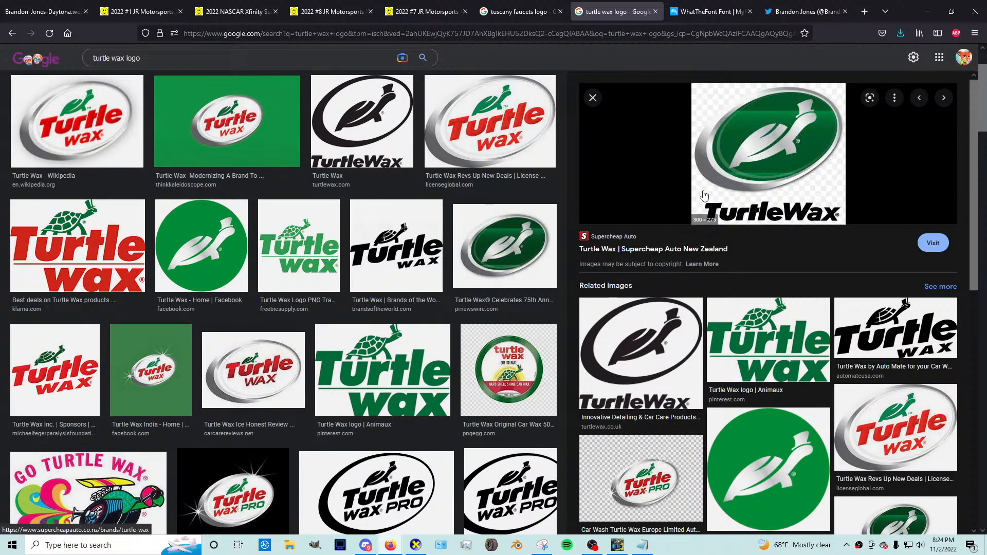
pyautogui.rightClick(717, 175)
pyautogui.click(771, 329)
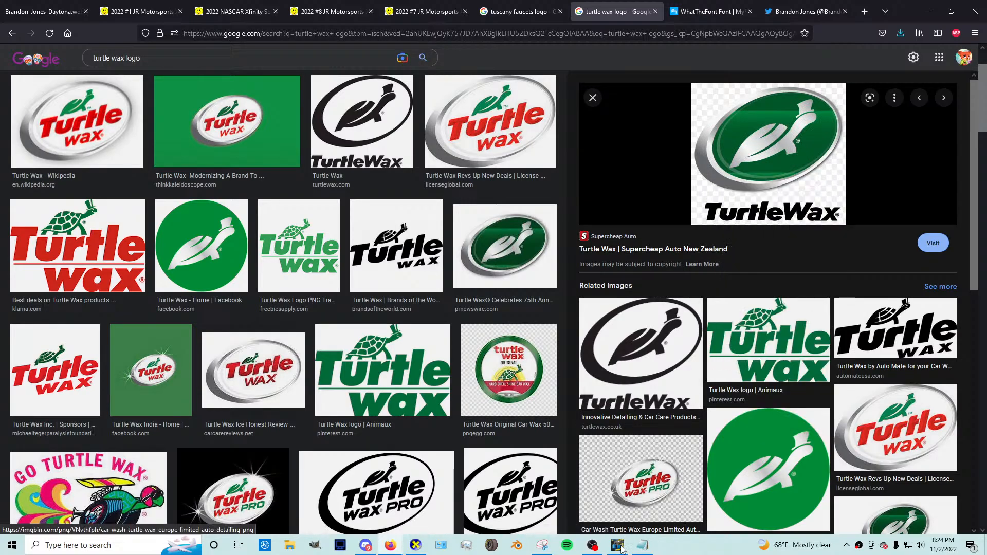
# Step: Paste the Turtle Wax logo into the untitled logo image in GIMP and move it clear above the TUSCANY text
pyautogui.hotkey('alt', 'Tab')
pyautogui.click(292, 45)
pyautogui.hotkey('ctrl', 'v')
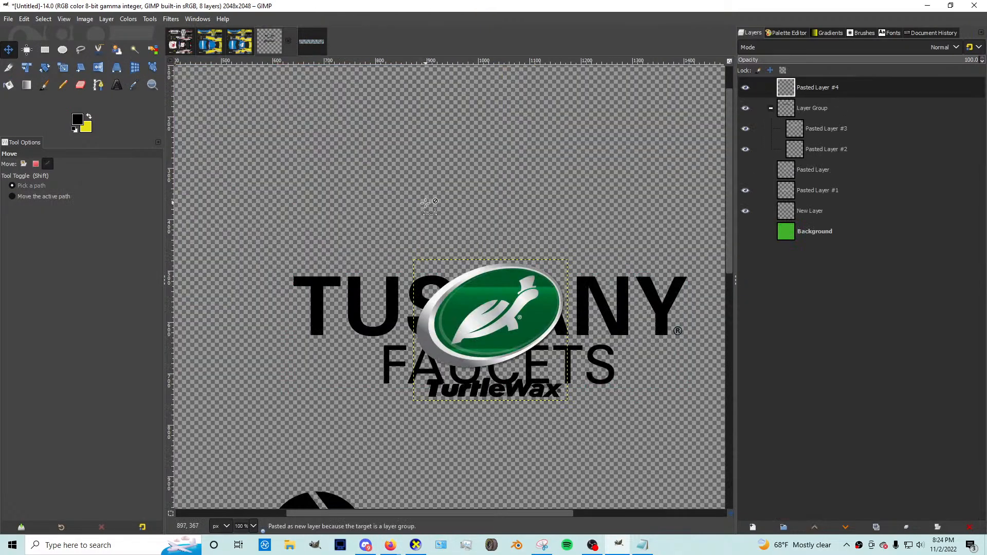
pyautogui.moveTo(472, 305); pyautogui.dragTo(404, 119)
pyautogui.scroll(4, 436, 172)
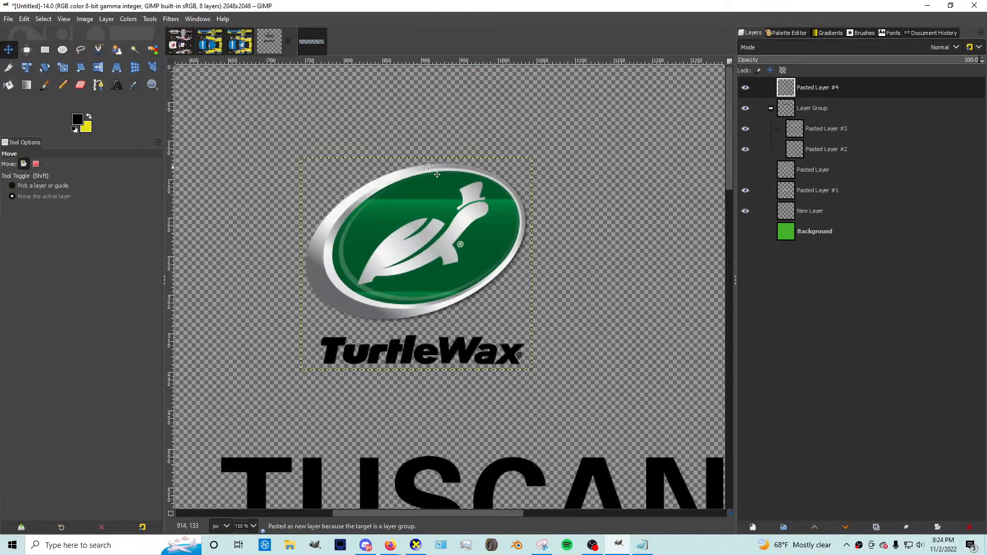
# Step: Crop the Turtle Wax layer to about 300 × 217 px, cutting off the TurtleWax lettering below the oval
pyautogui.click(9, 67)
pyautogui.moveTo(287, 131); pyautogui.dragTo(554, 324)
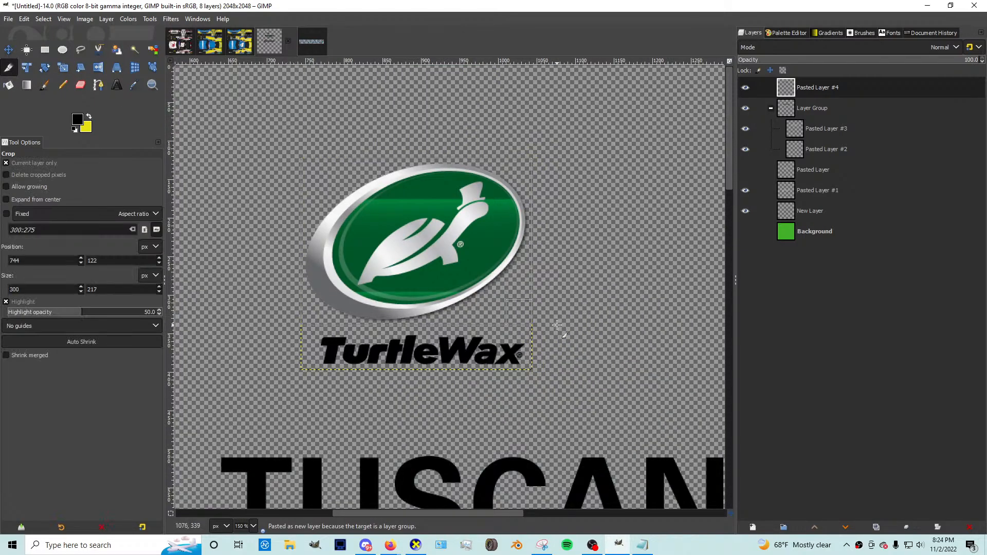
pyautogui.press('Return')
# Step: Select the turtle oval from its layer's alpha and copy it
pyautogui.rightClick(814, 87)
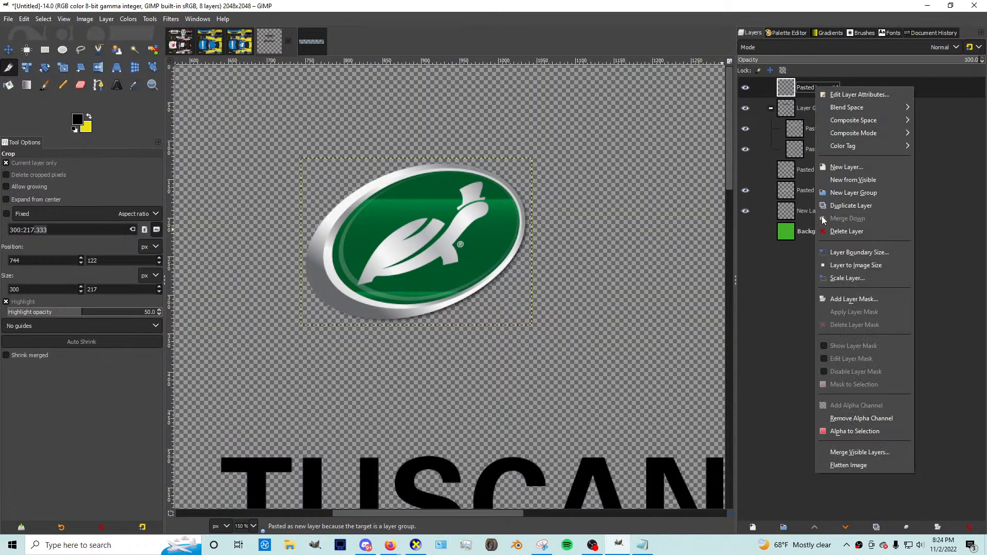
pyautogui.click(843, 429)
pyautogui.hotkey('ctrl', 'c')
# Step: In the car template, nest the Tuscany logo's group inside the sponsor Layer Group, name it Tuscany Faucets and collapse it
pyautogui.click(200, 49)
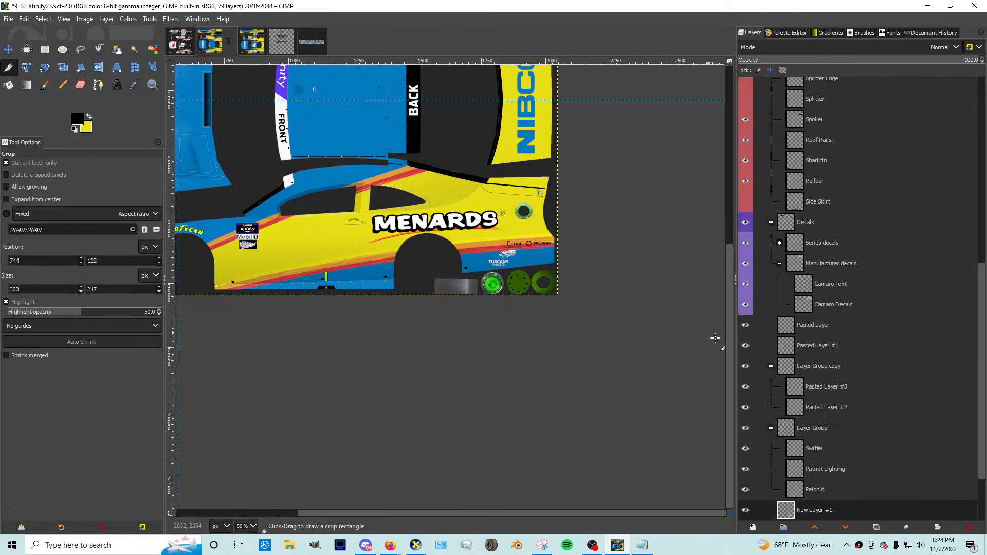
pyautogui.click(803, 349)
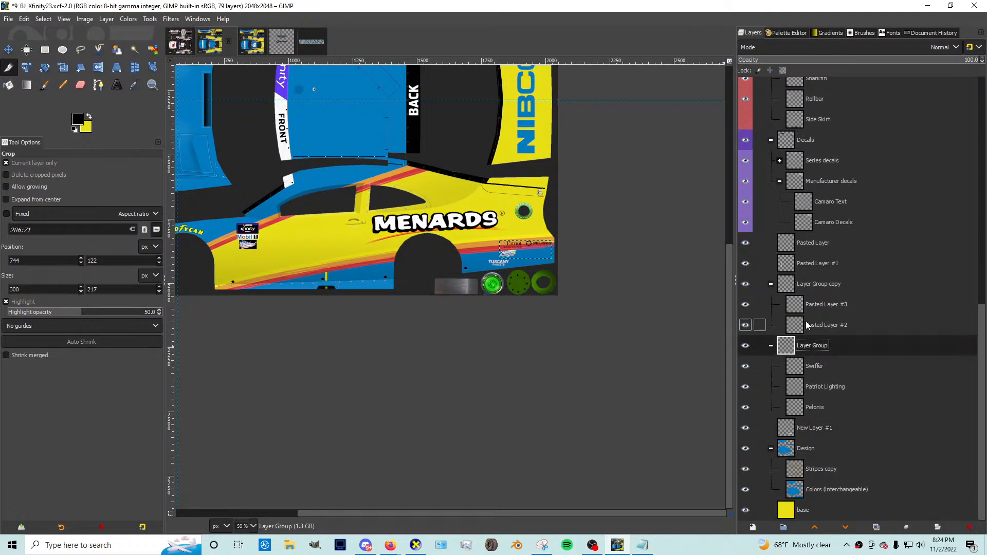
pyautogui.moveTo(807, 285); pyautogui.dragTo(826, 341)
pyautogui.doubleClick(827, 345)
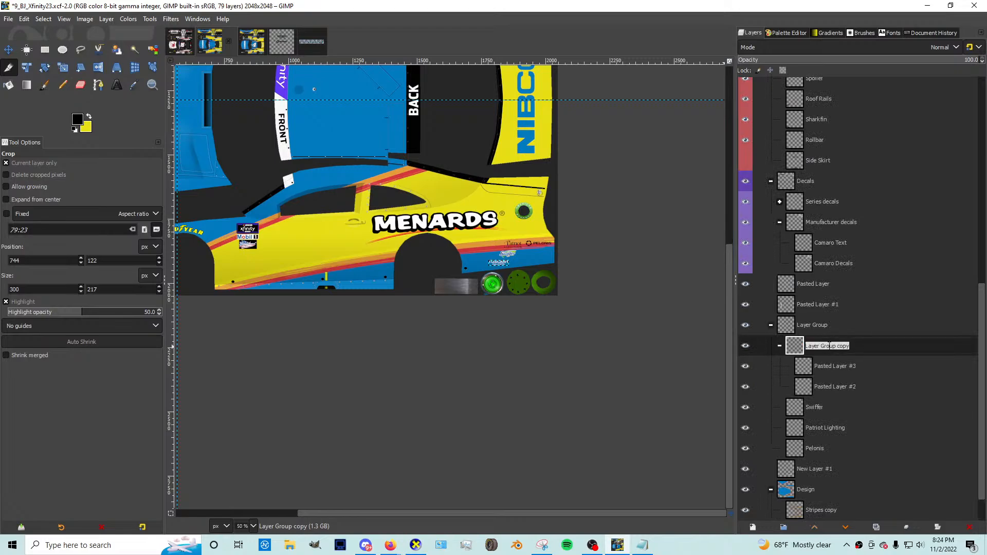
pyautogui.write('Tuscany Faucets')
pyautogui.press('Return')
pyautogui.click(779, 347)
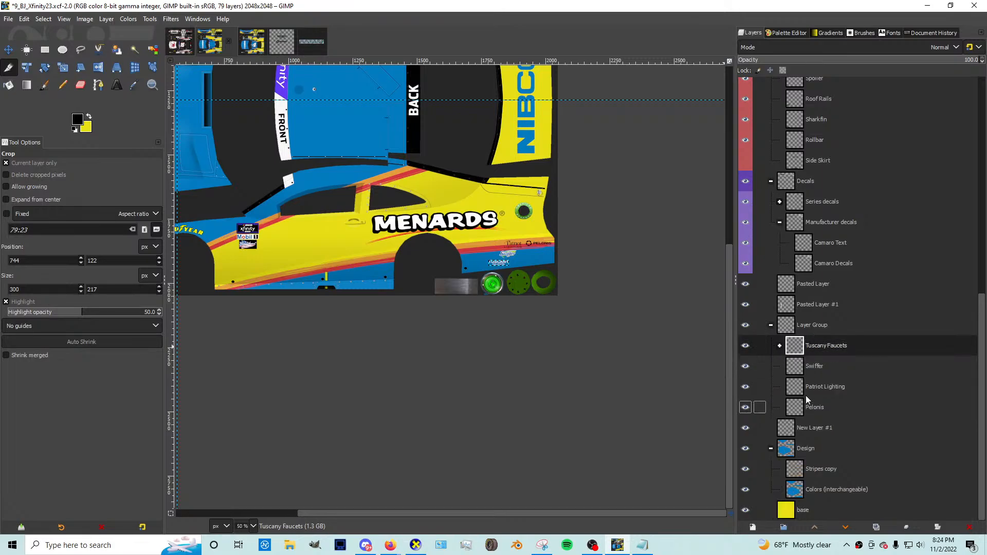
# Step: Paste the turtle oval just above the Swiffer layer in the sponsor layer group
pyautogui.click(795, 366)
pyautogui.hotkey('ctrl', 'c')
pyautogui.hotkey('ctrl', 'v')
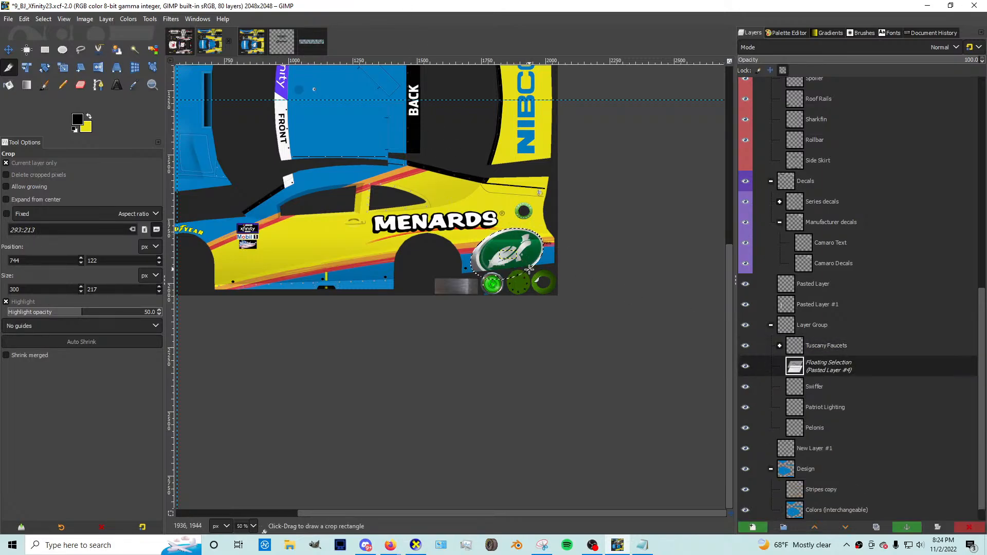
# Step: Scale the pasted turtle oval proportionally to about 47 × 34 px and place it on the blue area beside the Tuscany Faucets logo
pyautogui.hotkey('shift', 's')
pyautogui.click(498, 246)
pyautogui.press('2')
pyautogui.moveTo(435, 184); pyautogui.dragTo(464, 204)
pyautogui.moveTo(504, 232); pyautogui.dragTo(135, 399)
pyautogui.moveTo(260, 350); pyautogui.dragTo(430, 254)
pyautogui.scroll(4, 510, 225)
pyautogui.scroll(-5, 542, 185)
pyautogui.moveTo(525, 257); pyautogui.dragTo(439, 241)
pyautogui.scroll(2, 465, 220)
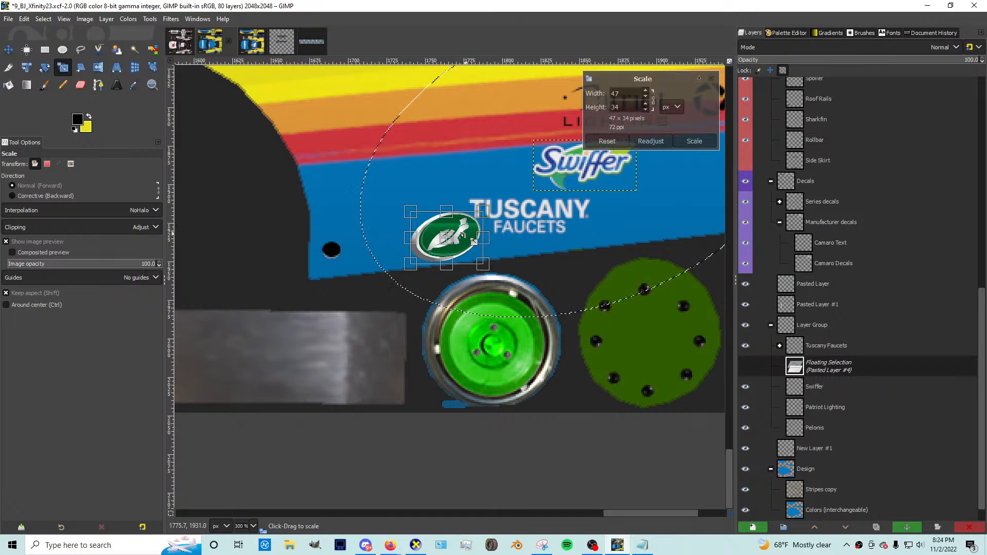
pyautogui.scroll(2, 463, 235)
pyautogui.moveTo(435, 240); pyautogui.dragTo(401, 211)
pyautogui.press('Return')
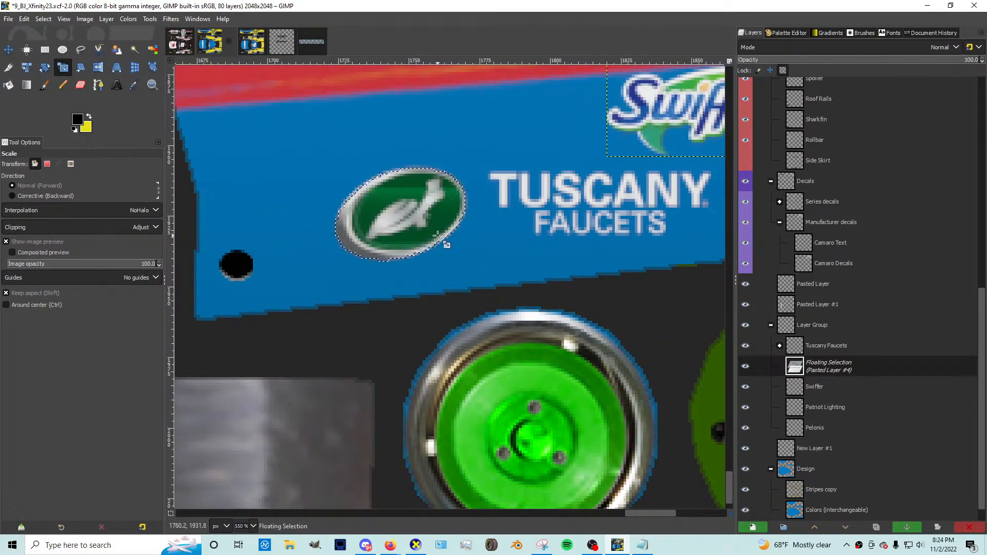
# Step: Turn the floating turtle oval into its own layer in the sponsor group
pyautogui.hotkey('ctrl', 'h')
pyautogui.click(9, 50)
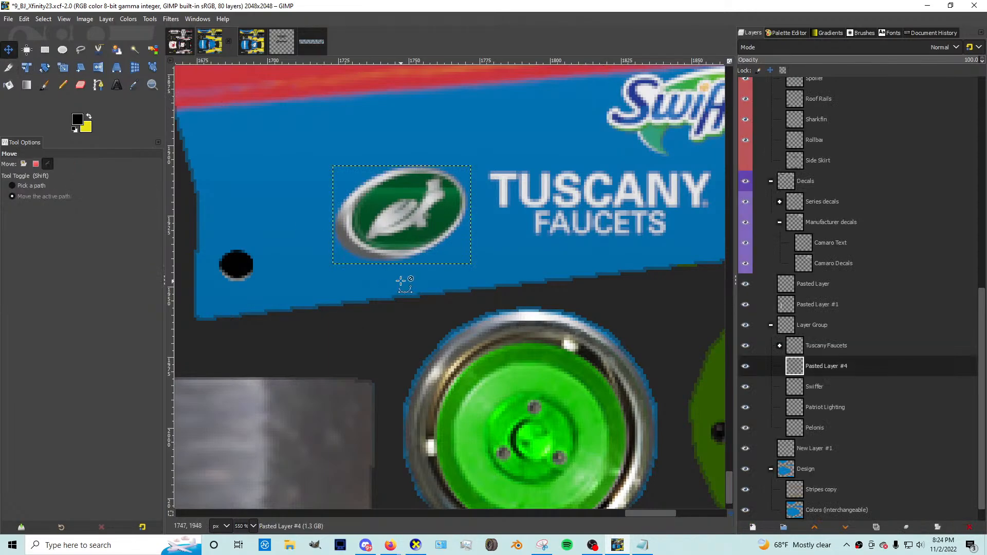
pyautogui.scroll(-3, 406, 268)
pyautogui.scroll(1, 540, 236)
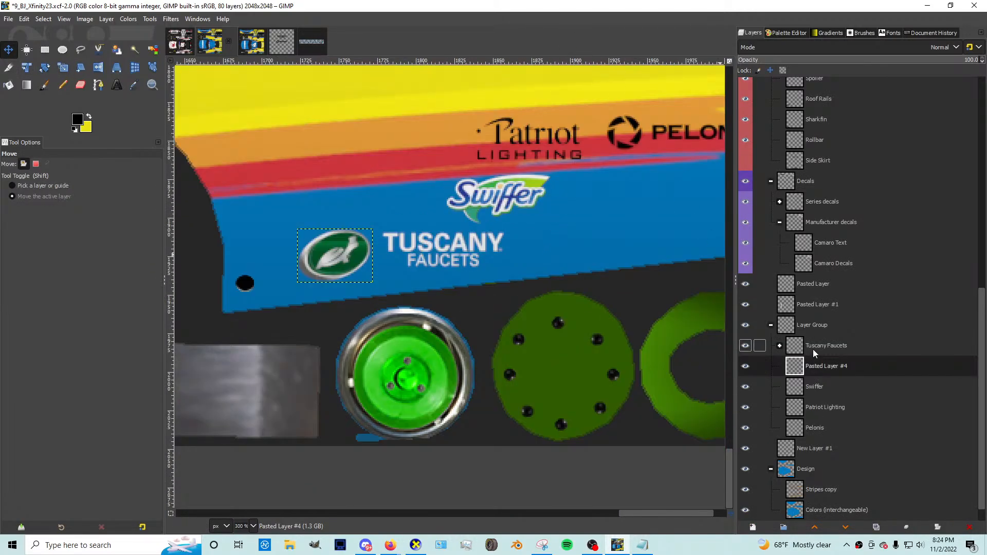
# Step: Scale the Tuscany Faucets group down slightly, keeping its proportions
pyautogui.click(812, 352)
pyautogui.hotkey('shift', 's')
pyautogui.click(418, 268)
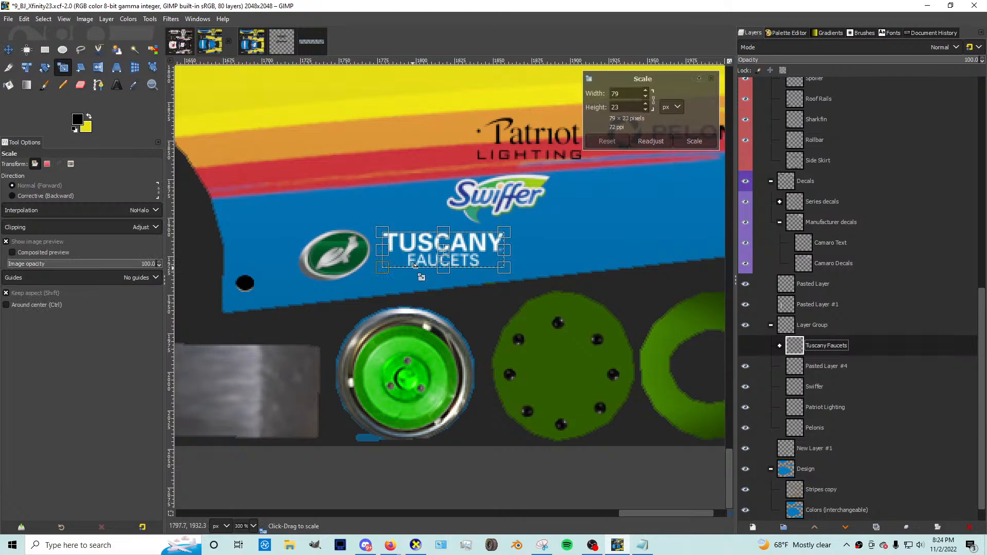
pyautogui.moveTo(414, 265); pyautogui.dragTo(447, 253)
pyautogui.press('Return')
# Step: Scale the Swiffer decal down slightly, keeping its proportions
pyautogui.click(760, 386)
pyautogui.click(437, 254)
pyautogui.press('Return')
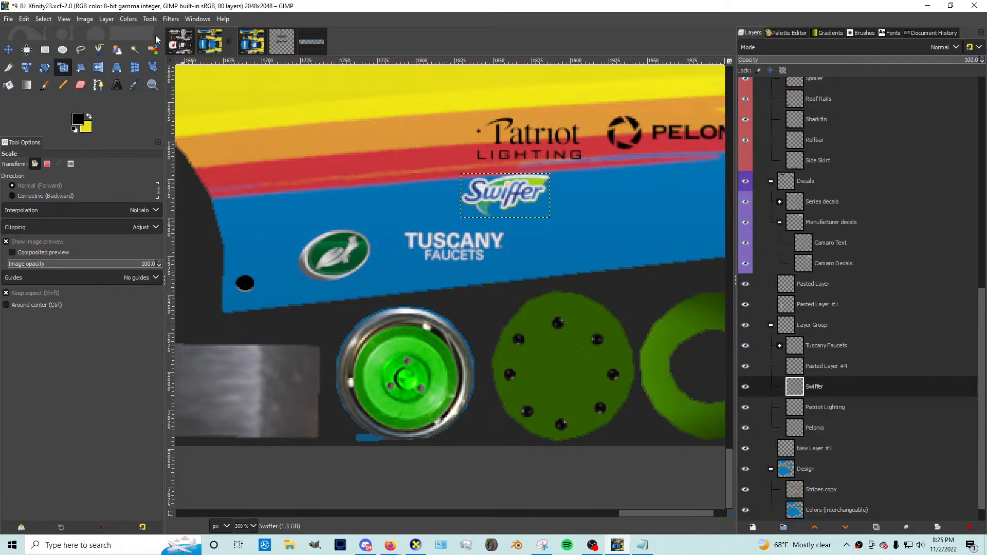
# Step: Move the Swiffer decal slightly toward the wheel well so it sits between the Patriot Lighting and Tuscany Faucets logos
pyautogui.click(11, 50)
pyautogui.moveTo(513, 252); pyautogui.dragTo(499, 224)
pyautogui.press('Left')
pyautogui.press('Left')
pyautogui.press('Down')
pyautogui.press('Down')
pyautogui.press('Down')
pyautogui.press('Down')
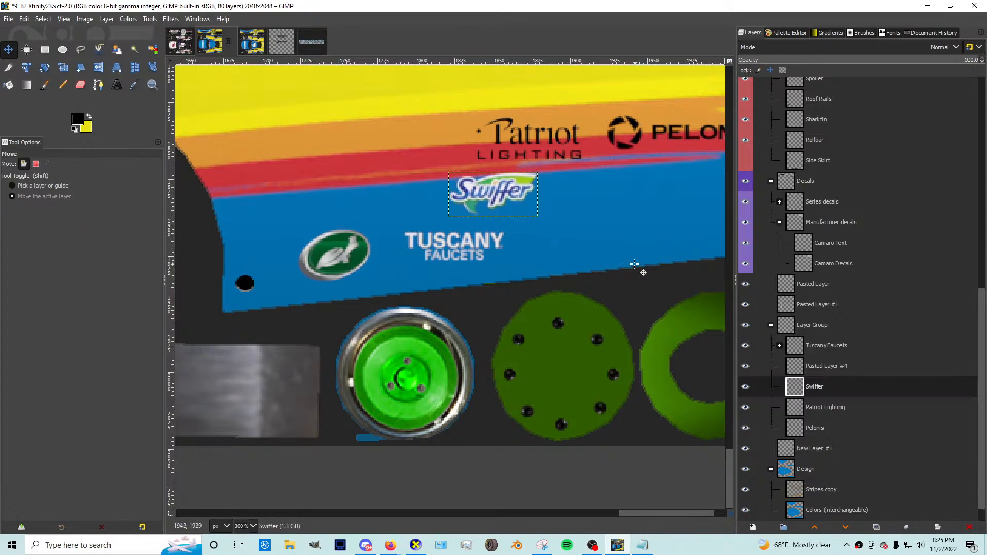
# Step: Nudge the Swiffer decal slightly down, and shift the Tuscany Faucets group slightly down and toward the rear bumper
pyautogui.press('Up')
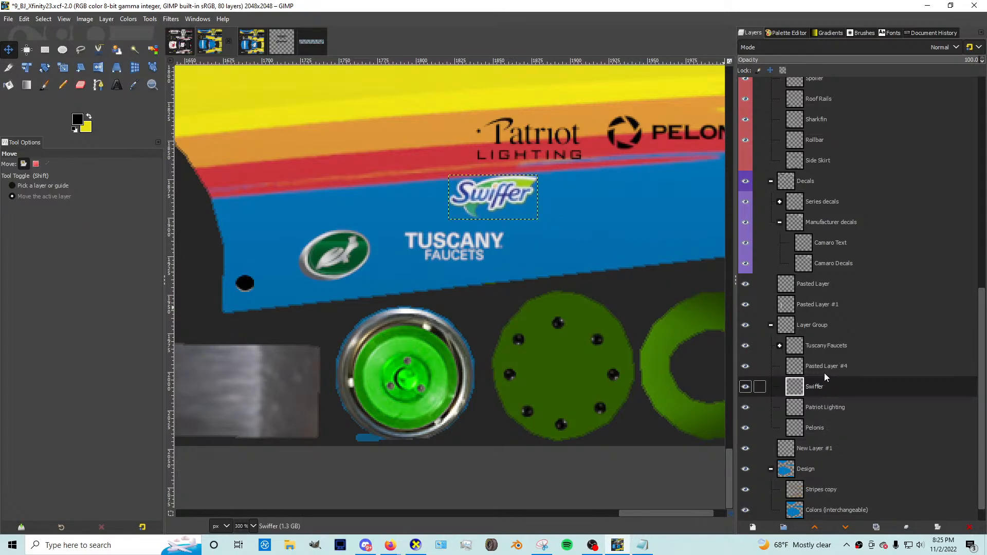
pyautogui.click(828, 348)
pyautogui.moveTo(481, 285); pyautogui.dragTo(479, 288)
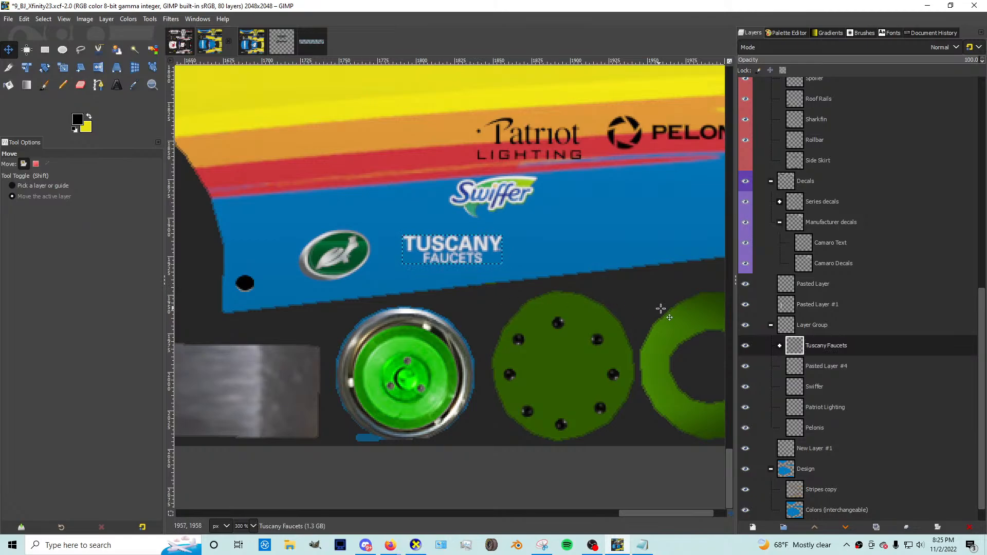
pyautogui.press('Right')
# Step: Move the turtle oval decal closer to the Tuscany Faucets lettering and scale it down slightly
pyautogui.click(797, 375)
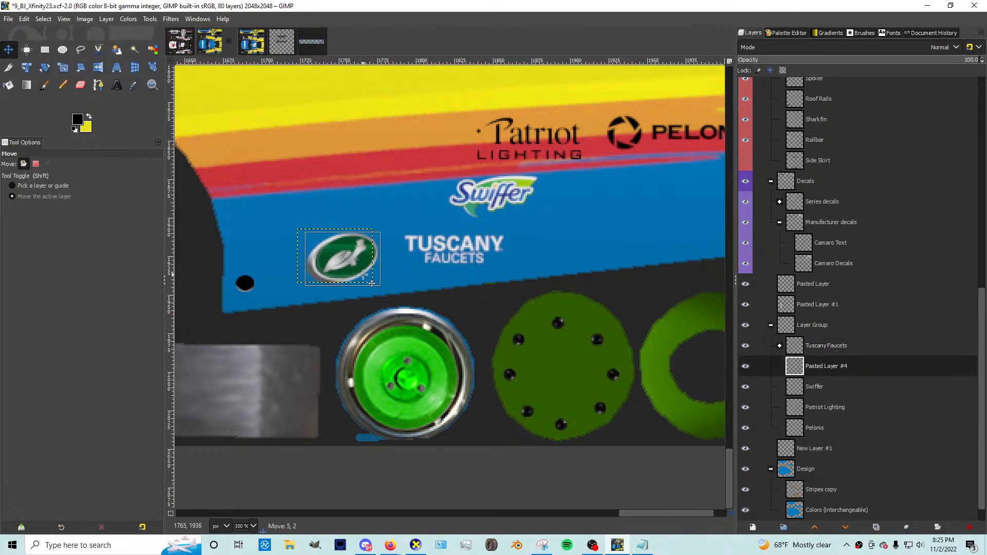
pyautogui.moveTo(354, 270)
pyautogui.mouseDown()
pyautogui.moveTo(378, 269)
pyautogui.moveTo(336, 283)
pyautogui.moveTo(357, 263)
pyautogui.mouseUp()
pyautogui.hotkey('shift', 's')
pyautogui.press('Return')
pyautogui.click(9, 50)
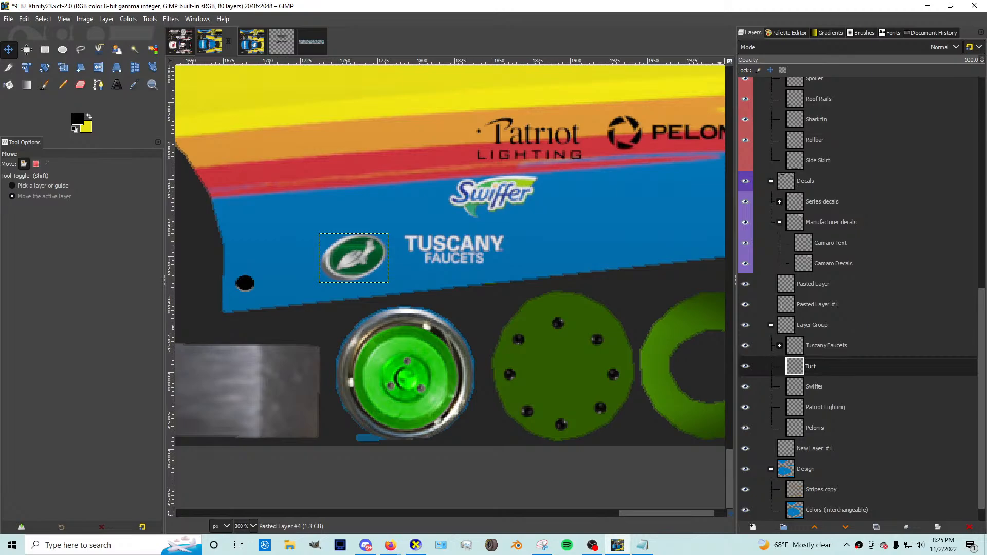
# Step: Rename the turtle oval's layer as Turtle Wax and shift the decal slightly closer to the Tuscany Faucets lettering
pyautogui.write('Turtle Wax')
pyautogui.press('Return')
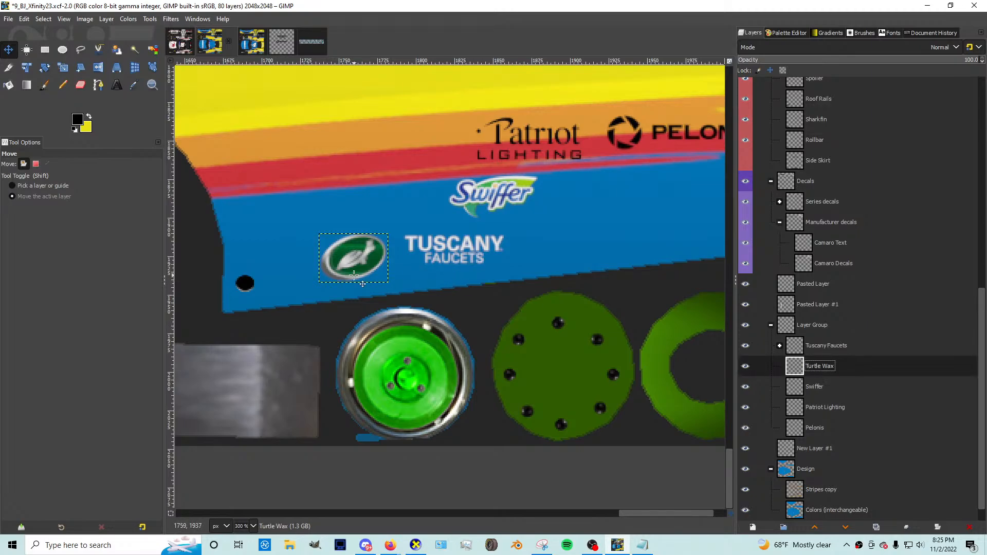
pyautogui.moveTo(363, 284); pyautogui.dragTo(367, 282)
# Step: Switch to Firefox and run a Google image search for "watts logo"
pyautogui.moveTo(391, 544)
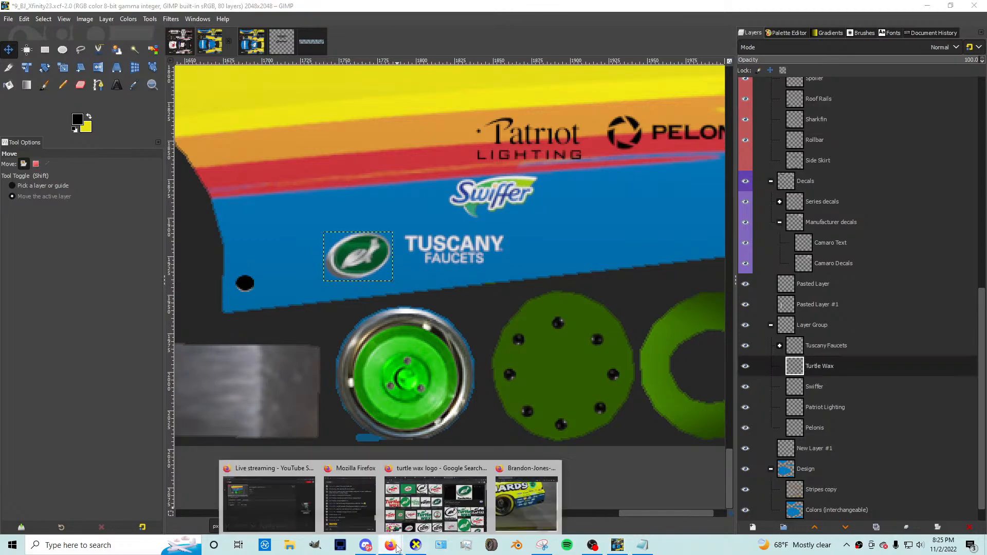
pyautogui.click(462, 511)
pyautogui.tripleClick(203, 59)
pyautogui.write('w')
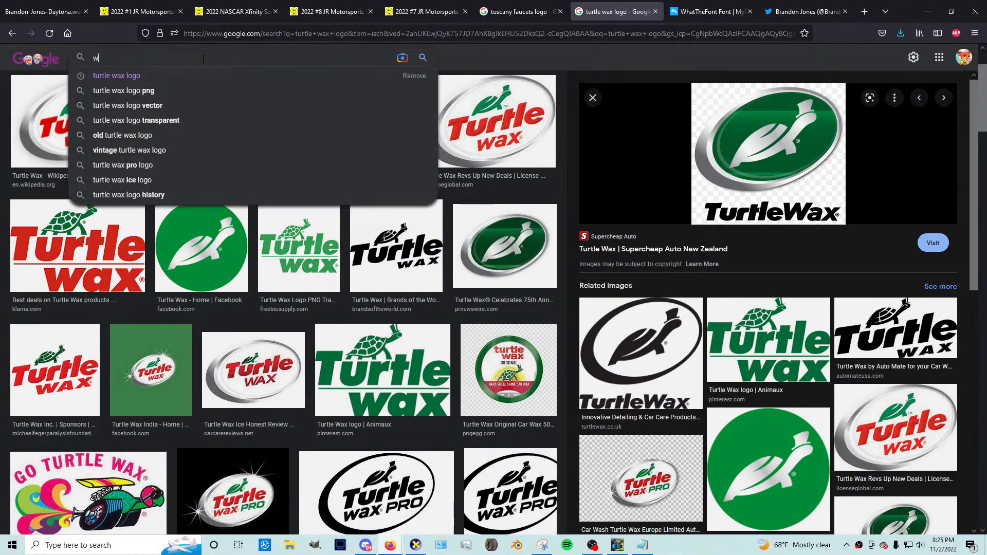
pyautogui.write('ats logo')
pyautogui.press('Return')
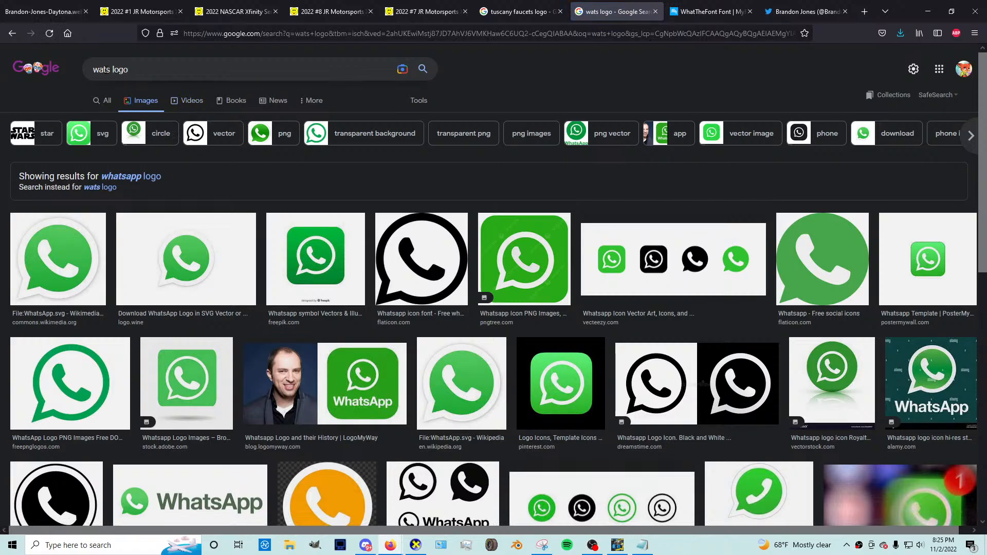
pyautogui.click(106, 70)
pyautogui.write('t')
pyautogui.press('Return')
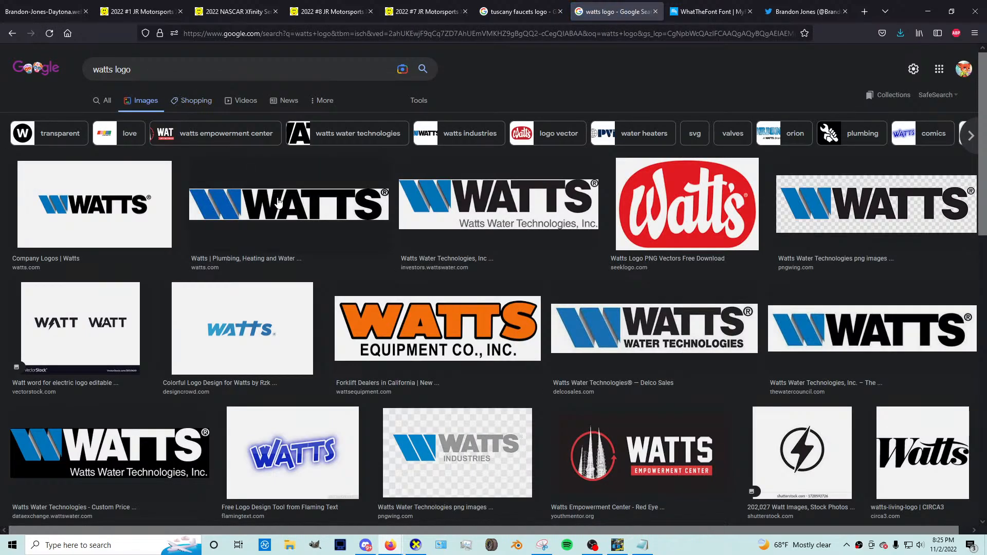
# Step: Preview the Watts logo results, refine the search to "watts logo png", and copy the transparent logo from Haines, Jones & Cadbury
pyautogui.click(282, 204)
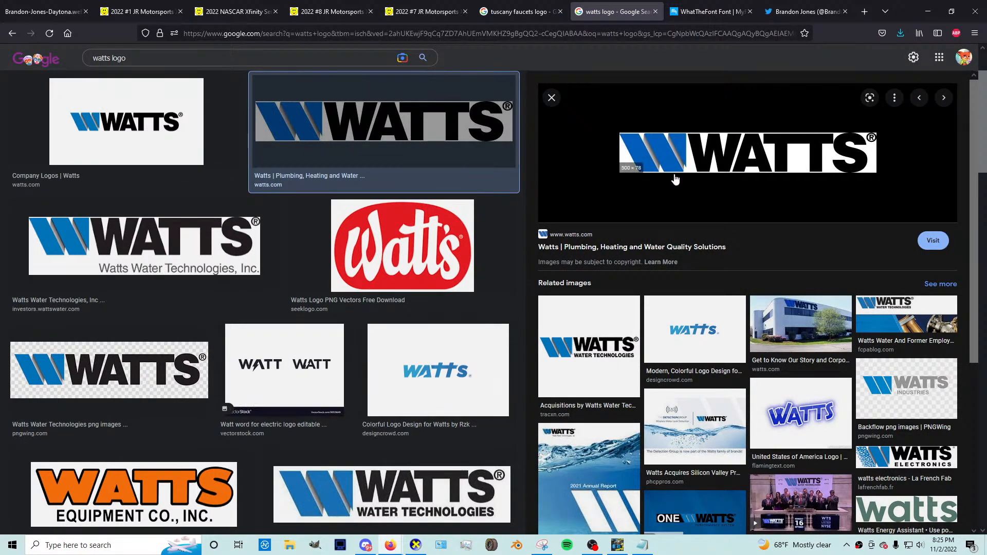
pyautogui.click(552, 100)
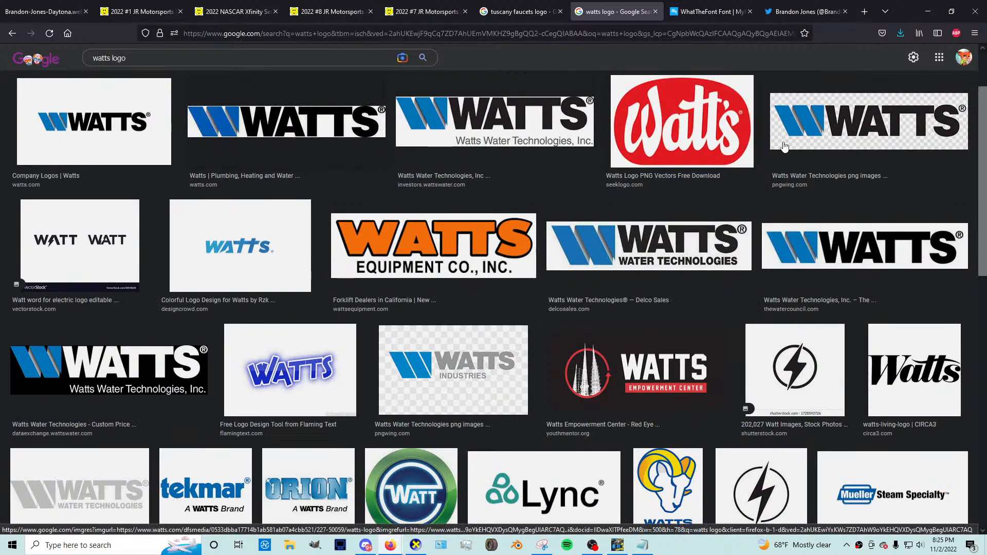
pyautogui.click(823, 255)
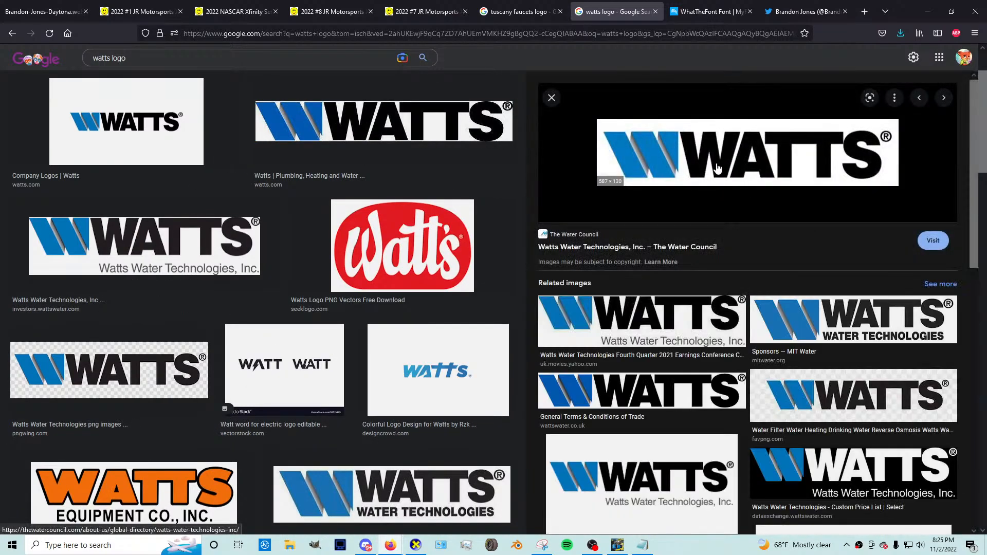
pyautogui.click(820, 316)
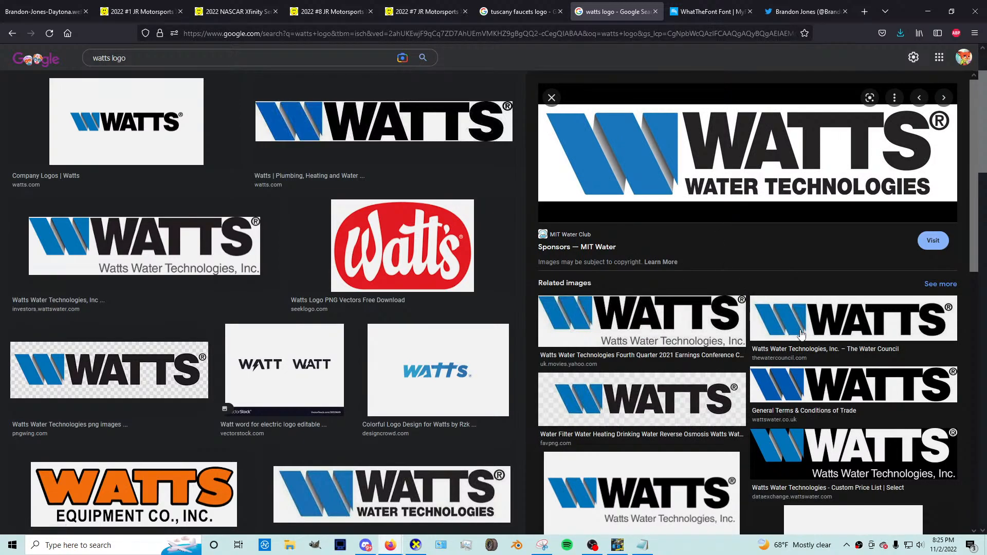
pyautogui.click(785, 395)
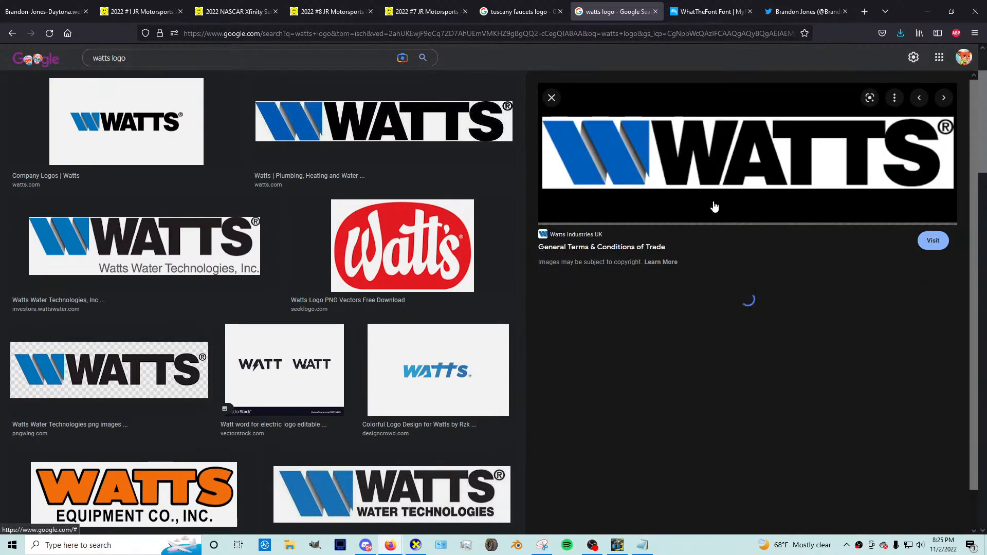
pyautogui.click(220, 59)
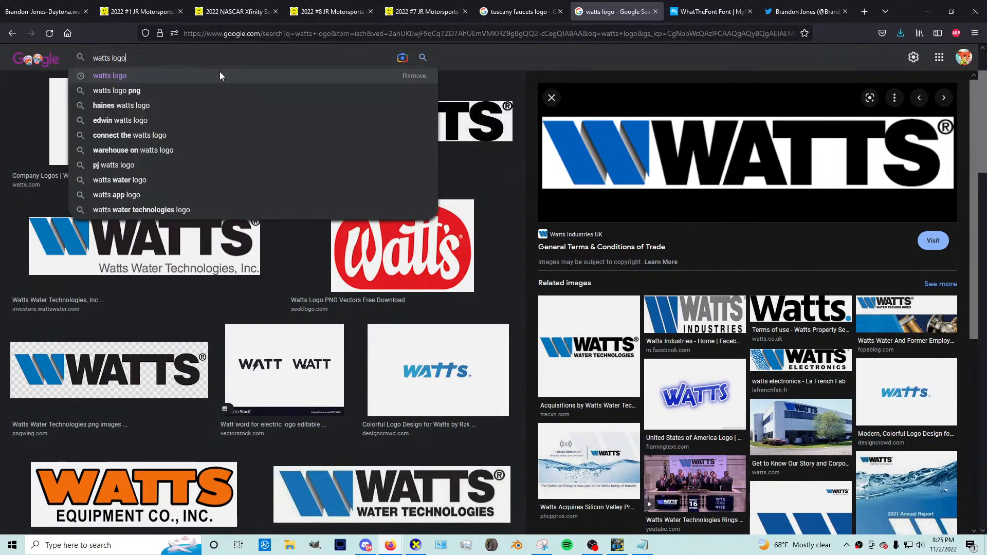
pyautogui.write('p')
pyautogui.click(220, 76)
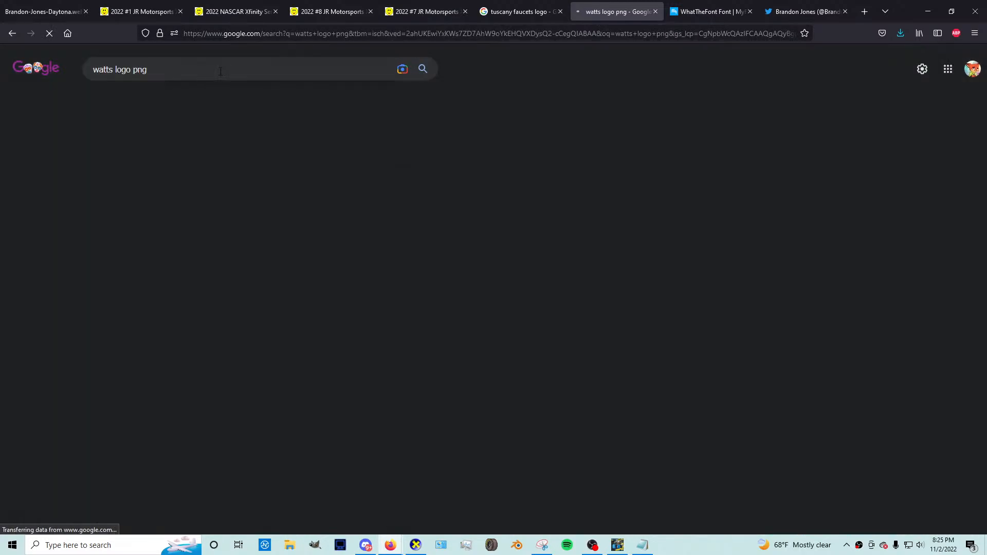
pyautogui.click(114, 226)
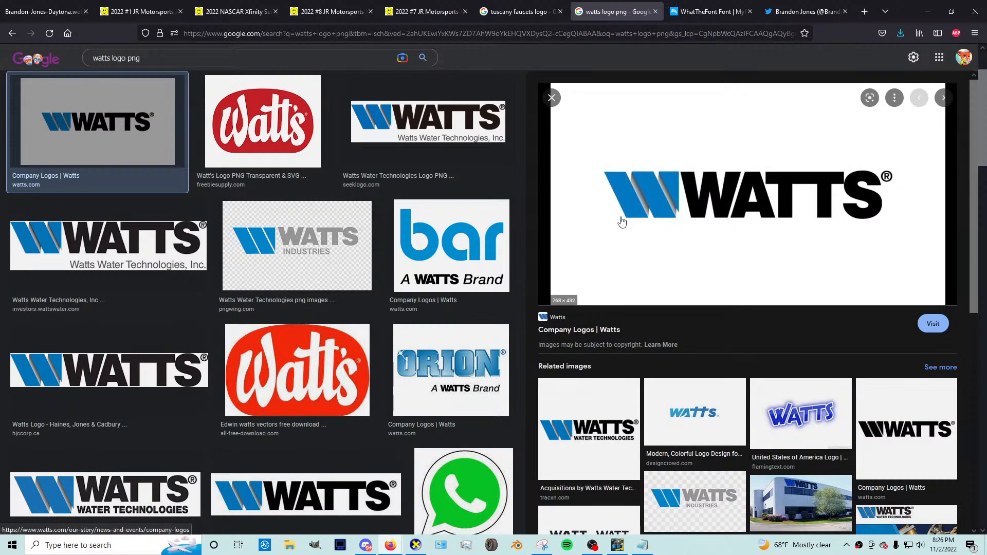
pyautogui.click(131, 374)
pyautogui.rightClick(704, 175)
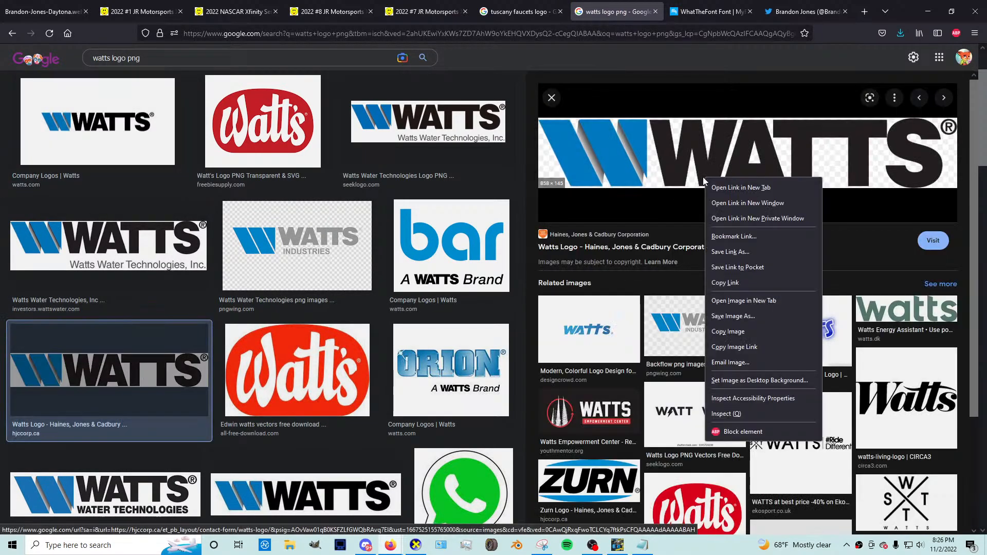
pyautogui.click(737, 340)
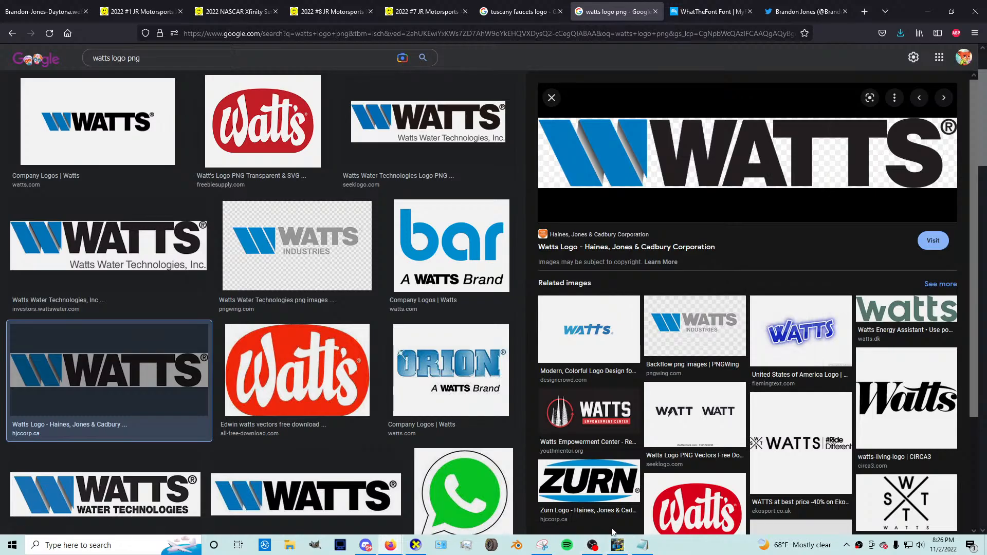
# Step: Switch to GIMP, paste the Watts logo as a new layer in the untitled logo image, and place it between Tuscany Faucets and Pelonis
pyautogui.click(617, 545)
pyautogui.click(311, 41)
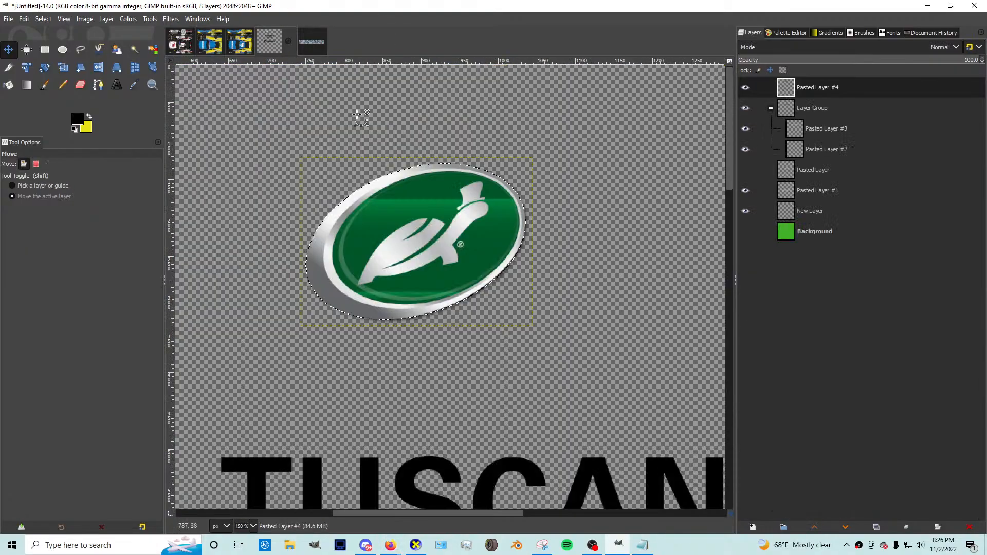
pyautogui.hotkey('ctrl', 'v')
pyautogui.press('-')
pyautogui.hotkey('shift', 'ctrl', 'n')
pyautogui.moveTo(403, 231); pyautogui.dragTo(437, 385)
pyautogui.press('+')
pyautogui.press('+')
pyautogui.press('+')
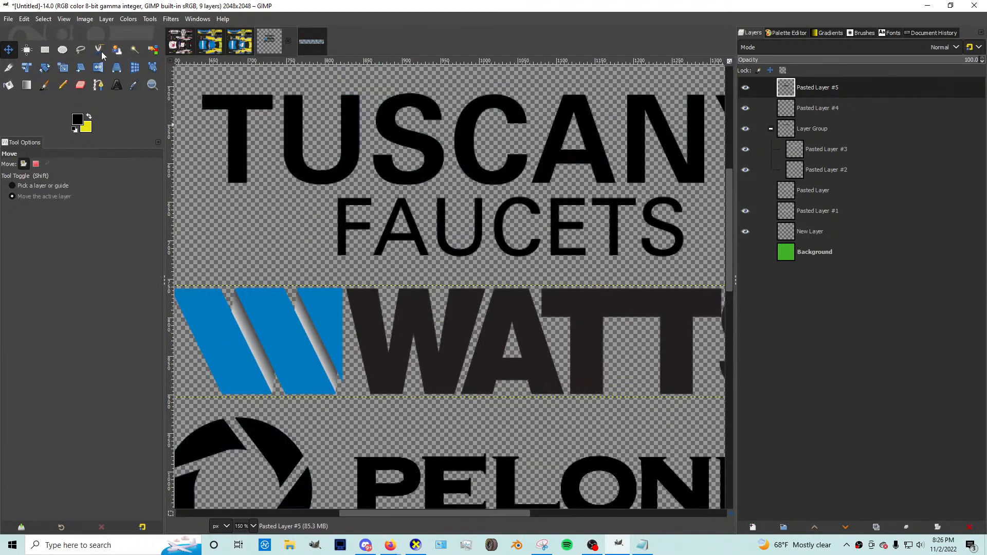
# Step: Select the Watts logo layer's opaque pixels and paint the dark WATTS lettering white with the Pencil, leaving the stripes blue
pyautogui.rightClick(807, 96)
pyautogui.click(845, 438)
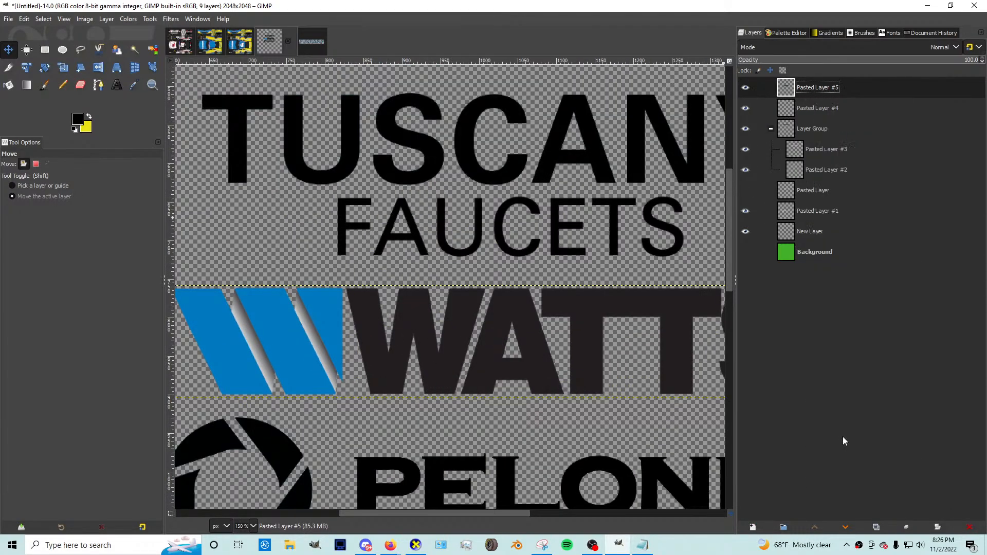
pyautogui.click(77, 119)
pyautogui.click(618, 224)
pyautogui.click(627, 249)
pyautogui.press('n')
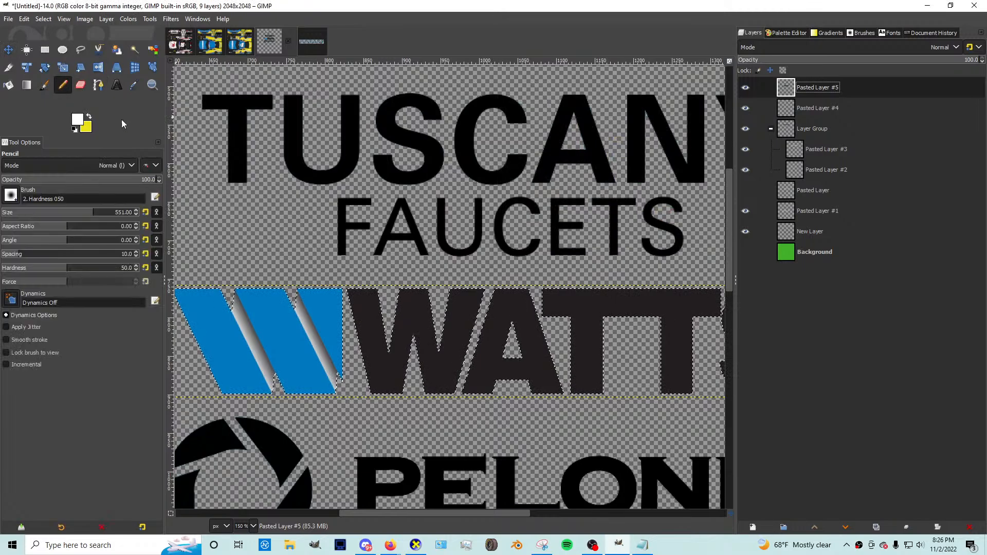
pyautogui.press('-')
pyautogui.press('-')
pyautogui.moveTo(493, 332); pyautogui.dragTo(616, 328)
# Step: Select everything, copy the recolored Watts logo, and paste it as a new layer in the logo image
pyautogui.click(43, 20)
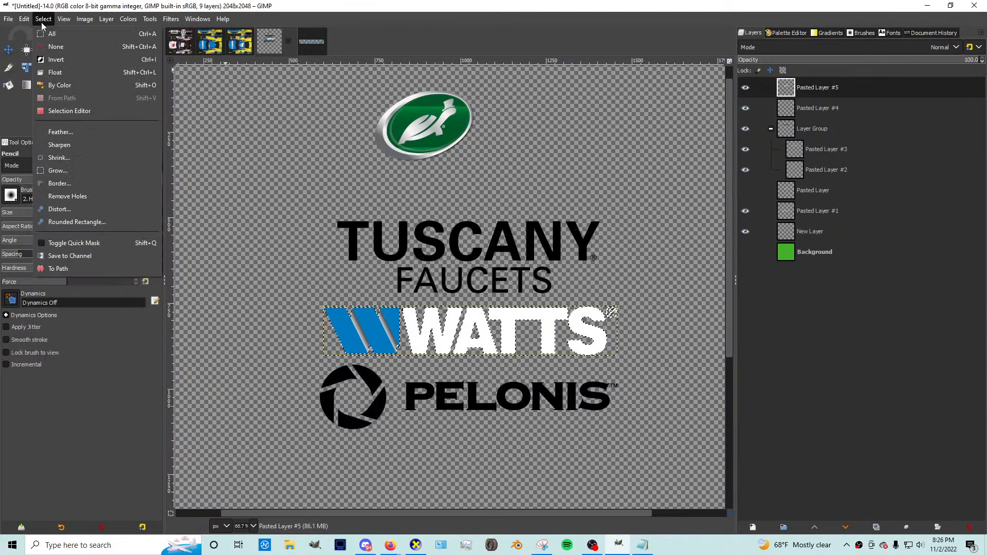
pyautogui.click(46, 30)
pyautogui.hotkey('ctrl', 'c')
pyautogui.hotkey('ctrl', 'v')
pyautogui.hotkey('ctrl', 'shift', 'n')
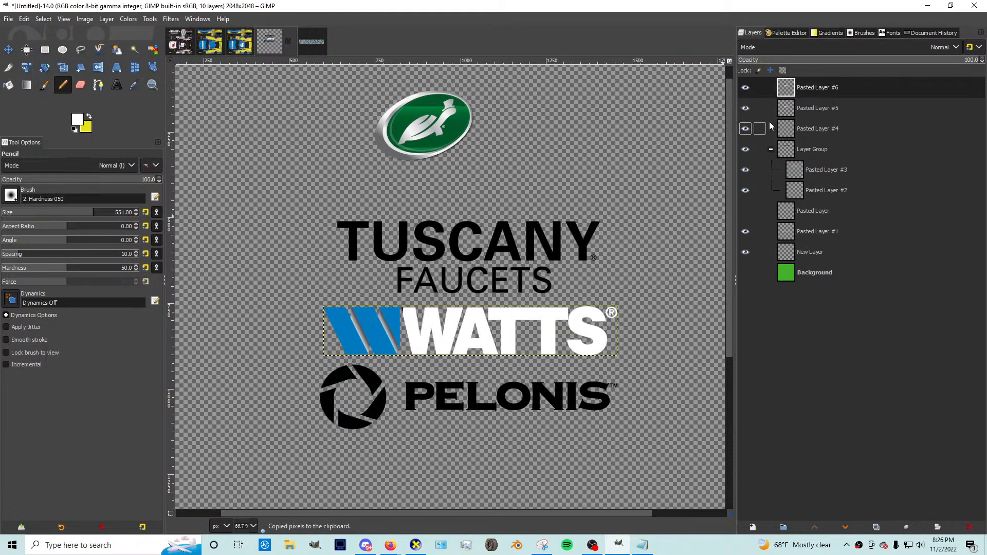
# Step: Return to the car template and make the Swiffer layer in the sponsor group active for the Move tool
pyautogui.click(217, 50)
pyautogui.scroll(2, 464, 254)
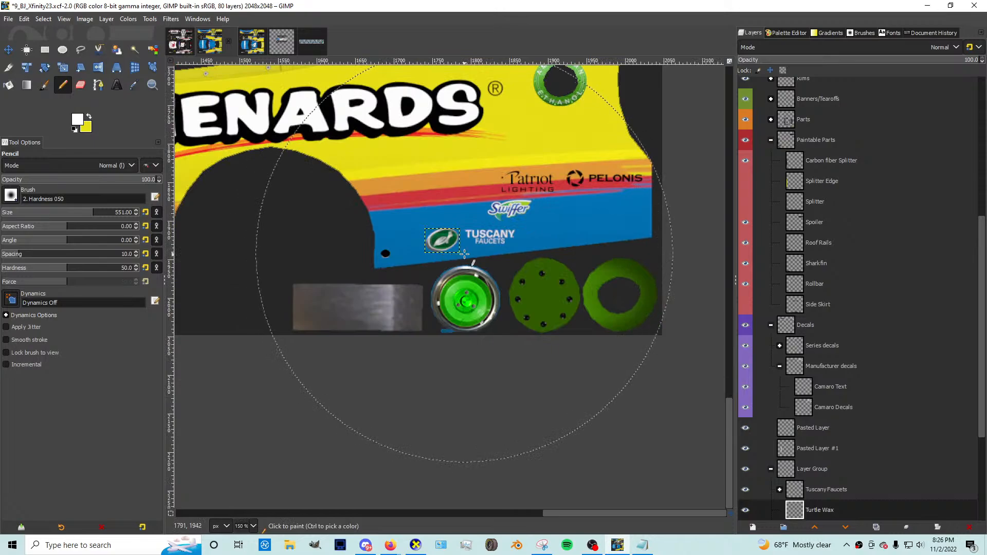
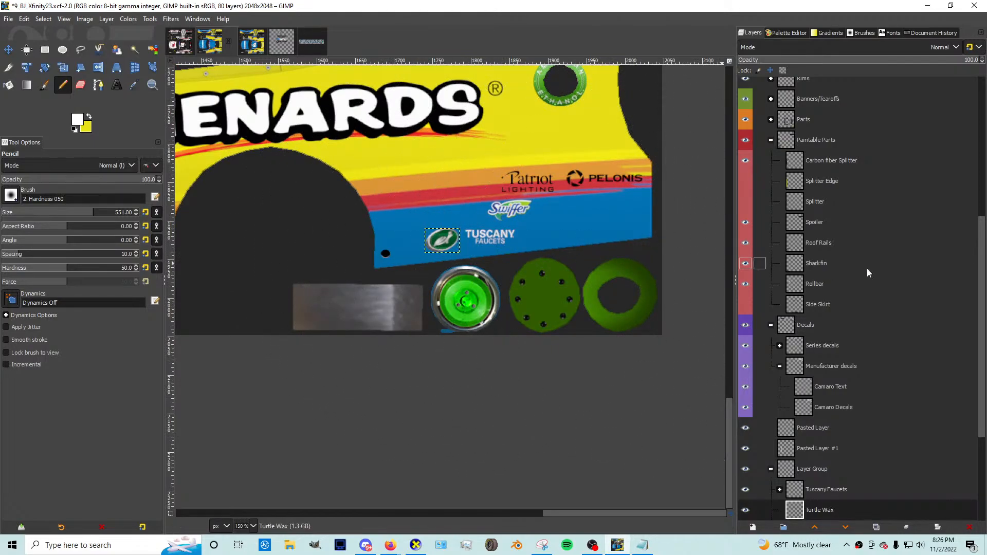
pyautogui.scroll(-4, 877, 415)
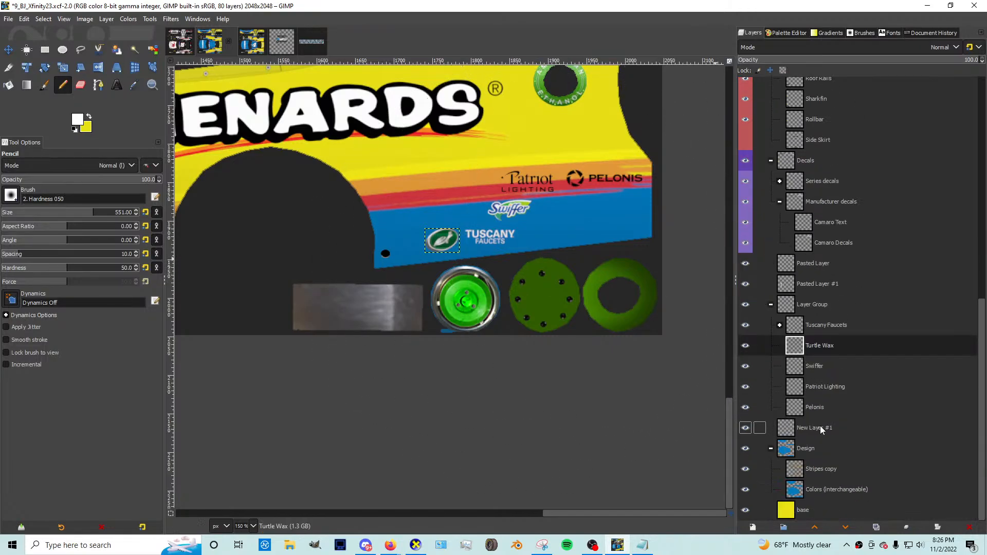
pyautogui.click(832, 368)
pyautogui.press('Down')
pyautogui.press('Down')
pyautogui.press('Up')
pyautogui.press('Up')
pyautogui.press('Up')
pyautogui.press('Down')
pyautogui.press('Down')
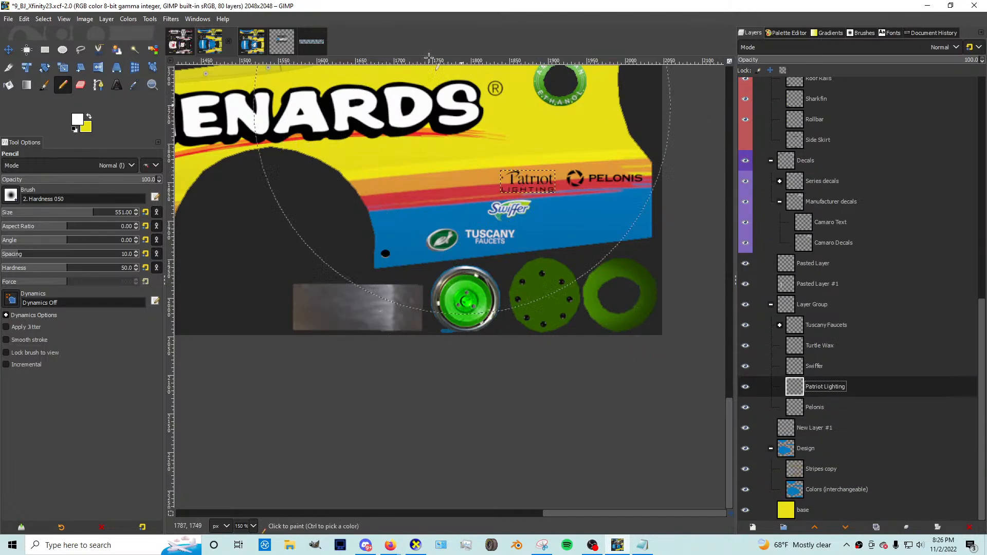
pyautogui.press('Up')
pyautogui.click(9, 48)
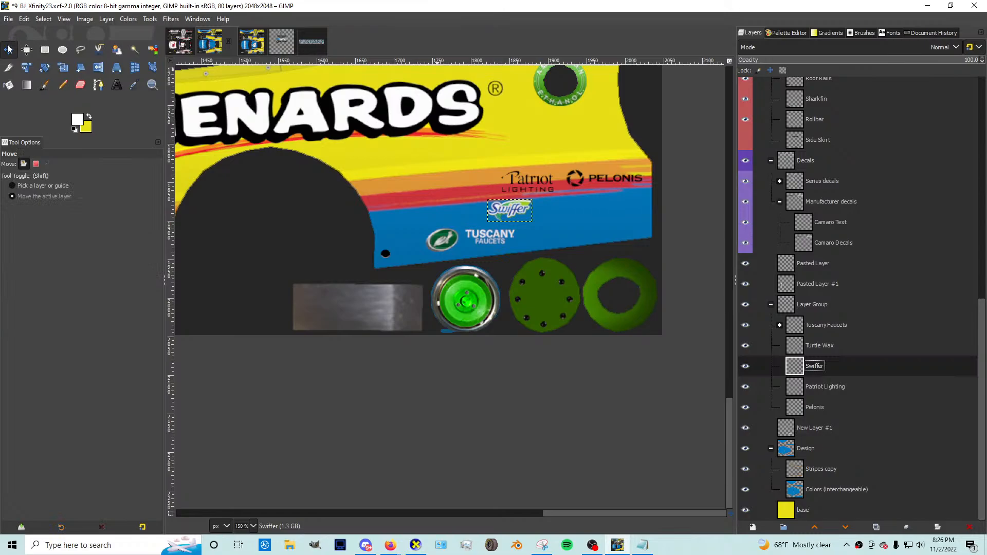
# Step: Check the reference photo's rear quarter panel, and move the Swiffer decal directly beneath the Pelonis logo
pyautogui.moveTo(0, 206); pyautogui.dragTo(470, 109)
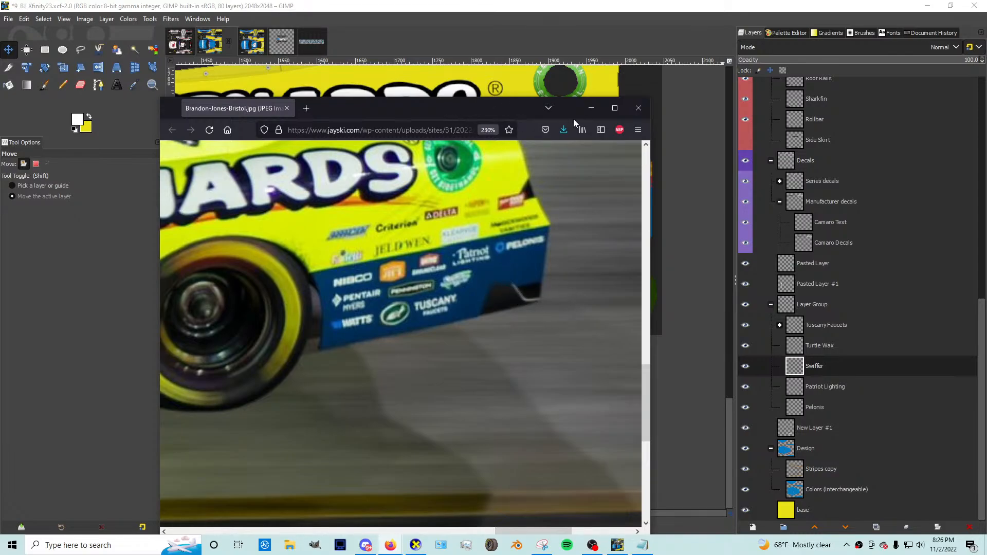
pyautogui.click(591, 108)
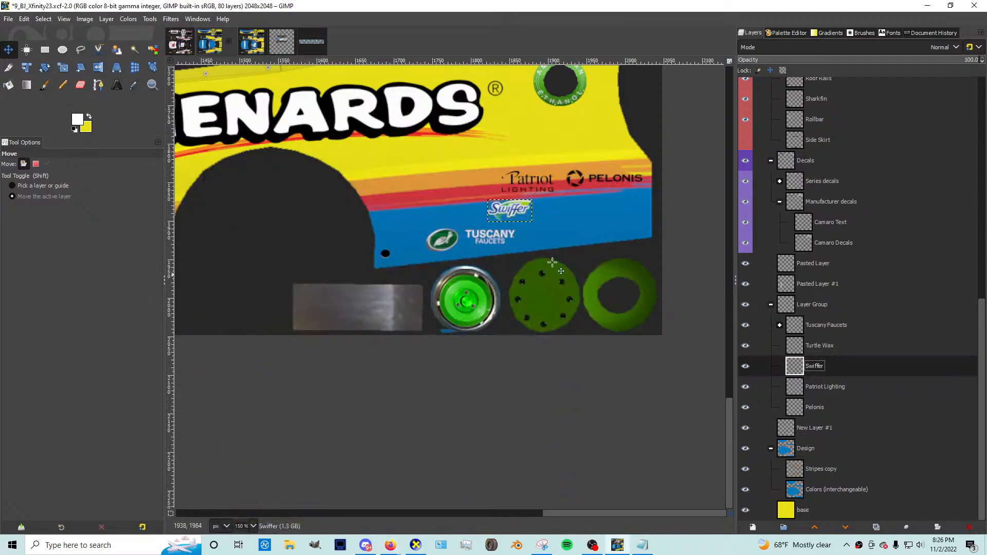
pyautogui.scroll(1, 592, 225)
pyautogui.moveTo(477, 221); pyautogui.dragTo(618, 205)
# Step: Move the Tuscany Faucets group beneath the Patriot Lighting logo, just beside the Swiffer decal
pyautogui.click(804, 381)
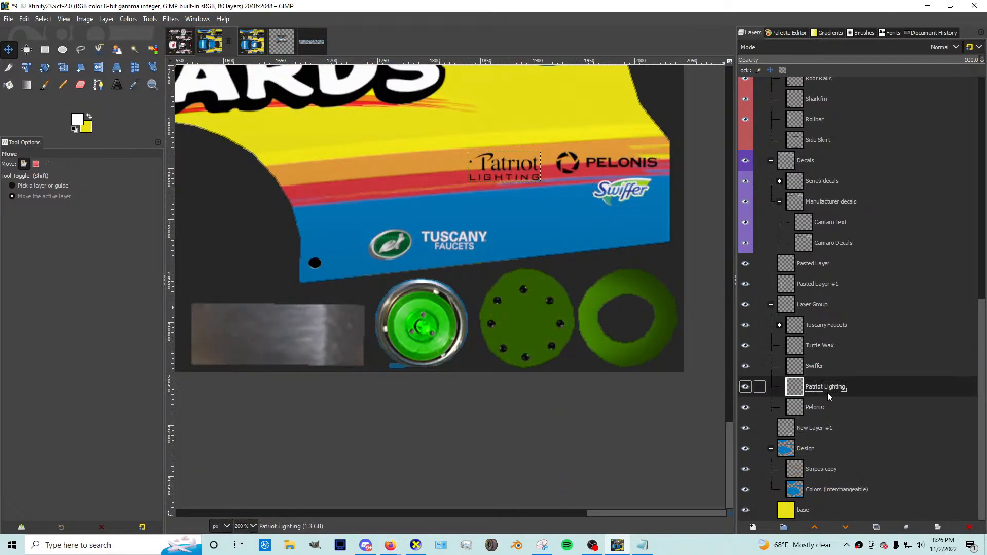
pyautogui.click(825, 324)
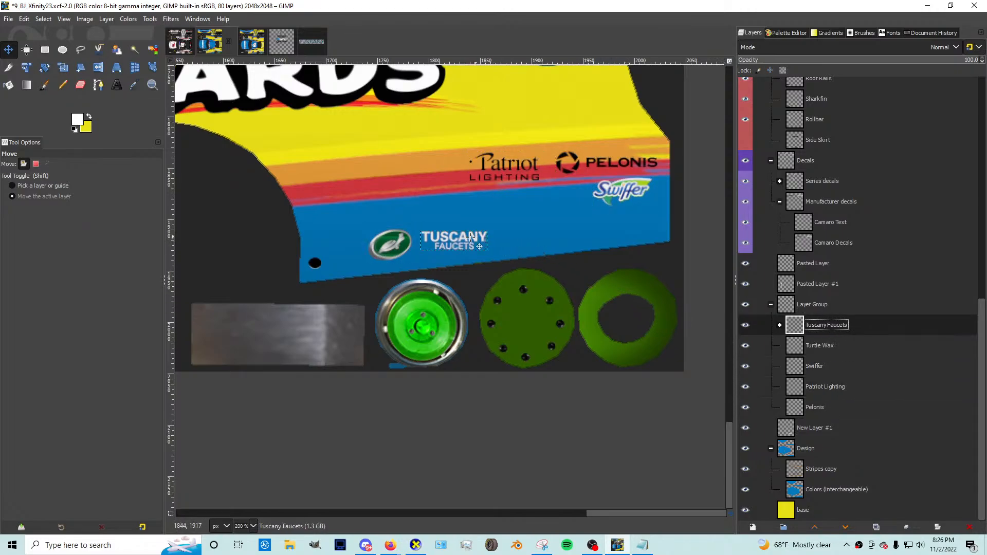
pyautogui.moveTo(477, 248); pyautogui.dragTo(568, 208)
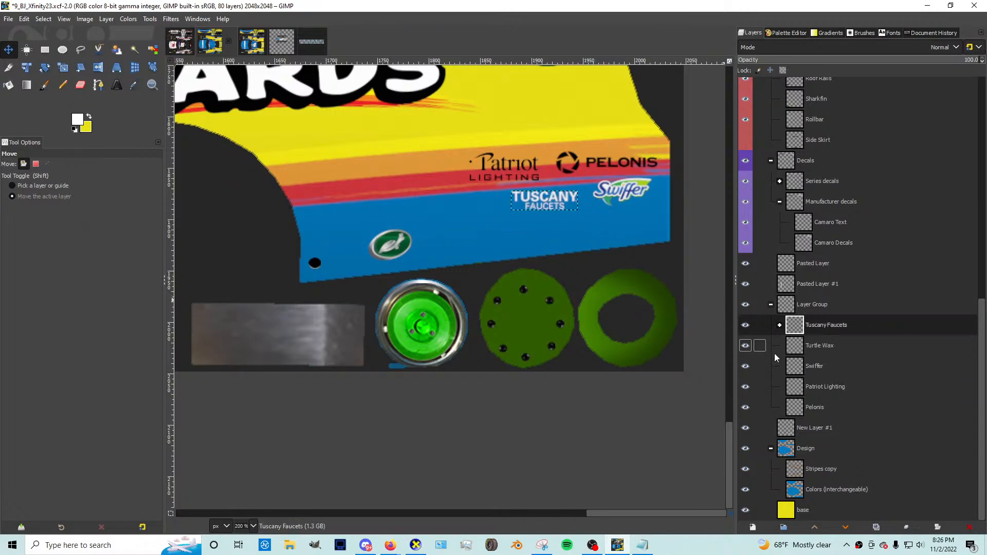
# Step: Move the Turtle Wax decal beside the Tuscany Faucets decal, and compare the arrangement with the reference photo's rear quarter panel
pyautogui.click(812, 349)
pyautogui.moveTo(387, 247); pyautogui.dragTo(470, 208)
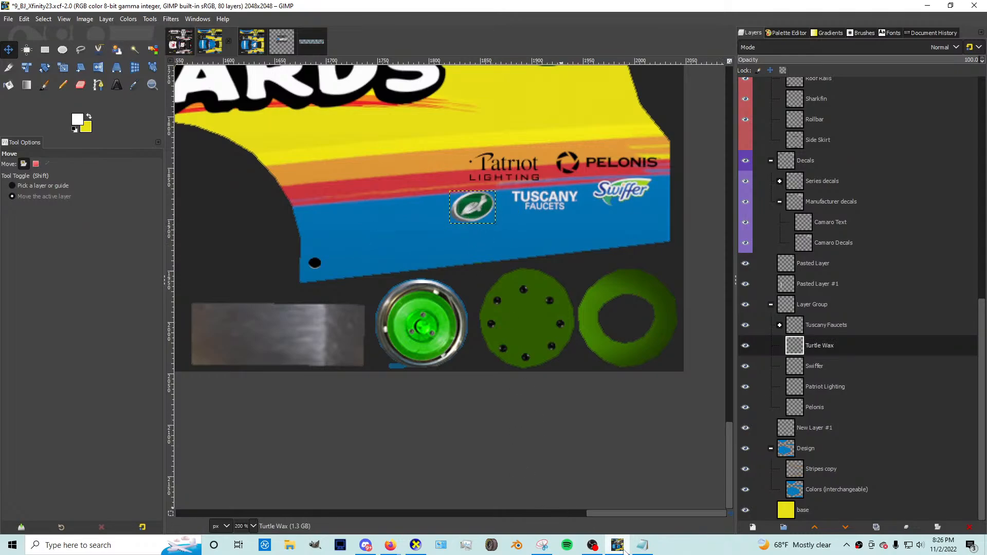
pyautogui.moveTo(391, 544)
pyautogui.click(517, 498)
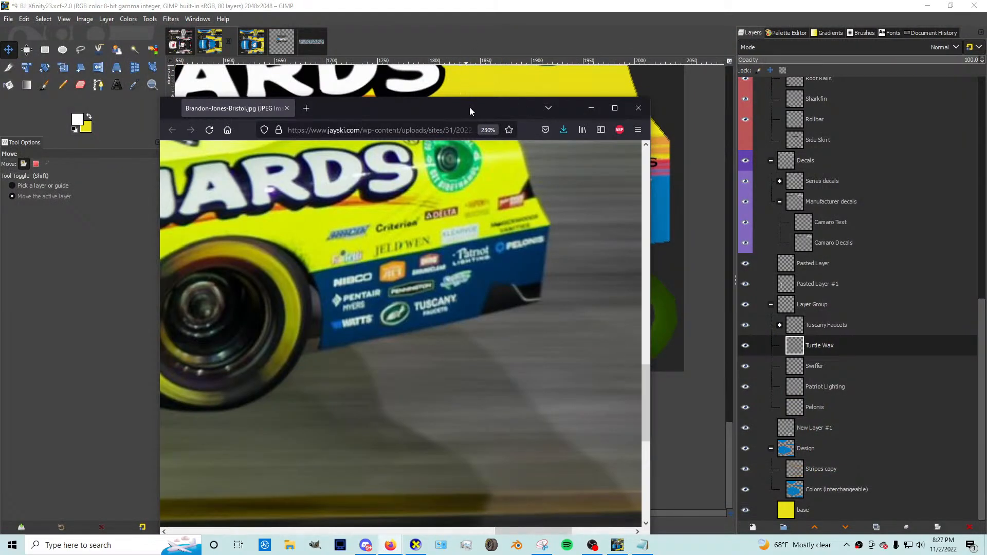
pyautogui.moveTo(469, 107); pyautogui.dragTo(394, 147)
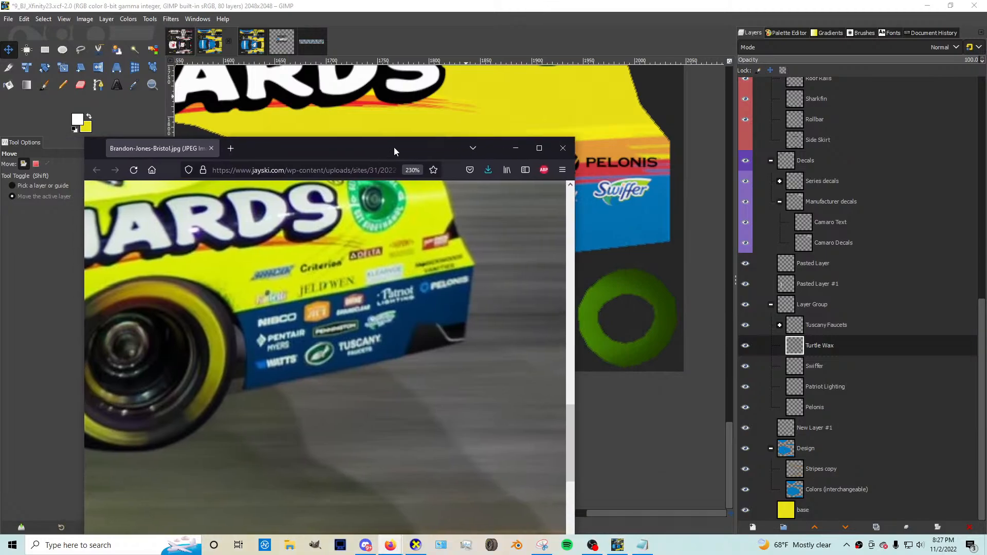
pyautogui.click(517, 150)
# Step: Lower the Tuscany Faucets group beneath the Swiffer decal, and move the Turtle Wax decal down to the same row beside it
pyautogui.click(782, 387)
pyautogui.click(823, 325)
pyautogui.moveTo(552, 201); pyautogui.dragTo(599, 225)
pyautogui.click(488, 221)
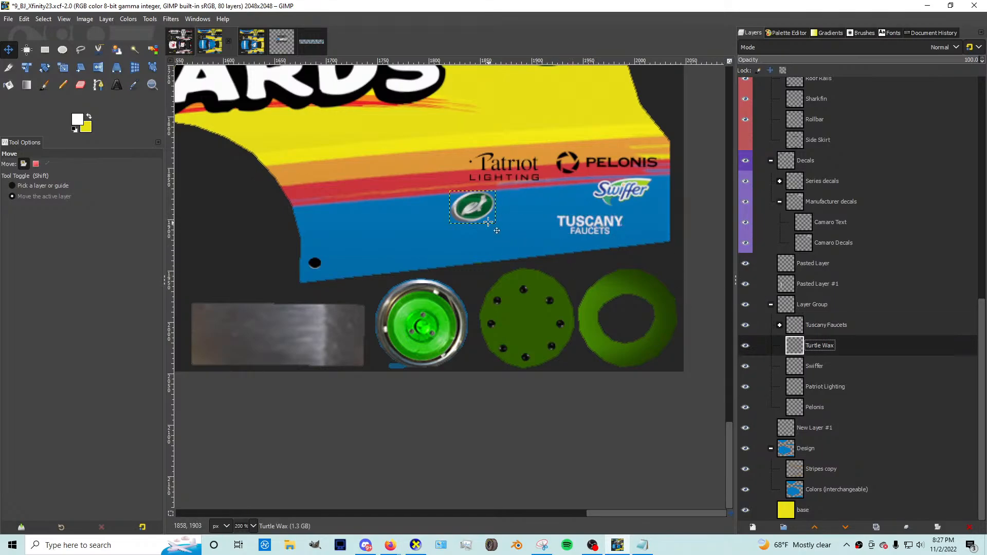
pyautogui.moveTo(488, 221); pyautogui.dragTo(525, 244)
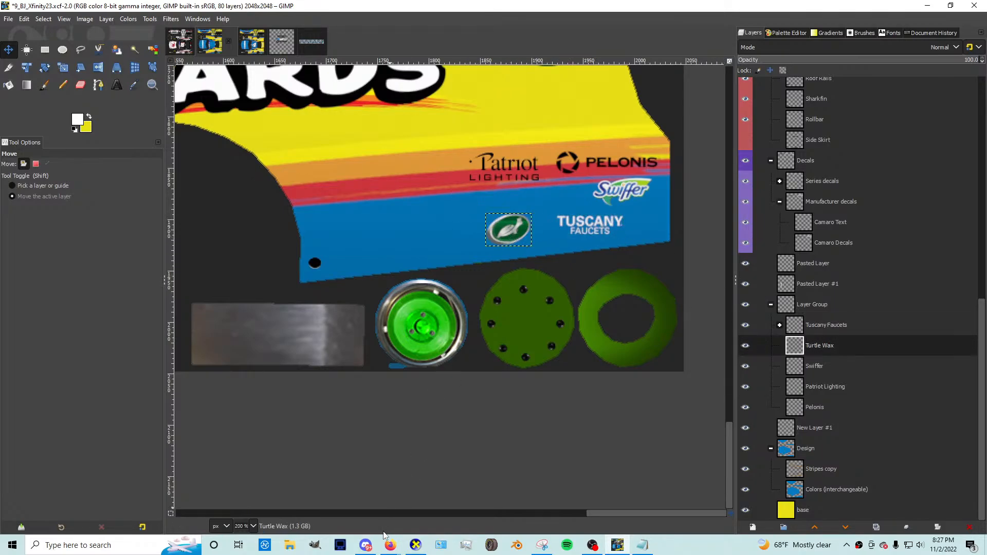
pyautogui.moveTo(388, 542)
pyautogui.moveTo(523, 501)
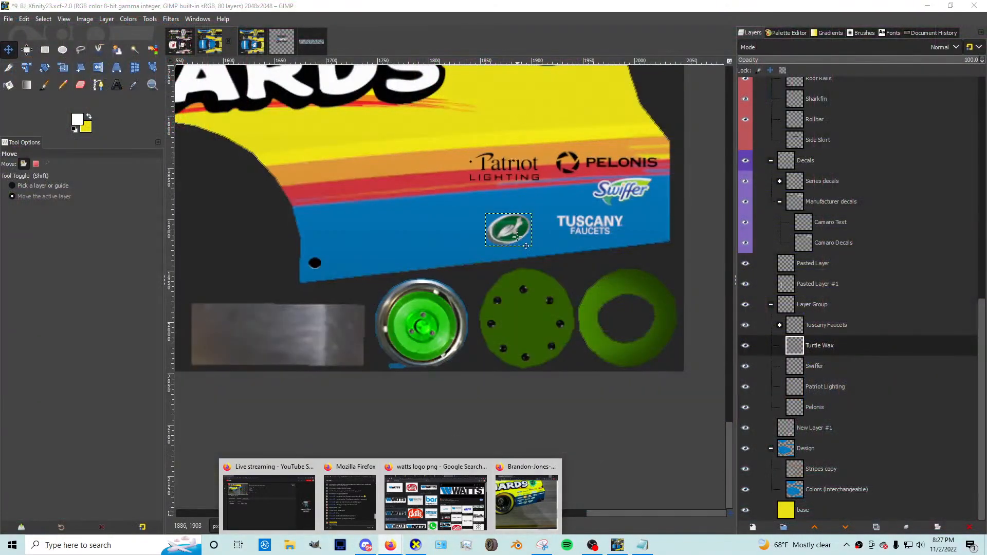
pyautogui.moveTo(504, 236); pyautogui.dragTo(488, 239)
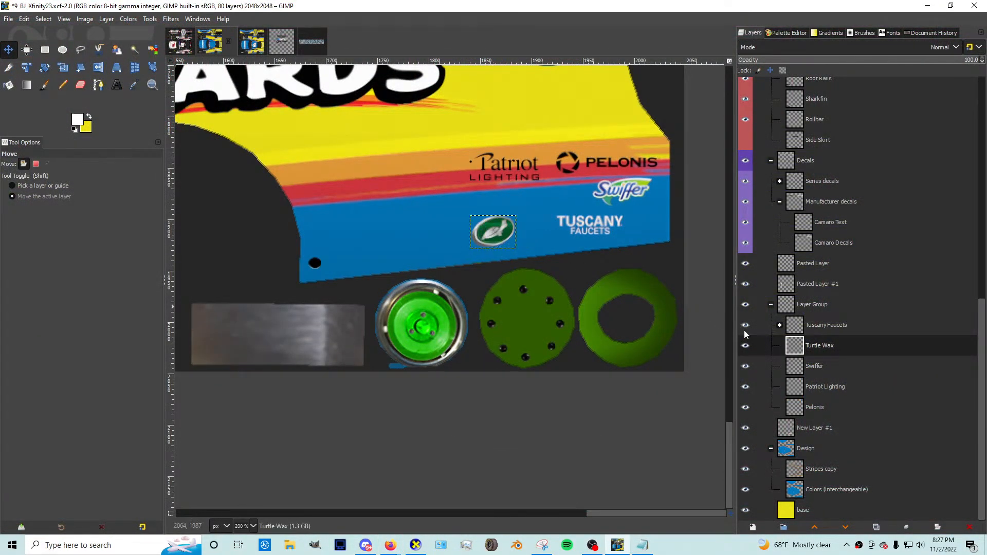
# Step: Shift the Tuscany Faucets group and the Swiffer decal slightly toward the rear wheel opening
pyautogui.click(808, 365)
pyautogui.click(816, 384)
pyautogui.click(817, 346)
pyautogui.click(818, 329)
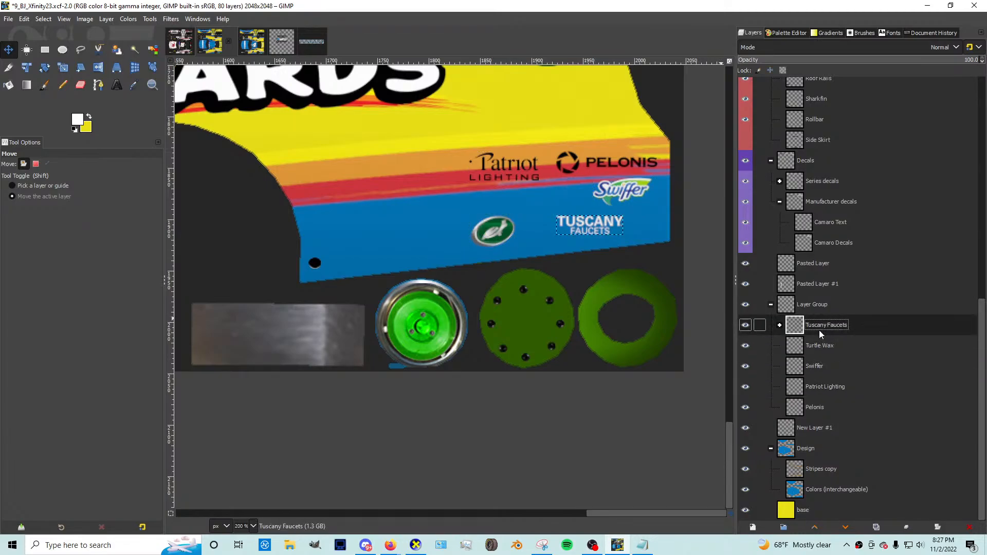
pyautogui.moveTo(590, 241); pyautogui.dragTo(569, 231)
pyautogui.click(814, 365)
pyautogui.moveTo(628, 204); pyautogui.dragTo(636, 221)
pyautogui.press('Left')
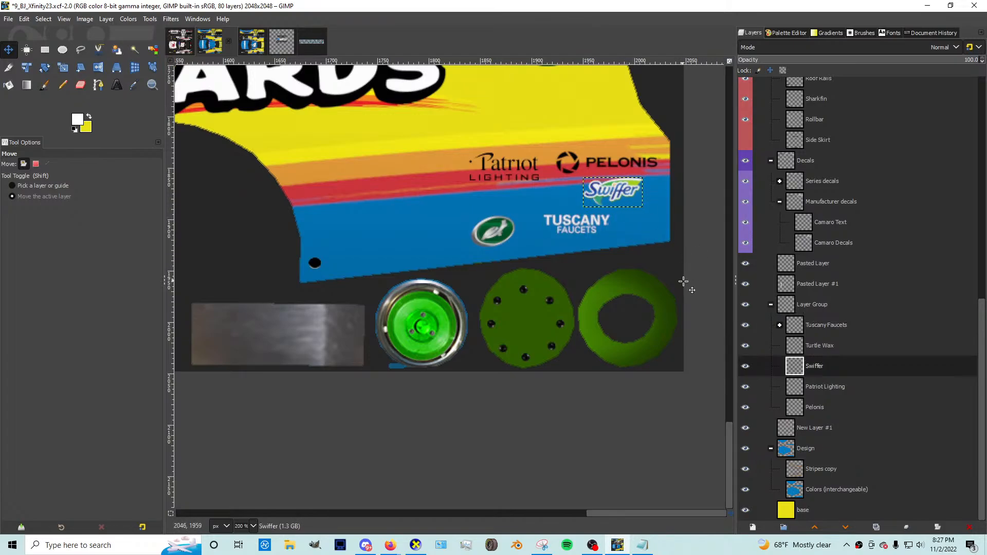
# Step: Move the Turtle Wax decal a little closer to the Tuscany Faucets decal
pyautogui.click(822, 324)
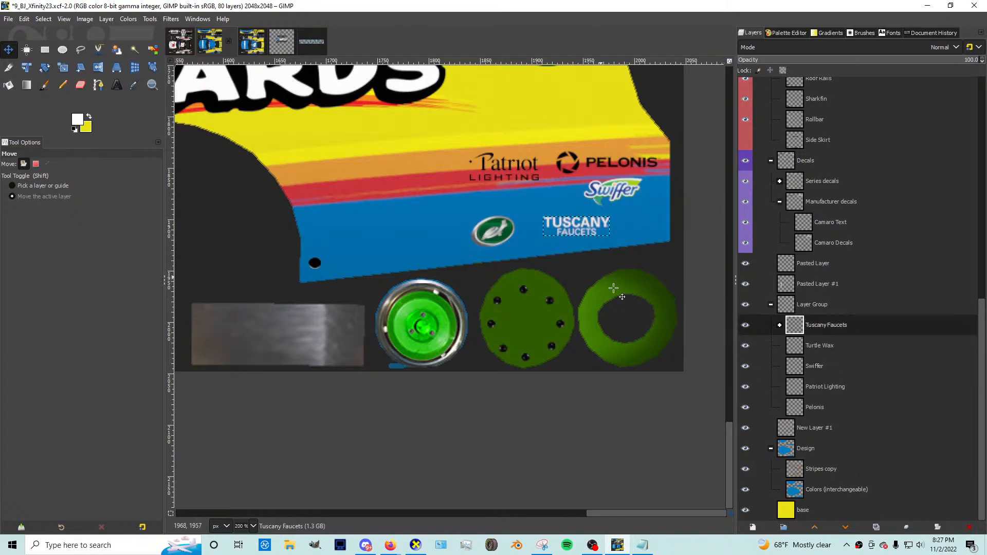
pyautogui.click(819, 345)
pyautogui.moveTo(501, 249); pyautogui.dragTo(511, 250)
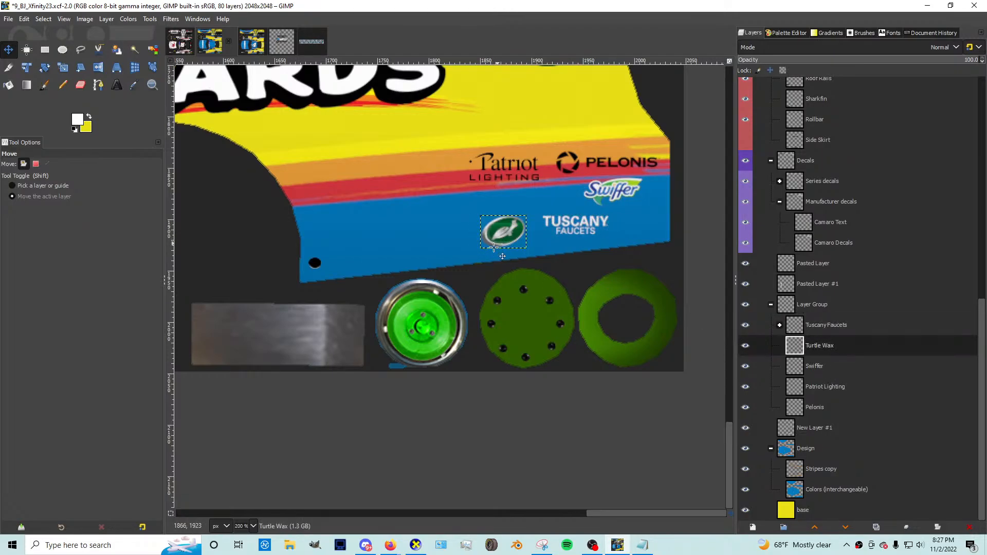
# Step: Copy the Watts logo into the car template, scale it to 136 × 23 px, and place it beside the Turtle Wax decal
pyautogui.click(311, 43)
pyautogui.click(269, 43)
pyautogui.hotkey('ctrl', 'c')
pyautogui.click(209, 46)
pyautogui.scroll(-3, 502, 235)
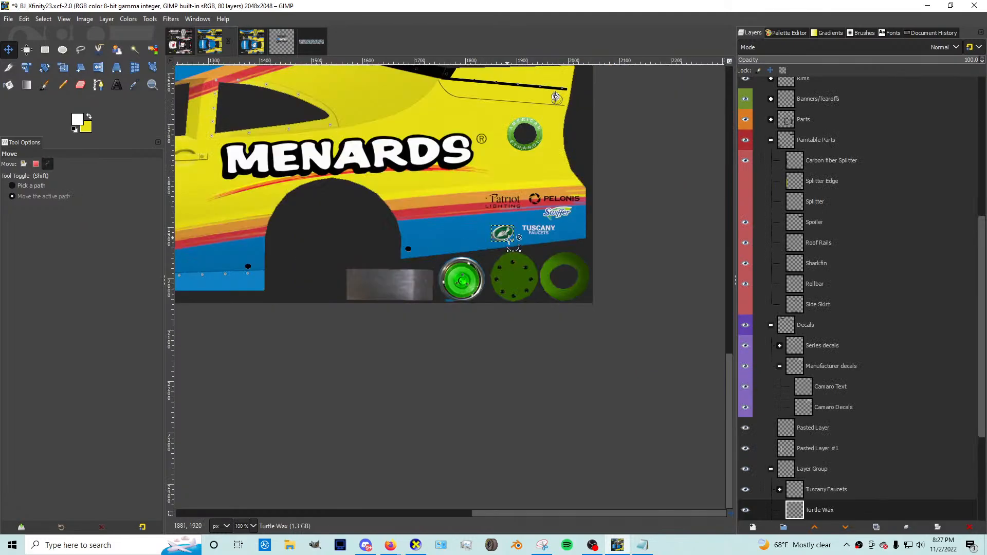
pyautogui.hotkey('ctrl', 'v')
pyautogui.hotkey('shift', 's')
pyautogui.click(627, 264)
pyautogui.moveTo(627, 264); pyautogui.dragTo(482, 232)
pyautogui.moveTo(383, 240); pyautogui.dragTo(427, 234)
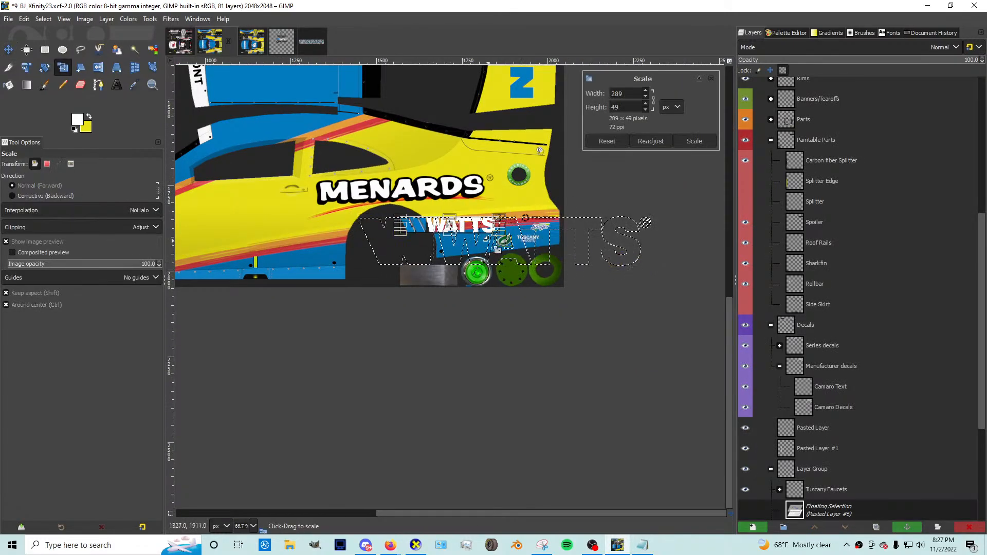
pyautogui.scroll(2, 488, 240)
pyautogui.moveTo(324, 225); pyautogui.dragTo(381, 214)
pyautogui.moveTo(441, 207); pyautogui.dragTo(425, 254)
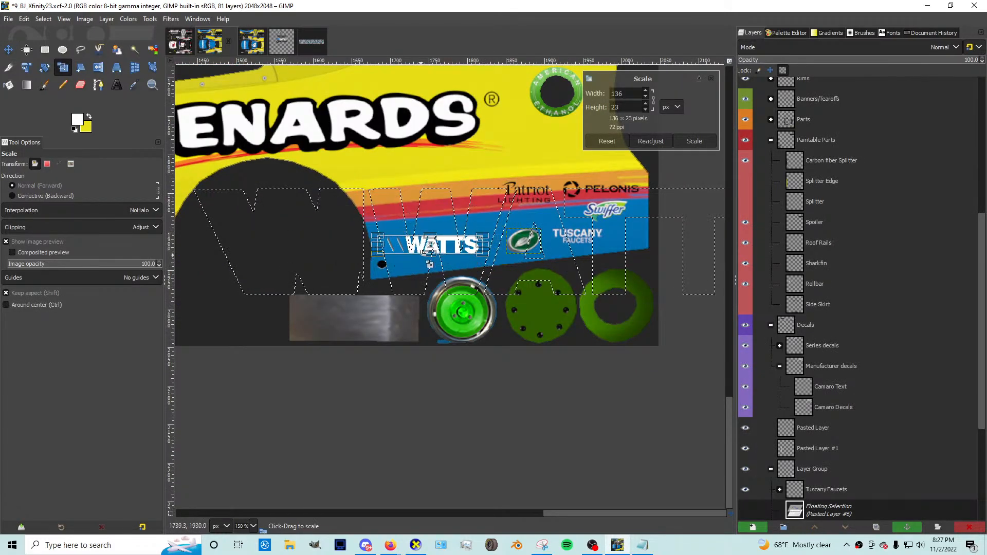
pyautogui.press('Return')
pyautogui.hotkey('ctrl', 'h')
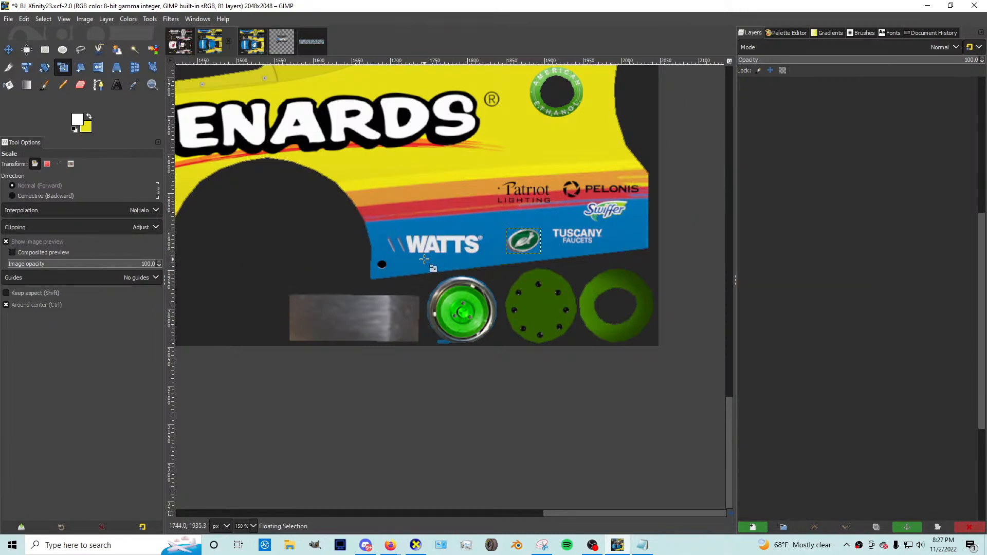
# Step: Undo the scaling of the pasted Watts logo and delete its layer from the car template
pyautogui.scroll(2, 430, 256)
pyautogui.hotkey('ctrl', 'z')
pyautogui.hotkey('ctrl', 'z')
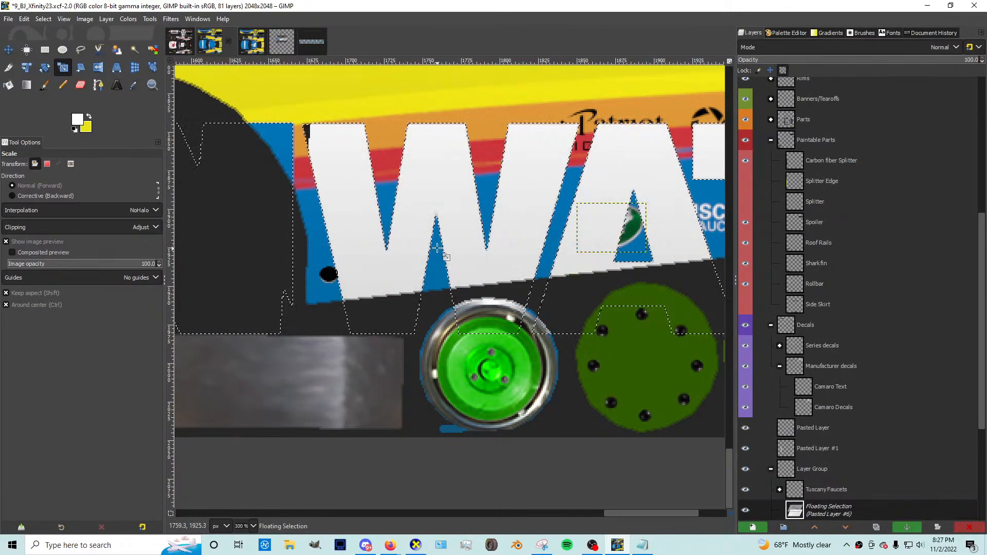
pyautogui.scroll(-3, 437, 252)
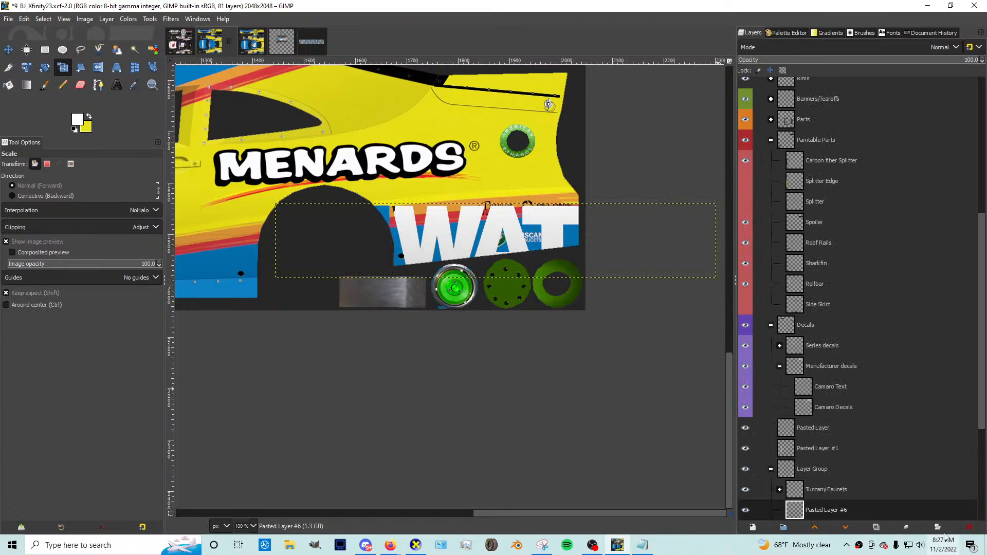
pyautogui.click(965, 526)
# Step: In the logo image, bucket-fill the three blue stripes of the Watts logo with black (000000)
pyautogui.click(309, 41)
pyautogui.click(271, 43)
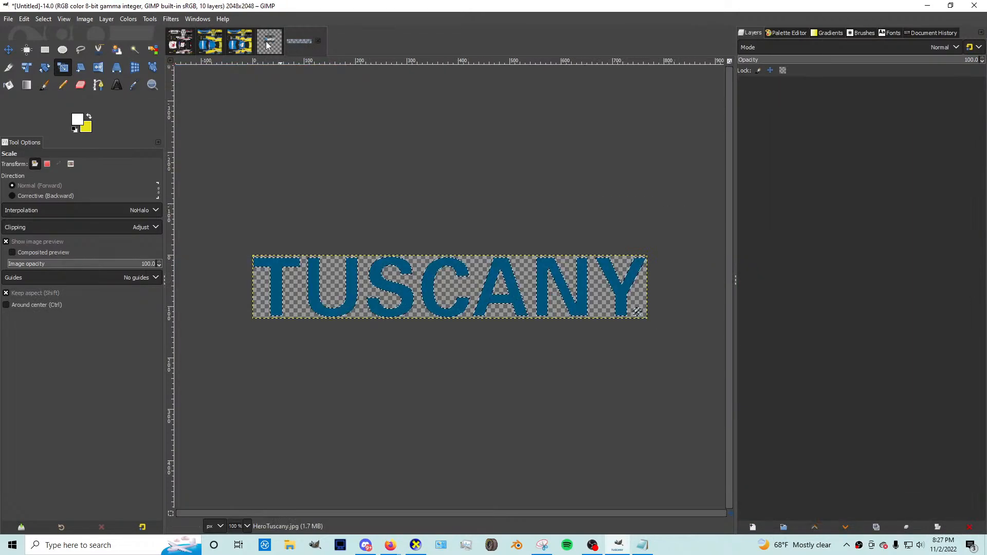
pyautogui.scroll(3, 364, 318)
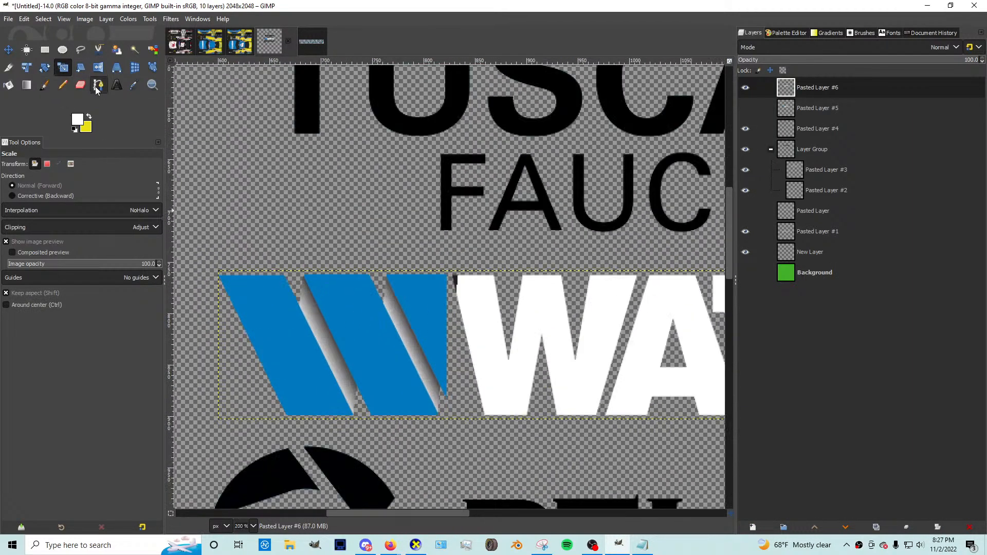
pyautogui.click(15, 89)
pyautogui.click(77, 119)
pyautogui.click(608, 230)
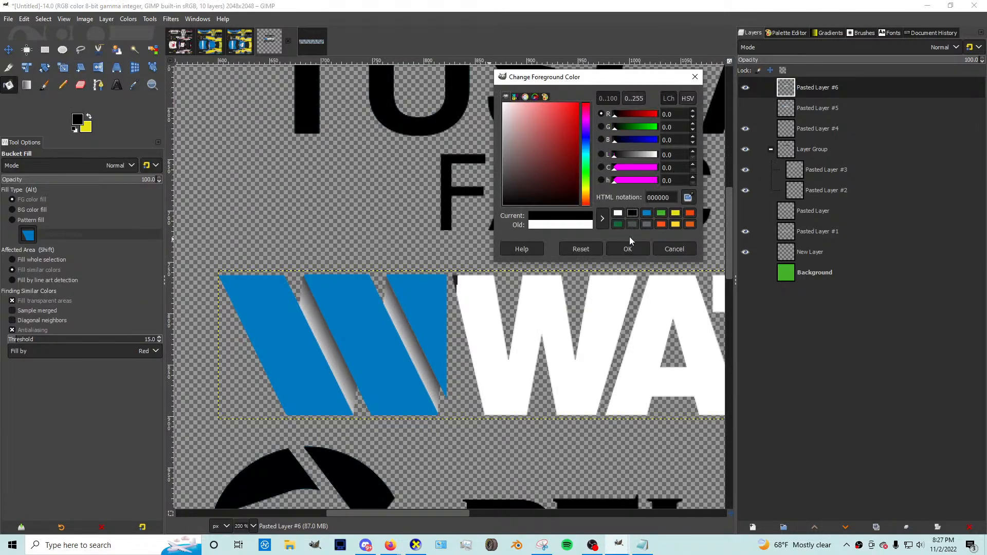
pyautogui.click(631, 245)
pyautogui.click(283, 348)
pyautogui.click(375, 330)
pyautogui.click(423, 321)
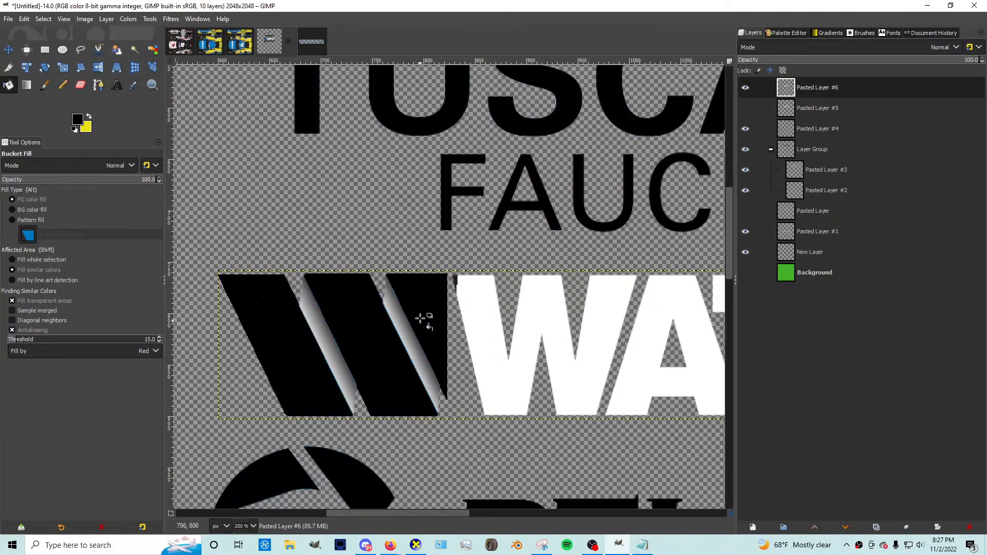
pyautogui.scroll(-3, 450, 299)
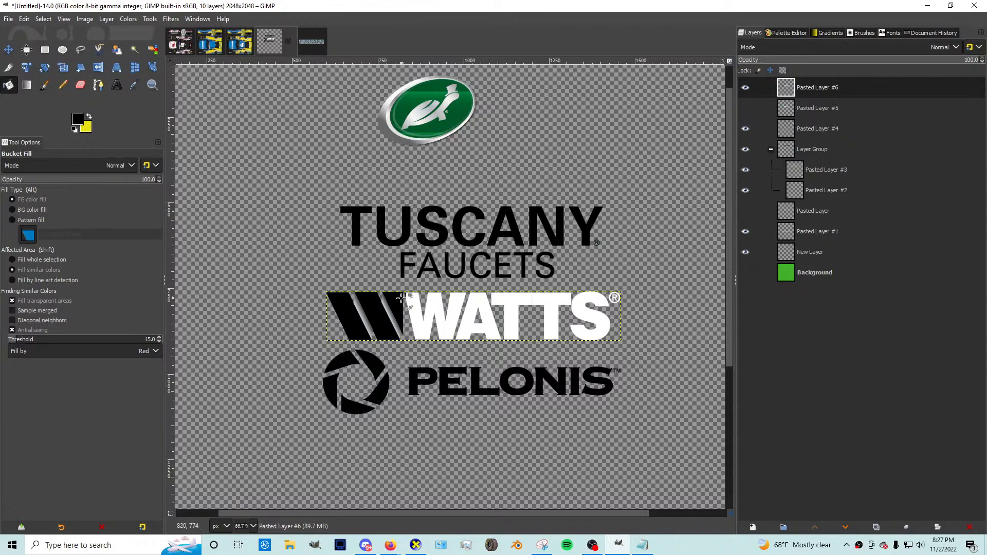
# Step: Select the Watts layer's opaque pixels and paint the dark corner of the first W white (ffffff) with the Pencil
pyautogui.scroll(7, 401, 298)
pyautogui.rightClick(794, 88)
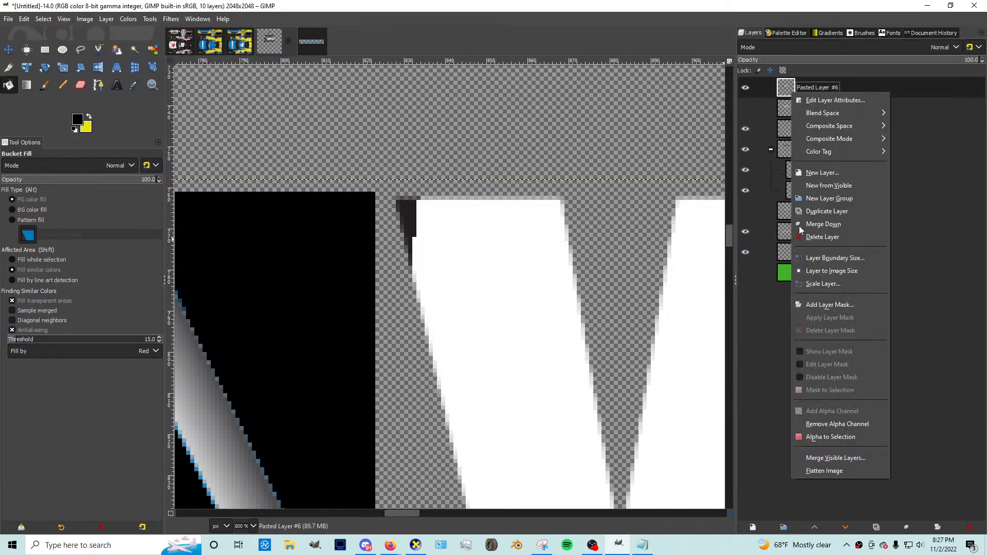
pyautogui.click(814, 436)
pyautogui.click(79, 120)
pyautogui.click(654, 207)
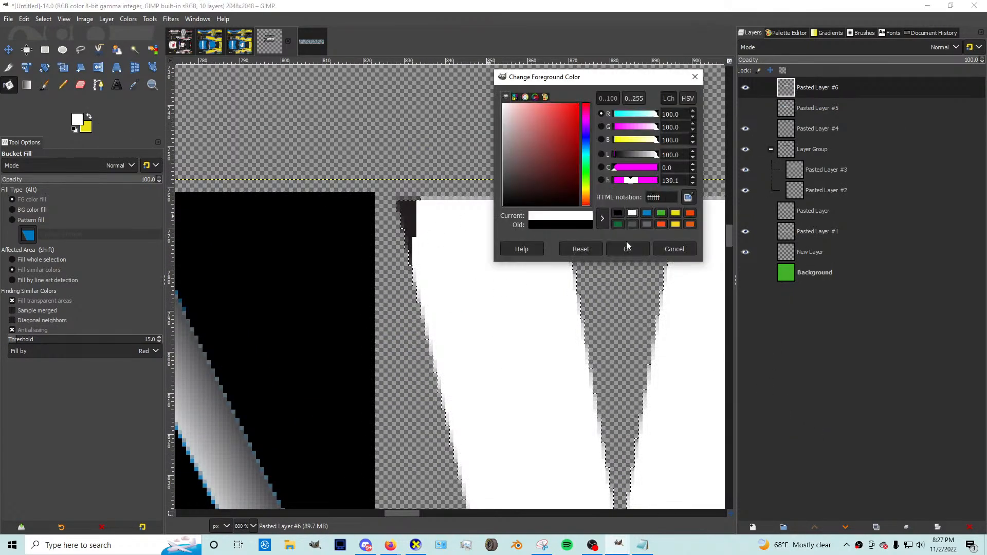
pyautogui.click(630, 248)
pyautogui.press('n')
pyautogui.click(17, 211)
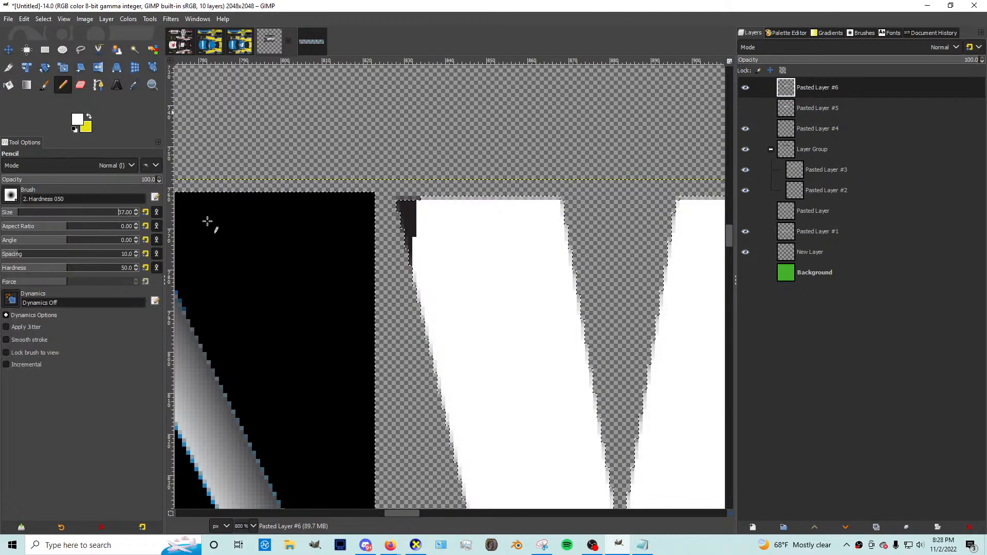
pyautogui.click(470, 226)
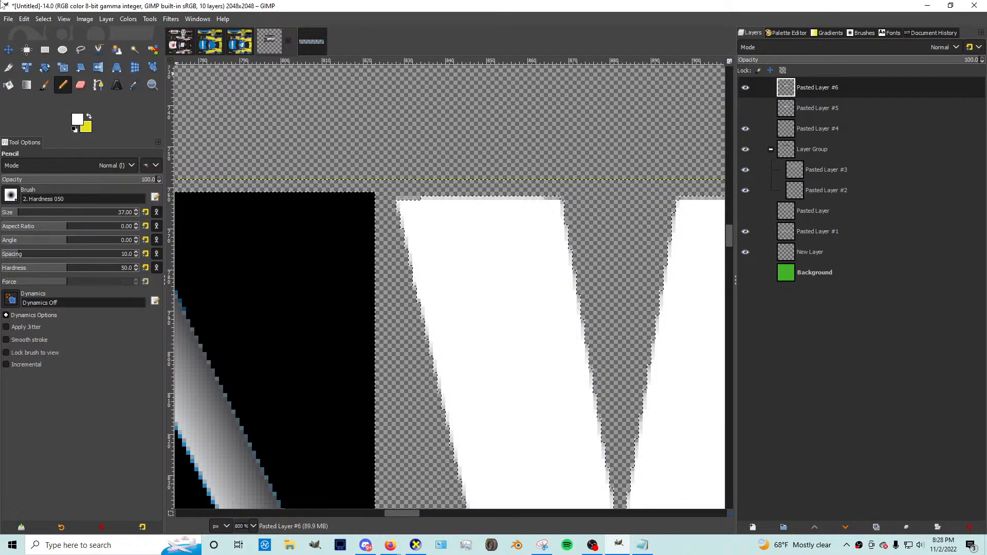
# Step: Copy the corrected Watts logo and paste it into the car template
pyautogui.doubleClick(46, 22)
pyautogui.hotkey('ctrl', 'c')
pyautogui.scroll(-5, 402, 232)
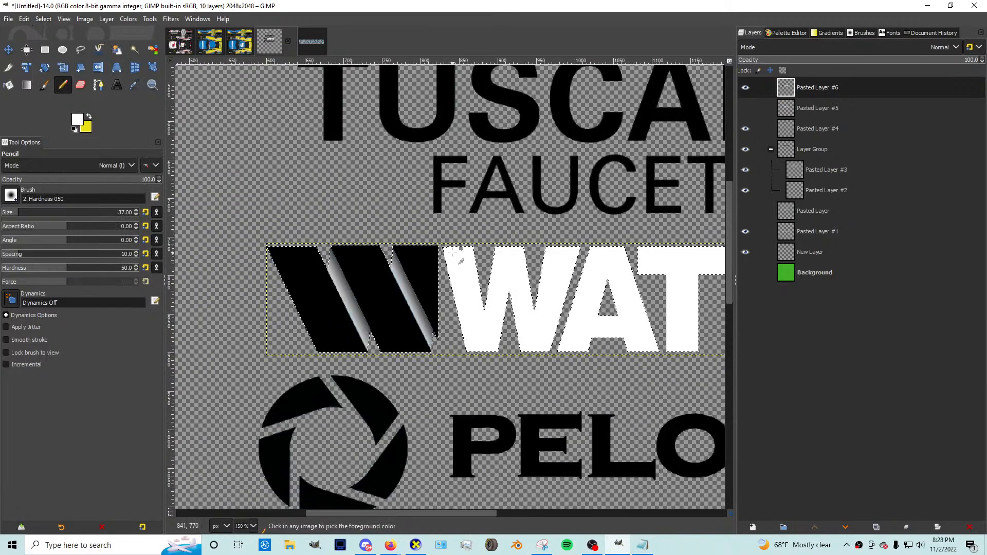
pyautogui.click(211, 50)
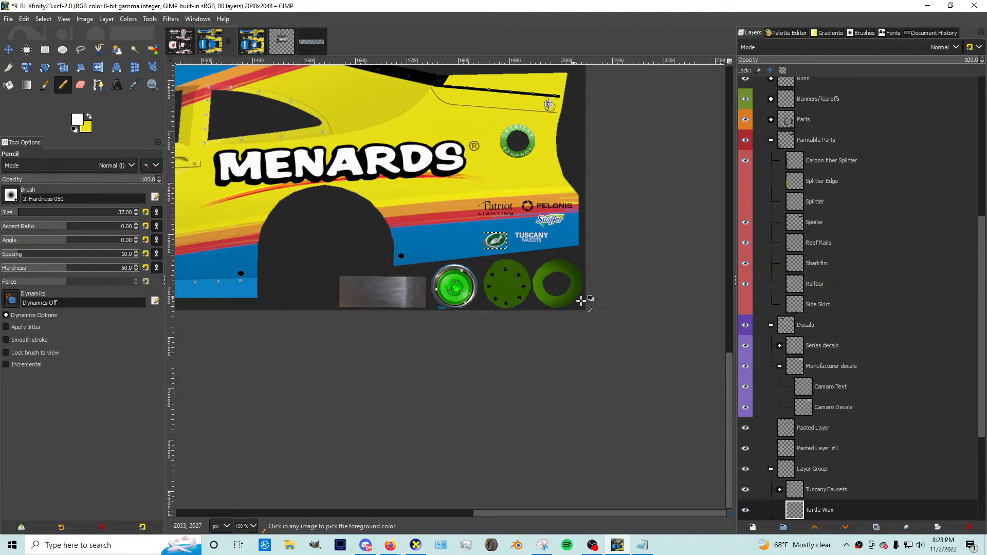
pyautogui.hotkey('ctrl', 'v')
# Step: Scale the pasted Watts logo down proportionally and place it on the blue band between the rear wheel opening and Turtle Wax
pyautogui.hotkey('shift', 's')
pyautogui.moveTo(676, 290); pyautogui.dragTo(403, 229)
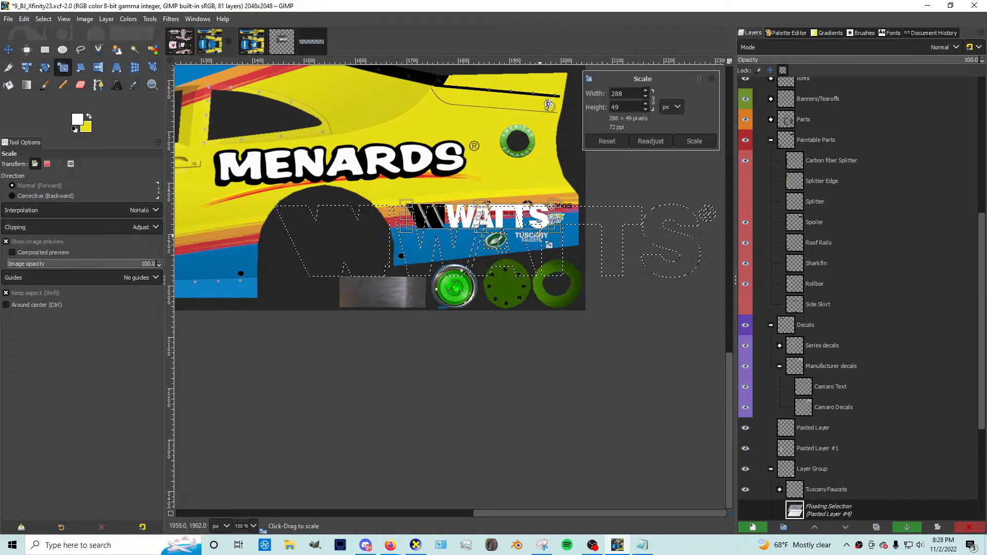
pyautogui.moveTo(554, 230); pyautogui.dragTo(502, 221)
pyautogui.scroll(2, 484, 213)
pyautogui.moveTo(424, 212); pyautogui.dragTo(376, 304)
pyautogui.moveTo(335, 303); pyautogui.dragTo(384, 291)
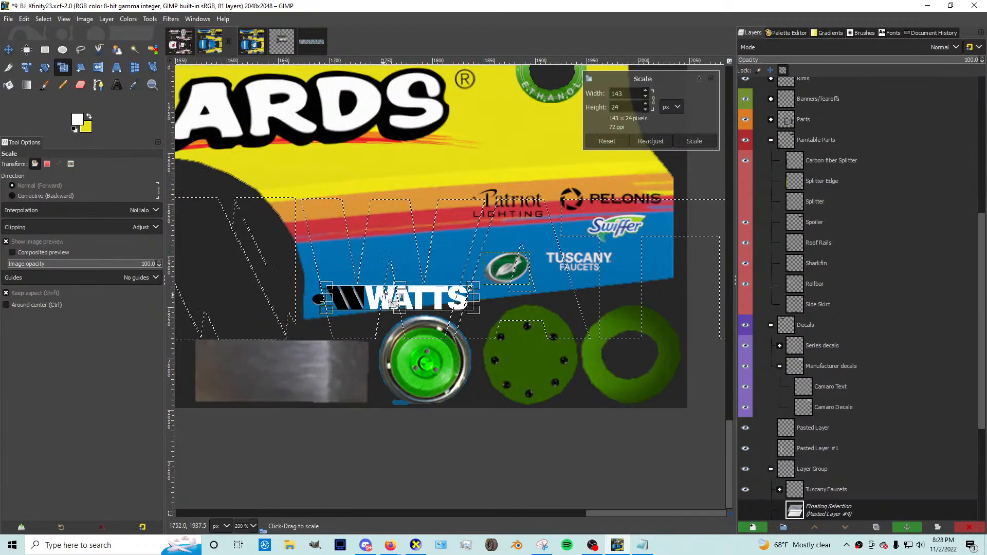
pyautogui.moveTo(475, 316); pyautogui.dragTo(388, 279)
pyautogui.press('Return')
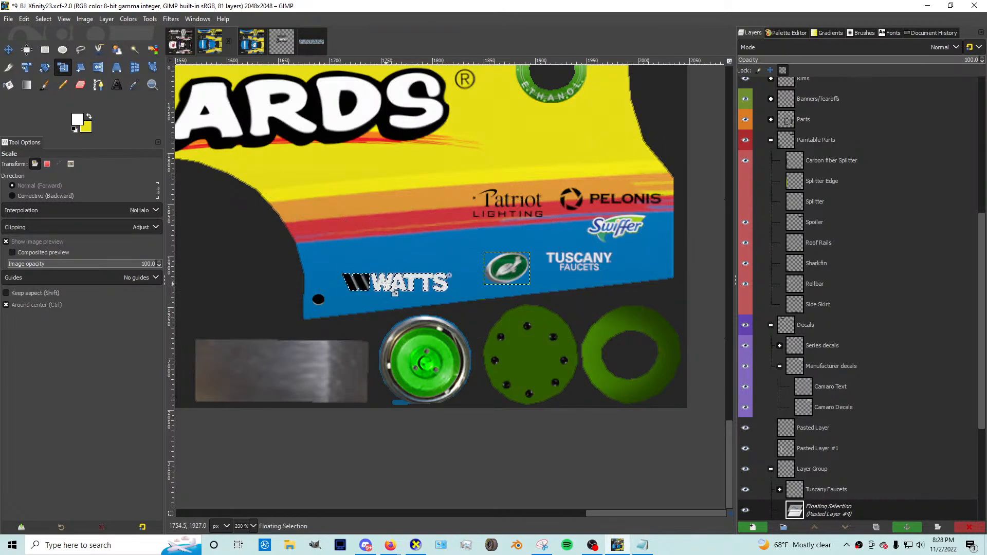
# Step: Turn the floating selection into a layer and name it Watts
pyautogui.hotkey('ctrl', 'h')
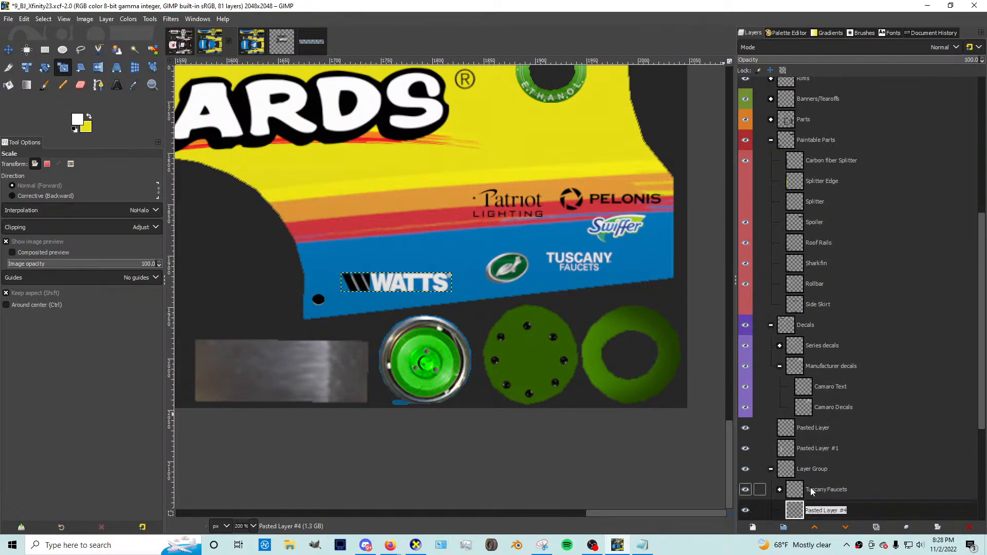
pyautogui.write('Watts')
pyautogui.press('Return')
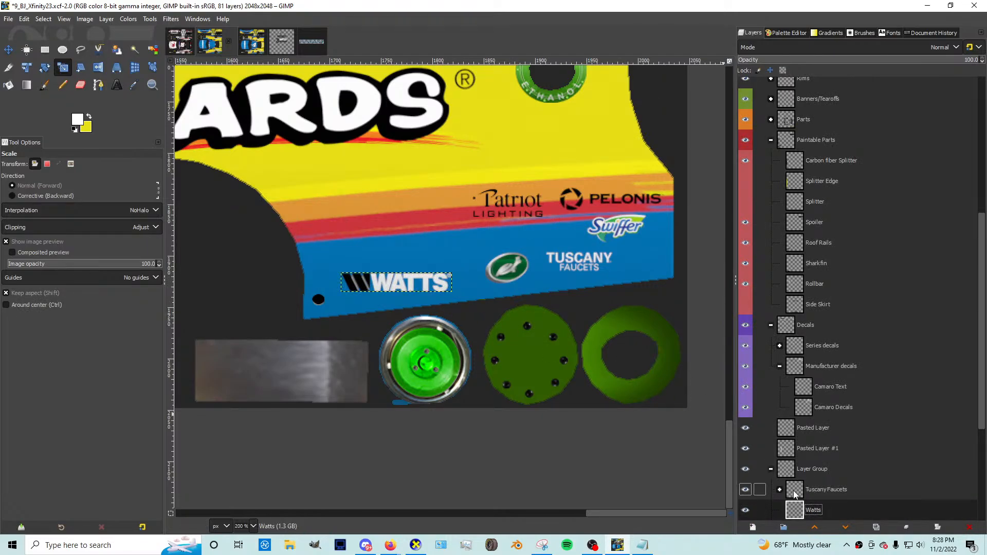
# Step: Move the Watts and Turtle Wax layers above the Tuscany Faucets group, and make the Pelonis layer active
pyautogui.scroll(-2, 794, 494)
pyautogui.moveTo(811, 418); pyautogui.dragTo(815, 393)
pyautogui.moveTo(816, 439); pyautogui.dragTo(817, 406)
pyautogui.click(812, 439)
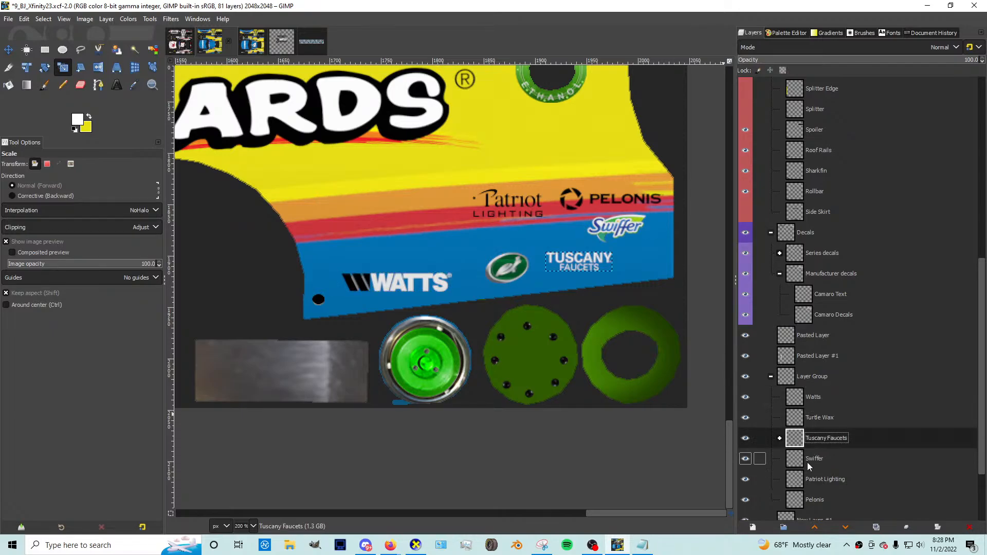
pyautogui.click(807, 461)
pyautogui.click(808, 483)
pyautogui.click(809, 502)
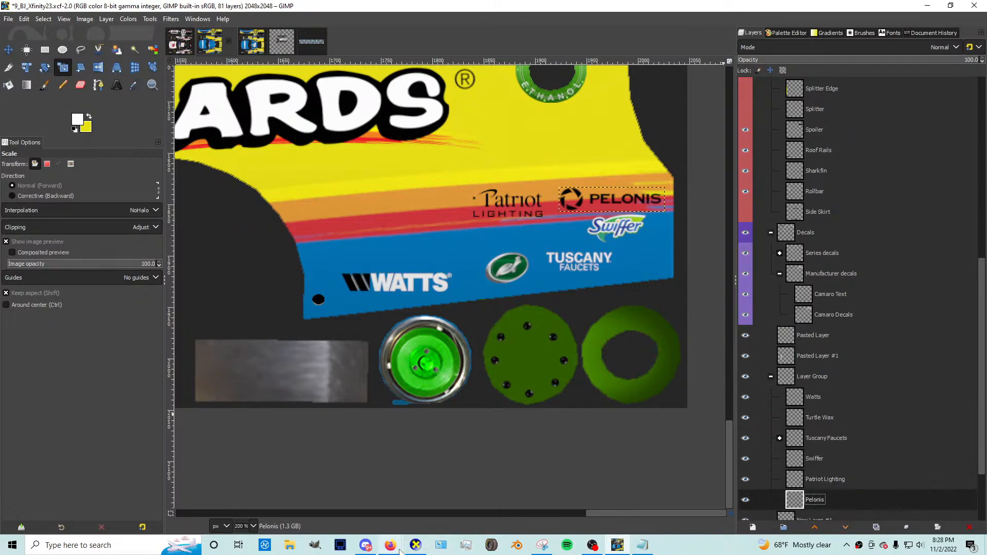
# Step: Bring up the Bristol reference photo to check the rear quarter decals, and move its window clear of the car template
pyautogui.moveTo(393, 546)
pyautogui.click(509, 503)
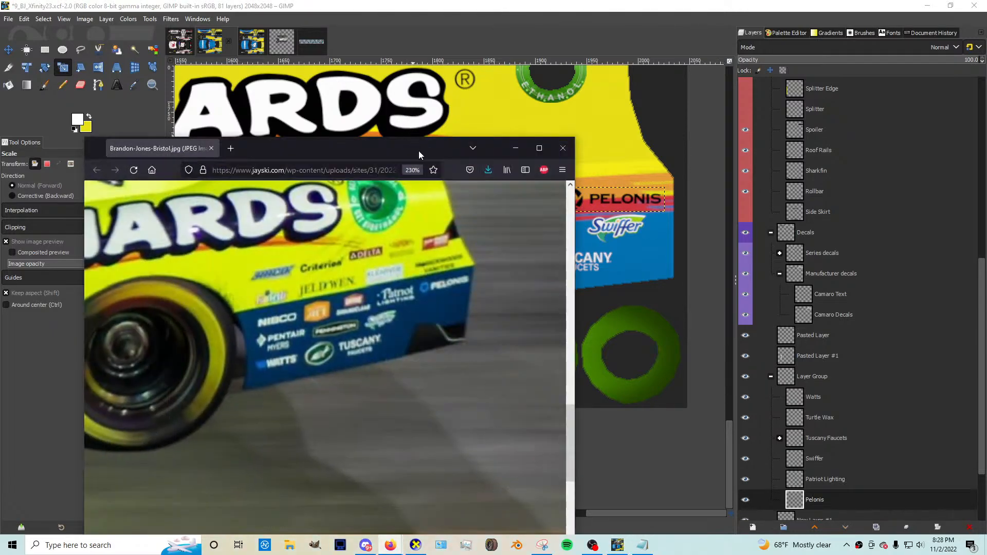
pyautogui.moveTo(419, 155); pyautogui.dragTo(986, 160)
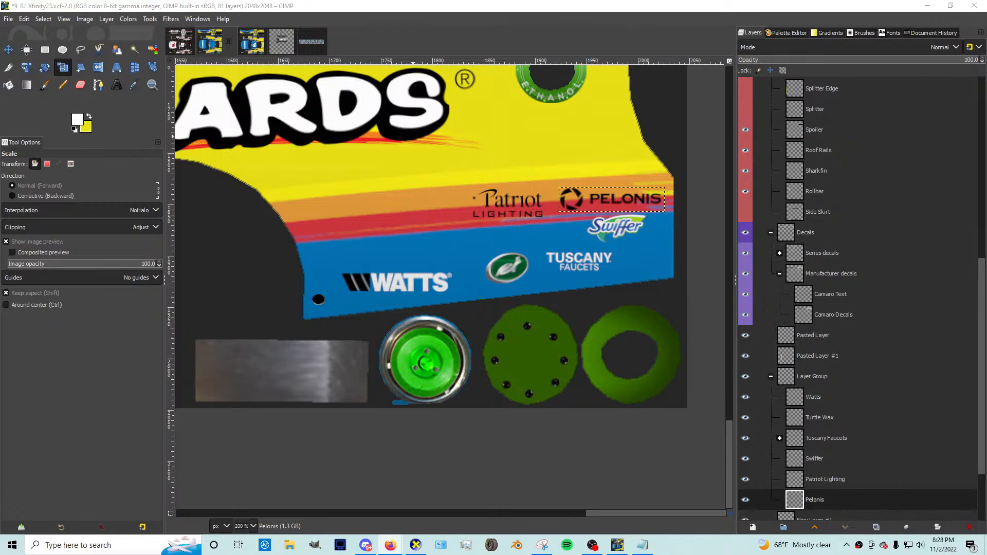
# Step: Search Google Images for "pennington logo" in Firefox and copy the Pennington Lawn & Garden Care Products logo
pyautogui.moveTo(390, 545)
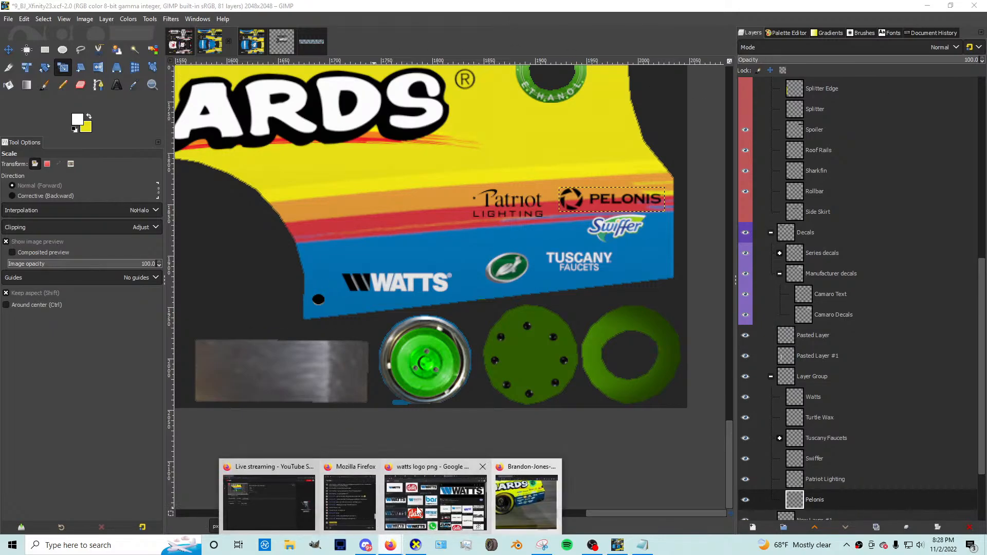
pyautogui.click(434, 494)
pyautogui.click(259, 62)
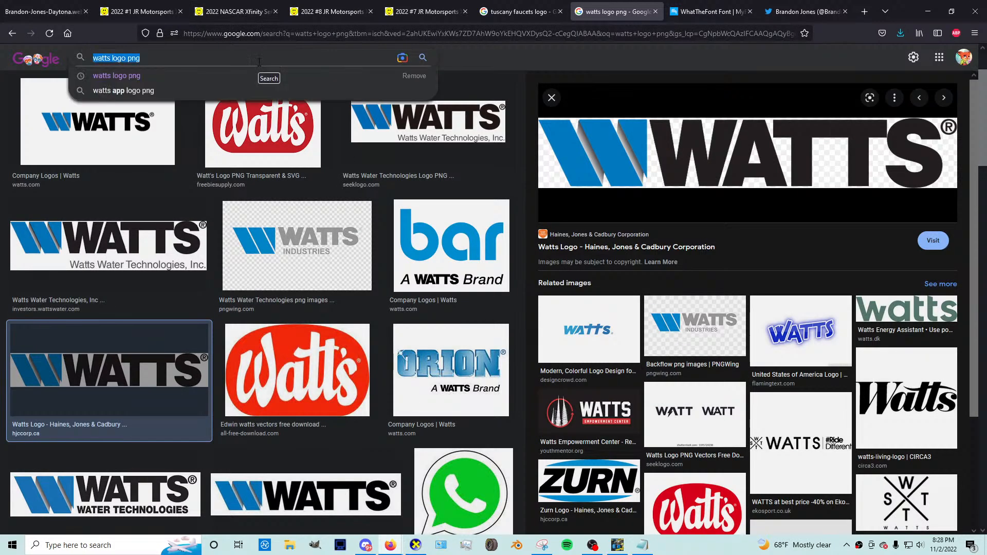
pyautogui.write('pennington logo')
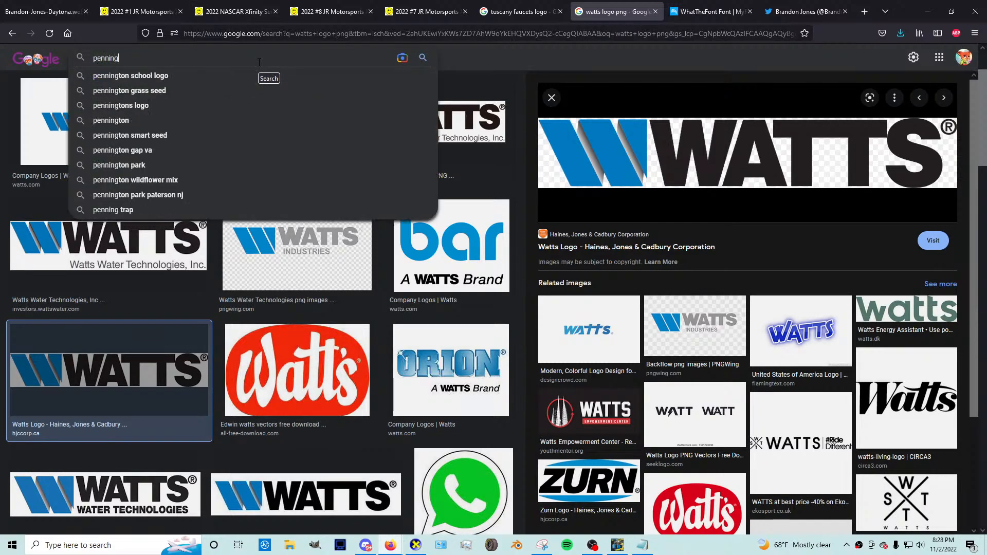
pyautogui.press('Return')
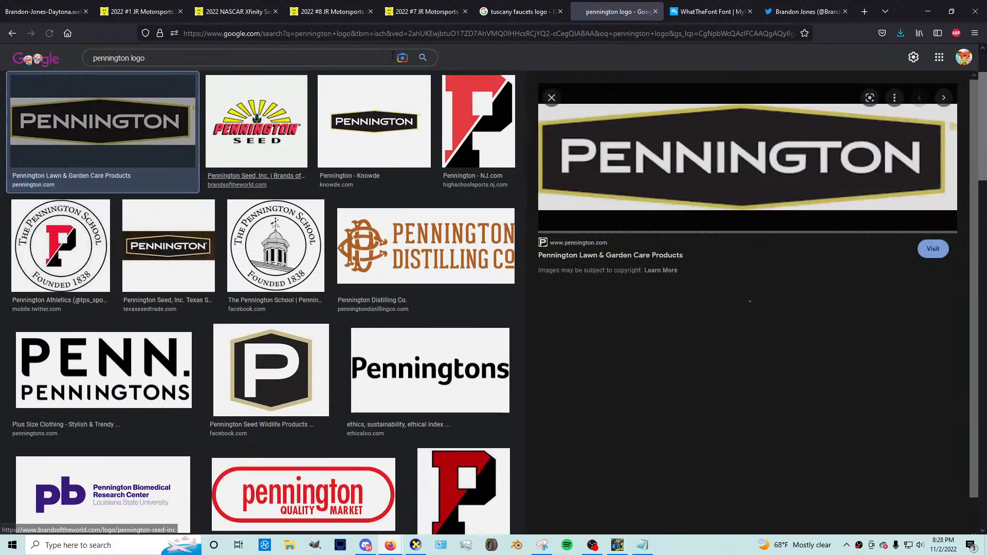
pyautogui.rightClick(683, 173)
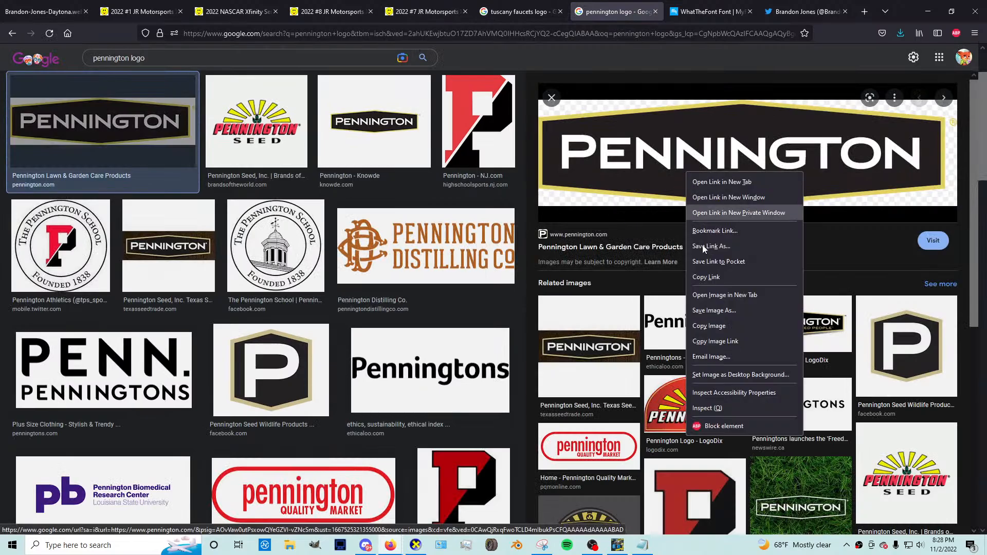
pyautogui.click(720, 316)
# Step: Switch to the car template in GIMP and paste the Pennington logo directly above the Swiffer layer
pyautogui.click(618, 546)
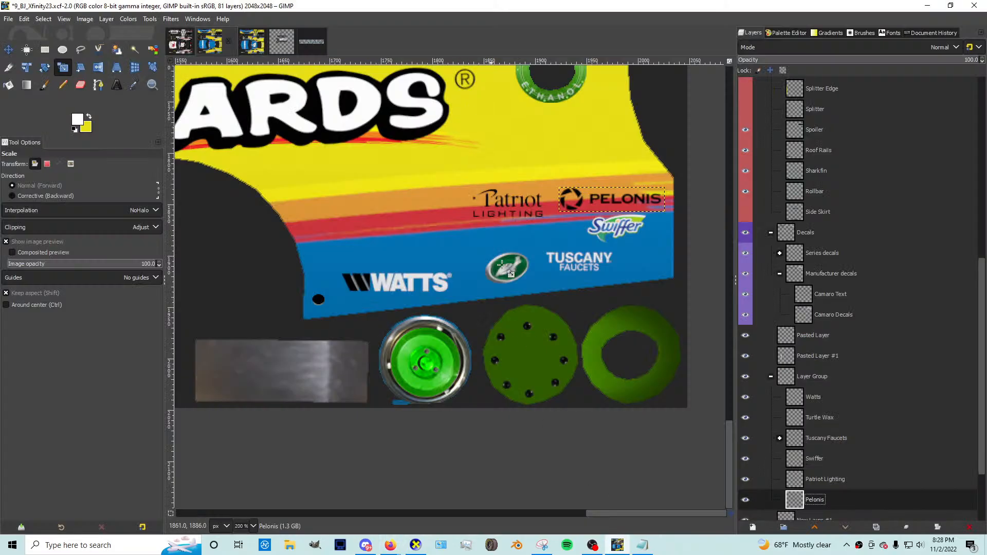
pyautogui.scroll(-2, 502, 265)
pyautogui.scroll(-2, 786, 415)
pyautogui.click(813, 369)
pyautogui.hotkey('ctrl', 'v')
# Step: Scale the Pennington logo to about 81 × 20 px between Patriot Lighting and Turtle Wax, and turn it into a layer
pyautogui.click(672, 329)
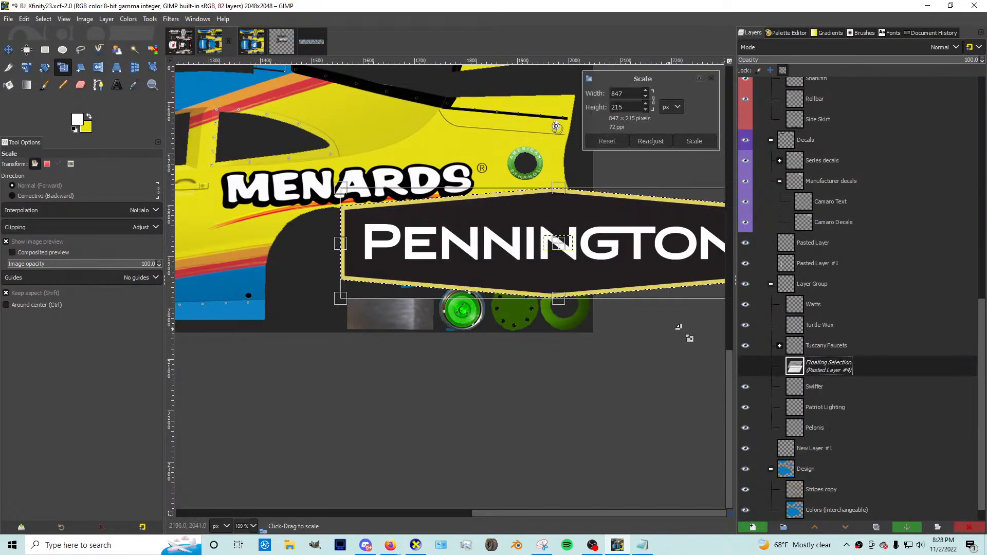
pyautogui.moveTo(678, 327); pyautogui.dragTo(563, 218)
pyautogui.scroll(2, 563, 218)
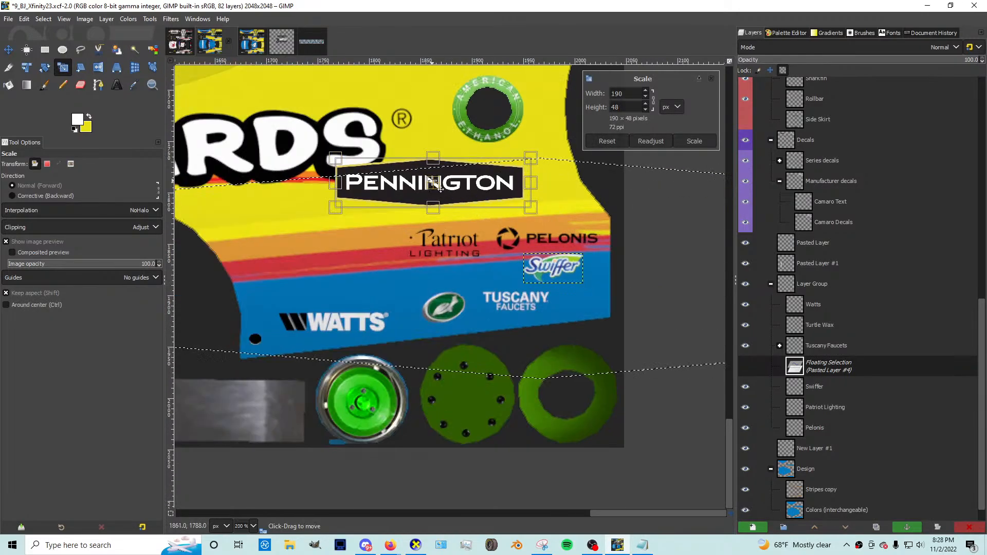
pyautogui.moveTo(433, 184); pyautogui.dragTo(433, 284)
pyautogui.moveTo(335, 308); pyautogui.dragTo(426, 289)
pyautogui.scroll(1, 494, 276)
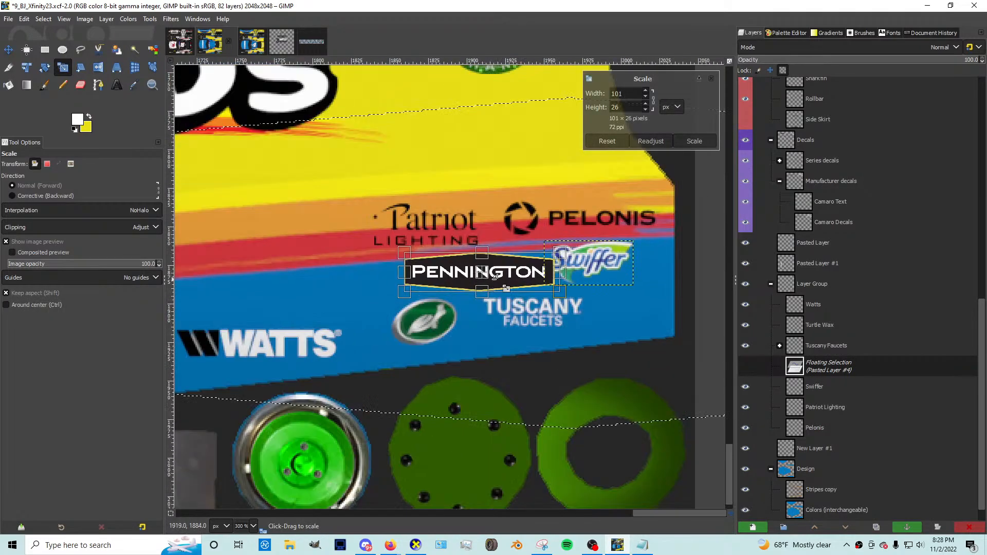
pyautogui.moveTo(495, 276); pyautogui.dragTo(462, 282)
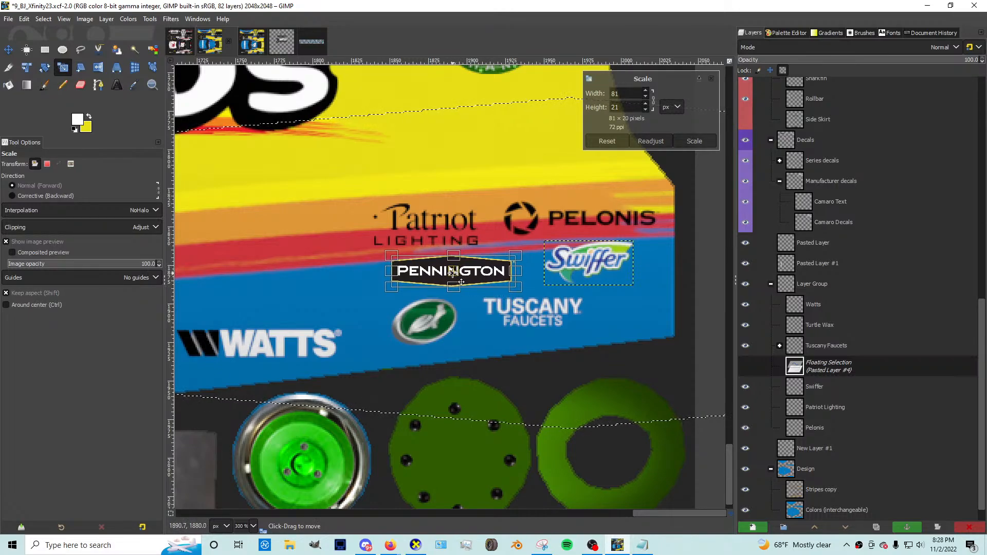
pyautogui.press('Return')
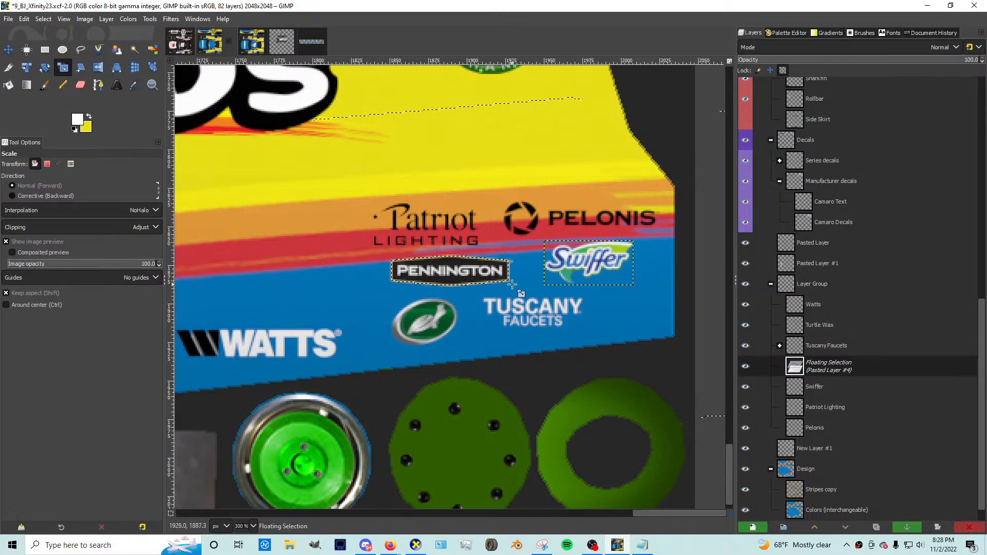
pyautogui.hotkey('ctrl', 'h')
# Step: Scale the Swiffer decal down slightly, keeping it below Pelonis on the blue band
pyautogui.click(806, 385)
pyautogui.moveTo(638, 263); pyautogui.dragTo(589, 283)
pyautogui.press('Return')
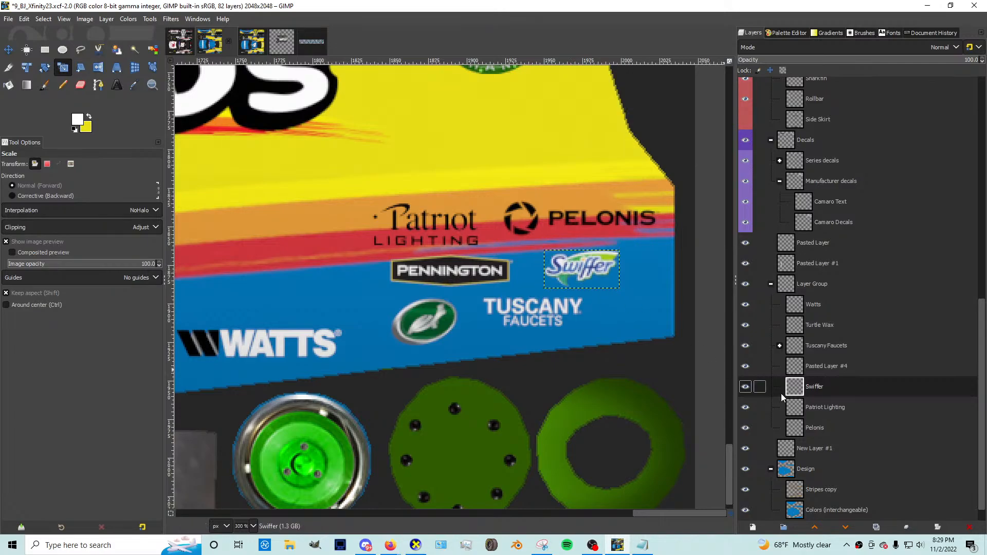
# Step: Rename the newly pasted logo layer as Pennington
pyautogui.click(817, 406)
pyautogui.click(818, 426)
pyautogui.doubleClick(812, 367)
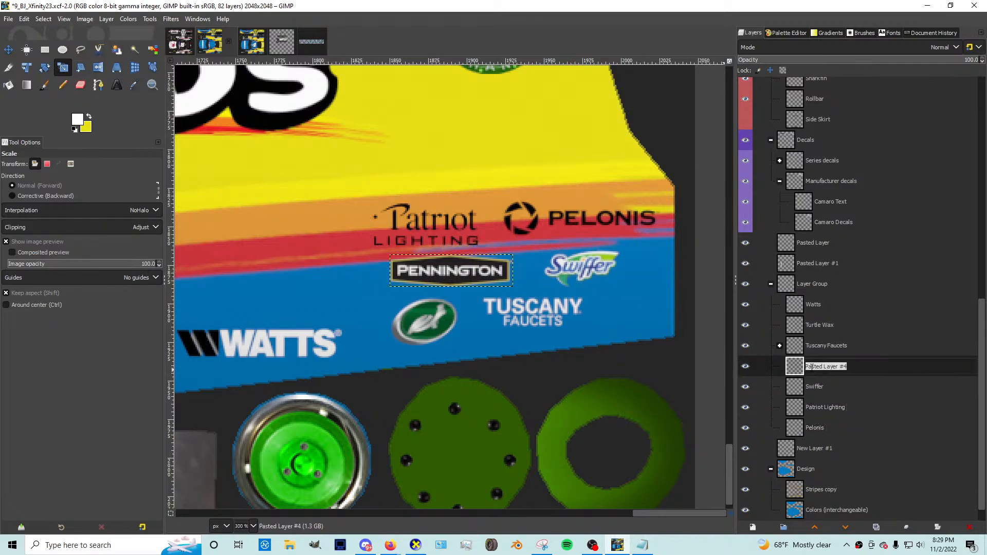
pyautogui.write('Pennington')
pyautogui.press('Return')
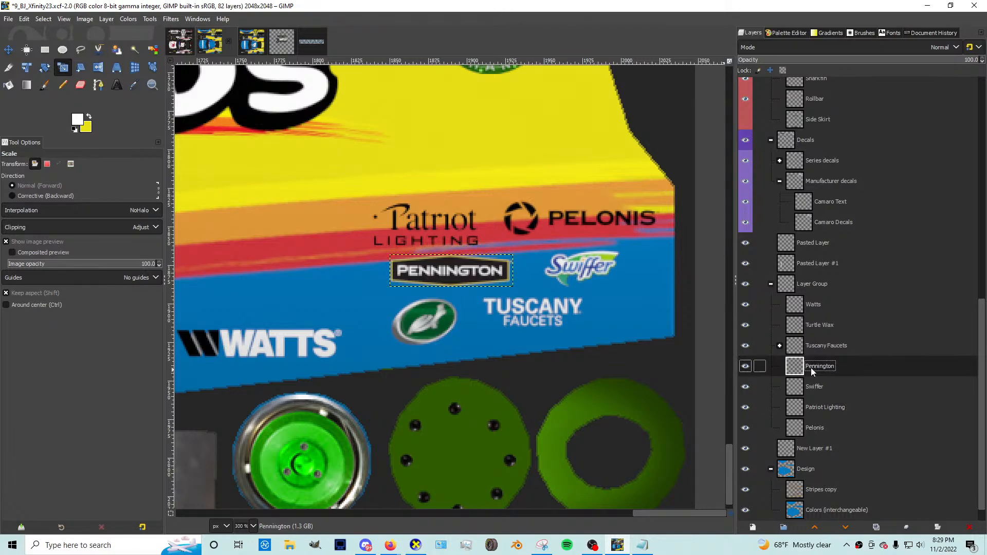
# Step: Move the Pennington decal slightly towards the rear of the car, nearer the Swiffer decal
pyautogui.click(8, 49)
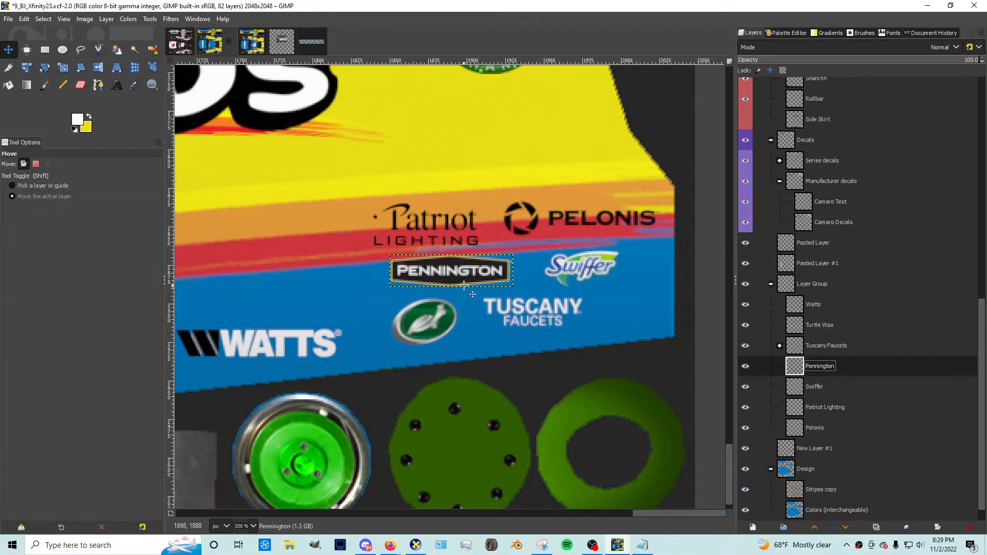
pyautogui.moveTo(464, 286); pyautogui.dragTo(476, 289)
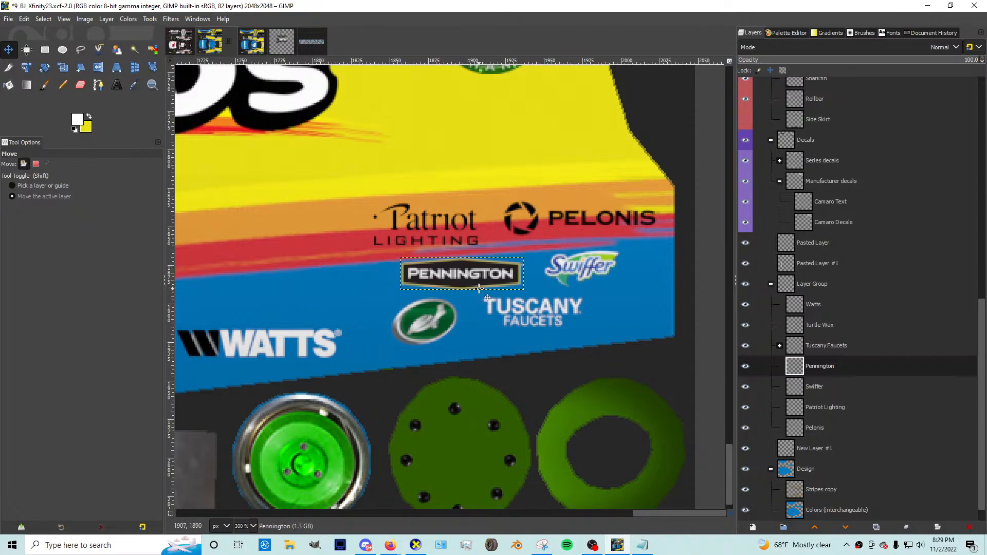
pyautogui.scroll(-2, 538, 283)
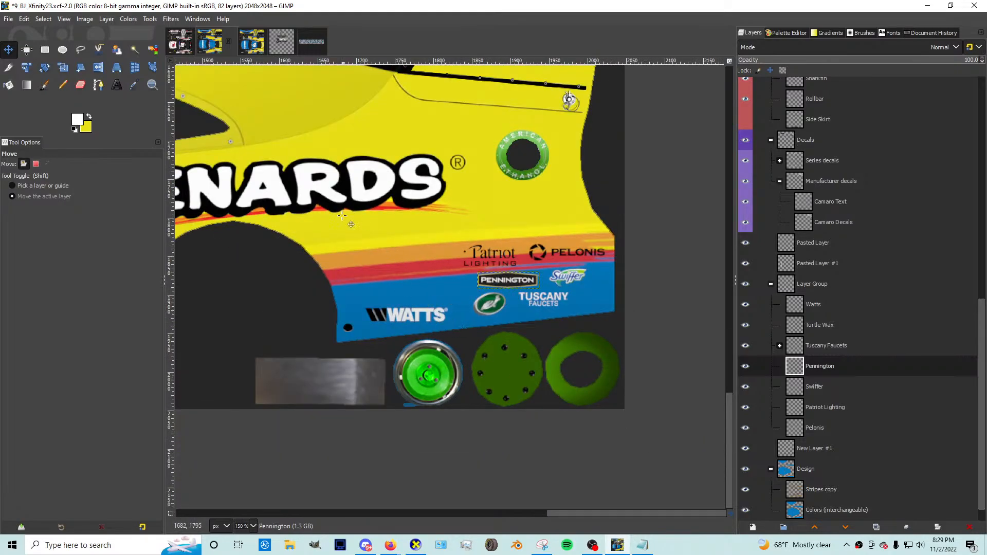
# Step: Switch to Firefox and search Google Images for "pentair myers logo"
pyautogui.click(391, 543)
pyautogui.click(418, 508)
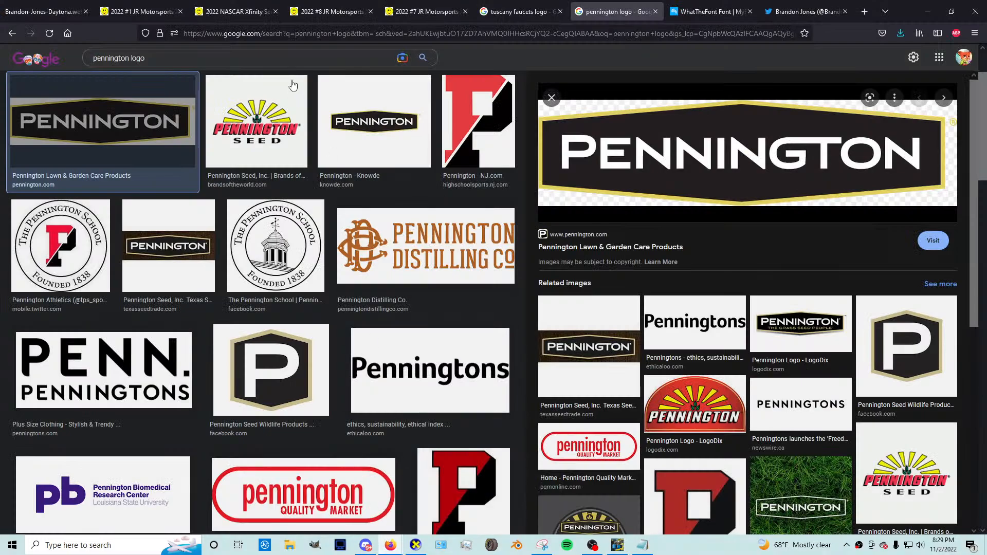
pyautogui.click(287, 62)
pyautogui.hotkey('ctrl', 'a')
pyautogui.write('pent')
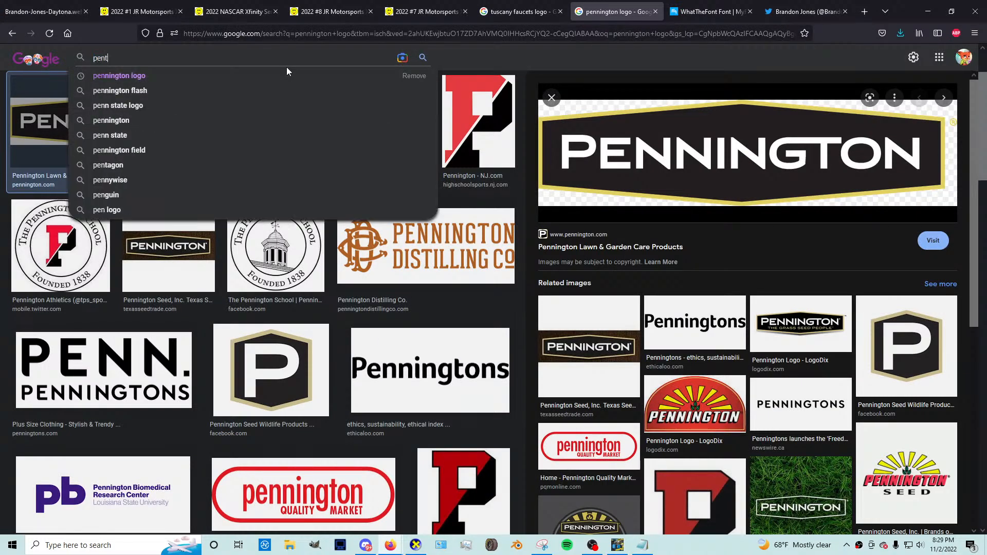
pyautogui.write('air myers logo')
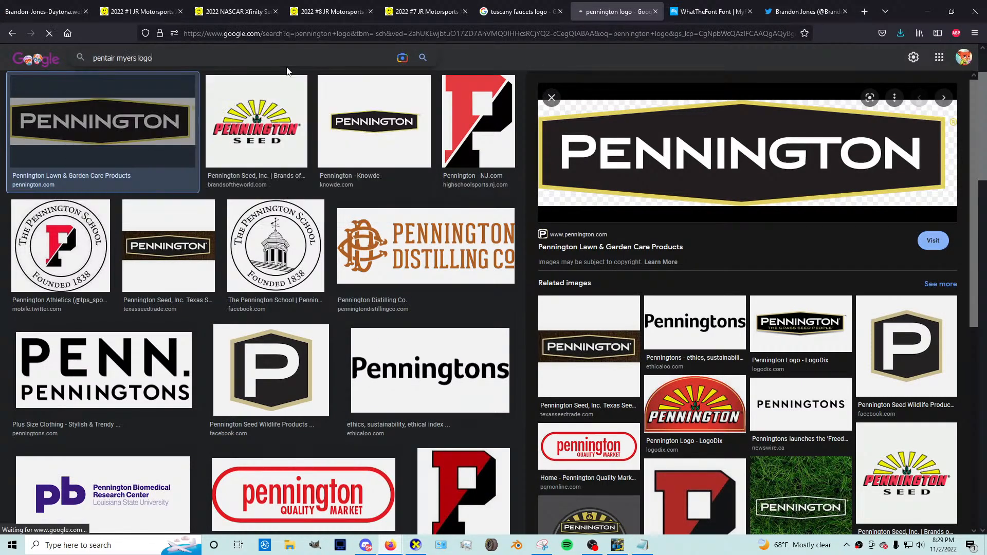
pyautogui.press('Return')
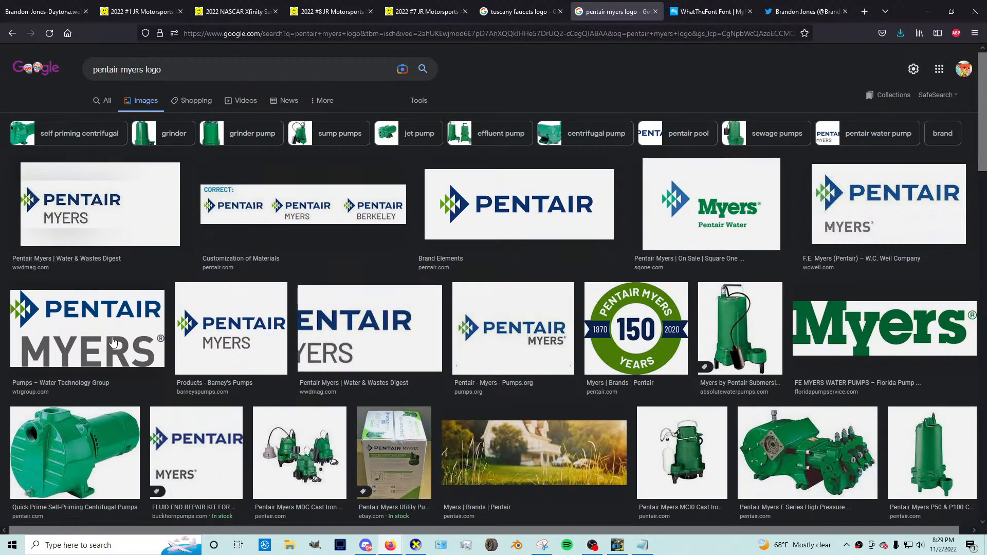
# Step: Compare the Pentair Myers logo results and select the Water & Wastes Digest version
pyautogui.click(105, 224)
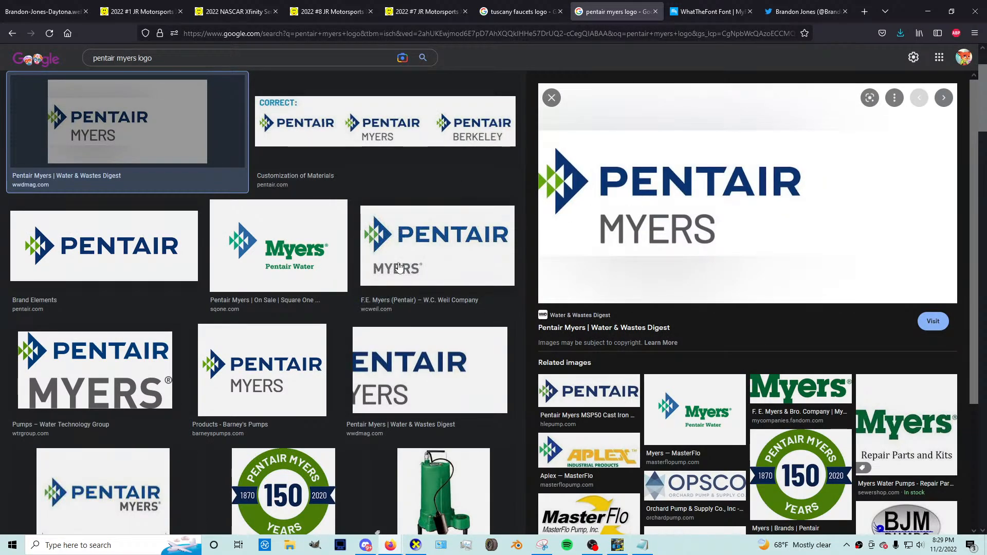
pyautogui.click(284, 343)
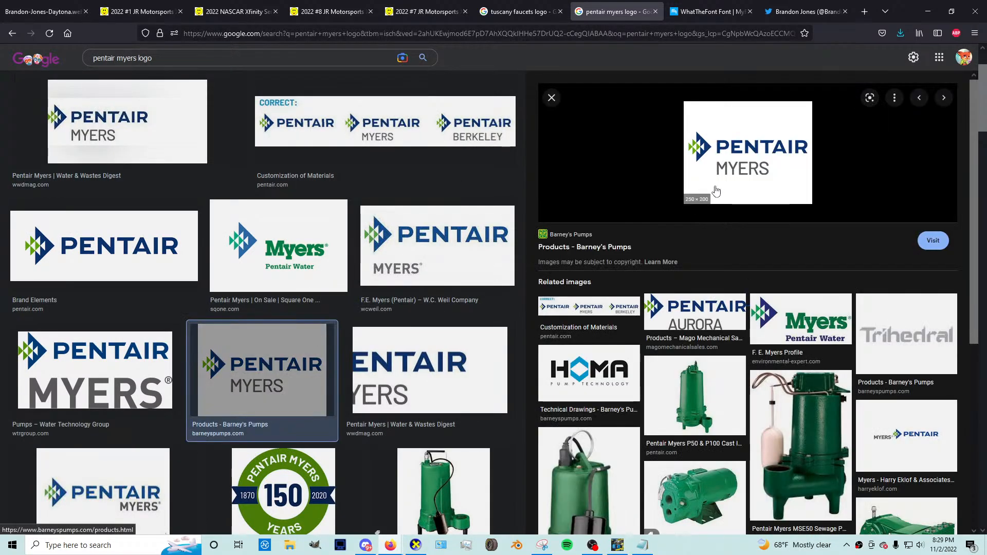
pyautogui.click(166, 134)
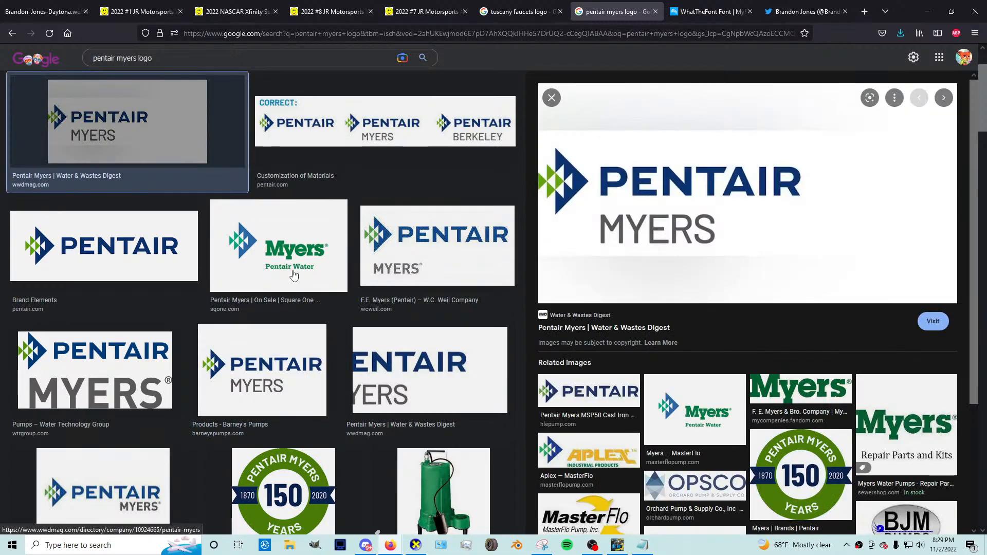
pyautogui.click(408, 259)
pyautogui.click(128, 125)
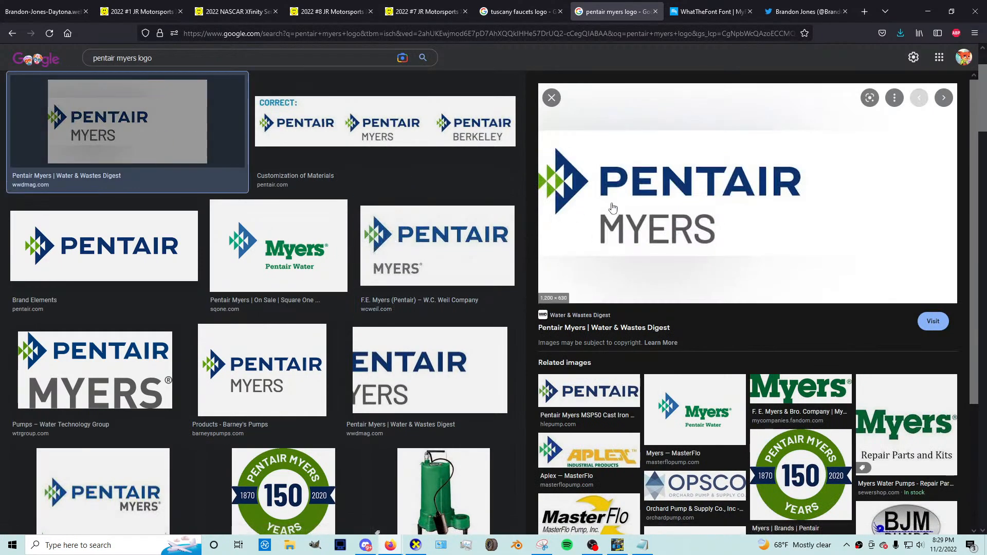
# Step: Open the selected Pentair Myers image in its own tab, copy it, and return to the car template in GIMP
pyautogui.rightClick(612, 205)
pyautogui.click(652, 309)
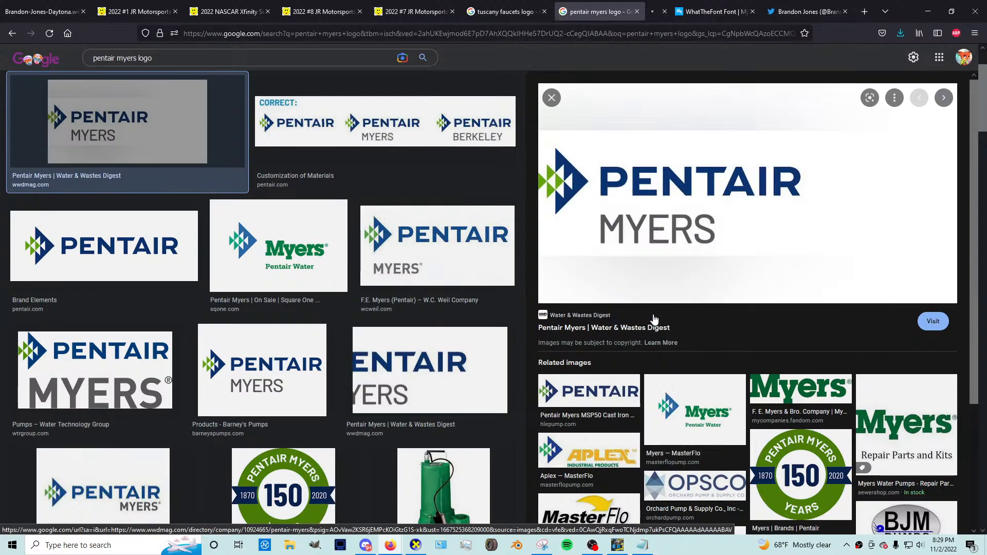
pyautogui.click(636, 16)
pyautogui.rightClick(505, 245)
pyautogui.click(519, 266)
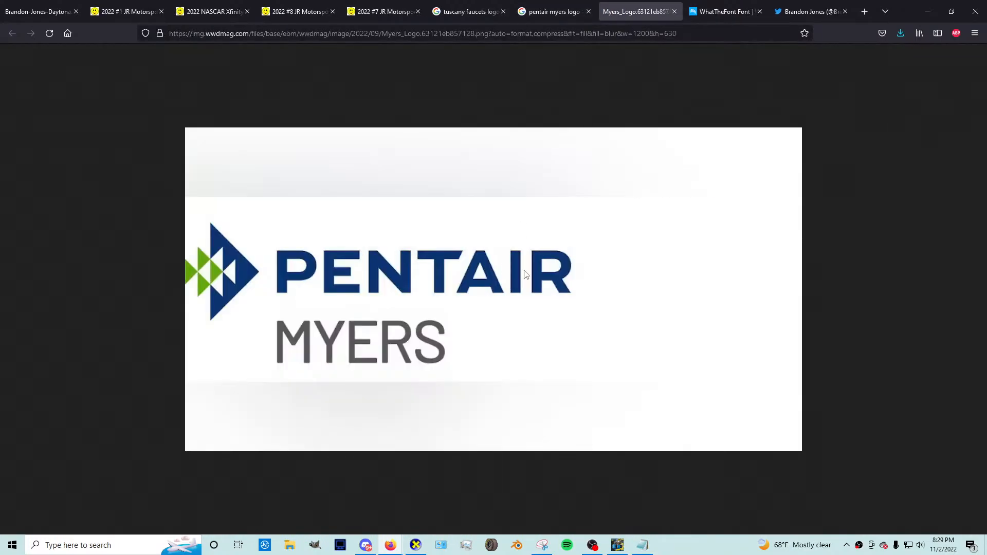
pyautogui.click(616, 546)
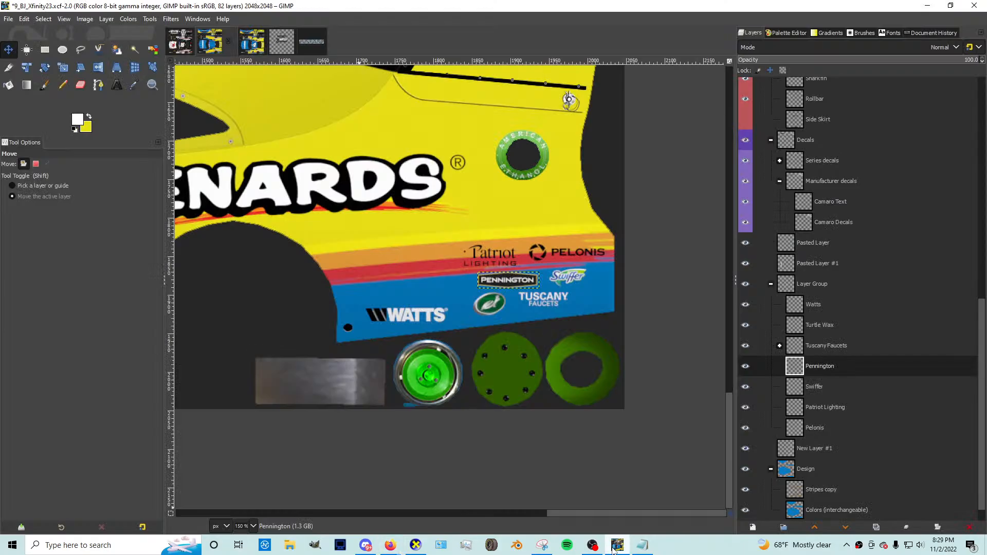
# Step: Paste the Pentair Myers logo as a new layer in the sponsor logo image and move it below the Pelonis logo
pyautogui.click(282, 46)
pyautogui.hotkey('ctrl', 'v')
pyautogui.hotkey('shift', 'ctrl', 'n')
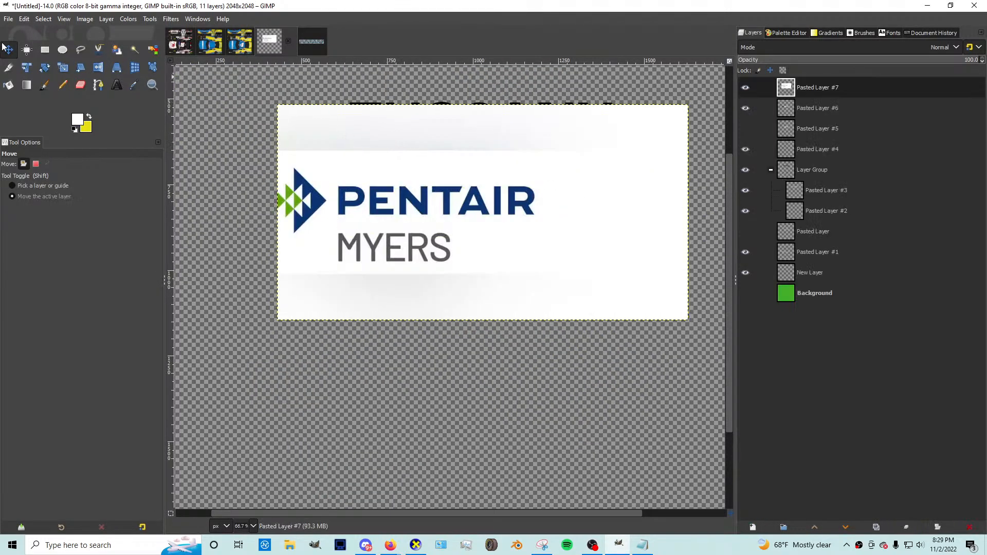
pyautogui.moveTo(349, 225); pyautogui.dragTo(309, 410)
# Step: Crop the pasted layer tightly around the Pentair Myers logo, to about 790 × 329 px
pyautogui.hotkey('shift', 'c')
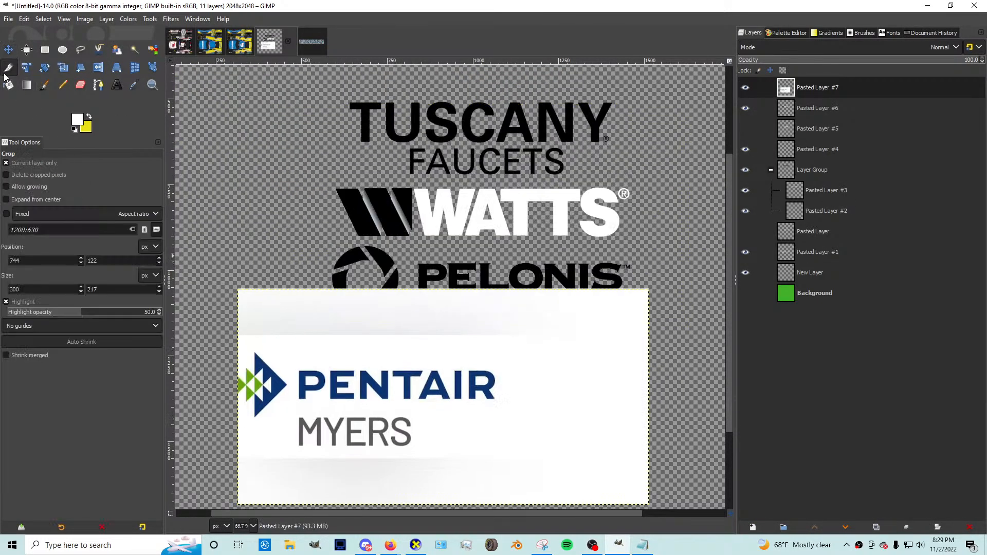
pyautogui.scroll(-3, 288, 224)
pyautogui.moveTo(230, 230); pyautogui.dragTo(513, 348)
pyautogui.press('Return')
# Step: Remove the white background from the Pentair Myers layer using Color to Alpha with white
pyautogui.click(128, 19)
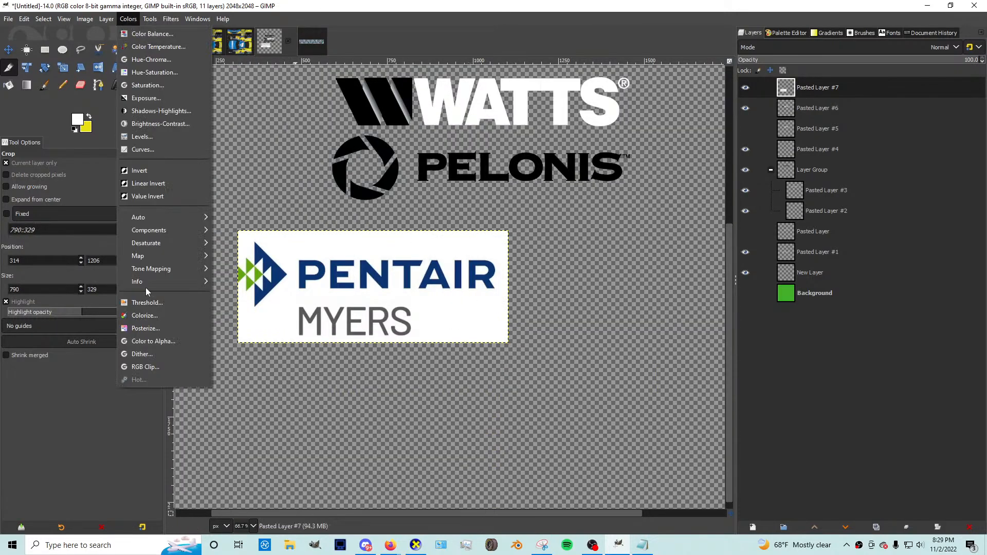
pyautogui.click(156, 334)
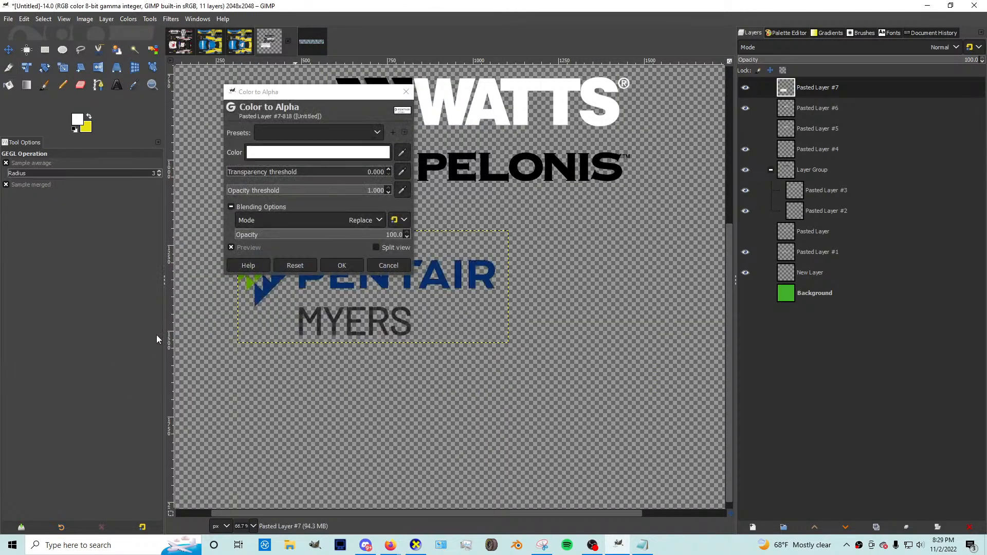
pyautogui.click(342, 266)
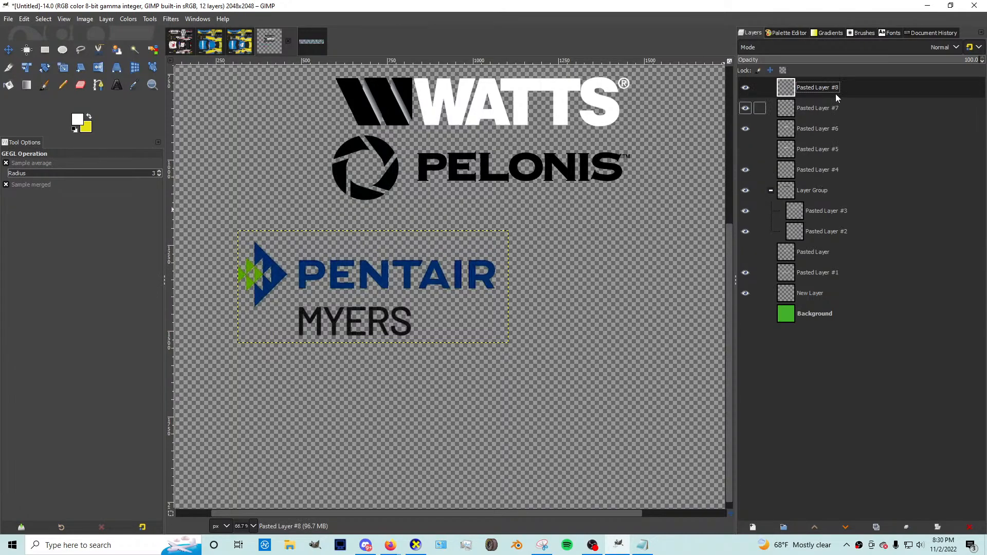
# Step: Select the Pentair Myers logo's shape with Alpha to Selection and invert the selection
pyautogui.rightClick(829, 89)
pyautogui.click(868, 435)
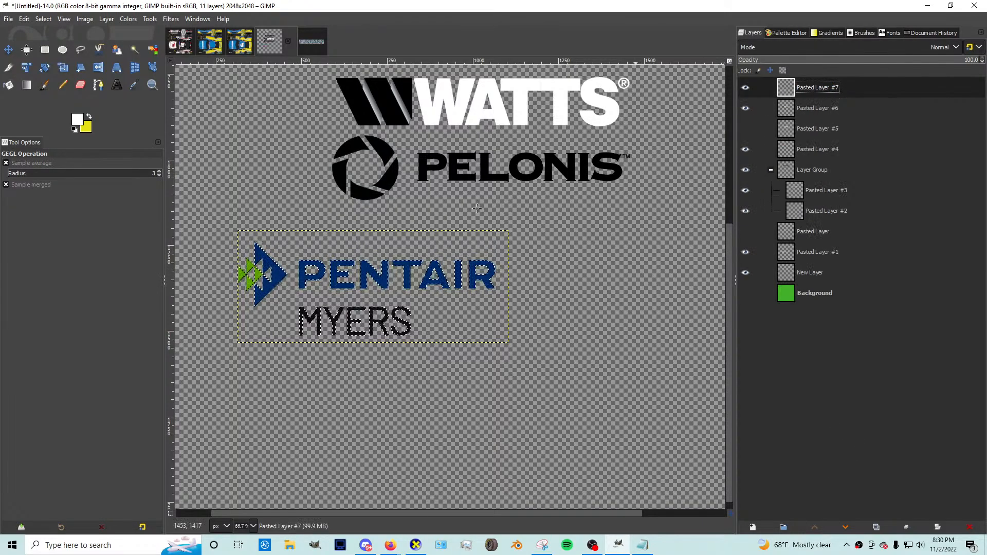
pyautogui.click(43, 21)
pyautogui.click(52, 60)
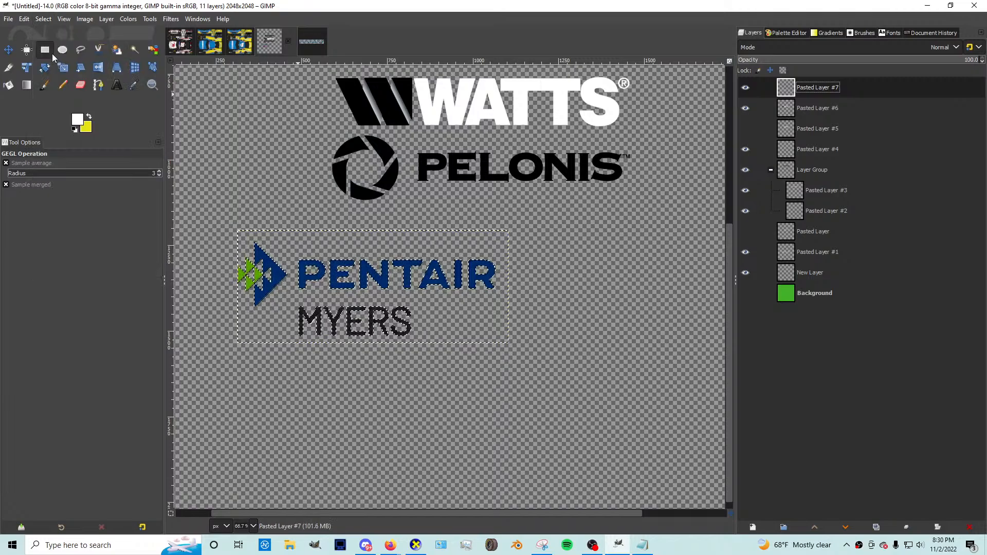
# Step: Set up the Pencil tool with black as the foreground color and a brush size of 1913
pyautogui.click(63, 85)
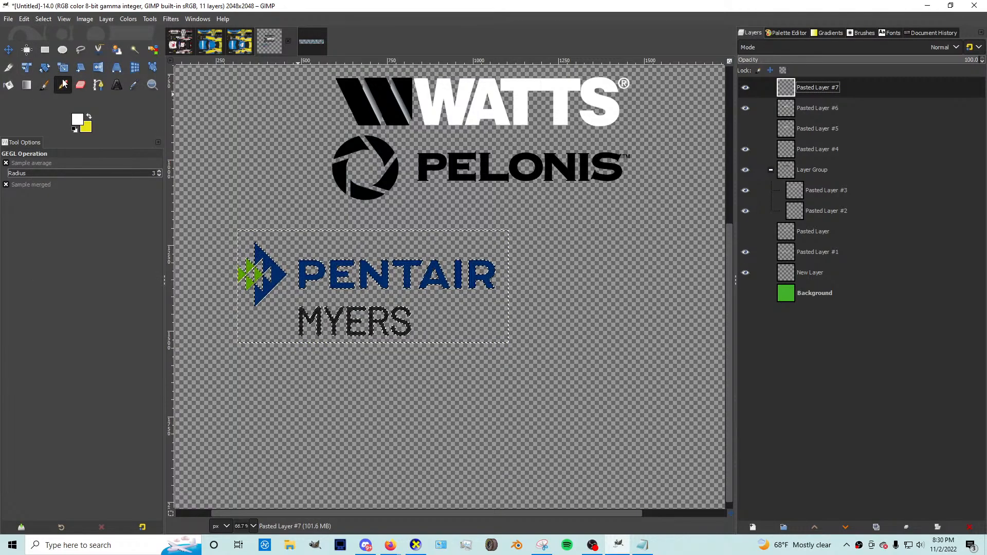
pyautogui.click(76, 122)
pyautogui.click(646, 214)
pyautogui.click(632, 249)
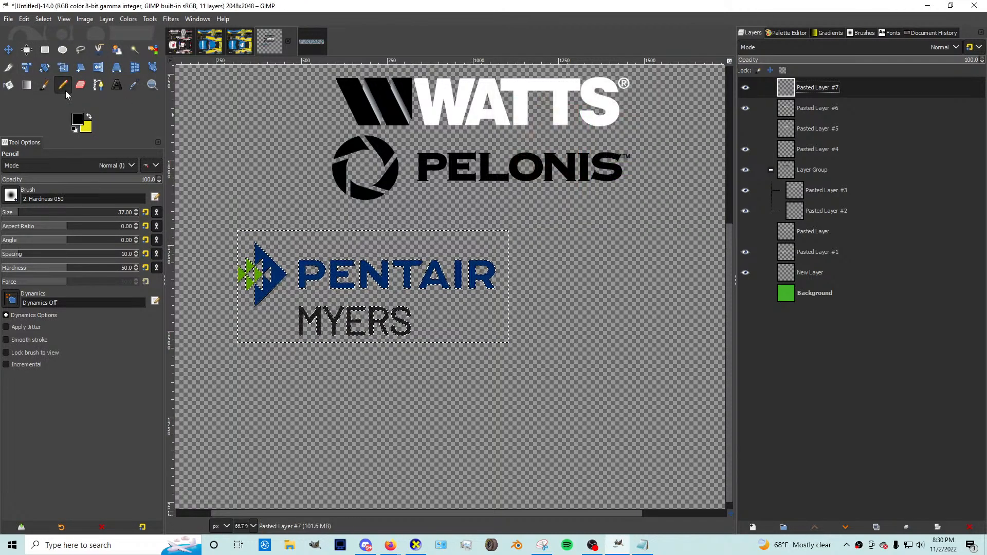
pyautogui.moveTo(245, 268); pyautogui.dragTo(245, 278)
pyautogui.moveTo(26, 214); pyautogui.dragTo(193, 223)
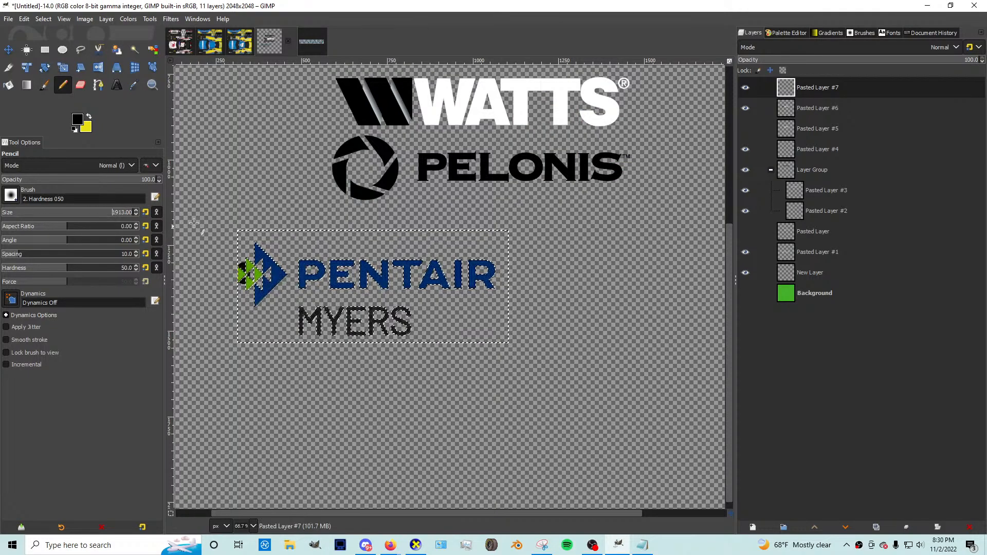
pyautogui.click(41, 20)
pyautogui.click(53, 59)
pyautogui.click(269, 263)
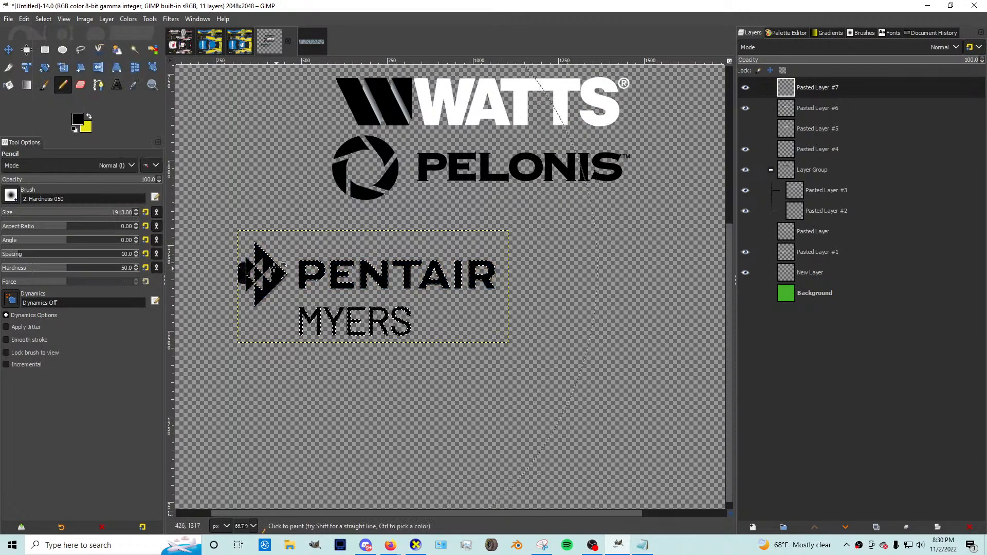
pyautogui.hotkey('ctrl', 'z')
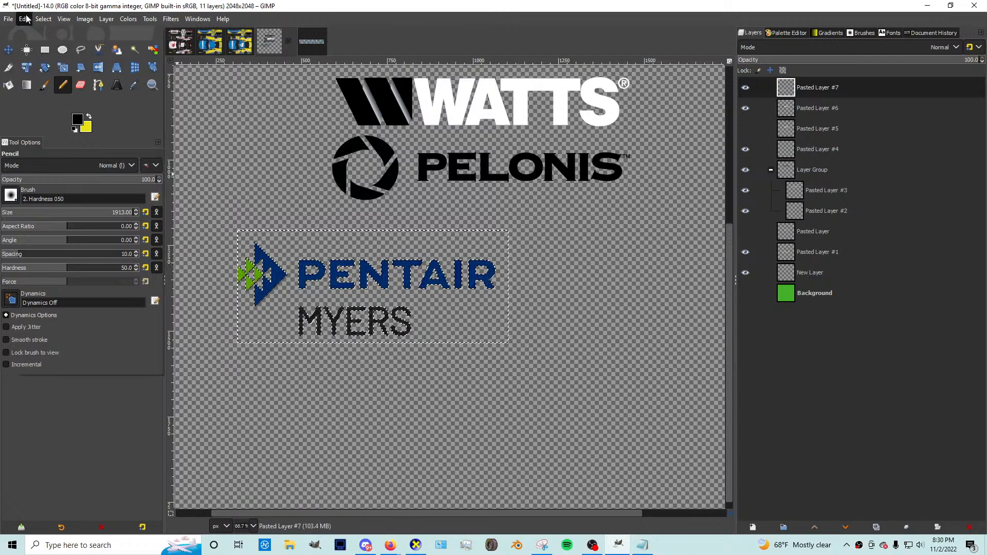
# Step: Invert the selection back onto the Pentair Myers logo, paint the whole logo black with the Pencil, and clear the selection
pyautogui.click(43, 19)
pyautogui.click(53, 60)
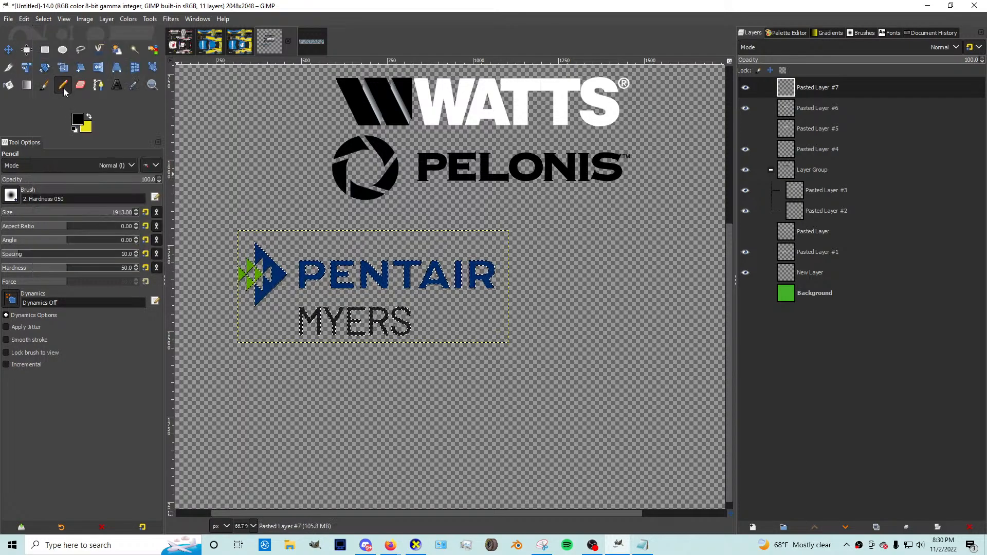
pyautogui.click(366, 282)
pyautogui.scroll(2, 366, 282)
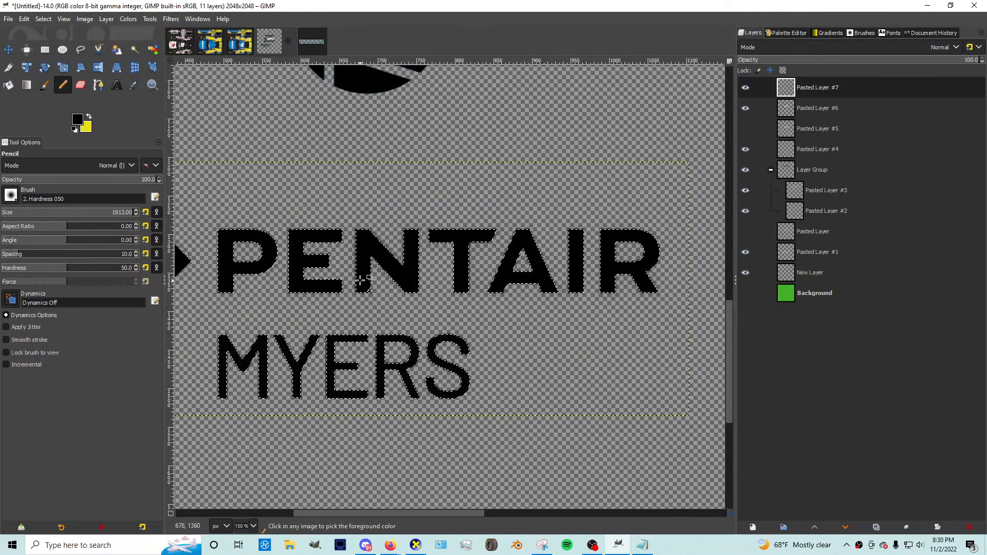
pyautogui.click(43, 19)
pyautogui.click(49, 60)
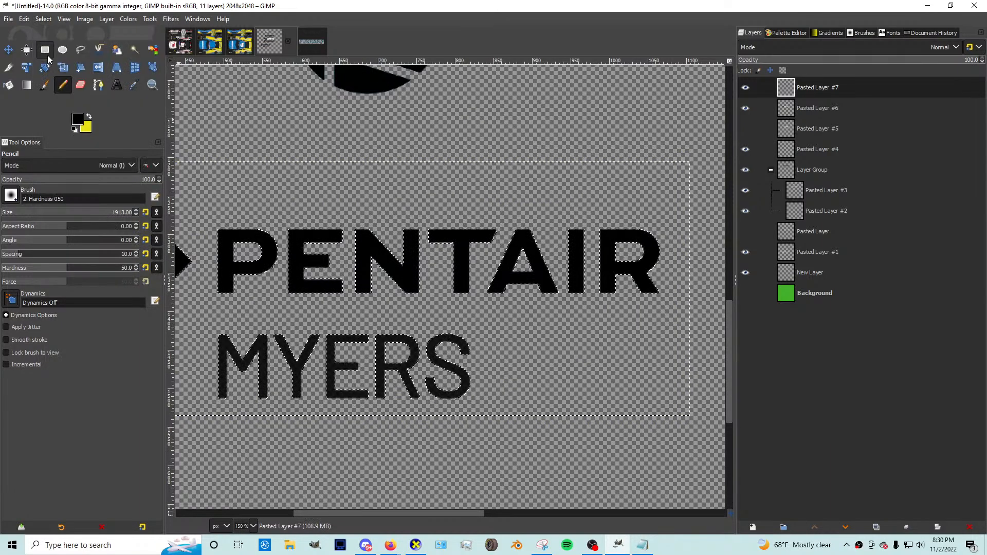
pyautogui.click(41, 20)
pyautogui.click(56, 46)
pyautogui.scroll(-1, 257, 150)
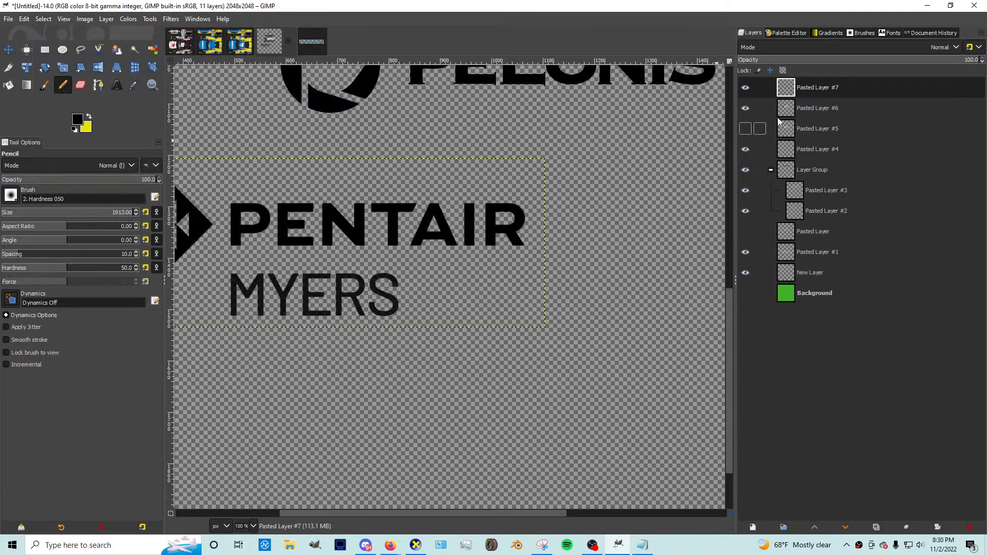
# Step: Duplicate the black Pentair Myers layer and merge the copy down to make the logo more opaque
pyautogui.hotkey('ctrl', 'shift', 'd')
pyautogui.scroll(-1, 630, 167)
pyautogui.click(786, 95)
pyautogui.hotkey('ctrl', 'shift', 'm')
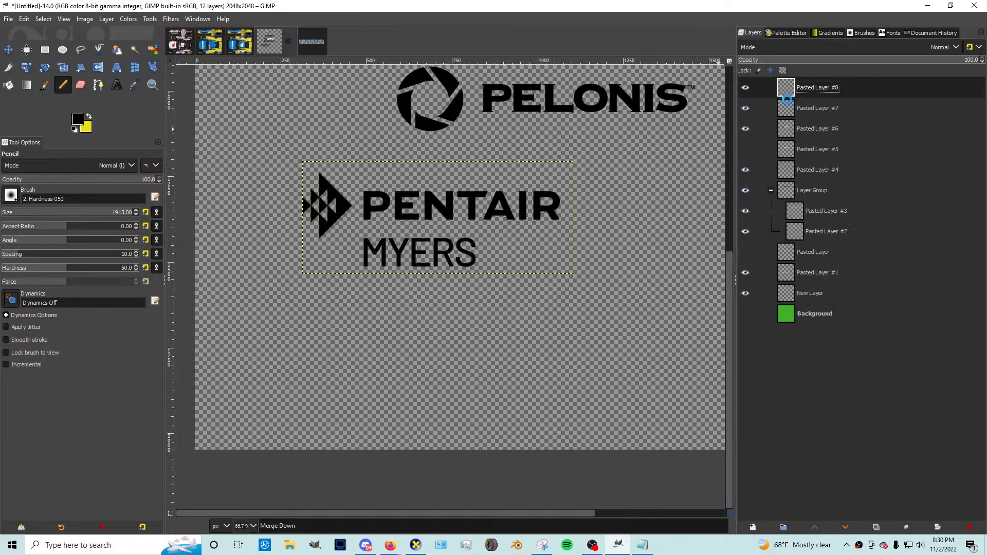
# Step: Select everything outside the Pentair Myers logo from its alpha, delete those stray pixels, and clear the selection
pyautogui.rightClick(800, 90)
pyautogui.click(840, 434)
pyautogui.click(43, 19)
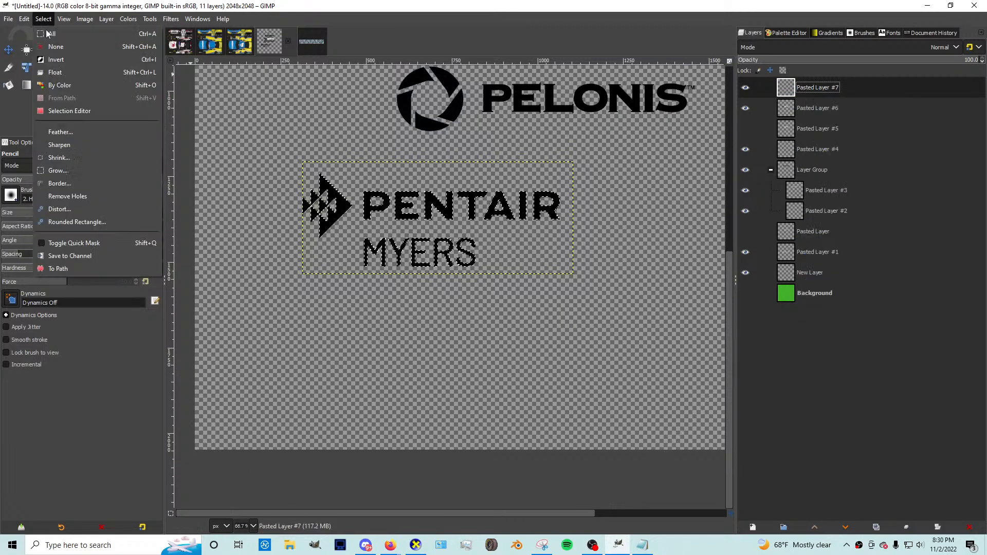
pyautogui.click(54, 63)
pyautogui.press('Delete')
pyautogui.click(48, 22)
pyautogui.click(52, 47)
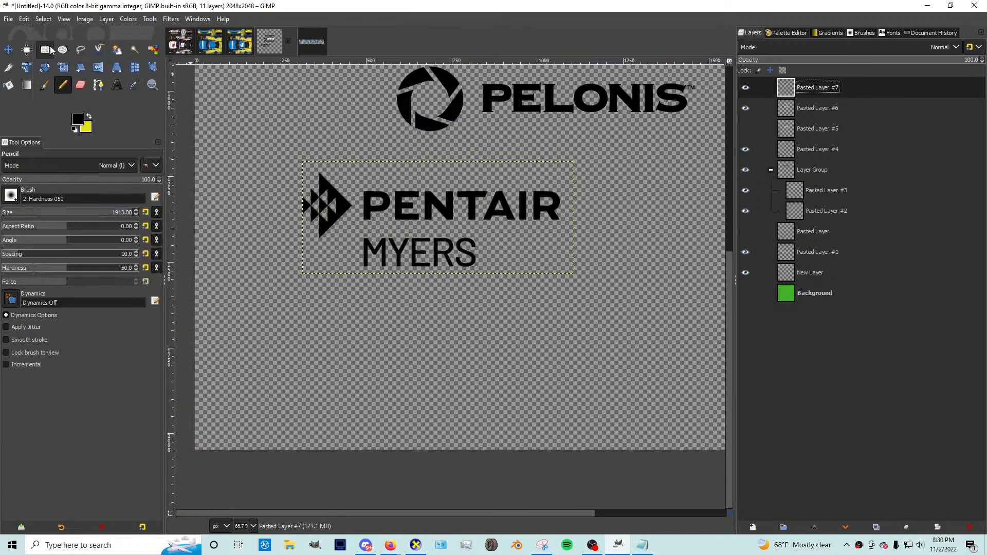
# Step: Select the Pentair Myers logo's shape with Alpha to Selection and copy it
pyautogui.hotkey('ctrl', 'c')
pyautogui.rightClick(806, 91)
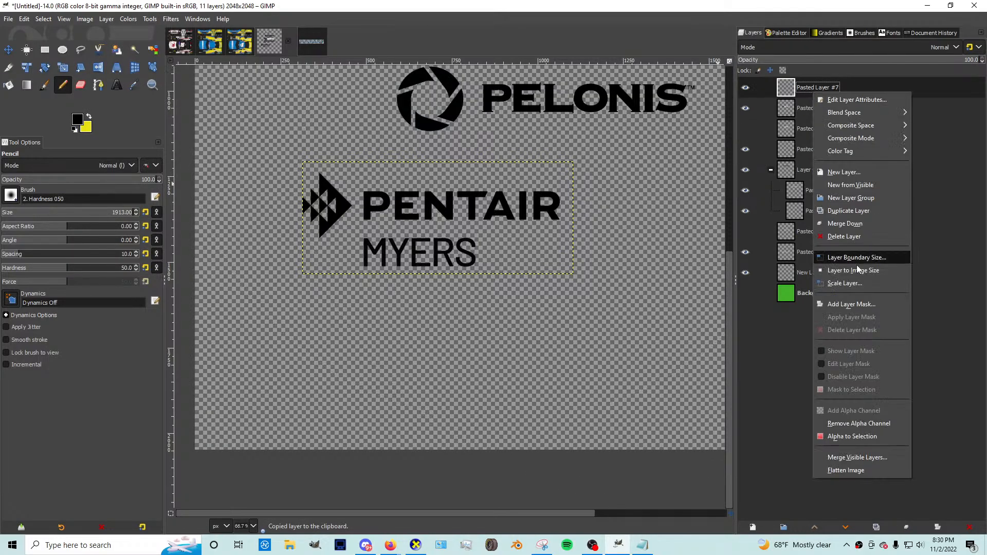
pyautogui.click(854, 435)
pyautogui.hotkey('ctrl', 'c')
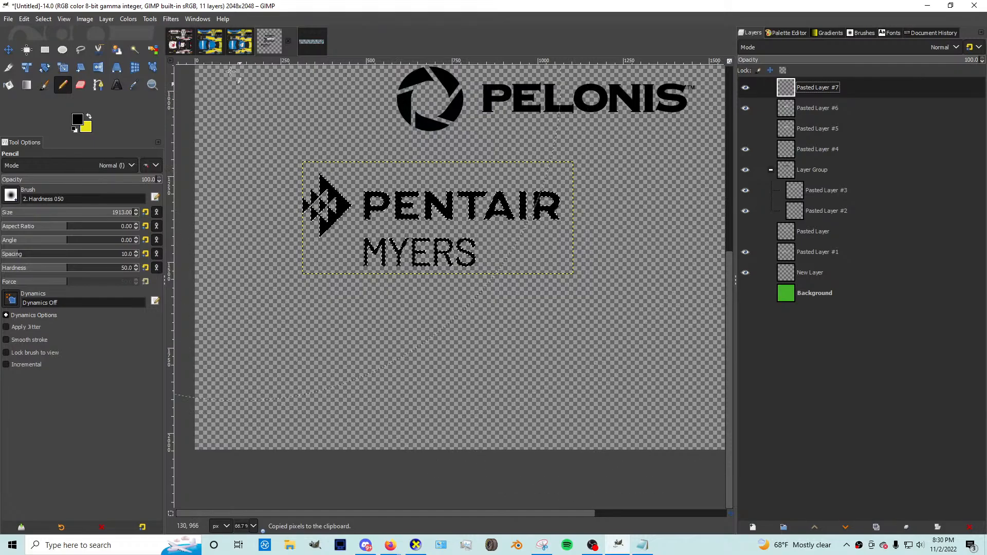
# Step: Switch to the yellow Menards car image and nudge the Pelonis layer slightly up on the rear quarter panel
pyautogui.click(200, 48)
pyautogui.press('1')
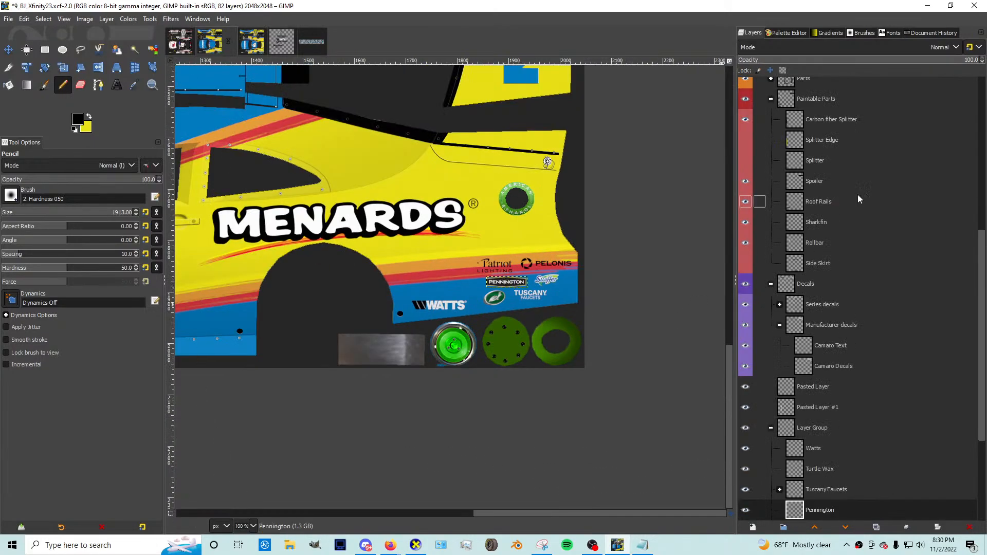
pyautogui.press('2')
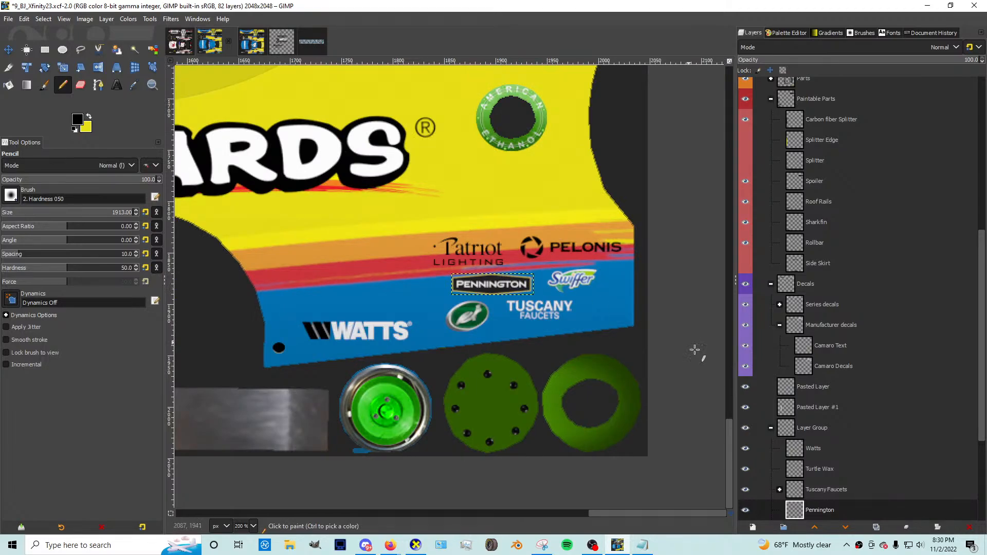
pyautogui.scroll(-3, 819, 440)
pyautogui.click(817, 456)
pyautogui.click(817, 478)
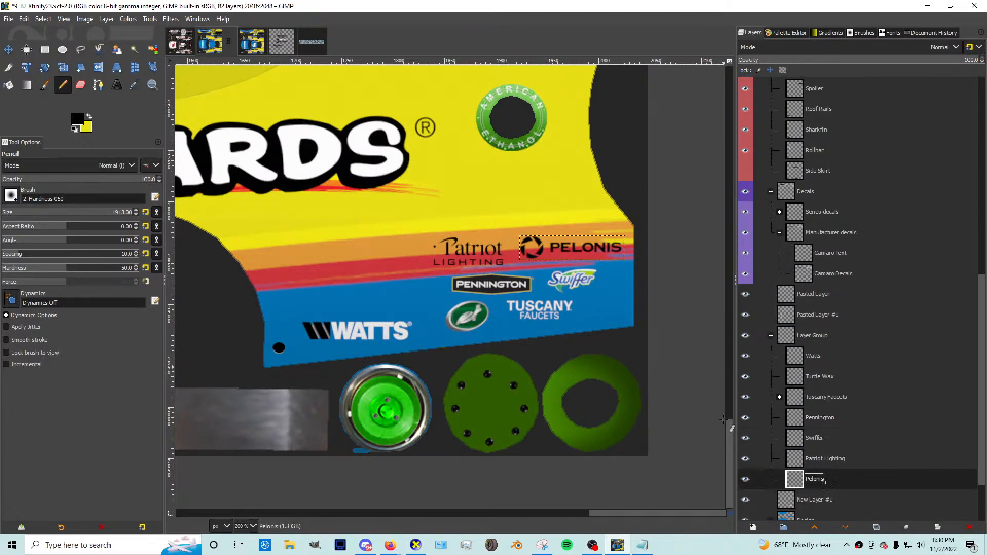
pyautogui.click(4, 50)
pyautogui.press('Up')
pyautogui.press('Up')
pyautogui.press('Up')
pyautogui.press('Up')
pyautogui.press('Up')
pyautogui.press('Up')
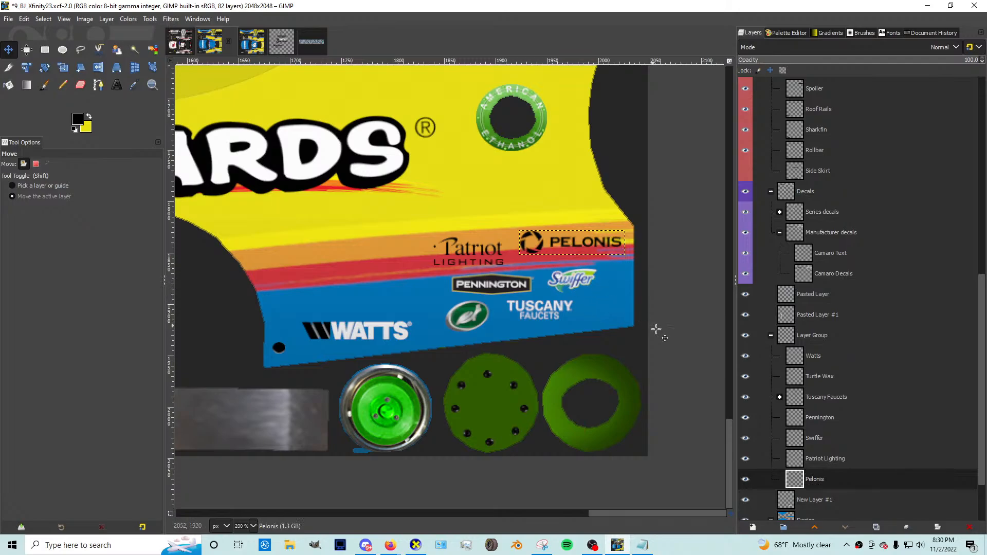
# Step: Nudge the Patriot Lighting and Swiffer logos slightly up on the rear quarter panel
pyautogui.click(817, 458)
pyautogui.press('Up')
pyautogui.press('Up')
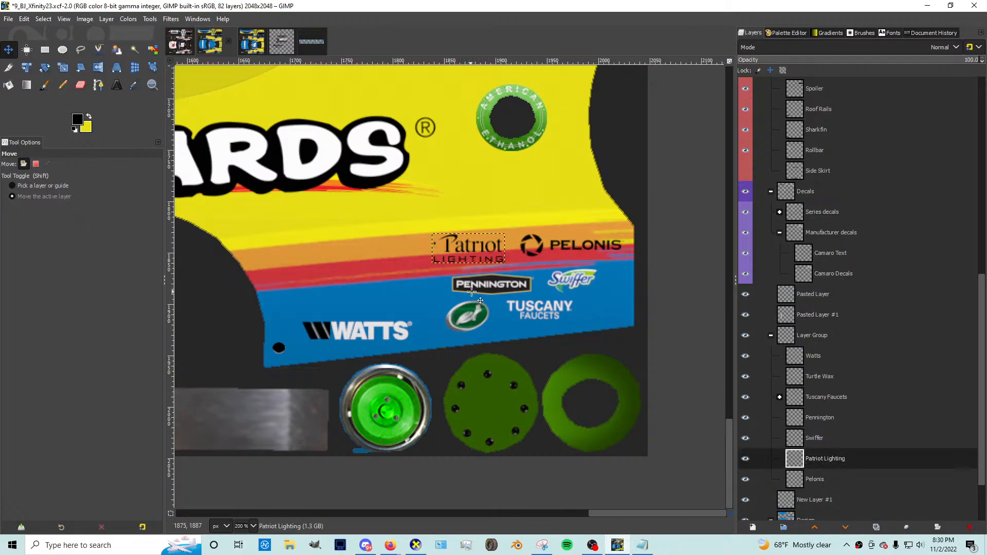
pyautogui.click(799, 438)
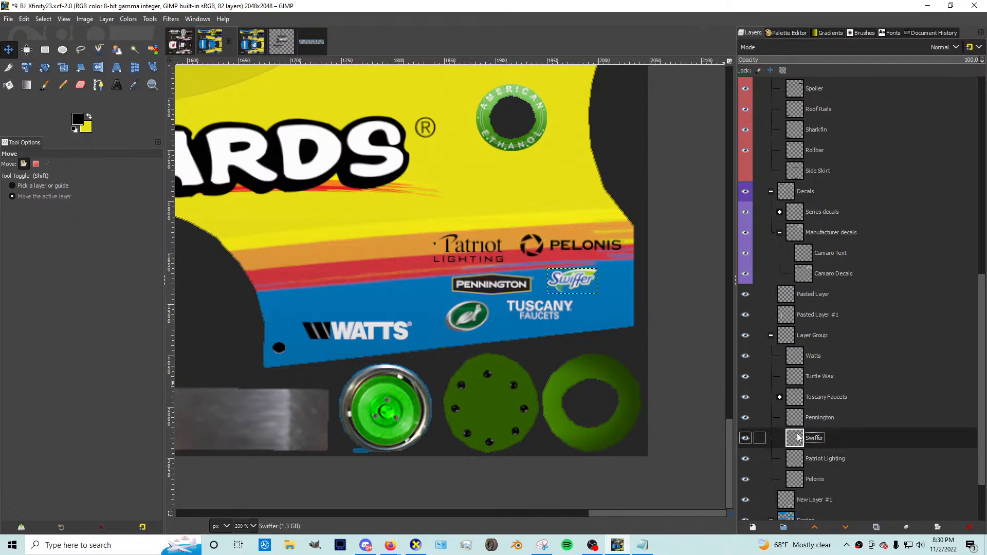
pyautogui.press('Up')
pyautogui.press('Up')
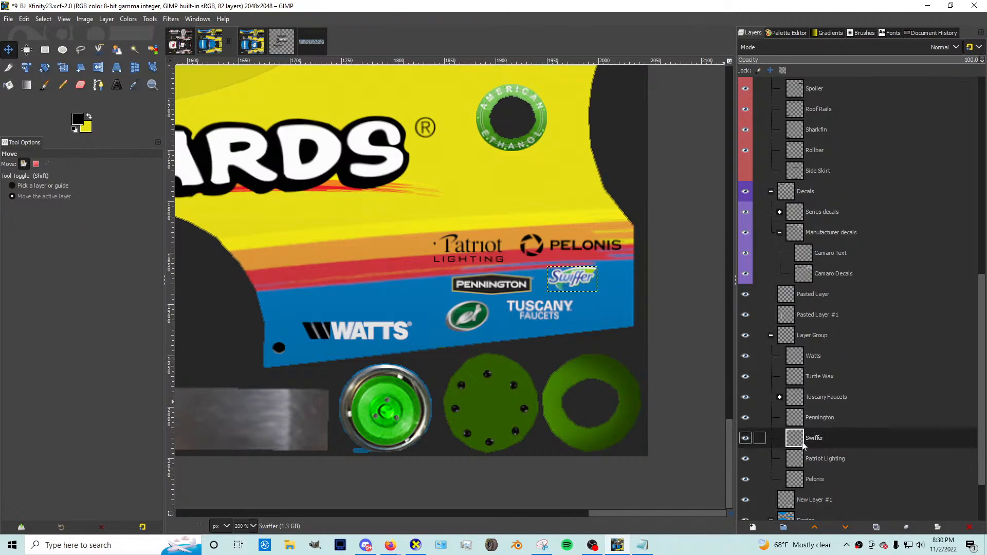
# Step: Nudge the Pennington logo a few pixels up and slightly right beside the Swiffer logo
pyautogui.click(827, 417)
pyautogui.press('Up')
pyautogui.press('Up')
pyautogui.press('Up')
pyautogui.press('Up')
pyautogui.press('Right')
pyautogui.press('Right')
pyautogui.press('Right')
pyautogui.press('Right')
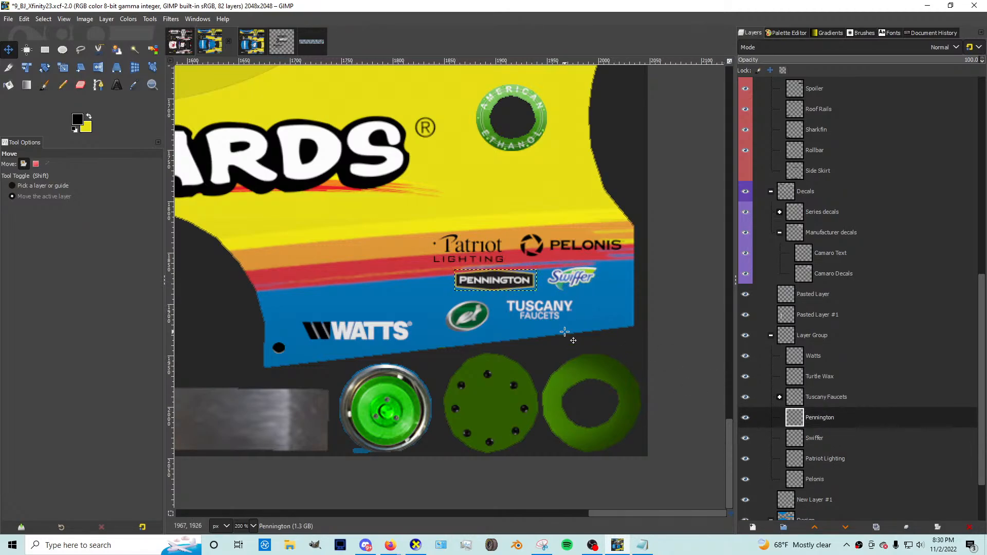
pyautogui.press('Down')
pyautogui.press('Left')
pyautogui.press('Left')
pyautogui.press('Left')
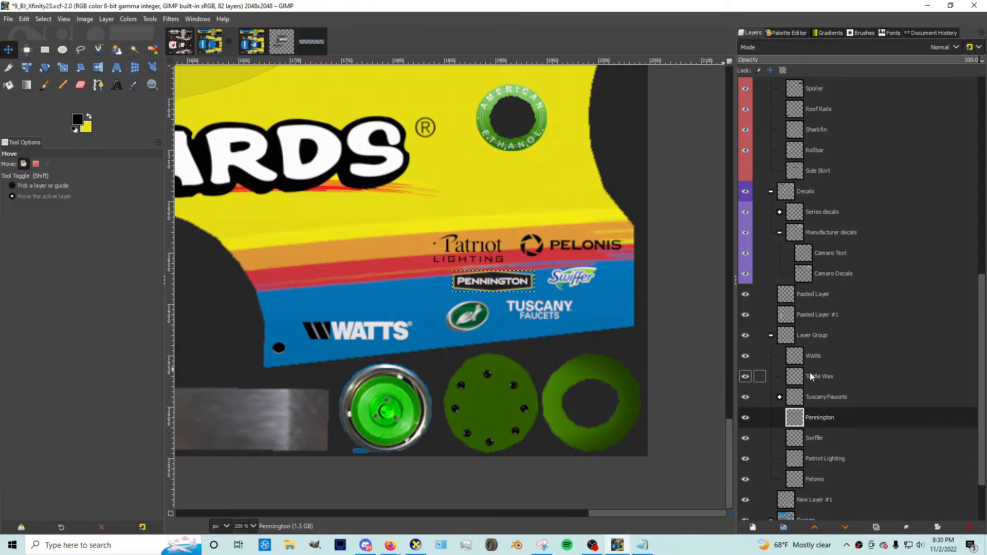
# Step: Shift the Watts logo slightly to the right along the blue lower panel
pyautogui.click(812, 356)
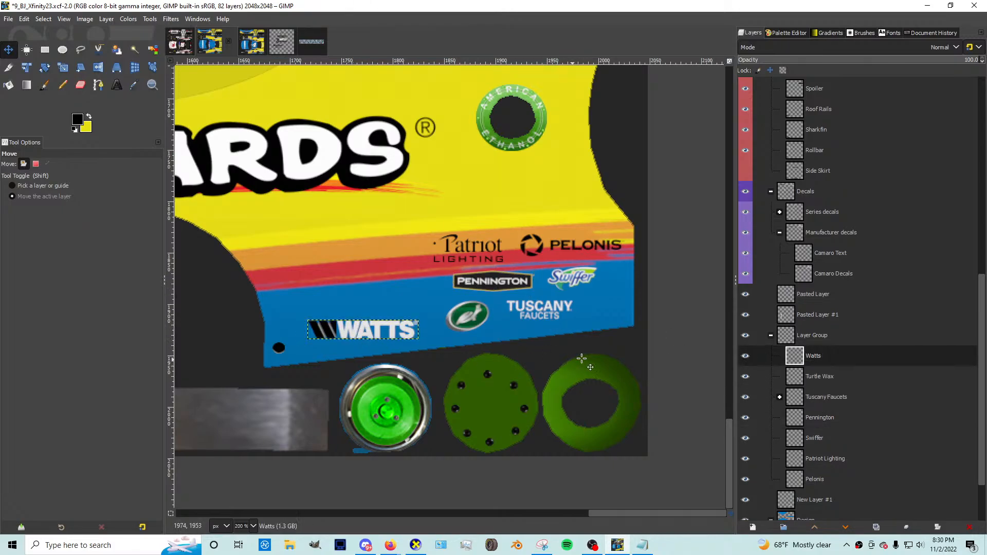
pyautogui.moveTo(390, 545)
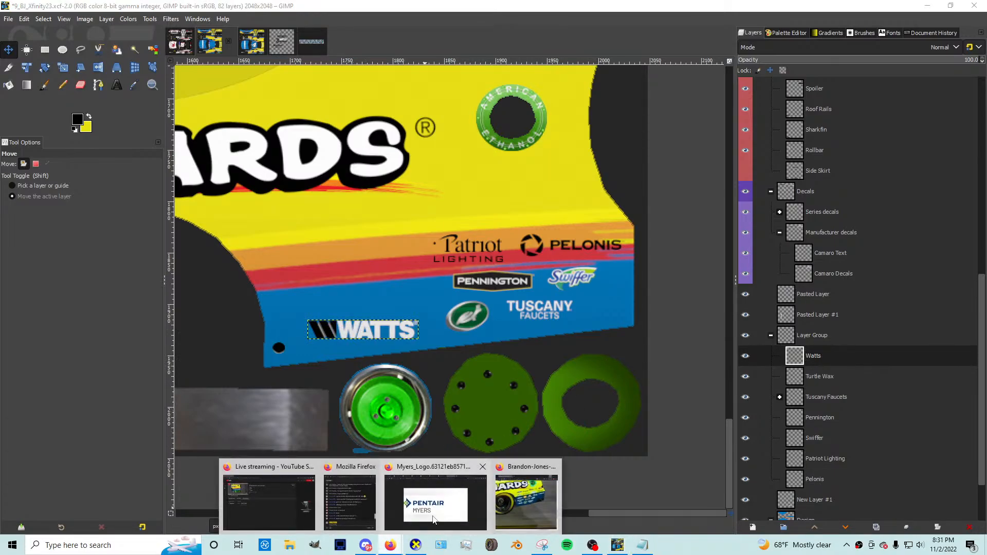
pyautogui.moveTo(435, 501)
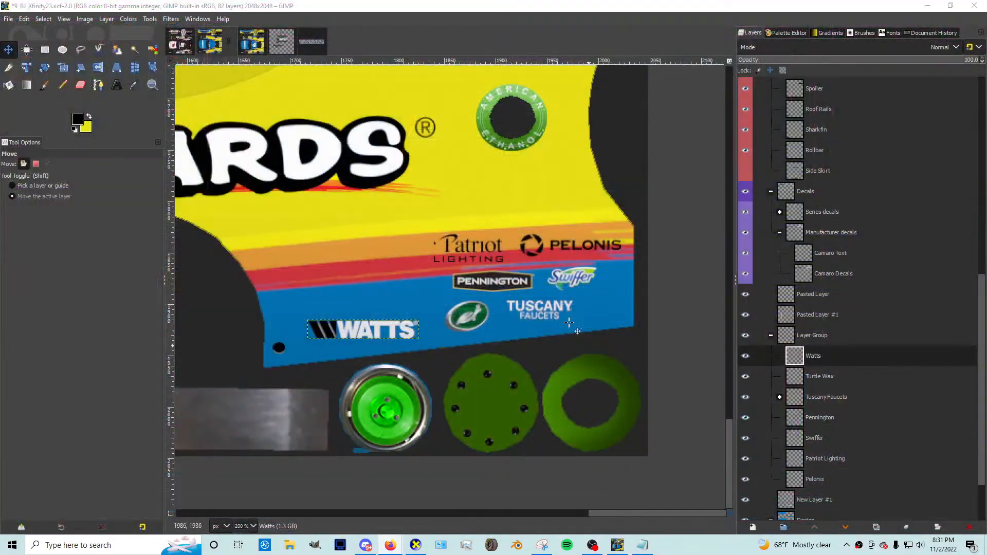
# Step: Paste the black Pentair Myers logo into the car image and scale it down to 138 × 50 px
pyautogui.hotkey('ctrl', 'v')
pyautogui.scroll(-2, 485, 339)
pyautogui.hotkey('shift', 's')
pyautogui.moveTo(565, 372); pyautogui.dragTo(506, 351)
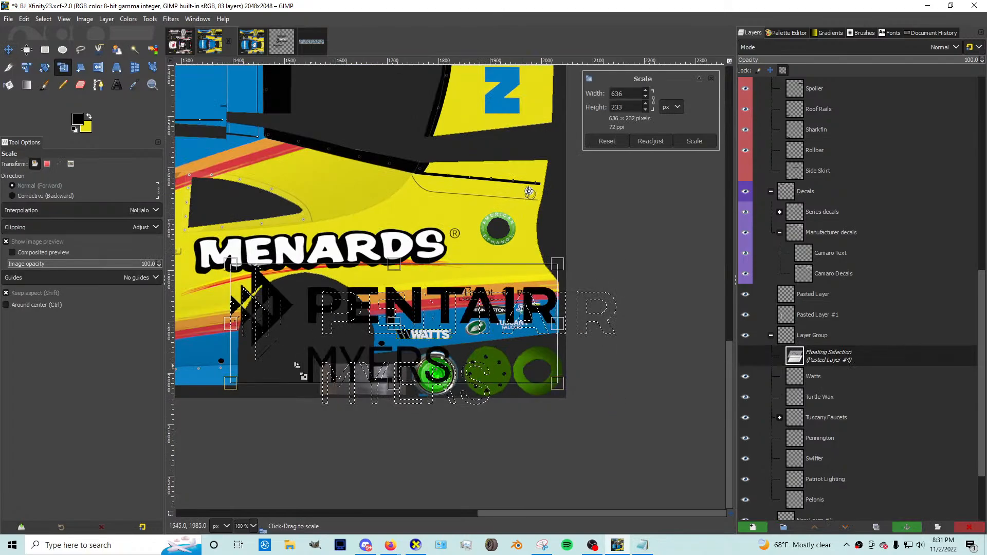
pyautogui.moveTo(300, 375); pyautogui.dragTo(459, 318)
pyautogui.scroll(2, 522, 335)
pyautogui.moveTo(534, 326); pyautogui.dragTo(355, 261)
pyautogui.press('Return')
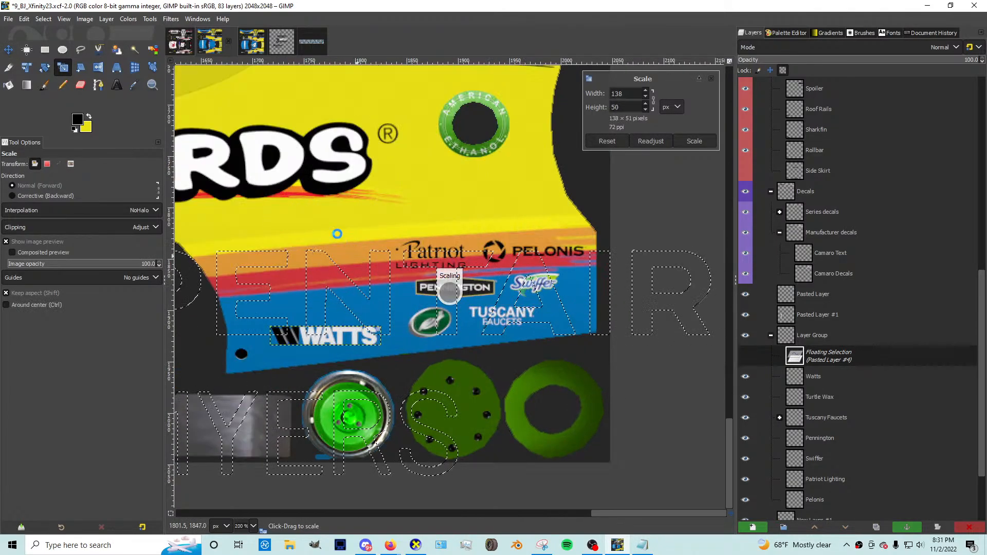
# Step: Turn the pasted Pentair Myers logo into its own layer and invert its colours
pyautogui.hotkey('ctrl', 'shift', 'n')
pyautogui.click(128, 19)
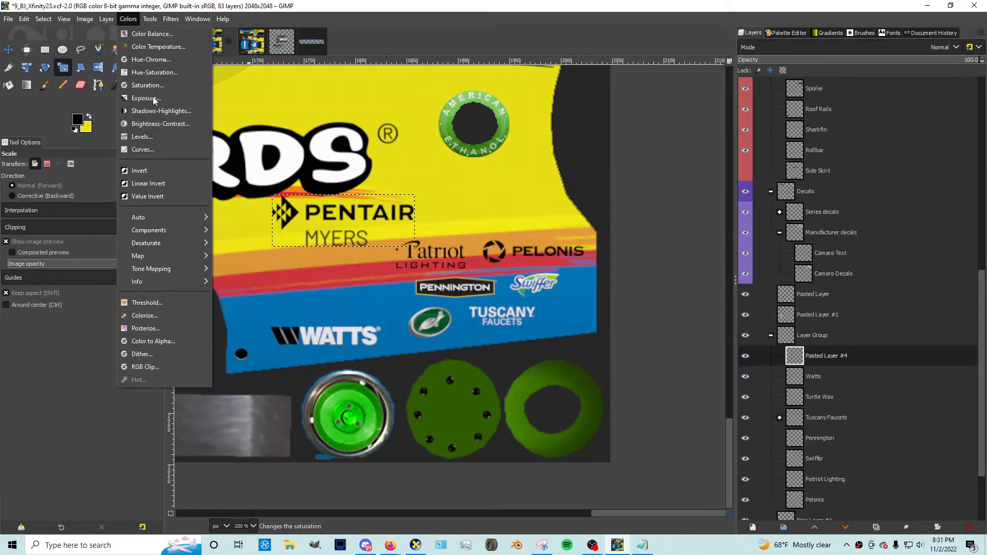
pyautogui.click(155, 168)
# Step: Move the Pentair Myers logo onto the blue lower panel above the Watts logo and scale it to 109 × 40 px
pyautogui.click(8, 50)
pyautogui.moveTo(280, 242); pyautogui.dragTo(353, 313)
pyautogui.scroll(1, 257, 324)
pyautogui.hotkey('shift', 's')
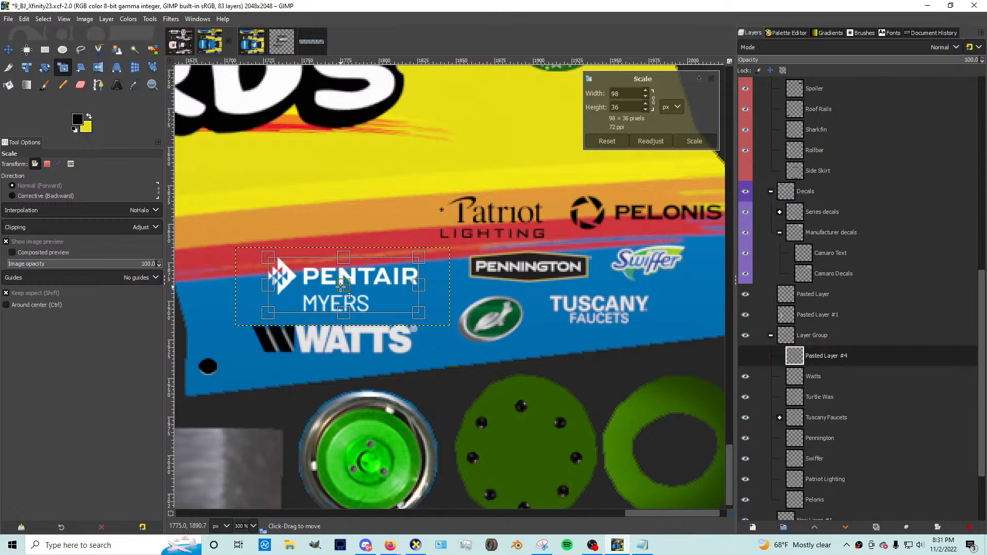
pyautogui.moveTo(342, 286); pyautogui.dragTo(334, 287)
pyautogui.moveTo(410, 311); pyautogui.dragTo(417, 318)
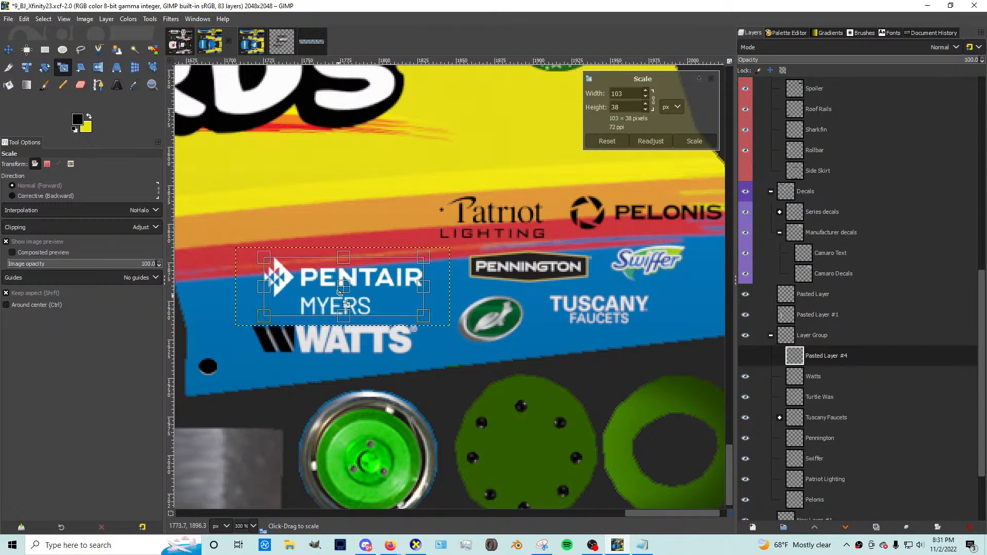
pyautogui.moveTo(341, 289)
pyautogui.mouseDown()
pyautogui.moveTo(386, 297)
pyautogui.moveTo(350, 284)
pyautogui.mouseUp()
pyautogui.press('Return')
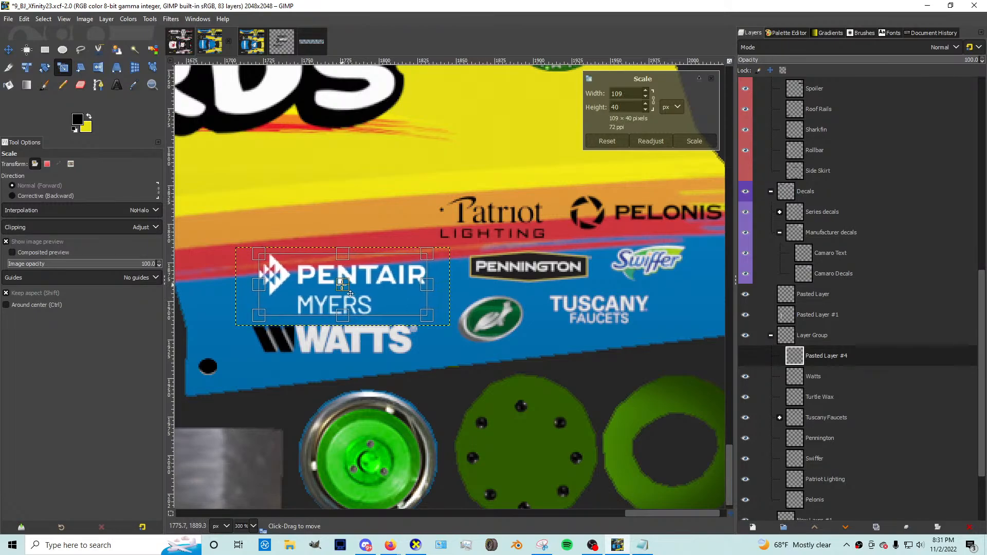
# Step: Enlarge the Pennington logo slightly toward the Pentair Myers logo and adjust its position below Patriot Lighting
pyautogui.click(771, 437)
pyautogui.moveTo(461, 278); pyautogui.dragTo(441, 281)
pyautogui.press('Return')
pyautogui.press('m')
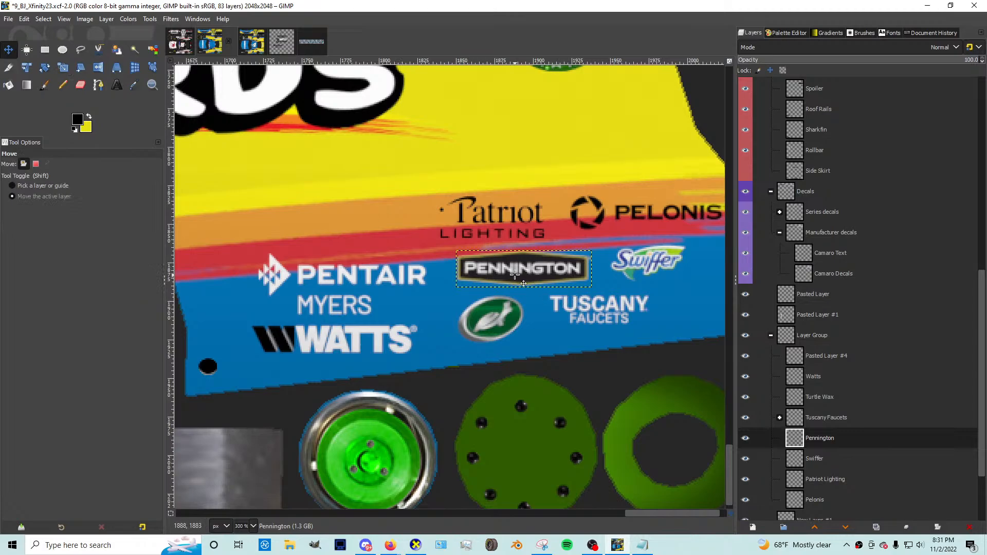
pyautogui.moveTo(513, 272); pyautogui.dragTo(544, 284)
pyautogui.scroll(-1, 509, 260)
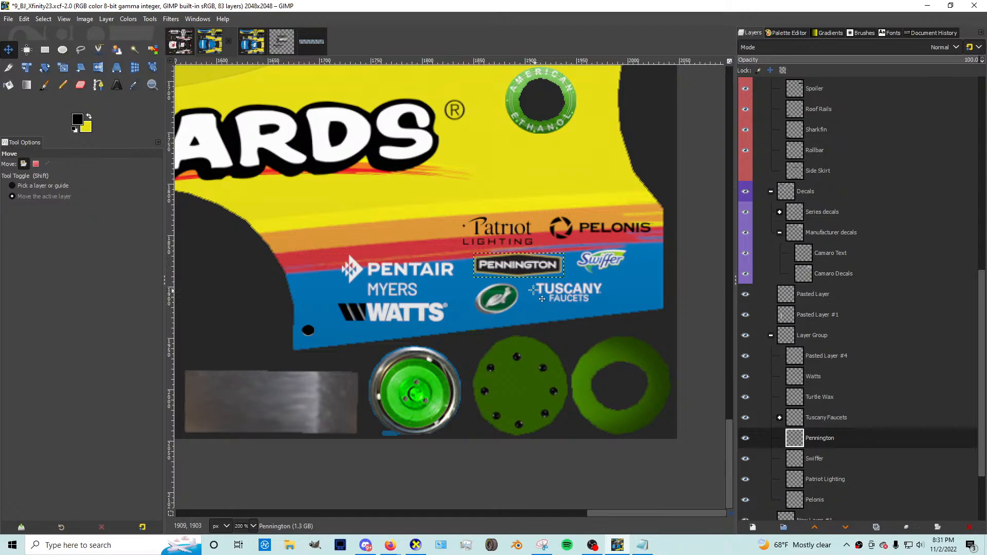
# Step: Switch to the Firefox window showing the Pentair Myers logo and select its web address for replacement
pyautogui.moveTo(390, 545)
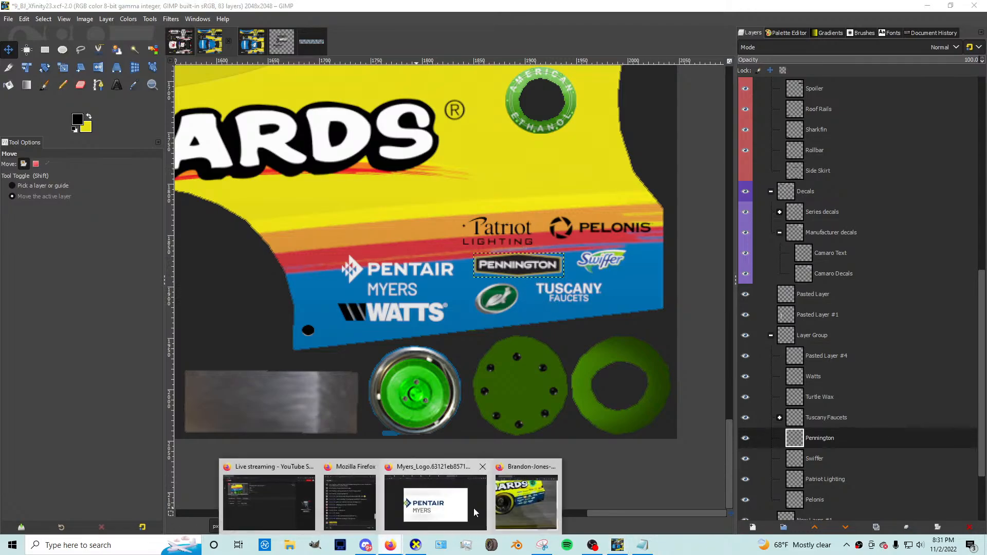
pyautogui.click(470, 507)
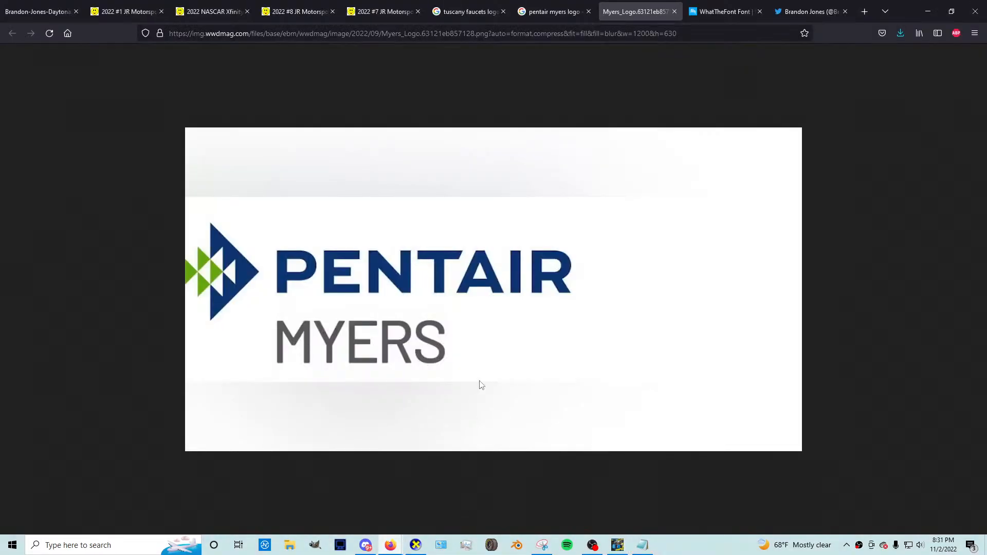
pyautogui.click(362, 35)
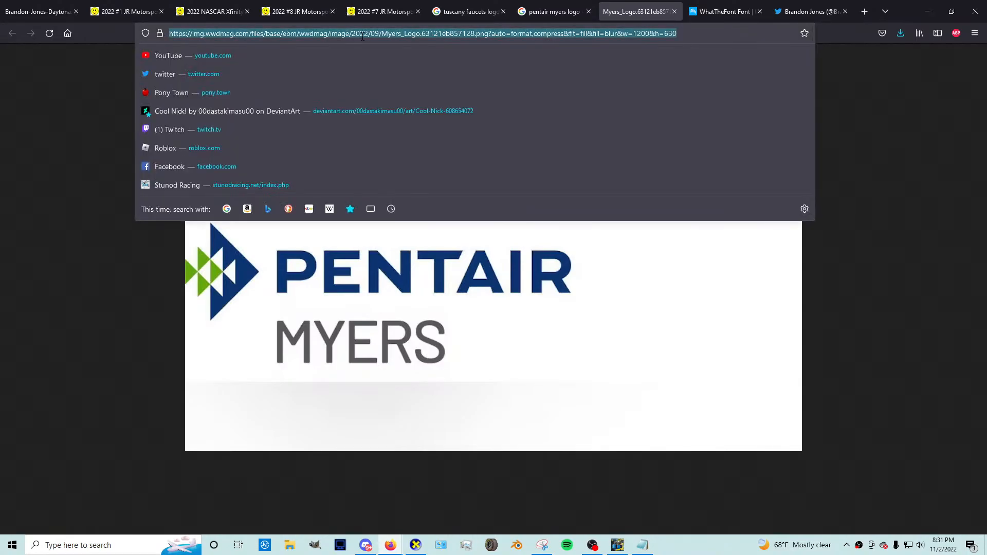
pyautogui.write('nibco')
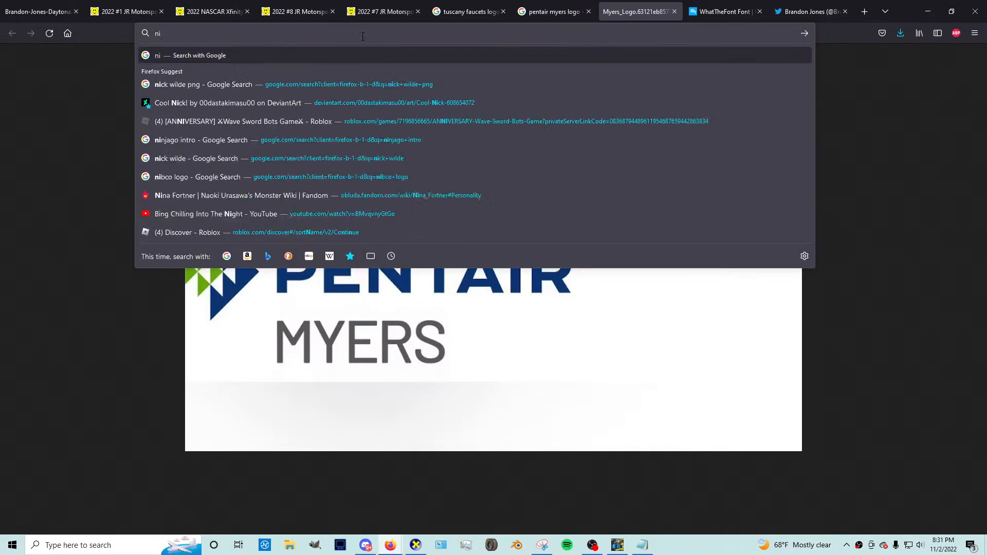
pyautogui.press('BackSpace')
pyautogui.press('BackSpace')
pyautogui.press('BackSpace')
pyautogui.press('BackSpace')
pyautogui.press('BackSpace')
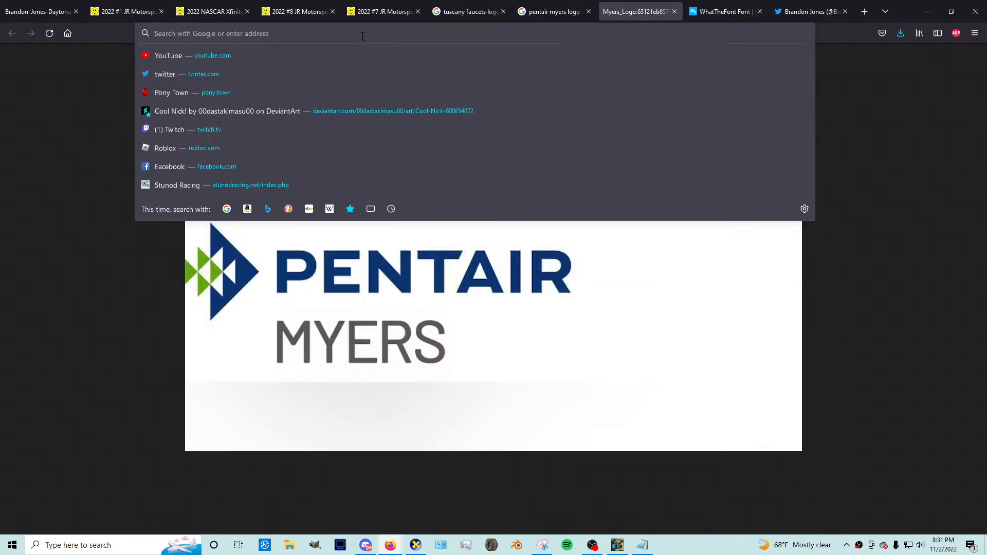
# Step: Search Google for "ortho logo" and browse the image results
pyautogui.write('ortho')
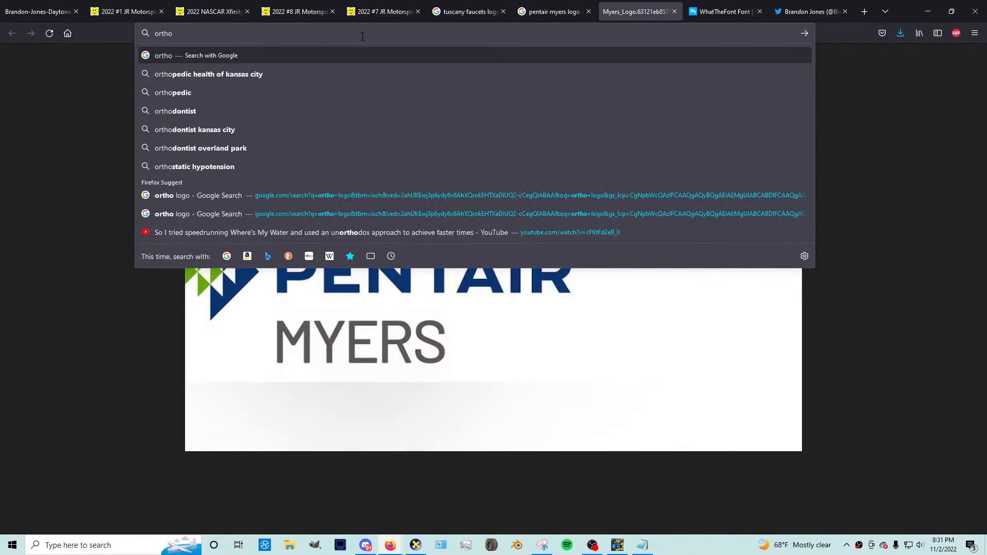
pyautogui.write(' logo')
pyautogui.press('Return')
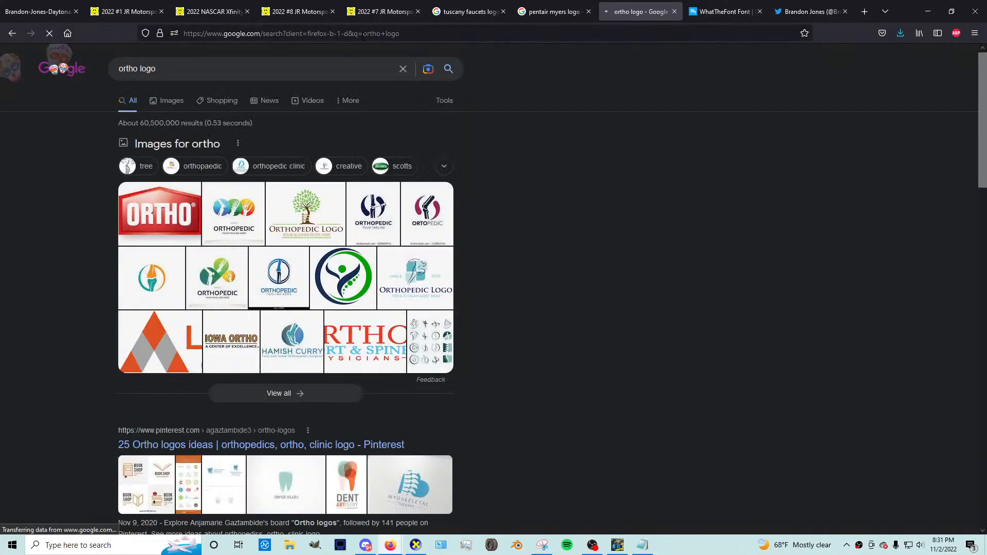
pyautogui.click(185, 99)
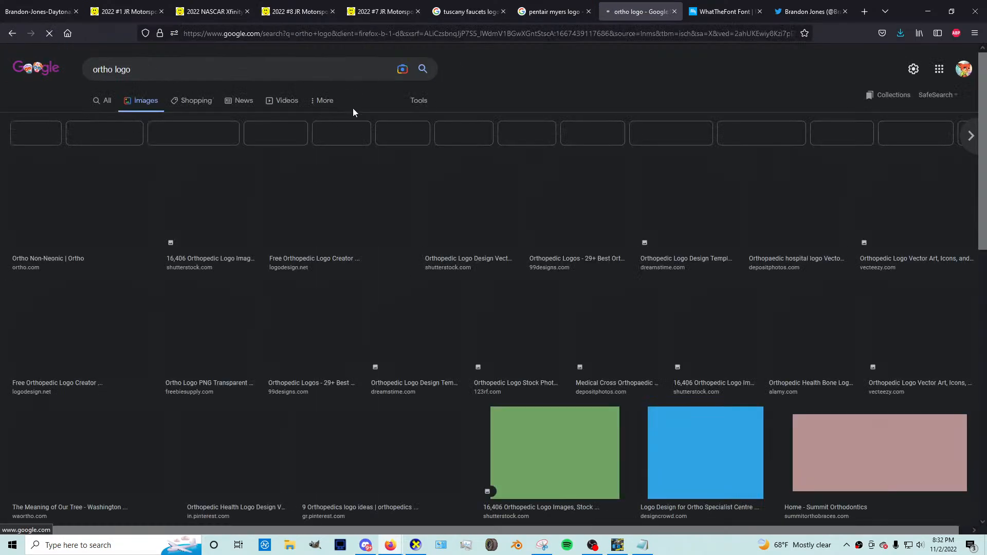
pyautogui.scroll(-2, 379, 178)
pyautogui.scroll(2, 379, 178)
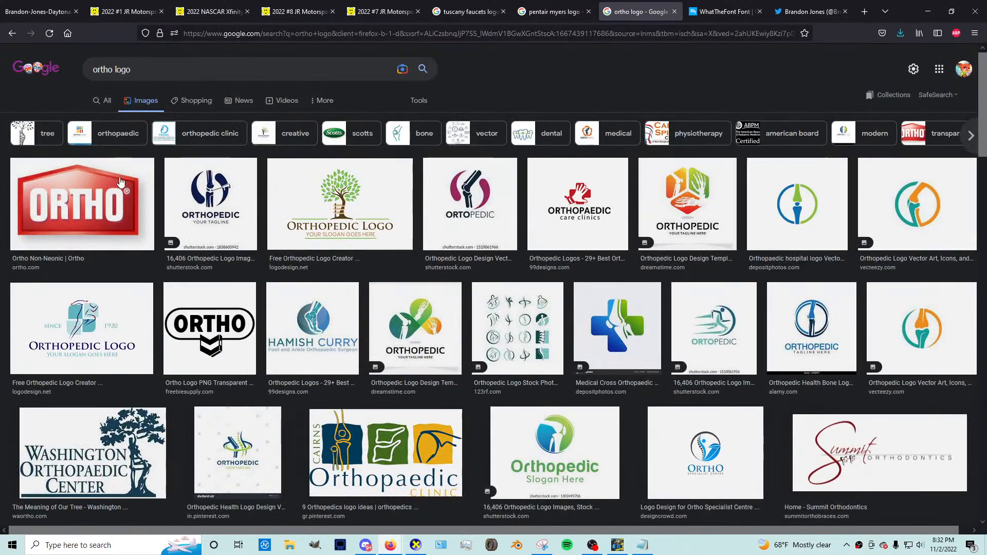
# Step: Search images for "ortho logo non eonic" and preview the red Ortho logo from ortho.com
pyautogui.click(176, 66)
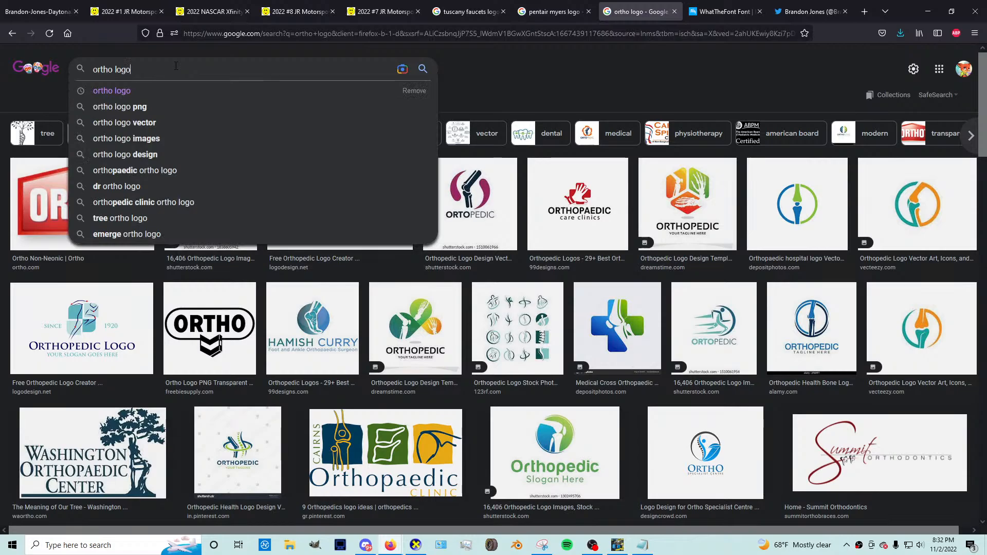
pyautogui.write('non')
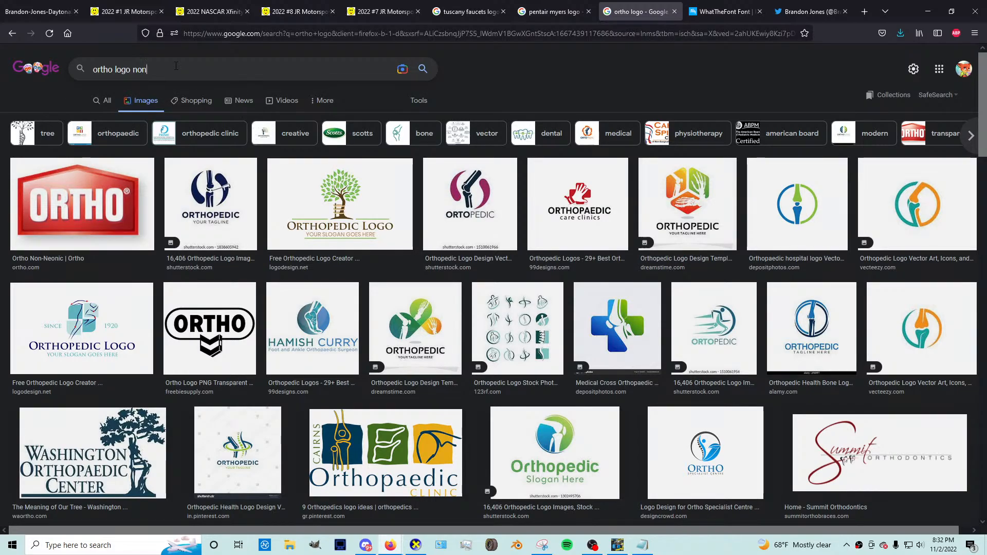
pyautogui.write(' eonic')
pyautogui.press('Return')
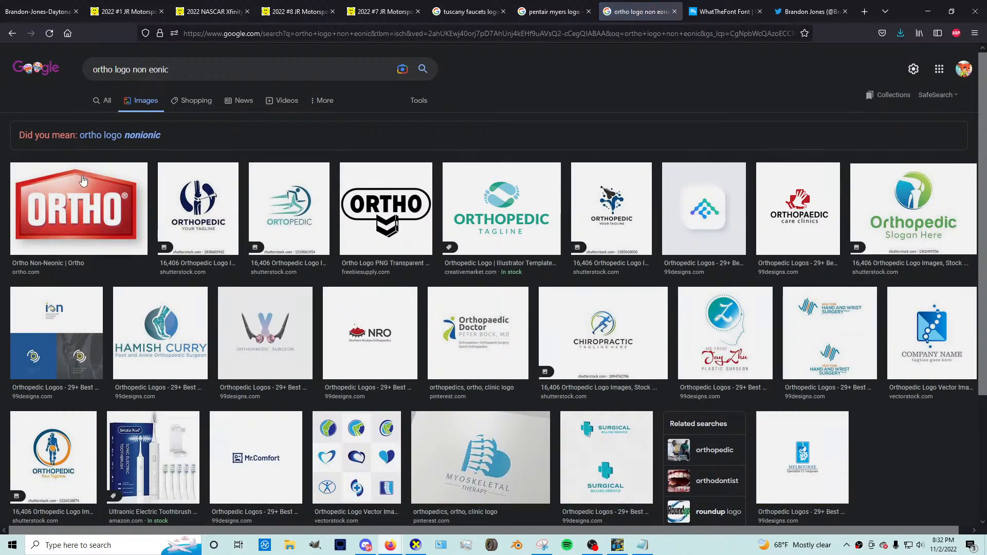
pyautogui.click(82, 180)
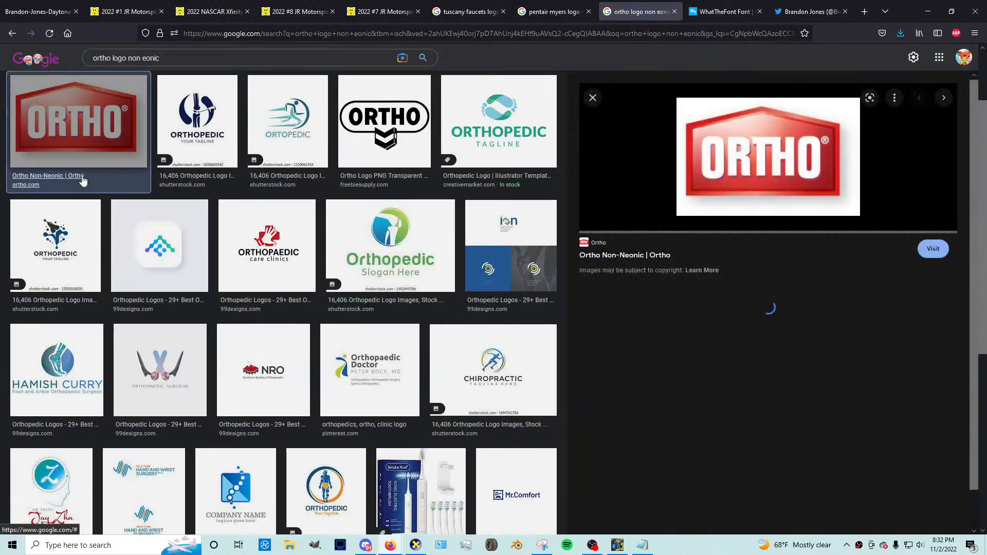
# Step: Search images for "ortho menards" and preview the Tennessee Lottery 250 photo of the number 19 Menards car
pyautogui.moveTo(159, 58); pyautogui.dragTo(112, 58)
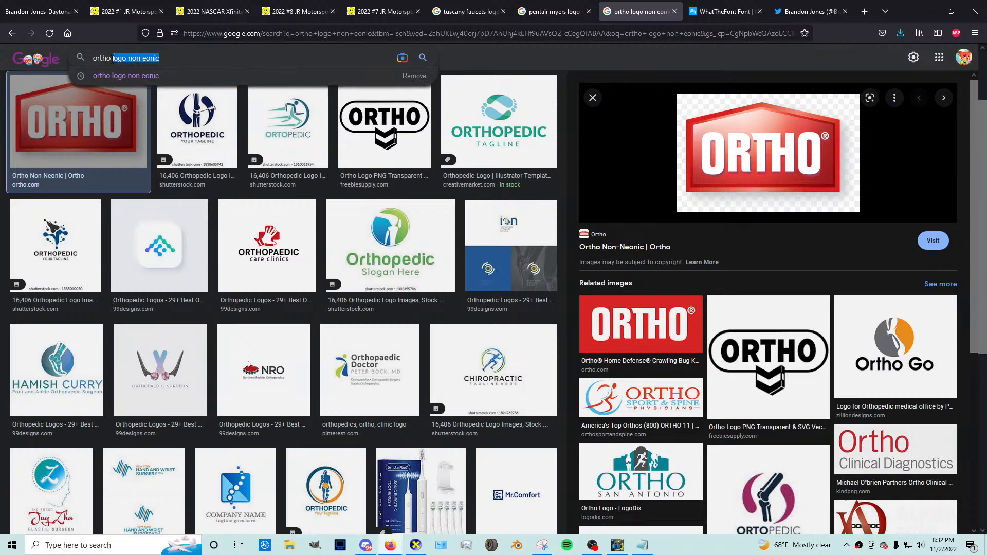
pyautogui.write('menards')
pyautogui.press('Return')
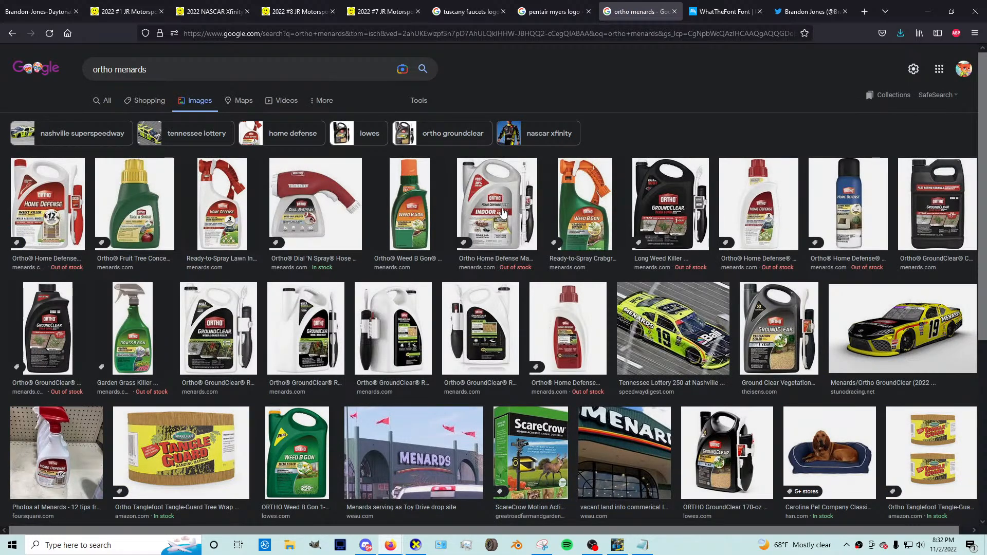
pyautogui.click(669, 327)
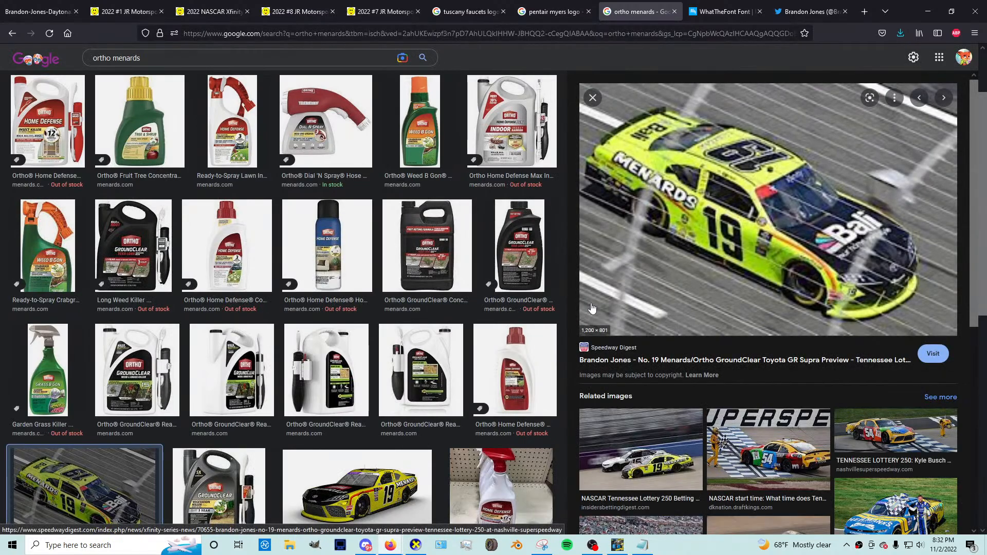
pyautogui.scroll(-4, 351, 294)
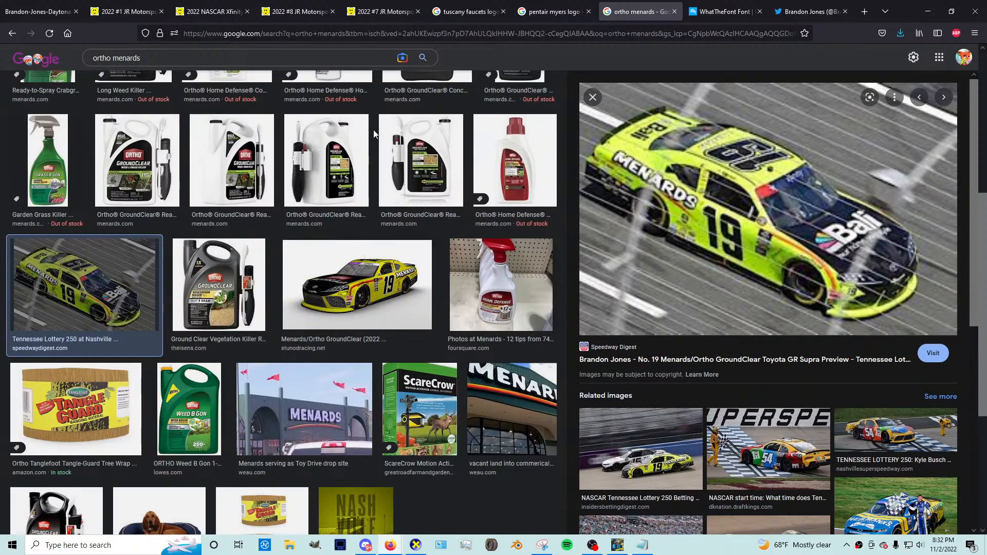
pyautogui.click(593, 98)
# Step: Search images for "ortho logo" again, followed by "ortho groundclear"
pyautogui.doubleClick(126, 58)
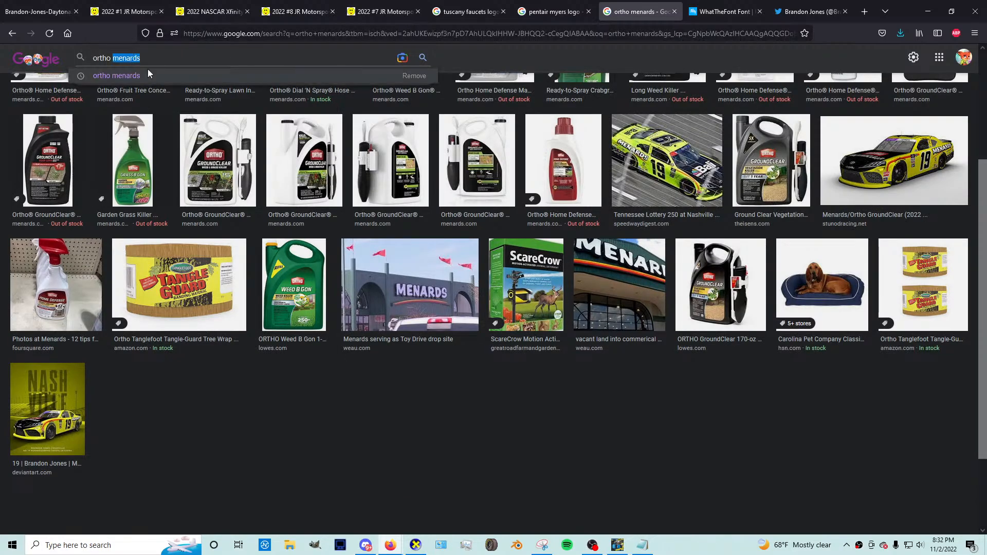
pyautogui.write('logo')
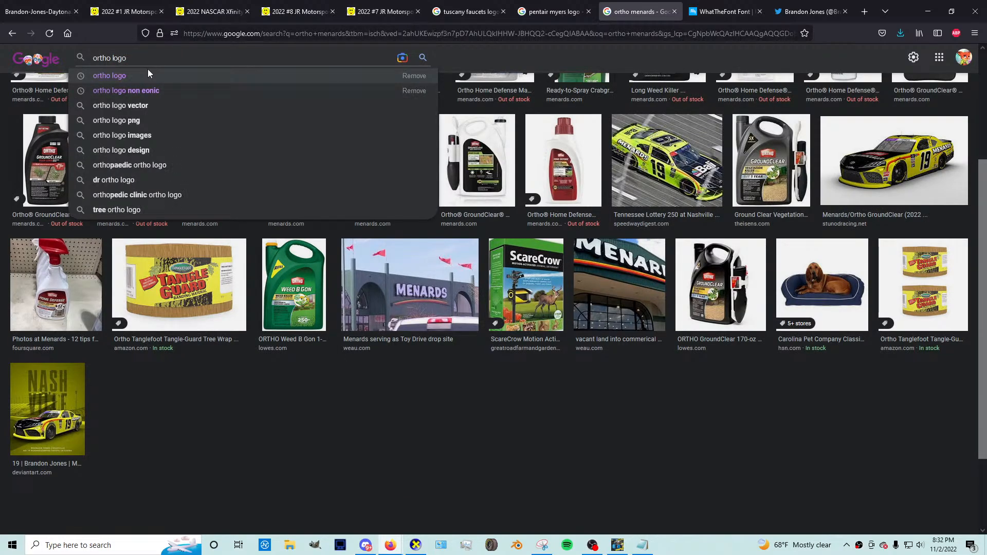
pyautogui.press('Return')
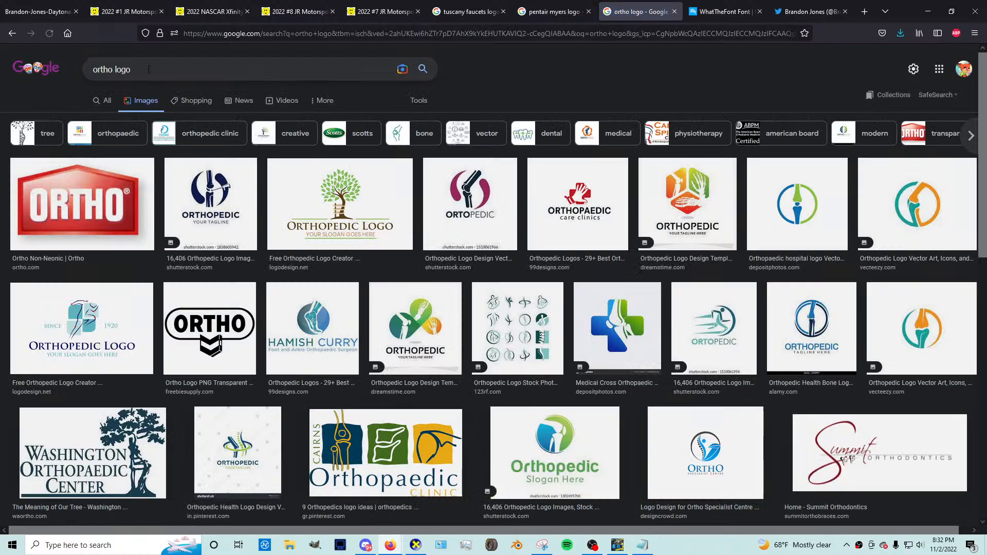
pyautogui.doubleClick(126, 69)
pyautogui.write('gr')
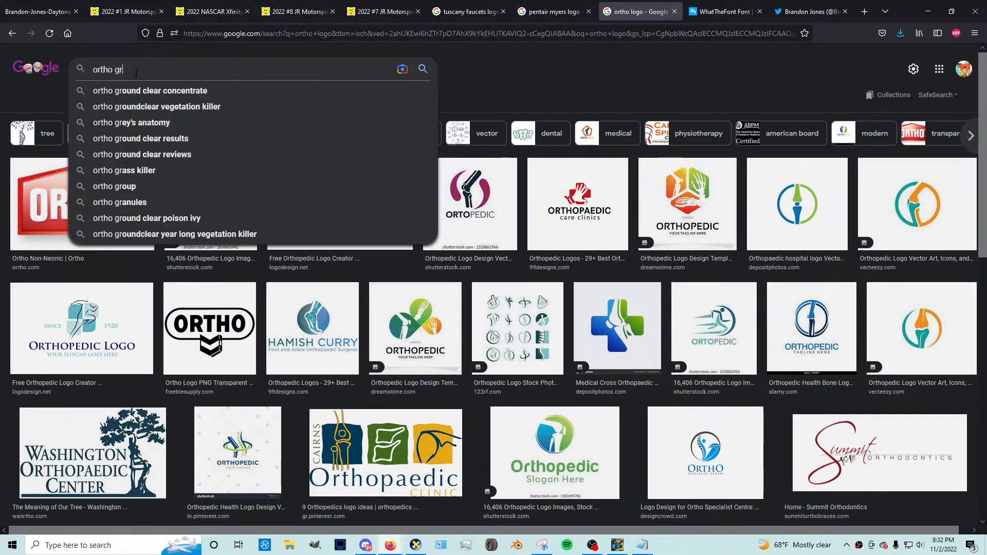
pyautogui.write('oundclear')
pyautogui.press('Return')
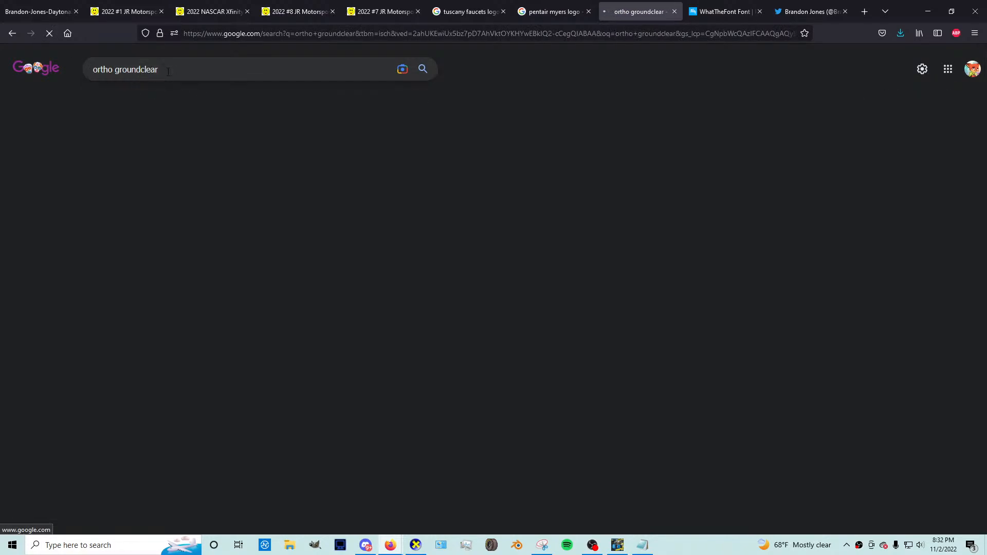
# Step: Search images for "ortho groundclear logo" and review the Ortho GroundClear Weed & Grass Killer image with its related images
pyautogui.click(186, 73)
pyautogui.write('logo')
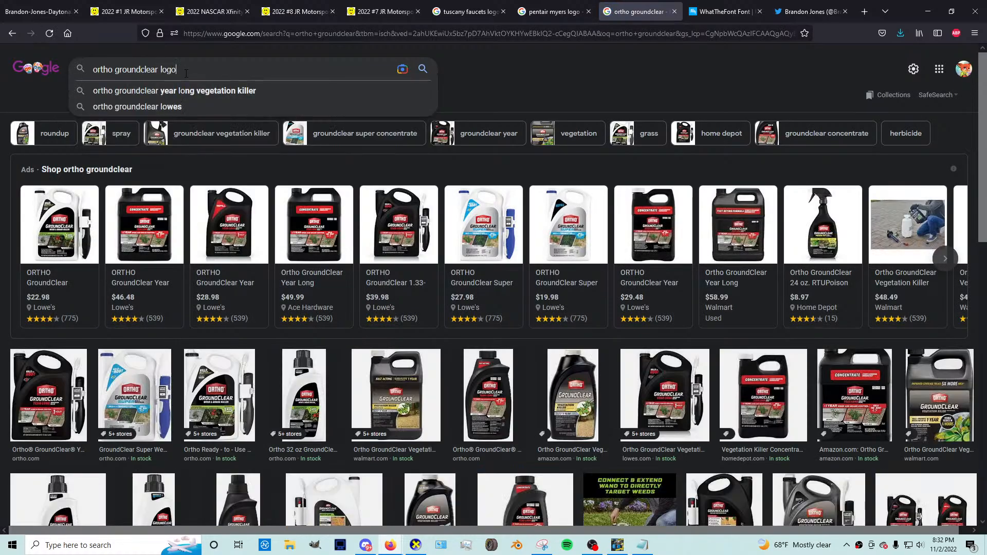
pyautogui.press('Return')
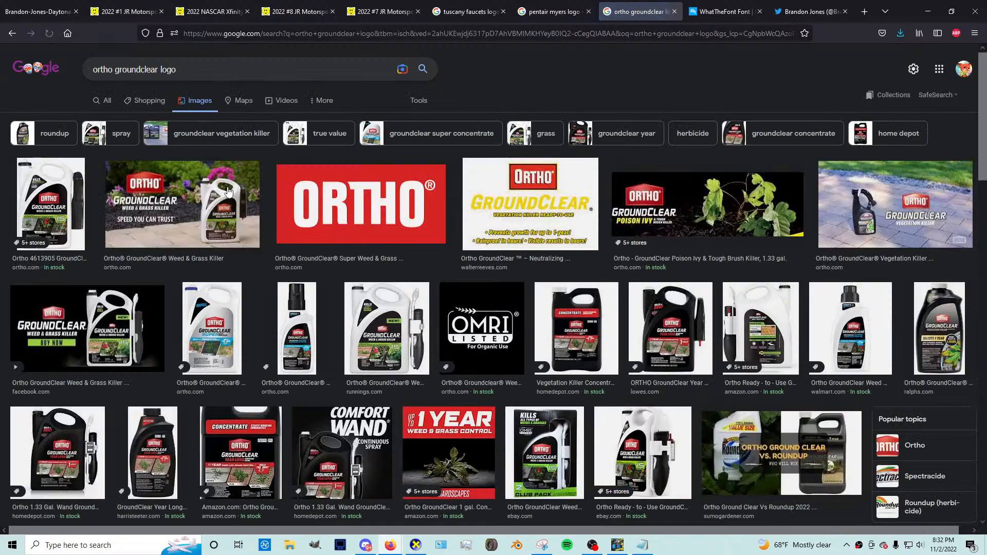
pyautogui.click(200, 202)
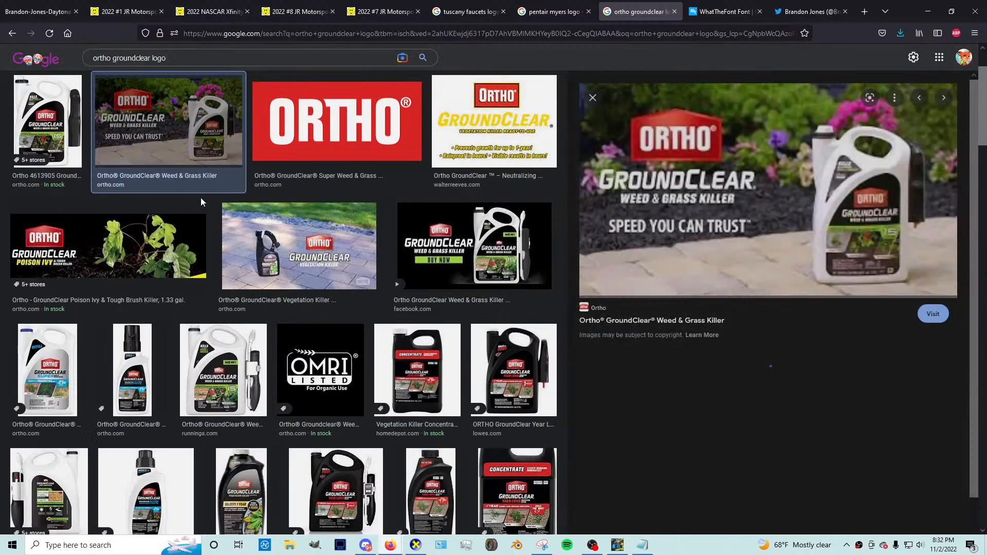
pyautogui.scroll(-2, 623, 207)
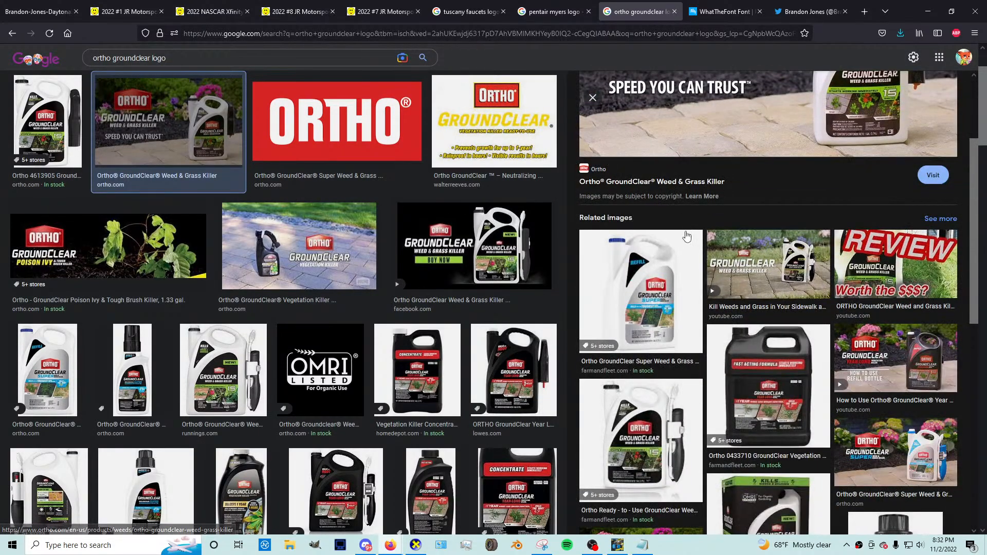
pyautogui.scroll(-1, 670, 241)
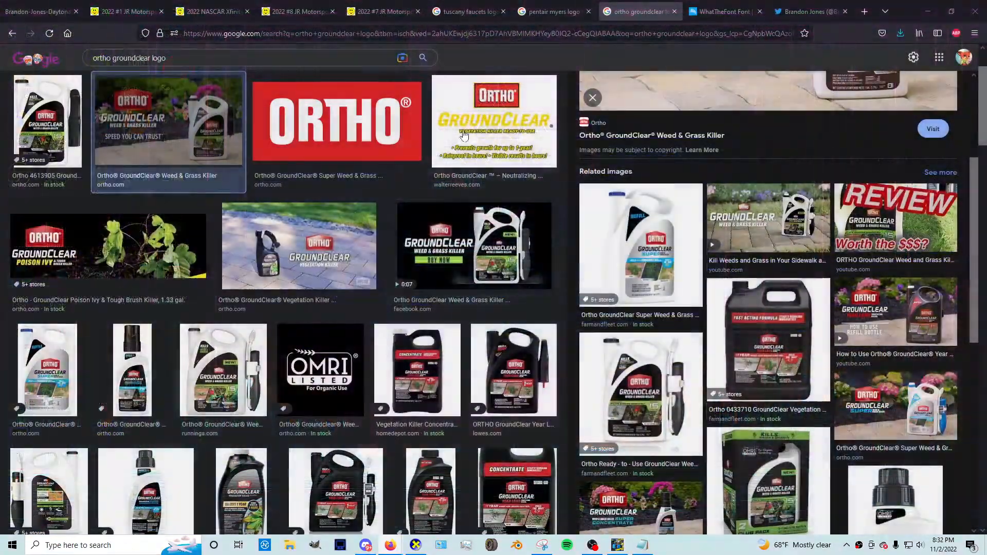
# Step: Open the #19 Joe Gibbs Racing paint schemes page from Jayski's 2022 NASCAR Xfinity Series list
pyautogui.click(128, 11)
pyautogui.click(189, 12)
pyautogui.scroll(-6, 259, 367)
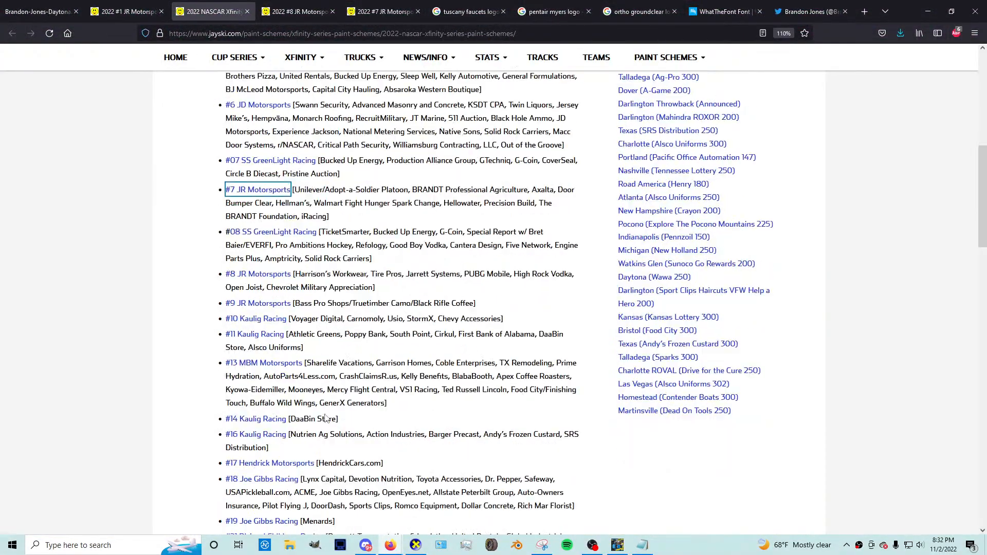
pyautogui.click(252, 262)
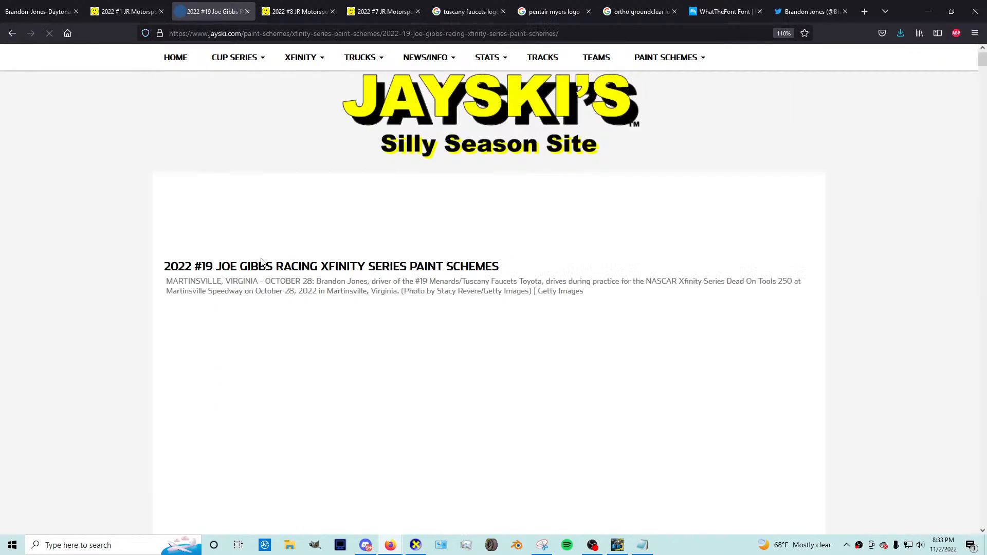
# Step: Find the Kansas Speedway photo of the #19 Menards/Klearvue Cabinetry Toyota and open it full size in its own tab
pyautogui.scroll(-8, 487, 262)
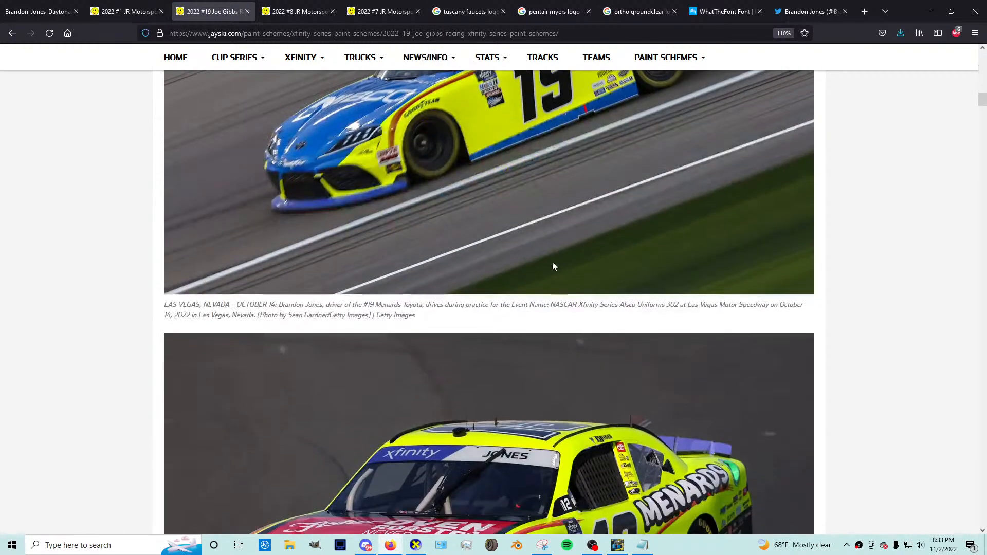
pyautogui.scroll(-20, 545, 256)
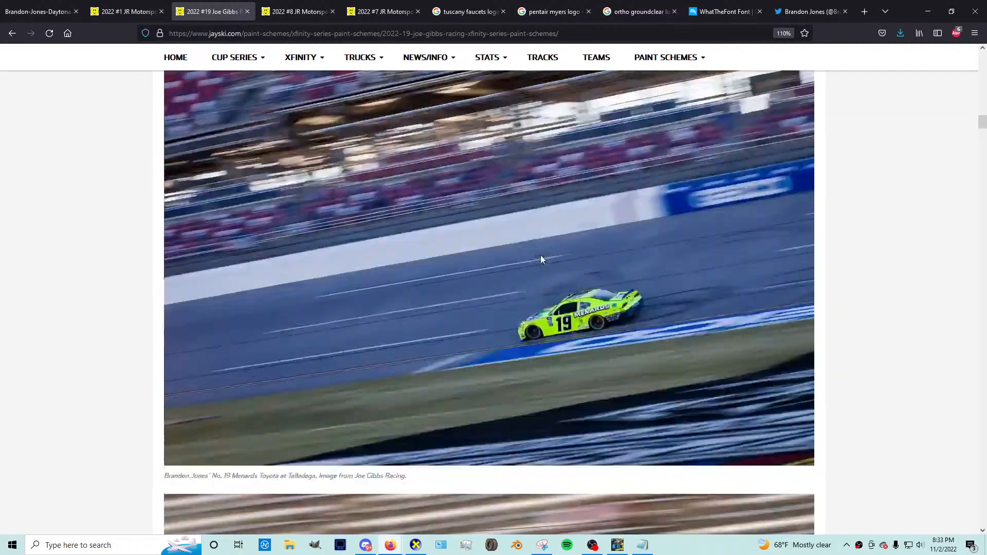
pyautogui.scroll(-4, 538, 257)
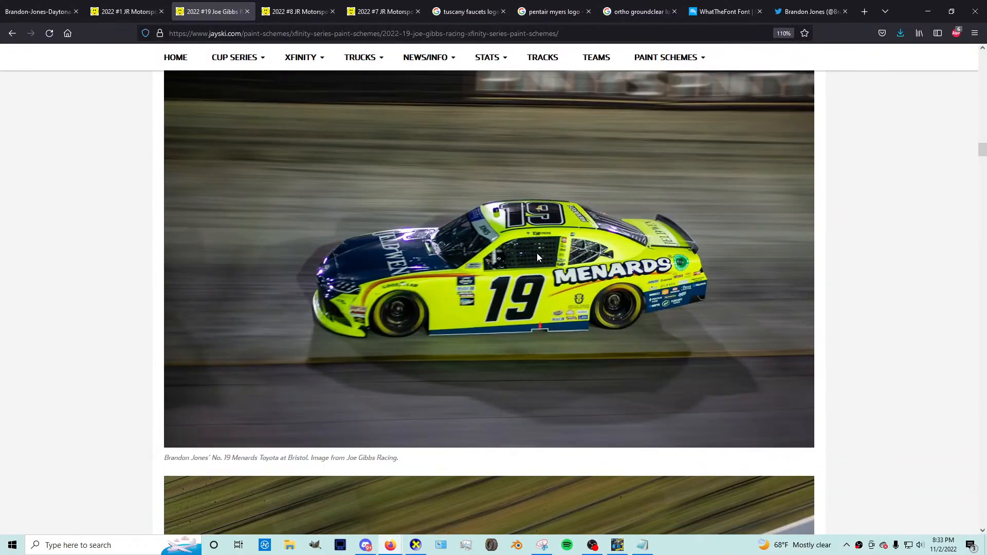
pyautogui.scroll(-7, 537, 253)
pyautogui.rightClick(538, 255)
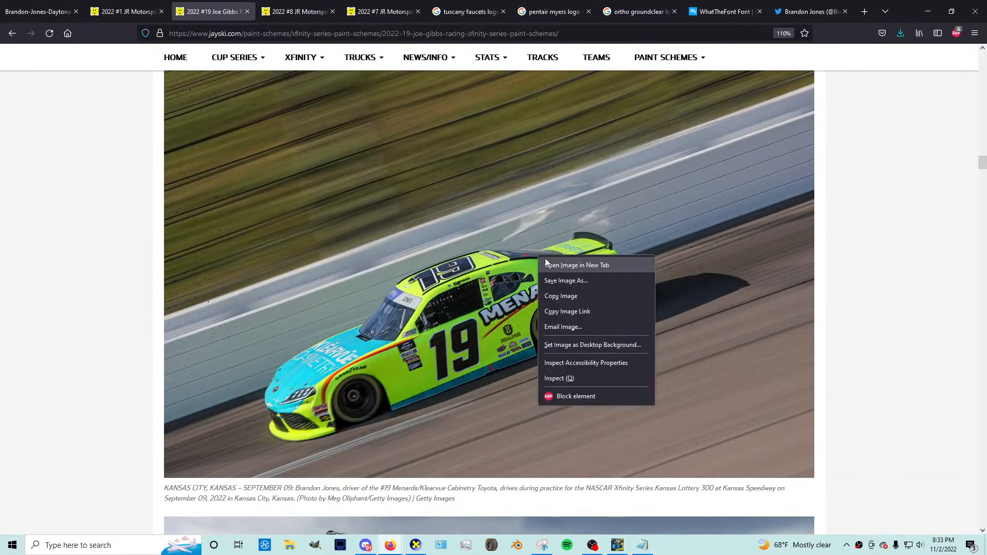
pyautogui.click(546, 265)
pyautogui.click(252, 11)
pyautogui.click(553, 334)
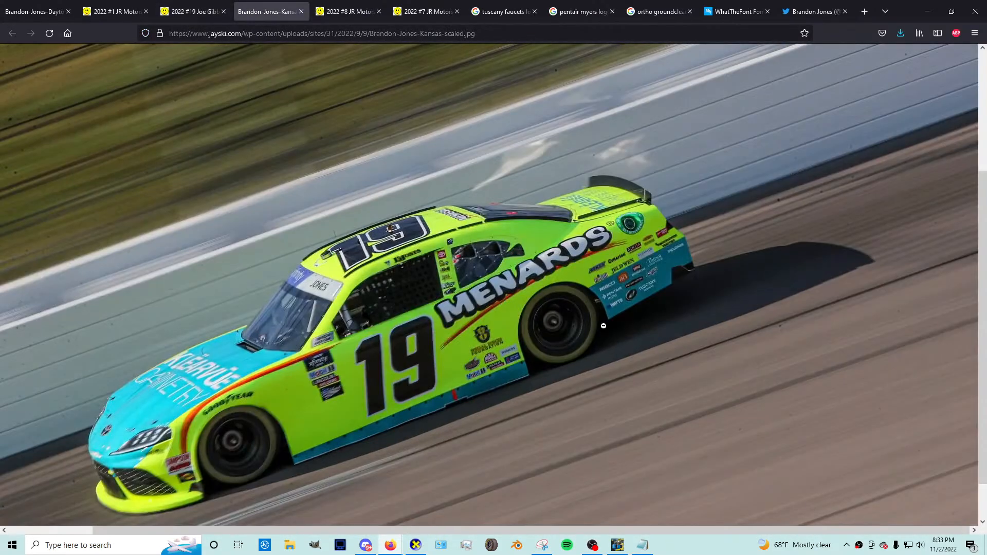
# Step: Examine the sponsor decals on the rear quarter panel in the Kansas photo at 180% zoom
pyautogui.keyDown('ctrl'); pyautogui.scroll(4, 840, 344); pyautogui.keyUp('ctrl')
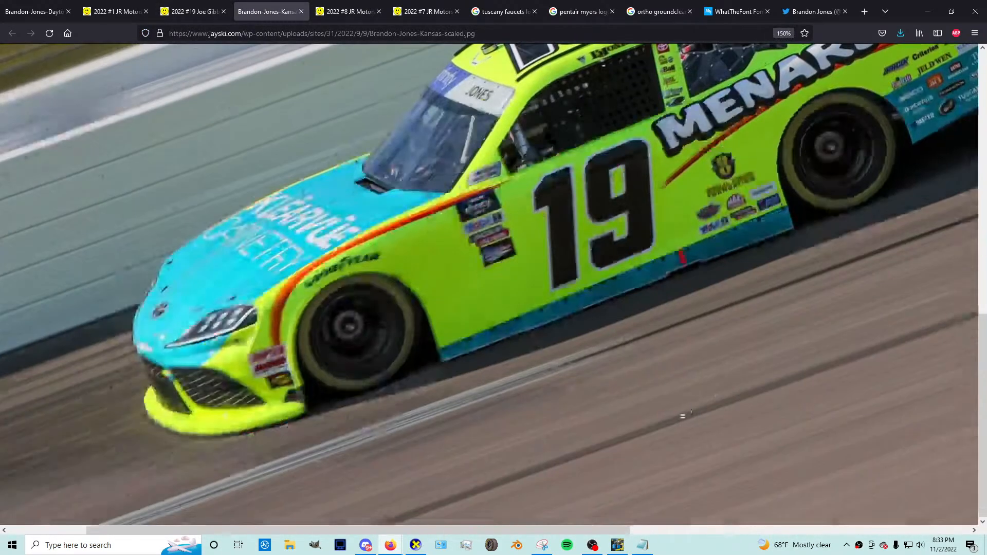
pyautogui.moveTo(621, 528); pyautogui.dragTo(743, 474)
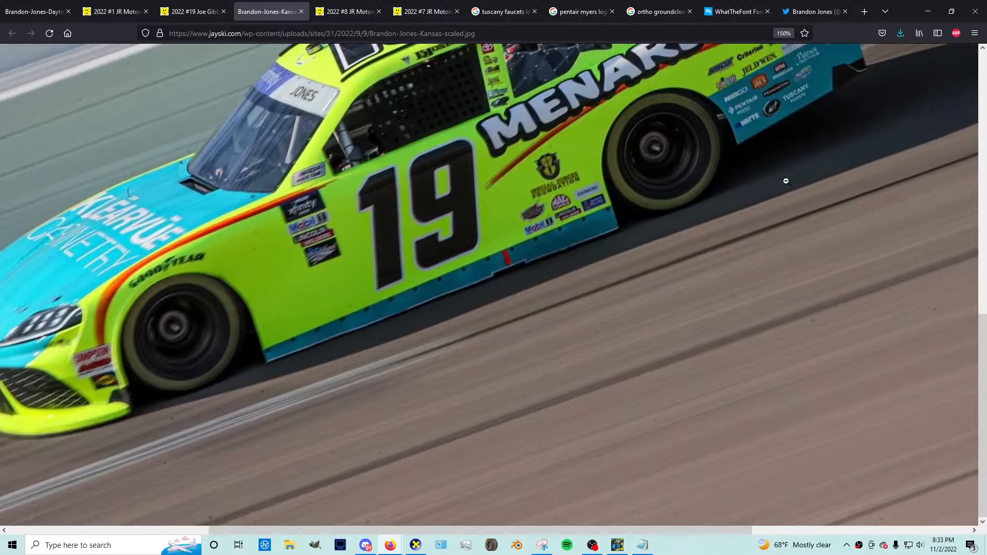
pyautogui.scroll(2, 784, 181)
pyautogui.keyDown('ctrl'); pyautogui.scroll(3, 876, 264); pyautogui.keyUp('ctrl')
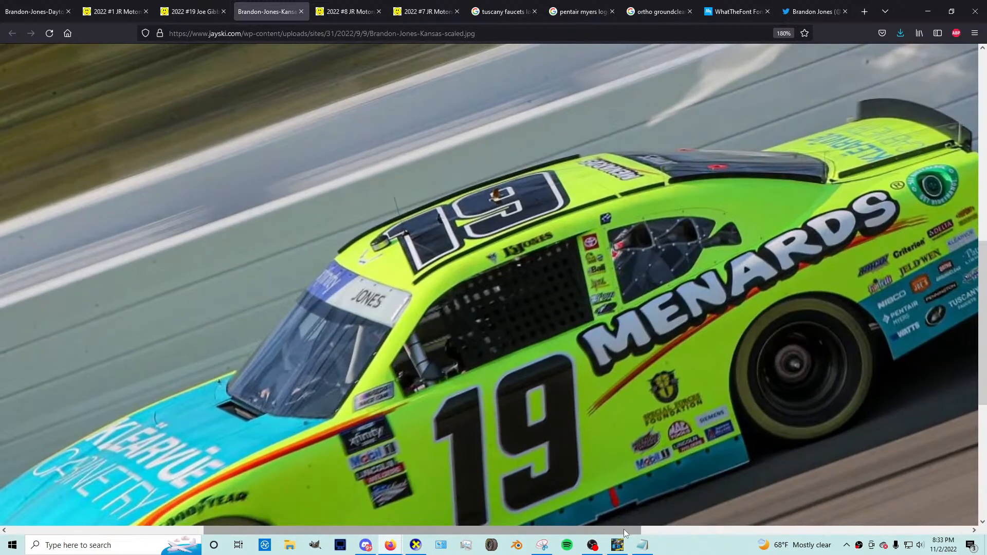
pyautogui.moveTo(624, 528); pyautogui.dragTo(820, 495)
pyautogui.click(666, 333)
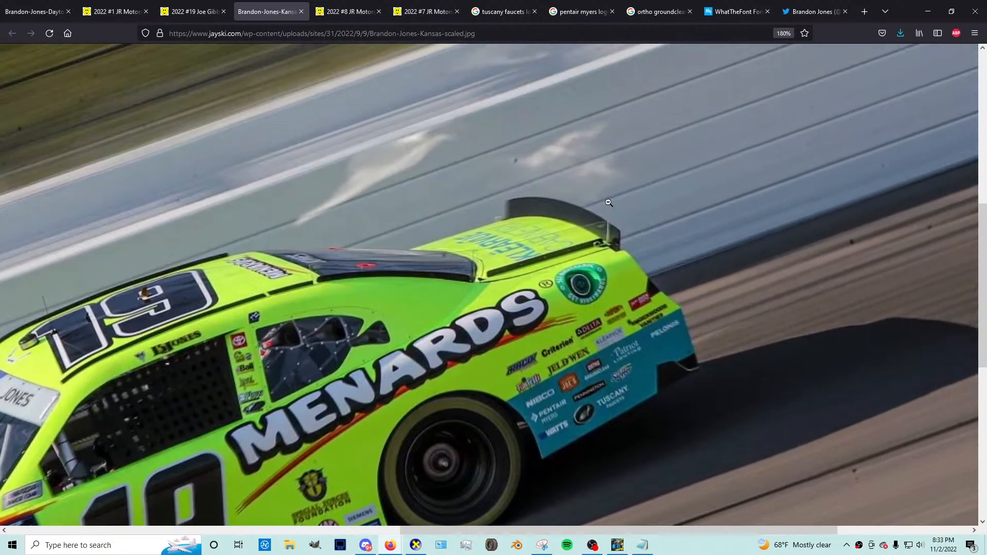
pyautogui.hotkey('ctrl', 'Tab')
pyautogui.hotkey('ctrl', 'Tab')
pyautogui.click(308, 6)
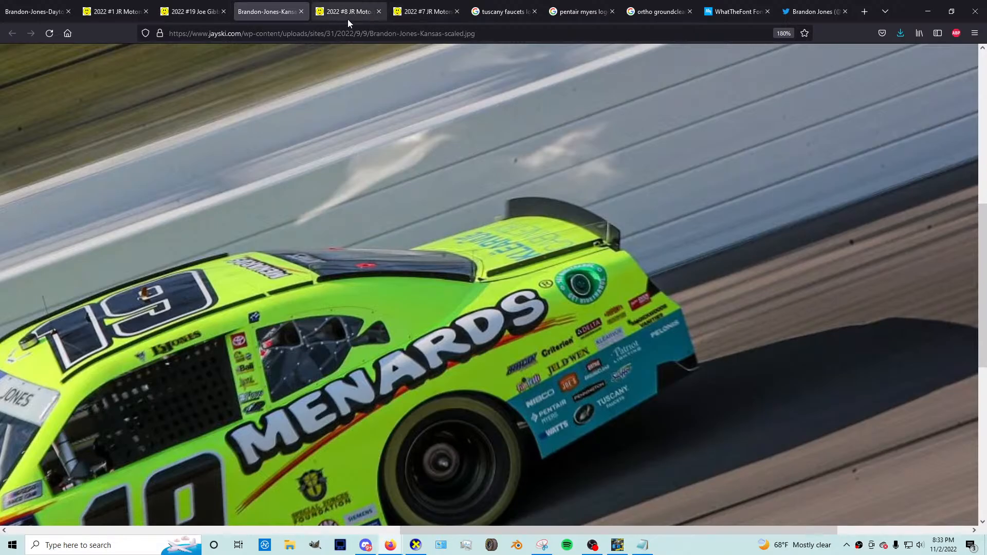
# Step: Look through the rest of the #19 Joe Gibbs Racing paint schemes page for other Menards sponsor references
pyautogui.click(191, 7)
pyautogui.scroll(-20, 445, 221)
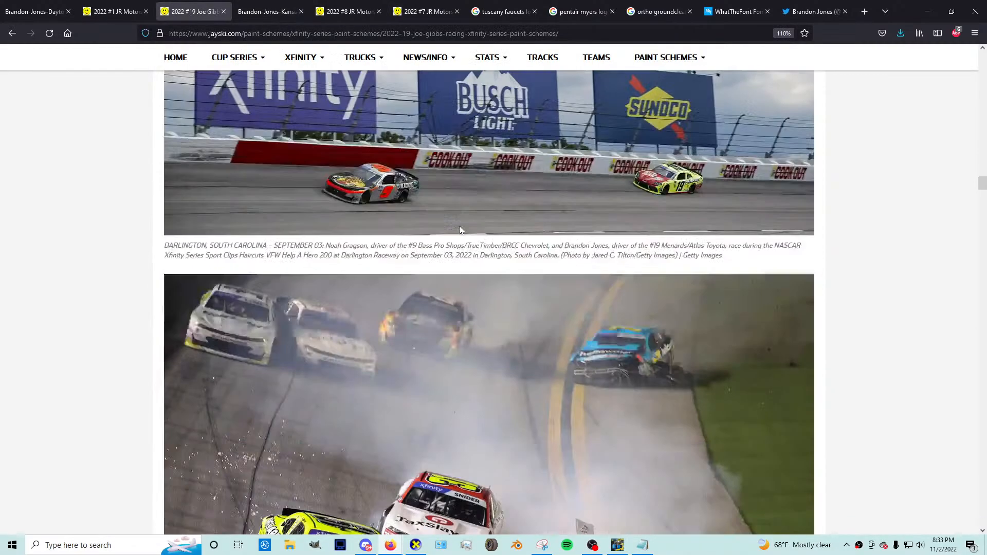
pyautogui.scroll(-20, 444, 222)
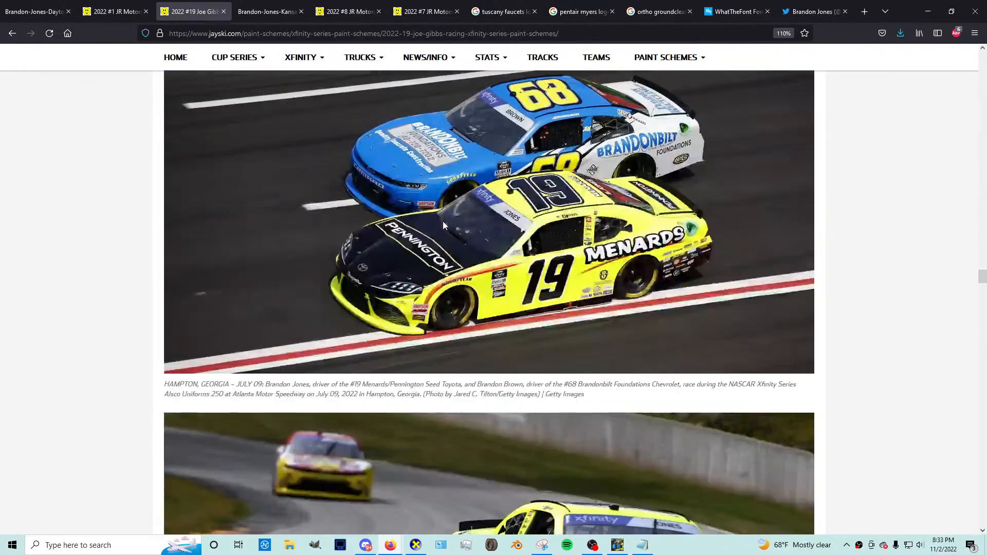
pyautogui.scroll(-20, 438, 220)
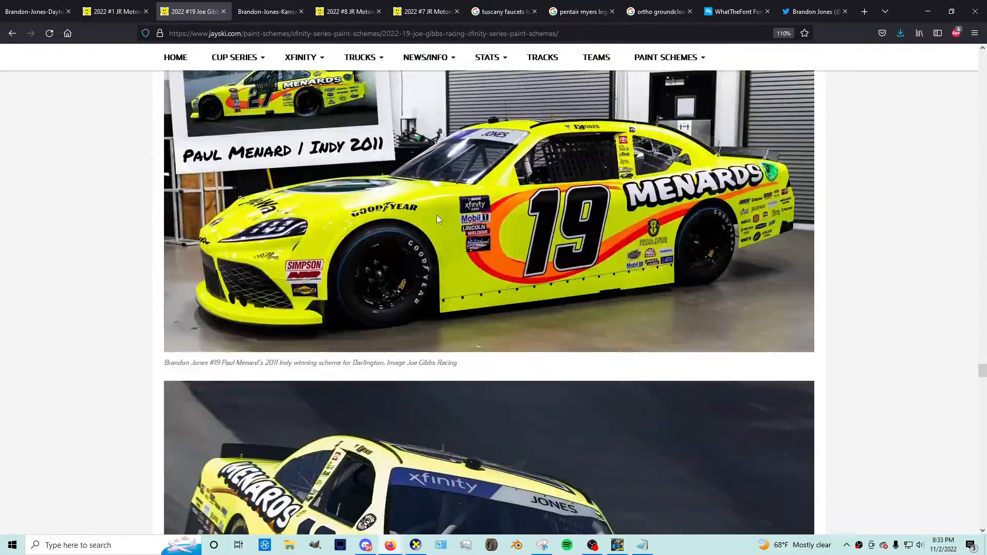
pyautogui.scroll(-20, 437, 218)
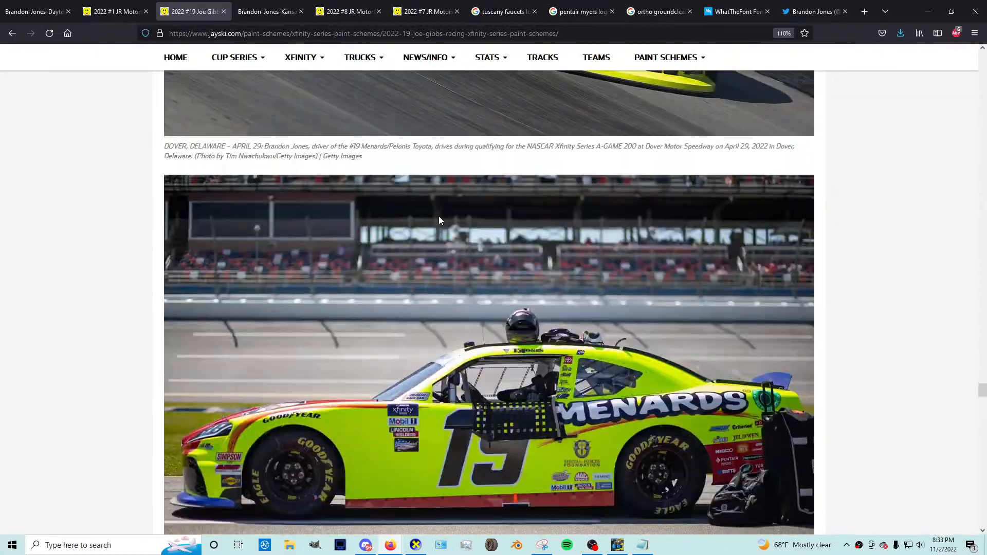
pyautogui.scroll(-20, 440, 219)
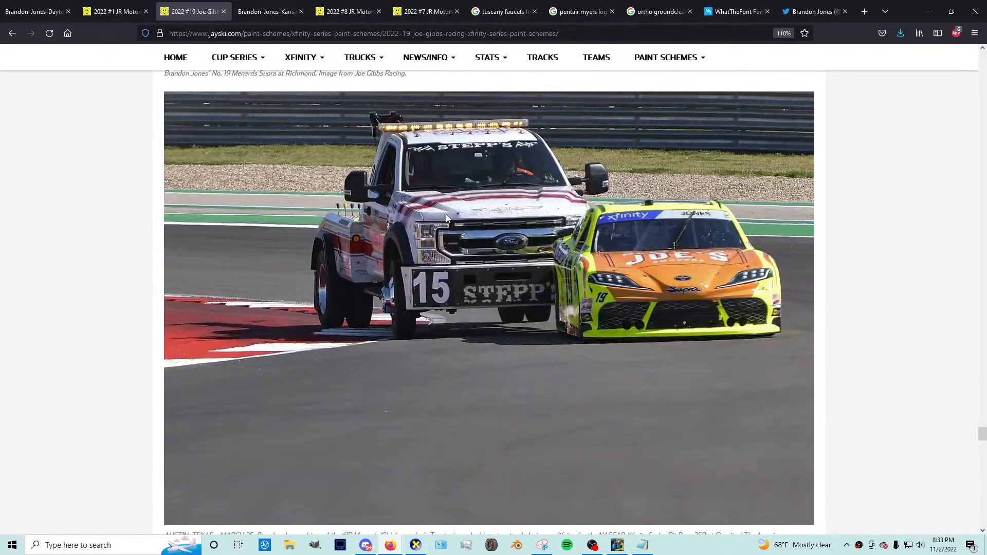
pyautogui.scroll(-7, 532, 263)
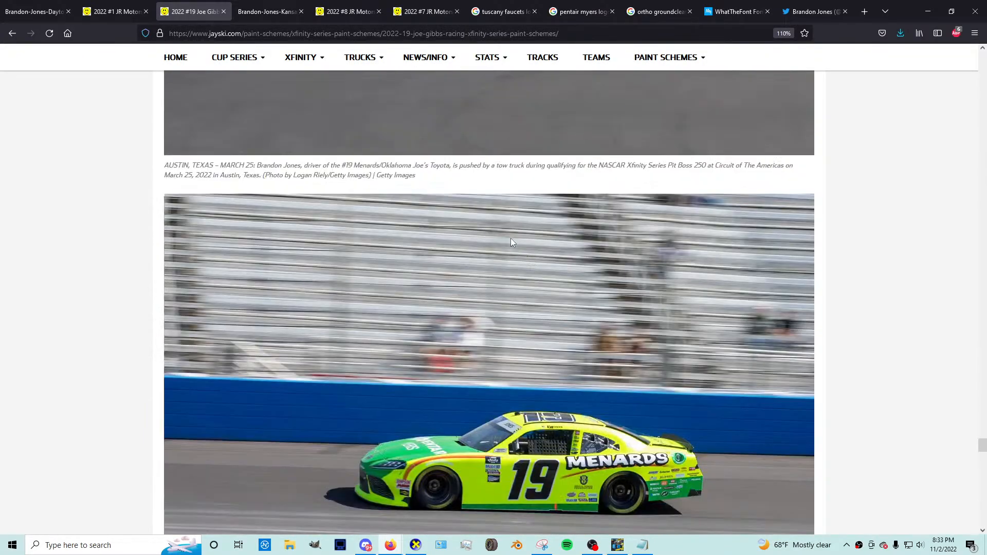
pyautogui.scroll(7, 504, 227)
# Step: Search images for "oklahoma joe's logo" in place of the Pentair Myers search
pyautogui.click(659, 11)
pyautogui.click(579, 12)
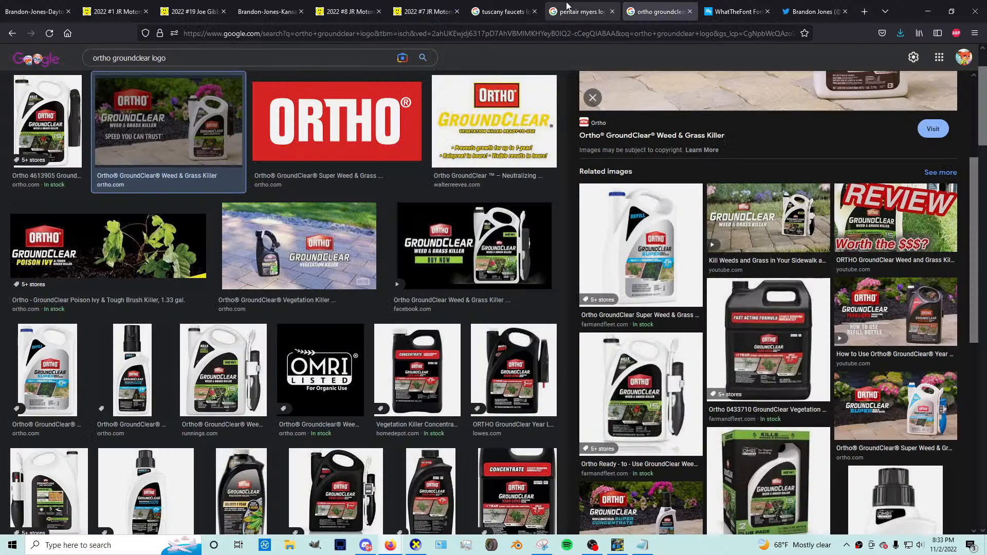
pyautogui.click(331, 61)
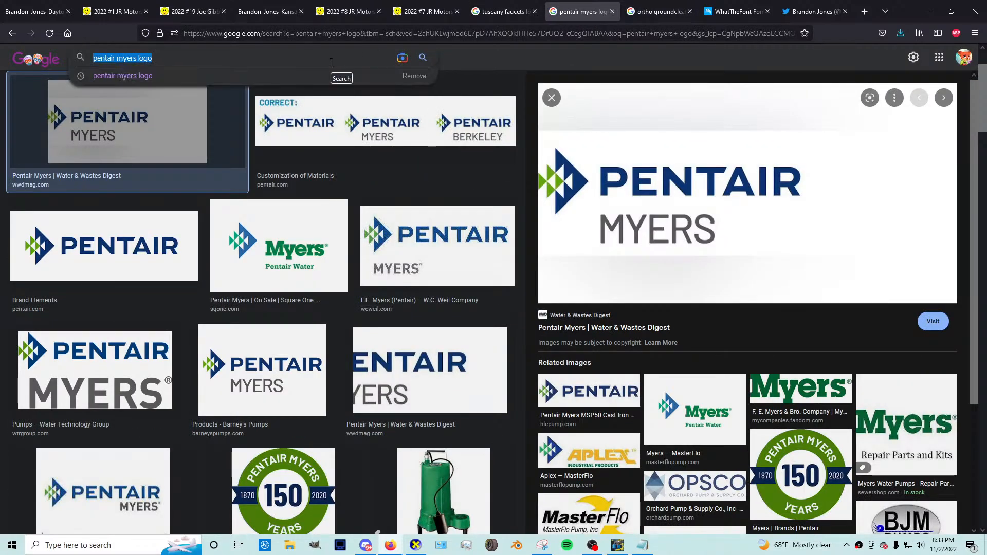
pyautogui.write('oklahoma joe')
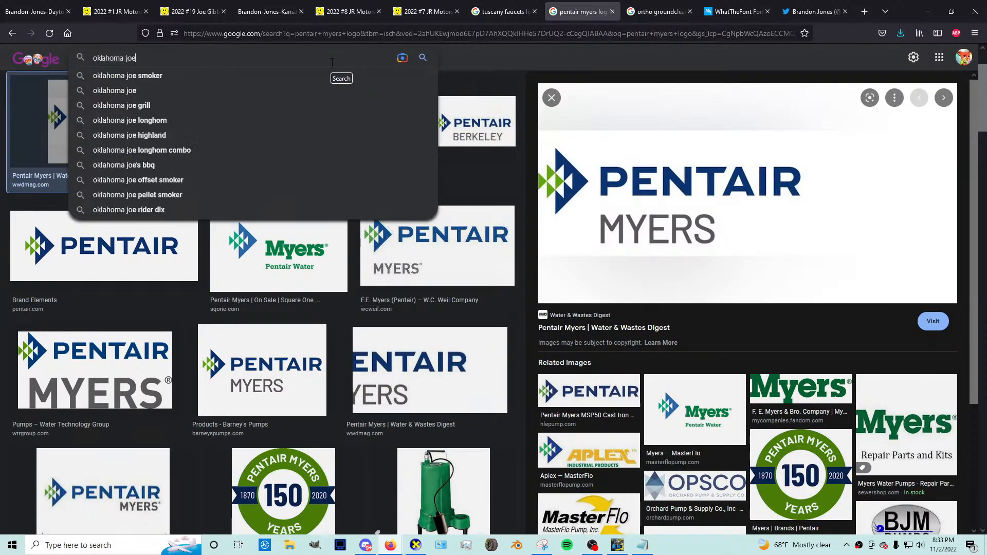
pyautogui.write("'s logo")
pyautogui.press('Return')
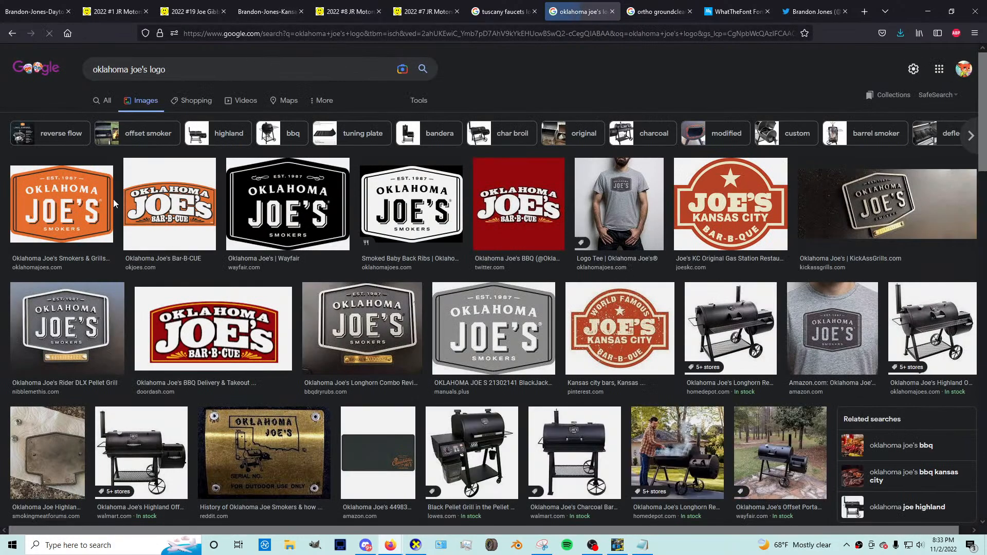
# Step: Copy the orange Oklahoma Joe's Smokers logo image and switch to the car template in GIMP
pyautogui.click(114, 199)
pyautogui.rightClick(782, 176)
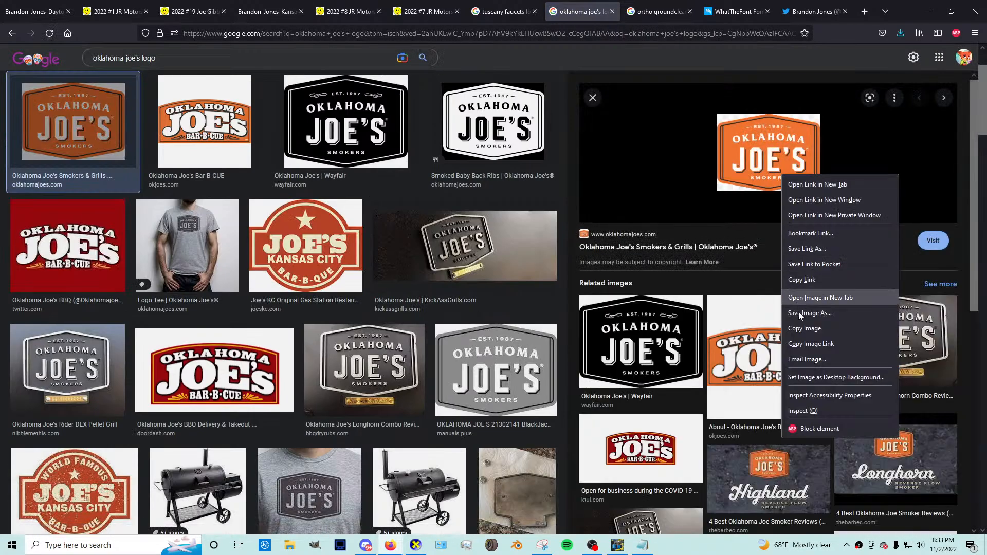
pyautogui.click(802, 329)
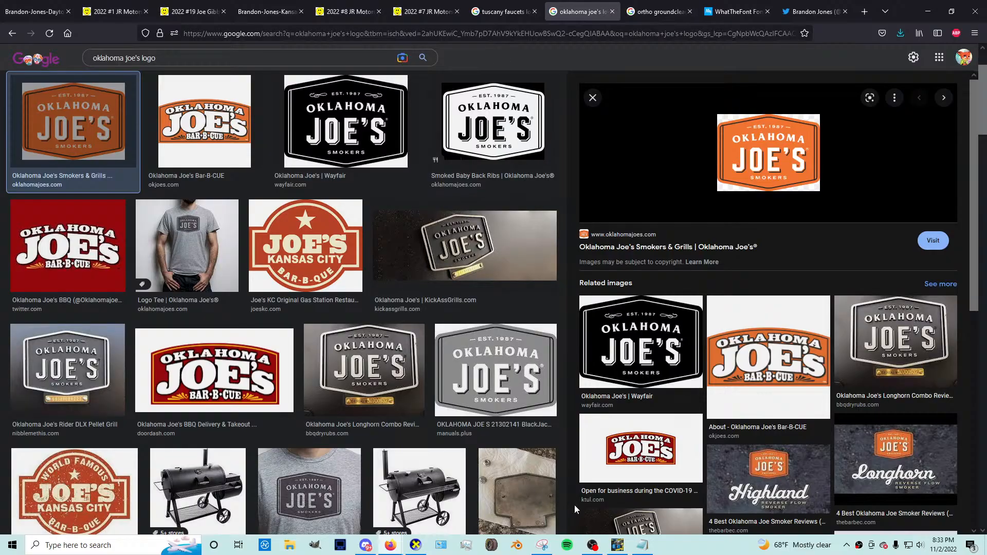
pyautogui.click(617, 545)
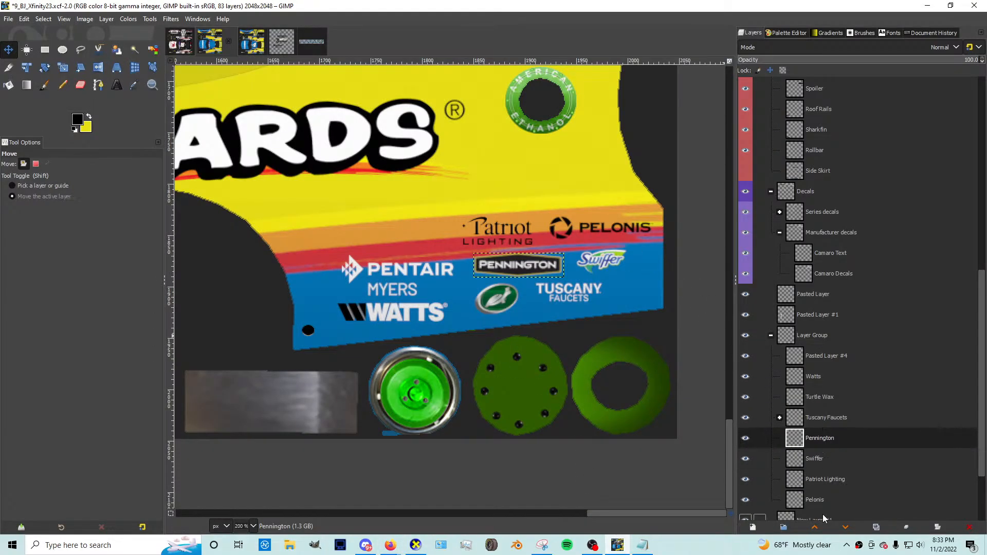
# Step: Paste the logo above the Patriot Lighting layer, scale it down to decal size and place it above the Pentair Myers decal
pyautogui.click(825, 479)
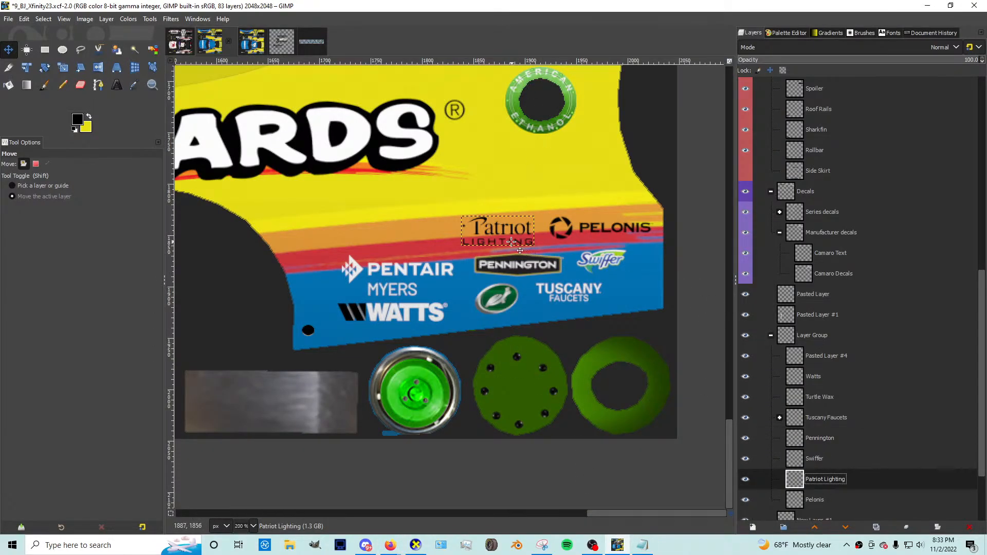
pyautogui.hotkey('ctrl', 'v')
pyautogui.hotkey('shift', 's')
pyautogui.moveTo(598, 304); pyautogui.dragTo(476, 215)
pyautogui.moveTo(436, 186); pyautogui.dragTo(375, 236)
pyautogui.scroll(2, 411, 256)
pyautogui.moveTo(281, 142); pyautogui.dragTo(322, 175)
pyautogui.moveTo(446, 268); pyautogui.dragTo(405, 238)
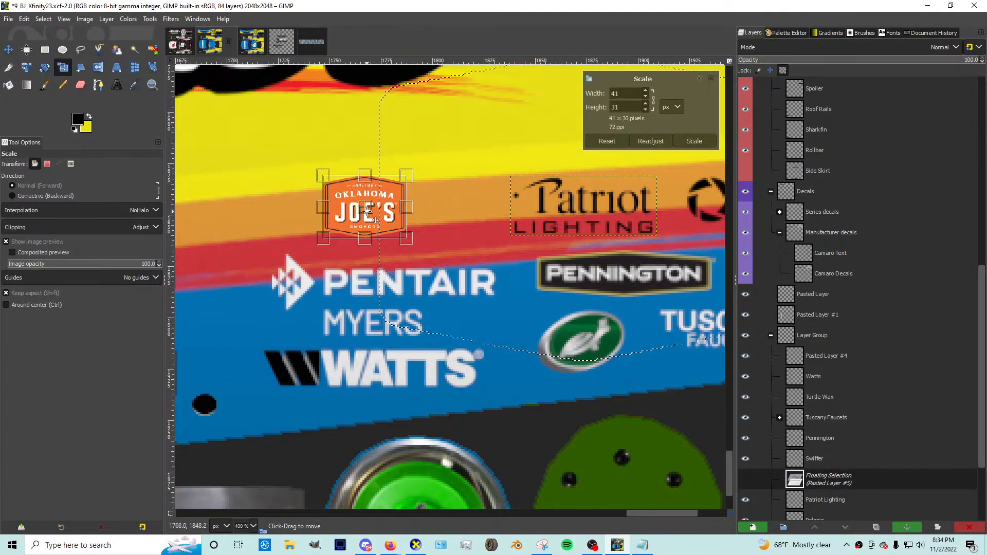
pyautogui.moveTo(366, 211); pyautogui.dragTo(307, 214)
pyautogui.moveTo(330, 228)
pyautogui.mouseDown()
pyautogui.moveTo(353, 244)
pyautogui.moveTo(338, 234)
pyautogui.mouseUp()
pyautogui.press('Return')
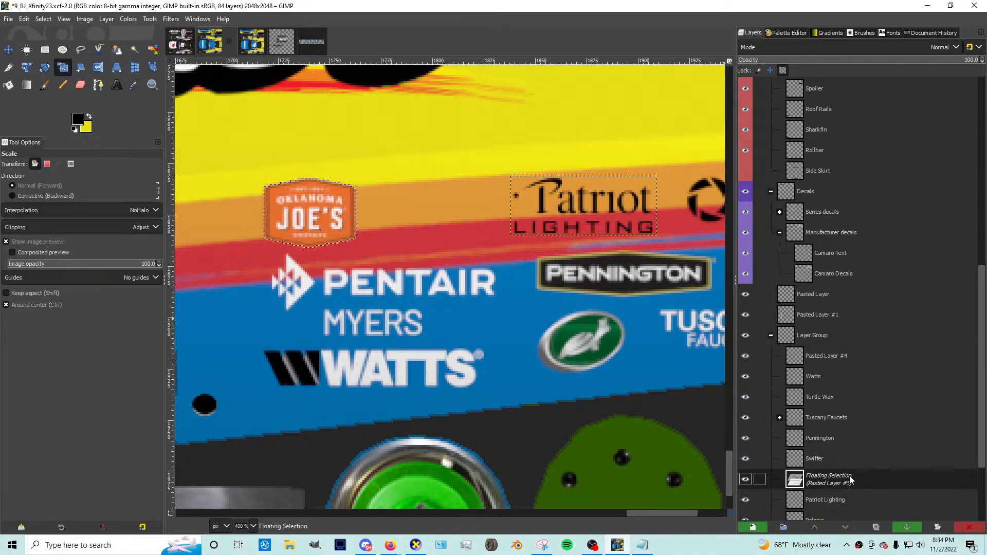
# Step: Turn the floating selection into a layer named Oklahoma Joe's
pyautogui.doubleClick(850, 479)
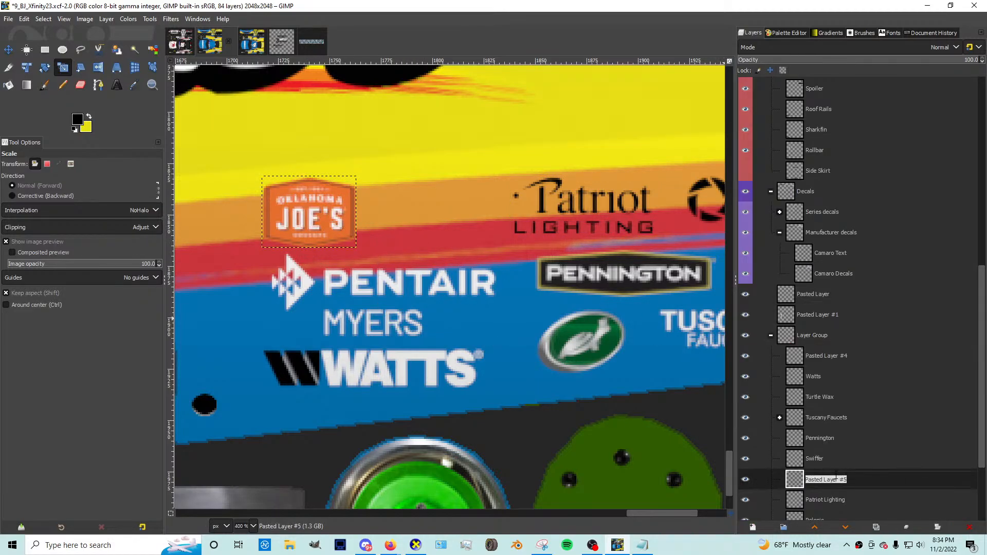
pyautogui.write("Oklahoma Joe's")
pyautogui.press('Return')
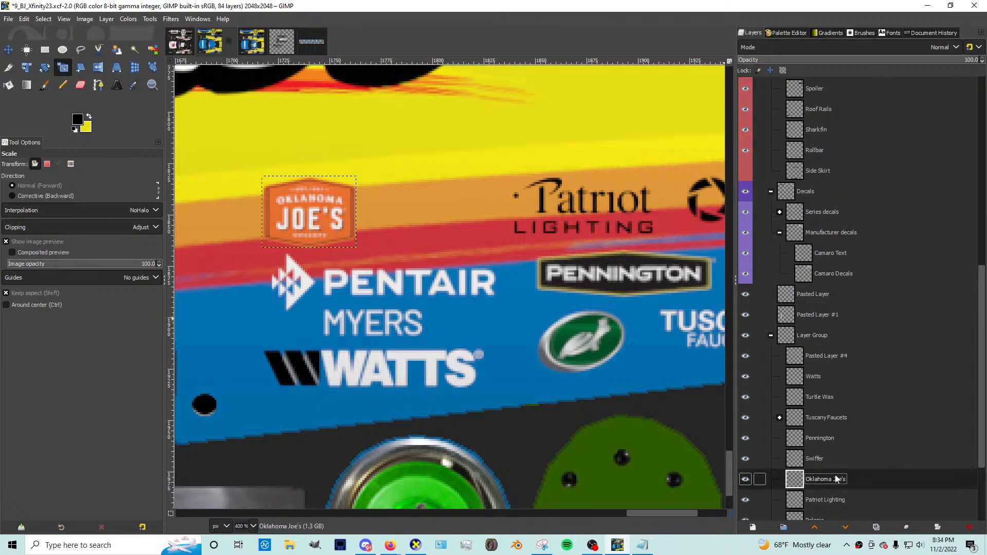
# Step: Nudge the Oklahoma Joe's decal slightly right and up, lining up its left edge with the Pentair Myers decal
pyautogui.hotkey('alt', 'Tab')
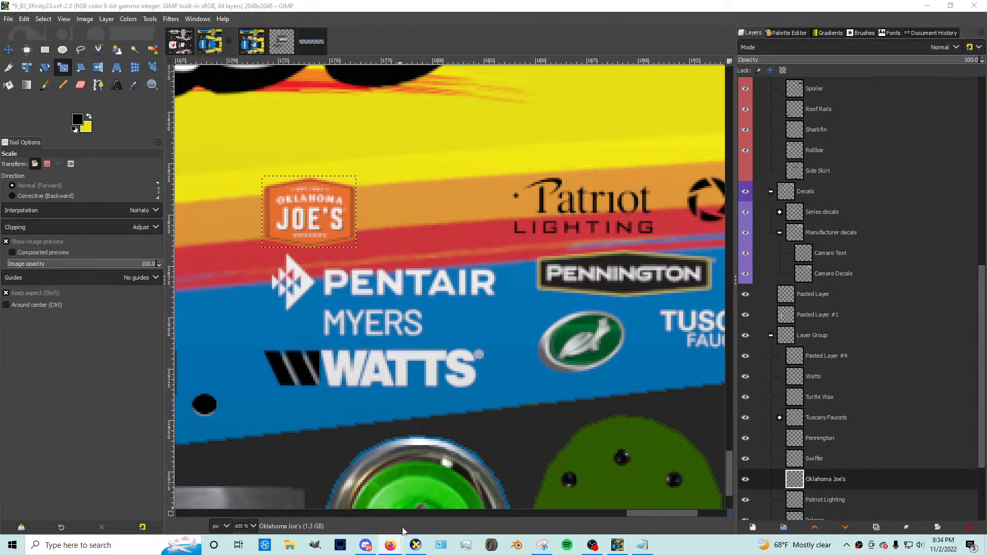
pyautogui.click(368, 538)
pyautogui.press('m')
pyautogui.moveTo(308, 204); pyautogui.dragTo(315, 202)
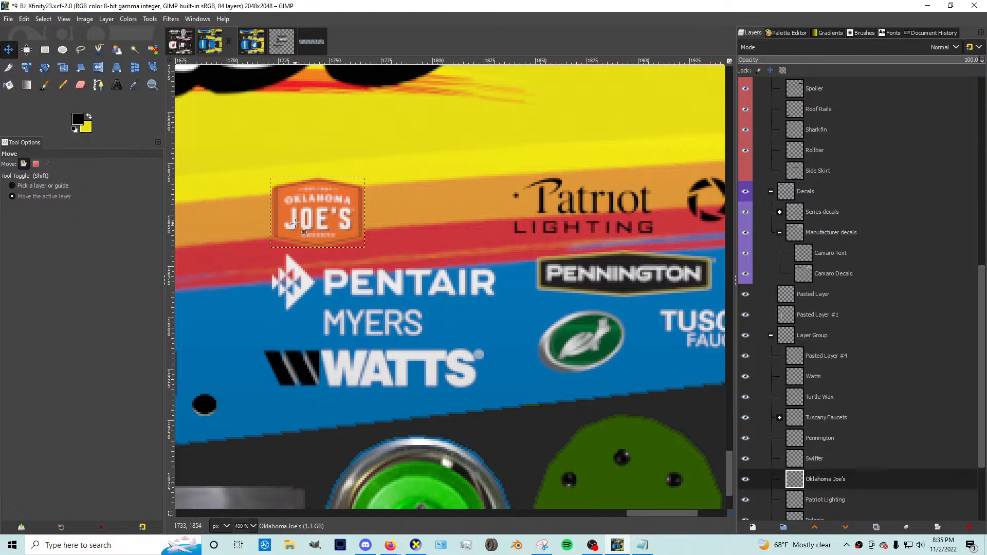
pyautogui.moveTo(295, 224); pyautogui.dragTo(297, 221)
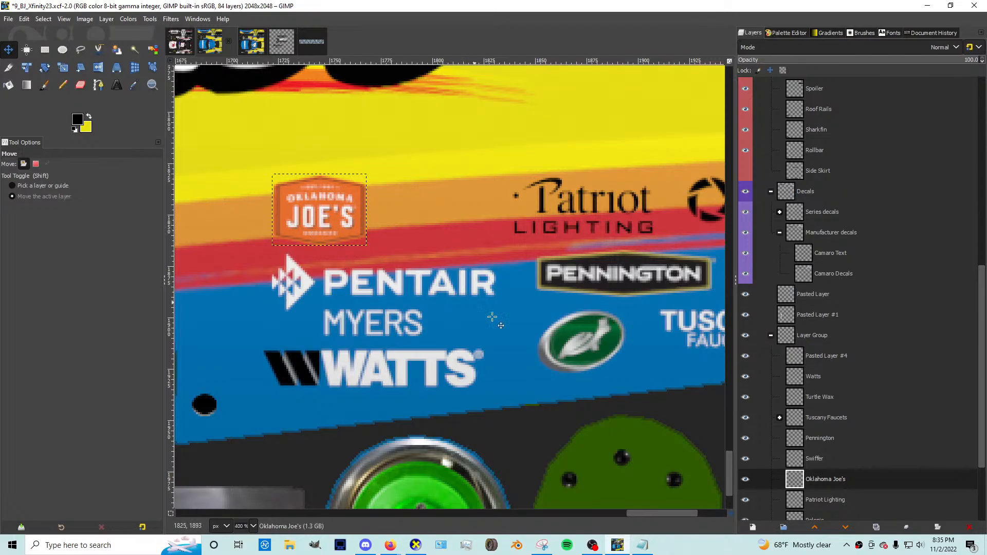
# Step: Switch to Firefox, open the white-background Ortho GroundClear logo in its own tab and save it as the JPEG groundclear2
pyautogui.moveTo(391, 544)
pyautogui.click(452, 506)
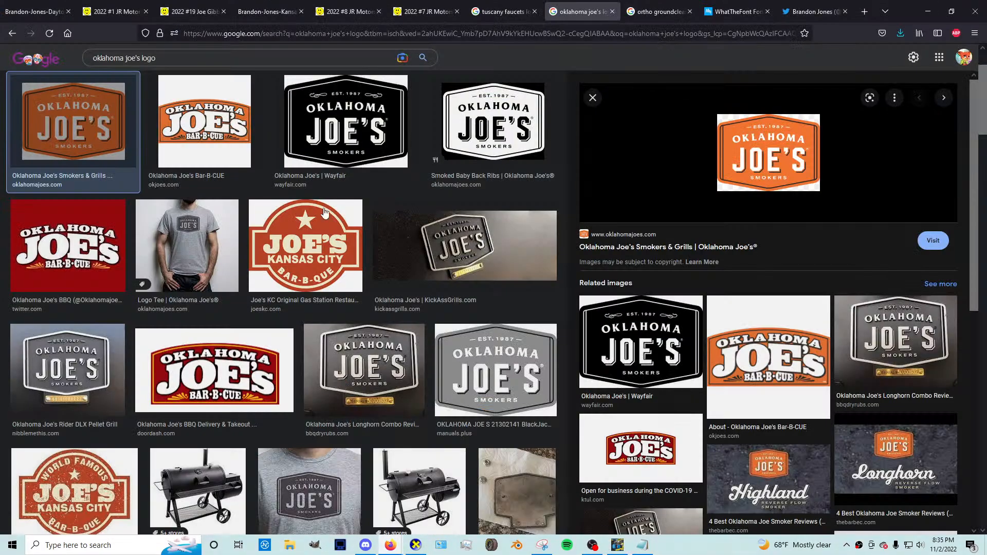
pyautogui.hotkey('ctrl', 'Tab')
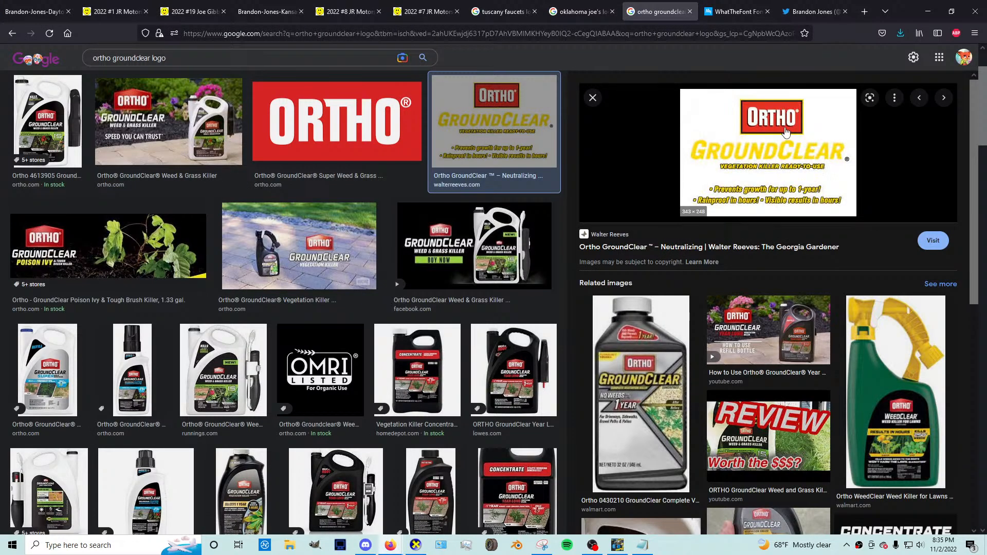
pyautogui.rightClick(772, 147)
pyautogui.click(791, 261)
pyautogui.hotkey('ctrl', 'Tab')
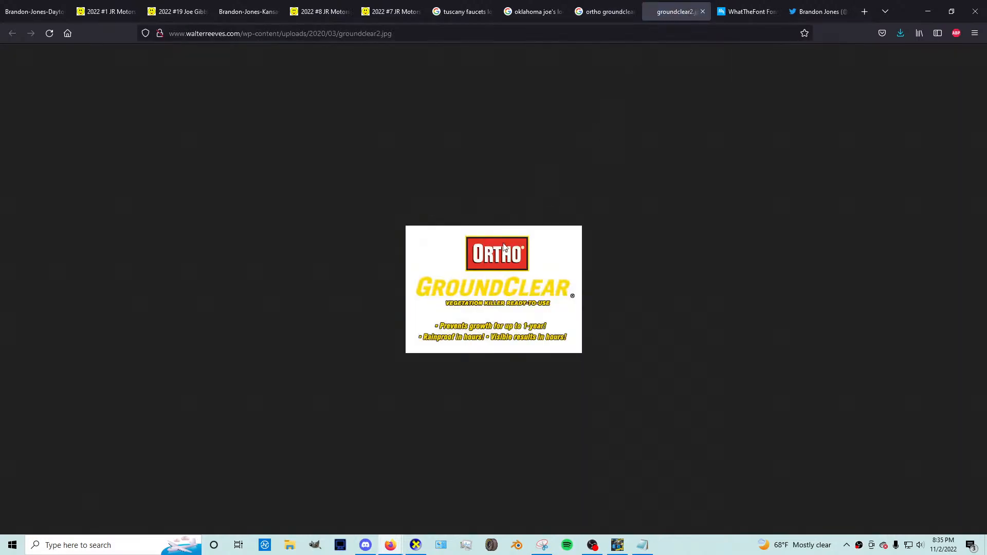
pyautogui.rightClick(489, 256)
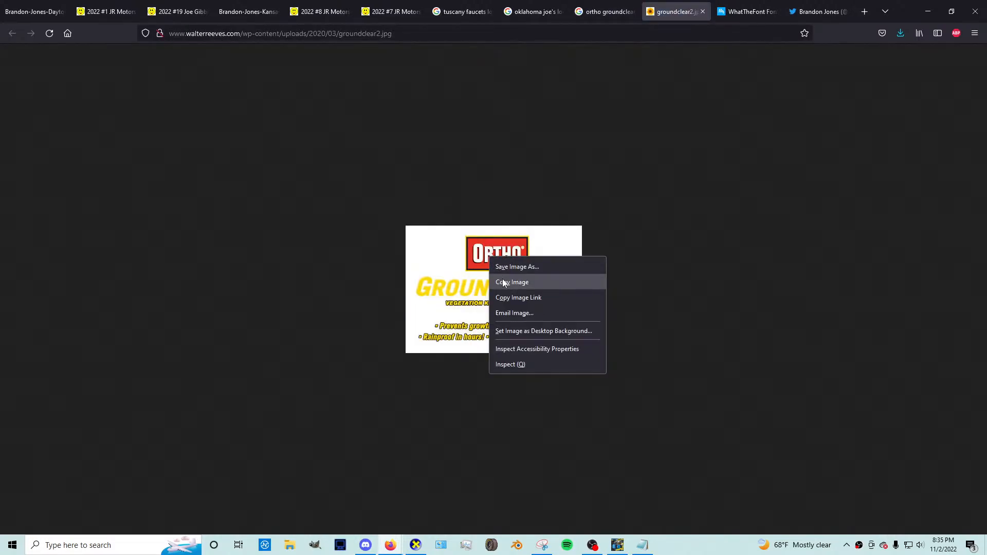
pyautogui.click(516, 267)
pyautogui.press('Return')
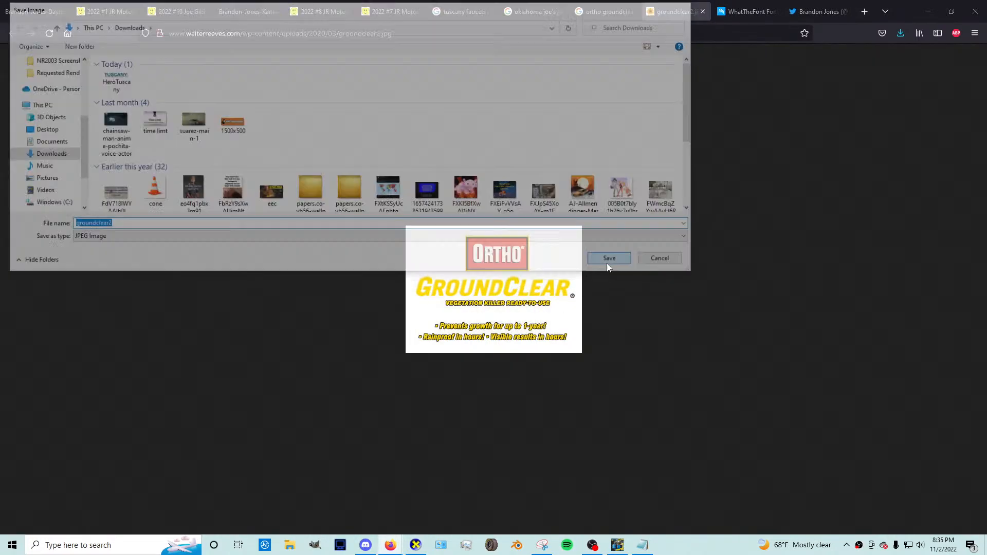
# Step: Search for "what the font", open the MyFonts WhatTheFont page and upload the saved groundclear2 image
pyautogui.click(324, 33)
pyautogui.write('what')
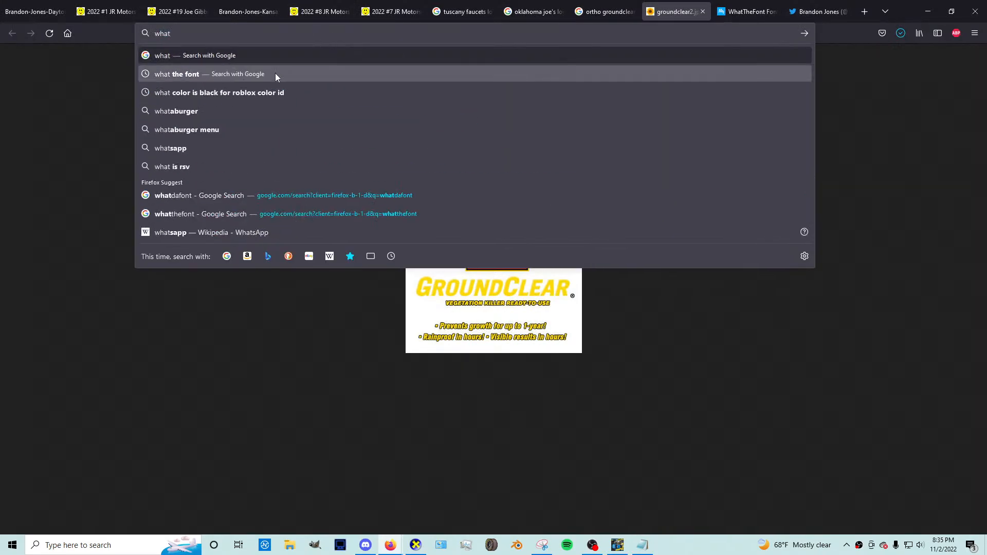
pyautogui.click(227, 75)
pyautogui.click(250, 162)
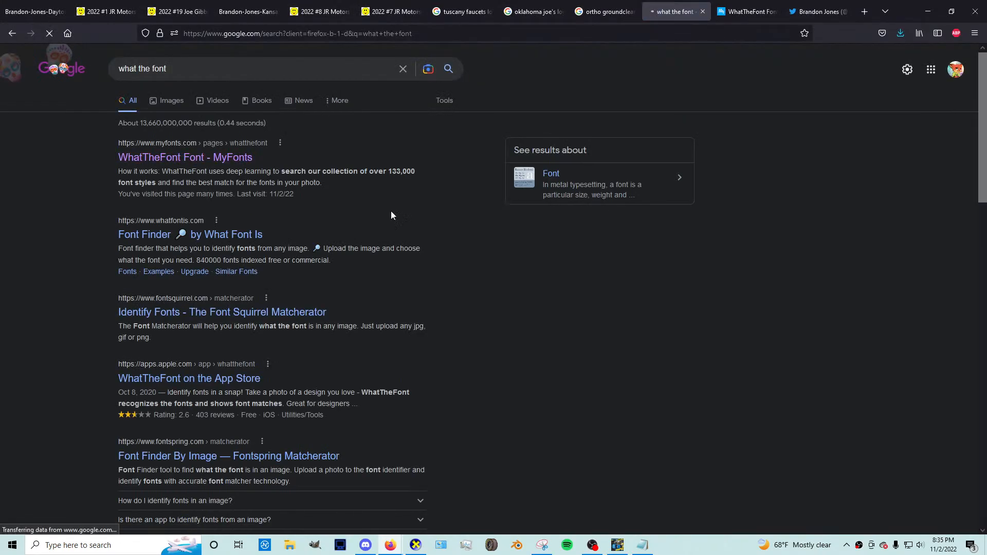
pyautogui.scroll(-5, 375, 278)
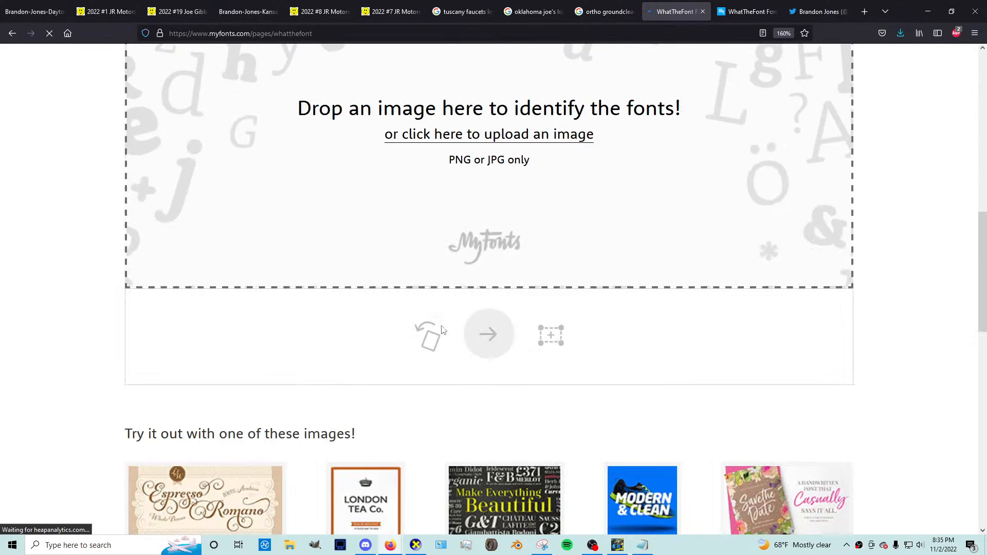
pyautogui.click(439, 153)
pyautogui.doubleClick(114, 97)
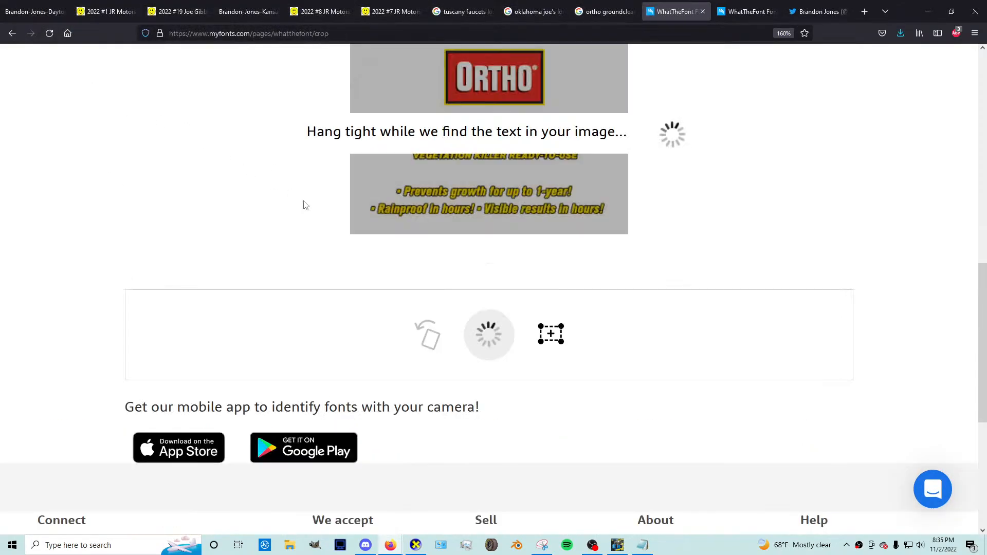
# Step: Run the font identification on the crop box around the yellow GroundClear wordmark
pyautogui.scroll(-2, 330, 205)
pyautogui.scroll(-2, 331, 205)
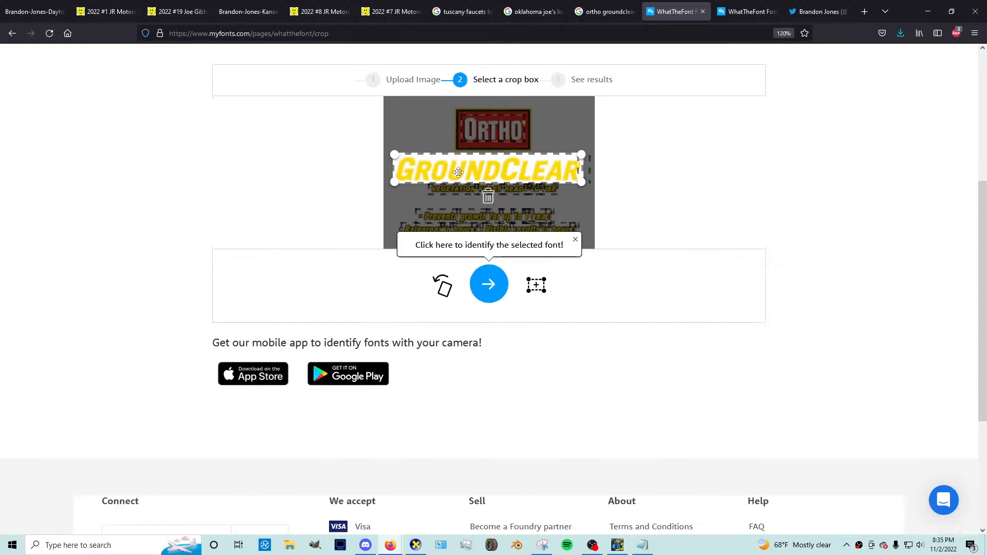
pyautogui.click(496, 290)
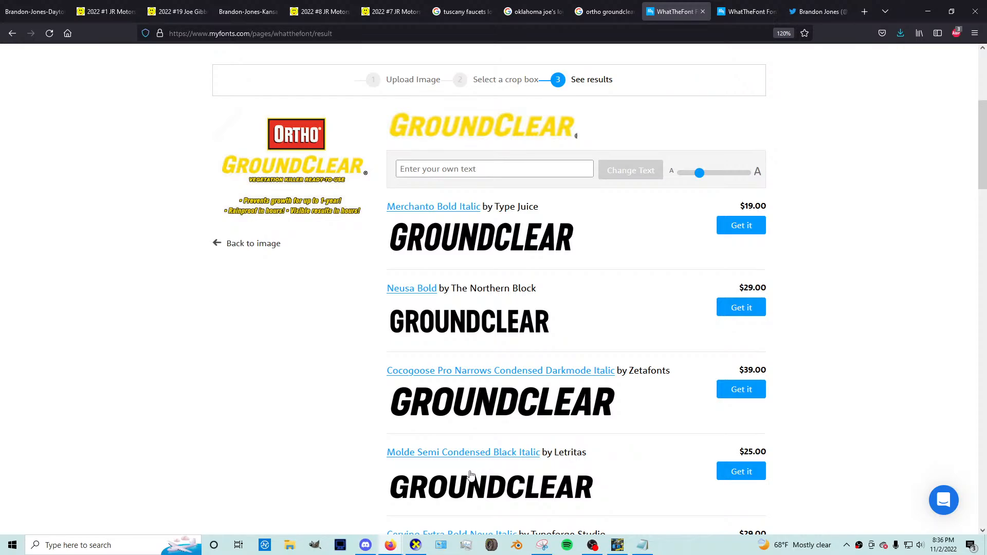
# Step: Compare the suggested fonts with the GroundClear wordmark at different sample sizes to find the closest italic match
pyautogui.scroll(-2, 470, 475)
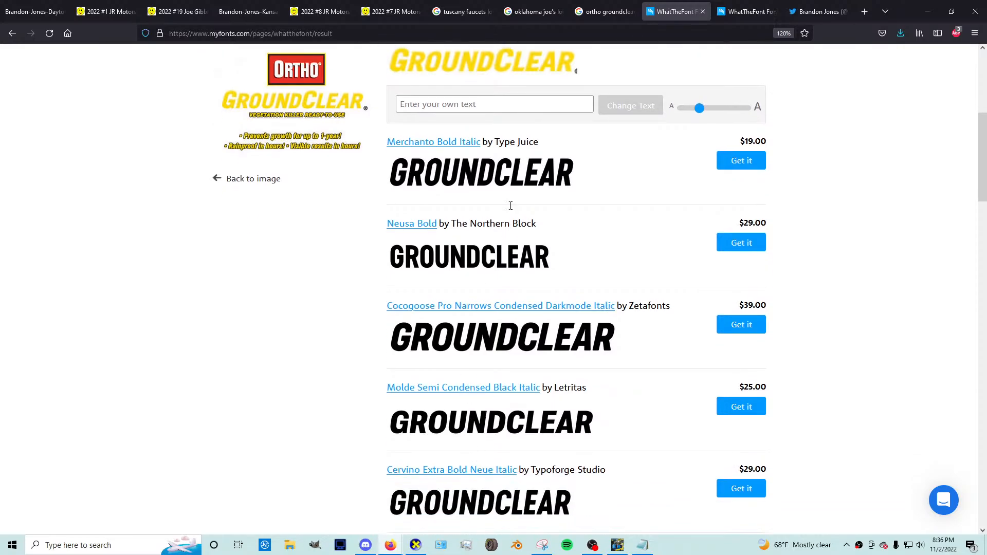
pyautogui.moveTo(700, 103); pyautogui.dragTo(709, 118)
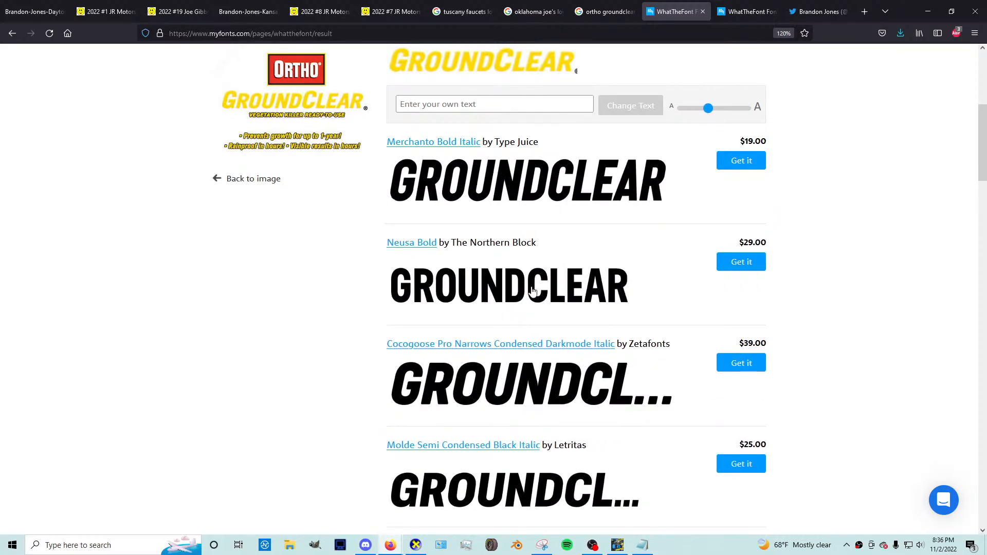
pyautogui.moveTo(708, 109); pyautogui.dragTo(700, 114)
pyautogui.scroll(-2, 562, 232)
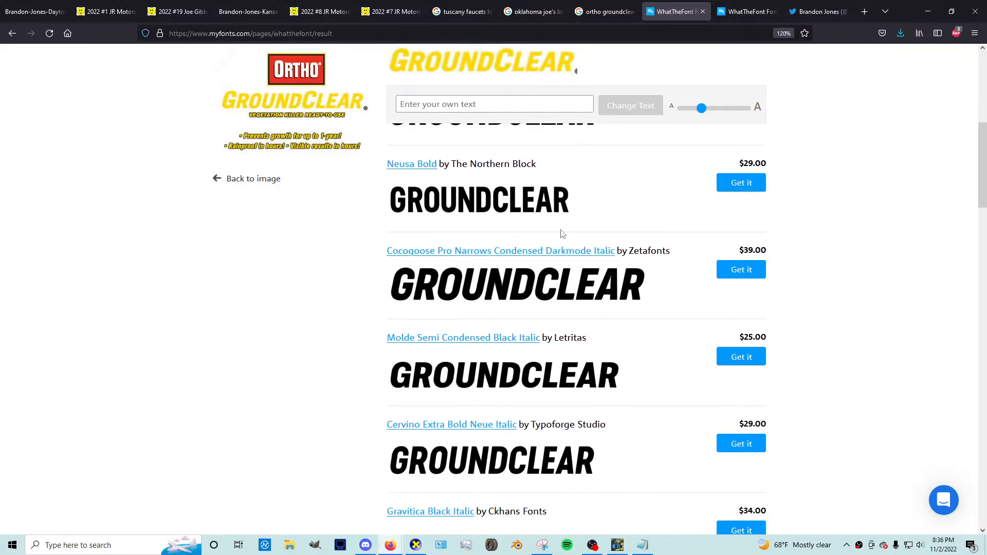
pyautogui.scroll(2, 562, 234)
pyautogui.scroll(-2, 563, 235)
pyautogui.scroll(2, 562, 235)
pyautogui.scroll(-2, 563, 236)
pyautogui.scroll(3, 563, 236)
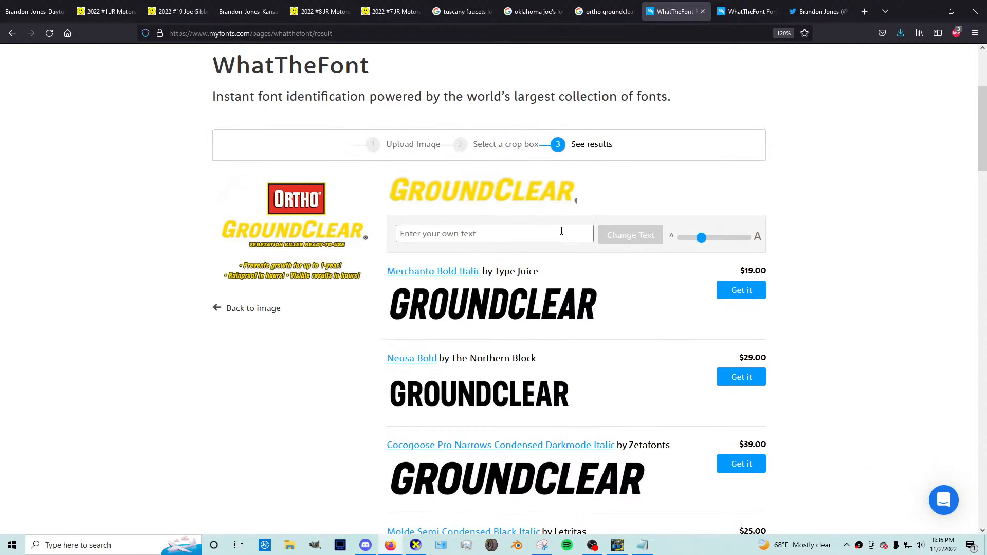
pyautogui.scroll(-2, 560, 233)
pyautogui.scroll(-1, 559, 240)
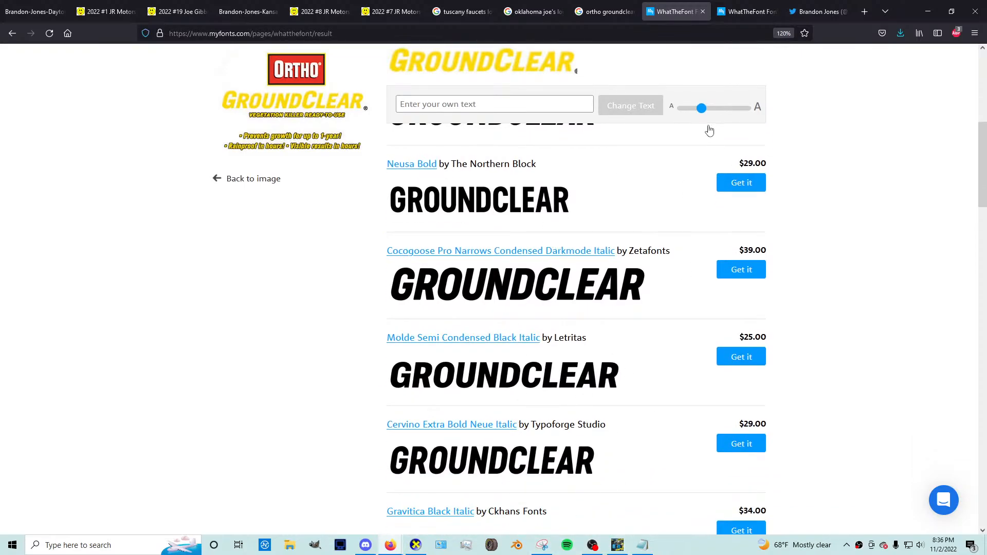
pyautogui.moveTo(702, 109); pyautogui.dragTo(708, 110)
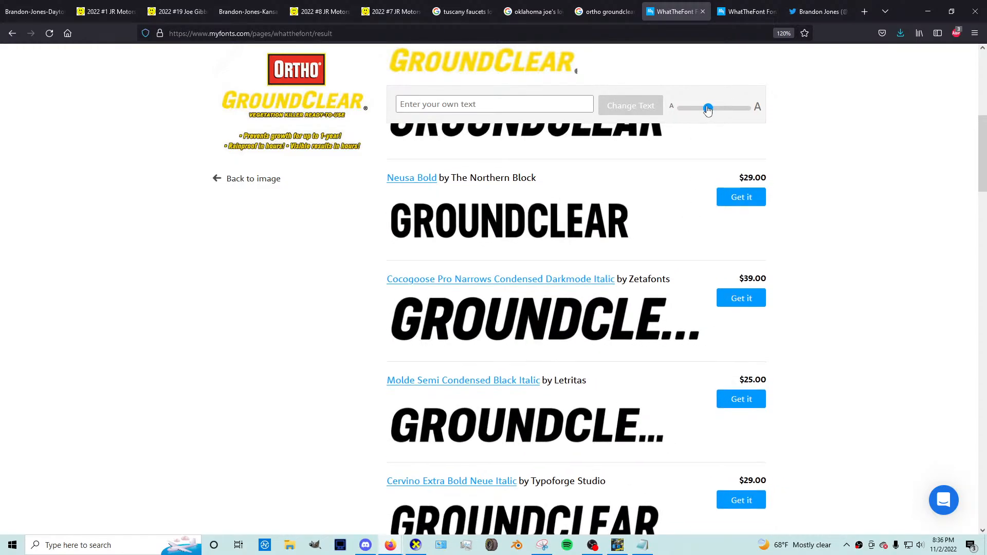
pyautogui.moveTo(708, 109); pyautogui.dragTo(704, 109)
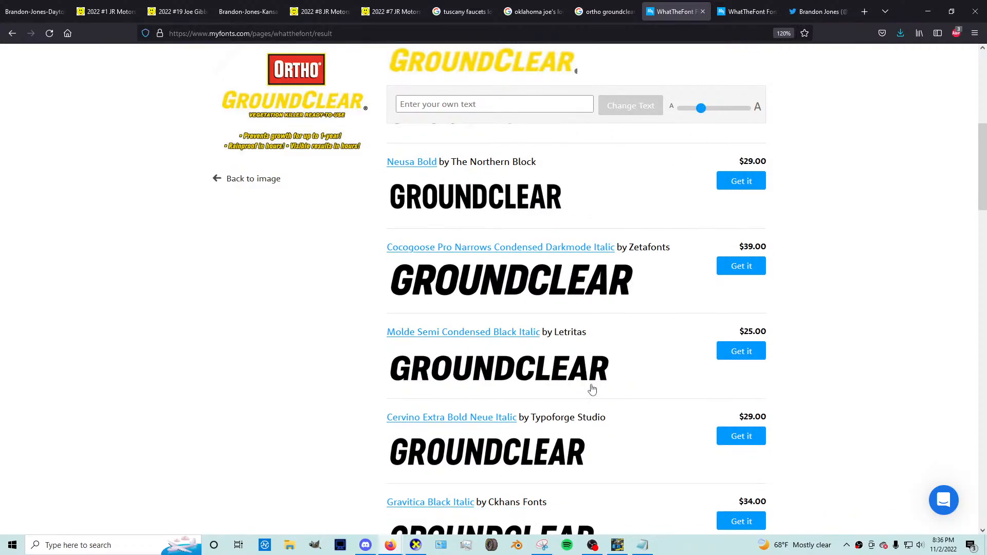
# Step: Enlarge the results page to 190%, then snip and copy the GROUNDCLEAR sample in Molde Semi Condensed Black Italic
pyautogui.hotkey('ctrl', '+')
pyautogui.hotkey('ctrl', '+')
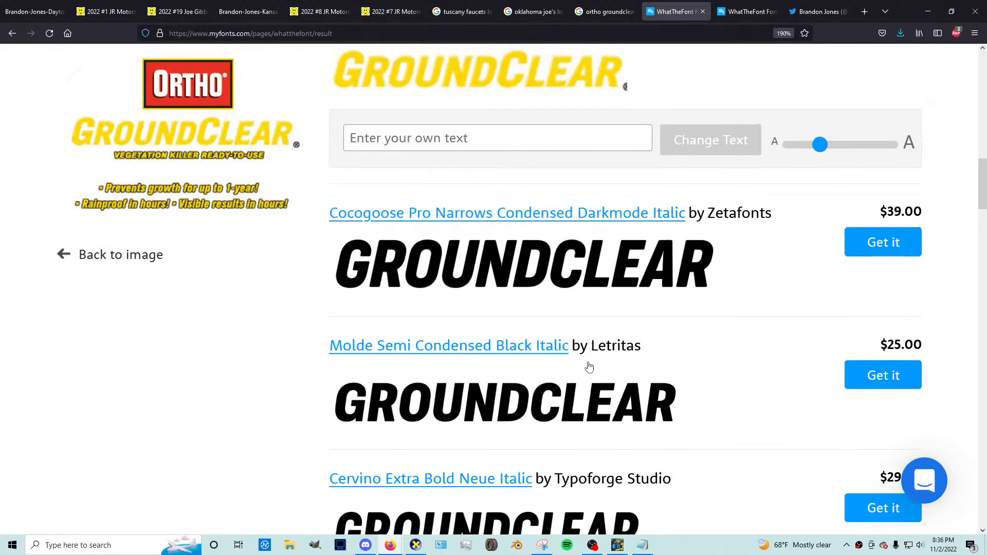
pyautogui.hotkey('ctrl', '+')
pyautogui.hotkey('ctrl', '+')
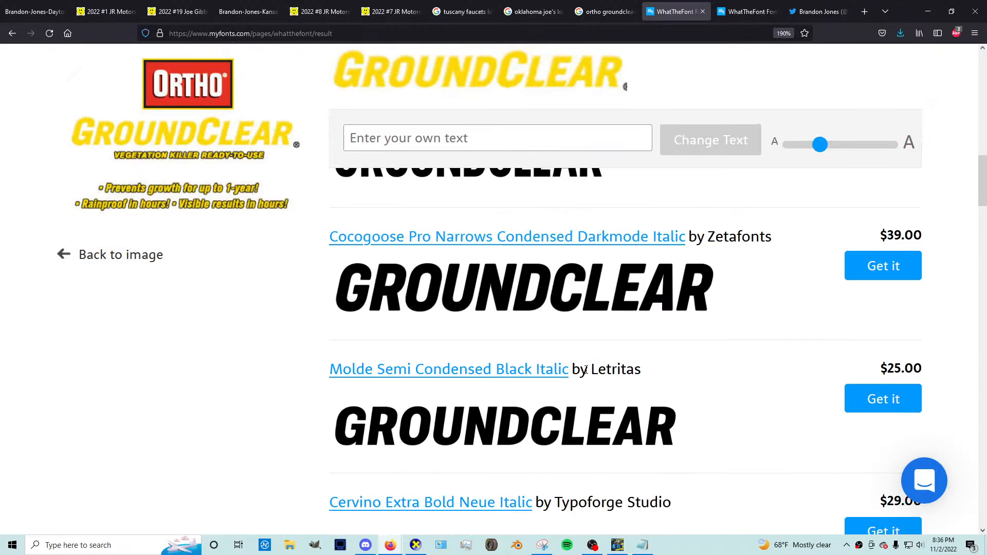
pyautogui.click(543, 545)
pyautogui.click(51, 231)
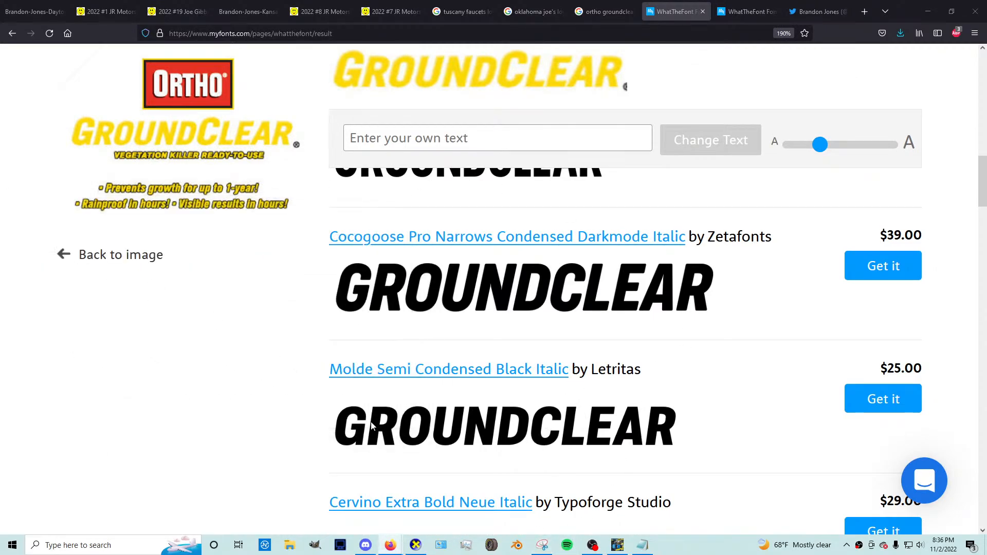
pyautogui.moveTo(328, 396); pyautogui.dragTo(676, 462)
pyautogui.rightClick(468, 415)
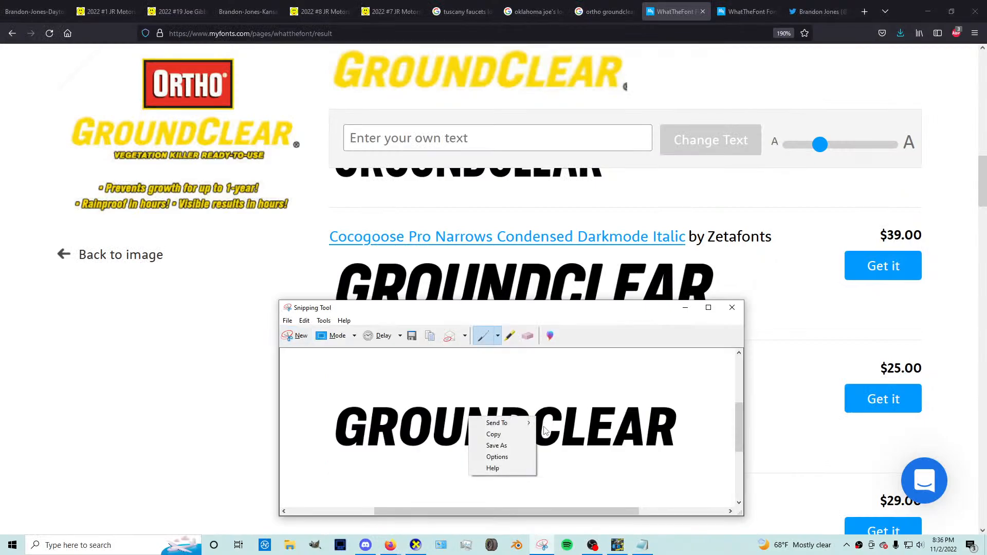
pyautogui.click(501, 435)
pyautogui.click(685, 308)
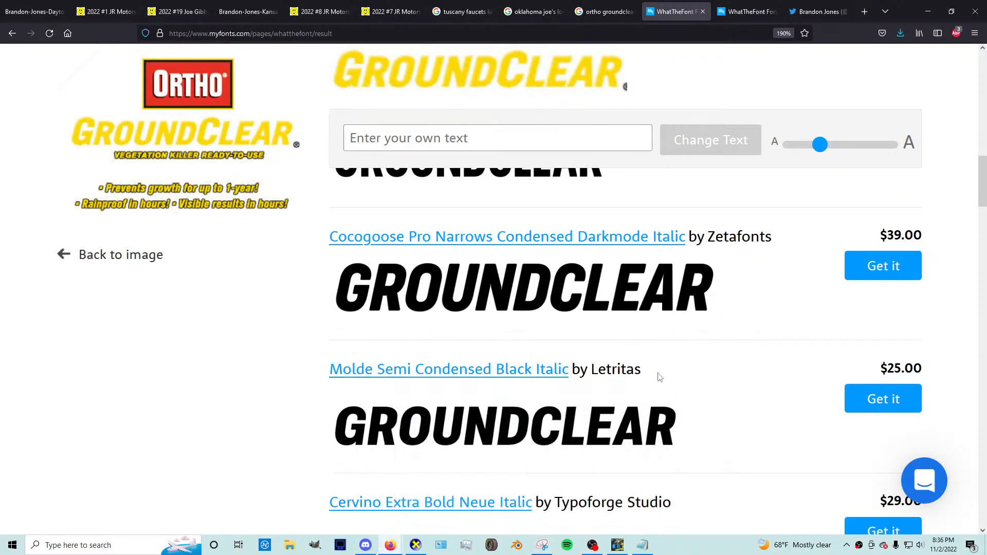
# Step: Switch to GIMP, paste the GROUNDCLEAR snip as a new layer in the untitled logo image and move it below Pentair Myers
pyautogui.click(617, 545)
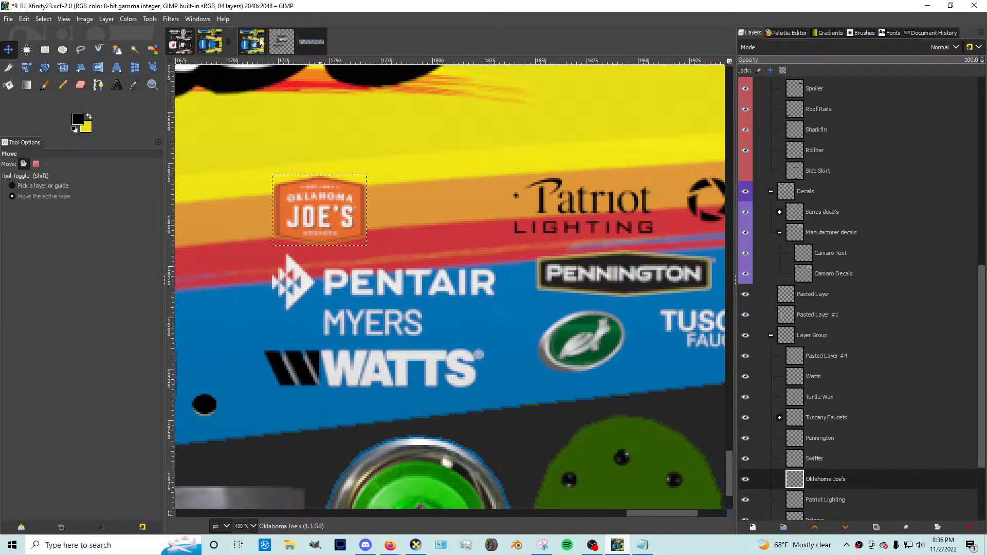
pyautogui.click(282, 41)
pyautogui.hotkey('ctrl', 'v')
pyautogui.hotkey('ctrl', 'shift', 'n')
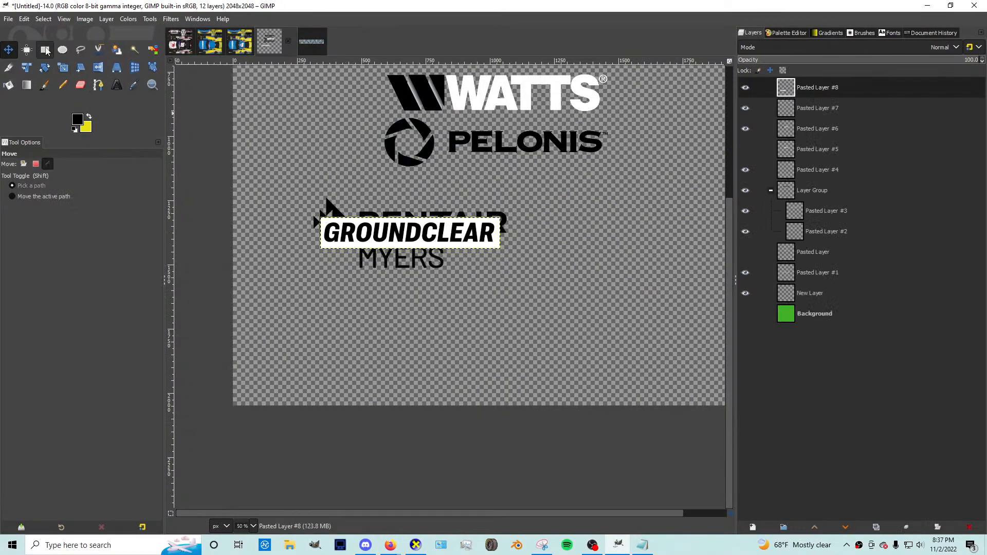
pyautogui.moveTo(402, 247); pyautogui.dragTo(414, 330)
pyautogui.scroll(4, 414, 332)
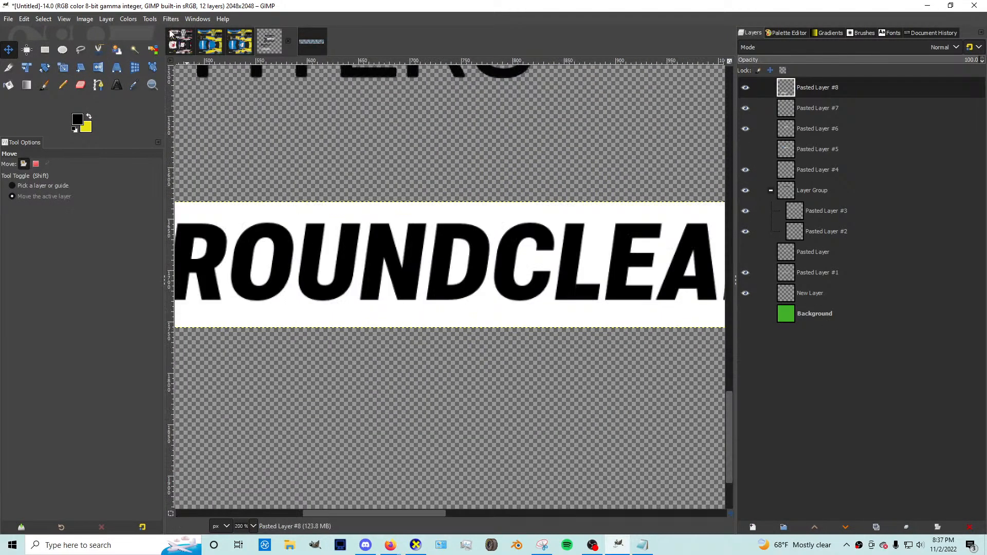
# Step: Remove the white background from the GROUNDCLEAR layer with Color to Alpha
pyautogui.click(128, 18)
pyautogui.click(166, 336)
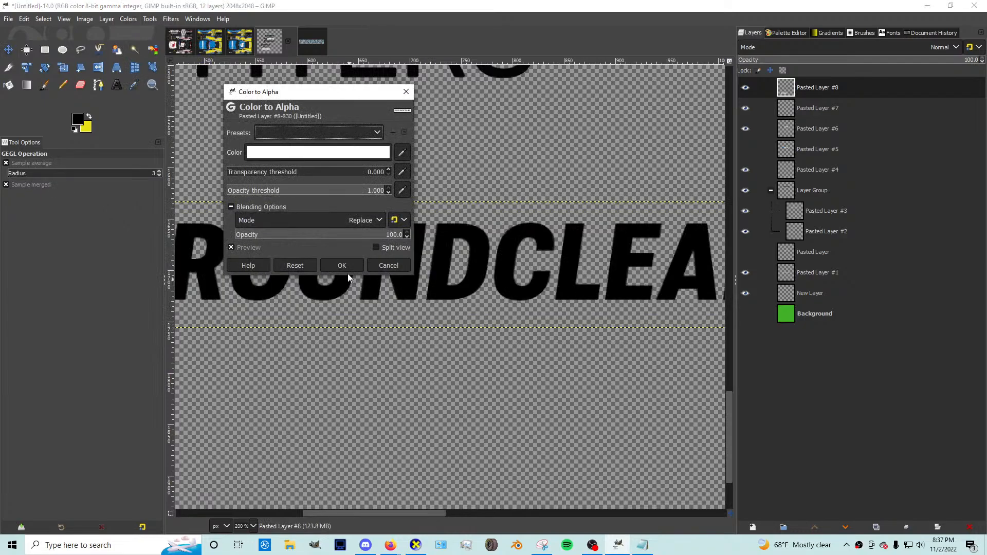
pyautogui.click(344, 268)
# Step: Select the G of GROUNDCLEAR with a rectangle about 65 × 86 px, copy it and delete it from the layer
pyautogui.scroll(-2, 348, 281)
pyautogui.scroll(3, 258, 265)
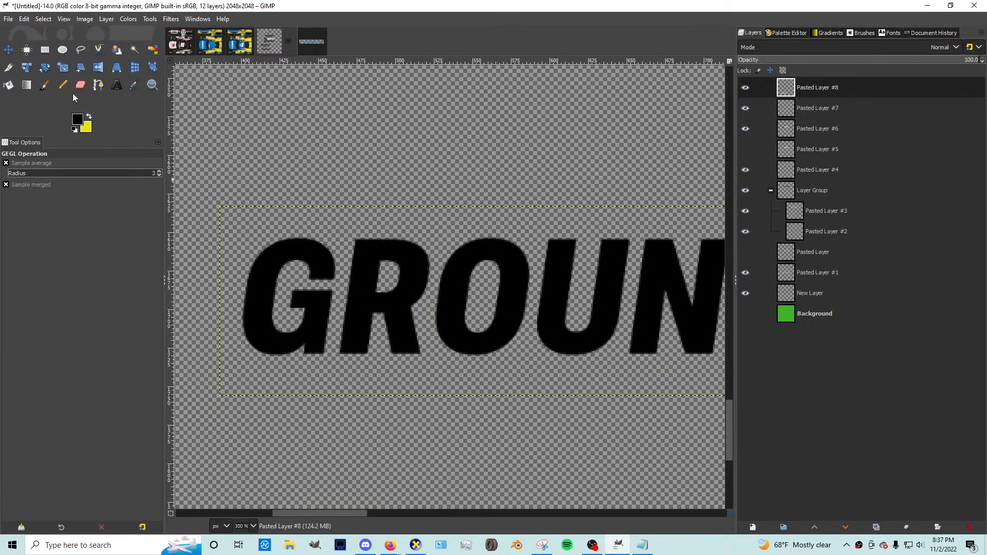
pyautogui.click(44, 50)
pyautogui.moveTo(235, 231)
pyautogui.mouseDown()
pyautogui.moveTo(337, 386)
pyautogui.moveTo(332, 360)
pyautogui.mouseUp()
pyautogui.hotkey('ctrl', 'c')
pyautogui.press('Delete')
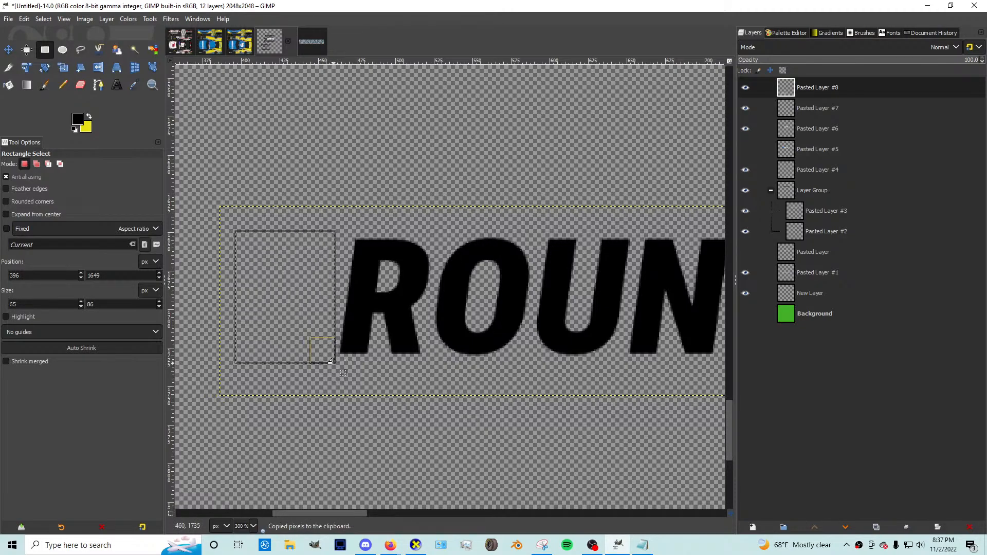
# Step: Paste the G back, scale it taller than the other letters on the same baseline and anchor it to the wordmark layer
pyautogui.hotkey('ctrl', 'v')
pyautogui.hotkey('shift', 's')
pyautogui.click(363, 215)
pyautogui.moveTo(285, 232)
pyautogui.mouseDown()
pyautogui.moveTo(289, 196)
pyautogui.moveTo(289, 227)
pyautogui.mouseUp()
pyautogui.press('Return')
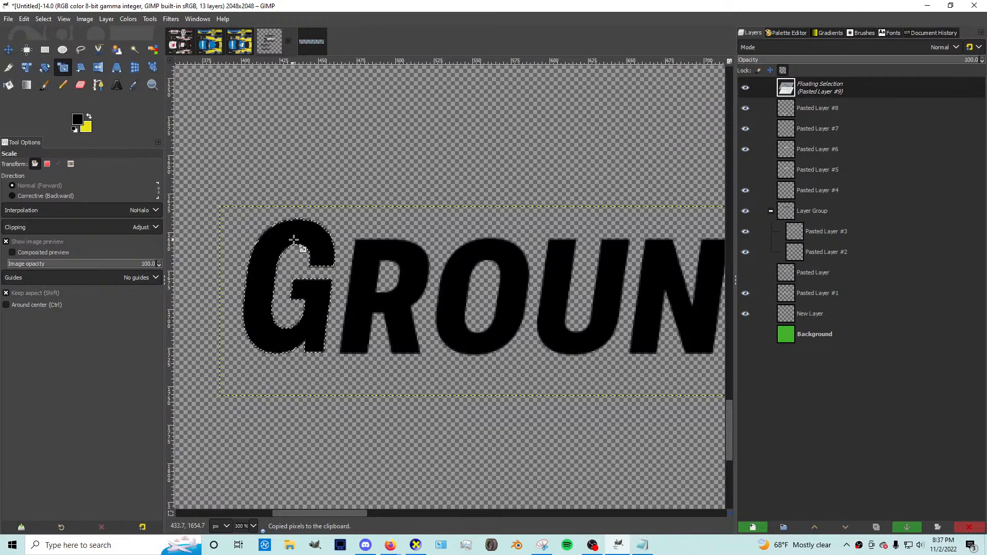
pyautogui.hotkey('ctrl', 'h')
# Step: Outline the C of GROUNDCLEAR with a slanted Free Select shape, copy it and delete it from the layer
pyautogui.press('1')
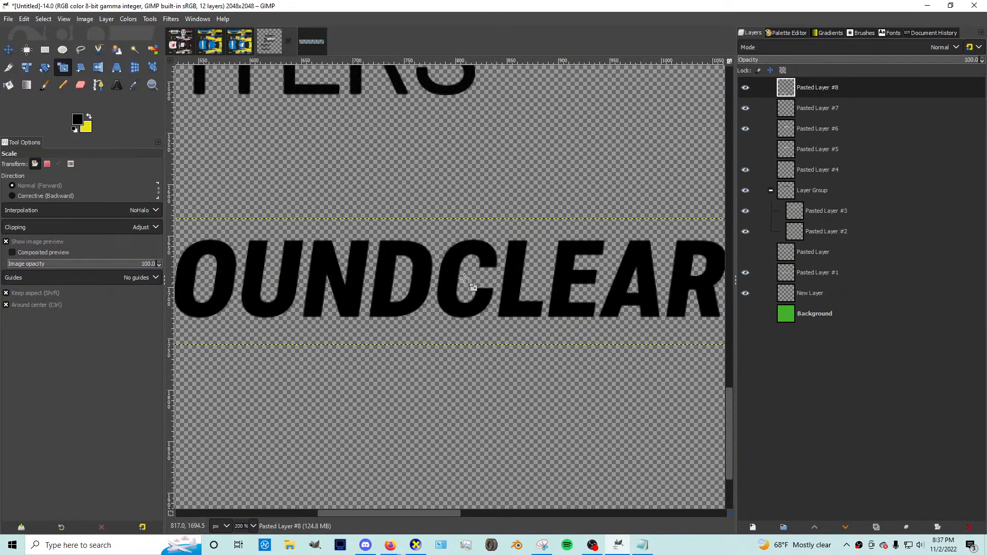
pyautogui.press('2')
pyautogui.press('f')
pyautogui.click(440, 235)
pyautogui.click(426, 327)
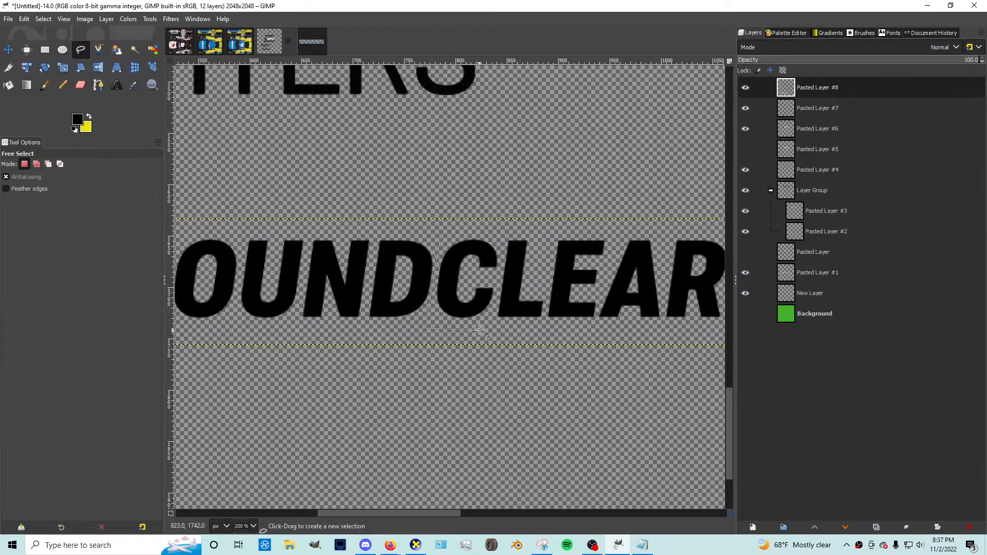
pyautogui.click(487, 327)
pyautogui.click(501, 225)
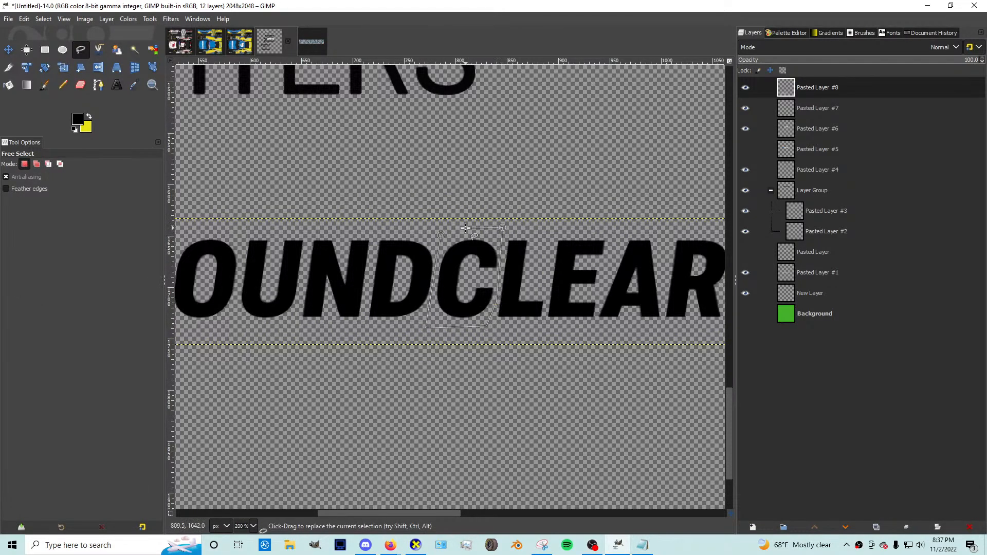
pyautogui.doubleClick(465, 228)
pyautogui.hotkey('ctrl', 'c')
pyautogui.press('Delete')
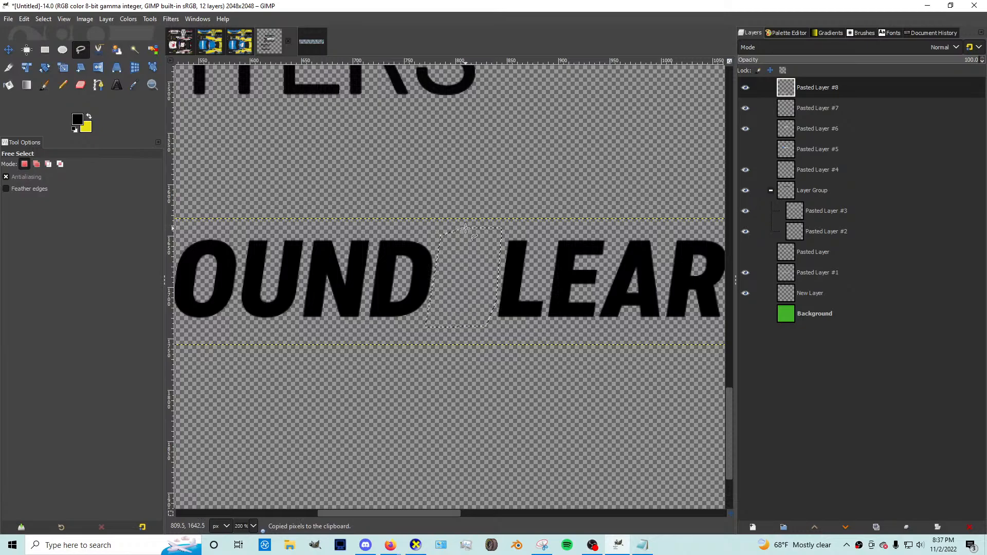
# Step: Paste the C back, stretch it taller than its neighbouring letters and turn the floating selection into a new layer
pyautogui.hotkey('ctrl', 'v')
pyautogui.hotkey('shift', 's')
pyautogui.moveTo(477, 241); pyautogui.dragTo(471, 207)
pyautogui.press('Return')
pyautogui.hotkey('shift', 'ctrl', 'n')
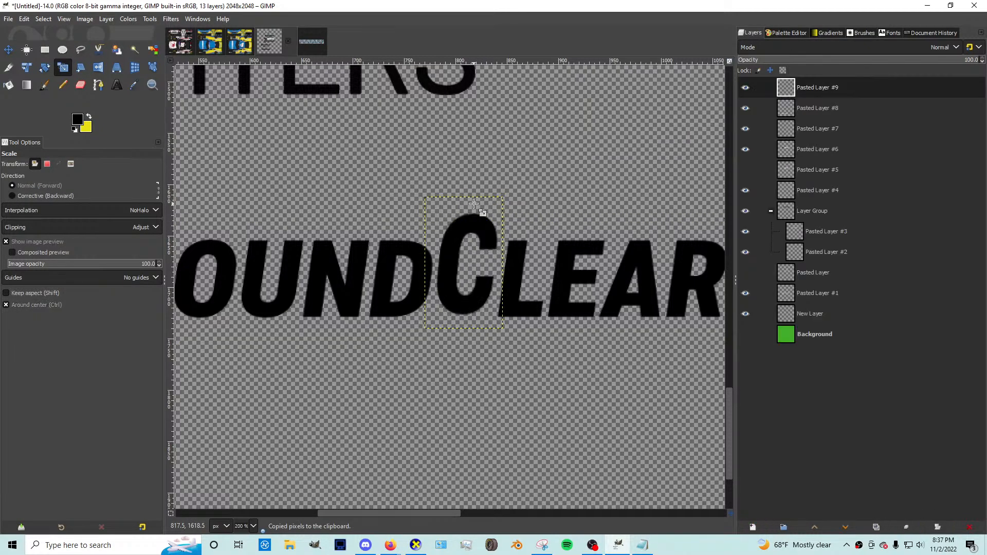
# Step: Compare the wordmark with the GroundClear reference in the browser and undo the last vertical stretch of the C
pyautogui.scroll(-3, 478, 208)
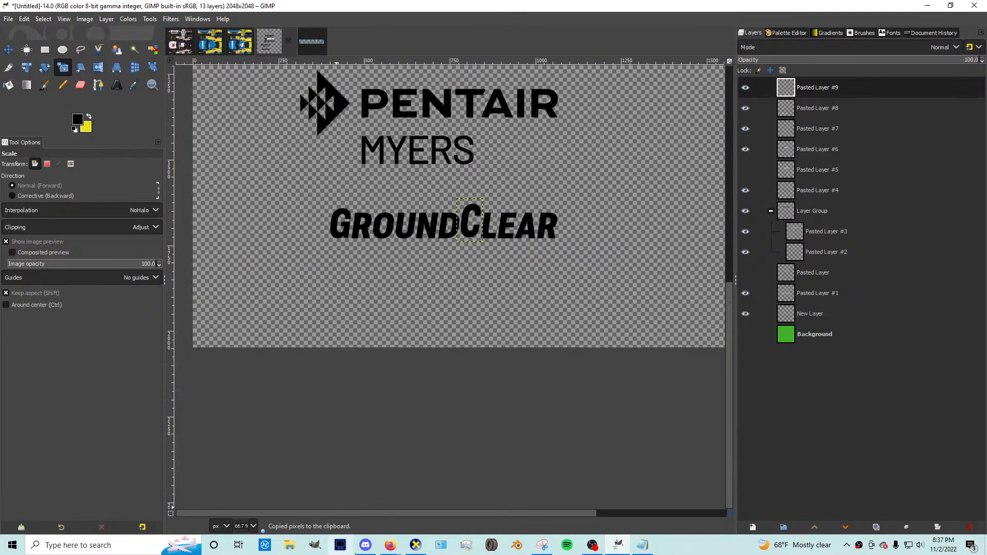
pyautogui.moveTo(391, 545)
pyautogui.click(439, 516)
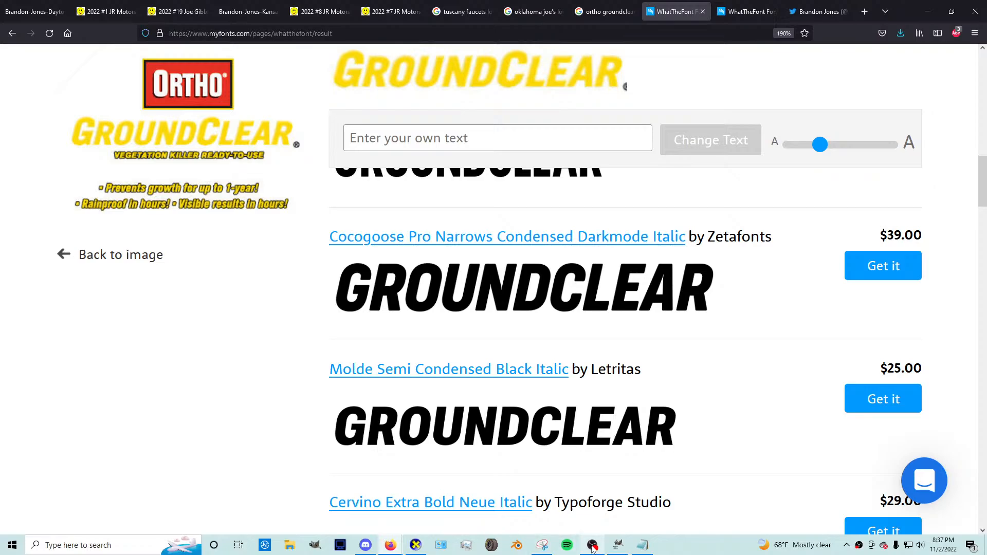
pyautogui.moveTo(914, 22); pyautogui.dragTo(986, 274)
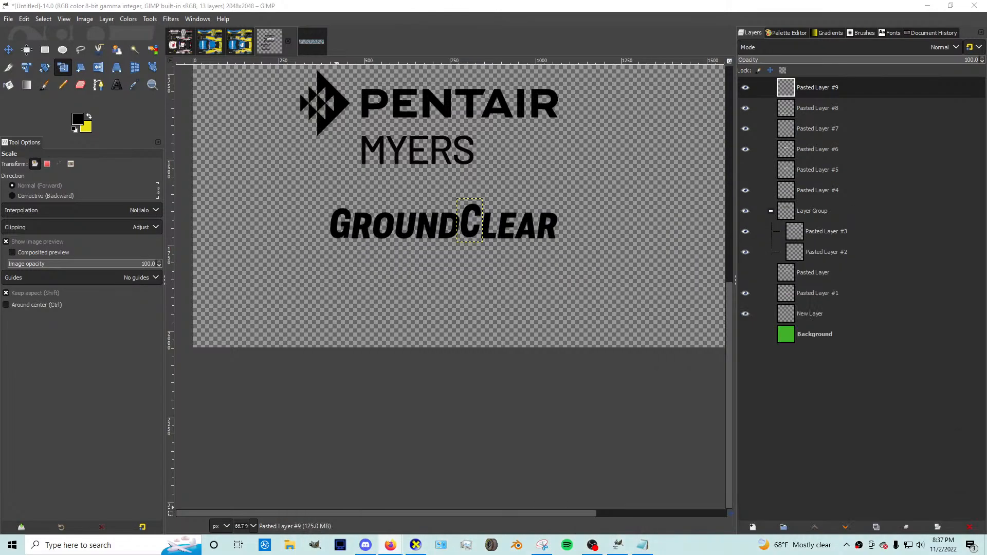
pyautogui.click(787, 90)
pyautogui.scroll(3, 482, 254)
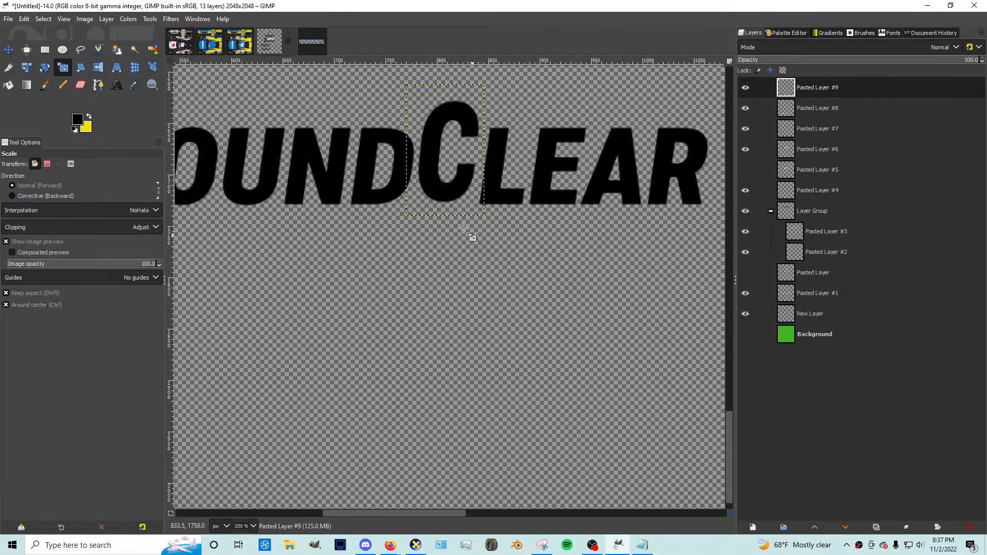
pyautogui.hotkey('ctrl', 'z')
pyautogui.hotkey('ctrl', 'z')
pyautogui.hotkey('ctrl', 'shift', 'n')
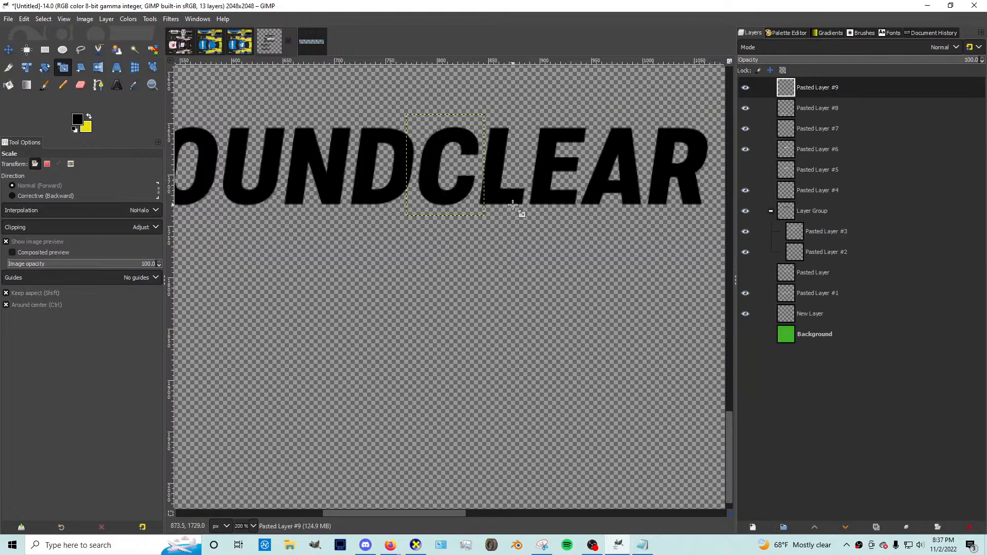
# Step: Place a horizontal guide along the top edge of the enlarged G of the GroundClear wordmark
pyautogui.scroll(-1, 513, 204)
pyautogui.scroll(-2, 543, 180)
pyautogui.scroll(2, 416, 160)
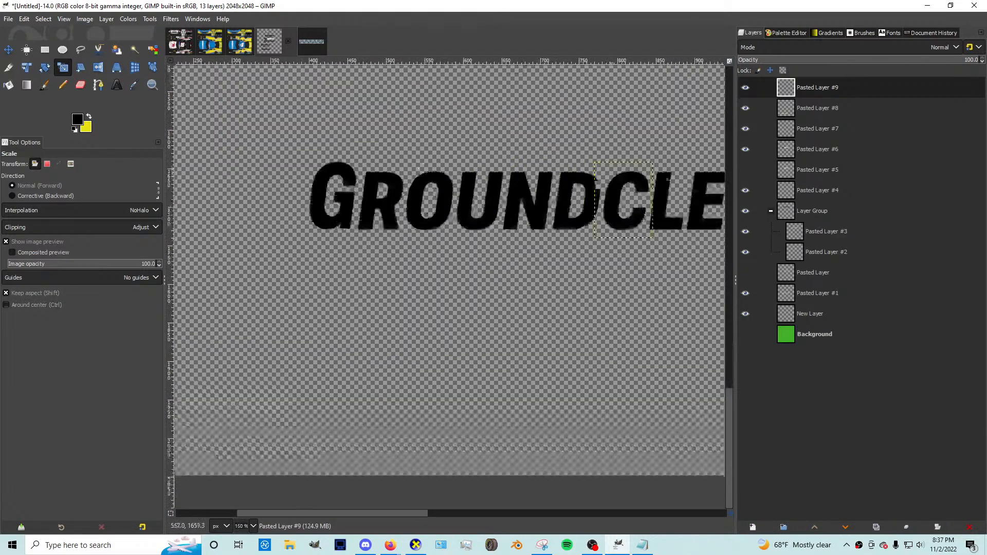
pyautogui.click(800, 114)
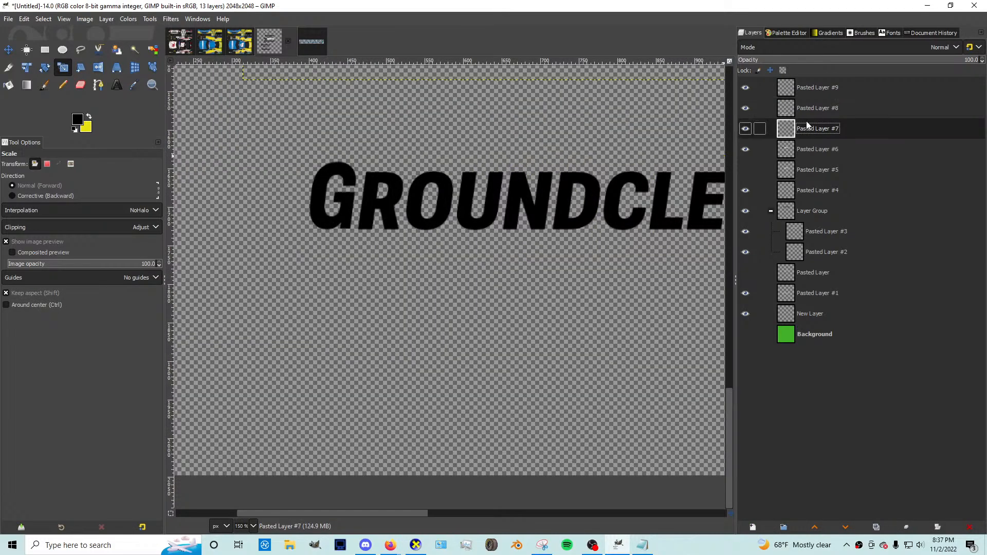
pyautogui.click(803, 94)
pyautogui.click(804, 107)
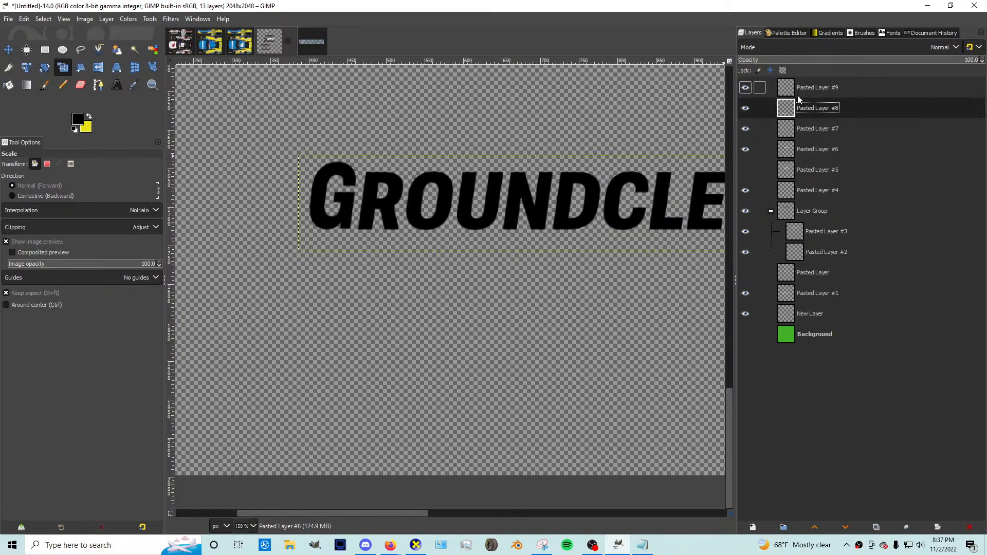
pyautogui.scroll(5, 353, 161)
pyautogui.moveTo(314, 65); pyautogui.dragTo(308, 189)
pyautogui.scroll(-3, 303, 201)
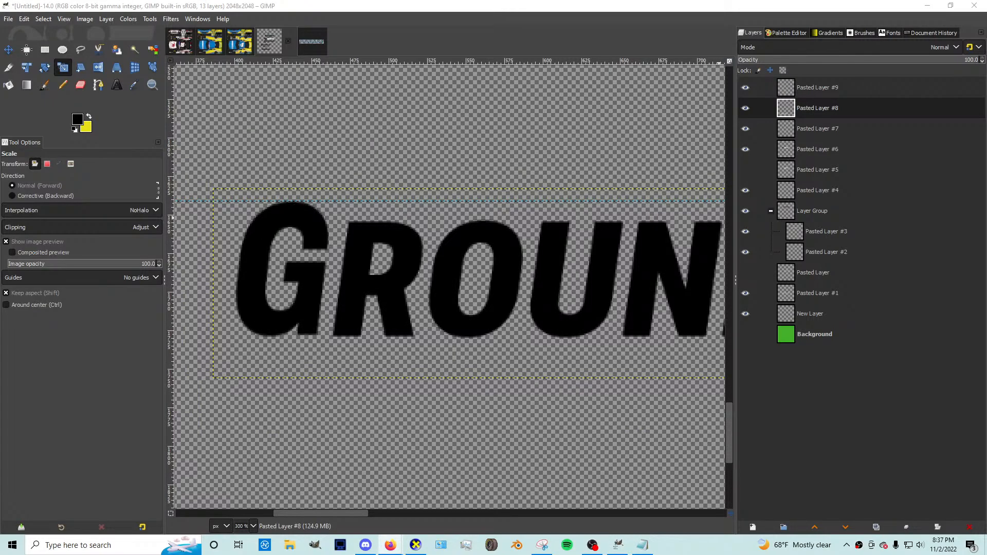
pyautogui.scroll(-4, 468, 252)
pyautogui.scroll(3, 592, 253)
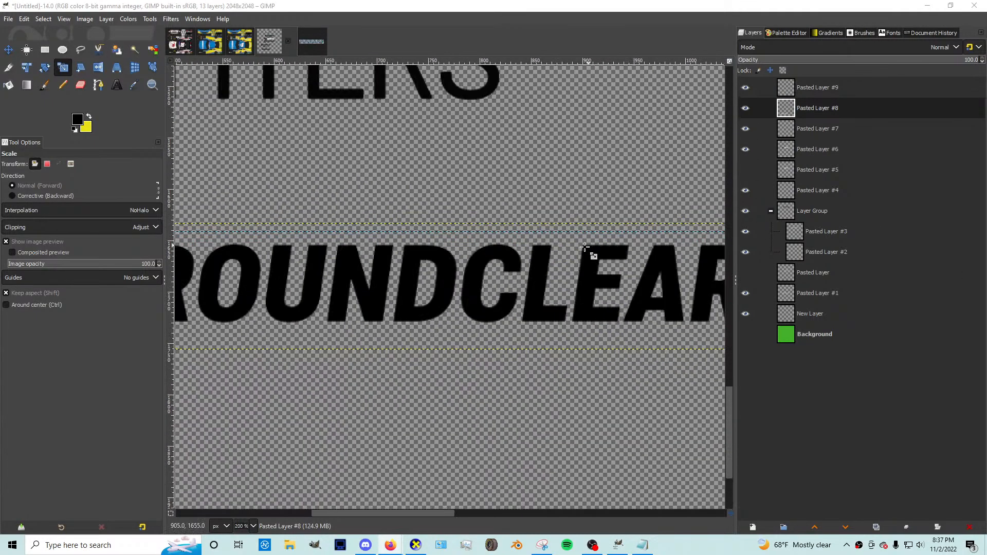
# Step: Select the C layer's opaque pixels, copy them into a tightly fitted new layer and delete the original C layer
pyautogui.click(795, 89)
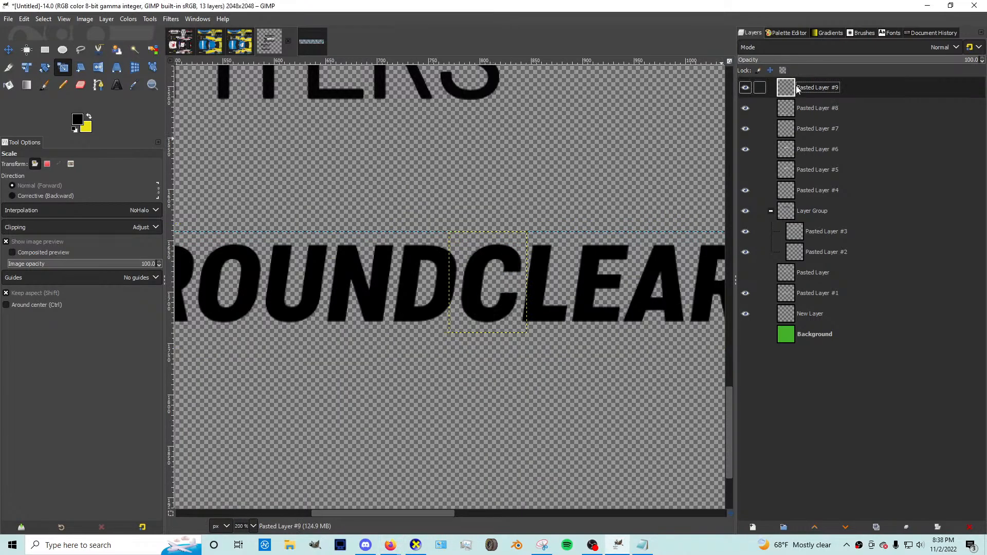
pyautogui.click(500, 248)
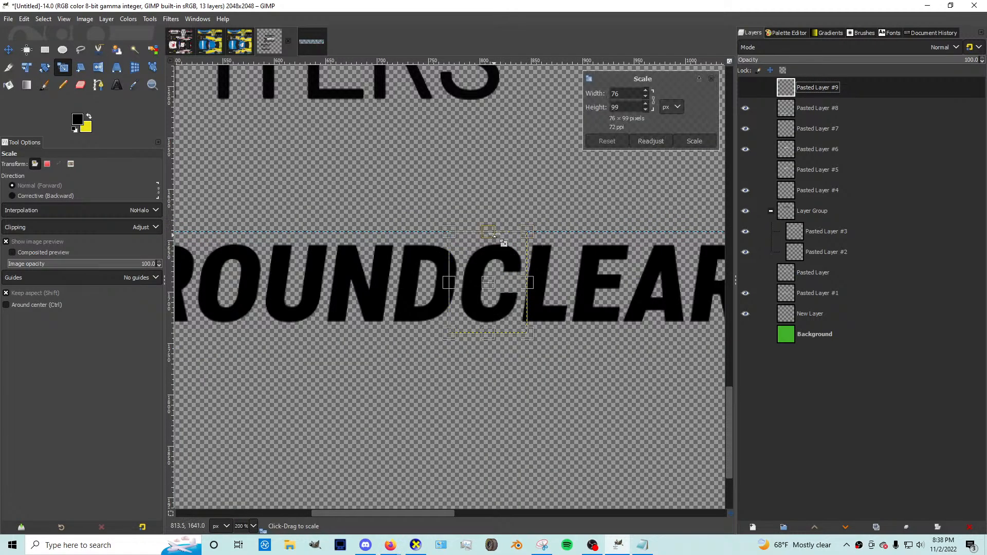
pyautogui.click(698, 138)
pyautogui.click(824, 435)
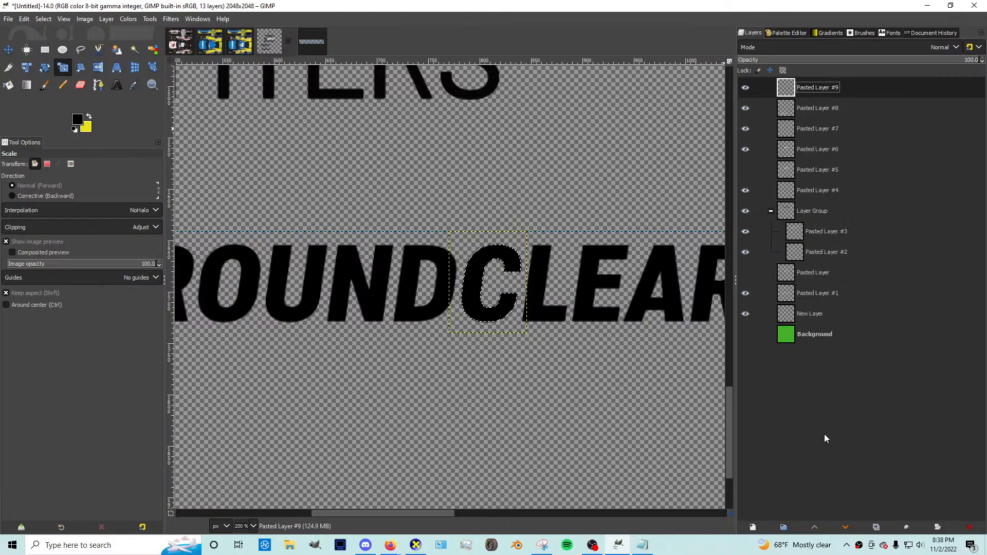
pyautogui.hotkey('ctrl', 'c')
pyautogui.hotkey('ctrl', 'v')
pyautogui.hotkey('ctrl', 'shift', 'n')
pyautogui.click(831, 111)
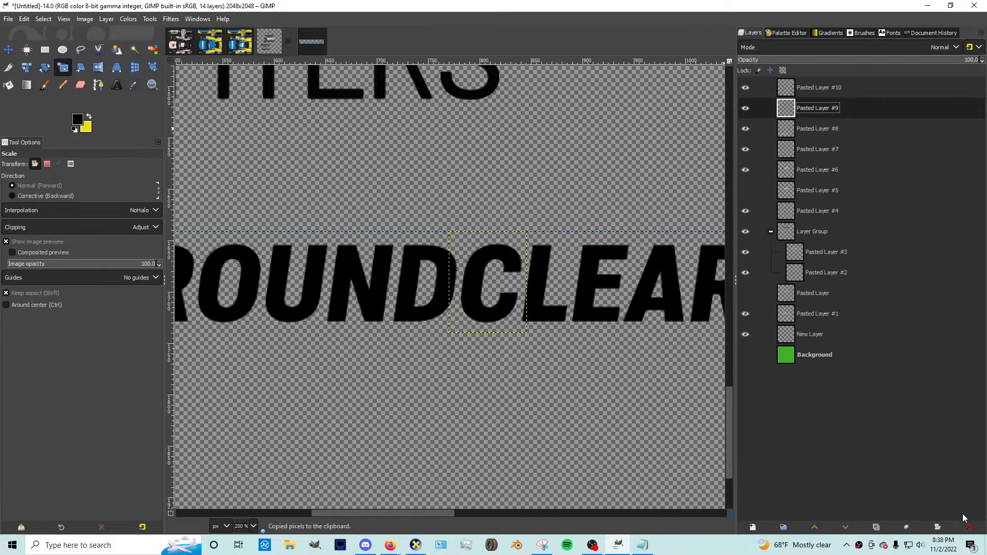
pyautogui.click(969, 526)
# Step: Scale the C upward to the guide so it matches the G's height, and merge it down into the wordmark layer
pyautogui.click(858, 89)
pyautogui.click(502, 260)
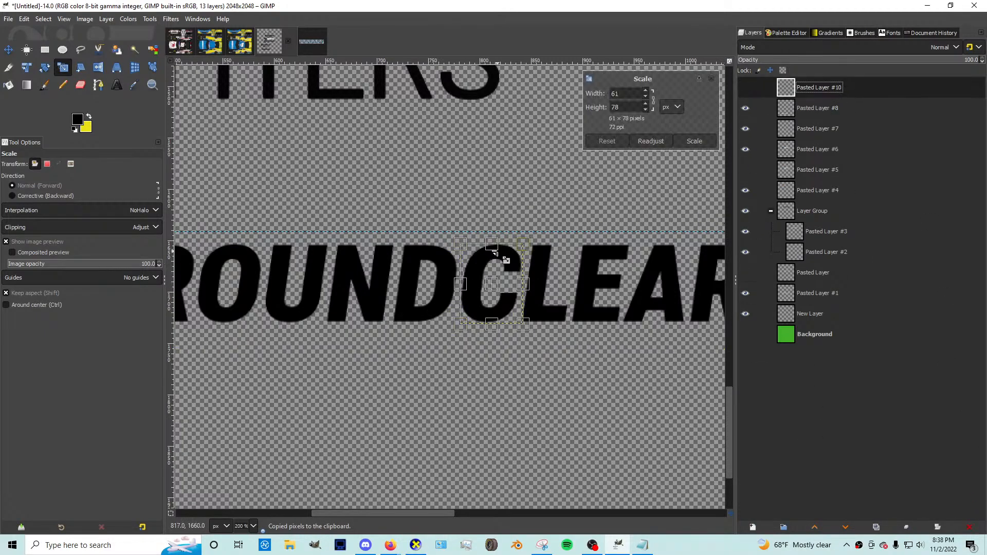
pyautogui.moveTo(492, 245); pyautogui.dragTo(497, 239)
pyautogui.press('Return')
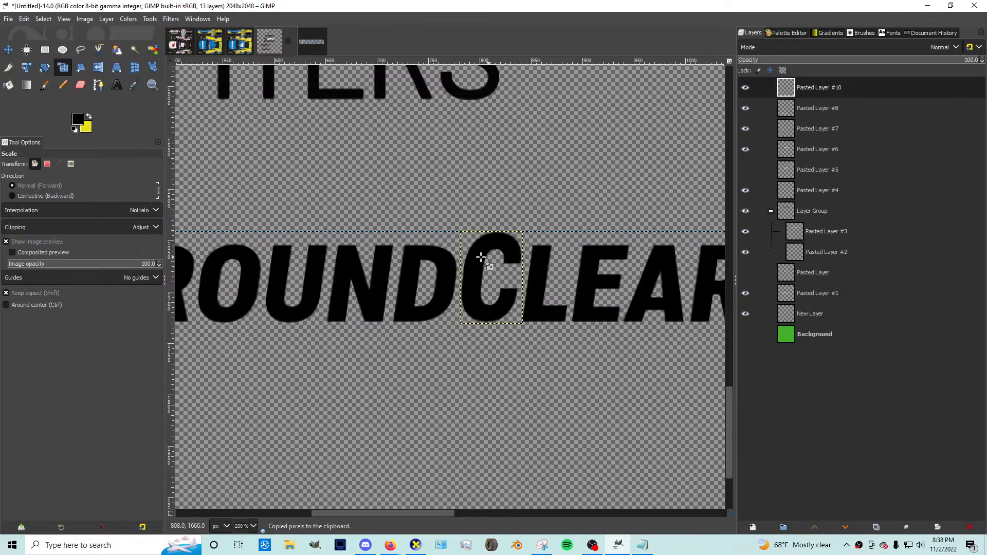
pyautogui.scroll(-2, 493, 276)
pyautogui.rightClick(823, 91)
pyautogui.click(834, 220)
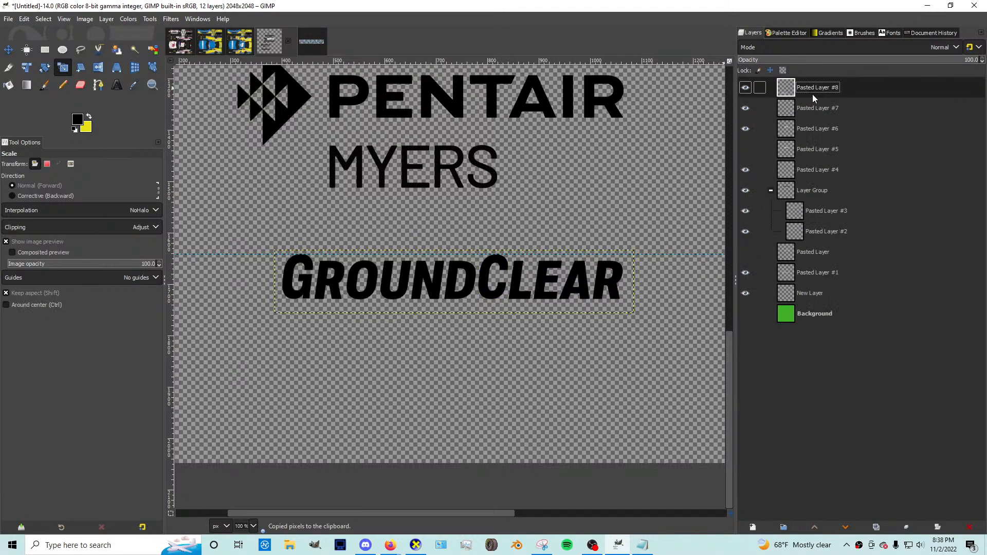
# Step: Select the wordmark's opaque pixels, copy them into a tightly fitted new layer and delete the original wordmark layer
pyautogui.rightClick(810, 89)
pyautogui.click(832, 434)
pyautogui.hotkey('ctrl', 'c')
pyautogui.hotkey('ctrl', 'v')
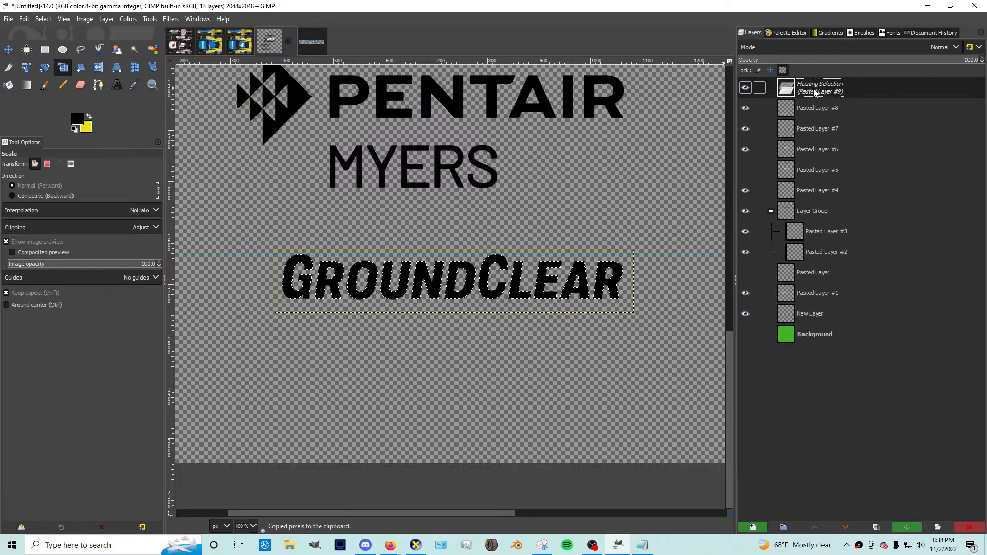
pyautogui.hotkey('ctrl', 'shift', 'n')
pyautogui.click(817, 108)
pyautogui.click(970, 527)
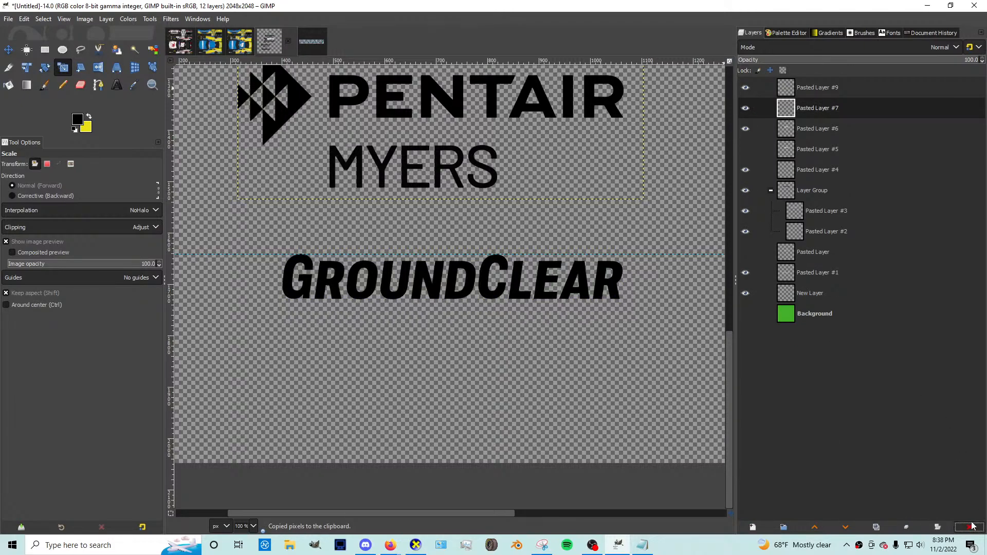
# Step: Move the GroundClear wordmark down near the canvas's lower edge and put its layer into a new layer group
pyautogui.click(817, 91)
pyautogui.click(8, 50)
pyautogui.moveTo(400, 280); pyautogui.dragTo(433, 390)
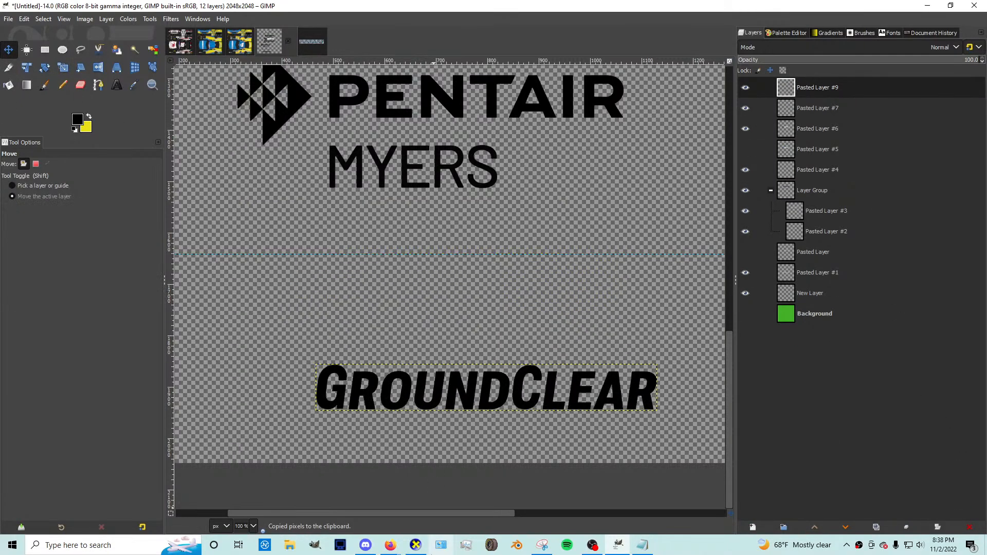
pyautogui.moveTo(390, 544)
pyautogui.click(783, 527)
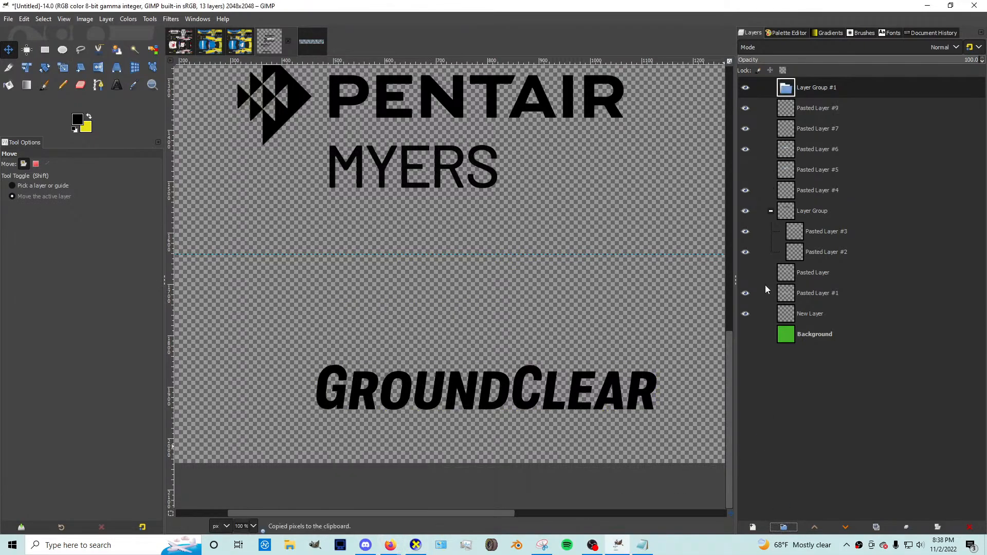
pyautogui.moveTo(803, 109); pyautogui.dragTo(815, 92)
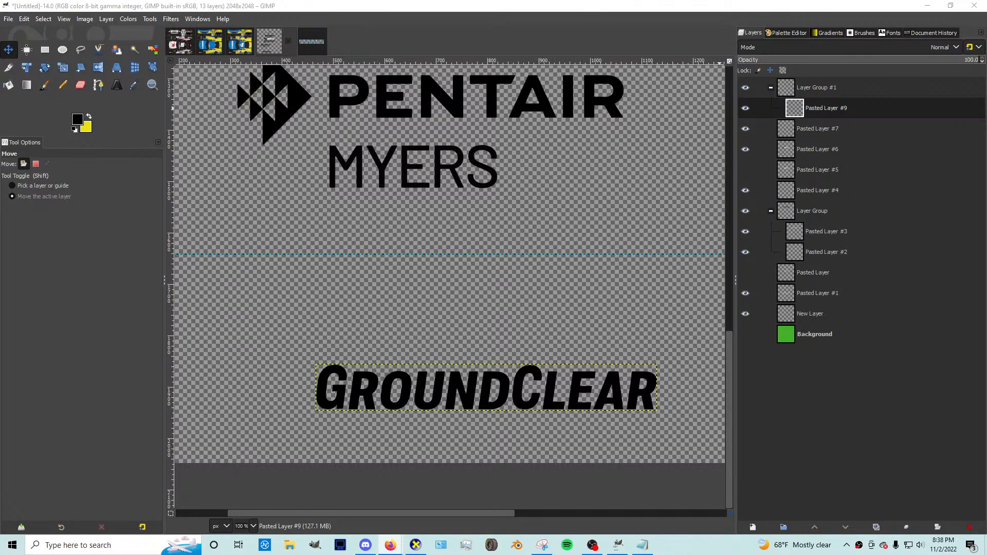
# Step: Find the red Ortho badge with an image search for "ortho logo" and copy it into the GroundClear layer group
pyautogui.hotkey('alt', 'Tab')
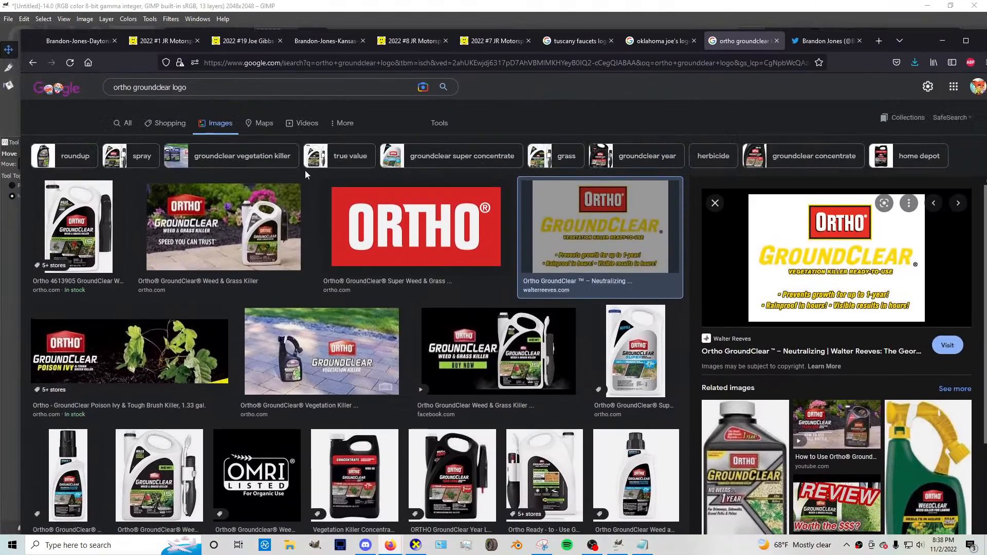
pyautogui.scroll(1, 305, 175)
pyautogui.click(197, 99)
pyautogui.hotkey('ctrl', 'a')
pyautogui.write('ortho logo')
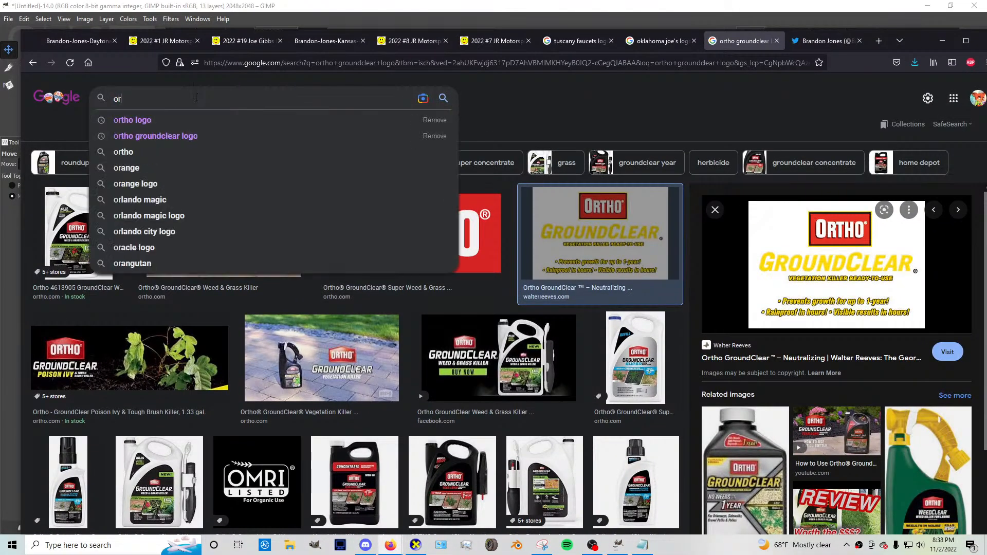
pyautogui.press('Return')
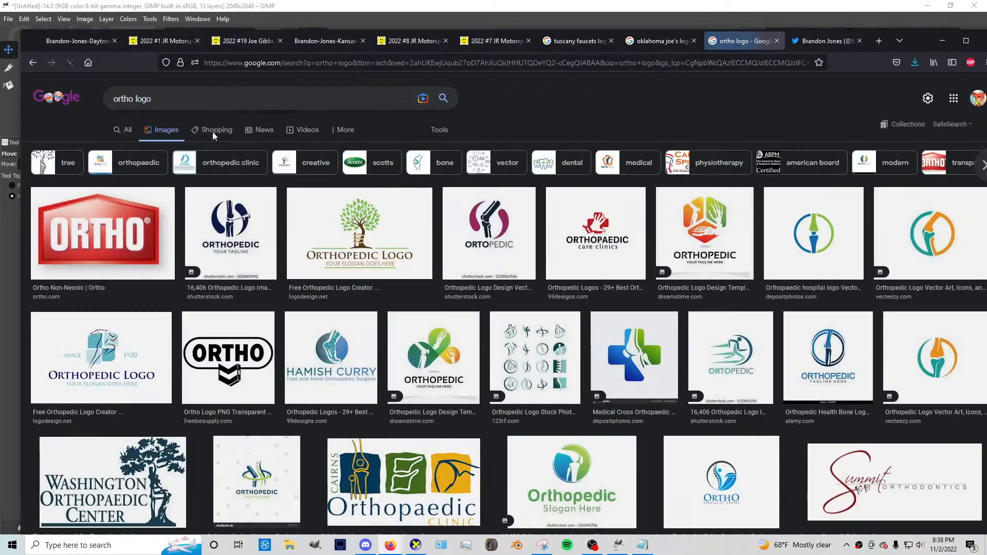
pyautogui.click(94, 237)
pyautogui.rightClick(803, 214)
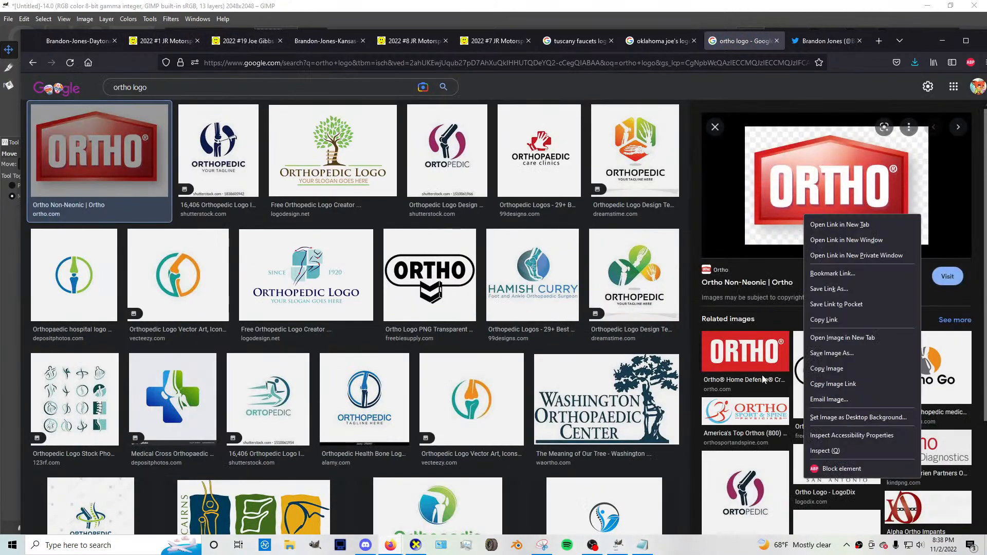
pyautogui.click(828, 369)
pyautogui.click(948, 42)
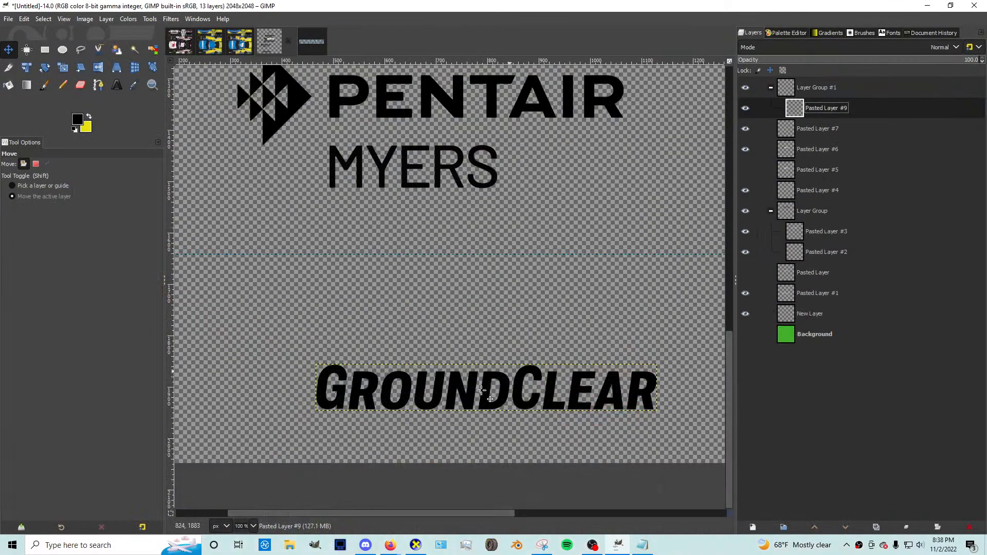
pyautogui.scroll(-2, 449, 154)
pyautogui.hotkey('ctrl', 'v')
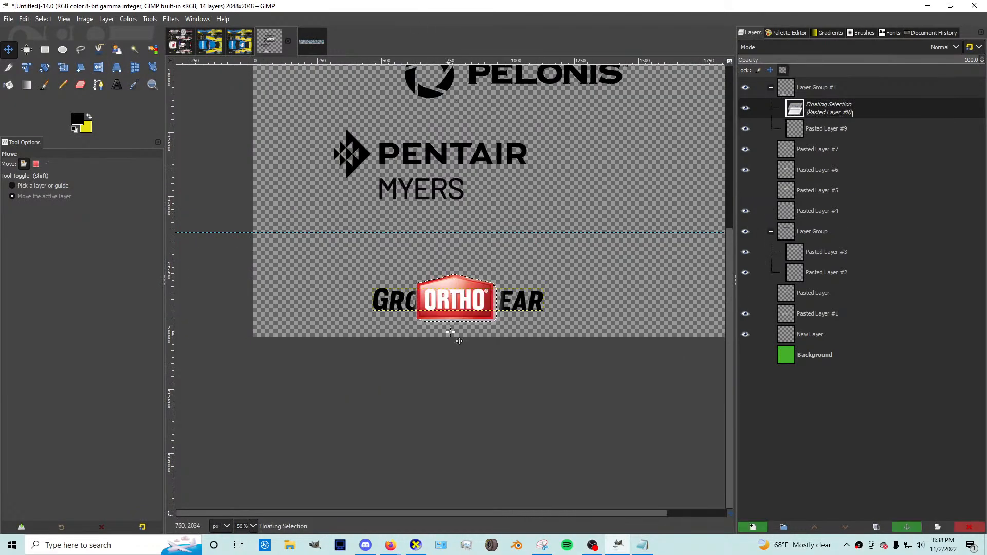
pyautogui.hotkey('shift', 's')
pyautogui.click(454, 300)
pyautogui.moveTo(464, 312); pyautogui.dragTo(457, 260)
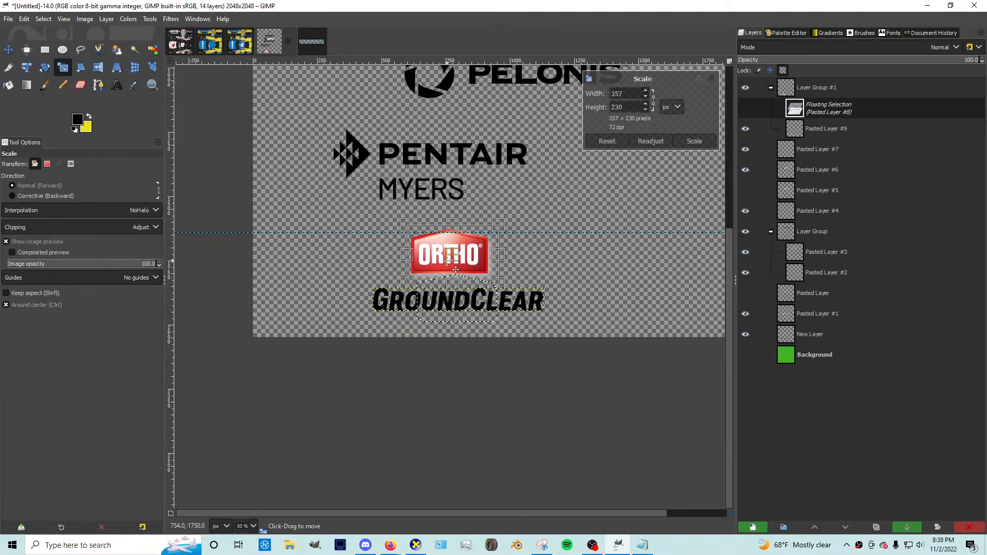
pyautogui.press('Escape')
# Step: Select the Ortho badge's opaque pixels, copy them into a new layer in the group and delete the original badge layer
pyautogui.rightClick(803, 106)
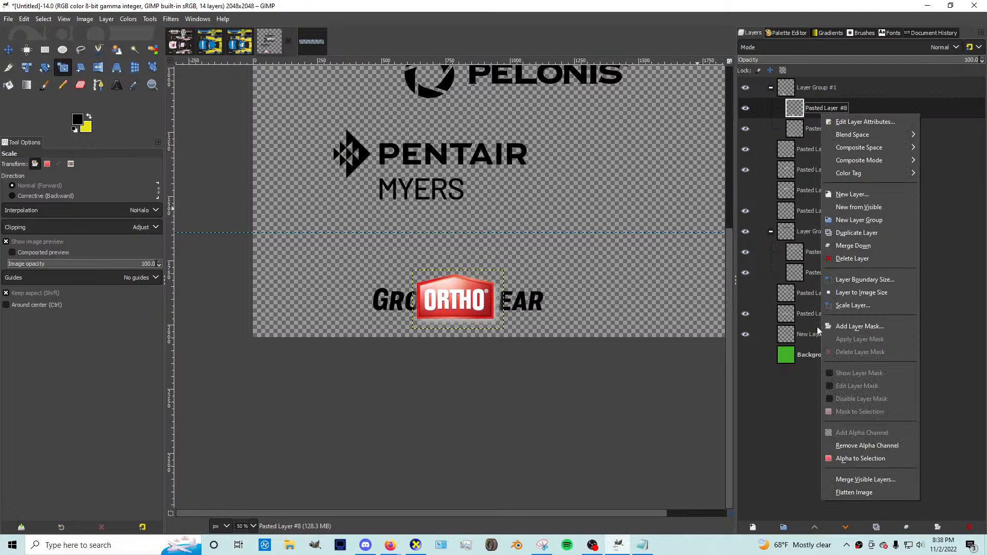
pyautogui.click(845, 461)
pyautogui.hotkey('ctrl', 'c')
pyautogui.hotkey('ctrl', 'v')
pyautogui.hotkey('shift', 'ctrl', 'n')
pyautogui.click(829, 129)
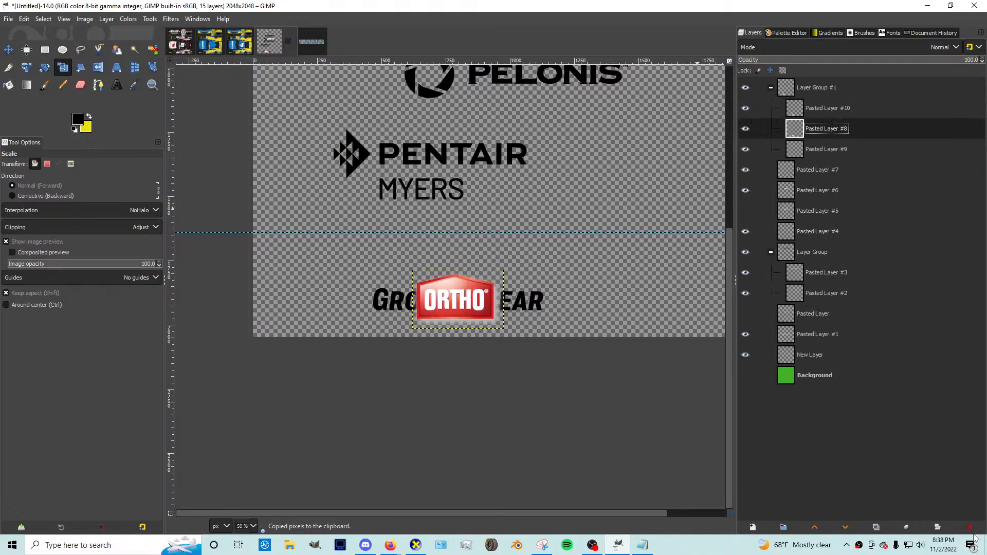
pyautogui.click(969, 527)
pyautogui.click(827, 108)
# Step: Move the Ortho badge up so it sits above the GroundClear wordmark
pyautogui.scroll(3, 485, 311)
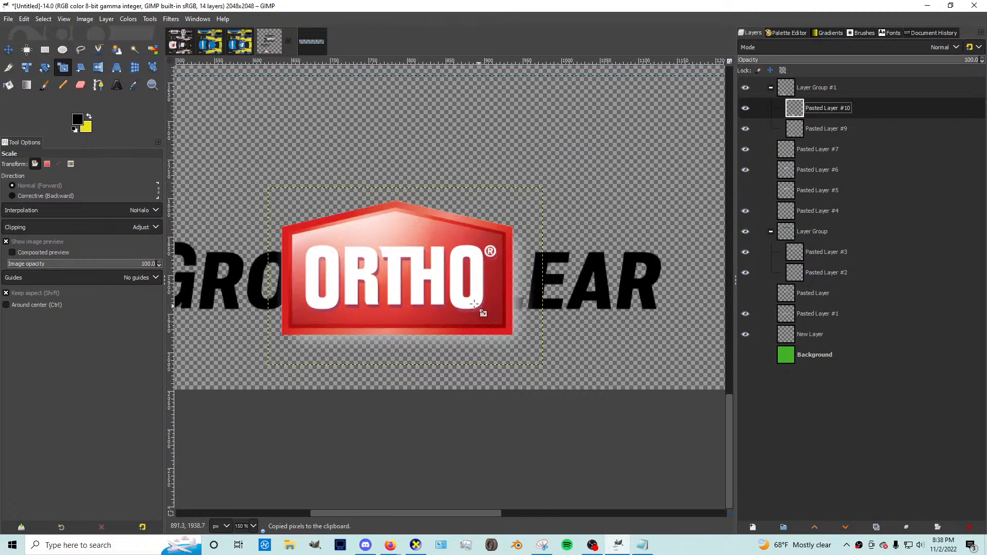
pyautogui.click(8, 50)
pyautogui.moveTo(455, 292); pyautogui.dragTo(454, 178)
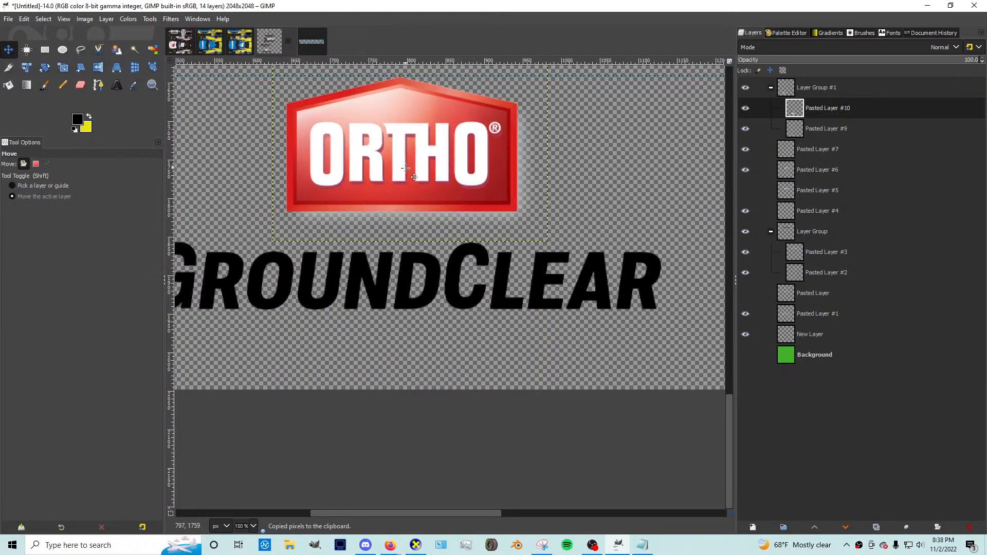
pyautogui.scroll(-2, 455, 179)
pyautogui.scroll(3, 455, 178)
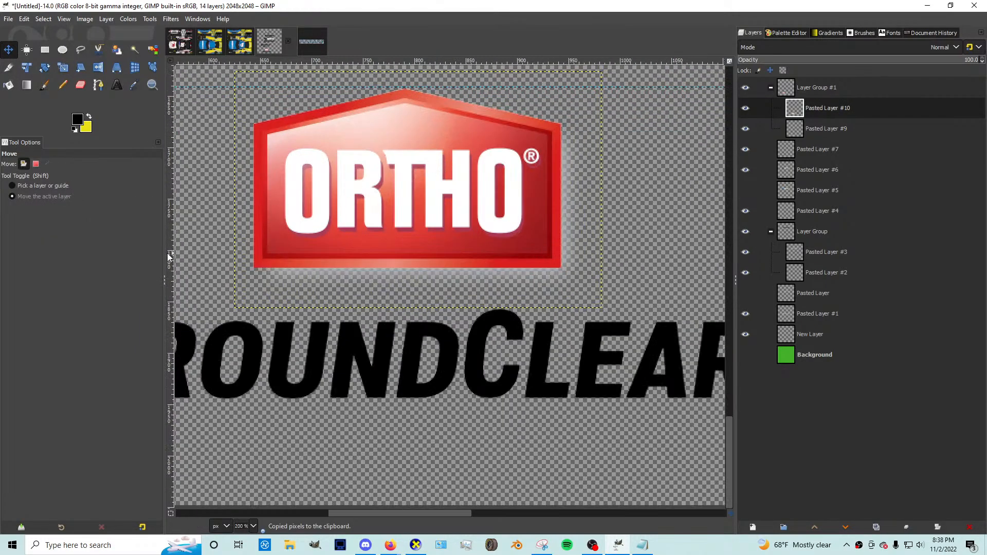
# Step: Place a vertical guide through the peak of the Ortho badge's roof-shaped outline
pyautogui.moveTo(167, 253); pyautogui.dragTo(405, 236)
pyautogui.scroll(3, 396, 94)
pyautogui.scroll(-2, 447, 144)
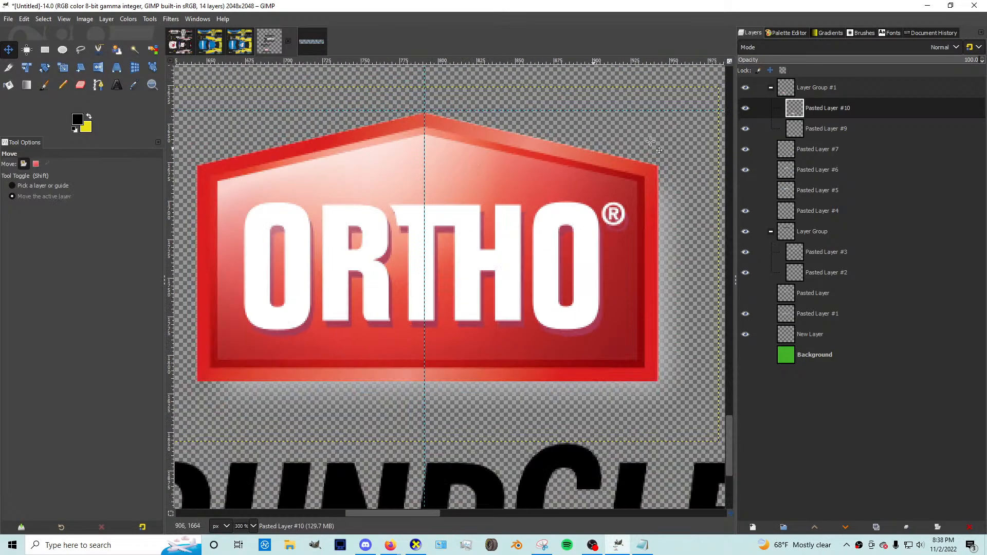
# Step: Select the GroundClear wordmark layer and invert its colors to white
pyautogui.click(811, 132)
pyautogui.scroll(-2, 625, 280)
pyautogui.moveTo(551, 408); pyautogui.dragTo(547, 405)
pyautogui.scroll(-2, 547, 404)
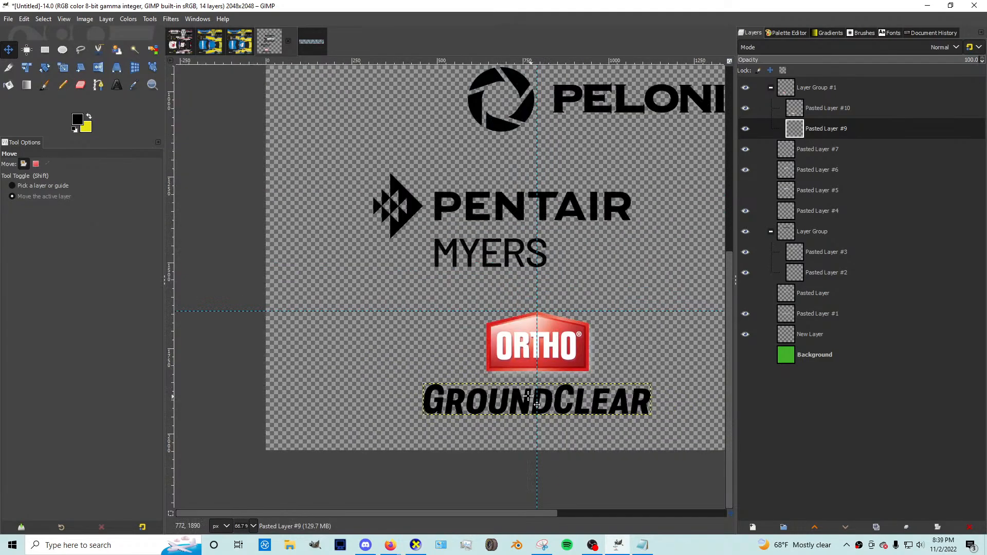
pyautogui.click(128, 18)
pyautogui.click(135, 171)
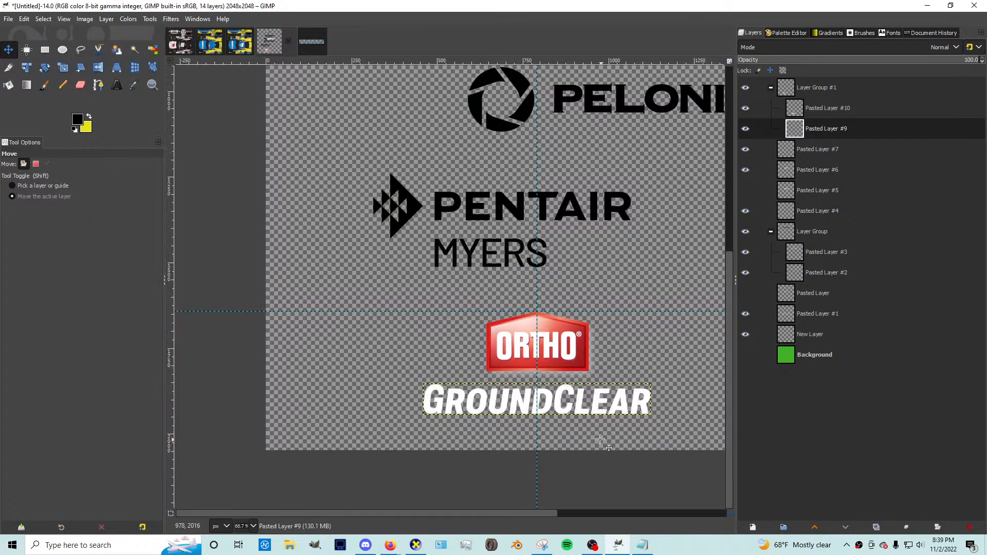
# Step: Move the GroundClear wordmark closer to the Ortho badge and scale it down proportionally around its center
pyautogui.scroll(2, 564, 423)
pyautogui.moveTo(557, 421); pyautogui.dragTo(547, 398)
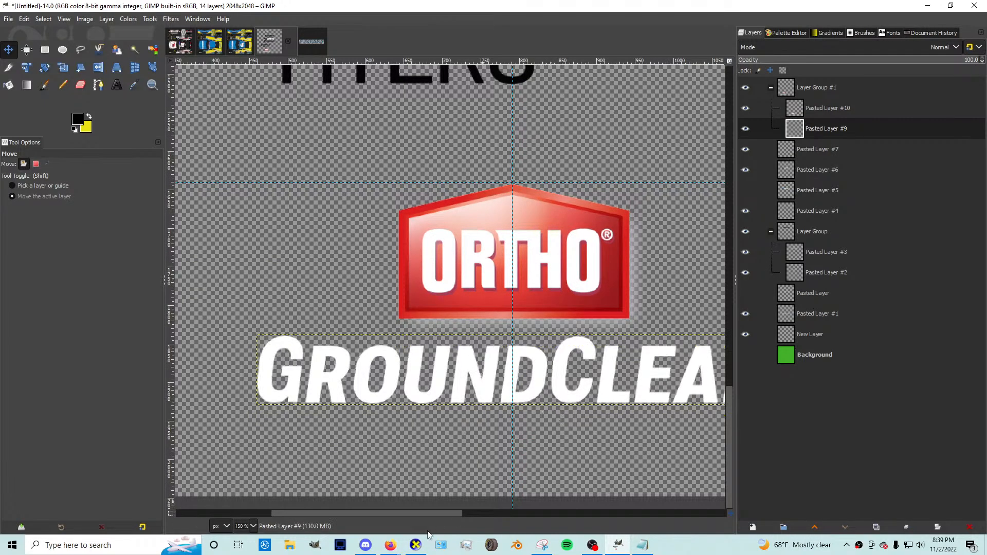
pyautogui.moveTo(390, 543)
pyautogui.scroll(-2, 470, 417)
pyautogui.hotkey('shift', 's')
pyautogui.moveTo(374, 411); pyautogui.dragTo(433, 412)
pyautogui.scroll(2, 479, 411)
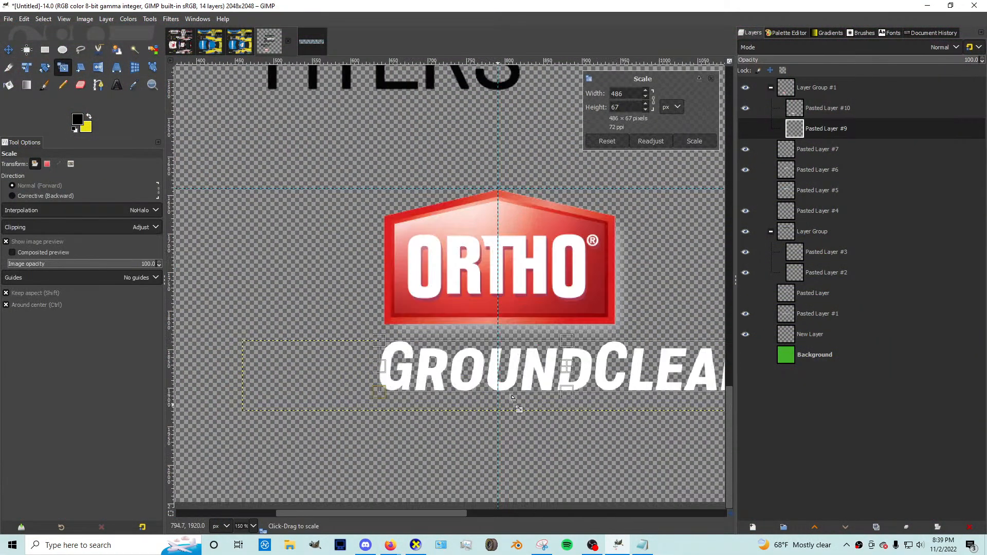
pyautogui.moveTo(572, 380); pyautogui.dragTo(507, 377)
pyautogui.press('Return')
pyautogui.moveTo(374, 388); pyautogui.dragTo(403, 391)
pyautogui.press('Return')
# Step: Center the GroundClear wordmark on the vertical guide and move it up directly beneath the Ortho badge
pyautogui.click(8, 51)
pyautogui.moveTo(486, 386); pyautogui.dragTo(469, 391)
pyautogui.scroll(-1, 499, 377)
pyautogui.moveTo(390, 545)
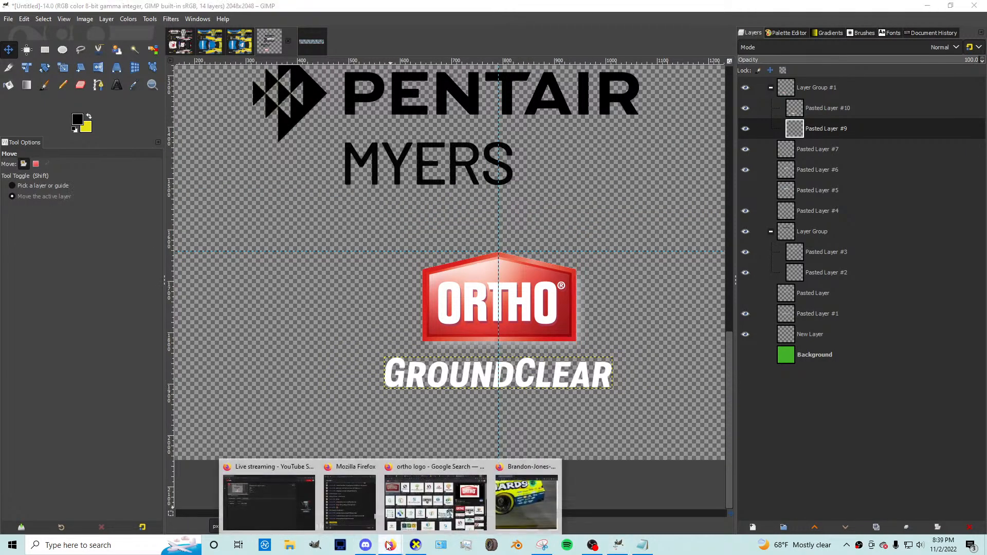
pyautogui.moveTo(535, 503)
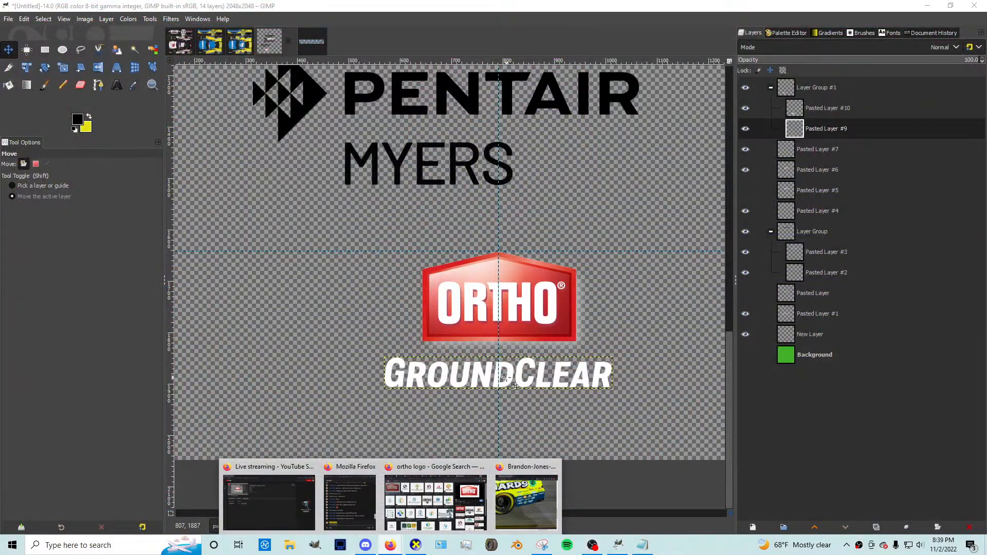
pyautogui.moveTo(514, 386); pyautogui.dragTo(514, 376)
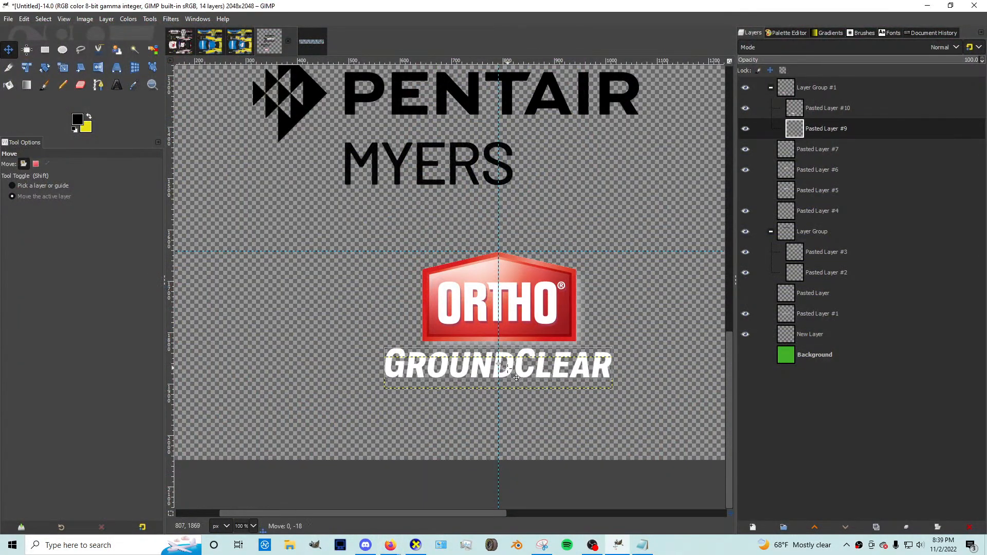
# Step: Scale the Ortho badge layer down proportionally to 237 × 153 px
pyautogui.moveTo(392, 544)
pyautogui.moveTo(514, 505)
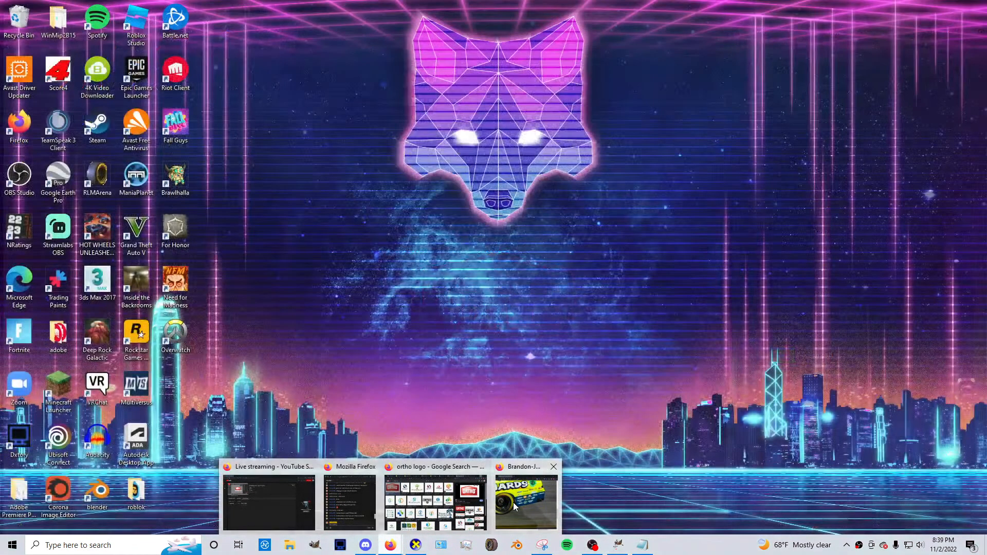
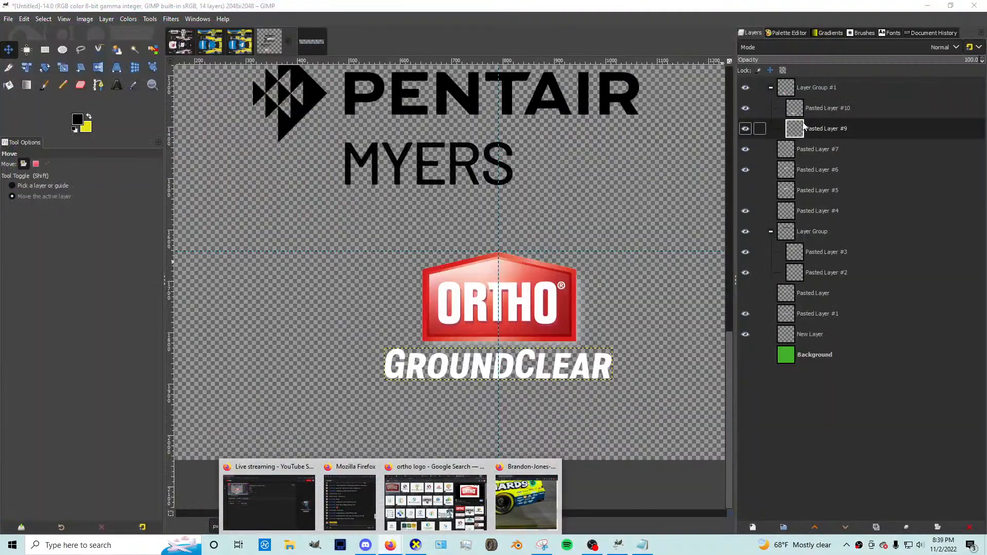
pyautogui.click(811, 110)
pyautogui.hotkey('shift', 's')
pyautogui.moveTo(592, 358); pyautogui.dragTo(529, 320)
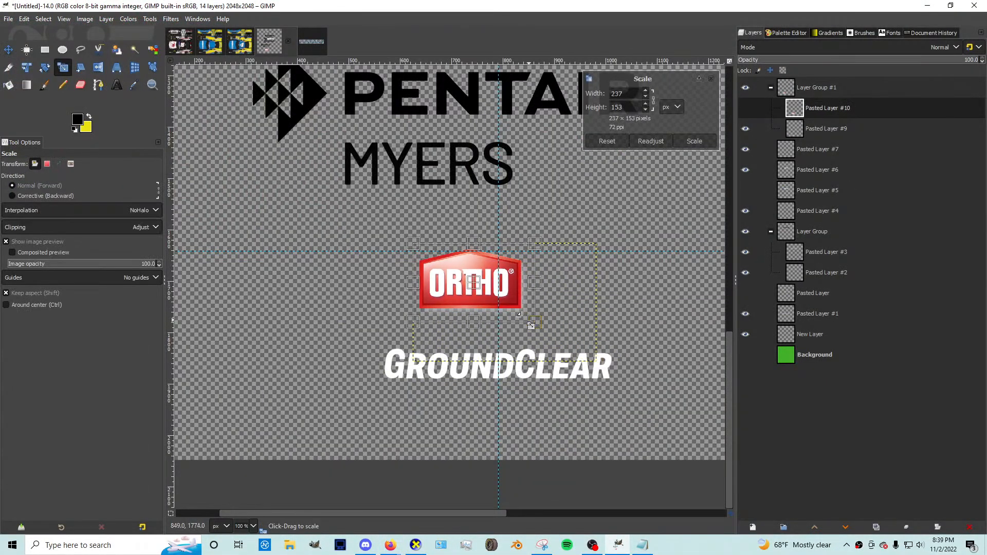
pyautogui.press('Return')
# Step: Move the Ortho badge so its peak lines up with the vertical guide just above the GroundClear wordmark
pyautogui.press('m')
pyautogui.scroll(3, 593, 317)
pyautogui.scroll(-1, 454, 266)
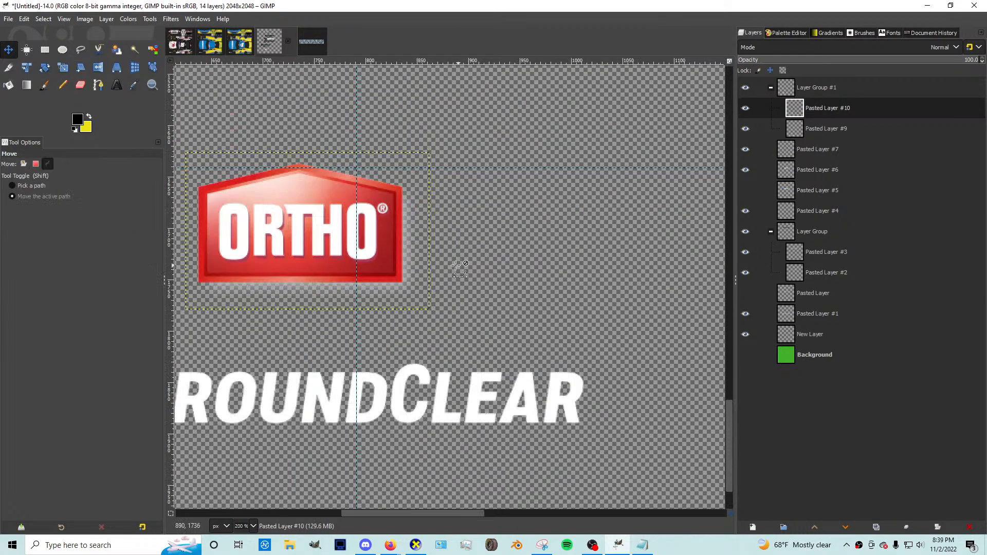
pyautogui.moveTo(372, 266); pyautogui.dragTo(439, 330)
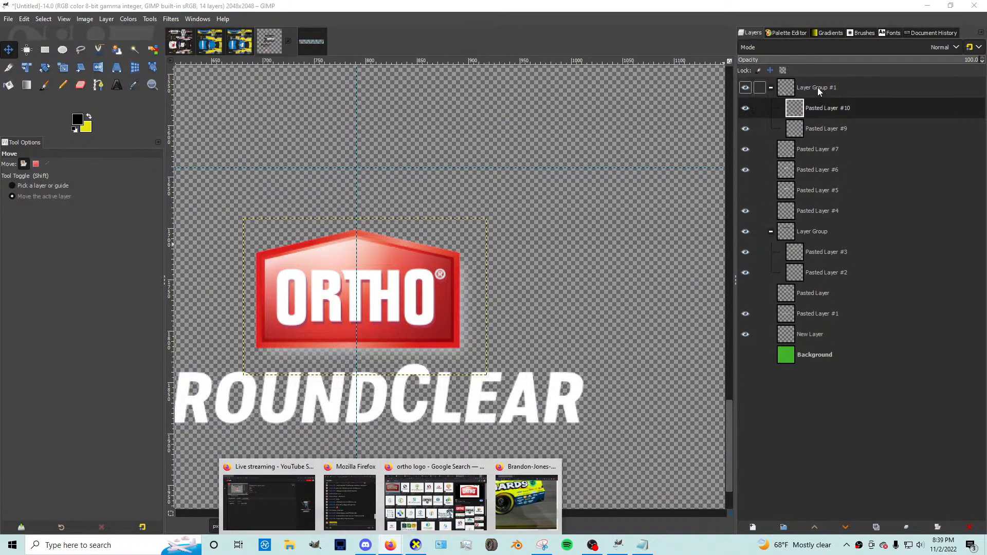
# Step: Copy the Ortho GroundClear layer group and paste it into the 9_BJ_Xfinity23.xcf car template
pyautogui.click(818, 87)
pyautogui.scroll(-2, 542, 279)
pyautogui.click(212, 55)
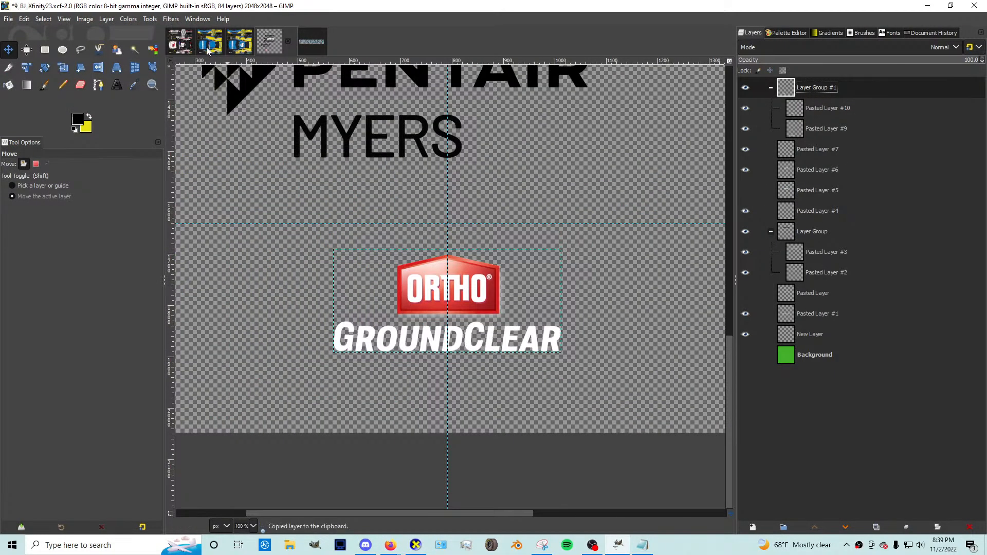
pyautogui.scroll(-2, 551, 149)
pyautogui.hotkey('ctrl', 'v')
# Step: Scale the pasted Ortho GroundClear decal to 63 × 29 px between Oklahoma Joe's and Patriot Lighting, and commit it to its layer
pyautogui.hotkey('shift', 's')
pyautogui.moveTo(274, 361); pyautogui.dragTo(401, 302)
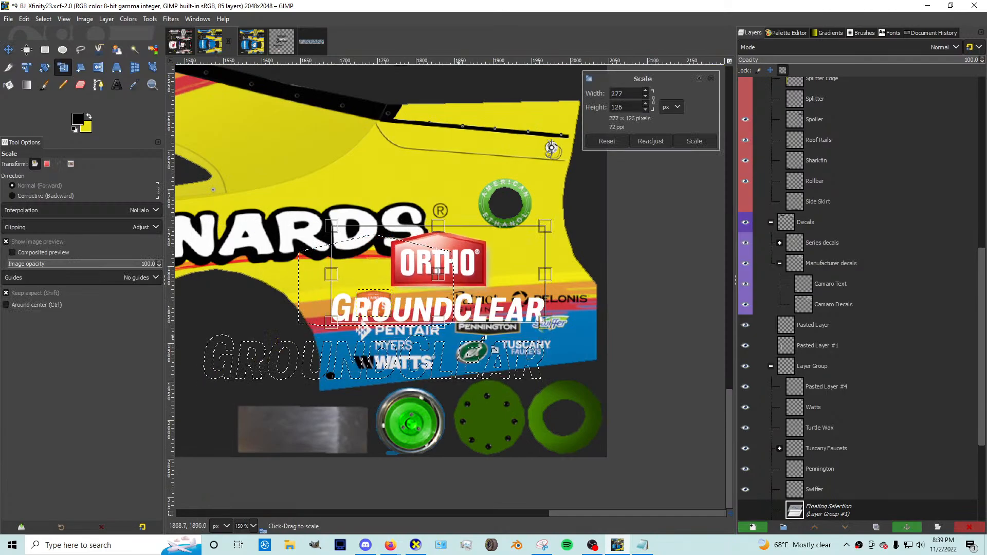
pyautogui.moveTo(500, 312); pyautogui.dragTo(455, 382)
pyautogui.scroll(2, 373, 249)
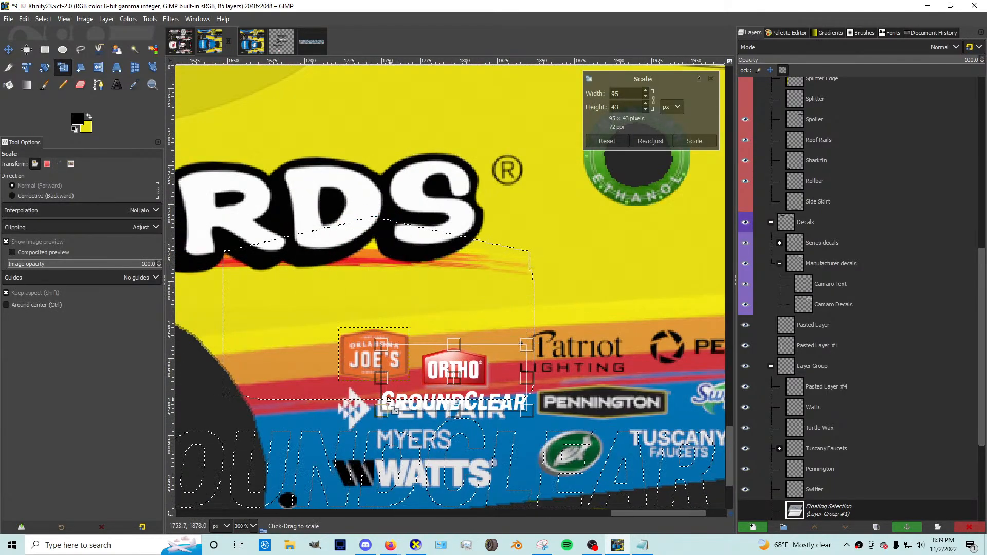
pyautogui.moveTo(382, 409); pyautogui.dragTo(426, 389)
pyautogui.moveTo(468, 356); pyautogui.dragTo(490, 371)
pyautogui.press('Return')
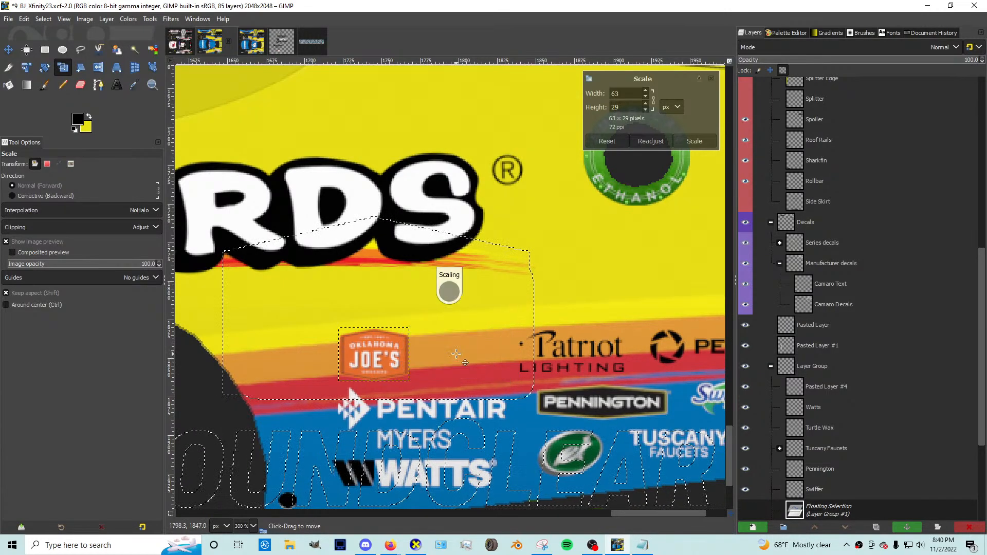
pyautogui.hotkey('ctrl', 'h')
# Step: Lasso the GroundClear lettering in the decal, invert it to black and clear the selection
pyautogui.scroll(1, 390, 356)
pyautogui.press('f')
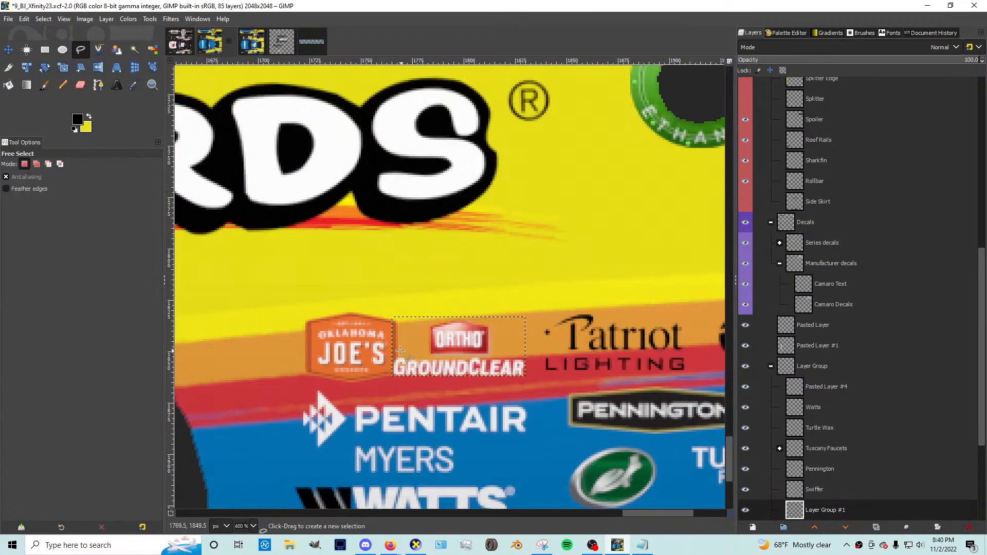
pyautogui.scroll(1, 391, 356)
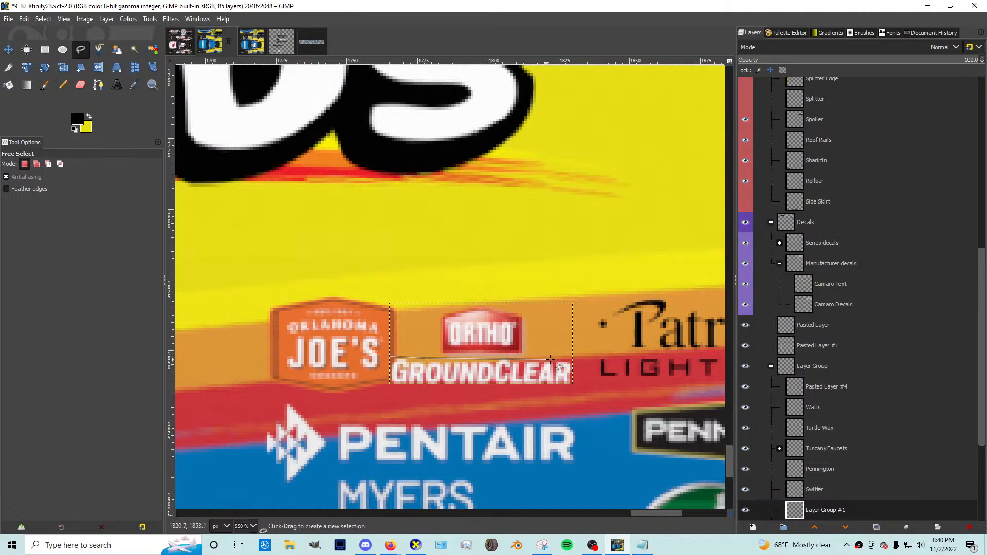
pyautogui.moveTo(577, 359); pyautogui.dragTo(389, 357)
pyautogui.scroll(-3, 814, 433)
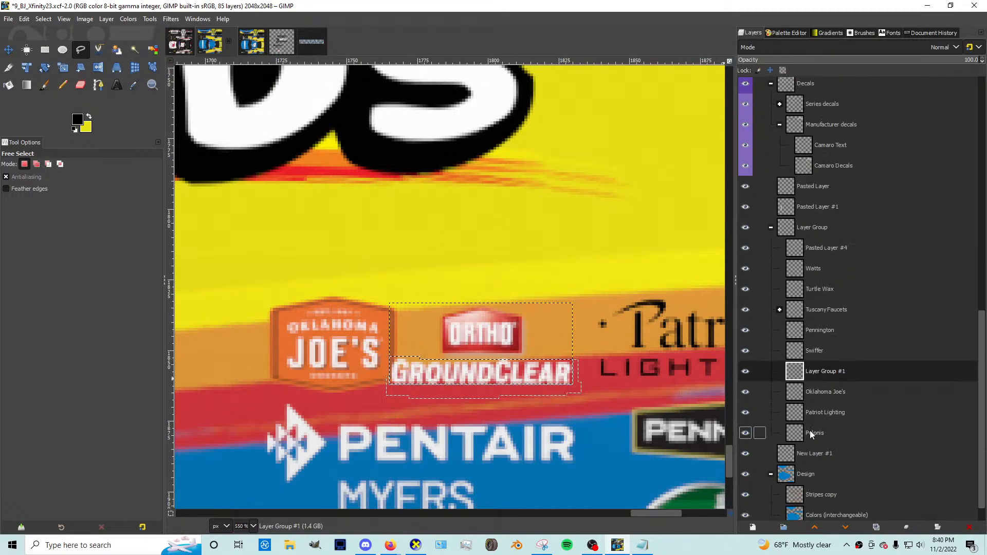
pyautogui.click(125, 20)
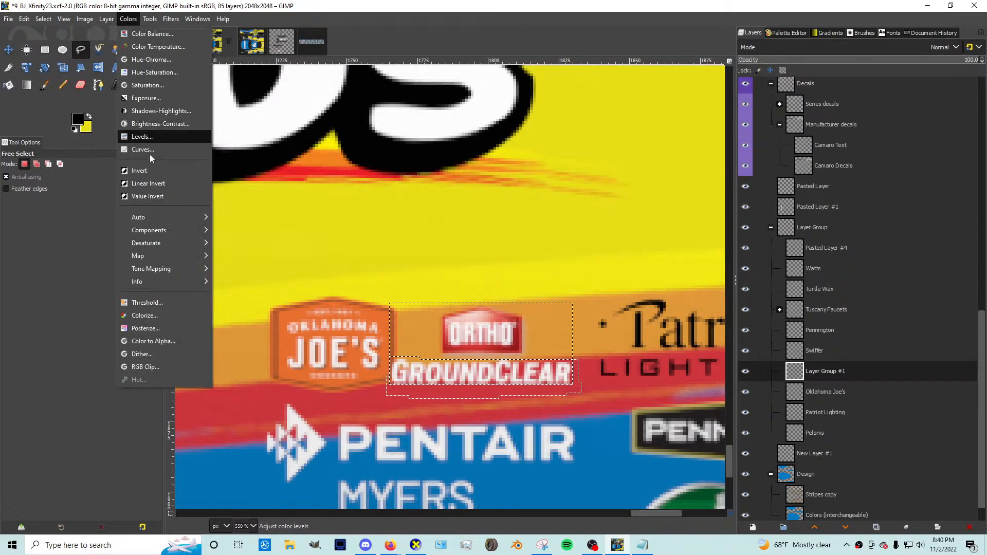
pyautogui.click(151, 168)
pyautogui.click(43, 19)
pyautogui.click(46, 47)
# Step: Shift the Ortho GroundClear decal slightly within the gap between Oklahoma Joe's and Patriot Lighting
pyautogui.click(9, 50)
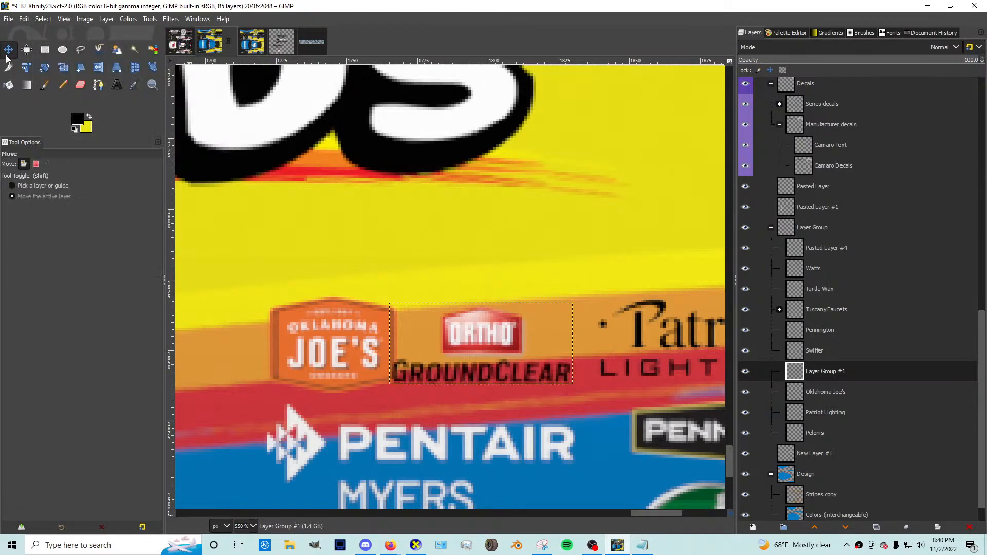
pyautogui.scroll(-2, 459, 331)
pyautogui.moveTo(497, 374); pyautogui.dragTo(471, 365)
pyautogui.scroll(-1, 470, 365)
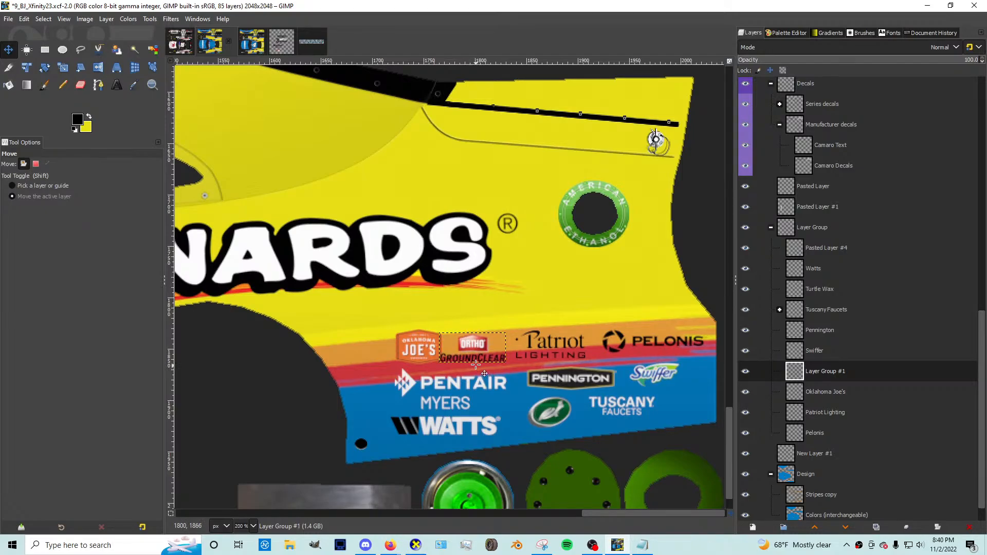
pyautogui.press('Left')
pyautogui.press('Up')
pyautogui.press('Down')
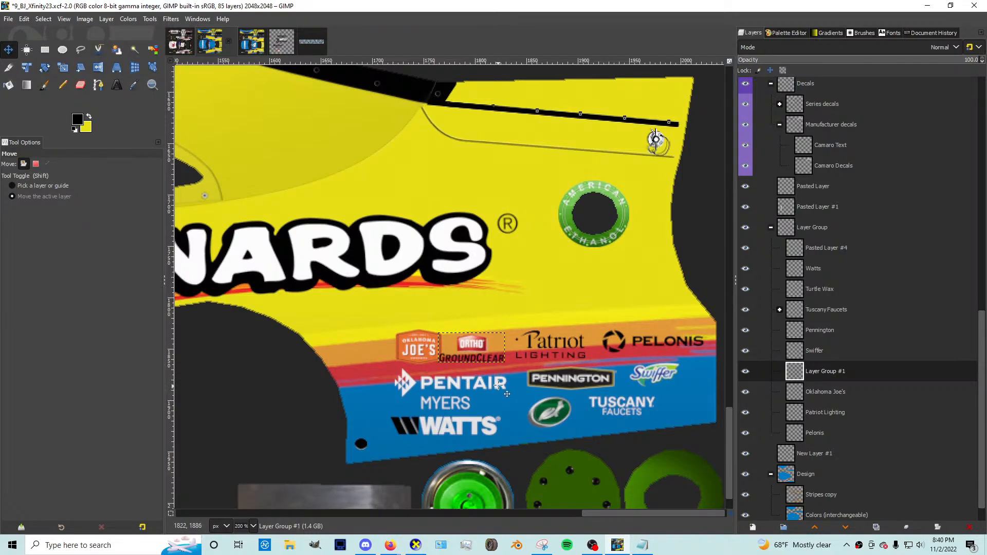
# Step: Undo the decal's recent moves and the color inversion of its GroundClear lettering
pyautogui.hotkey('ctrl', 'z')
pyautogui.hotkey('ctrl', 'z')
pyautogui.hotkey('ctrl', 'z')
pyautogui.hotkey('ctrl', 'z')
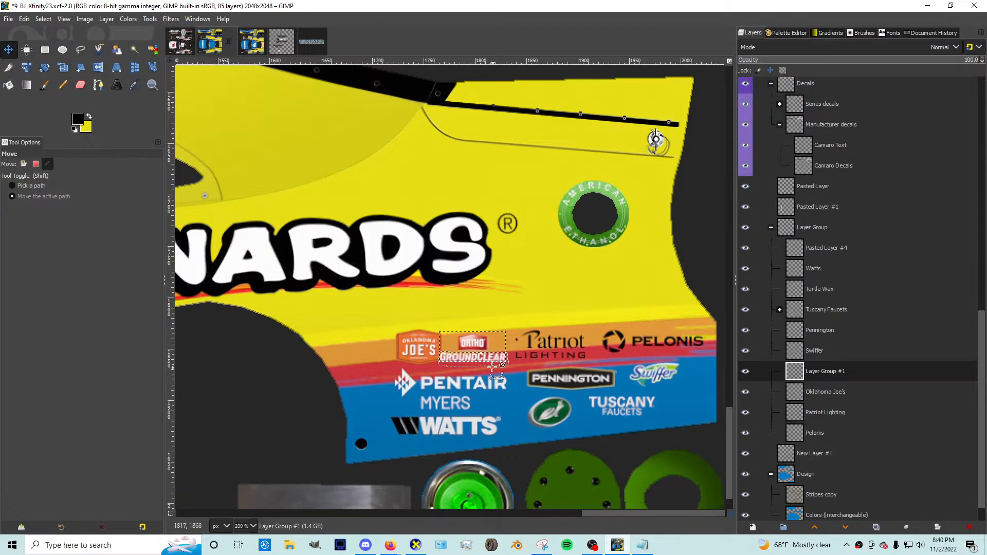
# Step: Clear the selection and nudge the Ortho GroundClear decal slightly toward Oklahoma Joe's
pyautogui.click(42, 19)
pyautogui.click(47, 46)
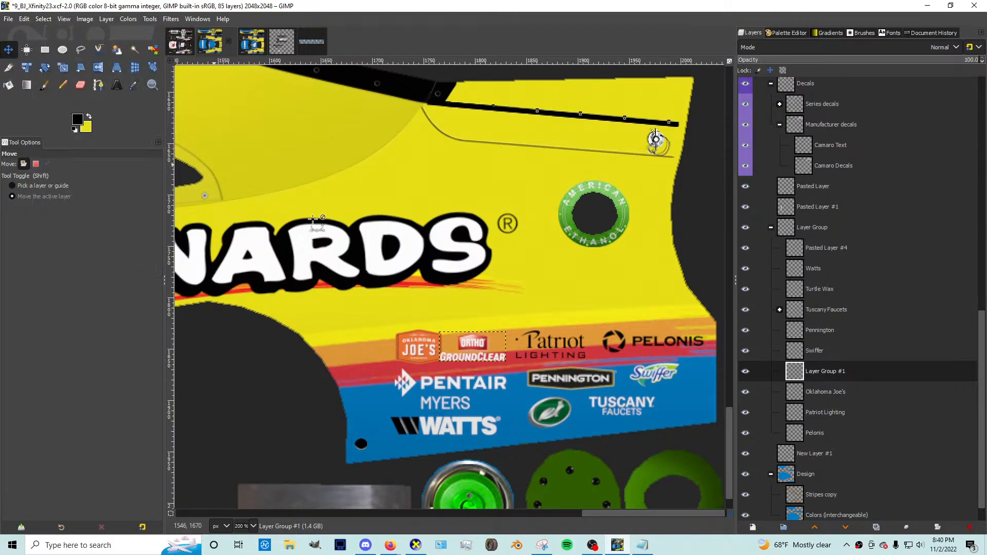
pyautogui.scroll(2, 574, 427)
pyautogui.moveTo(386, 309); pyautogui.dragTo(382, 310)
# Step: Invert the Patriot Lighting decal's colors to white
pyautogui.click(821, 413)
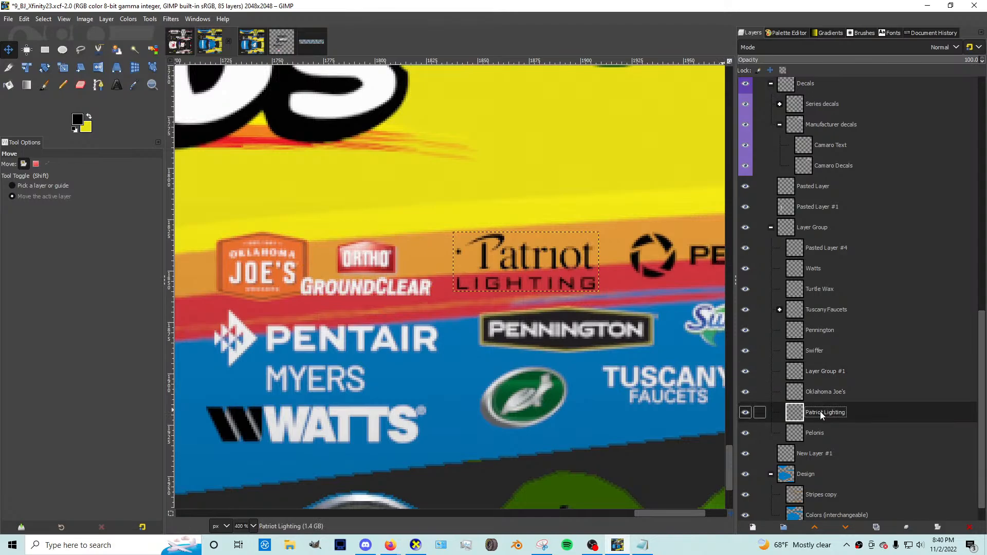
pyautogui.click(128, 19)
pyautogui.click(149, 170)
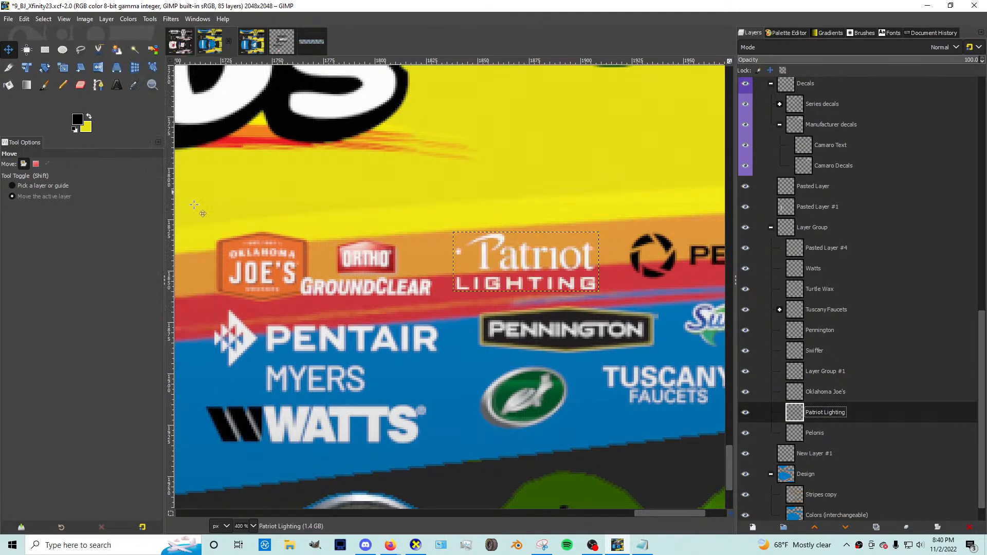
# Step: Select the Pelonis decal layer and invert its colors to white
pyautogui.click(874, 389)
pyautogui.click(812, 374)
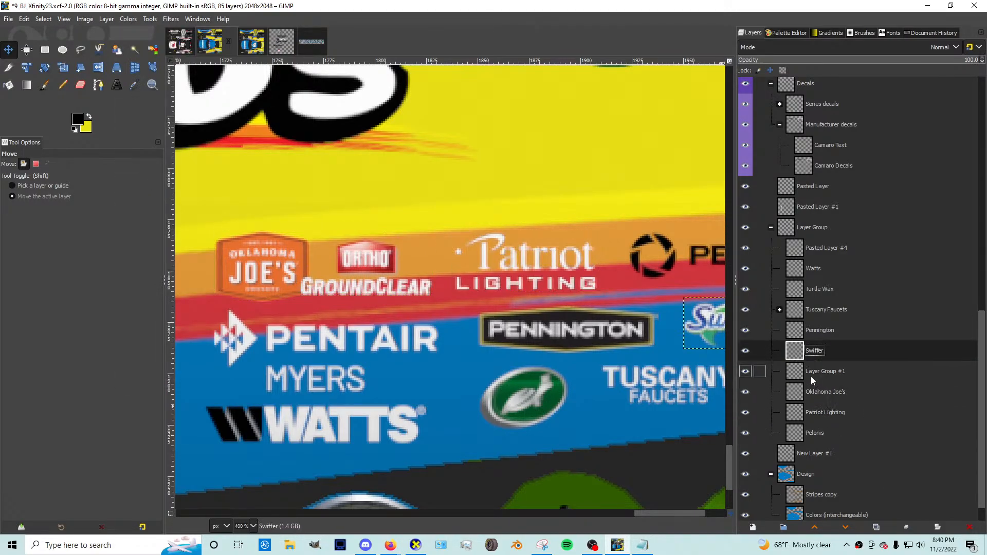
pyautogui.press('Down')
pyautogui.press('Down')
pyautogui.press('Down')
pyautogui.click(128, 19)
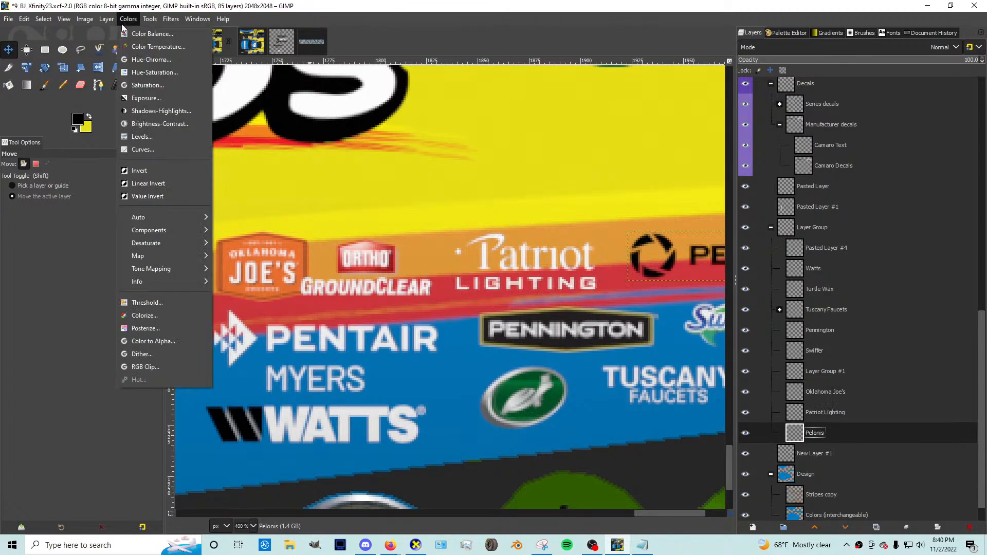
pyautogui.click(131, 171)
pyautogui.press('-')
pyautogui.press('-')
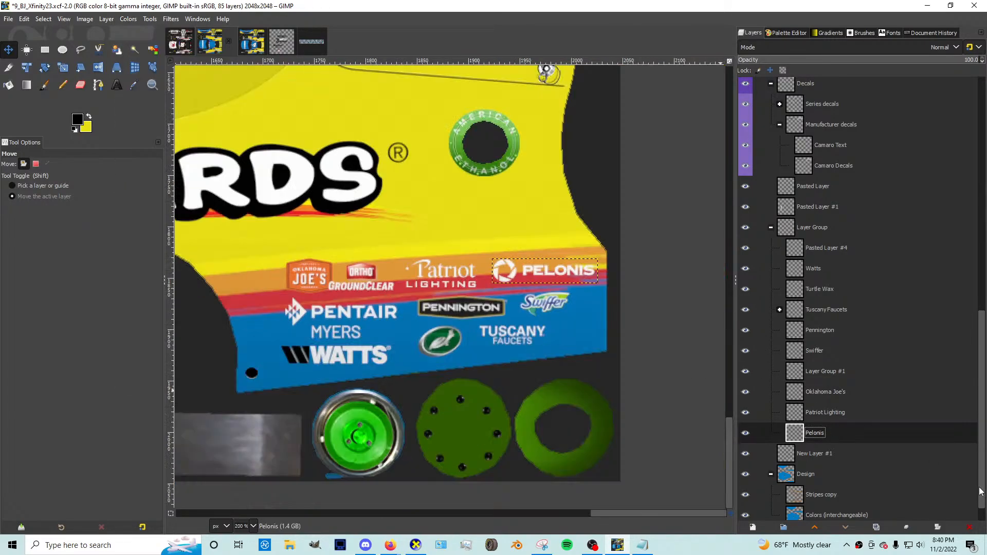
# Step: Select the Oklahoma Joe's layer and shift its decal toward the wheel arch, away from Ortho GroundClear
pyautogui.click(871, 413)
pyautogui.press('Up')
pyautogui.press('Up')
pyautogui.press('Up')
pyautogui.press('Up')
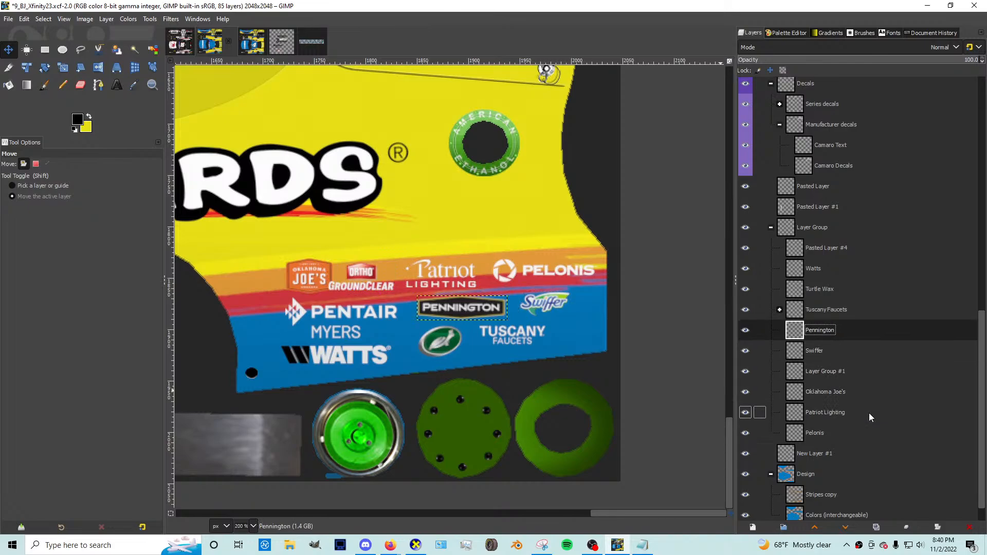
pyautogui.press('Down')
pyautogui.press('Down')
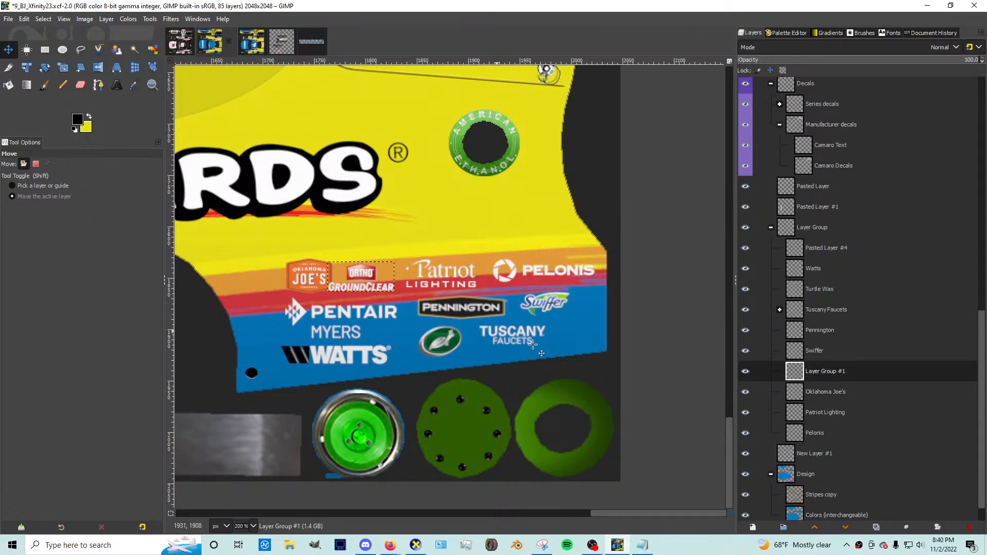
pyautogui.press('Down')
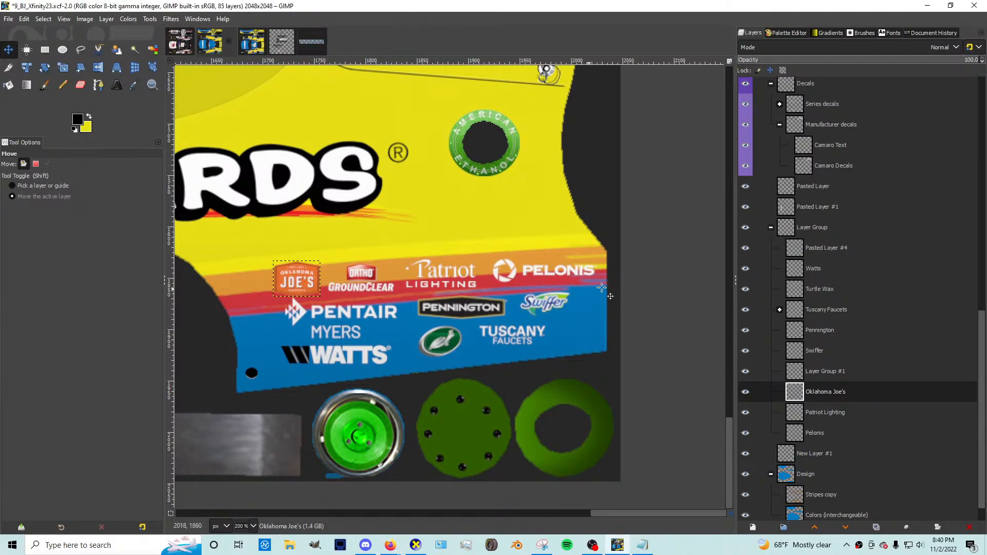
# Step: Cut the GroundClear lettering out of the Ortho GroundClear decal with a freehand selection and paste it back as a separate piece
pyautogui.click(828, 371)
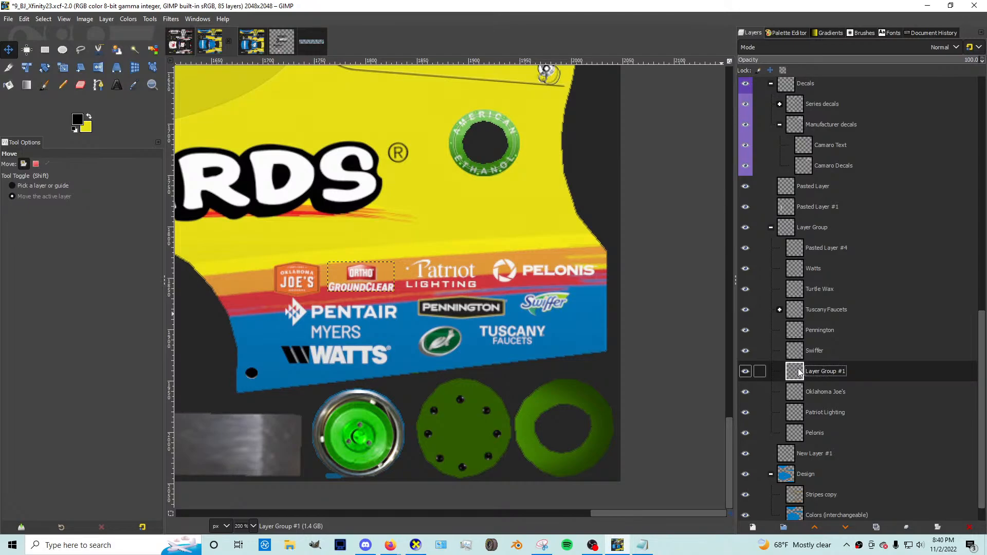
pyautogui.scroll(3, 362, 301)
pyautogui.press('f')
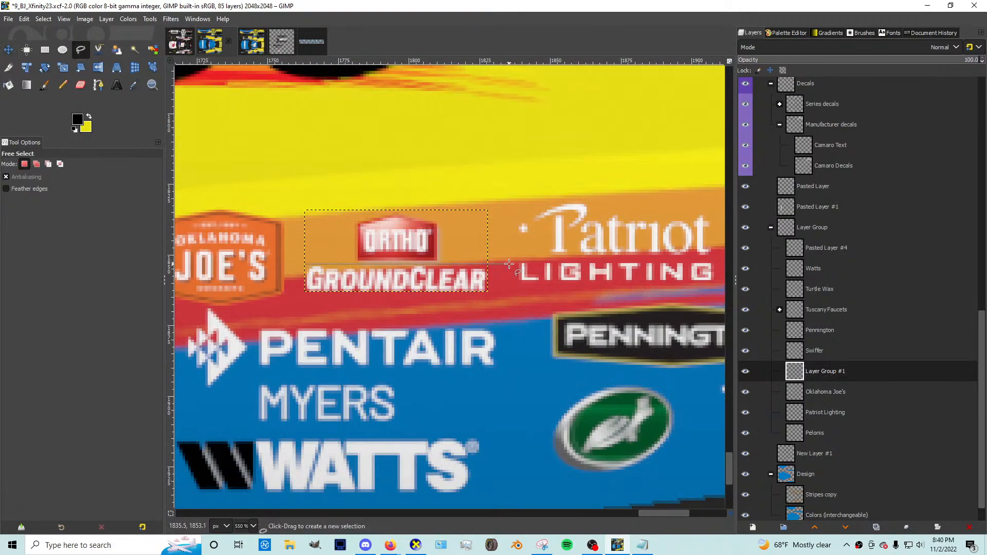
pyautogui.click(487, 302)
pyautogui.doubleClick(304, 297)
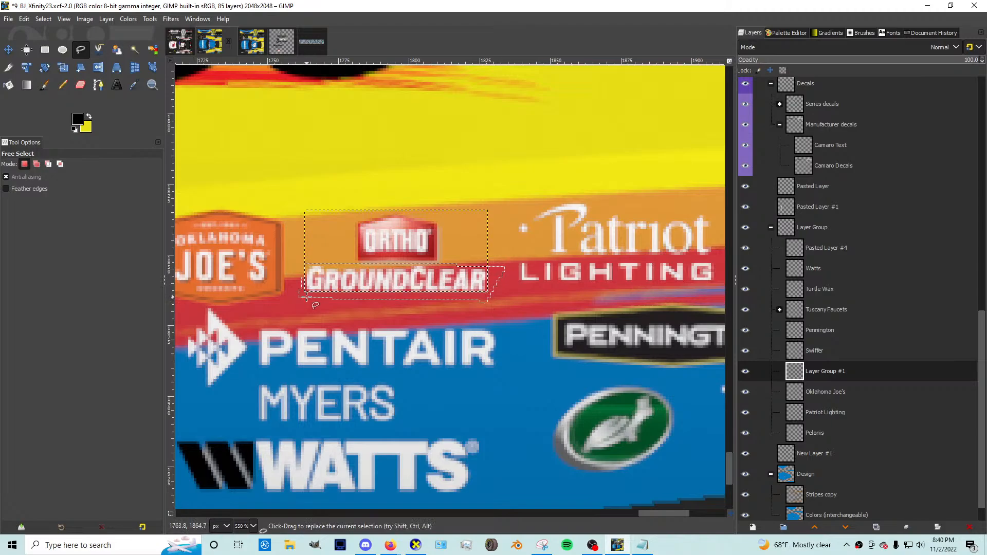
pyautogui.hotkey('ctrl', 'c')
pyautogui.press('Delete')
pyautogui.hotkey('ctrl', 'v')
# Step: Scale the pasted GroundClear lettering to 57 × 10 px and turn it into its own layer
pyautogui.hotkey('shift', 's')
pyautogui.click(323, 291)
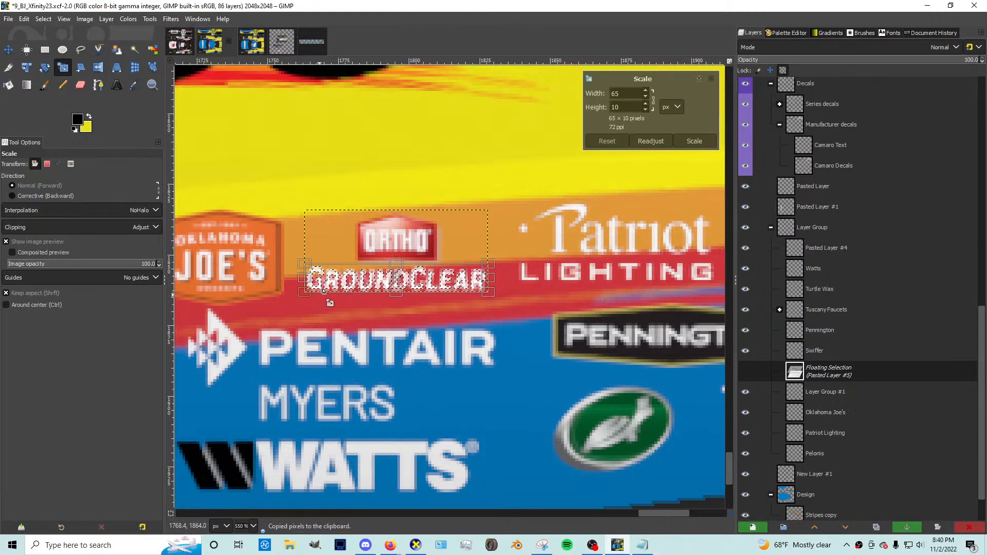
pyautogui.moveTo(304, 278); pyautogui.dragTo(333, 282)
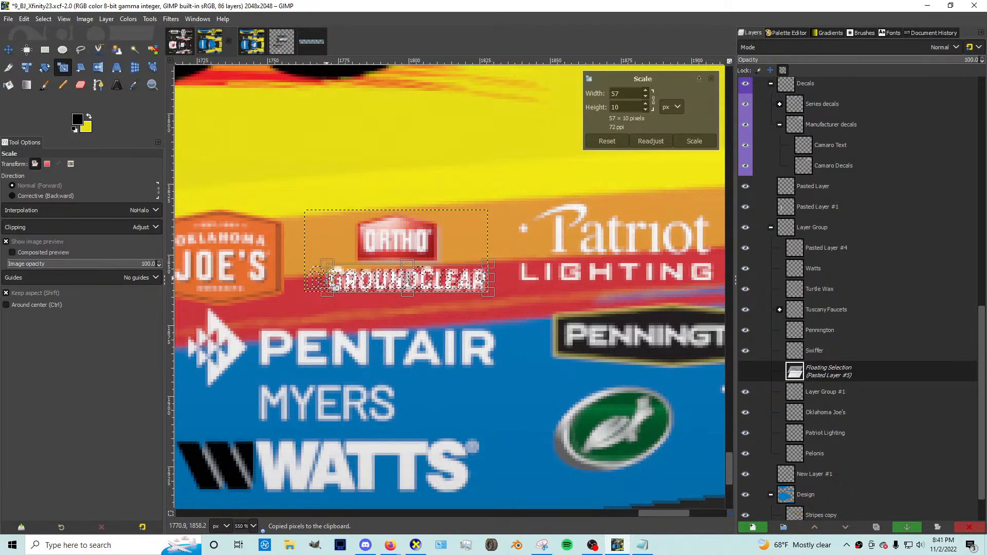
pyautogui.press('Return')
pyautogui.hotkey('ctrl', 'shift', 'n')
# Step: Center the GroundClear lettering beneath the Ortho badge and merge it down into the badge's layer
pyautogui.click(9, 50)
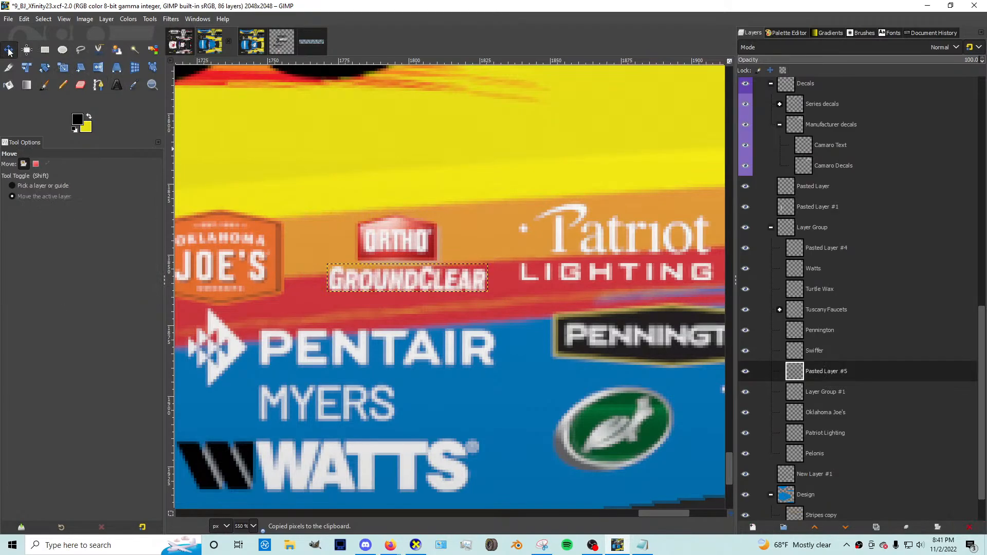
pyautogui.moveTo(389, 274); pyautogui.dragTo(380, 276)
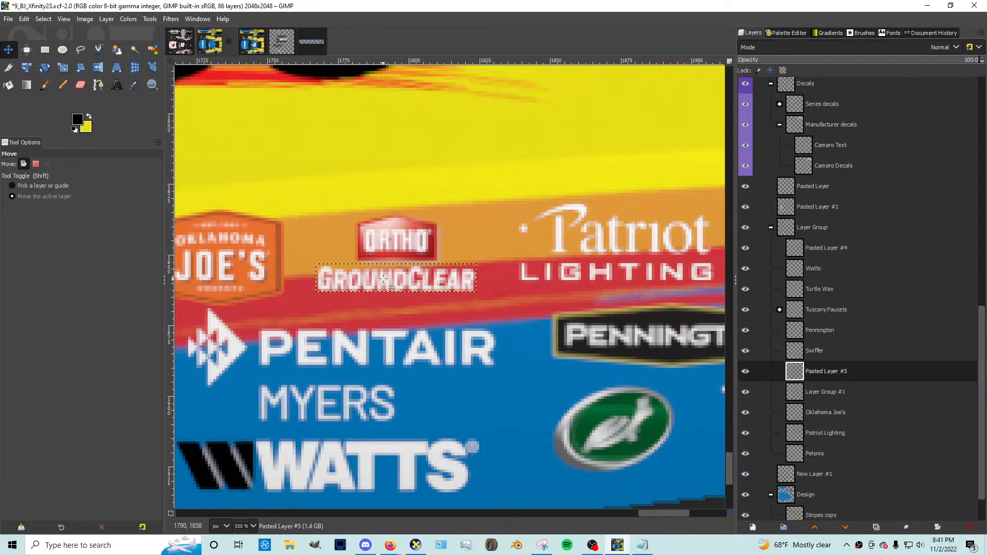
pyautogui.press('Left')
pyautogui.click(815, 388)
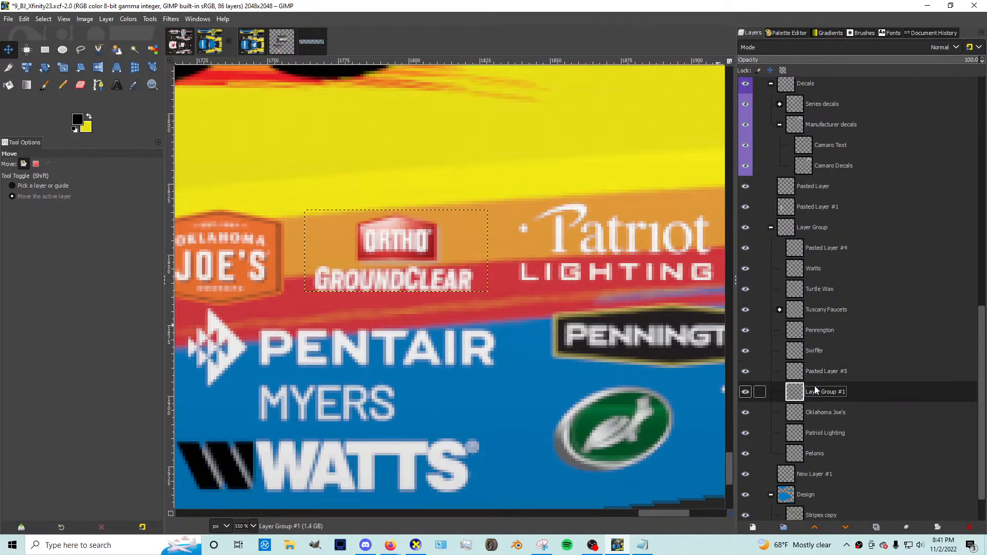
pyautogui.click(816, 375)
pyautogui.rightClick(816, 374)
pyautogui.press('w')
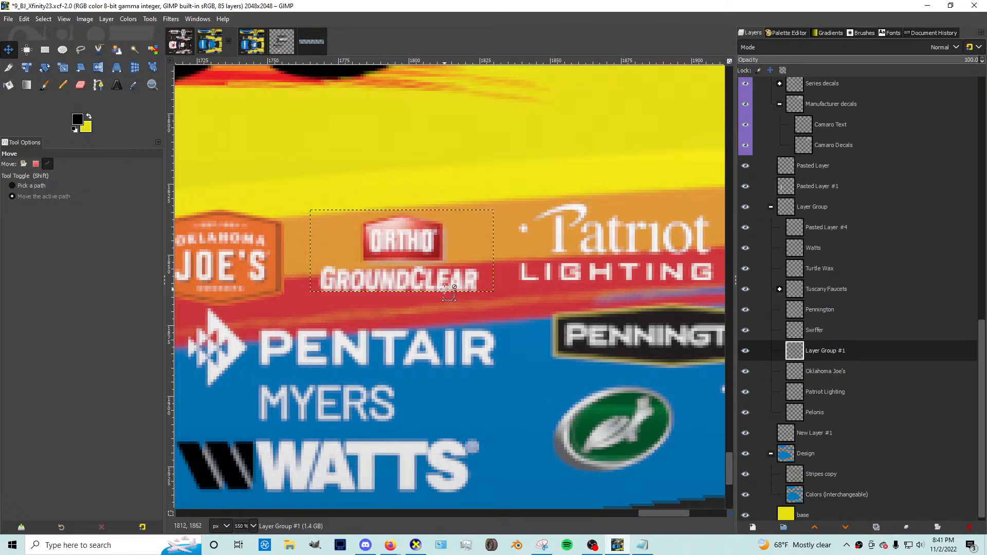
# Step: Scale the Patriot Lighting decal down slightly
pyautogui.scroll(-1, 447, 297)
pyautogui.scroll(-1, 447, 297)
pyautogui.click(825, 392)
pyautogui.hotkey('shift', 's')
pyautogui.click(510, 300)
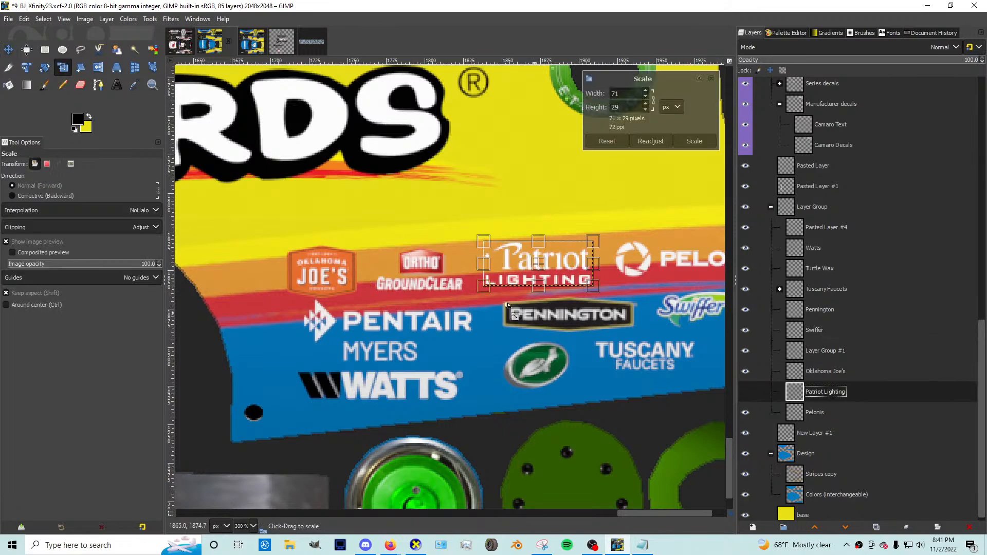
pyautogui.moveTo(509, 300); pyautogui.dragTo(507, 297)
pyautogui.press('Return')
# Step: Scale the Pelonis decal down slightly, keeping it near the rear edge of the panel
pyautogui.scroll(-2, 425, 287)
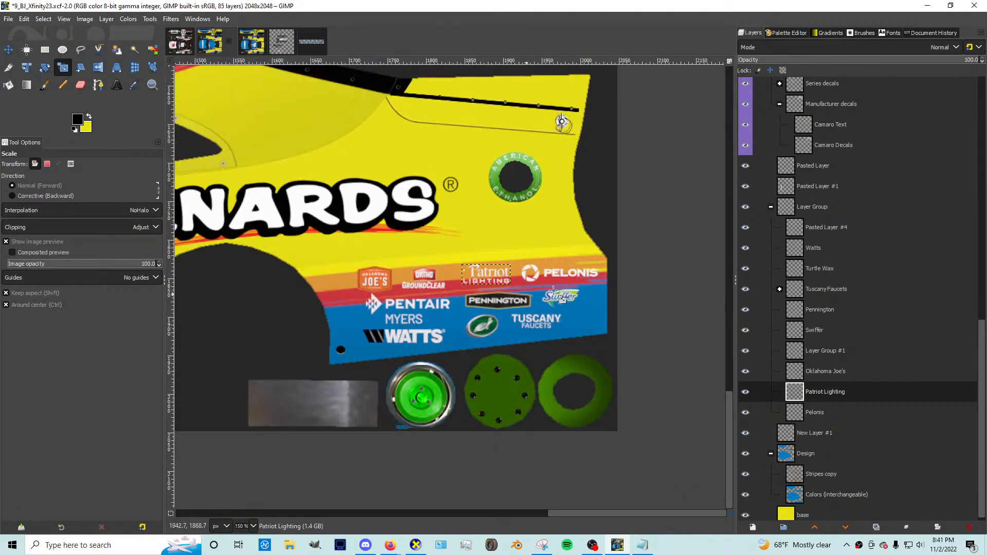
pyautogui.scroll(2, 542, 271)
pyautogui.press('m')
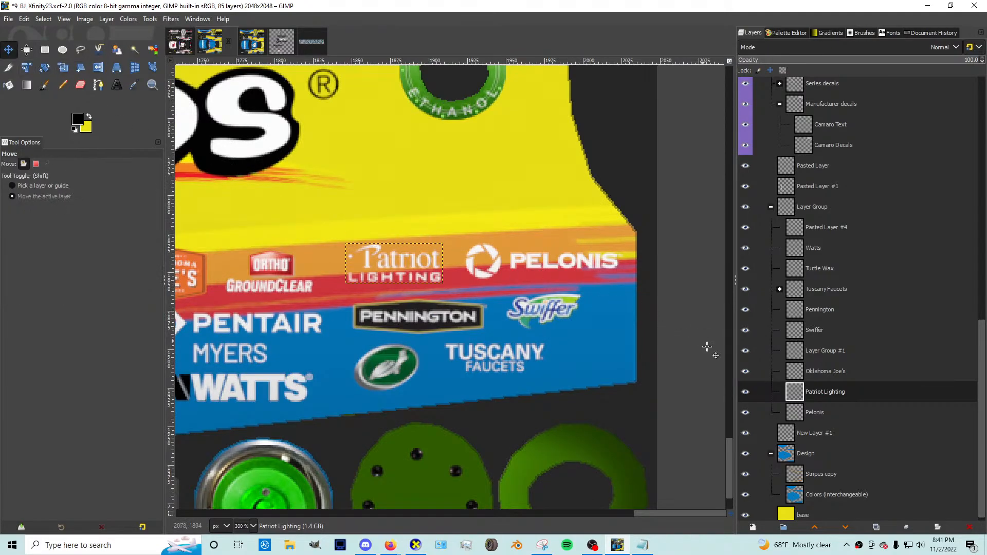
pyautogui.click(800, 411)
pyautogui.hotkey('shift', 's')
pyautogui.moveTo(465, 300); pyautogui.dragTo(489, 296)
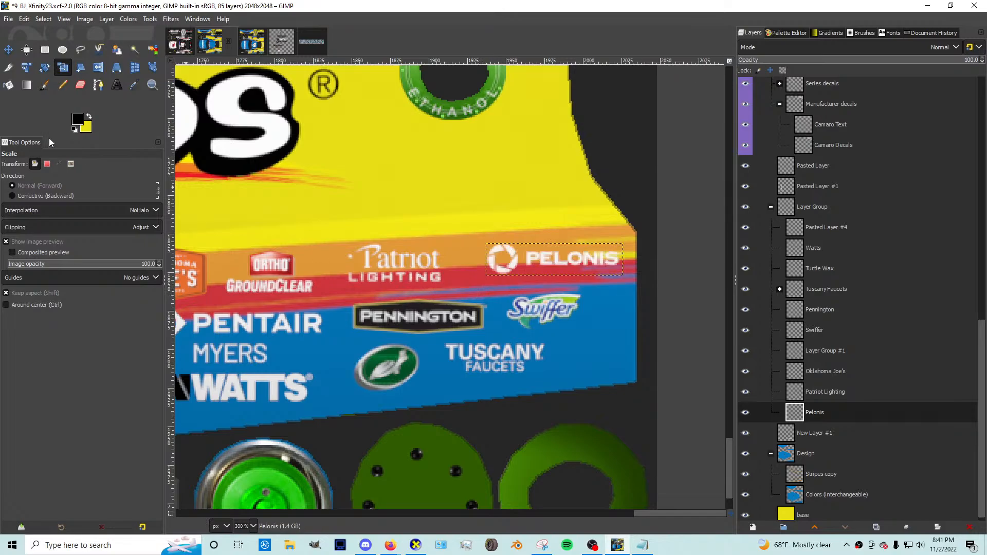
# Step: Nudge the Pelonis decal and move the Patriot Lighting decal closer to it
pyautogui.click(8, 49)
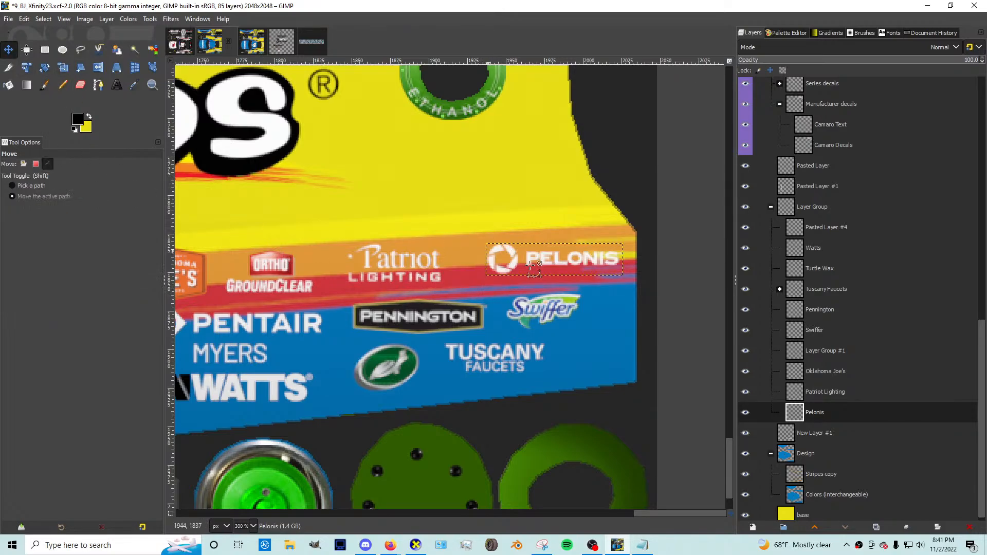
pyautogui.scroll(2, 565, 288)
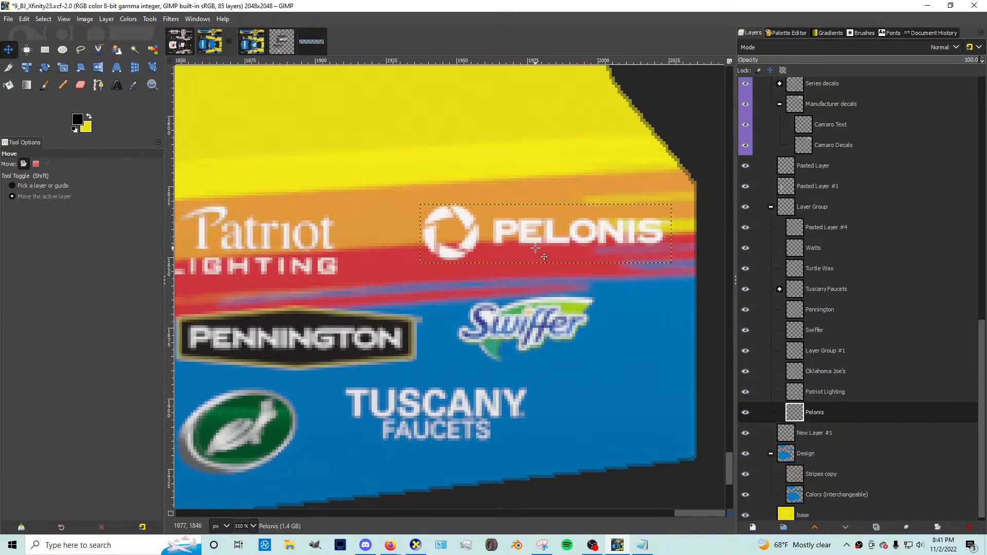
pyautogui.click(819, 393)
pyautogui.moveTo(321, 255); pyautogui.dragTo(367, 267)
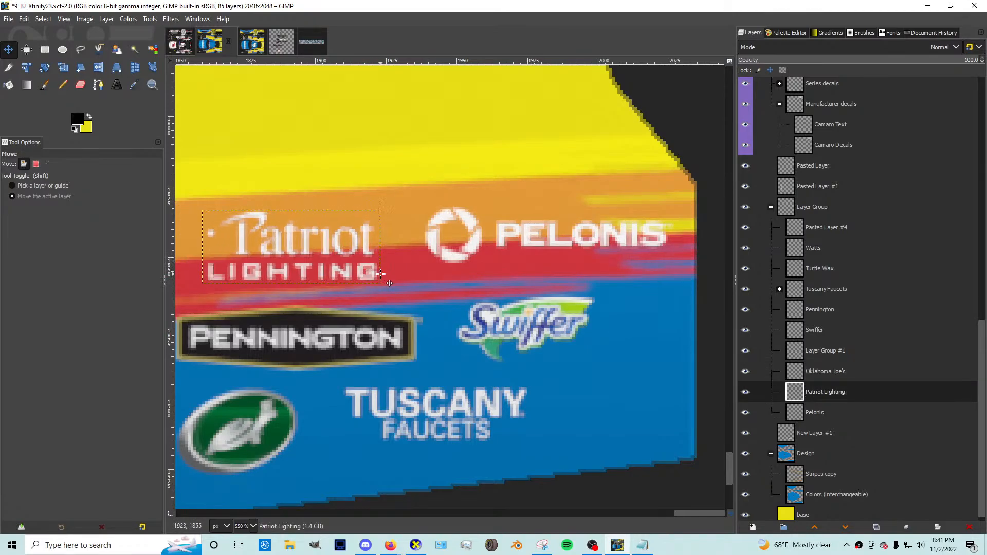
# Step: Select the Ortho GroundClear layer and move its decal closer to Patriot Lighting
pyautogui.click(820, 371)
pyautogui.scroll(-3, 503, 312)
pyautogui.scroll(2, 502, 312)
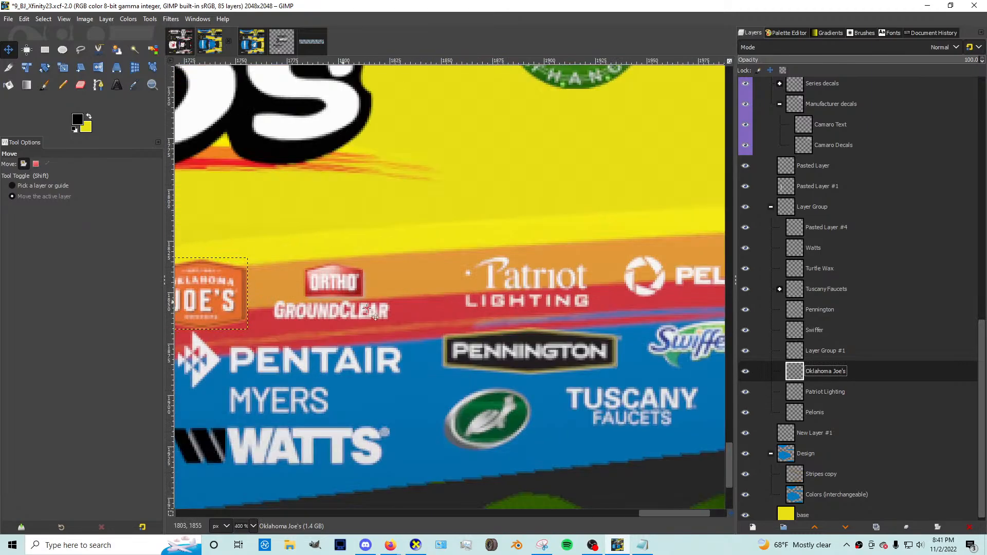
pyautogui.press('Up')
pyautogui.press('Up')
pyautogui.press('Up')
pyautogui.press('Up')
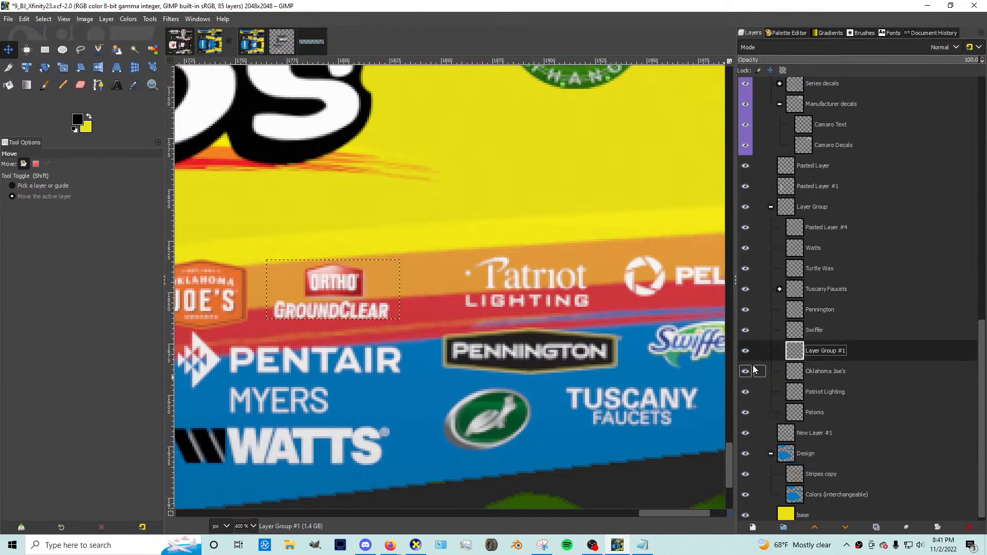
pyautogui.press('Up')
pyautogui.press('Up')
pyautogui.press('Up')
pyautogui.press('Down')
pyautogui.press('Down')
pyautogui.press('Down')
pyautogui.press('Down')
pyautogui.press('Down')
pyautogui.press('Down')
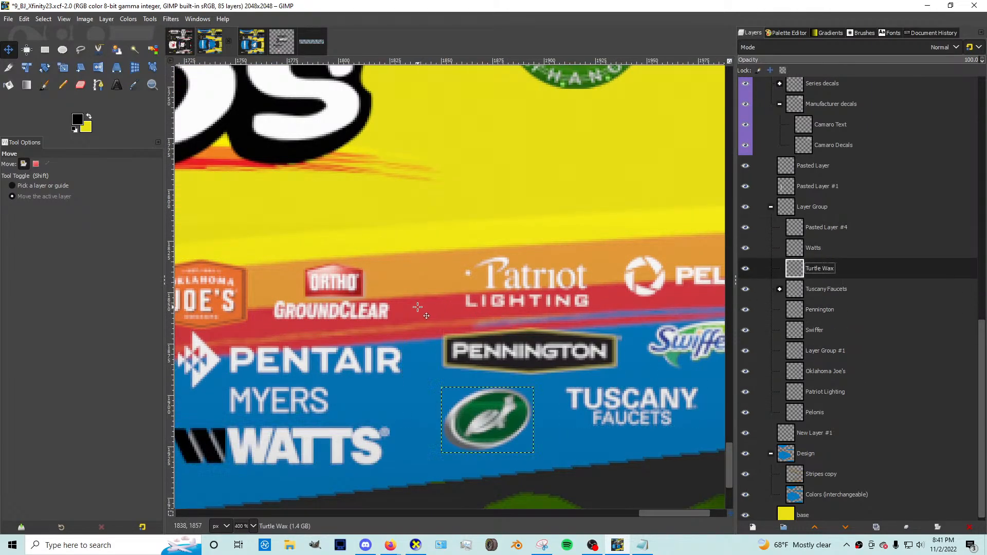
pyautogui.moveTo(350, 307); pyautogui.dragTo(380, 309)
pyautogui.press('Right')
pyautogui.press('Right')
pyautogui.press('Right')
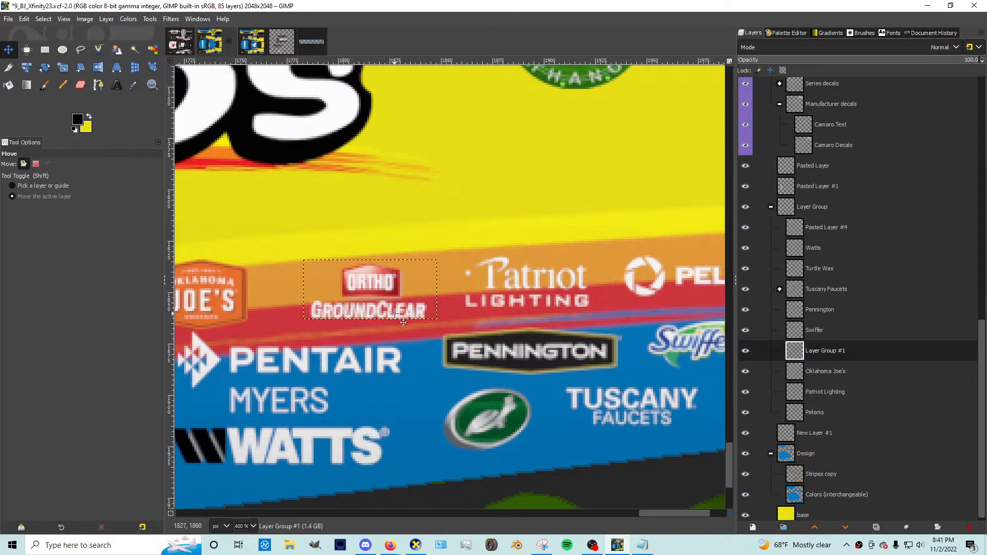
# Step: Move the Oklahoma Joe's decal closer to Ortho GroundClear
pyautogui.click(812, 369)
pyautogui.moveTo(214, 311); pyautogui.dragTo(261, 309)
pyautogui.scroll(-1, 462, 312)
pyautogui.scroll(1, 321, 309)
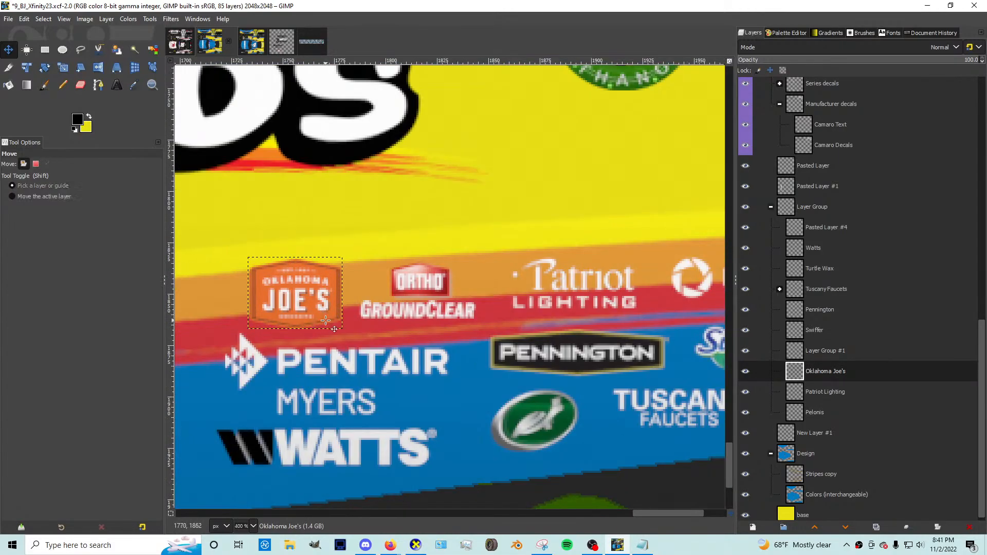
# Step: Scale the Oklahoma Joe's decal down to about 42 × 32 px
pyautogui.hotkey('shift', 's')
pyautogui.click(318, 310)
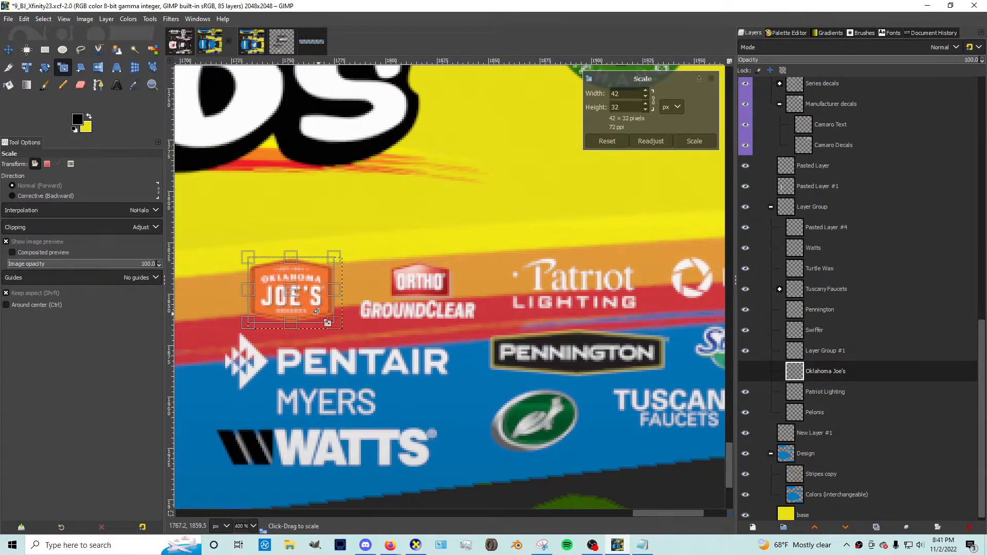
pyautogui.press('Escape')
pyautogui.scroll(-1, 468, 318)
pyautogui.scroll(-1, 468, 318)
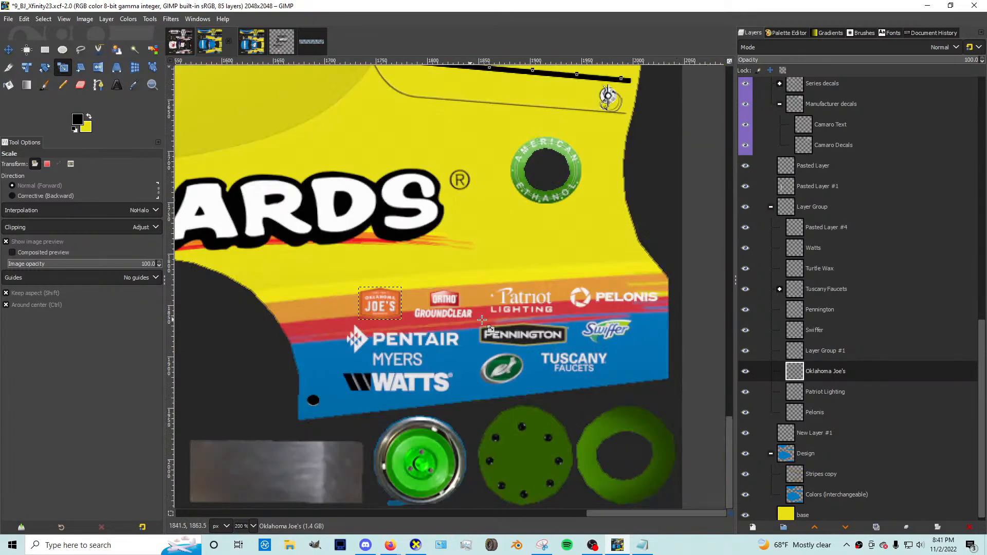
pyautogui.scroll(1, 491, 328)
pyautogui.scroll(-1, 529, 331)
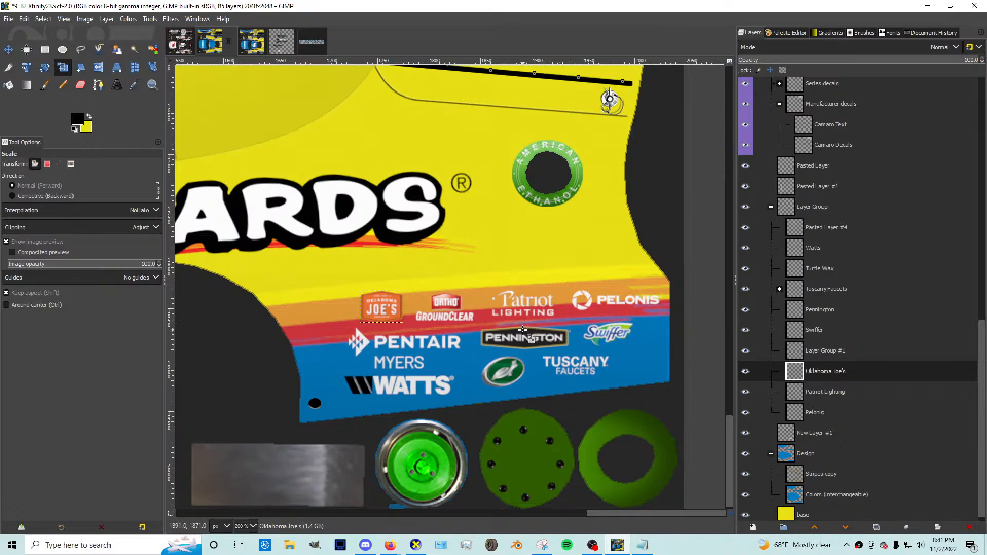
# Step: Select the Watts layer and shift its decal slightly toward the wheel arch and the panel's lower edge
pyautogui.click(8, 50)
pyautogui.click(812, 322)
pyautogui.press('Up')
pyautogui.press('Up')
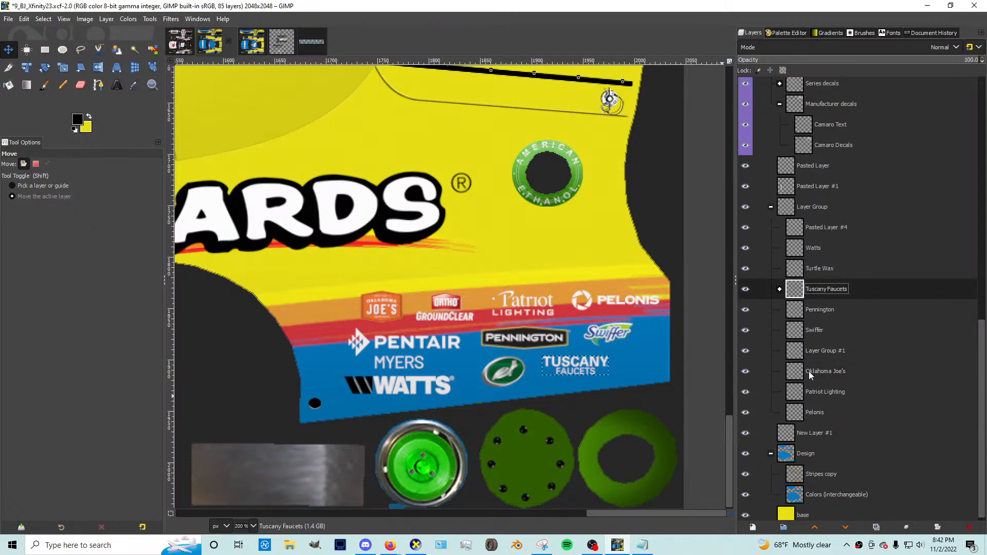
pyautogui.press('Down')
pyautogui.press('Down')
pyautogui.press('Down')
pyautogui.press('Down')
pyautogui.press('Down')
pyautogui.press('Down')
pyautogui.press('Down')
pyautogui.press('Down')
pyautogui.press('Up')
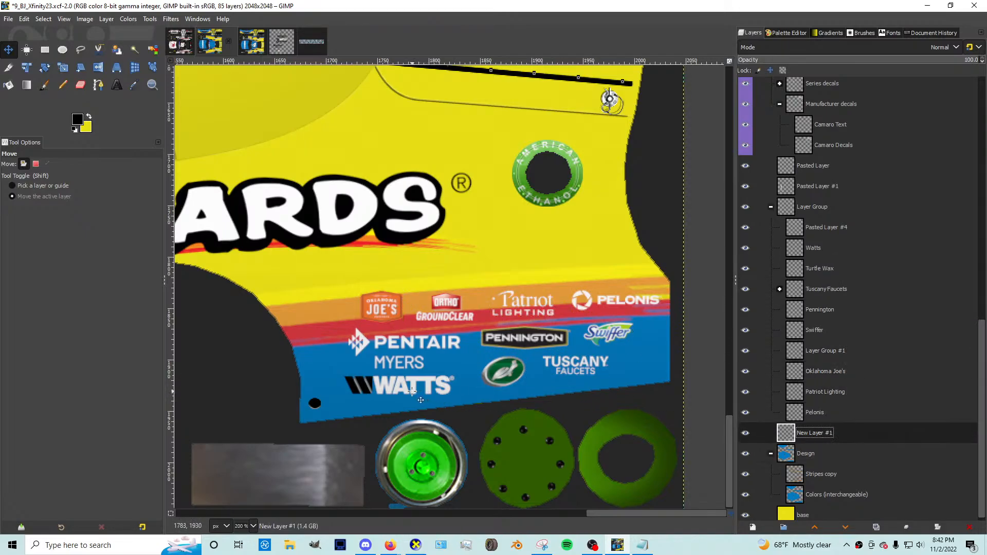
pyautogui.press('Up')
pyautogui.press('Up')
pyautogui.press('Up')
pyautogui.press('Up')
pyautogui.press('Up')
pyautogui.press('Up')
pyautogui.press('Up')
pyautogui.press('Up')
pyautogui.press('Up')
pyautogui.press('Up')
pyautogui.press('Up')
pyautogui.press('Up')
pyautogui.press('Down')
pyautogui.press('Down')
pyautogui.press('Down')
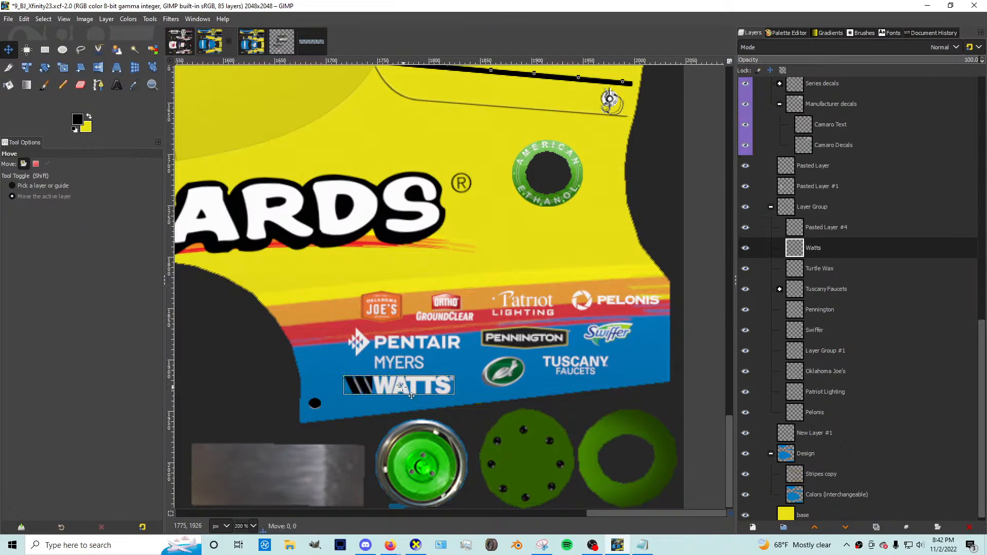
pyautogui.moveTo(411, 395); pyautogui.dragTo(406, 397)
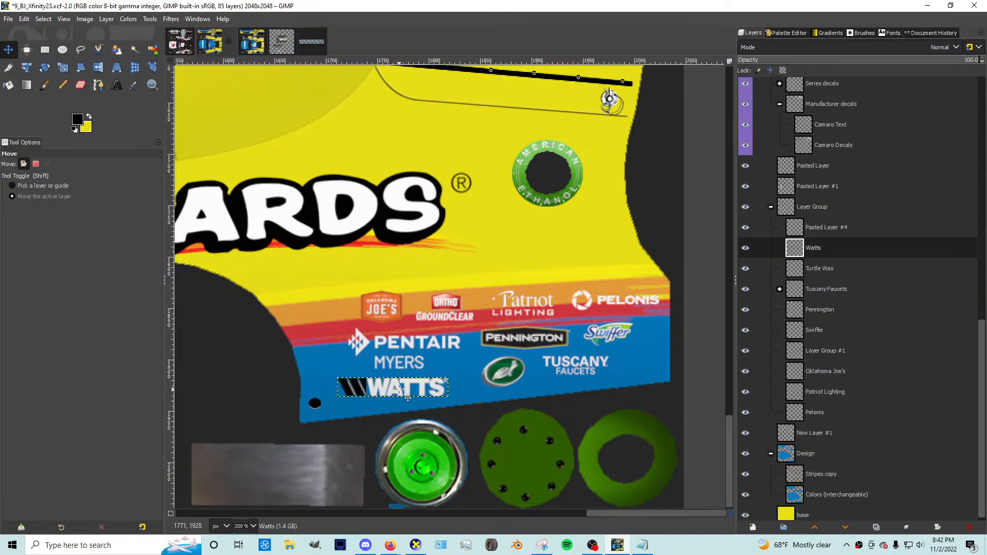
# Step: Try a -4 degree rotation on the Watts decal and undo it
pyautogui.scroll(1, 392, 393)
pyautogui.hotkey('shift', 'r')
pyautogui.click(393, 393)
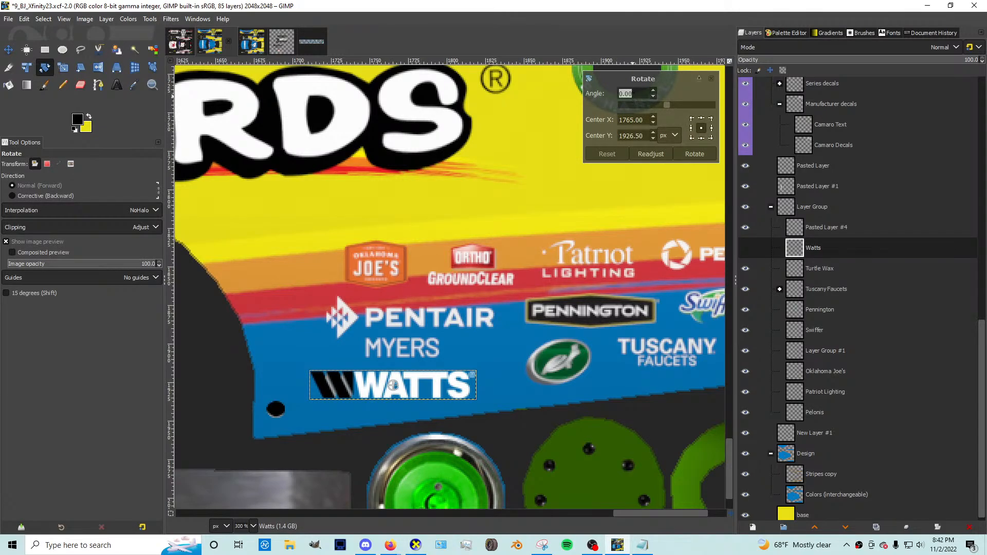
pyautogui.write('-3')
pyautogui.press('Return')
pyautogui.hotkey('ctrl', 'z')
pyautogui.write('-4')
pyautogui.press('Return')
pyautogui.click(695, 154)
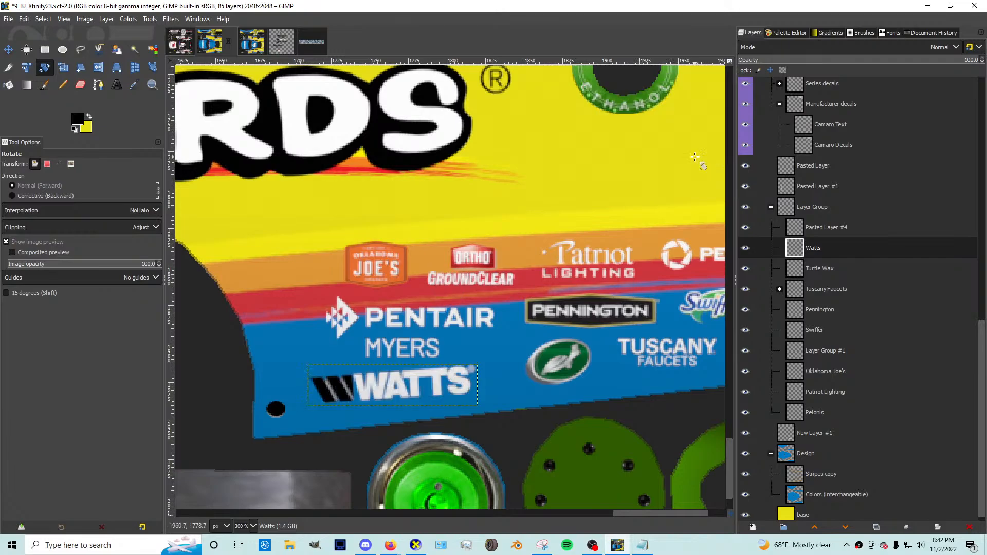
pyautogui.hotkey('ctrl', 'z')
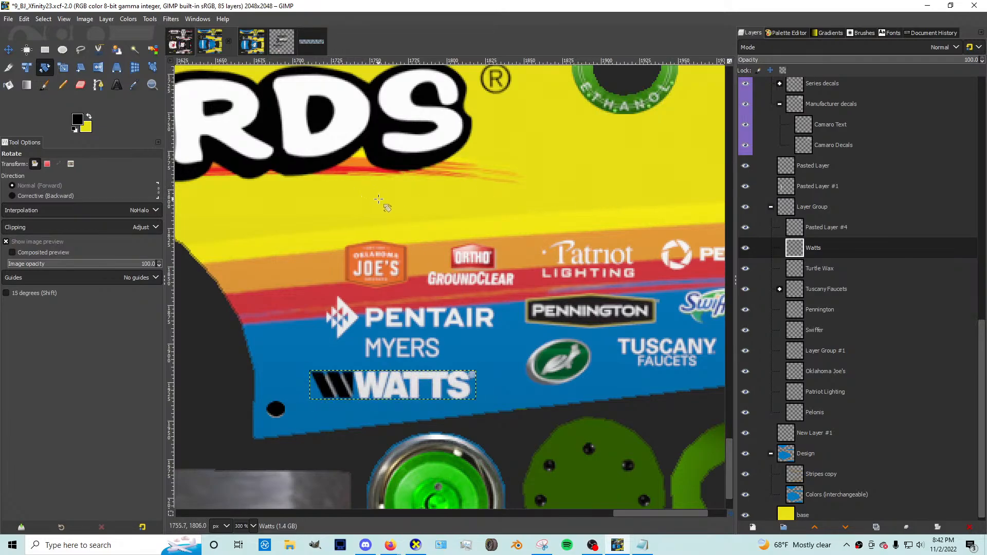
# Step: Rotate the Watts decal counterclockwise to follow the slope of the panel's lower edge
pyautogui.click(440, 180)
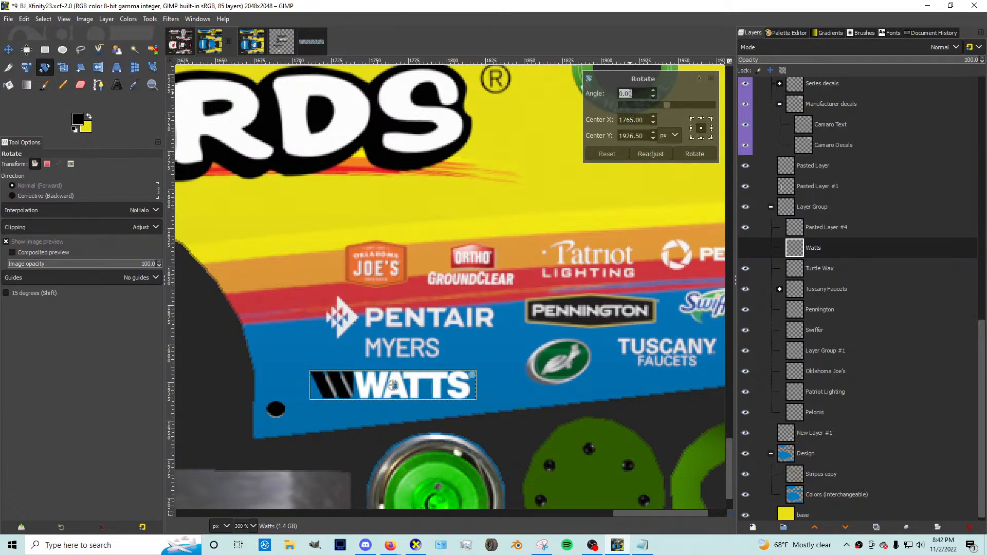
pyautogui.press('Return')
pyautogui.click(694, 153)
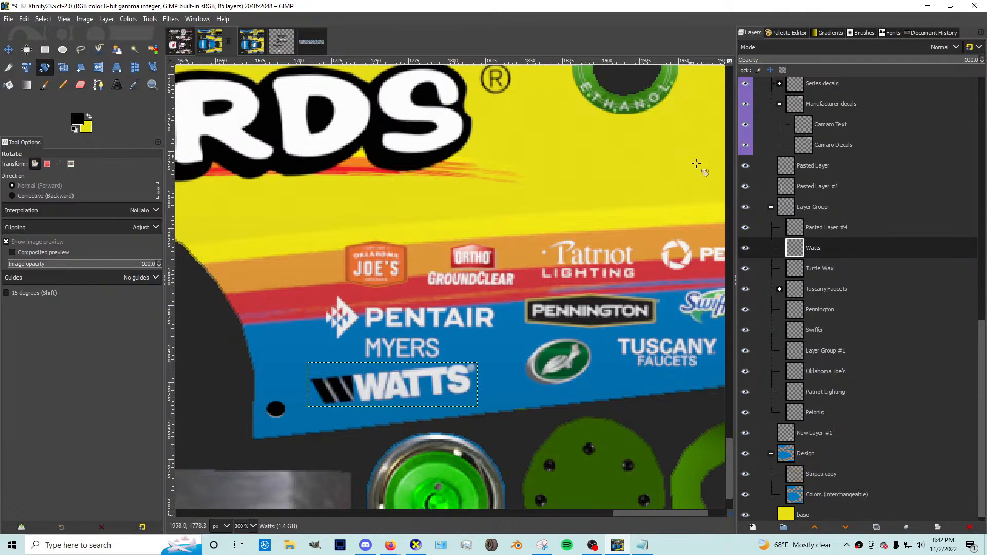
# Step: Rotate the Turtle Wax decal by -5 degrees and nudge it slightly toward the Watts decal
pyautogui.click(826, 265)
pyautogui.click(693, 189)
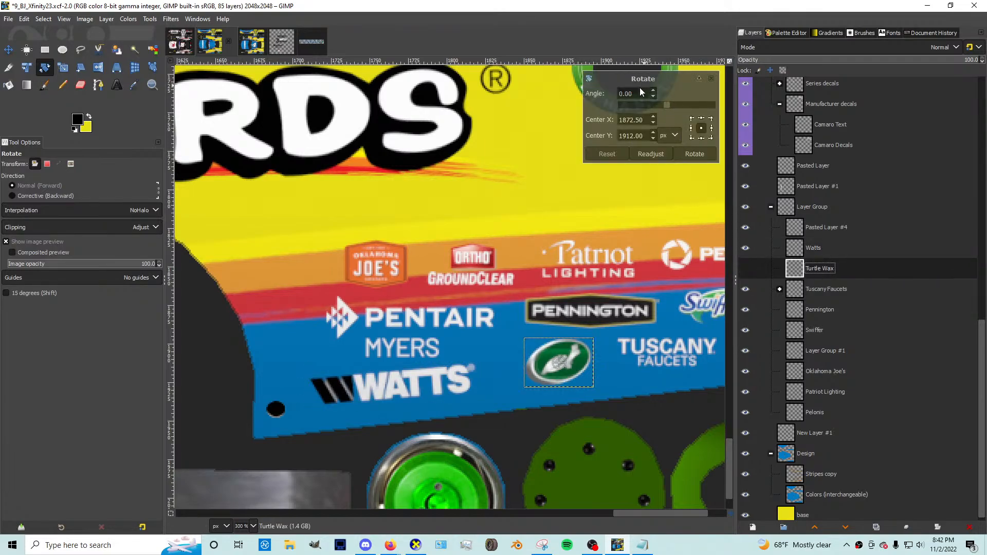
pyautogui.write('-5')
pyautogui.press('Return')
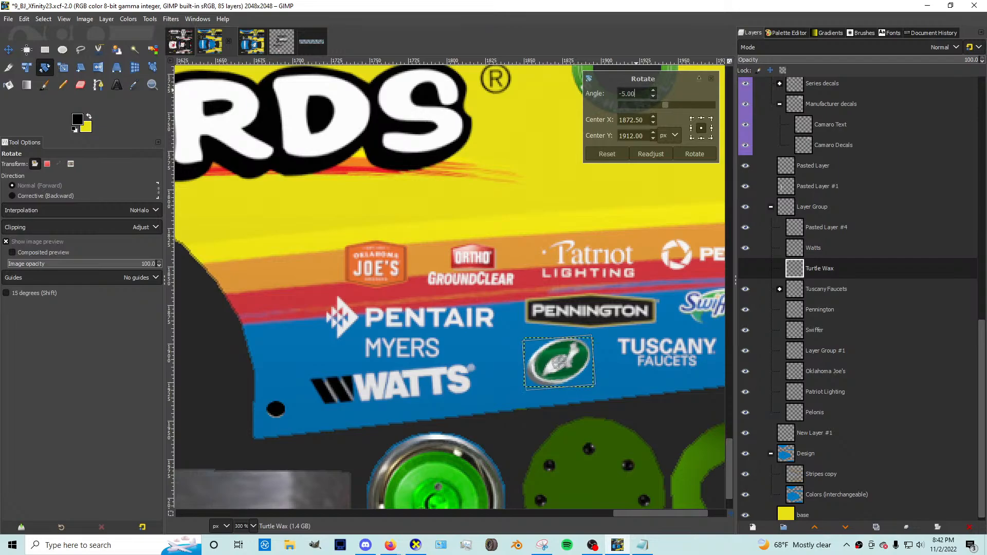
pyautogui.click(694, 154)
pyautogui.click(9, 49)
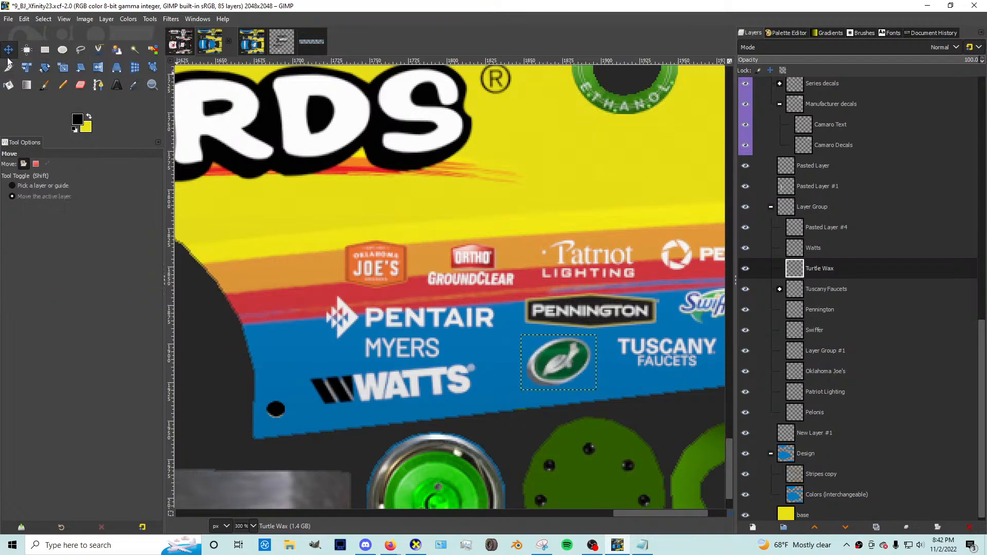
# Step: Rotate the Tuscany Faucets decal by -5 degrees to follow the panel's slope
pyautogui.click(817, 289)
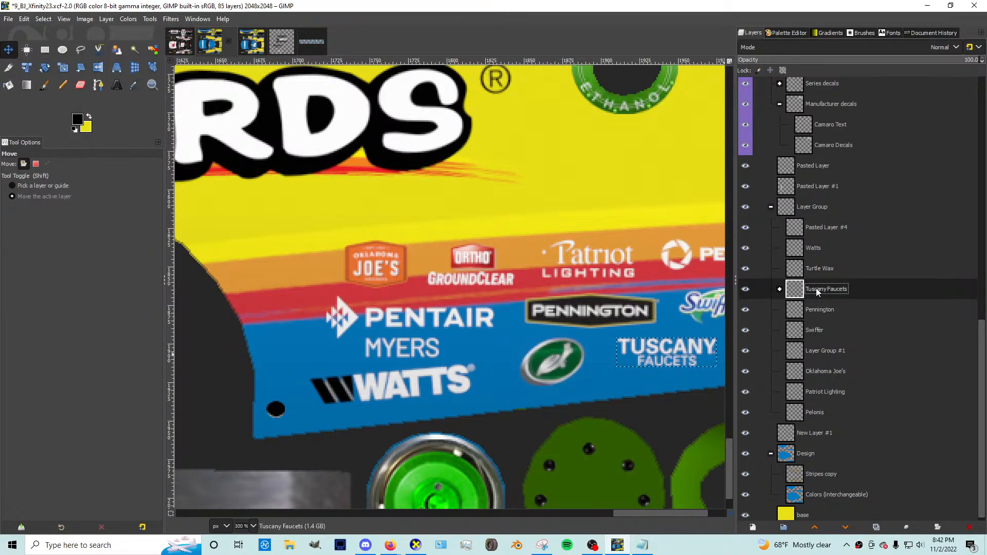
pyautogui.hotkey('shift', 'r')
pyautogui.click(669, 189)
pyautogui.click(640, 93)
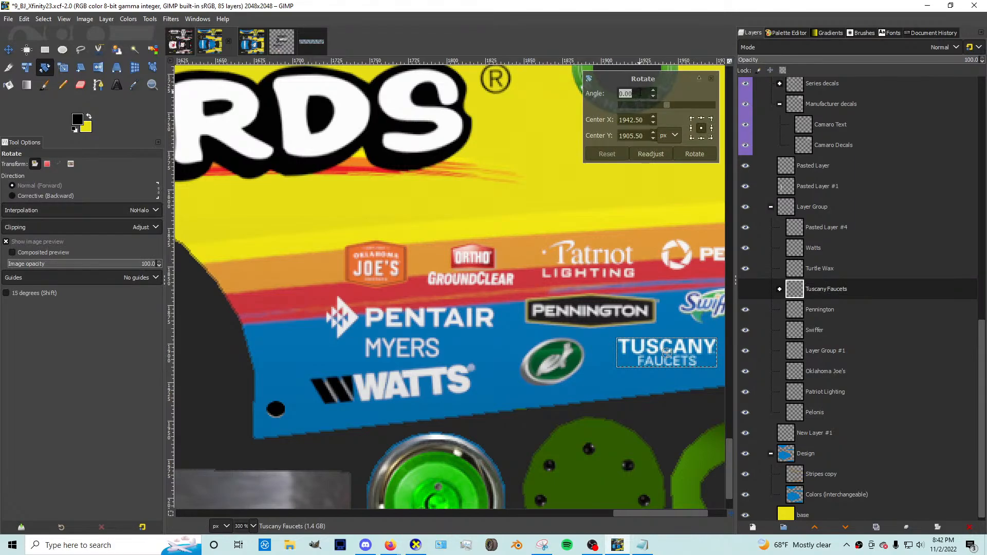
pyautogui.write('-5')
pyautogui.press('Return')
pyautogui.click(695, 154)
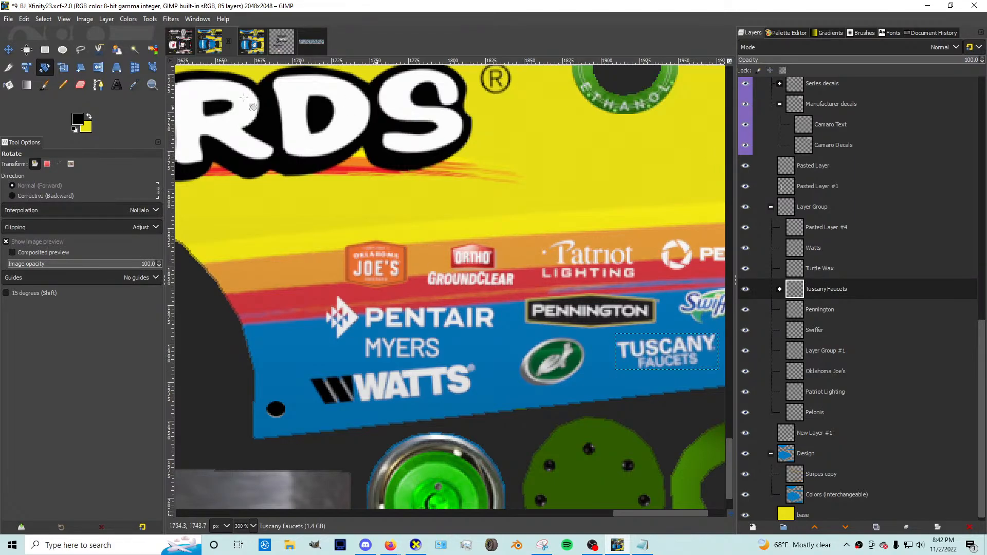
# Step: Shift the Tuscany Faucets decal slightly away from the Turtle Wax decal and toward the panel's lower edge
pyautogui.press('m')
pyautogui.scroll(-2, 523, 335)
pyautogui.scroll(2, 524, 335)
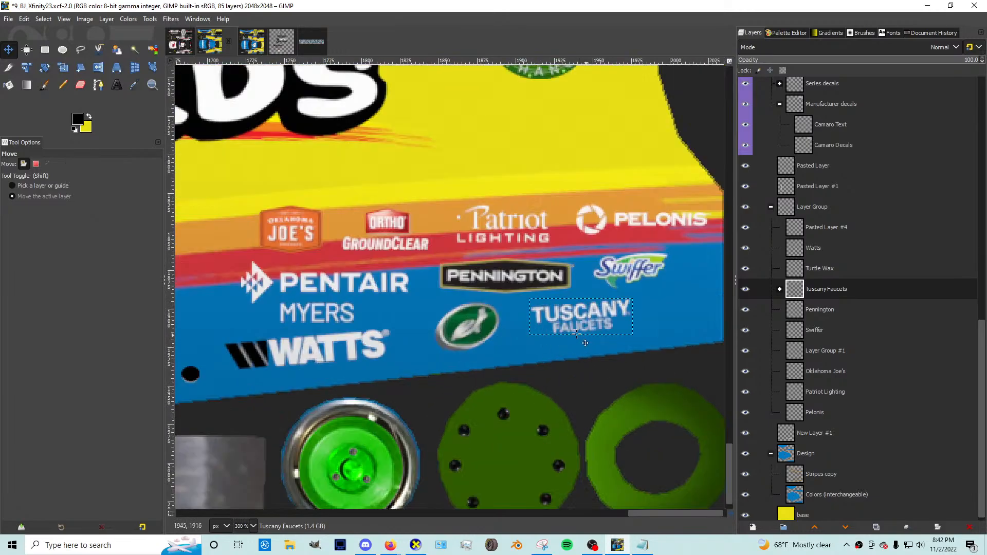
pyautogui.moveTo(580, 330); pyautogui.dragTo(588, 332)
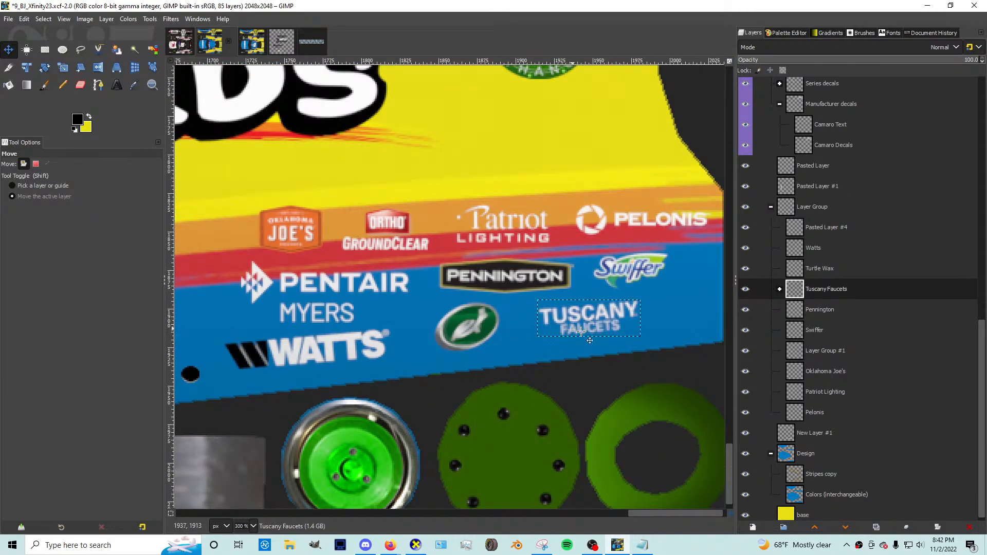
# Step: Select the Swiffer layer and rotate its decal by -5 degrees
pyautogui.click(822, 328)
pyautogui.hotkey('shift', 'r')
pyautogui.click(641, 95)
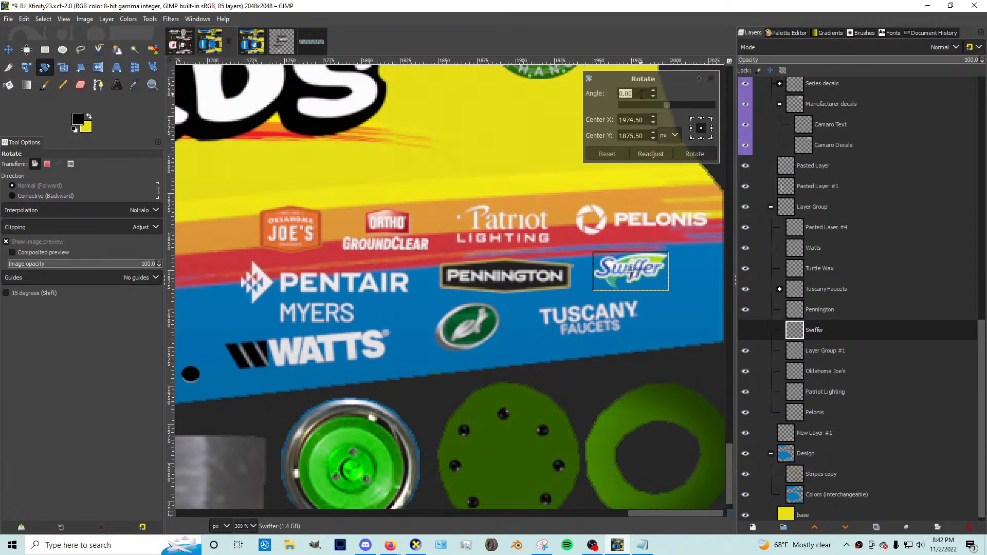
pyautogui.write('-5.00')
pyautogui.click(694, 154)
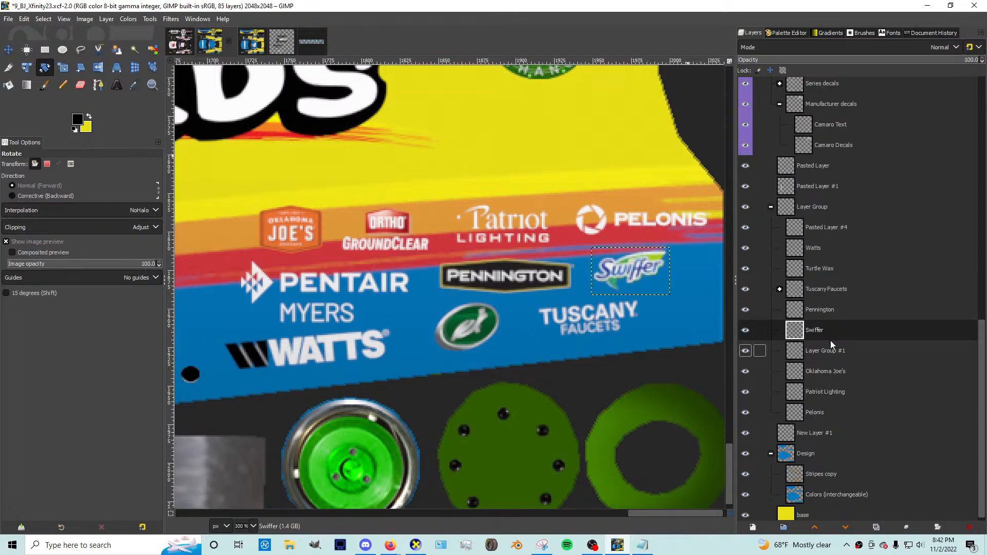
# Step: Select the Pennington layer and rotate its decal by -5 degrees
pyautogui.click(819, 309)
pyautogui.click(602, 113)
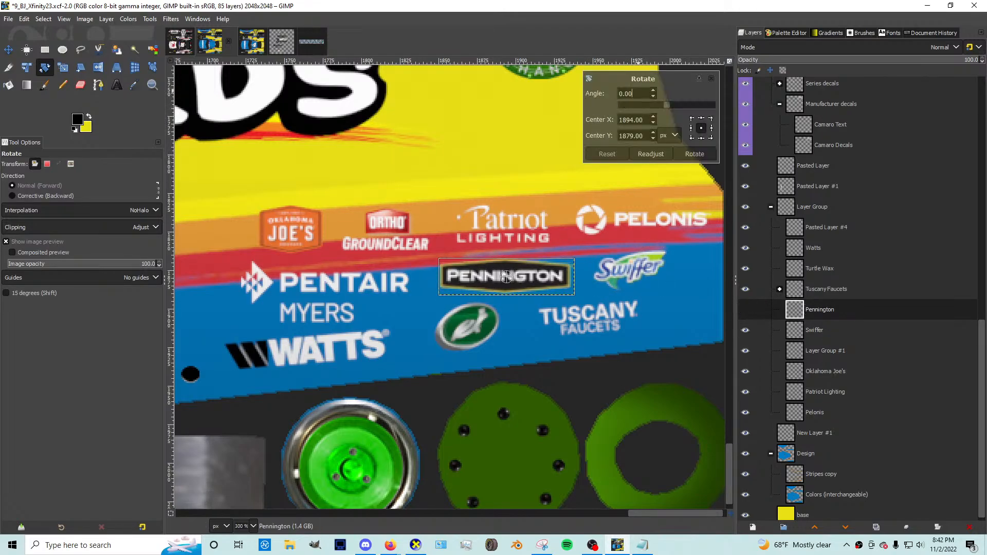
pyautogui.write('-5')
pyautogui.press('Return')
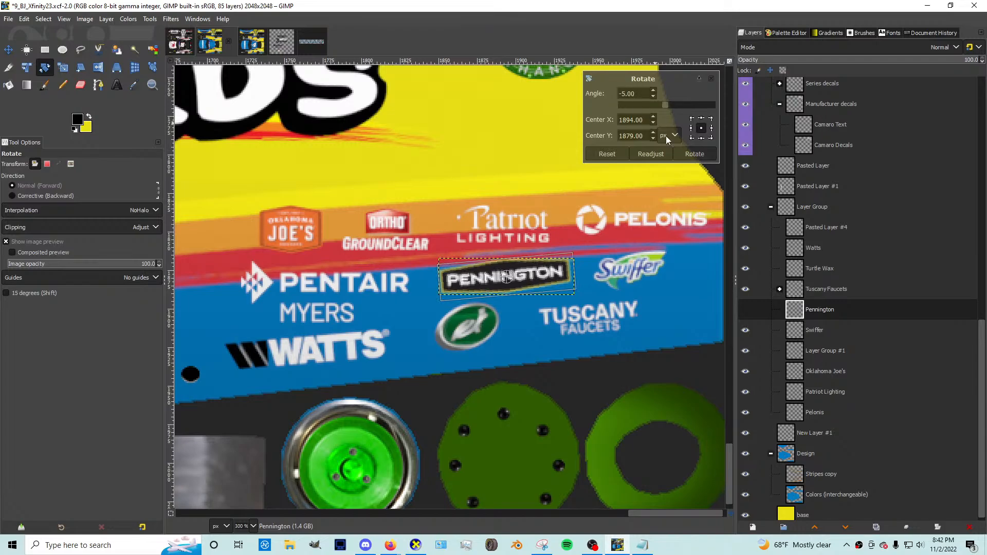
pyautogui.click(694, 154)
pyautogui.press('m')
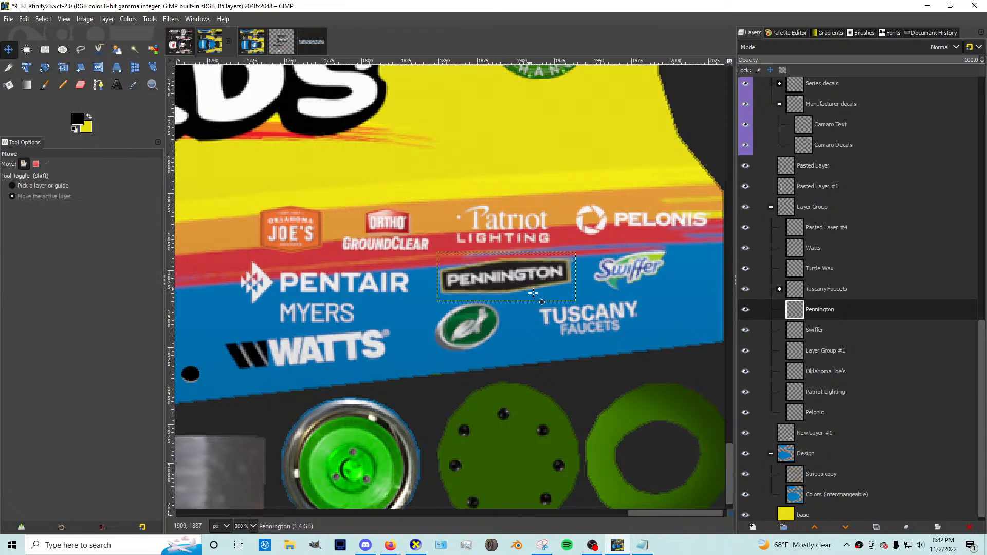
# Step: Select the Turtle Wax layer and move its decal closer to the Watts decal and slightly lower
pyautogui.click(825, 288)
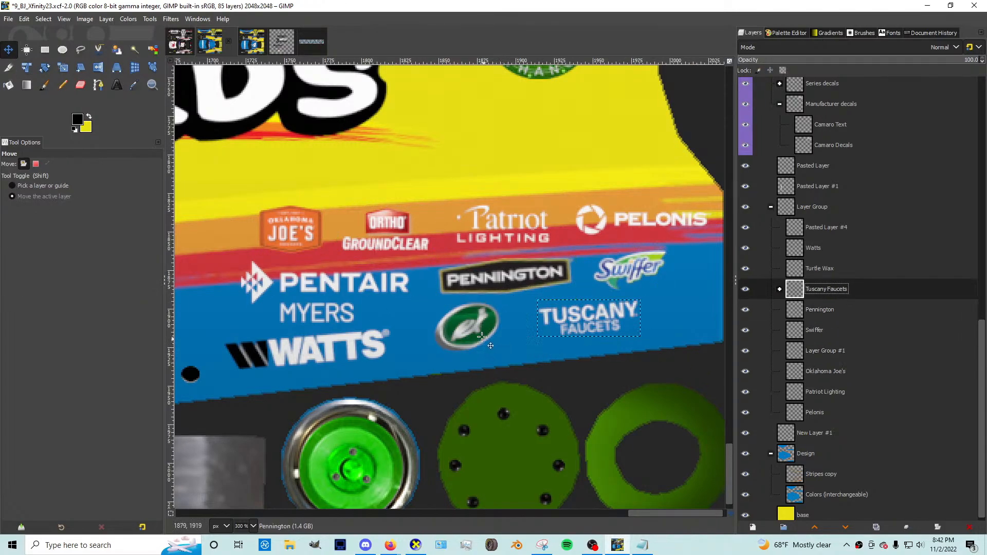
pyautogui.moveTo(481, 336); pyautogui.dragTo(469, 339)
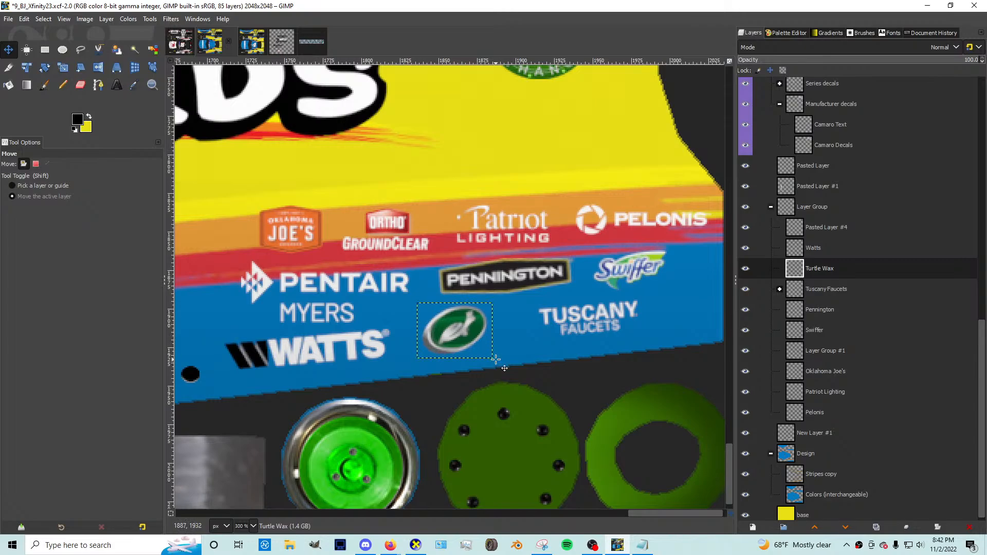
pyautogui.press('Left')
pyautogui.press('Left')
pyautogui.press('Left')
pyautogui.press('Down')
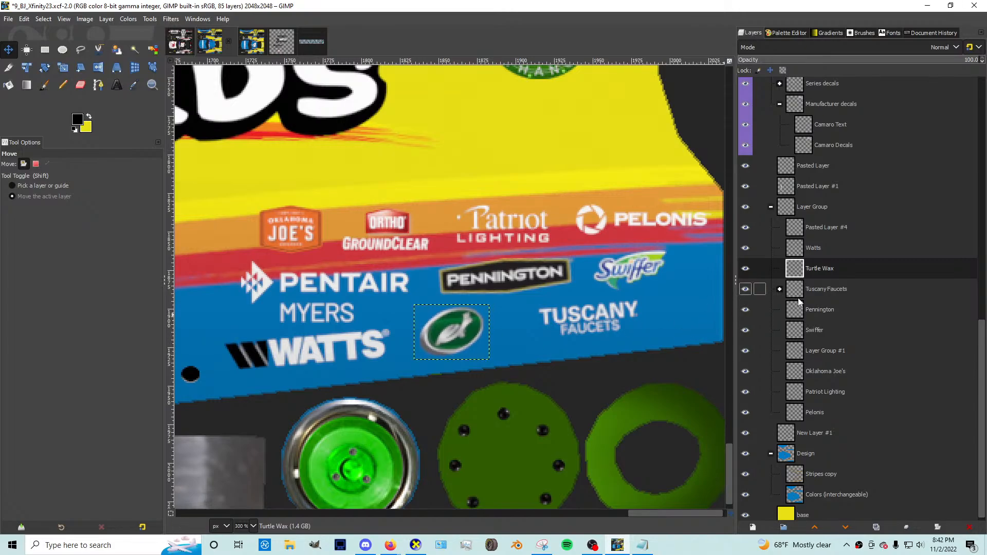
# Step: Move the Tuscany Faucets decal closer to the Turtle Wax decal
pyautogui.click(824, 290)
pyautogui.moveTo(620, 324); pyautogui.dragTo(584, 327)
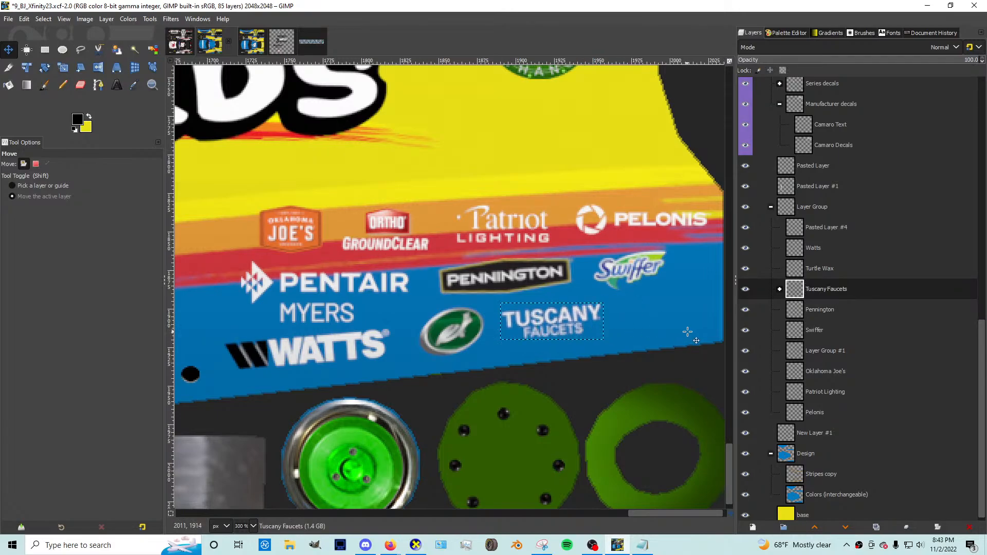
pyautogui.click(823, 308)
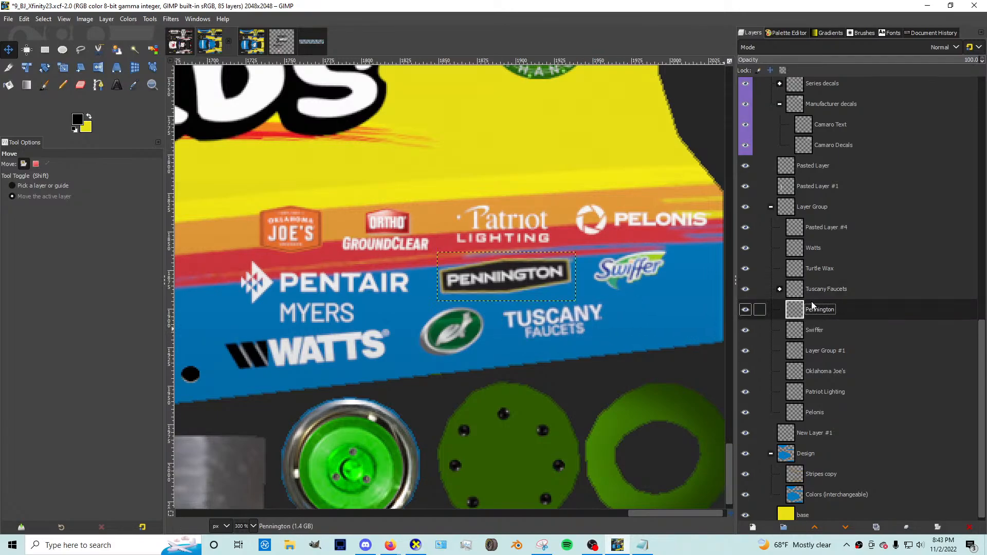
# Step: Rename the layer Pasted Layer #4 to Pentair Myers
pyautogui.doubleClick(818, 228)
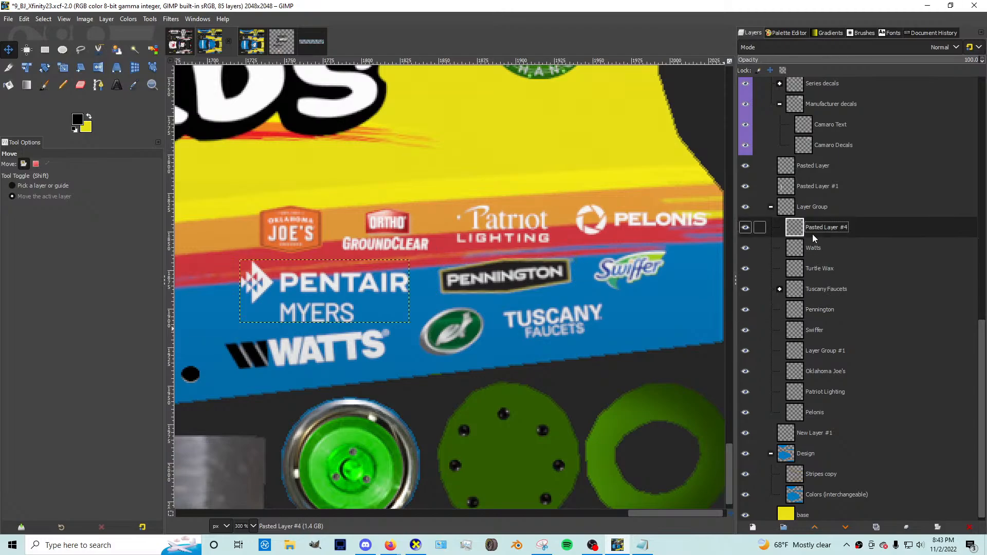
pyautogui.write('Pentair')
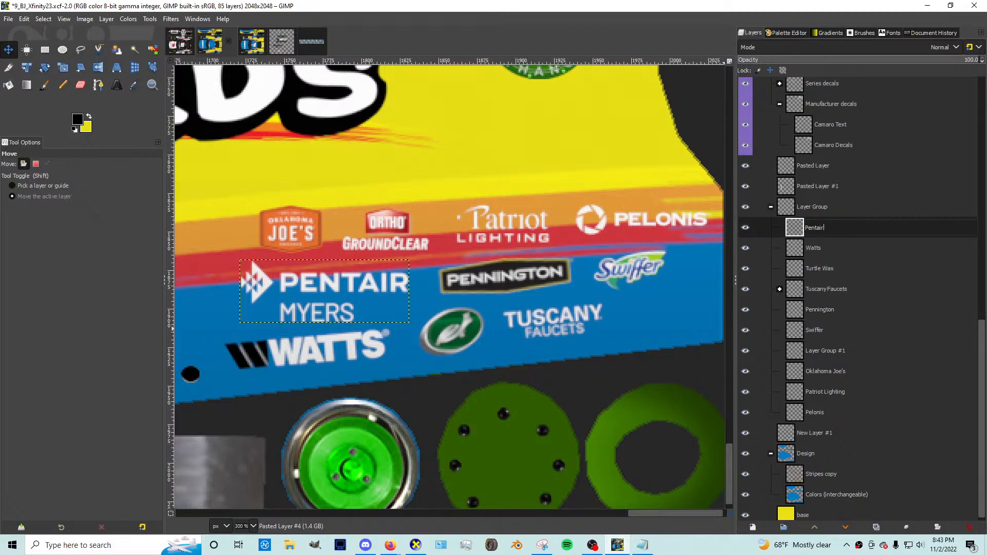
pyautogui.write(' Myers')
pyautogui.press('Return')
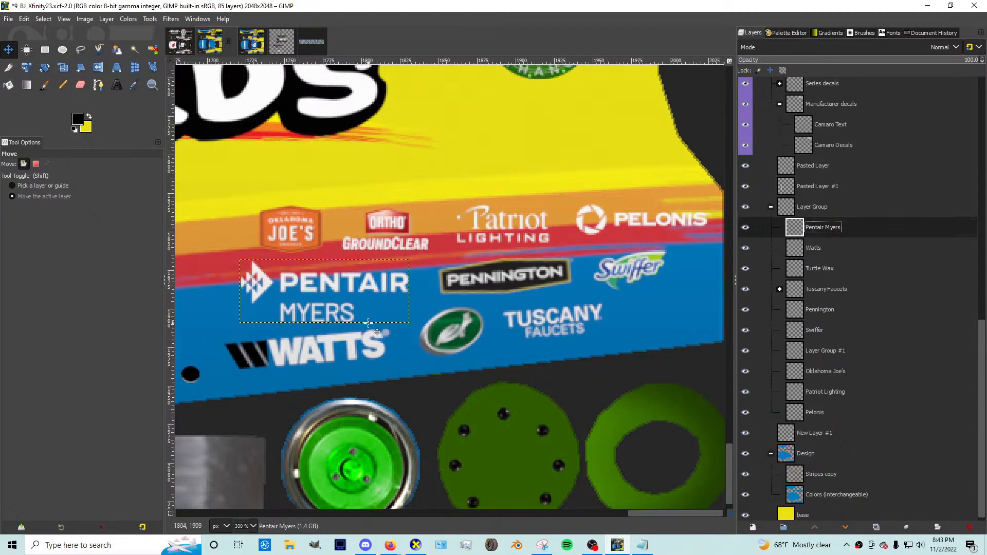
# Step: Scale the Pentair Myers decal down to about 91 × 34 px and lower it slightly toward the Watts decal
pyautogui.scroll(-2, 354, 323)
pyautogui.scroll(3, 345, 315)
pyautogui.hotkey('shift', 's')
pyautogui.moveTo(438, 330); pyautogui.dragTo(399, 314)
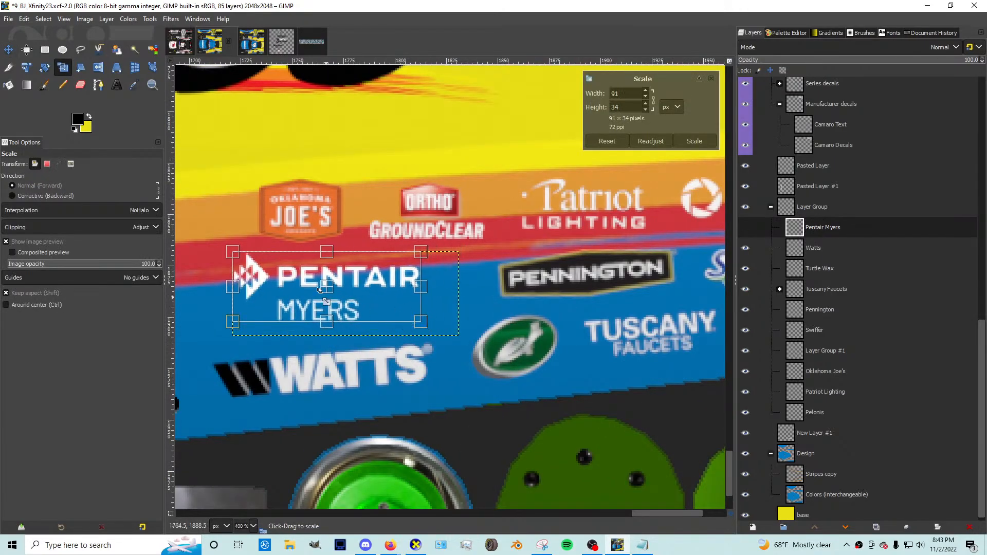
pyautogui.moveTo(324, 295); pyautogui.dragTo(333, 313)
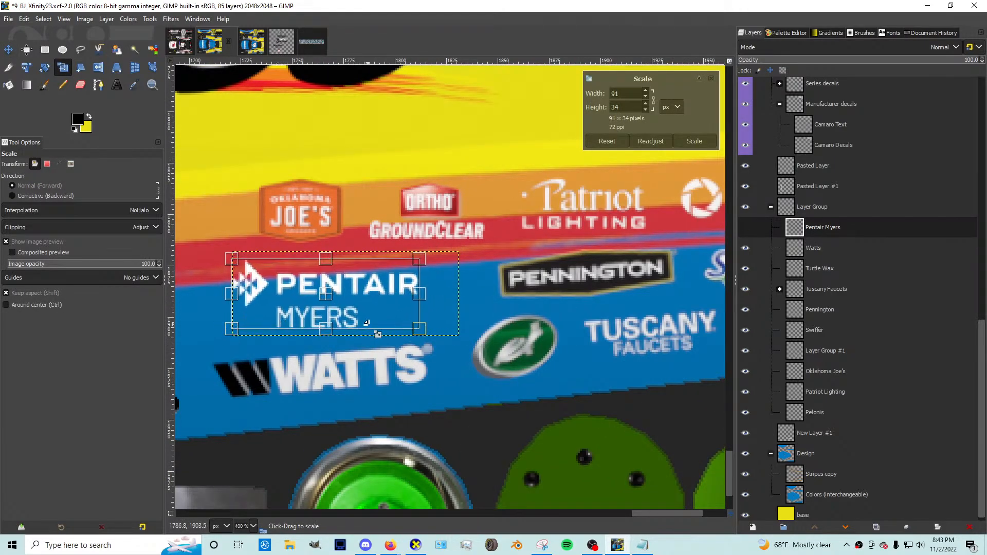
pyautogui.press('Return')
# Step: Rotate the Pentair Myers decal by -5 degrees and nudge it slightly down toward the Watts decal
pyautogui.hotkey('shift', 'r')
pyautogui.click(373, 311)
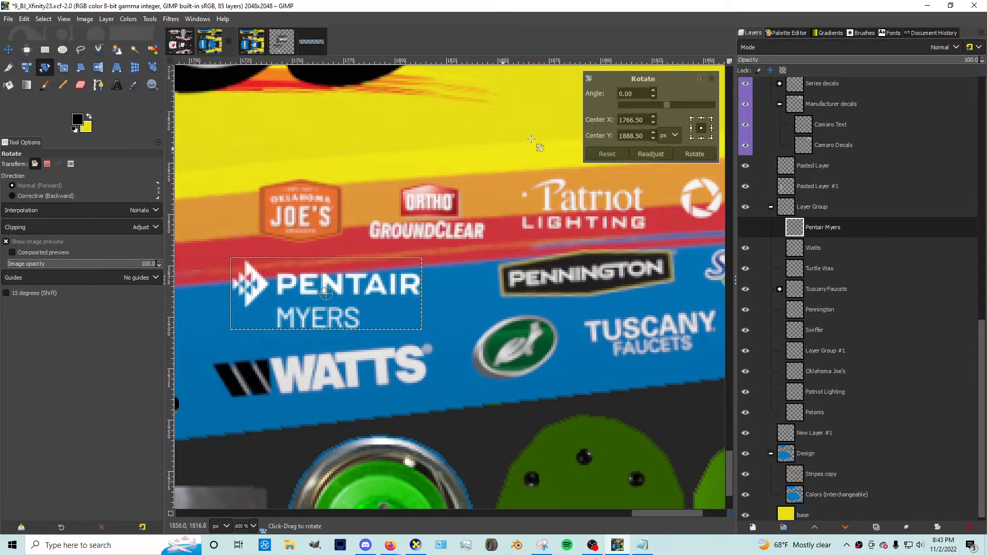
pyautogui.doubleClick(621, 94)
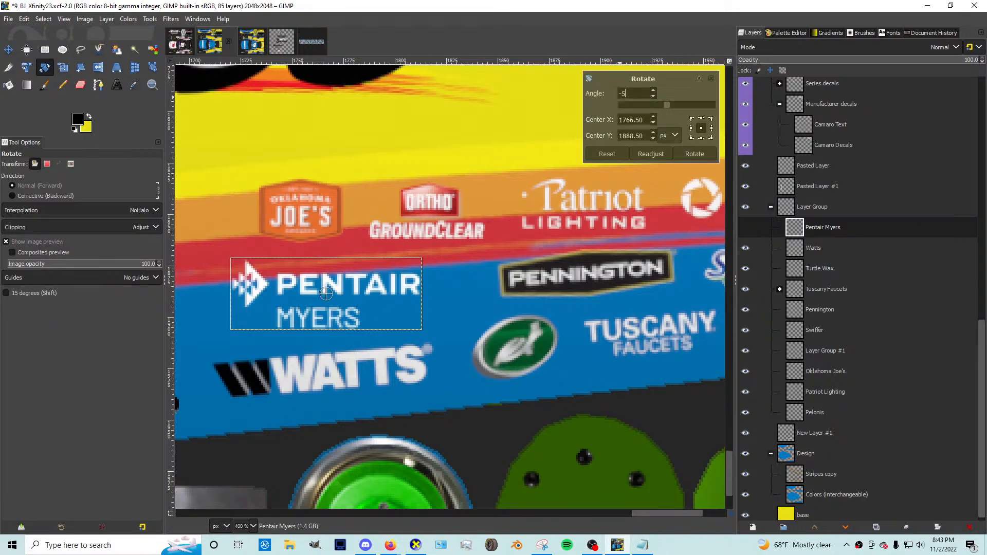
pyautogui.press('Return')
pyautogui.click(690, 158)
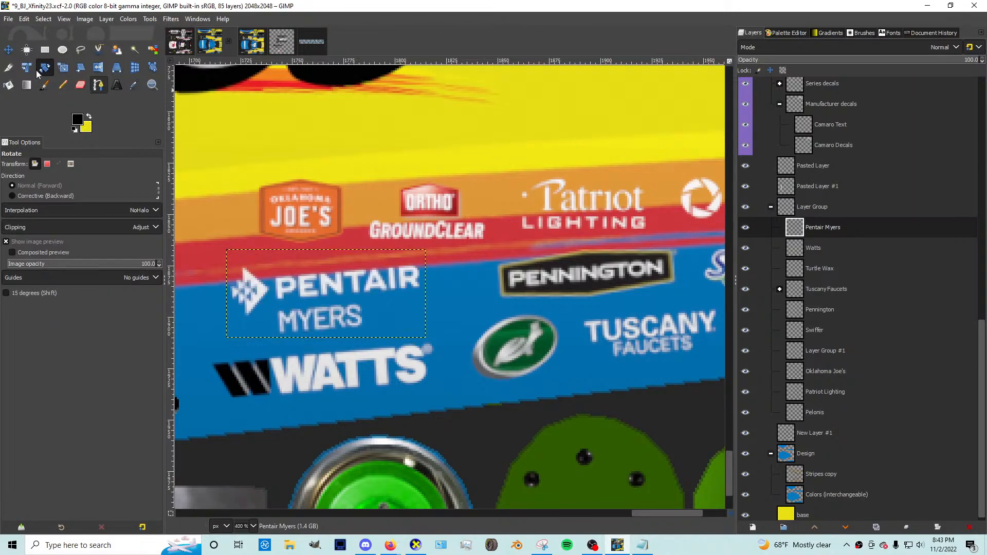
pyautogui.press('m')
pyautogui.moveTo(312, 290)
pyautogui.mouseDown()
pyautogui.moveTo(306, 301)
pyautogui.moveTo(319, 301)
pyautogui.mouseUp()
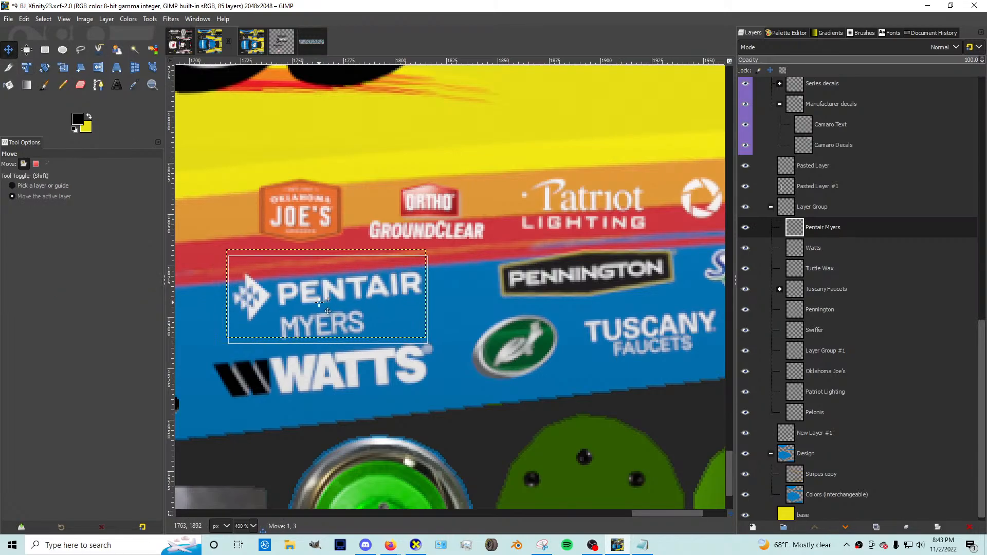
# Step: Move the Pennington decal about 12 px toward Pentair Myers and 3 px down, and shift the Swiffer decal closer to Pennington
pyautogui.scroll(-1, 319, 301)
pyautogui.click(865, 308)
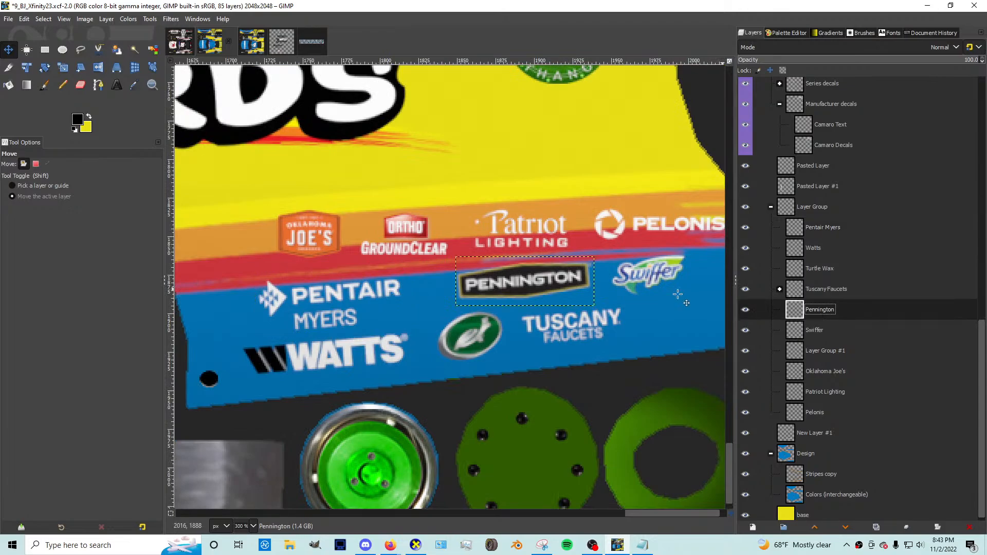
pyautogui.moveTo(530, 291); pyautogui.dragTo(511, 296)
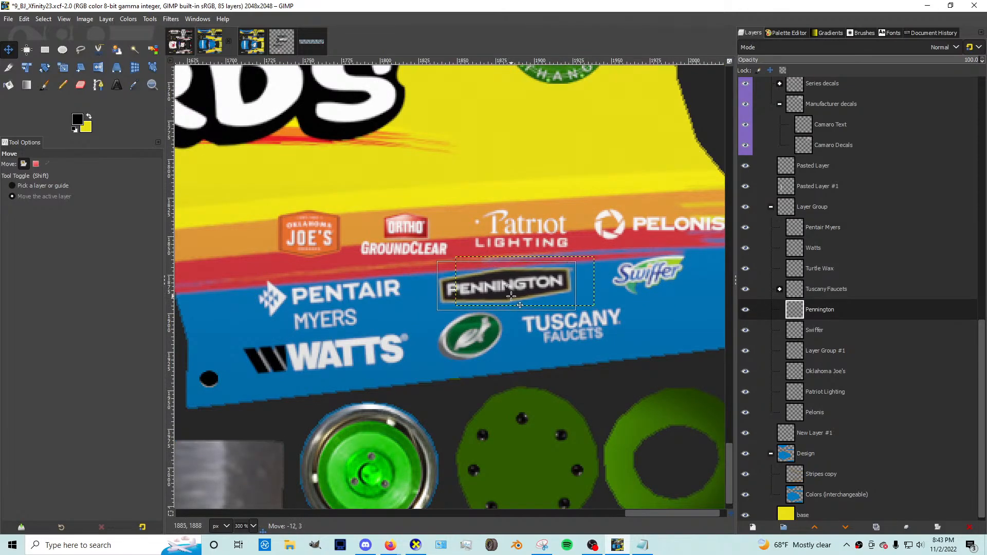
pyautogui.click(792, 337)
pyautogui.moveTo(650, 295); pyautogui.dragTo(635, 295)
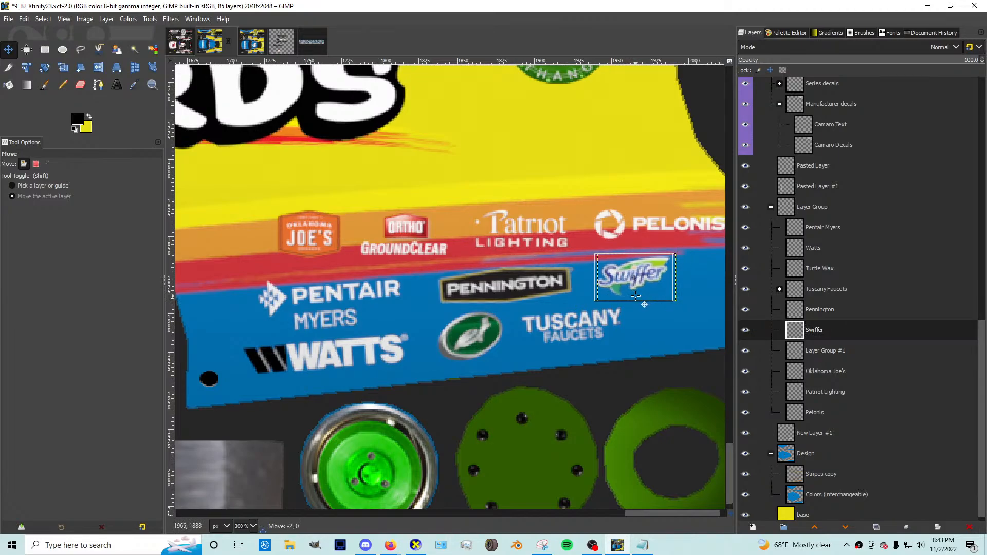
# Step: Rotate the Pelonis decal by -5 degrees and nudge it slightly toward the Patriot Lighting decal
pyautogui.scroll(-1, 644, 305)
pyautogui.click(870, 411)
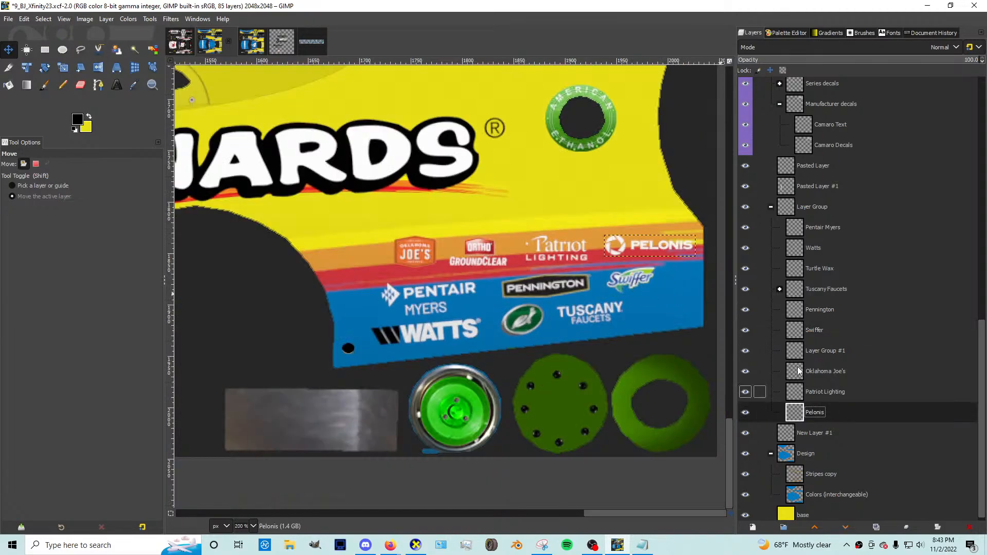
pyautogui.hotkey('shift', 'r')
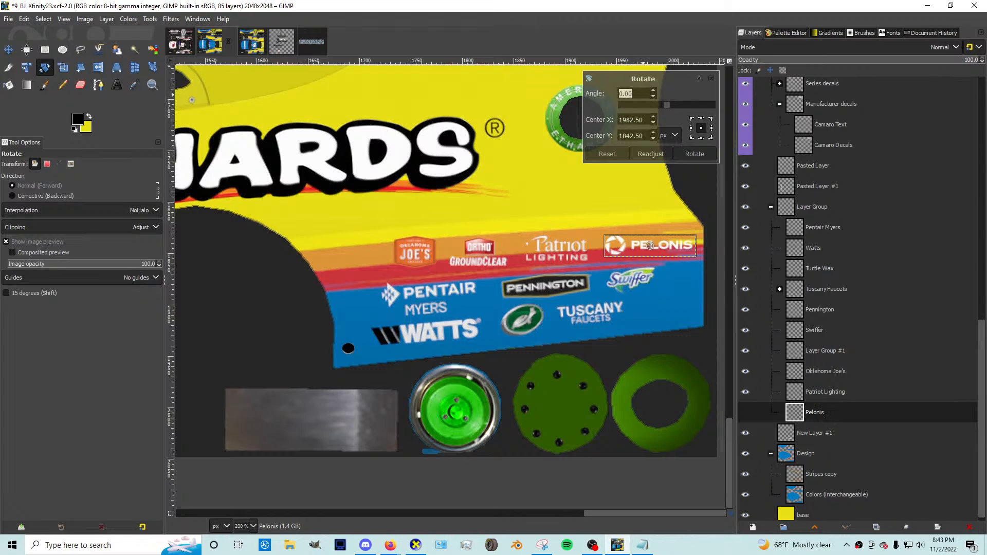
pyautogui.write('-5.00')
pyautogui.click(693, 155)
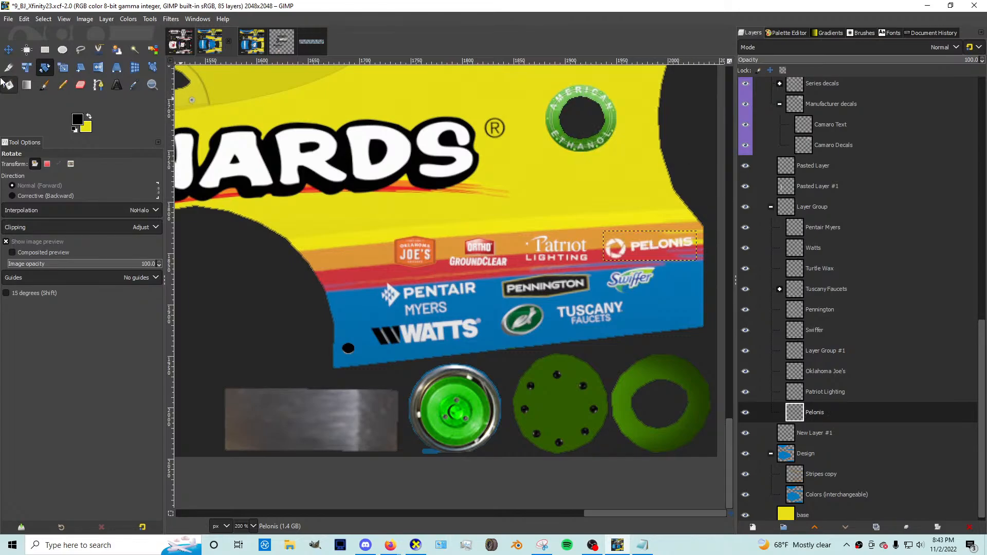
pyautogui.press('m')
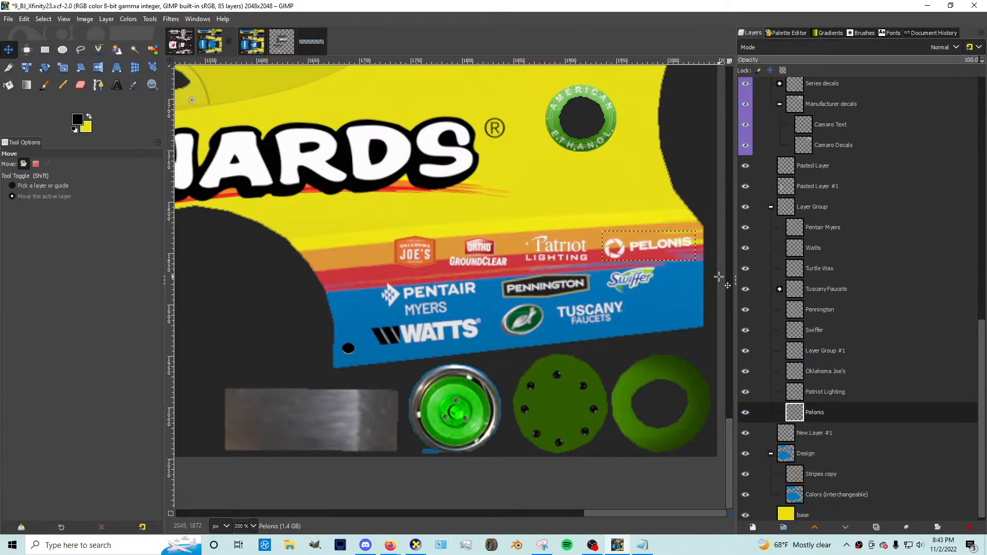
# Step: Rotate the Patriot Lighting decal by -5 degrees and nudge it slightly down
pyautogui.click(794, 392)
pyautogui.hotkey('shift', 'r')
pyautogui.click(565, 139)
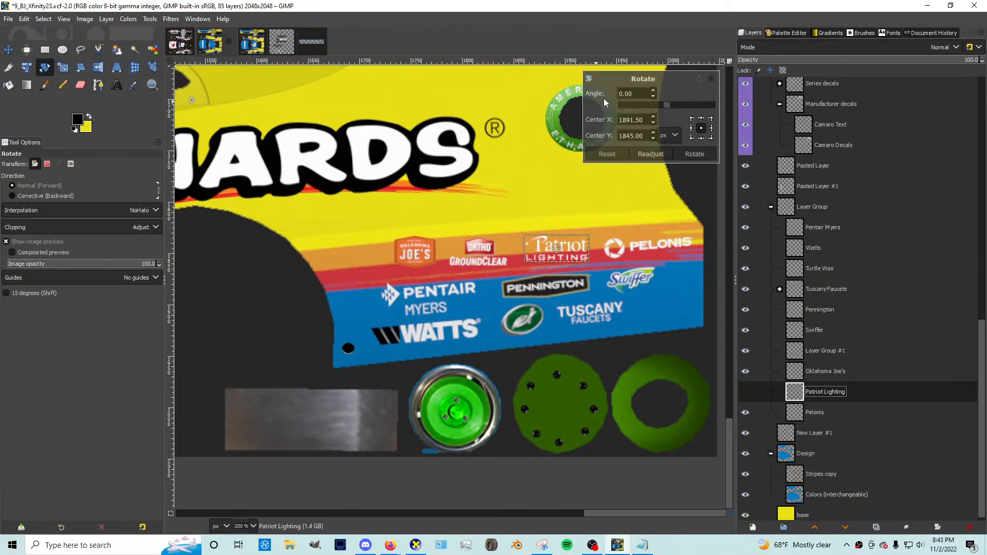
pyautogui.write('-5')
pyautogui.press('Return')
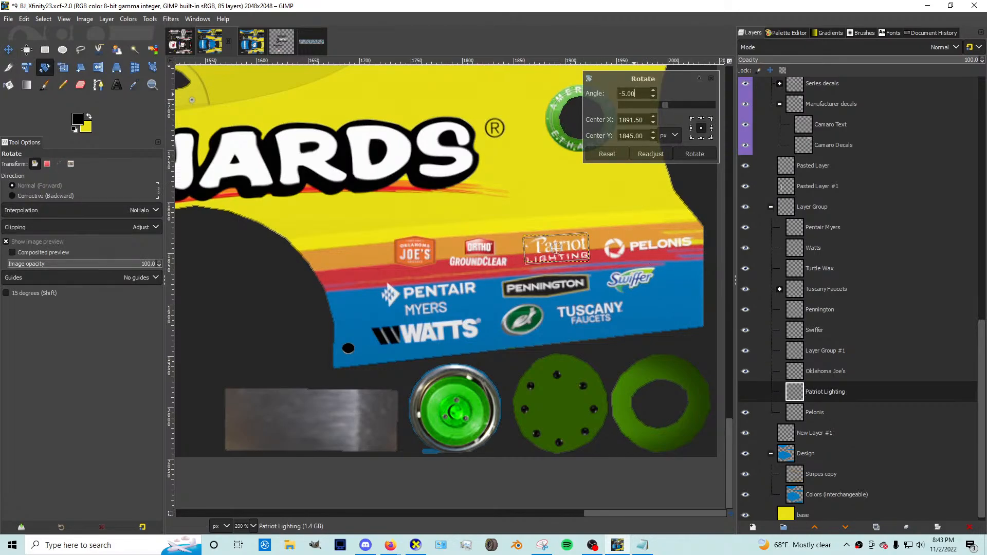
pyautogui.click(686, 153)
pyautogui.press('m')
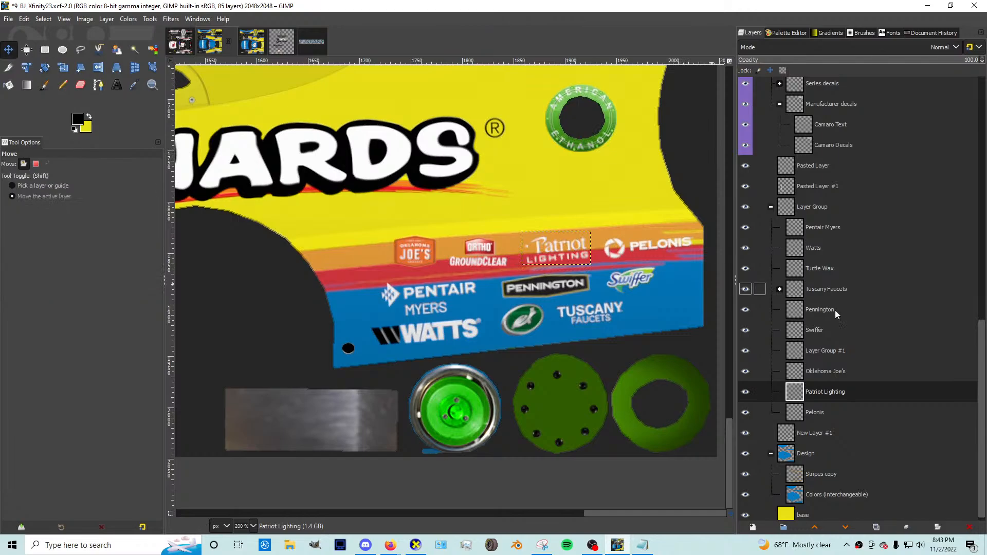
pyautogui.press('+')
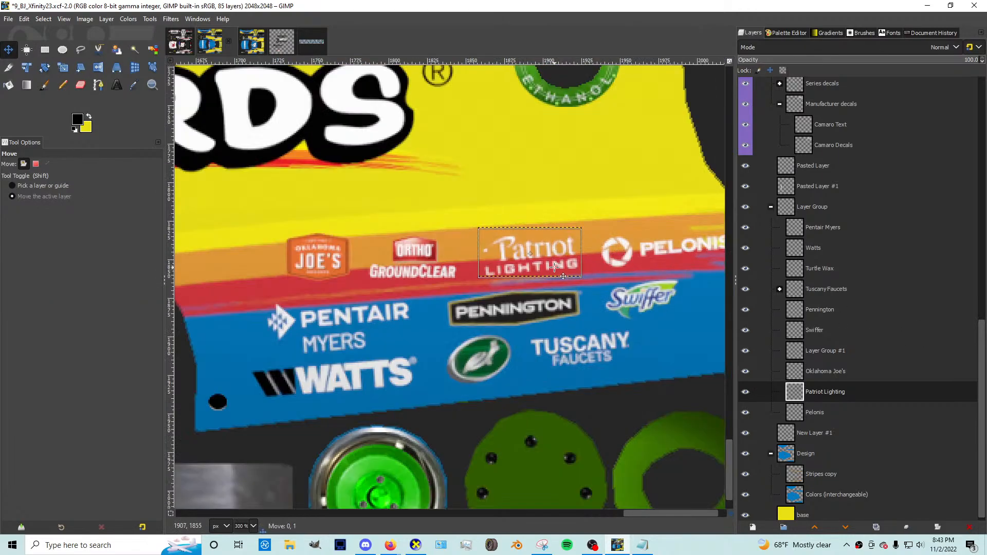
# Step: Nudge the Pelonis decal about 1 px up and away from Patriot Lighting
pyautogui.press('pagedown')
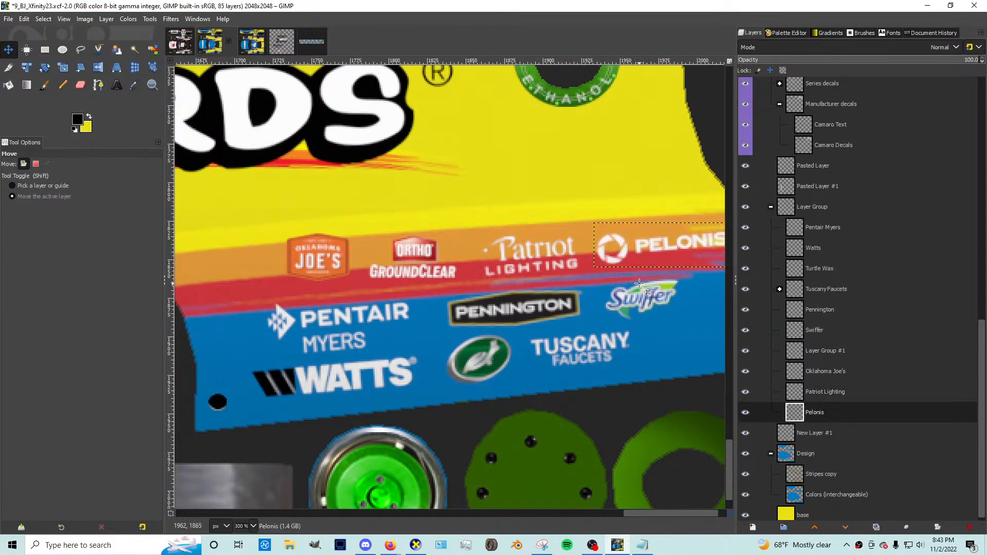
pyautogui.press('-')
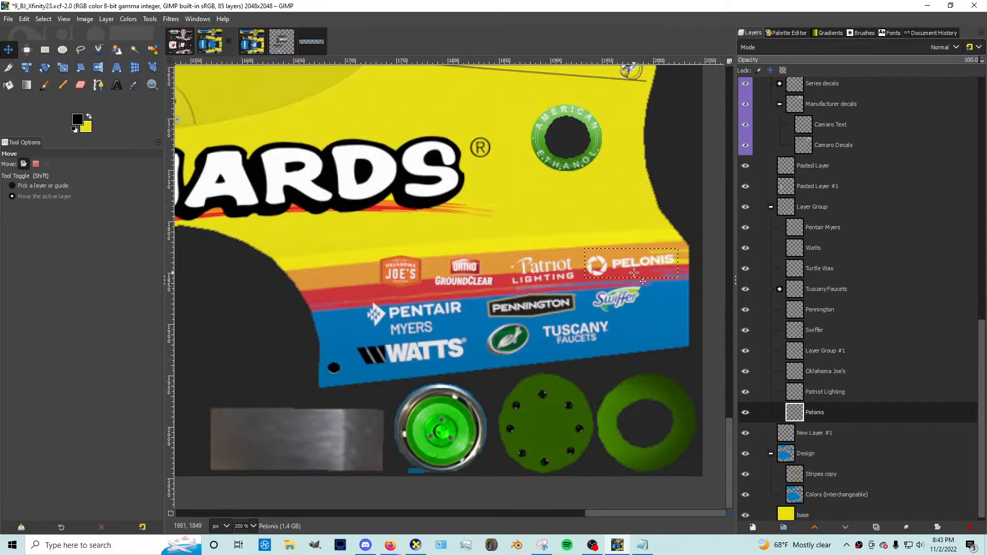
pyautogui.press('Right')
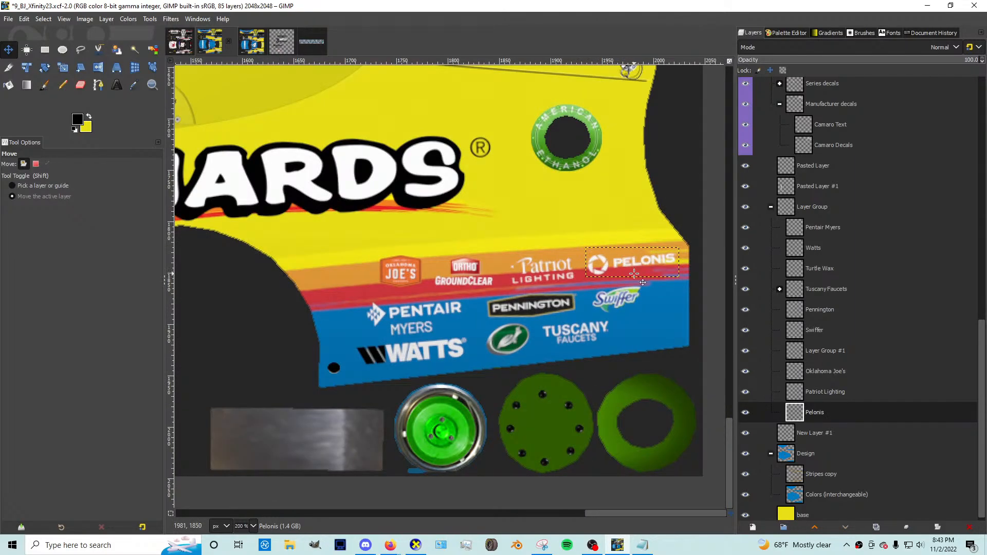
# Step: Rename the layer group holding the Ortho GroundClear decal to Ortho
pyautogui.click(817, 374)
pyautogui.doubleClick(820, 351)
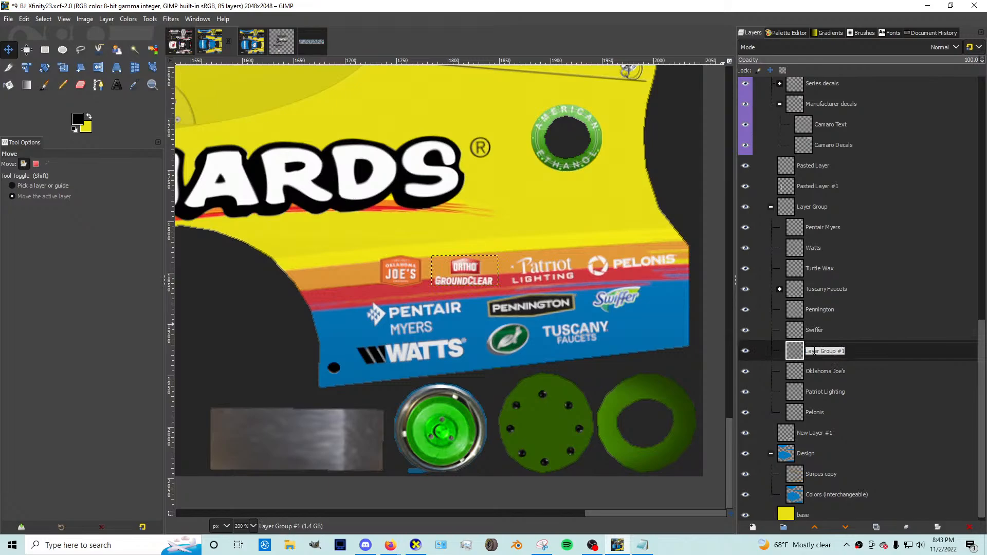
pyautogui.write('Ortho')
pyautogui.press('Return')
# Step: Rotate the Ortho decal by -5 degrees and shift it slightly down and toward the Patriot Lighting decal
pyautogui.press('+')
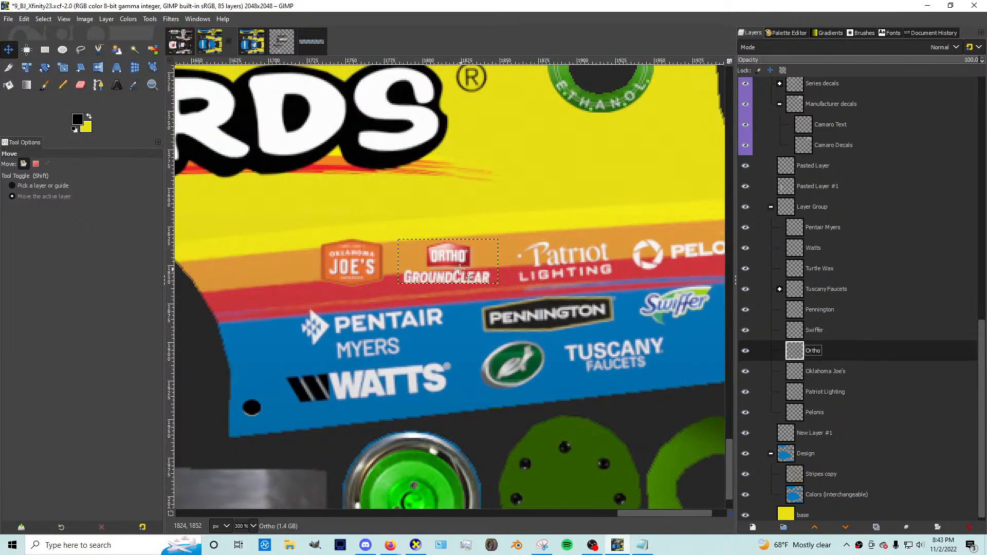
pyautogui.hotkey('shift', 'r')
pyautogui.click(461, 269)
pyautogui.write('-')
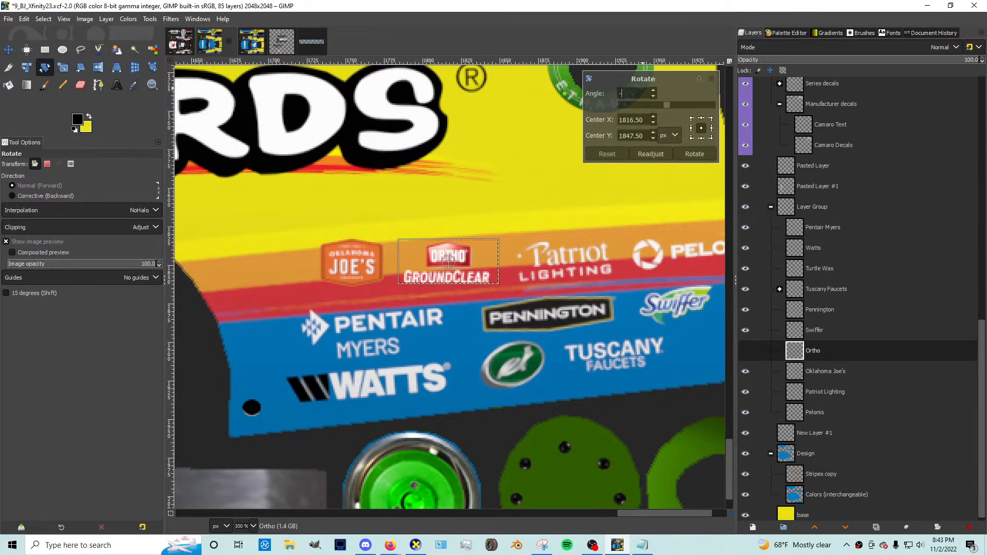
pyautogui.write('5')
pyautogui.press('Return')
pyautogui.click(694, 154)
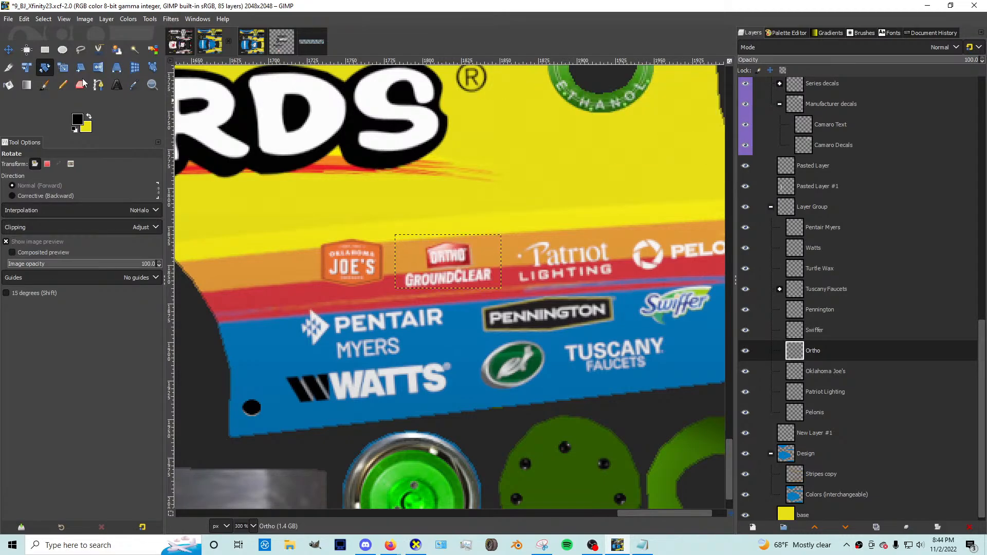
pyautogui.click(11, 49)
pyautogui.scroll(1, 471, 303)
pyautogui.moveTo(466, 282); pyautogui.dragTo(471, 290)
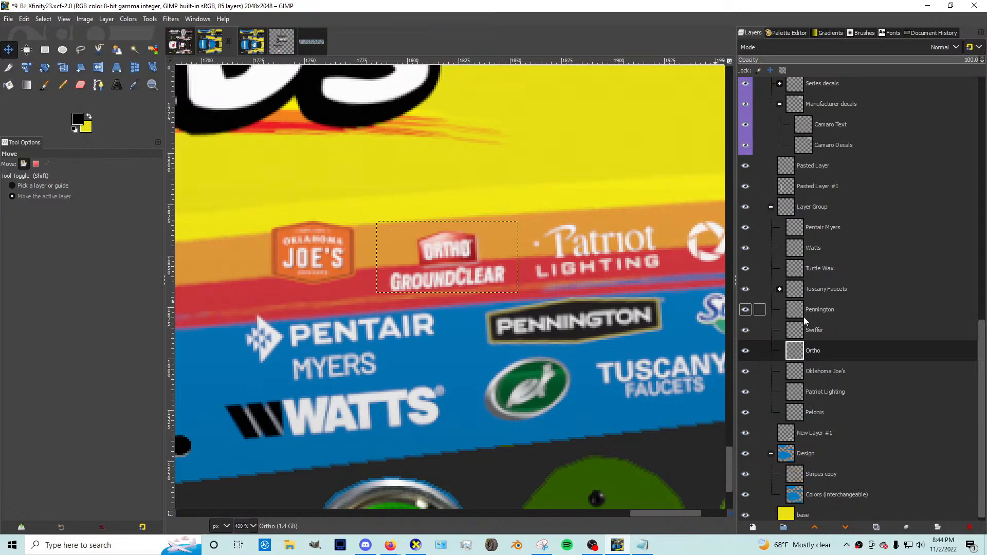
# Step: Rotate the Oklahoma Joe's decal by -5 degrees and reposition it lower and closer to the Ortho decal
pyautogui.click(808, 232)
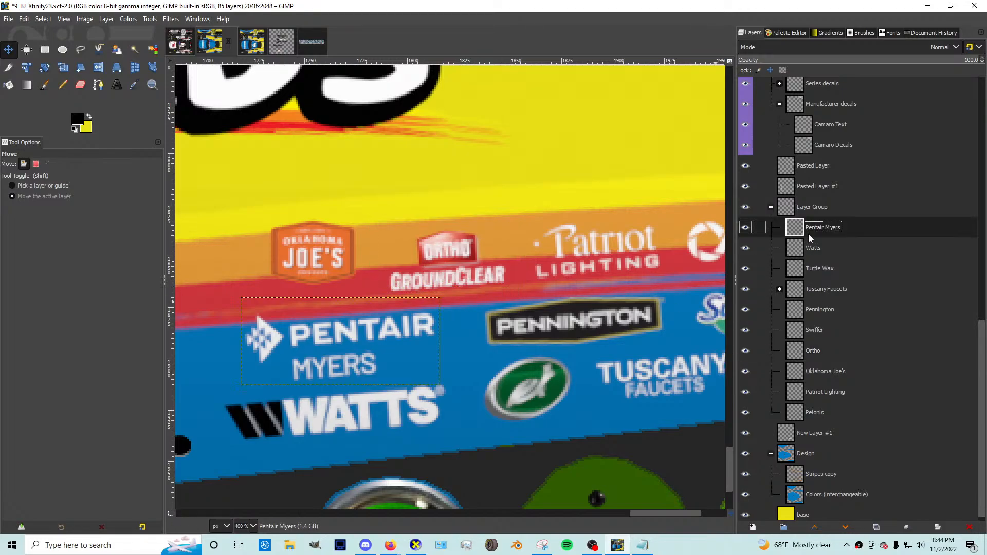
pyautogui.click(824, 370)
pyautogui.moveTo(338, 270); pyautogui.dragTo(338, 286)
pyautogui.hotkey('shift', 'r')
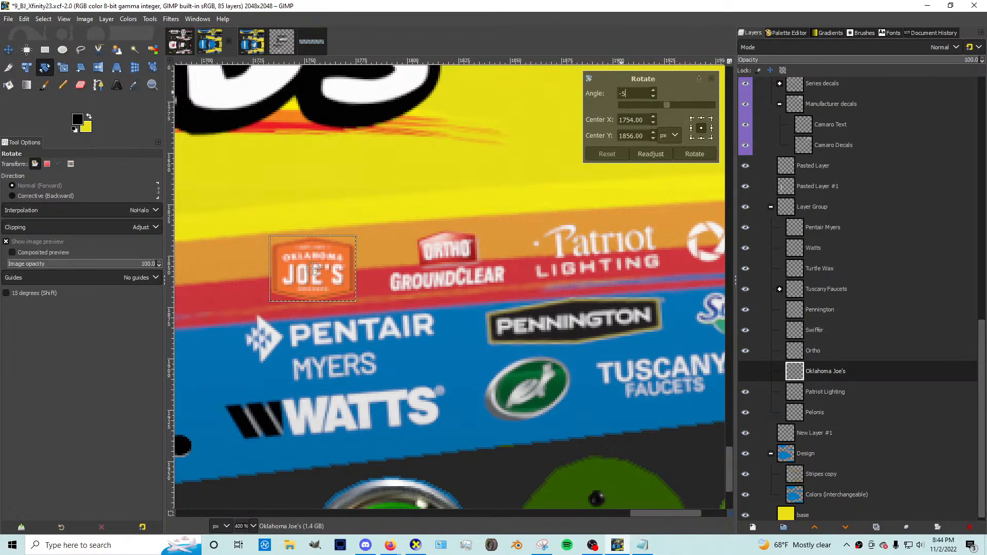
pyautogui.write('-5')
pyautogui.press('Tab')
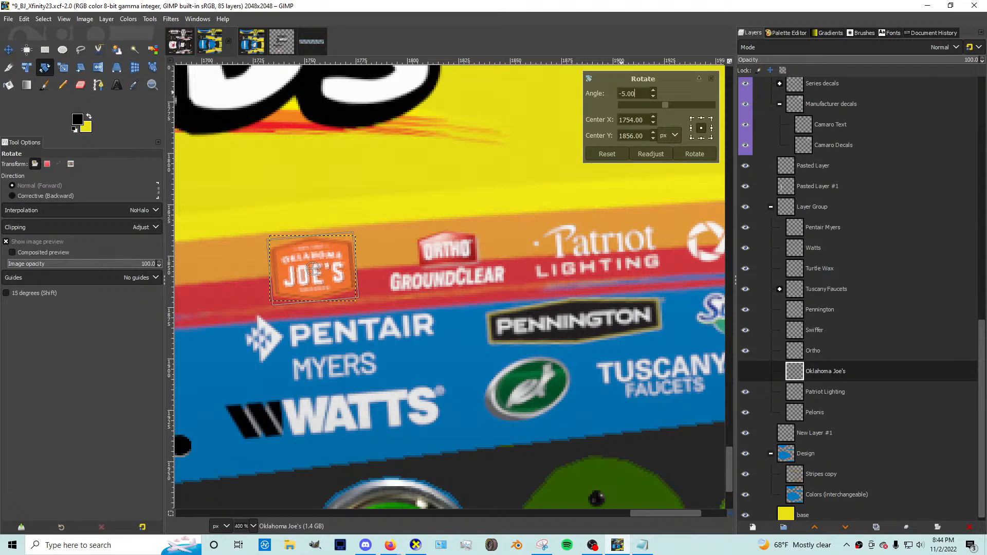
pyautogui.click(695, 154)
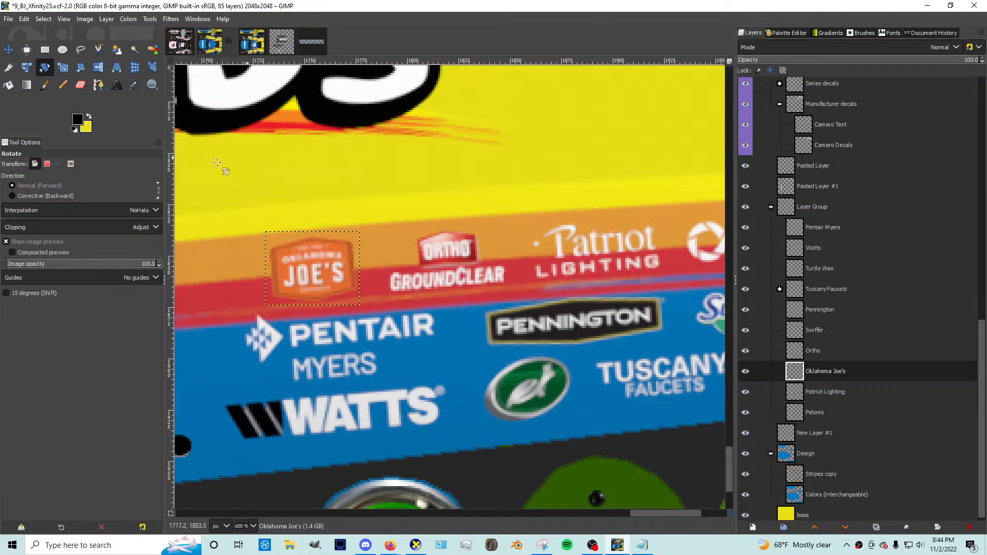
pyautogui.press('m')
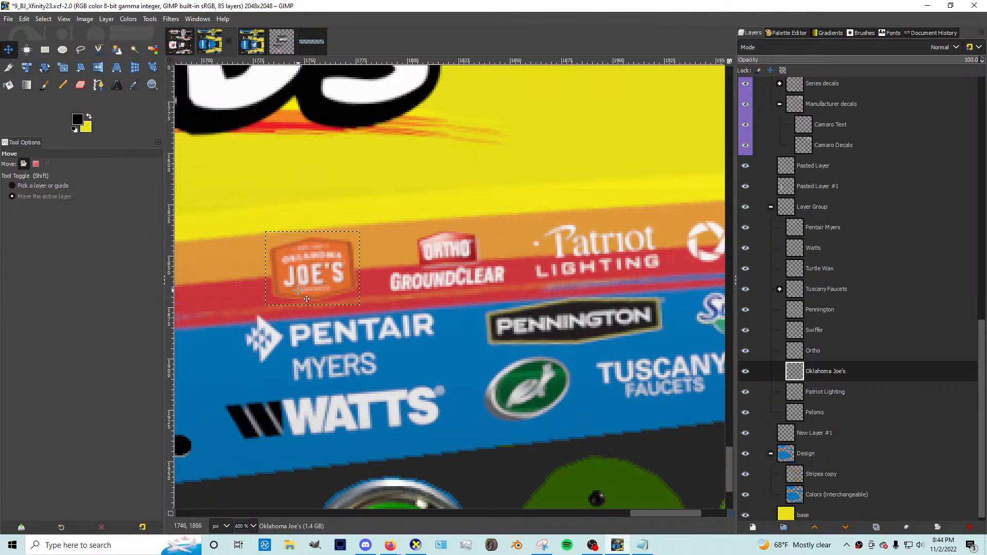
pyautogui.moveTo(324, 287); pyautogui.dragTo(335, 289)
pyautogui.scroll(-2, 366, 285)
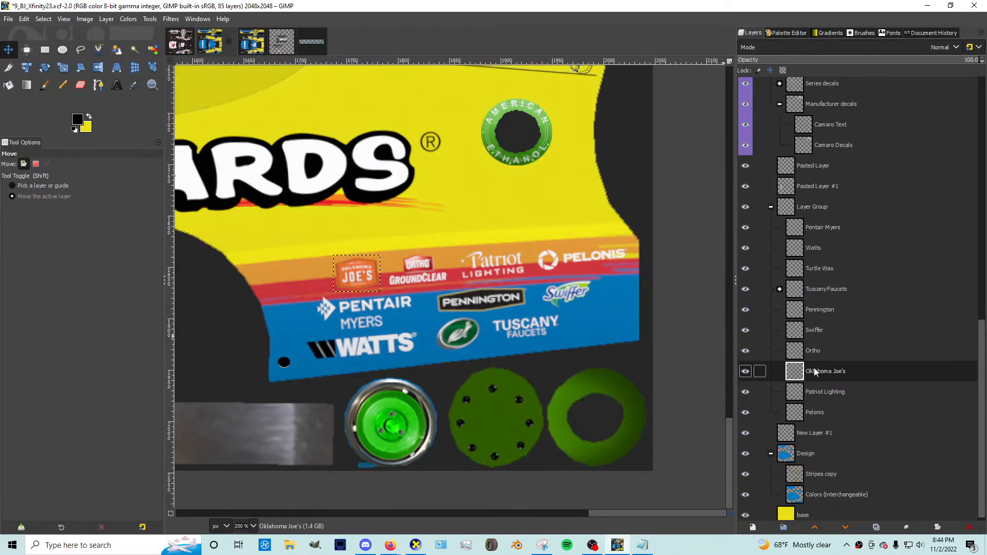
# Step: Nudge the Ortho decal a few pixels closer to Patriot Lighting to even out the spacing of the row
pyautogui.click(761, 350)
pyautogui.scroll(1, 445, 280)
pyautogui.scroll(1, 445, 280)
pyautogui.moveTo(401, 277); pyautogui.dragTo(399, 279)
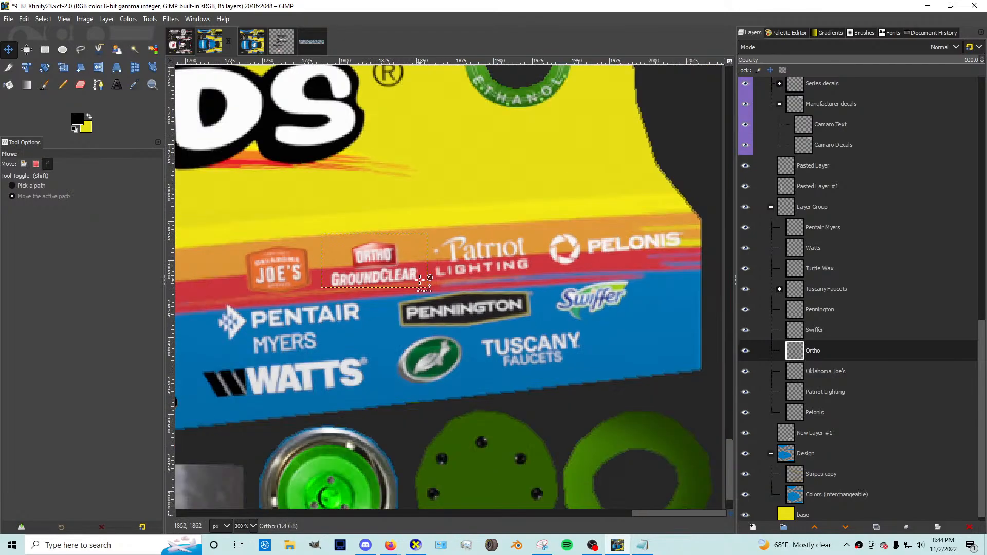
pyautogui.scroll(-1, 417, 278)
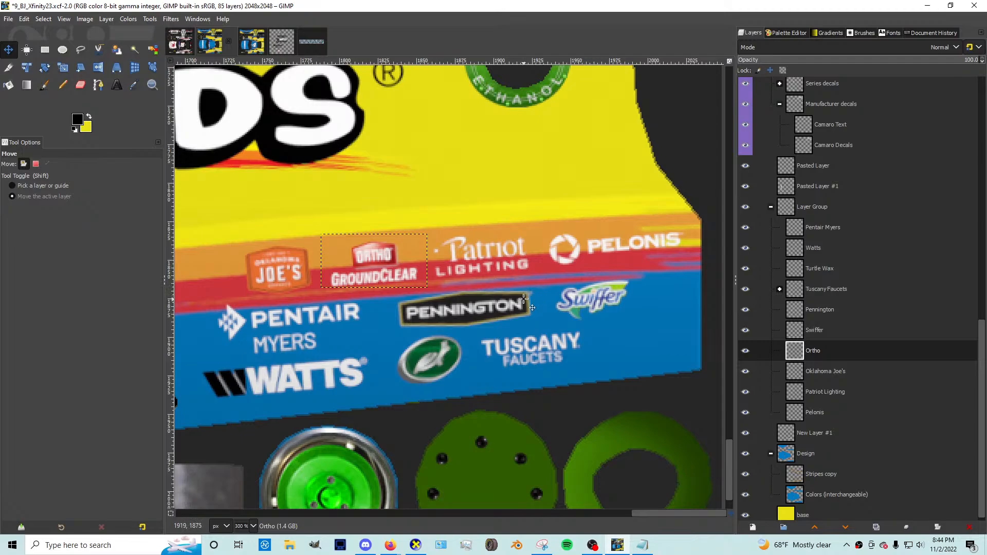
pyautogui.scroll(-2, 424, 302)
pyautogui.scroll(1, 497, 292)
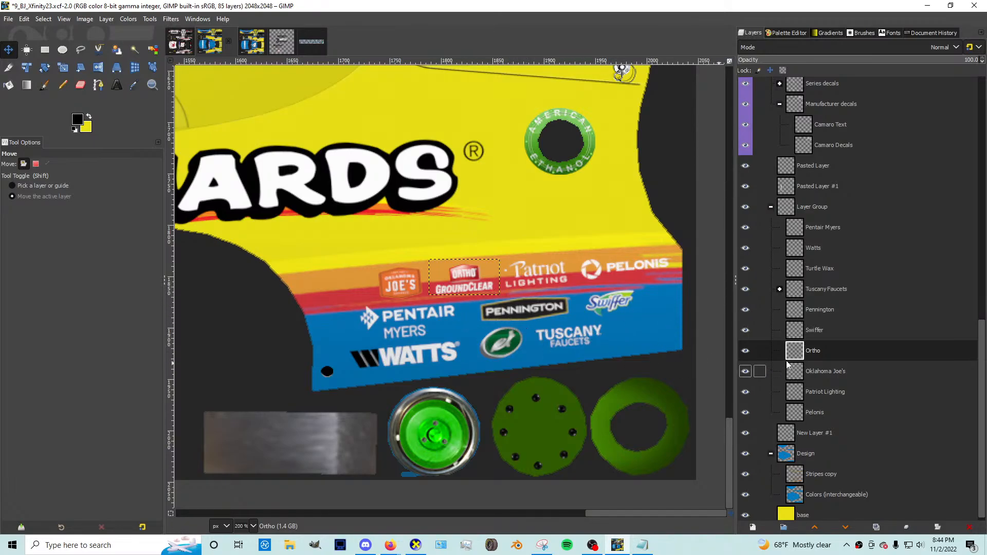
# Step: Shift the Pentair Myers decal about 4 px toward the wheel opening and the Oklahoma Joe's decal slightly toward Ortho
pyautogui.keyDown('shift'); pyautogui.click(435, 321); pyautogui.keyUp('shift')
pyautogui.moveTo(444, 329); pyautogui.dragTo(430, 332)
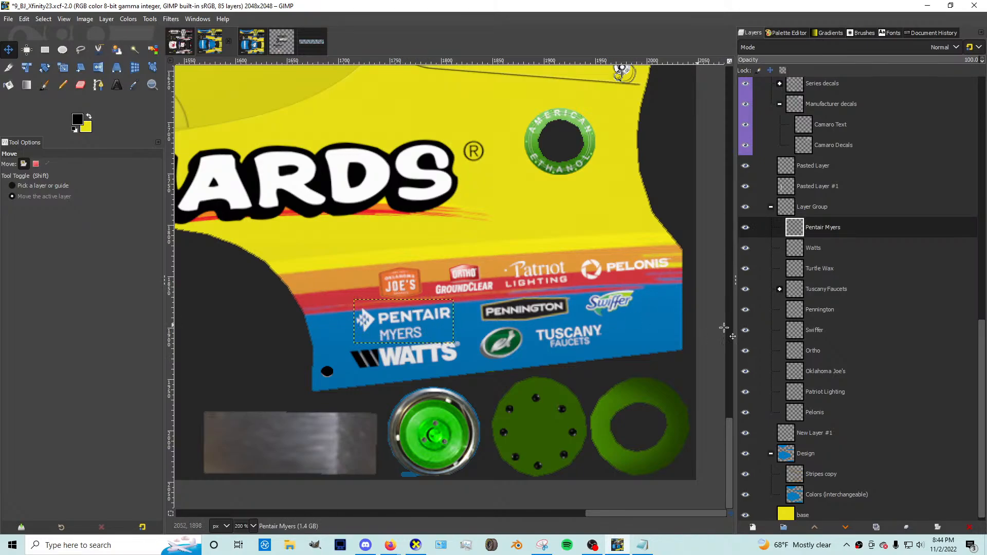
pyautogui.click(802, 288)
pyautogui.press('Down')
pyautogui.press('Down')
pyautogui.press('Down')
pyautogui.press('Down')
pyautogui.press('Up')
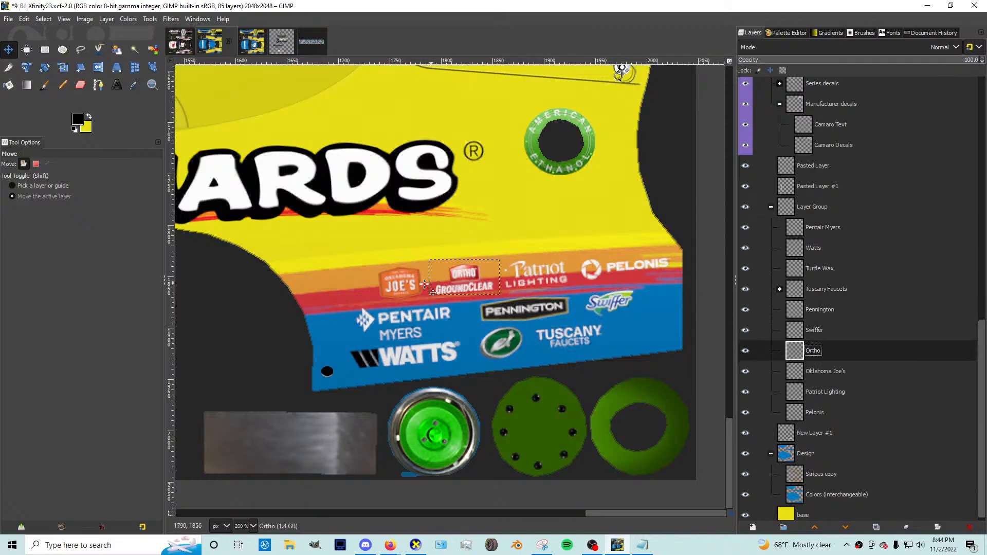
pyautogui.press('Down')
pyautogui.moveTo(411, 286); pyautogui.dragTo(414, 287)
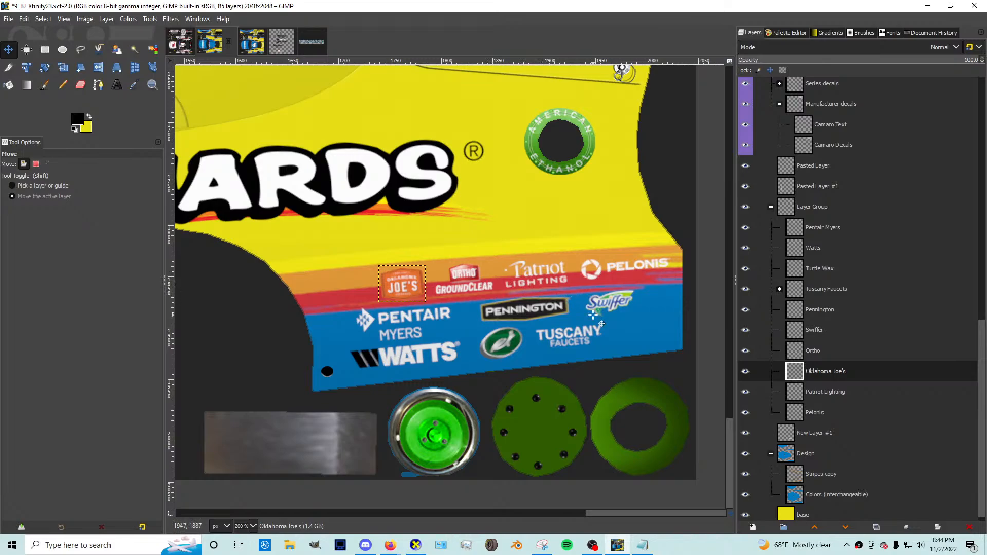
# Step: Scale the Patriot Lighting decal down to about 59 × 28 px and position it between the Ortho and Pelonis decals
pyautogui.click(794, 391)
pyautogui.hotkey('shift', 's')
pyautogui.moveTo(526, 308); pyautogui.dragTo(535, 304)
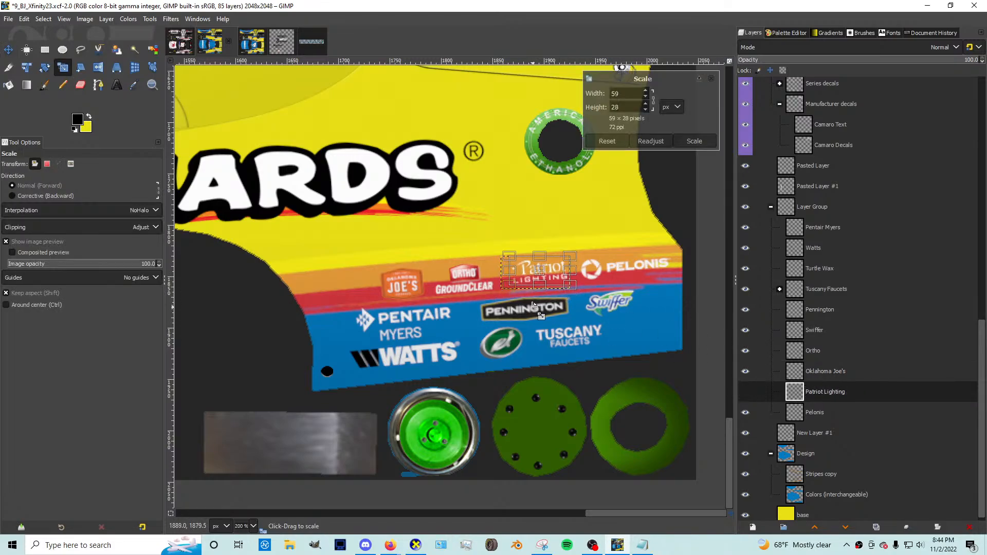
pyautogui.press('Return')
pyautogui.click(8, 50)
pyautogui.scroll(2, 509, 251)
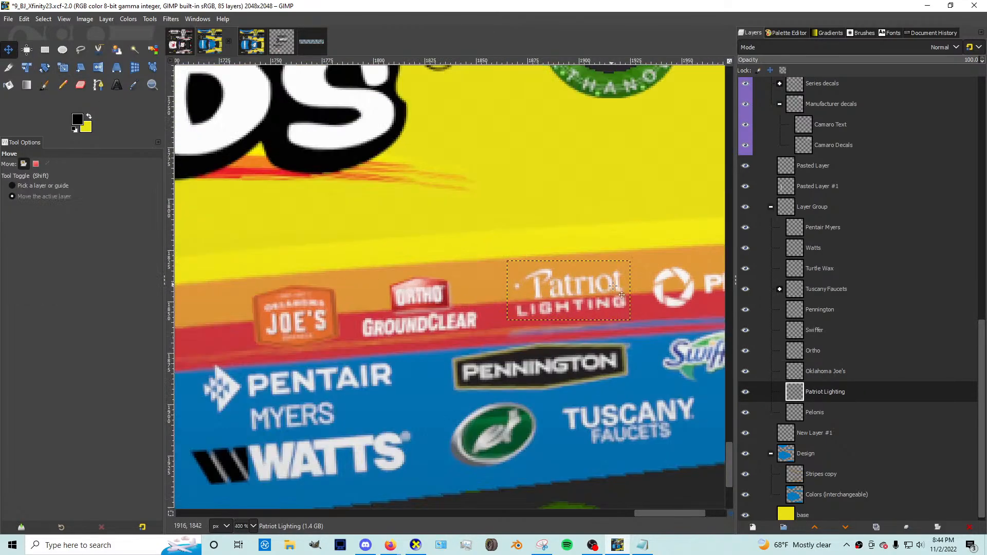
pyautogui.scroll(-2, 525, 301)
pyautogui.scroll(1, 526, 300)
pyautogui.moveTo(516, 295); pyautogui.dragTo(527, 298)
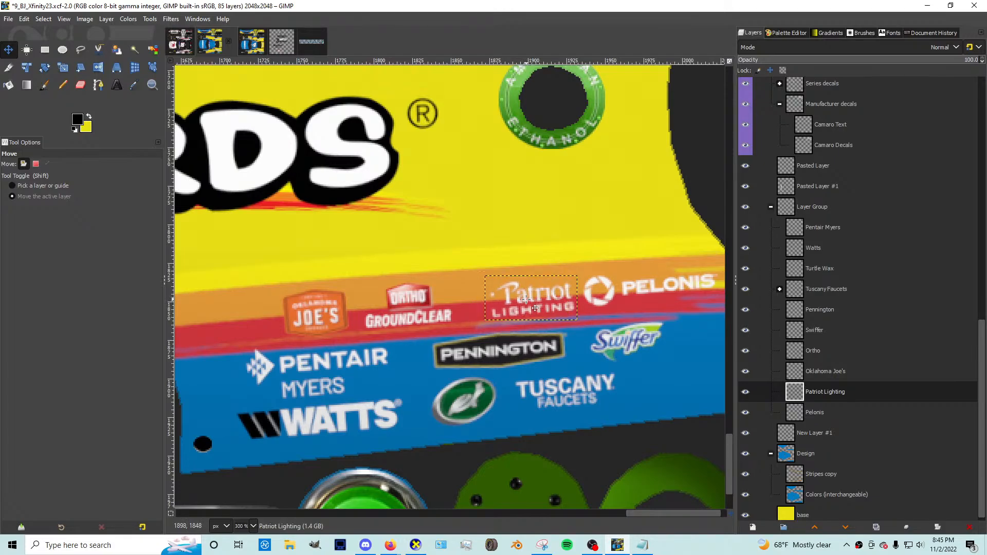
pyautogui.moveTo(530, 309); pyautogui.dragTo(523, 310)
# Step: Move the Ortho and Oklahoma Joe's decals each about 12 px toward the Patriot Lighting decal
pyautogui.click(812, 351)
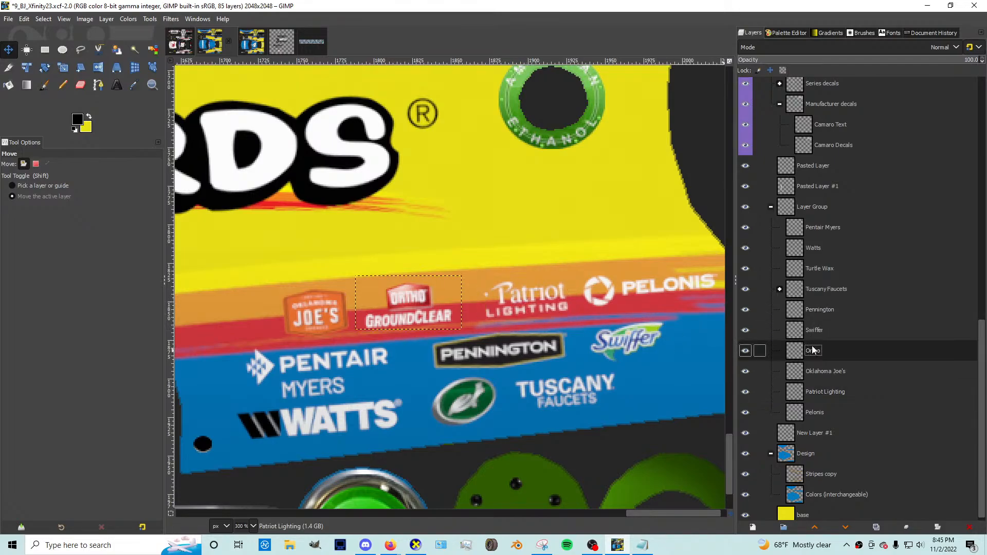
pyautogui.moveTo(424, 329); pyautogui.dragTo(444, 331)
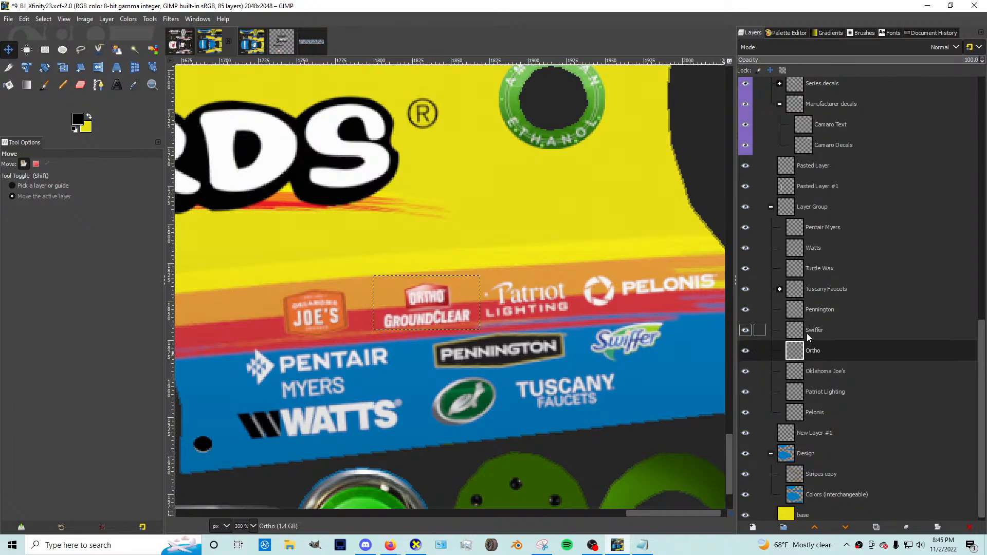
pyautogui.click(822, 370)
pyautogui.moveTo(323, 333); pyautogui.dragTo(340, 332)
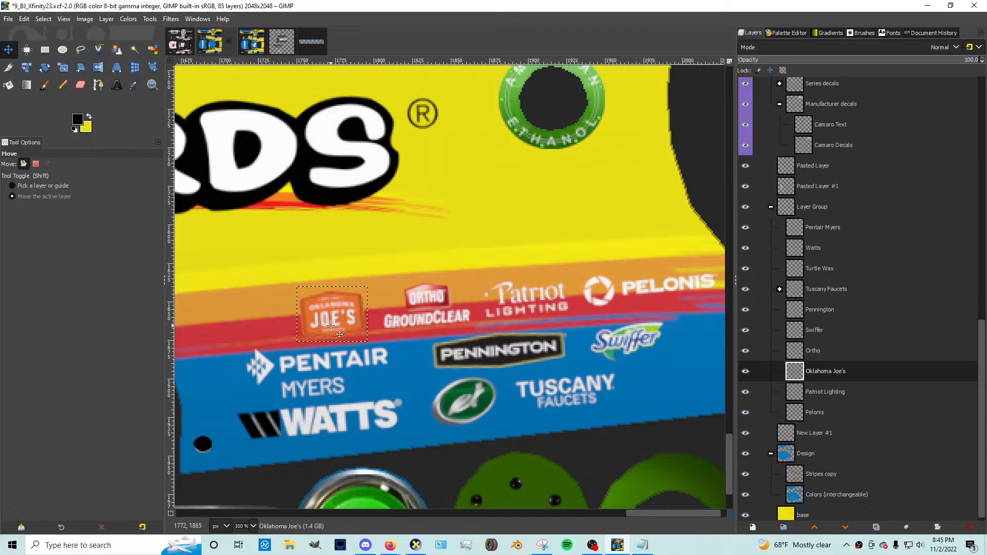
# Step: Duplicate the white NIBCO hood decal layer and rotate the copy 90° counter-clockwise
pyautogui.scroll(-1, 411, 306)
pyautogui.scroll(-4, 411, 306)
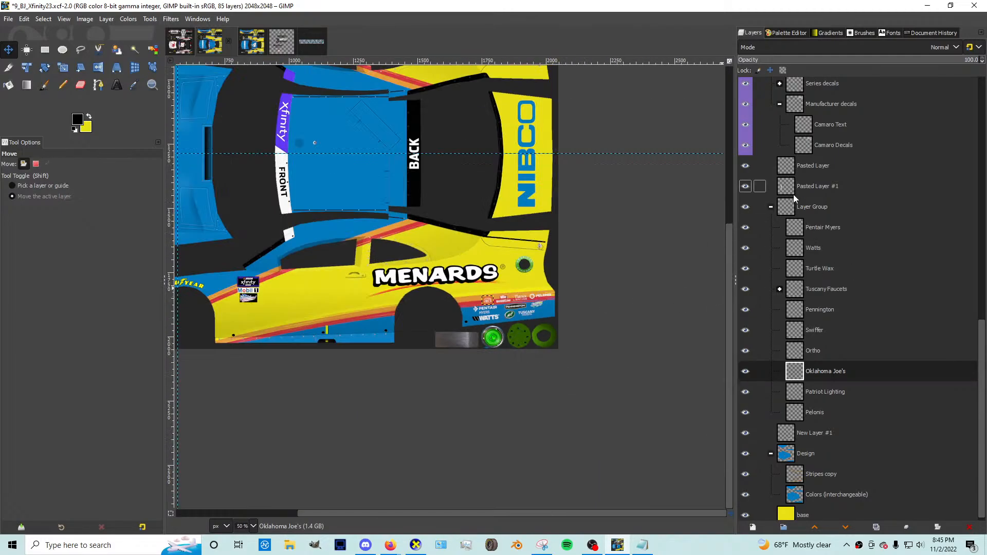
pyautogui.click(793, 192)
pyautogui.scroll(-2, 561, 217)
pyautogui.hotkey('ctrl', 'shift', 'd')
pyautogui.rightClick(359, 214)
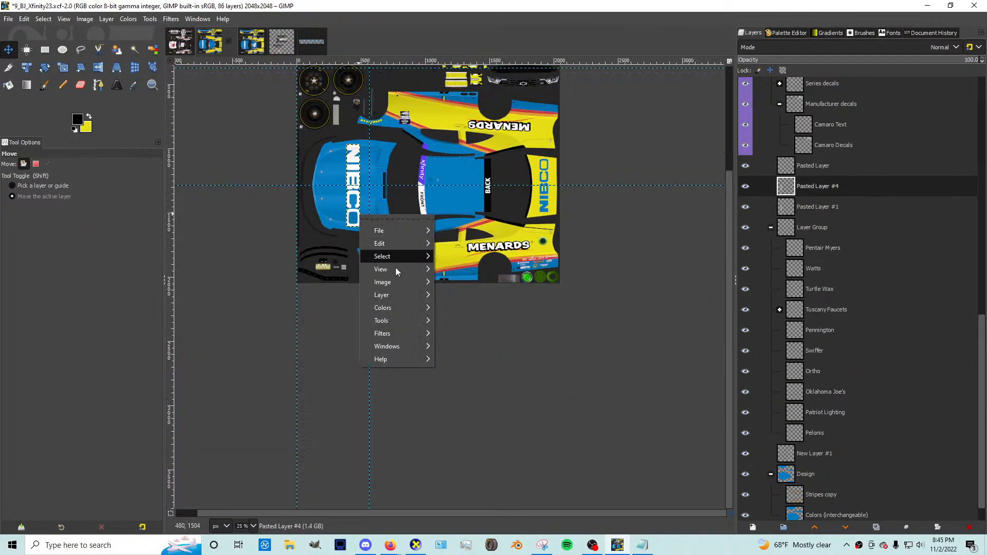
pyautogui.moveTo(402, 293)
pyautogui.moveTo(514, 434)
pyautogui.click(617, 481)
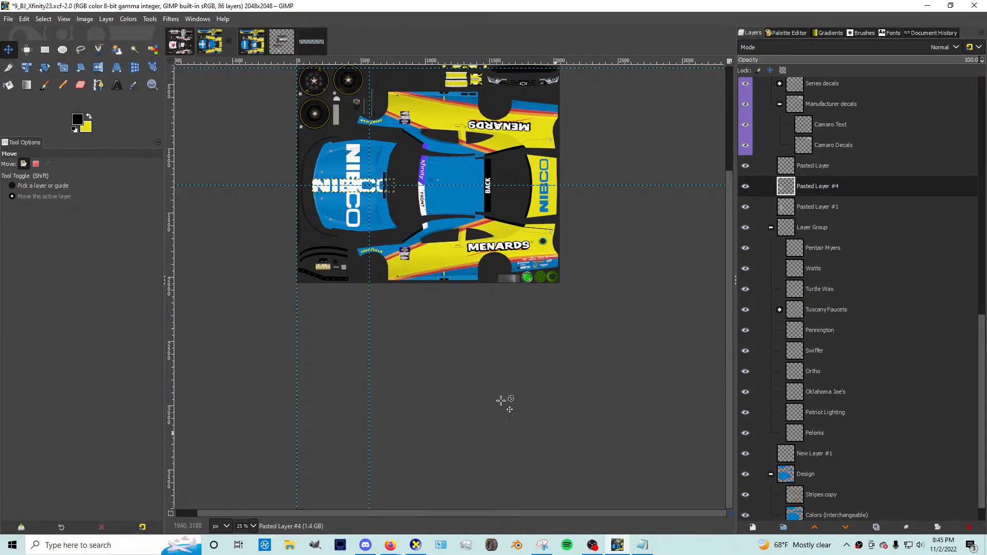
# Step: Scale the rotated NIBCO copy down to 78 × 13 px and place it between the wheel opening and the Oklahoma Joe's decal
pyautogui.hotkey('shift', 's')
pyautogui.click(360, 188)
pyautogui.moveTo(355, 185); pyautogui.dragTo(501, 249)
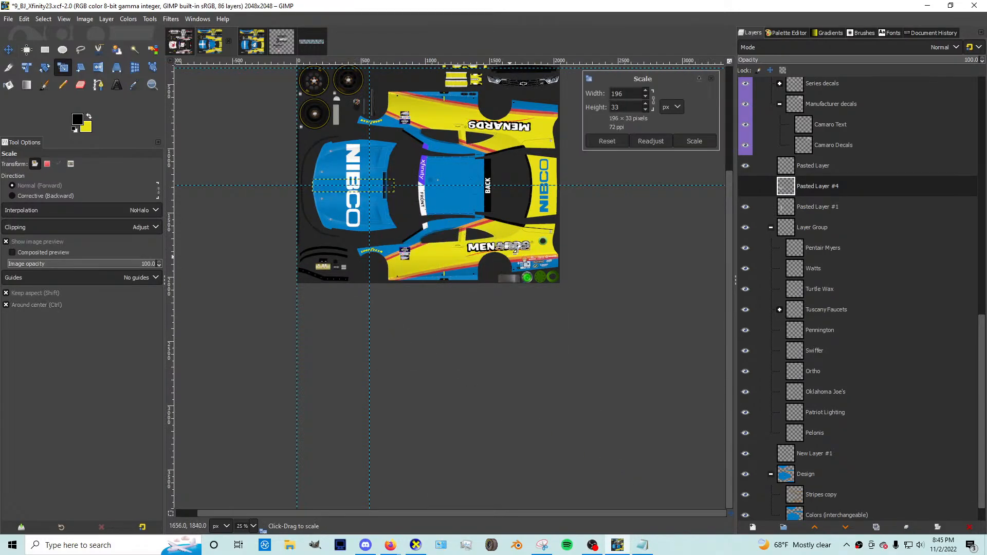
pyautogui.scroll(7, 528, 251)
pyautogui.moveTo(328, 213); pyautogui.dragTo(433, 362)
pyautogui.moveTo(584, 386); pyautogui.dragTo(417, 357)
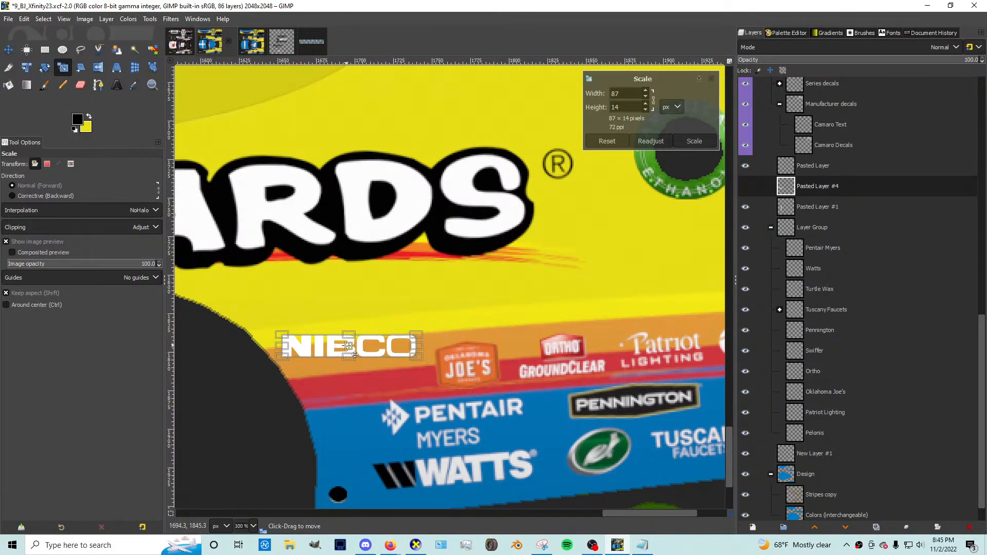
pyautogui.moveTo(346, 345); pyautogui.dragTo(350, 381)
pyautogui.moveTo(288, 389)
pyautogui.mouseDown()
pyautogui.moveTo(314, 386)
pyautogui.moveTo(304, 385)
pyautogui.mouseUp()
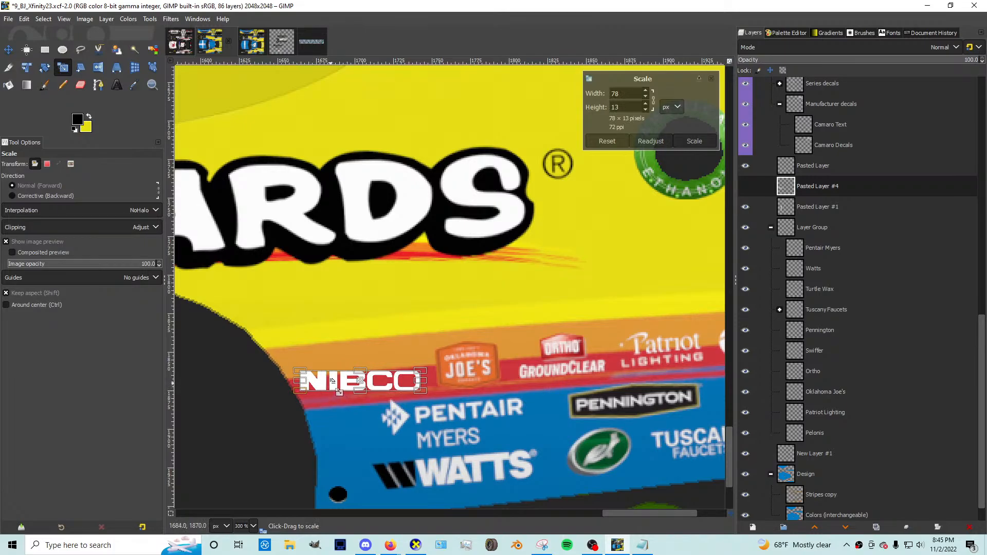
pyautogui.press('Return')
# Step: Rotate the small NIBCO decal by -5° to follow the slope of the panel
pyautogui.hotkey('shift', 'r')
pyautogui.click(357, 360)
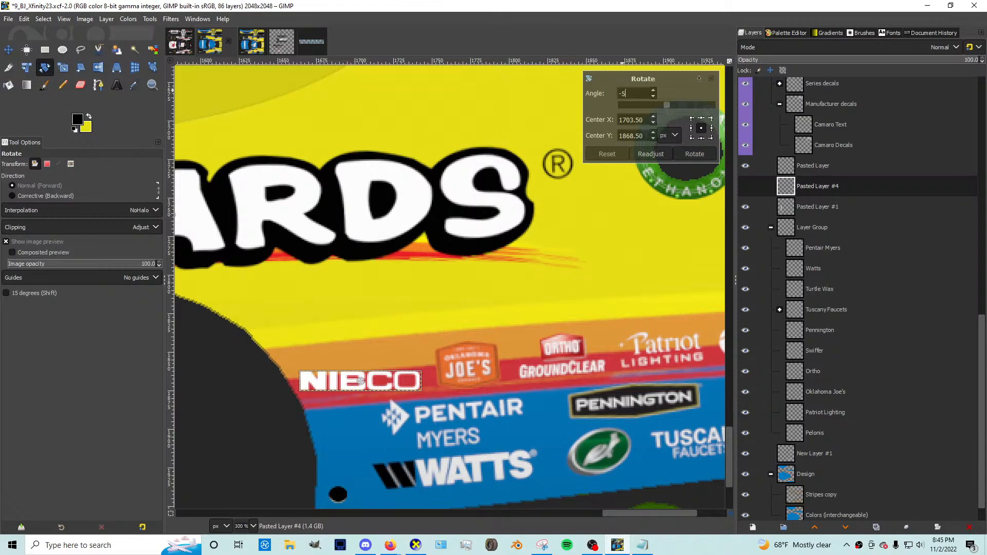
pyautogui.write('-5')
pyautogui.press('Return')
pyautogui.click(686, 155)
# Step: Scale the NIBCO decal down slightly and shift it about 2 px lower on the red stripe
pyautogui.hotkey('shift', 's')
pyautogui.click(244, 465)
pyautogui.moveTo(284, 434); pyautogui.dragTo(308, 423)
pyautogui.press('Return')
pyautogui.click(8, 50)
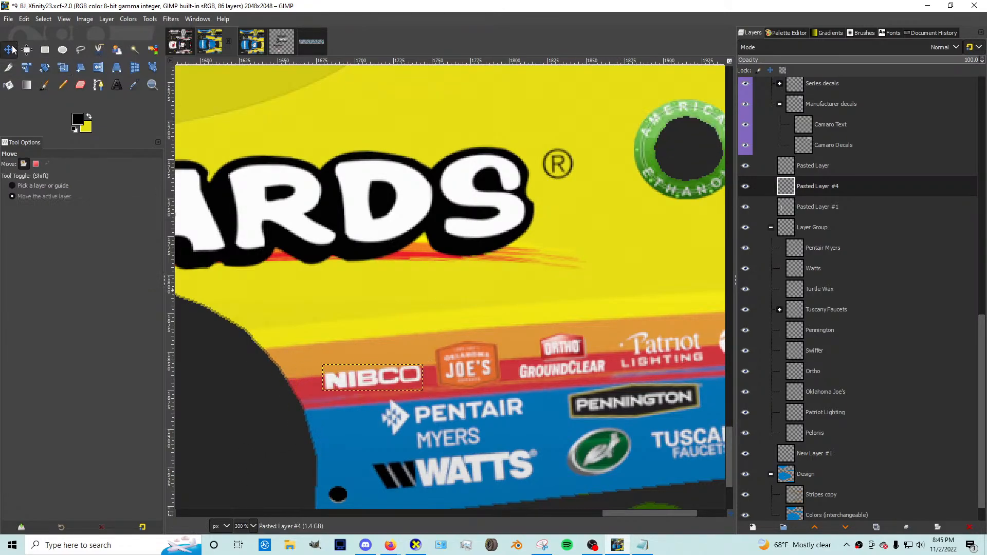
pyautogui.scroll(-1, 379, 387)
pyautogui.scroll(1, 379, 385)
pyautogui.scroll(1, 379, 385)
pyautogui.moveTo(379, 385); pyautogui.dragTo(377, 390)
pyautogui.scroll(-1, 377, 389)
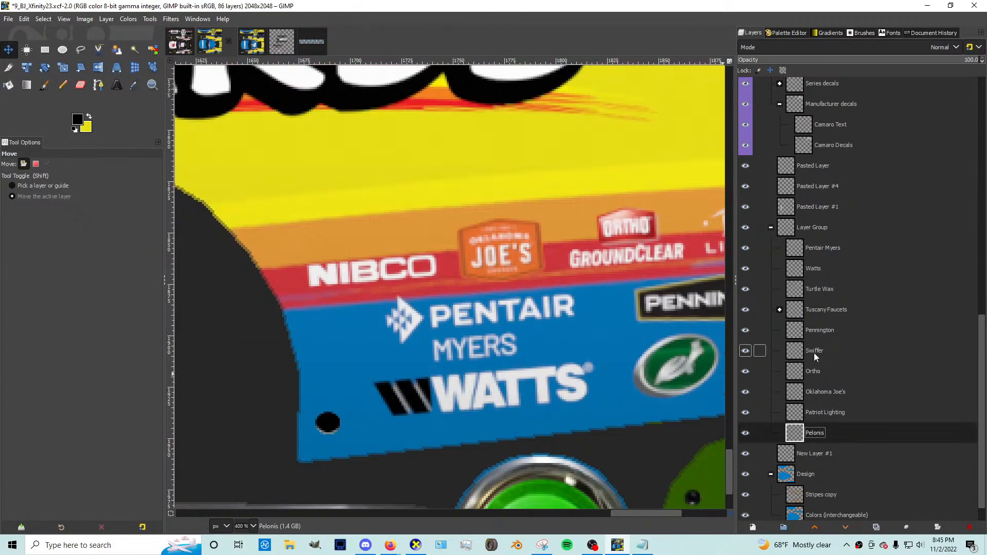
# Step: Move the Watts decal about 7 px and the Pentair Myers decal about 9 px toward the wheel opening
pyautogui.click(813, 268)
pyautogui.moveTo(489, 400); pyautogui.dragTo(474, 404)
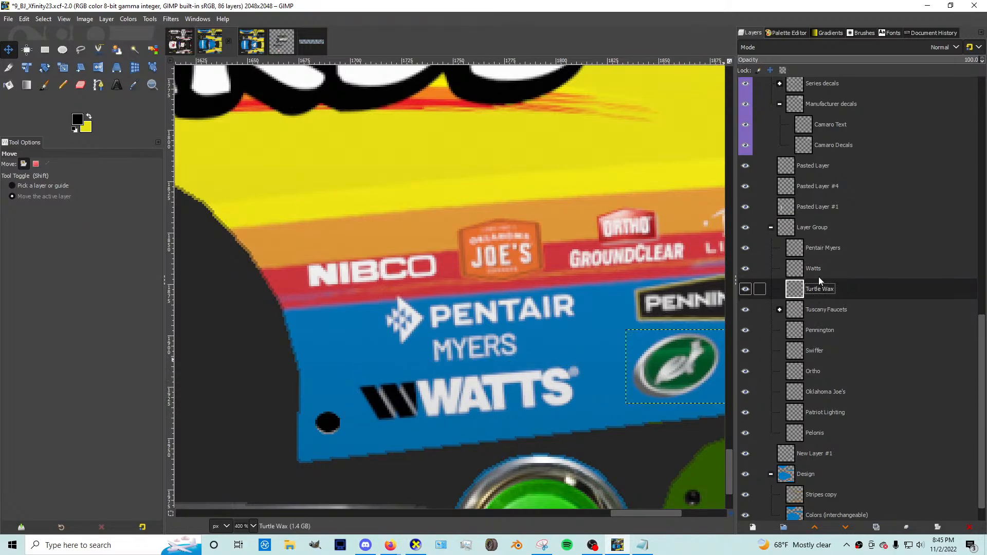
pyautogui.click(822, 248)
pyautogui.moveTo(490, 336); pyautogui.dragTo(470, 356)
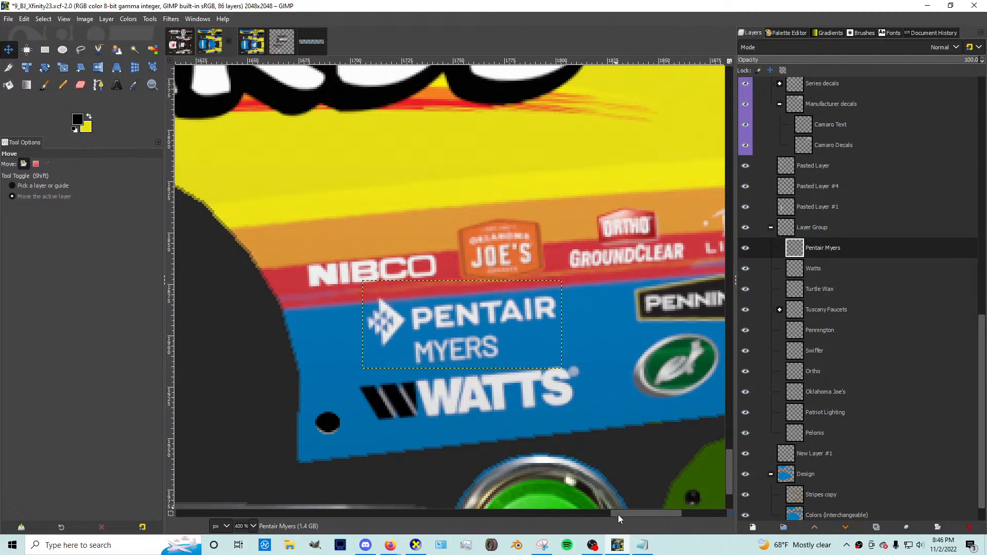
# Step: Move the Pennington decal about 14 px and the Swiffer decal about 13 px toward the wheel opening
pyautogui.moveTo(618, 514); pyautogui.dragTo(661, 513)
pyautogui.click(820, 330)
pyautogui.moveTo(437, 299); pyautogui.dragTo(408, 301)
pyautogui.click(817, 357)
pyautogui.moveTo(614, 315); pyautogui.dragTo(588, 315)
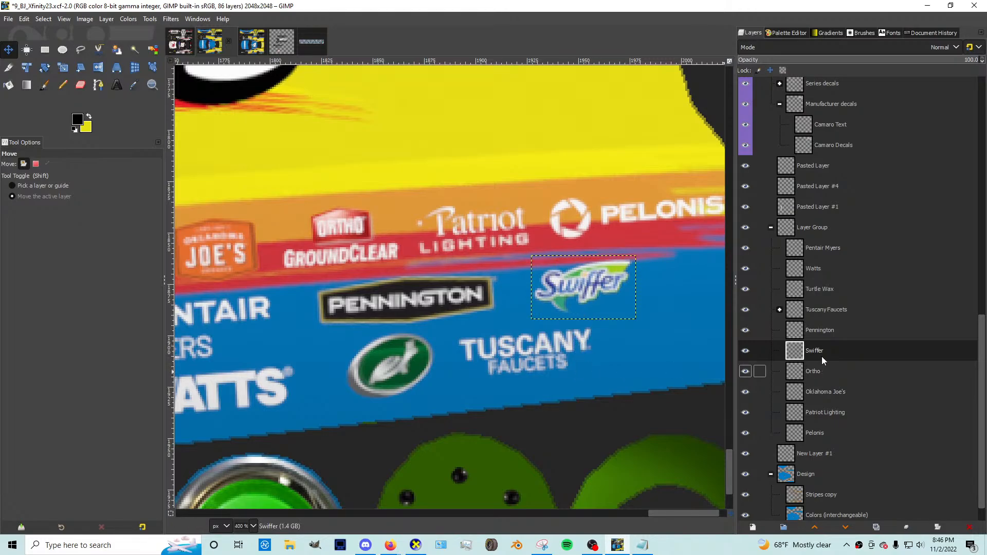
# Step: Nudge the Tuscany Faucets decal about 4 px and the Turtle Wax decal about 5 px toward the wheel opening
pyautogui.click(809, 313)
pyautogui.press('Left')
pyautogui.press('Left')
pyautogui.press('Left')
pyautogui.press('Left')
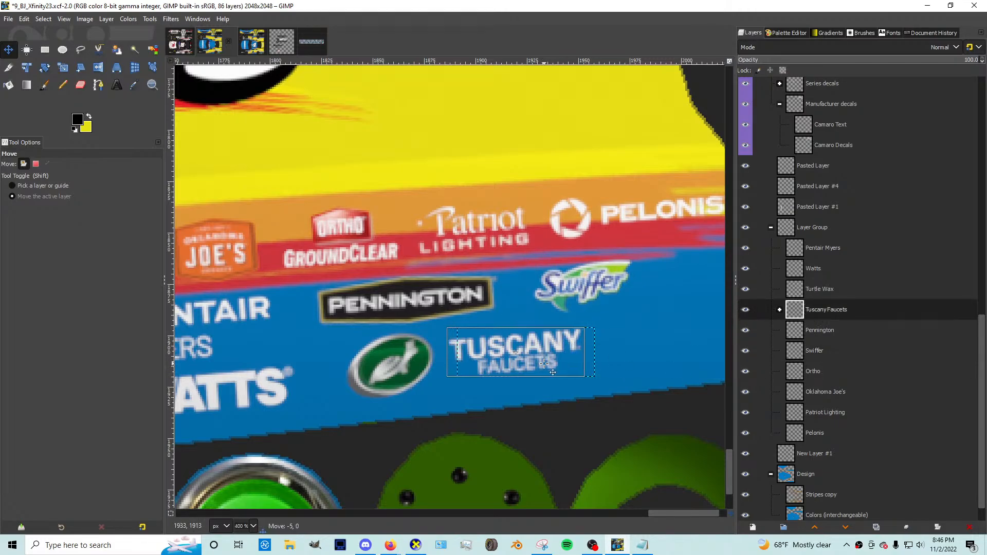
pyautogui.click(825, 292)
pyautogui.press('Left')
pyautogui.press('Left')
pyautogui.press('Left')
pyautogui.press('Left')
pyautogui.press('Left')
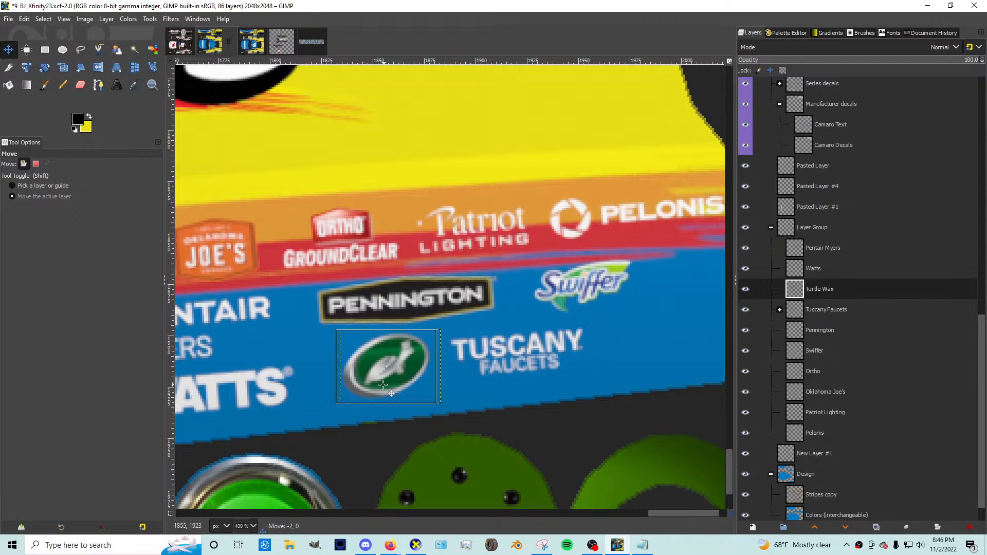
pyautogui.click(816, 313)
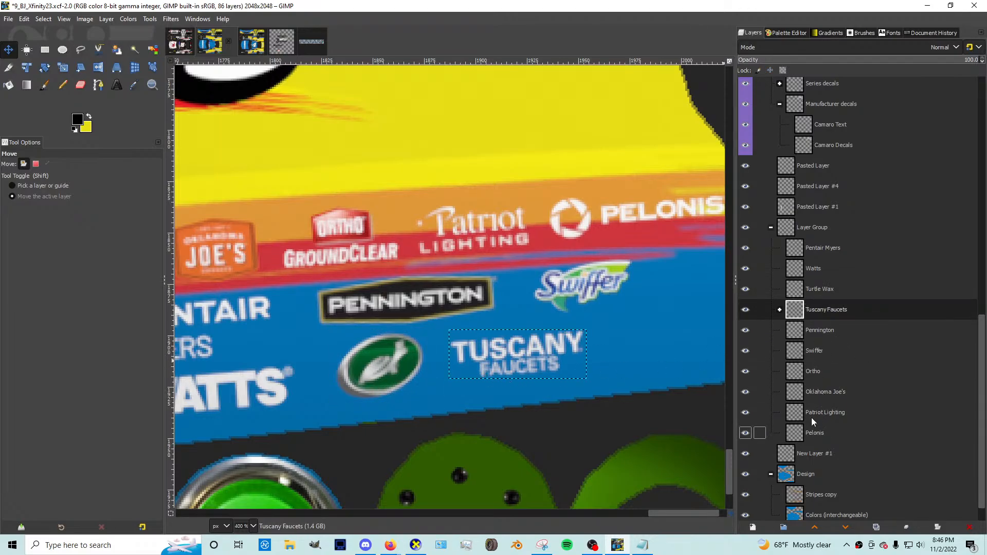
# Step: Nudge the Watts and Pentair Myers decals about 2 px back toward the rear of the car
pyautogui.click(813, 268)
pyautogui.moveTo(658, 513); pyautogui.dragTo(625, 512)
pyautogui.scroll(-3, 542, 463)
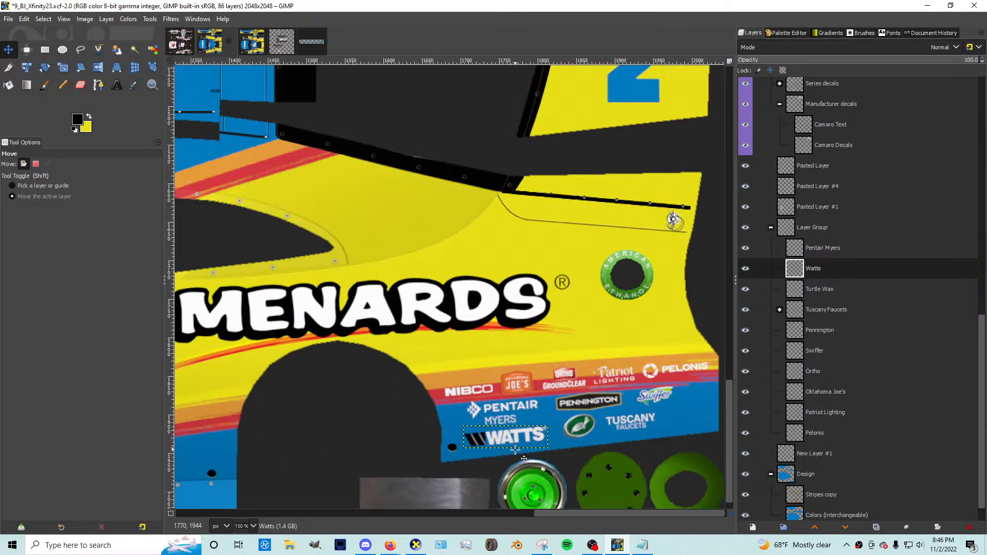
pyautogui.press('Right')
pyautogui.press('Right')
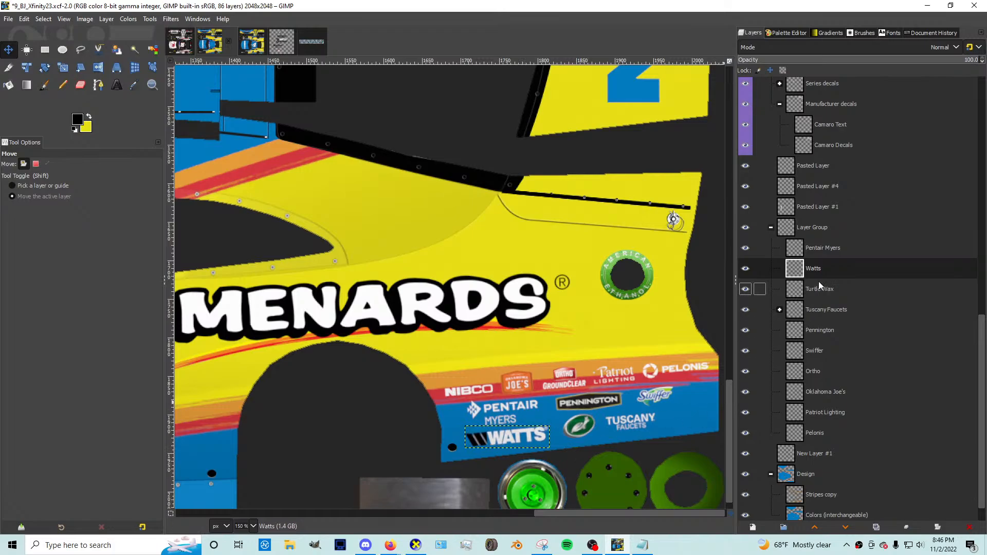
pyautogui.click(824, 252)
pyautogui.press('Right')
pyautogui.press('Right')
pyautogui.press('Right')
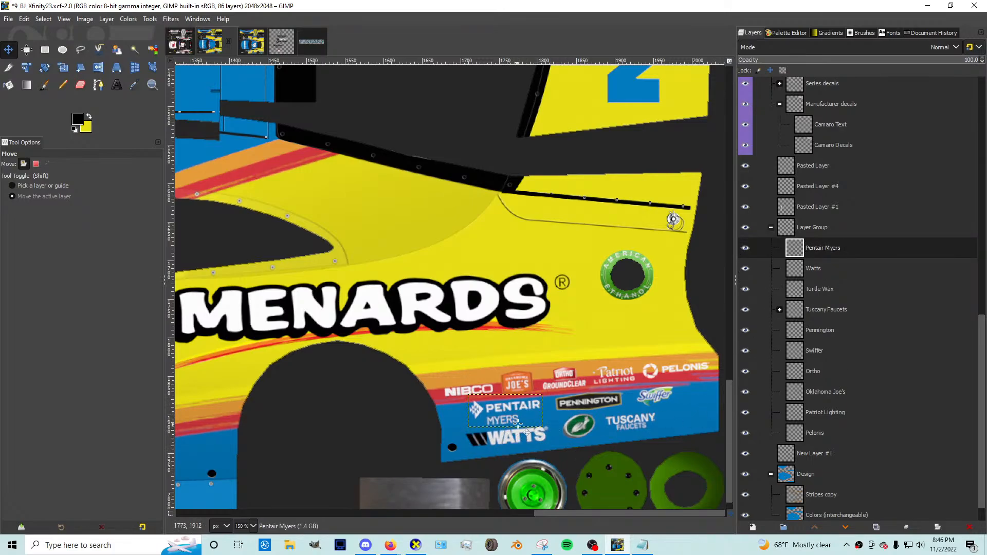
# Step: Scale the Pentair Myers decal down slightly
pyautogui.scroll(2, 532, 425)
pyautogui.hotkey('shift', 's')
pyautogui.moveTo(541, 428); pyautogui.dragTo(495, 417)
pyautogui.press('Return')
pyautogui.press('m')
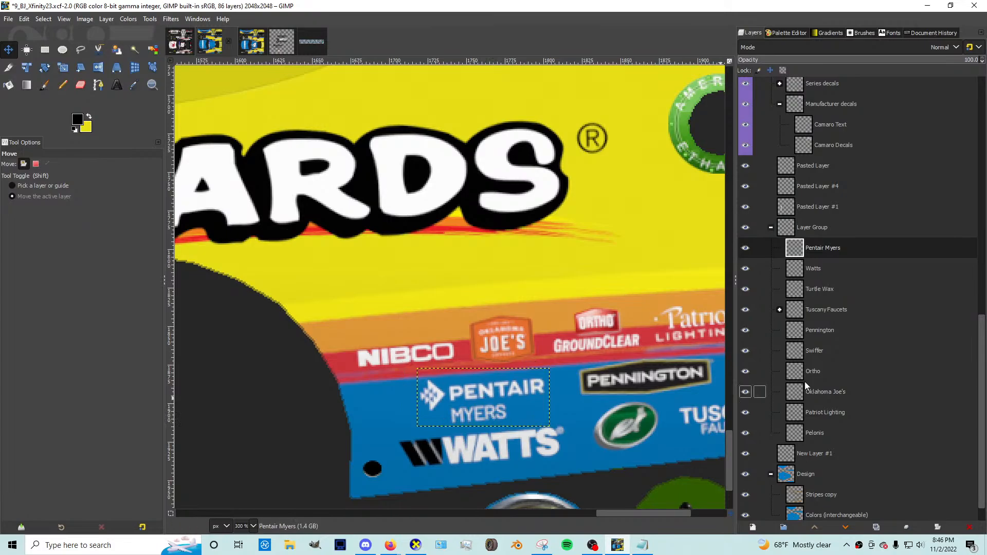
# Step: Scale the Watts decal down slightly and line it up below the Pentair Myers decal
pyautogui.click(809, 273)
pyautogui.hotkey('shift', 's')
pyautogui.moveTo(425, 476); pyautogui.dragTo(447, 470)
pyautogui.press('Return')
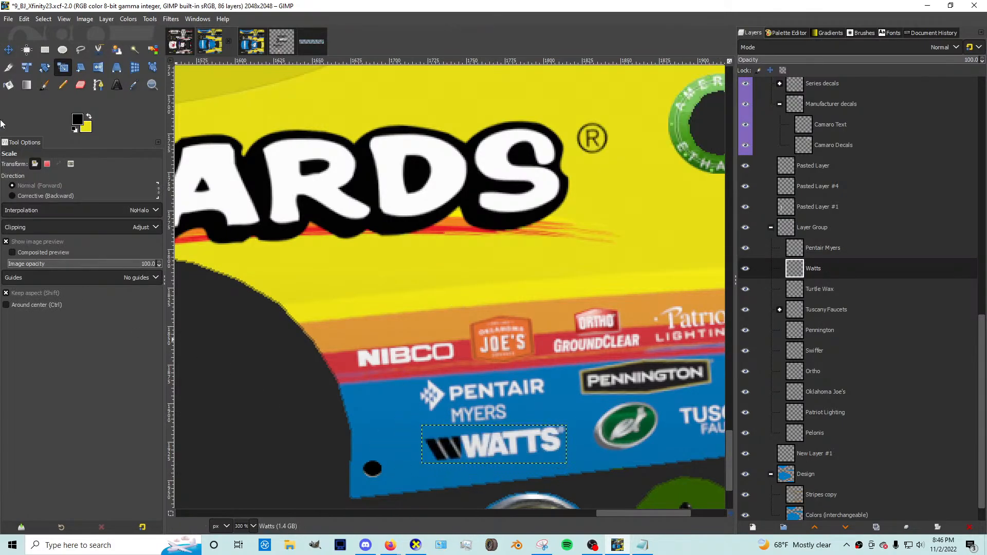
pyautogui.press('m')
pyautogui.moveTo(504, 453); pyautogui.dragTo(499, 460)
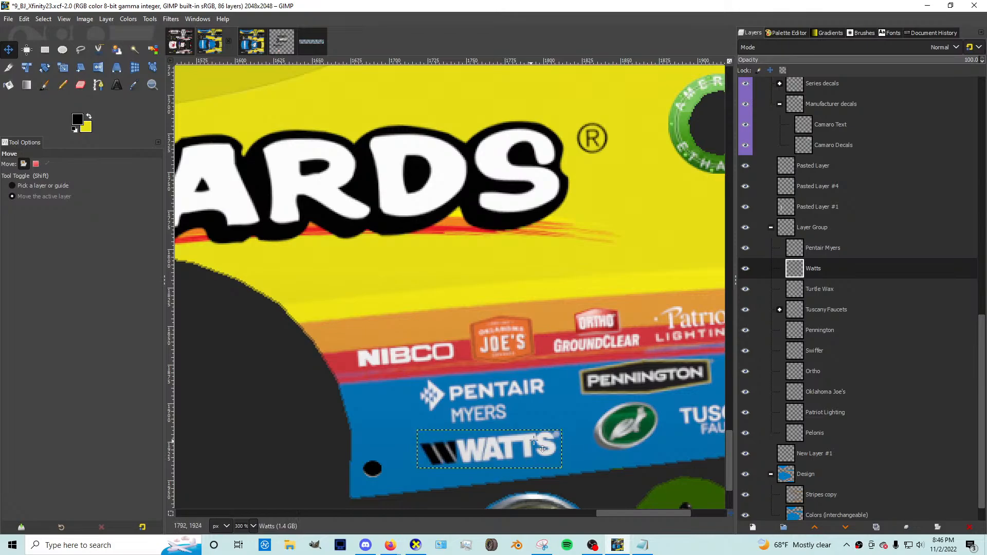
# Step: Move the Watts, Turtle Wax and Tuscany Faucets decals about 4, 12 and 16 px toward the wheel opening
pyautogui.scroll(-10, 528, 443)
pyautogui.scroll(10, 388, 393)
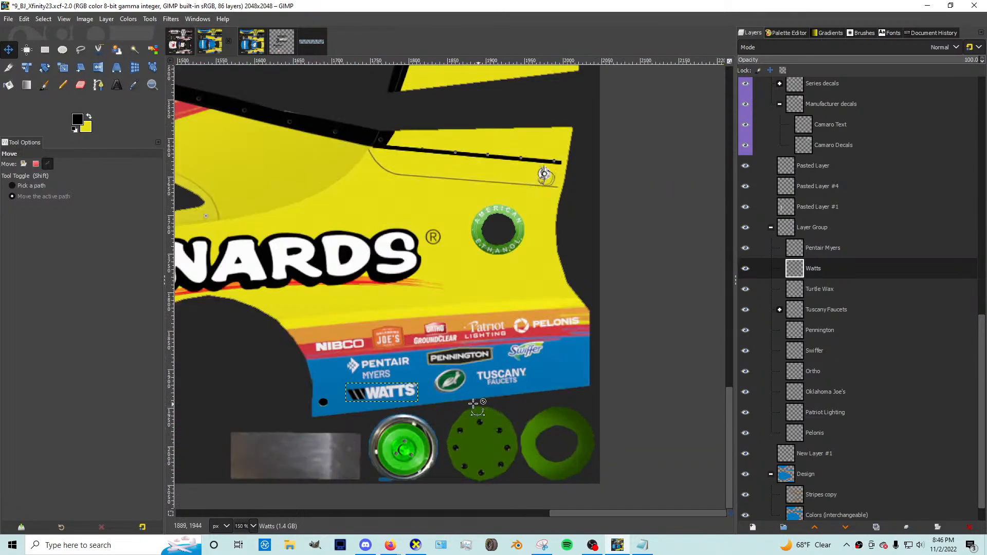
pyautogui.moveTo(388, 392)
pyautogui.mouseDown()
pyautogui.moveTo(399, 389)
pyautogui.moveTo(371, 394)
pyautogui.mouseUp()
pyautogui.click(816, 294)
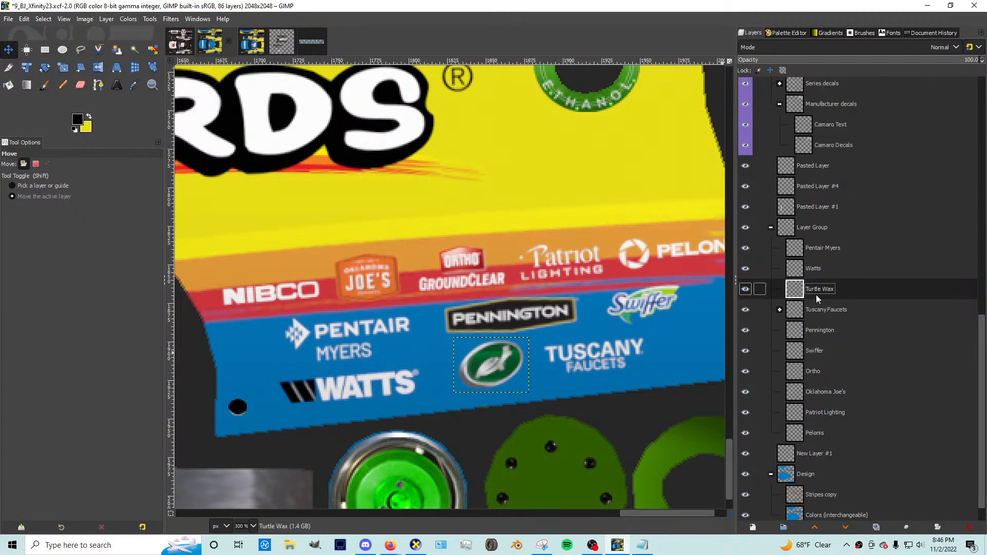
pyautogui.moveTo(505, 373); pyautogui.dragTo(469, 382)
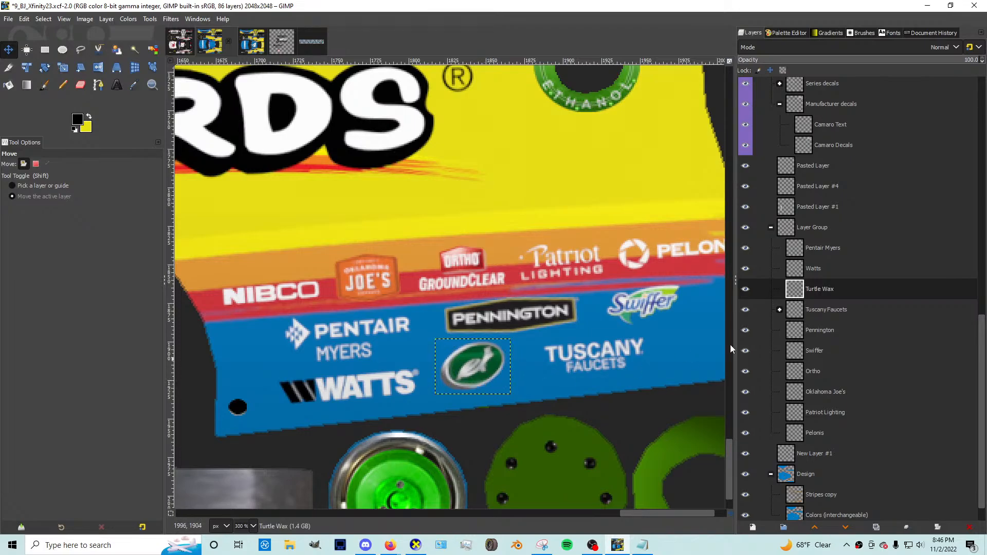
pyautogui.click(802, 310)
pyautogui.moveTo(592, 360); pyautogui.dragTo(571, 358)
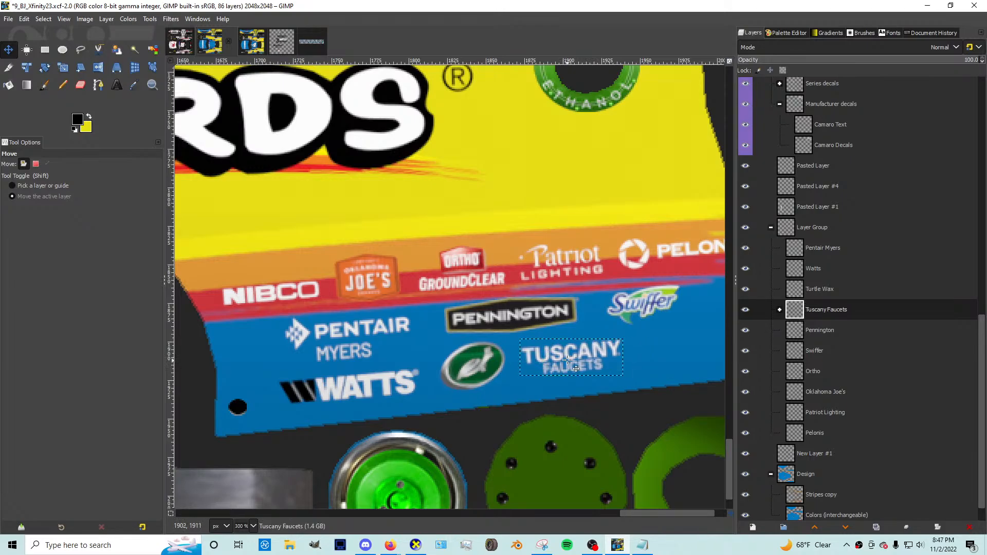
# Step: Scale the Pelonis decal down and shift it slightly lower and closer to the panel's rear edge
pyautogui.scroll(-1, 591, 354)
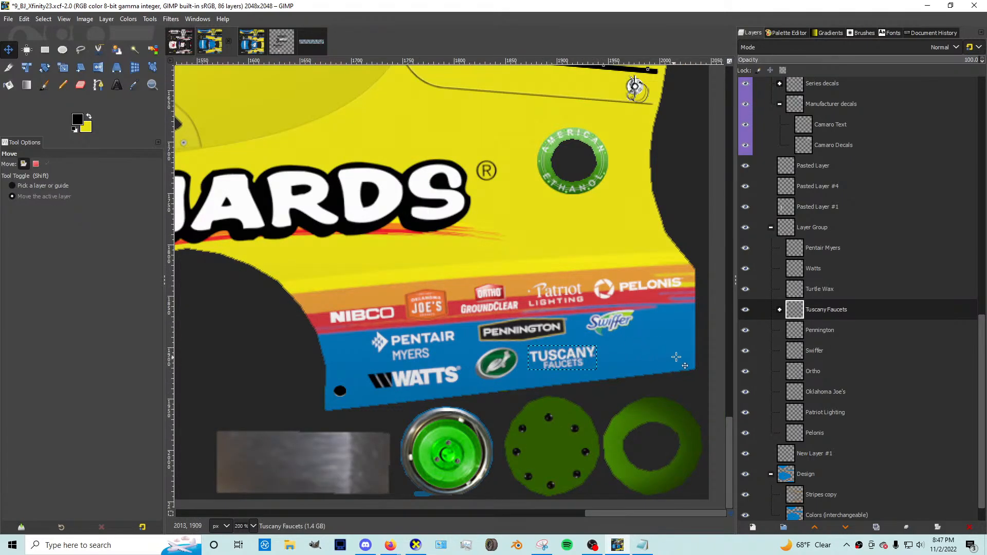
pyautogui.click(814, 433)
pyautogui.scroll(2, 725, 319)
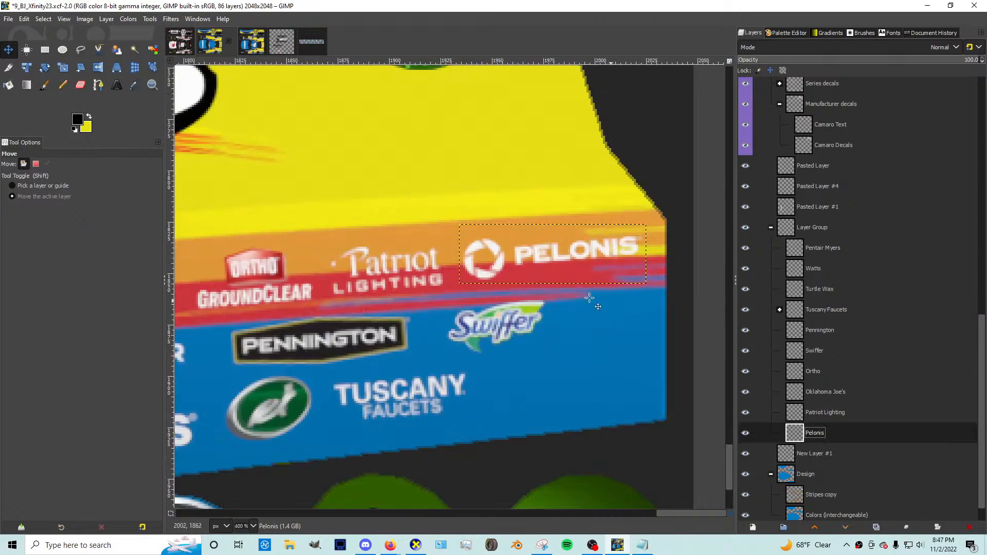
pyautogui.hotkey('shift', 's')
pyautogui.click(524, 282)
pyautogui.press('Return')
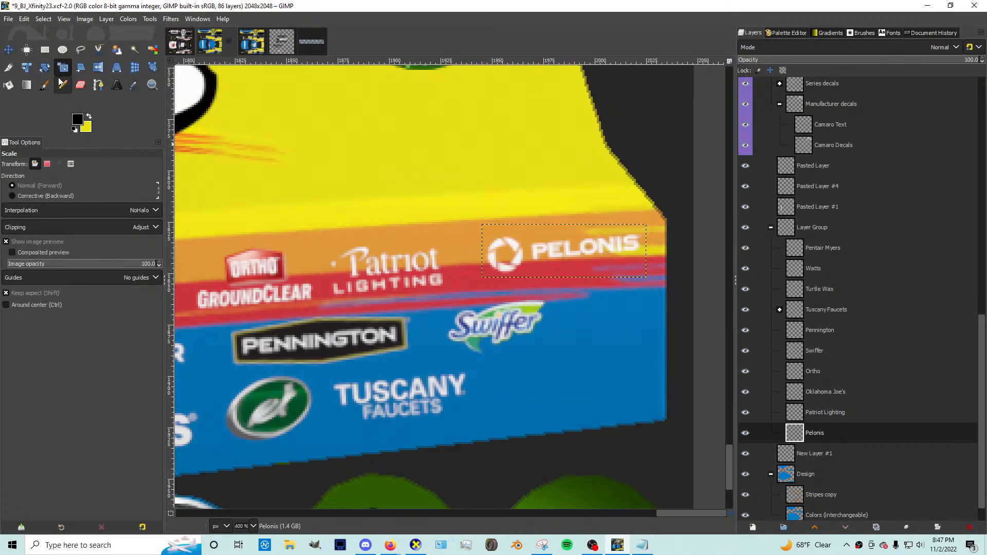
pyautogui.click(11, 50)
pyautogui.moveTo(542, 268); pyautogui.dragTo(545, 267)
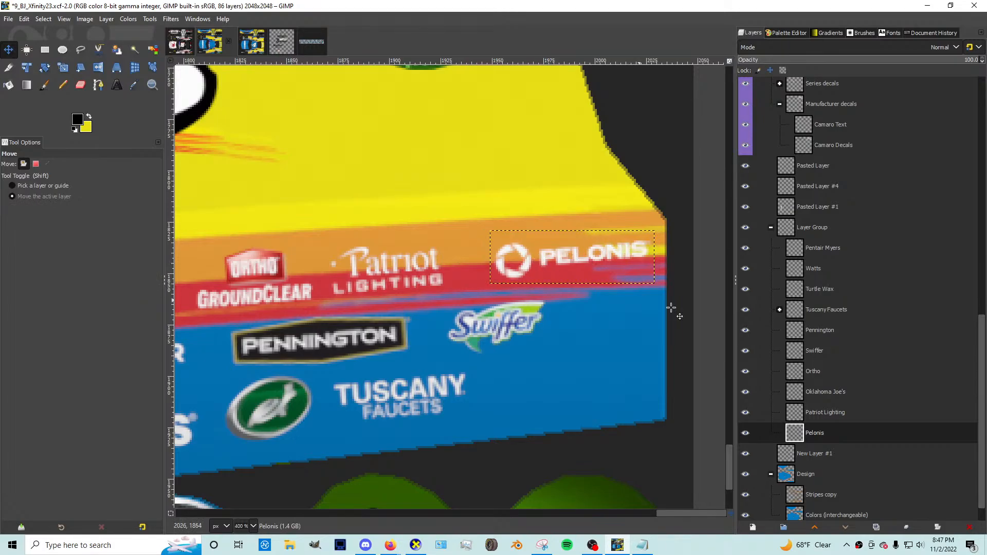
# Step: Move the Patriot Lighting decal about 16 px and the Ortho decal about 13 px toward the Pelonis decal
pyautogui.click(843, 411)
pyautogui.moveTo(395, 277); pyautogui.dragTo(428, 275)
pyautogui.press('pageup')
pyautogui.press('pageup')
pyautogui.press('pageup')
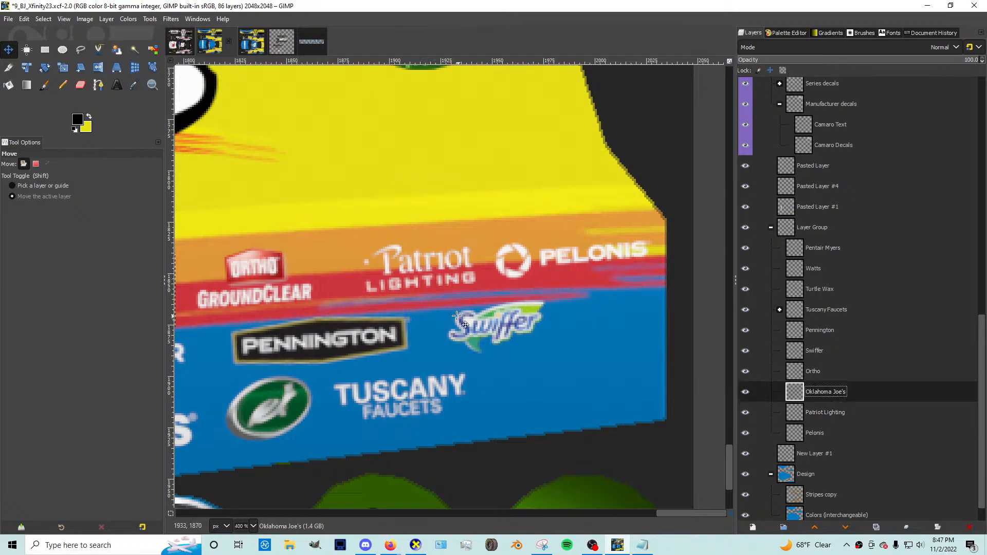
pyautogui.press('pagedown')
pyautogui.moveTo(268, 292); pyautogui.dragTo(295, 292)
# Step: Move the Oklahoma Joe's decal about 15 px toward the Ortho decal
pyautogui.moveTo(668, 514); pyautogui.dragTo(643, 511)
pyautogui.click(827, 391)
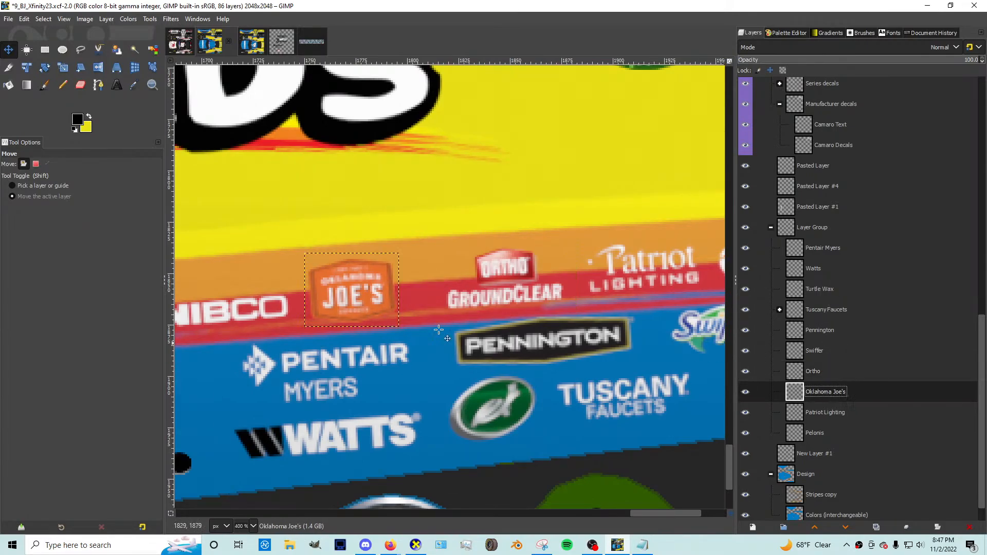
pyautogui.moveTo(372, 311); pyautogui.dragTo(402, 310)
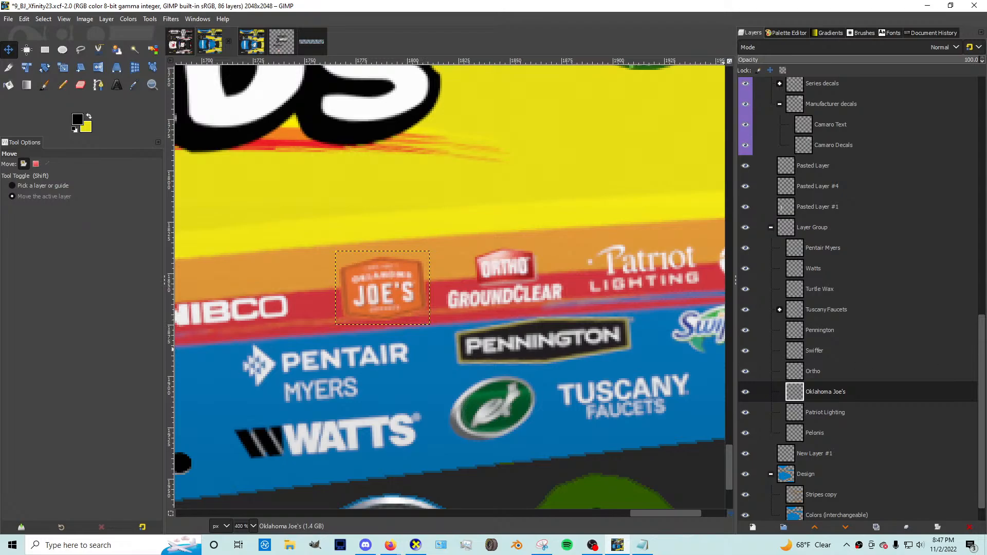
# Step: Move the small NIBCO decal's layer into the sponsor decal layer group and rename it Nibco
pyautogui.hotkey('alt', 'Tab')
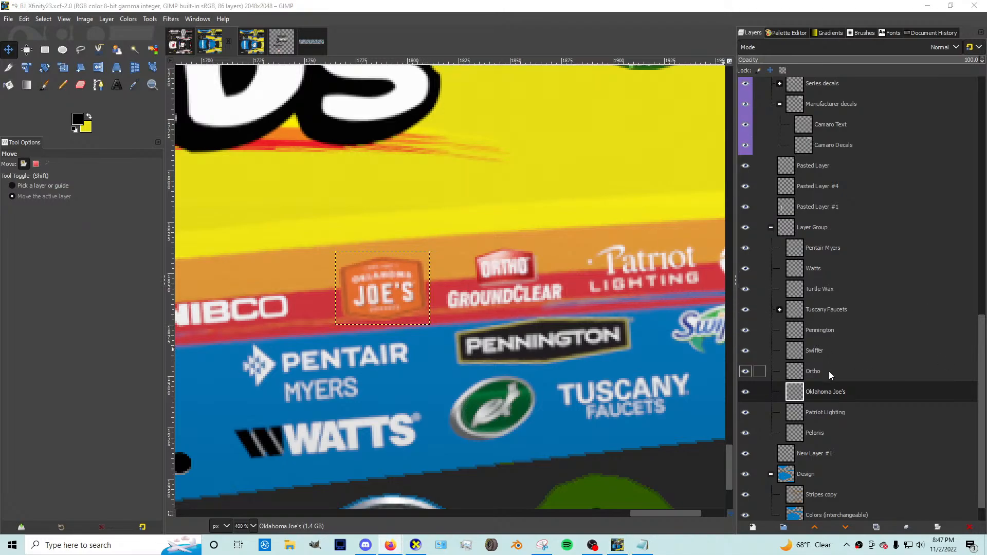
pyautogui.click(818, 275)
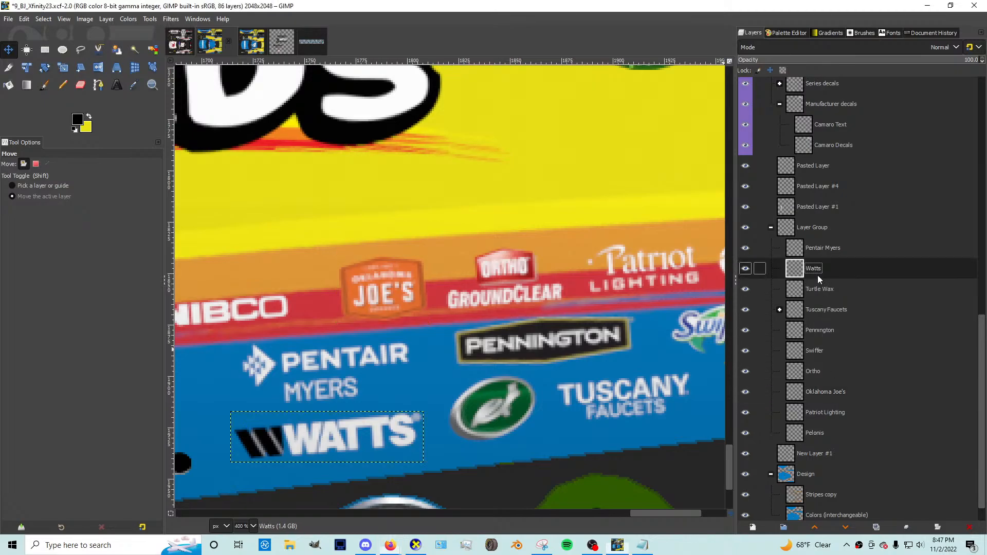
pyautogui.click(832, 208)
pyautogui.click(826, 191)
pyautogui.moveTo(826, 190); pyautogui.dragTo(839, 228)
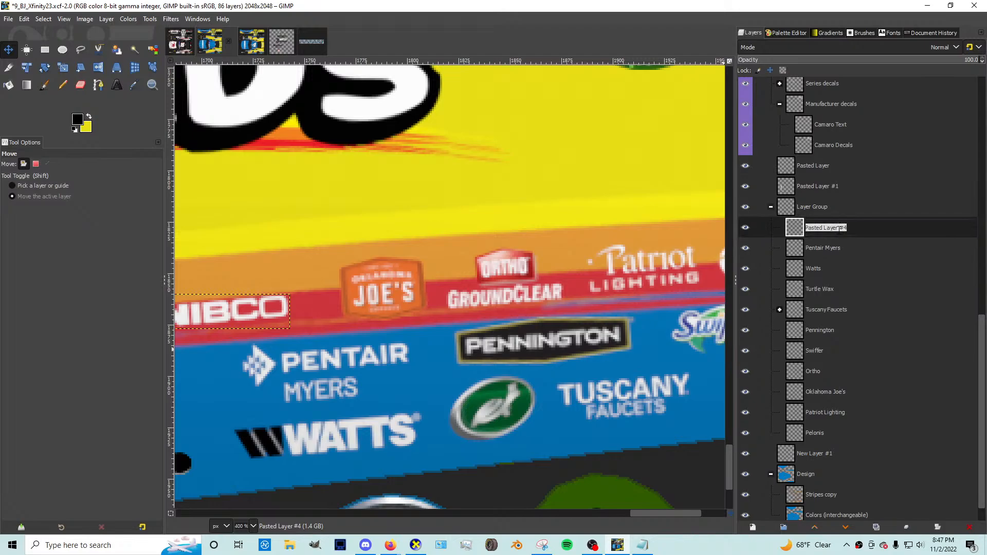
pyautogui.click(838, 230)
pyautogui.write('Nibco')
pyautogui.press('Return')
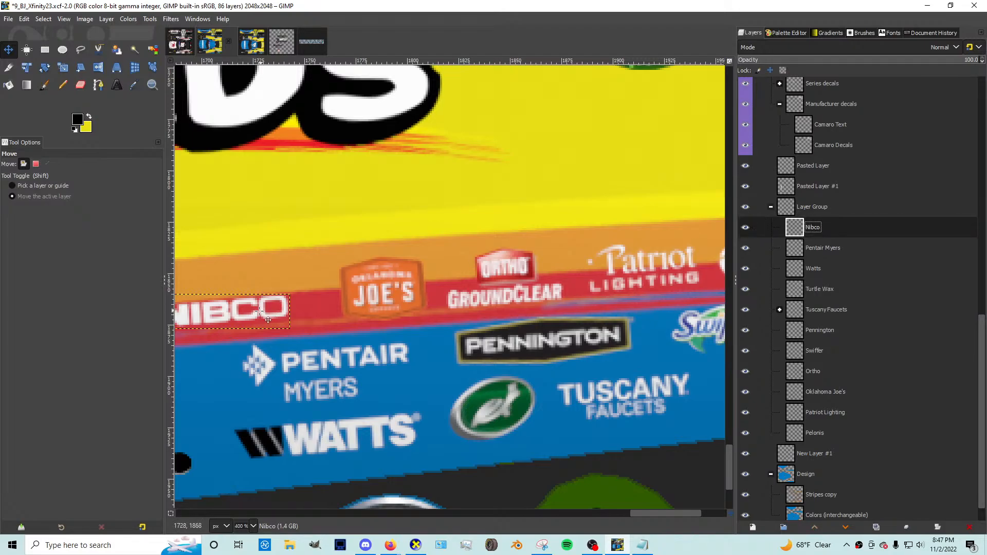
# Step: Move the NIBCO decal about 17 px toward the Oklahoma Joe's decal and scale the Oklahoma Joe's decal down slightly
pyautogui.moveTo(260, 312); pyautogui.dragTo(304, 313)
pyautogui.scroll(-2, 384, 312)
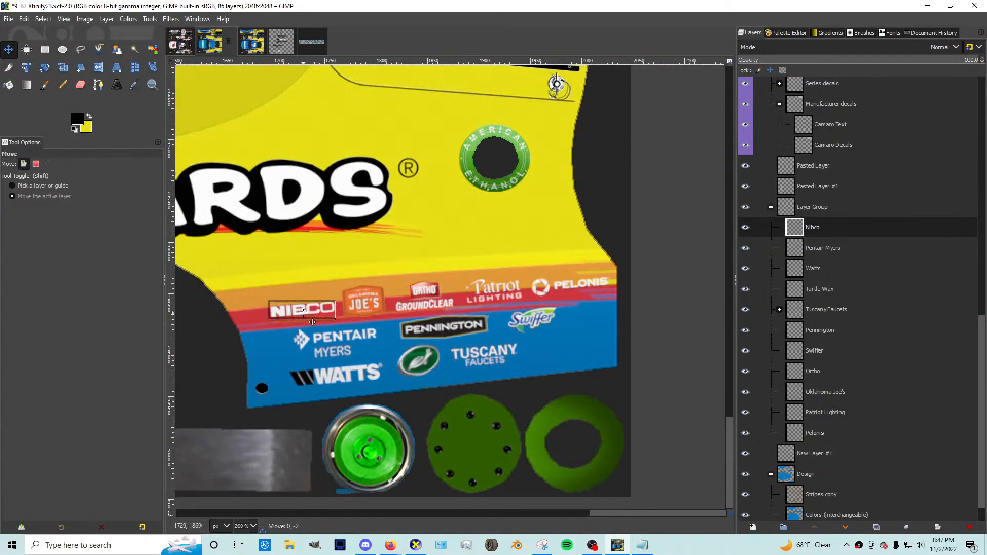
pyautogui.click(810, 397)
pyautogui.scroll(2, 353, 307)
pyautogui.hotkey('shift', 's')
pyautogui.moveTo(346, 323); pyautogui.dragTo(395, 306)
pyautogui.press('Return')
pyautogui.press('m')
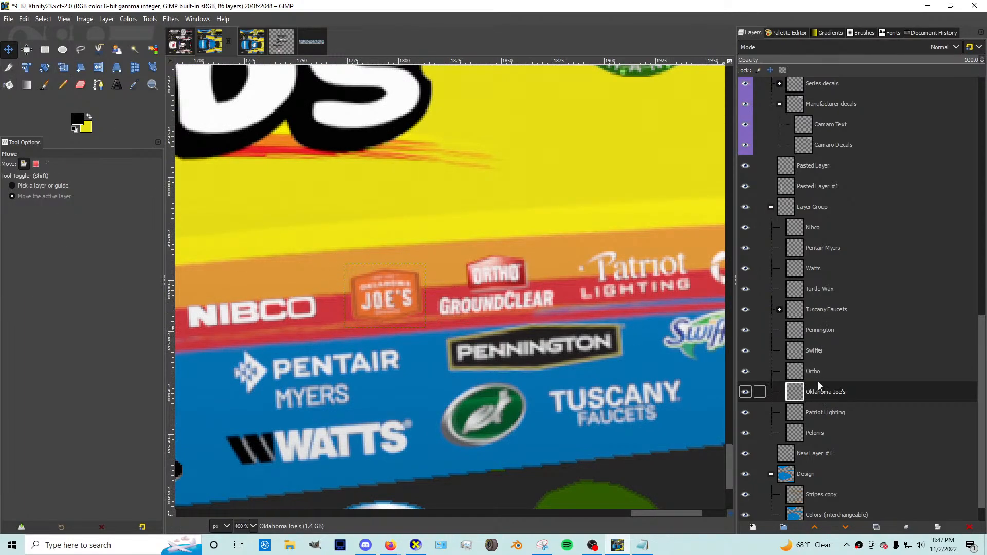
# Step: Scale the NIBCO decal down slightly, keeping its right end next to the Oklahoma Joe's decal
pyautogui.click(810, 226)
pyautogui.moveTo(223, 328); pyautogui.dragTo(236, 335)
pyautogui.hotkey('shift', 's')
pyautogui.press('Return')
pyautogui.press('m')
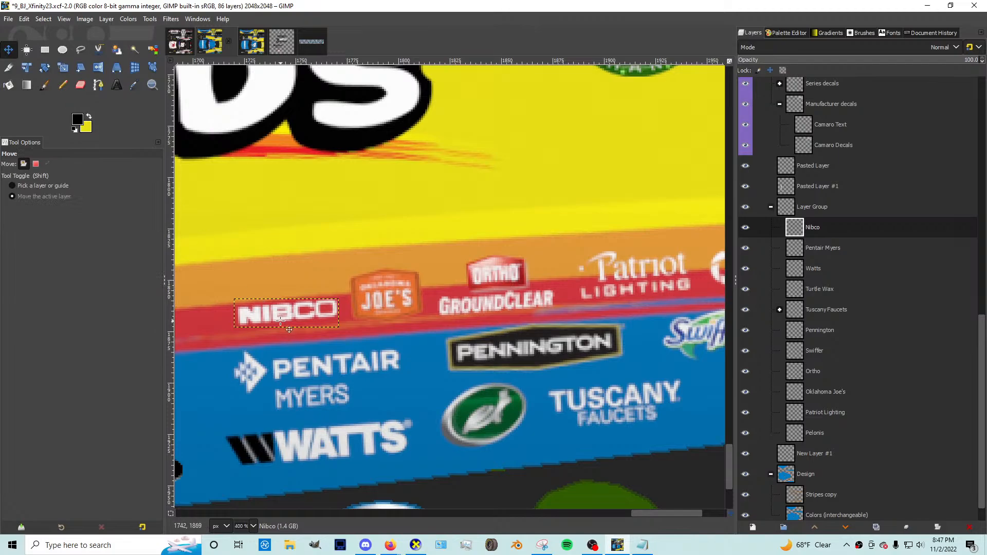
# Step: Move the NIBCO decal about 5 px away from the Oklahoma Joe's decal to widen the gap between them
pyautogui.moveTo(277, 313); pyautogui.dragTo(264, 305)
pyautogui.scroll(-2, 360, 321)
pyautogui.scroll(1, 330, 318)
pyautogui.hotkey('shift', 's')
pyautogui.press('Return')
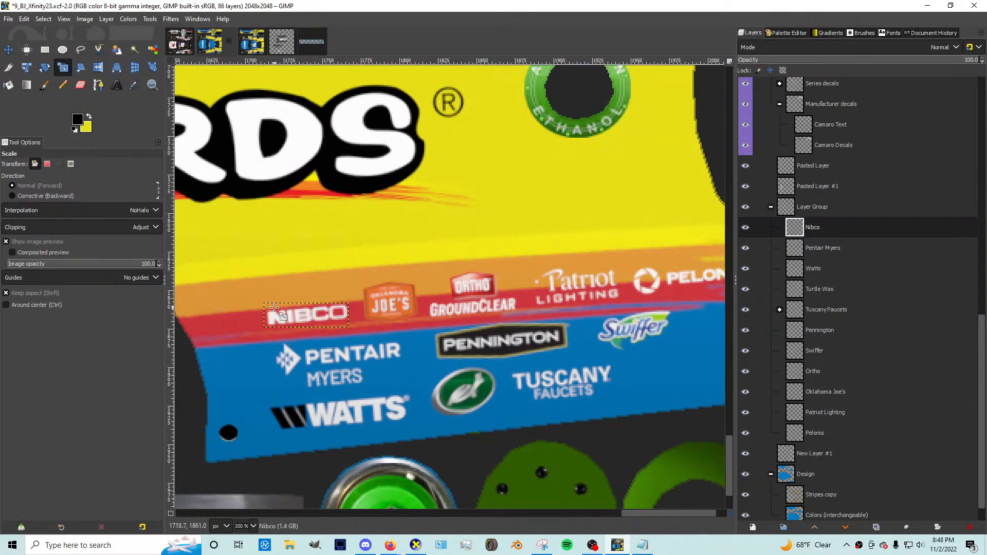
pyautogui.click(8, 49)
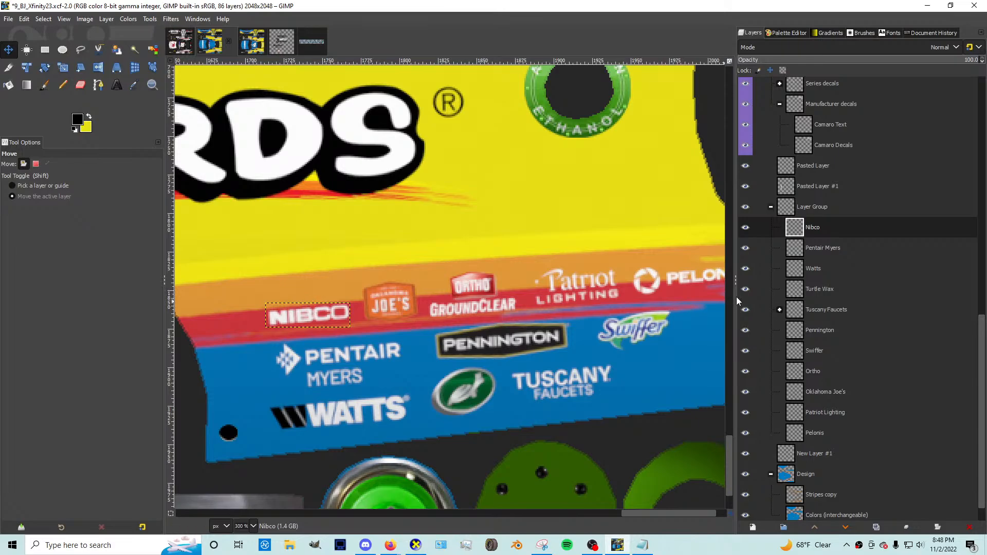
# Step: Scale the Oklahoma Joe's decal up slightly to about 42 × 33 px and shift it about 1 px toward the NIBCO decal
pyautogui.click(834, 388)
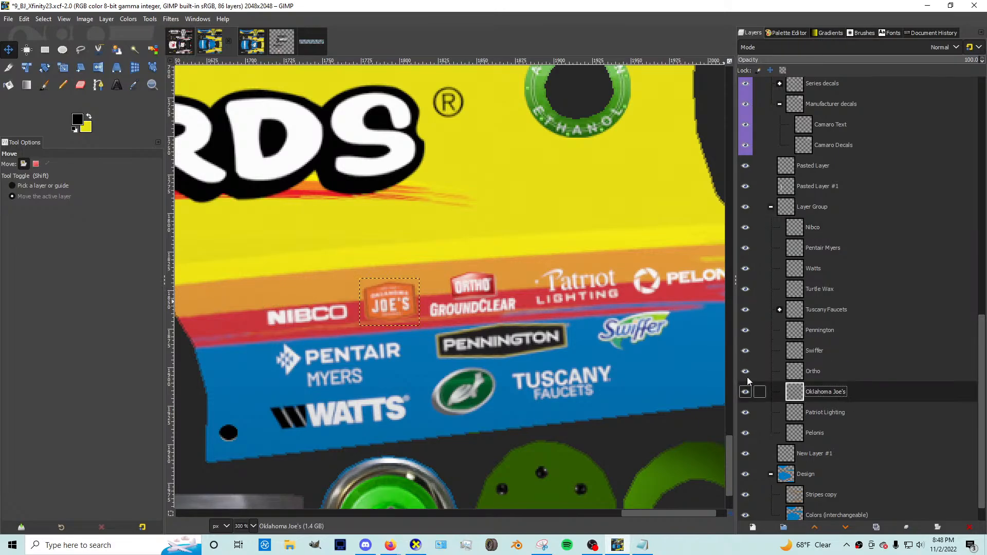
pyautogui.hotkey('shift', 's')
pyautogui.click(367, 331)
pyautogui.moveTo(357, 337); pyautogui.dragTo(355, 338)
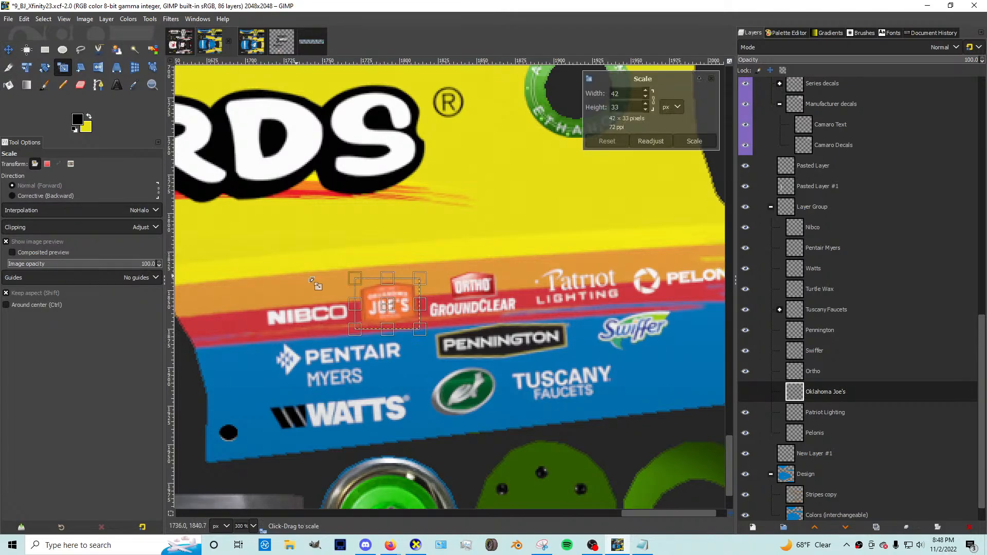
pyautogui.moveTo(355, 298); pyautogui.dragTo(353, 298)
pyautogui.click(693, 141)
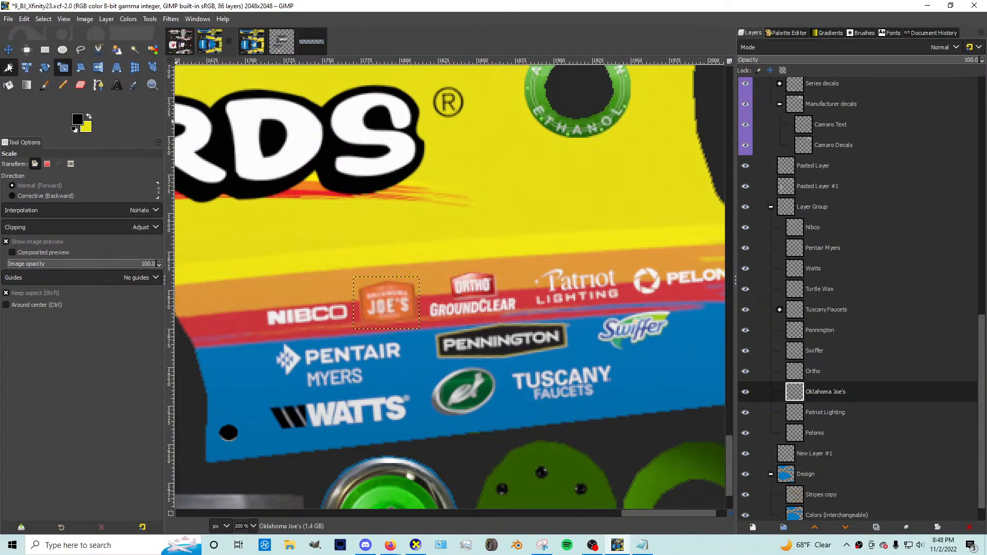
pyautogui.press('m')
pyautogui.moveTo(392, 309); pyautogui.dragTo(391, 310)
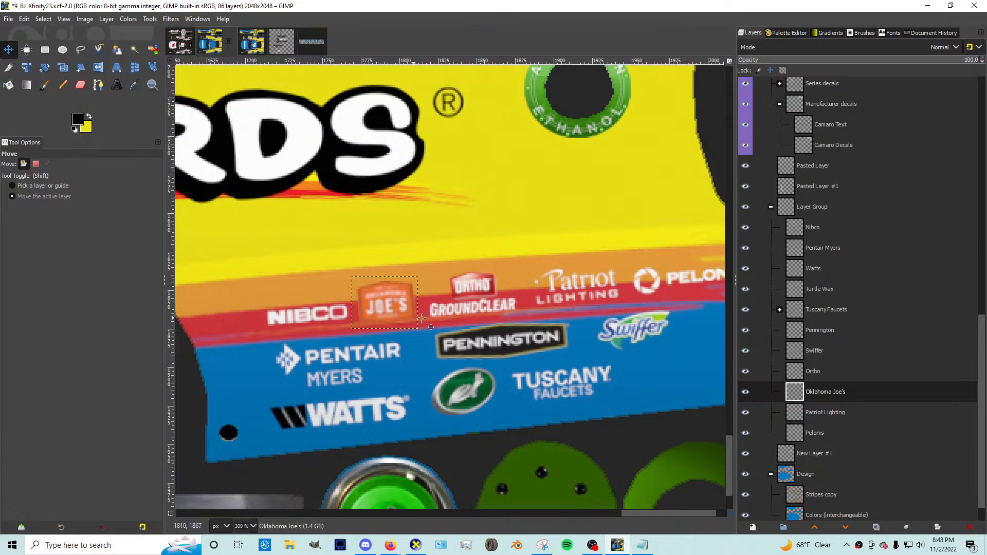
# Step: Move the NIBCO decal about 5 px toward the wheel opening and about 2 px down
pyautogui.click(813, 345)
pyautogui.press('Up')
pyautogui.press('Up')
pyautogui.press('Up')
pyautogui.press('Up')
pyautogui.press('Up')
pyautogui.press('Up')
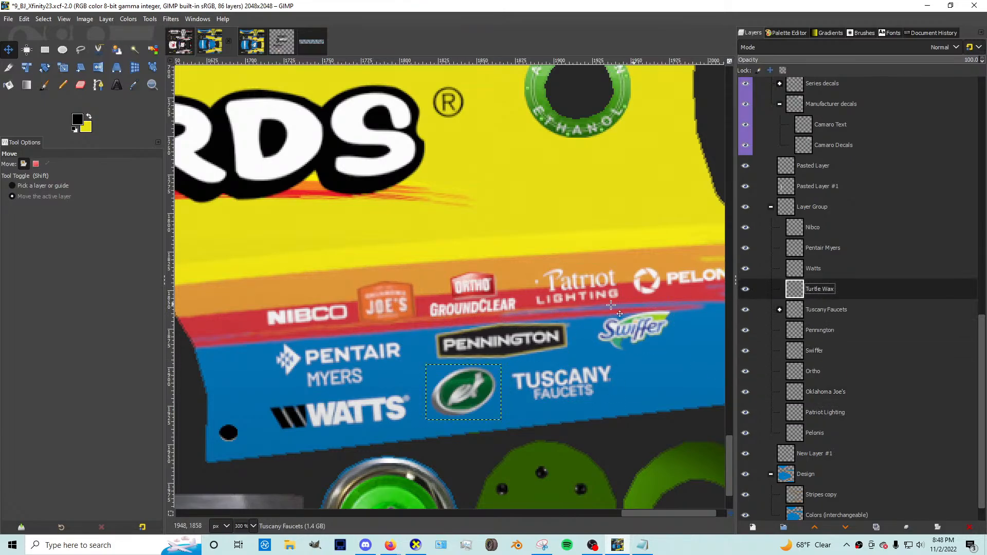
pyautogui.moveTo(307, 318); pyautogui.dragTo(299, 321)
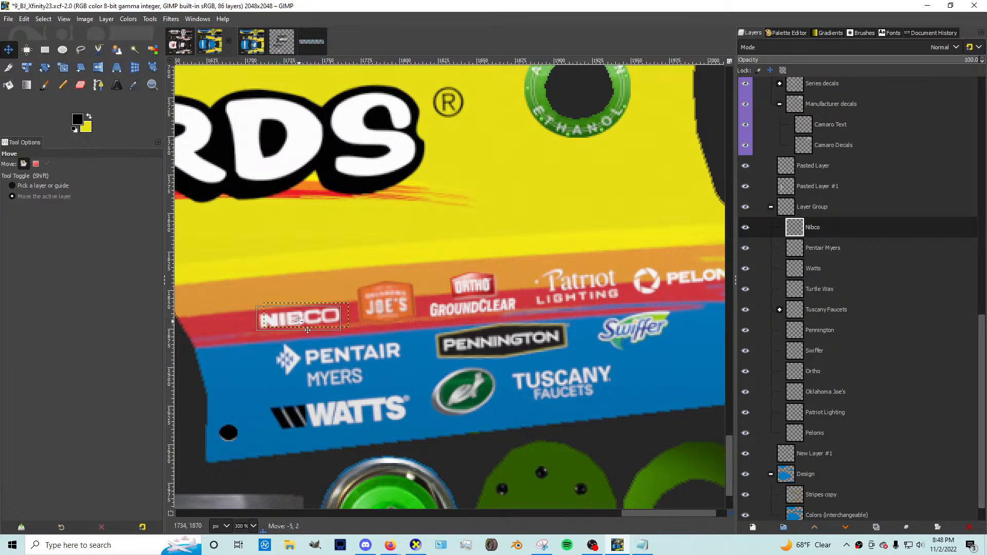
# Step: Move the Pentair Myers decal about 3 px and the Pennington decal about 5 px toward the wheel opening
pyautogui.click(825, 250)
pyautogui.moveTo(357, 385); pyautogui.dragTo(353, 383)
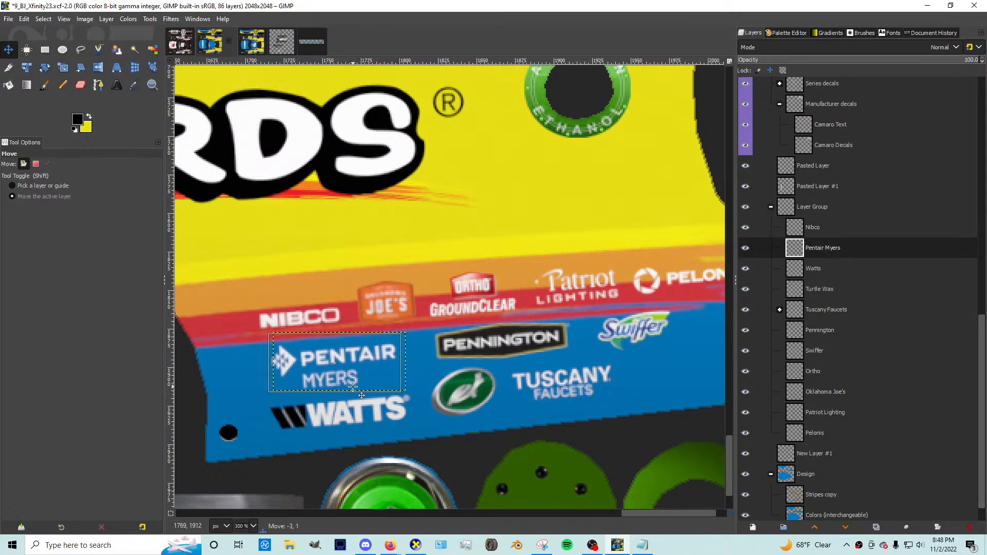
pyautogui.click(820, 330)
pyautogui.moveTo(502, 360); pyautogui.dragTo(472, 361)
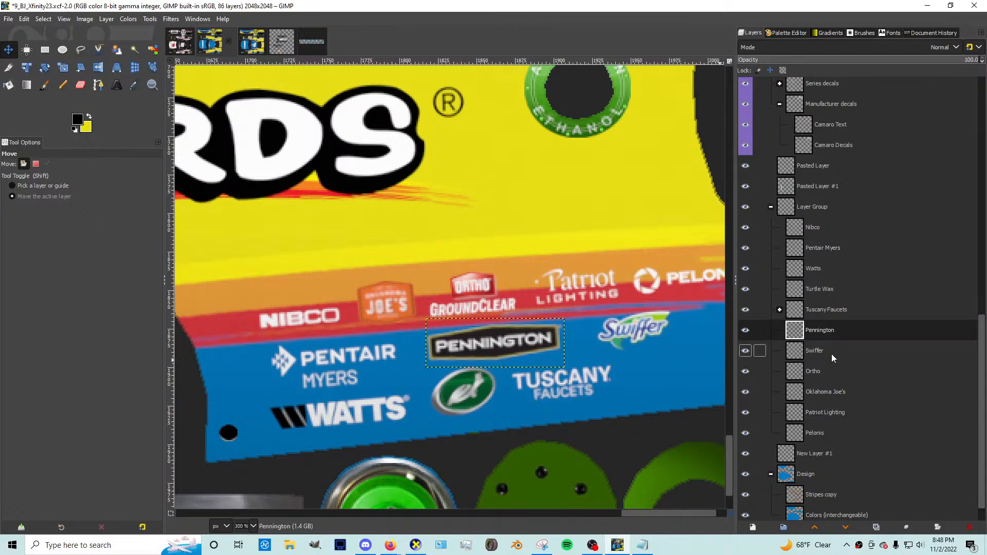
# Step: Move the Swiffer decal about 9 px toward the Pennington decal and save the file
pyautogui.click(832, 351)
pyautogui.moveTo(650, 341); pyautogui.dragTo(636, 343)
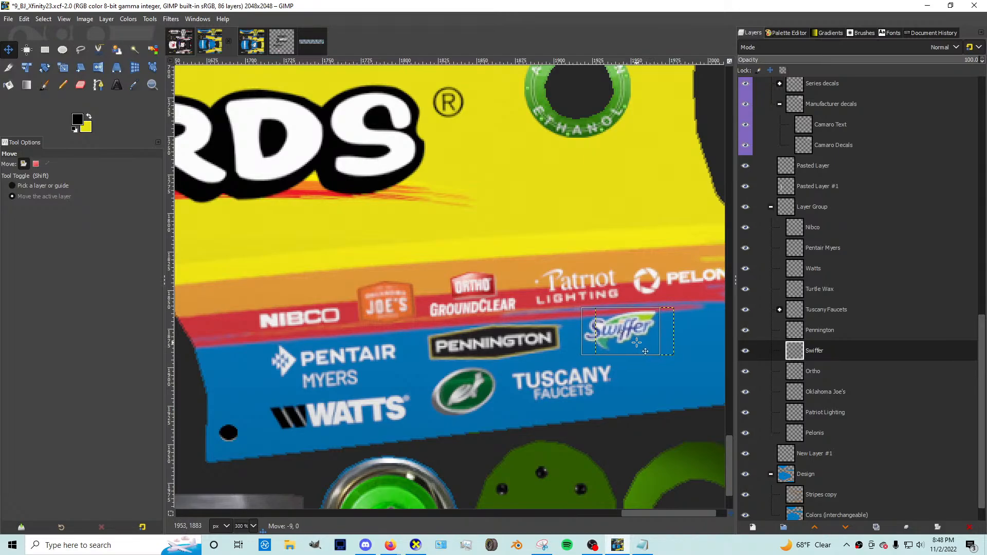
pyautogui.scroll(-1, 516, 362)
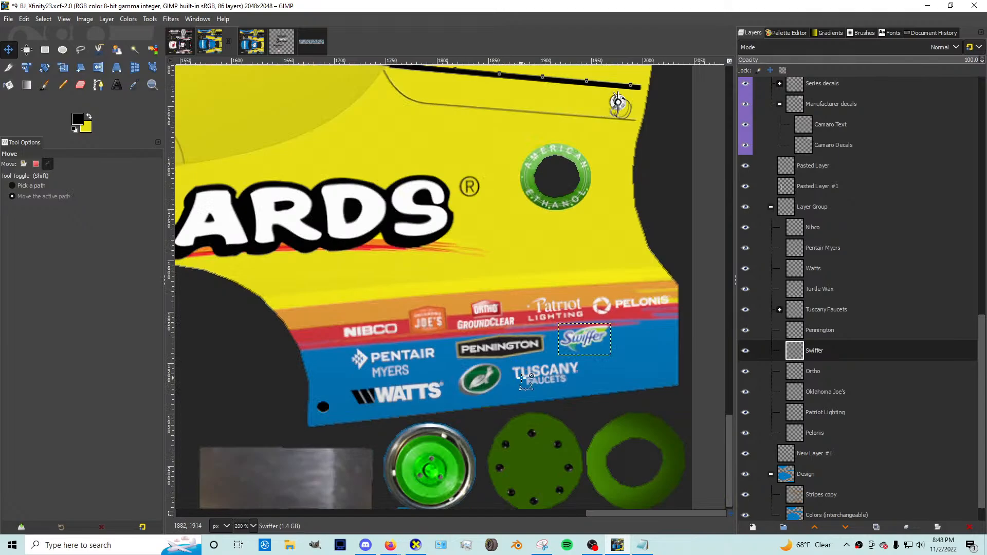
pyautogui.scroll(-3, 515, 366)
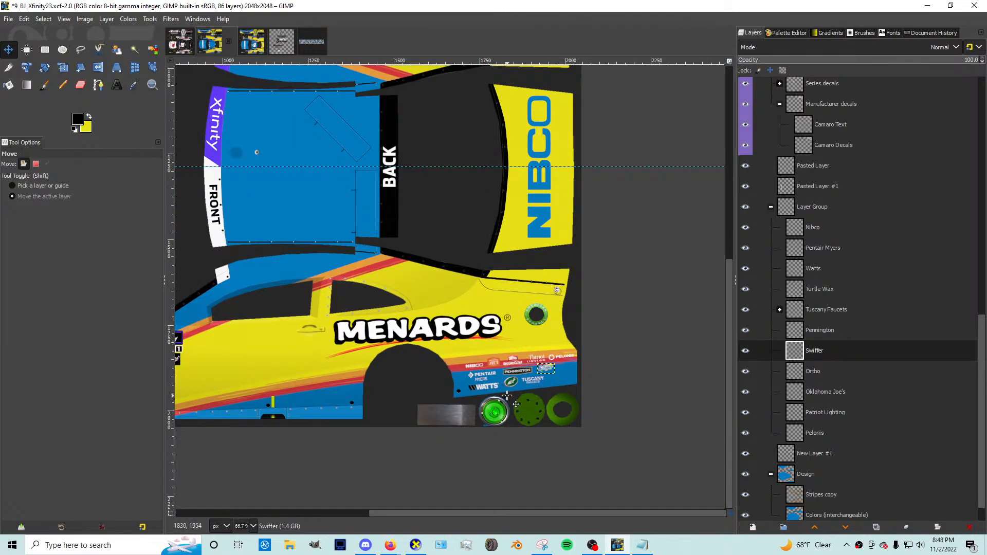
pyautogui.hotkey('ctrl', 's')
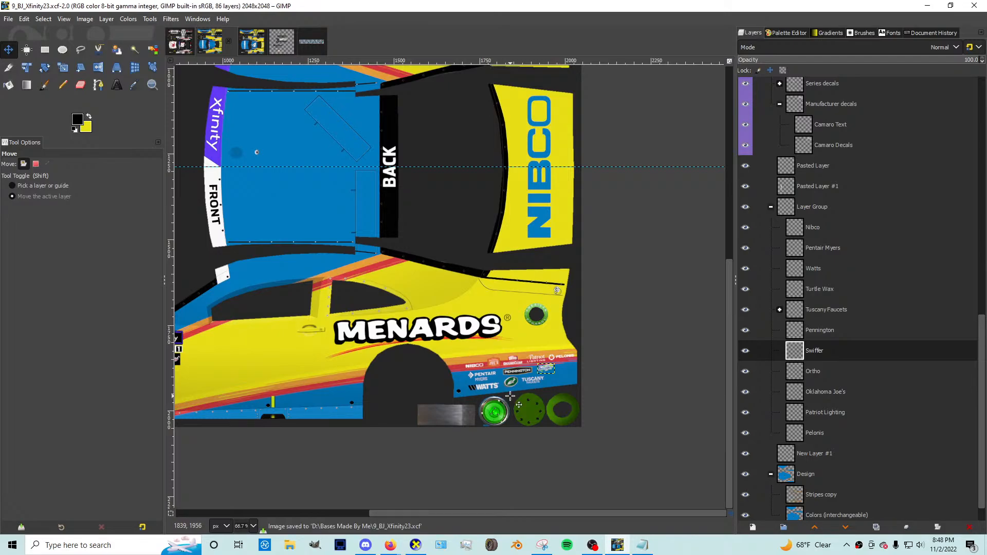
# Step: Nudge the NIBCO decal up about 4 px, make the Oklahoma Joe's layer active, and save the file
pyautogui.click(756, 228)
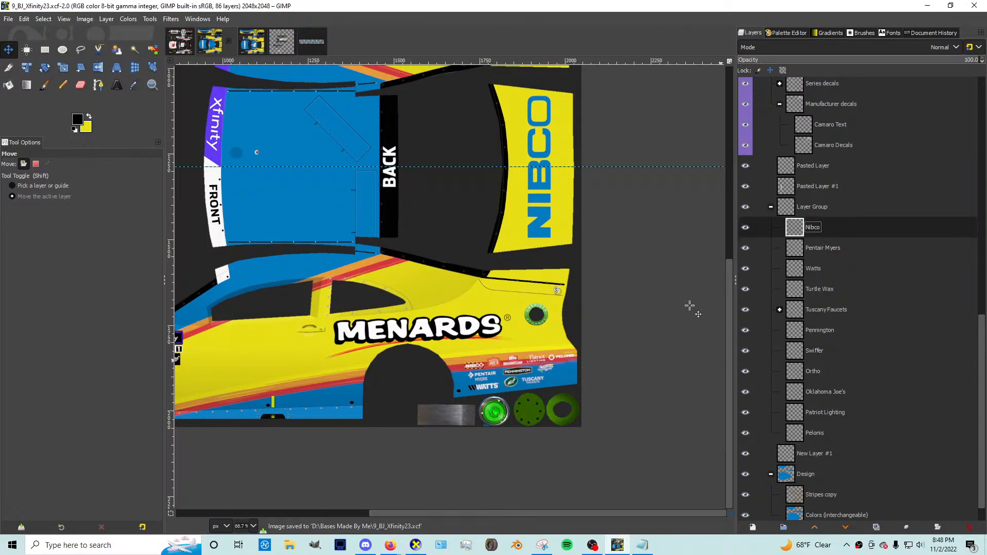
pyautogui.scroll(1, 536, 363)
pyautogui.press('Up')
pyautogui.press('Up')
pyautogui.press('Up')
pyautogui.press('Up')
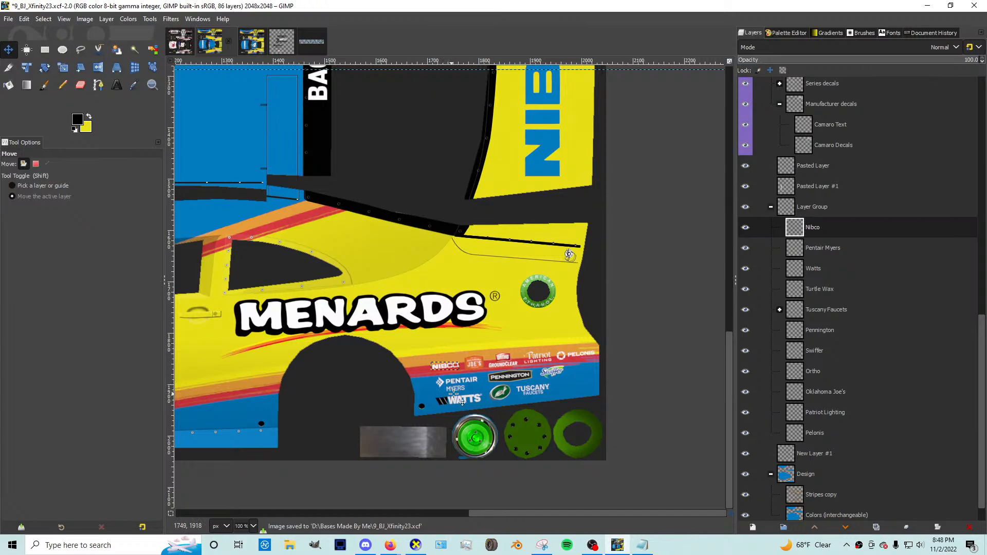
pyautogui.click(756, 392)
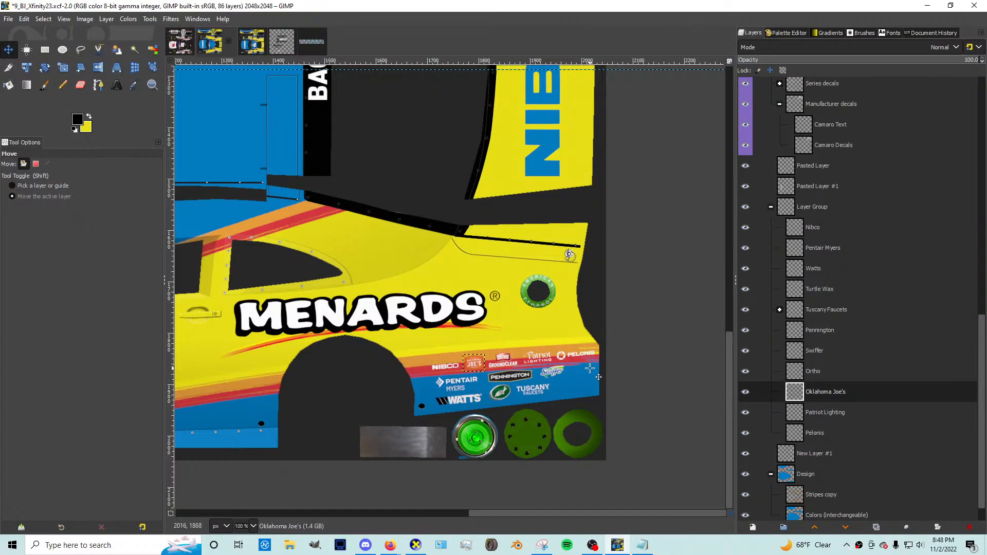
pyautogui.hotkey('ctrl', 's')
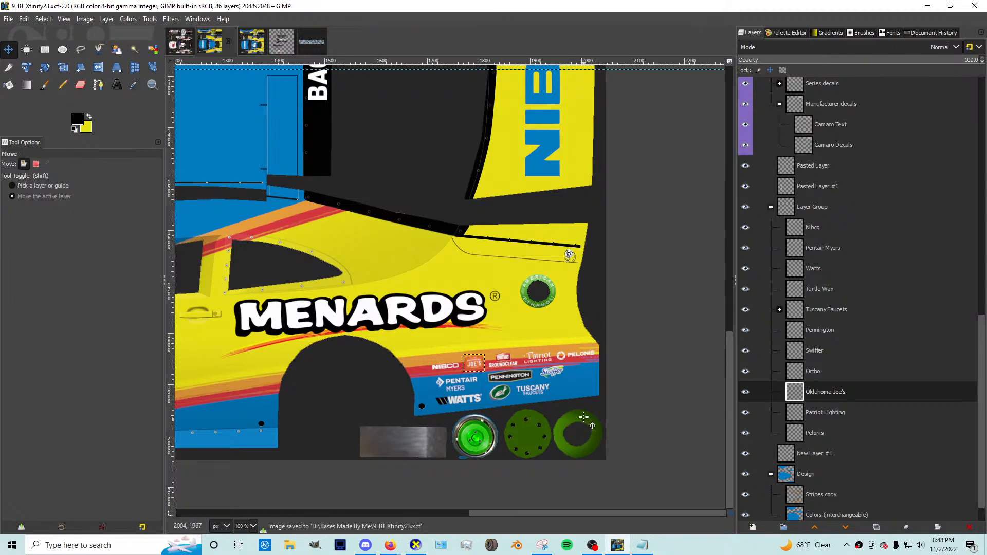